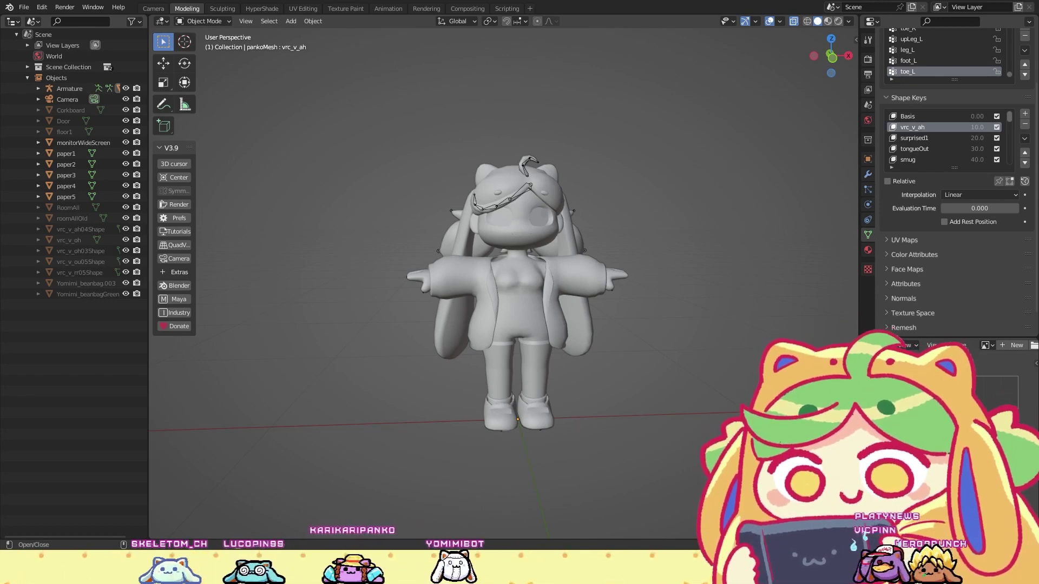
Step: Open the material settings of the character mesh
{"action": "left_click_drag", "start_coordinate": [829, 56], "coordinate": [808, 59]}
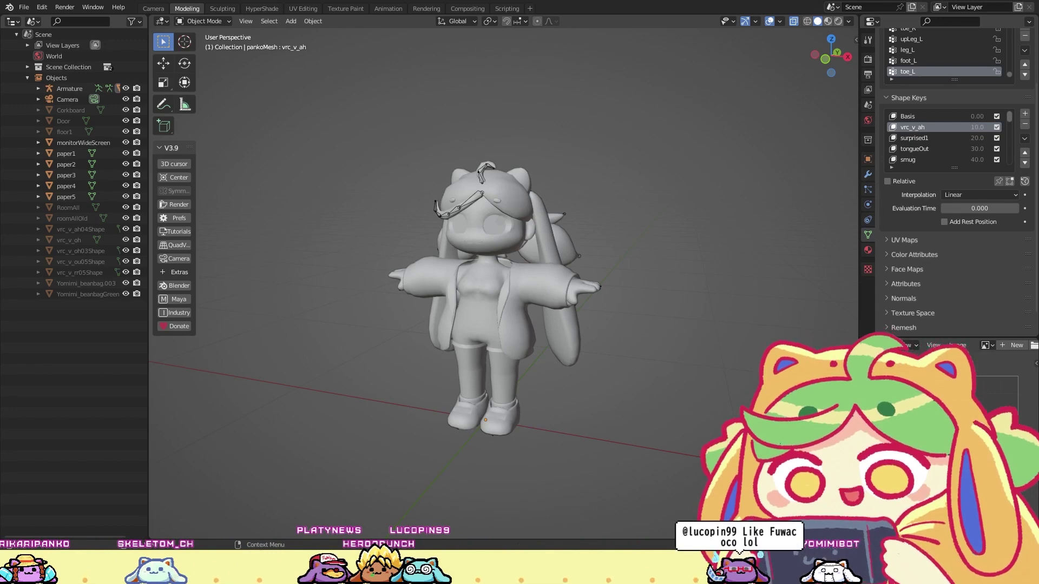
{"action": "left_click_drag", "start_coordinate": [819, 54], "coordinate": [806, 55]}
{"action": "left_click", "coordinate": [868, 251]}
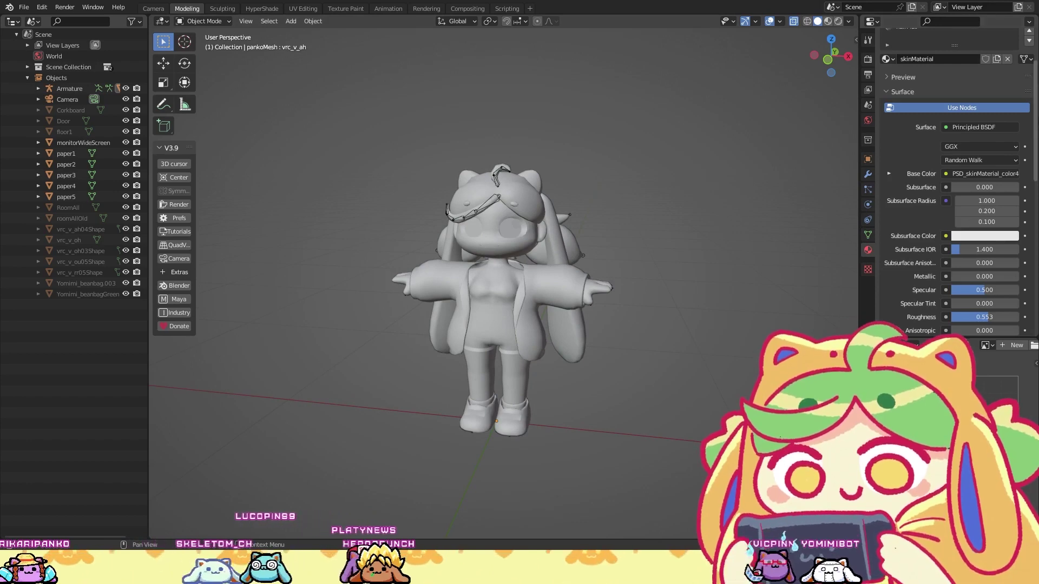
{"action": "scroll", "coordinate": [990, 77], "scroll_direction": "up", "scroll_amount": 3}
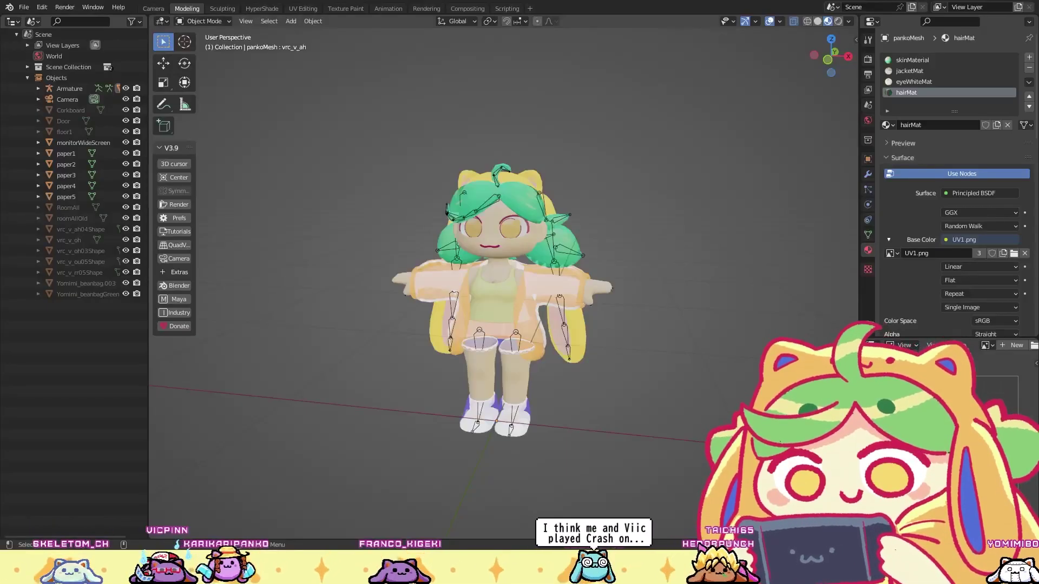
Step: Examine the textured character's face, hair, jacket and legs from the front and from slight angles
{"action": "middle_click_drag", "start_coordinate": [616, 301], "coordinate": [554, 306]}
{"action": "scroll", "coordinate": [541, 342], "scroll_direction": "up", "scroll_amount": 5}
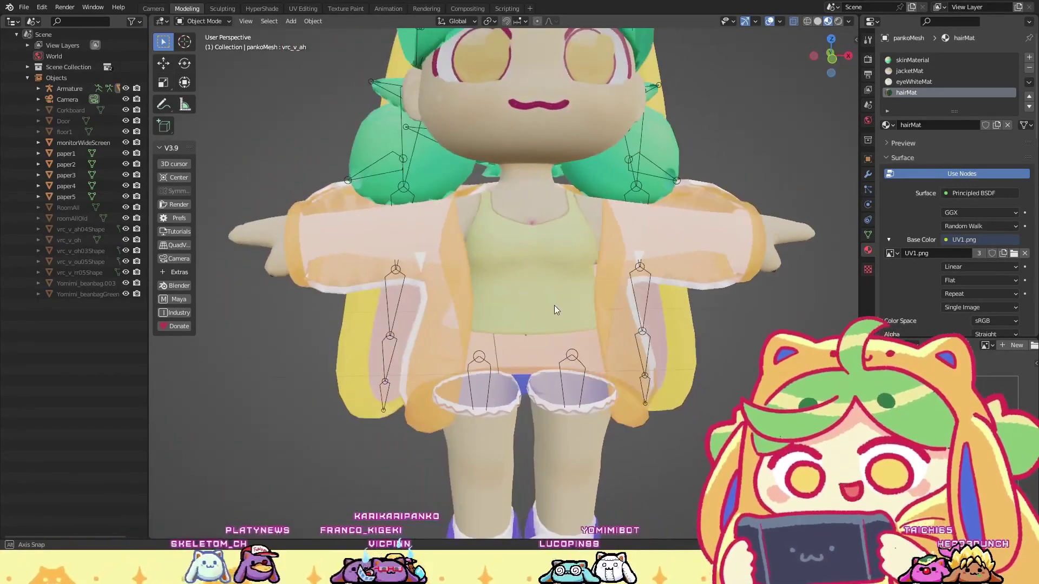
{"action": "middle_click_drag", "start_coordinate": [599, 337], "coordinate": [571, 303]}
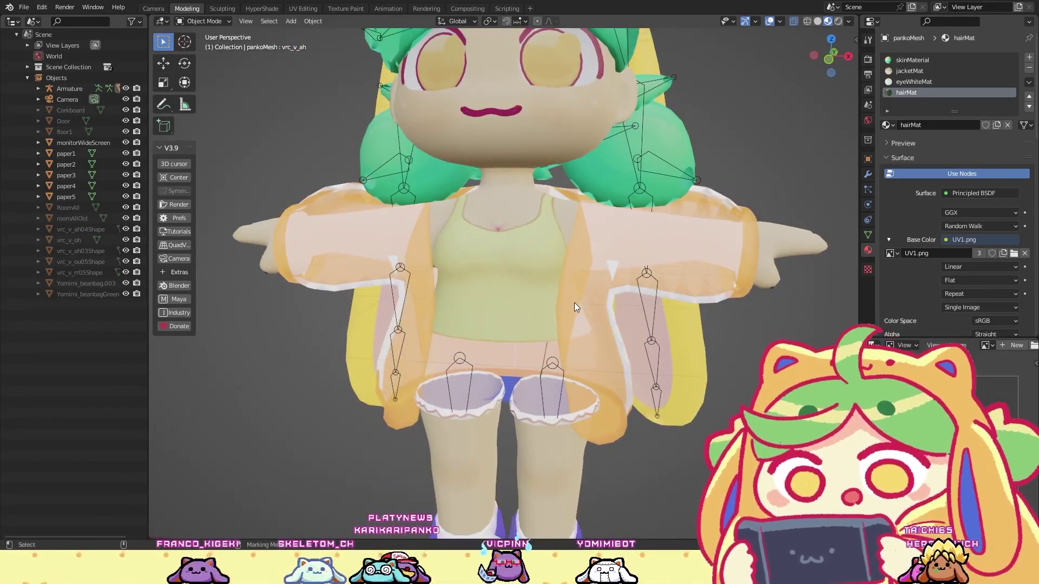
{"action": "middle_click_drag", "start_coordinate": [738, 299], "coordinate": [573, 278]}
{"action": "scroll", "coordinate": [620, 281], "scroll_direction": "down", "scroll_amount": 4}
{"action": "scroll", "coordinate": [574, 278], "scroll_direction": "up", "scroll_amount": 3}
{"action": "middle_click_drag", "start_coordinate": [577, 157], "coordinate": [591, 194]}
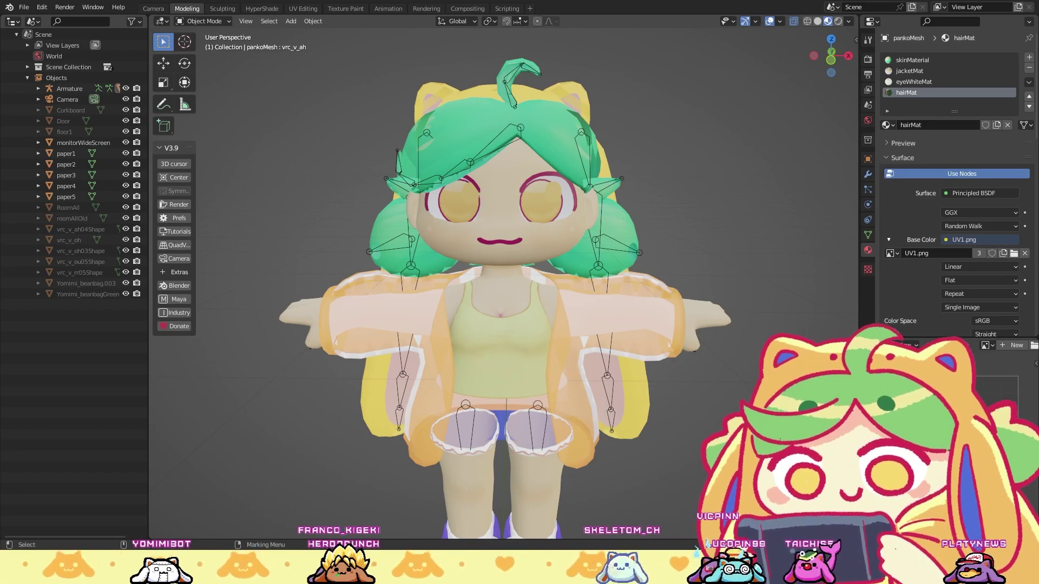
{"action": "middle_click_drag", "start_coordinate": [730, 230], "coordinate": [668, 267]}
{"action": "middle_click_drag", "start_coordinate": [658, 257], "coordinate": [631, 273]}
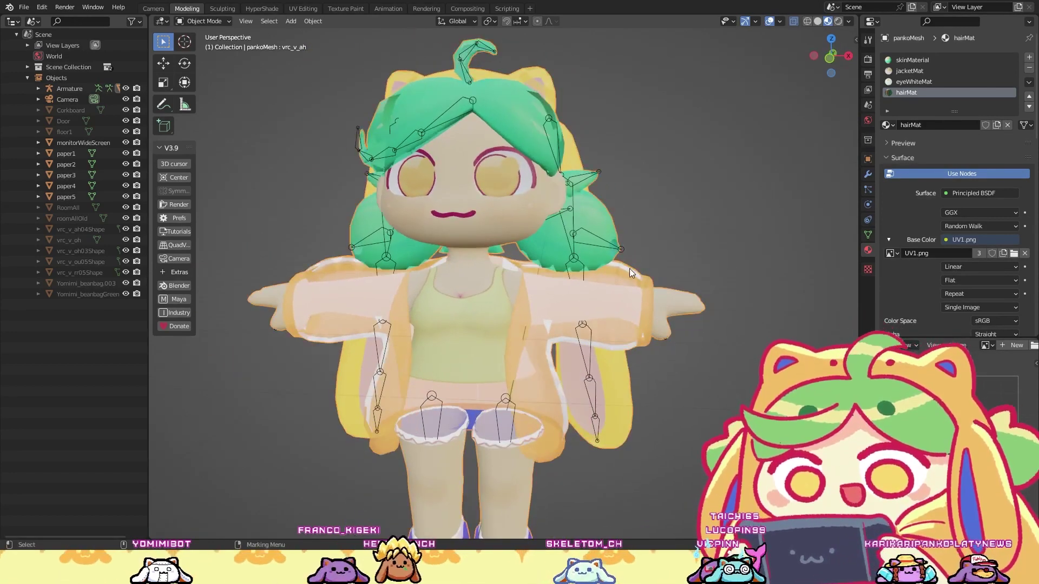
{"action": "middle_click_drag", "start_coordinate": [614, 179], "coordinate": [636, 181]}
Step: Review the surface, backface culling and blend mode settings of the hairMat and eyeWhiteMat materials
{"action": "scroll", "coordinate": [943, 294], "scroll_direction": "down", "scroll_amount": 15}
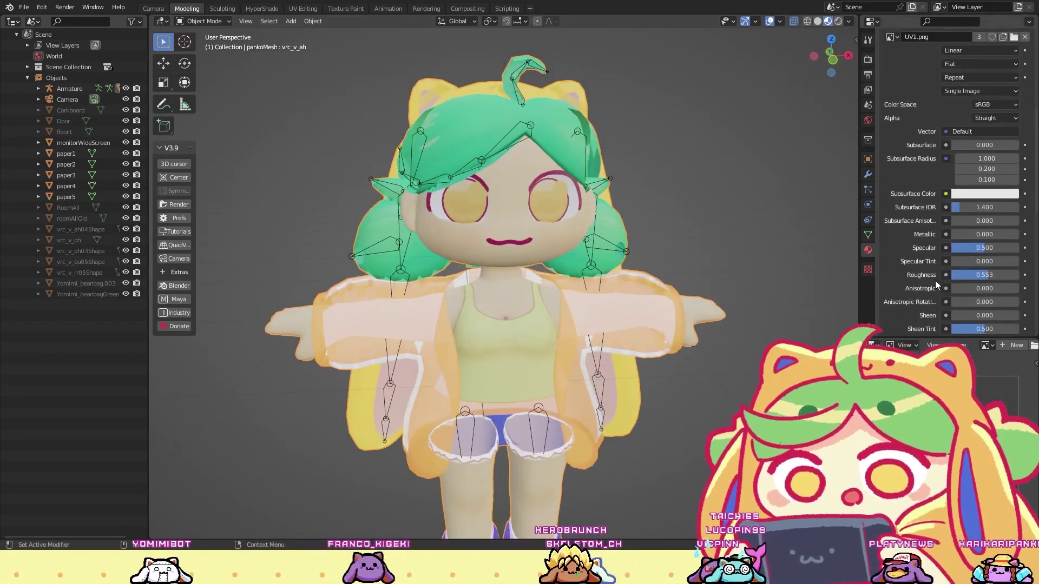
{"action": "scroll", "coordinate": [930, 274], "scroll_direction": "down", "scroll_amount": 4}
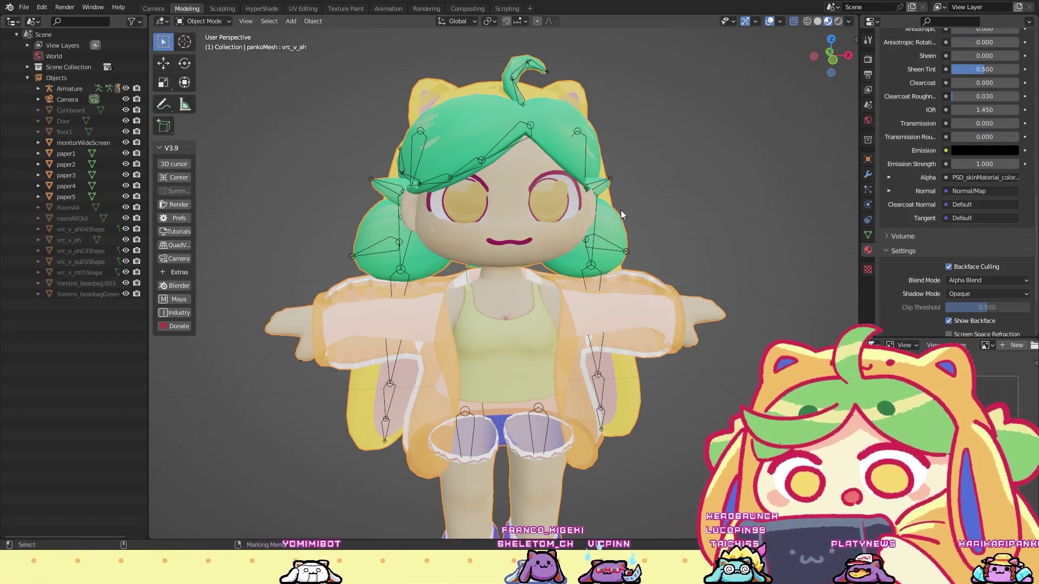
{"action": "scroll", "coordinate": [616, 216], "scroll_direction": "down", "scroll_amount": 2}
{"action": "scroll", "coordinate": [976, 265], "scroll_direction": "up", "scroll_amount": 20}
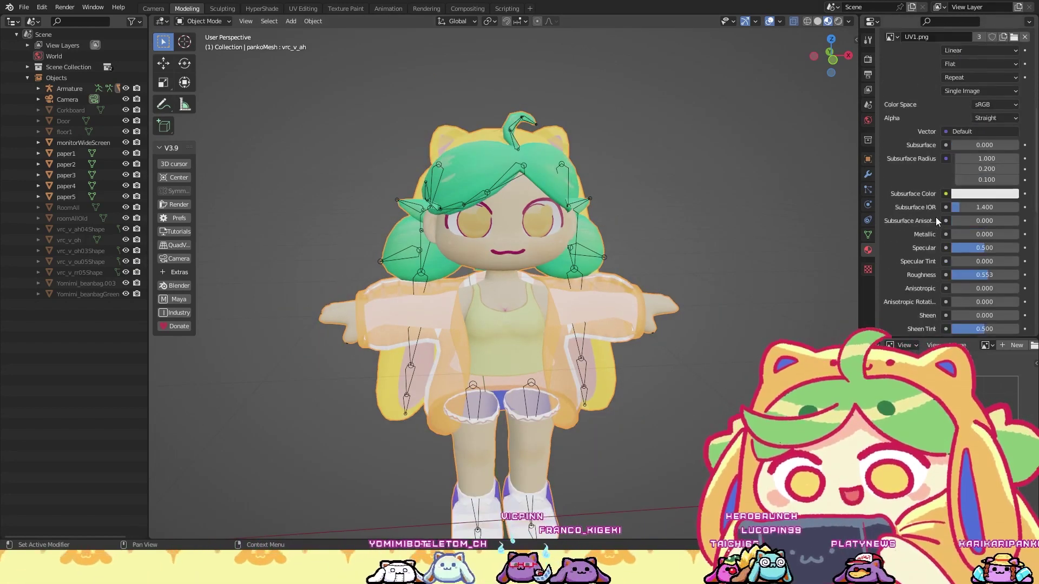
{"action": "scroll", "coordinate": [924, 284], "scroll_direction": "down", "scroll_amount": 15}
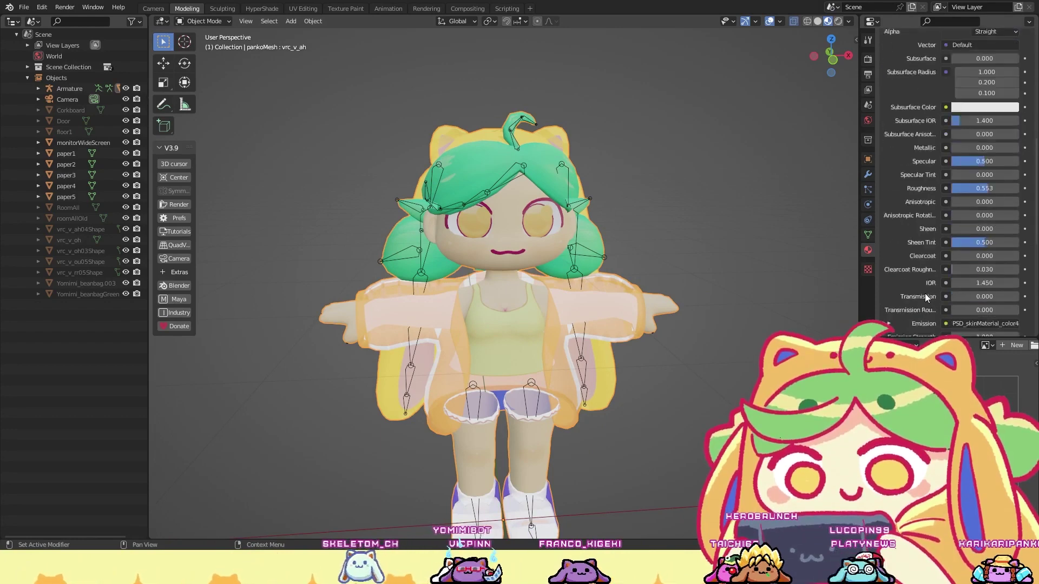
{"action": "scroll", "coordinate": [924, 293], "scroll_direction": "down", "scroll_amount": 5}
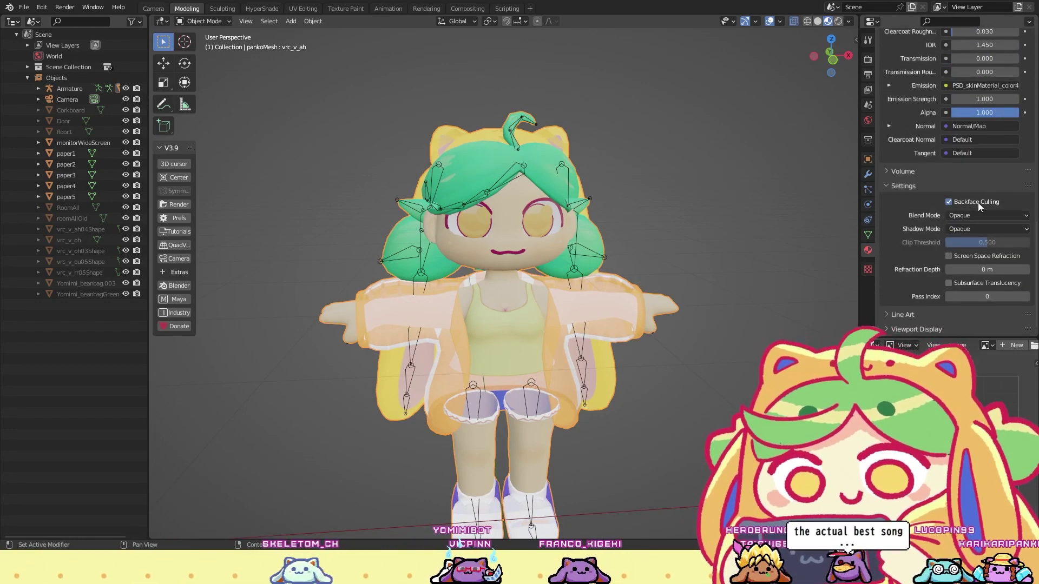
{"action": "scroll", "coordinate": [928, 236], "scroll_direction": "up", "scroll_amount": 20}
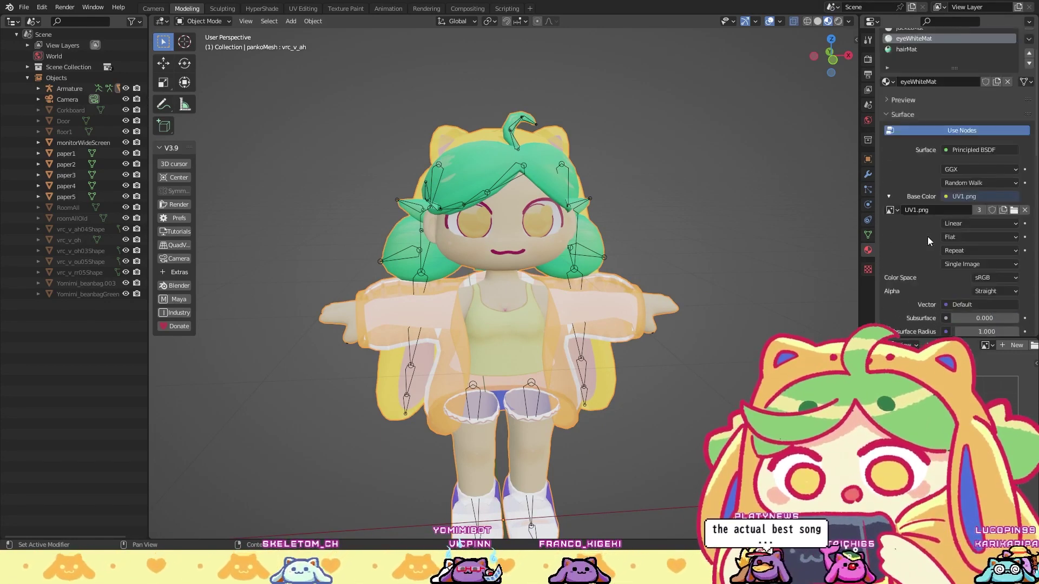
Step: Try backface culling on skinMaterial
{"action": "left_click", "coordinate": [921, 61]}
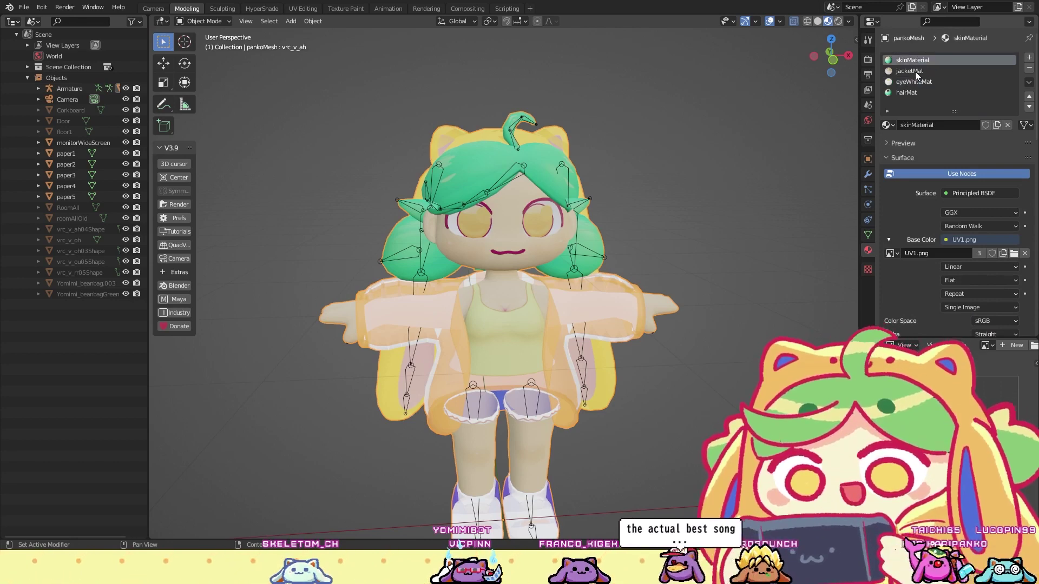
{"action": "scroll", "coordinate": [926, 291], "scroll_direction": "down", "scroll_amount": 20}
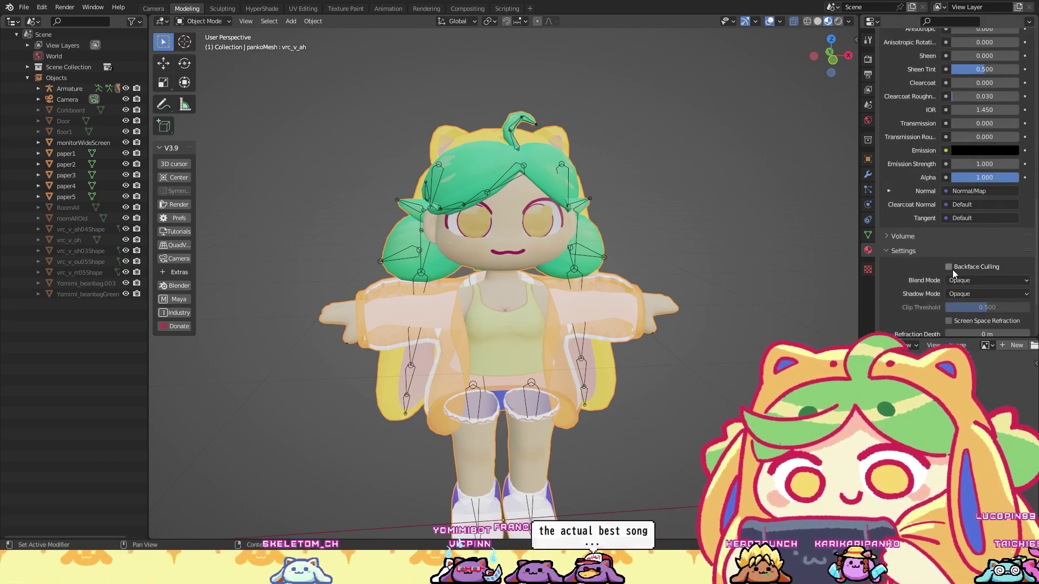
{"action": "left_click", "coordinate": [973, 266]}
{"action": "left_click", "coordinate": [973, 266]}
{"action": "left_click", "coordinate": [972, 266]}
{"action": "left_click", "coordinate": [973, 266]}
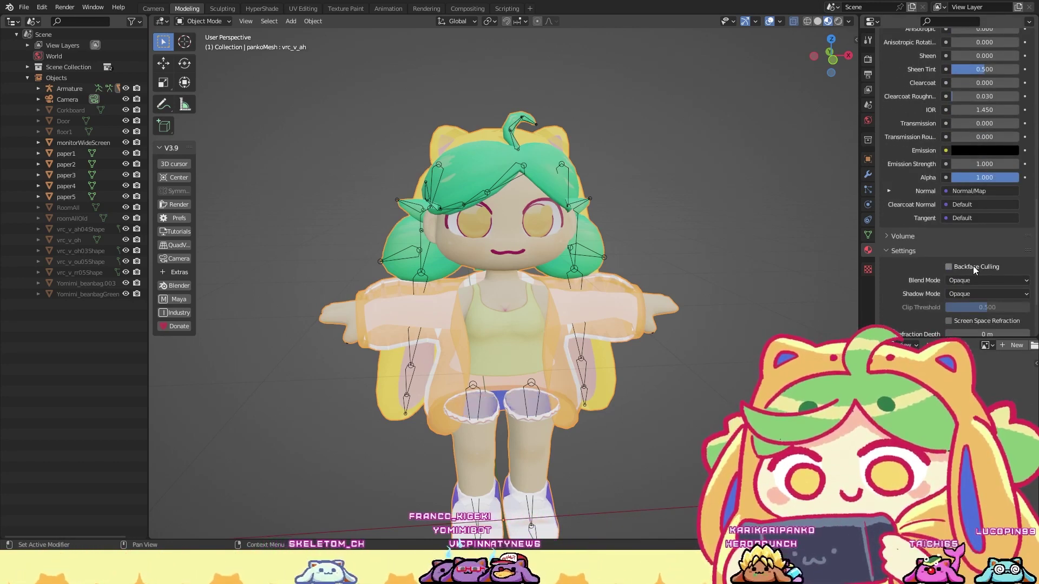
Step: Enable backface culling on the jacketMat material
{"action": "scroll", "coordinate": [908, 264], "scroll_direction": "up", "scroll_amount": 20}
{"action": "left_click", "coordinate": [931, 70]}
{"action": "scroll", "coordinate": [943, 264], "scroll_direction": "down", "scroll_amount": 20}
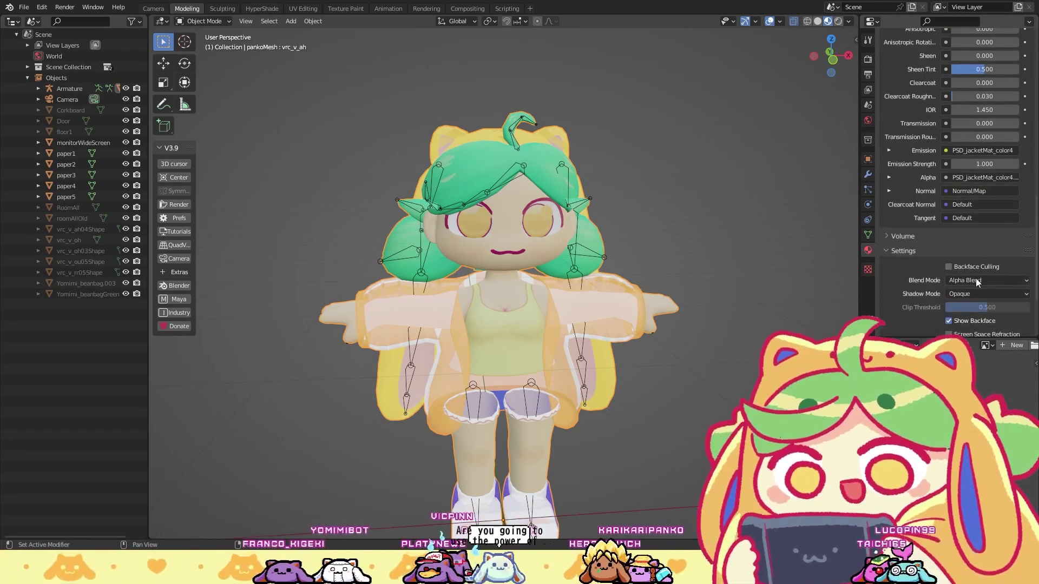
{"action": "left_click", "coordinate": [983, 266]}
{"action": "left_click", "coordinate": [980, 267]}
{"action": "left_click", "coordinate": [981, 267]}
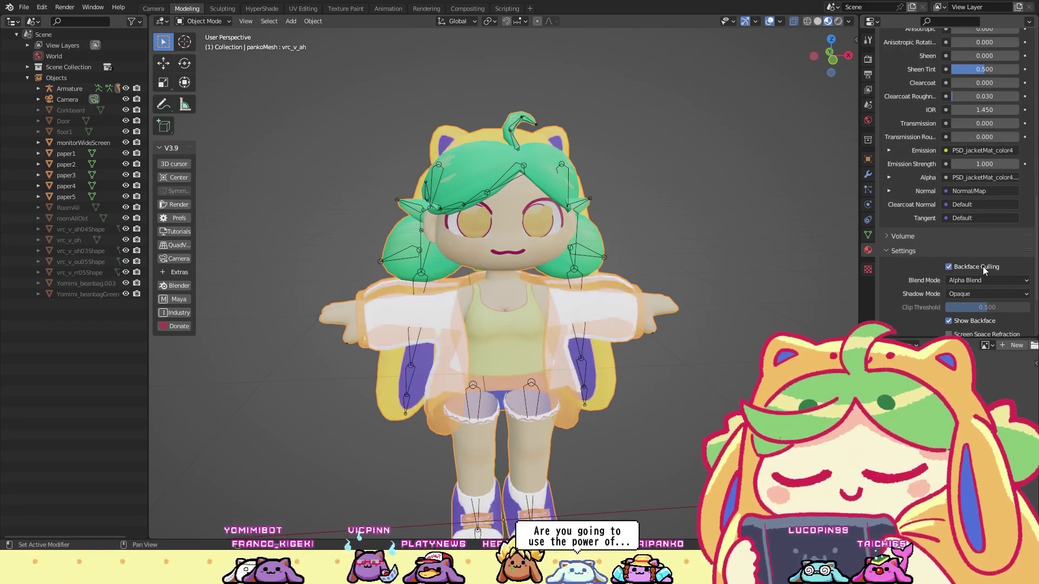
{"action": "scroll", "coordinate": [914, 273], "scroll_direction": "down", "scroll_amount": 3}
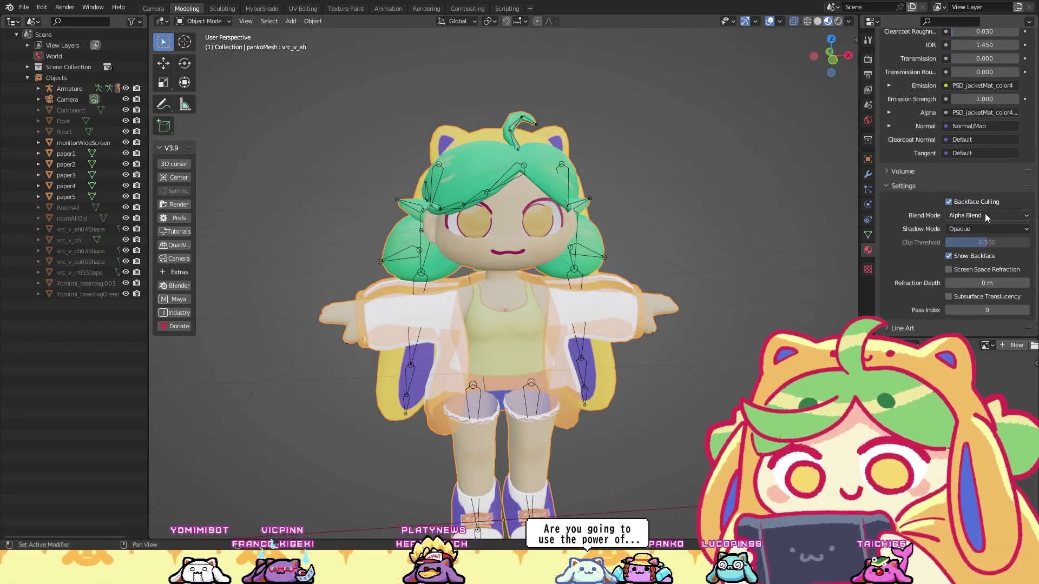
Step: Preview the character from the front in Rendered shading and return the viewport to Material Preview
{"action": "middle_click_drag", "start_coordinate": [850, 201], "coordinate": [657, 217]}
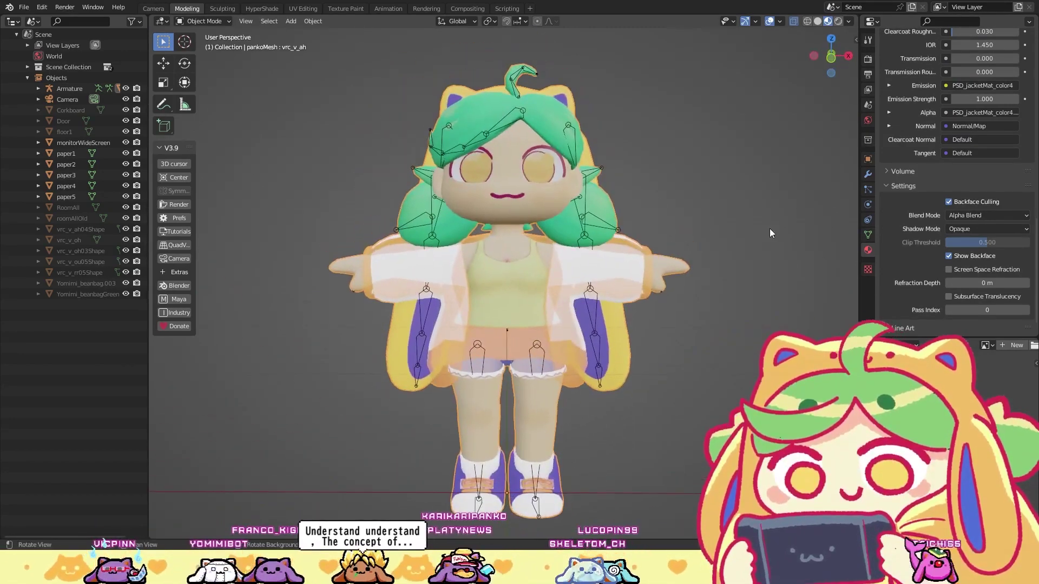
{"action": "scroll", "coordinate": [943, 304], "scroll_direction": "up", "scroll_amount": 15}
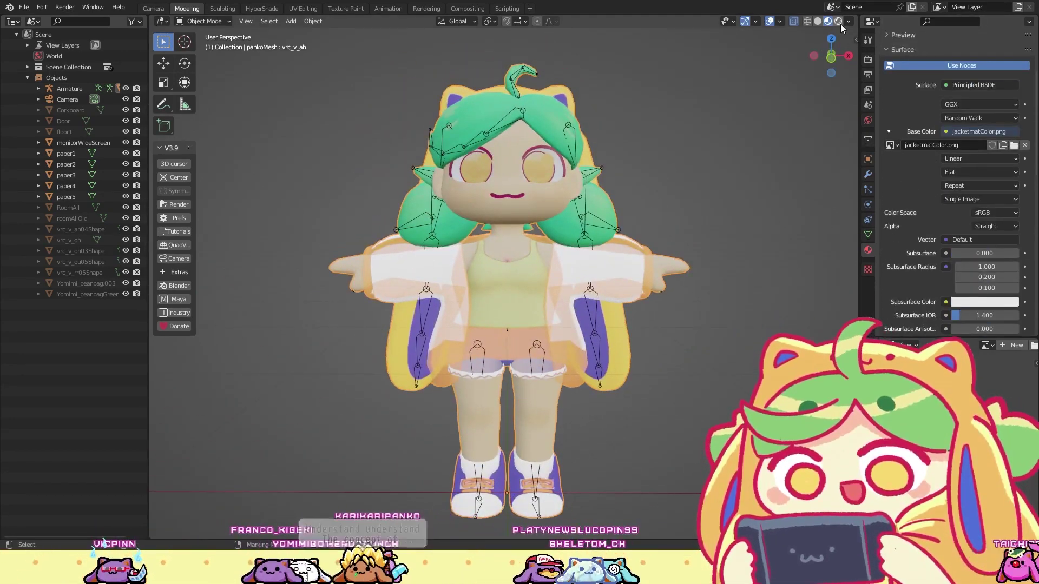
{"action": "left_click", "coordinate": [838, 22]}
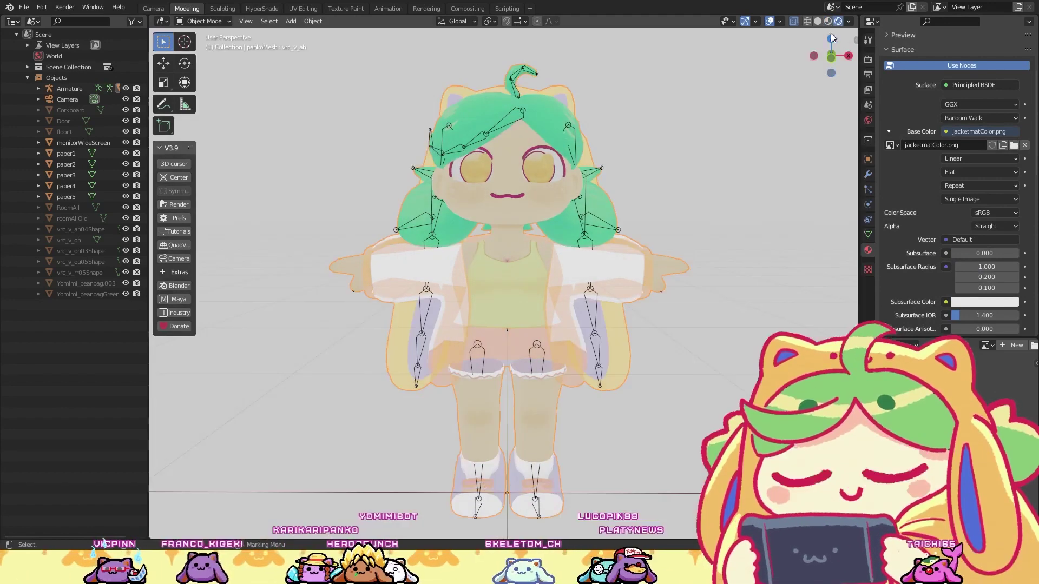
{"action": "left_click", "coordinate": [828, 21]}
{"action": "mouse_move", "coordinate": [659, 138]}
{"action": "middle_mouse_down"}
{"action": "mouse_move", "coordinate": [653, 153]}
{"action": "mouse_move", "coordinate": [650, 134]}
{"action": "middle_mouse_up"}
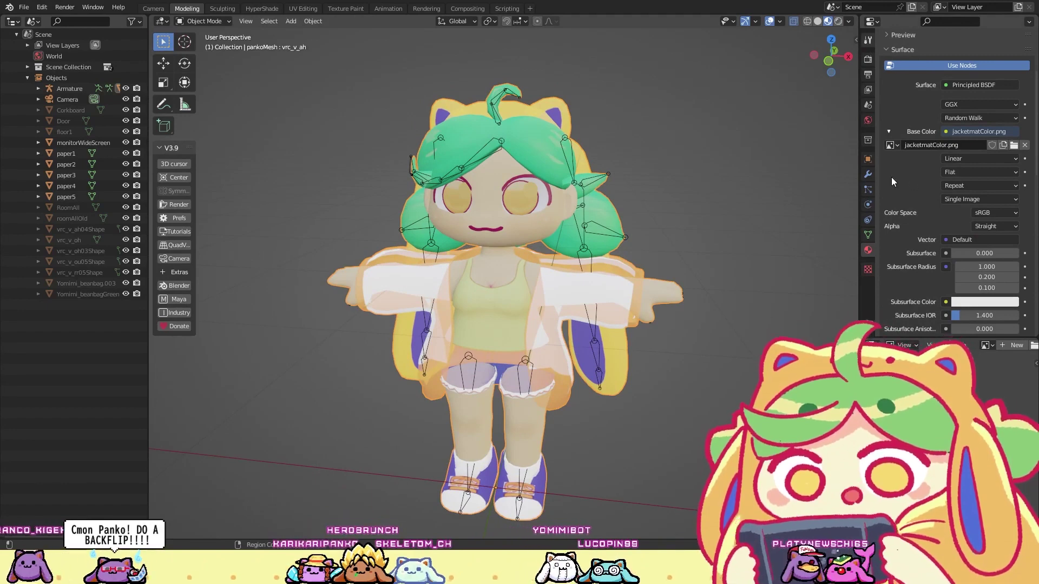
Step: Set the scene's color management view transform to Standard in the render settings
{"action": "scroll", "coordinate": [891, 177], "scroll_direction": "down", "scroll_amount": 5}
{"action": "left_click", "coordinate": [868, 59]}
{"action": "left_click", "coordinate": [868, 120]}
{"action": "left_click", "coordinate": [869, 74]}
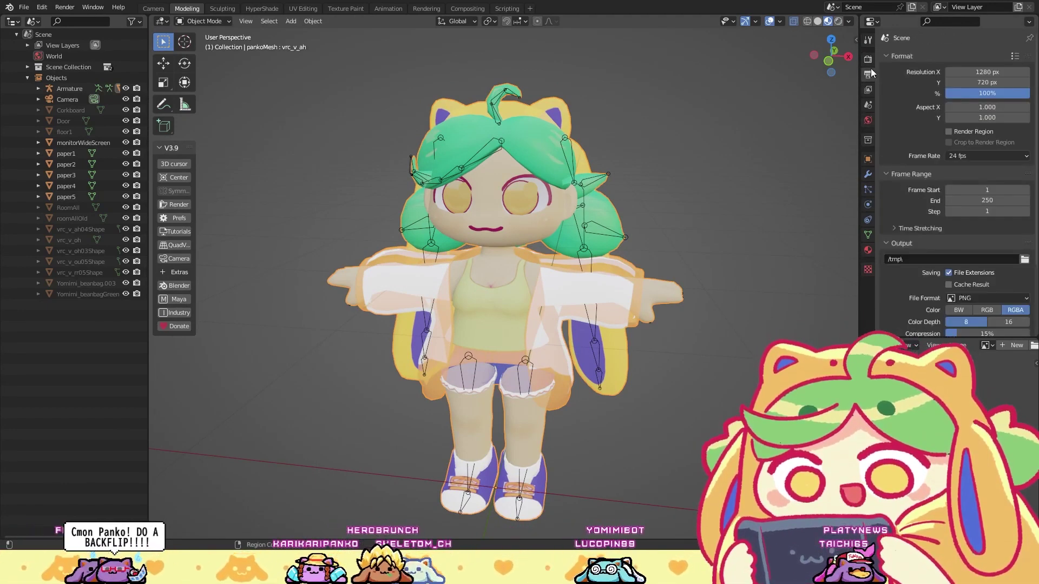
{"action": "left_click", "coordinate": [870, 59]}
{"action": "left_click", "coordinate": [868, 39]}
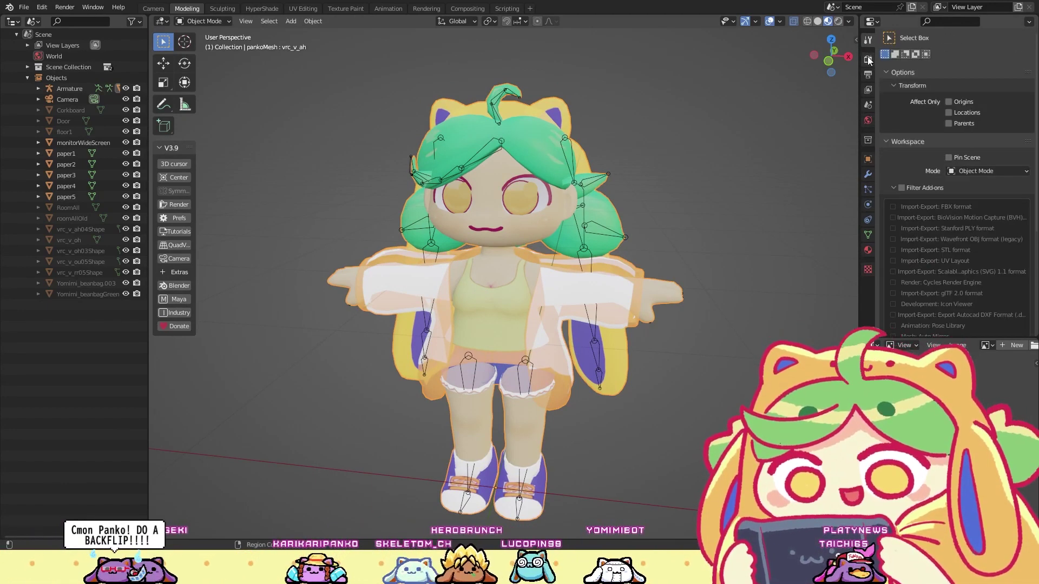
{"action": "left_click", "coordinate": [868, 59]}
{"action": "left_click", "coordinate": [888, 293]}
{"action": "scroll", "coordinate": [920, 259], "scroll_direction": "down", "scroll_amount": 4}
{"action": "left_click", "coordinate": [886, 207]}
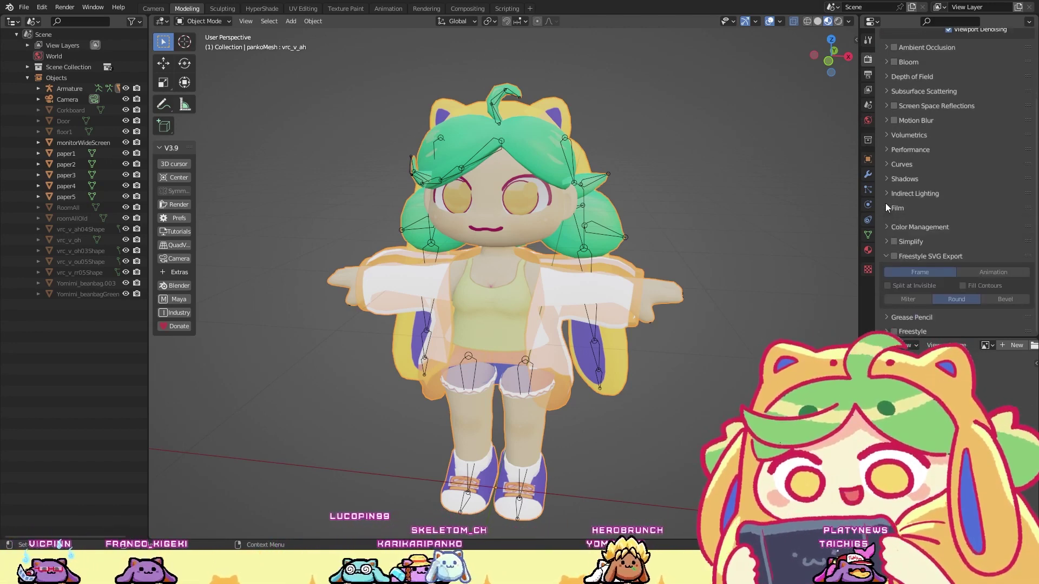
{"action": "left_click", "coordinate": [886, 225]}
{"action": "left_click", "coordinate": [986, 256]}
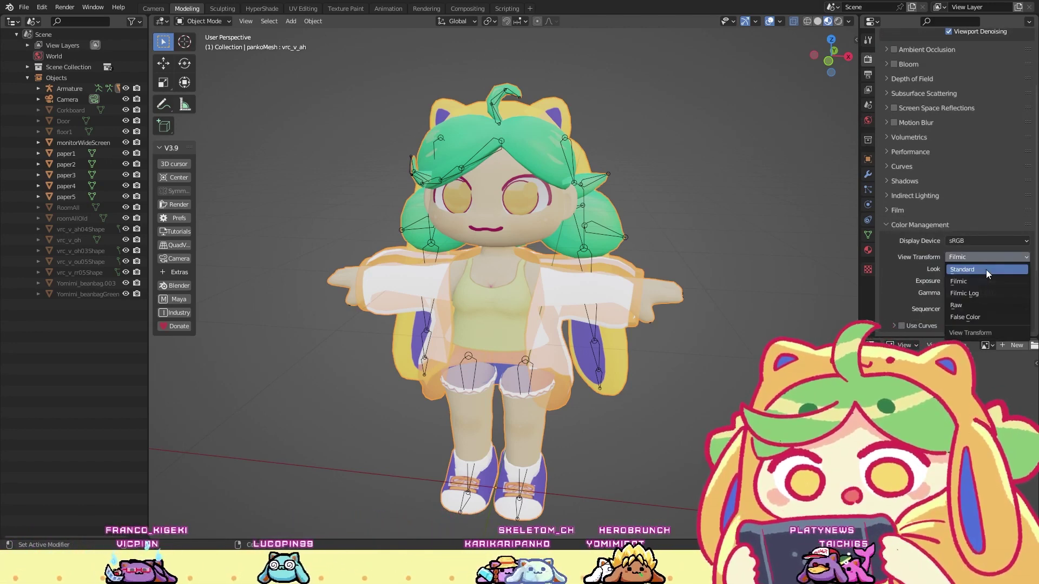
{"action": "left_click", "coordinate": [986, 270]}
{"action": "middle_click_drag", "start_coordinate": [668, 252], "coordinate": [649, 205]}
{"action": "scroll", "coordinate": [661, 214], "scroll_direction": "up", "scroll_amount": 1}
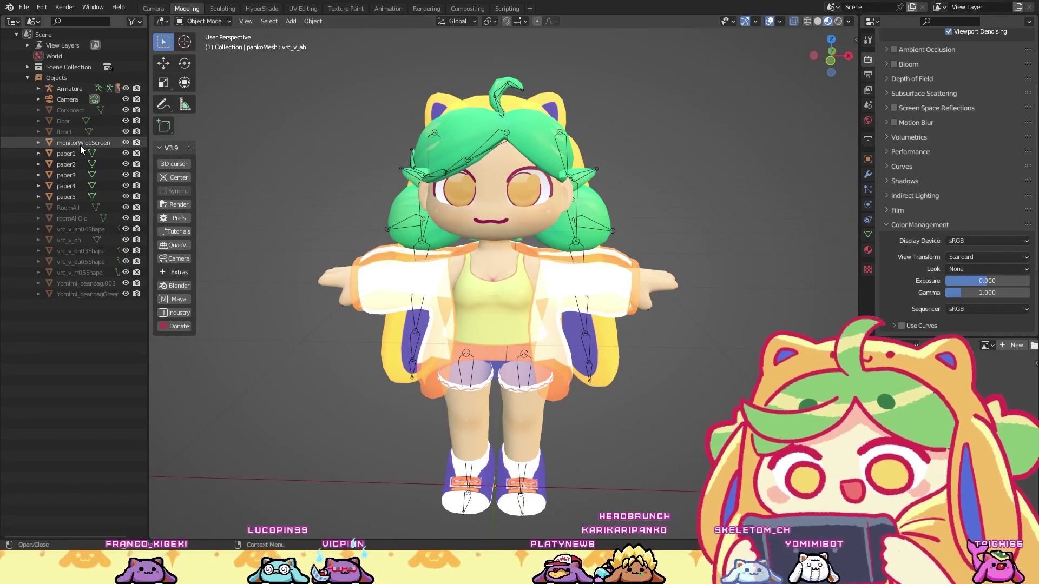
Step: Rotate the Armature by -363° around the global X axis
{"action": "left_click", "coordinate": [72, 89]}
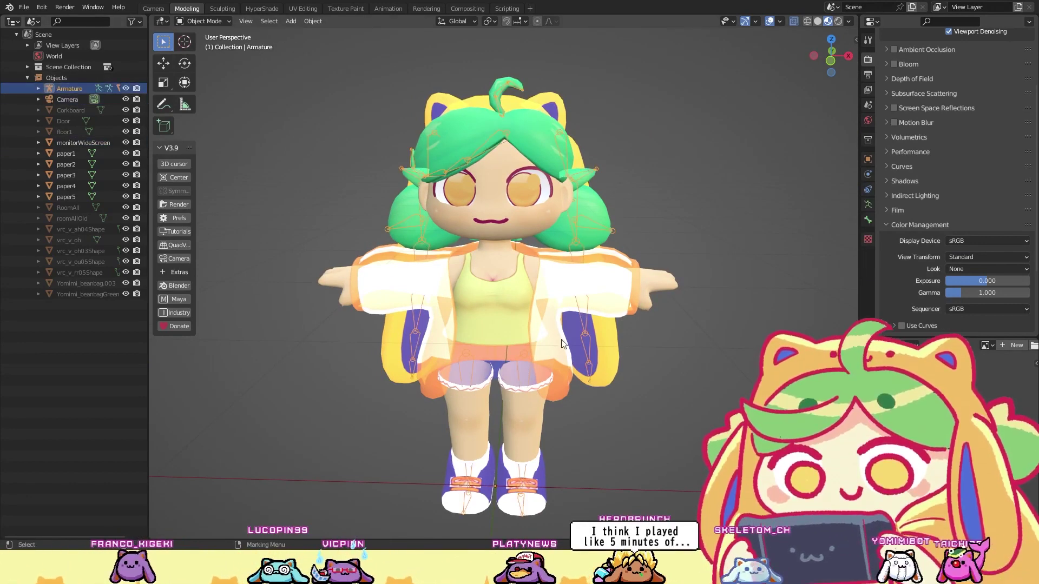
{"action": "key", "text": "e"}
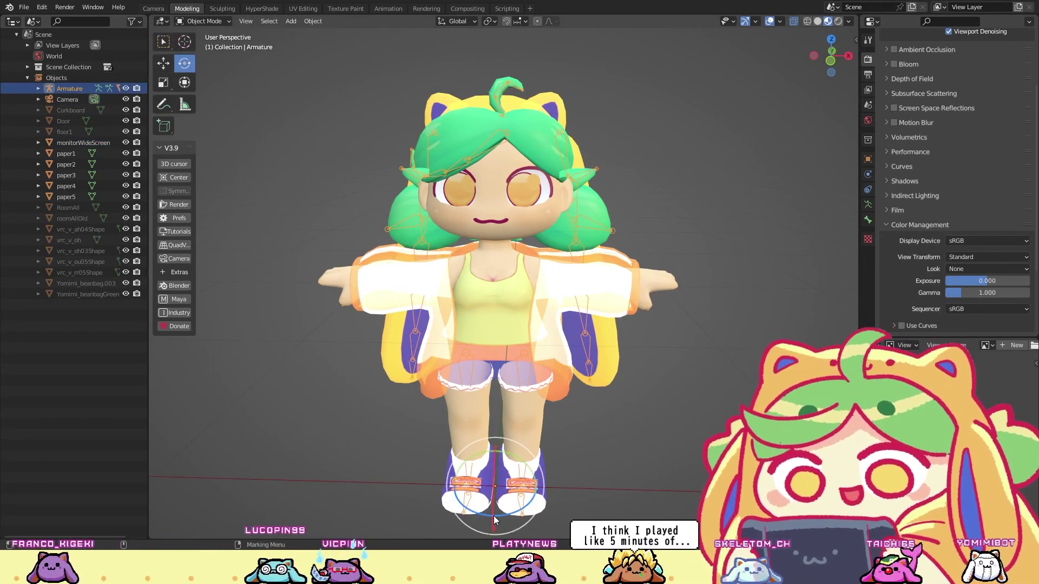
{"action": "scroll", "coordinate": [493, 515], "scroll_direction": "down", "scroll_amount": 2}
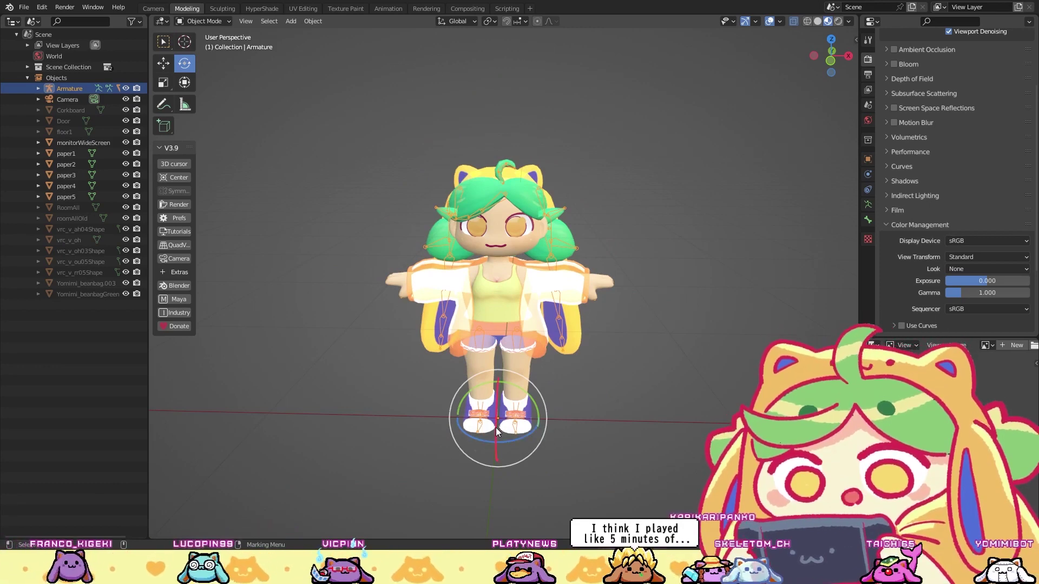
{"action": "left_click_drag", "start_coordinate": [495, 427], "coordinate": [666, 121]}
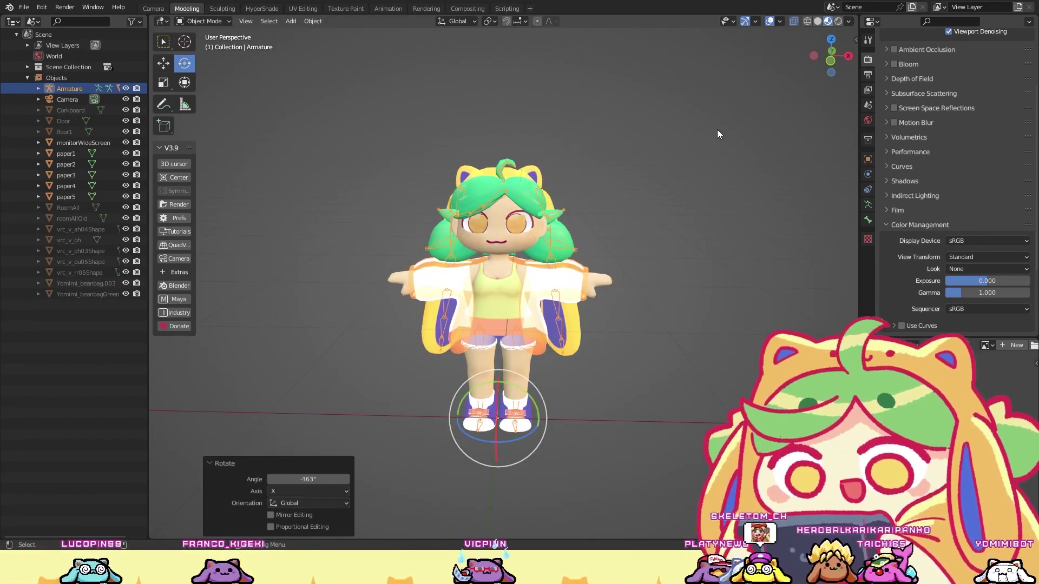
Step: Spin the Armature once more around the global X axis, by -361°
{"action": "scroll", "coordinate": [553, 326], "scroll_direction": "down", "scroll_amount": 3}
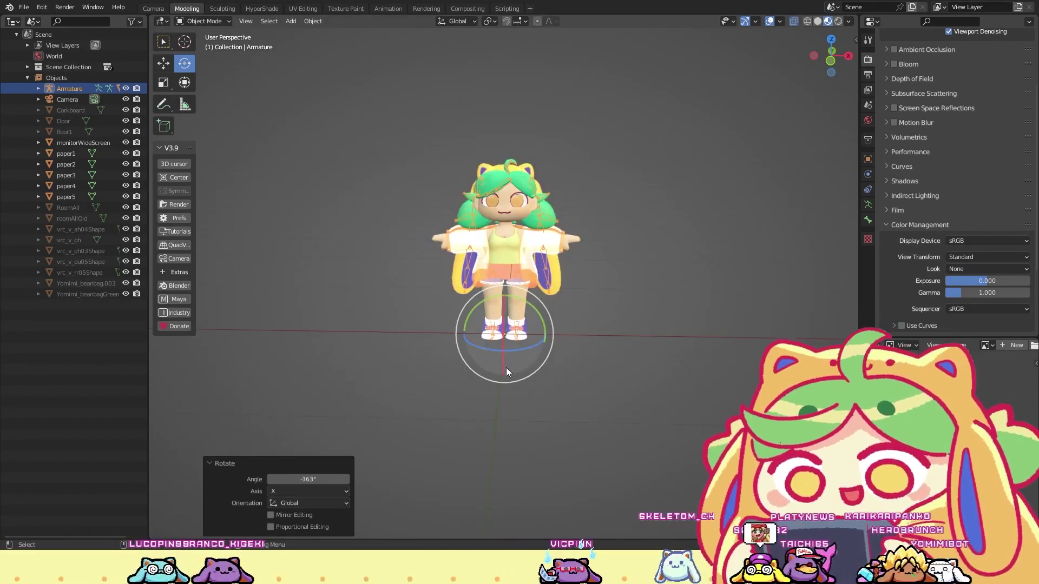
{"action": "left_click_drag", "start_coordinate": [504, 375], "coordinate": [487, 420]}
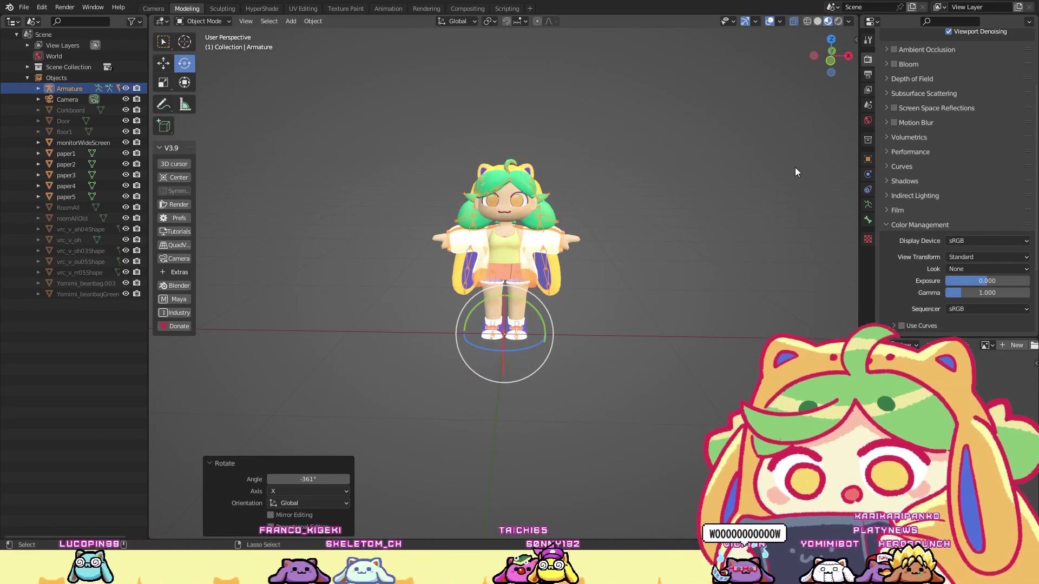
{"action": "scroll", "coordinate": [567, 178], "scroll_direction": "up", "scroll_amount": 6}
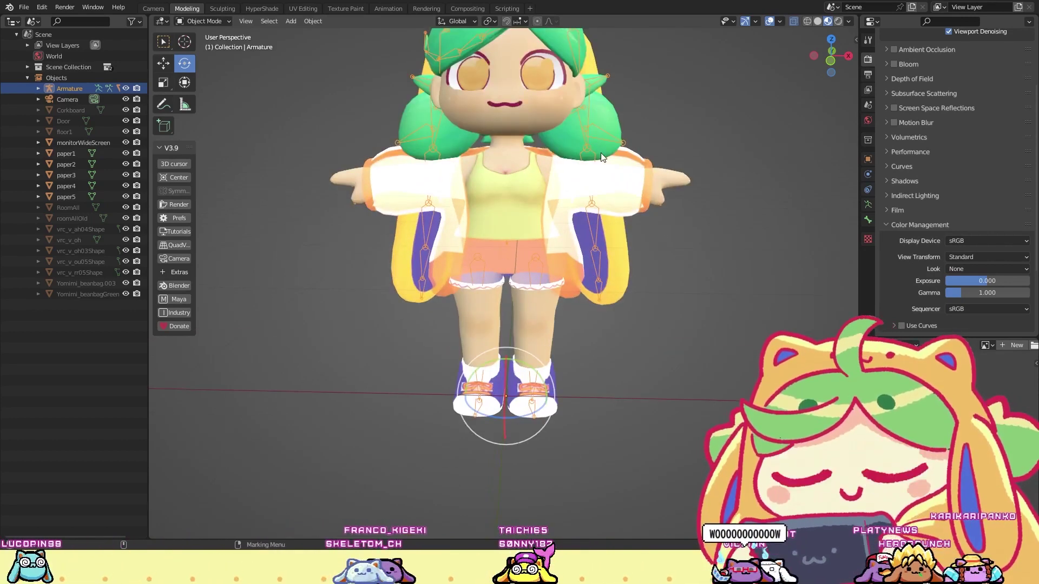
Step: Deselect the Armature, inspect the pankoMesh wireframe in Edit Mode, and return to Object Mode
{"action": "scroll", "coordinate": [601, 153], "scroll_direction": "up", "scroll_amount": 5, "text": "shift"}
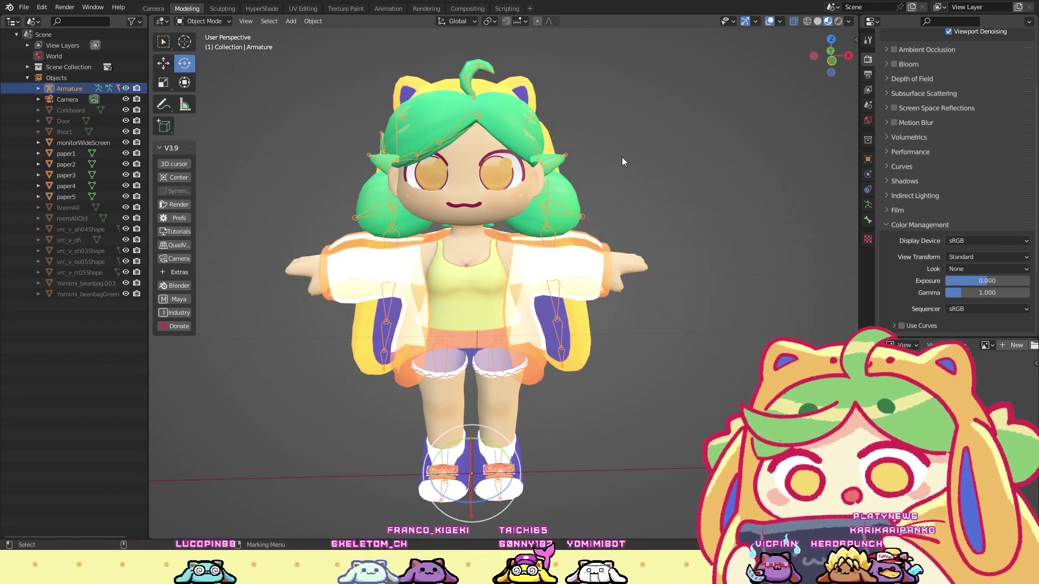
{"action": "left_click", "coordinate": [625, 155]}
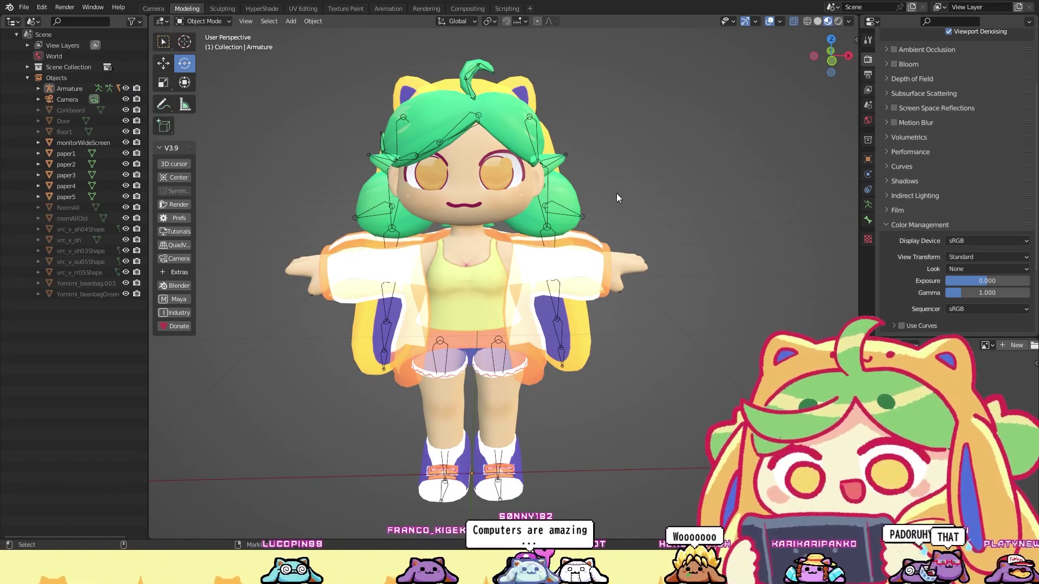
{"action": "middle_click_drag", "start_coordinate": [582, 185], "coordinate": [464, 273]}
{"action": "right_click_drag", "start_coordinate": [464, 274], "coordinate": [414, 275]}
{"action": "left_click", "coordinate": [505, 266]}
{"action": "middle_click_drag", "start_coordinate": [502, 262], "coordinate": [561, 193]}
{"action": "right_click", "coordinate": [561, 194]}
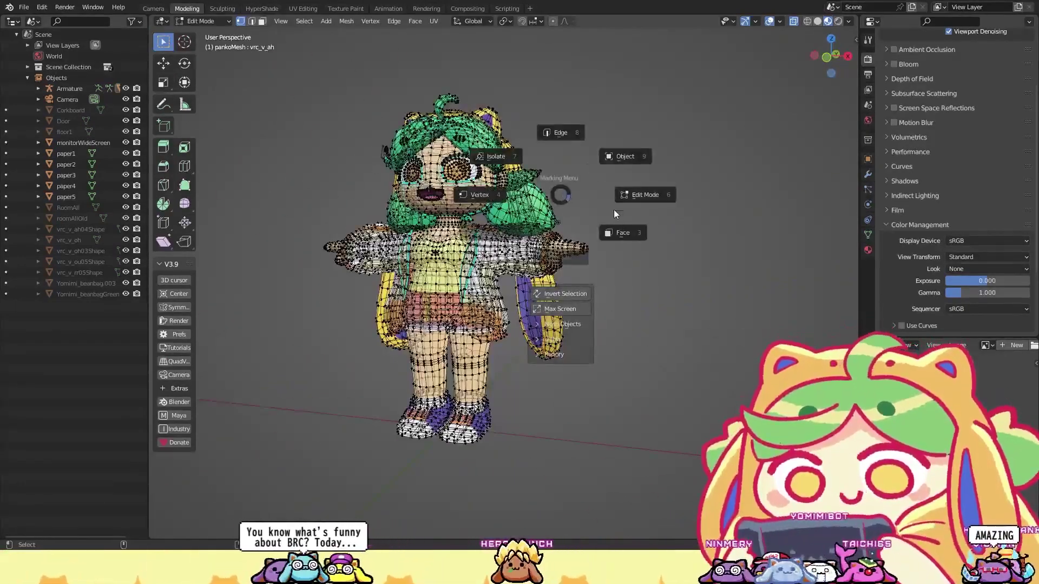
{"action": "left_click", "coordinate": [564, 184]}
{"action": "middle_click_drag", "start_coordinate": [564, 184], "coordinate": [463, 222]}
{"action": "scroll", "coordinate": [463, 223], "scroll_direction": "up", "scroll_amount": 2}
{"action": "key", "text": "Tab"}
{"action": "middle_click_drag", "start_coordinate": [451, 276], "coordinate": [378, 187]}
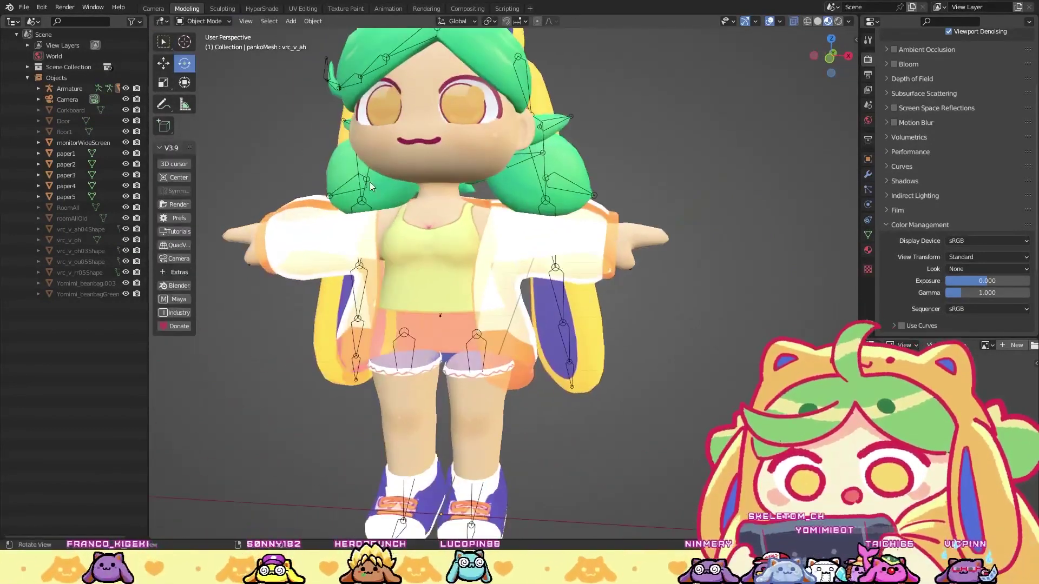
Step: Expand the Armature hierarchy to the child bones of spine, upLegR and upLeg_L, and select the HIPS bone
{"action": "left_click", "coordinate": [31, 90]}
{"action": "left_click", "coordinate": [37, 88]}
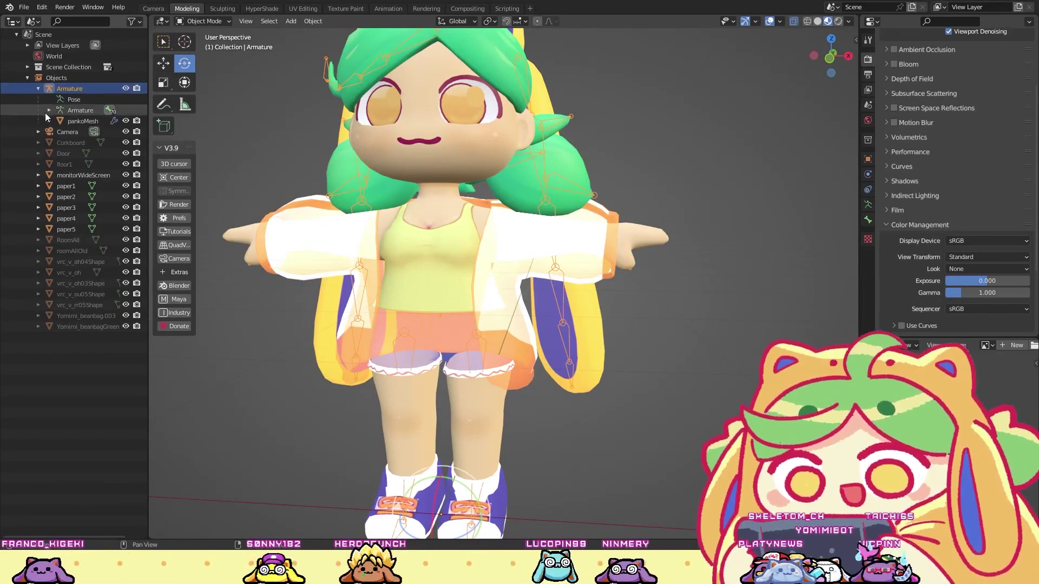
{"action": "left_click", "coordinate": [49, 111]}
{"action": "left_click", "coordinate": [59, 121]}
{"action": "left_click", "coordinate": [481, 361]}
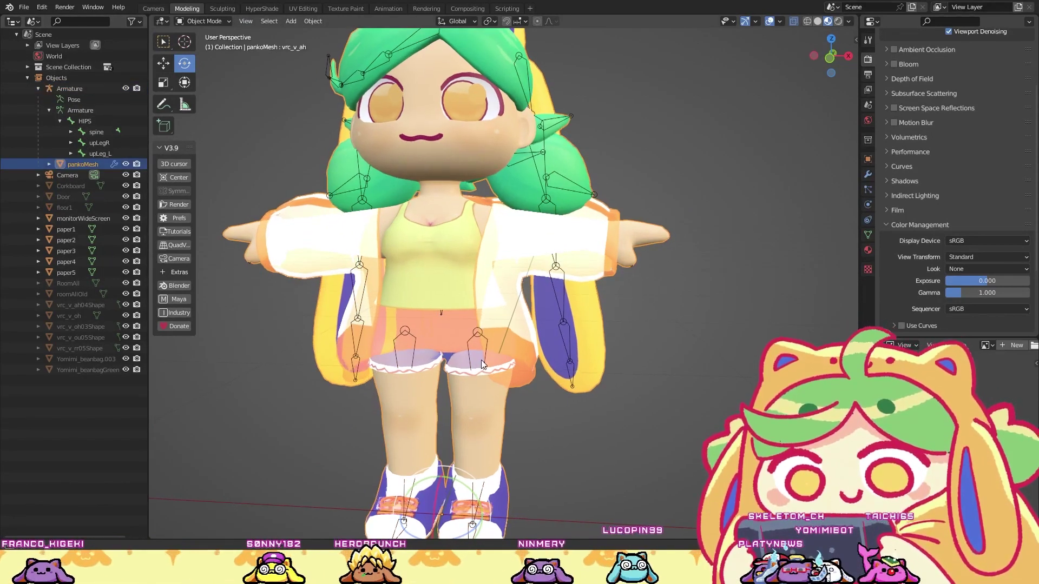
{"action": "left_click", "coordinate": [66, 153]}
{"action": "left_click", "coordinate": [67, 143]}
{"action": "left_click", "coordinate": [68, 132]}
{"action": "left_click", "coordinate": [100, 121]}
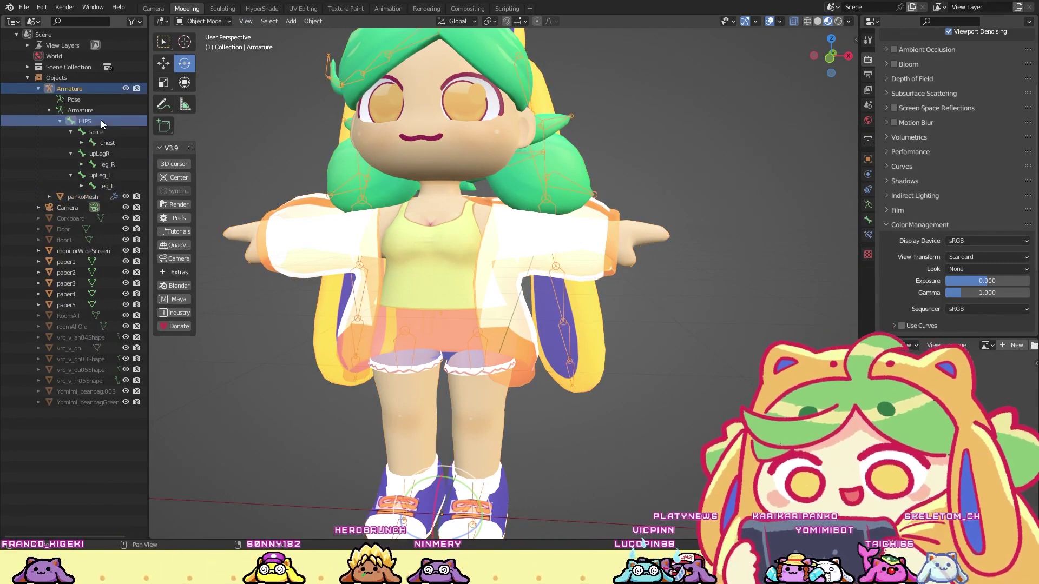
Step: Hide pankoMesh and examine the bare armature's bones around the hips and upper legs
{"action": "middle_click_drag", "start_coordinate": [548, 145], "coordinate": [576, 142]}
{"action": "middle_click_drag", "start_coordinate": [602, 262], "coordinate": [706, 168]}
{"action": "scroll", "coordinate": [926, 195], "scroll_direction": "up", "scroll_amount": 2}
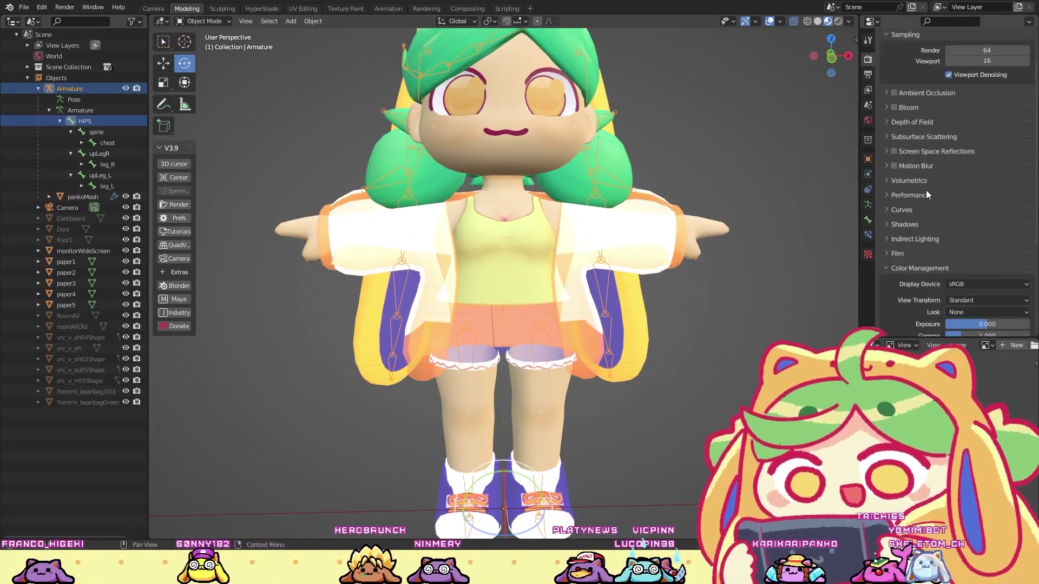
{"action": "left_click", "coordinate": [498, 144]}
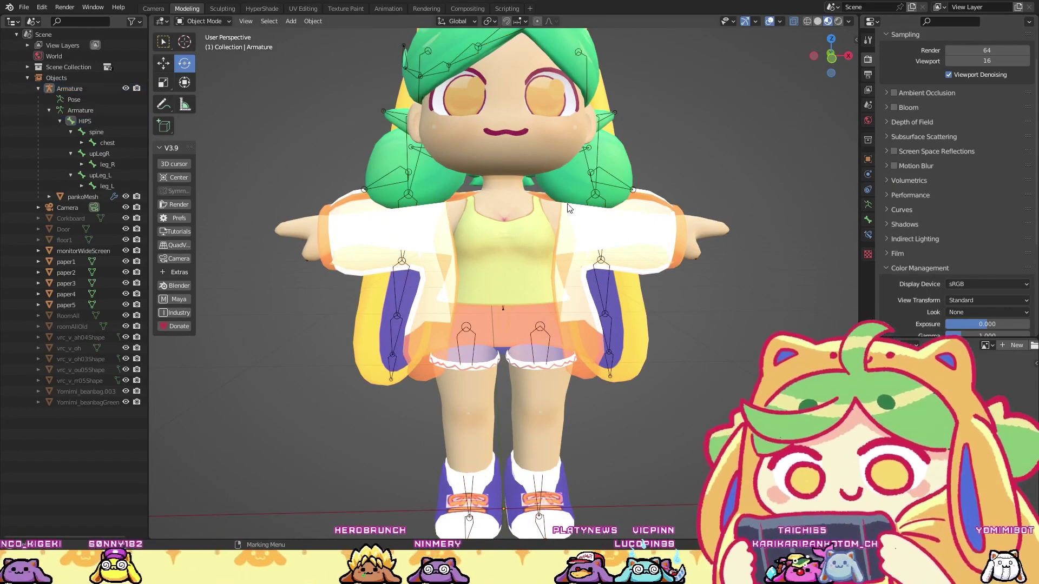
{"action": "key", "text": "h"}
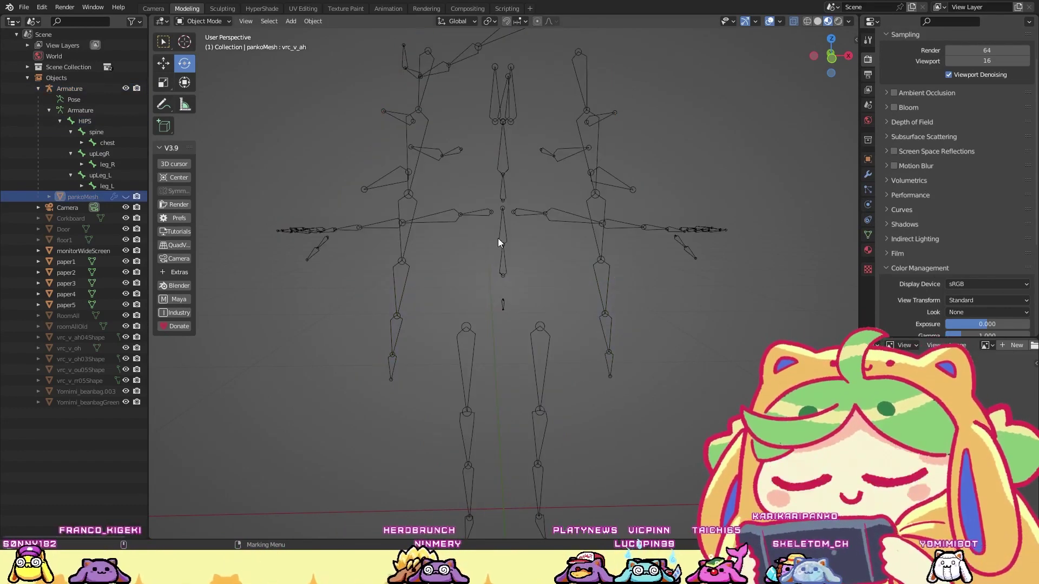
{"action": "middle_click_drag", "start_coordinate": [553, 201], "coordinate": [592, 264]}
{"action": "left_click", "coordinate": [605, 248]}
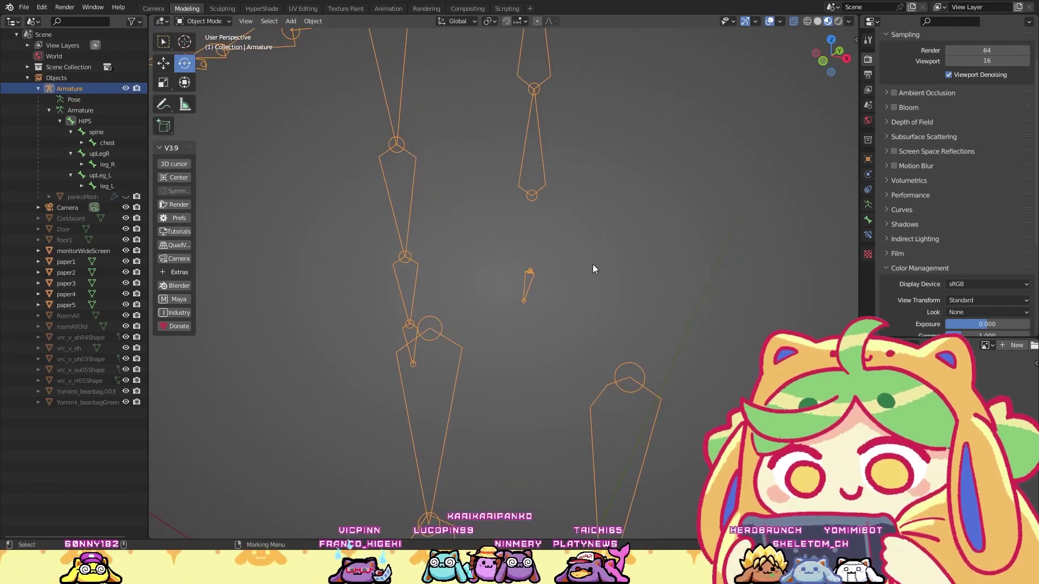
{"action": "left_click", "coordinate": [563, 270]}
{"action": "scroll", "coordinate": [528, 278], "scroll_direction": "down", "scroll_amount": 5}
{"action": "left_click_drag", "start_coordinate": [536, 305], "coordinate": [496, 262]}
{"action": "left_click", "coordinate": [568, 272]}
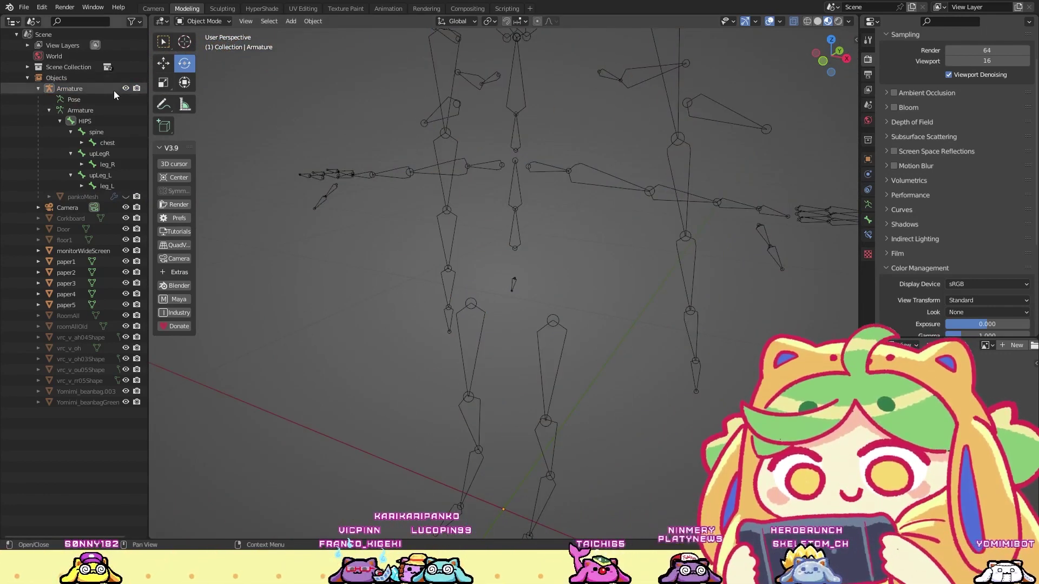
Step: Toggle pankoMesh's visibility to compare it with the skeleton from the front, leaving the mesh shown
{"action": "left_click", "coordinate": [128, 196]}
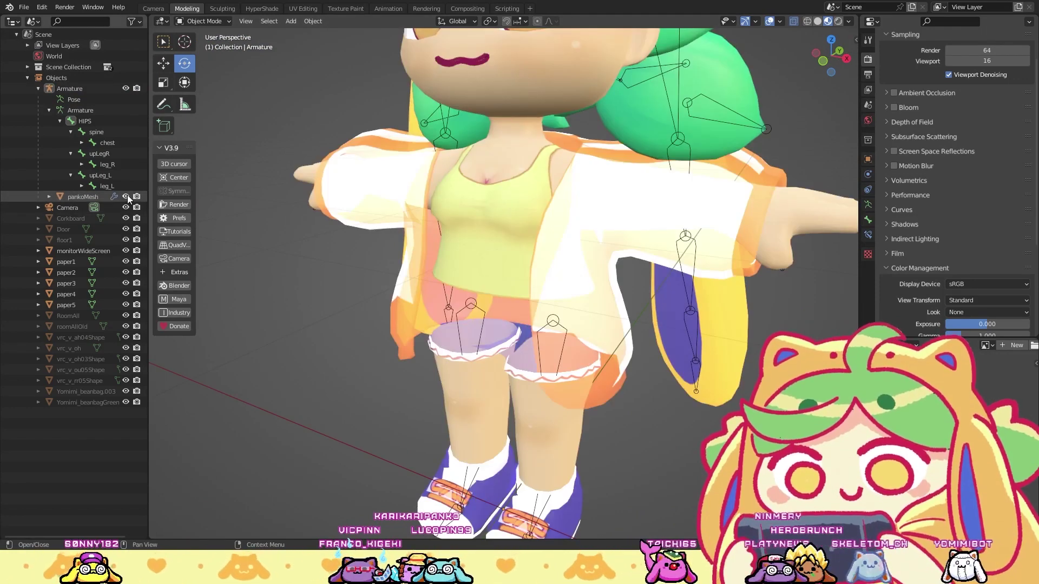
{"action": "left_click", "coordinate": [126, 196]}
{"action": "scroll", "coordinate": [410, 204], "scroll_direction": "down", "scroll_amount": 5}
{"action": "key", "text": "KP_1"}
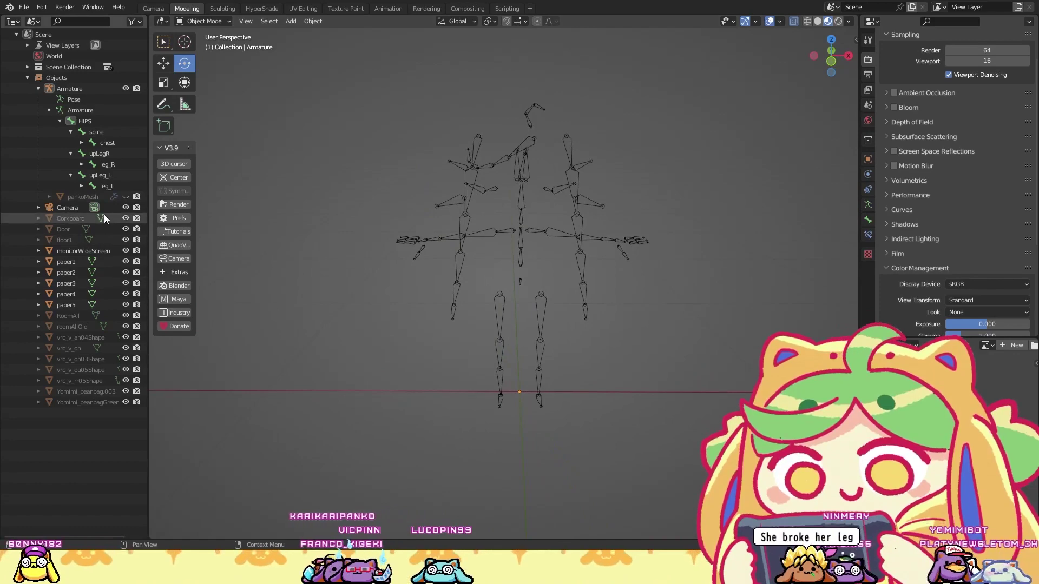
{"action": "left_click", "coordinate": [126, 196]}
{"action": "scroll", "coordinate": [570, 116], "scroll_direction": "up", "scroll_amount": 3}
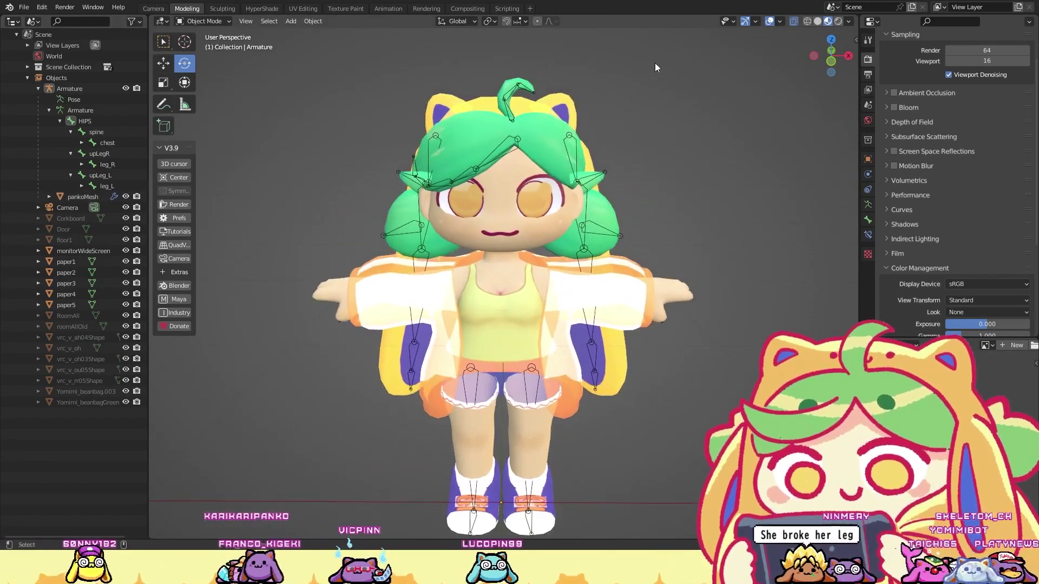
Step: Select pankoMesh and look over the character from the front round to its side profile
{"action": "middle_click_drag", "start_coordinate": [462, 182], "coordinate": [501, 224]}
{"action": "scroll", "coordinate": [440, 219], "scroll_direction": "down", "scroll_amount": 5}
{"action": "scroll", "coordinate": [388, 246], "scroll_direction": "up", "scroll_amount": 5}
{"action": "middle_click_drag", "start_coordinate": [422, 237], "coordinate": [517, 311]}
{"action": "left_click", "coordinate": [516, 311]}
{"action": "right_click_drag", "start_coordinate": [516, 303], "coordinate": [621, 281]}
{"action": "middle_click_drag", "start_coordinate": [621, 282], "coordinate": [596, 279]}
{"action": "right_click_drag", "start_coordinate": [628, 162], "coordinate": [693, 135]}
{"action": "middle_click_drag", "start_coordinate": [534, 223], "coordinate": [444, 229]}
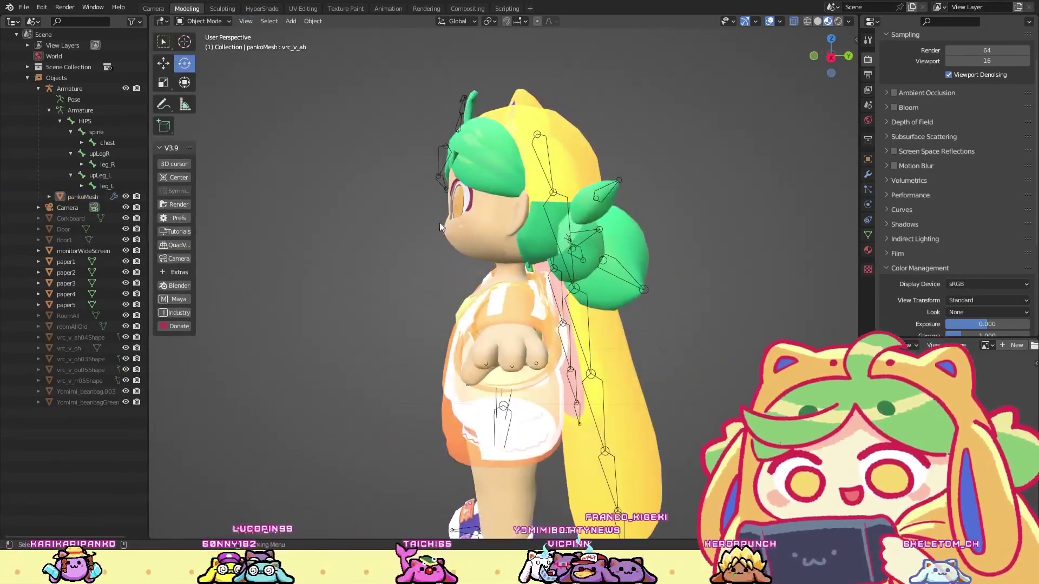
Step: Enter Edit Mode on pankoMesh and select the vertices on one side of the character's chest
{"action": "middle_click_drag", "start_coordinate": [405, 263], "coordinate": [465, 287]}
{"action": "left_click", "coordinate": [476, 297]}
{"action": "right_click_drag", "start_coordinate": [475, 297], "coordinate": [402, 306]}
{"action": "middle_click_drag", "start_coordinate": [401, 306], "coordinate": [423, 291]}
{"action": "scroll", "coordinate": [419, 290], "scroll_direction": "up", "scroll_amount": 5}
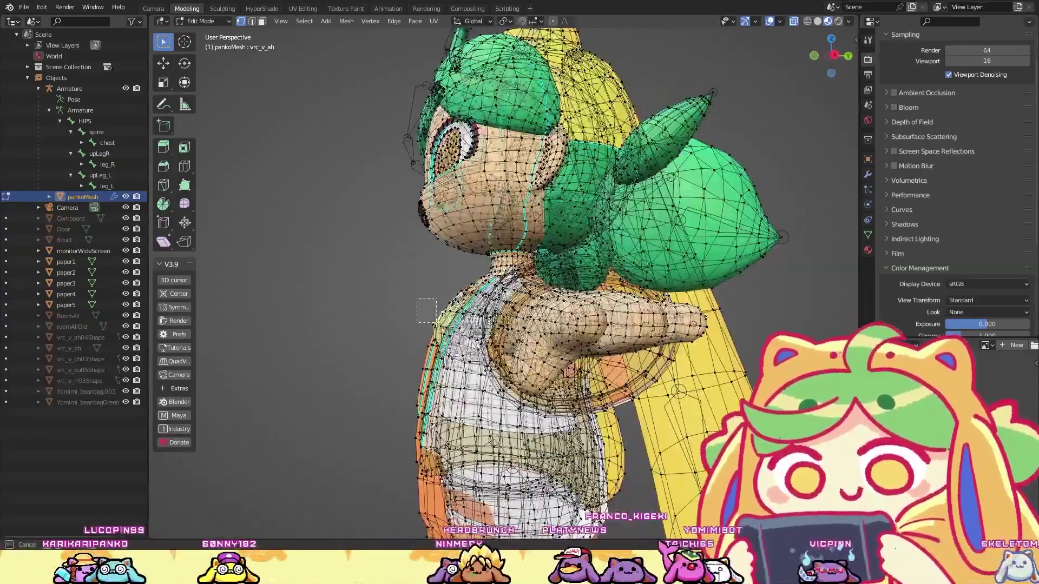
{"action": "middle_click_drag", "start_coordinate": [438, 304], "coordinate": [406, 289]}
{"action": "scroll", "coordinate": [406, 290], "scroll_direction": "up", "scroll_amount": 4}
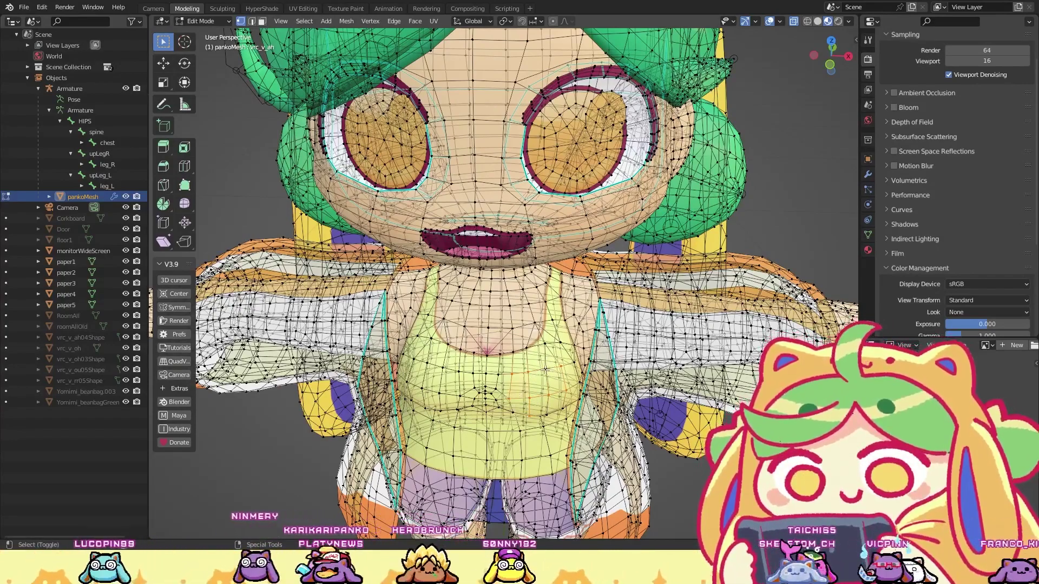
{"action": "middle_click_drag", "start_coordinate": [548, 389], "coordinate": [554, 389]}
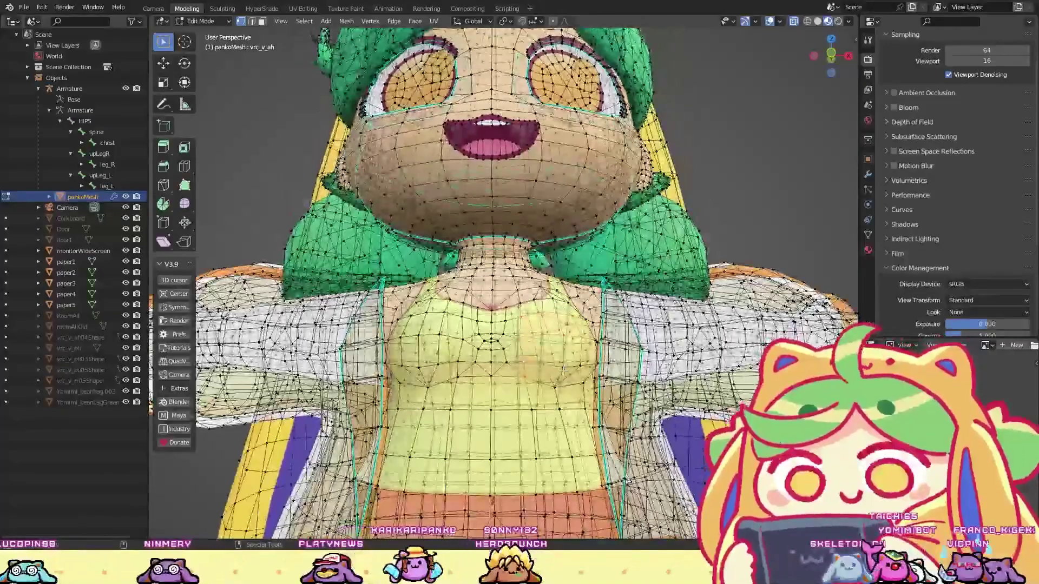
{"action": "left_click", "coordinate": [561, 386], "text": "shift"}
{"action": "left_click", "coordinate": [585, 363], "text": "shift"}
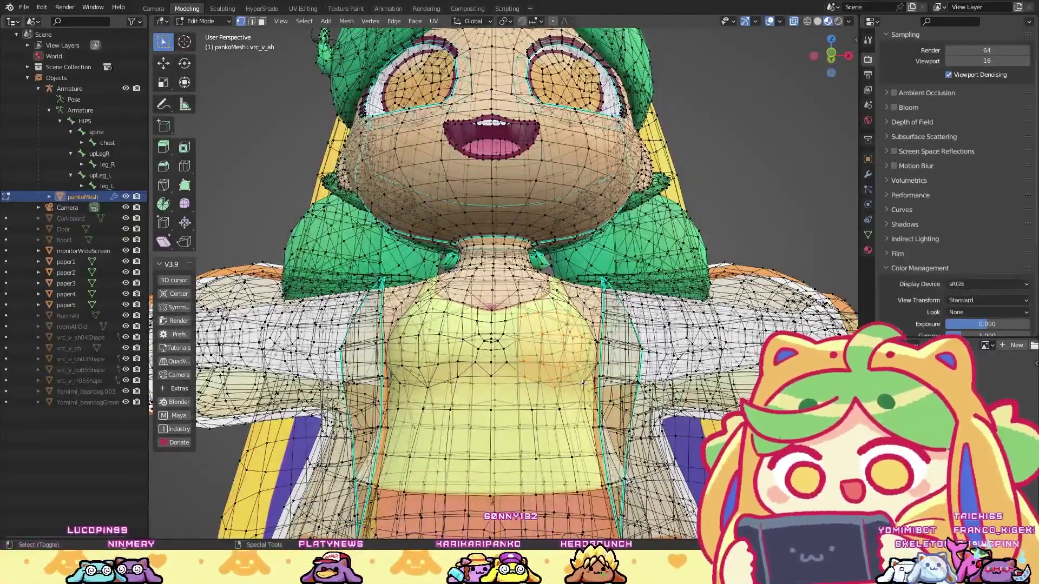
{"action": "middle_click_drag", "start_coordinate": [594, 365], "coordinate": [578, 354]}
{"action": "middle_click_drag", "start_coordinate": [578, 292], "coordinate": [533, 362]}
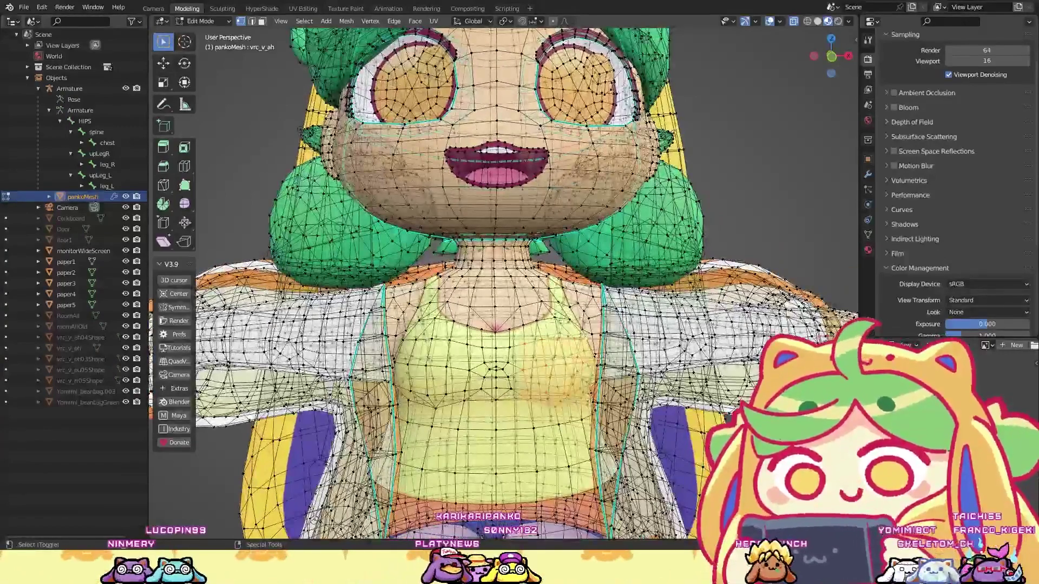
Step: Enable X-axis mirroring in the mesh editing options for pankoMesh
{"action": "scroll", "coordinate": [533, 362], "scroll_direction": "down", "scroll_amount": 5}
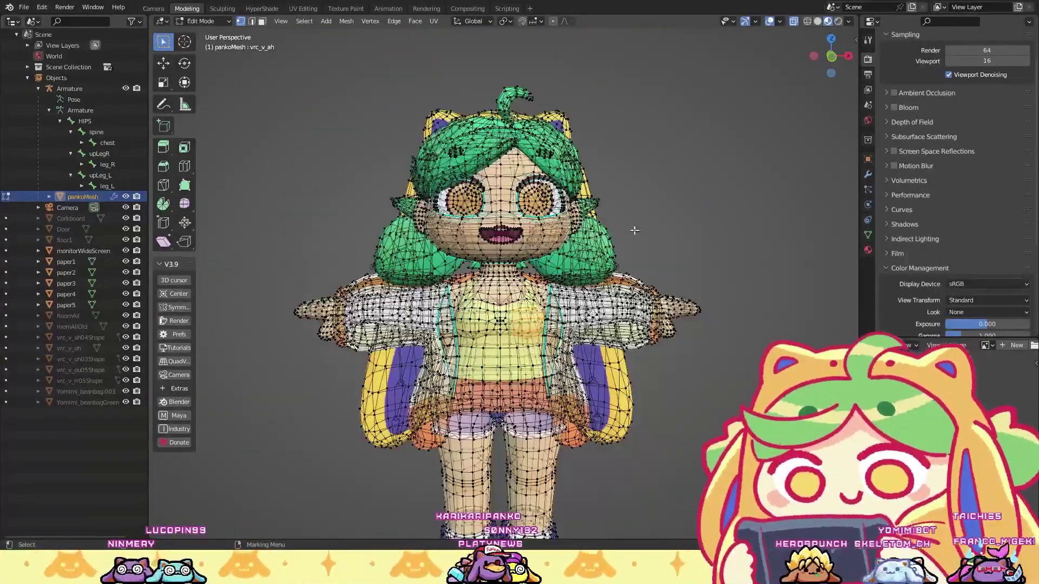
{"action": "left_click", "coordinate": [855, 41]}
{"action": "left_click", "coordinate": [784, 258]}
{"action": "left_click", "coordinate": [791, 186]}
{"action": "left_click", "coordinate": [850, 63]}
{"action": "left_click", "coordinate": [804, 88]}
{"action": "left_click", "coordinate": [786, 187]}
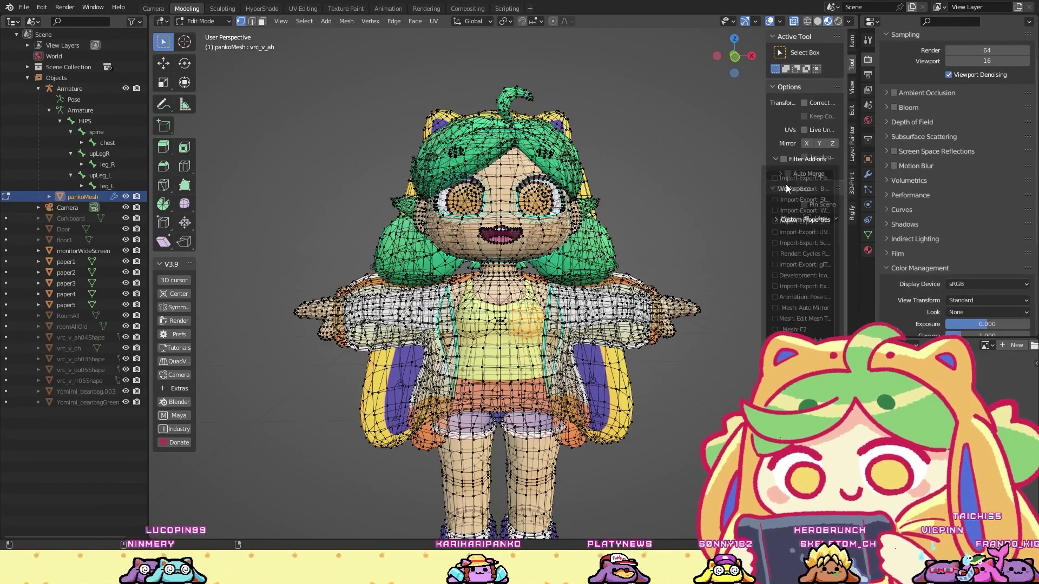
{"action": "left_click", "coordinate": [849, 87]}
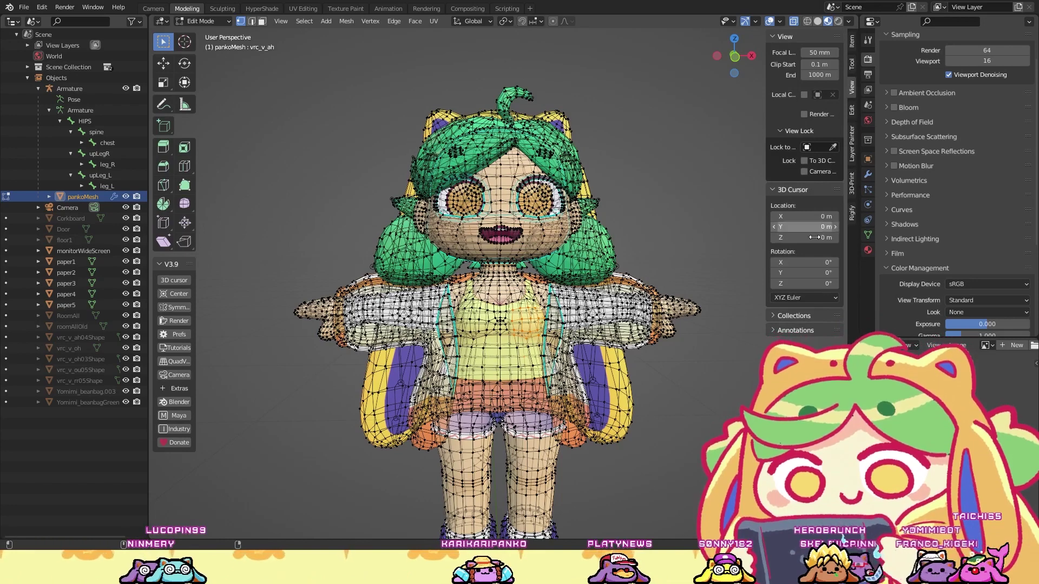
{"action": "left_click", "coordinate": [852, 66]}
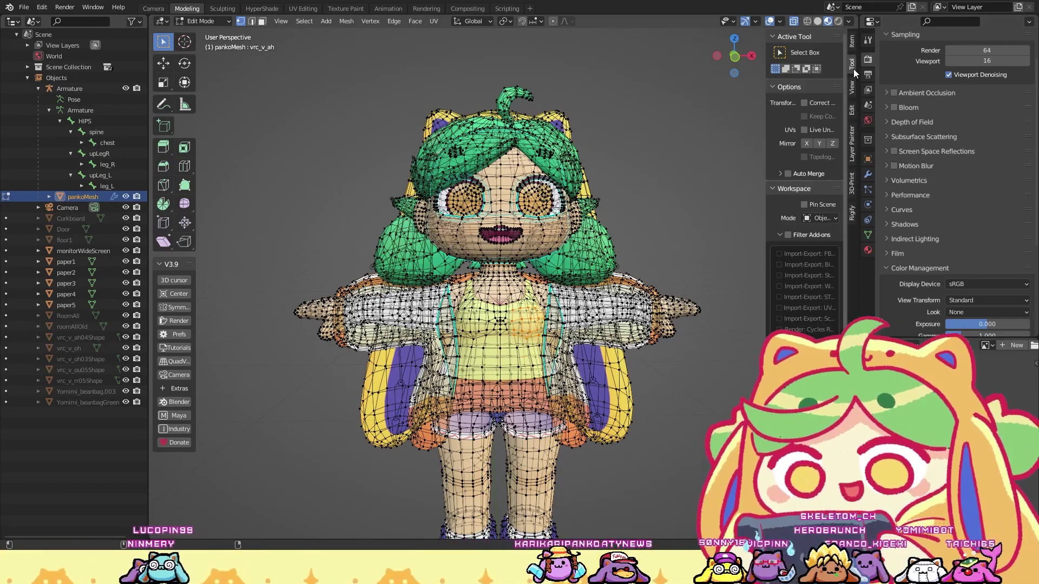
{"action": "left_click", "coordinate": [806, 143]}
{"action": "middle_click_drag", "start_coordinate": [541, 228], "coordinate": [536, 217]}
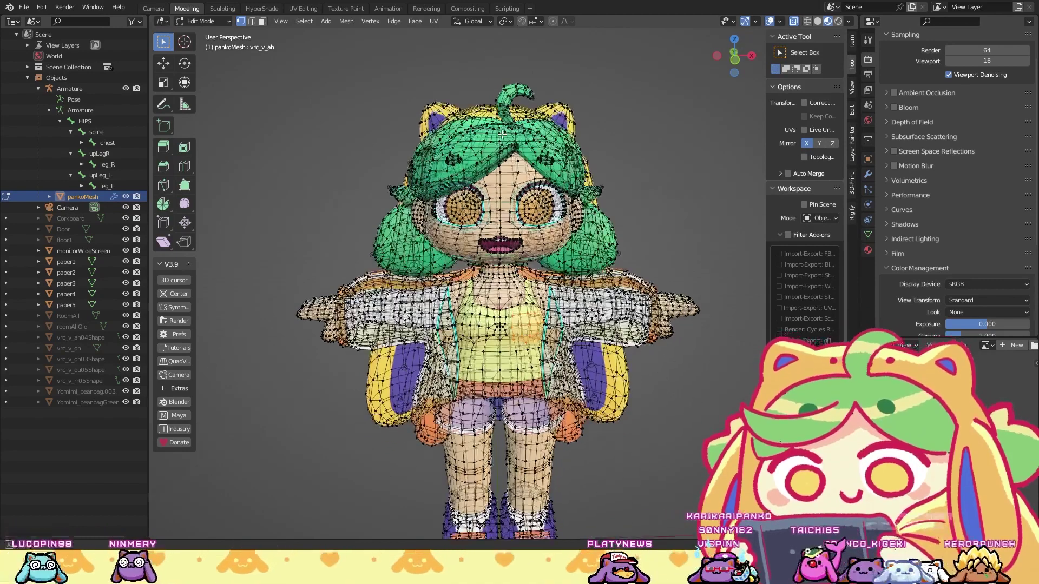
{"action": "left_click", "coordinate": [163, 82]}
{"action": "key", "text": "s"}
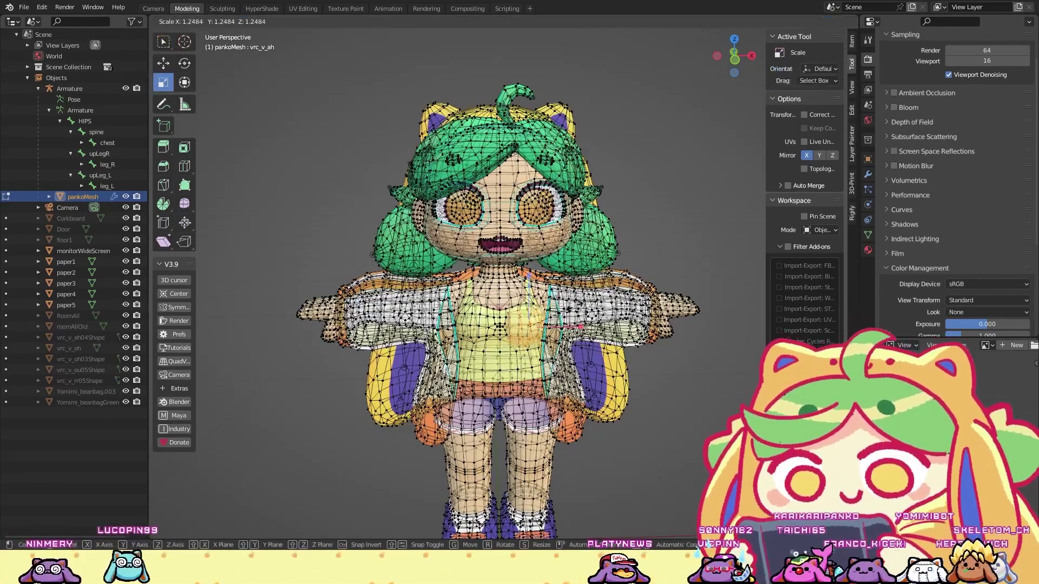
{"action": "key", "text": "Escape"}
Step: Enable topology mirroring and scale the selected chest vertices uniformly by 1.755
{"action": "left_click", "coordinate": [804, 169]}
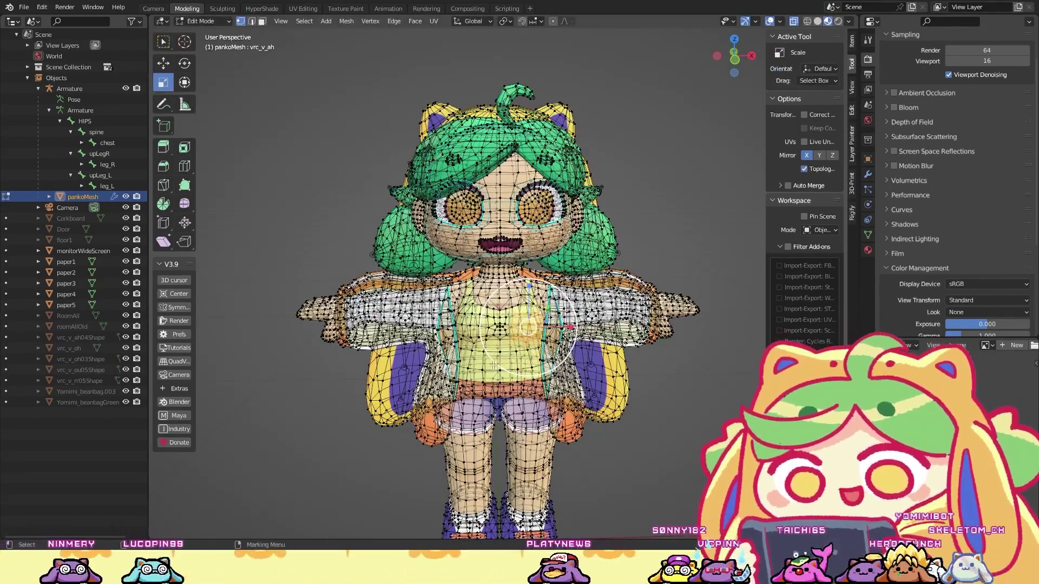
{"action": "key", "text": "s"}
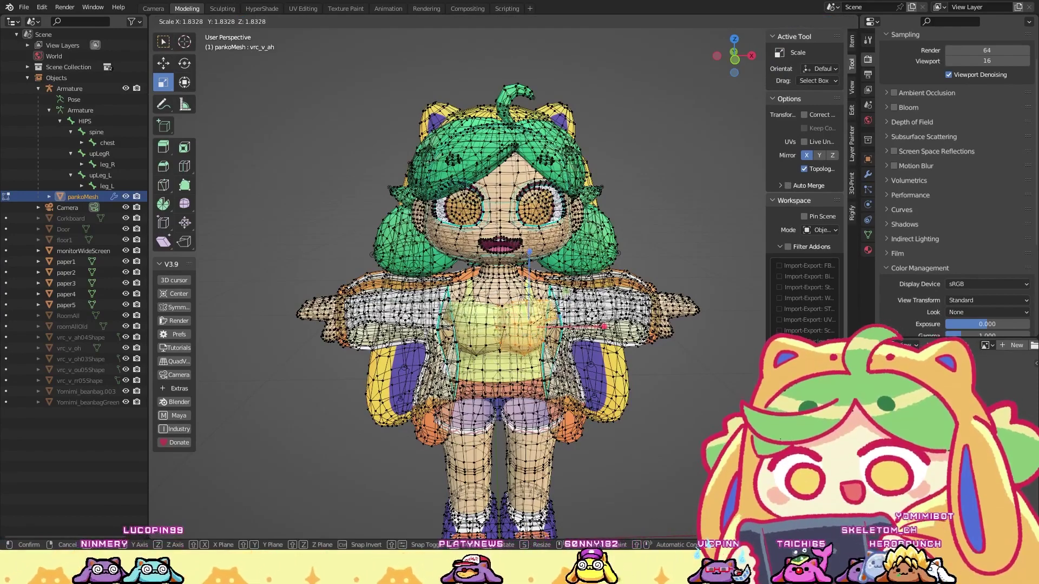
{"action": "left_click", "coordinate": [594, 272]}
Step: Move the scaled chest vertices slightly forward along the Y axis in side view
{"action": "middle_click_drag", "start_coordinate": [594, 272], "coordinate": [465, 274]}
{"action": "key", "text": "w"}
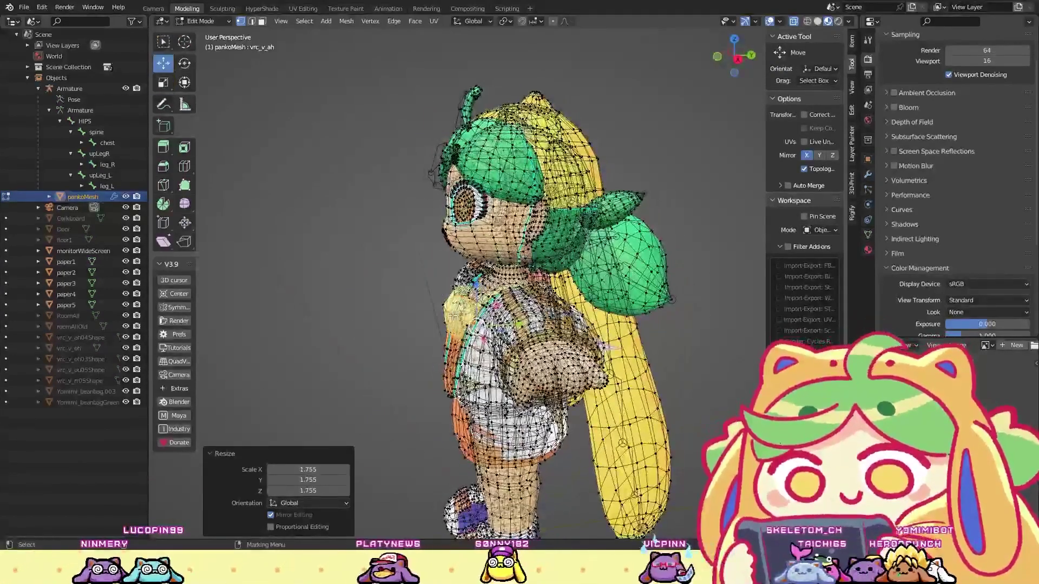
{"action": "left_click_drag", "start_coordinate": [514, 325], "coordinate": [509, 324]}
{"action": "middle_click_drag", "start_coordinate": [508, 325], "coordinate": [531, 357]}
Step: Check the character in Object Mode, then examine the reshaped chest in Edit Mode from both sides
{"action": "key", "text": "ctrl+Tab"}
{"action": "left_click", "coordinate": [693, 171]}
{"action": "key", "text": "e"}
{"action": "middle_click_drag", "start_coordinate": [568, 270], "coordinate": [535, 289]}
{"action": "left_click", "coordinate": [609, 261]}
{"action": "key", "text": "Tab"}
{"action": "middle_click_drag", "start_coordinate": [651, 228], "coordinate": [379, 314]}
{"action": "scroll", "coordinate": [296, 344], "scroll_direction": "up", "scroll_amount": 4}
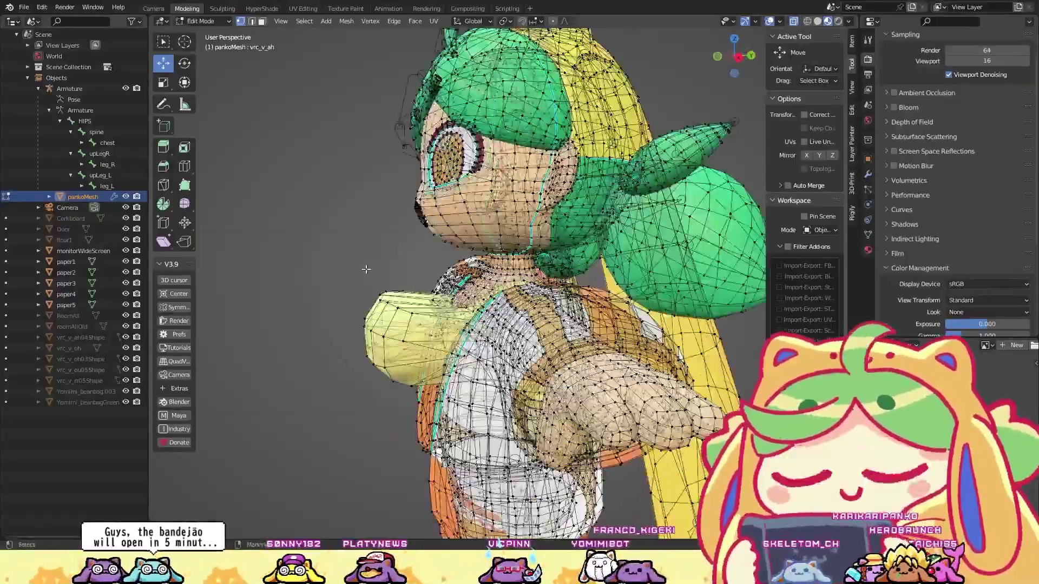
{"action": "middle_click_drag", "start_coordinate": [296, 344], "coordinate": [595, 227]}
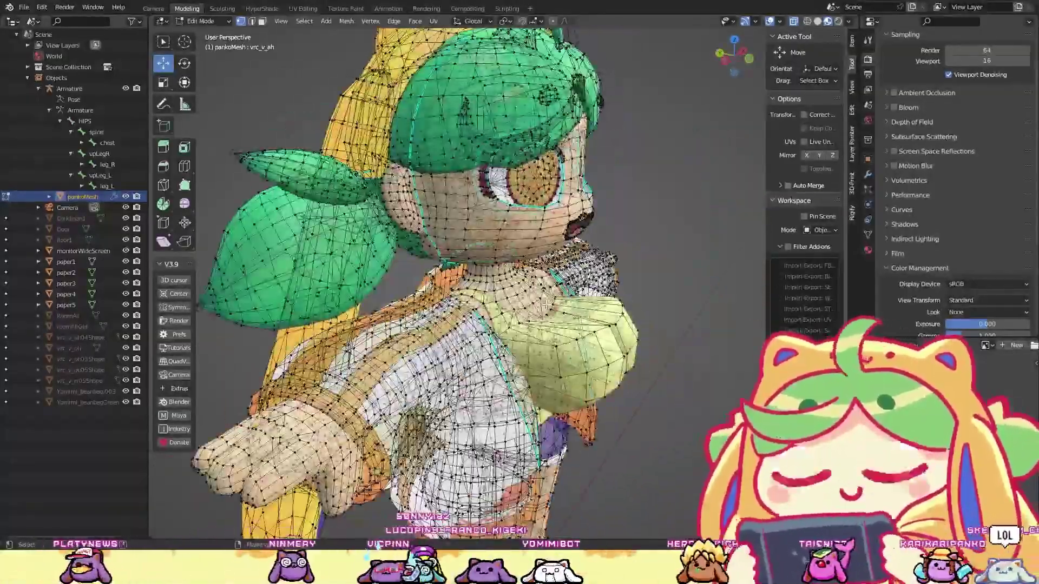
{"action": "scroll", "coordinate": [730, 216], "scroll_direction": "down", "scroll_amount": 6}
{"action": "middle_click_drag", "start_coordinate": [730, 217], "coordinate": [626, 239]}
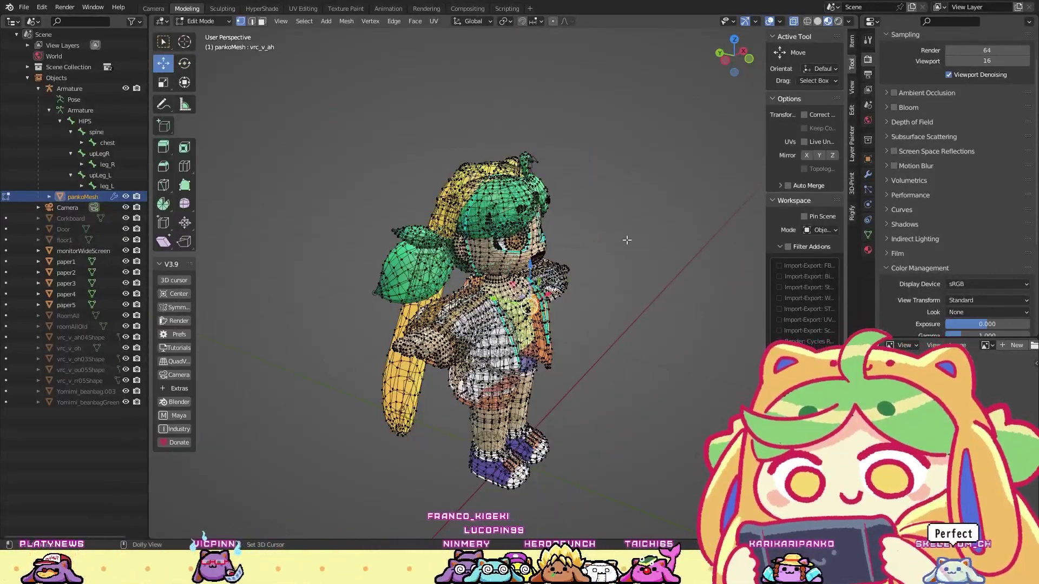
Step: Return pankoMesh to Object Mode and display its vertex groups and shape keys
{"action": "key", "text": "ctrl+Tab"}
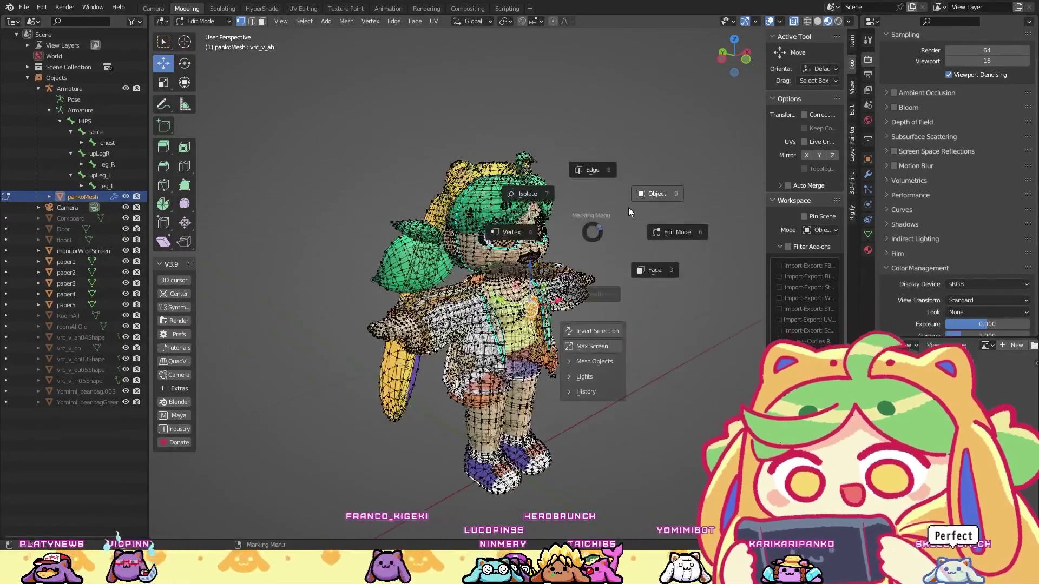
{"action": "left_click", "coordinate": [628, 207]}
{"action": "left_click", "coordinate": [869, 233]}
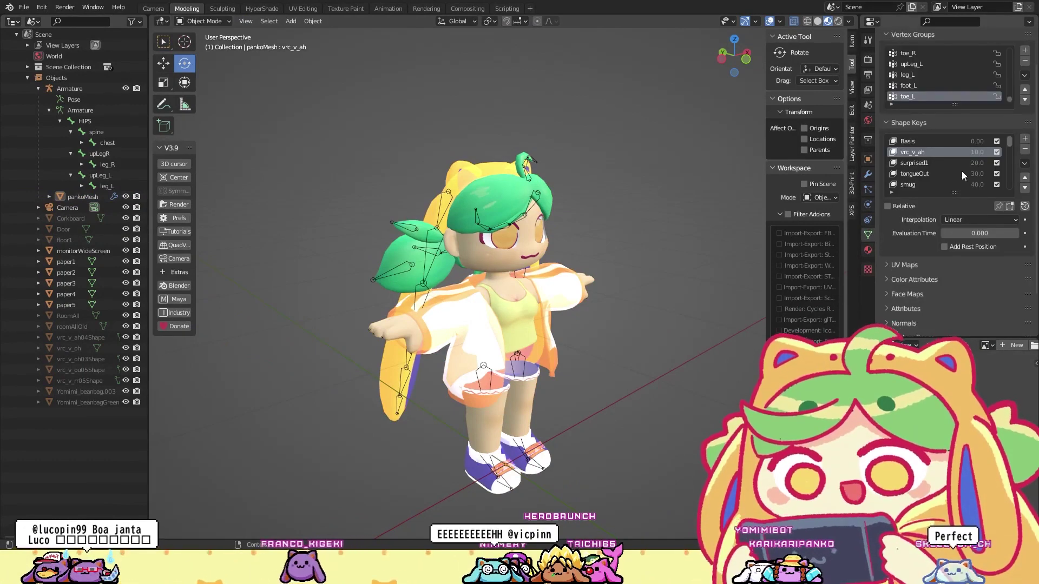
Step: Enlarge pankoMesh's shape key list, look through all its entries and view the character's face from the front
{"action": "left_click_drag", "start_coordinate": [965, 192], "coordinate": [965, 286]}
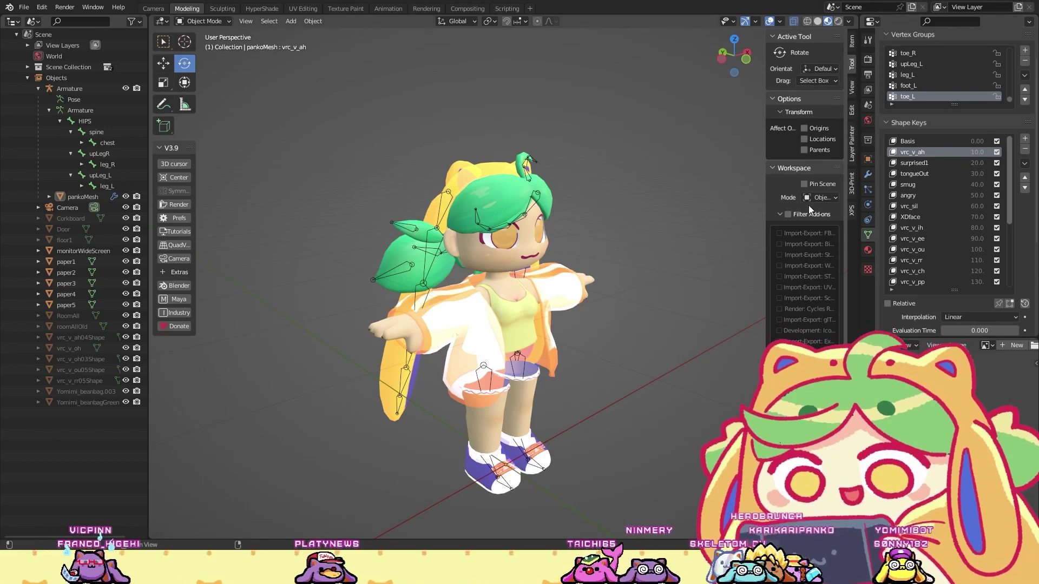
{"action": "key", "text": "KP_1"}
{"action": "scroll", "coordinate": [975, 255], "scroll_direction": "down", "scroll_amount": 5}
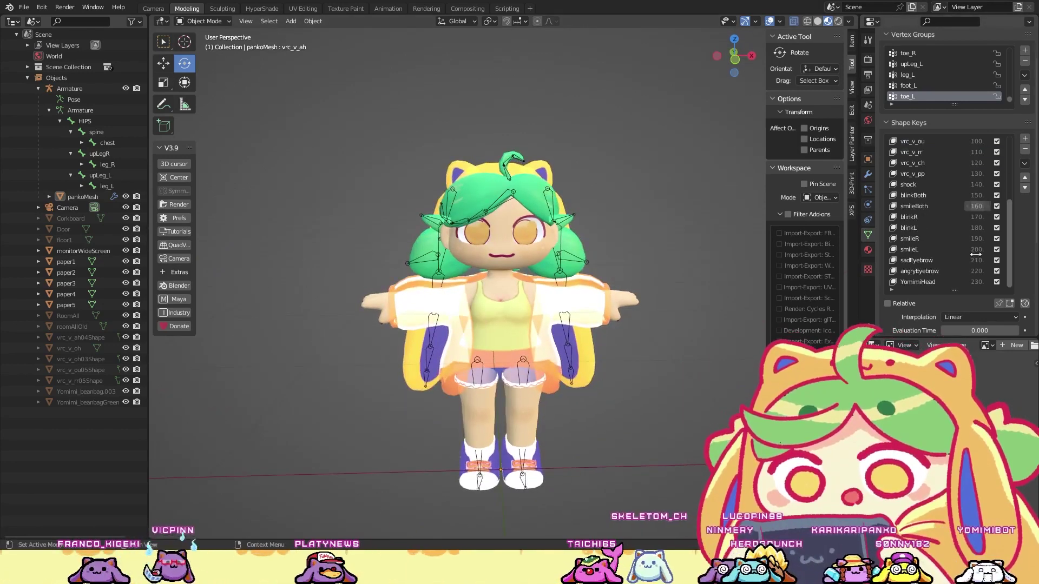
{"action": "scroll", "coordinate": [543, 187], "scroll_direction": "up", "scroll_amount": 3}
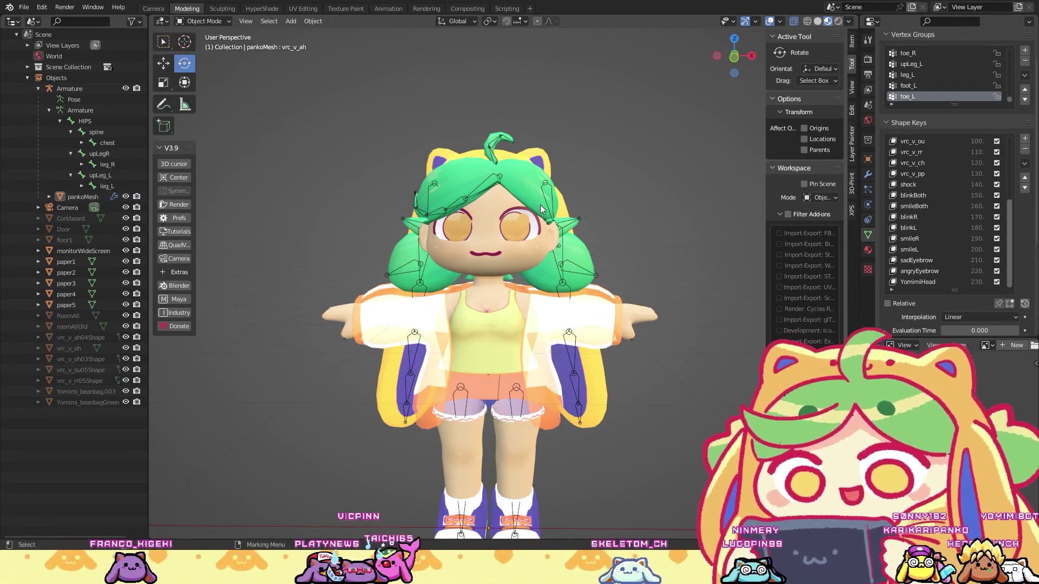
{"action": "scroll", "coordinate": [510, 215], "scroll_direction": "up", "scroll_amount": 2}
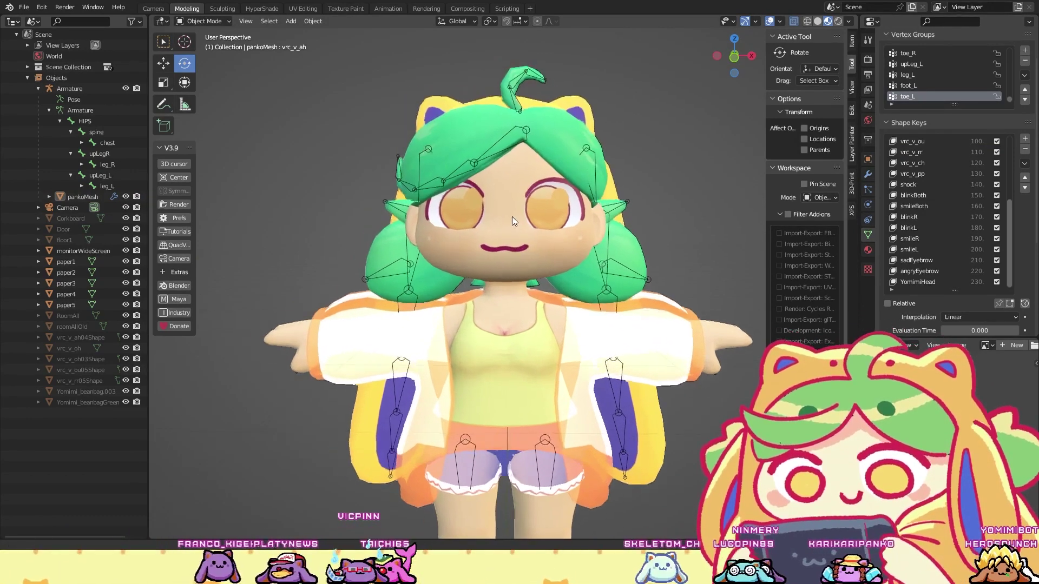
Step: Select pankoMesh and enter Edit Mode in vertex mode with the face in an angled view
{"action": "key", "text": "KP_4"}
{"action": "key", "text": "KP_8"}
{"action": "left_click", "coordinate": [528, 237]}
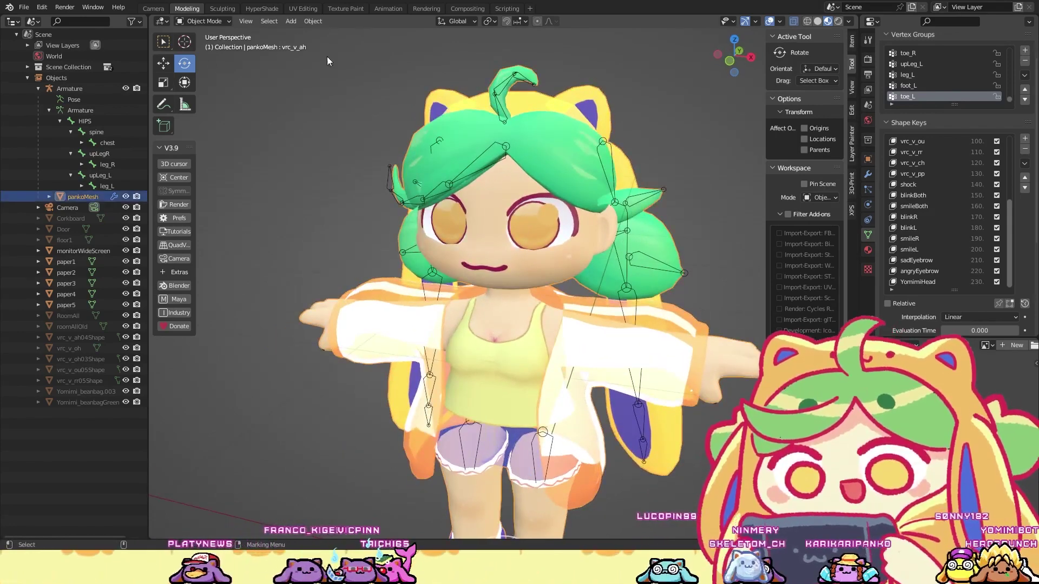
{"action": "key", "text": "Tab"}
{"action": "left_click", "coordinate": [413, 206]}
{"action": "key", "text": "Tab"}
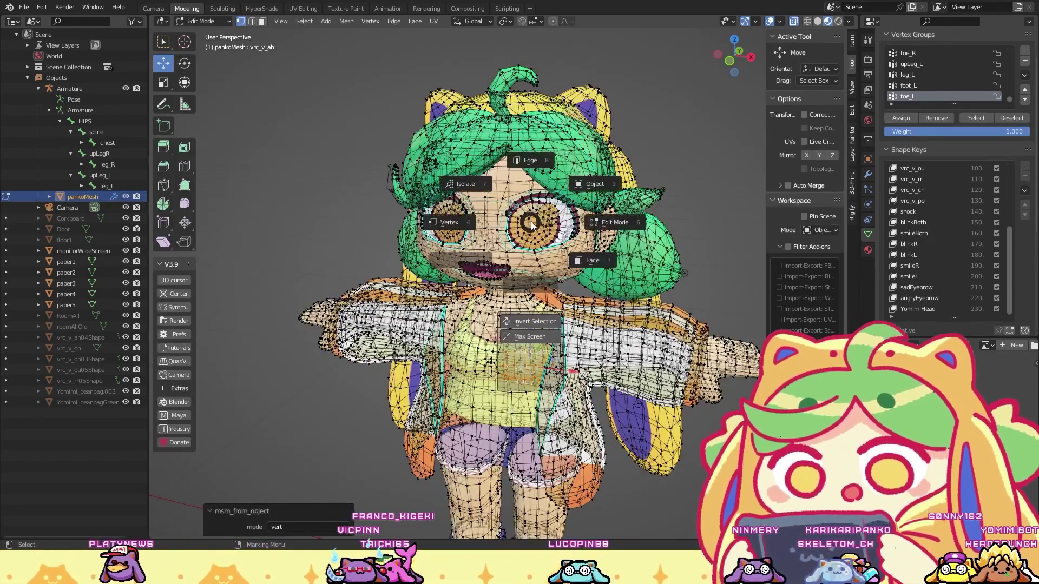
{"action": "left_click", "coordinate": [573, 190]}
{"action": "key", "text": "Tab"}
{"action": "left_click", "coordinate": [483, 223]}
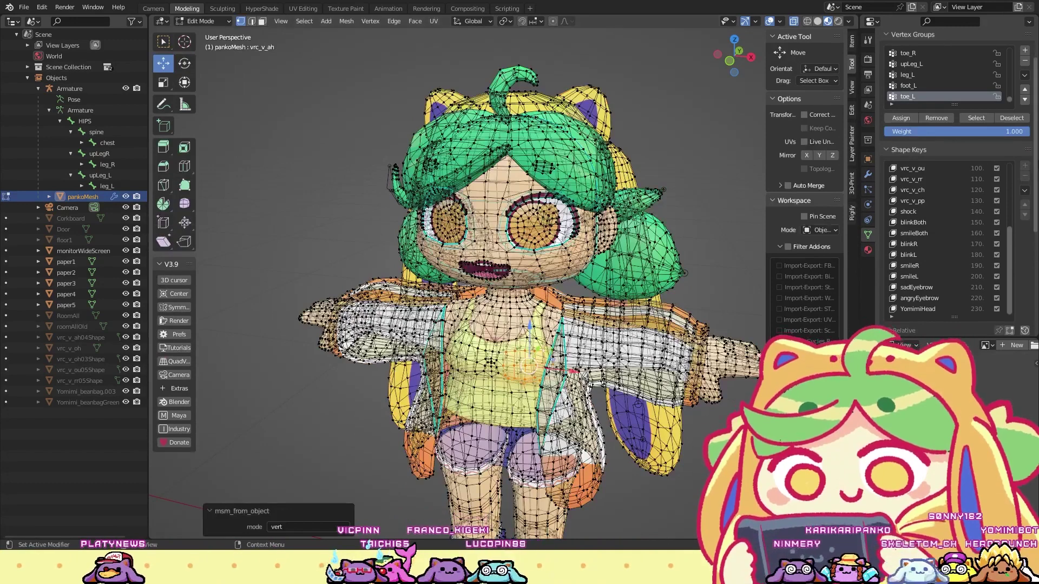
Step: Preview the blinkBoth, XDface, Basis, tongueOut and vrc_v_ah shape keys on the face
{"action": "left_click", "coordinate": [930, 219]}
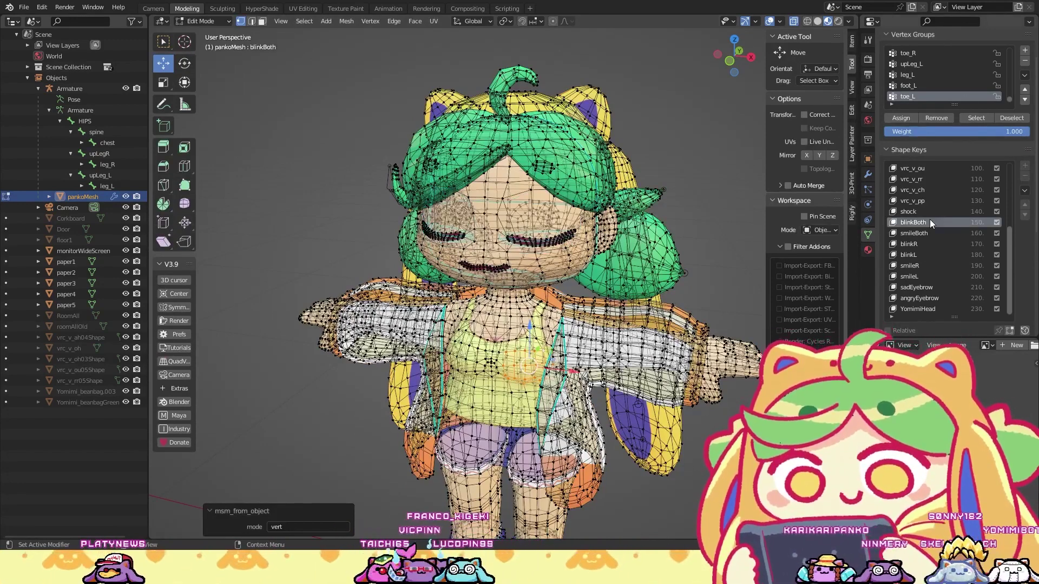
{"action": "scroll", "coordinate": [930, 219], "scroll_direction": "up", "scroll_amount": 4}
{"action": "left_click", "coordinate": [928, 181]}
{"action": "scroll", "coordinate": [927, 182], "scroll_direction": "up", "scroll_amount": 6}
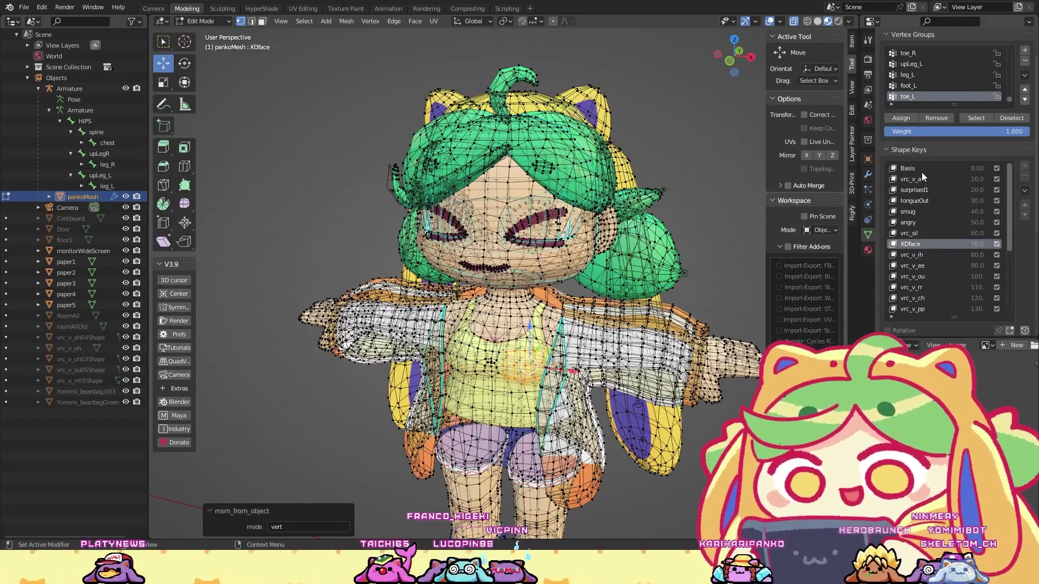
{"action": "left_click", "coordinate": [921, 175]}
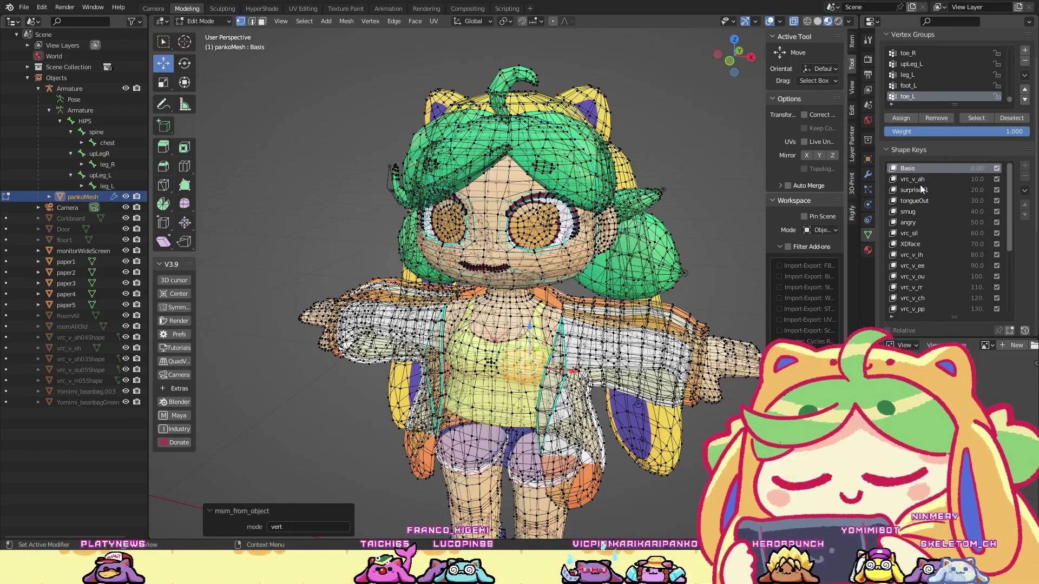
{"action": "left_click", "coordinate": [918, 201]}
{"action": "left_click", "coordinate": [921, 179]}
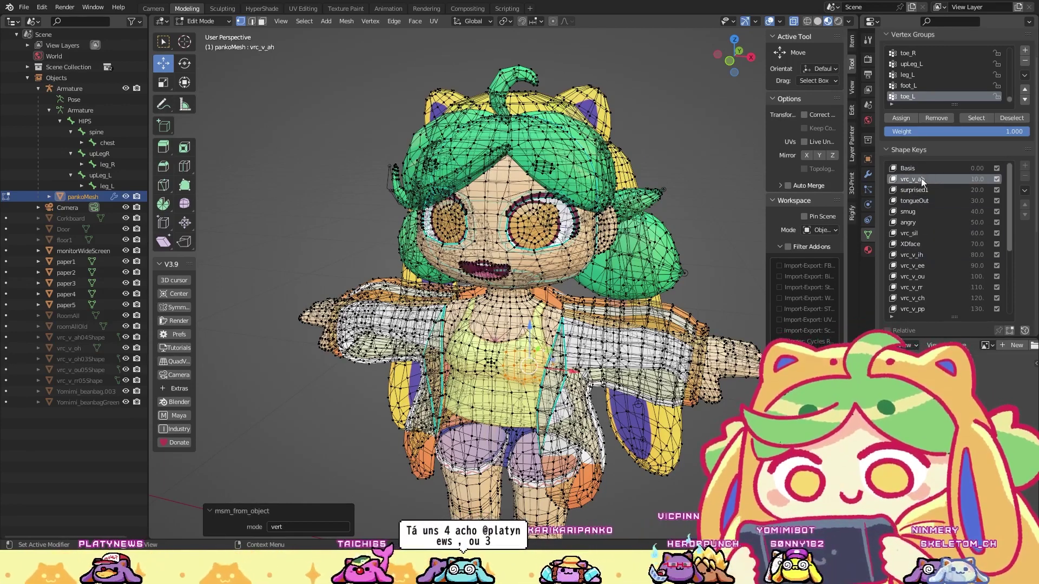
Step: Cycle through the shape keys between Basis and XDface, make Basis active and return pankoMesh to Object Mode
{"action": "left_click", "coordinate": [923, 168]}
{"action": "scroll", "coordinate": [920, 195], "scroll_direction": "down", "scroll_amount": 7, "text": "ctrl"}
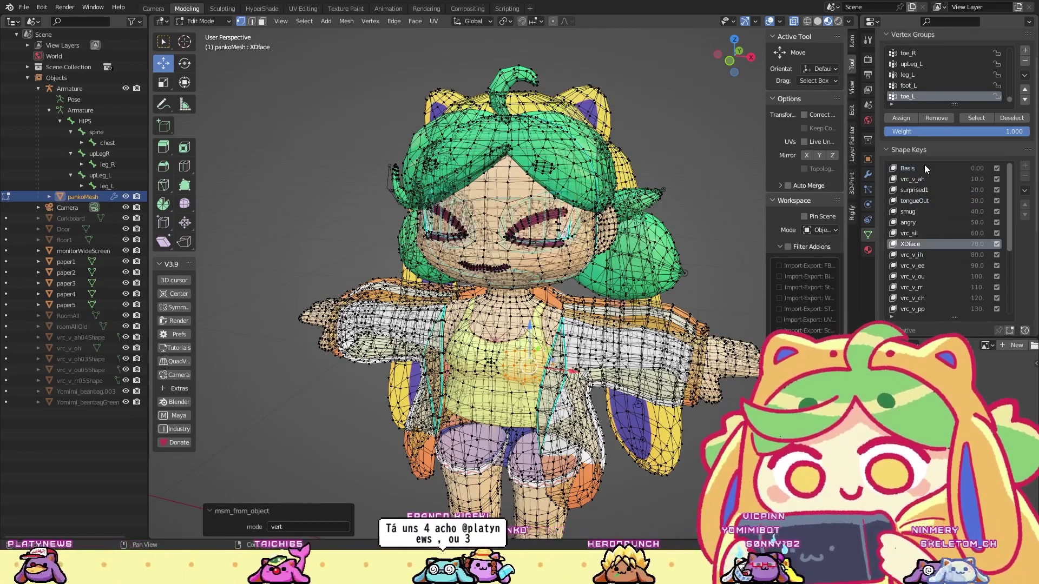
{"action": "left_click", "coordinate": [924, 168]}
{"action": "right_click", "coordinate": [677, 121]}
{"action": "left_click", "coordinate": [681, 119]}
{"action": "left_click", "coordinate": [528, 228]}
{"action": "mouse_move", "coordinate": [540, 222]}
{"action": "middle_mouse_down"}
{"action": "mouse_move", "coordinate": [654, 237]}
{"action": "mouse_move", "coordinate": [538, 224]}
{"action": "mouse_move", "coordinate": [451, 252]}
{"action": "mouse_move", "coordinate": [388, 300]}
{"action": "mouse_move", "coordinate": [497, 231]}
{"action": "mouse_move", "coordinate": [534, 232]}
{"action": "middle_mouse_up"}
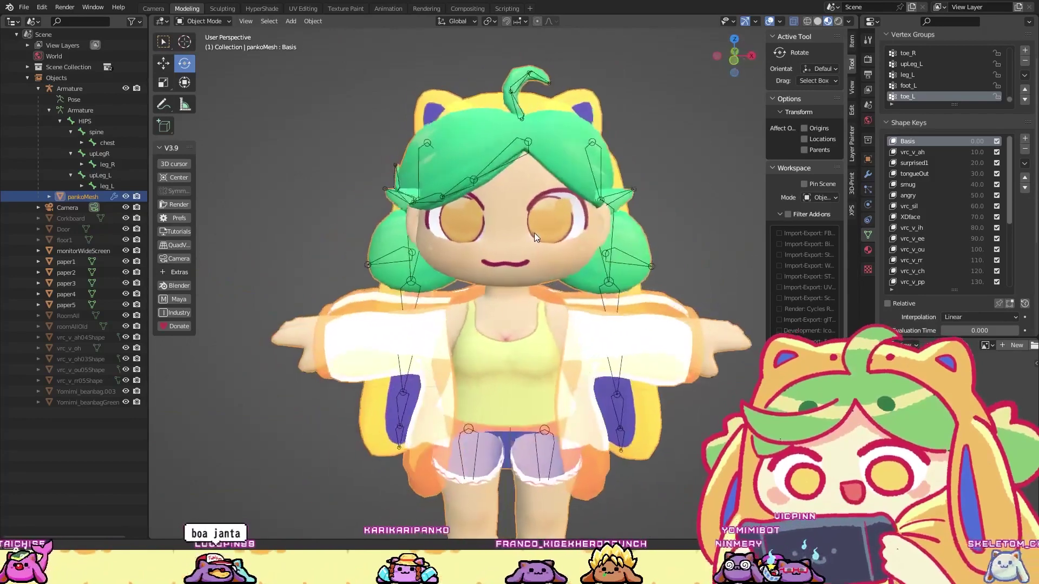
Step: Examine the character in Object Mode and review the jacketMat material's surface settings
{"action": "scroll", "coordinate": [533, 233], "scroll_direction": "up", "scroll_amount": 3}
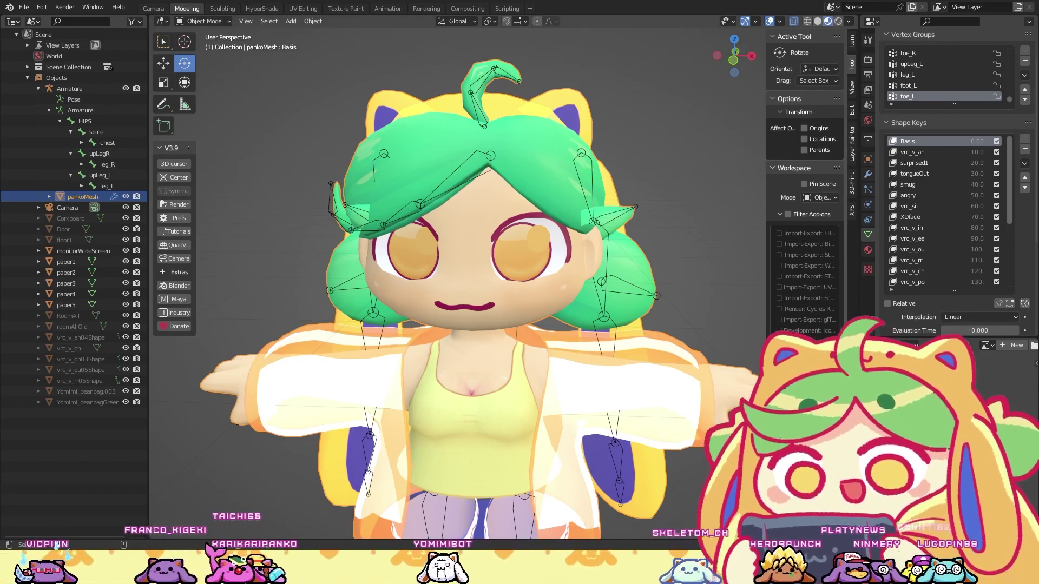
{"action": "scroll", "coordinate": [534, 307], "scroll_direction": "down", "scroll_amount": 4}
{"action": "middle_click_drag", "start_coordinate": [524, 319], "coordinate": [456, 339]}
{"action": "key", "text": "z"}
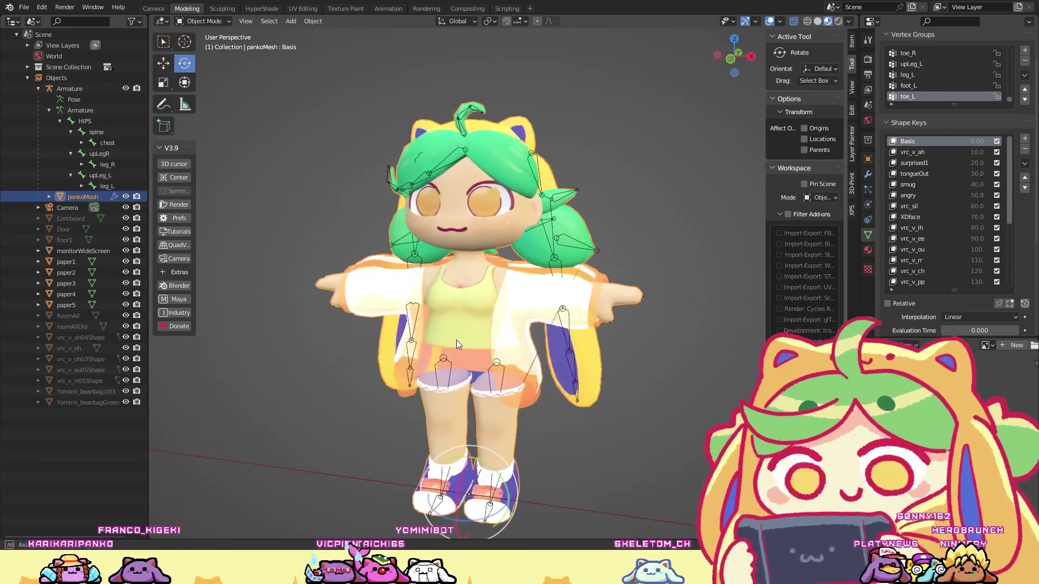
{"action": "left_click", "coordinate": [868, 250]}
{"action": "scroll", "coordinate": [929, 281], "scroll_direction": "down", "scroll_amount": 5}
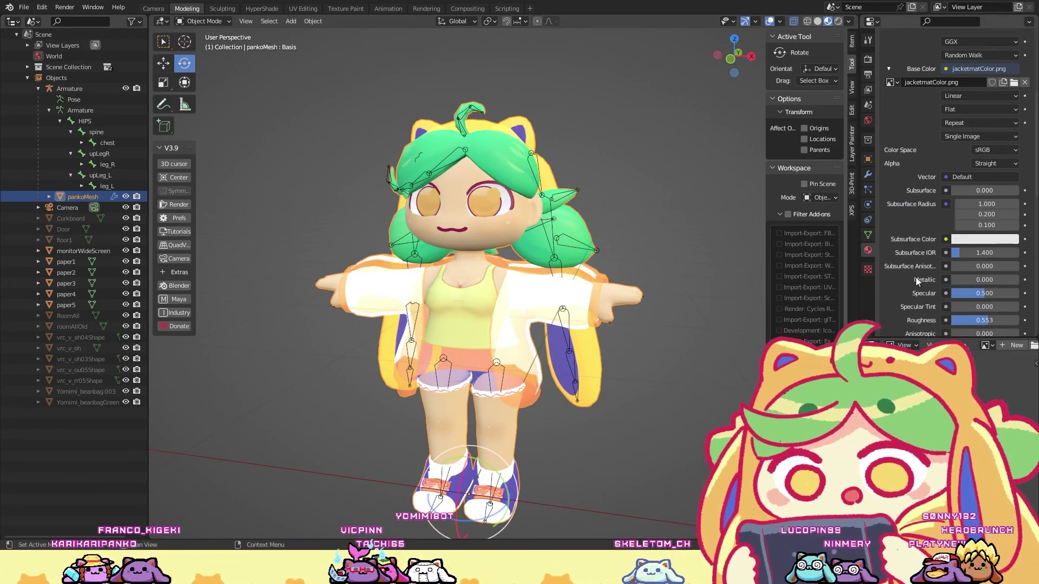
{"action": "scroll", "coordinate": [937, 271], "scroll_direction": "down", "scroll_amount": 5}
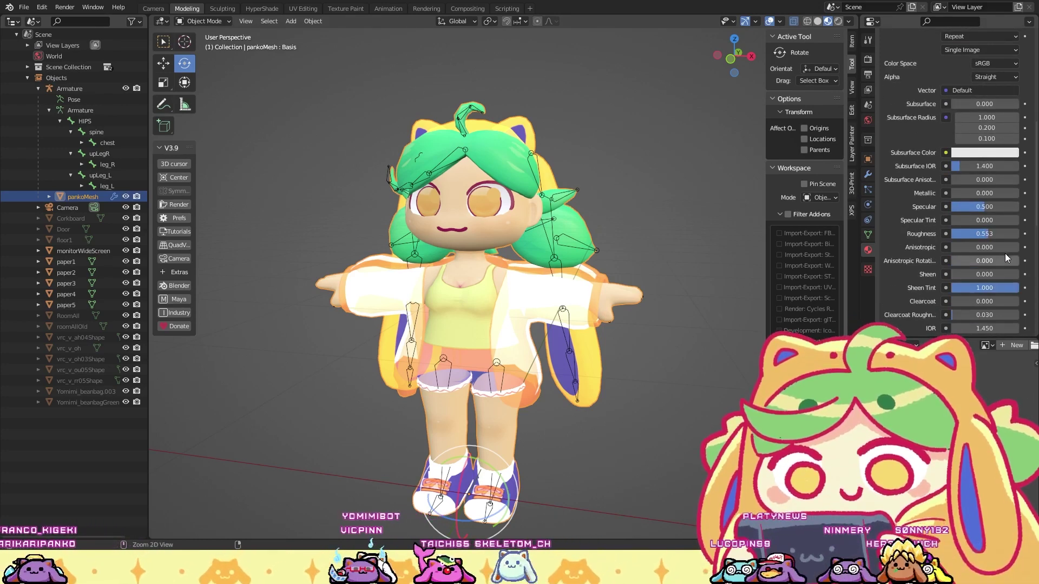
{"action": "scroll", "coordinate": [920, 279], "scroll_direction": "up", "scroll_amount": 10}
{"action": "scroll", "coordinate": [914, 270], "scroll_direction": "up", "scroll_amount": 3}
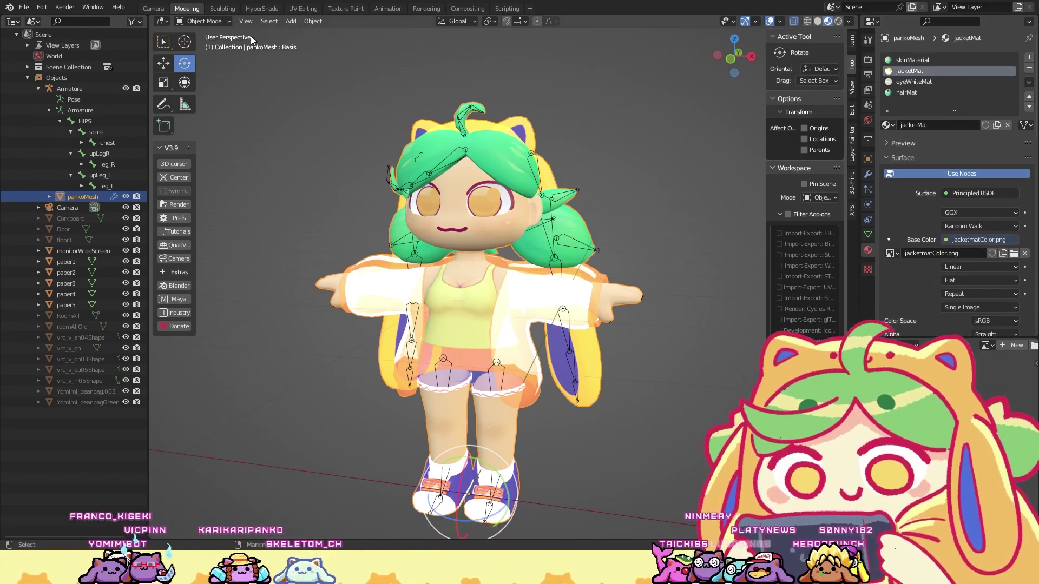
Step: Open the UV Editing workspace and fit the whole UV1.png texture into view
{"action": "left_click", "coordinate": [293, 9]}
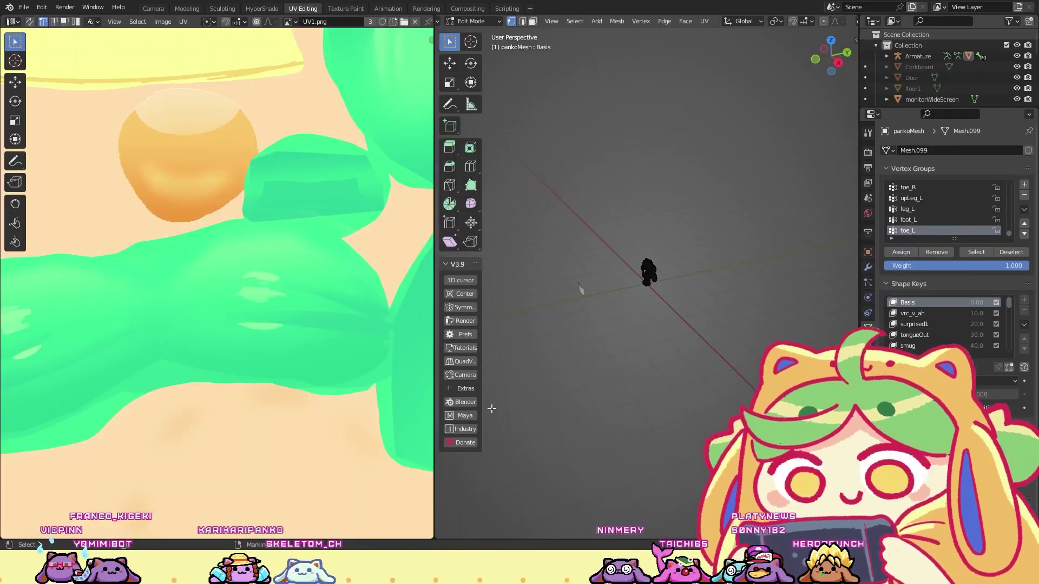
{"action": "key", "text": "Home"}
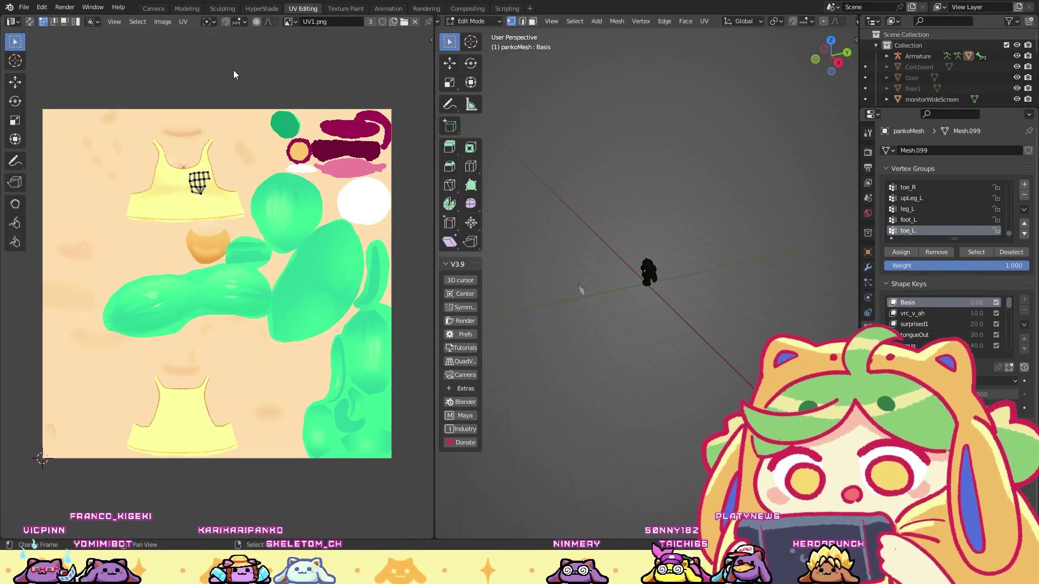
{"action": "scroll", "coordinate": [206, 168], "scroll_direction": "up", "scroll_amount": 1}
{"action": "scroll", "coordinate": [205, 169], "scroll_direction": "down", "scroll_amount": 1}
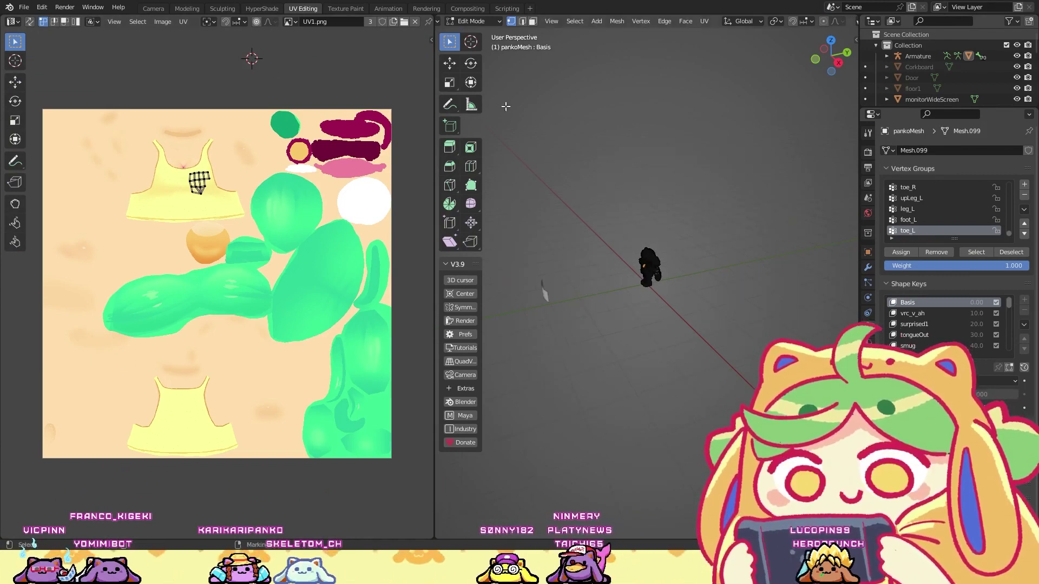
Step: Display the jacketmatColor.png texture in the UV editor, then switch the image back to UV1.png
{"action": "left_click", "coordinate": [288, 21]}
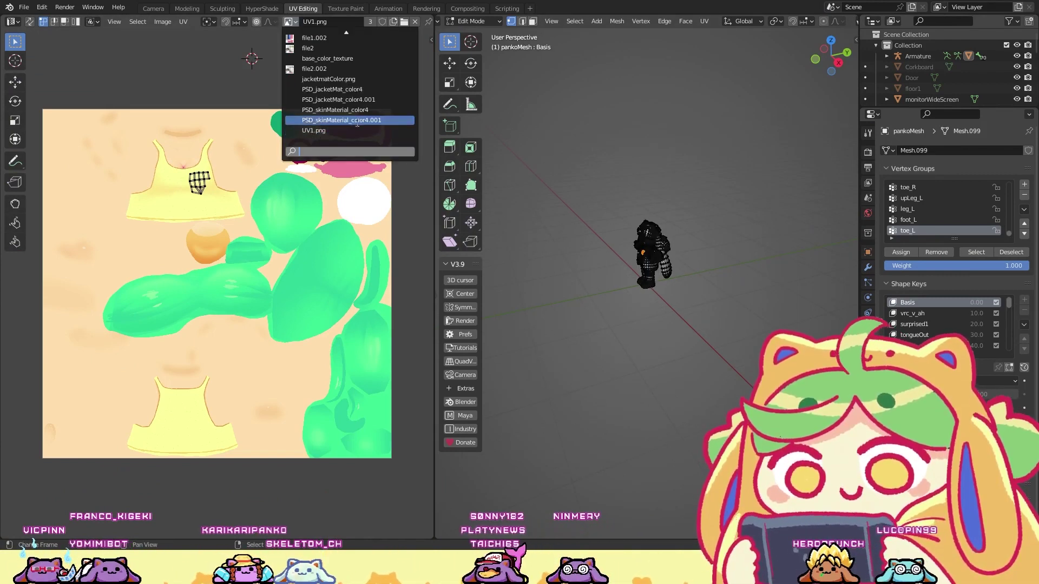
{"action": "left_click", "coordinate": [353, 80]}
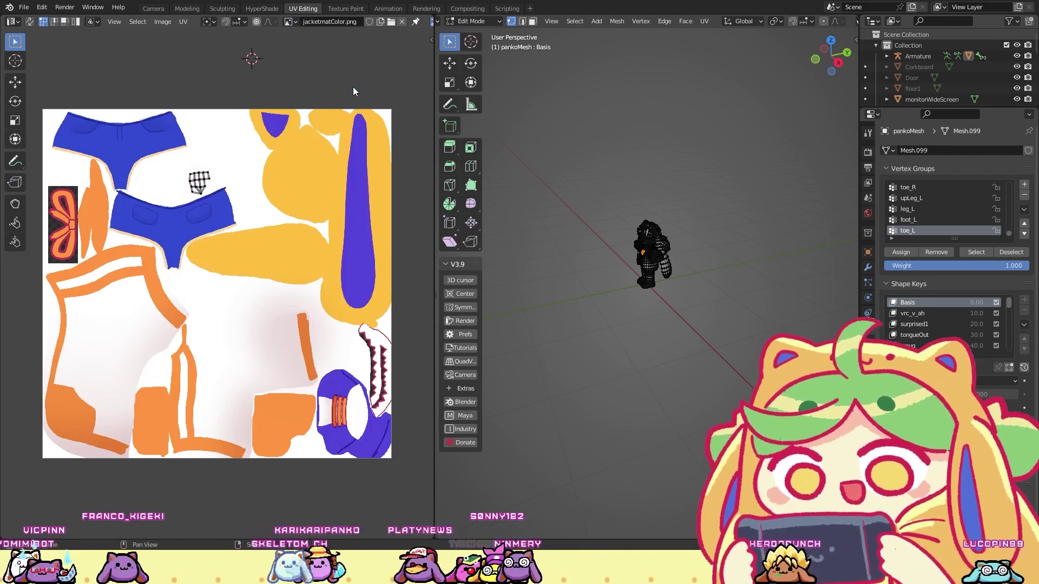
{"action": "middle_click_drag", "start_coordinate": [728, 232], "coordinate": [735, 228]}
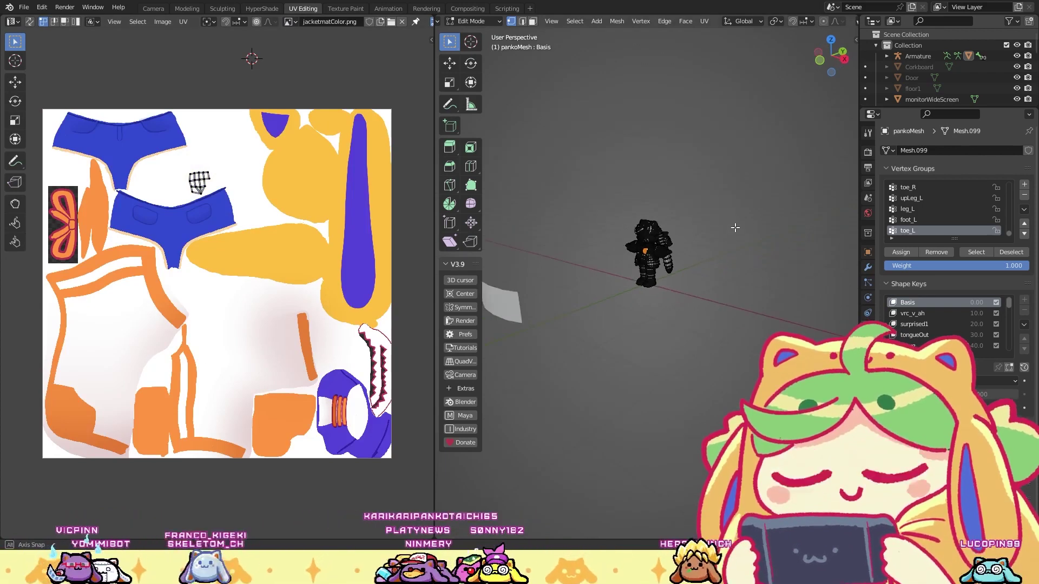
{"action": "left_click", "coordinate": [294, 21]}
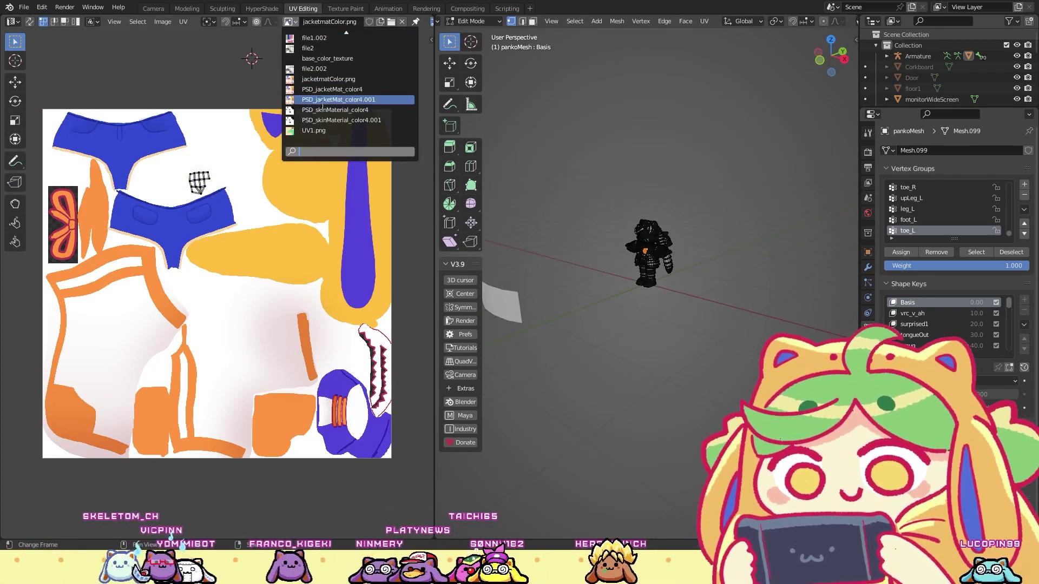
{"action": "left_click", "coordinate": [324, 129]}
Step: Return to the Modeling workspace, clear the selection and reselect pankoMesh
{"action": "left_click", "coordinate": [187, 9]}
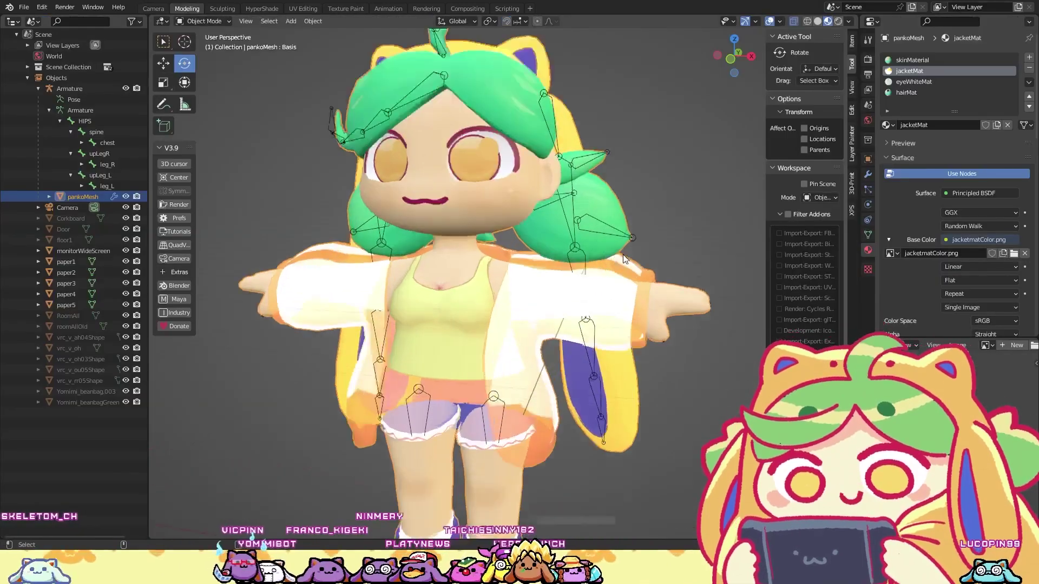
{"action": "right_click", "coordinate": [635, 123]}
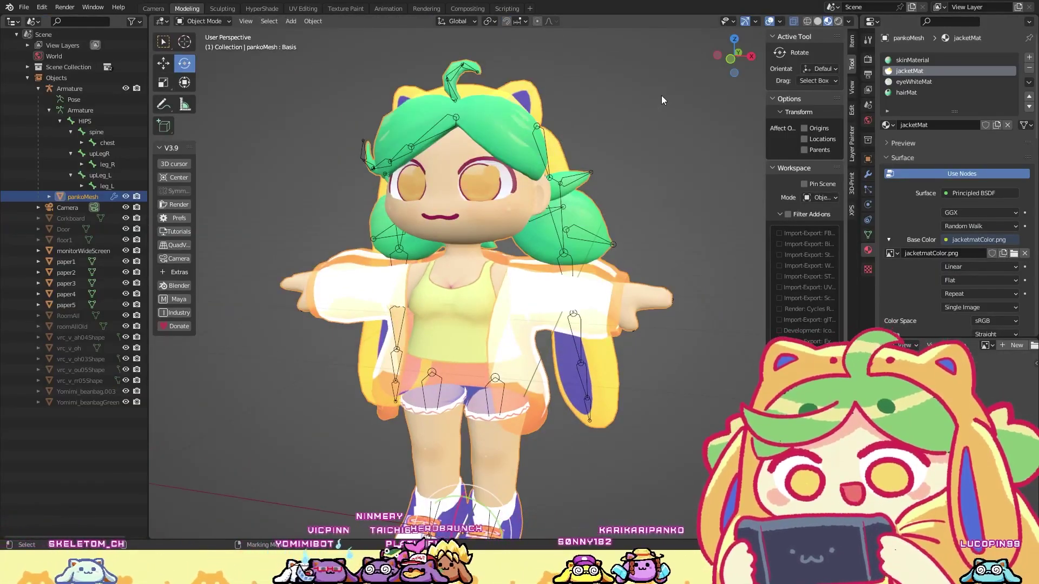
{"action": "left_click", "coordinate": [292, 247]}
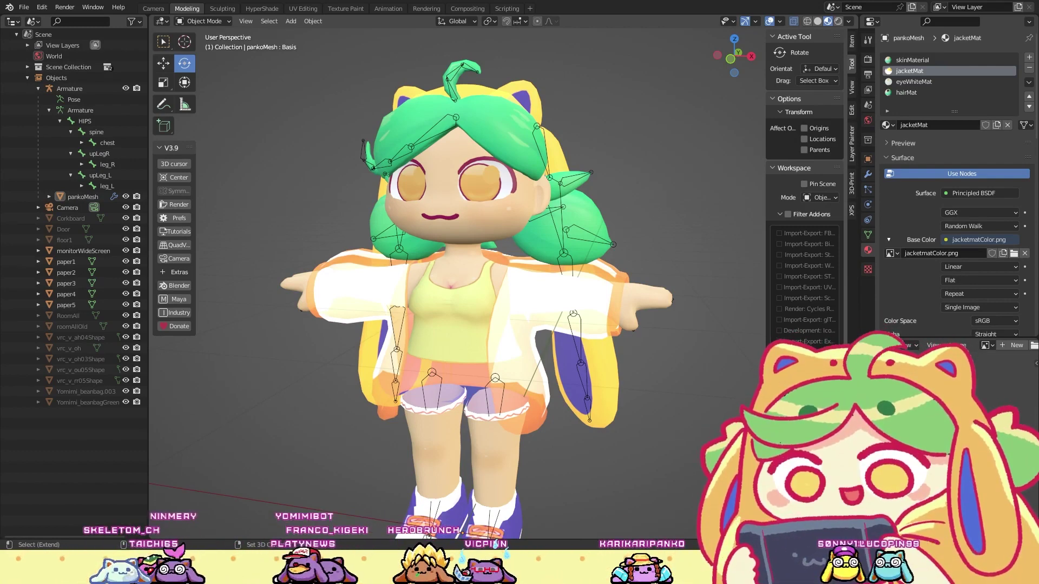
{"action": "mouse_move", "coordinate": [576, 157]}
{"action": "middle_mouse_down"}
{"action": "mouse_move", "coordinate": [621, 162]}
{"action": "mouse_move", "coordinate": [628, 174]}
{"action": "mouse_move", "coordinate": [567, 159]}
{"action": "middle_mouse_up"}
{"action": "left_click", "coordinate": [567, 158]}
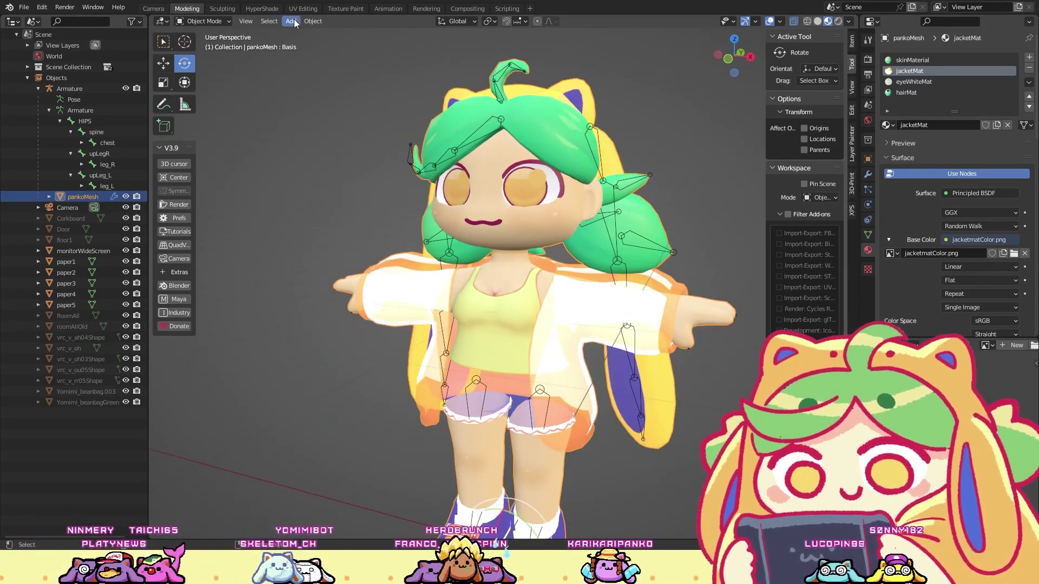
Step: Enter Edit Mode on pankoMesh in vertex mode and select the entire mesh
{"action": "key", "text": "Escape"}
{"action": "key", "text": "Tab"}
{"action": "key", "text": "1"}
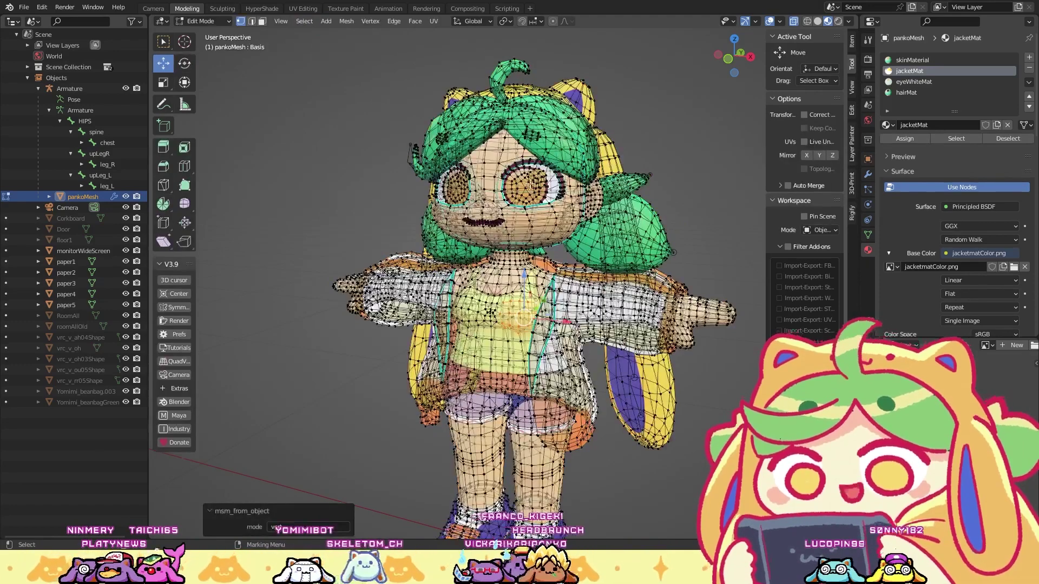
{"action": "key", "text": "a"}
Step: Separate the fully selected pankoMesh by loose parts and return to Object Mode
{"action": "left_click", "coordinate": [372, 22]}
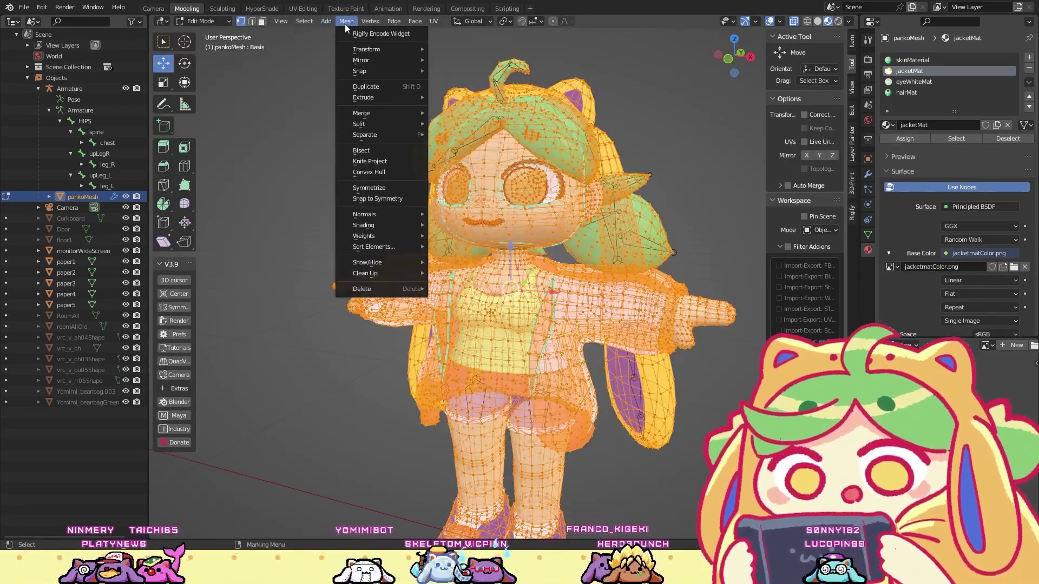
{"action": "mouse_move", "coordinate": [407, 113]}
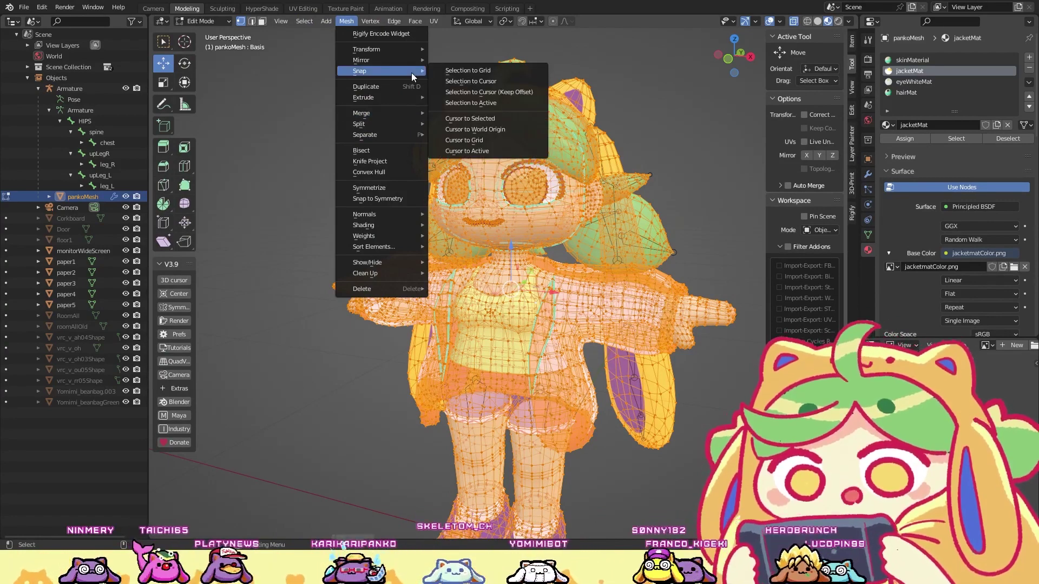
{"action": "left_click", "coordinate": [349, 21]}
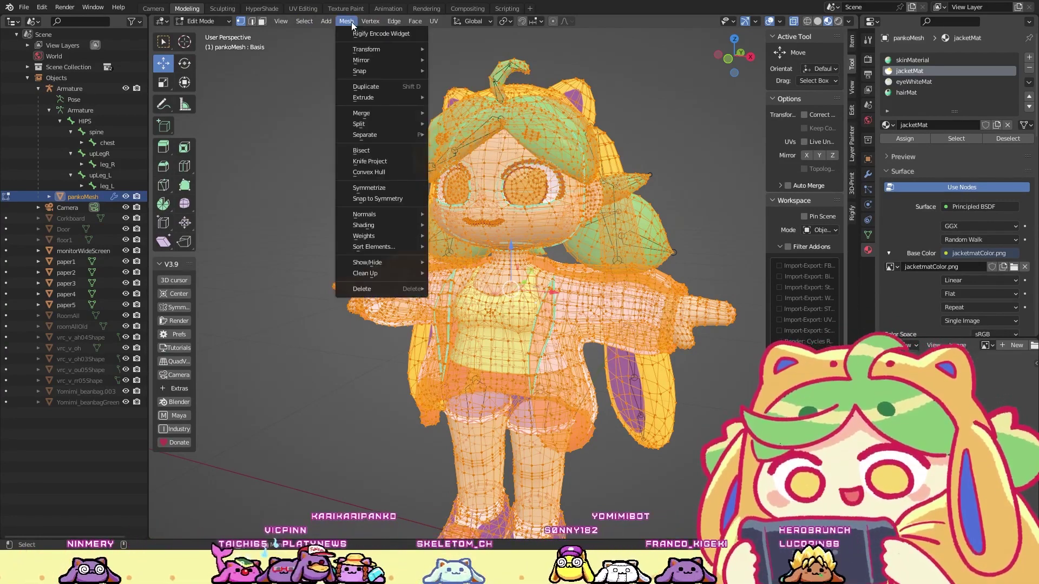
{"action": "mouse_move", "coordinate": [383, 215]}
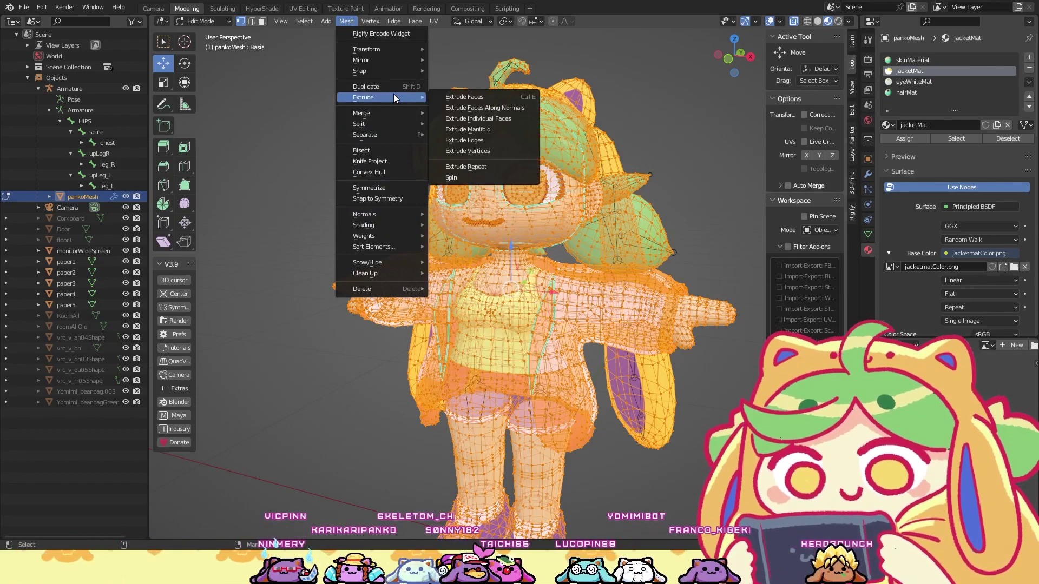
{"action": "mouse_move", "coordinate": [394, 136]}
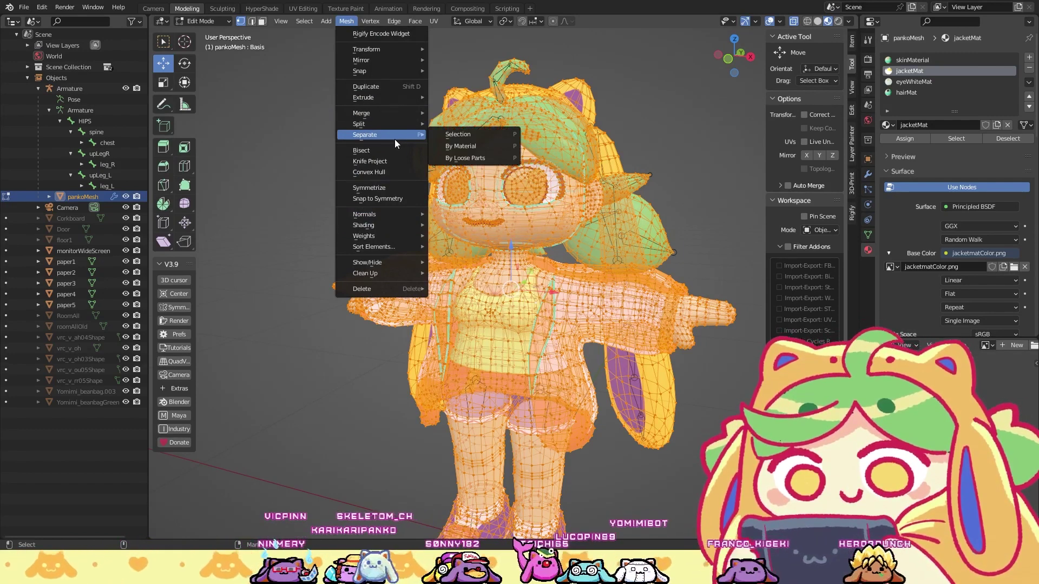
{"action": "left_click", "coordinate": [483, 164]}
{"action": "right_click_drag", "start_coordinate": [627, 124], "coordinate": [676, 91]}
Step: Select both separated iris meshes on the face, pankoMesh.005 and pankoMesh.006
{"action": "left_click", "coordinate": [522, 197]}
{"action": "middle_click_drag", "start_coordinate": [521, 196], "coordinate": [493, 214]}
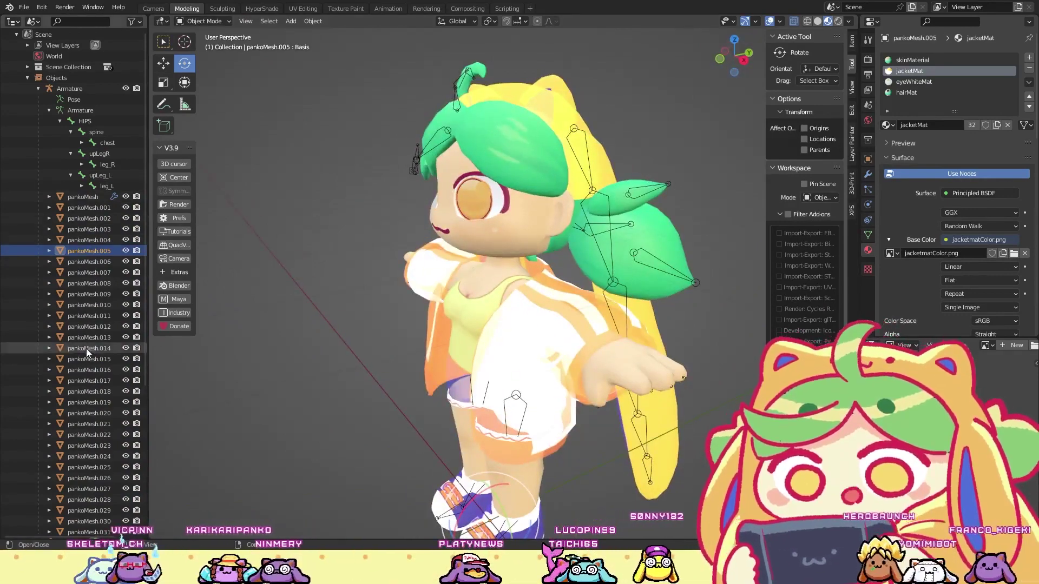
{"action": "middle_click_drag", "start_coordinate": [460, 174], "coordinate": [534, 171]}
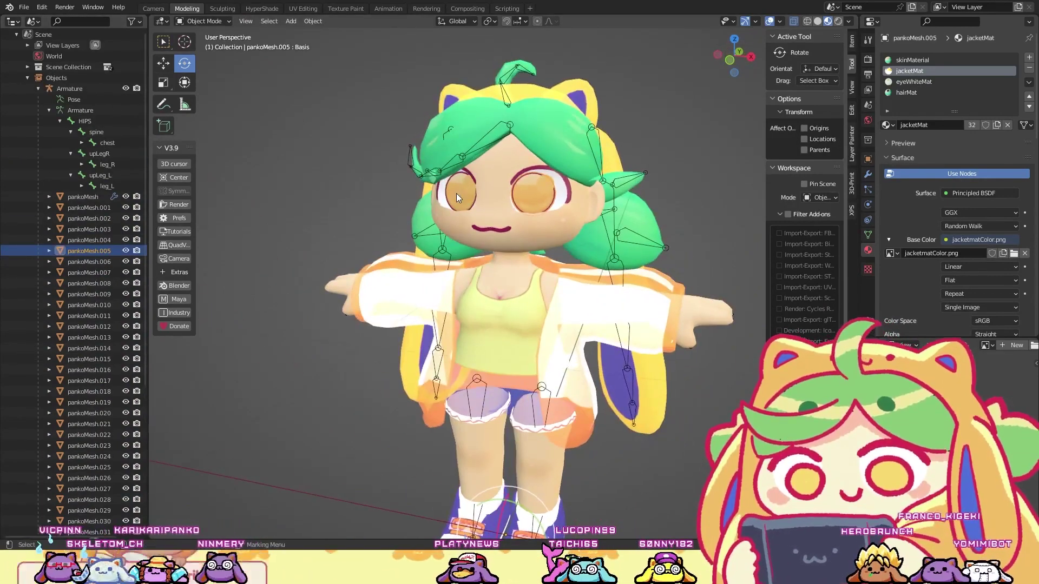
{"action": "left_click", "coordinate": [536, 204]}
{"action": "left_click", "coordinate": [530, 198], "text": "shift"}
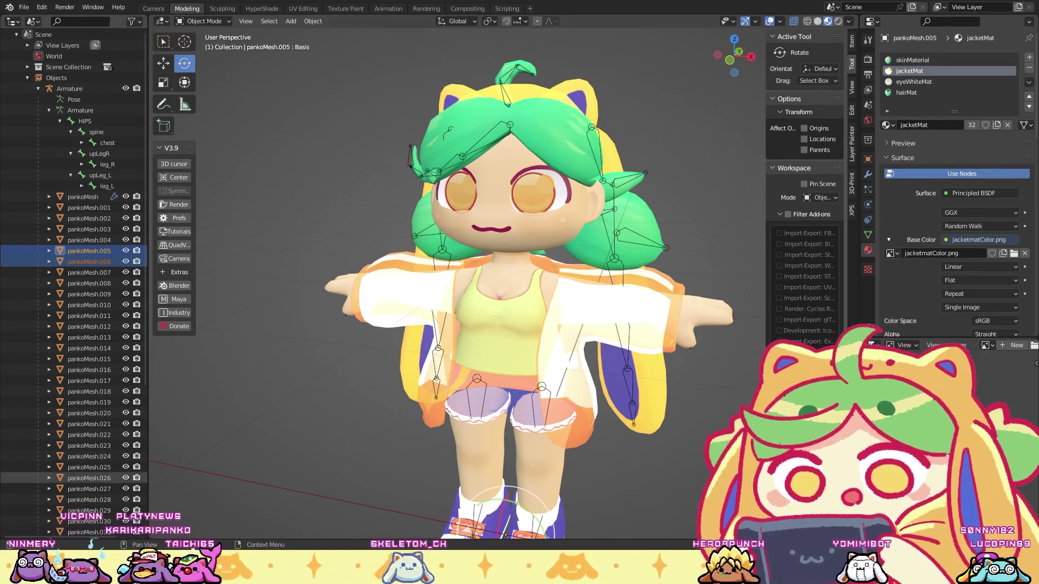
{"action": "left_click", "coordinate": [672, 204]}
{"action": "middle_click_drag", "start_coordinate": [672, 205], "coordinate": [510, 264]}
{"action": "left_click", "coordinate": [498, 252]}
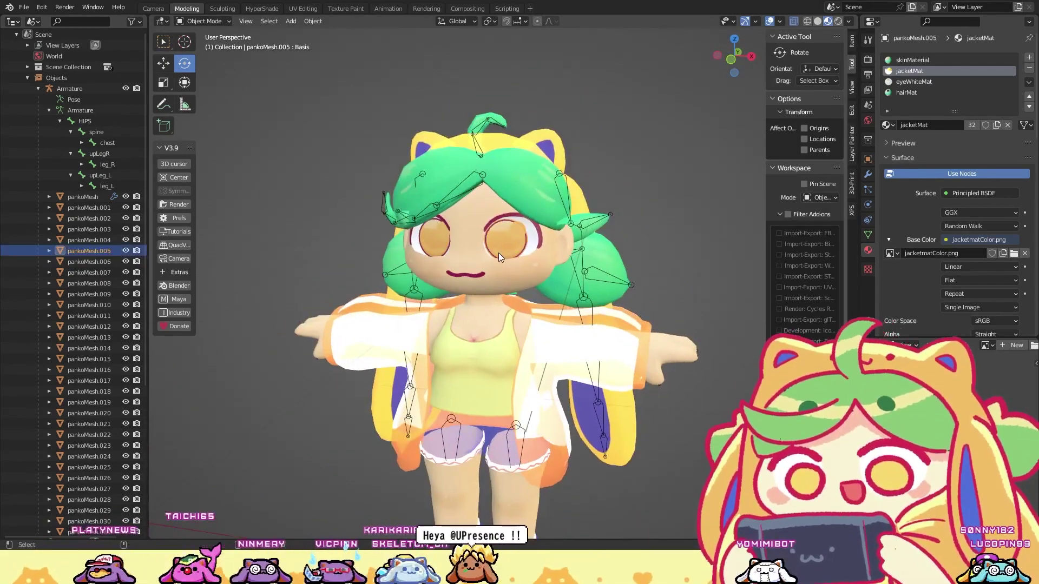
{"action": "left_click", "coordinate": [432, 244], "text": "shift"}
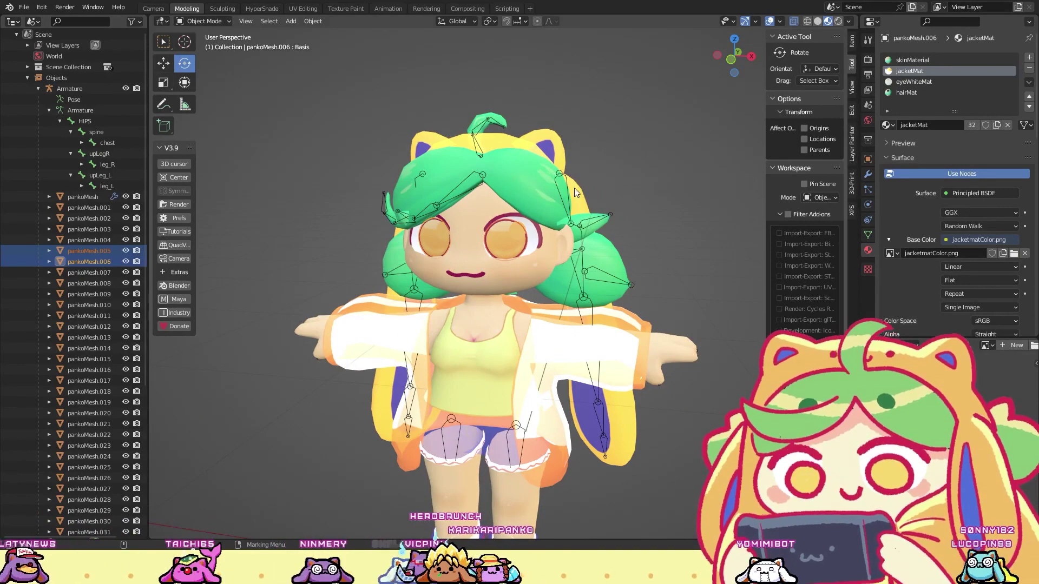
Step: Duplicate the two selected iris meshes and leave the copies in their original position
{"action": "middle_click_drag", "start_coordinate": [661, 247], "coordinate": [434, 278]}
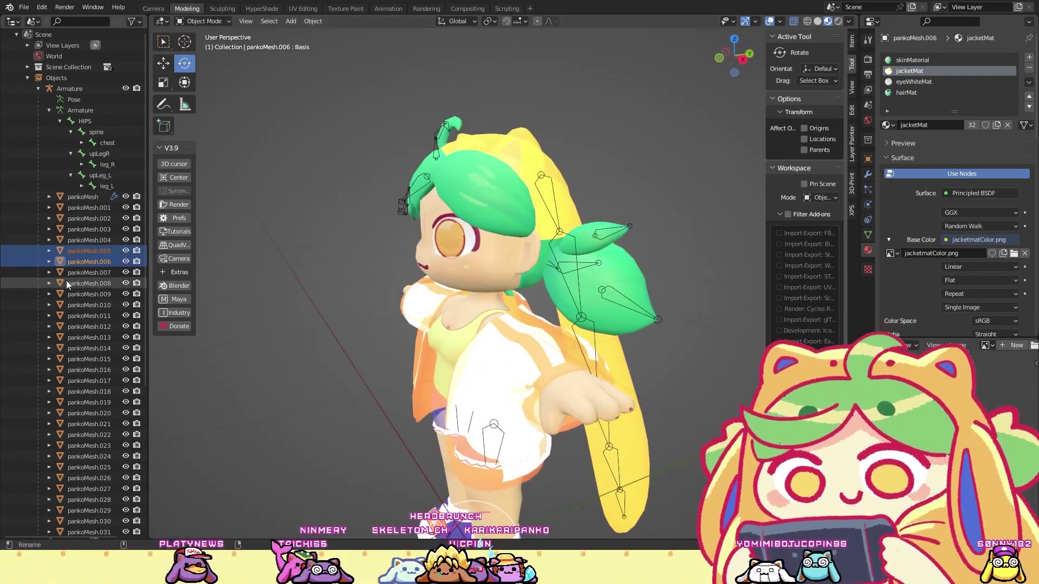
{"action": "left_click", "coordinate": [313, 20]}
{"action": "left_click", "coordinate": [348, 103]}
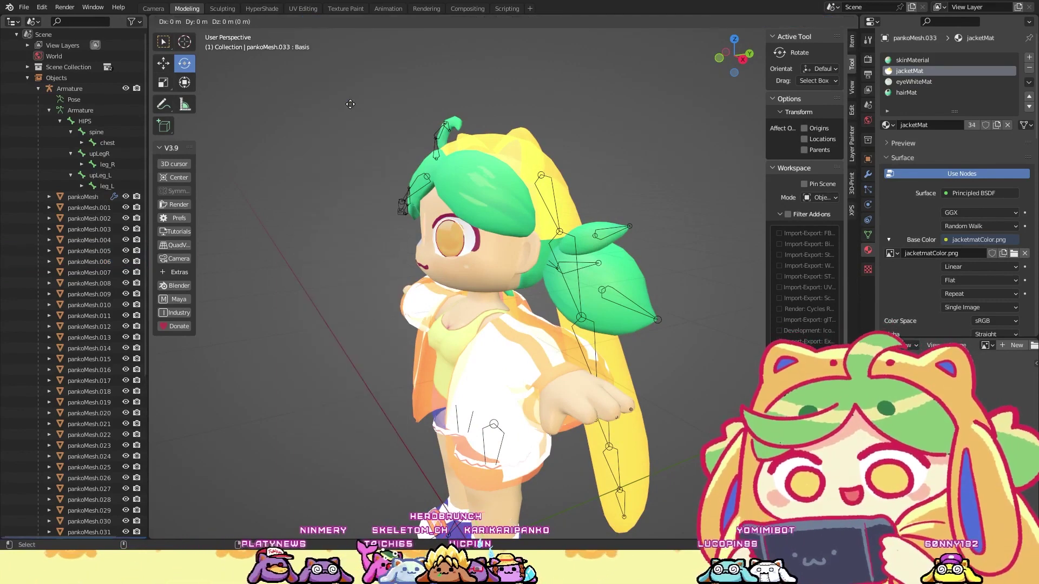
{"action": "right_click", "coordinate": [281, 216]}
Step: Rename the duplicate pankoMesh.032 as pankoMesh.newEyeL
{"action": "scroll", "coordinate": [103, 378], "scroll_direction": "down", "scroll_amount": 10}
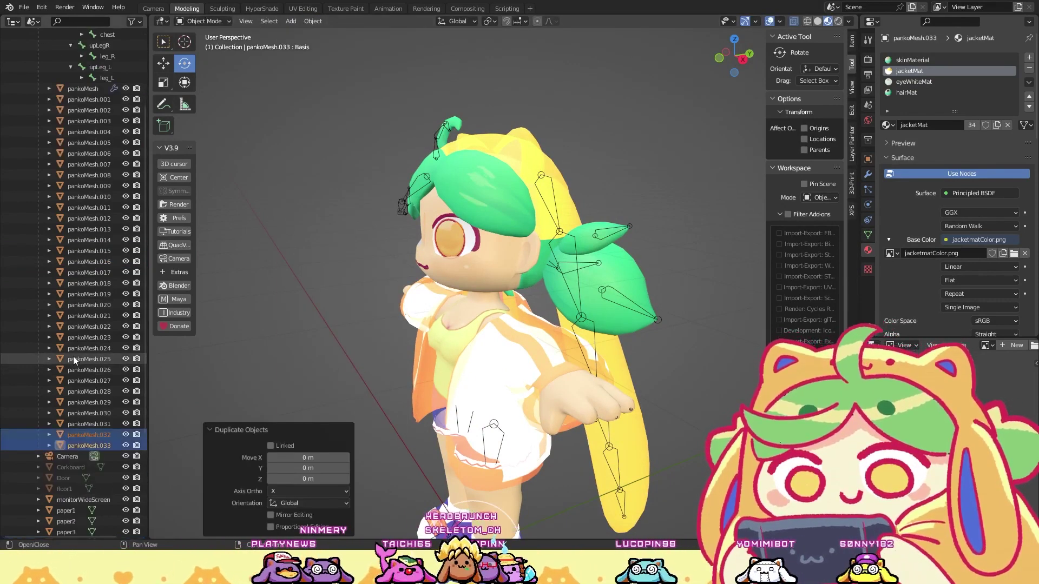
{"action": "left_click", "coordinate": [90, 326]}
{"action": "scroll", "coordinate": [97, 327], "scroll_direction": "down", "scroll_amount": 1}
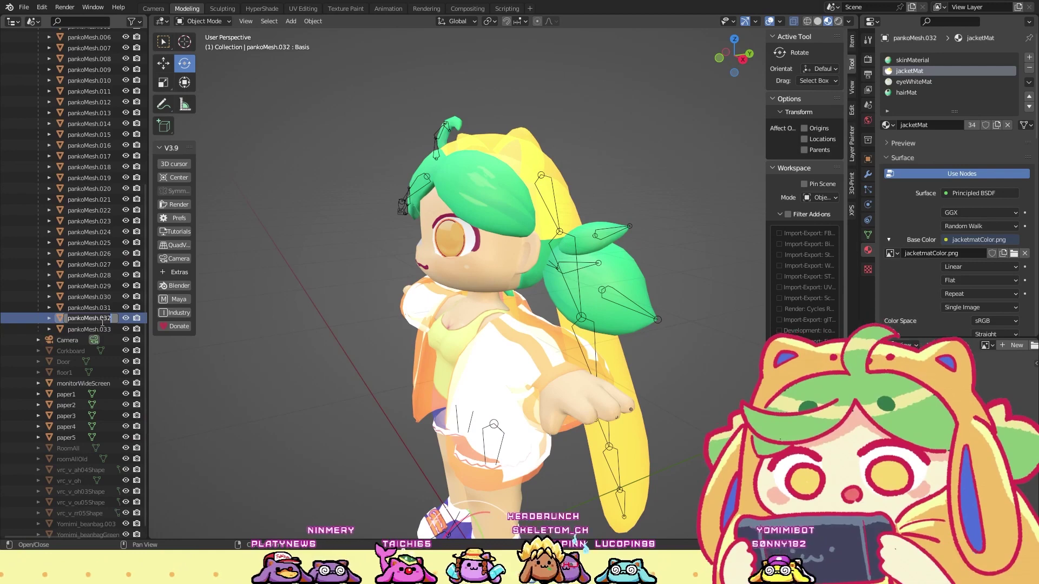
{"action": "double_click", "coordinate": [103, 321]}
{"action": "key", "text": "BackSpace"}
{"action": "key", "text": "BackSpace"}
{"action": "key", "text": "BackSpace"}
{"action": "type", "text": "newEyeL"}
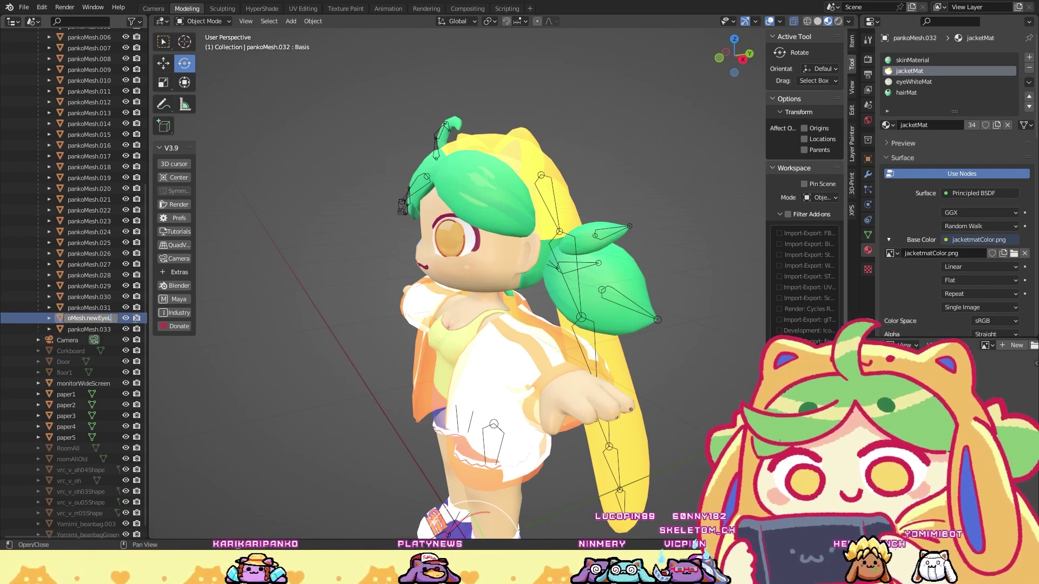
{"action": "key", "text": "Return"}
Step: Rename the duplicate pankoMesh.033 as pankoMesh.newEyeR
{"action": "left_click", "coordinate": [82, 319]}
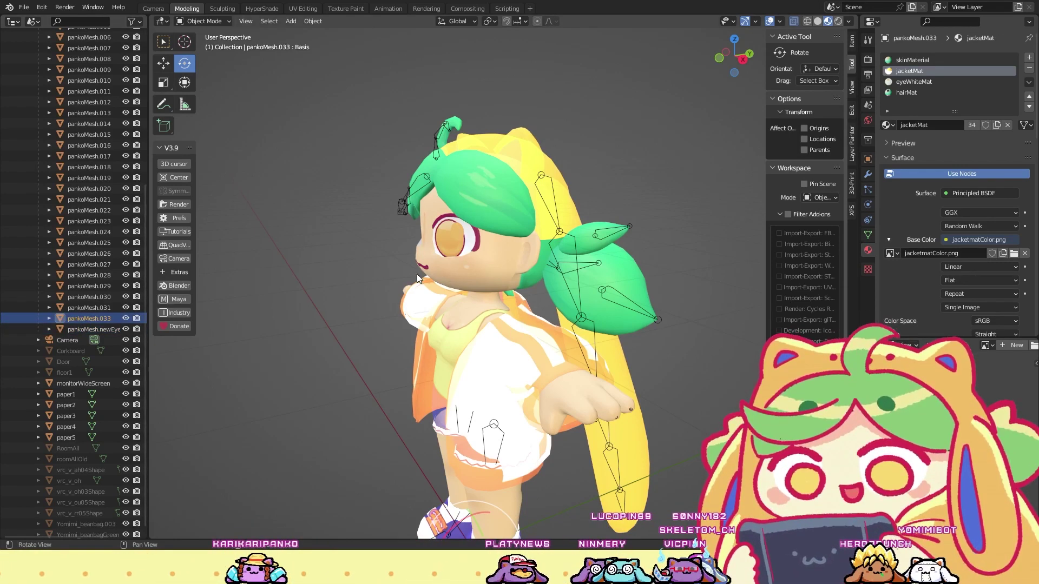
{"action": "middle_click_drag", "start_coordinate": [431, 267], "coordinate": [489, 281]}
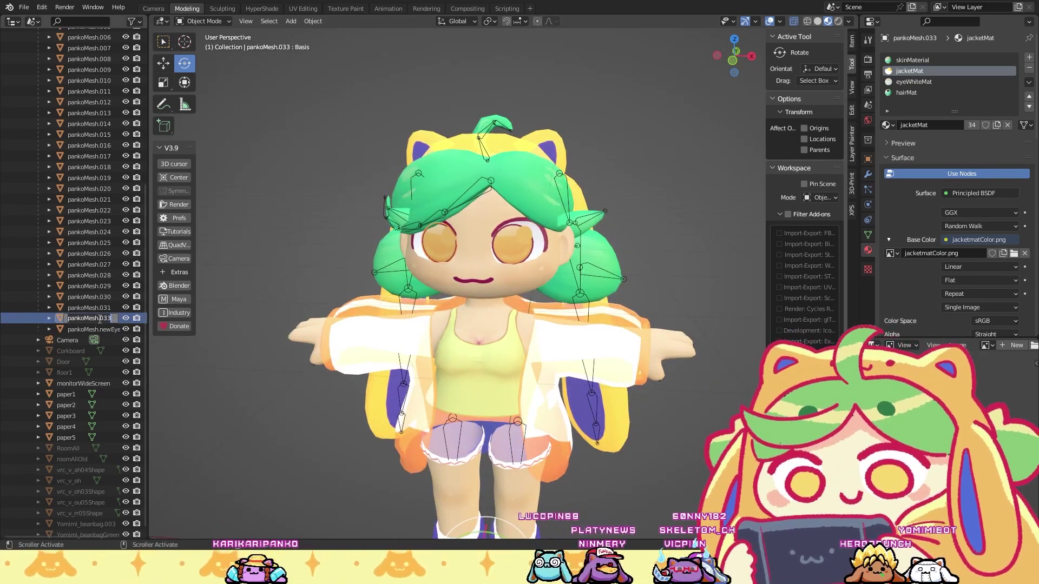
{"action": "double_click", "coordinate": [99, 320]}
{"action": "key", "text": "End"}
{"action": "key", "text": "BackSpace"}
{"action": "key", "text": "BackSpace"}
{"action": "key", "text": "BackSpace"}
{"action": "type", "text": "n"}
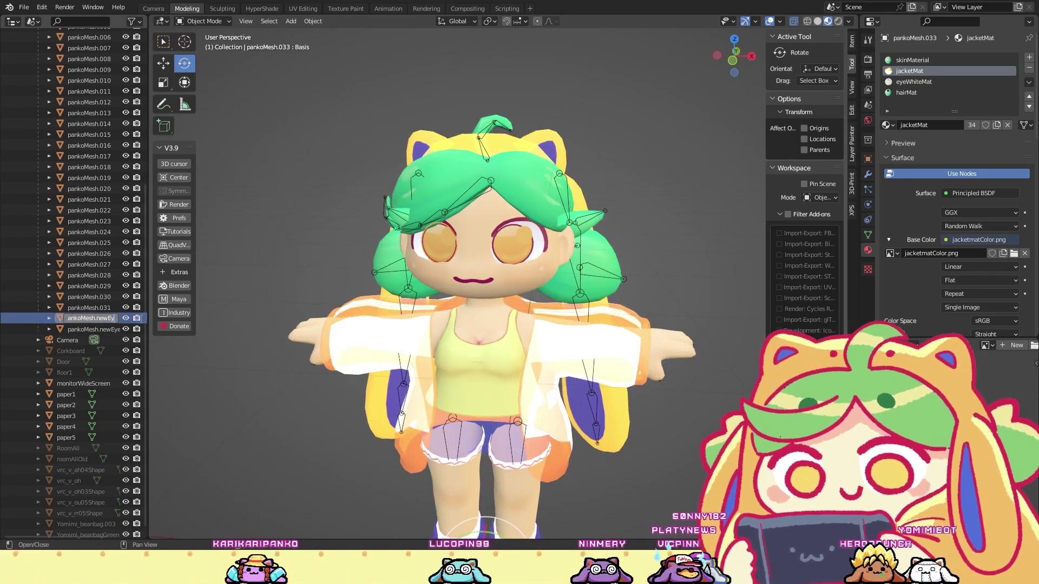
{"action": "type", "text": "ewEyeR"}
{"action": "key", "text": "Return"}
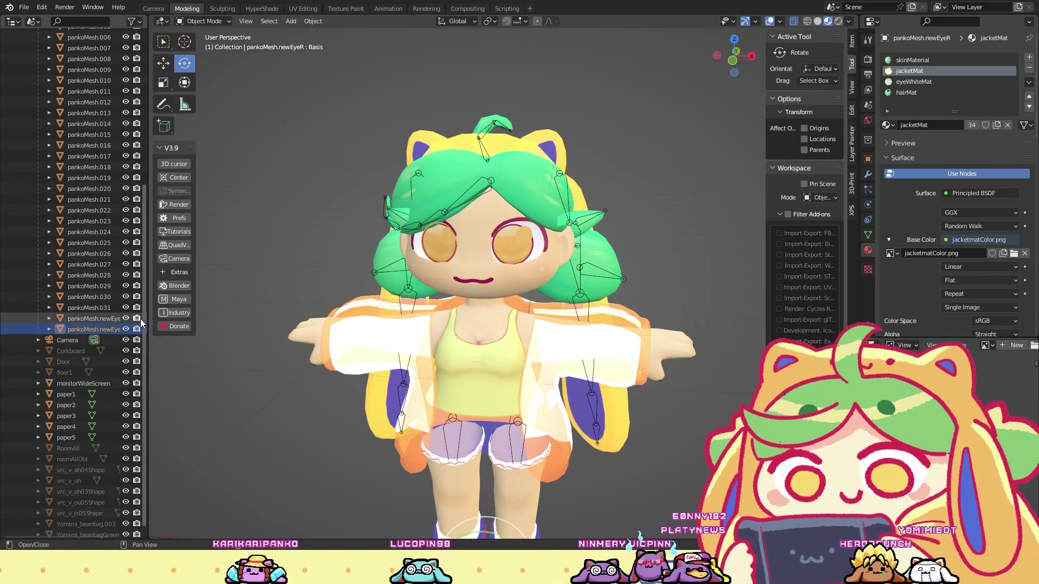
Step: Select both newEyeL and newEyeR meshes together and hide them
{"action": "left_click", "coordinate": [109, 319], "text": "ctrl"}
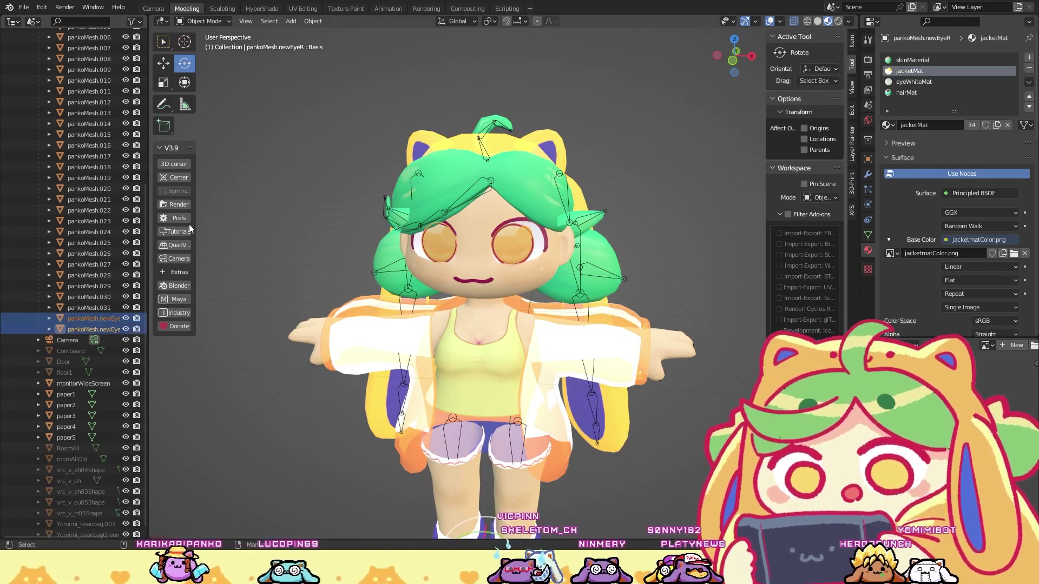
{"action": "scroll", "coordinate": [39, 204], "scroll_direction": "up", "scroll_amount": 4}
{"action": "scroll", "coordinate": [39, 204], "scroll_direction": "up", "scroll_amount": 1}
{"action": "middle_click_drag", "start_coordinate": [503, 162], "coordinate": [575, 125]}
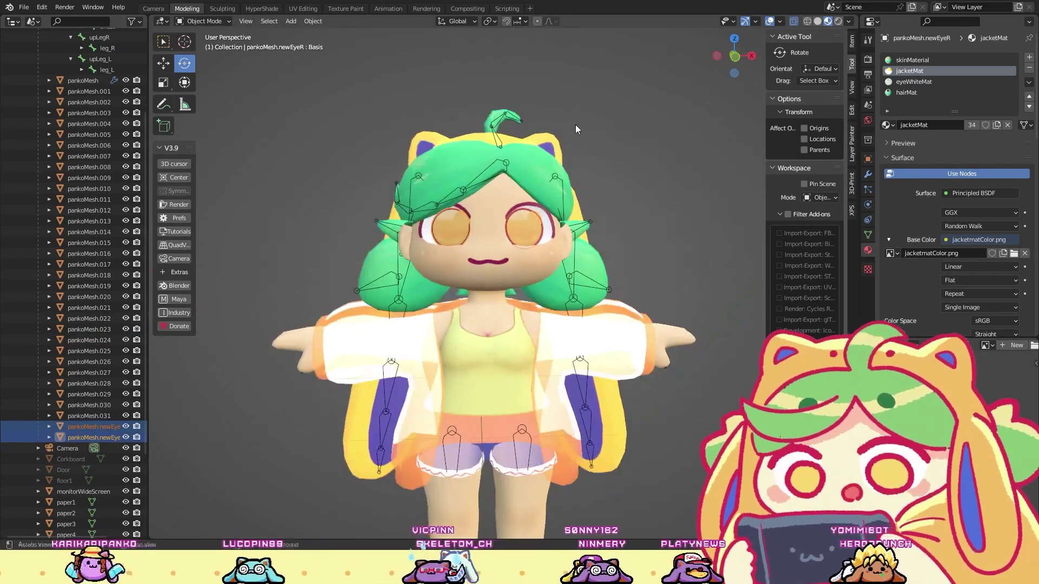
{"action": "key", "text": "h"}
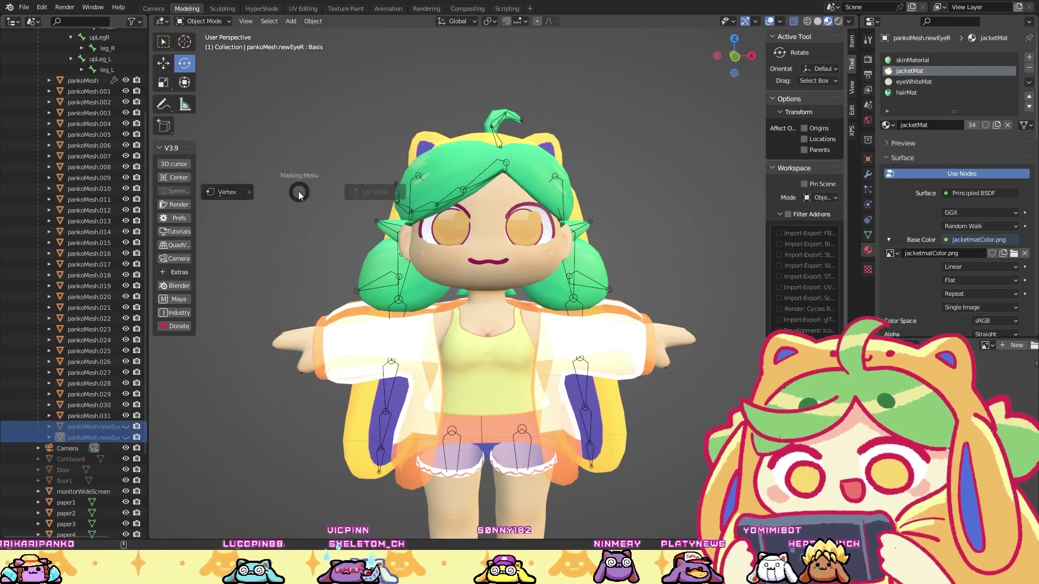
Step: Select the original iris meshes pankoMesh.005 and pankoMesh.006 and hide them
{"action": "left_click", "coordinate": [487, 235]}
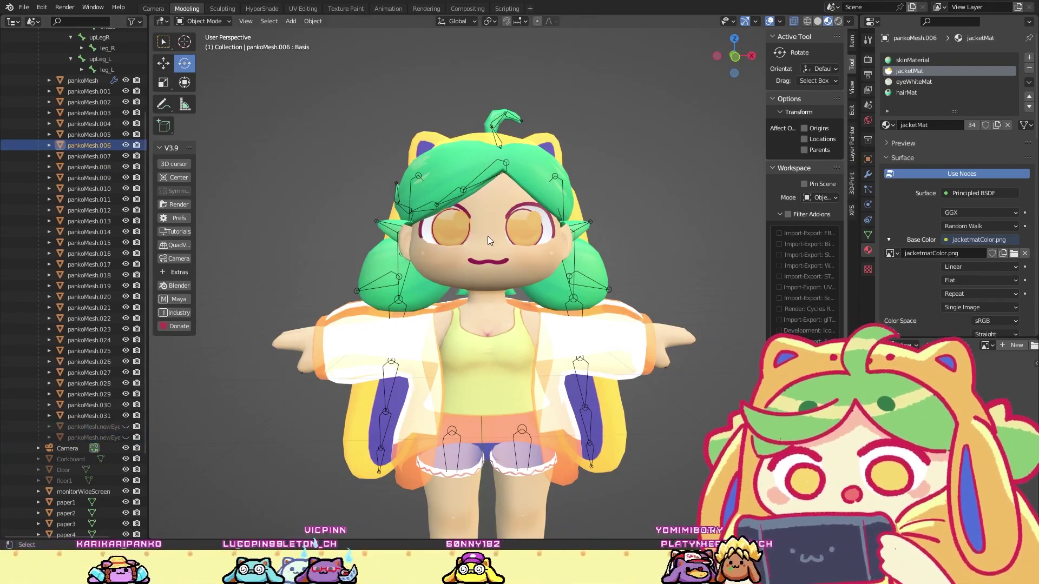
{"action": "left_click", "coordinate": [516, 235]}
{"action": "scroll", "coordinate": [102, 133], "scroll_direction": "up", "scroll_amount": 5}
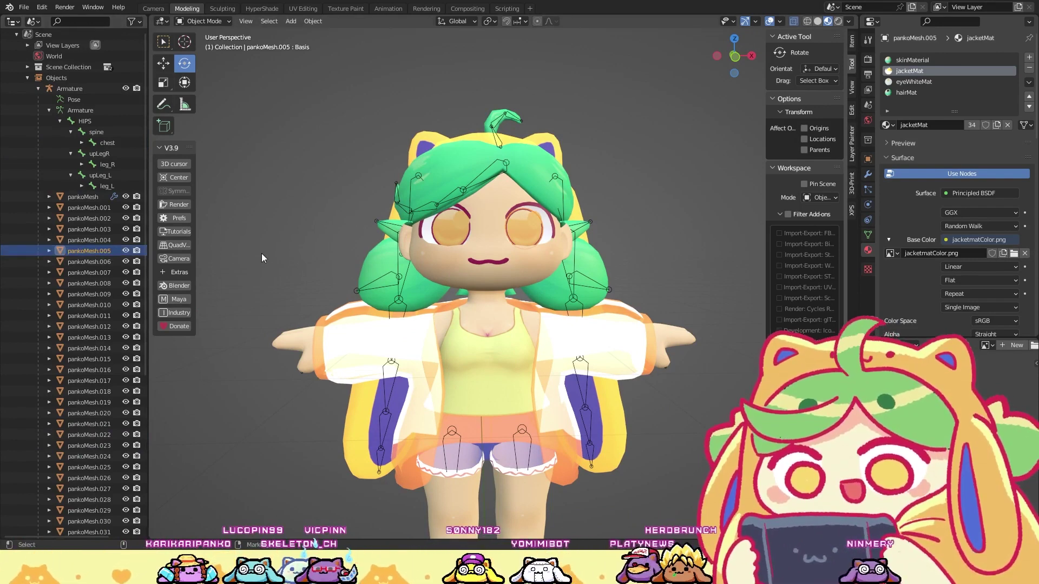
{"action": "left_click", "coordinate": [120, 261], "text": "shift"}
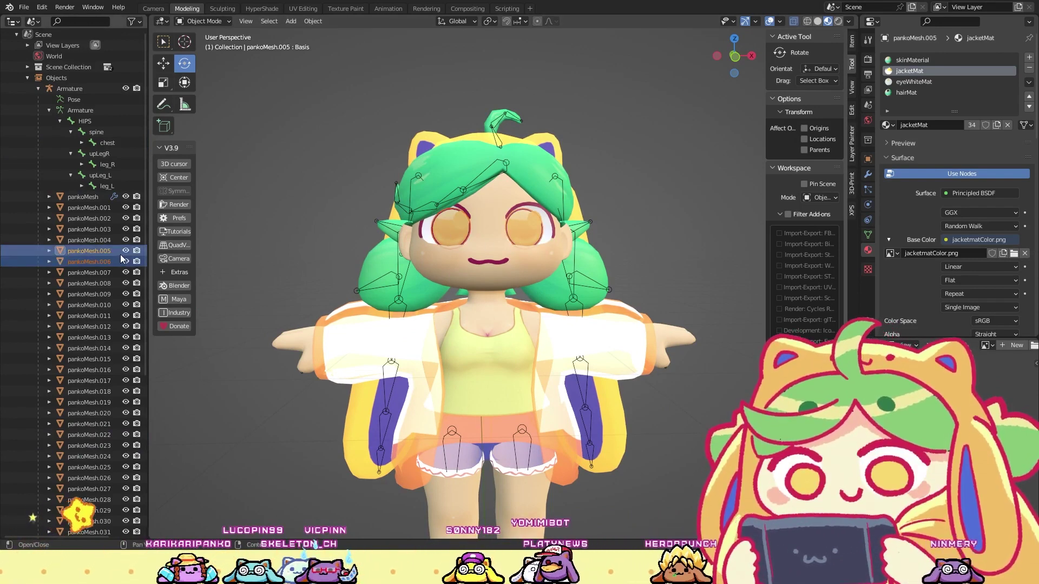
{"action": "key", "text": "h"}
Step: Unhide the newEyeL and newEyeR meshes and select both of them
{"action": "scroll", "coordinate": [130, 432], "scroll_direction": "down", "scroll_amount": 3}
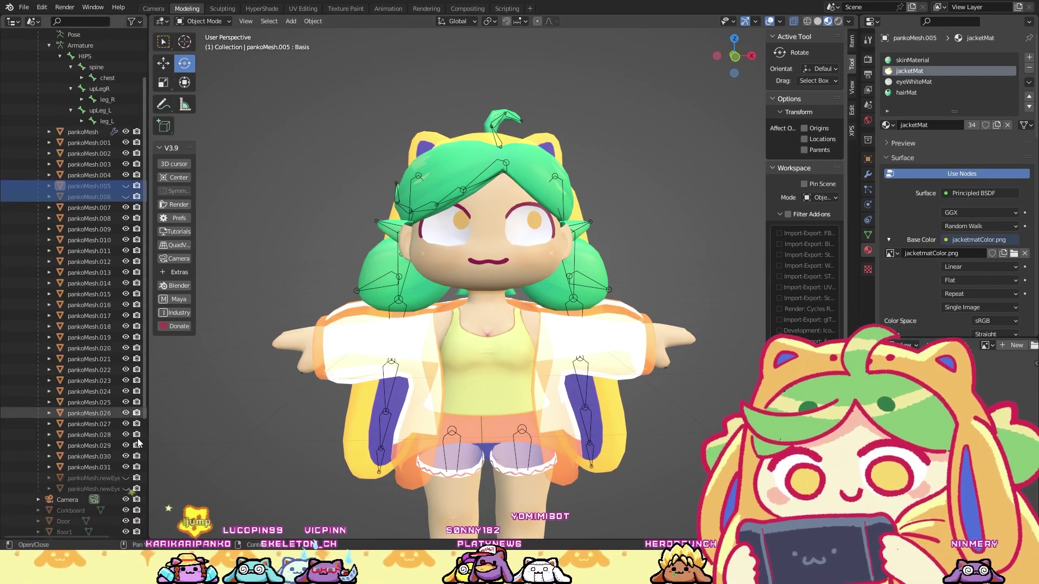
{"action": "left_click", "coordinate": [125, 477]}
{"action": "left_click", "coordinate": [125, 488]}
{"action": "left_click", "coordinate": [103, 479]}
{"action": "left_click", "coordinate": [103, 489], "text": "shift"}
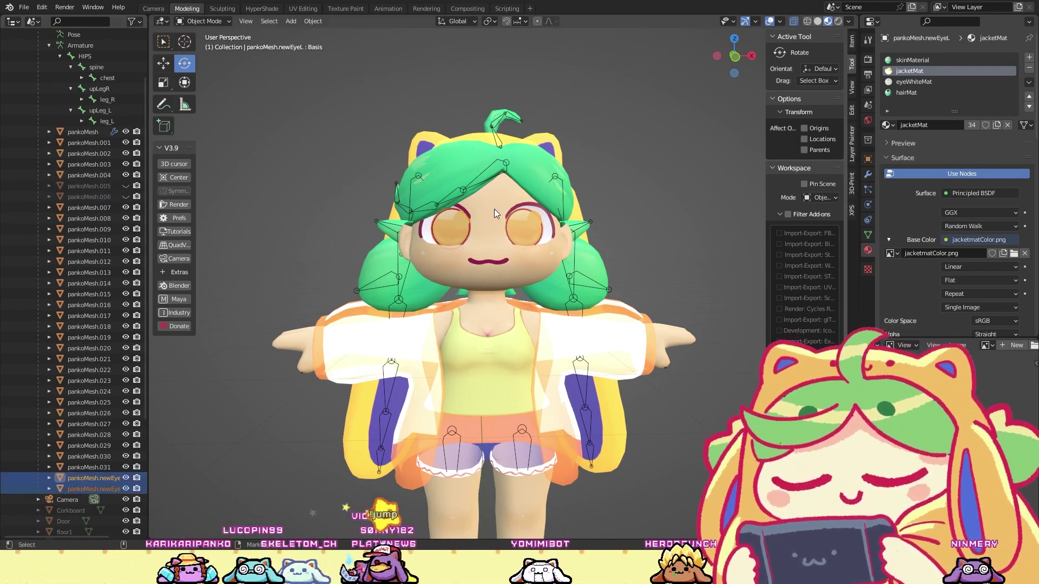
Step: Open the UV Editing workspace, bring the character's front into view and switch to Object Mode
{"action": "left_click", "coordinate": [303, 8]}
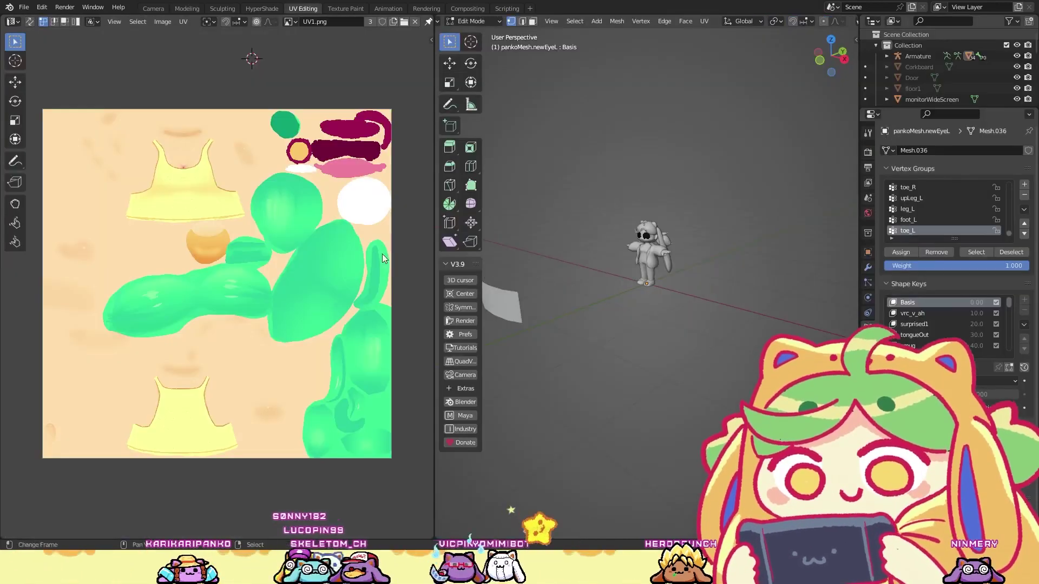
{"action": "scroll", "coordinate": [572, 268], "scroll_direction": "up", "scroll_amount": 8}
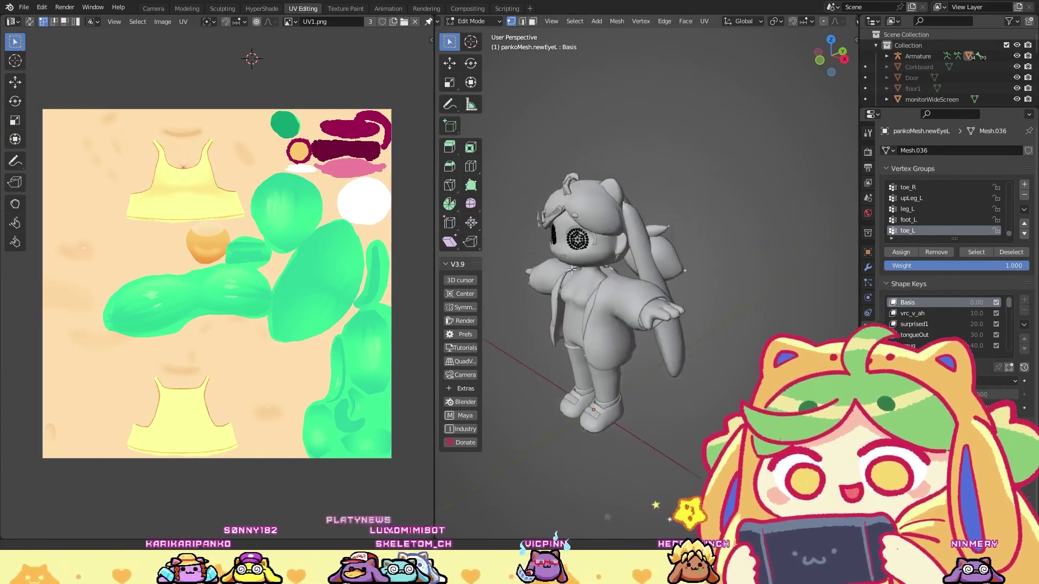
{"action": "middle_click_drag", "start_coordinate": [571, 269], "coordinate": [628, 227]}
{"action": "key", "text": "ctrl+Tab"}
{"action": "left_click", "coordinate": [569, 220]}
Step: Box-select the whole character, enter Edit Mode and inspect the UV layout of all its parts over UV1.png
{"action": "key", "text": "b"}
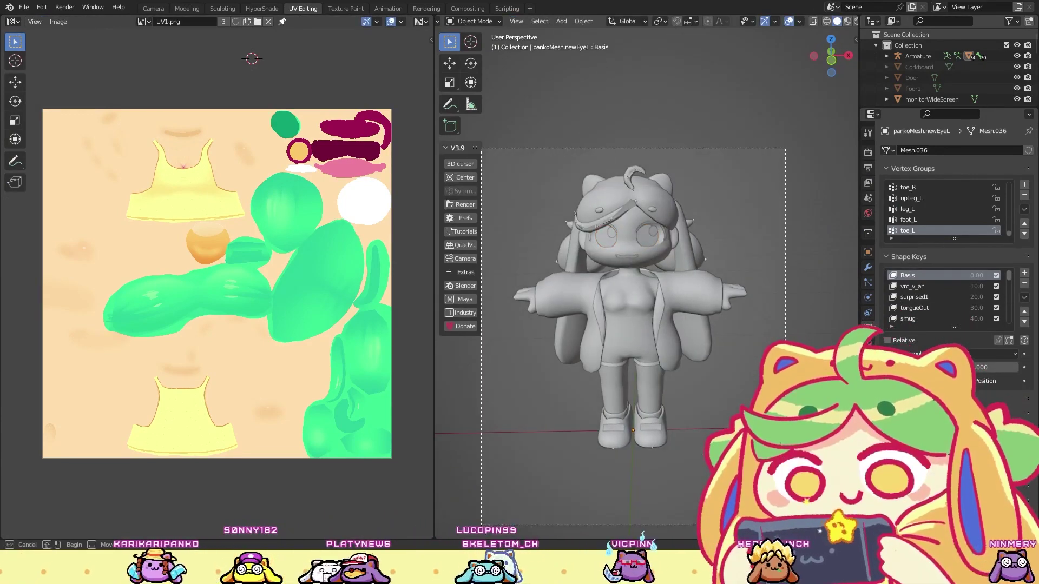
{"action": "left_click_drag", "start_coordinate": [482, 148], "coordinate": [786, 524]}
{"action": "key", "text": "ctrl+Tab"}
{"action": "left_click", "coordinate": [640, 185]}
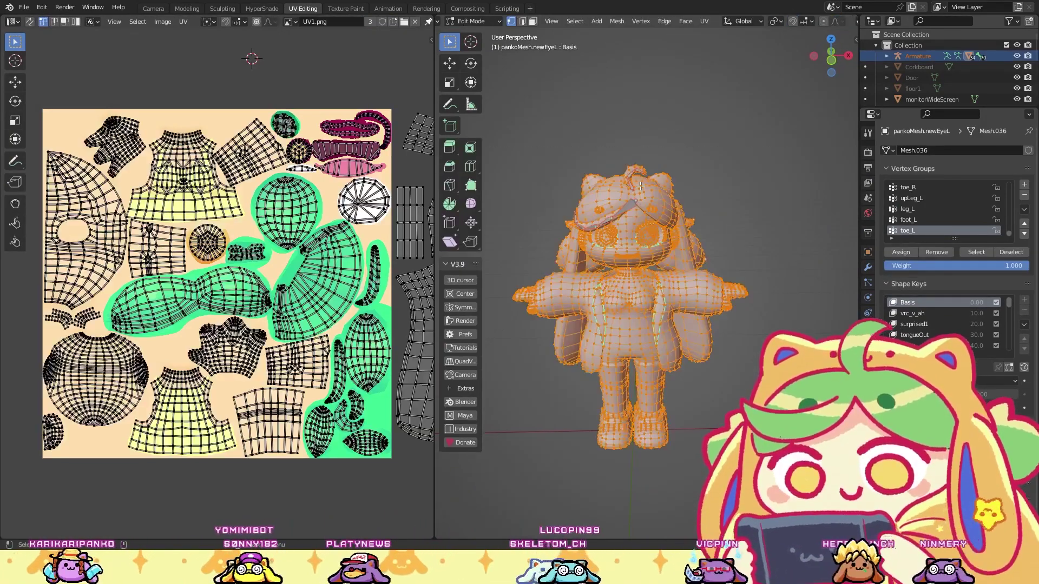
{"action": "scroll", "coordinate": [299, 120], "scroll_direction": "up", "scroll_amount": 2}
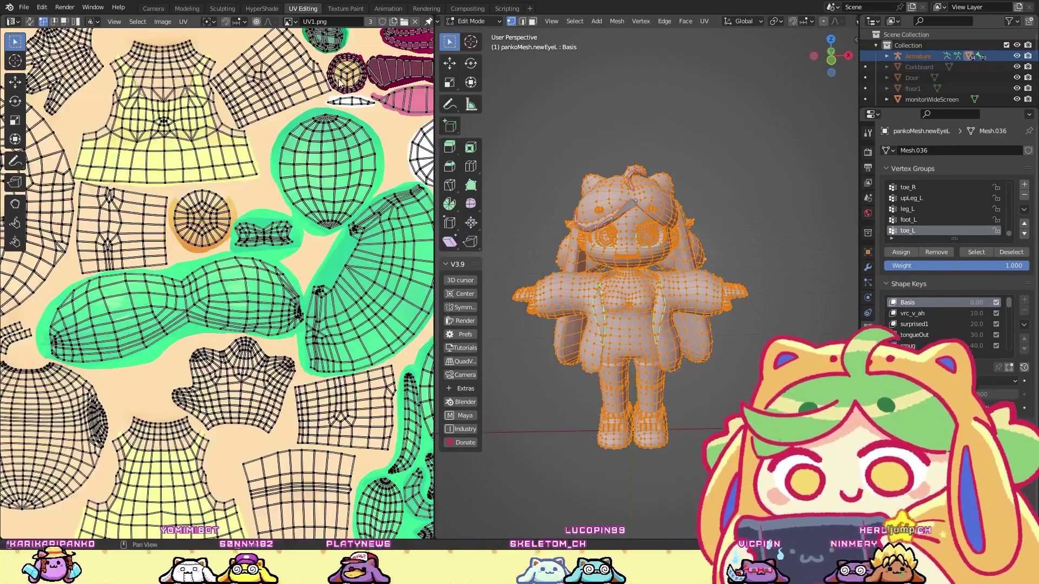
{"action": "scroll", "coordinate": [688, 242], "scroll_direction": "up", "scroll_amount": 4}
{"action": "scroll", "coordinate": [634, 159], "scroll_direction": "down", "scroll_amount": 2}
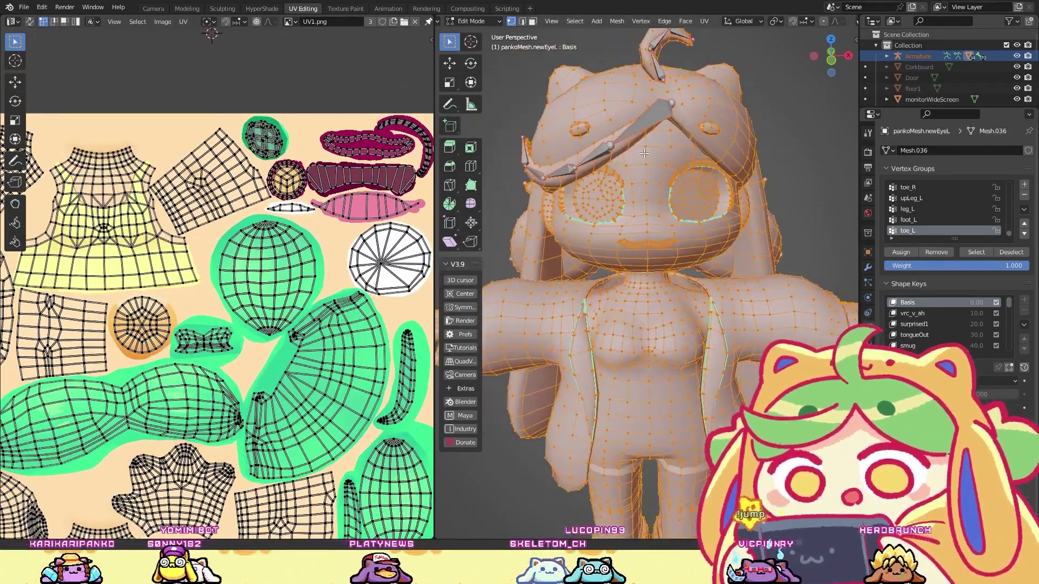
{"action": "scroll", "coordinate": [297, 179], "scroll_direction": "down", "scroll_amount": 5}
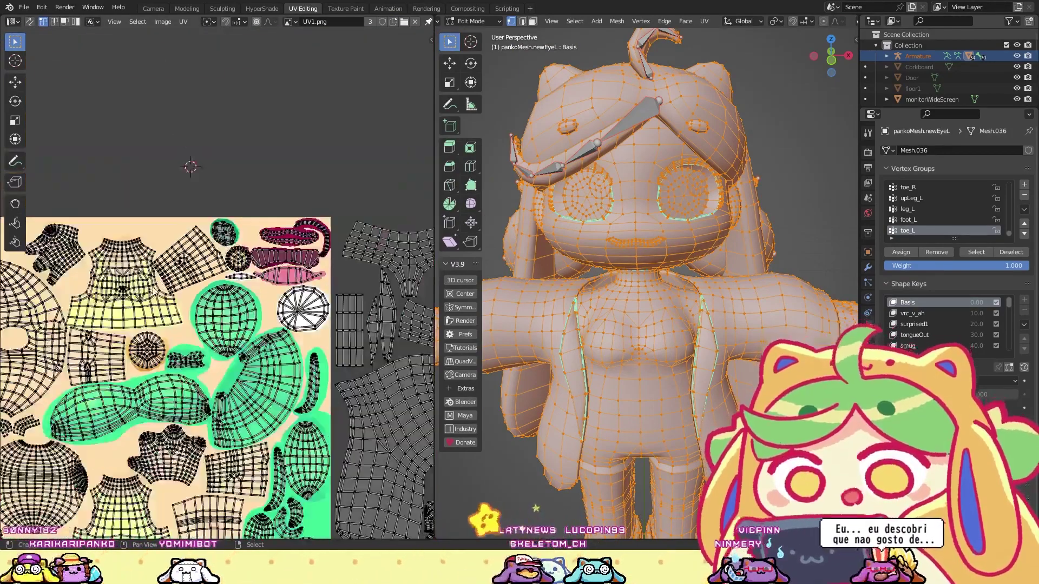
{"action": "middle_click_drag", "start_coordinate": [169, 234], "coordinate": [232, 226]}
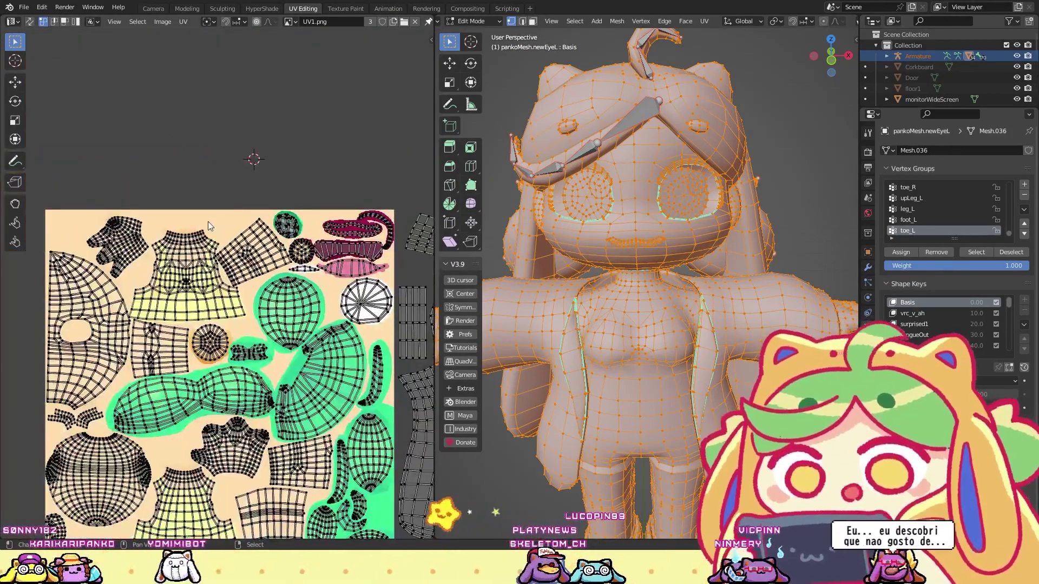
Step: Select all UVs of the circular iris island lying over the orange iris painting in UV1.png
{"action": "scroll", "coordinate": [224, 330], "scroll_direction": "up", "scroll_amount": 3}
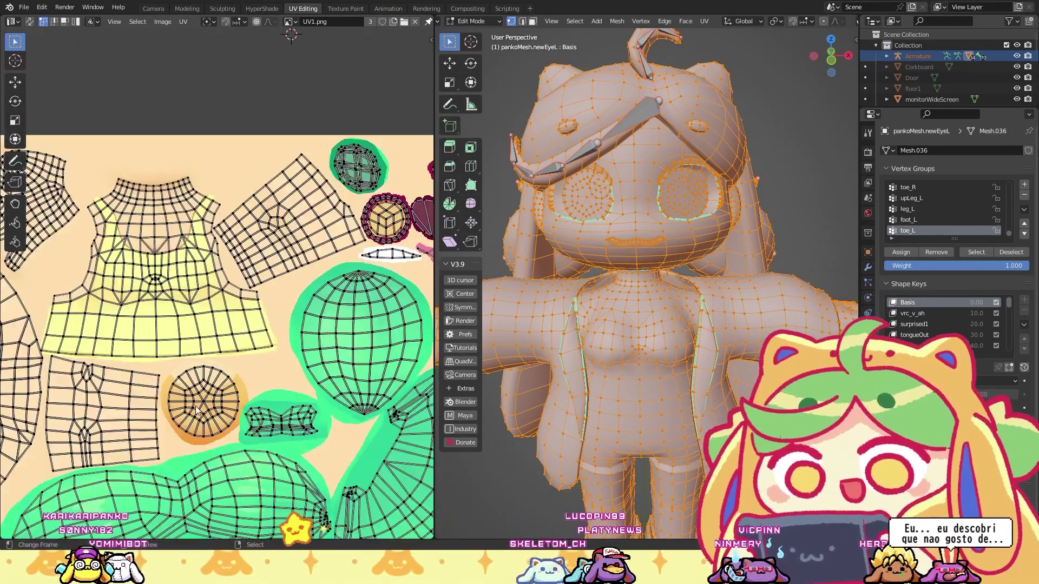
{"action": "scroll", "coordinate": [203, 381], "scroll_direction": "up", "scroll_amount": 4}
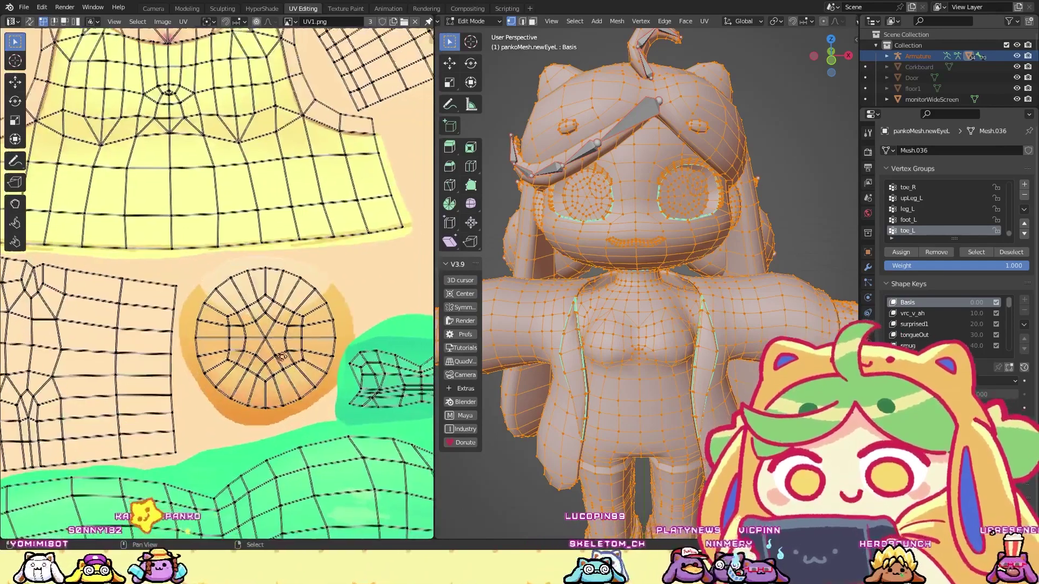
{"action": "left_click", "coordinate": [690, 183]}
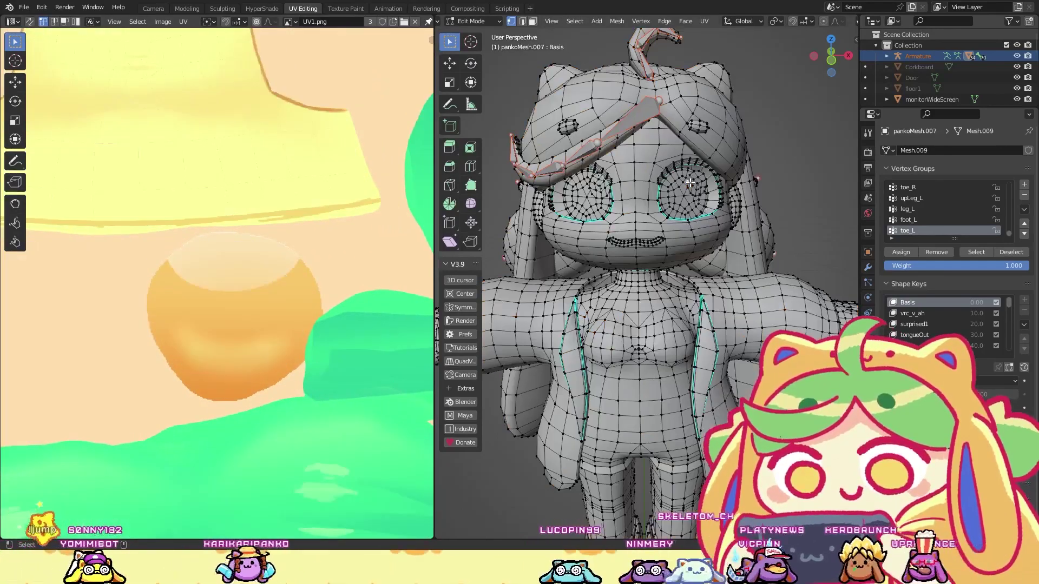
{"action": "left_click", "coordinate": [679, 186]}
{"action": "key", "text": "a"}
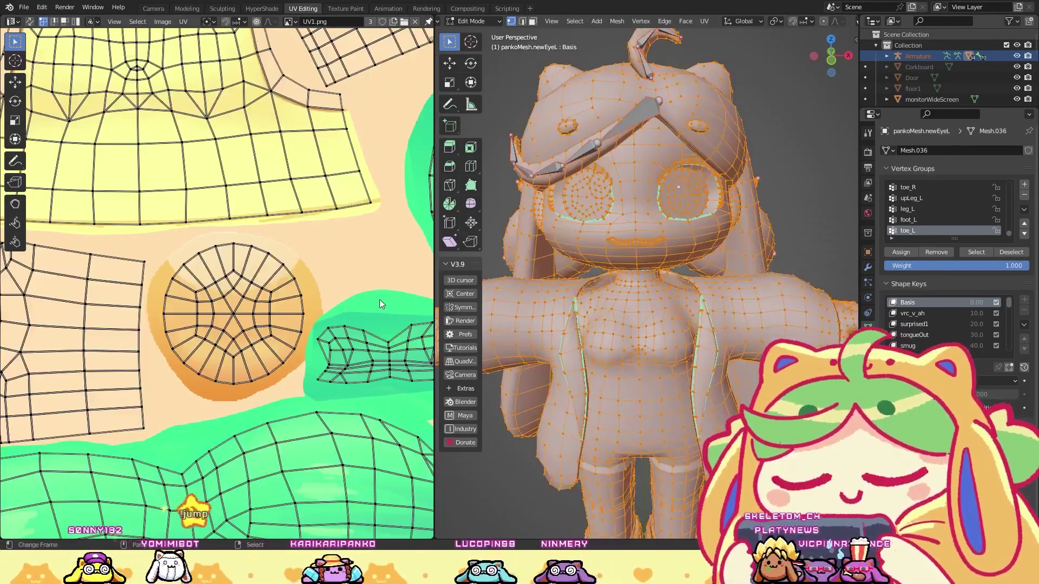
{"action": "key", "text": "l"}
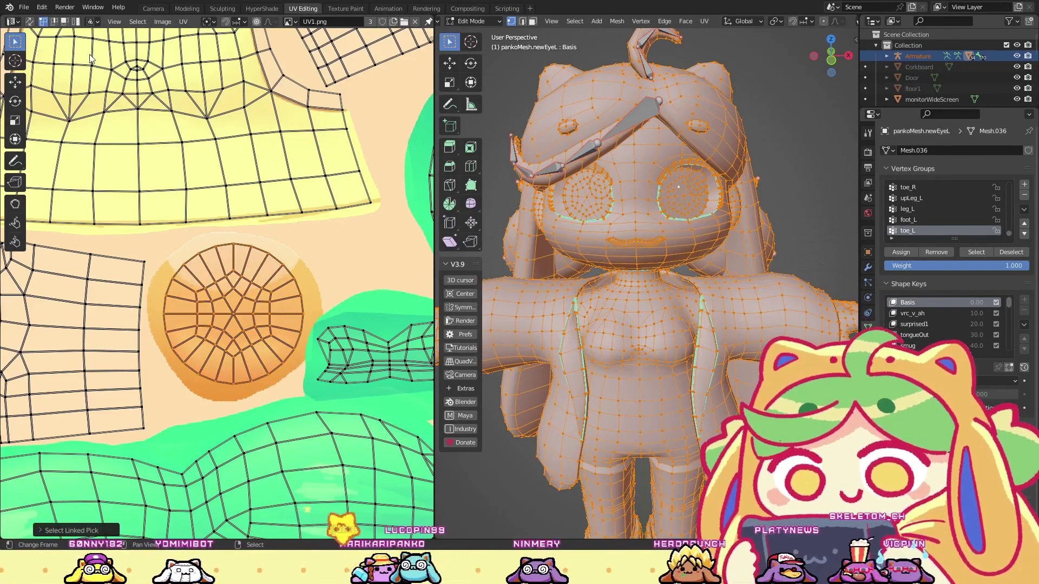
{"action": "left_click_drag", "start_coordinate": [158, 242], "coordinate": [308, 391]}
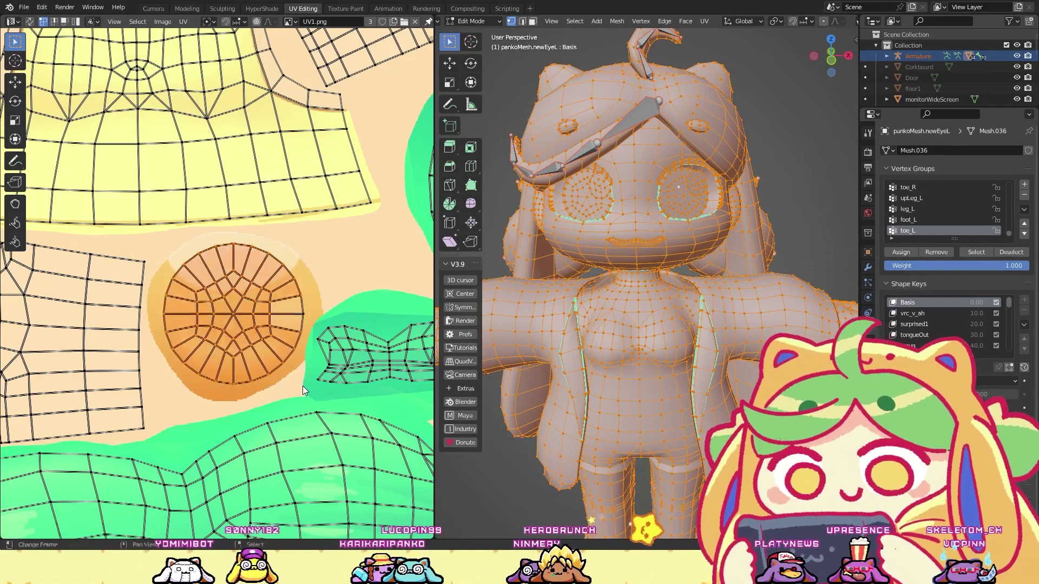
{"action": "scroll", "coordinate": [265, 306], "scroll_direction": "down", "scroll_amount": 3}
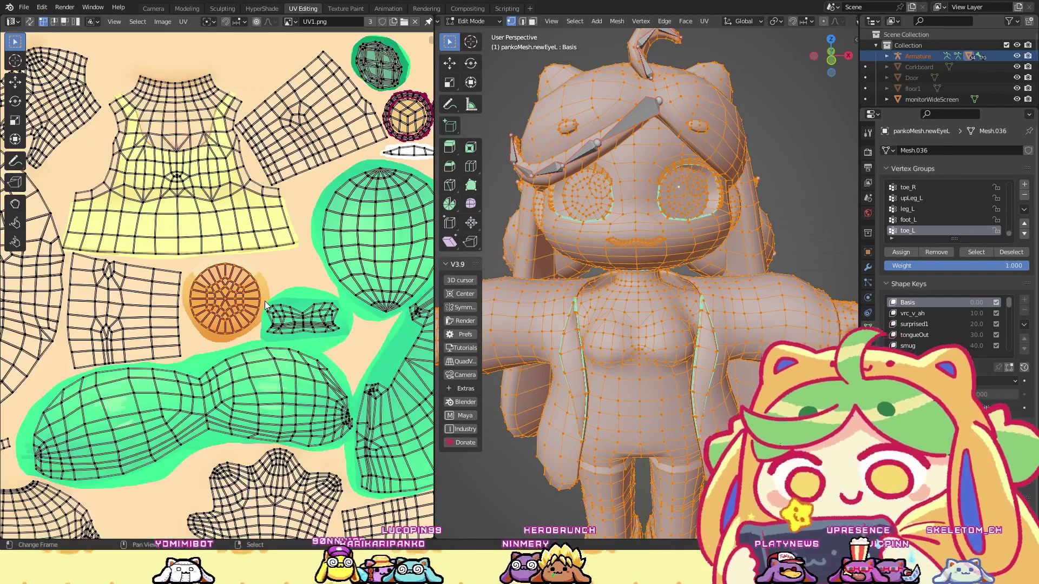
Step: Move the iris UV island up to the plain skin-coloured area above the yellow shirt and scale it down to fit
{"action": "left_click", "coordinate": [16, 85]}
{"action": "middle_click_drag", "start_coordinate": [246, 255], "coordinate": [254, 355]}
{"action": "left_click_drag", "start_coordinate": [231, 388], "coordinate": [257, 165]}
{"action": "left_click", "coordinate": [15, 120]}
{"action": "left_click_drag", "start_coordinate": [285, 126], "coordinate": [256, 165]}
{"action": "left_click", "coordinate": [15, 82]}
Step: Fine-tune the iris UV island's position in the gap between the shirt and sleeve islands, and return to Object Mode
{"action": "scroll", "coordinate": [324, 232], "scroll_direction": "down", "scroll_amount": 3}
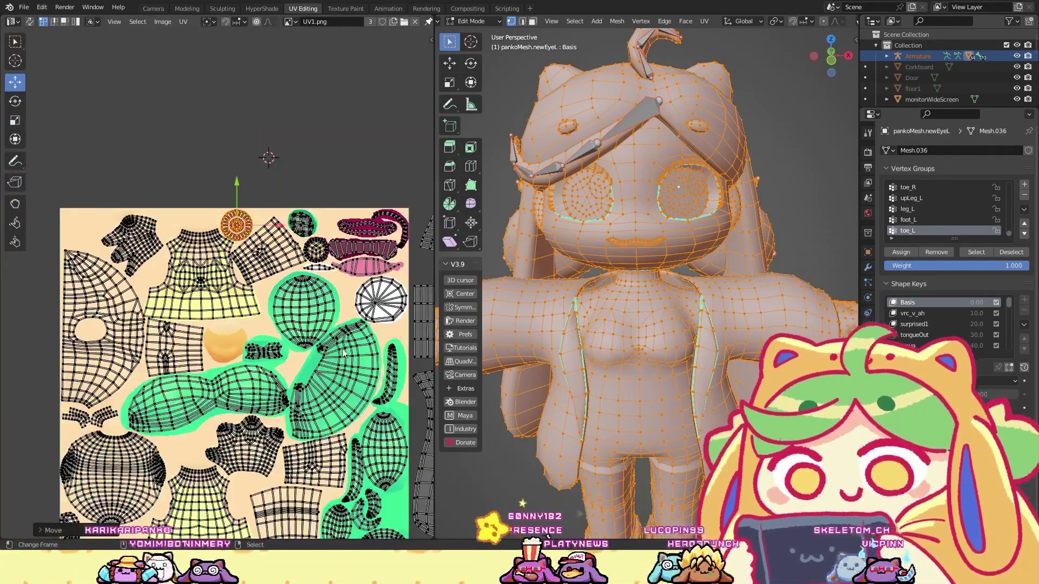
{"action": "scroll", "coordinate": [323, 232], "scroll_direction": "up", "scroll_amount": 4}
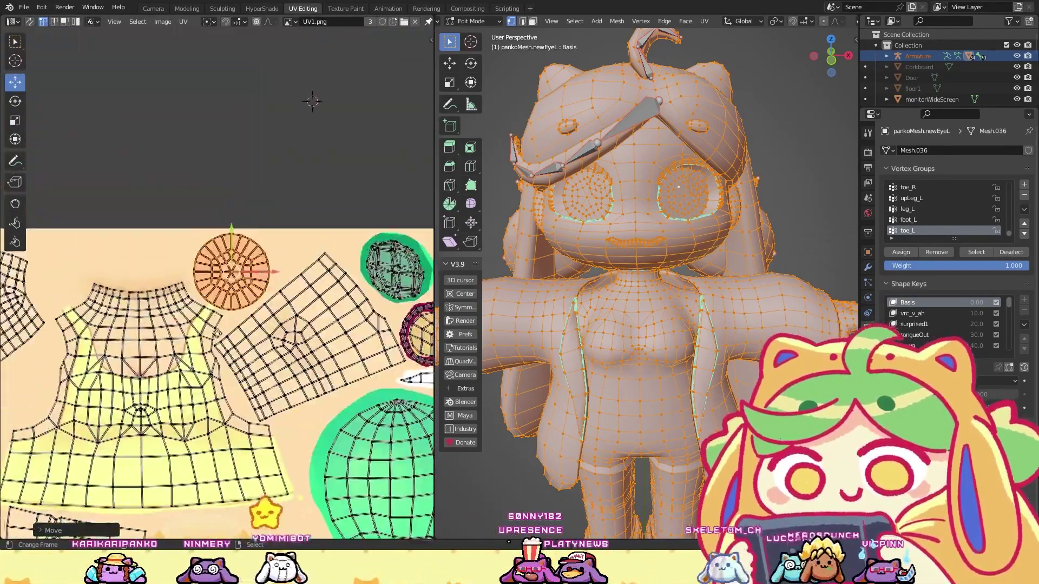
{"action": "scroll", "coordinate": [225, 277], "scroll_direction": "up", "scroll_amount": 3}
{"action": "left_click_drag", "start_coordinate": [251, 266], "coordinate": [254, 264]}
{"action": "scroll", "coordinate": [254, 263], "scroll_direction": "down", "scroll_amount": 5}
{"action": "middle_click_drag", "start_coordinate": [251, 410], "coordinate": [198, 320]}
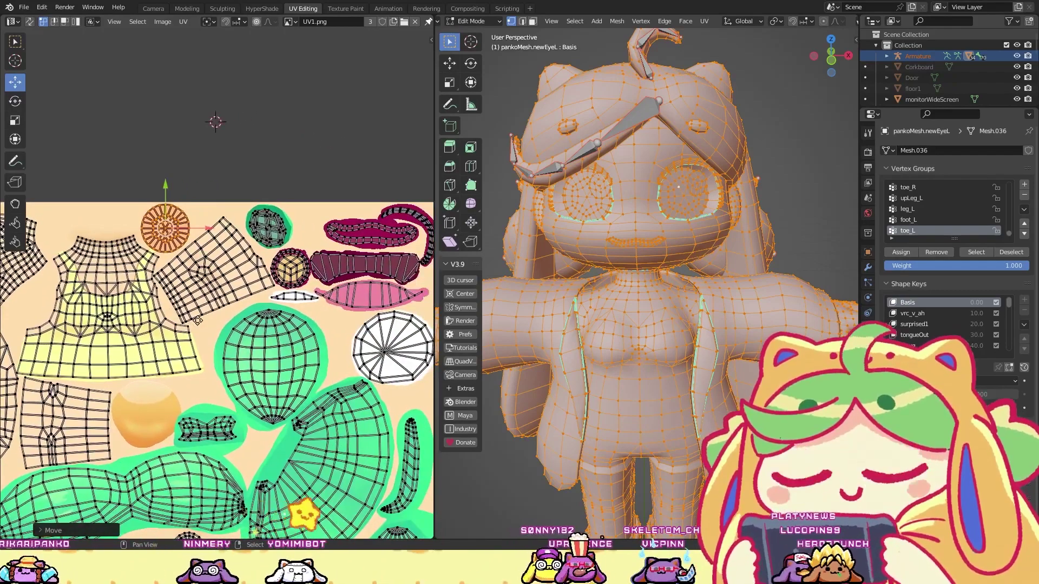
{"action": "scroll", "coordinate": [630, 200], "scroll_direction": "down", "scroll_amount": 3}
{"action": "right_click_drag", "start_coordinate": [630, 200], "coordinate": [699, 161]}
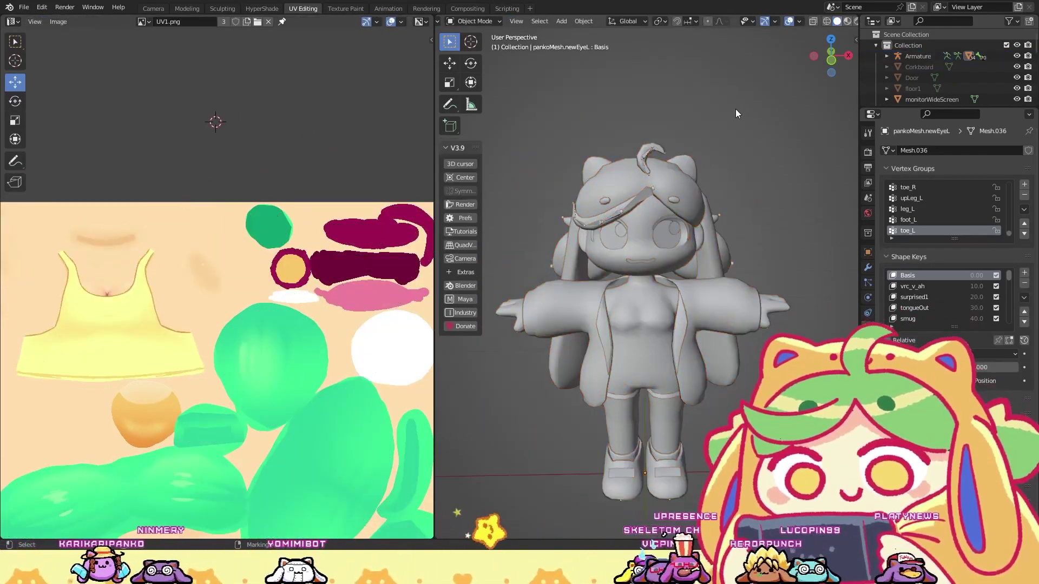
Step: Examine the textured character's eyes up close in the Modeling workspace, with a brief look at the Texture Paint workspace
{"action": "left_click", "coordinate": [186, 9]}
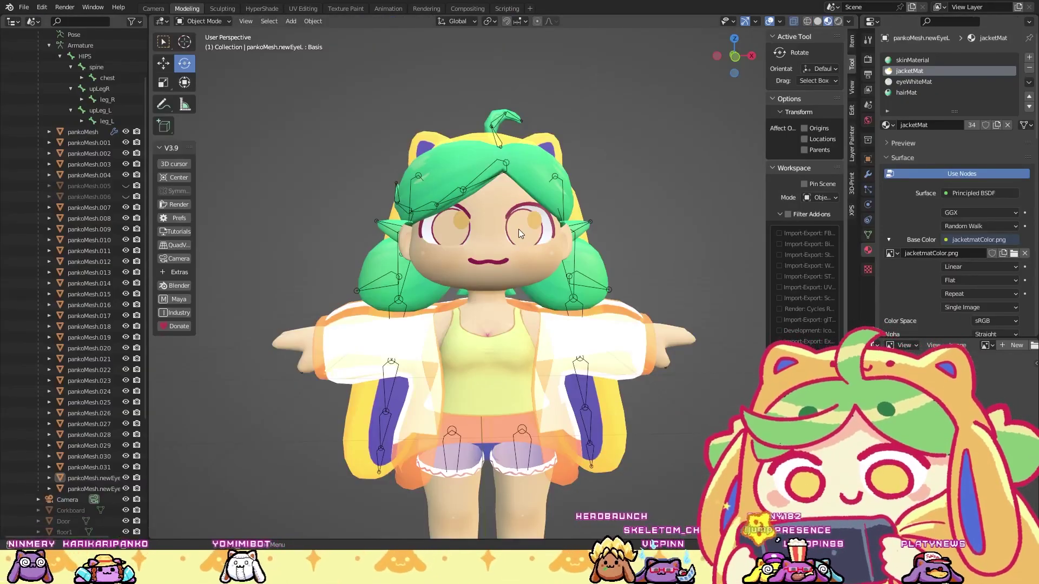
{"action": "middle_click_drag", "start_coordinate": [622, 290], "coordinate": [615, 202]}
{"action": "scroll", "coordinate": [460, 241], "scroll_direction": "up", "scroll_amount": 3}
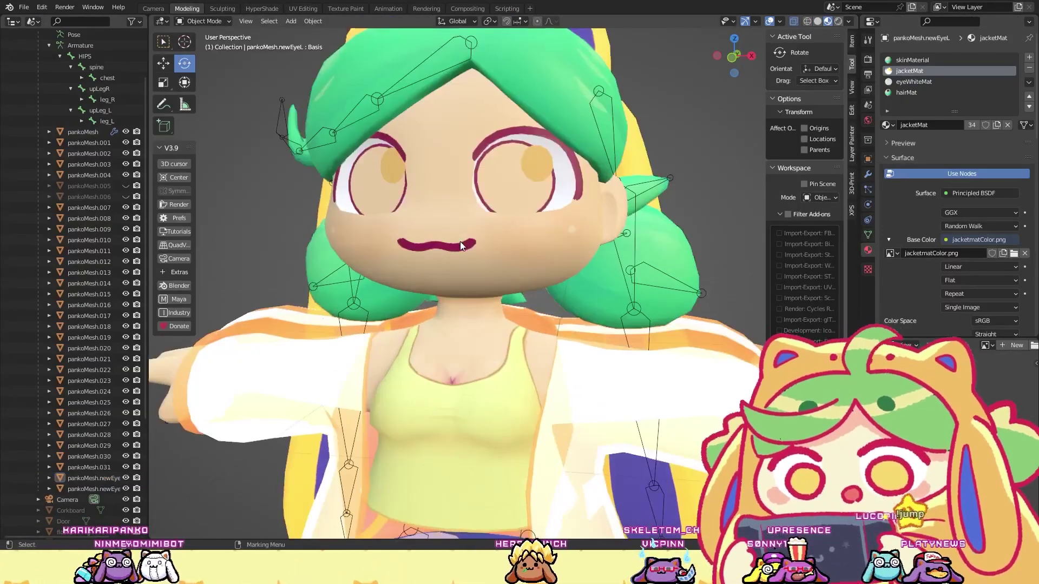
{"action": "middle_click_drag", "start_coordinate": [460, 241], "coordinate": [479, 275]}
{"action": "scroll", "coordinate": [443, 281], "scroll_direction": "up", "scroll_amount": 3}
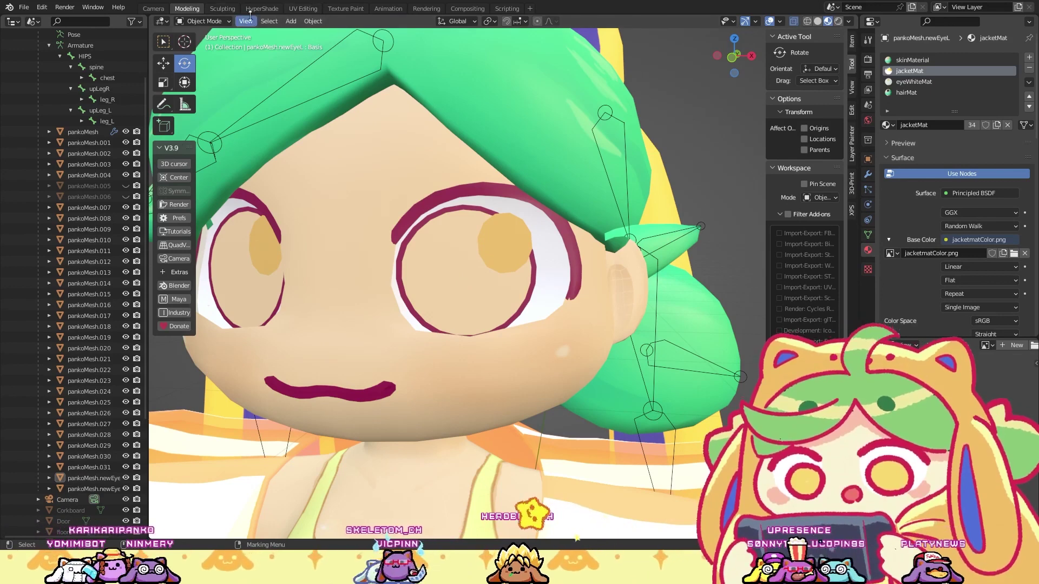
{"action": "left_click", "coordinate": [345, 7]}
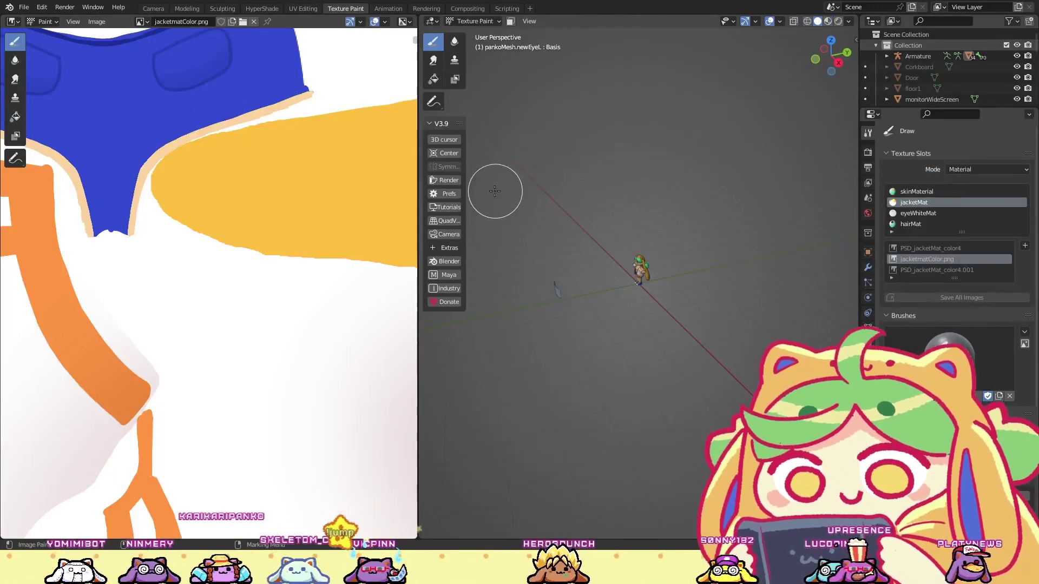
{"action": "left_click", "coordinate": [198, 9]}
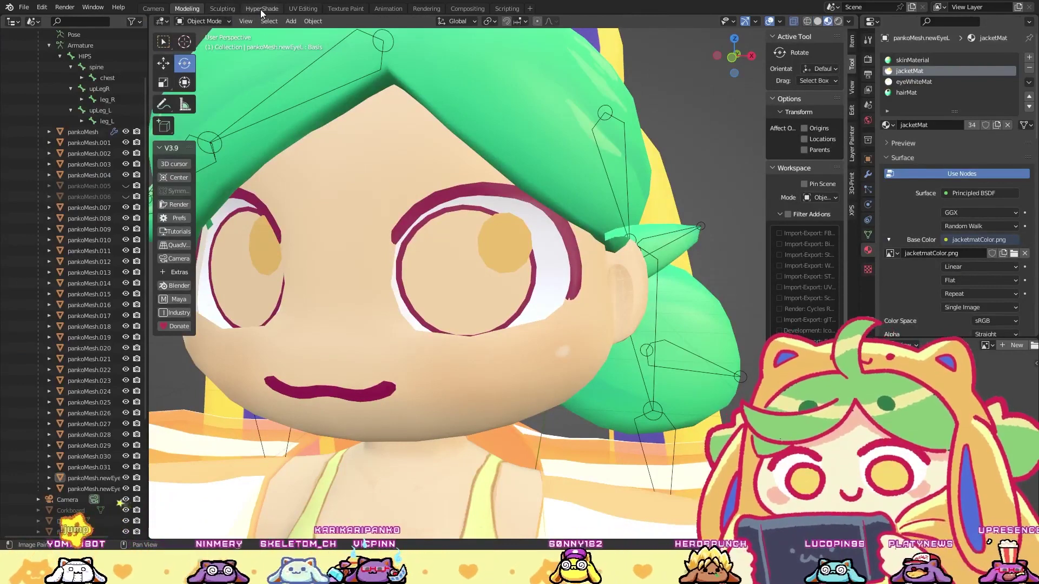
{"action": "scroll", "coordinate": [474, 247], "scroll_direction": "down", "scroll_amount": 3}
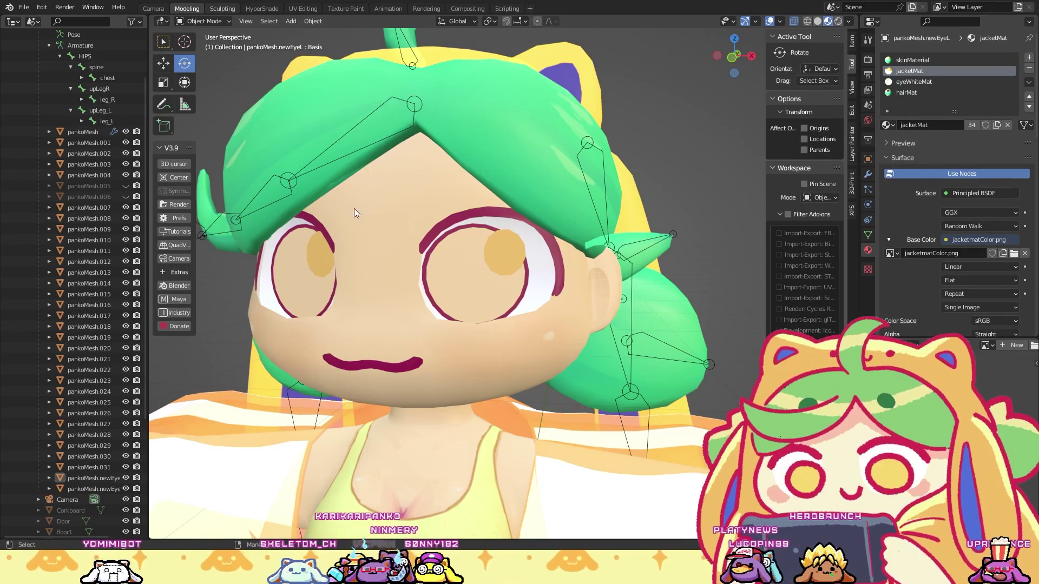
Step: Compare the iris outline's ring-shaped UVs over UV1.png with the look of the eyes on the textured model
{"action": "left_click", "coordinate": [303, 9]}
{"action": "scroll", "coordinate": [258, 246], "scroll_direction": "up", "scroll_amount": 4}
{"action": "scroll", "coordinate": [267, 303], "scroll_direction": "up", "scroll_amount": 3}
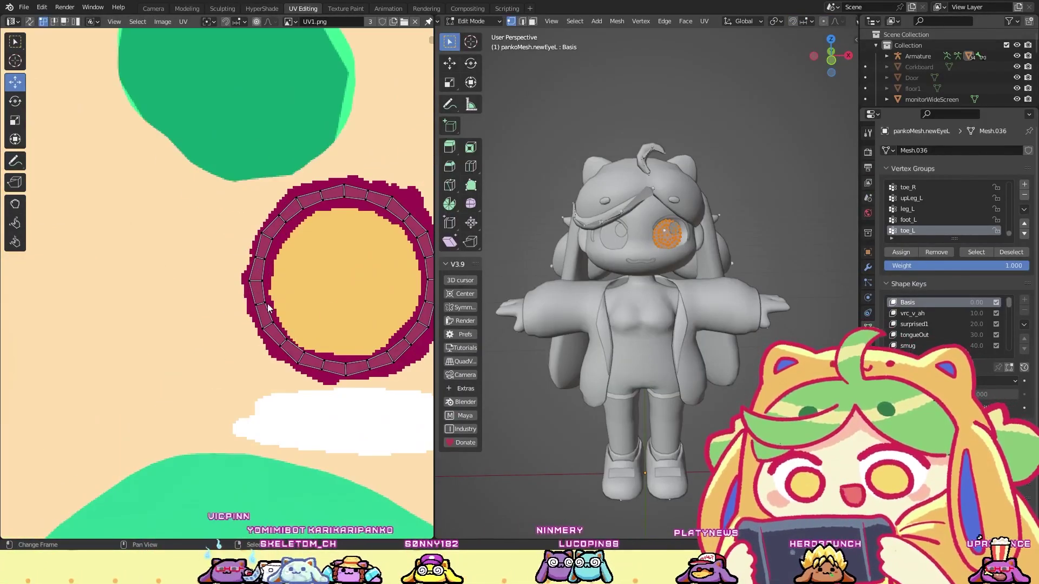
{"action": "middle_click_drag", "start_coordinate": [373, 257], "coordinate": [248, 268]}
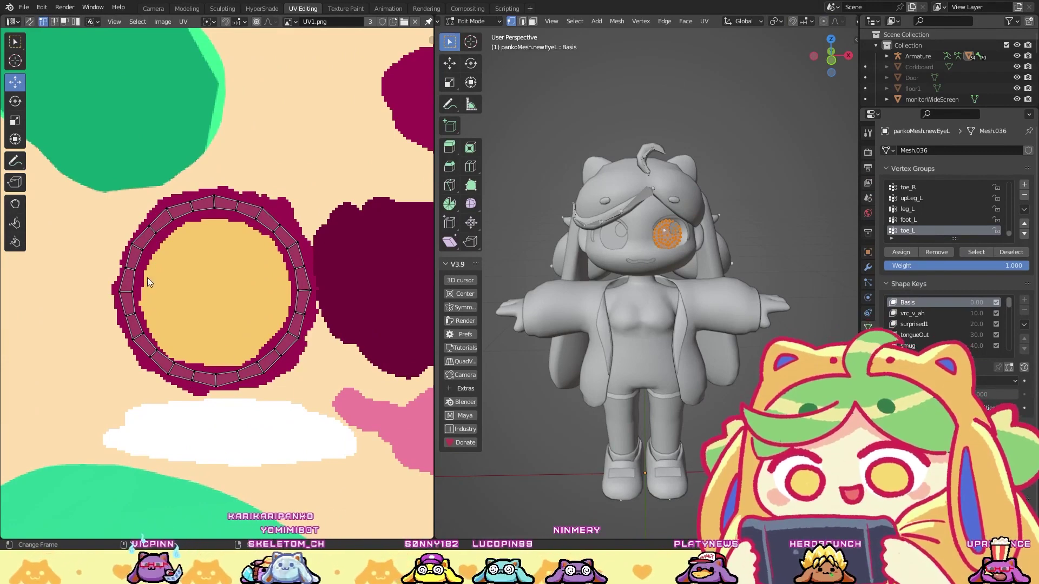
{"action": "scroll", "coordinate": [760, 178], "scroll_direction": "up", "scroll_amount": 2}
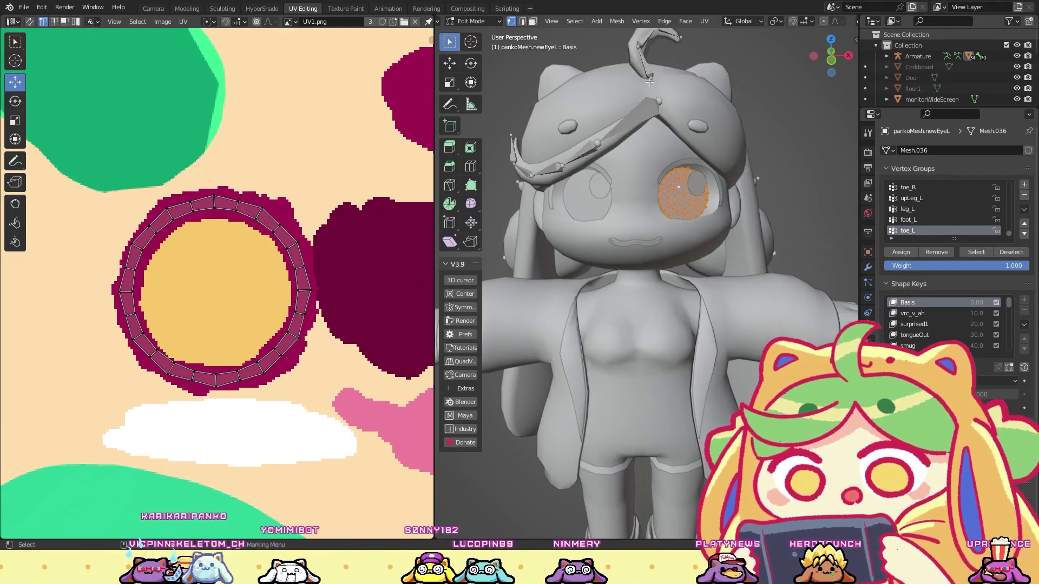
{"action": "left_click", "coordinate": [187, 8]}
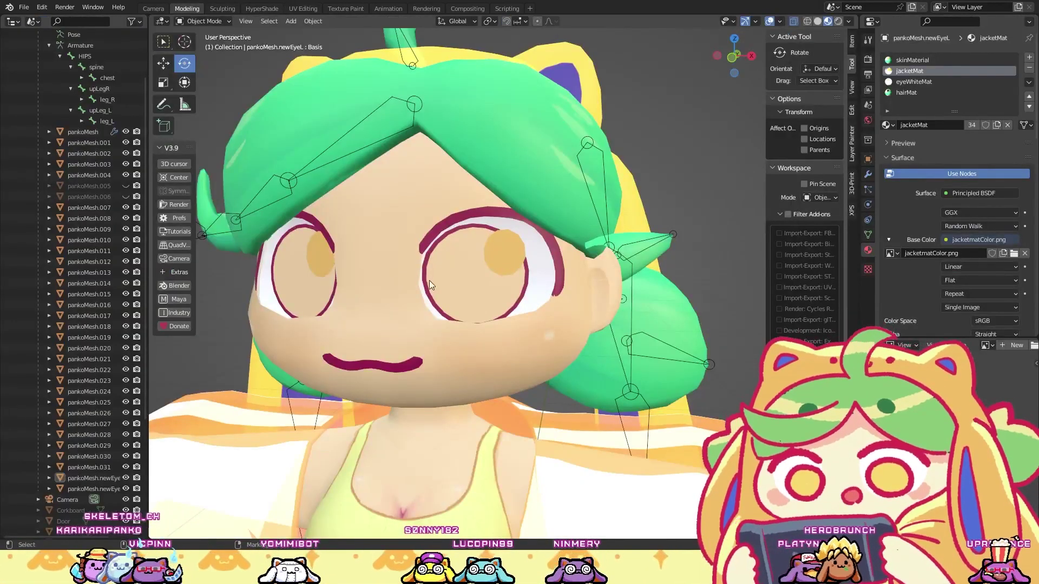
{"action": "scroll", "coordinate": [441, 247], "scroll_direction": "up", "scroll_amount": 4}
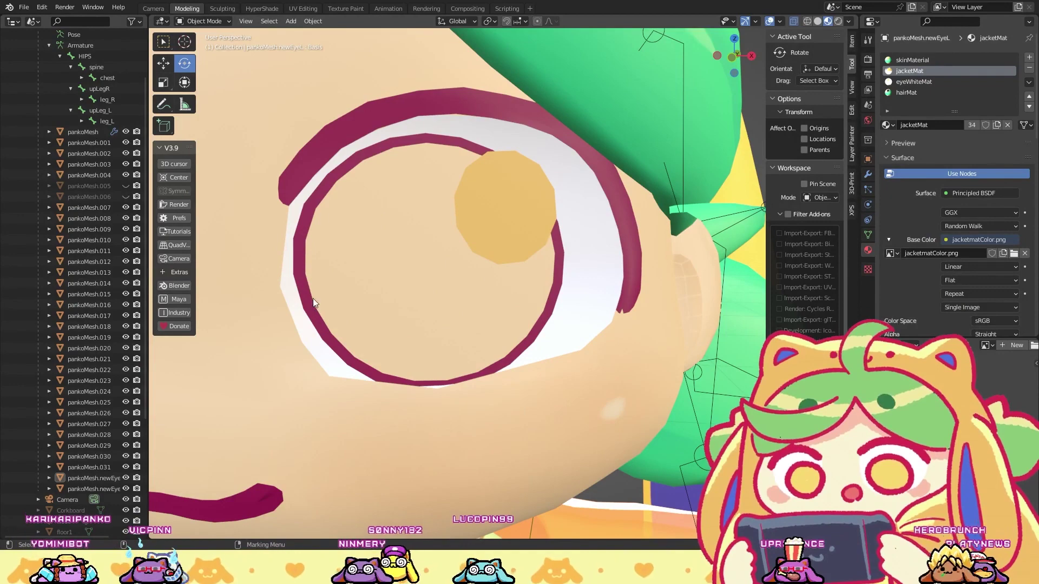
{"action": "scroll", "coordinate": [325, 259], "scroll_direction": "down", "scroll_amount": 2}
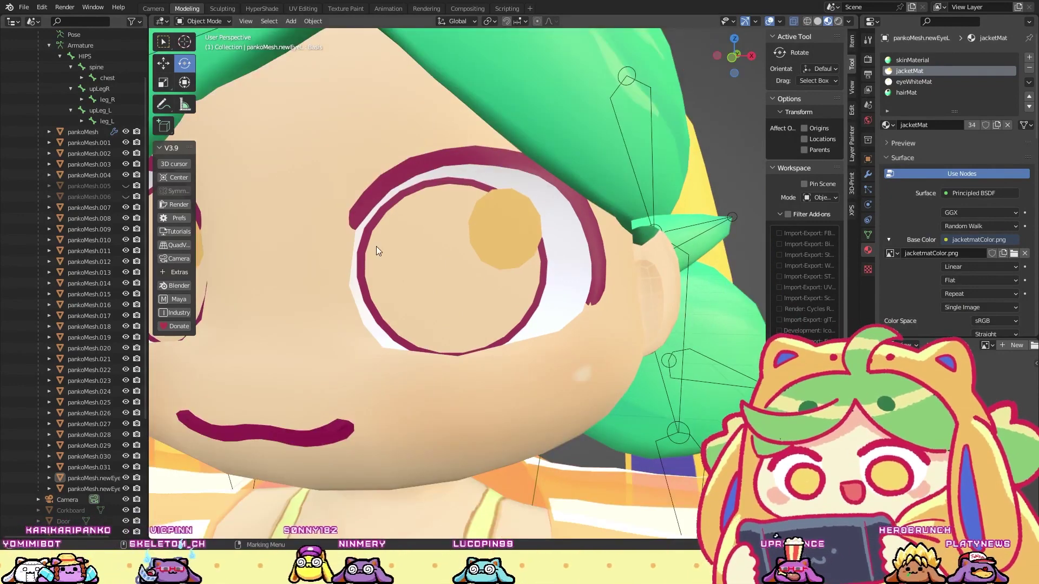
{"action": "scroll", "coordinate": [377, 250], "scroll_direction": "down", "scroll_amount": 2}
{"action": "scroll", "coordinate": [439, 277], "scroll_direction": "down", "scroll_amount": 5}
{"action": "middle_click_drag", "start_coordinate": [474, 313], "coordinate": [506, 309]}
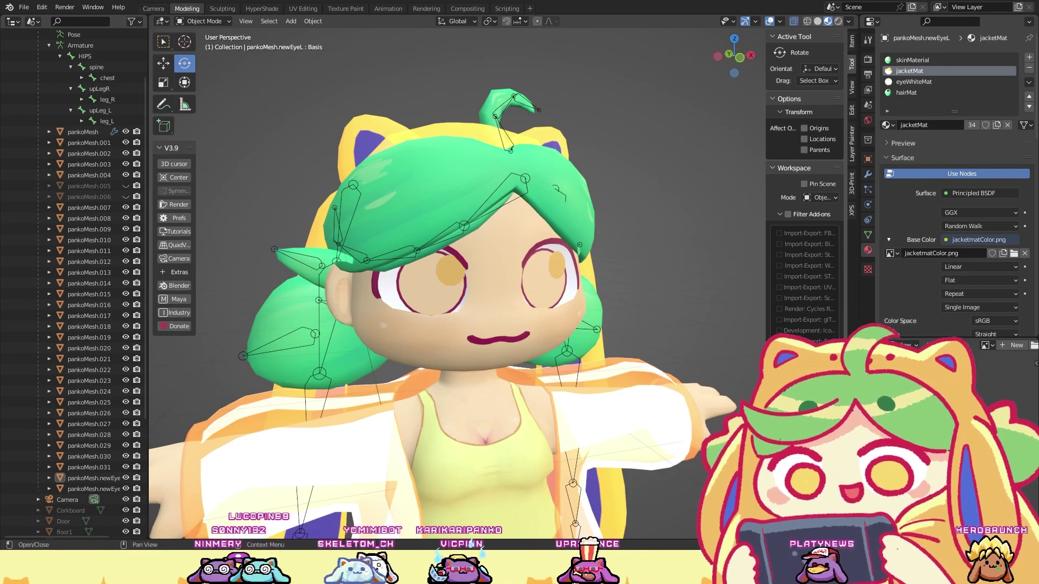
{"action": "middle_click_drag", "start_coordinate": [609, 121], "coordinate": [575, 119]}
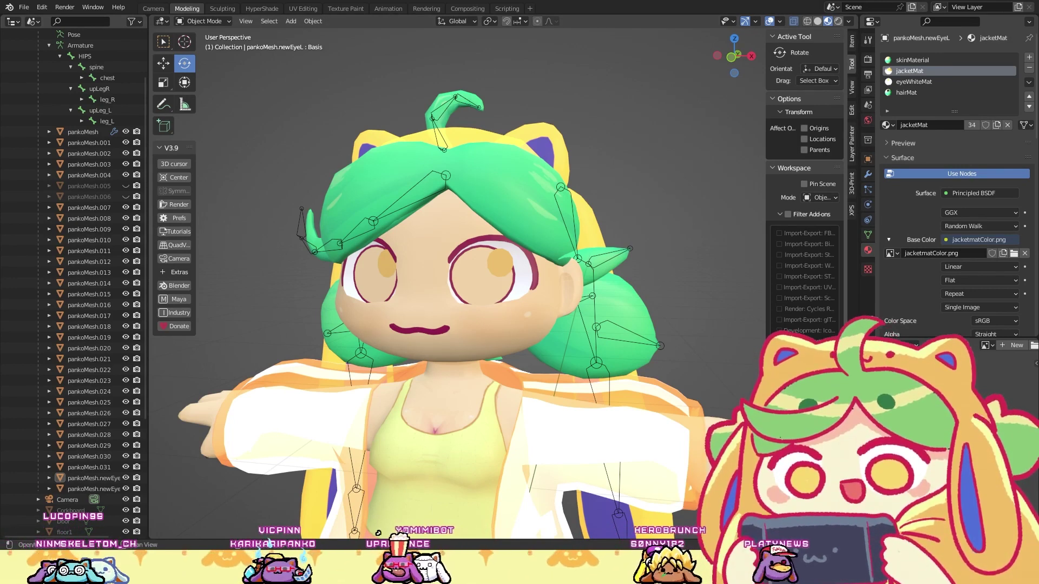
{"action": "scroll", "coordinate": [509, 152], "scroll_direction": "down", "scroll_amount": 4}
{"action": "middle_click_drag", "start_coordinate": [514, 195], "coordinate": [558, 378]}
{"action": "scroll", "coordinate": [555, 370], "scroll_direction": "up", "scroll_amount": 2}
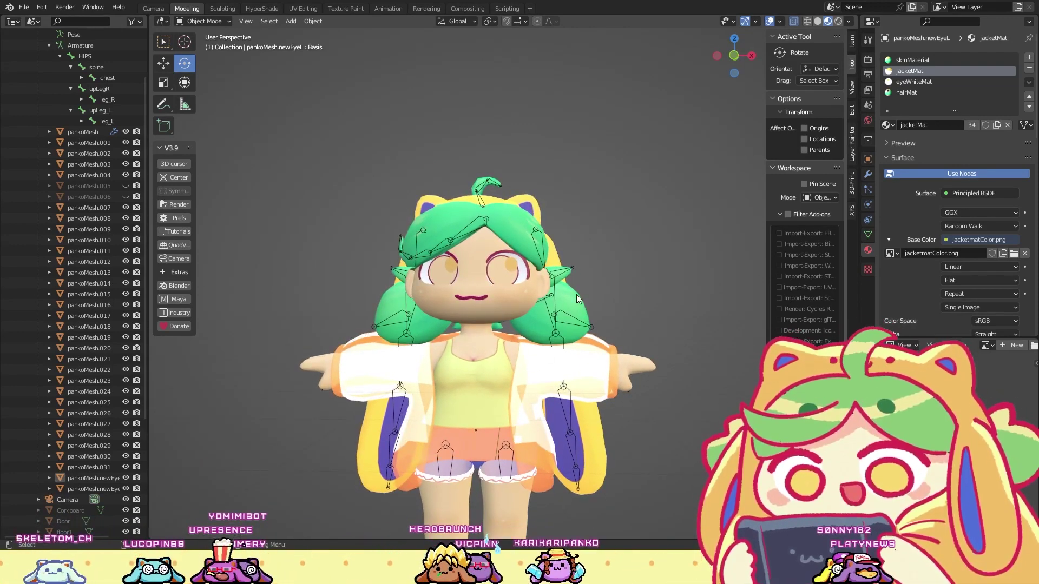
{"action": "scroll", "coordinate": [633, 214], "scroll_direction": "down", "scroll_amount": 3, "text": "shift"}
{"action": "middle_click_drag", "start_coordinate": [572, 301], "coordinate": [599, 297]}
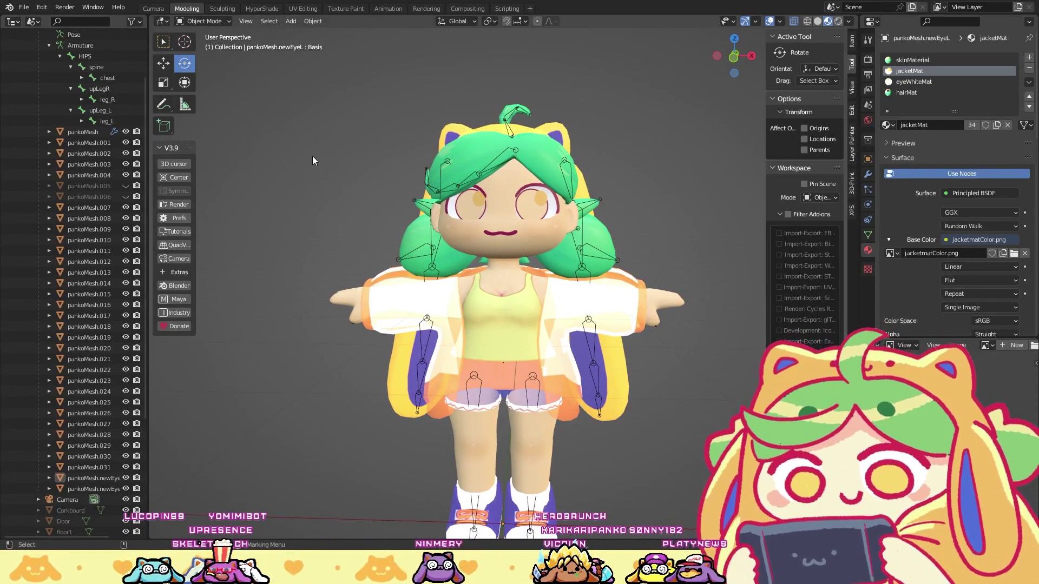
{"action": "mouse_move", "coordinate": [536, 162]}
{"action": "middle_mouse_down"}
{"action": "mouse_move", "coordinate": [552, 157]}
{"action": "mouse_move", "coordinate": [543, 152]}
{"action": "middle_mouse_up"}
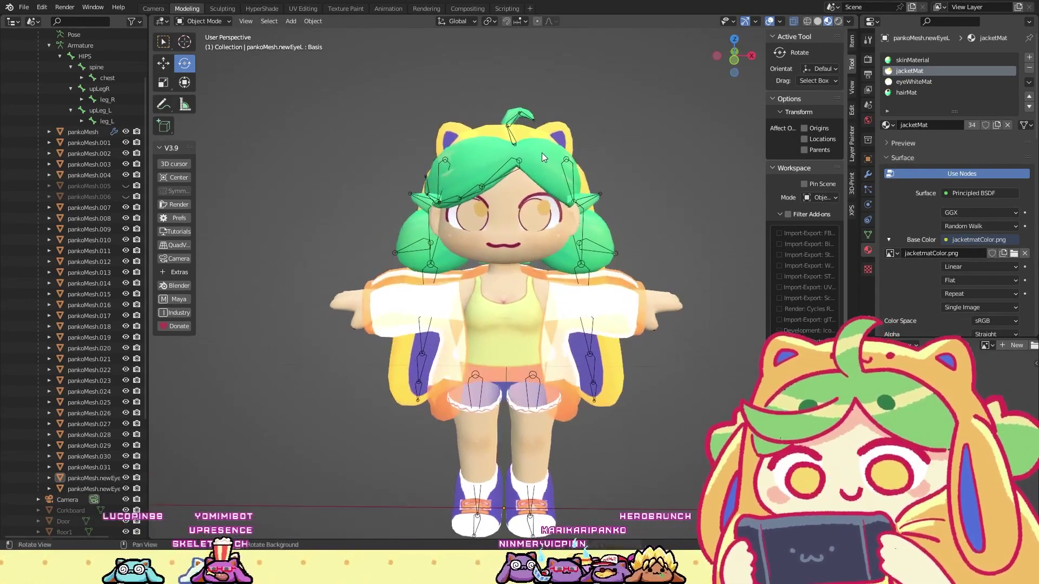
Step: Select the body mesh pankoMesh and enter Edit Mode with face selection, with the face in close view
{"action": "left_click", "coordinate": [505, 203]}
{"action": "scroll", "coordinate": [514, 205], "scroll_direction": "up", "scroll_amount": 4}
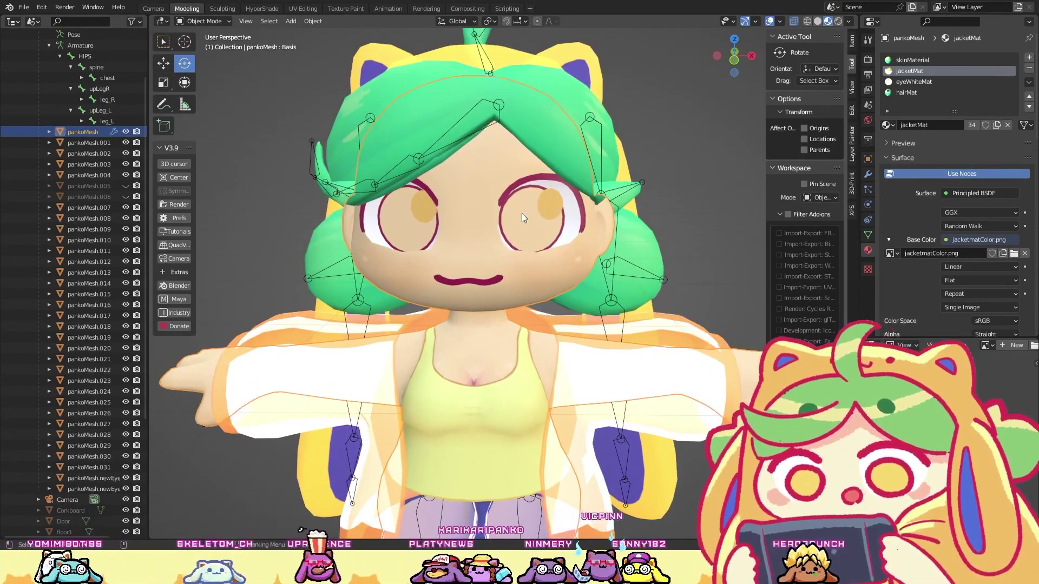
{"action": "key", "text": "Tab"}
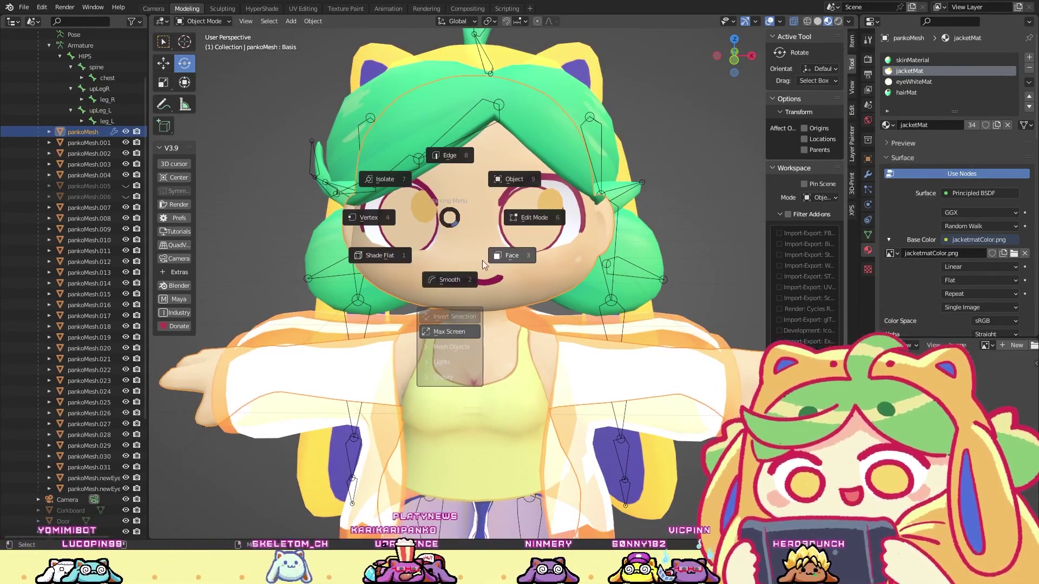
{"action": "left_click", "coordinate": [477, 207]}
{"action": "left_click", "coordinate": [477, 215]}
{"action": "mouse_move", "coordinate": [477, 215]}
{"action": "middle_mouse_down"}
{"action": "mouse_move", "coordinate": [441, 138]}
{"action": "mouse_move", "coordinate": [463, 203]}
{"action": "middle_mouse_up"}
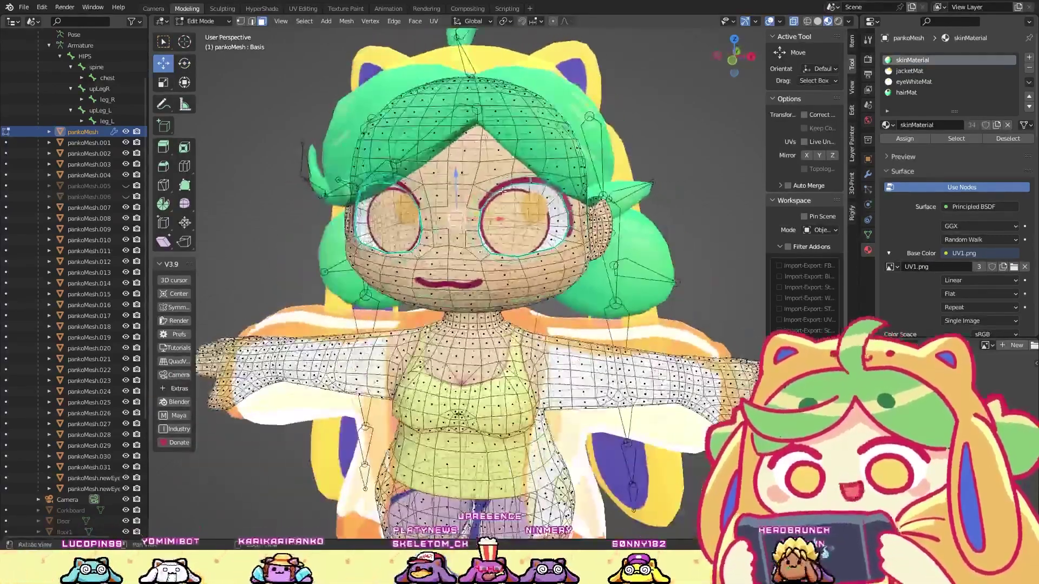
{"action": "scroll", "coordinate": [465, 207], "scroll_direction": "up", "scroll_amount": 4}
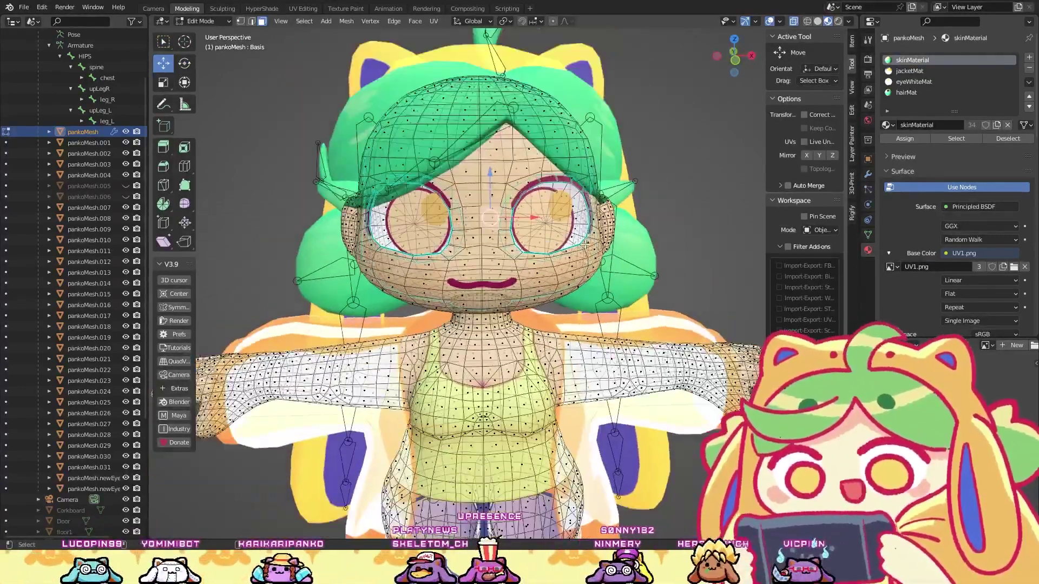
{"action": "middle_click_drag", "start_coordinate": [413, 236], "coordinate": [436, 228]}
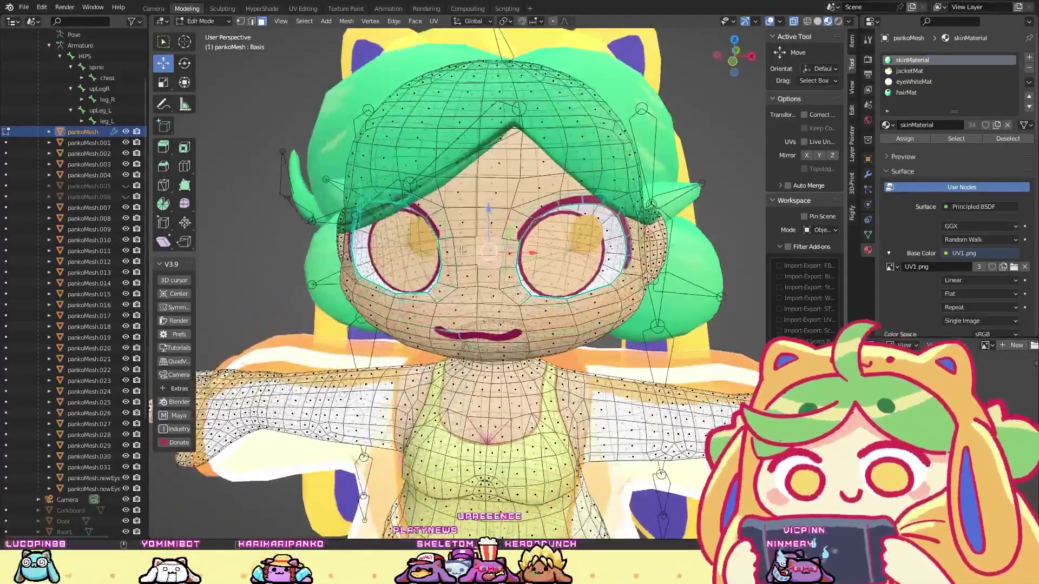
Step: Return the body mesh to Object Mode, select every visible object, and enter Edit Mode on all the meshes together
{"action": "left_click", "coordinate": [503, 241]}
{"action": "scroll", "coordinate": [503, 242], "scroll_direction": "up", "scroll_amount": 3}
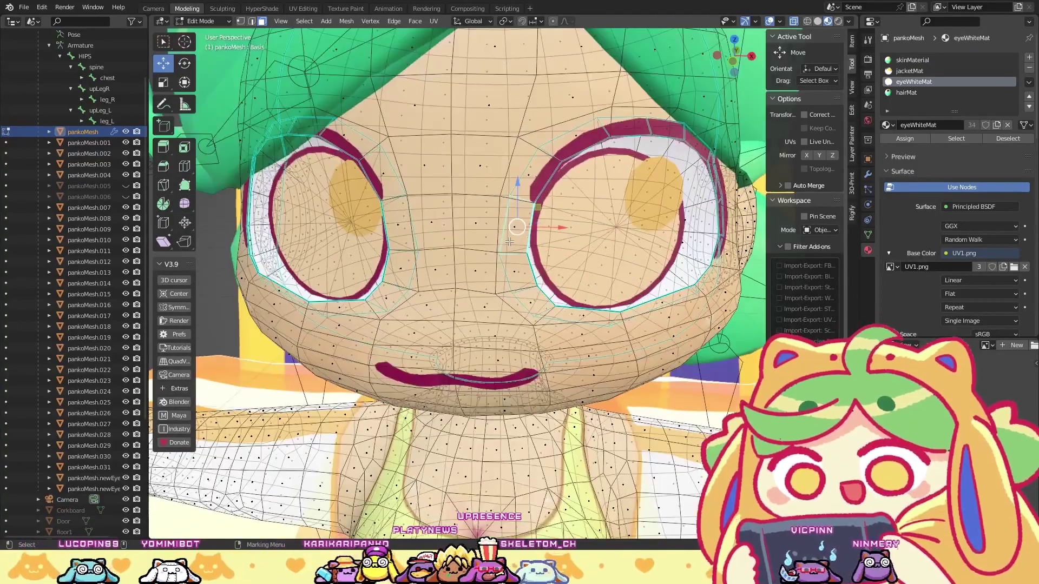
{"action": "left_click", "coordinate": [480, 220]}
{"action": "scroll", "coordinate": [473, 191], "scroll_direction": "down", "scroll_amount": 8}
{"action": "key", "text": "Tab"}
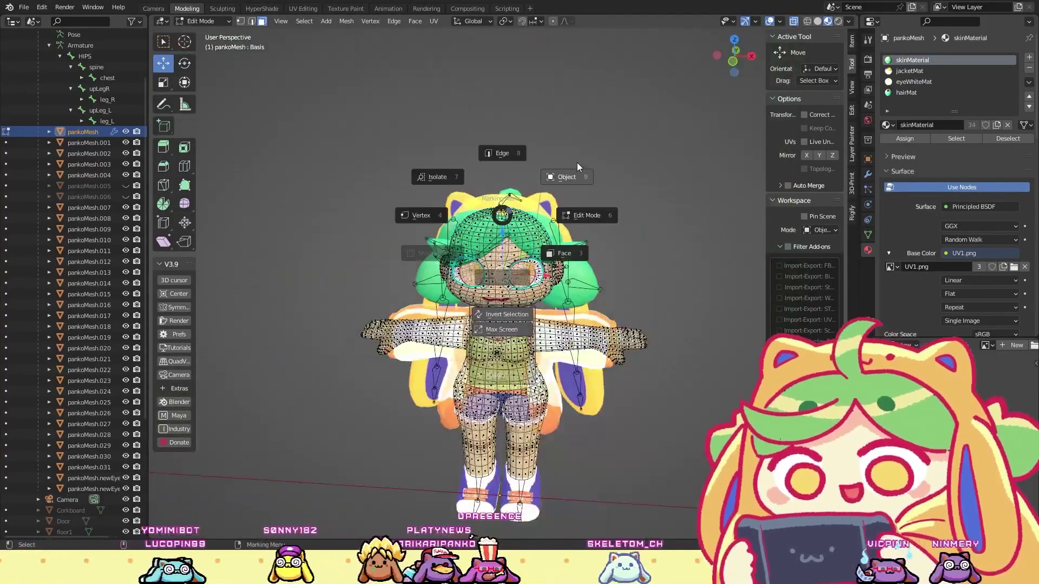
{"action": "left_click", "coordinate": [577, 163]}
{"action": "key", "text": "Tab"}
{"action": "left_click", "coordinate": [535, 179]}
{"action": "left_click", "coordinate": [543, 207]}
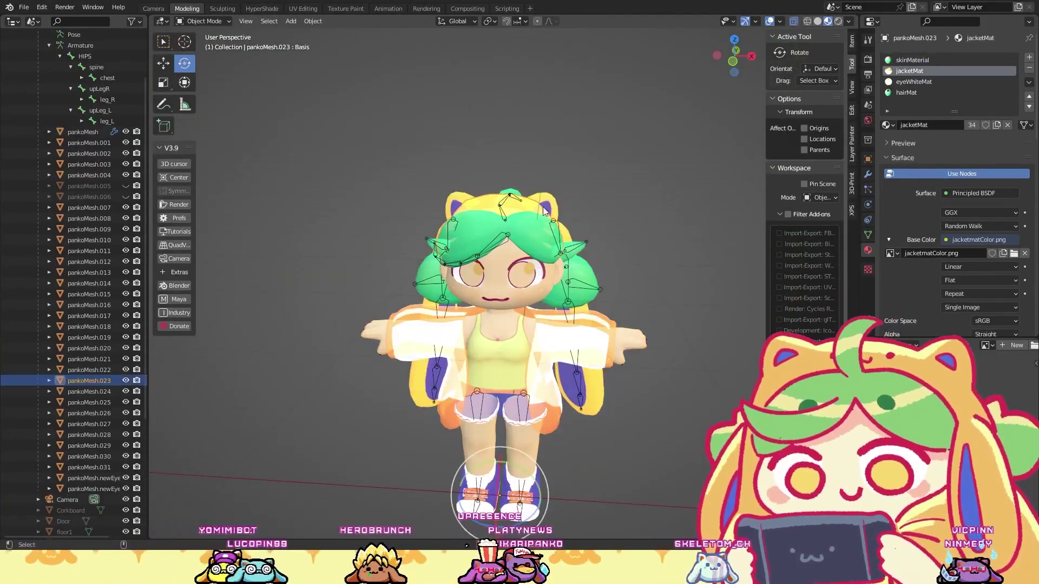
{"action": "key", "text": "a"}
{"action": "key", "text": "Tab"}
{"action": "left_click", "coordinate": [473, 206]}
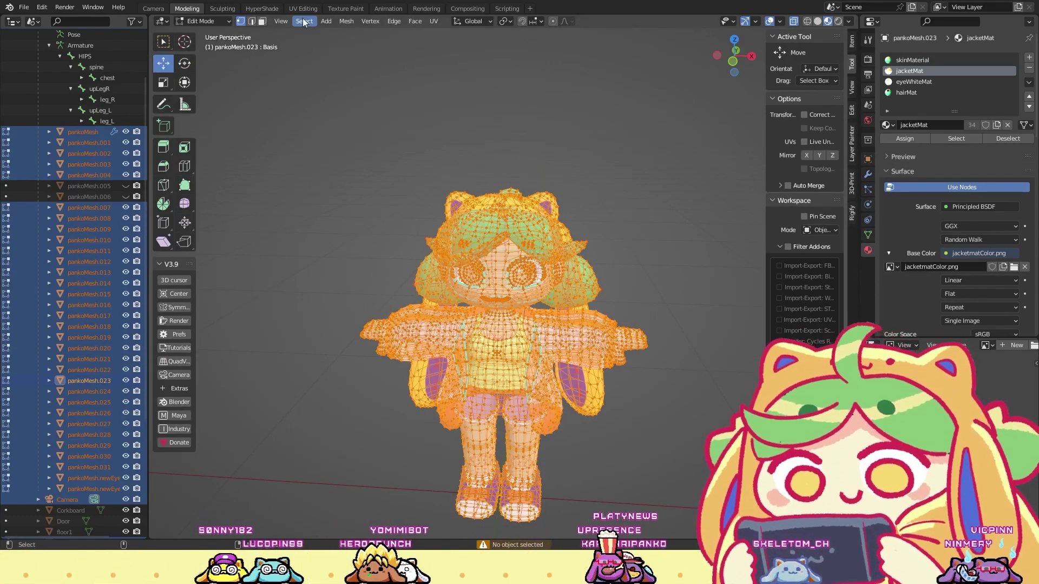
Step: Turn on the Statistics overlay in the 3D viewport
{"action": "left_click", "coordinate": [277, 21]}
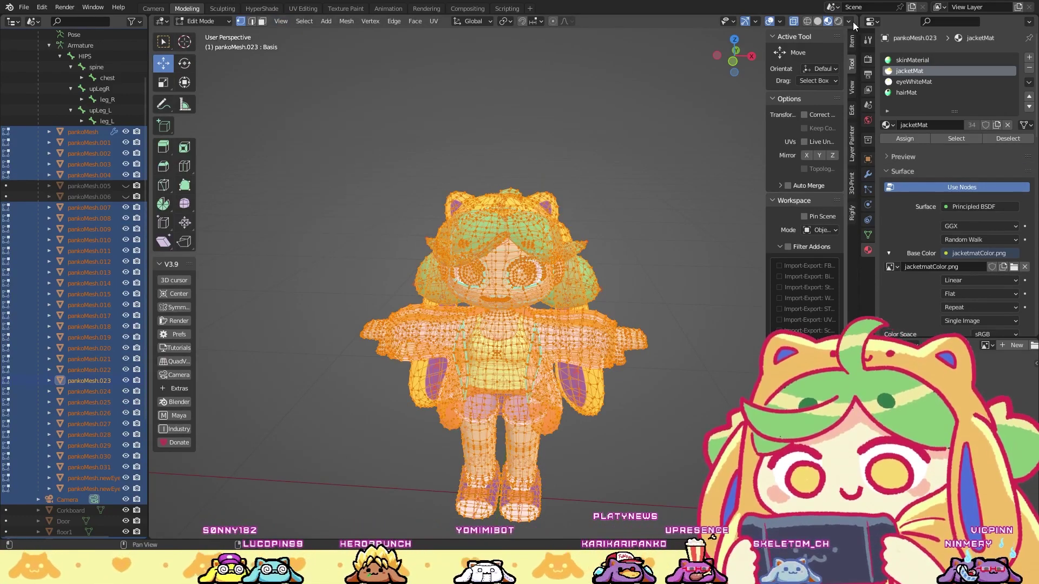
{"action": "left_click", "coordinate": [849, 21]}
{"action": "left_click", "coordinate": [735, 20]}
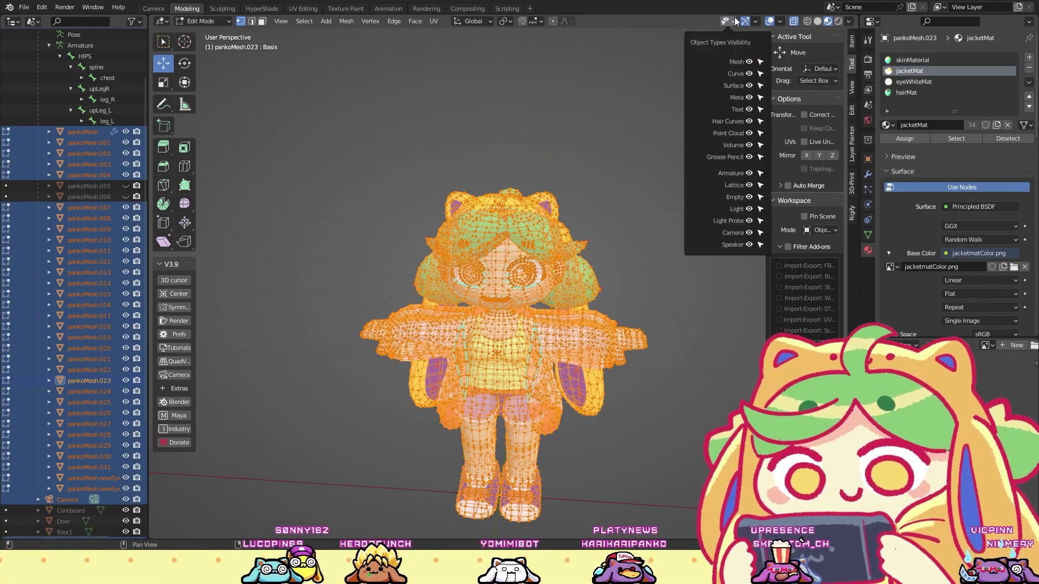
{"action": "left_click", "coordinate": [756, 22]}
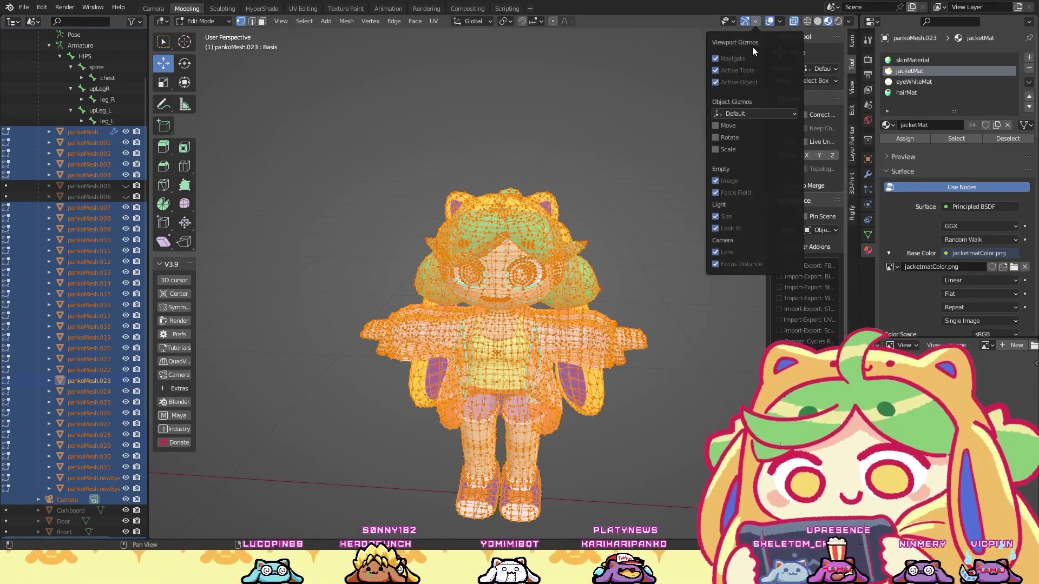
{"action": "left_click", "coordinate": [779, 21]}
{"action": "left_click", "coordinate": [726, 110]}
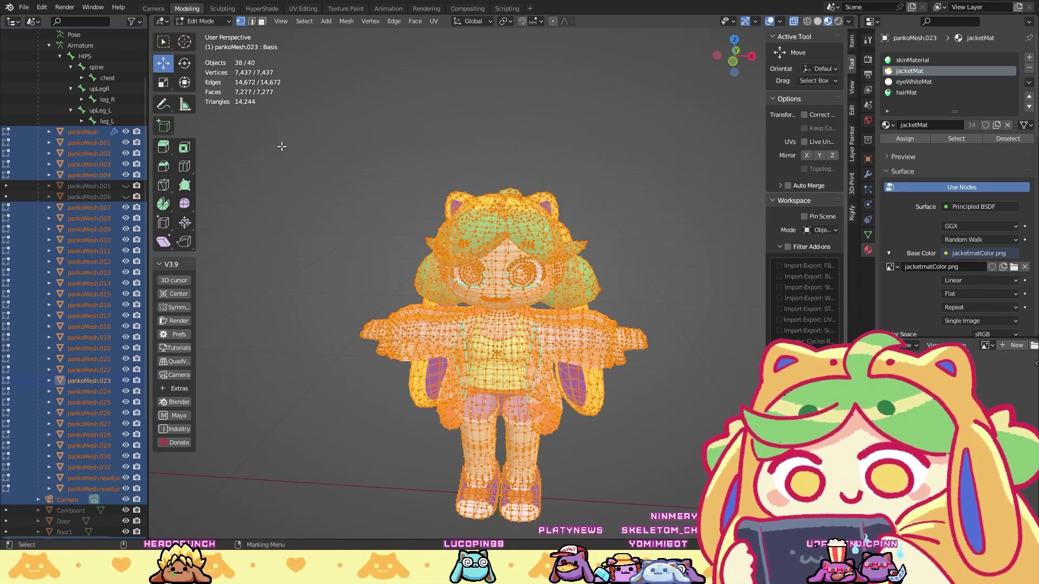
Step: Check the character's geometry counts with all elements deselected and selected again, and look at the head up close
{"action": "key", "text": "alt+a"}
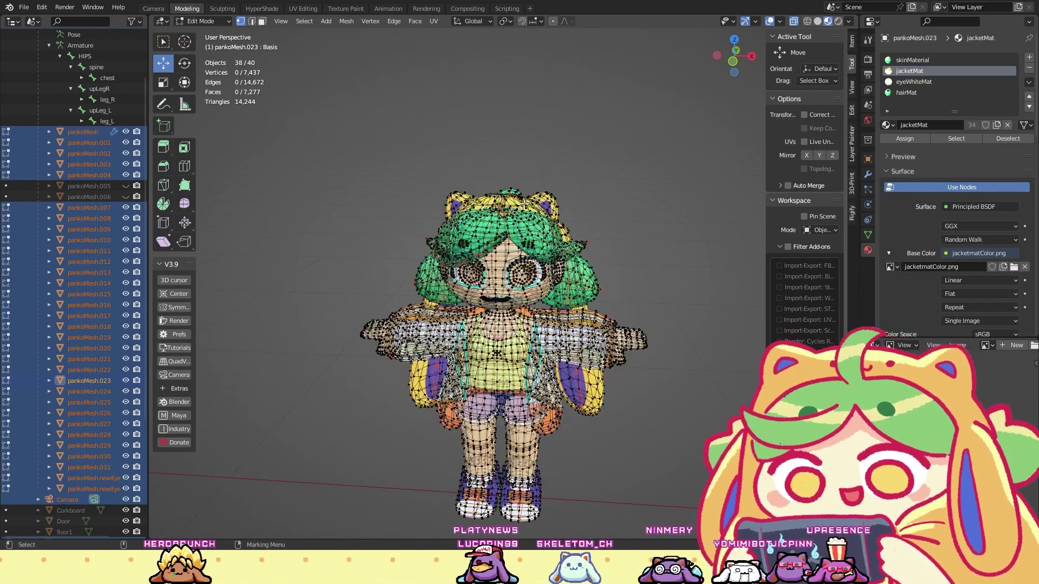
{"action": "key", "text": "a"}
{"action": "scroll", "coordinate": [521, 186], "scroll_direction": "up", "scroll_amount": 2}
{"action": "middle_click_drag", "start_coordinate": [521, 185], "coordinate": [429, 235]}
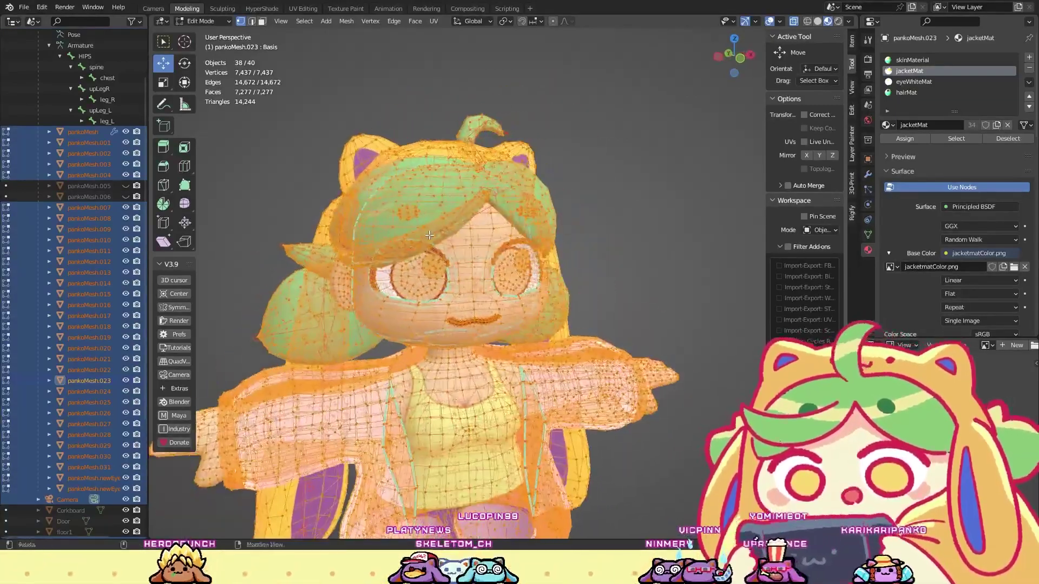
Step: Switch to face selection and select a single skin face on the side of the head beside the ear
{"action": "right_click", "coordinate": [429, 235]}
{"action": "left_click", "coordinate": [468, 275]}
{"action": "left_click", "coordinate": [463, 265]}
{"action": "scroll", "coordinate": [411, 273], "scroll_direction": "up", "scroll_amount": 2}
{"action": "middle_click_drag", "start_coordinate": [411, 273], "coordinate": [319, 270]}
{"action": "left_click", "coordinate": [308, 270]}
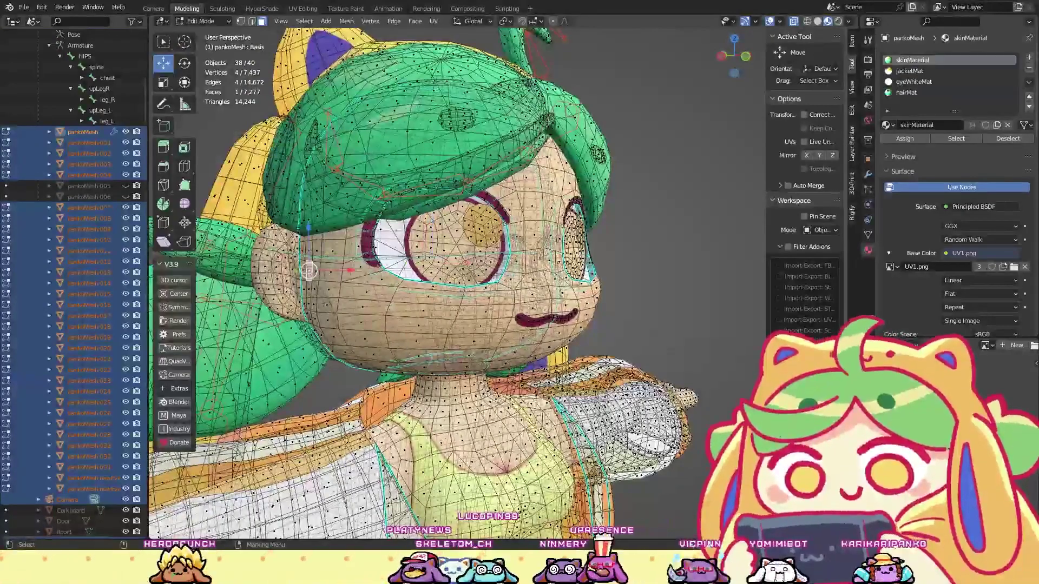
{"action": "scroll", "coordinate": [308, 270], "scroll_direction": "up", "scroll_amount": 5}
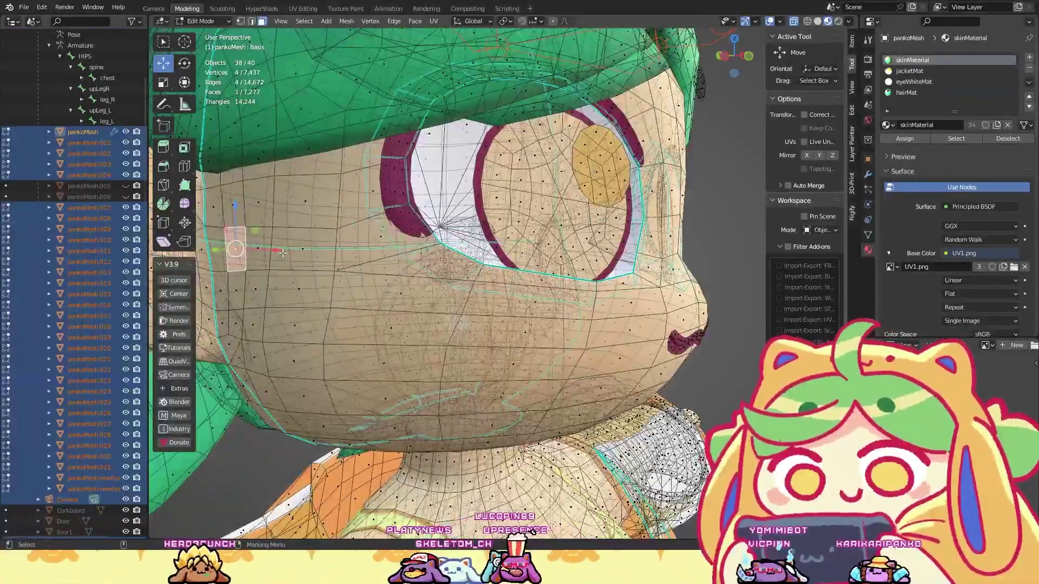
{"action": "middle_click_drag", "start_coordinate": [283, 253], "coordinate": [336, 237]}
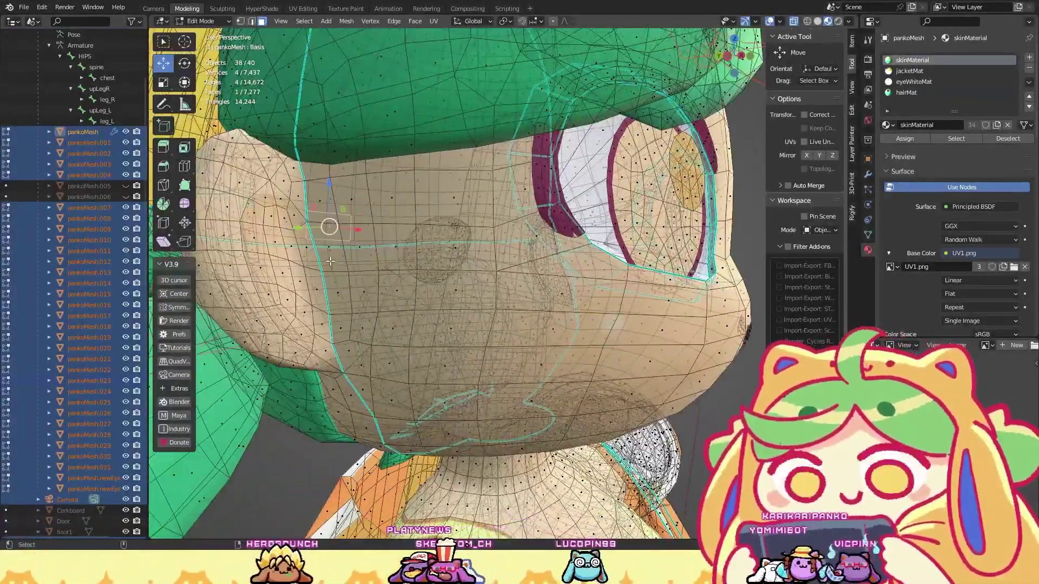
{"action": "left_click", "coordinate": [818, 21]}
{"action": "left_click", "coordinate": [828, 21]}
{"action": "left_click", "coordinate": [412, 223]}
{"action": "left_click", "coordinate": [327, 242]}
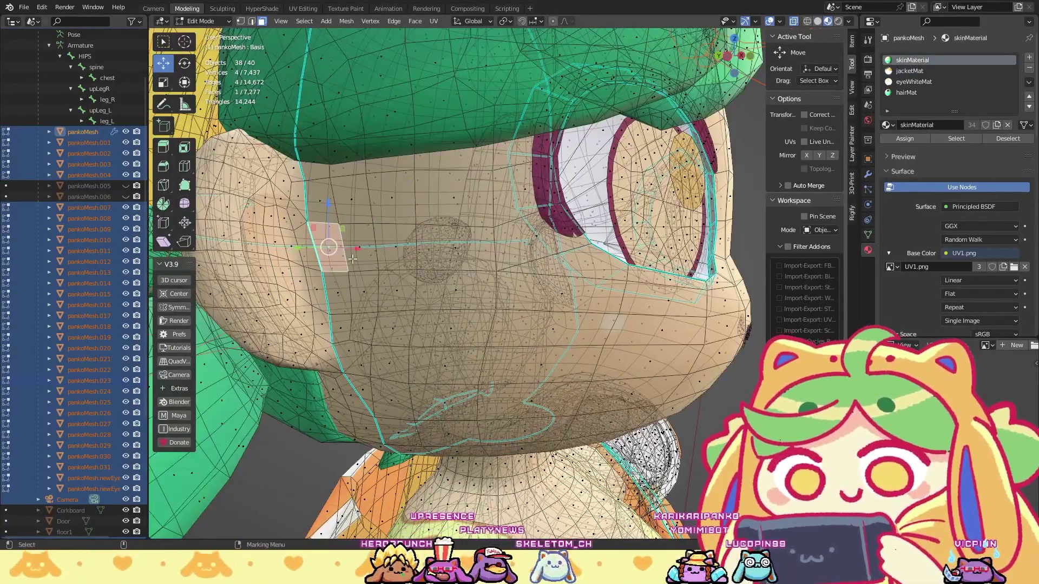
Step: Extend the face selection along the row from the ear to the outer corner of the eye
{"action": "left_click", "coordinate": [363, 240], "text": "shift"}
{"action": "left_click", "coordinate": [397, 246], "text": "shift"}
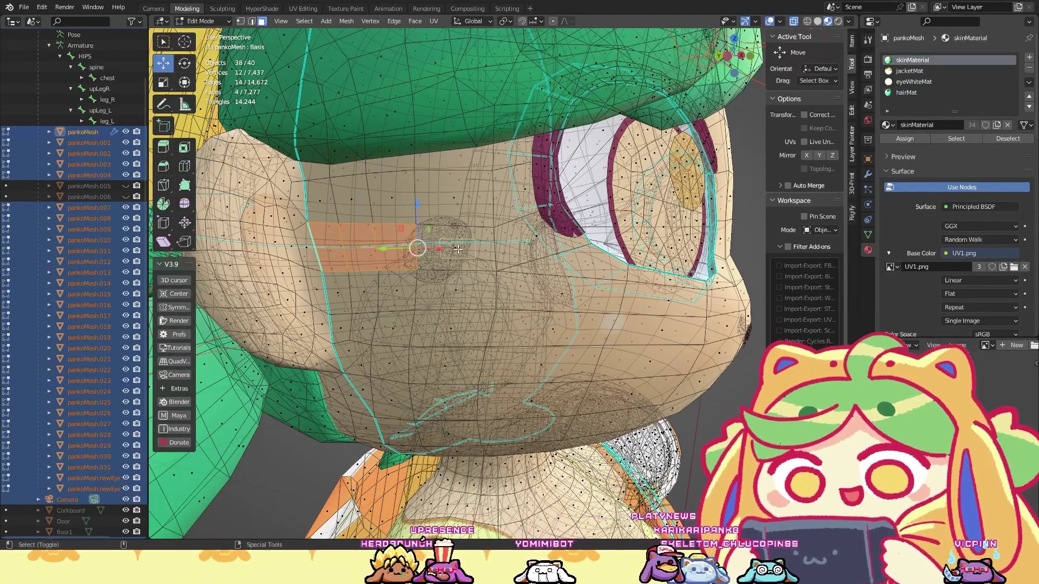
{"action": "middle_click_drag", "start_coordinate": [514, 246], "coordinate": [497, 199]}
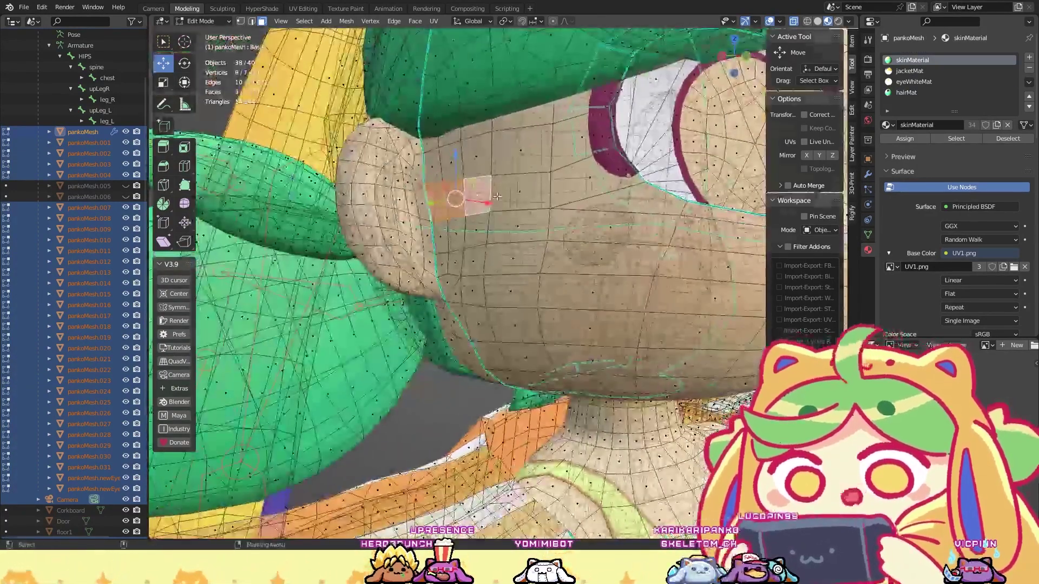
{"action": "left_click", "coordinate": [535, 186], "text": "shift"}
{"action": "left_click", "coordinate": [600, 170], "text": "shift"}
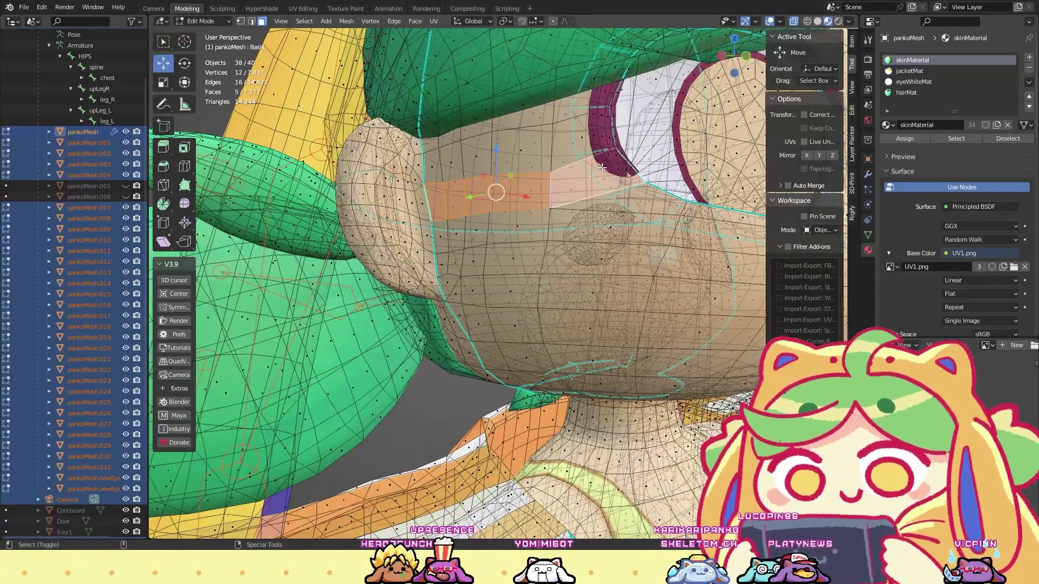
Step: Add the temple faces above that row, up to the hairline, to the selection
{"action": "left_click", "coordinate": [521, 150], "text": "shift"}
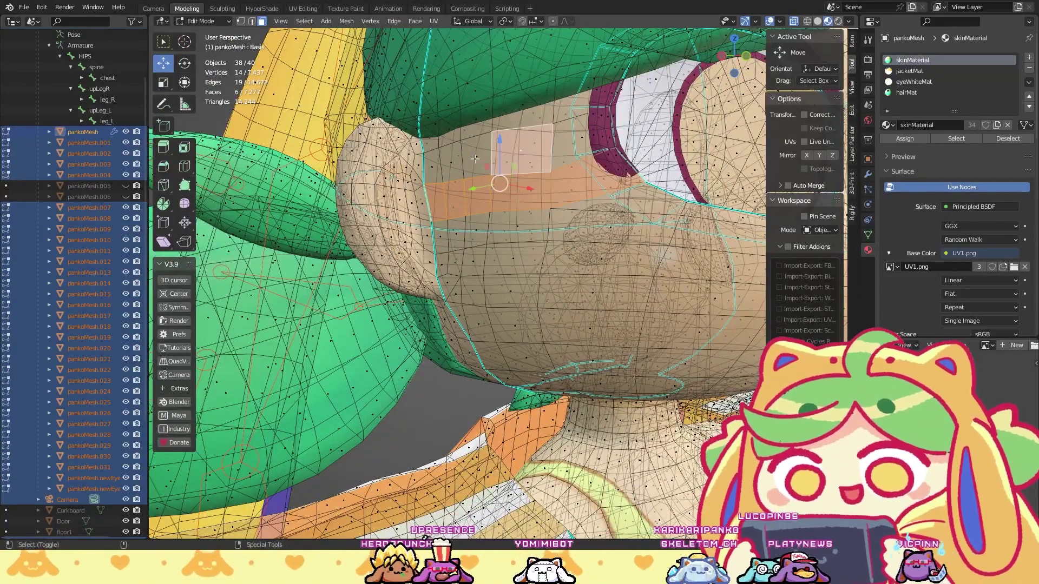
{"action": "left_click", "coordinate": [474, 159], "text": "shift"}
{"action": "left_click", "coordinate": [443, 161], "text": "shift"}
{"action": "left_click", "coordinate": [432, 147], "text": "shift"}
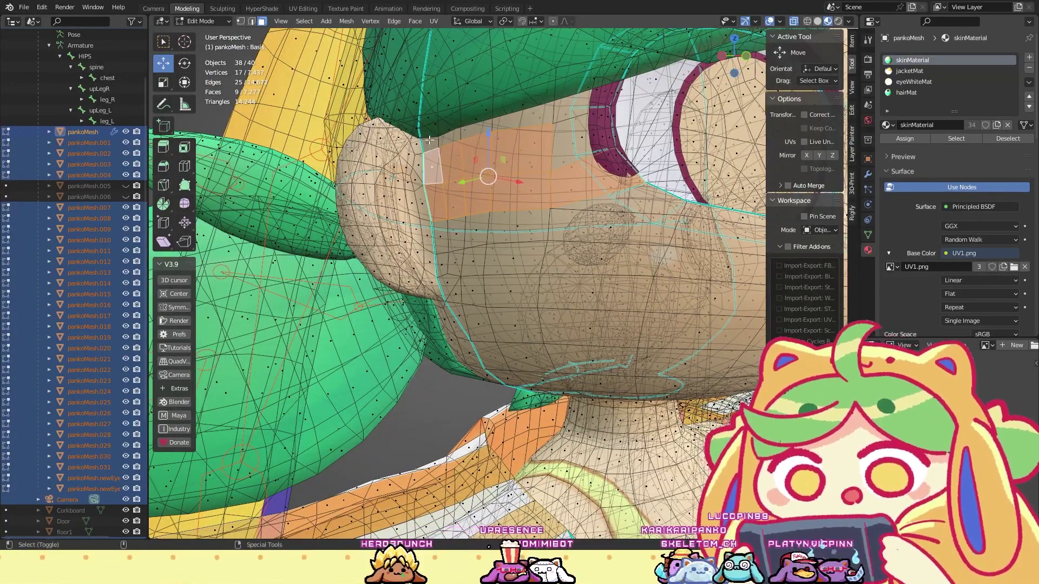
{"action": "left_click", "coordinate": [431, 136], "text": "shift"}
{"action": "left_click", "coordinate": [452, 130], "text": "shift"}
{"action": "left_click", "coordinate": [482, 115]}
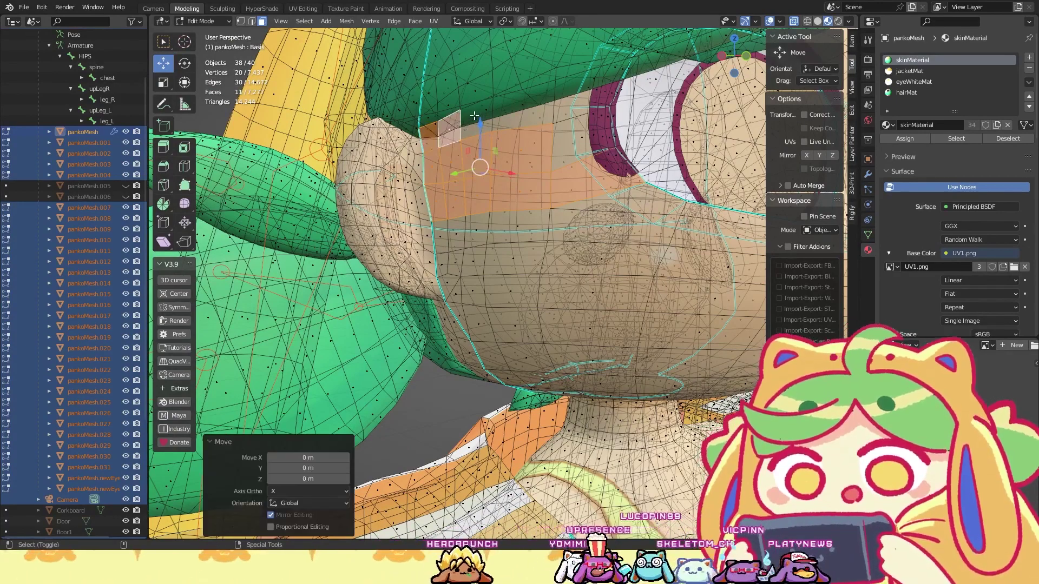
{"action": "left_click", "coordinate": [475, 116], "text": "shift"}
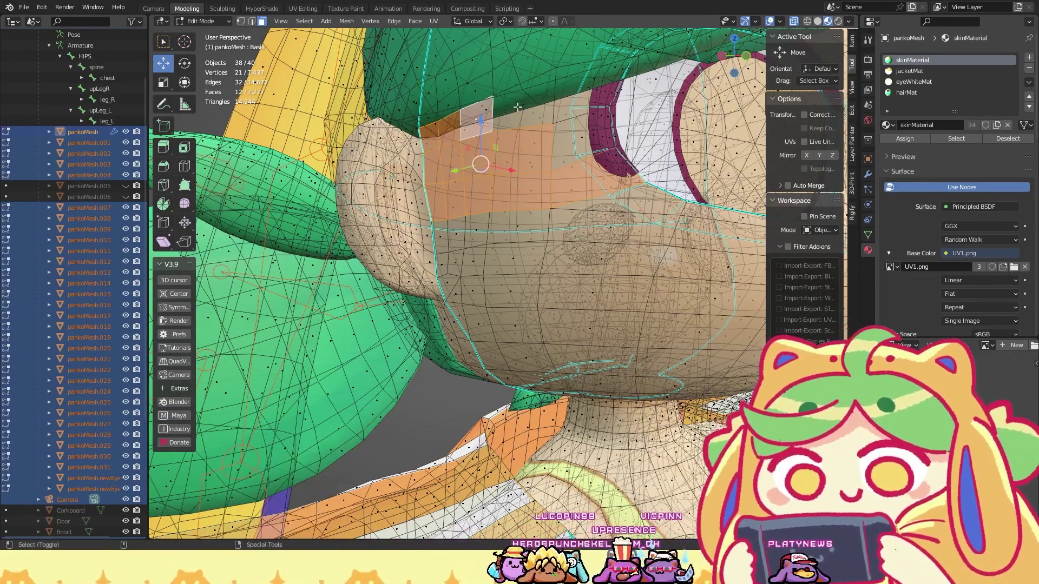
{"action": "left_click", "coordinate": [518, 106], "text": "shift"}
{"action": "left_click", "coordinate": [578, 136], "text": "shift"}
Step: Add the forehead faces hidden under the fringe above the temple to the selection
{"action": "middle_click_drag", "start_coordinate": [578, 136], "coordinate": [438, 207]}
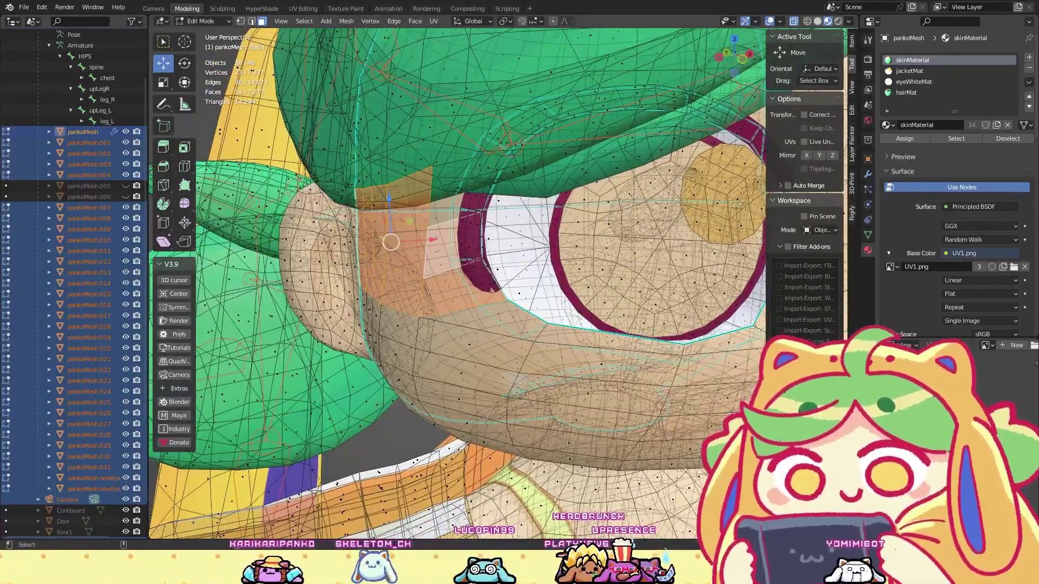
{"action": "middle_click_drag", "start_coordinate": [459, 207], "coordinate": [487, 287]}
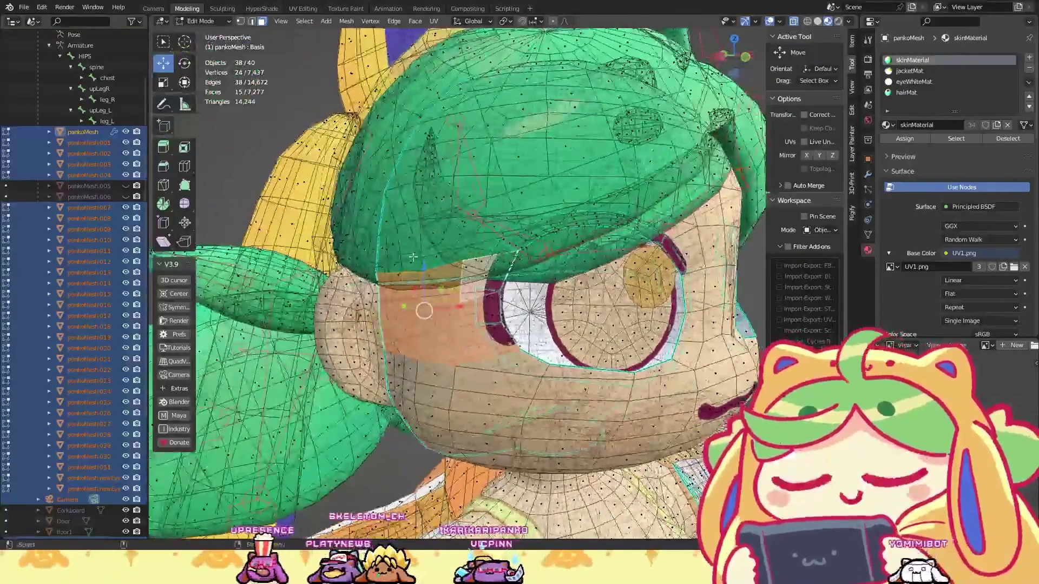
{"action": "middle_click_drag", "start_coordinate": [413, 257], "coordinate": [391, 266]}
{"action": "scroll", "coordinate": [393, 256], "scroll_direction": "up", "scroll_amount": 4}
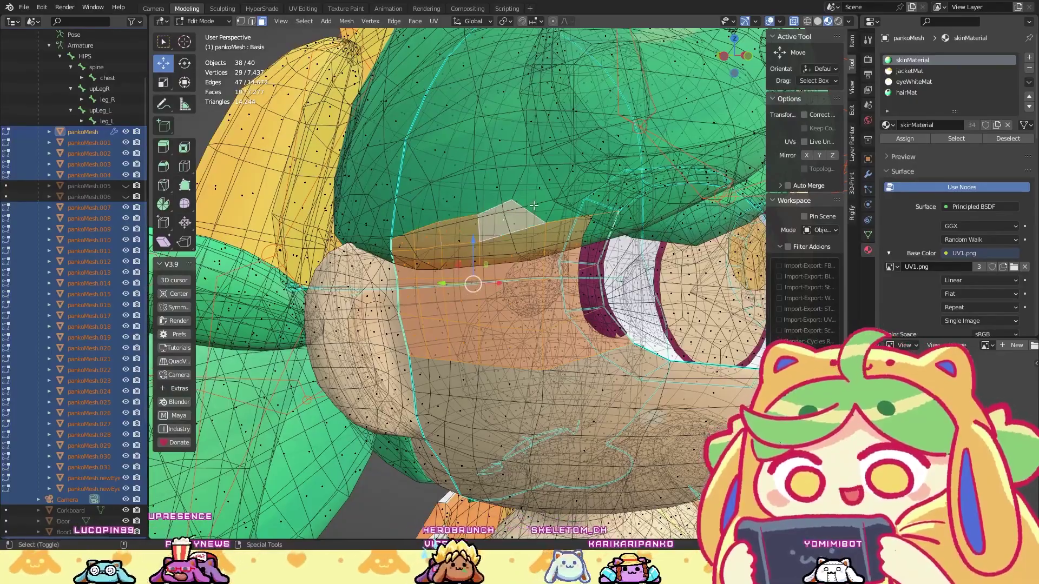
{"action": "middle_click_drag", "start_coordinate": [543, 192], "coordinate": [446, 280]}
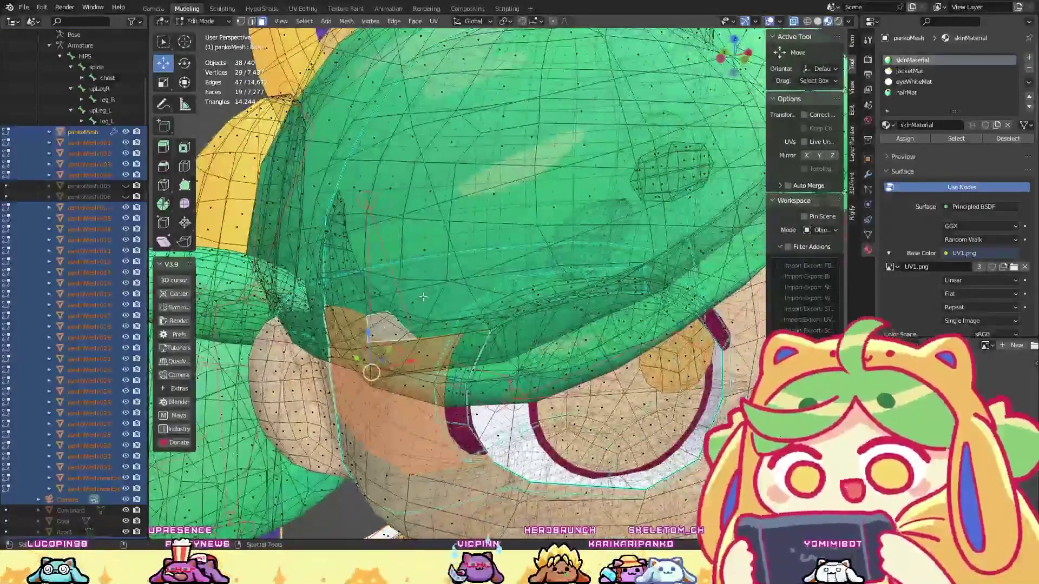
{"action": "middle_click_drag", "start_coordinate": [446, 316], "coordinate": [477, 206]}
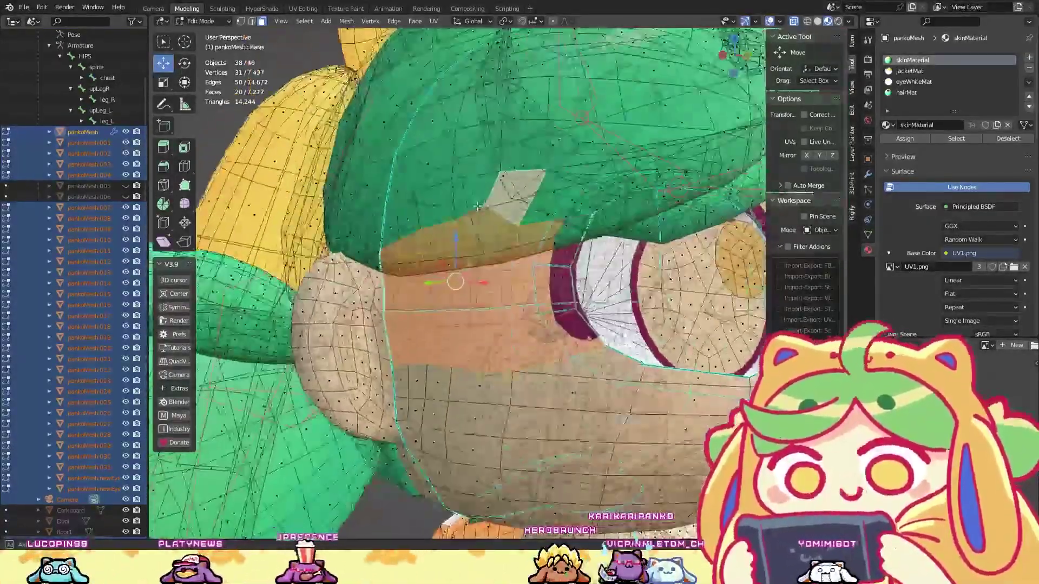
{"action": "left_click", "coordinate": [547, 195], "text": "shift"}
{"action": "mouse_move", "coordinate": [568, 185]}
{"action": "middle_mouse_down"}
{"action": "mouse_move", "coordinate": [502, 179]}
{"action": "mouse_move", "coordinate": [500, 168]}
{"action": "mouse_move", "coordinate": [470, 182]}
{"action": "mouse_move", "coordinate": [523, 168]}
{"action": "mouse_move", "coordinate": [563, 184]}
{"action": "middle_mouse_up"}
{"action": "left_click", "coordinate": [528, 152], "text": "shift"}
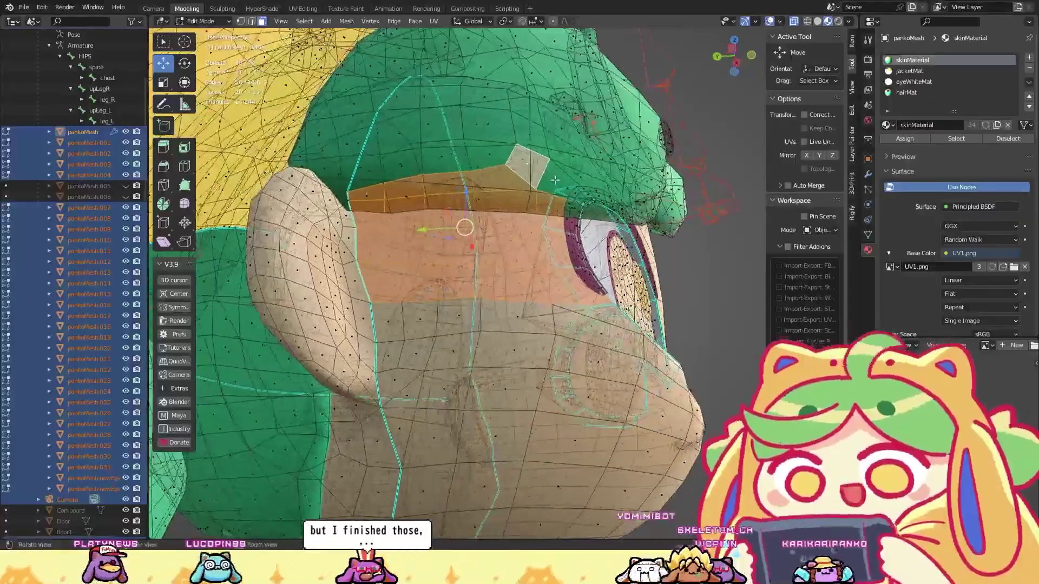
Step: Return to Object Mode and hide the main front hair mesh and the fringe strand that cover the forehead
{"action": "scroll", "coordinate": [547, 155], "scroll_direction": "up", "scroll_amount": 2}
{"action": "scroll", "coordinate": [548, 155], "scroll_direction": "down", "scroll_amount": 3}
{"action": "middle_click_drag", "start_coordinate": [548, 155], "coordinate": [487, 227]}
{"action": "scroll", "coordinate": [597, 197], "scroll_direction": "up", "scroll_amount": 2}
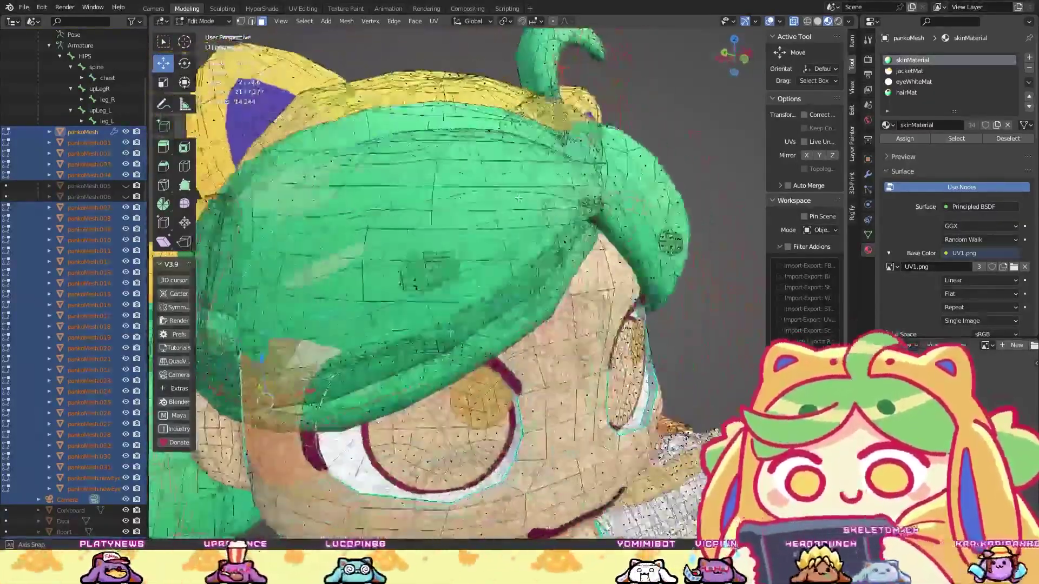
{"action": "scroll", "coordinate": [487, 228], "scroll_direction": "down", "scroll_amount": 4}
{"action": "key", "text": "Tab"}
{"action": "left_click", "coordinate": [481, 224]}
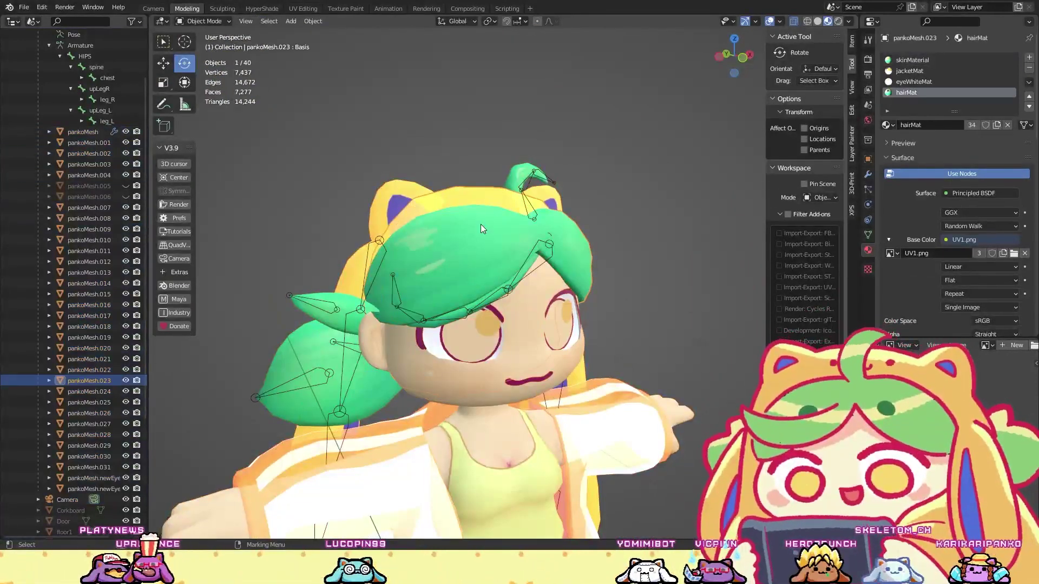
{"action": "key", "text": "h"}
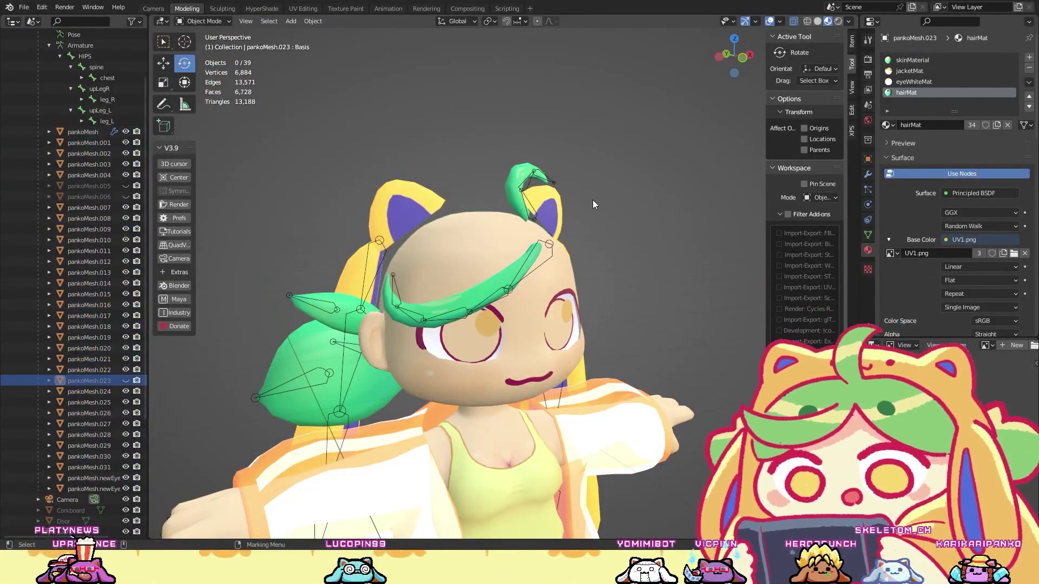
{"action": "left_click", "coordinate": [476, 294]}
{"action": "key", "text": "h"}
Step: Enter Edit Mode on pankoMesh and, in front view with face selection, box-select the faces of the upper head
{"action": "left_click", "coordinate": [465, 271]}
{"action": "right_click", "coordinate": [464, 277]}
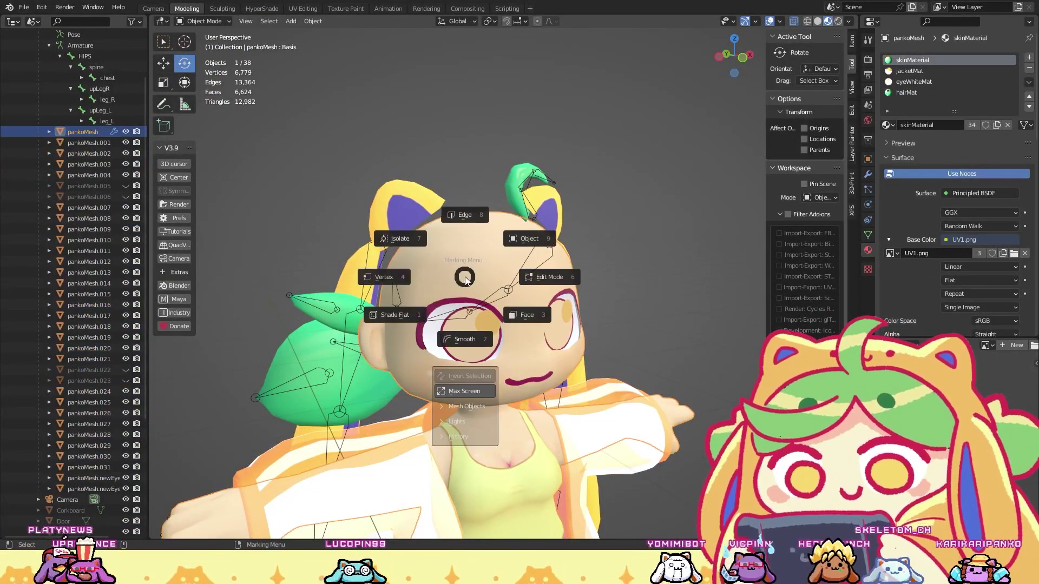
{"action": "left_click", "coordinate": [398, 264]}
{"action": "left_click", "coordinate": [738, 62]}
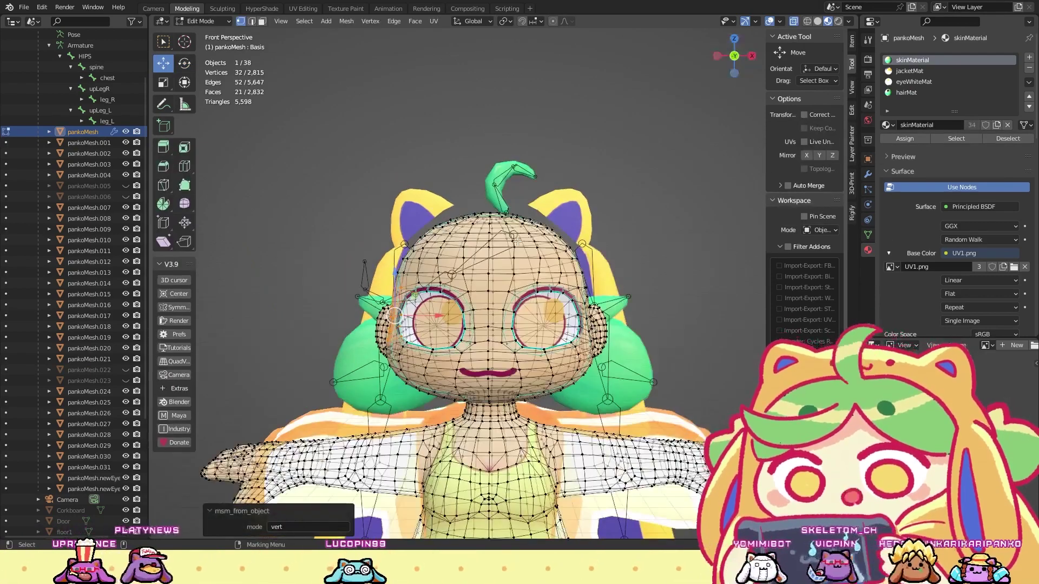
{"action": "left_click_drag", "start_coordinate": [326, 170], "coordinate": [600, 164]}
{"action": "right_click", "coordinate": [373, 227]}
{"action": "left_click", "coordinate": [448, 215]}
{"action": "left_click_drag", "start_coordinate": [287, 172], "coordinate": [666, 306]}
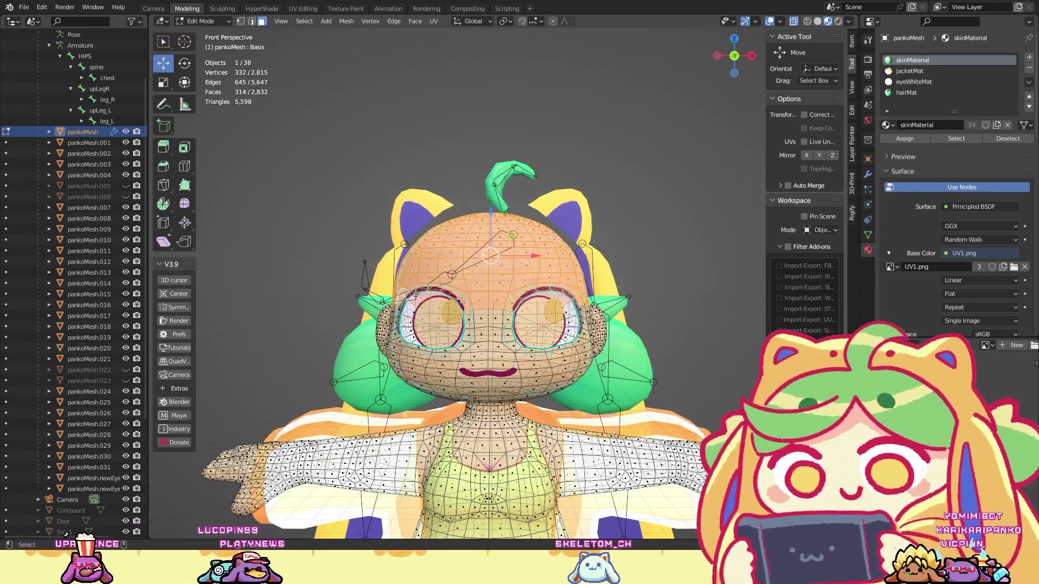
Step: Add the upper row of temple faces between the character's right eye and ear to the face selection
{"action": "scroll", "coordinate": [460, 299], "scroll_direction": "up", "scroll_amount": 2}
{"action": "middle_click_drag", "start_coordinate": [343, 313], "coordinate": [391, 319]}
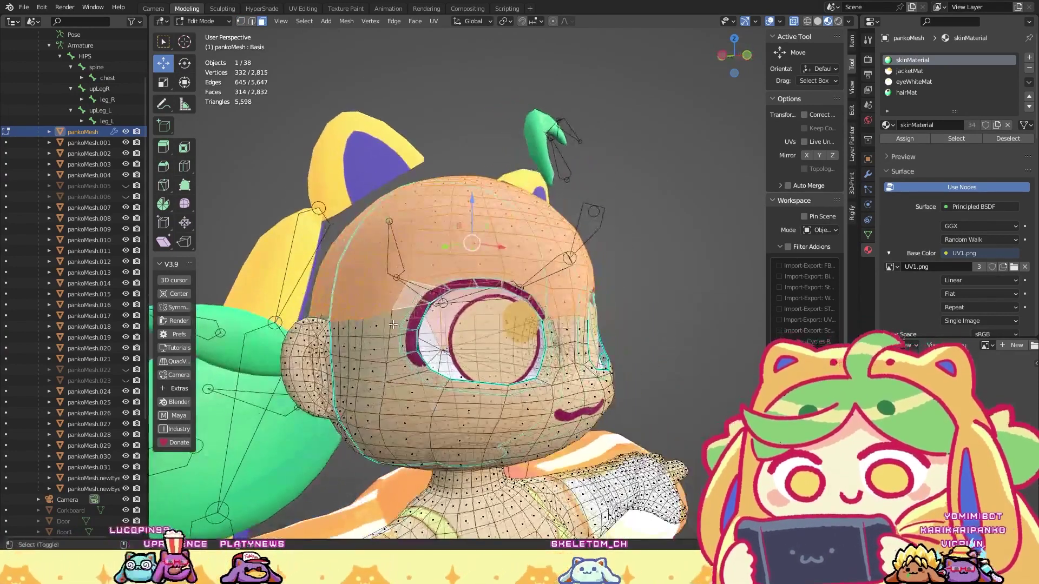
{"action": "left_click", "coordinate": [394, 320], "text": "shift"}
{"action": "left_click", "coordinate": [375, 325], "text": "shift"}
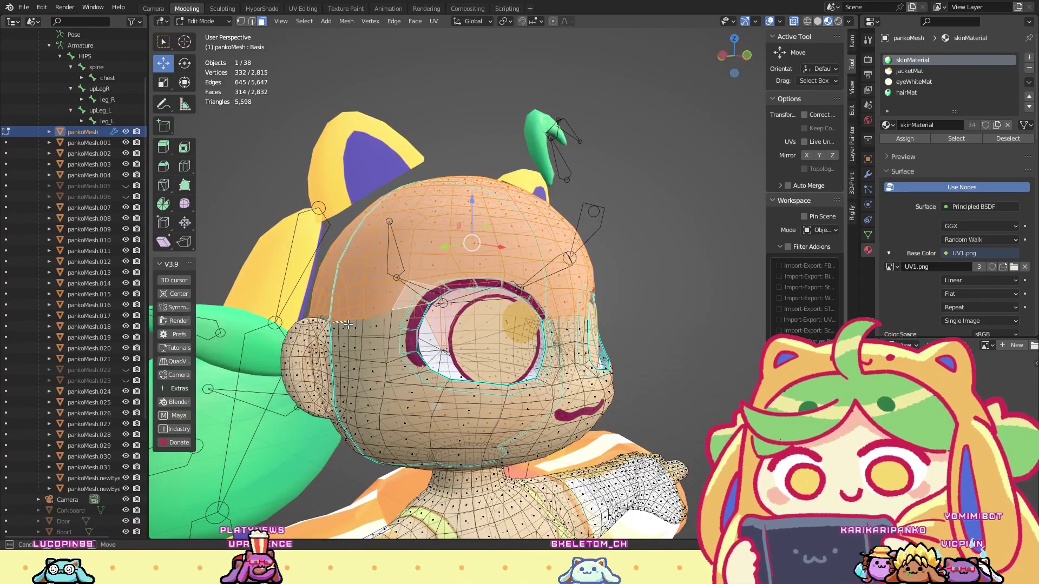
{"action": "left_click_drag", "start_coordinate": [370, 307], "coordinate": [344, 317]}
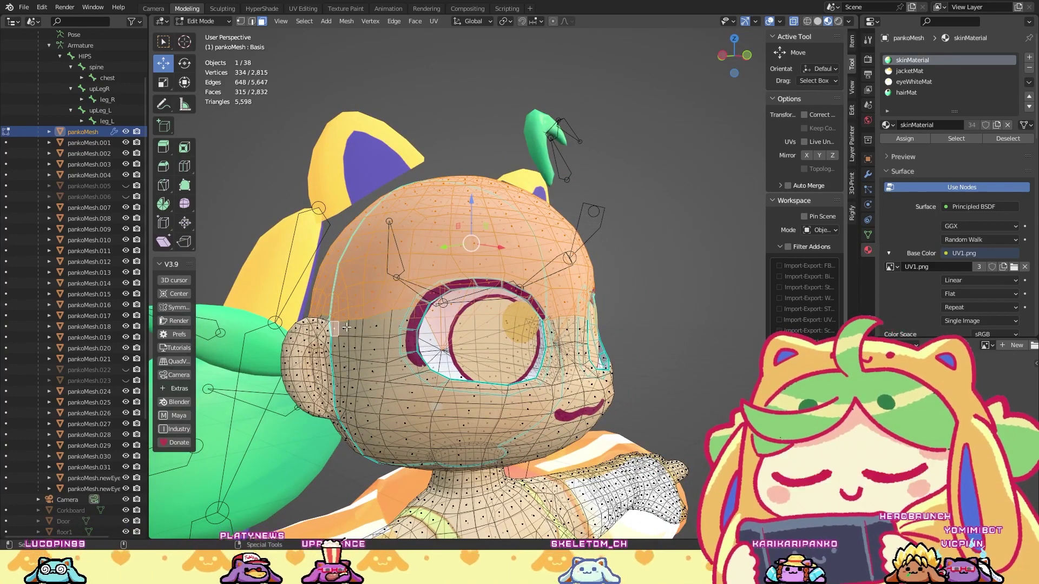
{"action": "left_click", "coordinate": [334, 328], "text": "shift"}
{"action": "left_click", "coordinate": [355, 328], "text": "shift"}
{"action": "left_click", "coordinate": [372, 324], "text": "shift"}
{"action": "left_click", "coordinate": [384, 322], "text": "shift"}
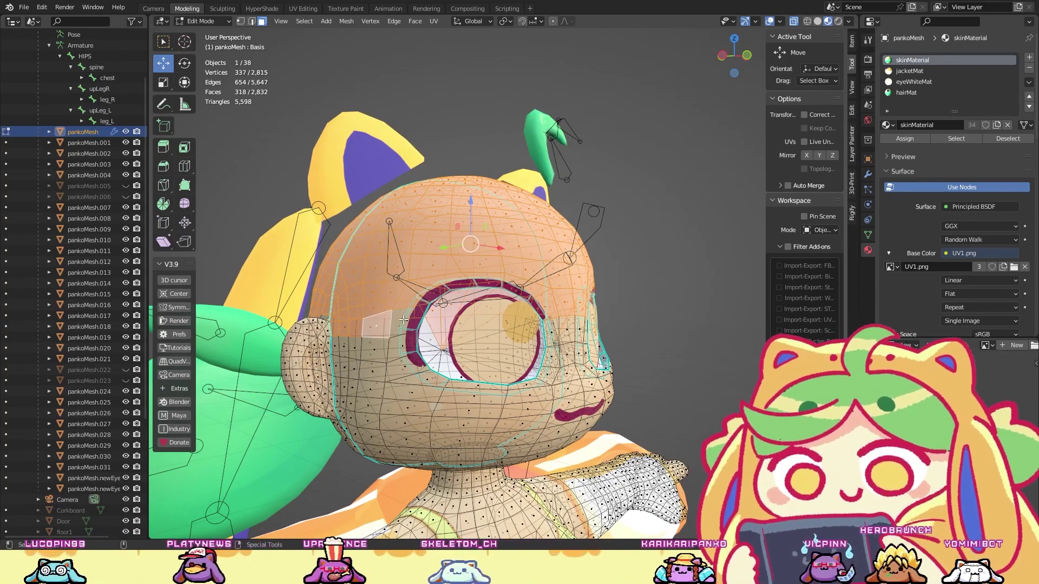
{"action": "left_click", "coordinate": [404, 320], "text": "shift"}
Step: Add the next lower row of temple faces in front of the character's right ear to the selection
{"action": "left_click", "coordinate": [392, 350], "text": "shift"}
{"action": "left_click", "coordinate": [374, 349], "text": "shift"}
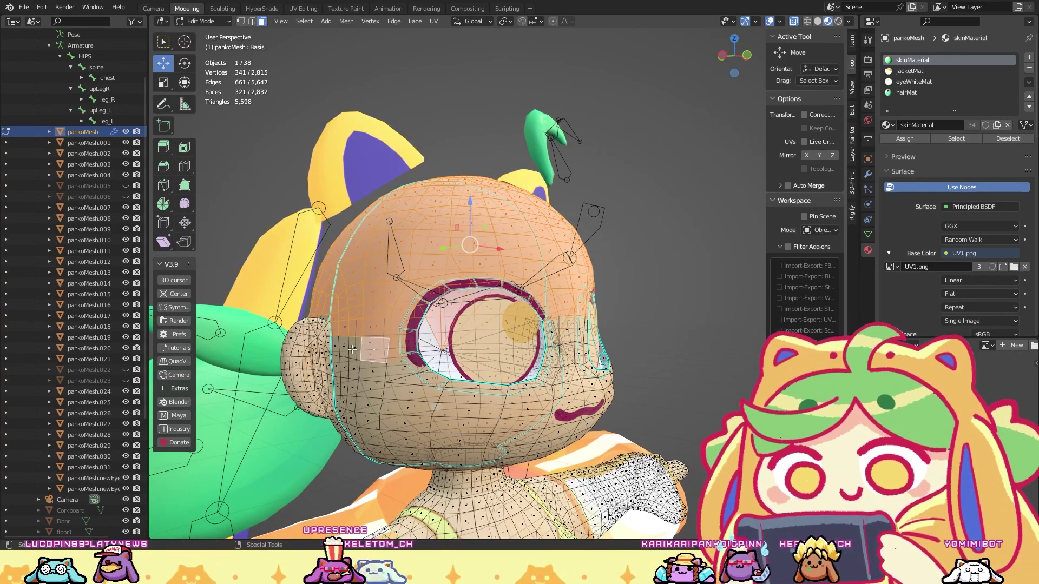
{"action": "left_click", "coordinate": [354, 349], "text": "shift"}
{"action": "left_click", "coordinate": [344, 347], "text": "shift"}
{"action": "left_click", "coordinate": [363, 325], "text": "shift"}
Step: Add the matching row of temple faces between the character's left eye and ear to the selection
{"action": "middle_click_drag", "start_coordinate": [363, 325], "coordinate": [440, 295]}
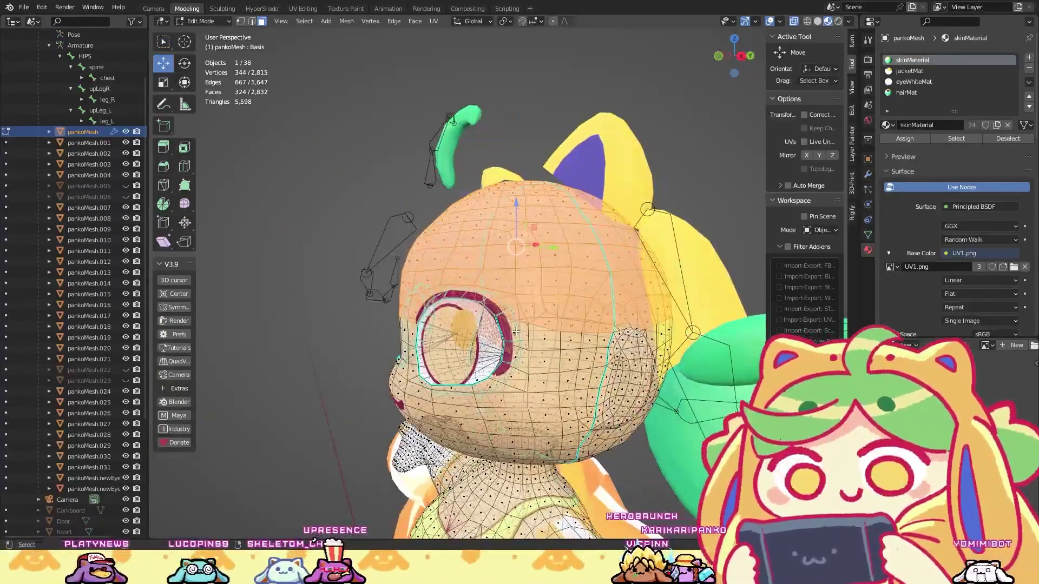
{"action": "left_click", "coordinate": [515, 332], "text": "shift"}
{"action": "left_click", "coordinate": [544, 339], "text": "shift"}
{"action": "left_click", "coordinate": [565, 338], "text": "shift"}
{"action": "left_click", "coordinate": [588, 340], "text": "shift"}
{"action": "left_click", "coordinate": [604, 340], "text": "shift"}
Step: From the right view, box-deselect the faces at the back of the head and on the crown behind the seam
{"action": "middle_click_drag", "start_coordinate": [605, 340], "coordinate": [596, 353]}
{"action": "left_click", "coordinate": [732, 56]}
{"action": "left_click_drag", "start_coordinate": [721, 357], "coordinate": [570, 151]}
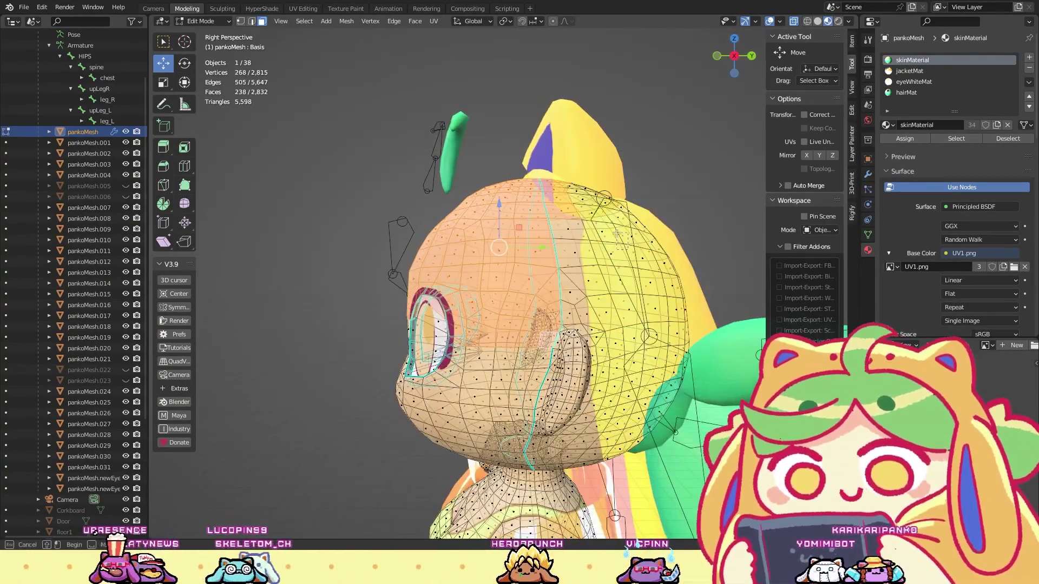
{"action": "left_click_drag", "start_coordinate": [572, 201], "coordinate": [548, 174], "text": "ctrl"}
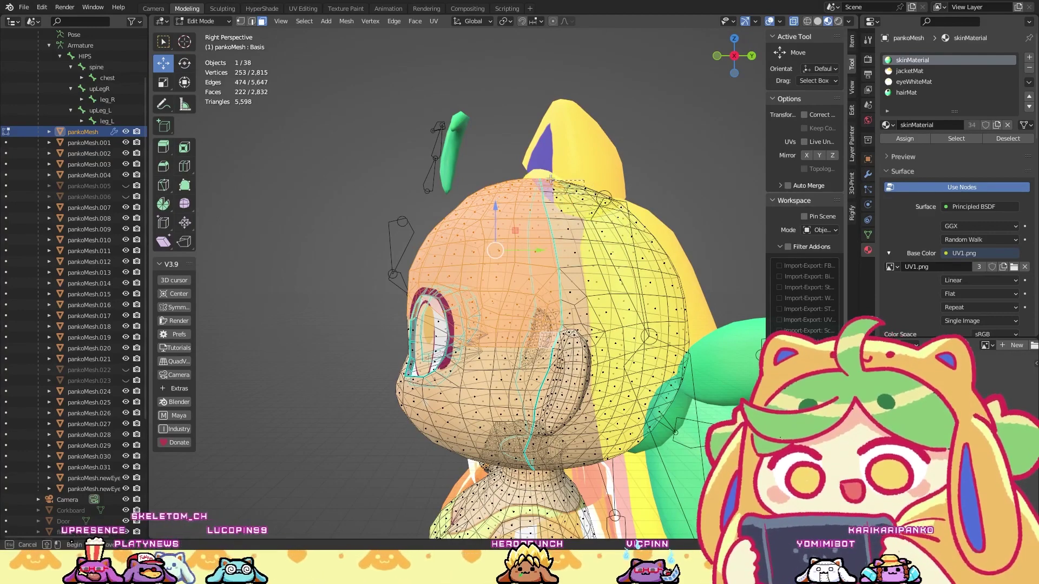
Step: From the top view, box-deselect the remaining crown faces behind the seam that runs across the head
{"action": "middle_click_drag", "start_coordinate": [493, 243], "coordinate": [541, 219]}
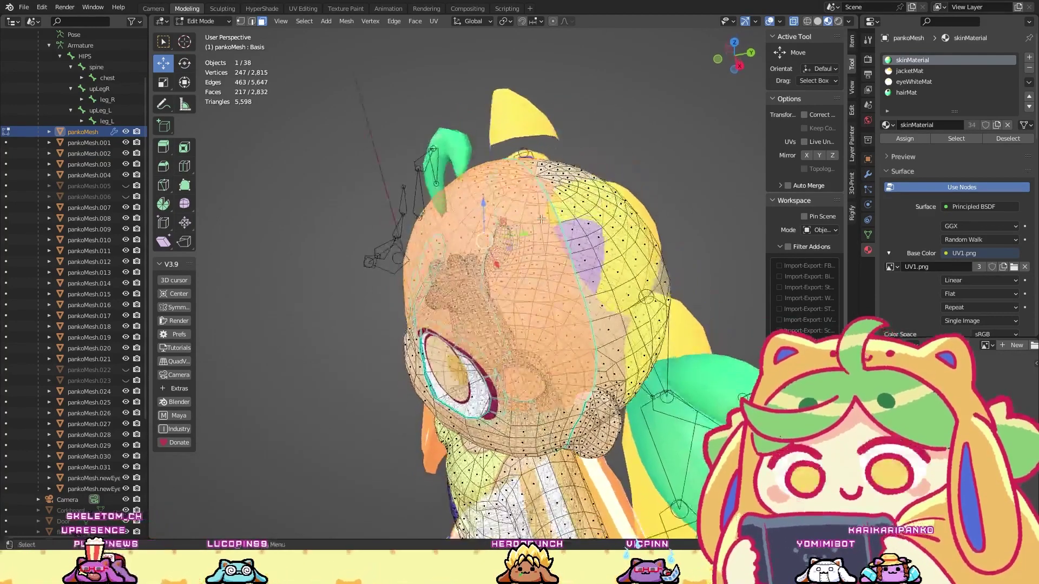
{"action": "left_click", "coordinate": [739, 66]}
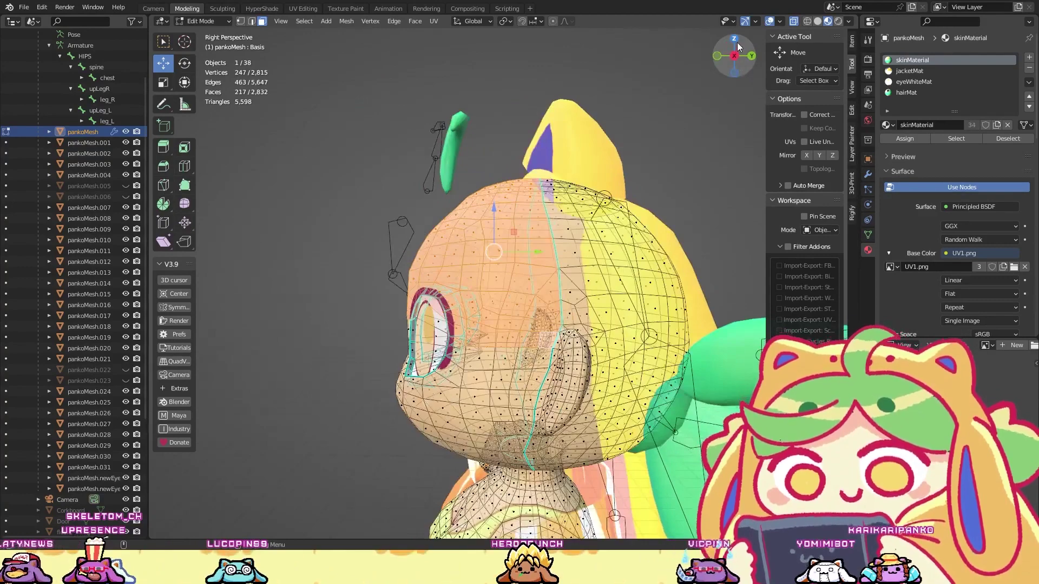
{"action": "left_click", "coordinate": [735, 40]}
{"action": "key", "text": "b"}
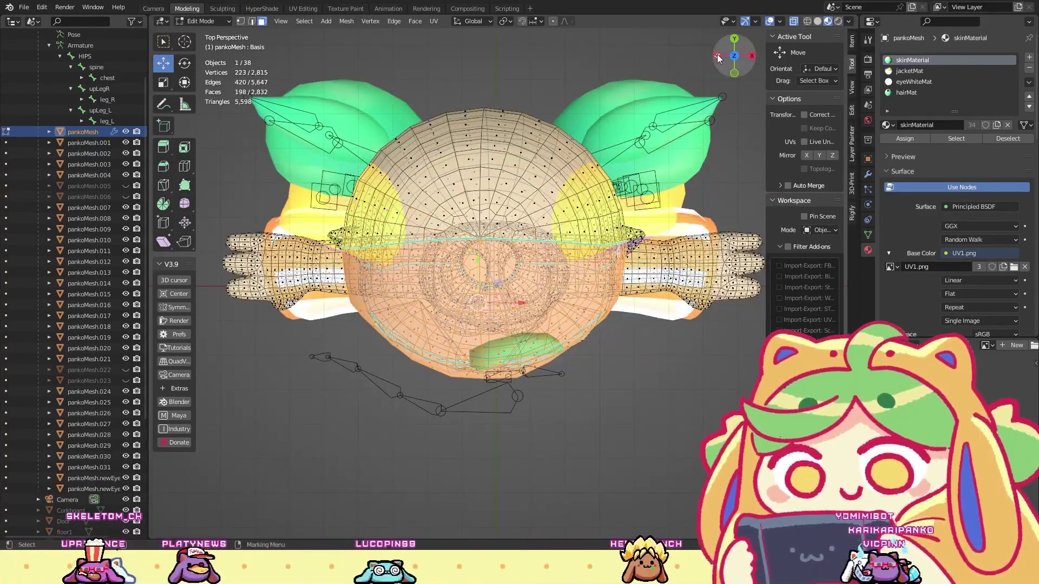
Step: Try to adjust the selected faces around the character's right ear from the left view, undoing the box selection
{"action": "left_click", "coordinate": [718, 55]}
{"action": "left_click_drag", "start_coordinate": [323, 169], "coordinate": [436, 405]}
{"action": "key", "text": "ctrl+z"}
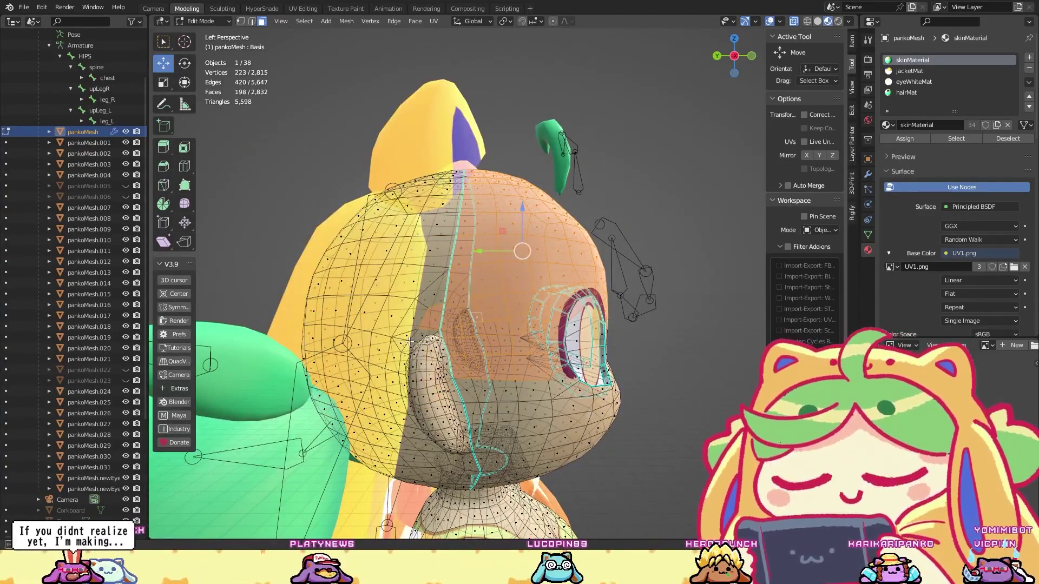
{"action": "left_click_drag", "start_coordinate": [437, 285], "coordinate": [437, 285], "text": "ctrl"}
{"action": "middle_click_drag", "start_coordinate": [438, 285], "coordinate": [465, 266]}
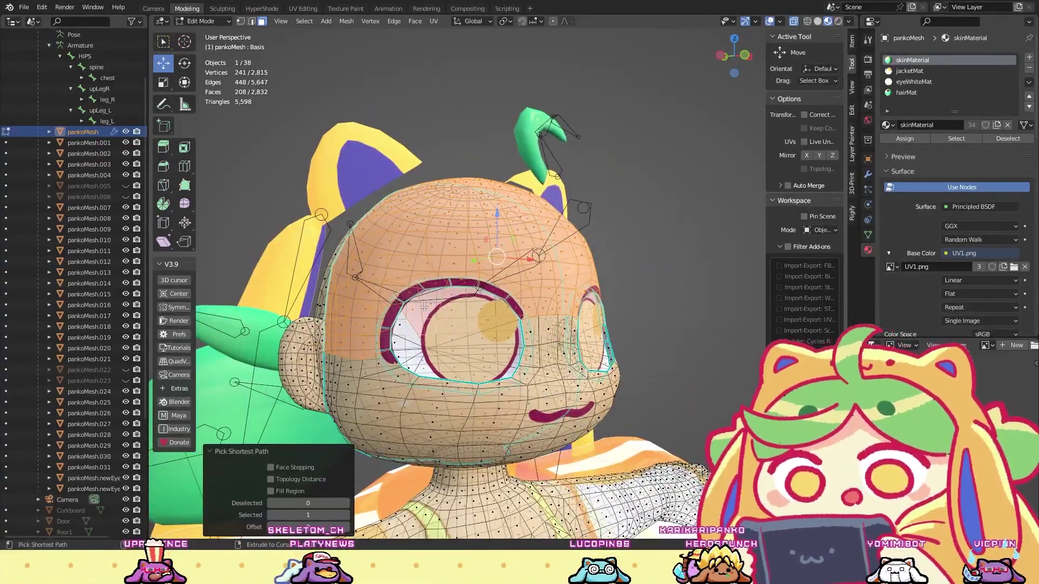
{"action": "scroll", "coordinate": [411, 327], "scroll_direction": "up", "scroll_amount": 2}
{"action": "mouse_move", "coordinate": [371, 296]}
{"action": "middle_mouse_down"}
{"action": "mouse_move", "coordinate": [404, 321]}
{"action": "mouse_move", "coordinate": [330, 304]}
{"action": "mouse_move", "coordinate": [373, 292]}
{"action": "mouse_move", "coordinate": [357, 292]}
{"action": "middle_mouse_up"}
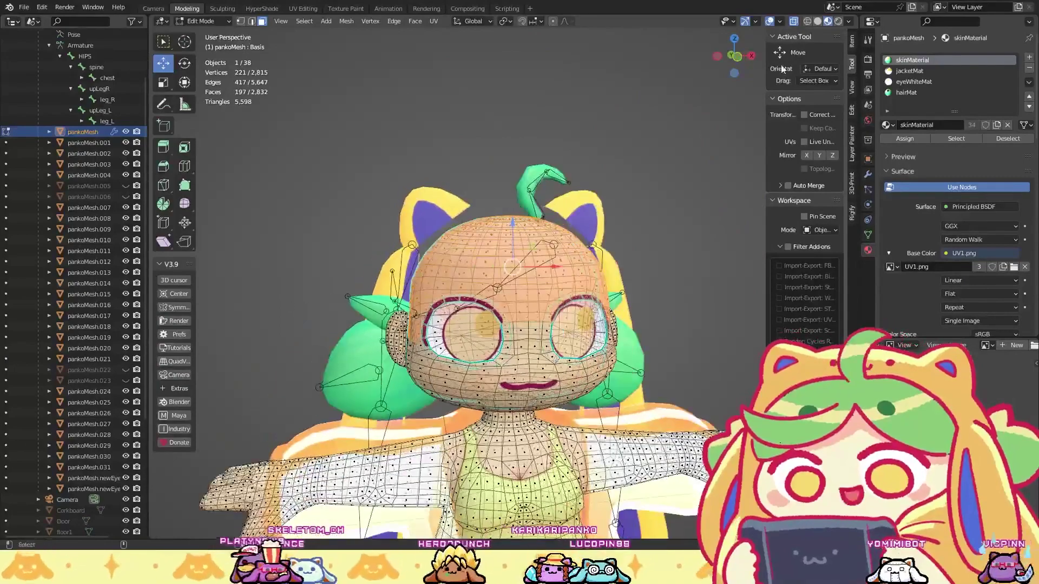
Step: Add the lower temple faces in front of the character's left ear to the selection
{"action": "left_click", "coordinate": [745, 53]}
{"action": "middle_click_drag", "start_coordinate": [622, 312], "coordinate": [555, 343]}
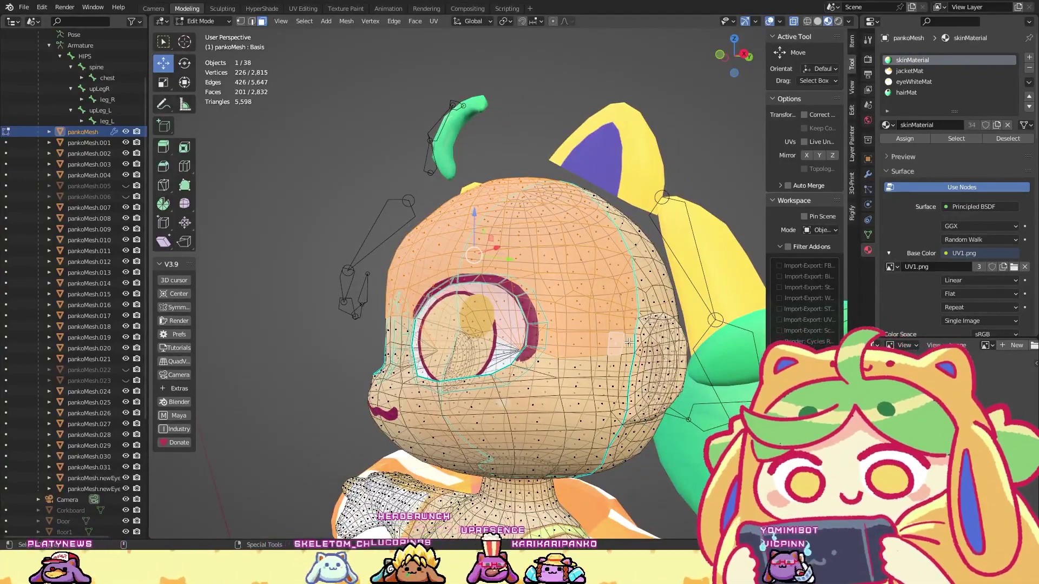
{"action": "middle_click_drag", "start_coordinate": [519, 307], "coordinate": [581, 314]}
Step: In front view, add the nose-bridge faces between the two eyes to the selection
{"action": "left_click", "coordinate": [733, 57]}
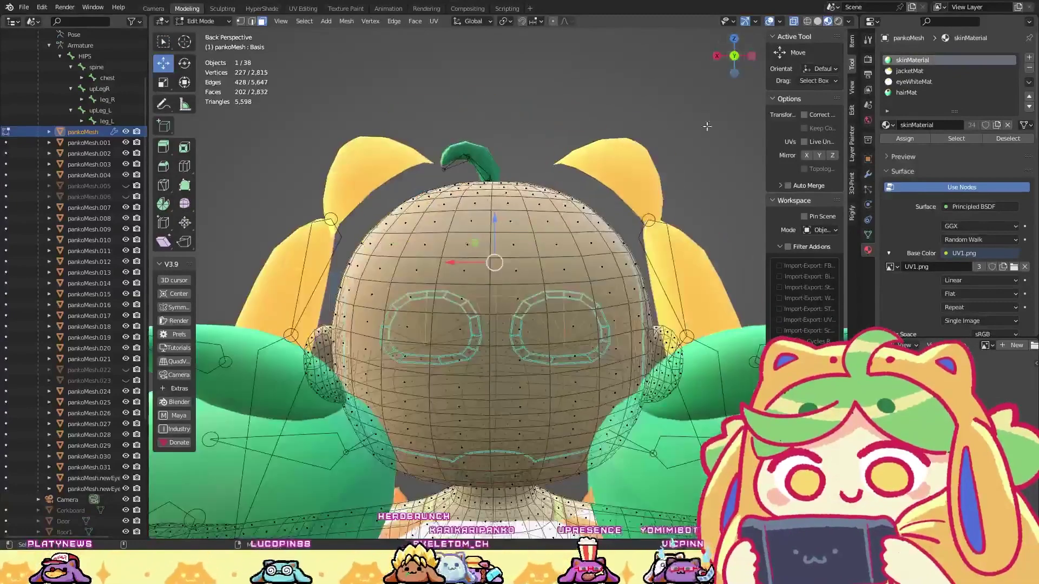
{"action": "left_click", "coordinate": [733, 57]}
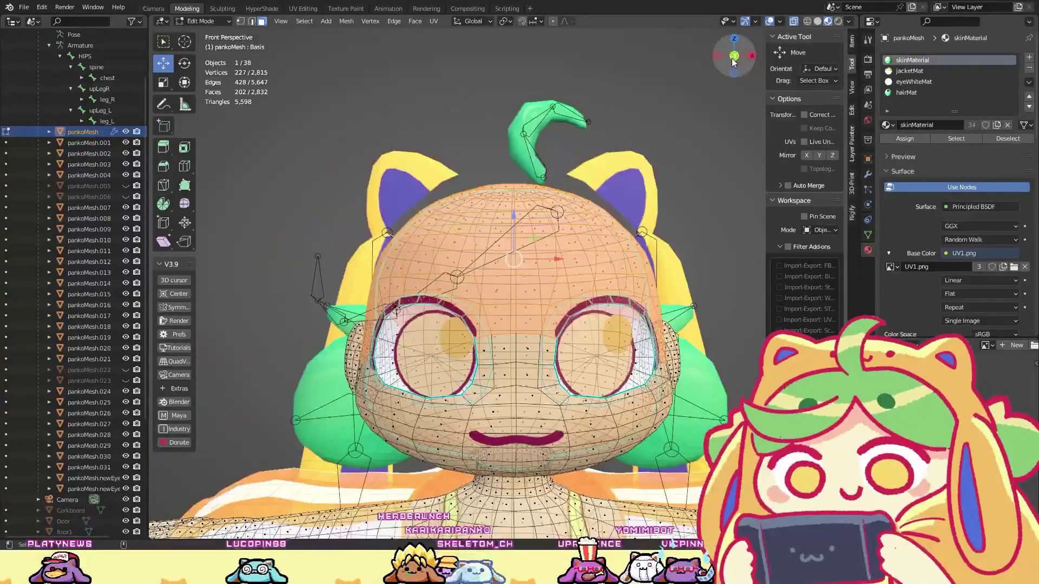
{"action": "left_click", "coordinate": [480, 350]}
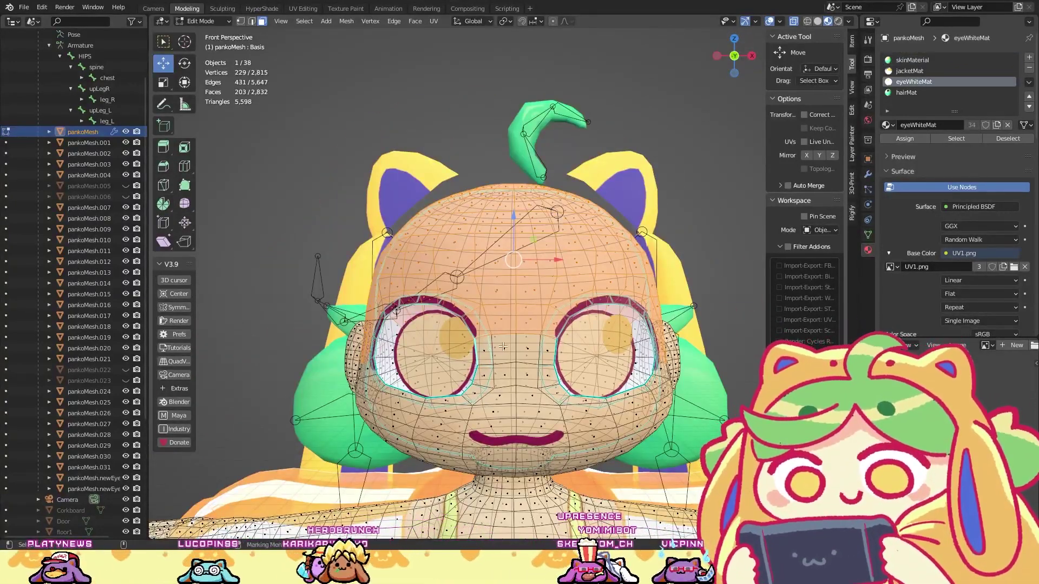
{"action": "left_click", "coordinate": [529, 349], "text": "shift"}
{"action": "left_click", "coordinate": [528, 348], "text": "shift"}
{"action": "middle_click_drag", "start_coordinate": [528, 348], "coordinate": [513, 296]}
{"action": "scroll", "coordinate": [513, 297], "scroll_direction": "up", "scroll_amount": 6}
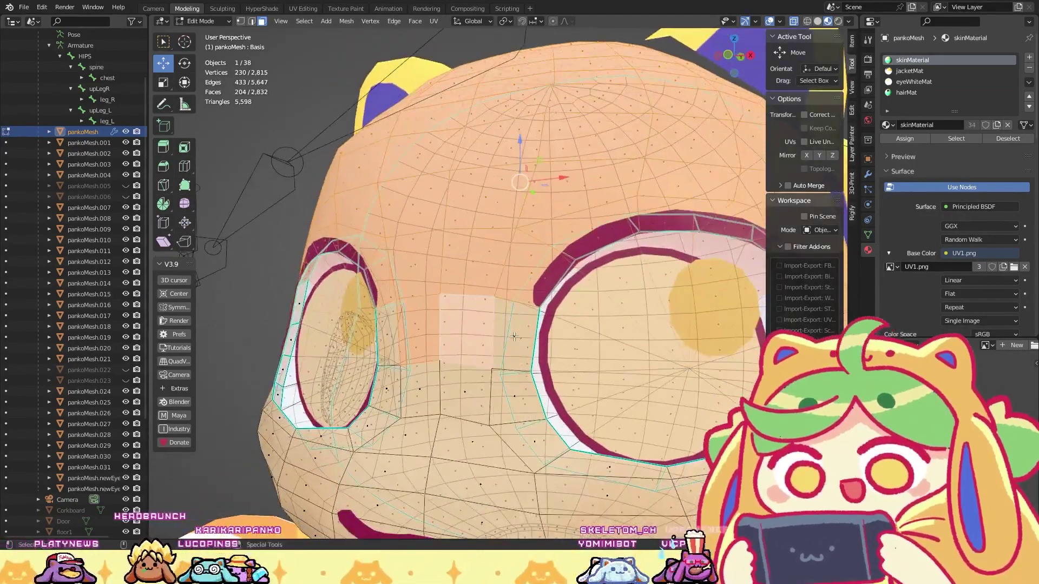
Step: Add the faces bordering the inner corners of both eyes to the selection
{"action": "left_click", "coordinate": [390, 337], "text": "shift"}
{"action": "middle_click_drag", "start_coordinate": [390, 337], "coordinate": [619, 249]}
{"action": "left_click", "coordinate": [619, 249], "text": "shift"}
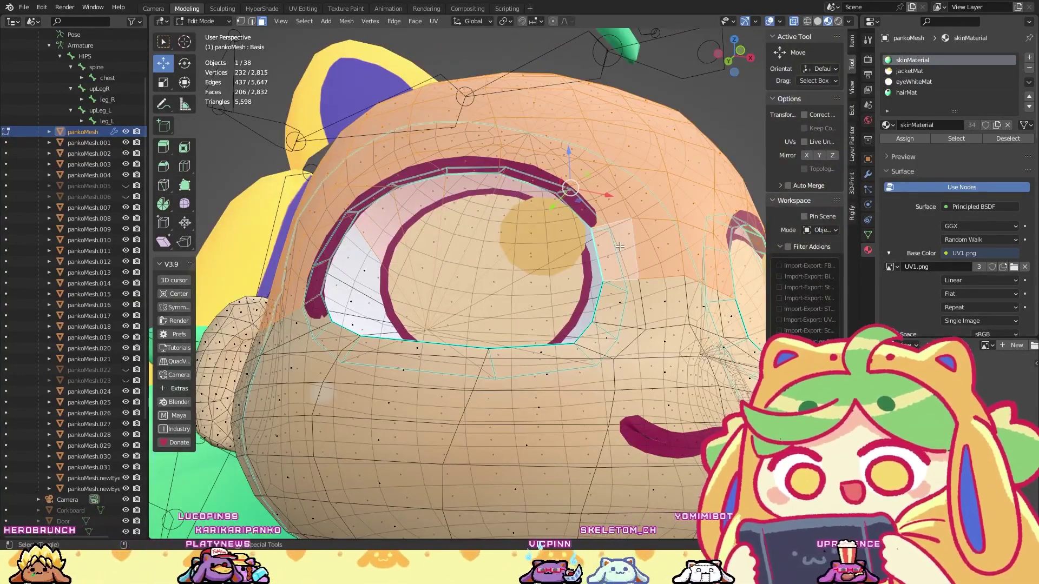
{"action": "middle_click_drag", "start_coordinate": [608, 226], "coordinate": [626, 181]}
{"action": "scroll", "coordinate": [480, 335], "scroll_direction": "down", "scroll_amount": 3}
{"action": "scroll", "coordinate": [512, 321], "scroll_direction": "up", "scroll_amount": 4}
{"action": "scroll", "coordinate": [512, 321], "scroll_direction": "down", "scroll_amount": 5}
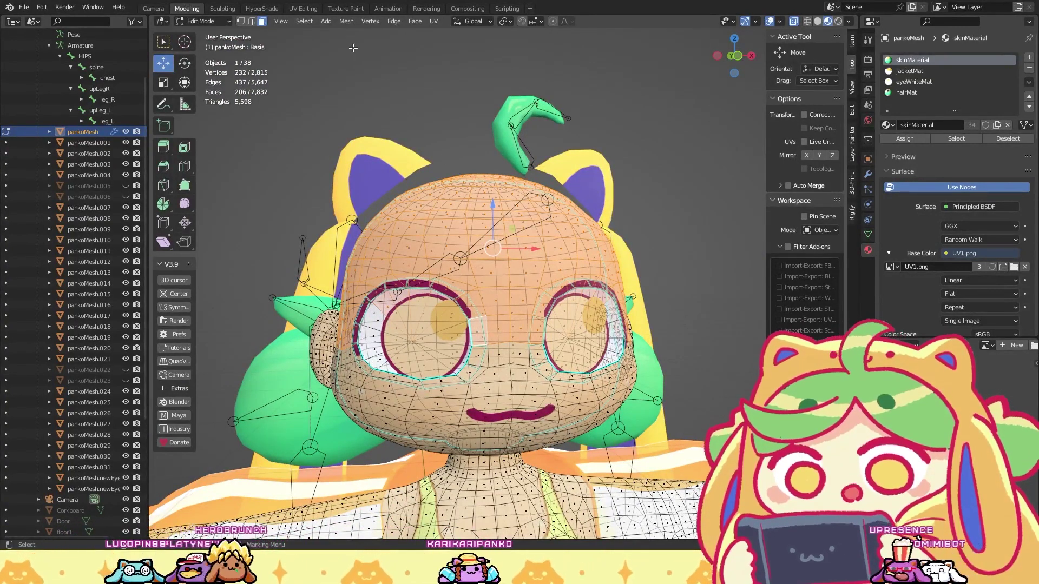
{"action": "left_click", "coordinate": [395, 22]}
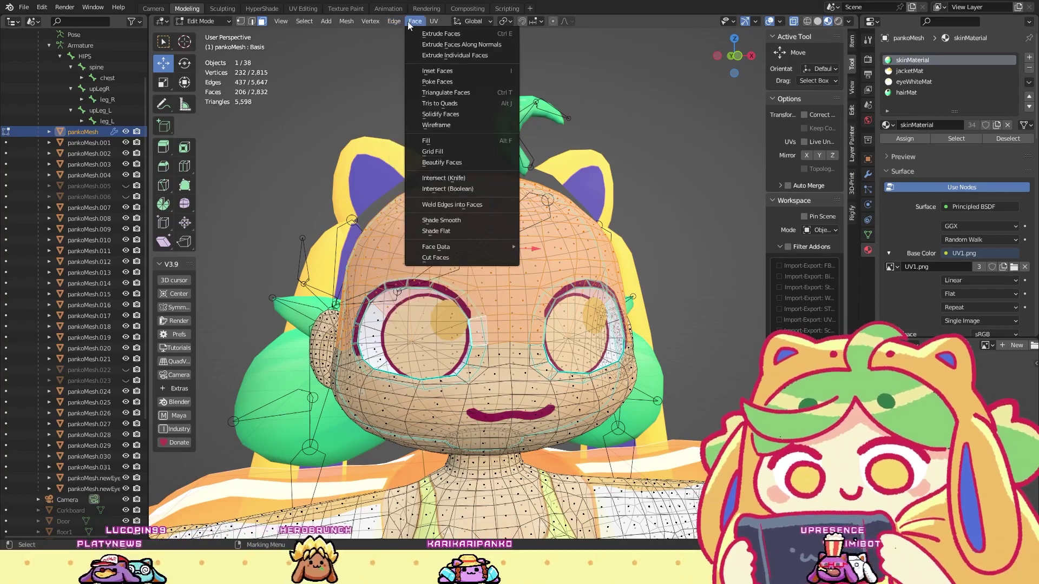
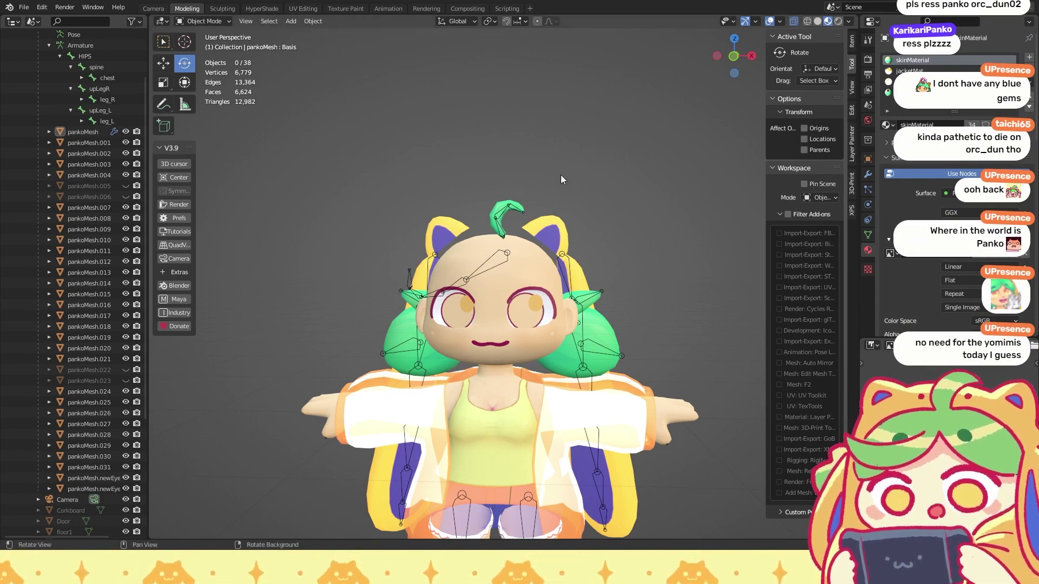
Step: Select pankoMesh, switch to the front view and enter Edit Mode with face selection
{"action": "middle_click_drag", "start_coordinate": [561, 175], "coordinate": [557, 120], "text": "alt"}
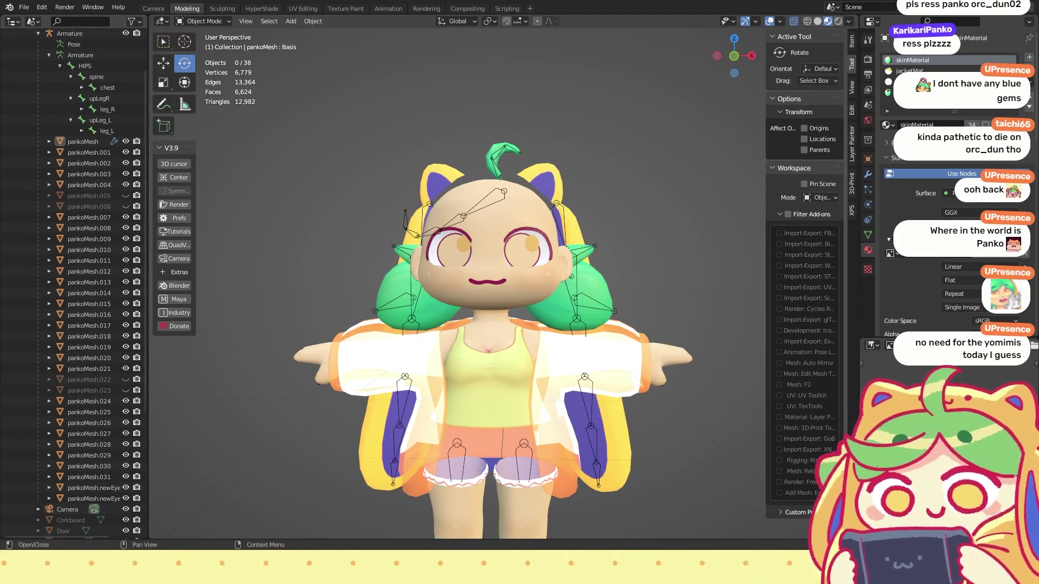
{"action": "left_click", "coordinate": [526, 222]}
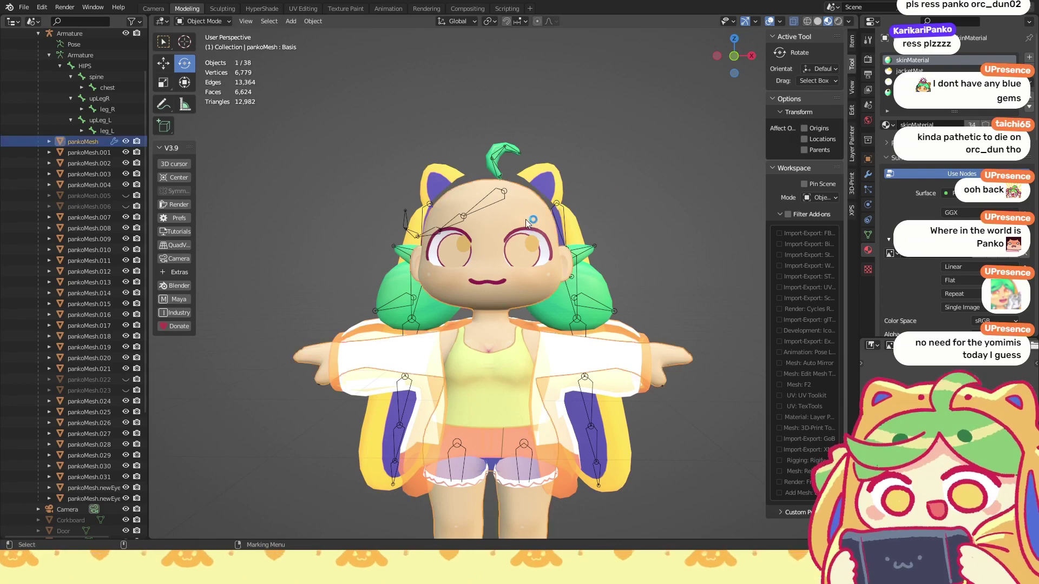
{"action": "left_click", "coordinate": [737, 56]}
{"action": "left_click", "coordinate": [737, 56]}
{"action": "left_click", "coordinate": [736, 56]}
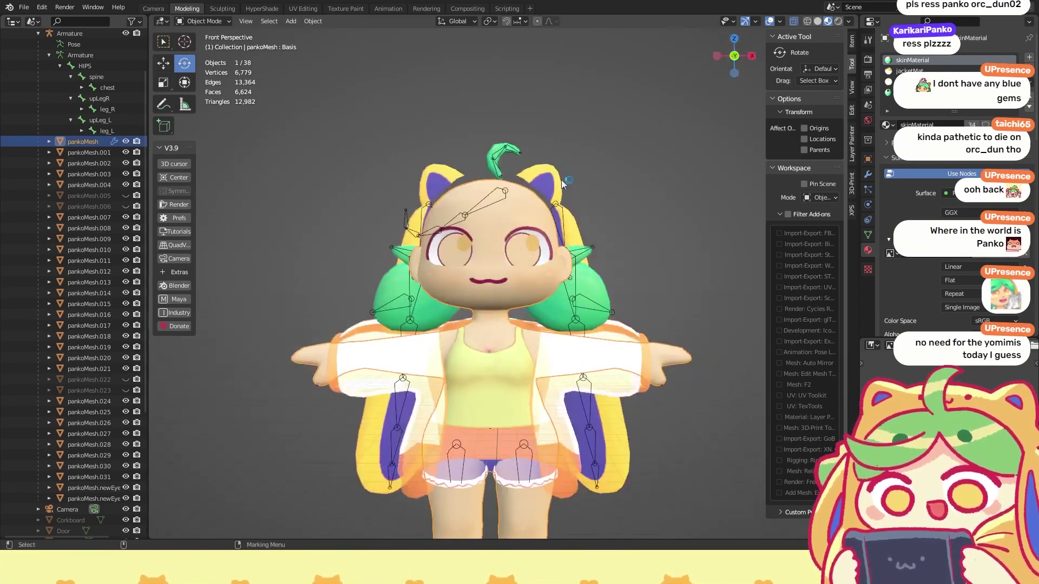
{"action": "scroll", "coordinate": [520, 213], "scroll_direction": "up", "scroll_amount": 2}
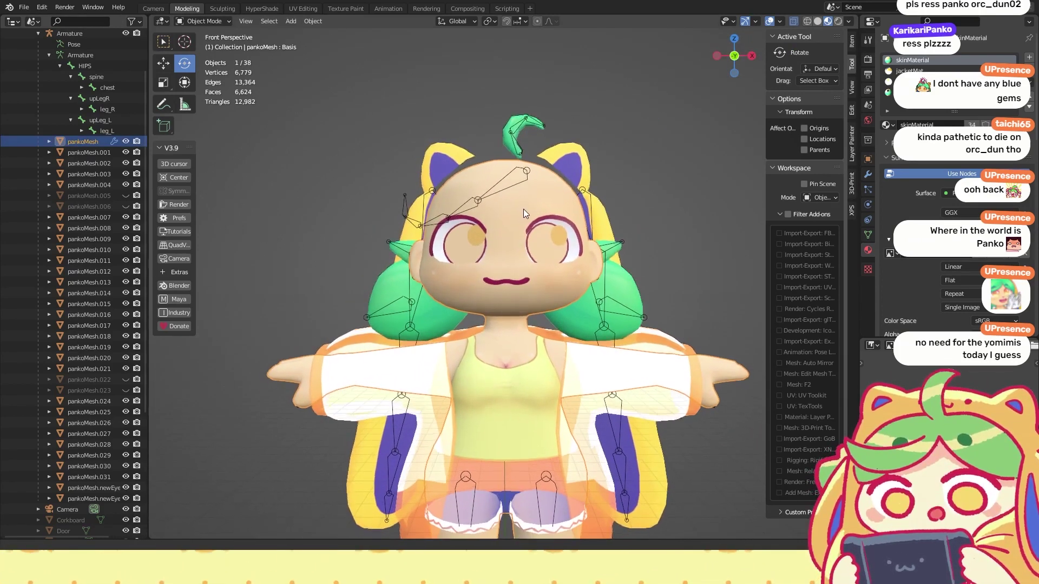
{"action": "right_click", "coordinate": [515, 206]}
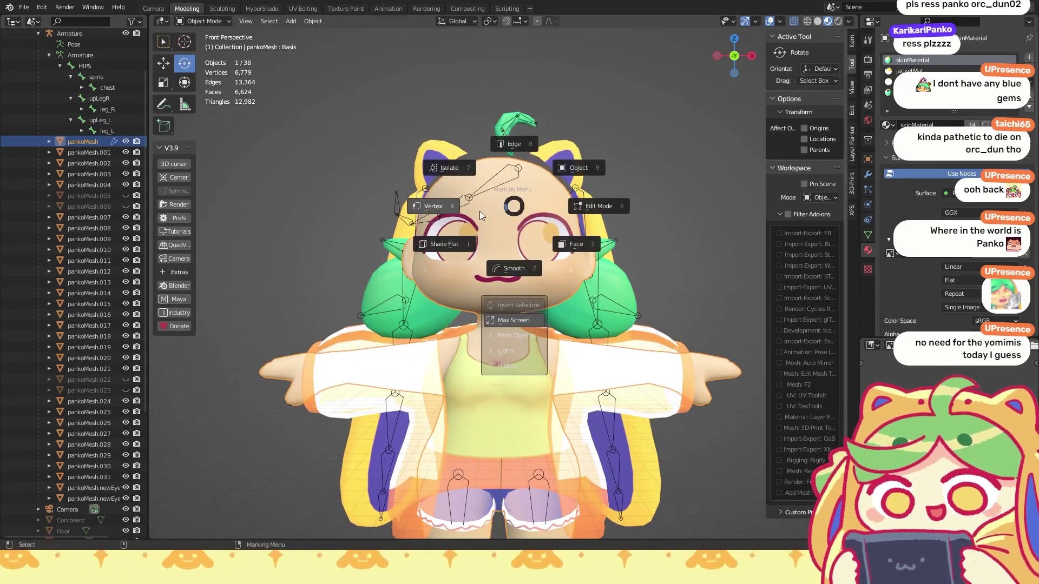
{"action": "left_click", "coordinate": [538, 210]}
{"action": "right_click_drag", "start_coordinate": [582, 187], "coordinate": [586, 182]}
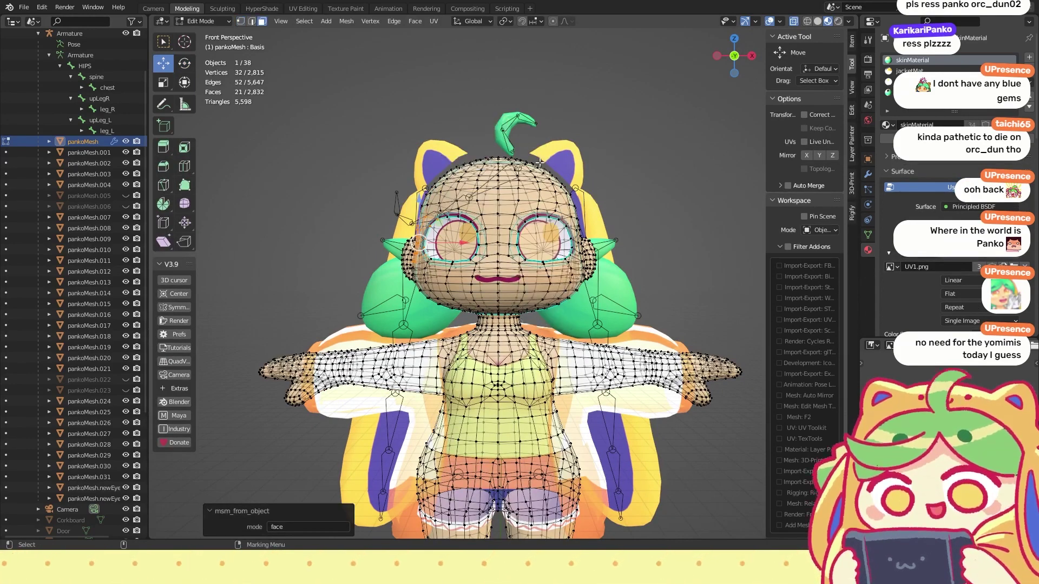
Step: Box-select the upper head faces down past the eyes, and from the right view deselect those on the back and rear crown
{"action": "scroll", "coordinate": [586, 182], "scroll_direction": "up", "scroll_amount": 3}
{"action": "left_click_drag", "start_coordinate": [328, 112], "coordinate": [682, 300]}
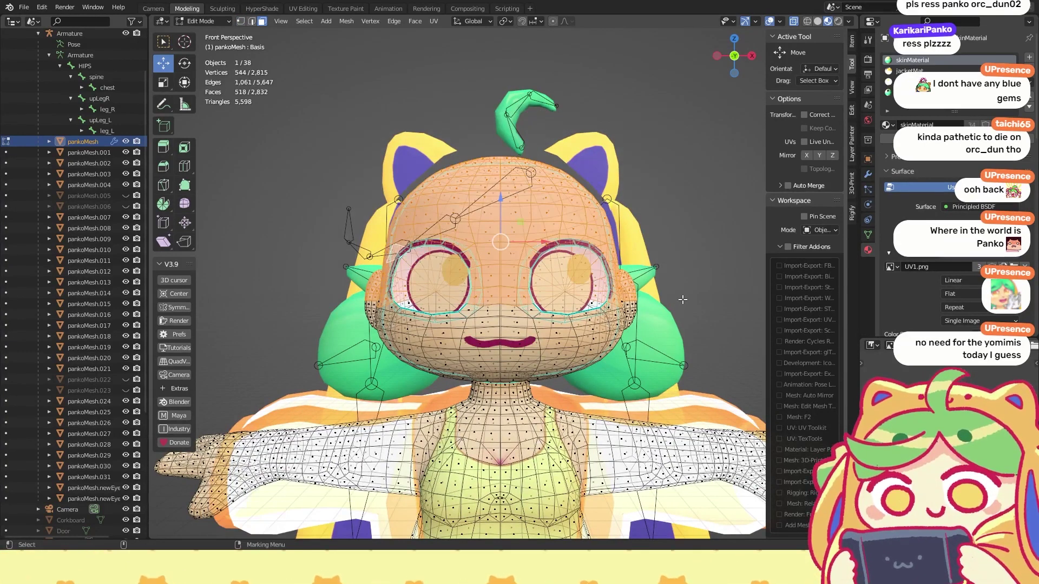
{"action": "key", "text": "KP_3"}
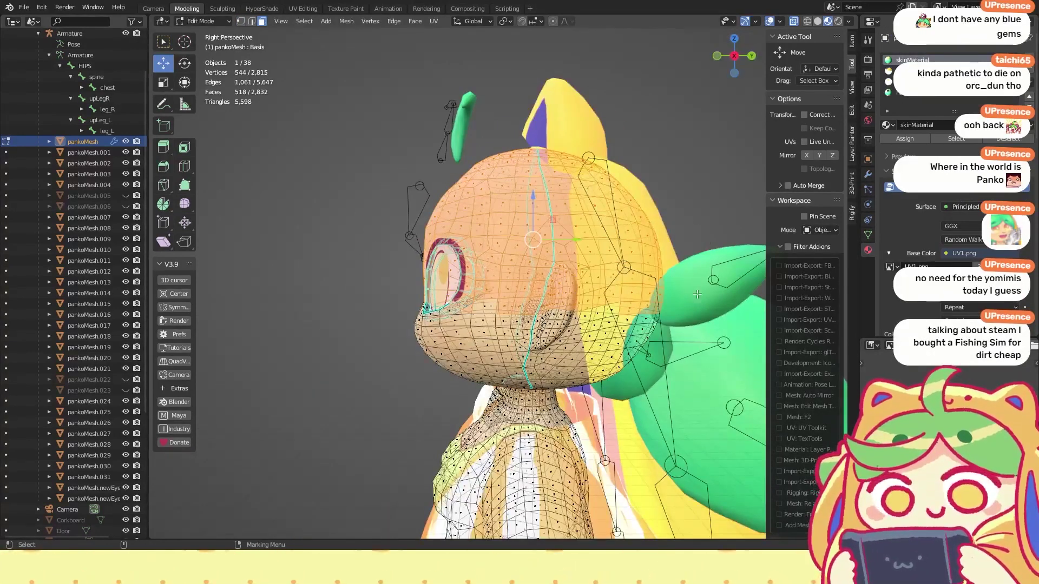
{"action": "left_click_drag", "start_coordinate": [706, 359], "coordinate": [604, 165], "text": "ctrl"}
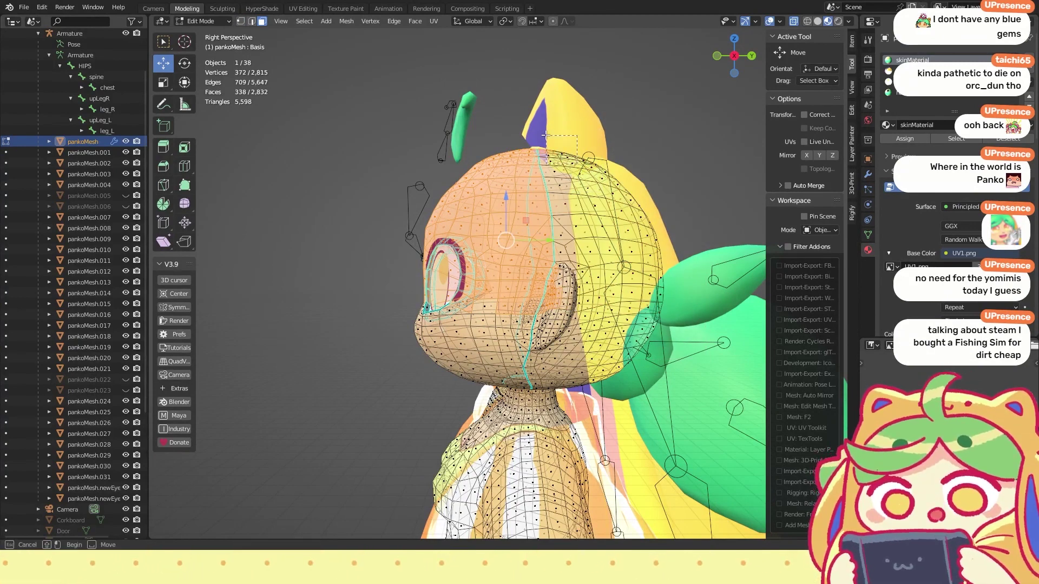
{"action": "left_click_drag", "start_coordinate": [540, 131], "coordinate": [539, 133], "text": "ctrl"}
Step: In the right view, deselect the remaining head faces behind the seam, around the upper part of the ear
{"action": "left_click_drag", "start_coordinate": [549, 303], "coordinate": [565, 328], "text": "ctrl"}
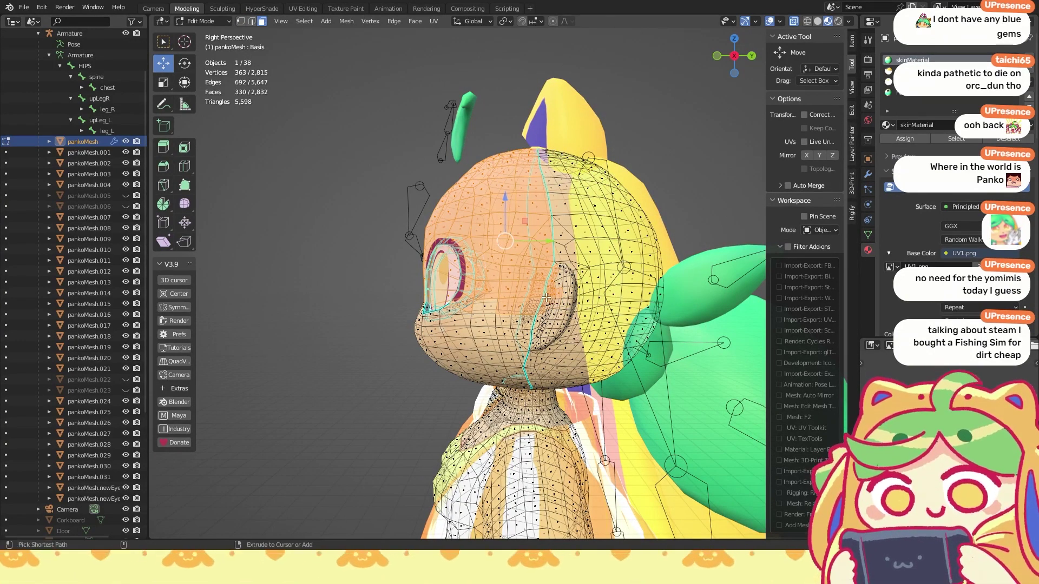
{"action": "scroll", "coordinate": [555, 296], "scroll_direction": "up", "scroll_amount": 2}
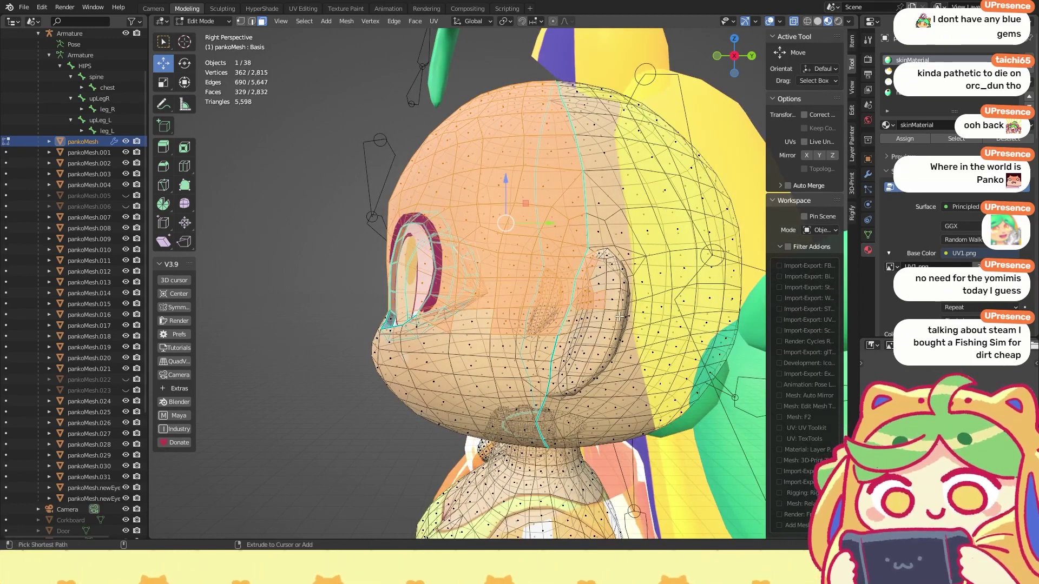
{"action": "left_click_drag", "start_coordinate": [579, 282], "coordinate": [612, 311], "text": "ctrl"}
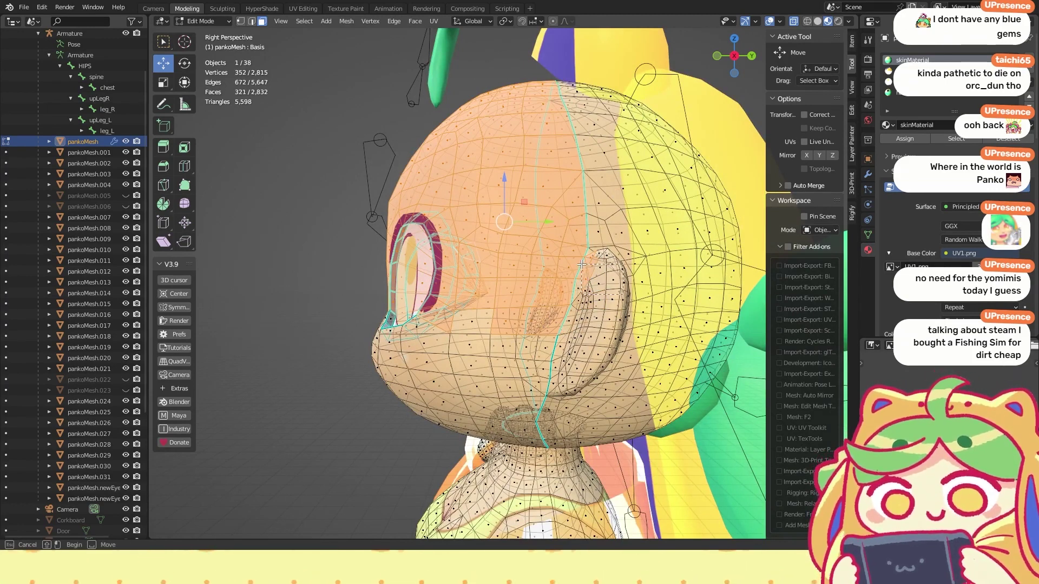
Step: In the left view, deselect the ear and the crown faces behind the seam, trimming the stray faces beside the ear
{"action": "left_click", "coordinate": [718, 57]}
{"action": "left_click", "coordinate": [719, 57]}
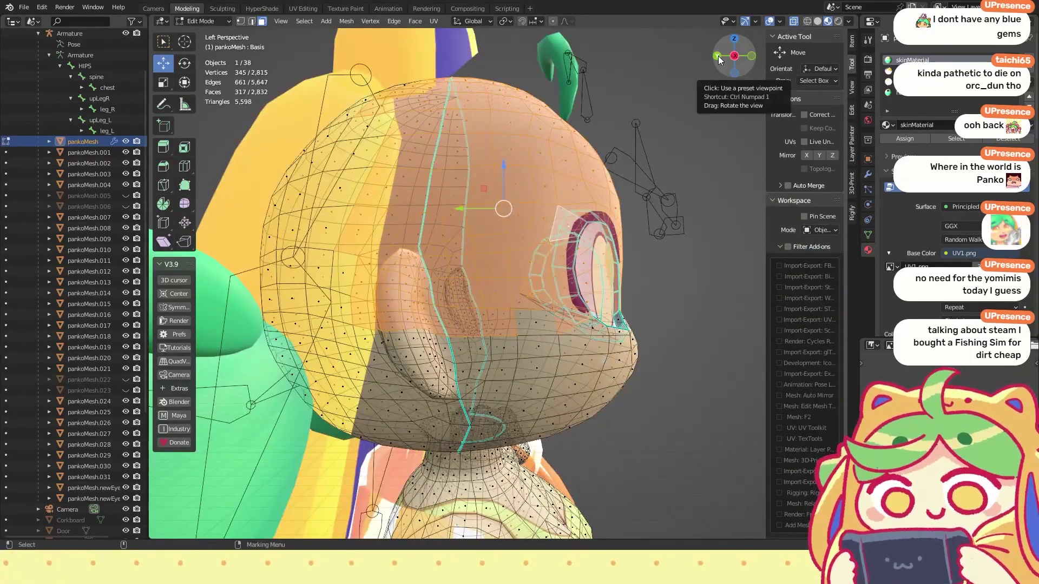
{"action": "left_click_drag", "start_coordinate": [364, 147], "coordinate": [450, 57], "text": "ctrl"}
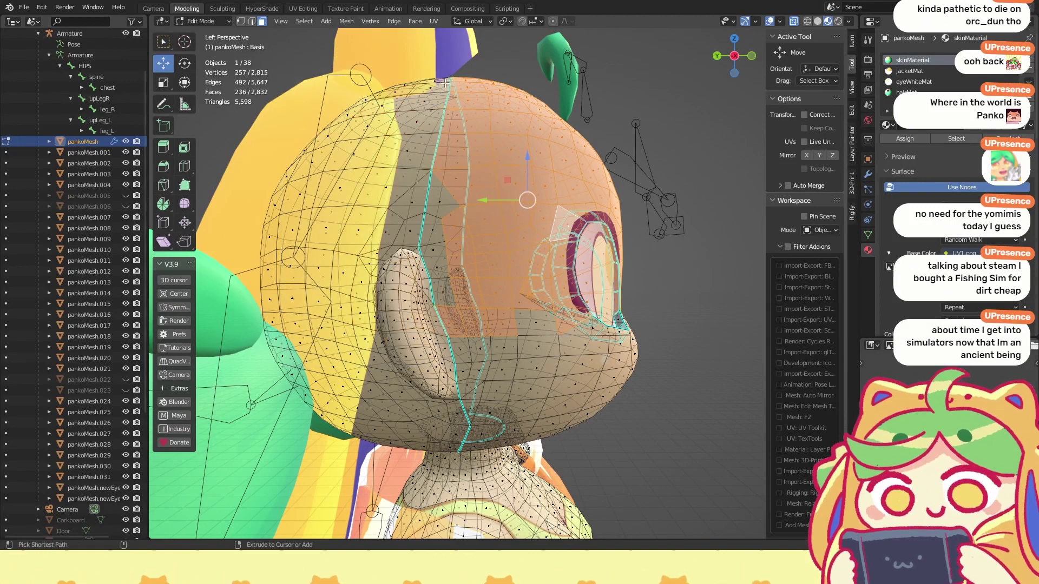
{"action": "left_click_drag", "start_coordinate": [433, 323], "coordinate": [465, 298], "text": "ctrl"}
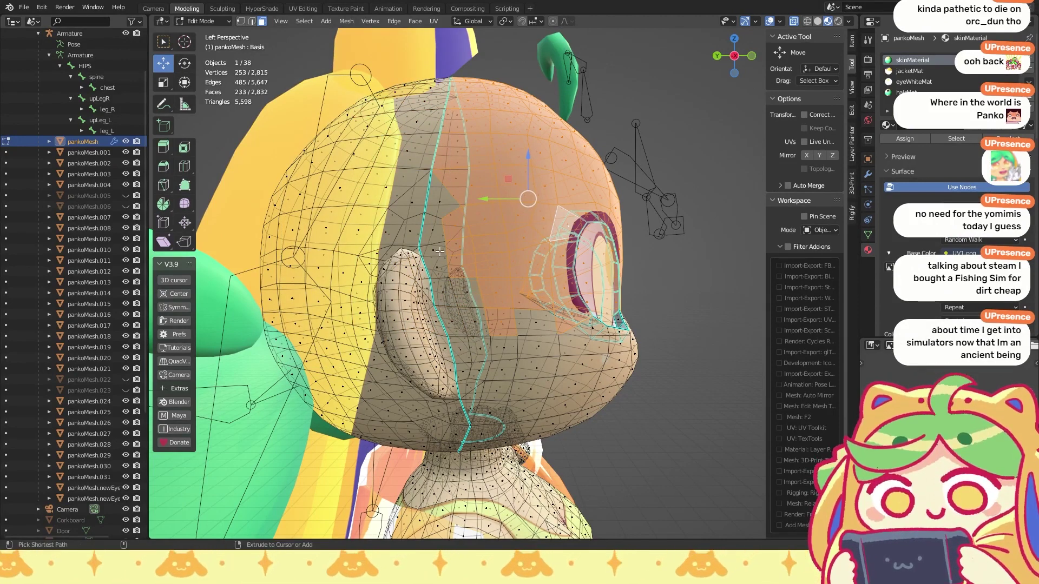
{"action": "left_click", "coordinate": [450, 295], "text": "shift"}
{"action": "left_click_drag", "start_coordinate": [447, 287], "coordinate": [447, 306]}
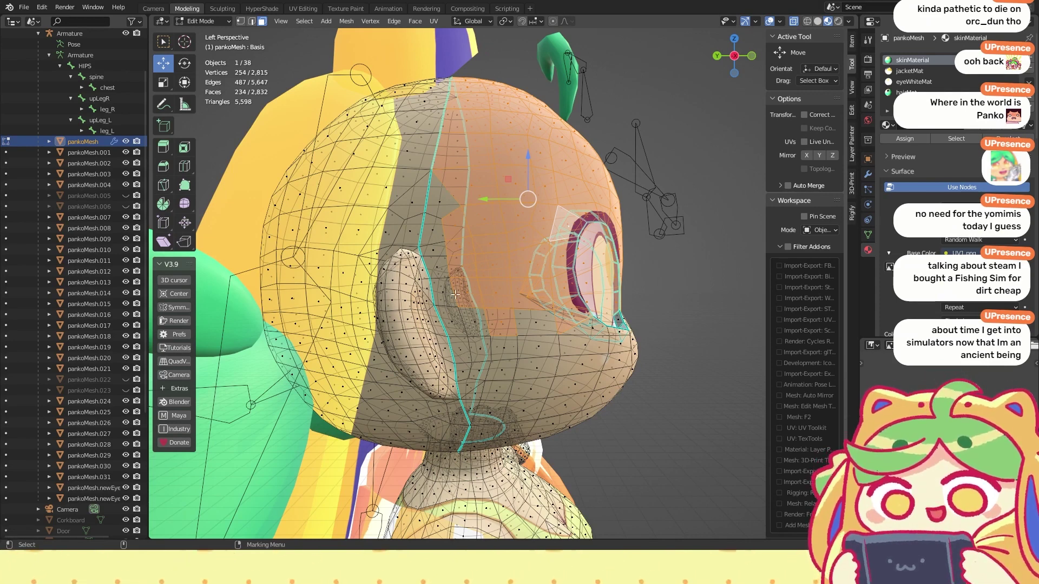
{"action": "left_click_drag", "start_coordinate": [464, 194], "coordinate": [462, 194], "text": "ctrl"}
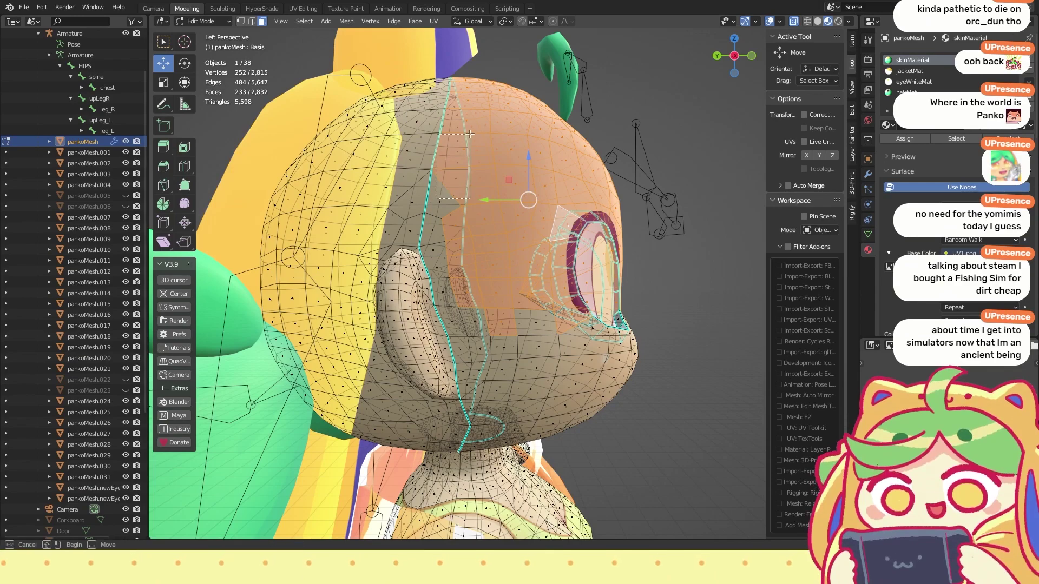
Step: In the left orthographic view, add the missing temple faces in front of the ear up to the seam
{"action": "middle_click_drag", "start_coordinate": [456, 249], "coordinate": [438, 191]}
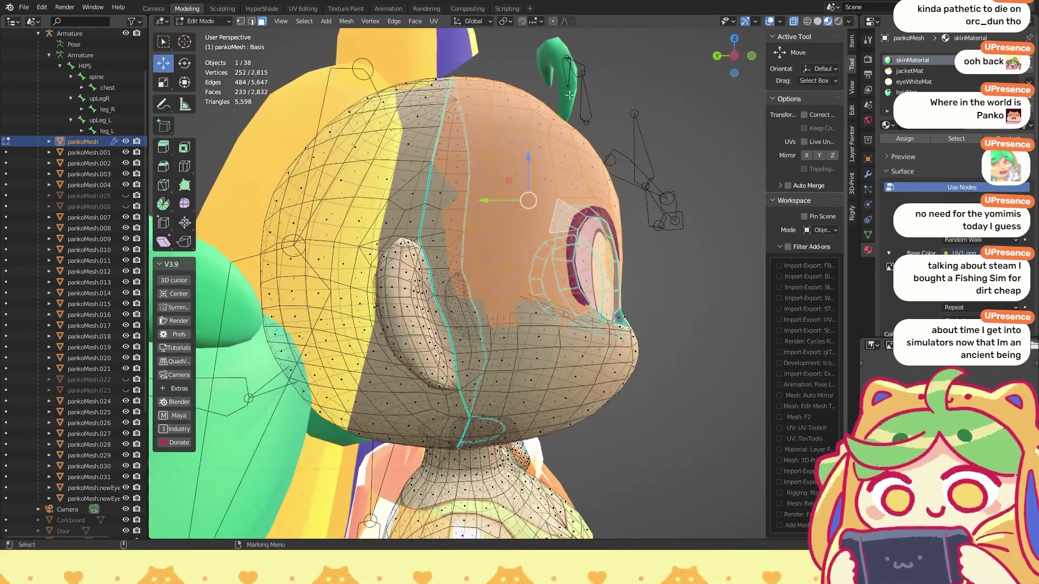
{"action": "left_click", "coordinate": [734, 55]}
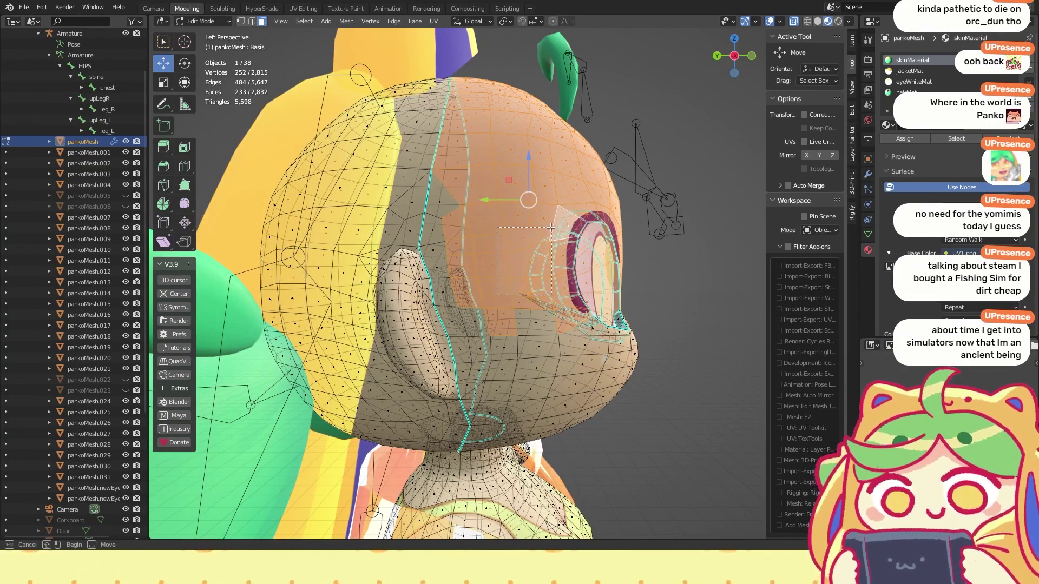
{"action": "key", "text": "grave"}
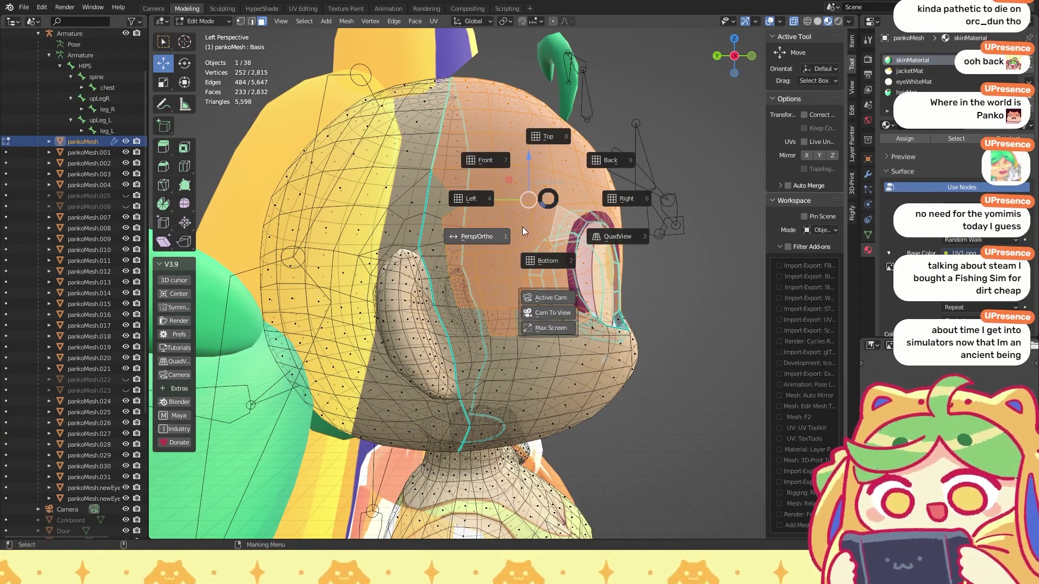
{"action": "left_click", "coordinate": [502, 237]}
{"action": "scroll", "coordinate": [493, 259], "scroll_direction": "up", "scroll_amount": 2}
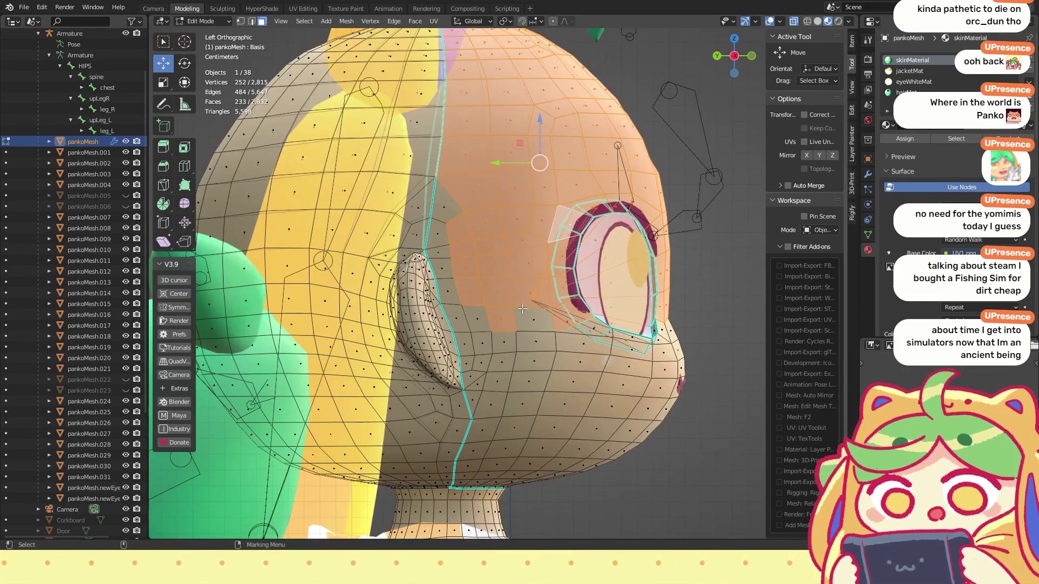
{"action": "left_click_drag", "start_coordinate": [438, 188], "coordinate": [438, 188]}
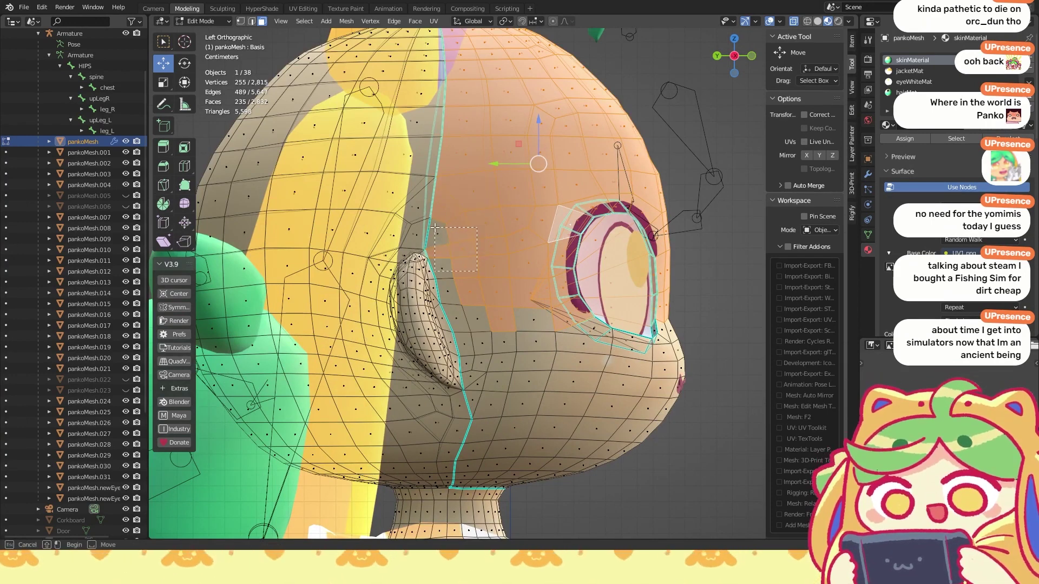
{"action": "left_click_drag", "start_coordinate": [435, 229], "coordinate": [436, 229]}
{"action": "left_click_drag", "start_coordinate": [445, 281], "coordinate": [445, 281]}
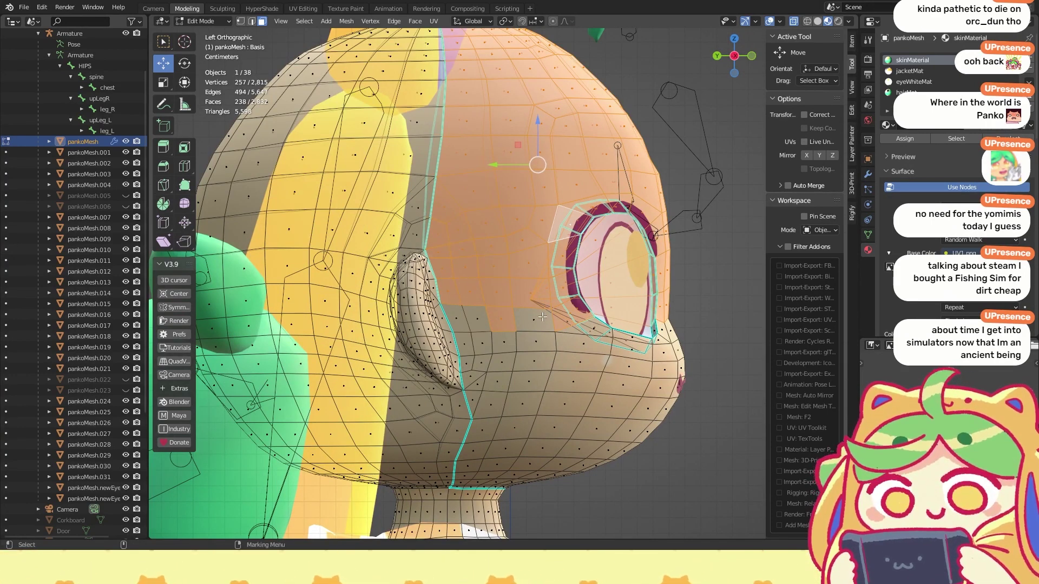
Step: Remove the cheek faces below eye level and by the eye's lower outer corner from the left-side selection
{"action": "left_click", "coordinate": [502, 320], "text": "ctrl"}
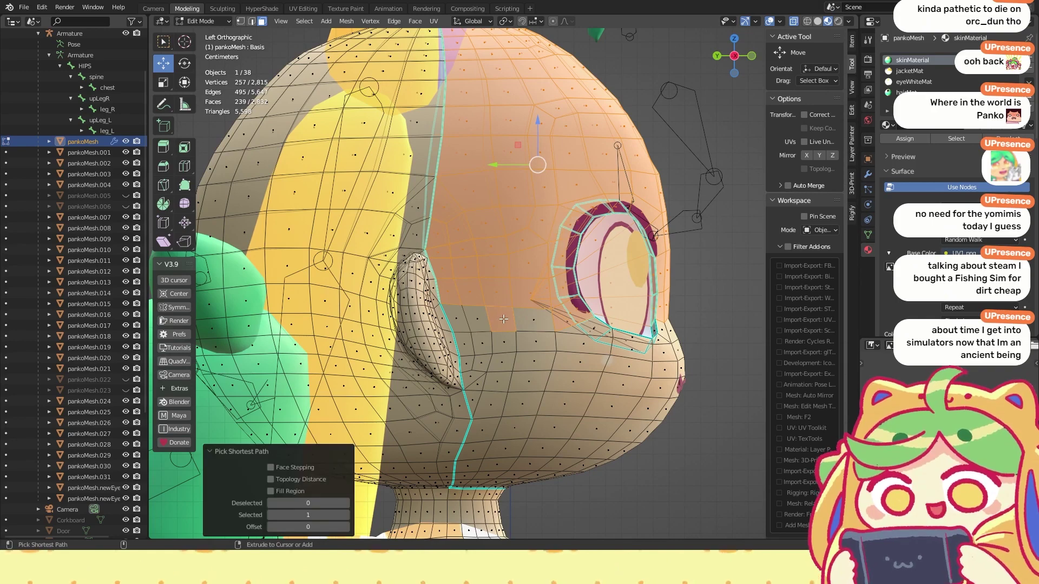
{"action": "left_click_drag", "start_coordinate": [526, 332], "coordinate": [462, 319], "text": "alt"}
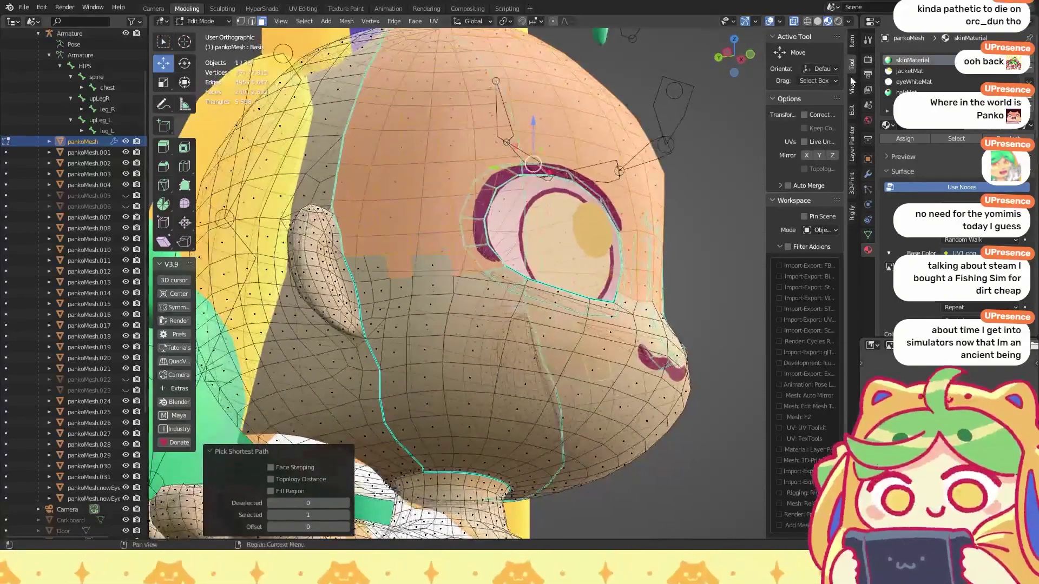
{"action": "key", "text": "ctrl+KP_3"}
{"action": "key", "text": "ctrl+z"}
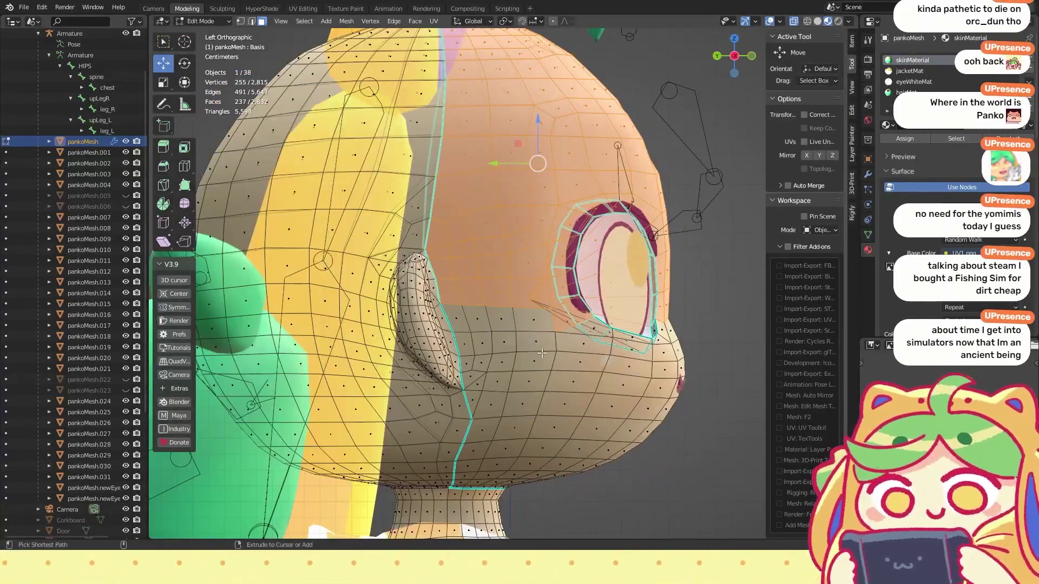
{"action": "left_click_drag", "start_coordinate": [596, 306], "coordinate": [597, 307], "text": "ctrl"}
Step: In the right orthographic view, deselect the cheek faces just below and behind the eye
{"action": "middle_click_drag", "start_coordinate": [597, 307], "coordinate": [440, 326]}
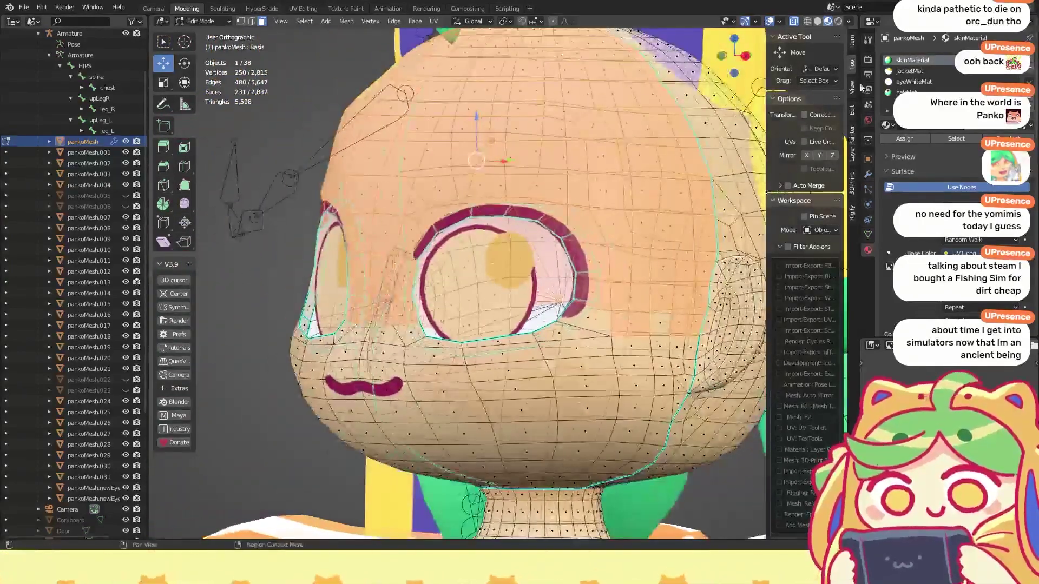
{"action": "left_click", "coordinate": [742, 57]}
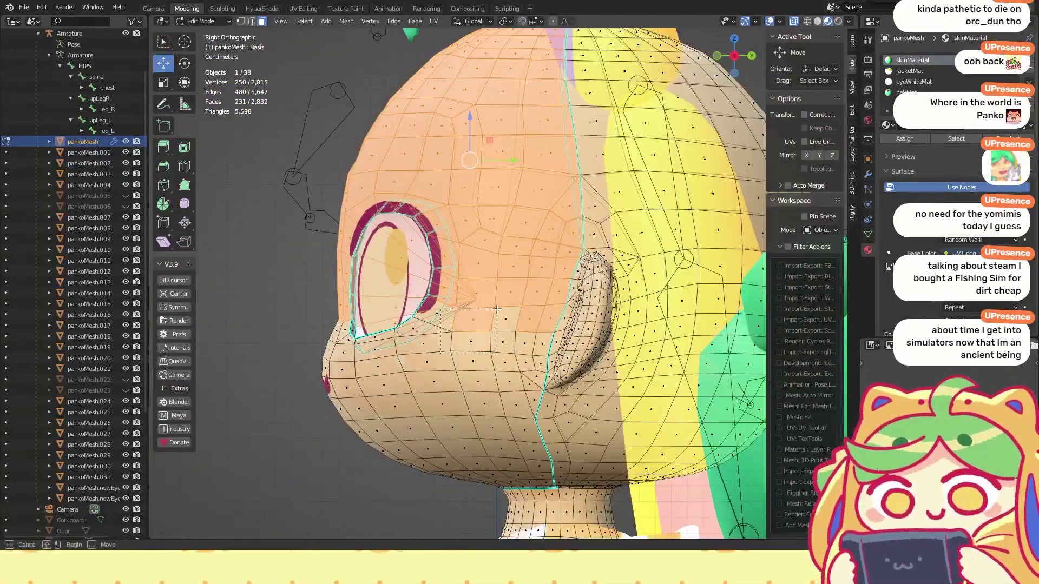
{"action": "left_click_drag", "start_coordinate": [496, 309], "coordinate": [493, 345], "text": "ctrl"}
Step: Examine the selected upper head faces from the front in wireframe and from several angles around the character
{"action": "middle_click_drag", "start_coordinate": [373, 269], "coordinate": [669, 149]}
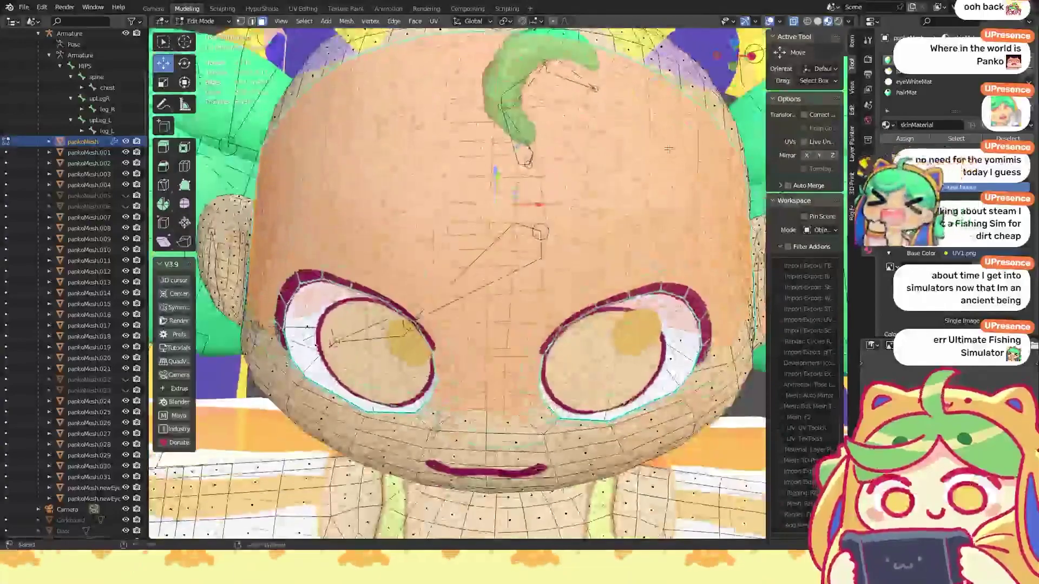
{"action": "key", "text": "KP_1"}
{"action": "key", "text": "shift+z"}
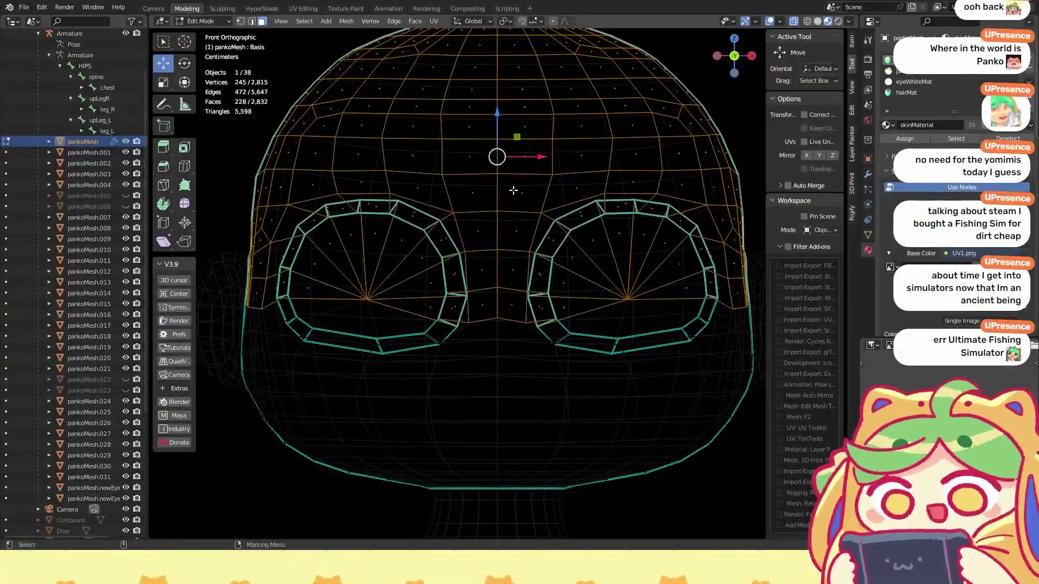
{"action": "key", "text": "shift+z"}
{"action": "scroll", "coordinate": [513, 191], "scroll_direction": "down", "scroll_amount": 3}
{"action": "middle_click_drag", "start_coordinate": [513, 190], "coordinate": [707, 364]}
{"action": "scroll", "coordinate": [512, 195], "scroll_direction": "down", "scroll_amount": 5}
{"action": "scroll", "coordinate": [420, 343], "scroll_direction": "down", "scroll_amount": 5}
{"action": "middle_click_drag", "start_coordinate": [420, 343], "coordinate": [496, 323]}
{"action": "scroll", "coordinate": [487, 306], "scroll_direction": "up", "scroll_amount": 3}
{"action": "scroll", "coordinate": [496, 323], "scroll_direction": "up", "scroll_amount": 8}
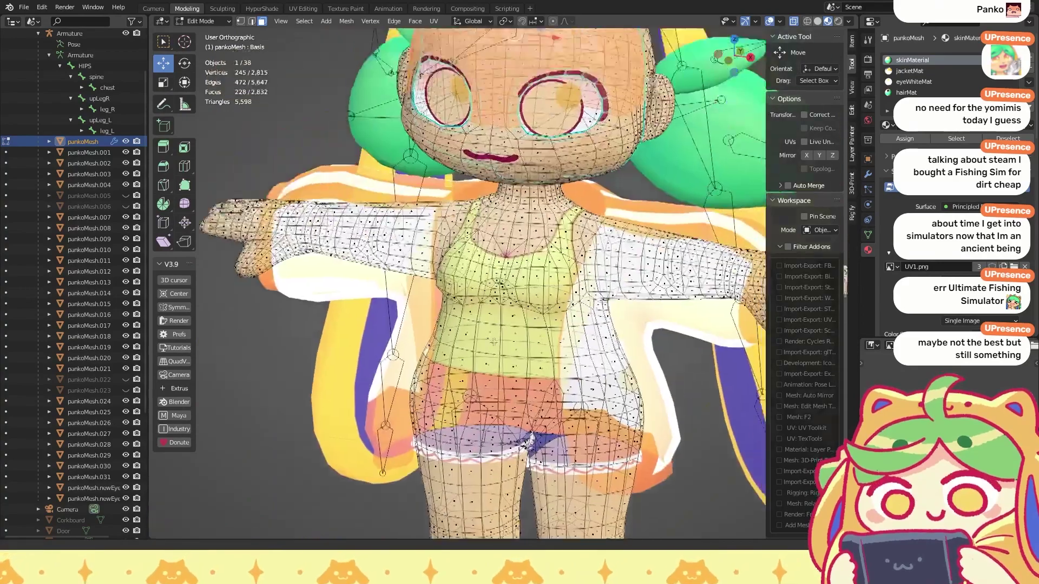
{"action": "scroll", "coordinate": [496, 323], "scroll_direction": "up", "scroll_amount": 3}
{"action": "scroll", "coordinate": [471, 260], "scroll_direction": "down", "scroll_amount": 10}
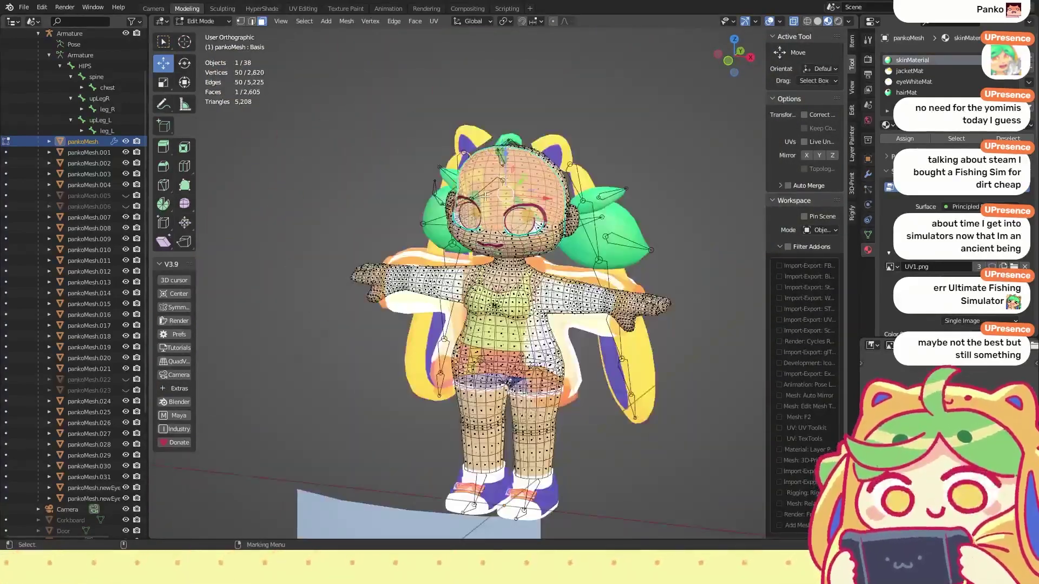
{"action": "left_click_drag", "start_coordinate": [463, 246], "coordinate": [680, 263], "text": "alt"}
{"action": "scroll", "coordinate": [680, 263], "scroll_direction": "up", "scroll_amount": 7}
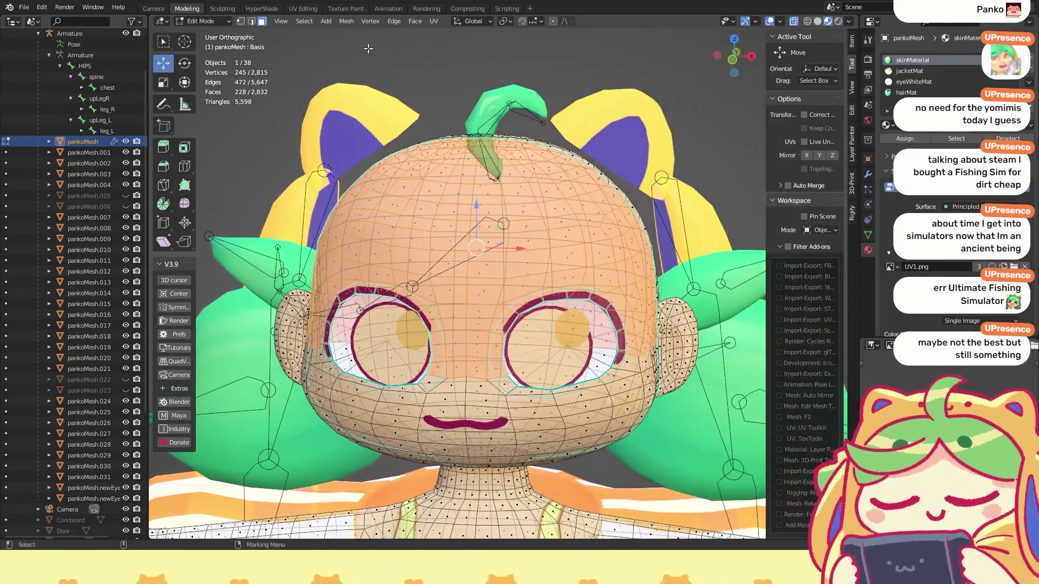
Step: Duplicate the selected head faces in place and separate the copy into its own object
{"action": "left_click", "coordinate": [346, 21]}
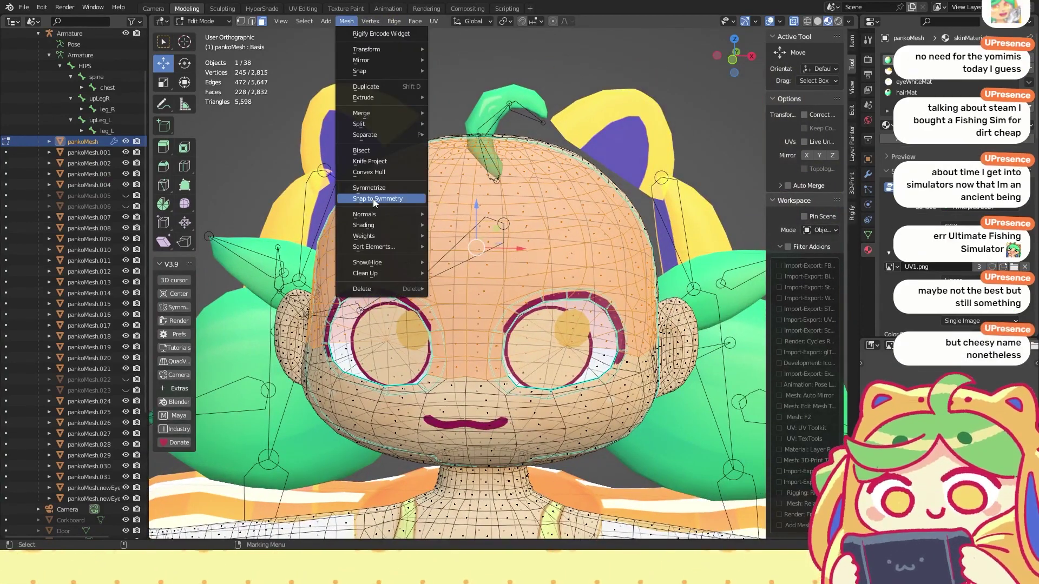
{"action": "left_click", "coordinate": [403, 86]}
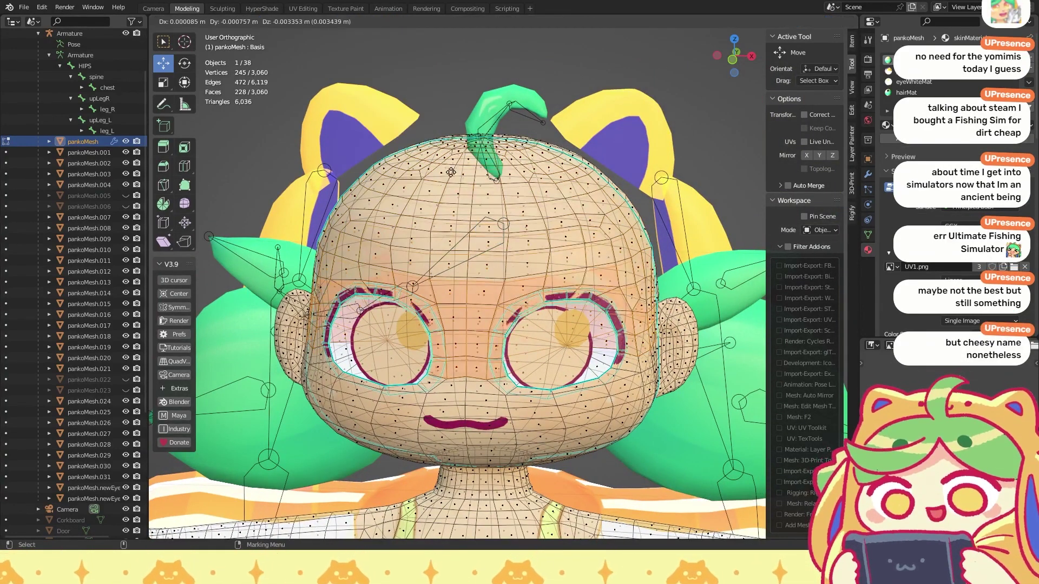
{"action": "right_click", "coordinate": [563, 238]}
{"action": "left_click", "coordinate": [346, 21]}
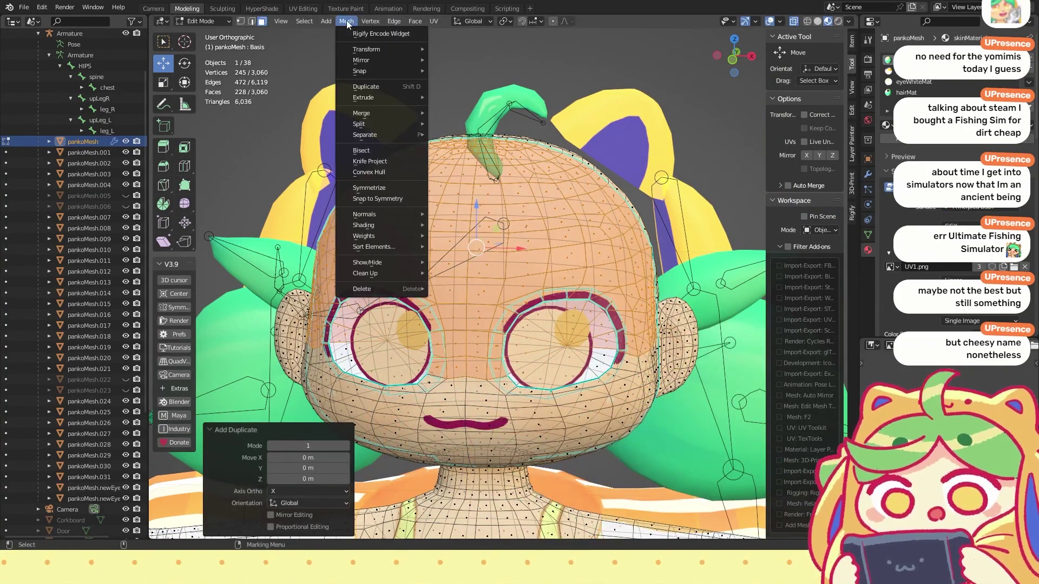
{"action": "mouse_move", "coordinate": [400, 134]}
{"action": "left_click", "coordinate": [485, 133]}
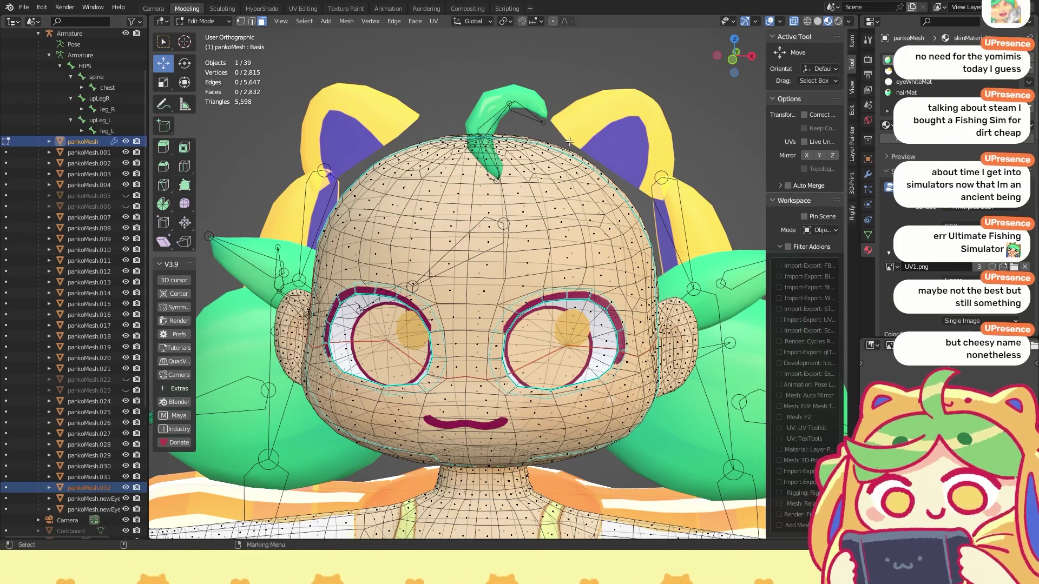
Step: Return to Object Mode, toggle pankoMesh's visibility to check the separated head piece, and select that piece alone
{"action": "scroll", "coordinate": [540, 141], "scroll_direction": "down", "scroll_amount": 8}
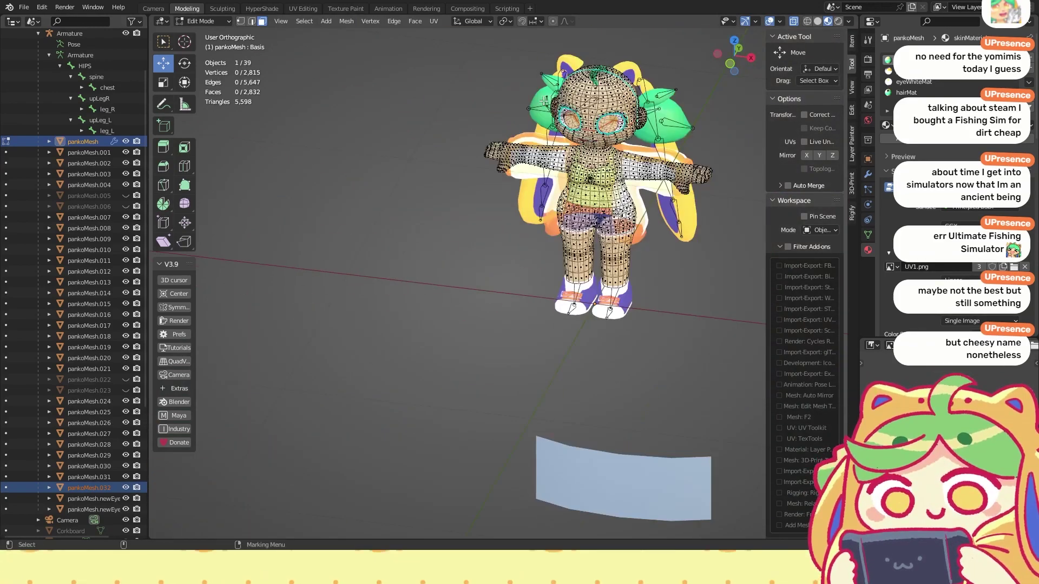
{"action": "scroll", "coordinate": [538, 134], "scroll_direction": "down", "scroll_amount": 3, "text": "ctrl"}
{"action": "key", "text": "Tab"}
{"action": "scroll", "coordinate": [537, 134], "scroll_direction": "up", "scroll_amount": 2}
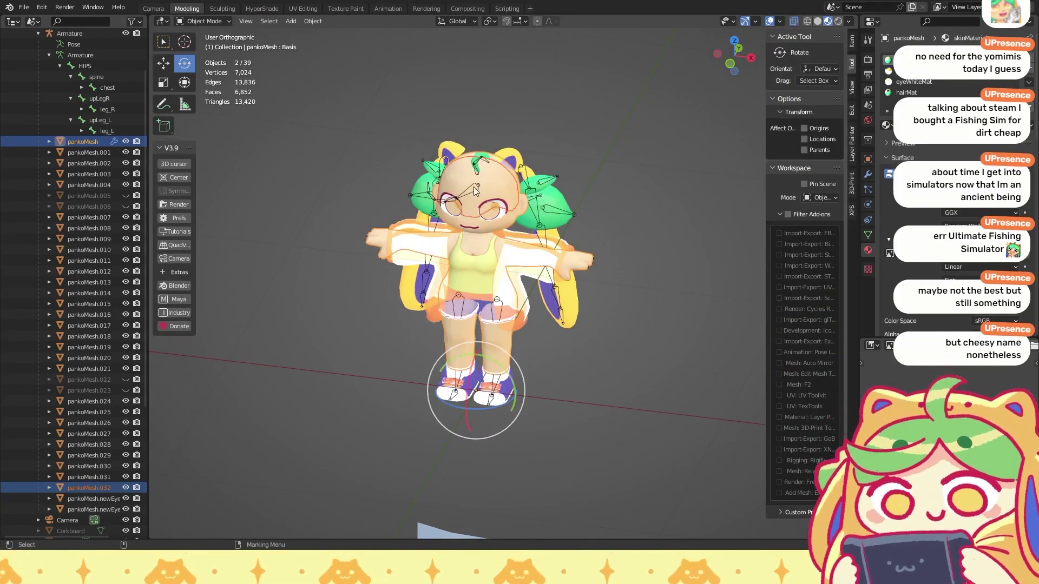
{"action": "scroll", "coordinate": [503, 157], "scroll_direction": "up", "scroll_amount": 3}
{"action": "middle_click_drag", "start_coordinate": [503, 157], "coordinate": [459, 194]}
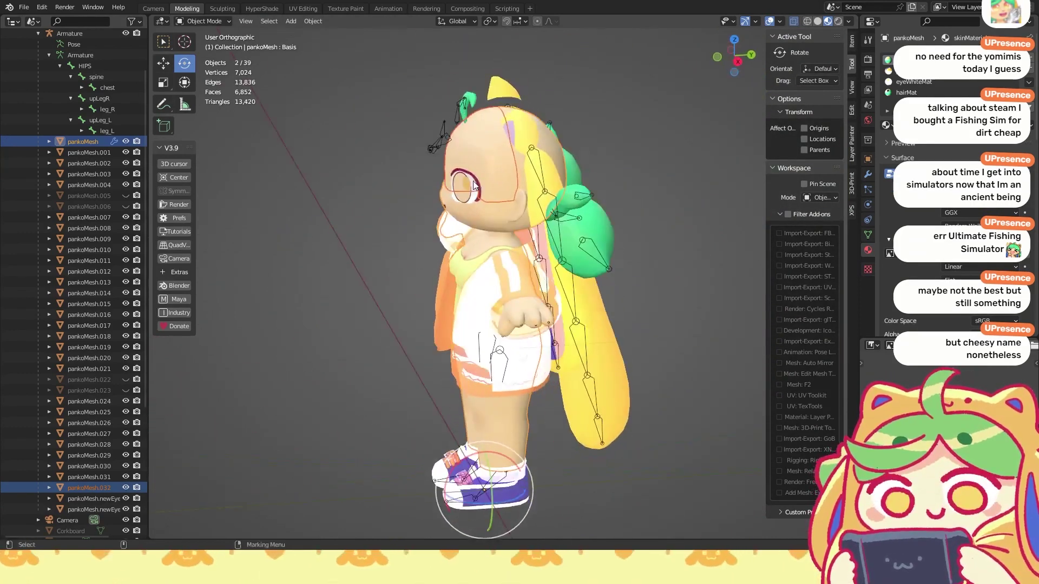
{"action": "left_click", "coordinate": [89, 142]}
{"action": "left_click", "coordinate": [274, 241]}
{"action": "left_click", "coordinate": [547, 140]}
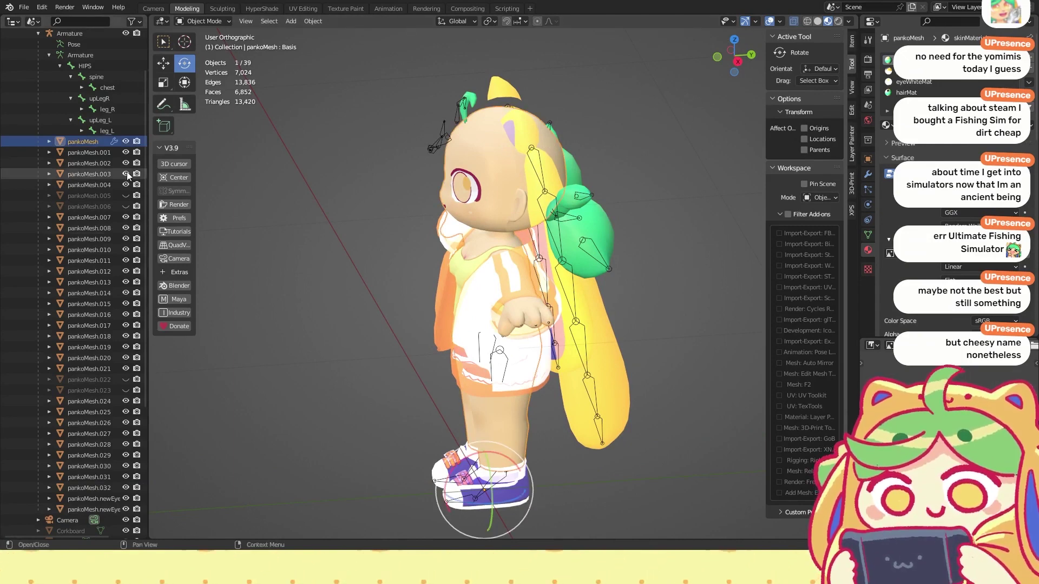
{"action": "left_click", "coordinate": [126, 141]}
{"action": "left_click", "coordinate": [126, 141]}
{"action": "left_click", "coordinate": [471, 137]}
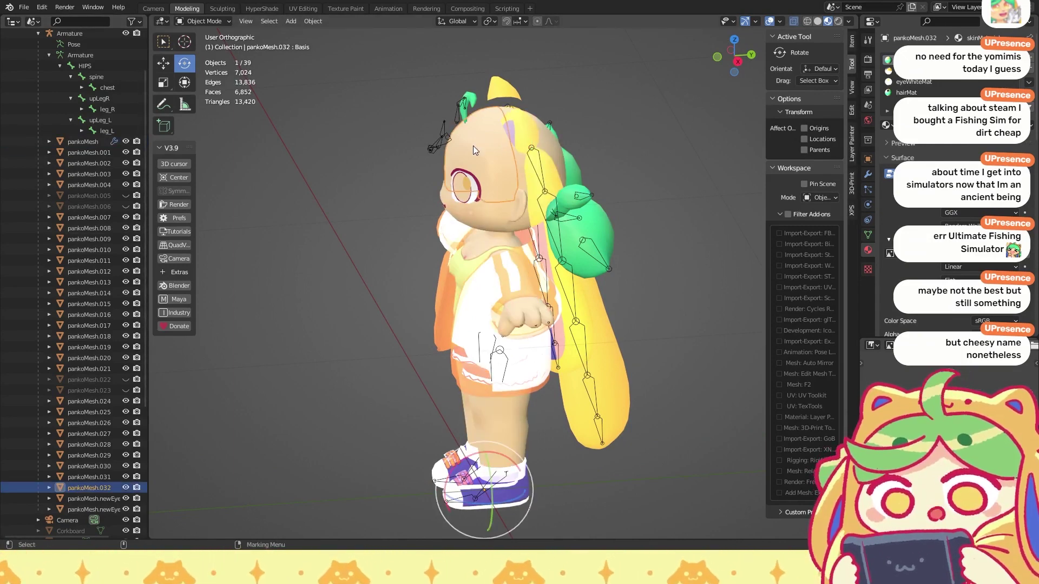
Step: Move the separated head piece slightly forward, setting its Y offset to -0.0001 m
{"action": "key", "text": "w"}
{"action": "left_click_drag", "start_coordinate": [528, 492], "coordinate": [524, 489]}
{"action": "left_click", "coordinate": [314, 467]}
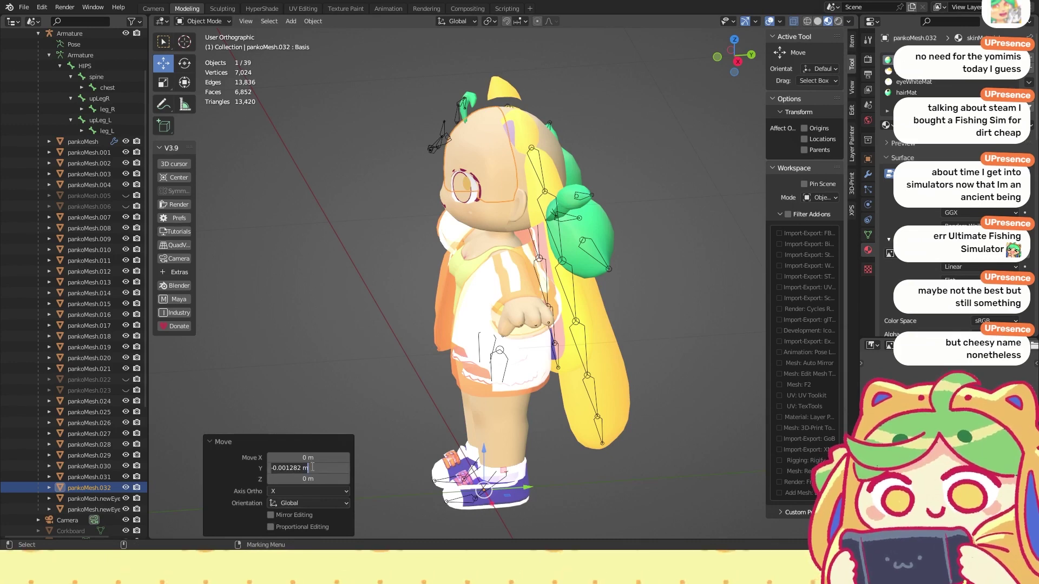
{"action": "key", "text": "ctrl+a"}
{"action": "type", "text": "-0.0001"}
{"action": "key", "text": "Return"}
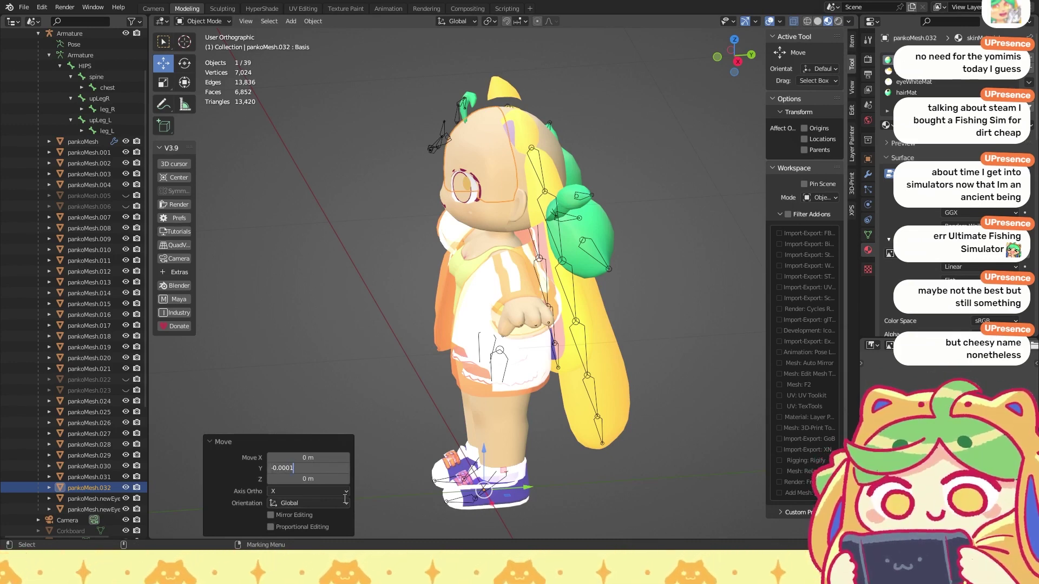
Step: Hide pankoMesh, select the separated head piece pankoMesh.032, and open it for editing in face mode
{"action": "left_click", "coordinate": [431, 161]}
{"action": "middle_click_drag", "start_coordinate": [431, 162], "coordinate": [521, 147]}
{"action": "left_click", "coordinate": [553, 210]}
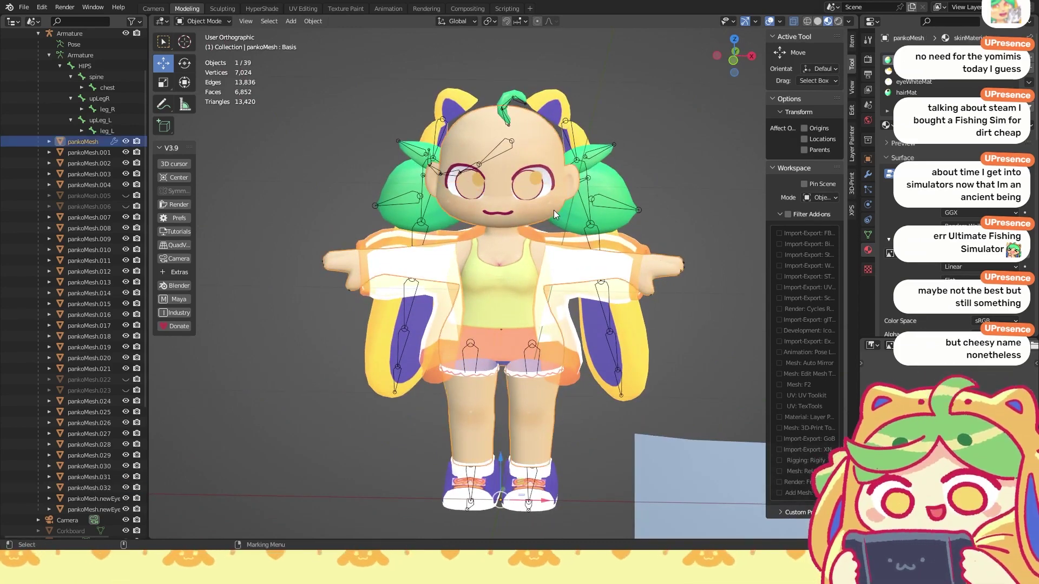
{"action": "key", "text": "h"}
{"action": "left_click", "coordinate": [534, 136]}
{"action": "scroll", "coordinate": [446, 322], "scroll_direction": "up", "scroll_amount": 5}
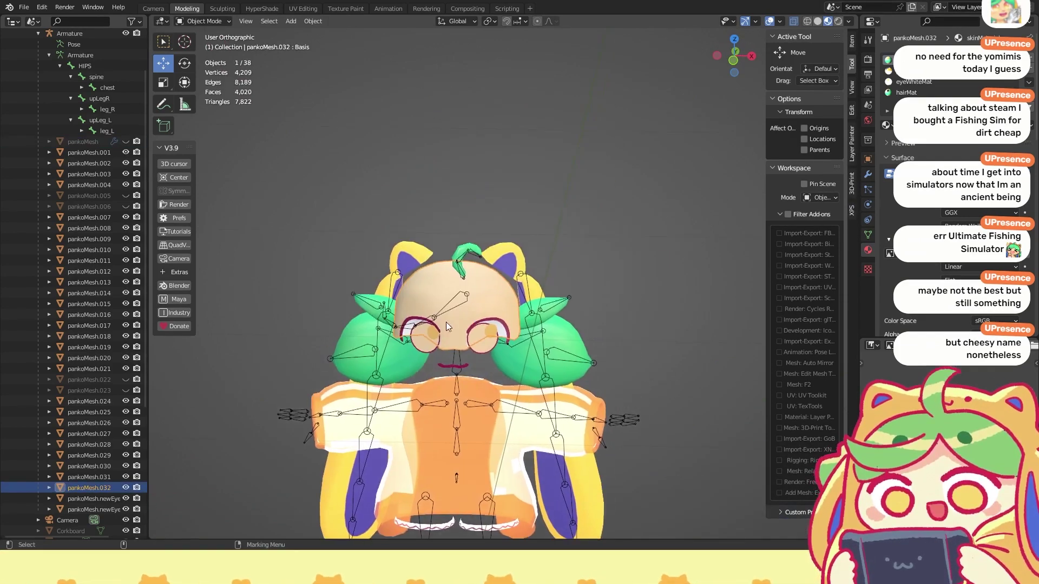
{"action": "middle_click_drag", "start_coordinate": [417, 354], "coordinate": [562, 288]}
{"action": "scroll", "coordinate": [477, 326], "scroll_direction": "up", "scroll_amount": 3}
{"action": "right_click_drag", "start_coordinate": [447, 324], "coordinate": [435, 362]}
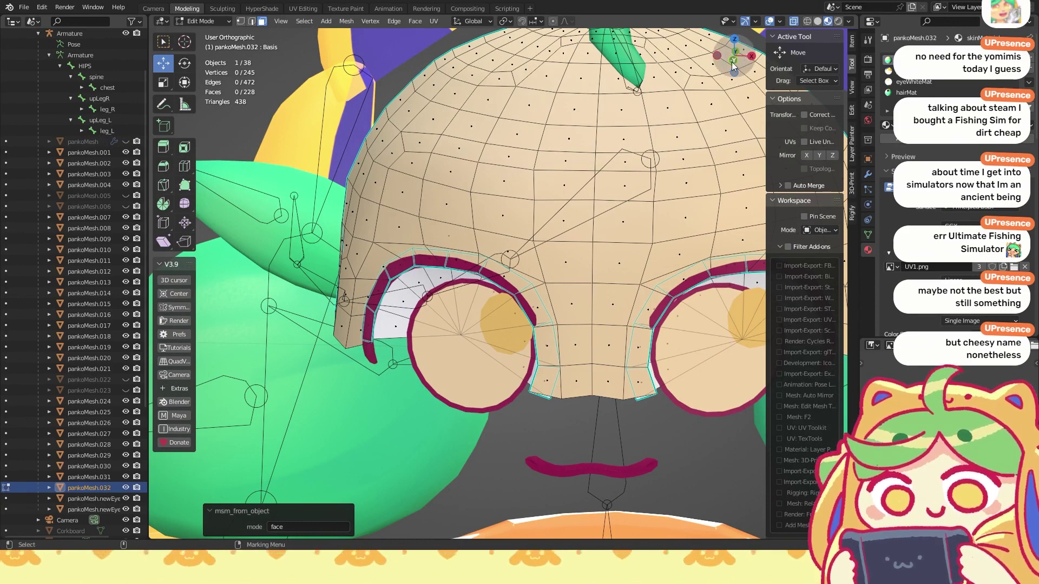
Step: Delete the white fan-shaped faces inside the first eye opening of the head piece
{"action": "left_click_drag", "start_coordinate": [456, 280], "coordinate": [464, 276]}
{"action": "middle_click_drag", "start_coordinate": [464, 276], "coordinate": [406, 323]}
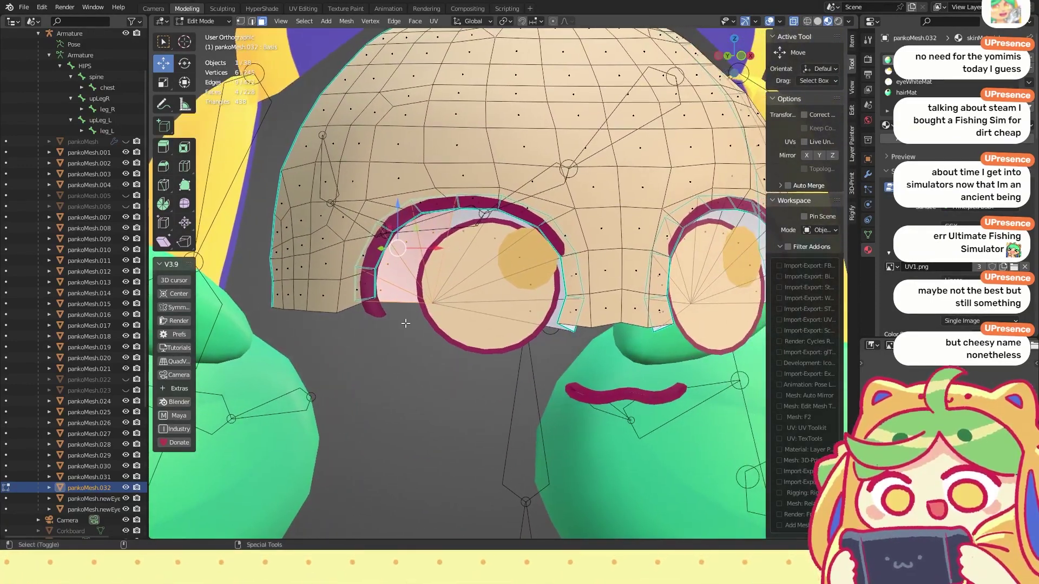
{"action": "left_click_drag", "start_coordinate": [504, 232], "coordinate": [506, 233], "text": "shift"}
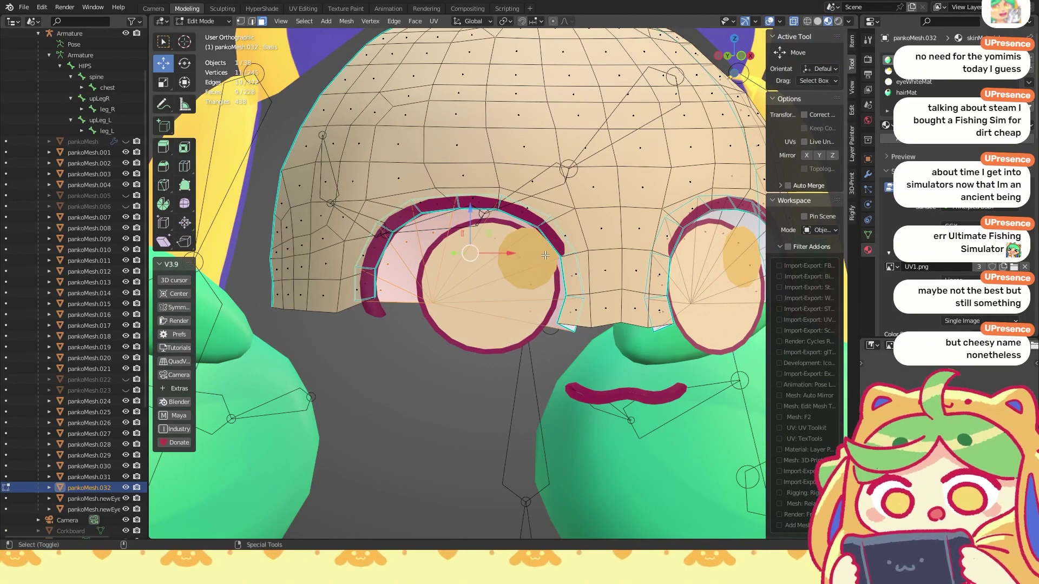
{"action": "key", "text": "x"}
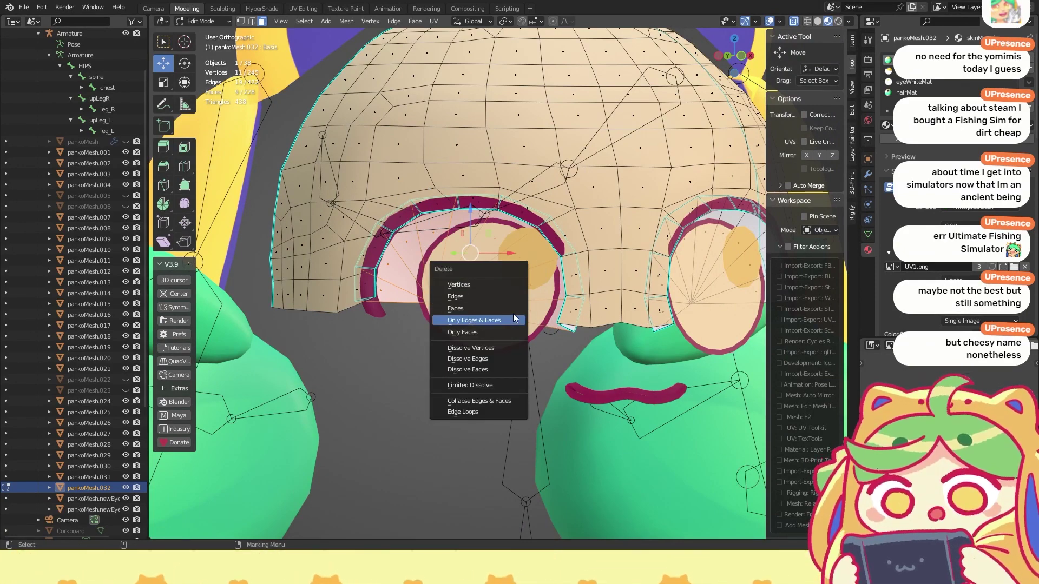
{"action": "left_click", "coordinate": [505, 308]}
Step: Select the full strip of narrow rim faces curving around the first eye opening and delete them
{"action": "middle_click_drag", "start_coordinate": [504, 307], "coordinate": [422, 311]}
{"action": "middle_click_drag", "start_coordinate": [355, 269], "coordinate": [380, 379]}
{"action": "left_click", "coordinate": [408, 363]}
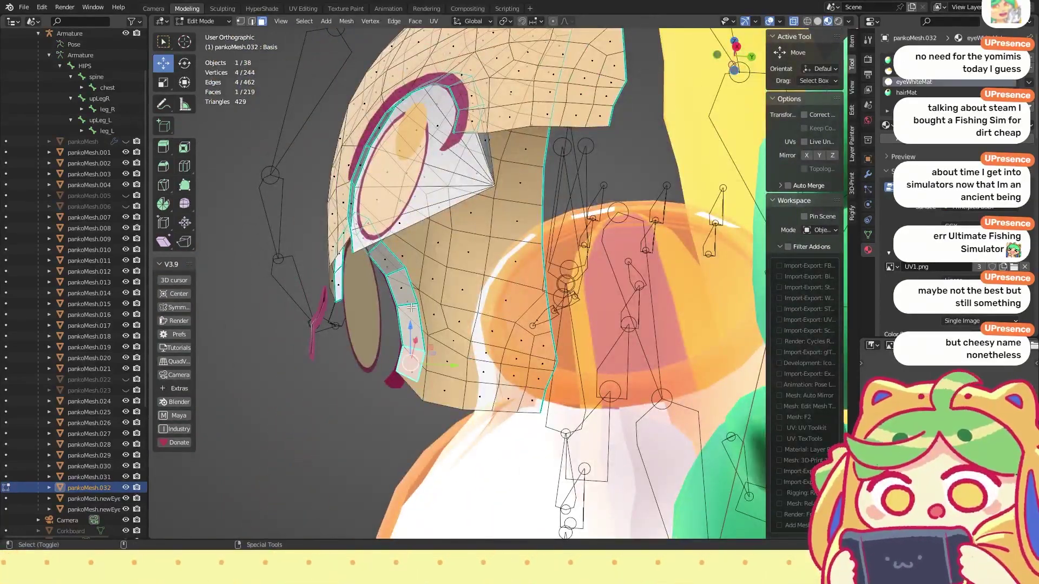
{"action": "scroll", "coordinate": [399, 292], "scroll_direction": "up", "scroll_amount": 2}
{"action": "middle_click_drag", "start_coordinate": [398, 277], "coordinate": [468, 244]}
{"action": "left_click", "coordinate": [550, 379], "text": "shift"}
{"action": "left_click", "coordinate": [518, 284], "text": "shift"}
{"action": "left_click", "coordinate": [510, 269], "text": "shift"}
{"action": "left_click", "coordinate": [469, 244], "text": "shift"}
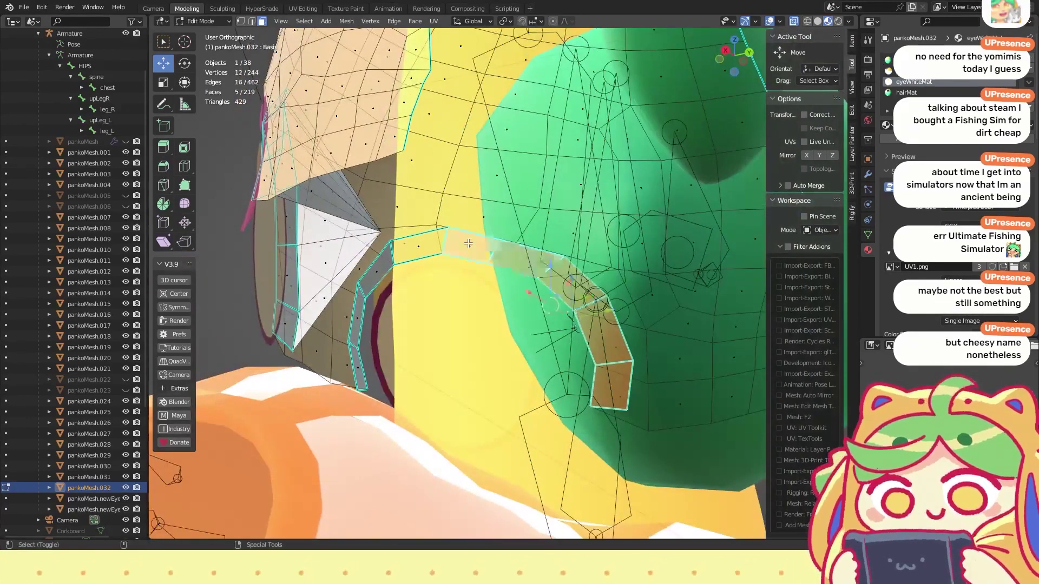
{"action": "left_click", "coordinate": [428, 245], "text": "shift"}
{"action": "left_click", "coordinate": [373, 272], "text": "shift"}
{"action": "left_click", "coordinate": [358, 330], "text": "shift"}
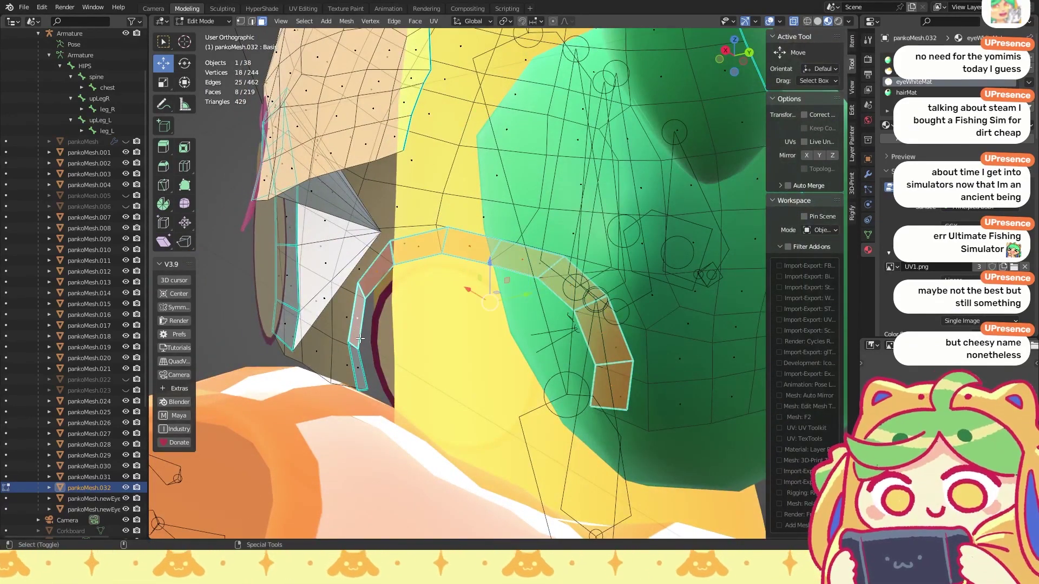
{"action": "left_click", "coordinate": [355, 368], "text": "shift"}
{"action": "key", "text": "x"}
{"action": "left_click", "coordinate": [347, 377]}
Step: Check the remaining eye faces in front wireframe, return to Object Mode, and hide the Camera object covering the character
{"action": "mouse_move", "coordinate": [367, 233]}
{"action": "middle_mouse_down"}
{"action": "mouse_move", "coordinate": [520, 306]}
{"action": "mouse_move", "coordinate": [528, 266]}
{"action": "mouse_move", "coordinate": [607, 229]}
{"action": "middle_mouse_up"}
{"action": "key", "text": "shift+z"}
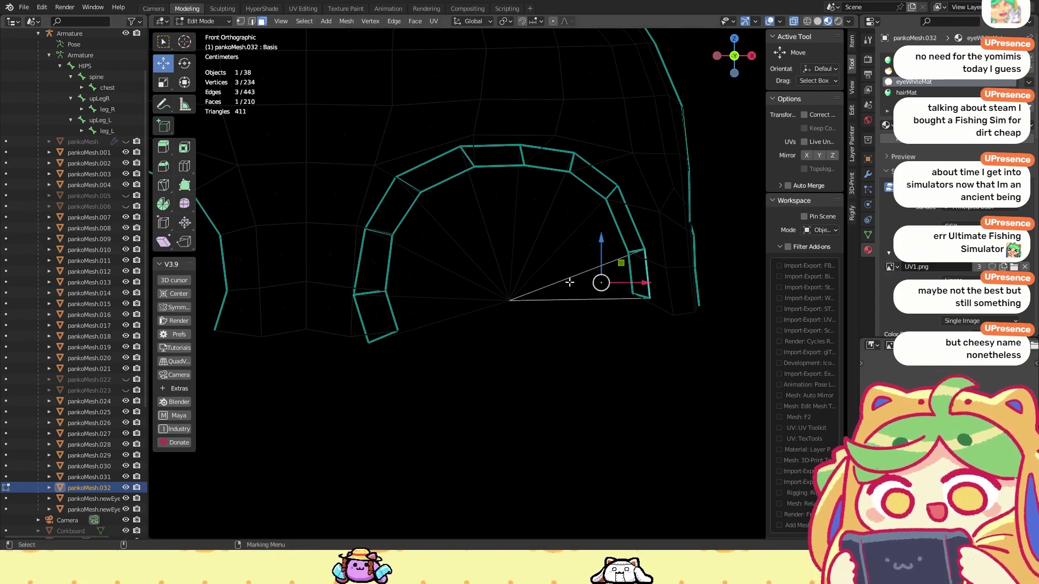
{"action": "scroll", "coordinate": [569, 283], "scroll_direction": "down", "scroll_amount": 2}
{"action": "scroll", "coordinate": [569, 282], "scroll_direction": "up", "scroll_amount": 5}
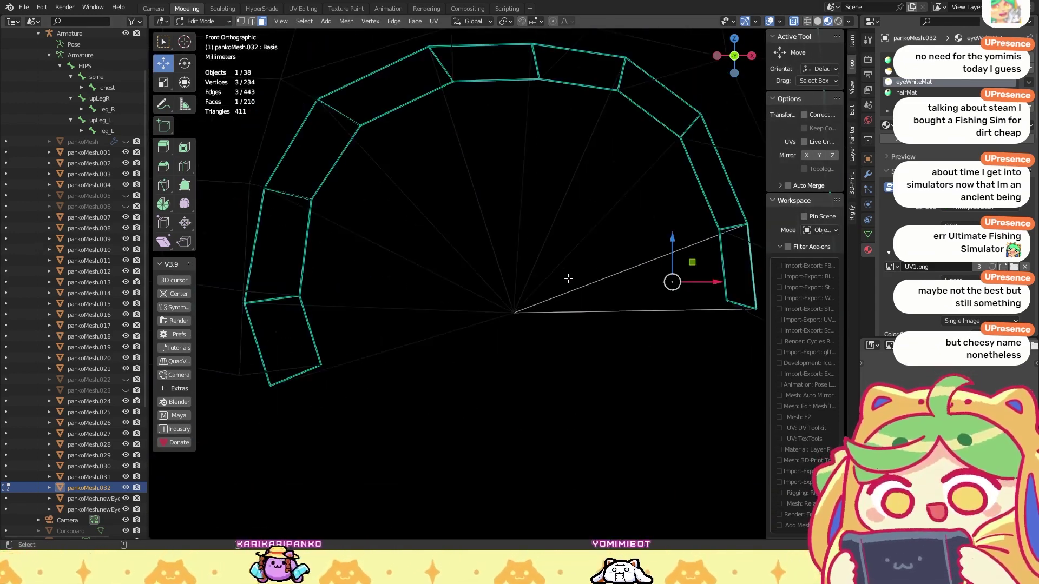
{"action": "scroll", "coordinate": [570, 280], "scroll_direction": "down", "scroll_amount": 6}
{"action": "key", "text": "ctrl+Tab"}
{"action": "left_click", "coordinate": [642, 171]}
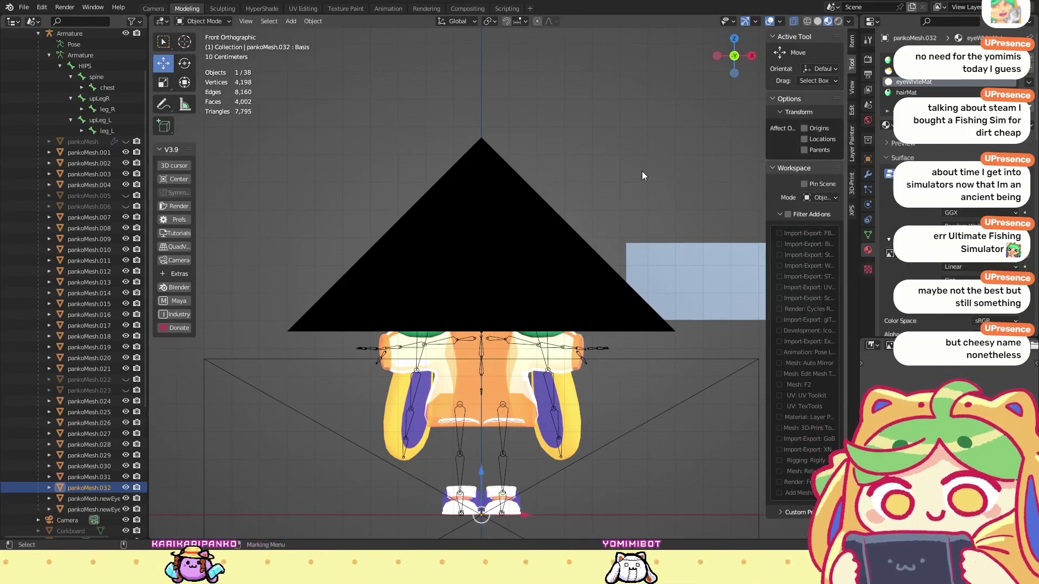
{"action": "left_click", "coordinate": [527, 236]}
{"action": "key", "text": "h"}
{"action": "scroll", "coordinate": [566, 207], "scroll_direction": "up", "scroll_amount": 2}
{"action": "scroll", "coordinate": [517, 267], "scroll_direction": "up", "scroll_amount": 2}
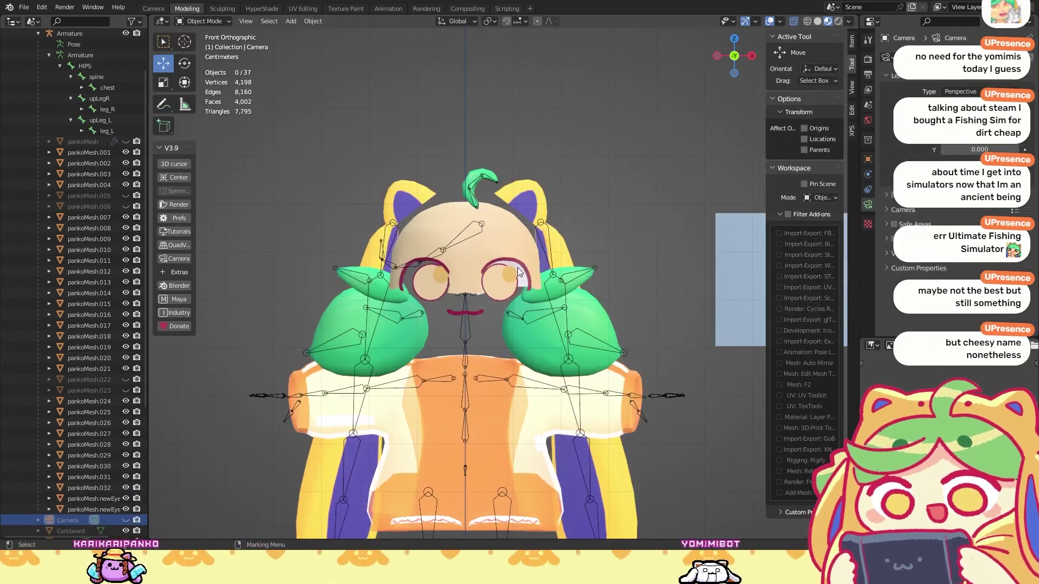
{"action": "scroll", "coordinate": [518, 267], "scroll_direction": "up", "scroll_amount": 4}
{"action": "left_click", "coordinate": [527, 242]}
{"action": "right_click", "coordinate": [527, 242]}
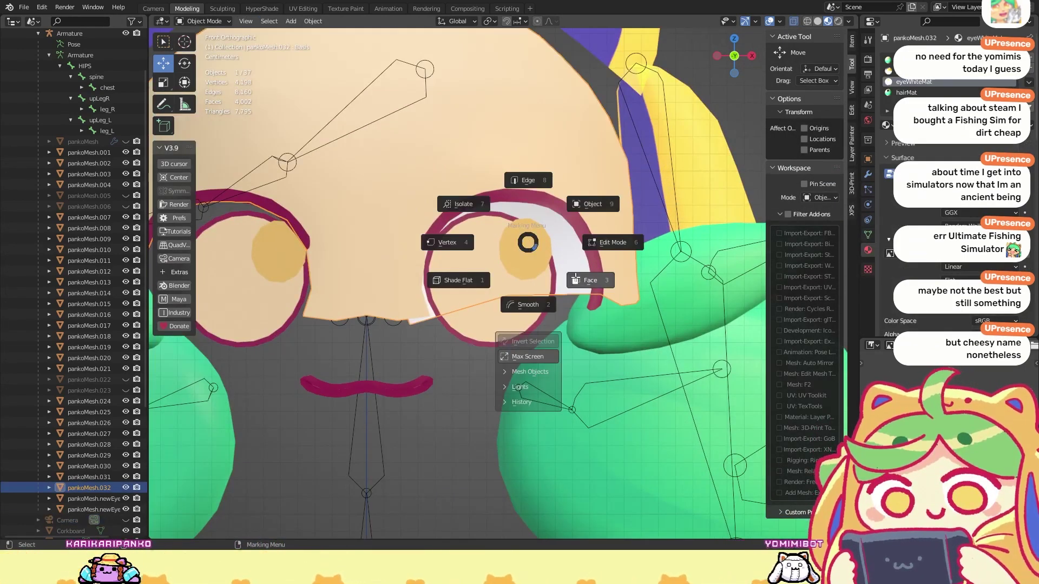
{"action": "key", "text": "Escape"}
{"action": "scroll", "coordinate": [576, 276], "scroll_direction": "down", "scroll_amount": 4}
{"action": "right_click", "coordinate": [524, 162]}
{"action": "key", "text": "Escape"}
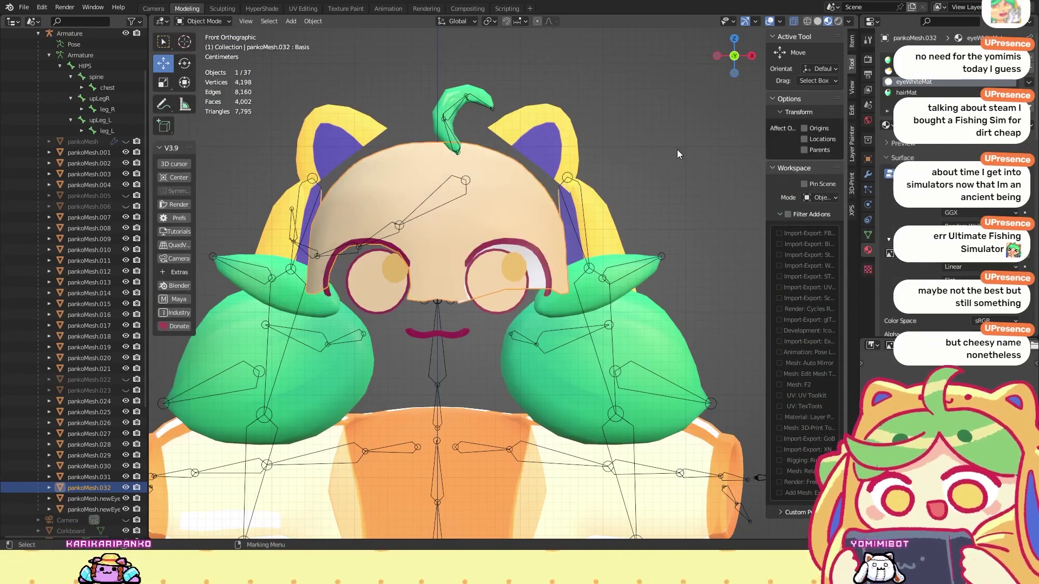
{"action": "scroll", "coordinate": [687, 167], "scroll_direction": "up", "scroll_amount": 1}
{"action": "left_click", "coordinate": [691, 135]}
{"action": "scroll", "coordinate": [670, 154], "scroll_direction": "up", "scroll_amount": 1}
{"action": "scroll", "coordinate": [675, 158], "scroll_direction": "down", "scroll_amount": 1}
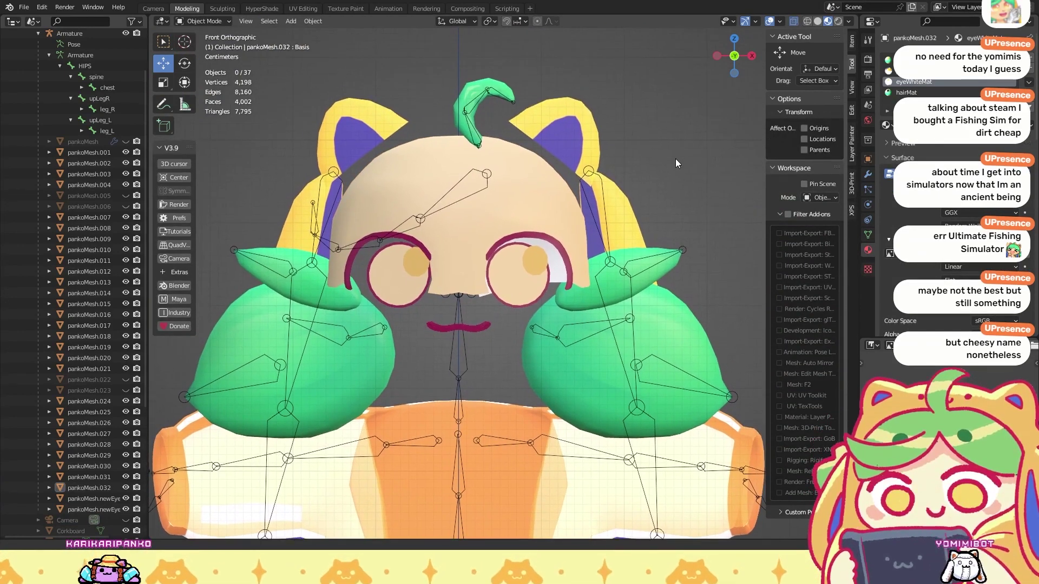
{"action": "scroll", "coordinate": [675, 158], "scroll_direction": "up", "scroll_amount": 1}
{"action": "scroll", "coordinate": [656, 159], "scroll_direction": "down", "scroll_amount": 1}
{"action": "scroll", "coordinate": [537, 211], "scroll_direction": "up", "scroll_amount": 3}
Step: Reopen the head piece in face mode and delete the two outer eye-white faces of the other eye
{"action": "right_click", "coordinate": [523, 222]}
{"action": "left_click", "coordinate": [593, 232]}
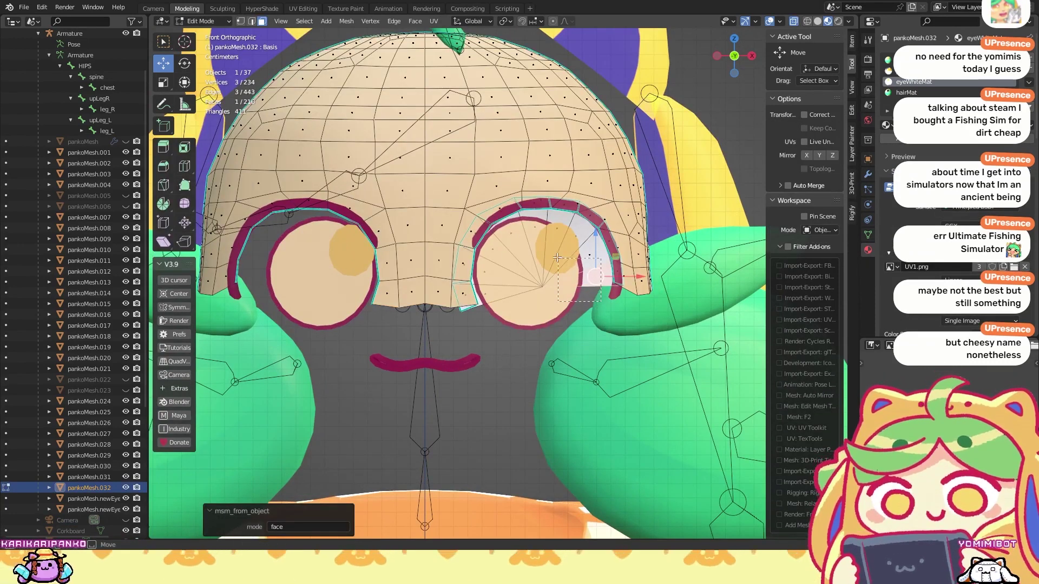
{"action": "left_click_drag", "start_coordinate": [503, 230], "coordinate": [502, 231]}
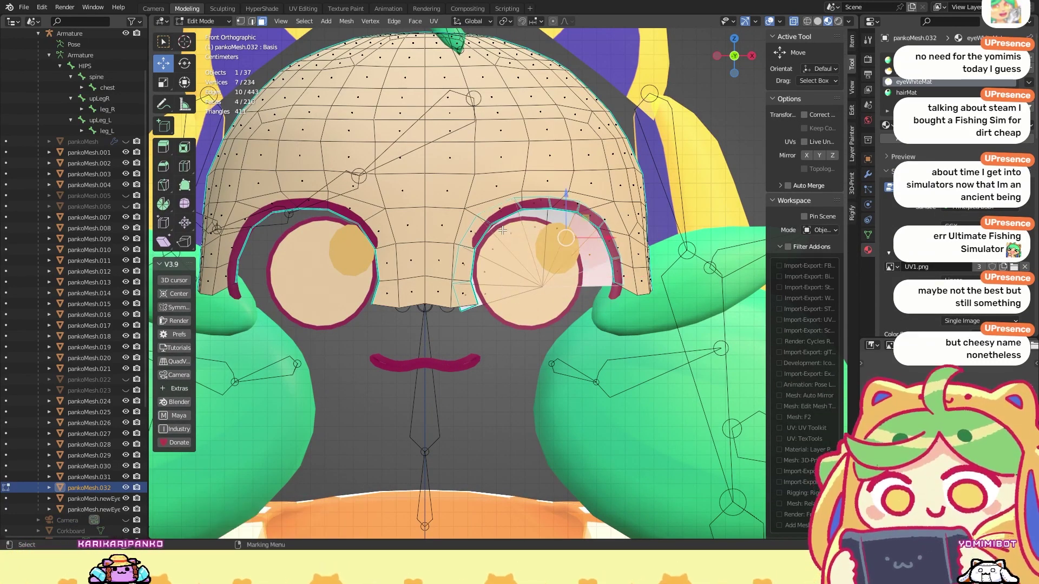
{"action": "left_click", "coordinate": [595, 302]}
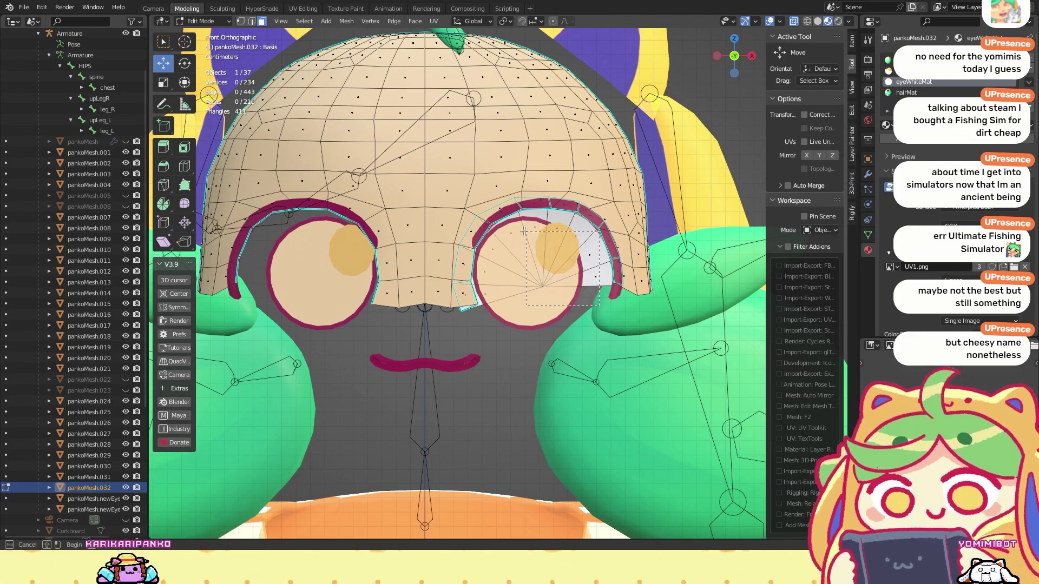
{"action": "key", "text": "x"}
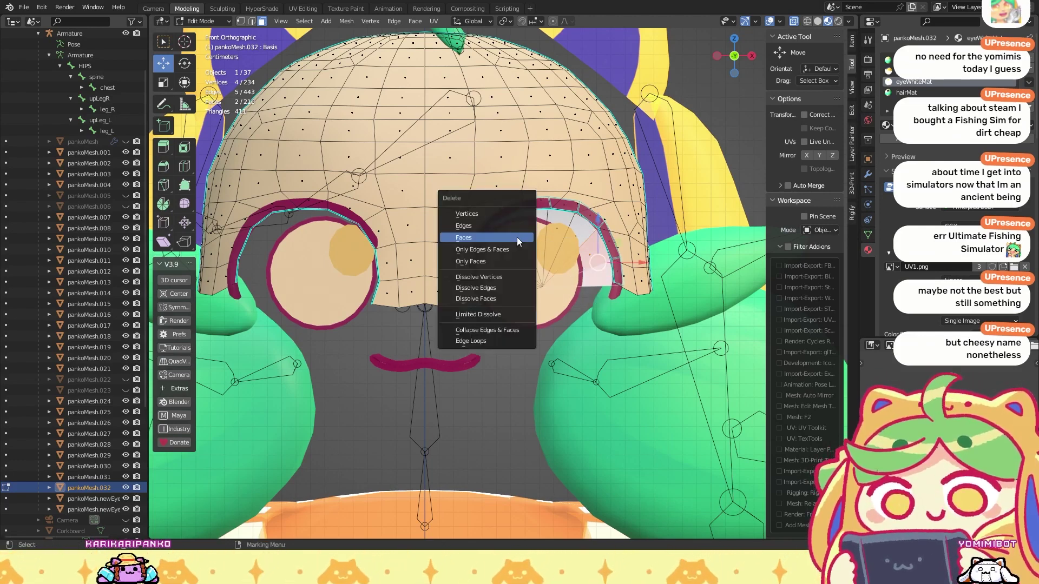
{"action": "left_click", "coordinate": [517, 239]}
Step: Delete the remaining fan-shaped eye-white faces inside the second eye opening
{"action": "key", "text": "b"}
{"action": "left_click_drag", "start_coordinate": [537, 222], "coordinate": [537, 223]}
{"action": "key", "text": "x"}
{"action": "left_click", "coordinate": [537, 223]}
{"action": "key", "text": "b"}
{"action": "left_click_drag", "start_coordinate": [571, 330], "coordinate": [479, 243]}
{"action": "key", "text": "x"}
{"action": "left_click", "coordinate": [505, 221]}
{"action": "key", "text": "x"}
{"action": "left_click", "coordinate": [479, 243]}
Step: Select all the narrow rim faces arching around the second eye opening from behind and delete them
{"action": "middle_click_drag", "start_coordinate": [479, 243], "coordinate": [459, 266]}
{"action": "scroll", "coordinate": [516, 283], "scroll_direction": "up", "scroll_amount": 3}
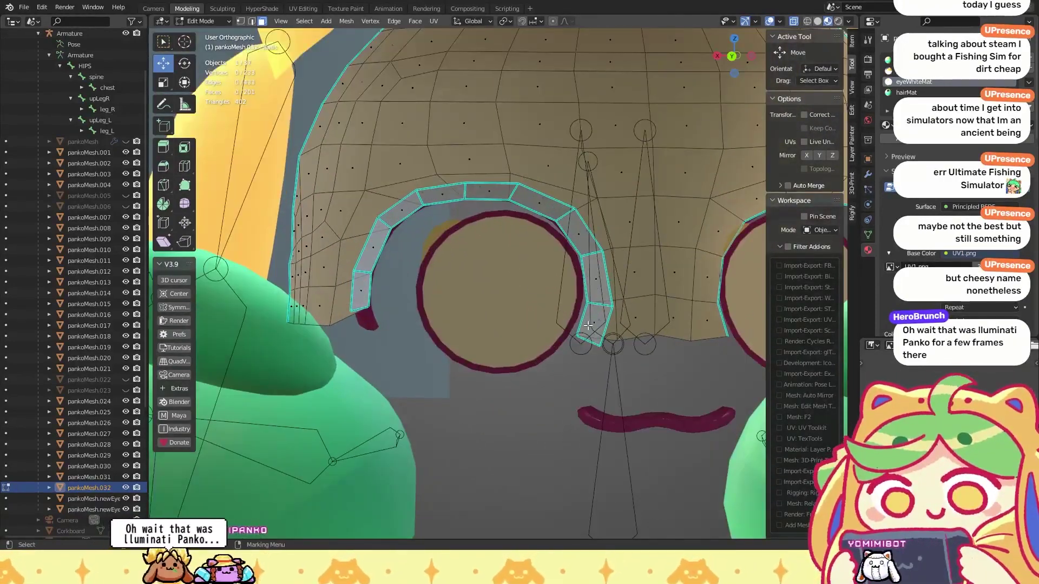
{"action": "scroll", "coordinate": [595, 272], "scroll_direction": "up", "scroll_amount": 2}
{"action": "left_click", "coordinate": [635, 275], "text": "shift"}
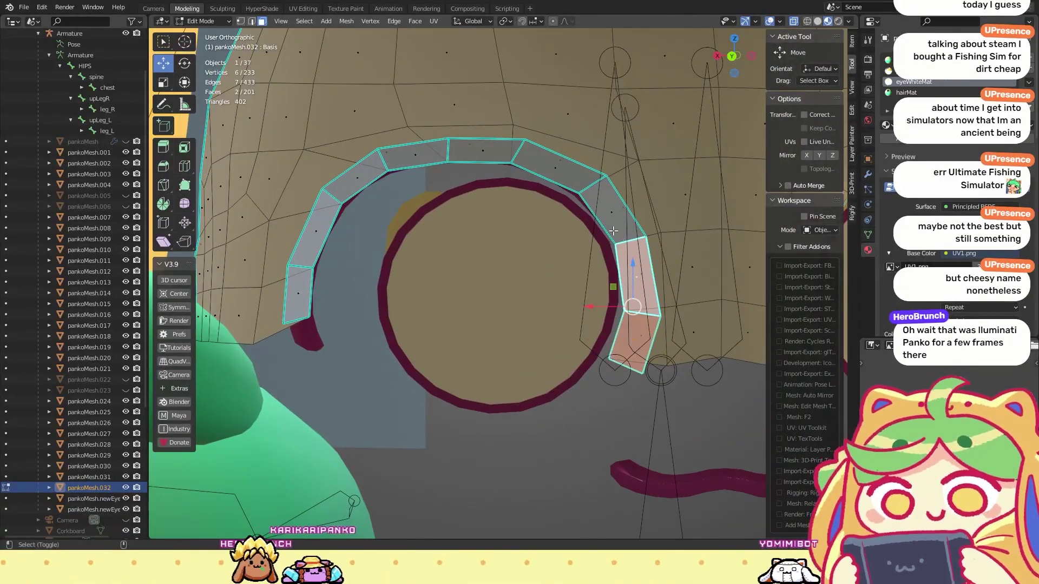
{"action": "left_click", "coordinate": [607, 212], "text": "shift"}
{"action": "left_click", "coordinate": [542, 165], "text": "shift"}
{"action": "left_click", "coordinate": [480, 151], "text": "shift"}
{"action": "left_click", "coordinate": [411, 155], "text": "shift"}
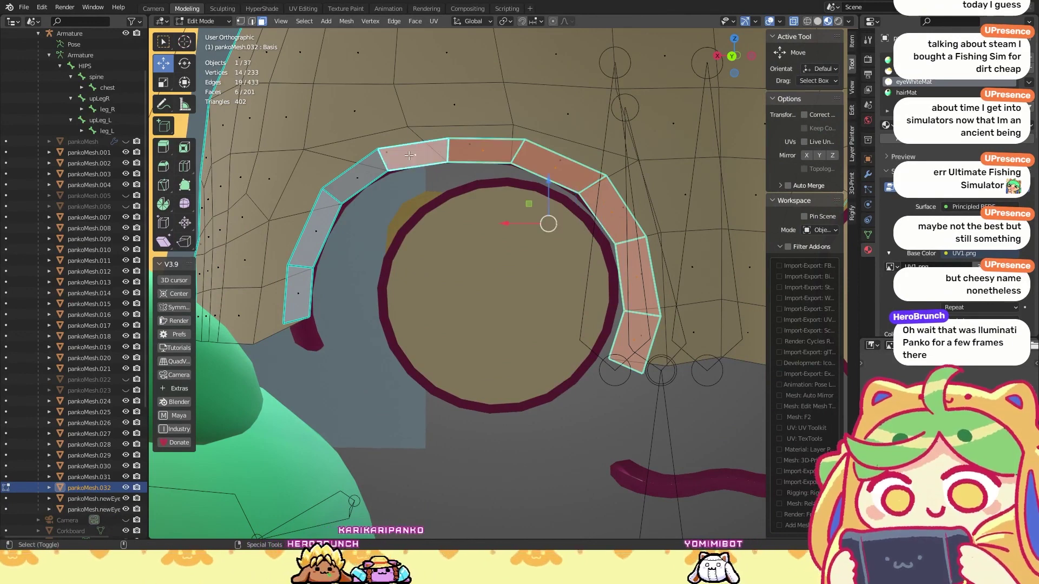
{"action": "left_click", "coordinate": [361, 175], "text": "shift"}
{"action": "left_click", "coordinate": [316, 230], "text": "shift"}
{"action": "left_click", "coordinate": [300, 291], "text": "shift"}
{"action": "key", "text": "x"}
{"action": "left_click", "coordinate": [339, 238]}
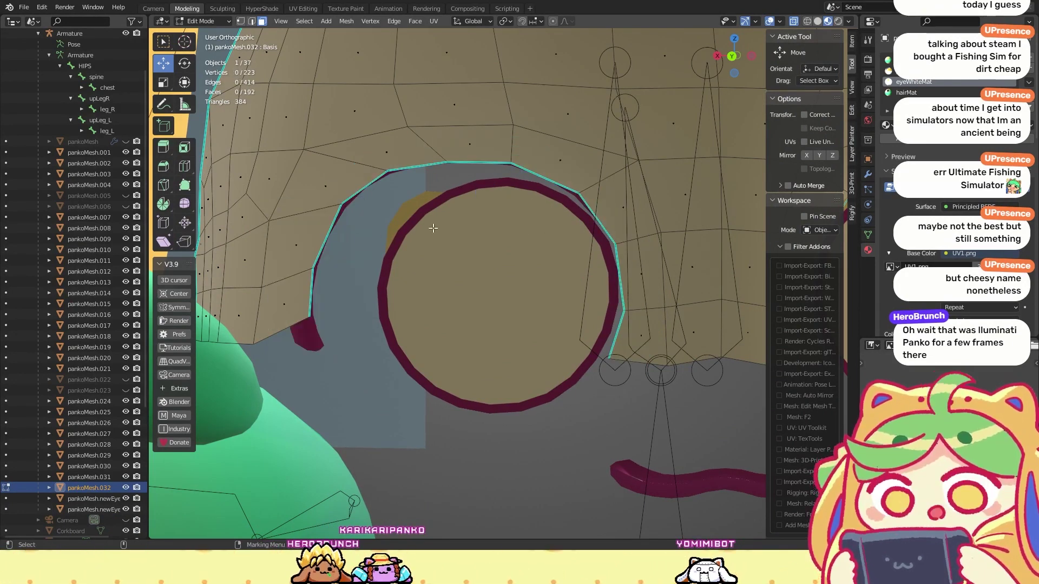
Step: Return the trimmed head piece to Object Mode and inspect both cleared eye openings from the front
{"action": "scroll", "coordinate": [386, 234], "scroll_direction": "down", "scroll_amount": 6}
{"action": "middle_click_drag", "start_coordinate": [385, 235], "coordinate": [541, 171]}
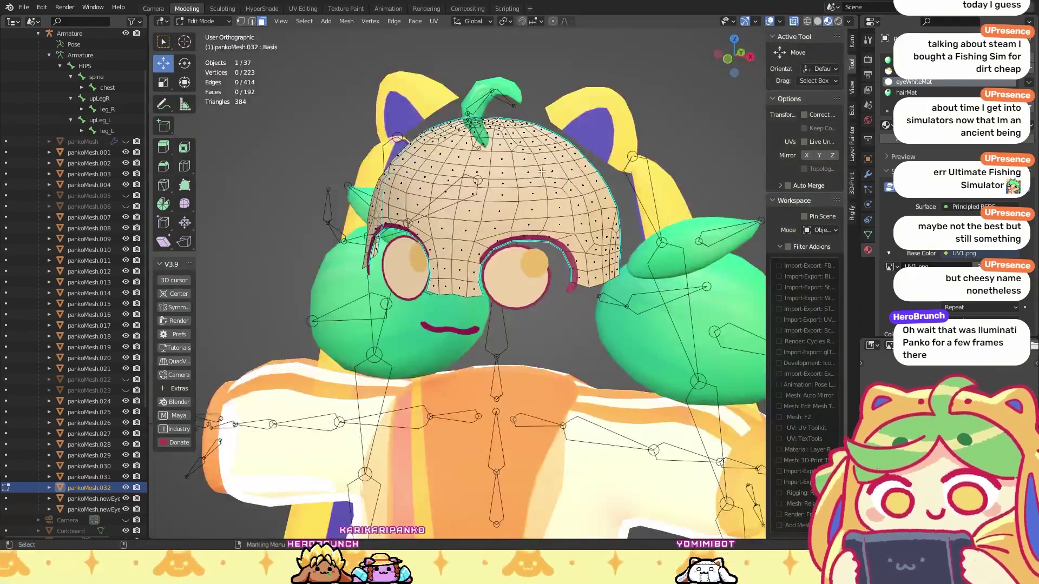
{"action": "left_click", "coordinate": [732, 64]}
{"action": "right_click", "coordinate": [470, 161]}
{"action": "left_click", "coordinate": [553, 122]}
{"action": "scroll", "coordinate": [537, 213], "scroll_direction": "down", "scroll_amount": 4}
{"action": "scroll", "coordinate": [521, 227], "scroll_direction": "up", "scroll_amount": 3}
{"action": "mouse_move", "coordinate": [517, 228]}
{"action": "middle_mouse_down"}
{"action": "mouse_move", "coordinate": [504, 250]}
{"action": "mouse_move", "coordinate": [521, 251]}
{"action": "mouse_move", "coordinate": [513, 238]}
{"action": "middle_mouse_up"}
{"action": "left_click", "coordinate": [733, 61]}
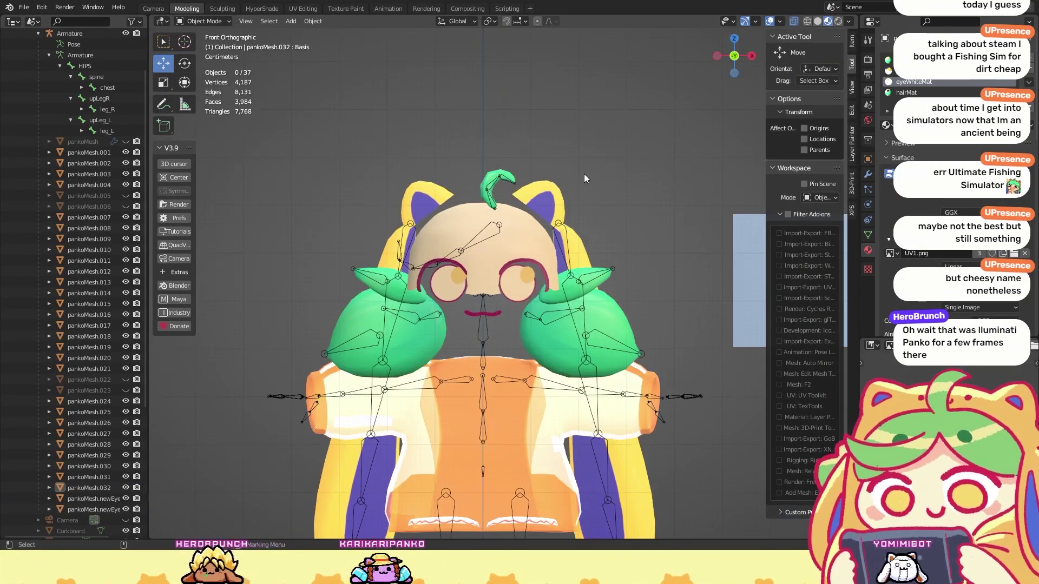
Step: Toggle the Camera object's viewport visibility on and back off
{"action": "middle_click_drag", "start_coordinate": [600, 179], "coordinate": [603, 149], "text": "shift"}
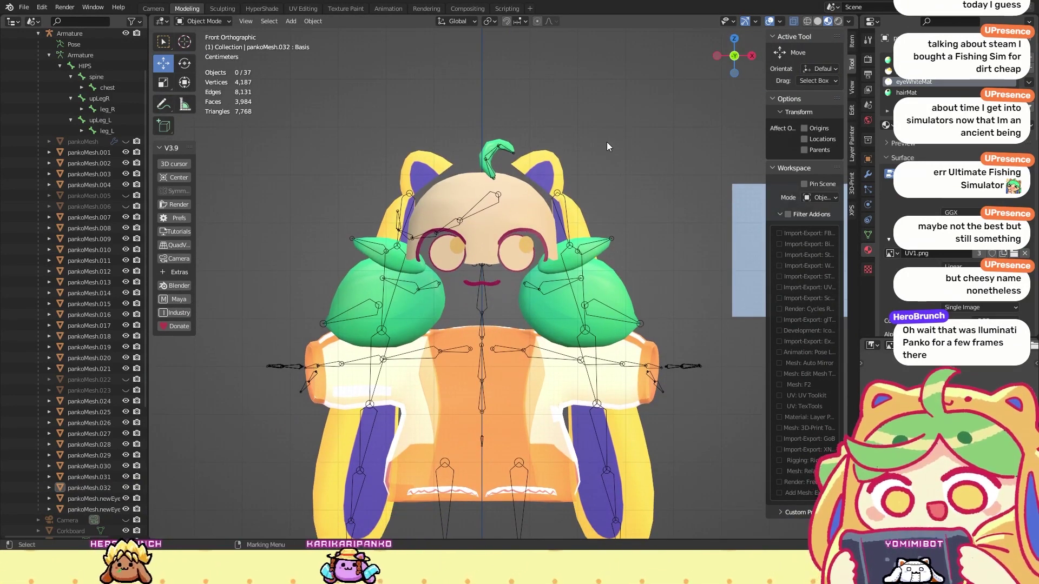
{"action": "middle_click_drag", "start_coordinate": [609, 145], "coordinate": [604, 135], "text": "shift"}
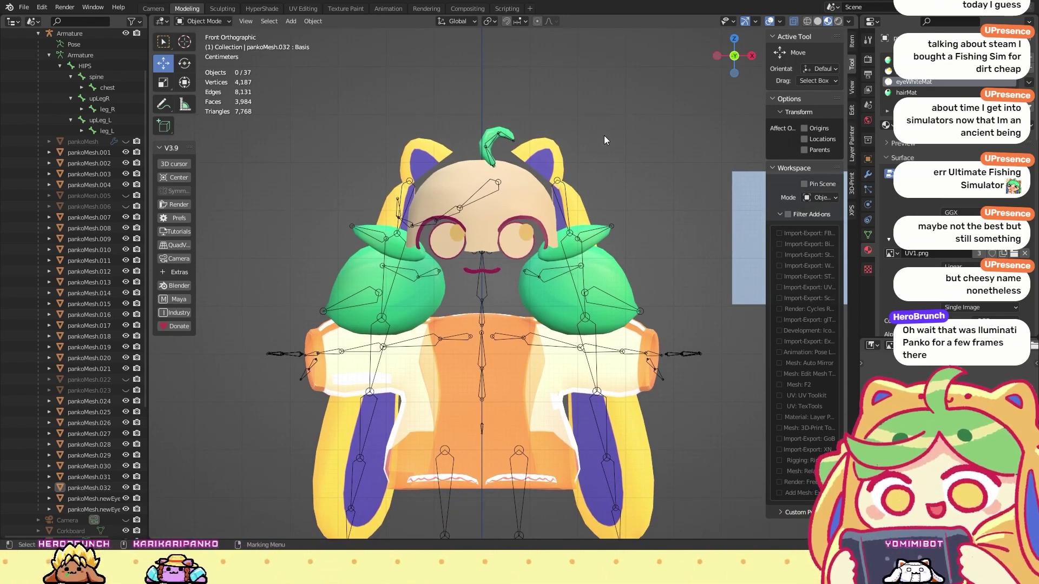
{"action": "scroll", "coordinate": [604, 135], "scroll_direction": "down", "scroll_amount": 3}
{"action": "scroll", "coordinate": [563, 247], "scroll_direction": "down", "scroll_amount": 2}
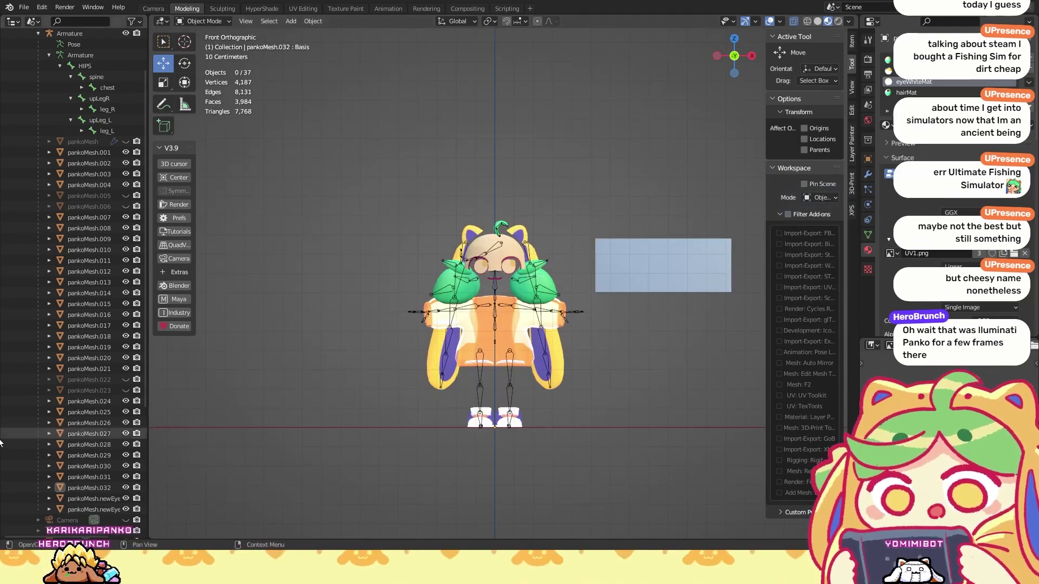
{"action": "scroll", "coordinate": [127, 446], "scroll_direction": "down", "scroll_amount": 5}
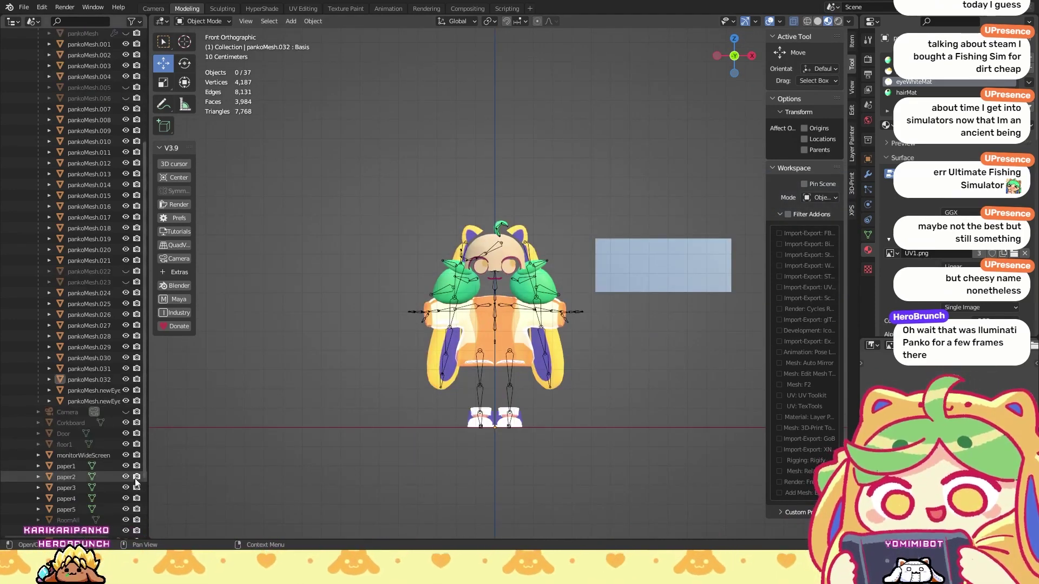
{"action": "left_click", "coordinate": [126, 413]}
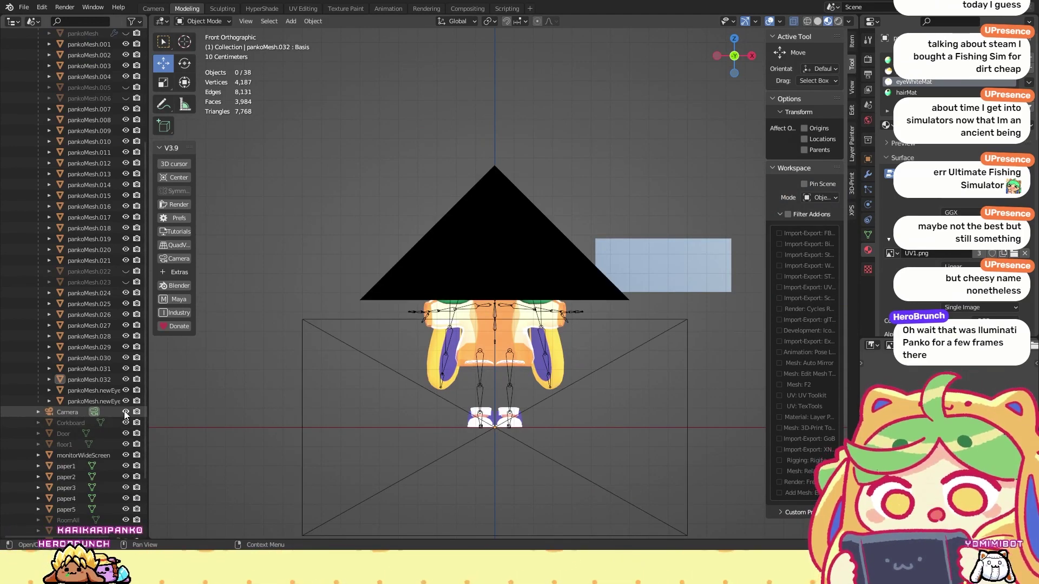
{"action": "scroll", "coordinate": [533, 332], "scroll_direction": "up", "scroll_amount": 3}
{"action": "mouse_move", "coordinate": [537, 273]}
{"action": "middle_mouse_down", "text": "shift"}
{"action": "mouse_move", "coordinate": [539, 249]}
{"action": "mouse_move", "coordinate": [540, 267]}
{"action": "middle_mouse_up", "text": "shift"}
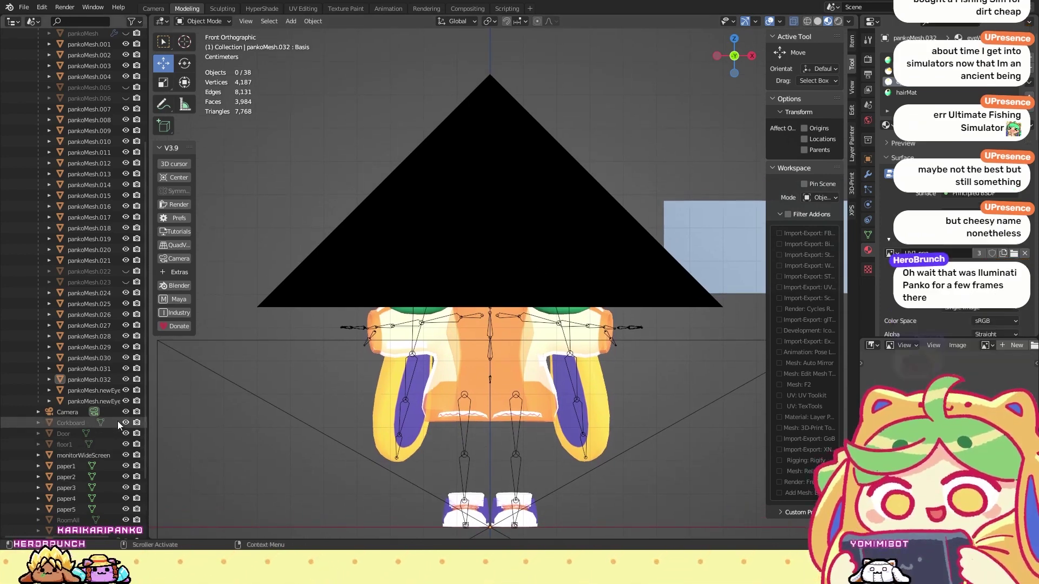
{"action": "left_click", "coordinate": [128, 411]}
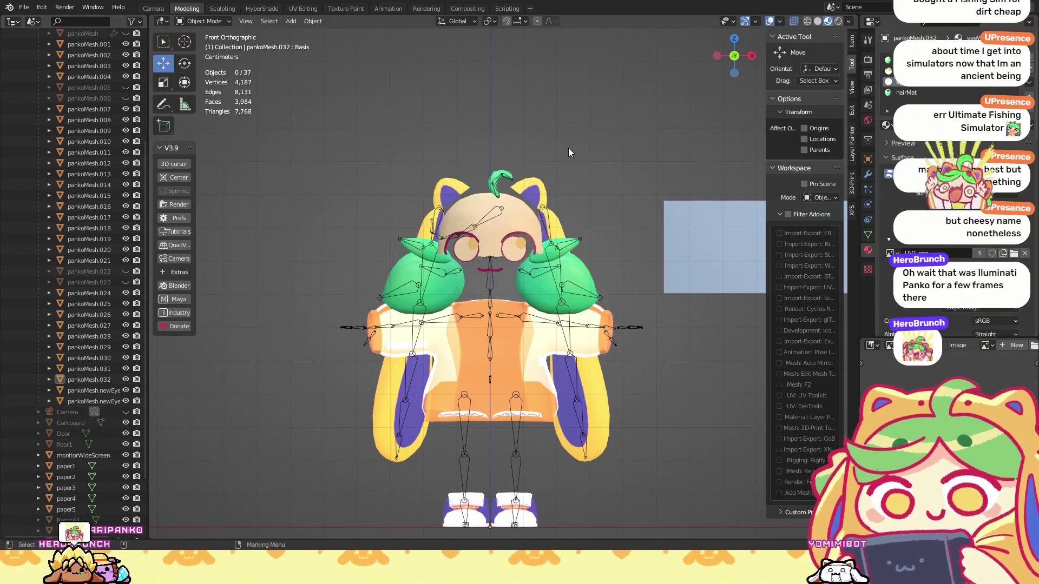
Step: Unhide the body mesh pankoMesh and the hair meshes pankoMesh.022 and pankoMesh.023, leaving pankoMesh.005 hidden
{"action": "middle_click_drag", "start_coordinate": [568, 147], "coordinate": [531, 218]}
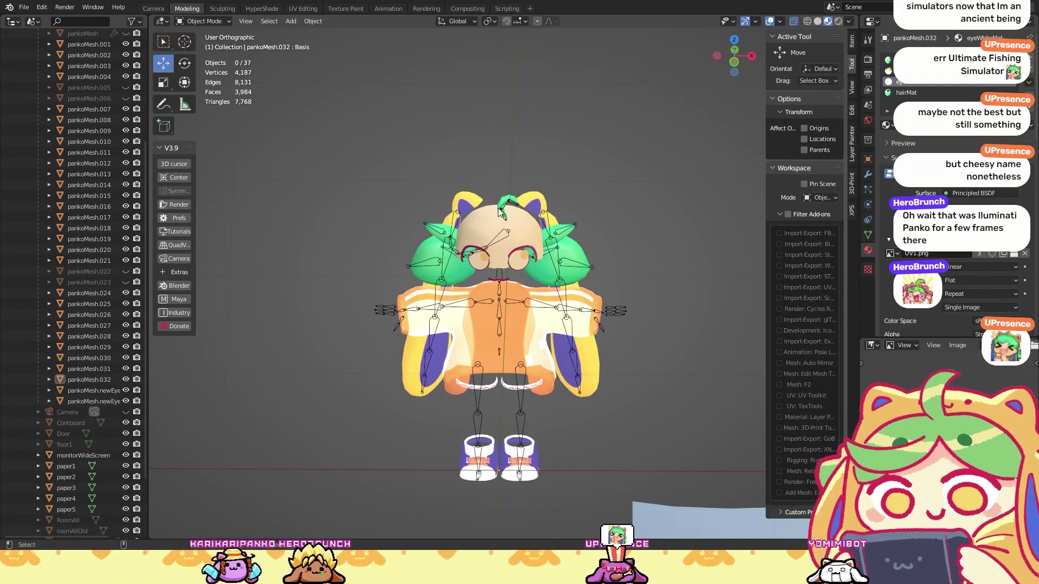
{"action": "left_click", "coordinate": [523, 232]}
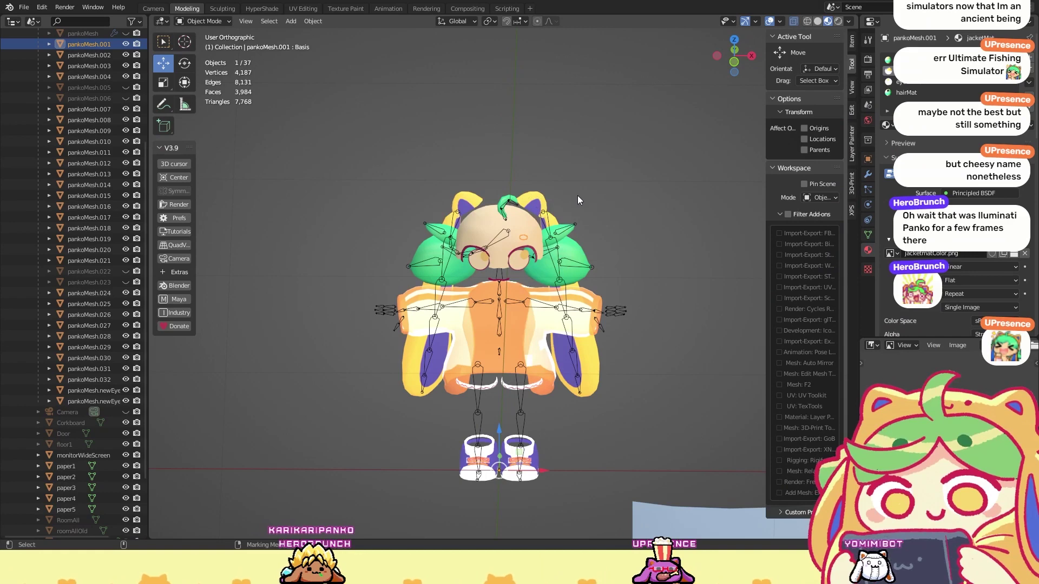
{"action": "scroll", "coordinate": [122, 217], "scroll_direction": "up", "scroll_amount": 5}
{"action": "left_click", "coordinate": [126, 163]}
{"action": "left_click", "coordinate": [531, 223]}
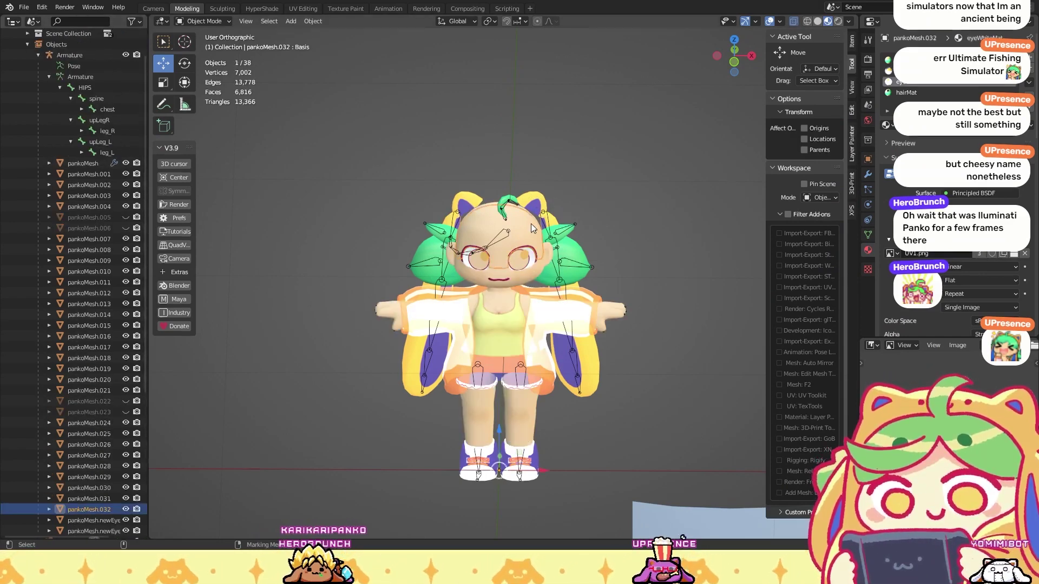
{"action": "left_click", "coordinate": [127, 217]}
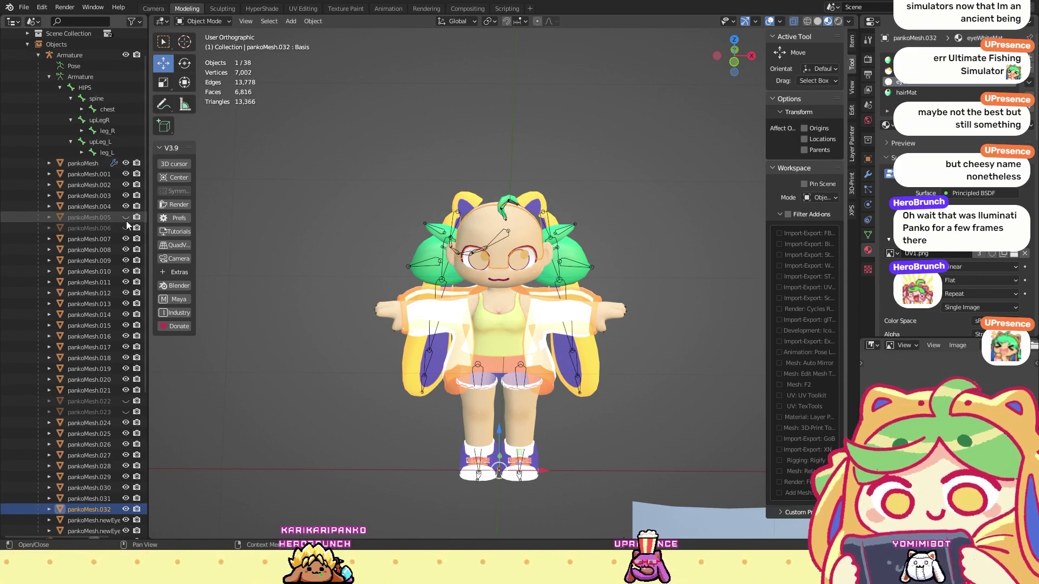
{"action": "left_click", "coordinate": [125, 219]}
{"action": "left_click", "coordinate": [125, 412]}
{"action": "left_click", "coordinate": [125, 402]}
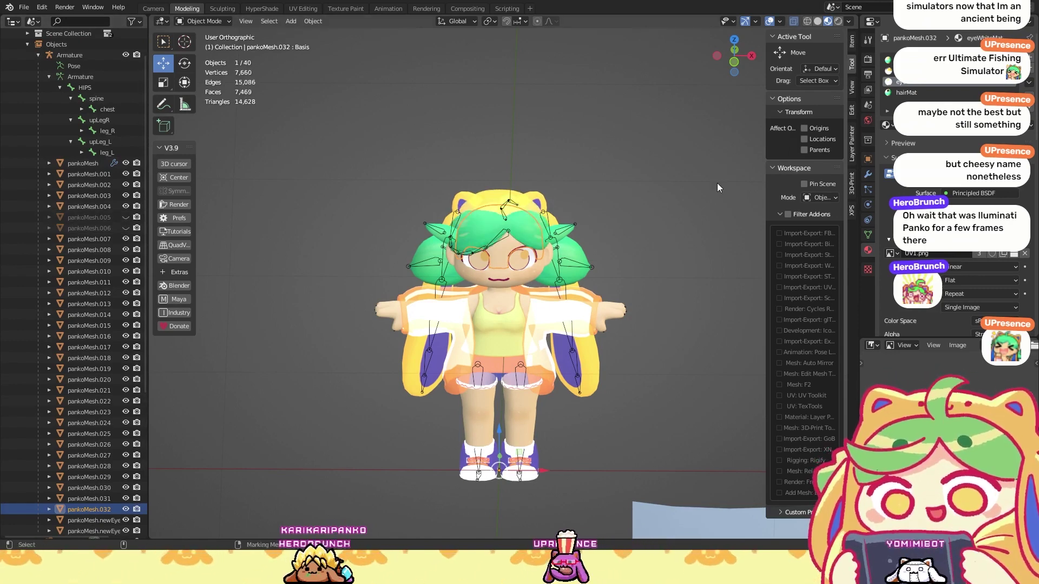
Step: Select the trimmed head overlay pankoMesh.032 on its own and open it in Edit Mode
{"action": "right_click", "coordinate": [538, 188]}
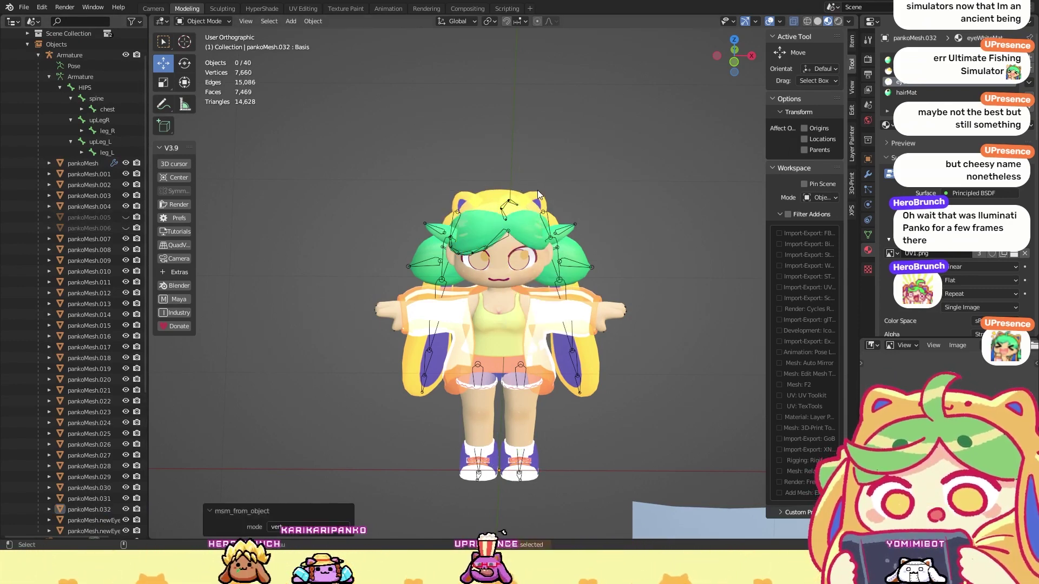
{"action": "right_click", "coordinate": [538, 201]}
{"action": "left_click", "coordinate": [482, 192]}
{"action": "right_click", "coordinate": [498, 193]}
{"action": "left_click", "coordinate": [443, 185]}
{"action": "left_click", "coordinate": [498, 251]}
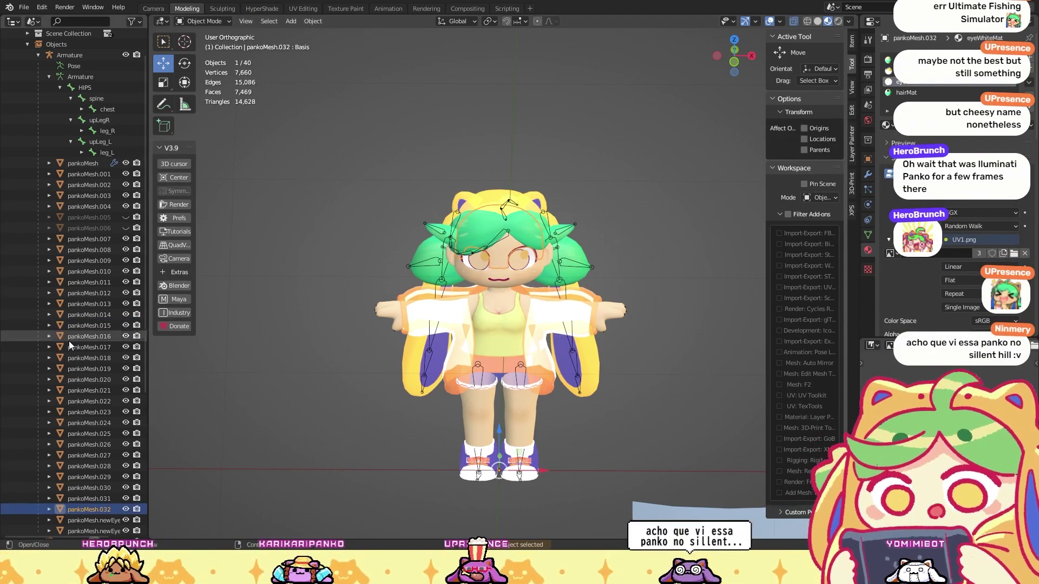
{"action": "right_click", "coordinate": [490, 256]}
{"action": "left_click", "coordinate": [427, 255]}
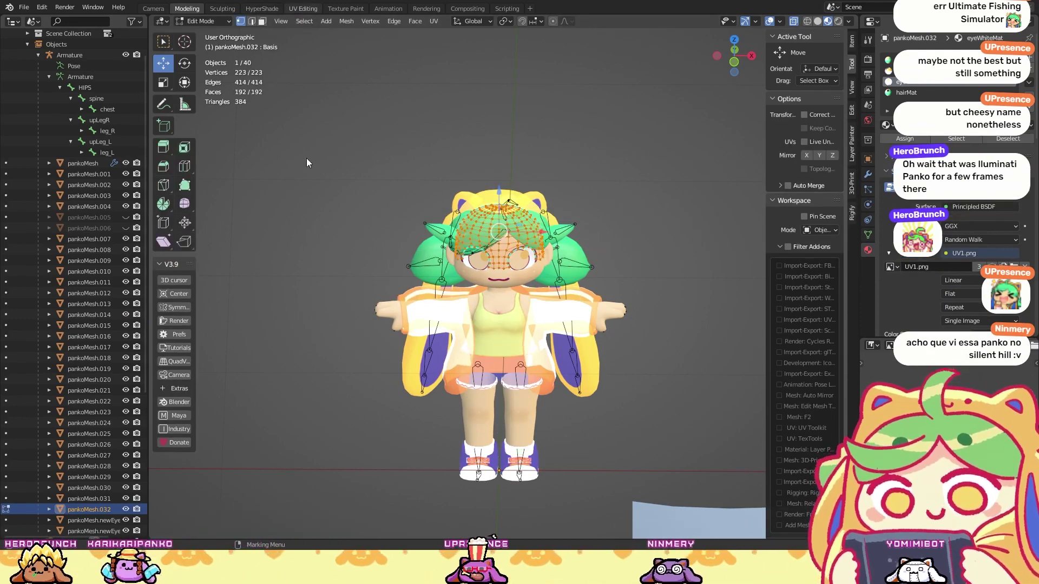
Step: In the UV Editing workspace, move the overlay's whole UV island off the UV1.png texture into the empty space above it
{"action": "left_click", "coordinate": [303, 9]}
{"action": "scroll", "coordinate": [215, 272], "scroll_direction": "down", "scroll_amount": 8}
{"action": "left_click_drag", "start_coordinate": [190, 238], "coordinate": [57, 359]}
{"action": "left_click_drag", "start_coordinate": [106, 302], "coordinate": [222, 181]}
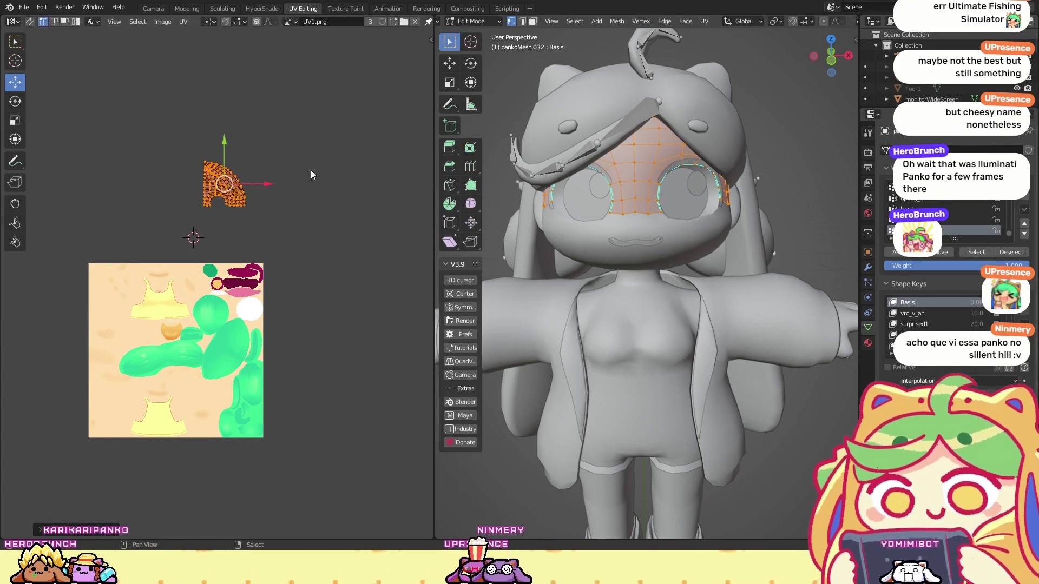
Step: Open all the character's meshes in Edit Mode together and examine their combined UV layout over the UV1.png texture
{"action": "right_click", "coordinate": [663, 139]}
{"action": "left_click", "coordinate": [761, 125]}
{"action": "right_click", "coordinate": [722, 118]}
{"action": "left_click", "coordinate": [710, 110]}
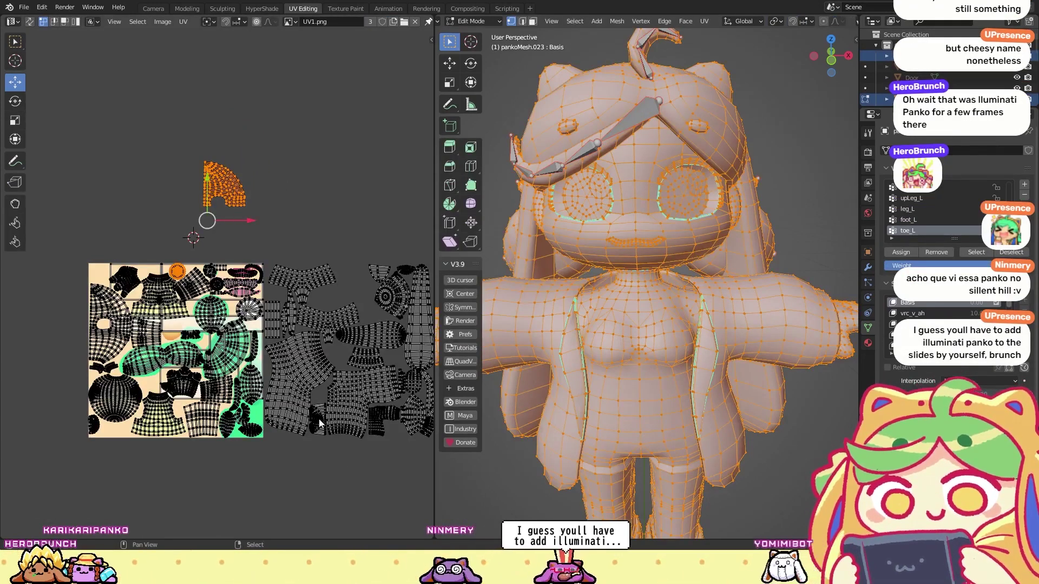
{"action": "middle_click_drag", "start_coordinate": [307, 386], "coordinate": [213, 383]}
{"action": "middle_click_drag", "start_coordinate": [112, 370], "coordinate": [206, 373]}
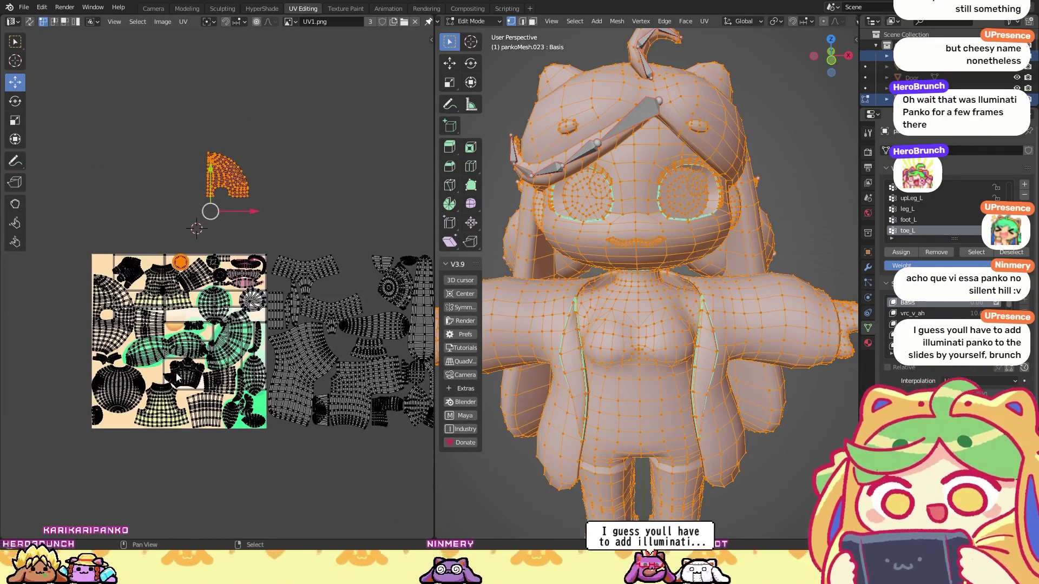
{"action": "scroll", "coordinate": [216, 379], "scroll_direction": "up", "scroll_amount": 5}
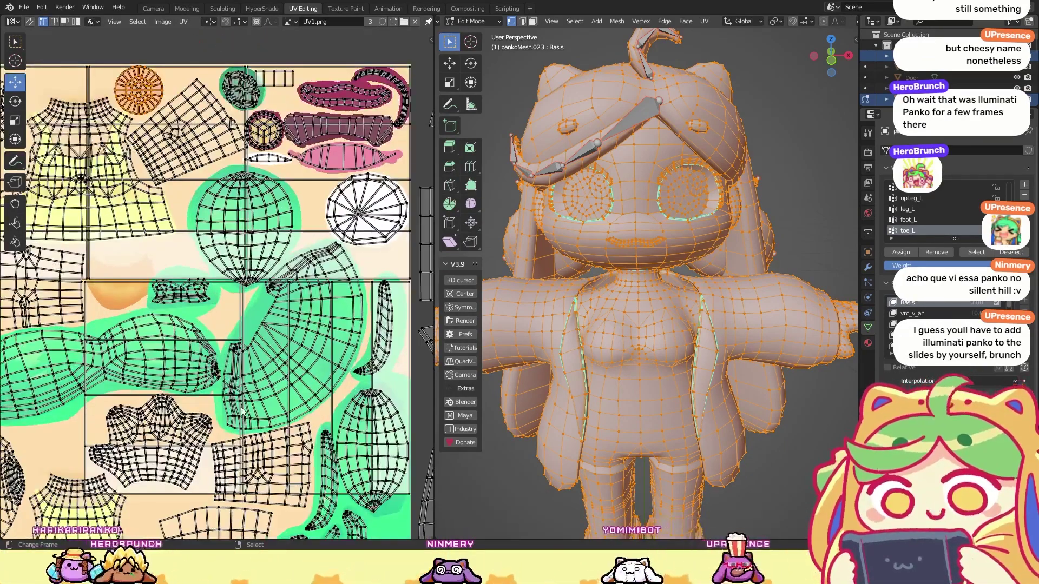
Step: Return all the character's meshes to Object Mode and bring their entries into view in the object list
{"action": "scroll", "coordinate": [676, 298], "scroll_direction": "down", "scroll_amount": 10}
{"action": "right_click", "coordinate": [679, 297]}
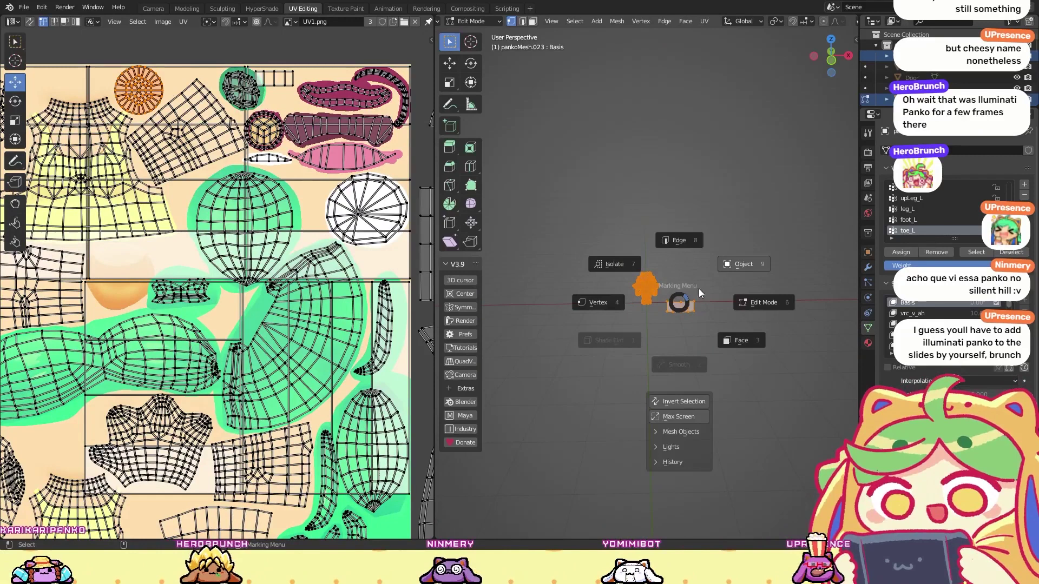
{"action": "left_click", "coordinate": [724, 344]}
{"action": "scroll", "coordinate": [1012, 81], "scroll_direction": "down", "scroll_amount": 2}
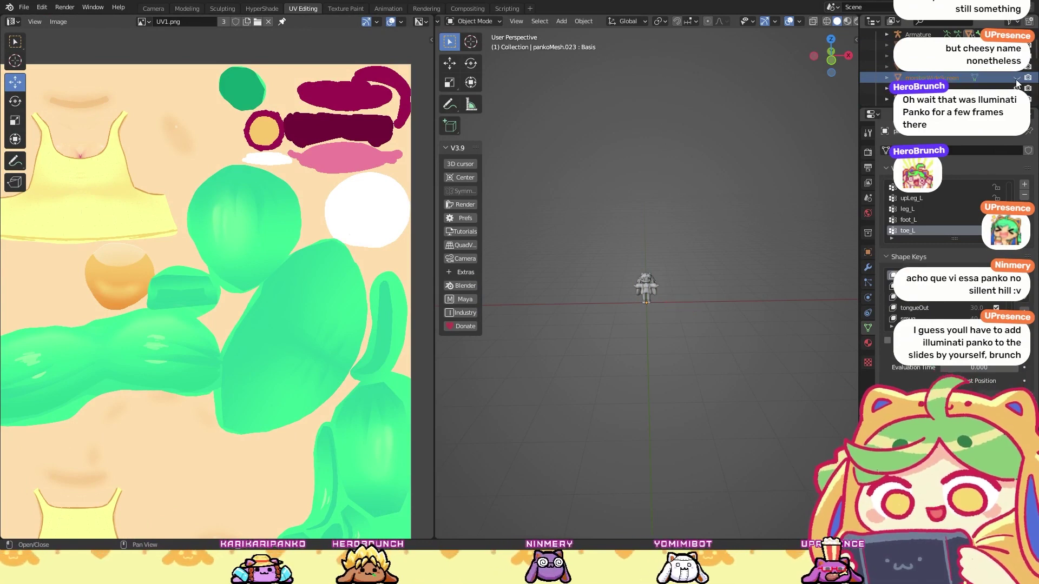
Step: Check the jacket mesh in vertex edit mode and return to object mode
{"action": "left_click", "coordinate": [653, 291]}
{"action": "scroll", "coordinate": [657, 268], "scroll_direction": "up", "scroll_amount": 8}
{"action": "right_click", "coordinate": [667, 296]}
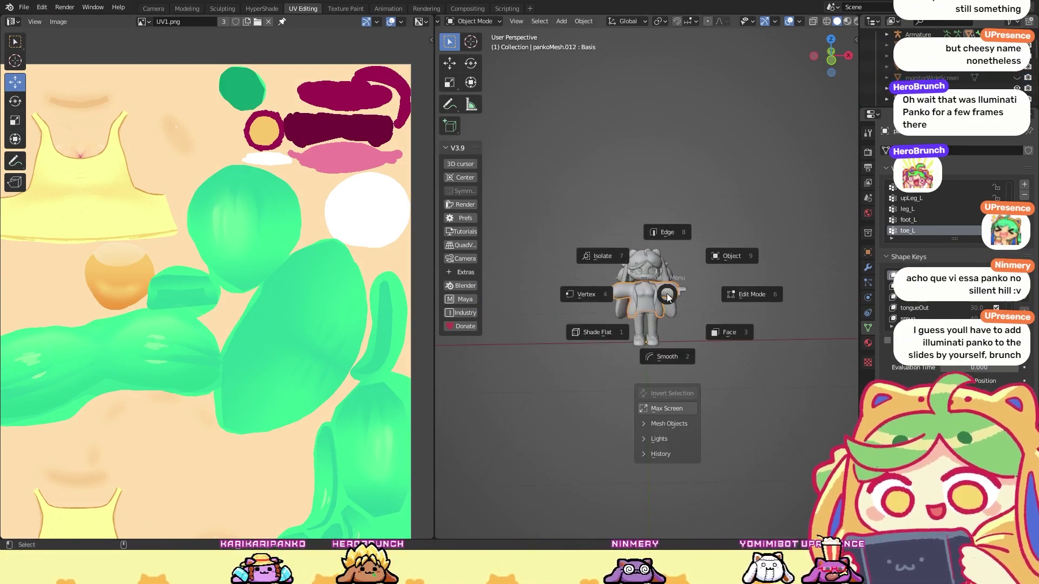
{"action": "left_click", "coordinate": [585, 294]}
{"action": "right_click", "coordinate": [667, 277]}
{"action": "left_click", "coordinate": [730, 238]}
Step: Select all of the character's meshes and enter edit mode to show their combined UV layout
{"action": "left_click_drag", "start_coordinate": [719, 204], "coordinate": [594, 372]}
{"action": "right_click", "coordinate": [630, 283]}
{"action": "left_click", "coordinate": [710, 281]}
{"action": "scroll", "coordinate": [131, 285], "scroll_direction": "down", "scroll_amount": 3}
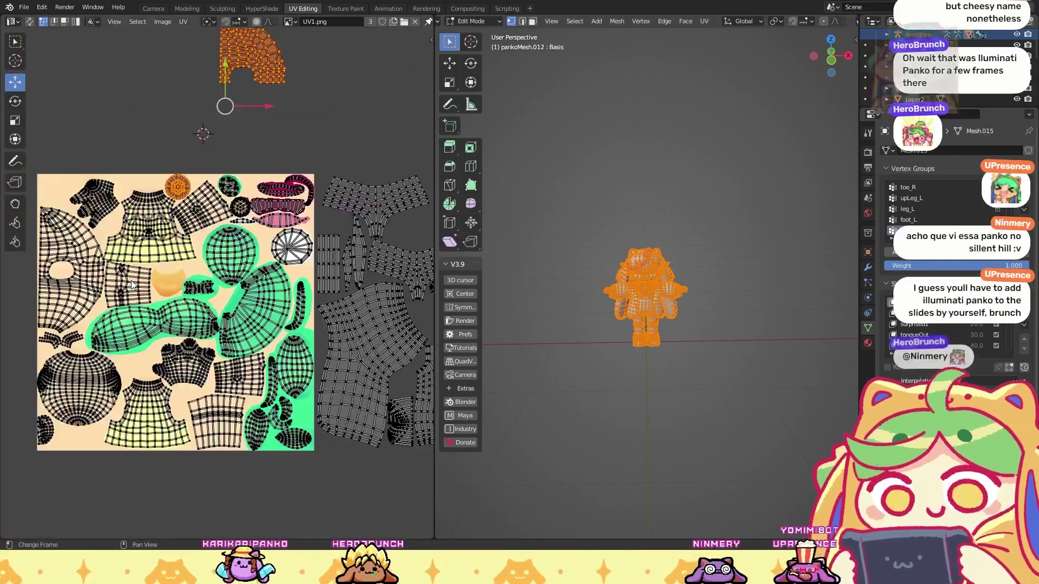
{"action": "middle_click_drag", "start_coordinate": [182, 233], "coordinate": [202, 252]}
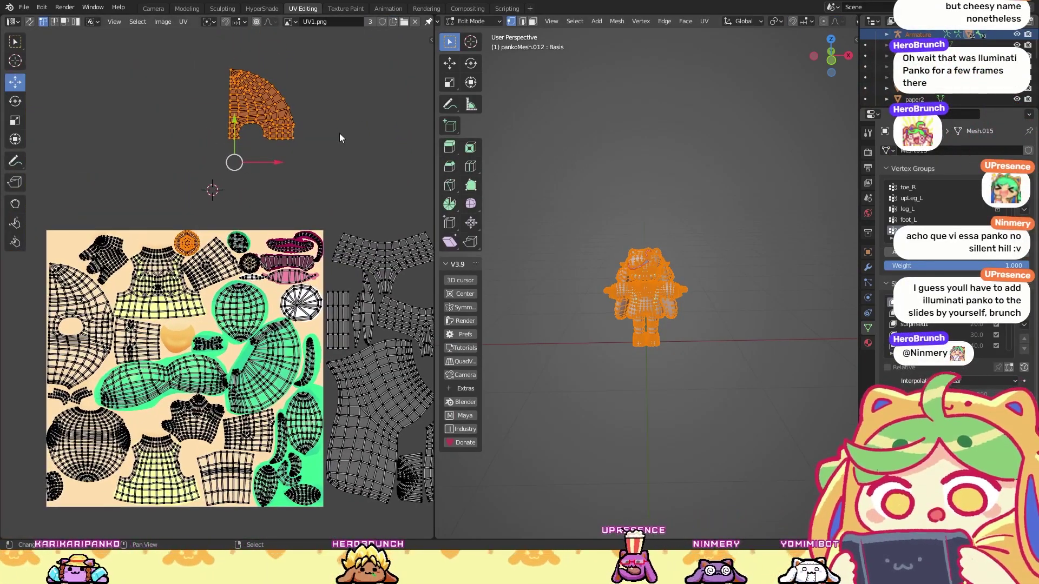
Step: Move the fan-shaped UV island down and left, close to the 2D cursor above the UV1.png texture
{"action": "left_click_drag", "start_coordinate": [259, 103], "coordinate": [219, 142]}
{"action": "middle_click_drag", "start_coordinate": [362, 151], "coordinate": [209, 146]}
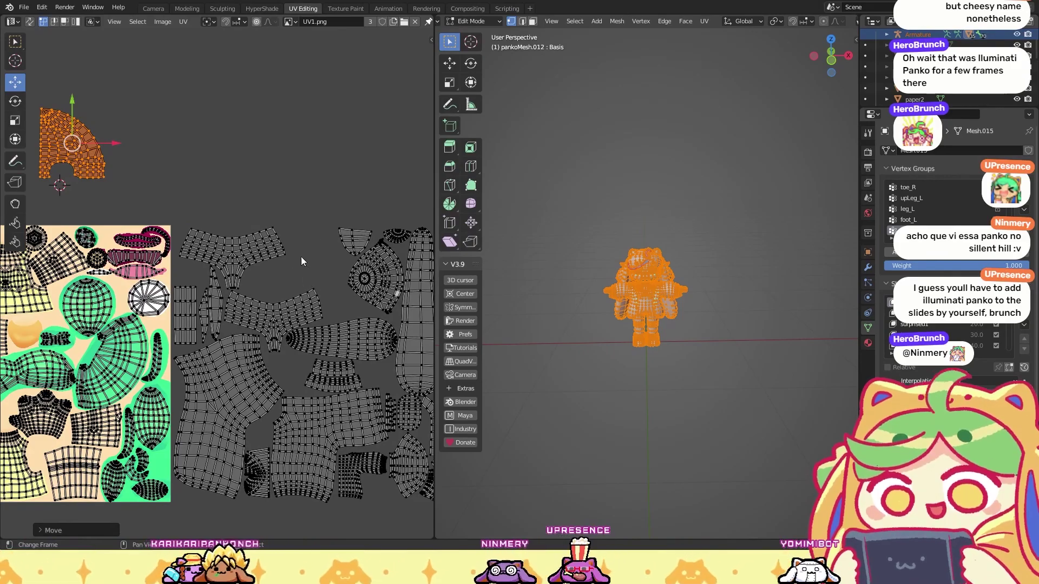
{"action": "middle_click_drag", "start_coordinate": [305, 248], "coordinate": [285, 278]}
{"action": "scroll", "coordinate": [285, 279], "scroll_direction": "down", "scroll_amount": 3}
{"action": "scroll", "coordinate": [299, 320], "scroll_direction": "up", "scroll_amount": 2}
{"action": "scroll", "coordinate": [298, 319], "scroll_direction": "down", "scroll_amount": 2}
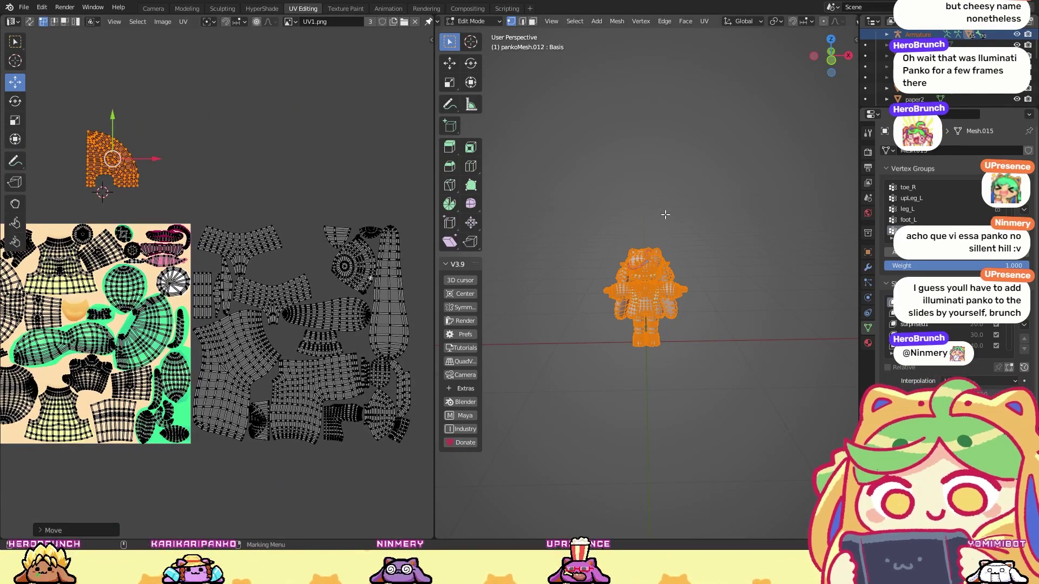
Step: Switch to the Modeling workspace and hide the jacket mesh to expose the body underneath
{"action": "left_click", "coordinate": [186, 8]}
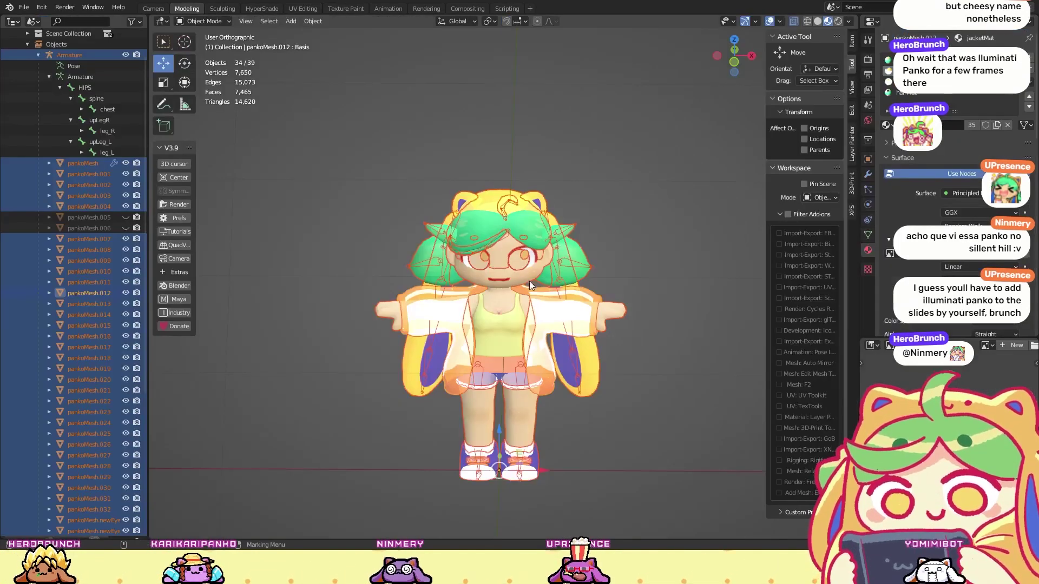
{"action": "middle_click_drag", "start_coordinate": [570, 217], "coordinate": [421, 296]}
{"action": "left_click", "coordinate": [557, 216]}
{"action": "scroll", "coordinate": [602, 194], "scroll_direction": "up", "scroll_amount": 2}
{"action": "key", "text": "h"}
Step: Hide the two narrow orange pieces beside the torso
{"action": "left_click", "coordinate": [513, 285]}
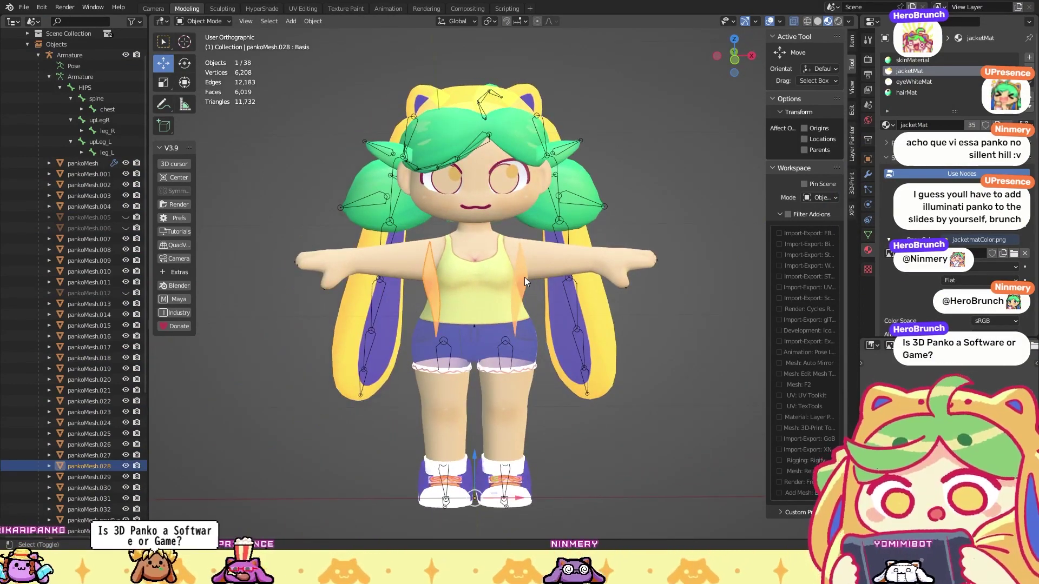
{"action": "left_click", "coordinate": [524, 277], "text": "shift"}
{"action": "key", "text": "h"}
Step: View the body without the jacket, and undo the hiding of the jacket and its two side pieces
{"action": "middle_click_drag", "start_coordinate": [645, 167], "coordinate": [524, 239]}
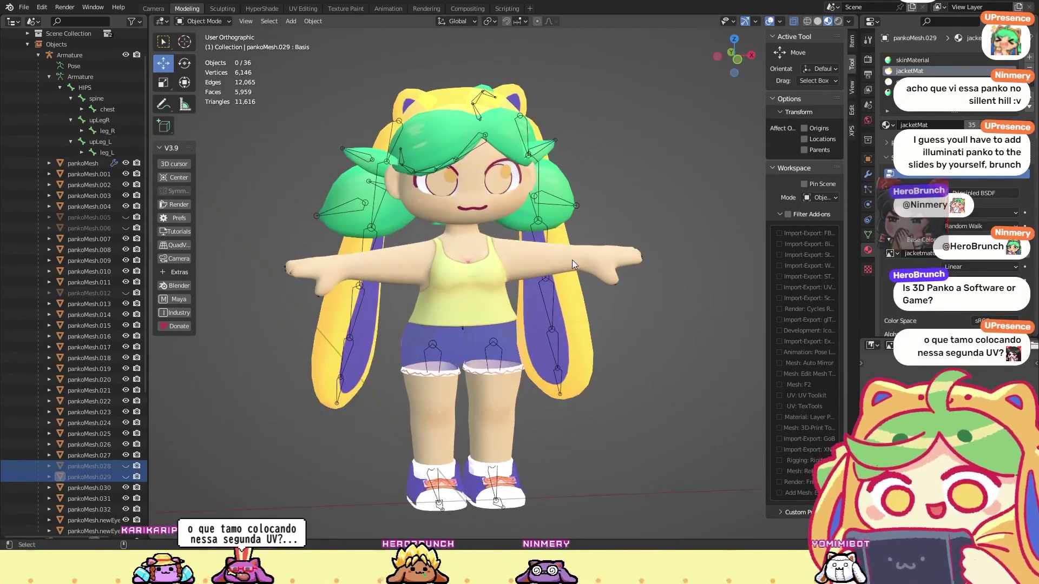
{"action": "middle_click_drag", "start_coordinate": [632, 139], "coordinate": [641, 96]}
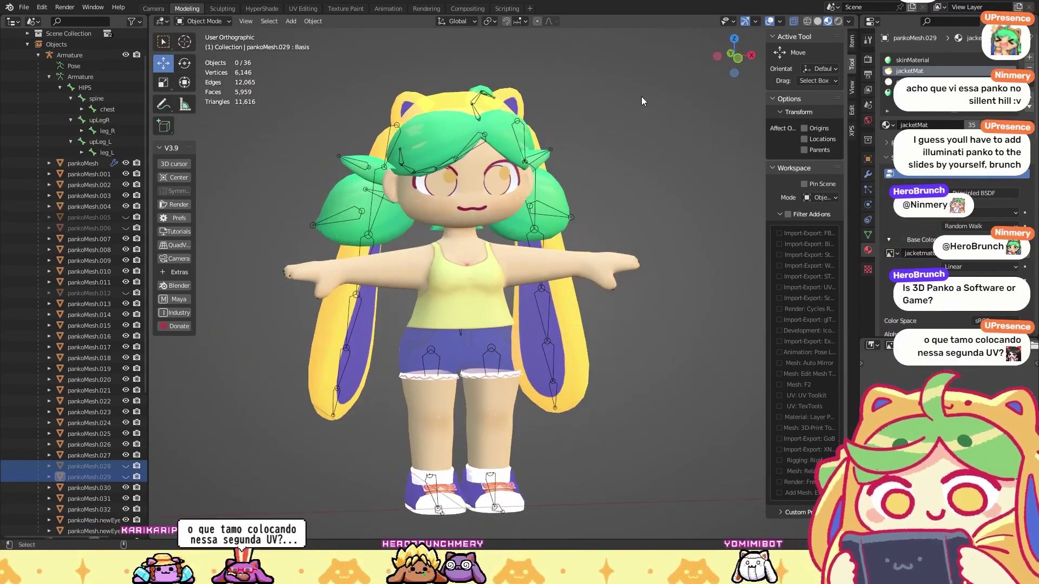
{"action": "key", "text": "ctrl+z"}
{"action": "key", "text": "ctrl+z"}
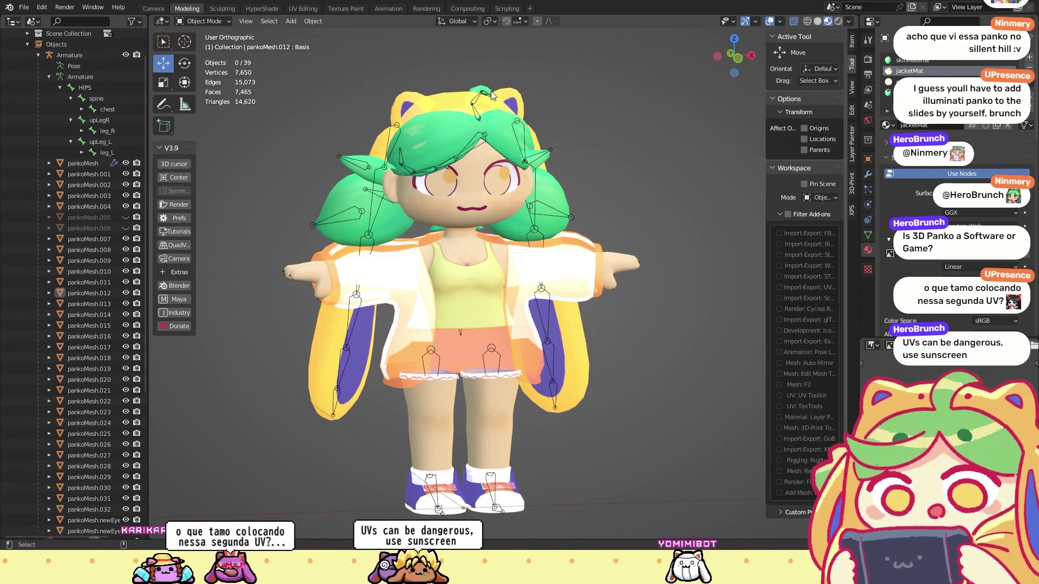
Step: Hide the hair-and-hood mesh to inspect the head from behind, and bring it back
{"action": "left_click", "coordinate": [436, 121]}
{"action": "middle_click_drag", "start_coordinate": [436, 121], "coordinate": [362, 209]}
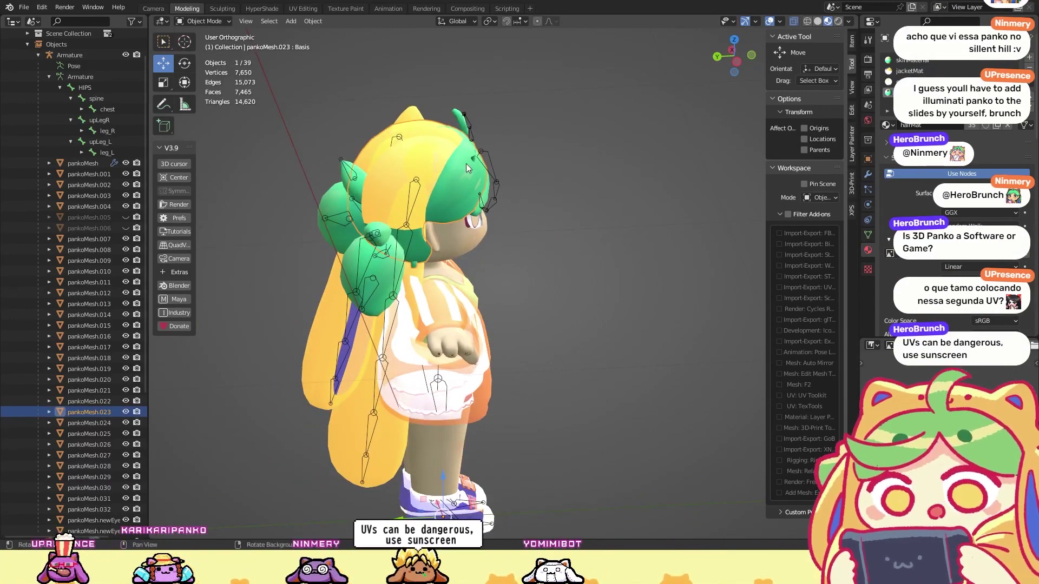
{"action": "middle_click_drag", "start_coordinate": [444, 176], "coordinate": [531, 123]}
{"action": "scroll", "coordinate": [528, 122], "scroll_direction": "up", "scroll_amount": 5}
{"action": "key", "text": "h"}
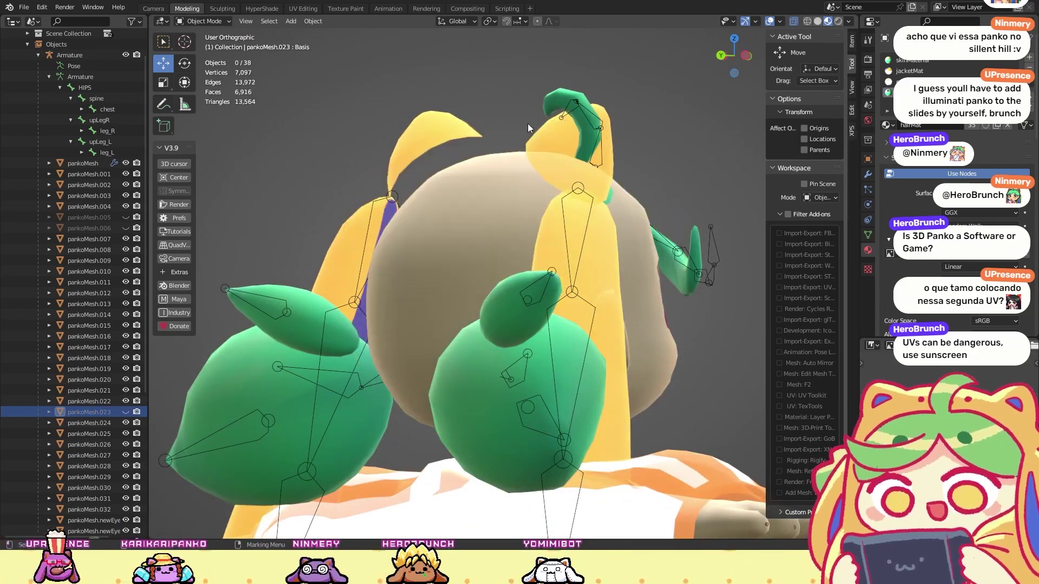
{"action": "key", "text": "alt+h"}
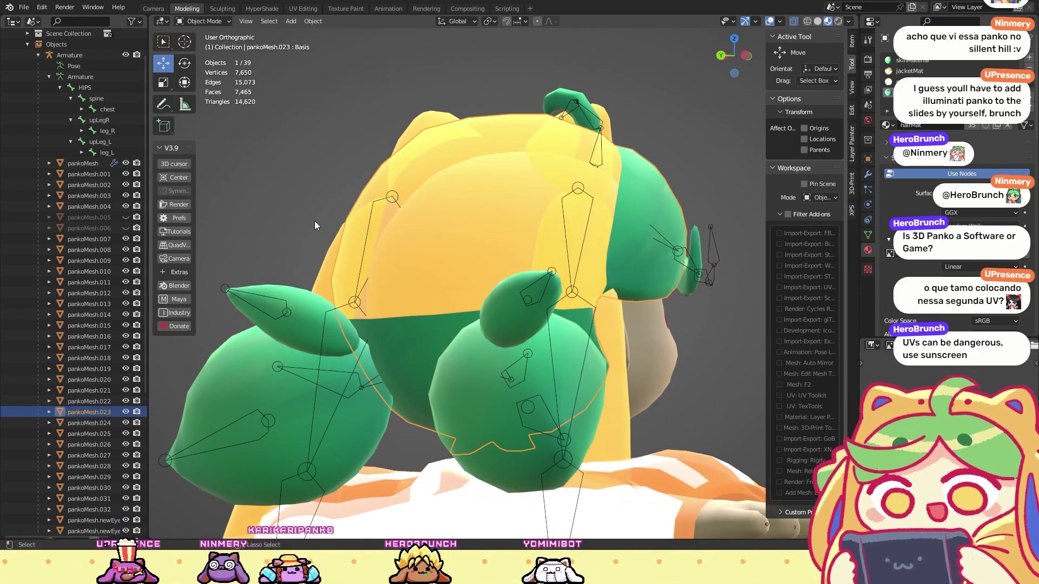
{"action": "scroll", "coordinate": [515, 517], "scroll_direction": "down", "scroll_amount": 3}
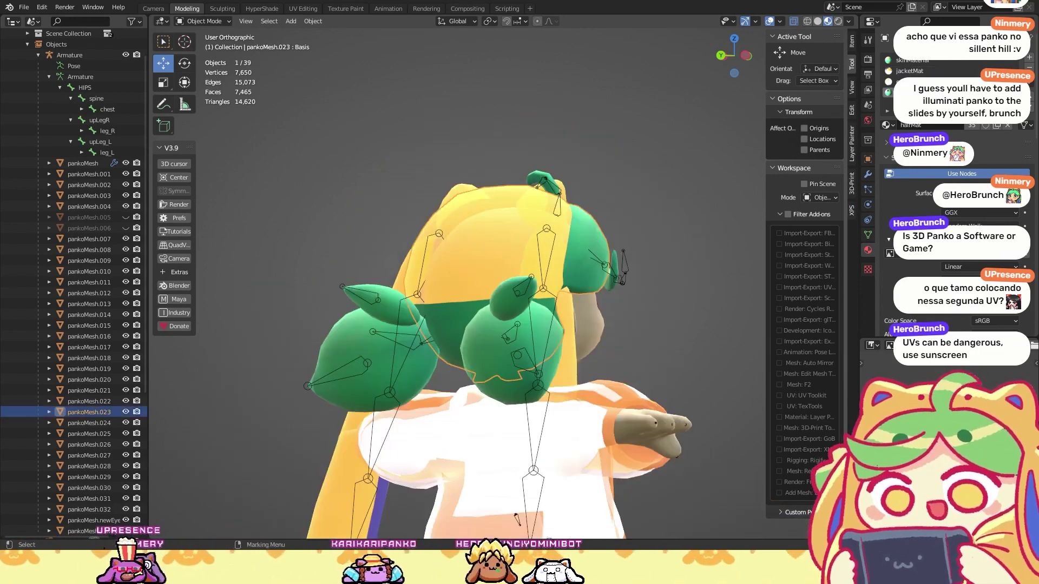
Step: Save the file as pankoCleanUpBlend_New.blend and select the jacket mesh from the front
{"action": "left_click", "coordinate": [415, 144]}
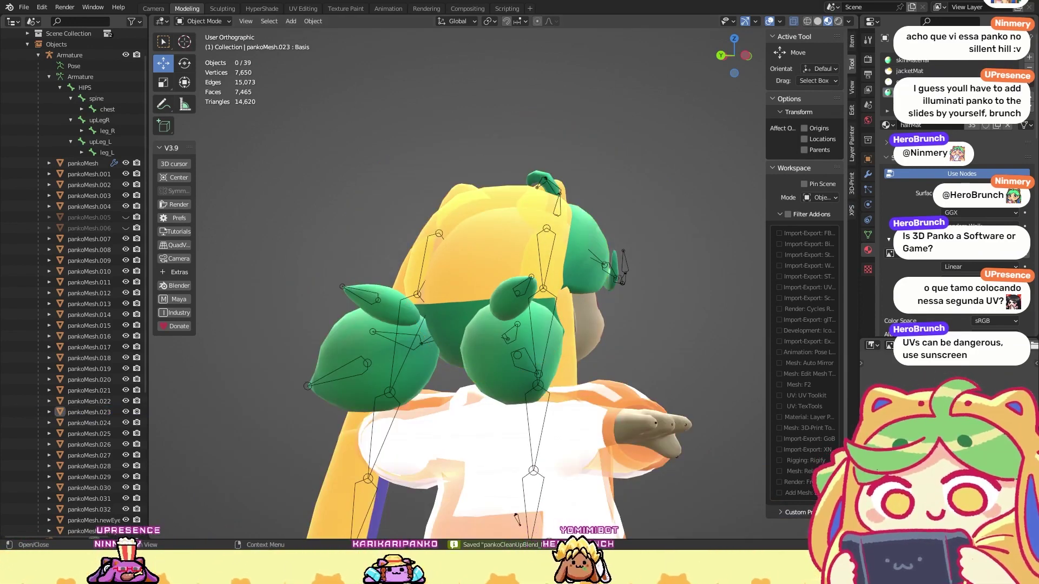
{"action": "left_click", "coordinate": [517, 519]}
{"action": "middle_click_drag", "start_coordinate": [517, 519], "coordinate": [455, 147]}
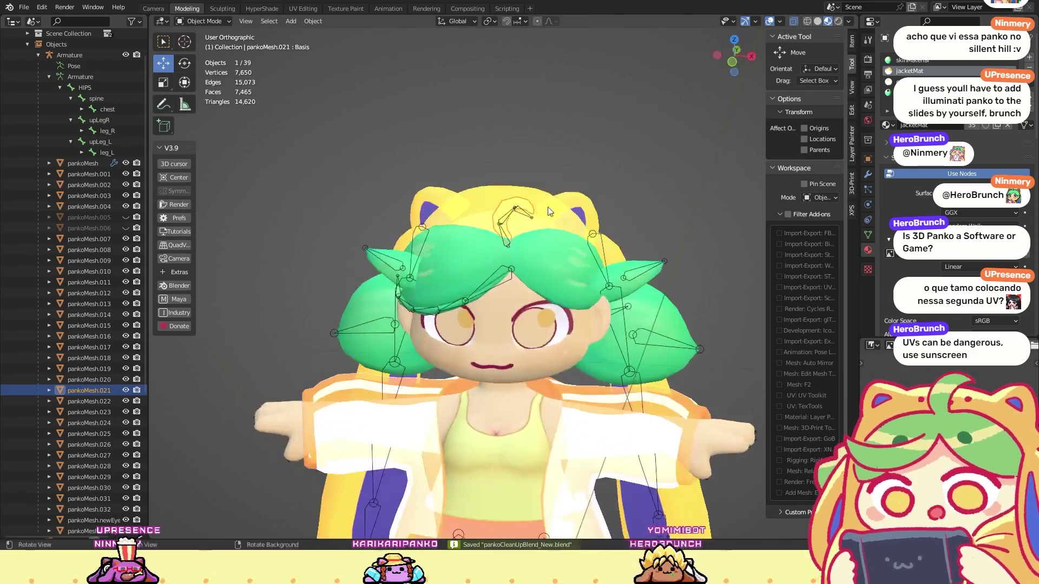
{"action": "scroll", "coordinate": [554, 304], "scroll_direction": "down", "scroll_amount": 3}
{"action": "left_click", "coordinate": [395, 221]}
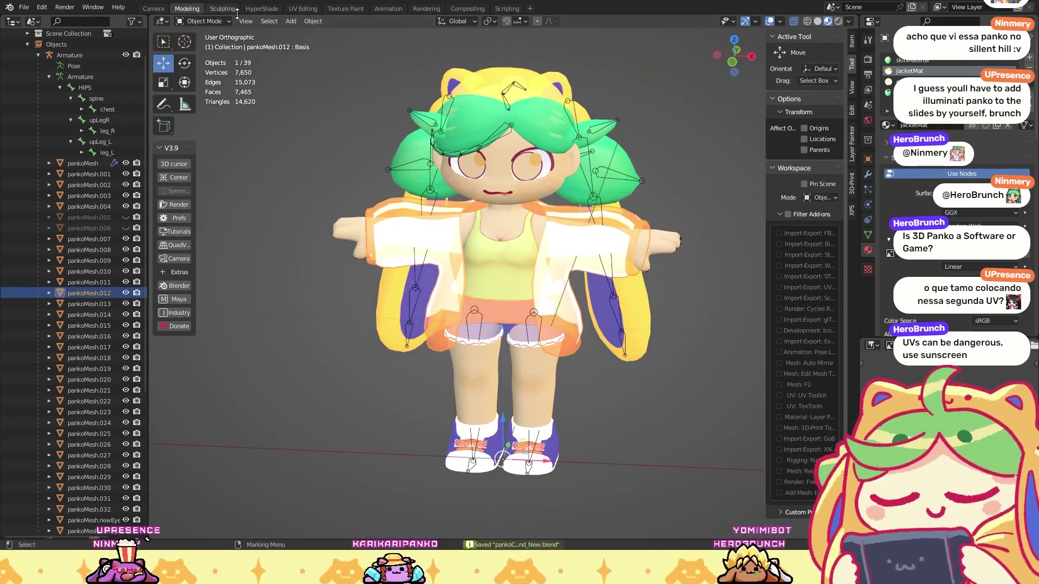
Step: Examine the jacket's UV islands in the UV Editing workspace and return to object mode
{"action": "left_click", "coordinate": [303, 9]}
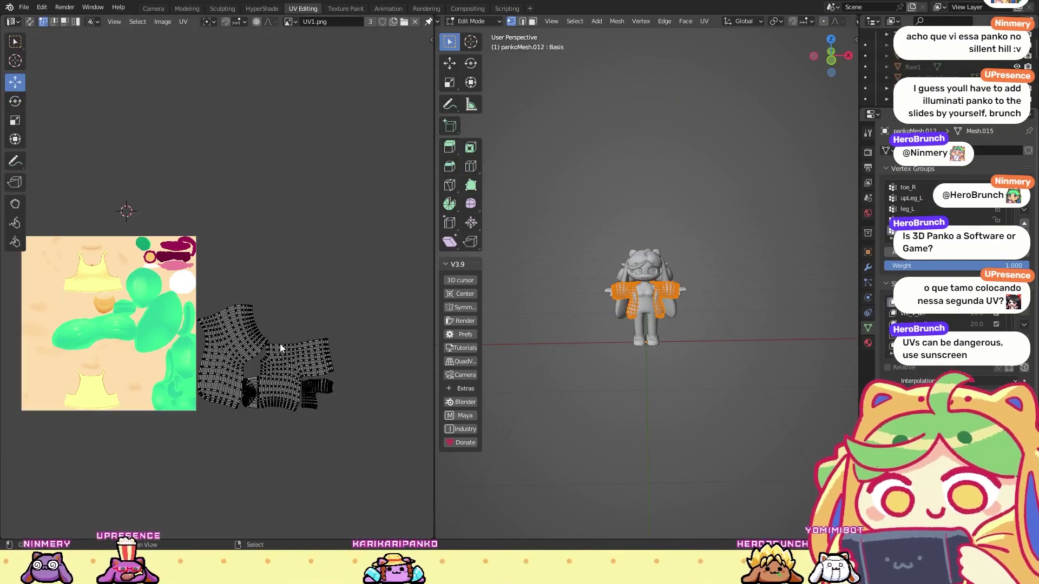
{"action": "scroll", "coordinate": [335, 357], "scroll_direction": "up", "scroll_amount": 3}
{"action": "scroll", "coordinate": [318, 251], "scroll_direction": "down", "scroll_amount": 2}
{"action": "scroll", "coordinate": [324, 238], "scroll_direction": "up", "scroll_amount": 1}
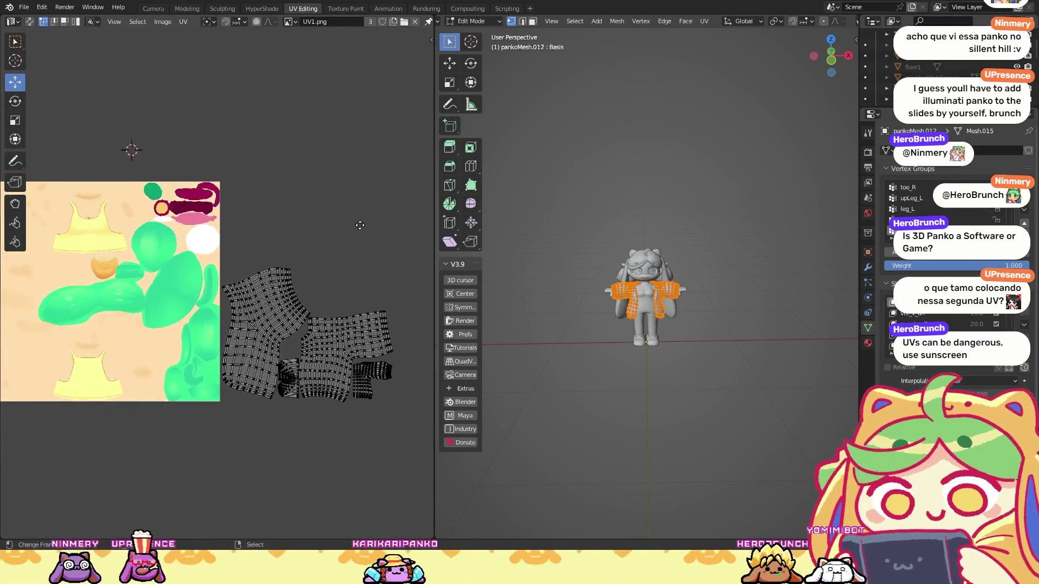
{"action": "middle_click_drag", "start_coordinate": [353, 225], "coordinate": [371, 225]}
{"action": "scroll", "coordinate": [683, 280], "scroll_direction": "up", "scroll_amount": 5}
{"action": "key", "text": "Tab"}
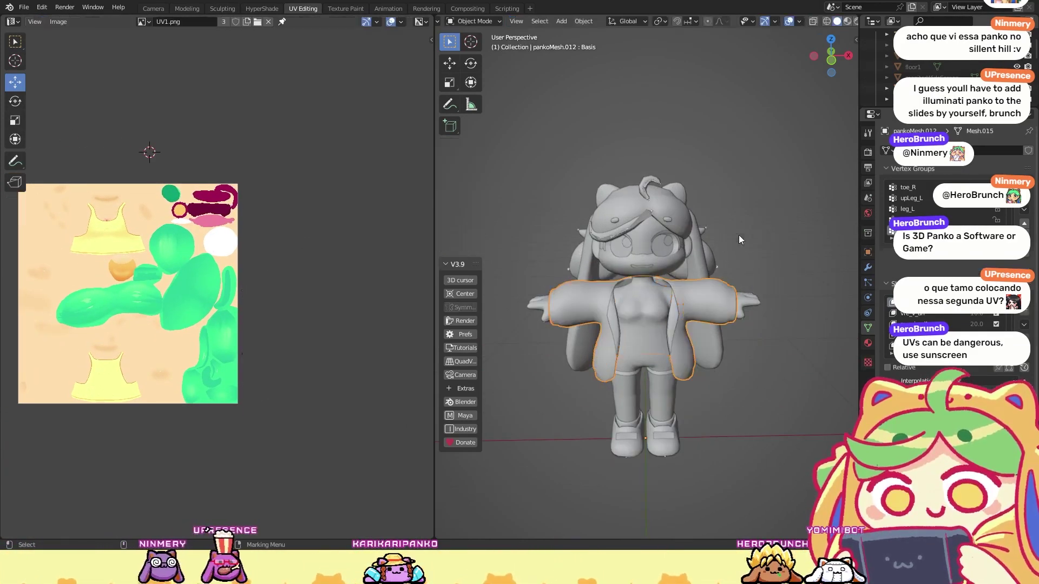
Step: Check the UVs of the narrow piece inside the jacket in edit mode, and return to object mode
{"action": "left_click", "coordinate": [671, 321]}
{"action": "right_click", "coordinate": [671, 320]}
{"action": "key", "text": "Tab"}
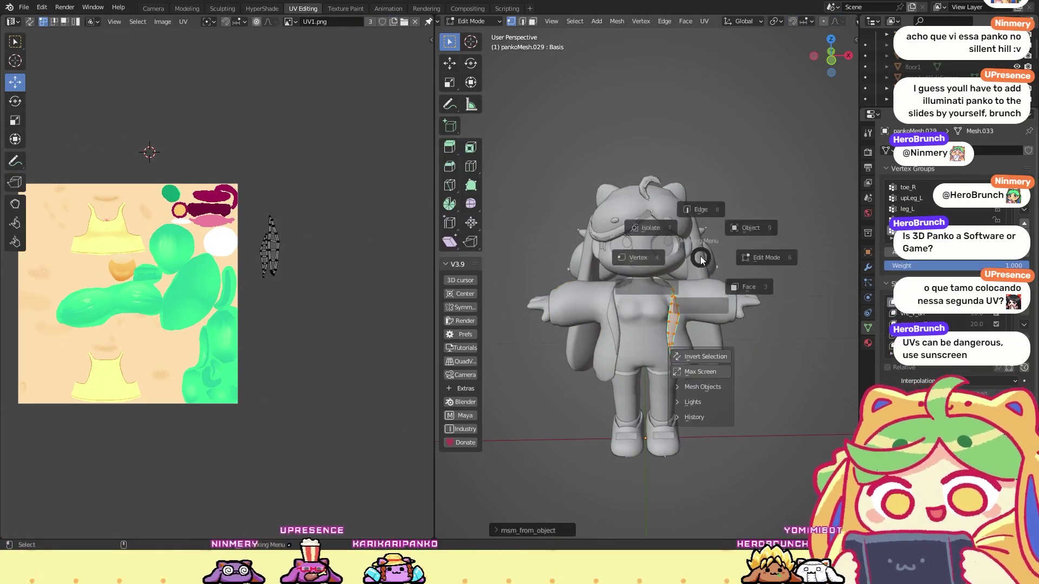
{"action": "left_click", "coordinate": [762, 208]}
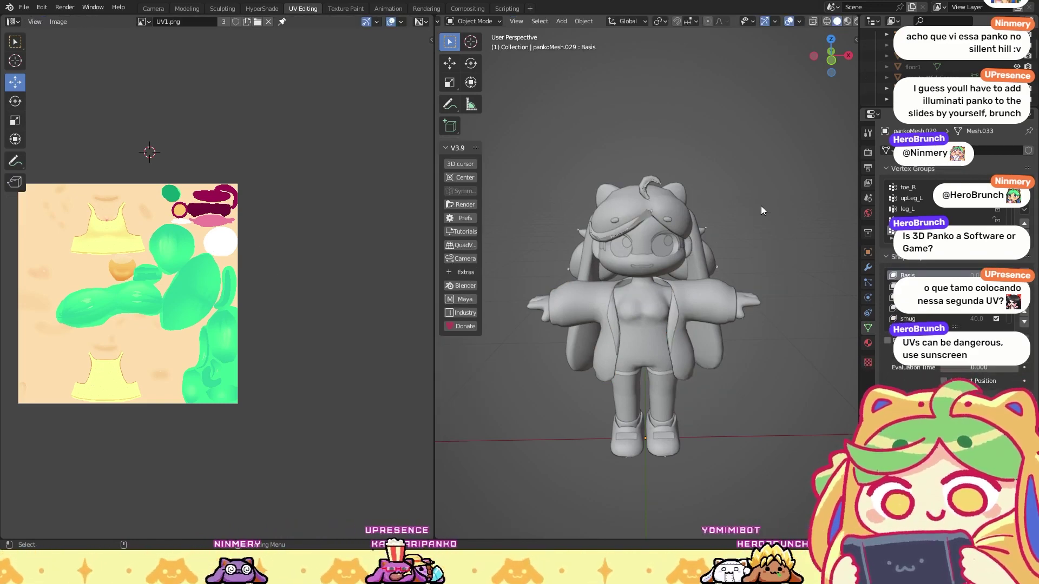
Step: Select the whole character and enter vertex edit mode on all of its meshes
{"action": "left_click_drag", "start_coordinate": [764, 440], "coordinate": [541, 144]}
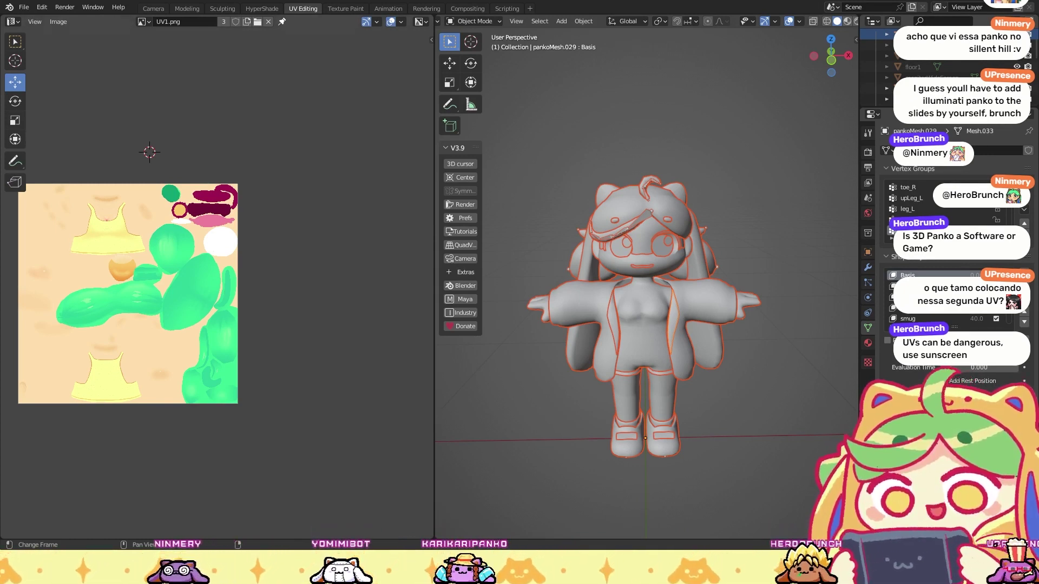
{"action": "left_click", "coordinate": [616, 249]}
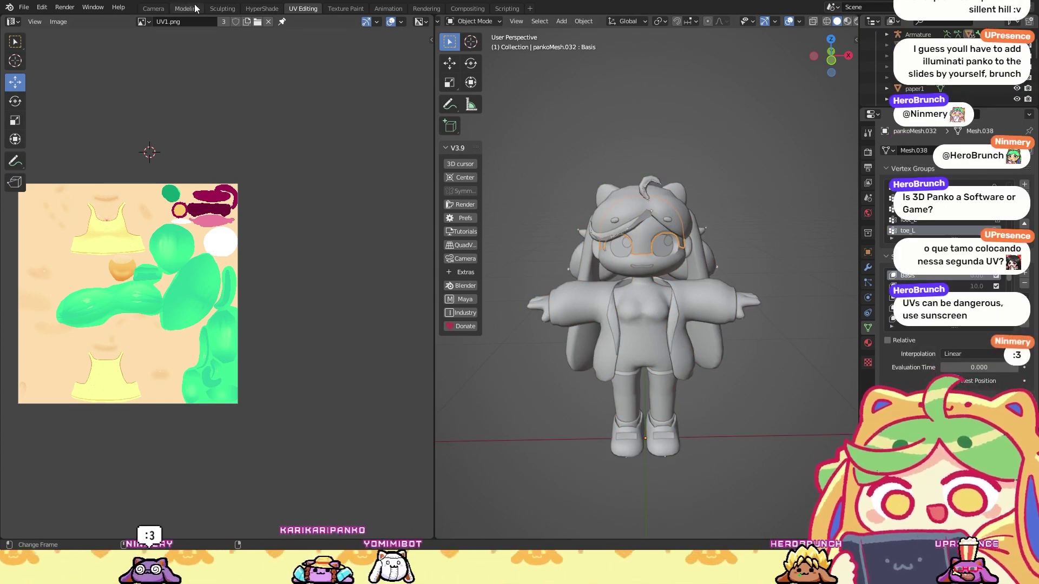
{"action": "key", "text": "a"}
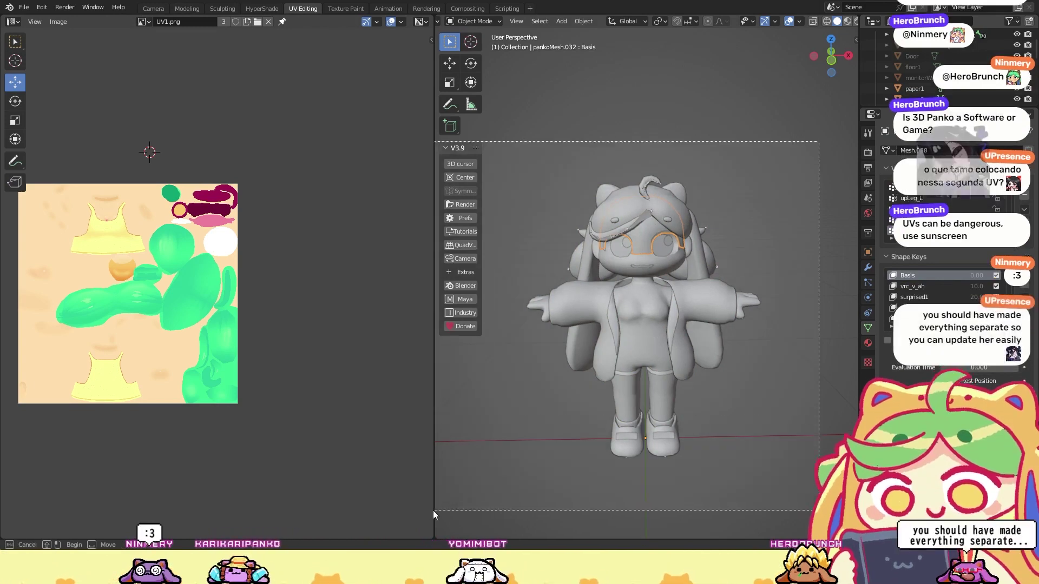
{"action": "key", "text": "ctrl+Tab"}
{"action": "left_click", "coordinate": [677, 238]}
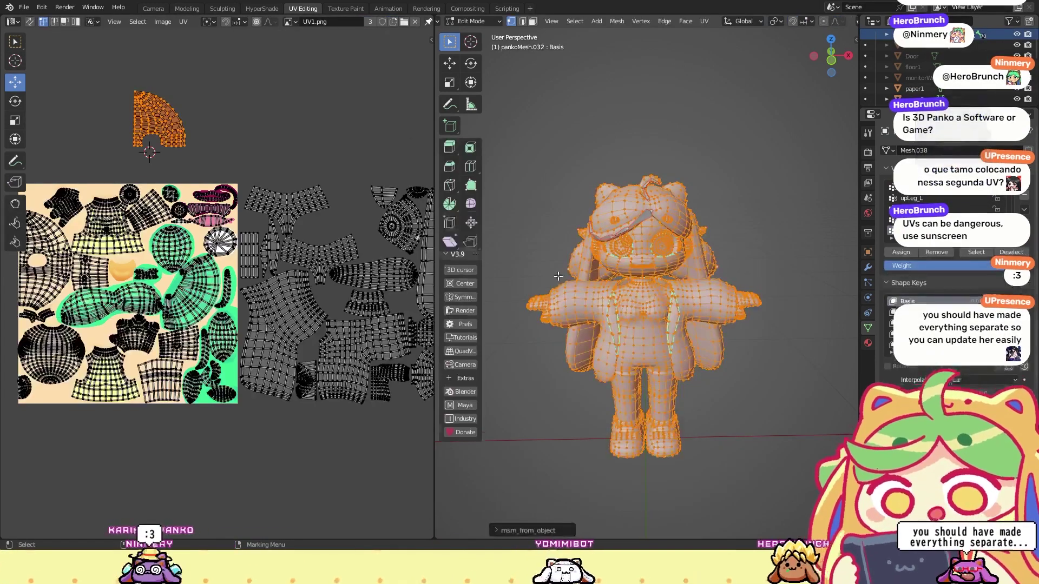
Step: Move the fan-shaped UV island into the gap among the upper islands of the layout beside the texture
{"action": "key", "text": "b"}
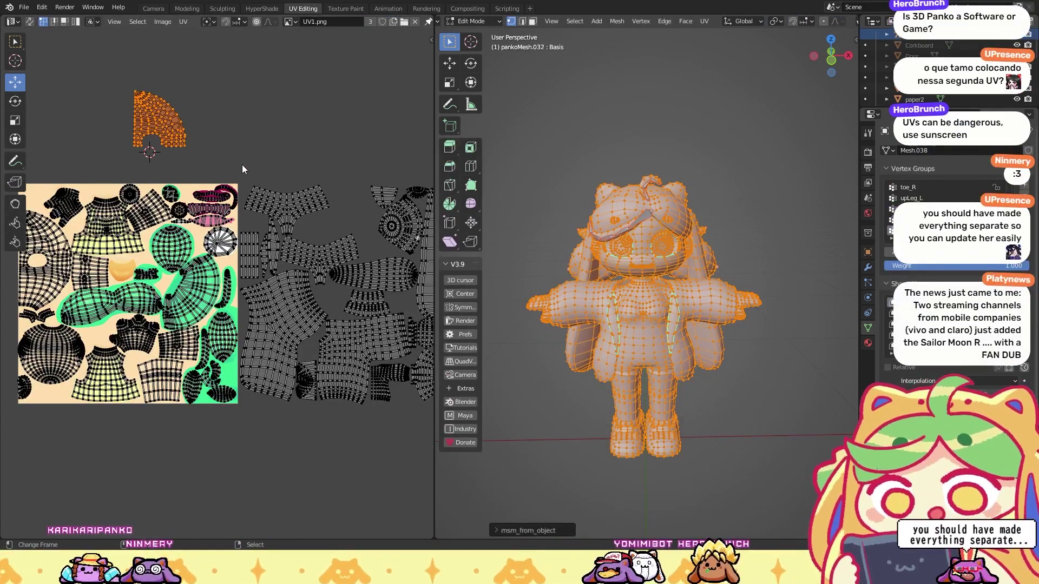
{"action": "left_click_drag", "start_coordinate": [242, 164], "coordinate": [107, 71]}
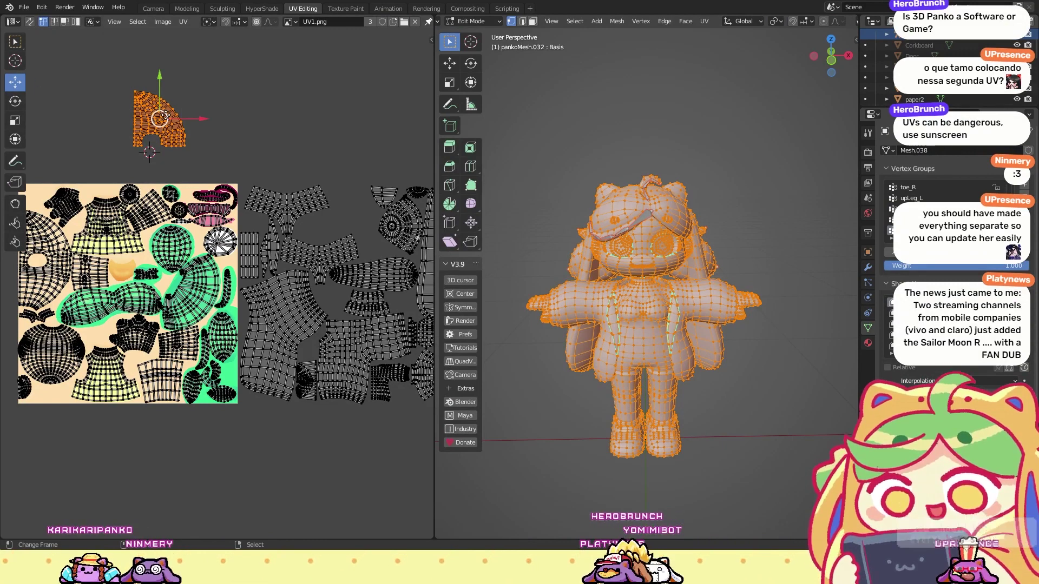
{"action": "key", "text": "g"}
{"action": "left_click", "coordinate": [364, 207]}
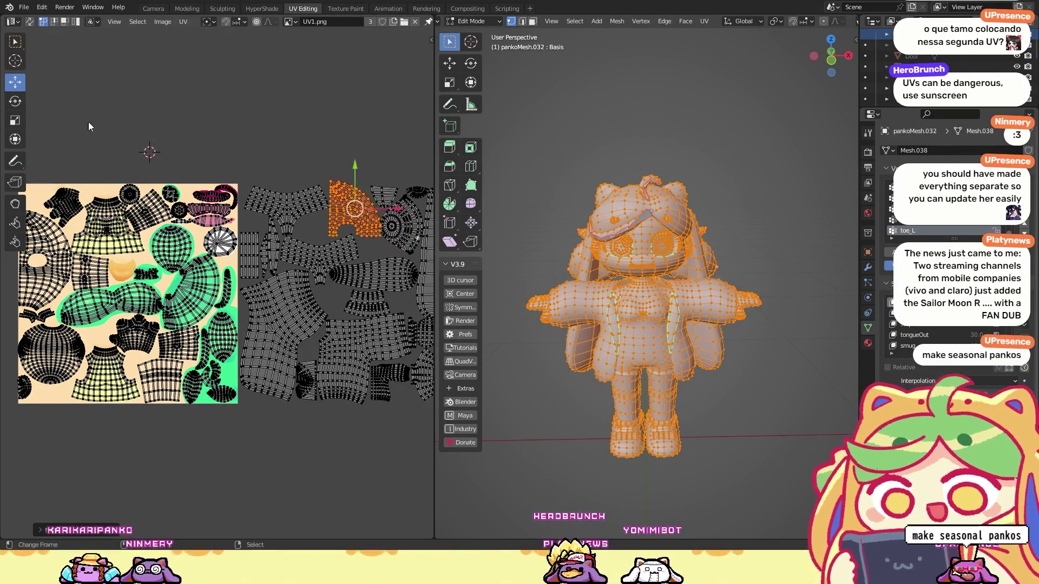
Step: Scale the fan-shaped UV island down to fit between its neighbouring islands
{"action": "left_click", "coordinate": [15, 120]}
{"action": "left_click_drag", "start_coordinate": [384, 174], "coordinate": [348, 211]}
{"action": "left_click", "coordinate": [14, 81]}
{"action": "middle_click_drag", "start_coordinate": [348, 211], "coordinate": [282, 195]}
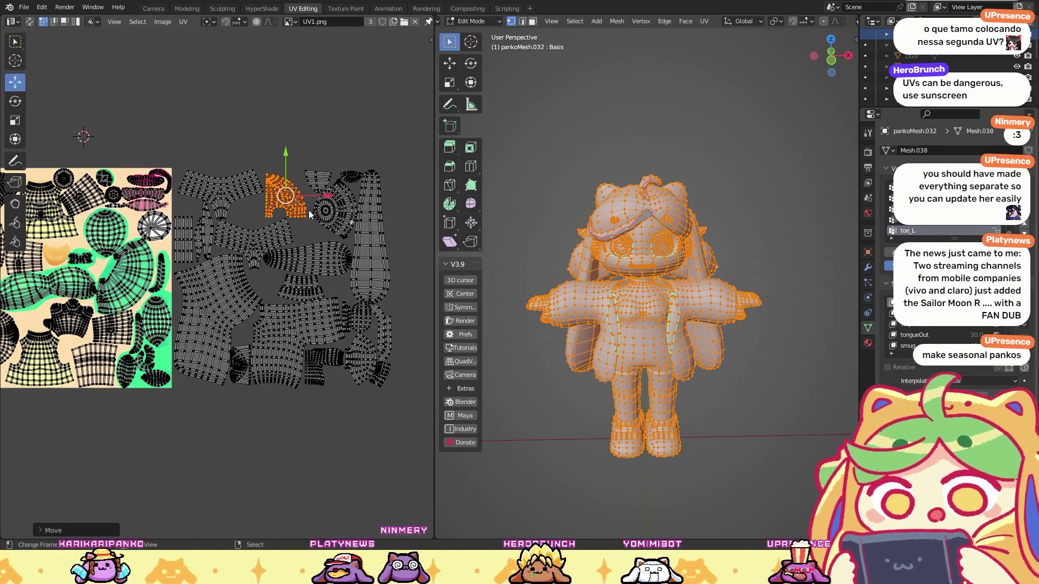
{"action": "middle_click_drag", "start_coordinate": [235, 163], "coordinate": [257, 163]}
Step: Compare the UV layout against the jacketmatColor.png texture, and set the displayed image back to UV1.png
{"action": "left_click", "coordinate": [291, 22]}
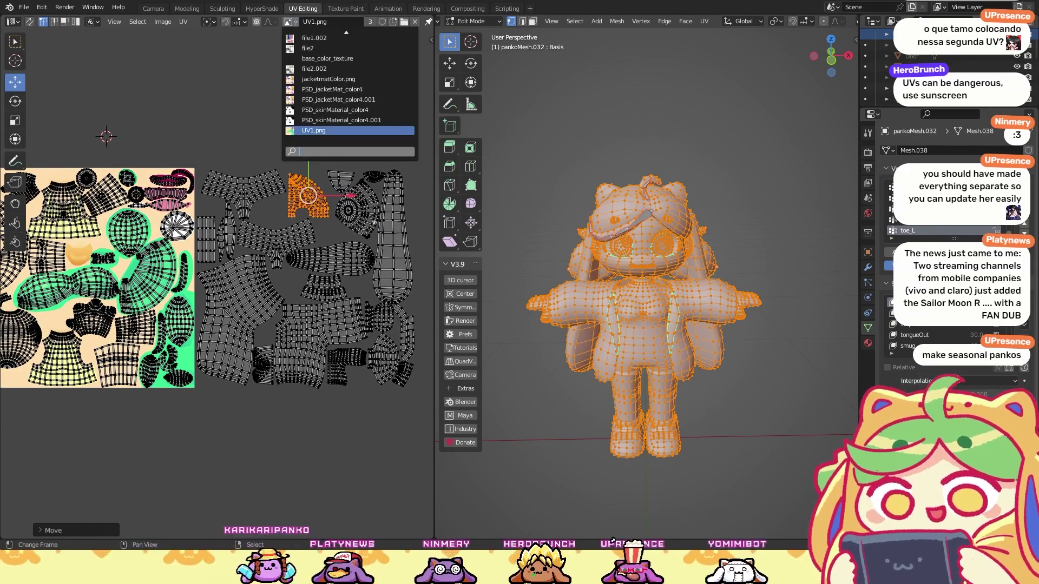
{"action": "left_click", "coordinate": [336, 80]}
{"action": "scroll", "coordinate": [173, 135], "scroll_direction": "up", "scroll_amount": 3}
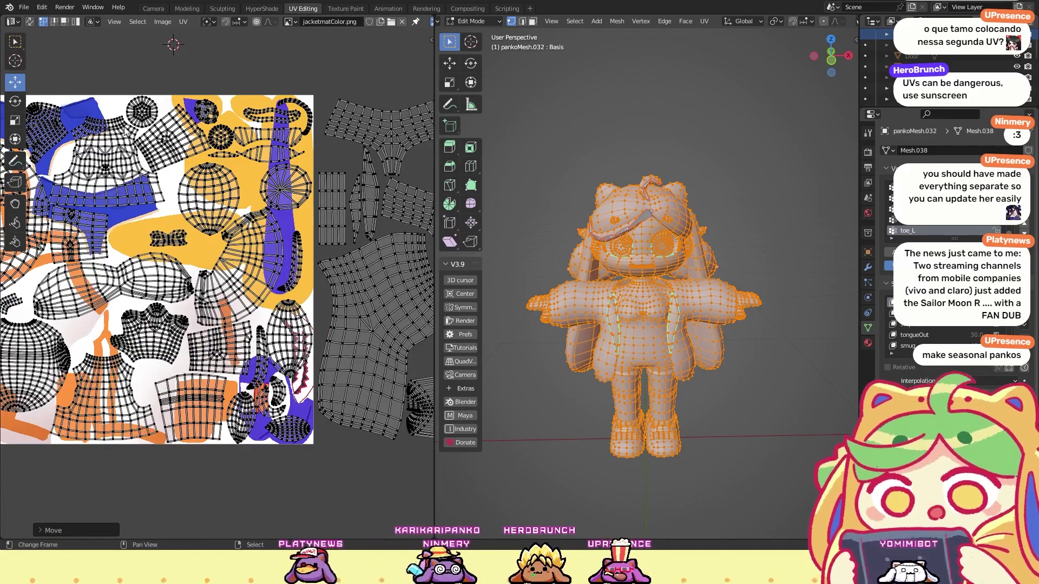
{"action": "scroll", "coordinate": [127, 132], "scroll_direction": "down", "scroll_amount": 3}
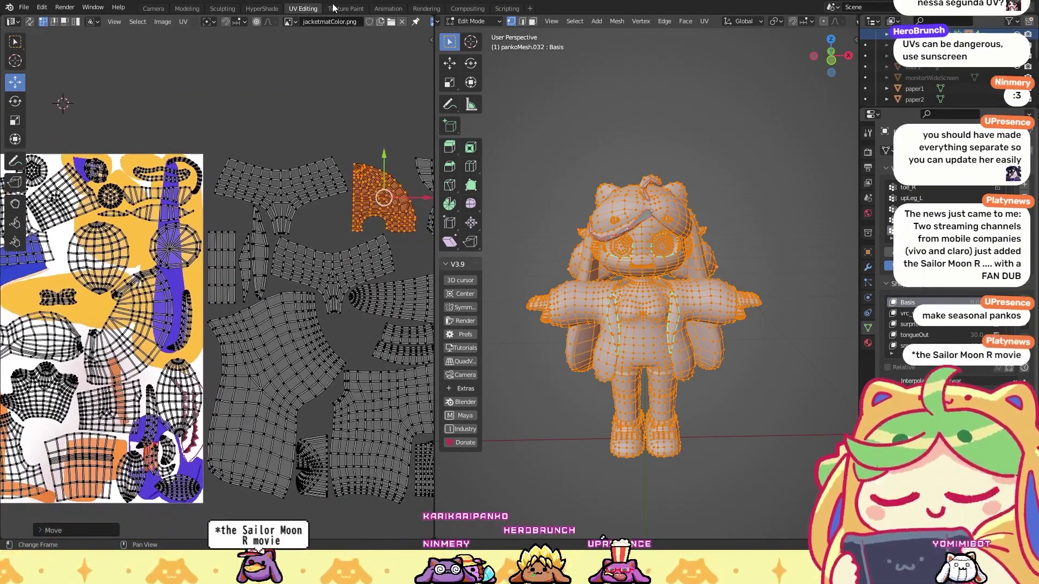
{"action": "left_click", "coordinate": [291, 22]}
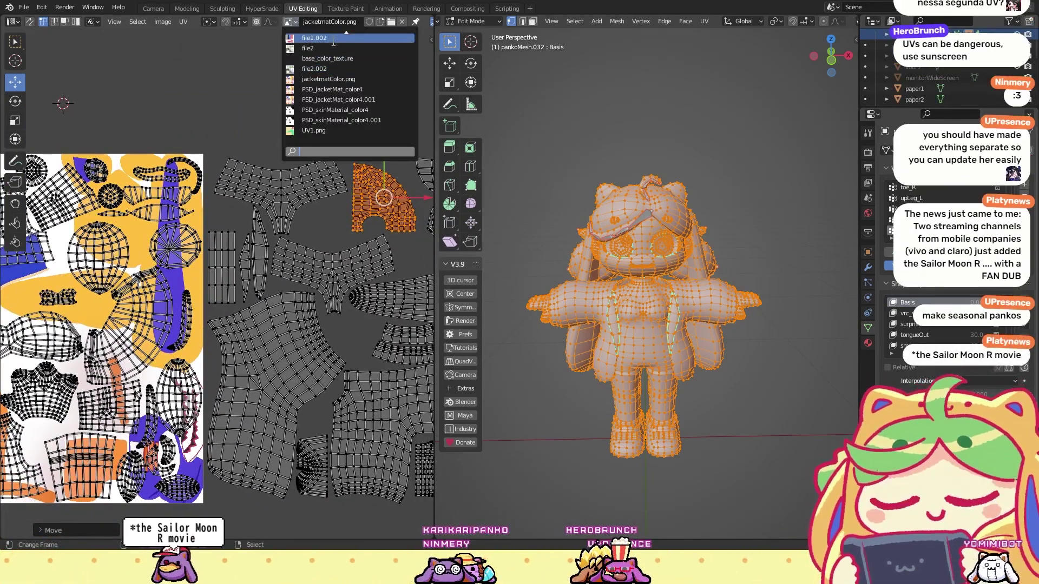
{"action": "left_click", "coordinate": [347, 128]}
{"action": "scroll", "coordinate": [306, 124], "scroll_direction": "down", "scroll_amount": 2}
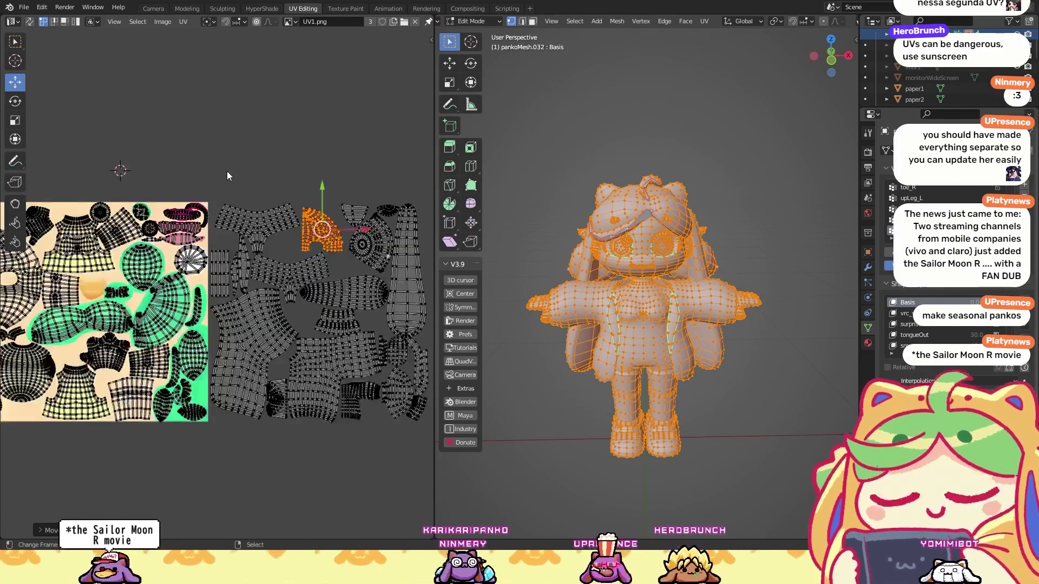
Step: Return all of the character's meshes from edit mode to Object Mode
{"action": "middle_click_drag", "start_coordinate": [233, 128], "coordinate": [239, 129]}
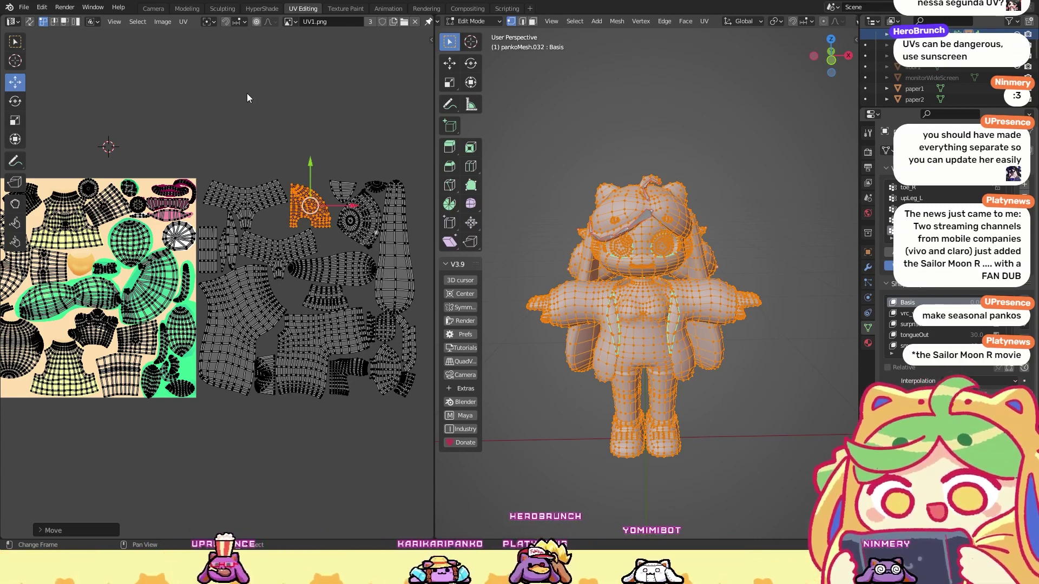
{"action": "key", "text": "ctrl+Tab"}
{"action": "left_click", "coordinate": [745, 116]}
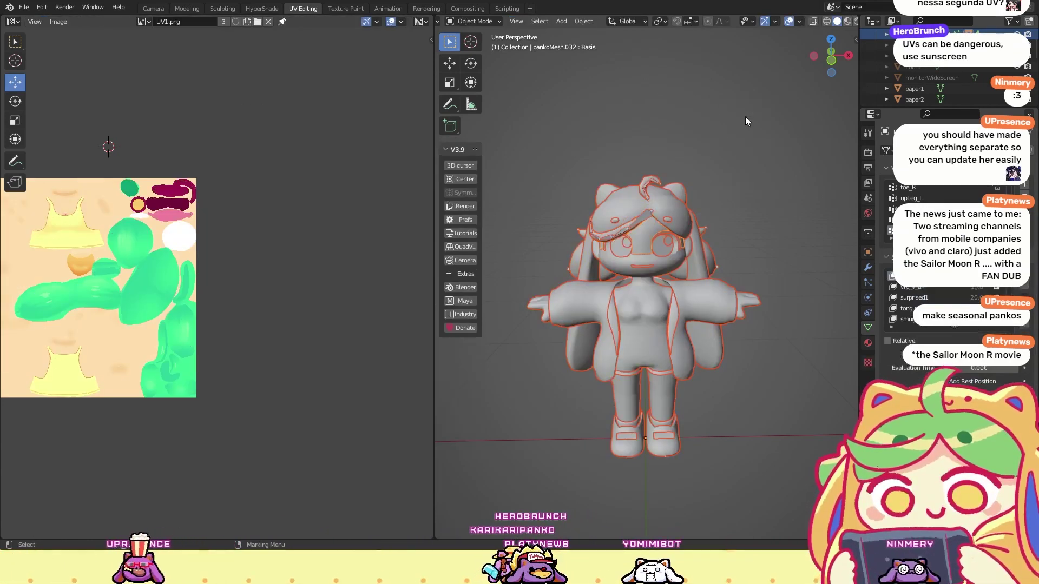
Step: Select the character's face, jacket, hand and shoe parts one at a time to check which are separate meshes
{"action": "left_click", "coordinate": [644, 267]}
{"action": "left_click", "coordinate": [621, 328]}
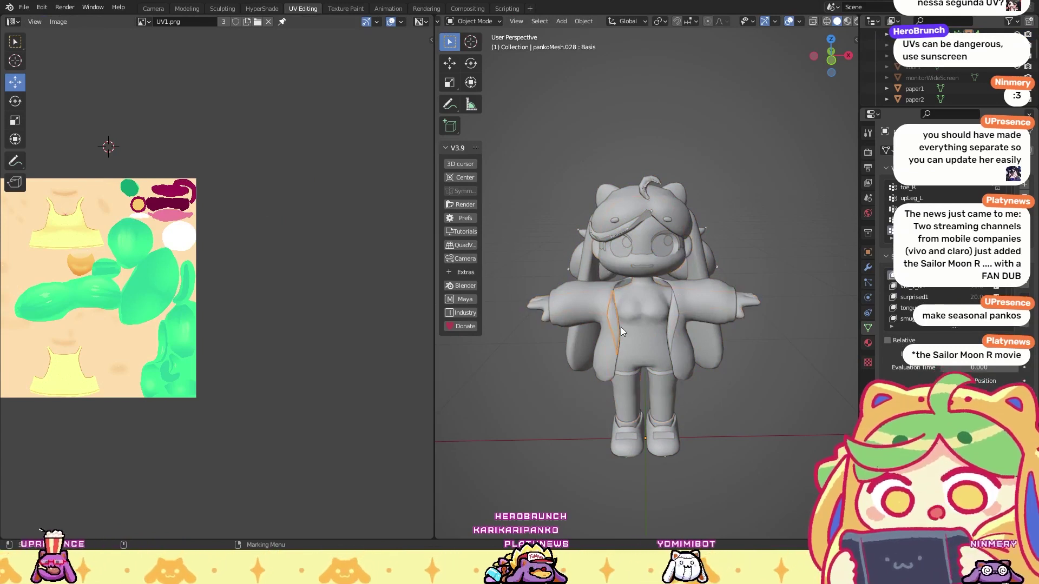
{"action": "left_click", "coordinate": [618, 302]}
{"action": "left_click", "coordinate": [580, 300]}
{"action": "left_click", "coordinate": [533, 301]}
{"action": "left_click", "coordinate": [674, 439]}
{"action": "left_click", "coordinate": [619, 441]}
{"action": "left_click", "coordinate": [666, 449]}
{"action": "left_click_drag", "start_coordinate": [830, 57], "coordinate": [796, 105]}
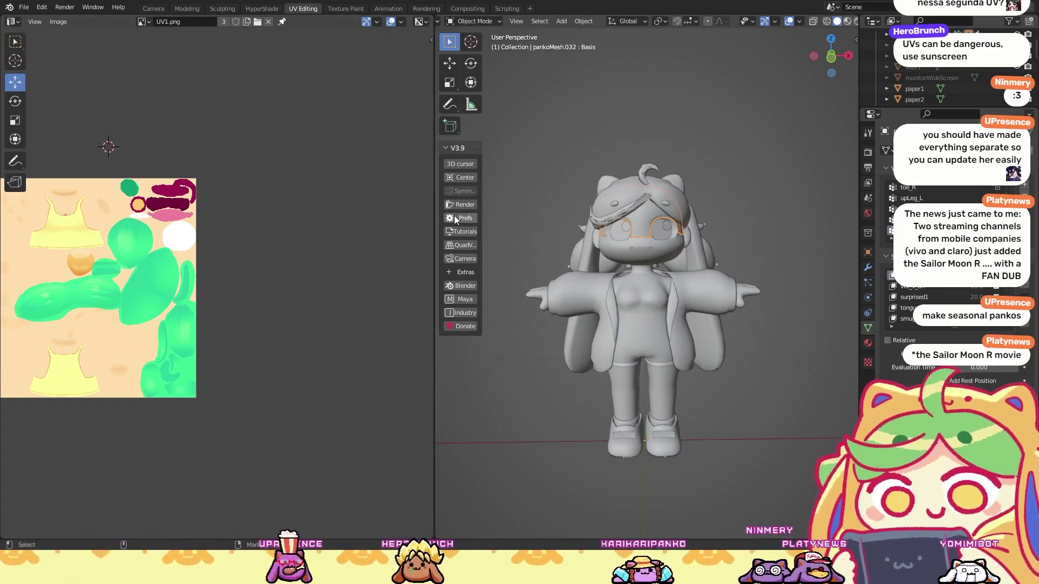
Step: Examine the head and hair meshes from behind, the side and the front to check how they are separated
{"action": "scroll", "coordinate": [566, 215], "scroll_direction": "up", "scroll_amount": 3}
{"action": "left_click", "coordinate": [645, 171]}
{"action": "middle_click_drag", "start_coordinate": [645, 171], "coordinate": [712, 228]}
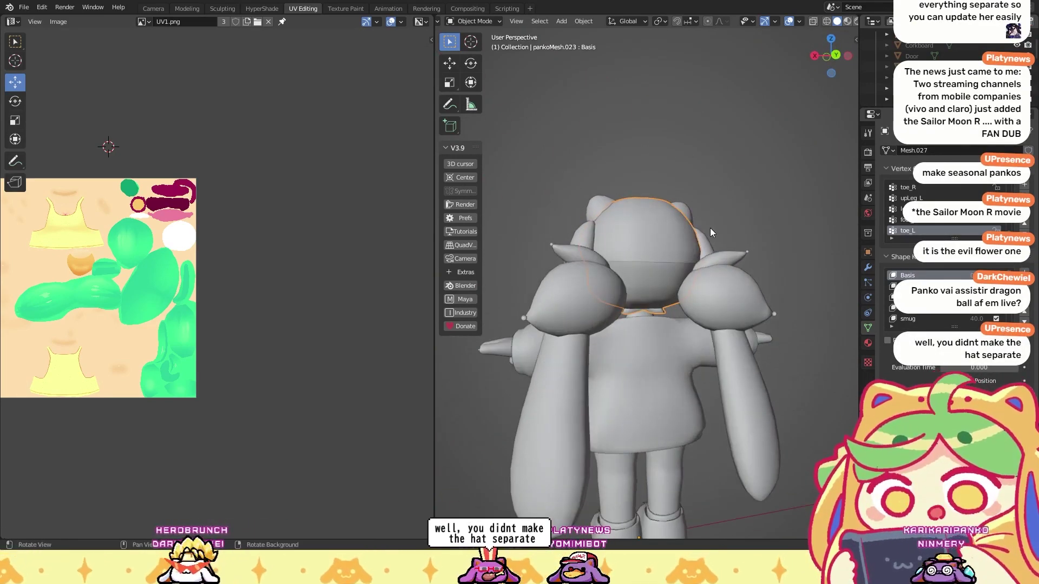
{"action": "scroll", "coordinate": [713, 228], "scroll_direction": "up", "scroll_amount": 3}
{"action": "middle_click_drag", "start_coordinate": [659, 192], "coordinate": [605, 165]}
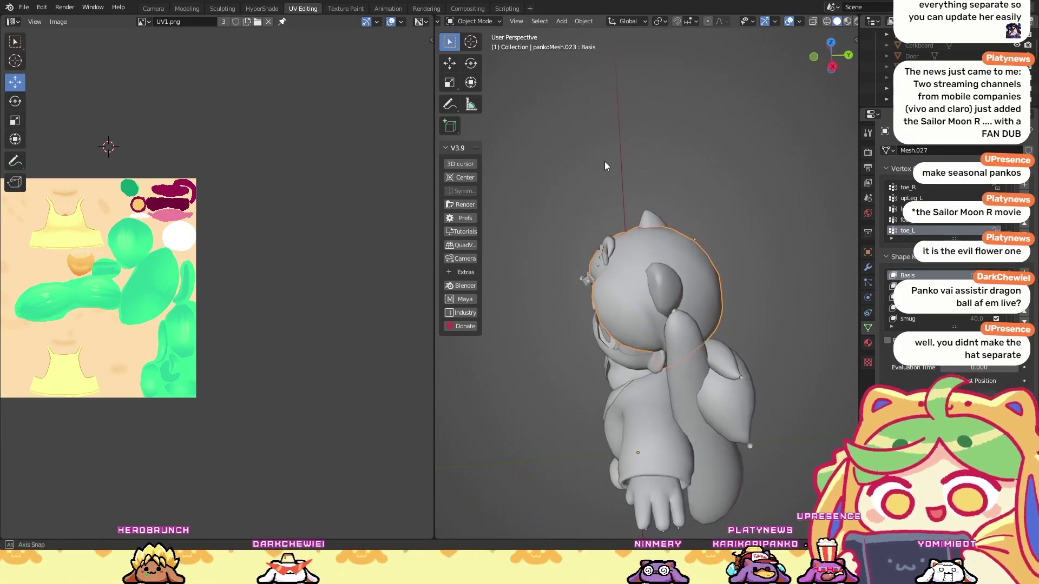
{"action": "middle_click_drag", "start_coordinate": [601, 221], "coordinate": [670, 230]}
{"action": "left_click", "coordinate": [695, 302]}
{"action": "left_click", "coordinate": [603, 181]}
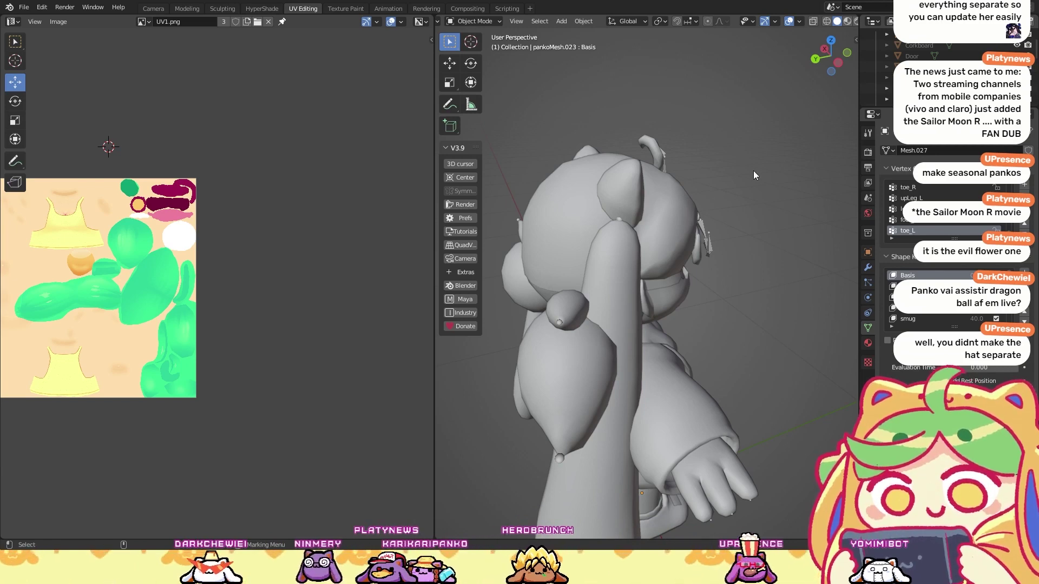
{"action": "middle_click_drag", "start_coordinate": [753, 171], "coordinate": [627, 221]}
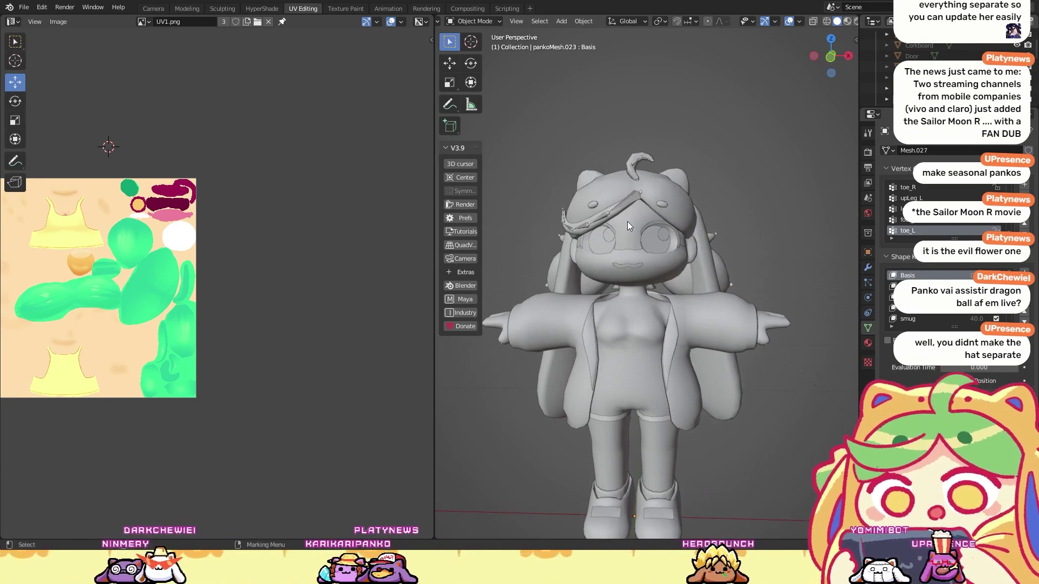
Step: Switch to the Modeling workspace and select the translucent overlay mesh on the character's forehead
{"action": "left_click", "coordinate": [176, 11]}
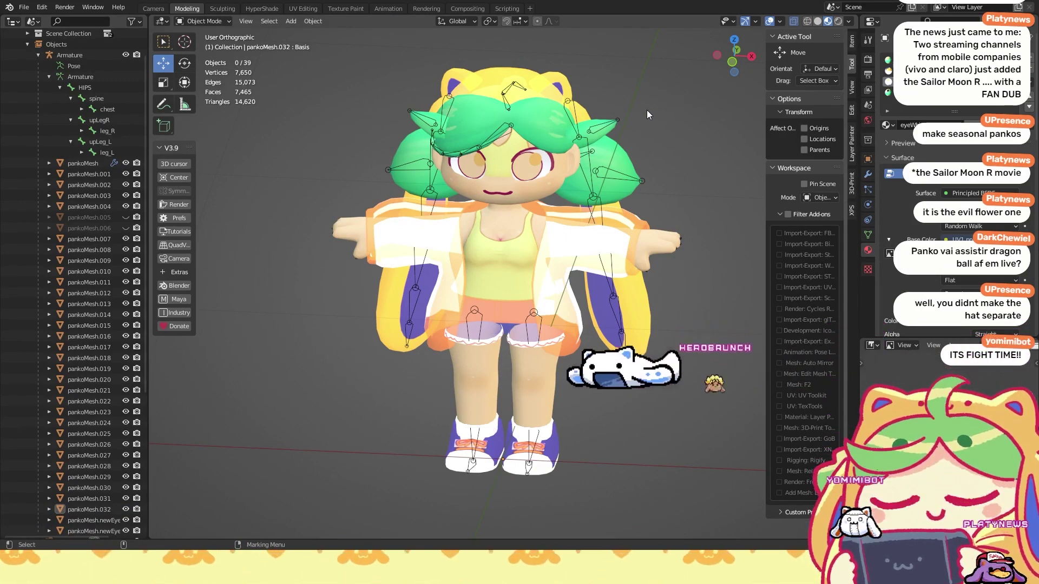
{"action": "middle_click_drag", "start_coordinate": [640, 107], "coordinate": [651, 200]}
{"action": "scroll", "coordinate": [488, 164], "scroll_direction": "up", "scroll_amount": 5}
{"action": "left_click", "coordinate": [523, 219]}
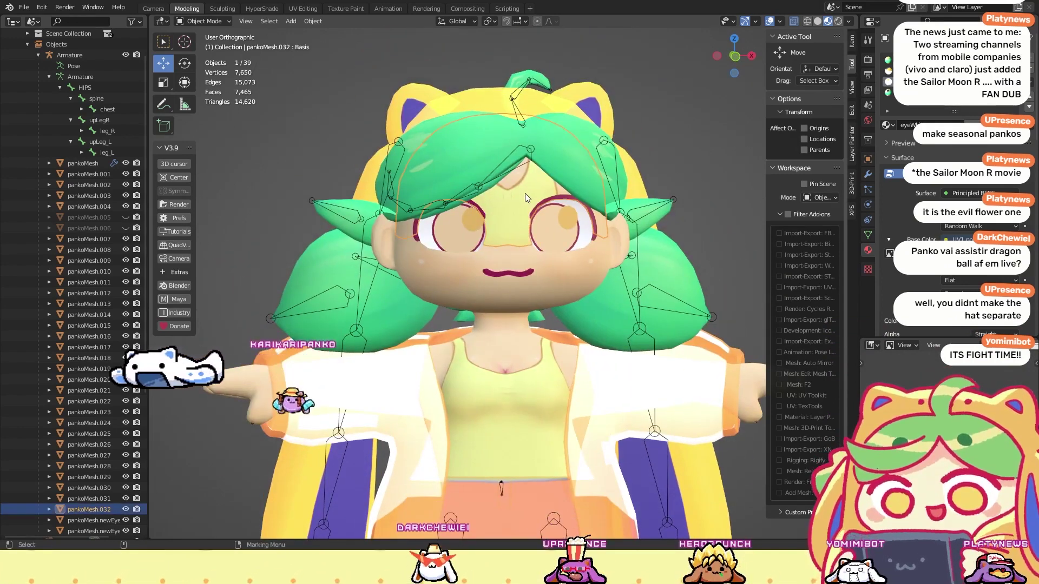
Step: Hide and reshow pankoMesh.032 to compare the face with and without the overlay mesh
{"action": "scroll", "coordinate": [379, 257], "scroll_direction": "down", "scroll_amount": 4}
{"action": "middle_click_drag", "start_coordinate": [379, 257], "coordinate": [590, 130]}
{"action": "left_click", "coordinate": [125, 509]}
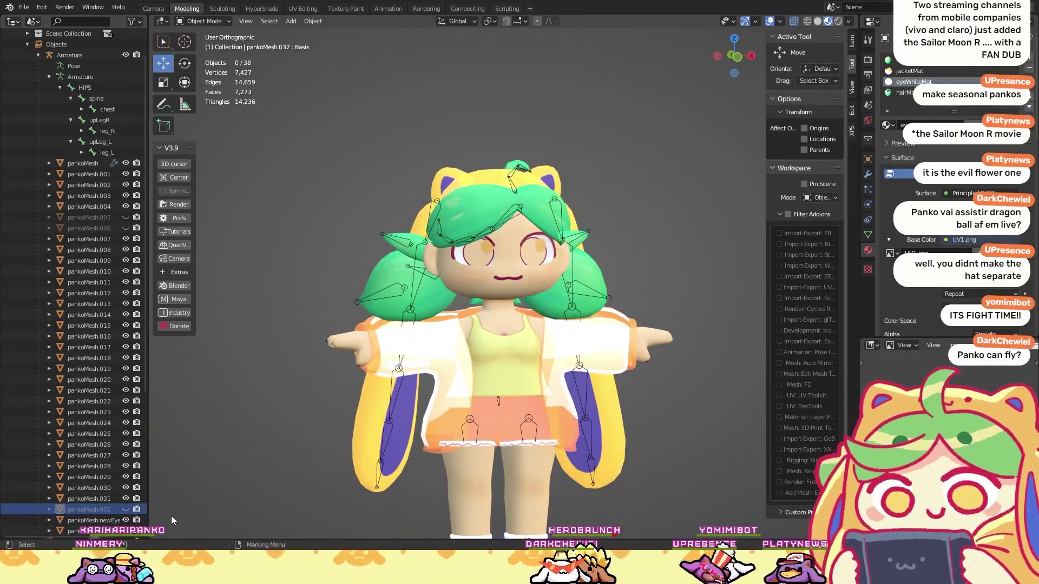
{"action": "left_click", "coordinate": [126, 509]}
Step: Rename pankoMesh.032 as pankoMesh.FaceShadow and clear the selection
{"action": "scroll", "coordinate": [109, 511], "scroll_direction": "down", "scroll_amount": 5}
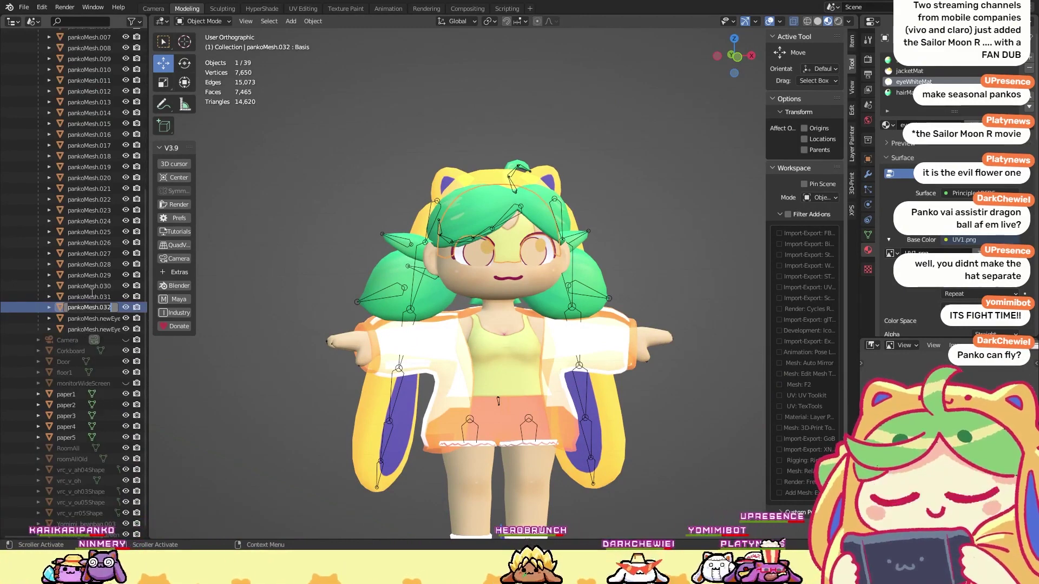
{"action": "key", "text": "BackSpace"}
{"action": "key", "text": "BackSpace"}
{"action": "key", "text": "BackSpace"}
{"action": "type", "text": "FaceS"}
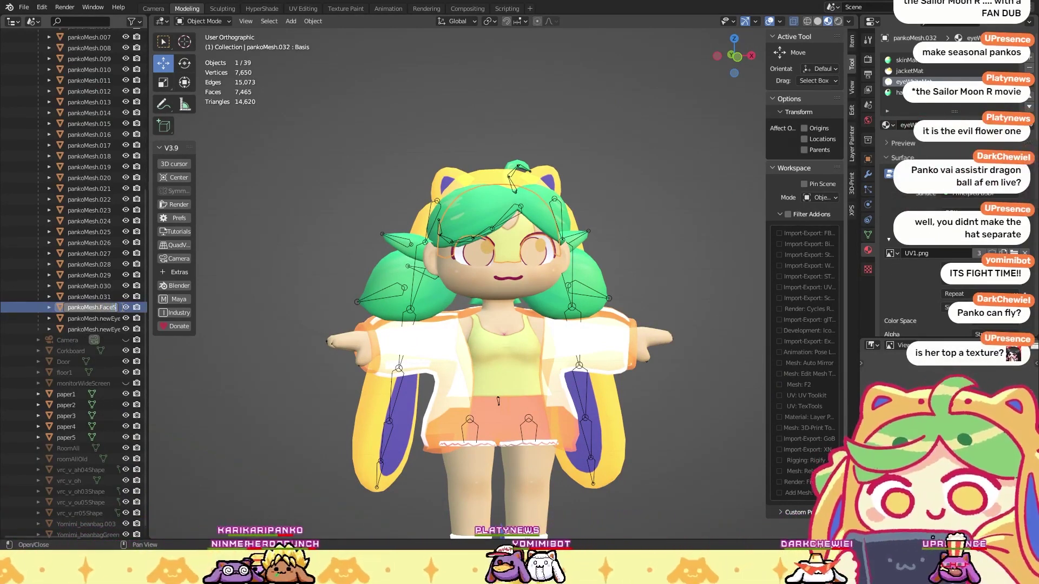
{"action": "type", "text": "hadow"}
{"action": "key", "text": "Return"}
{"action": "key", "text": "alt+a"}
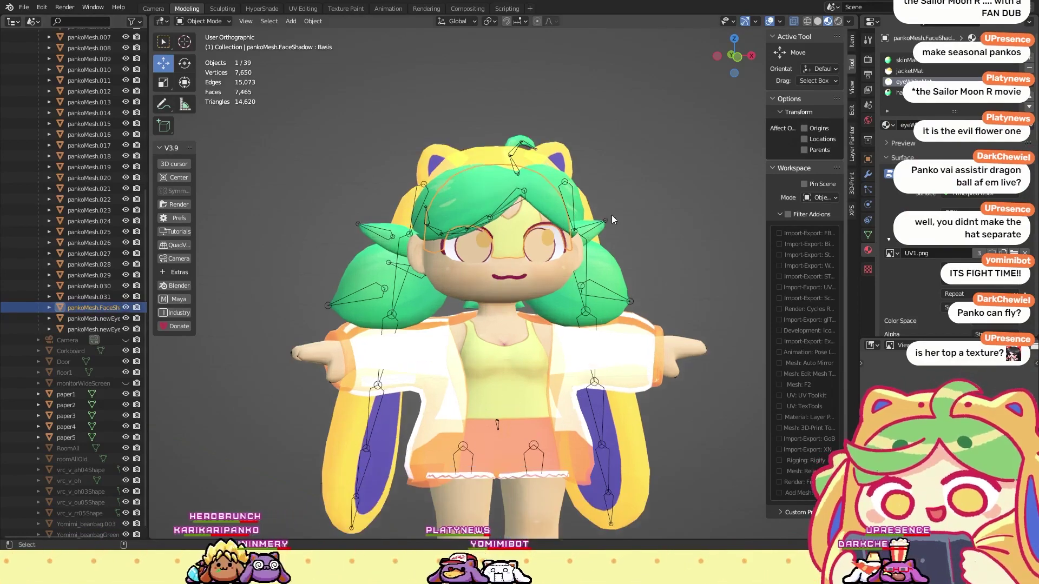
Step: Inspect the body mesh's topology around the eyes, mouth and cheek in face edit mode, and return to Object Mode
{"action": "scroll", "coordinate": [554, 292], "scroll_direction": "up", "scroll_amount": 3}
{"action": "left_click", "coordinate": [535, 232]}
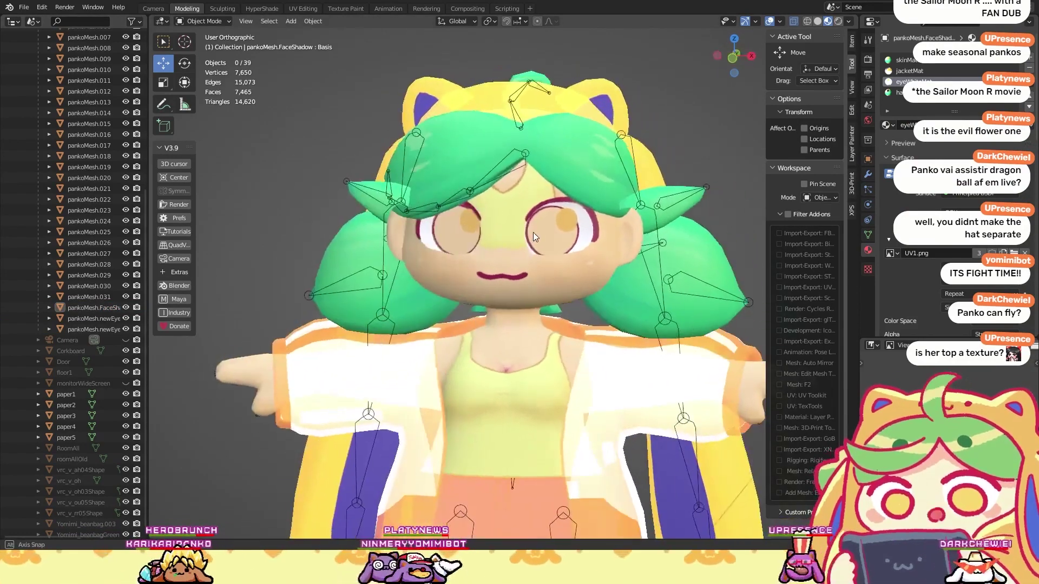
{"action": "middle_click_drag", "start_coordinate": [608, 244], "coordinate": [537, 231]}
{"action": "scroll", "coordinate": [496, 274], "scroll_direction": "up", "scroll_amount": 2}
{"action": "key", "text": "Tab"}
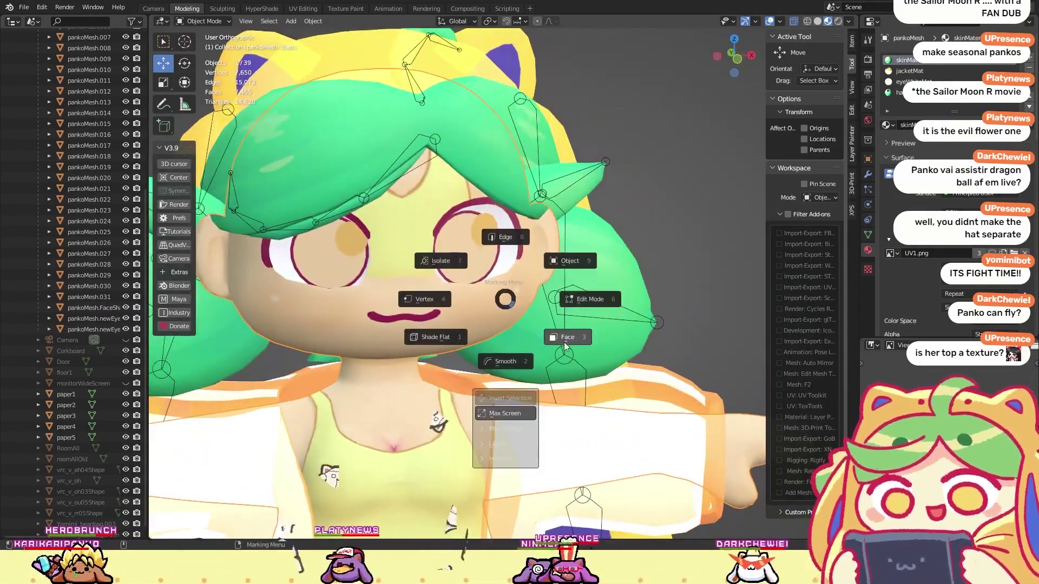
{"action": "left_click", "coordinate": [563, 342]}
{"action": "scroll", "coordinate": [429, 267], "scroll_direction": "up", "scroll_amount": 4}
{"action": "middle_click_drag", "start_coordinate": [429, 267], "coordinate": [489, 286]}
{"action": "left_click", "coordinate": [508, 295]}
{"action": "middle_click_drag", "start_coordinate": [462, 291], "coordinate": [408, 436]}
{"action": "middle_click_drag", "start_coordinate": [428, 320], "coordinate": [374, 307]}
{"action": "middle_click_drag", "start_coordinate": [470, 284], "coordinate": [406, 303]}
{"action": "scroll", "coordinate": [412, 313], "scroll_direction": "down", "scroll_amount": 2}
{"action": "middle_click_drag", "start_coordinate": [370, 374], "coordinate": [422, 460]}
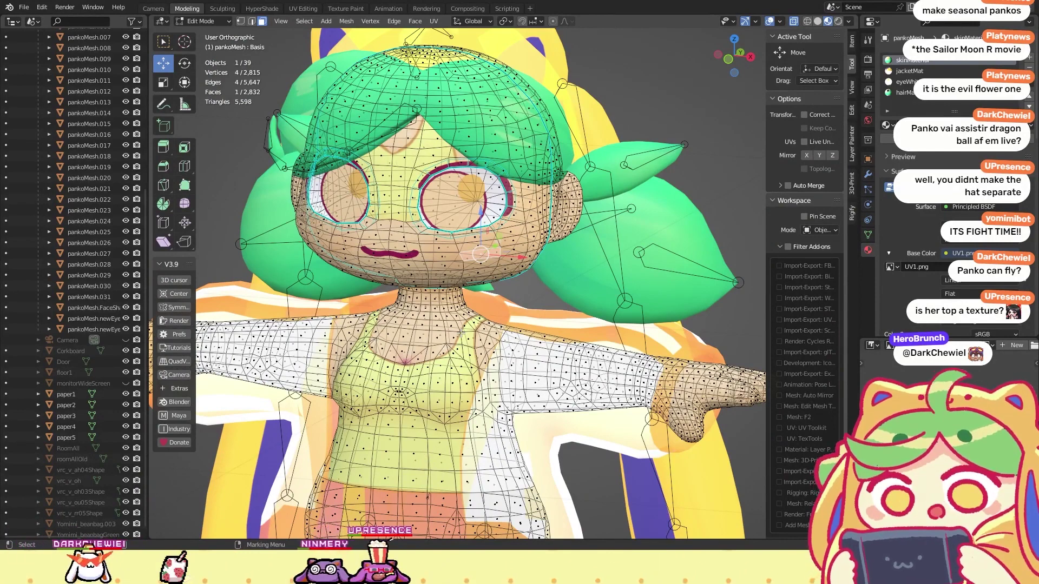
{"action": "scroll", "coordinate": [443, 270], "scroll_direction": "down", "scroll_amount": 6}
{"action": "key", "text": "Tab"}
{"action": "scroll", "coordinate": [54, 196], "scroll_direction": "up", "scroll_amount": 10}
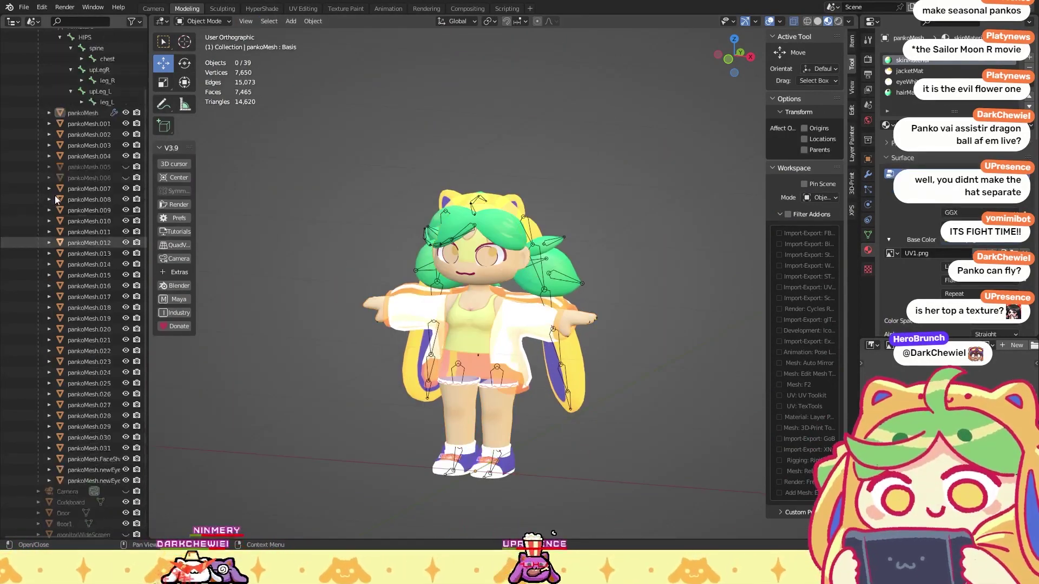
{"action": "left_click", "coordinate": [83, 89]}
{"action": "scroll", "coordinate": [501, 454], "scroll_direction": "down", "scroll_amount": 1}
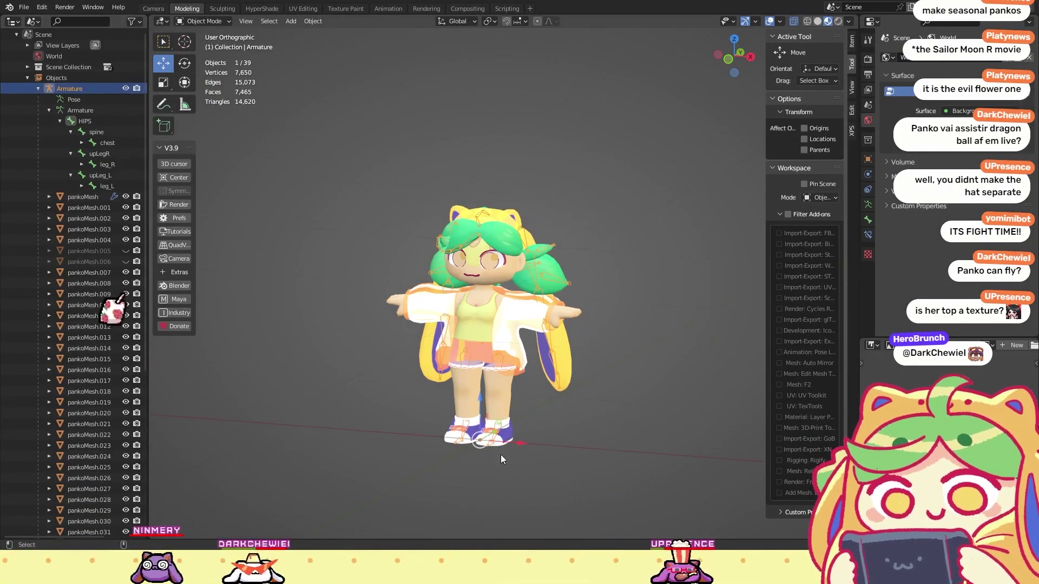
{"action": "left_click_drag", "start_coordinate": [485, 438], "coordinate": [289, 271]}
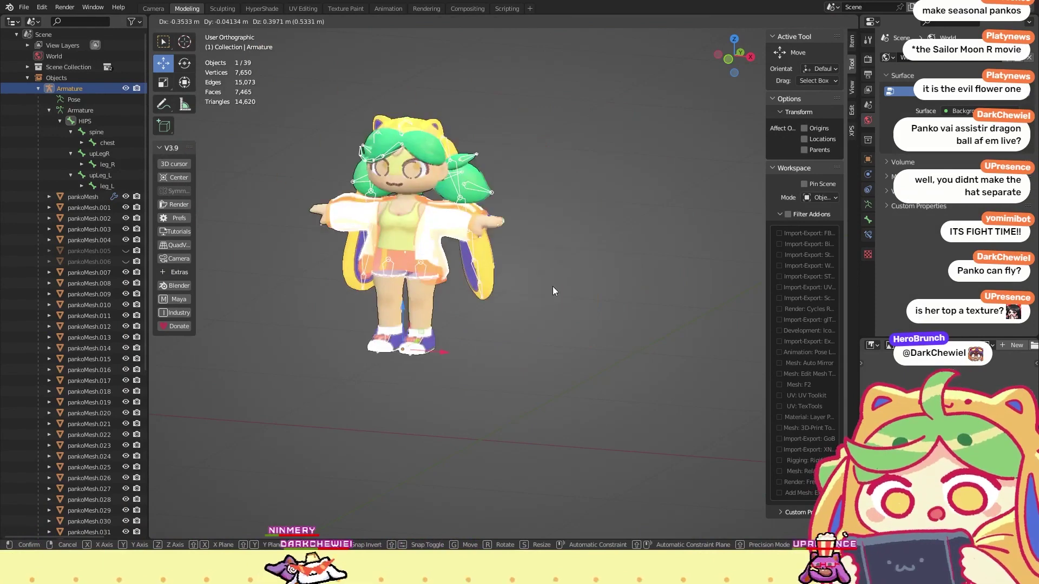
{"action": "key", "text": "Escape"}
Step: Examine the yellow top's painted texture and neckline on the body up close from several angles
{"action": "left_click", "coordinate": [578, 210]}
{"action": "scroll", "coordinate": [514, 243], "scroll_direction": "up", "scroll_amount": 7}
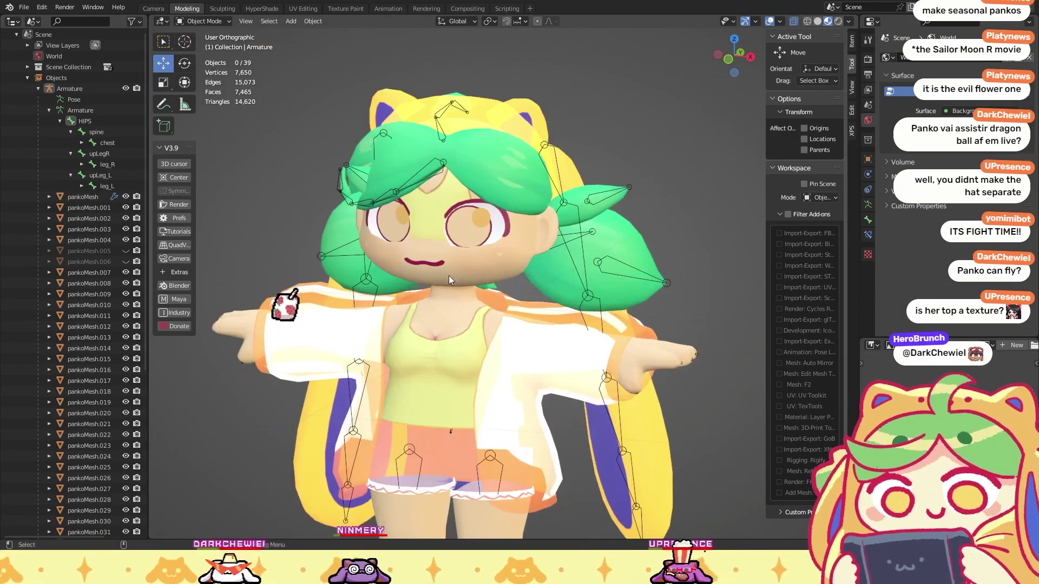
{"action": "left_click", "coordinate": [427, 219]}
{"action": "scroll", "coordinate": [495, 286], "scroll_direction": "down", "scroll_amount": 2}
{"action": "left_click", "coordinate": [484, 375]}
{"action": "middle_click_drag", "start_coordinate": [485, 374], "coordinate": [538, 225]}
{"action": "left_click", "coordinate": [591, 232]}
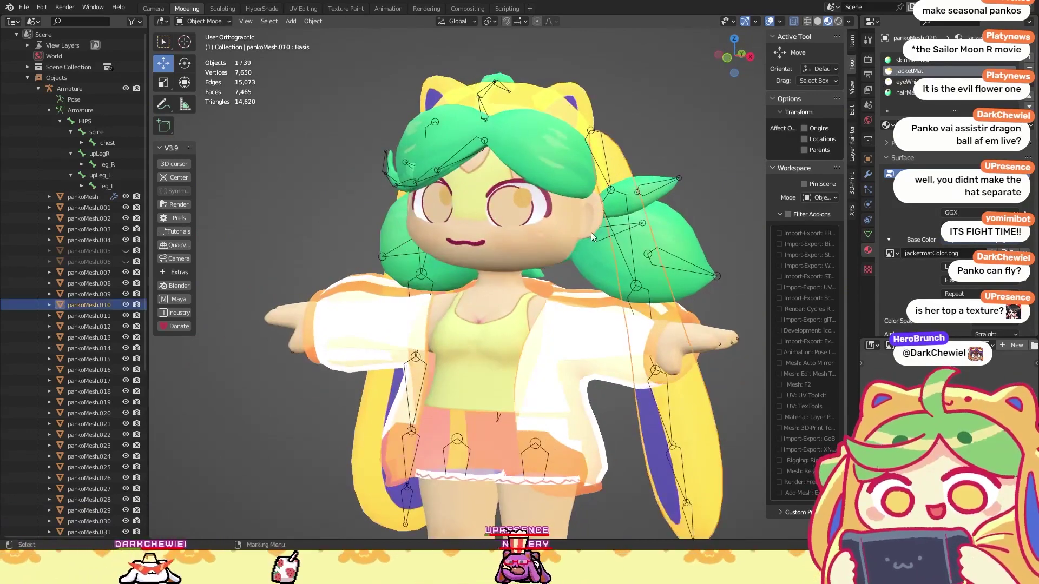
{"action": "scroll", "coordinate": [464, 356], "scroll_direction": "up", "scroll_amount": 6}
{"action": "scroll", "coordinate": [512, 313], "scroll_direction": "up", "scroll_amount": 6}
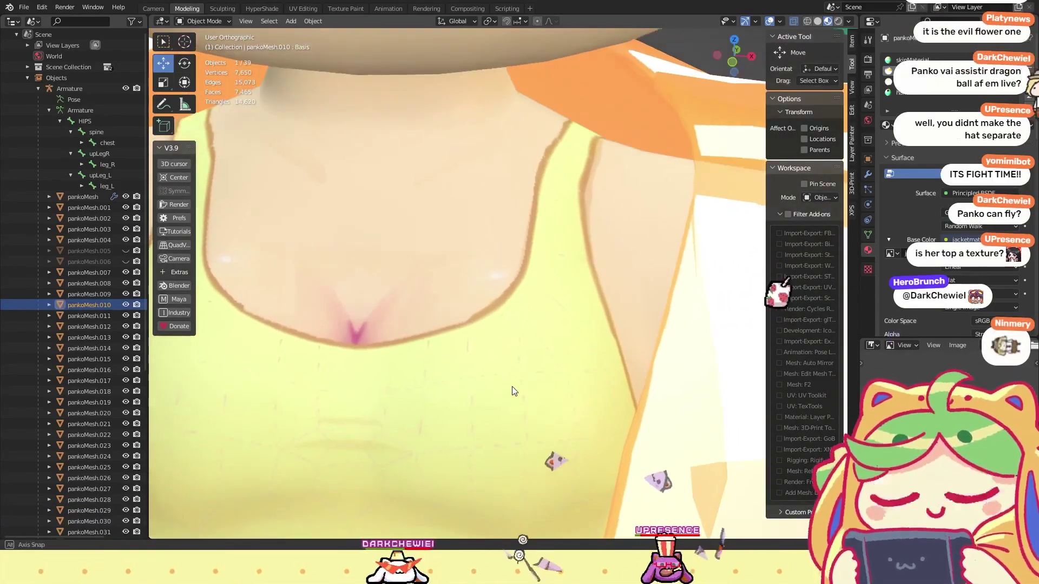
{"action": "middle_click_drag", "start_coordinate": [511, 386], "coordinate": [449, 355], "text": "shift"}
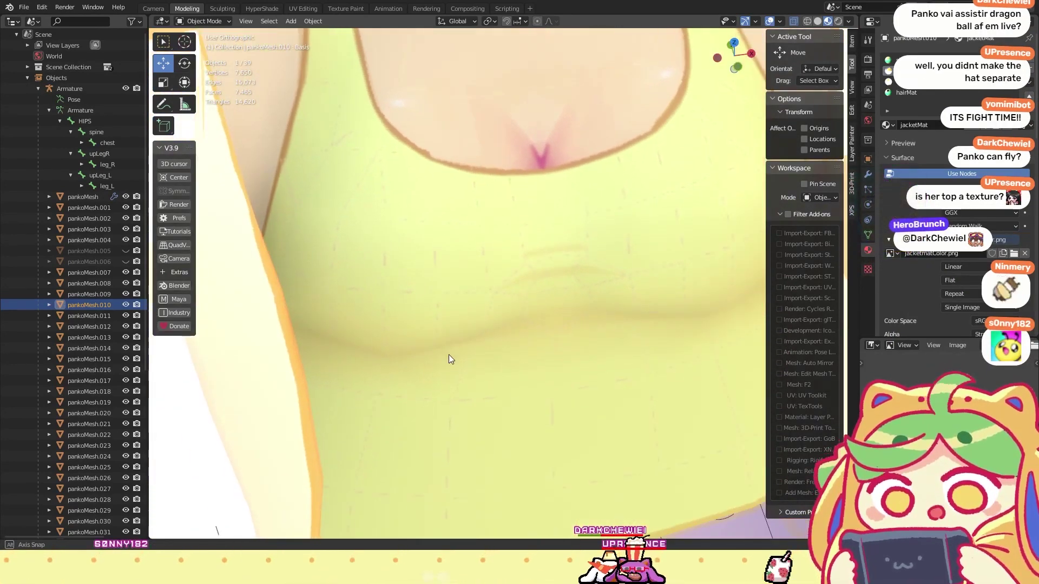
{"action": "scroll", "coordinate": [497, 299], "scroll_direction": "down", "scroll_amount": 6}
{"action": "middle_click_drag", "start_coordinate": [497, 300], "coordinate": [507, 225]}
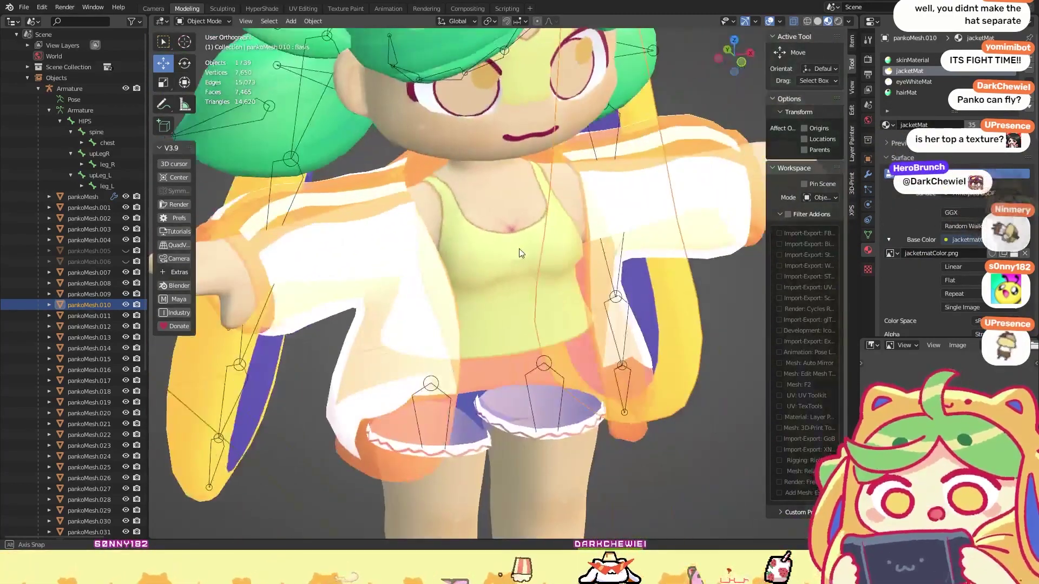
{"action": "scroll", "coordinate": [508, 225], "scroll_direction": "up", "scroll_amount": 8}
{"action": "middle_click_drag", "start_coordinate": [410, 366], "coordinate": [388, 371]}
{"action": "scroll", "coordinate": [411, 381], "scroll_direction": "down", "scroll_amount": 3}
{"action": "scroll", "coordinate": [427, 391], "scroll_direction": "up", "scroll_amount": 3}
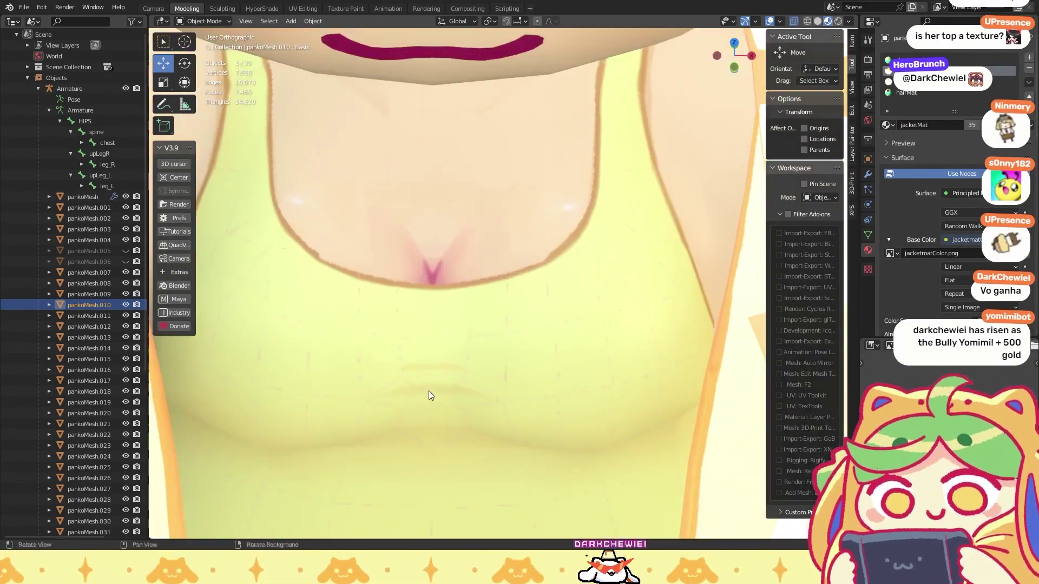
{"action": "scroll", "coordinate": [429, 391], "scroll_direction": "down", "scroll_amount": 4}
{"action": "scroll", "coordinate": [433, 373], "scroll_direction": "up", "scroll_amount": 1}
{"action": "middle_click_drag", "start_coordinate": [443, 337], "coordinate": [462, 259], "text": "shift"}
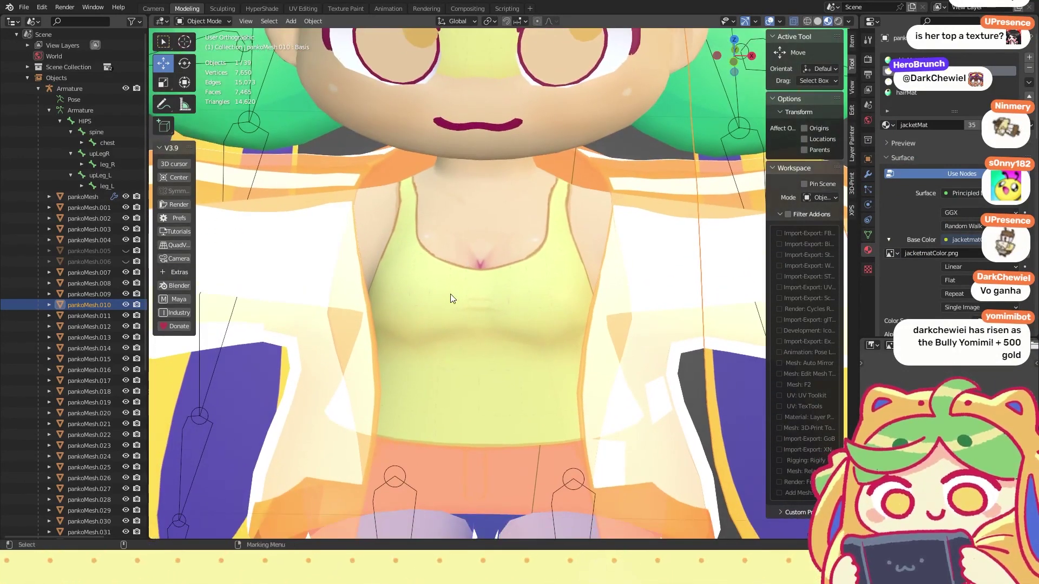
Step: Check the green side hair piece as its own mesh, and clear the selection to view the whole character
{"action": "scroll", "coordinate": [454, 281], "scroll_direction": "down", "scroll_amount": 6}
{"action": "left_click", "coordinate": [566, 182]}
{"action": "middle_click_drag", "start_coordinate": [566, 183], "coordinate": [625, 198]}
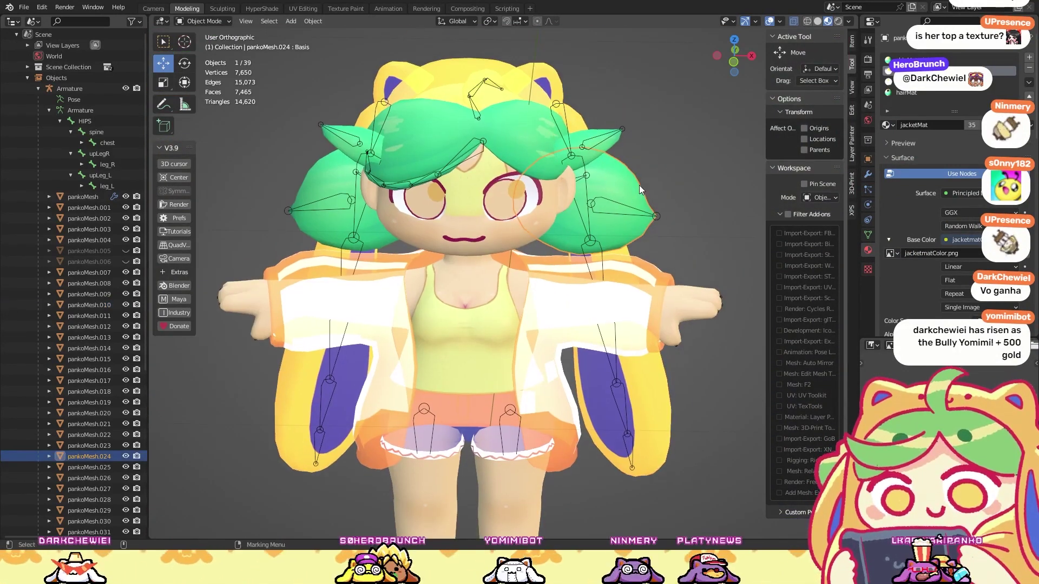
{"action": "key", "text": "alt+a"}
{"action": "middle_click_drag", "start_coordinate": [500, 292], "coordinate": [500, 255]}
{"action": "scroll", "coordinate": [511, 234], "scroll_direction": "up", "scroll_amount": 1}
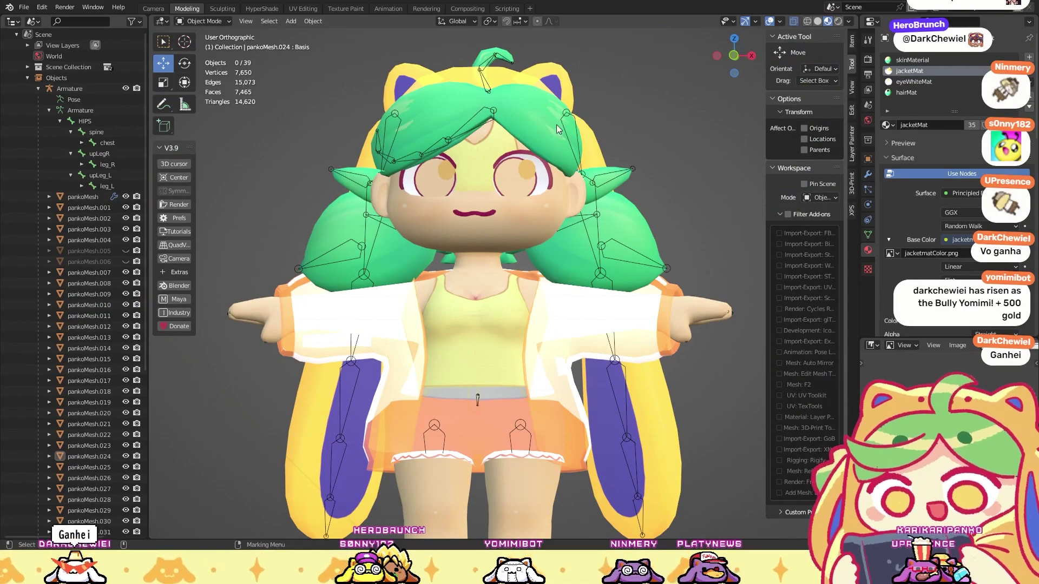
Step: Select the pankoMesh body mesh and enter face edit mode on it
{"action": "left_click", "coordinate": [510, 226]}
{"action": "scroll", "coordinate": [542, 205], "scroll_direction": "up", "scroll_amount": 3}
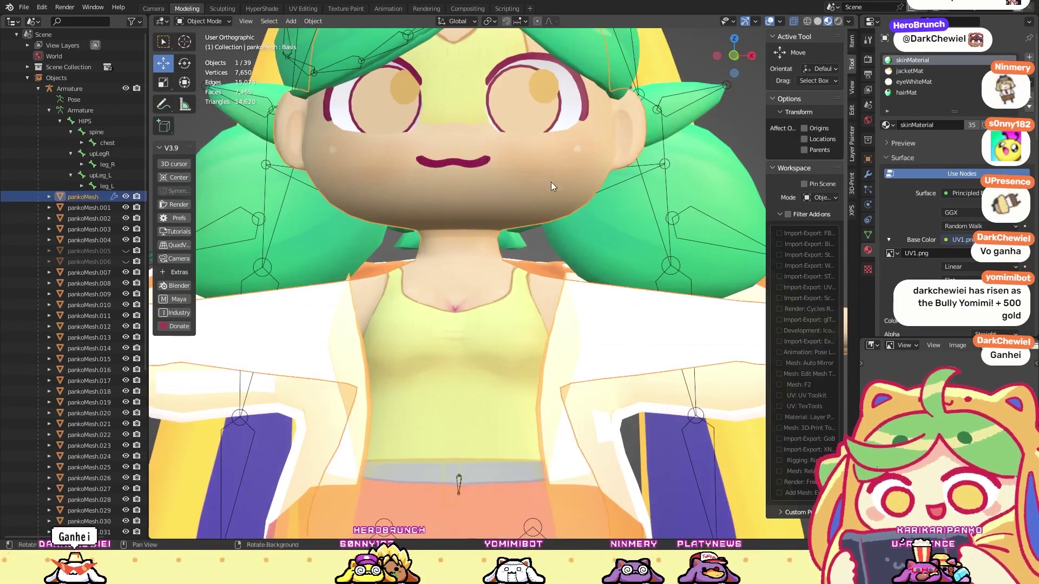
{"action": "scroll", "coordinate": [551, 181], "scroll_direction": "up", "scroll_amount": 2}
{"action": "right_click", "coordinate": [489, 313]}
{"action": "left_click", "coordinate": [551, 350]}
{"action": "scroll", "coordinate": [448, 284], "scroll_direction": "up", "scroll_amount": 4}
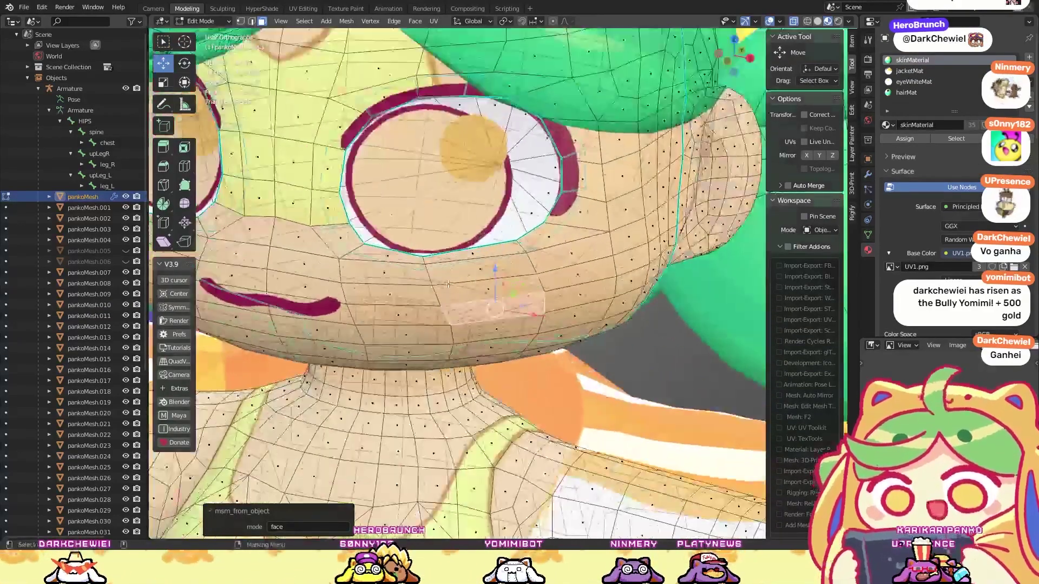
Step: Select the faces directly below the eye on the character's left cheek, continuing down the cheek's outer column
{"action": "left_click", "coordinate": [399, 273]}
{"action": "middle_click_drag", "start_coordinate": [429, 271], "coordinate": [368, 271]}
{"action": "scroll", "coordinate": [362, 272], "scroll_direction": "up", "scroll_amount": 2}
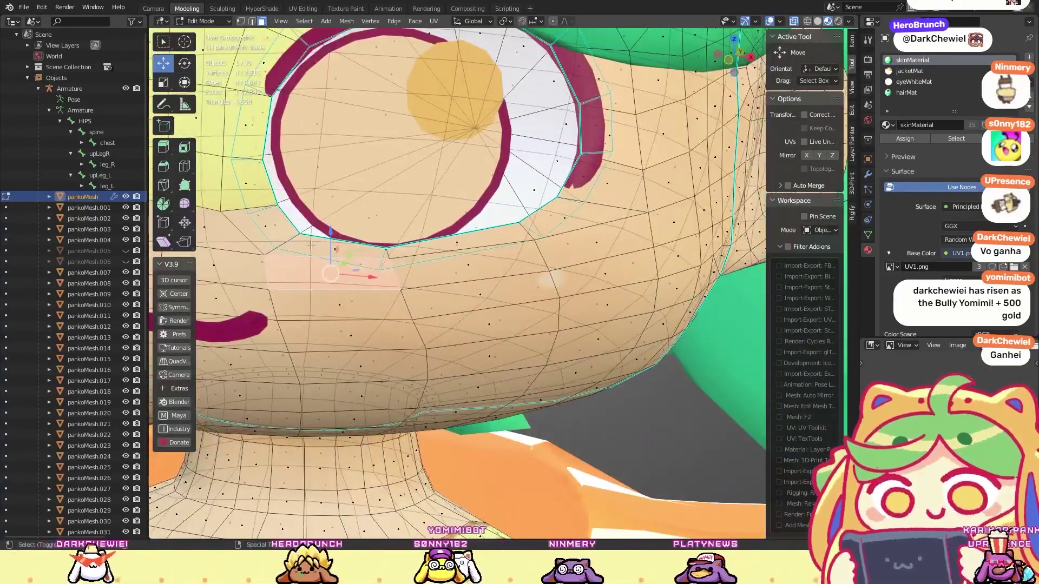
{"action": "left_click", "coordinate": [519, 232], "text": "shift"}
{"action": "left_click", "coordinate": [570, 218], "text": "shift"}
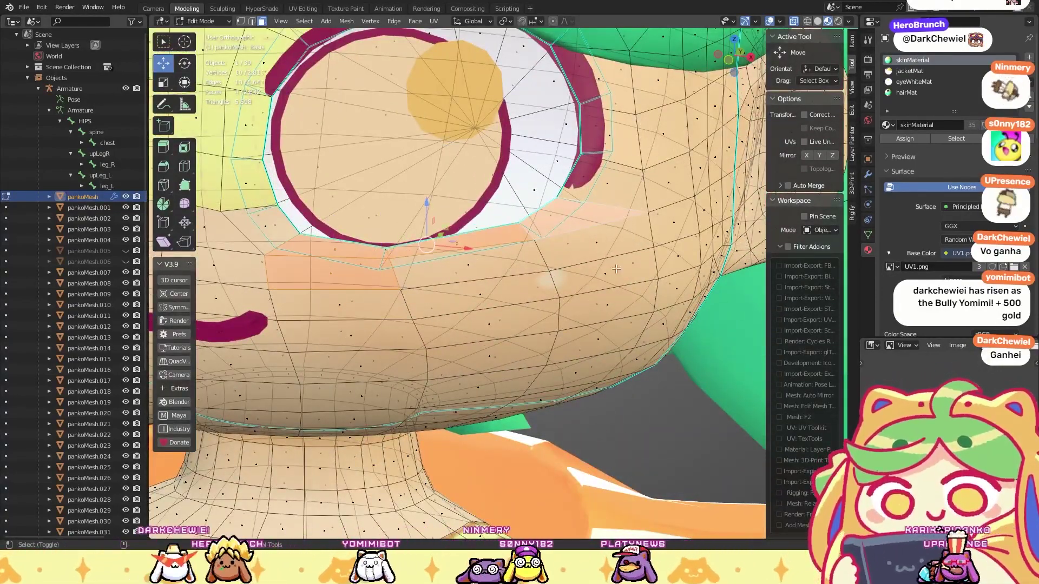
{"action": "left_click", "coordinate": [587, 232], "text": "shift"}
{"action": "left_click", "coordinate": [601, 249], "text": "shift"}
{"action": "left_click", "coordinate": [600, 316], "text": "shift"}
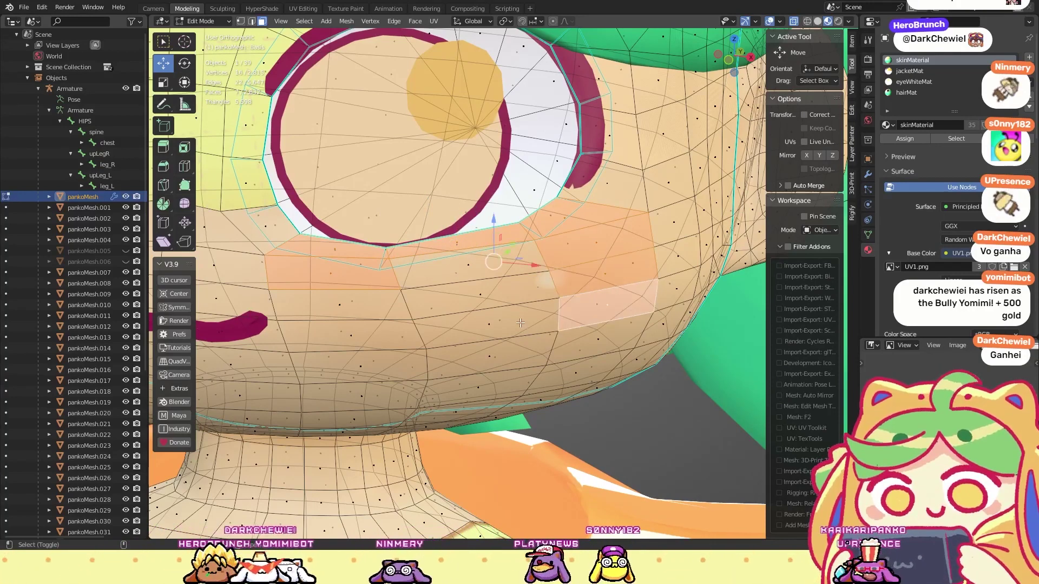
Step: Extend the left cheek selection with the lower rows, the column beside the mouth and the middle faces
{"action": "left_click", "coordinate": [480, 326], "text": "shift"}
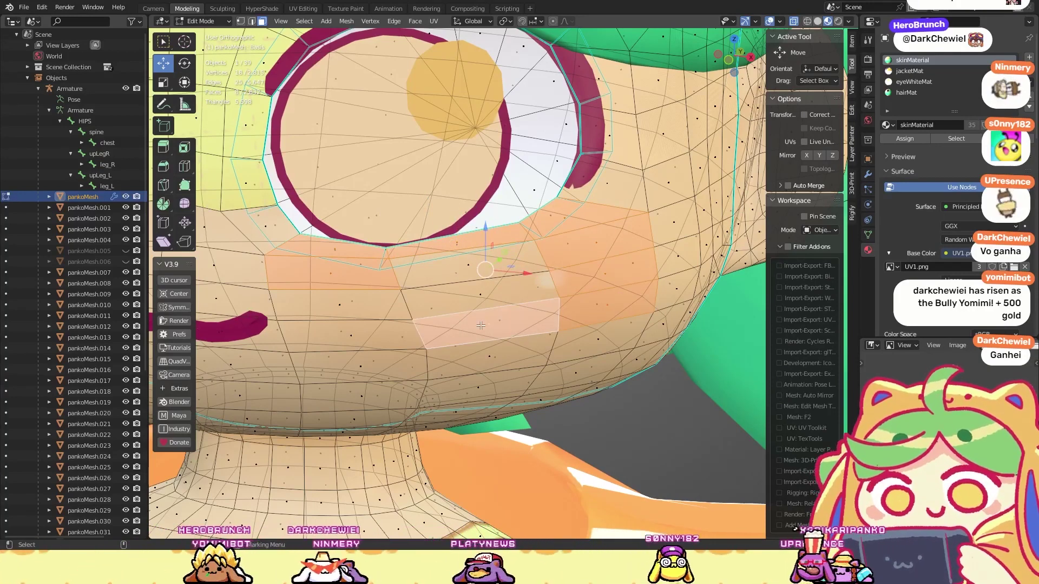
{"action": "left_click", "coordinate": [336, 340], "text": "shift"}
{"action": "left_click", "coordinate": [339, 301], "text": "shift"}
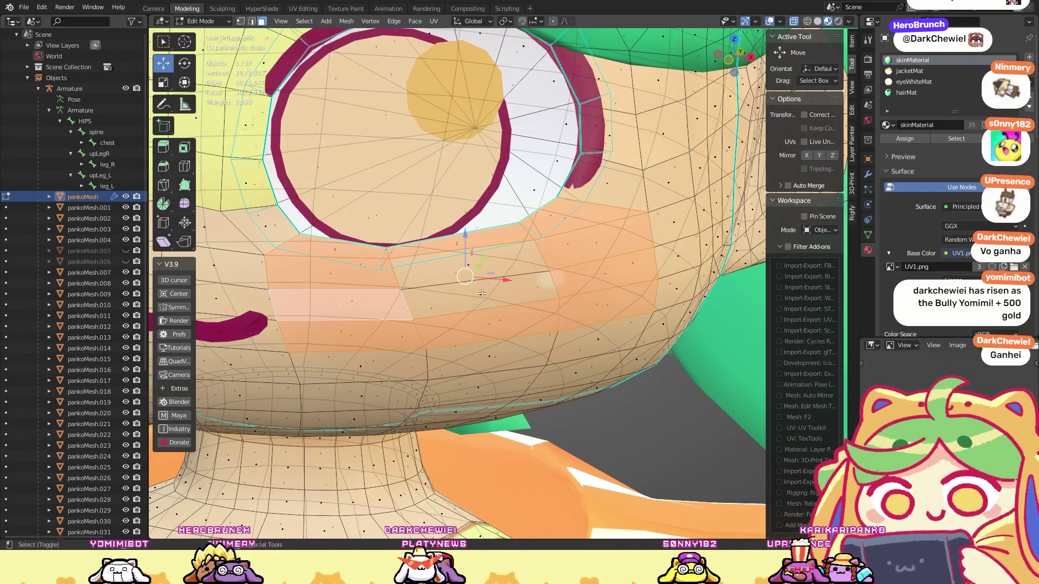
{"action": "left_click", "coordinate": [482, 293], "text": "shift"}
{"action": "scroll", "coordinate": [482, 293], "scroll_direction": "up", "scroll_amount": 6}
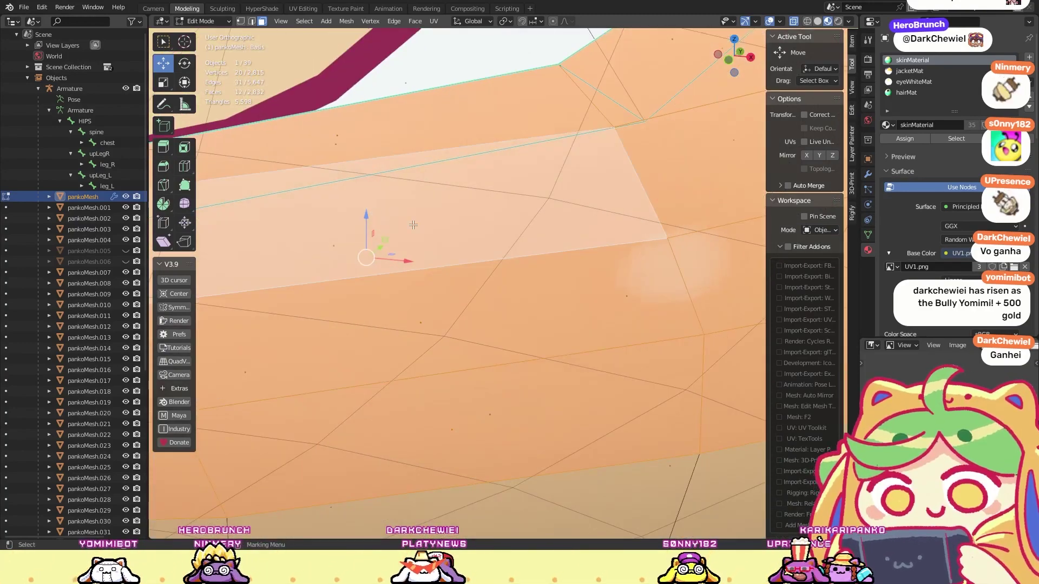
{"action": "scroll", "coordinate": [396, 216], "scroll_direction": "down", "scroll_amount": 8}
{"action": "scroll", "coordinate": [452, 328], "scroll_direction": "up", "scroll_amount": 4}
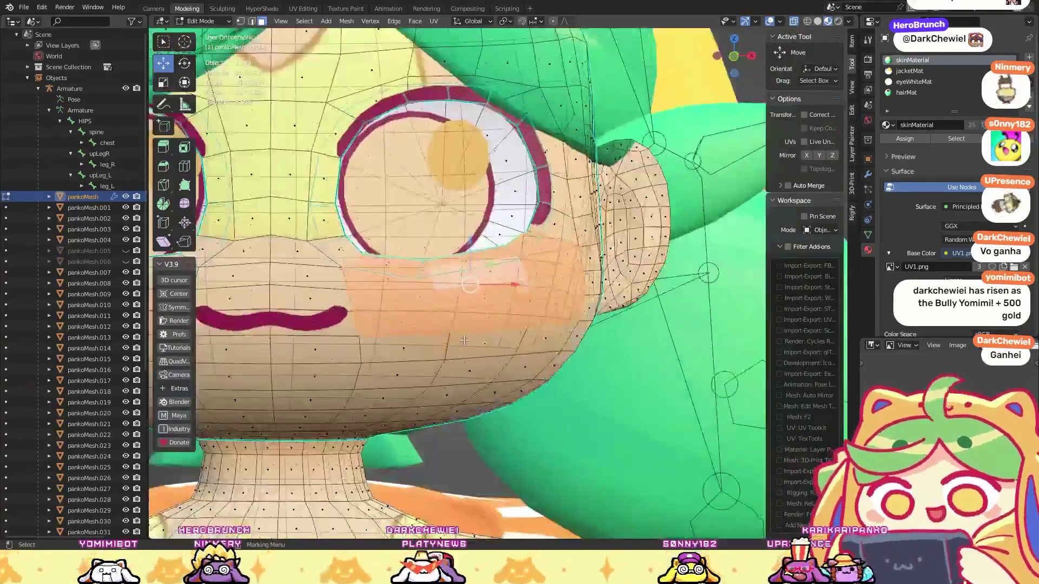
{"action": "scroll", "coordinate": [452, 328], "scroll_direction": "up", "scroll_amount": 2}
{"action": "left_click", "coordinate": [395, 375], "text": "shift"}
{"action": "left_click", "coordinate": [472, 370], "text": "shift"}
{"action": "left_click", "coordinate": [567, 362], "text": "shift"}
Step: Add the opposite cheek's inner column of faces beside the mouth and its lower row to the selection
{"action": "middle_click_drag", "start_coordinate": [565, 304], "coordinate": [503, 270]}
{"action": "scroll", "coordinate": [547, 306], "scroll_direction": "down", "scroll_amount": 6}
{"action": "scroll", "coordinate": [491, 262], "scroll_direction": "up", "scroll_amount": 2}
{"action": "scroll", "coordinate": [491, 262], "scroll_direction": "up", "scroll_amount": 2}
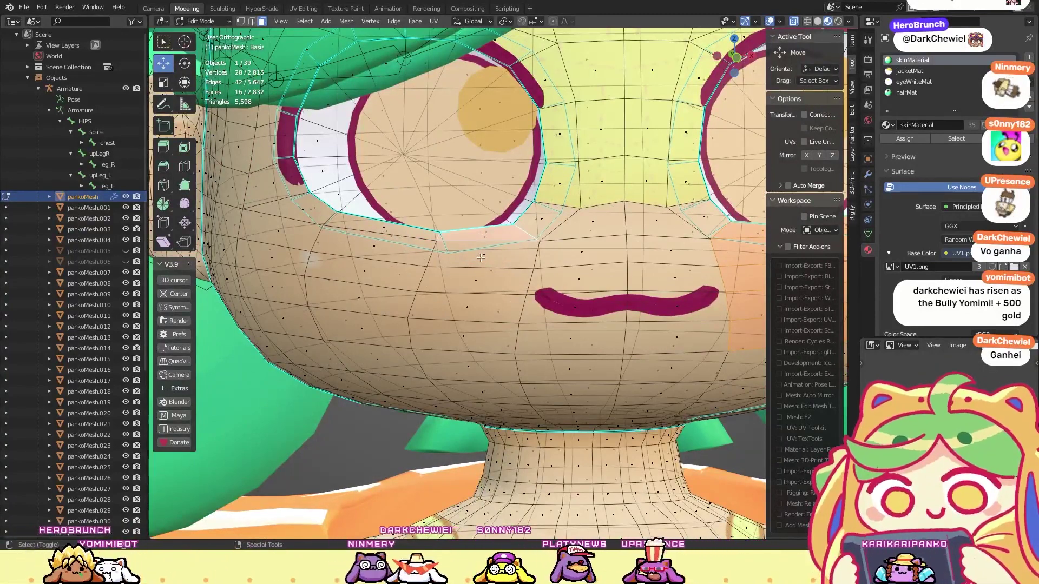
{"action": "left_click", "coordinate": [481, 258], "text": "shift"}
{"action": "left_click", "coordinate": [474, 279], "text": "shift"}
{"action": "left_click", "coordinate": [464, 310], "text": "shift"}
{"action": "left_click", "coordinate": [465, 340], "text": "shift"}
{"action": "left_click", "coordinate": [368, 329], "text": "shift"}
{"action": "left_click", "coordinate": [280, 318], "text": "shift"}
Step: Complete the opposite cheek selection with its outer column, the faces below the eye corner and the middle faces
{"action": "left_click", "coordinate": [269, 288], "text": "shift"}
{"action": "left_click", "coordinate": [273, 263], "text": "shift"}
{"action": "left_click", "coordinate": [281, 229], "text": "shift"}
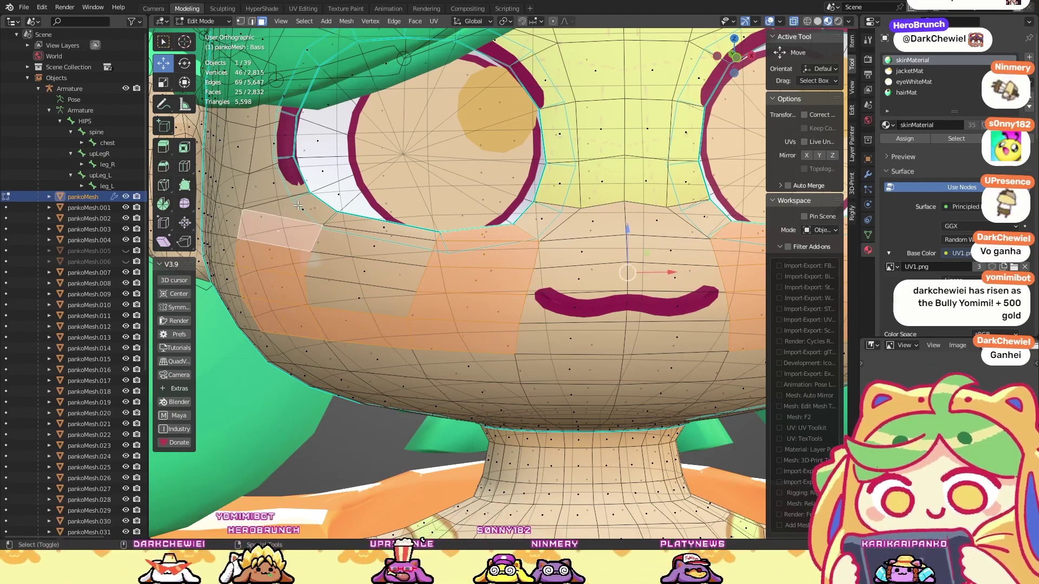
{"action": "left_click", "coordinate": [304, 208], "text": "shift"}
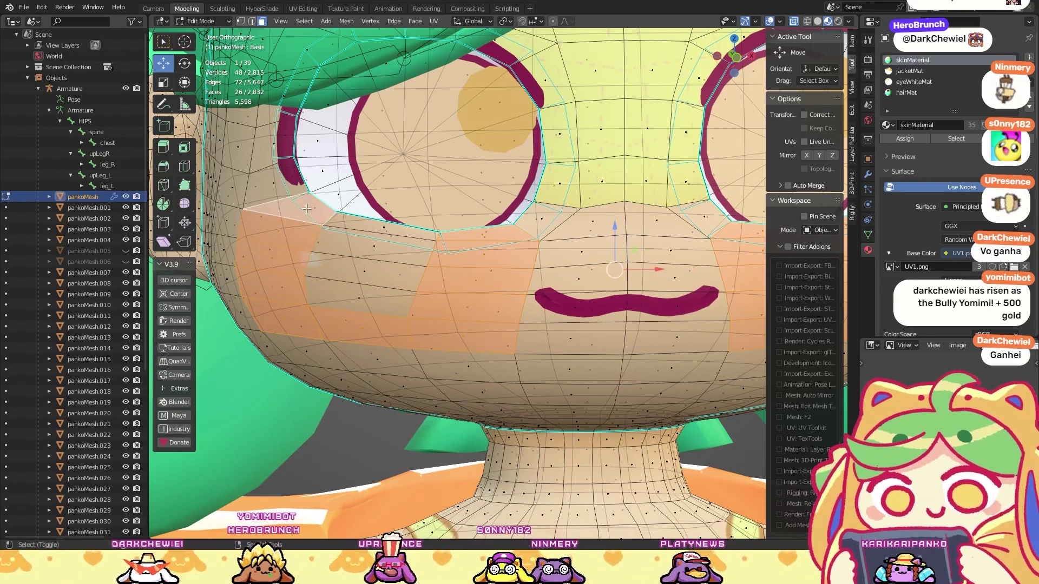
{"action": "left_click", "coordinate": [361, 277], "text": "shift"}
{"action": "left_click", "coordinate": [358, 303], "text": "shift"}
Step: Duplicate the selected faces of both cheeks in place, without any offset
{"action": "scroll", "coordinate": [368, 294], "scroll_direction": "down", "scroll_amount": 5}
{"action": "middle_click_drag", "start_coordinate": [465, 270], "coordinate": [503, 271]}
{"action": "scroll", "coordinate": [497, 243], "scroll_direction": "up", "scroll_amount": 3}
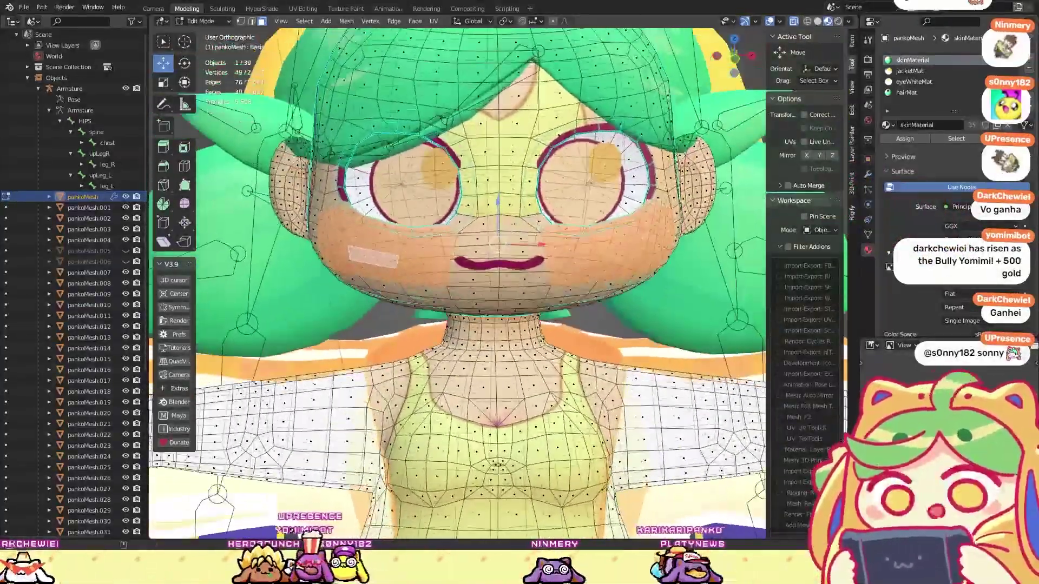
{"action": "left_click", "coordinate": [346, 20]}
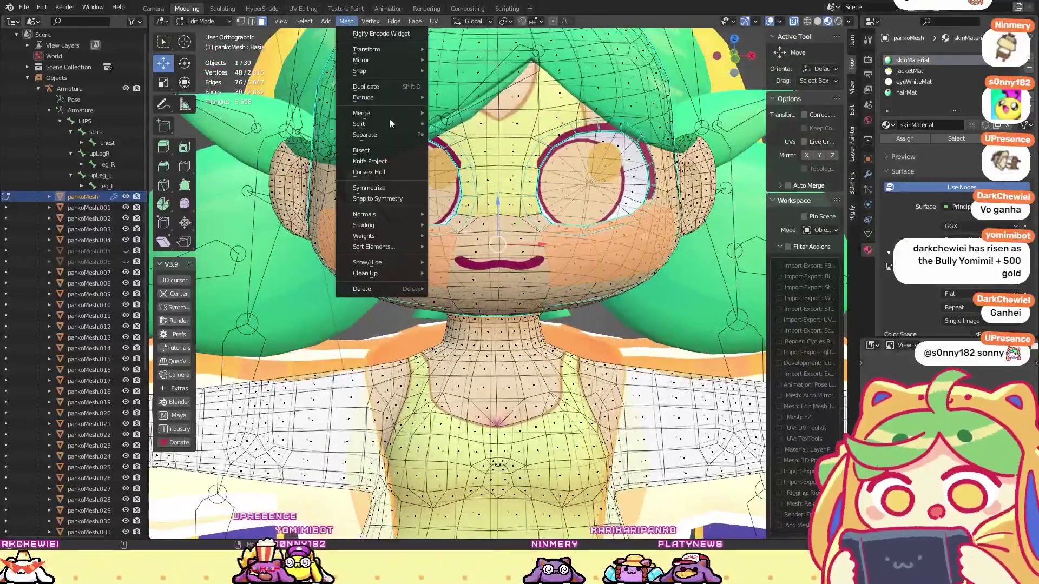
{"action": "left_click", "coordinate": [395, 87]}
{"action": "key", "text": "Escape"}
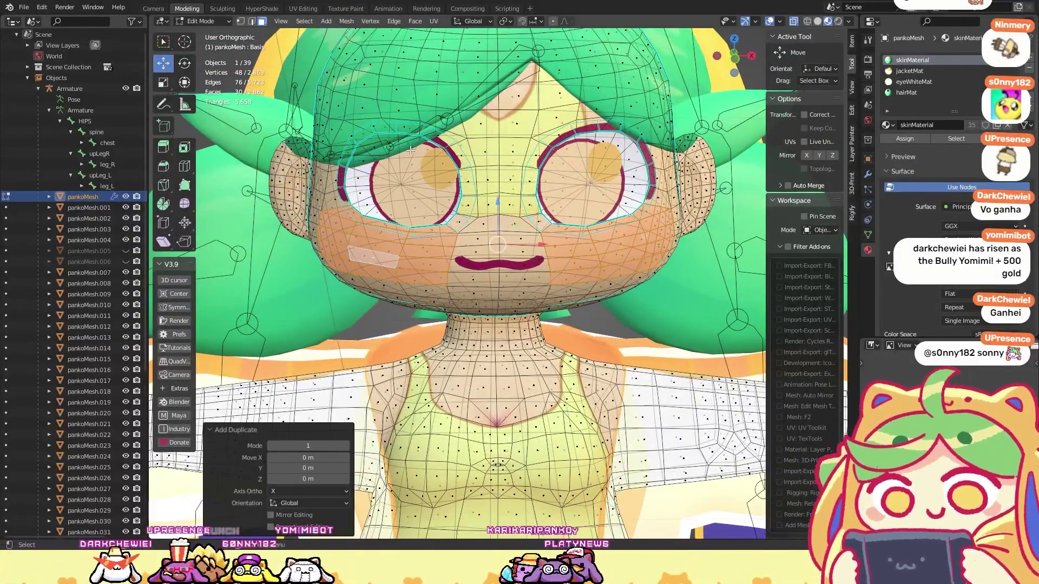
Step: Separate the duplicated cheek faces from the body mesh into their own object
{"action": "middle_click_drag", "start_coordinate": [412, 149], "coordinate": [579, 231]}
{"action": "left_click_drag", "start_coordinate": [579, 231], "coordinate": [571, 244]}
{"action": "middle_click_drag", "start_coordinate": [571, 243], "coordinate": [486, 297]}
{"action": "left_click", "coordinate": [346, 22]}
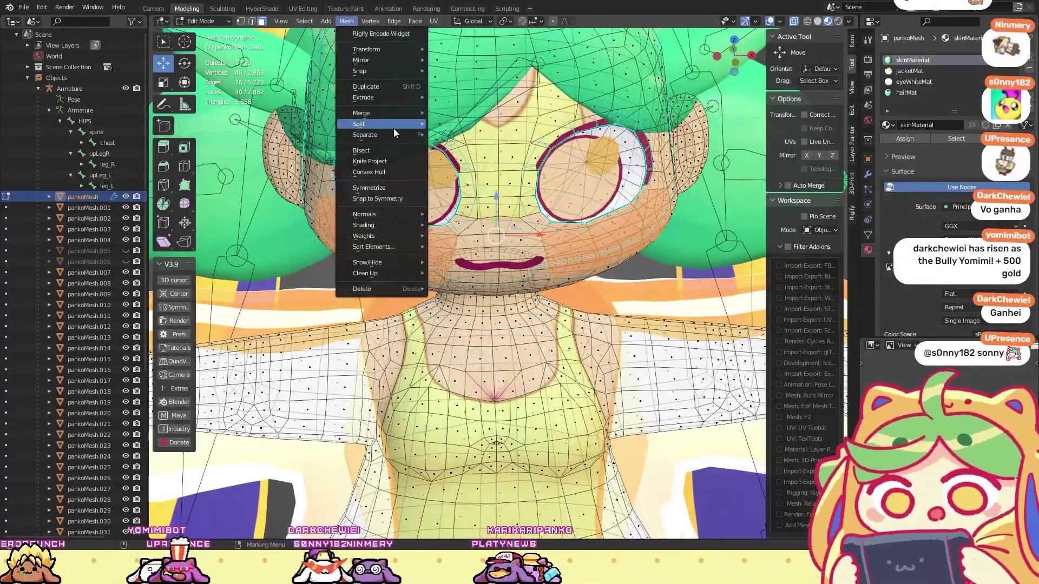
{"action": "mouse_move", "coordinate": [392, 138]}
{"action": "left_click", "coordinate": [446, 135]}
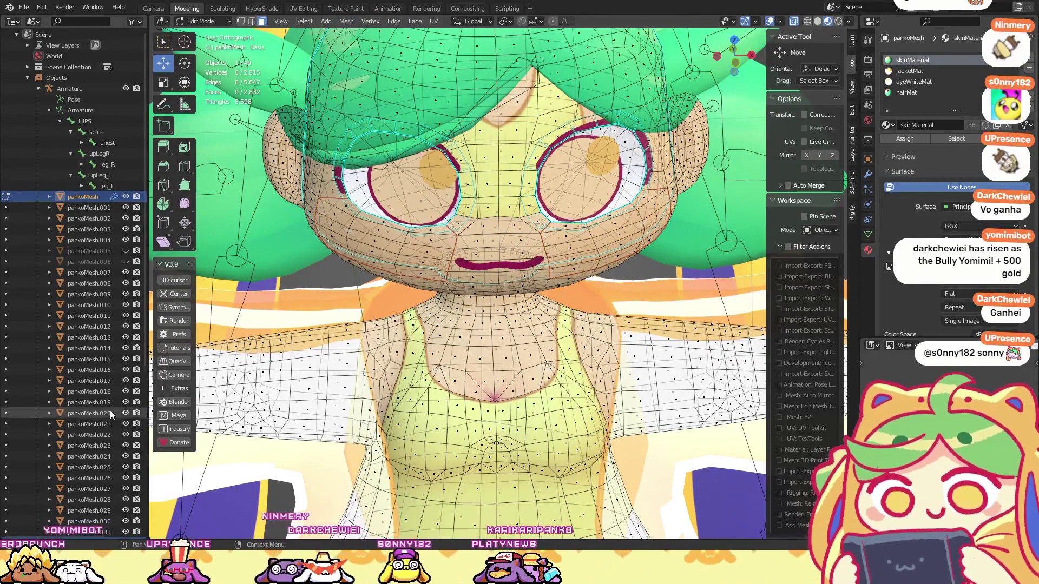
Step: Find the newly separated cheek object in the scene hierarchy and rename it pankoMesh.Cheeks
{"action": "scroll", "coordinate": [98, 379], "scroll_direction": "down", "scroll_amount": 8}
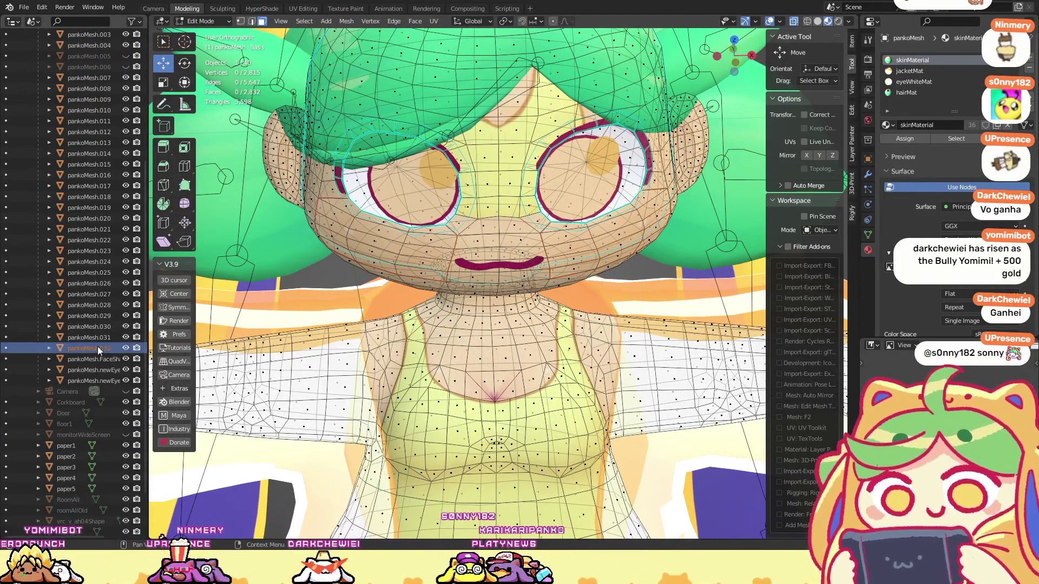
{"action": "scroll", "coordinate": [93, 352], "scroll_direction": "down", "scroll_amount": 2}
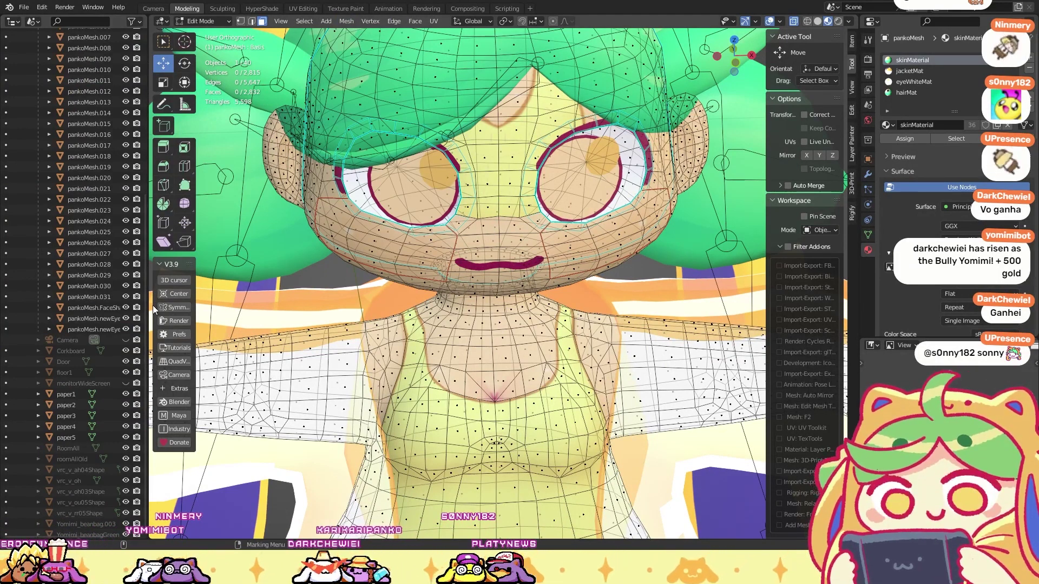
{"action": "scroll", "coordinate": [66, 261], "scroll_direction": "up", "scroll_amount": 7}
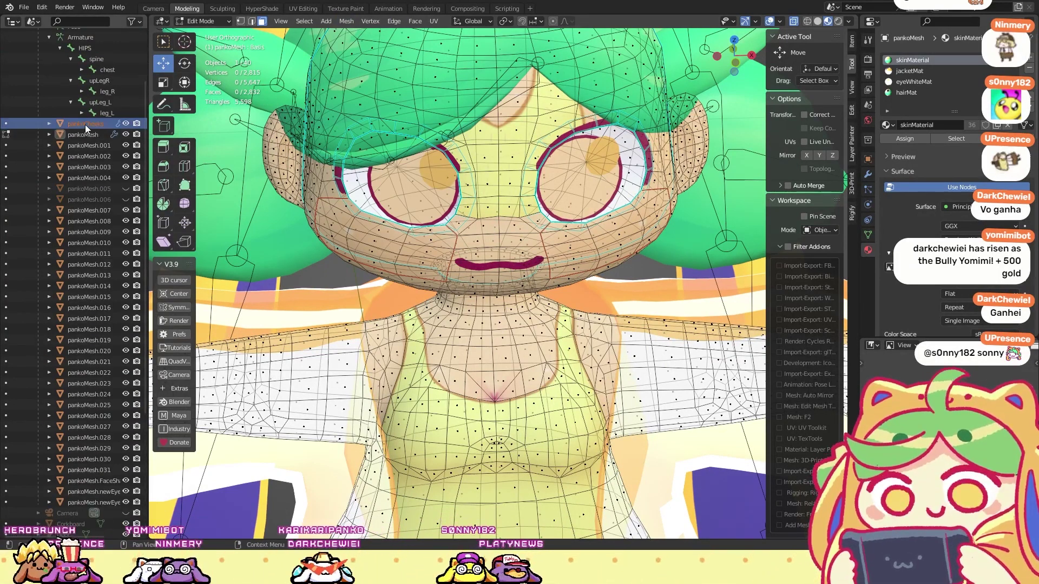
{"action": "double_click", "coordinate": [85, 124]}
{"action": "scroll", "coordinate": [86, 125], "scroll_direction": "up", "scroll_amount": 3}
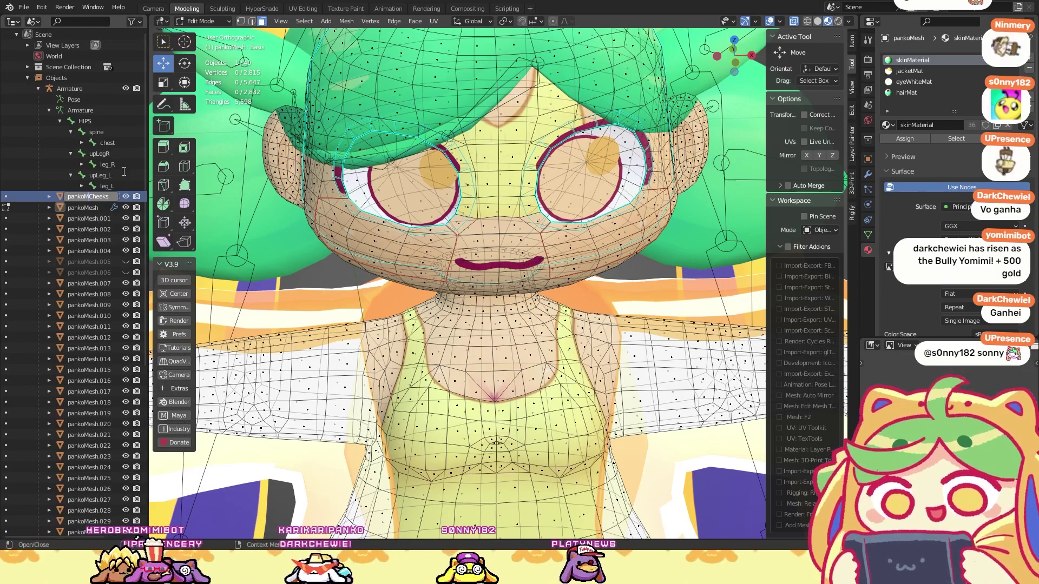
{"action": "type", "text": "."}
{"action": "key", "text": "Return"}
{"action": "scroll", "coordinate": [107, 311], "scroll_direction": "down", "scroll_amount": 5}
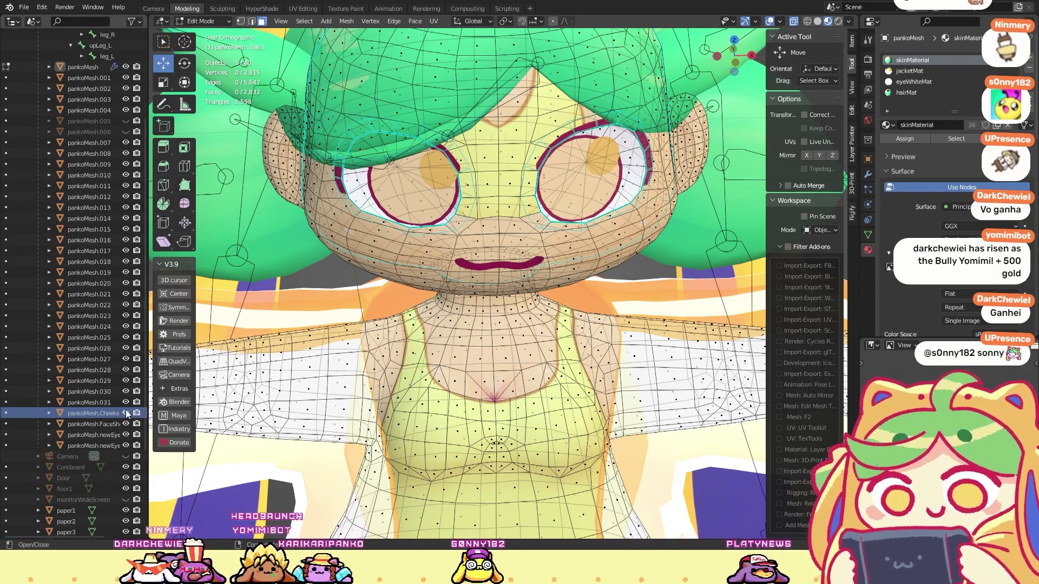
Step: Return to Object Mode, check the face shadow mesh by hiding it and showing it again, and view the whole character
{"action": "middle_click_drag", "start_coordinate": [411, 227], "coordinate": [475, 171]}
{"action": "key", "text": "Tab"}
{"action": "left_click", "coordinate": [499, 167]}
{"action": "left_click", "coordinate": [95, 424]}
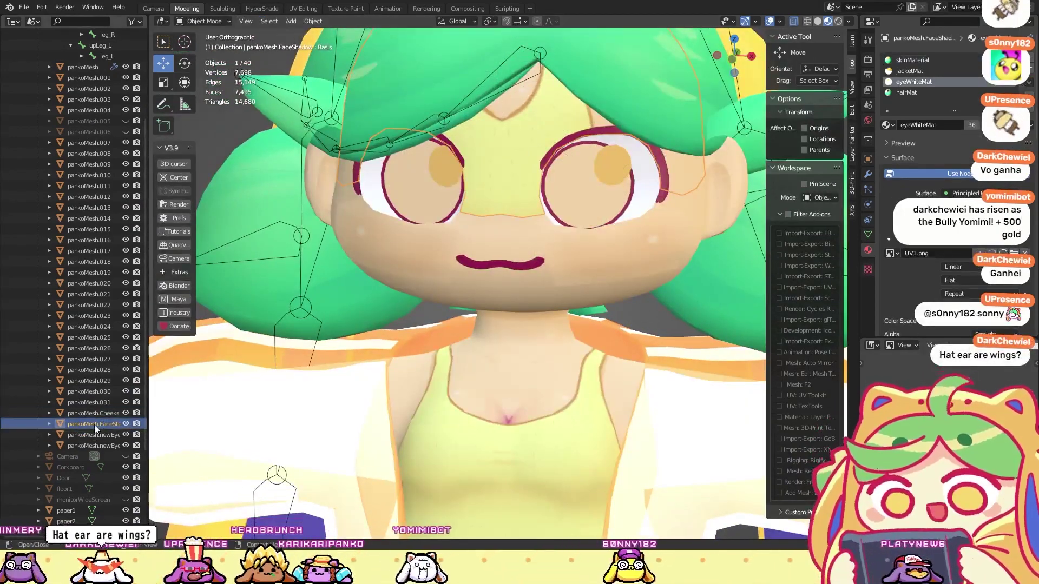
{"action": "left_click", "coordinate": [125, 424]}
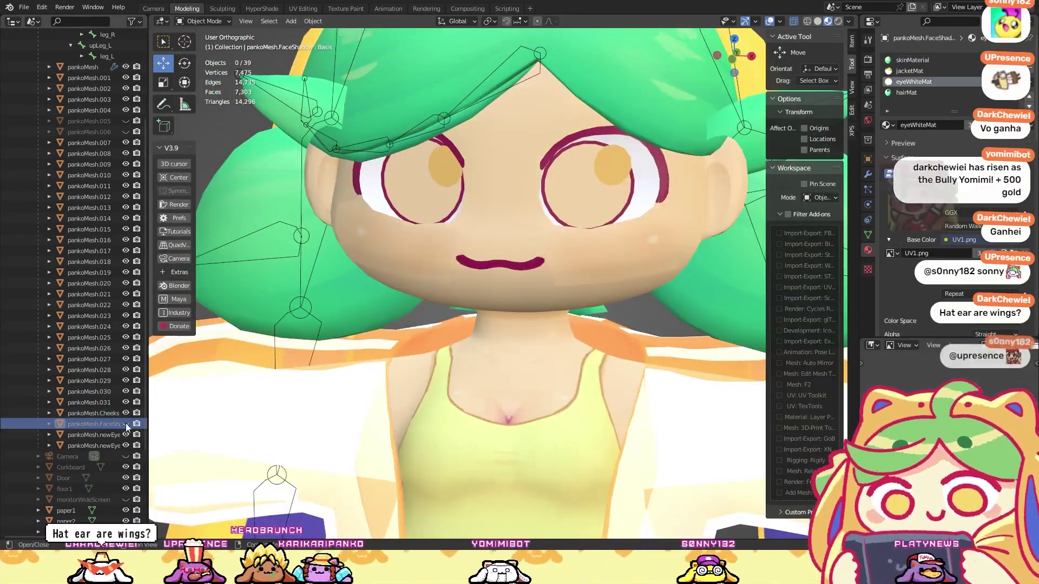
{"action": "left_click", "coordinate": [125, 424]}
{"action": "scroll", "coordinate": [316, 288], "scroll_direction": "down", "scroll_amount": 5}
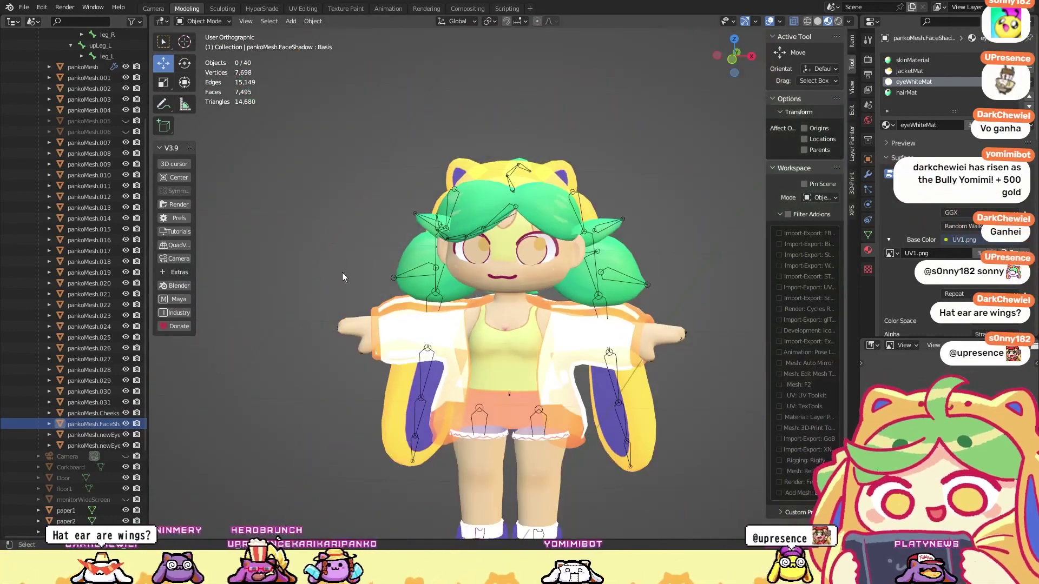
{"action": "middle_click_drag", "start_coordinate": [518, 247], "coordinate": [524, 245]}
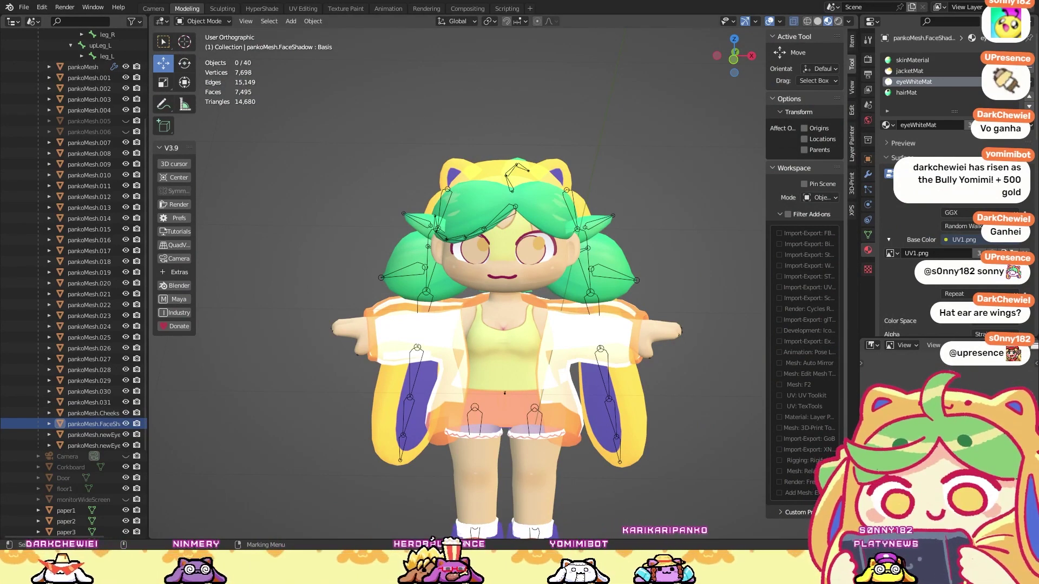
{"action": "left_click", "coordinate": [573, 210]}
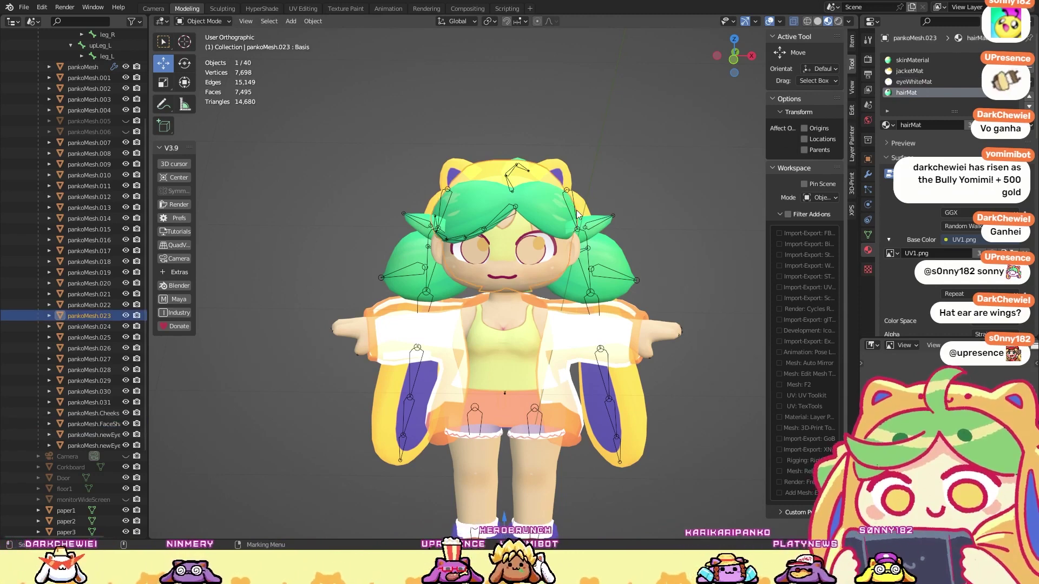
{"action": "middle_click_drag", "start_coordinate": [494, 298], "coordinate": [545, 225]}
{"action": "left_click", "coordinate": [556, 215]}
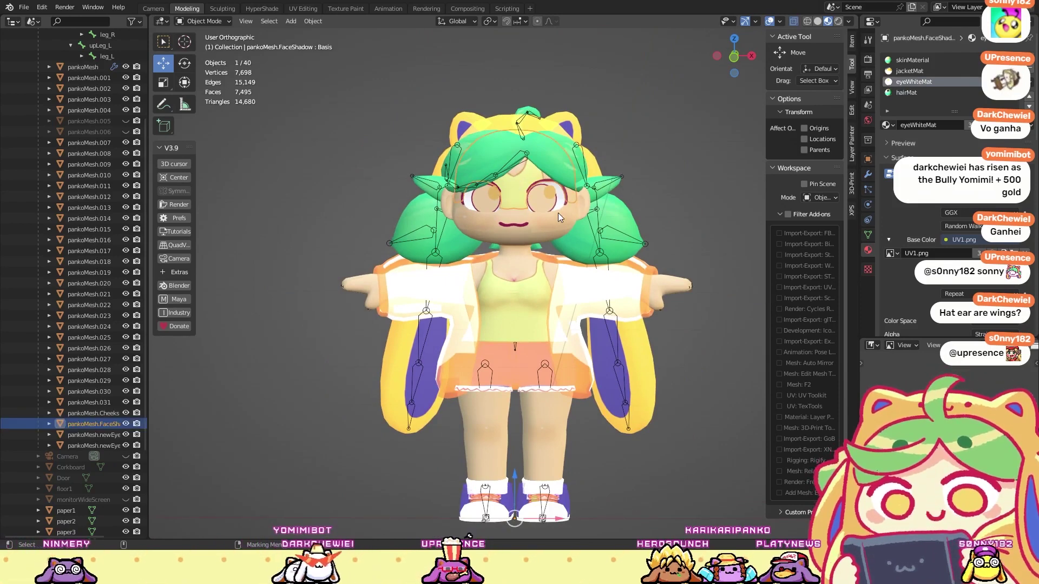
{"action": "right_click", "coordinate": [580, 231]}
{"action": "left_click", "coordinate": [551, 154]}
{"action": "key", "text": "a"}
{"action": "right_click", "coordinate": [551, 153]}
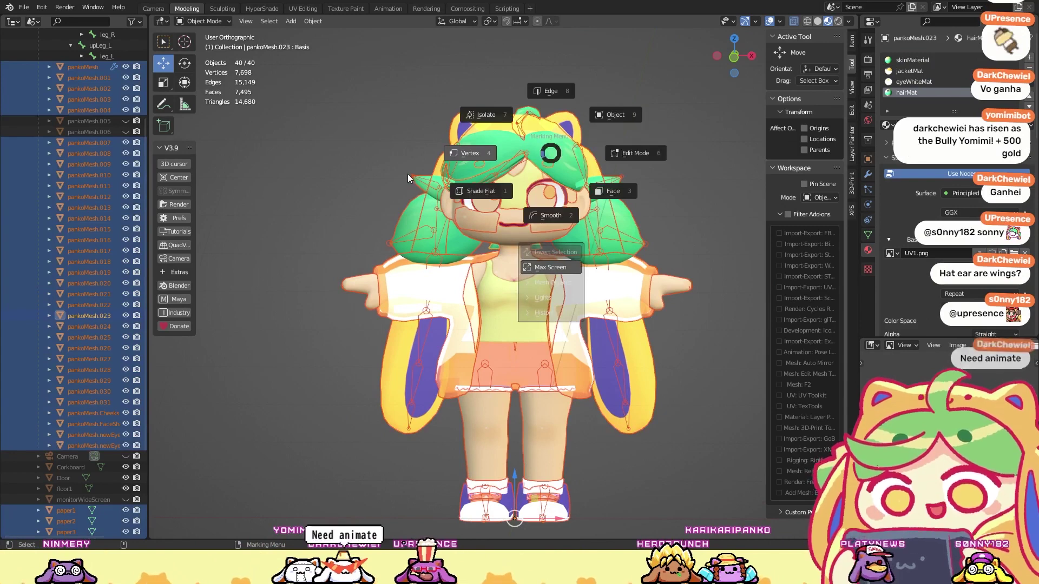
{"action": "left_click", "coordinate": [475, 157]}
{"action": "right_click", "coordinate": [551, 153]}
{"action": "left_click", "coordinate": [641, 112]}
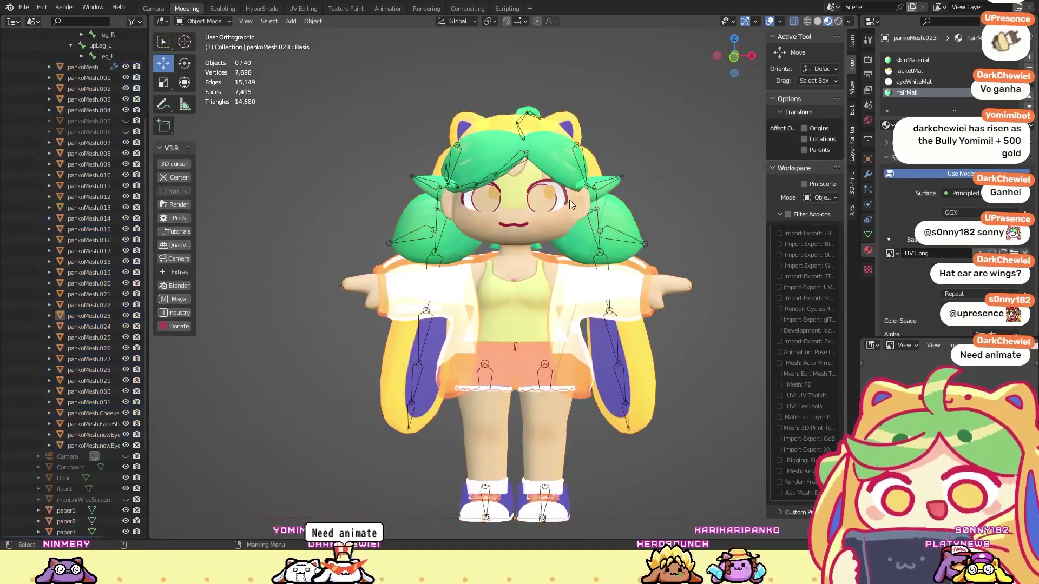
Step: Select the cheeks mesh, open it for vertex editing in the UV Editing workspace, and move all its UVs outside the texture
{"action": "left_click", "coordinate": [555, 222]}
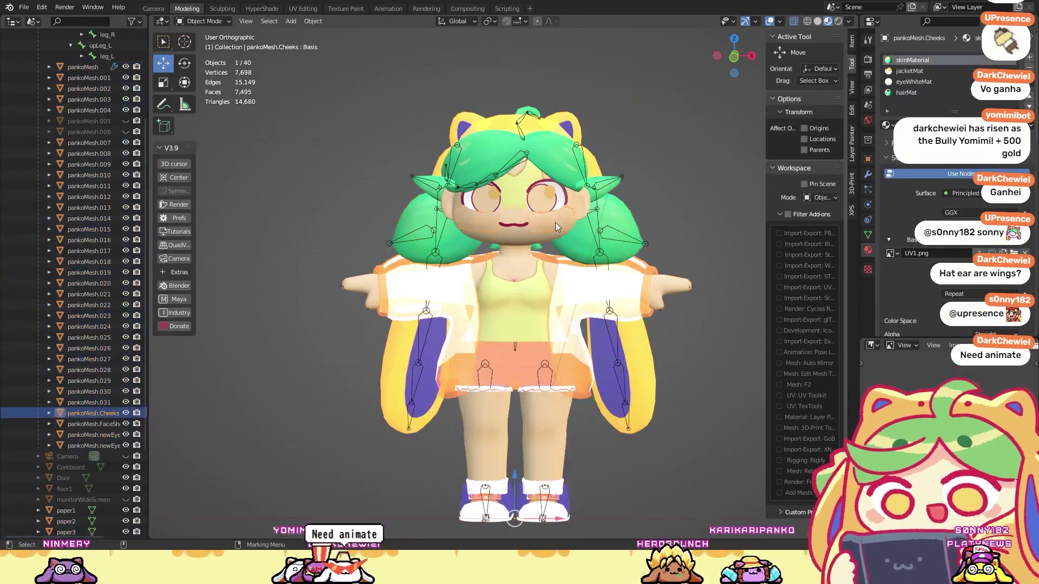
{"action": "left_click", "coordinate": [303, 8]}
{"action": "right_click", "coordinate": [643, 266]}
{"action": "left_click", "coordinate": [679, 254]}
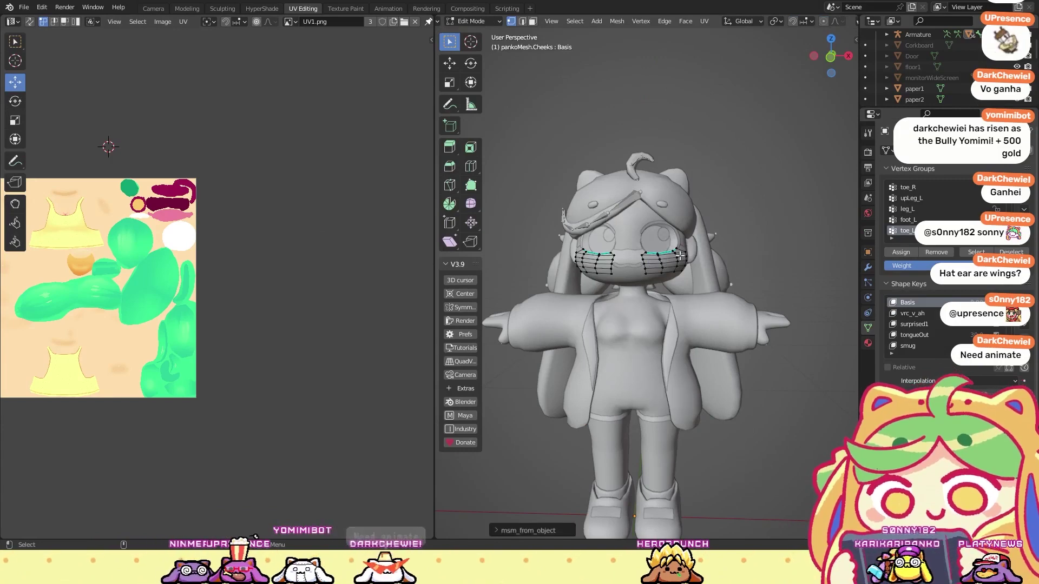
{"action": "key", "text": "a"}
{"action": "scroll", "coordinate": [114, 316], "scroll_direction": "down", "scroll_amount": 2}
{"action": "left_click_drag", "start_coordinate": [52, 223], "coordinate": [51, 223]}
{"action": "key", "text": "g"}
{"action": "left_click", "coordinate": [234, 161]}
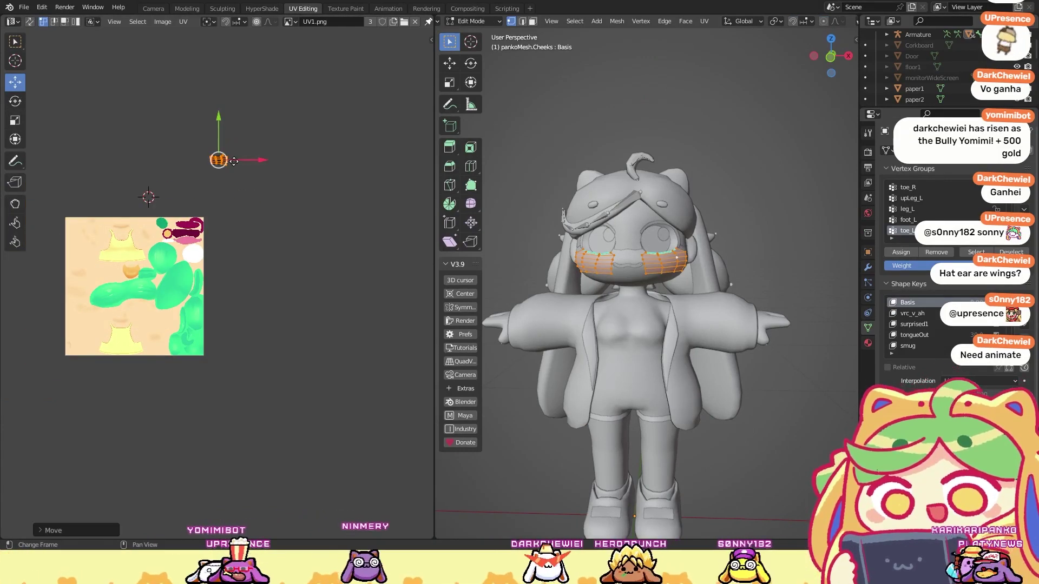
Step: Return to Object Mode, select all objects and enter vertex edit mode on them together to display all their UVs
{"action": "key", "text": "Tab"}
{"action": "left_click", "coordinate": [673, 189]}
{"action": "key", "text": "ctrl+Tab"}
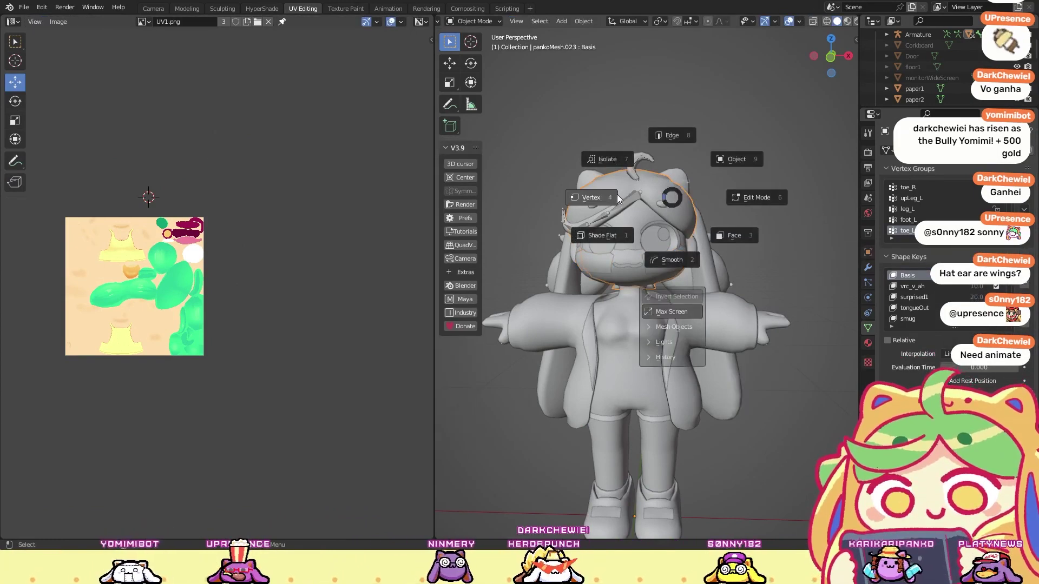
{"action": "left_click", "coordinate": [617, 194]}
{"action": "key", "text": "ctrl+Tab"}
{"action": "left_click", "coordinate": [734, 159]}
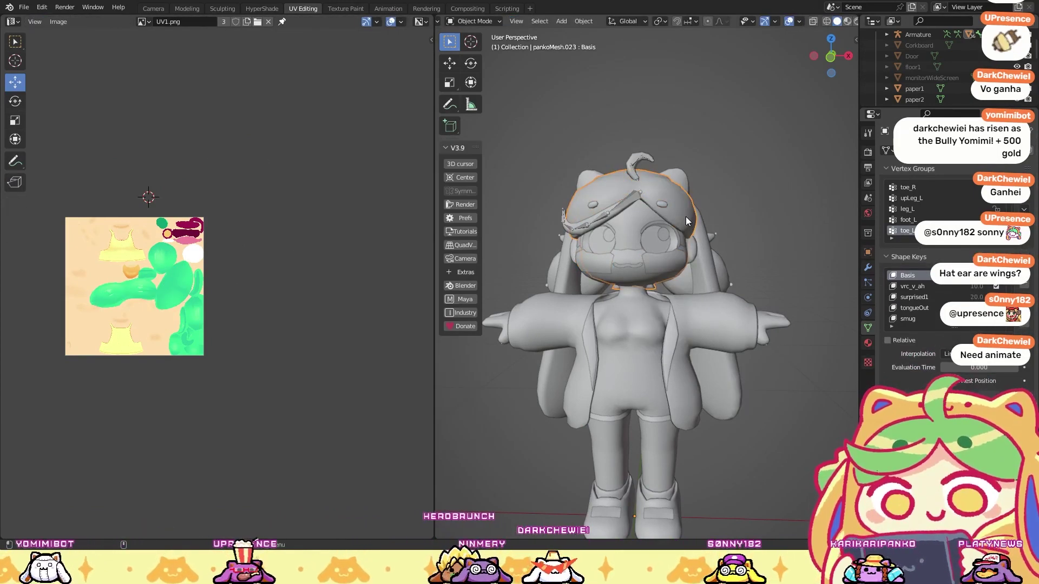
{"action": "key", "text": "a"}
{"action": "key", "text": "ctrl+Tab"}
{"action": "left_click", "coordinate": [575, 235]}
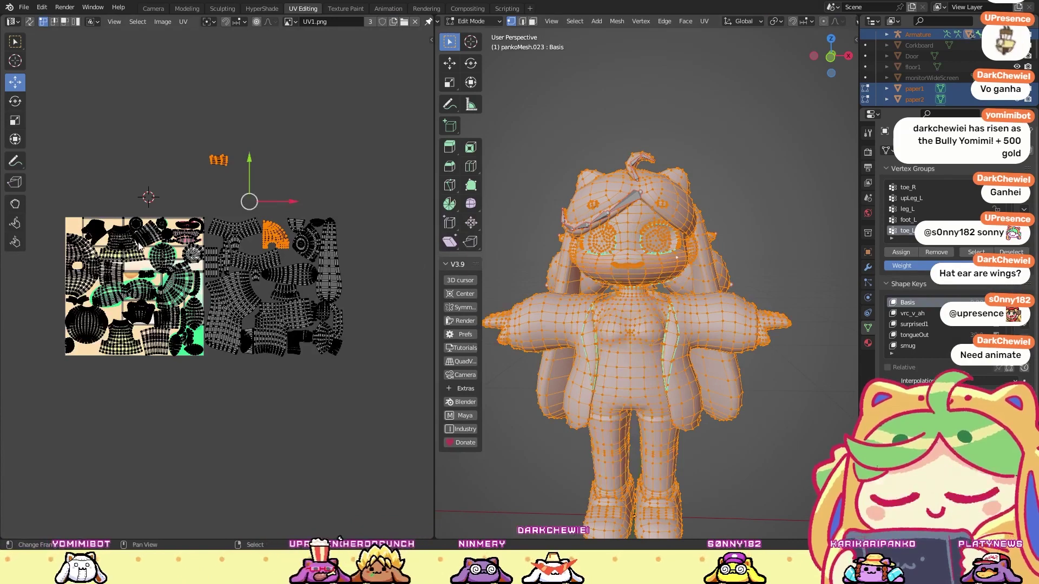
{"action": "scroll", "coordinate": [707, 240], "scroll_direction": "down", "scroll_amount": 10}
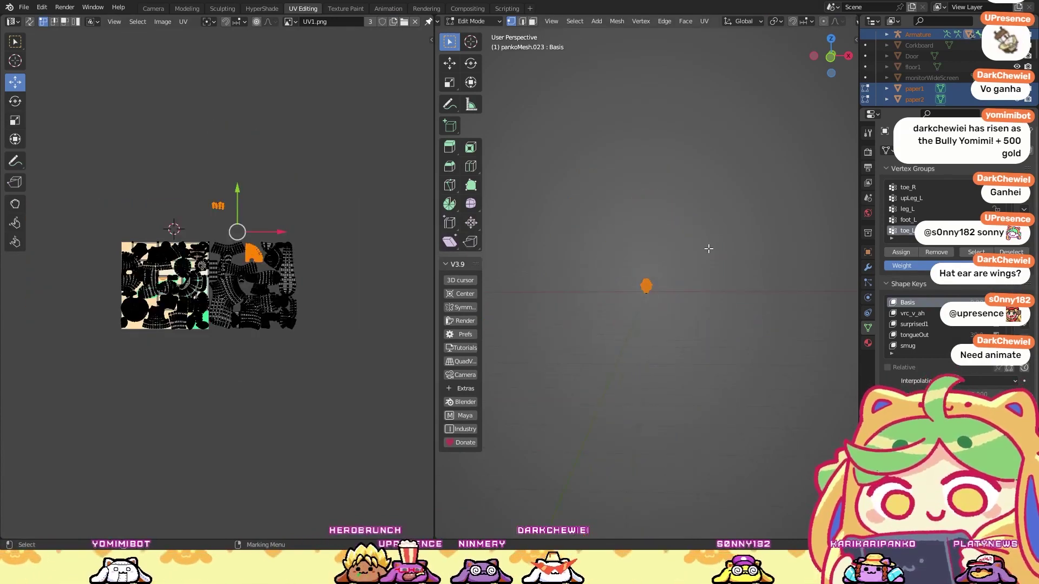
Step: Return to Object Mode, reselect only the character's meshes and enter vertex edit mode on them together to display their UVs
{"action": "key", "text": "ctrl+Tab"}
{"action": "left_click", "coordinate": [714, 167]}
{"action": "left_click", "coordinate": [698, 236]}
{"action": "left_click", "coordinate": [650, 296]}
{"action": "key", "text": "ctrl+Tab"}
{"action": "left_click", "coordinate": [565, 287]}
{"action": "scroll", "coordinate": [202, 215], "scroll_direction": "up", "scroll_amount": 5}
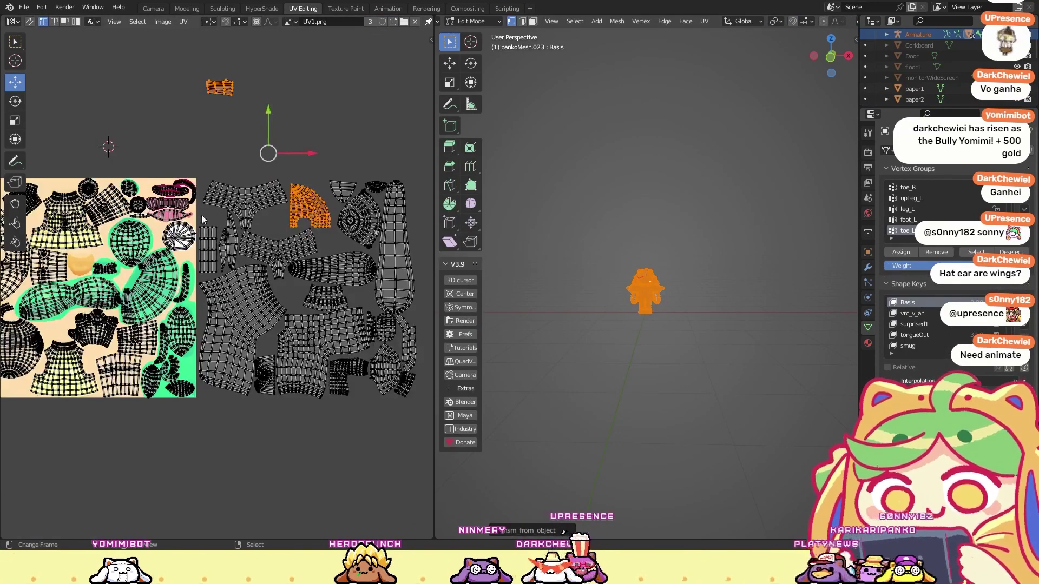
{"action": "middle_click_drag", "start_coordinate": [296, 178], "coordinate": [295, 188]}
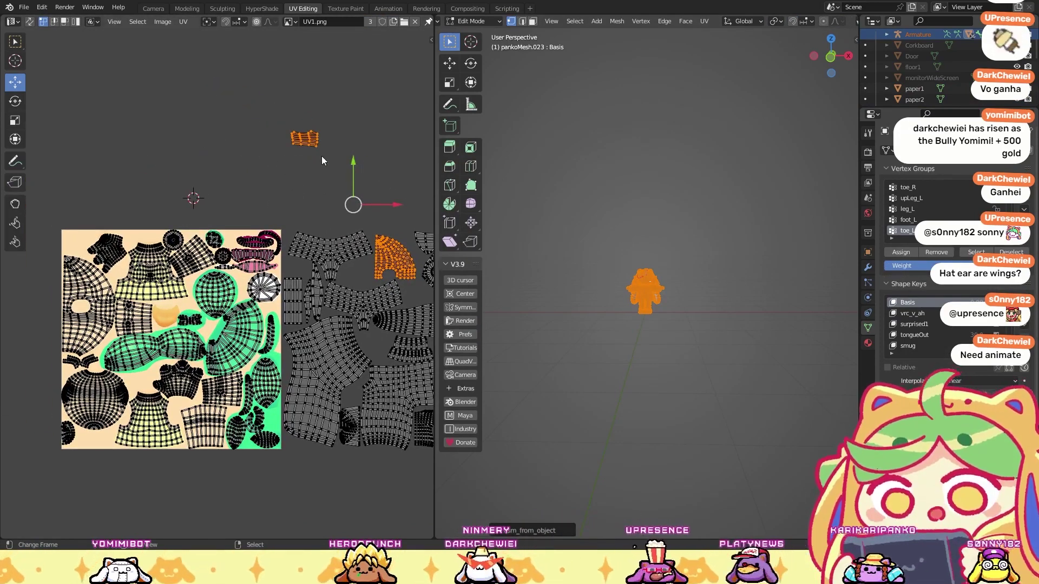
Step: Move the cheeks UV islands into the empty spot at the lower-left corner of the UV1.png texture
{"action": "left_click", "coordinate": [305, 138]}
{"action": "key", "text": "g"}
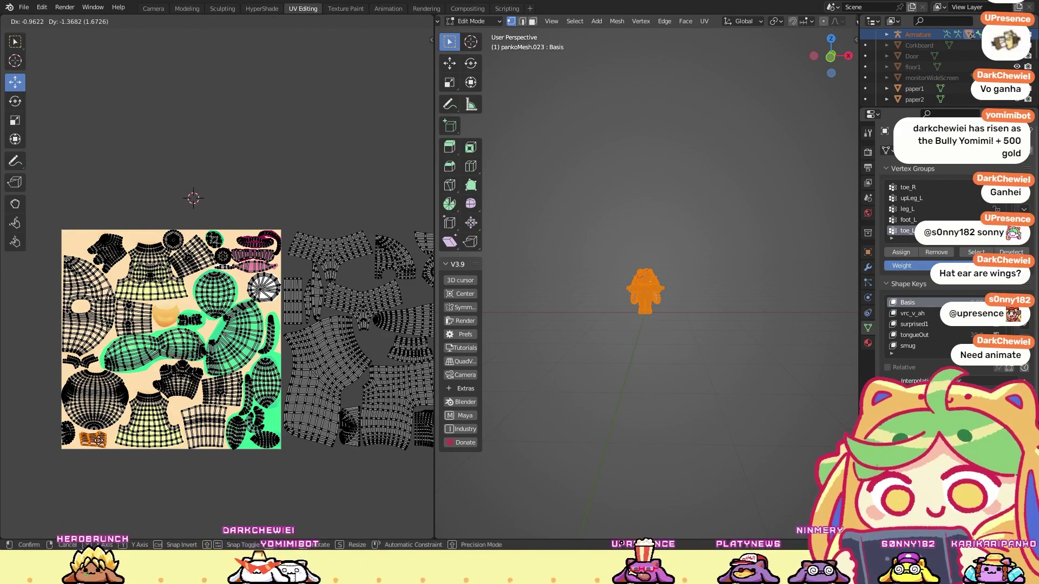
{"action": "key", "text": "Return"}
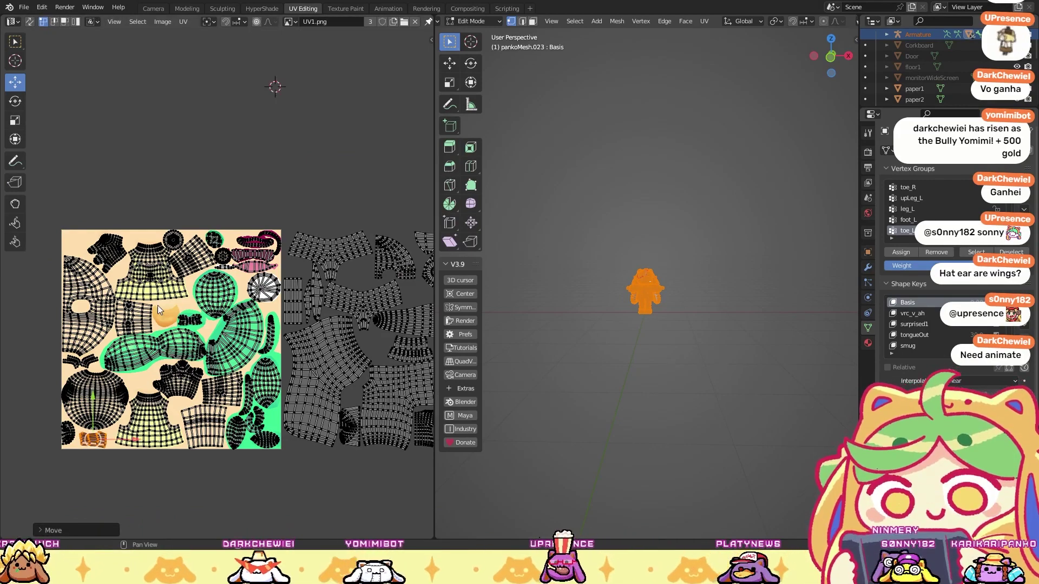
{"action": "scroll", "coordinate": [135, 456], "scroll_direction": "up", "scroll_amount": 4}
{"action": "middle_click_drag", "start_coordinate": [384, 452], "coordinate": [323, 435]}
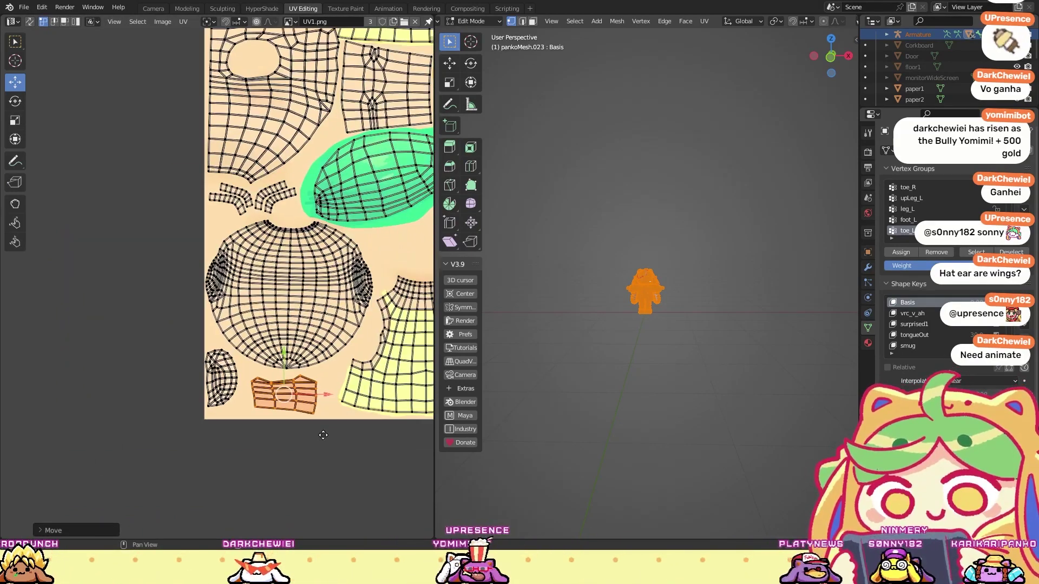
{"action": "scroll", "coordinate": [342, 384], "scroll_direction": "down", "scroll_amount": 6}
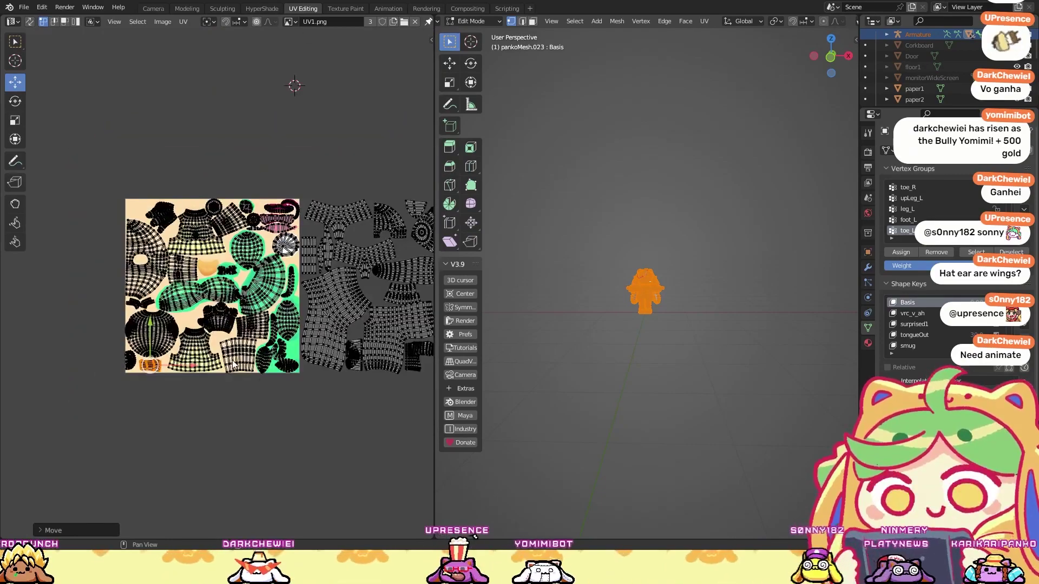
{"action": "middle_click_drag", "start_coordinate": [264, 379], "coordinate": [245, 362]}
{"action": "scroll", "coordinate": [156, 339], "scroll_direction": "up", "scroll_amount": 2}
{"action": "middle_click_drag", "start_coordinate": [147, 304], "coordinate": [203, 294]}
{"action": "scroll", "coordinate": [198, 297], "scroll_direction": "up", "scroll_amount": 4}
{"action": "scroll", "coordinate": [194, 302], "scroll_direction": "down", "scroll_amount": 4}
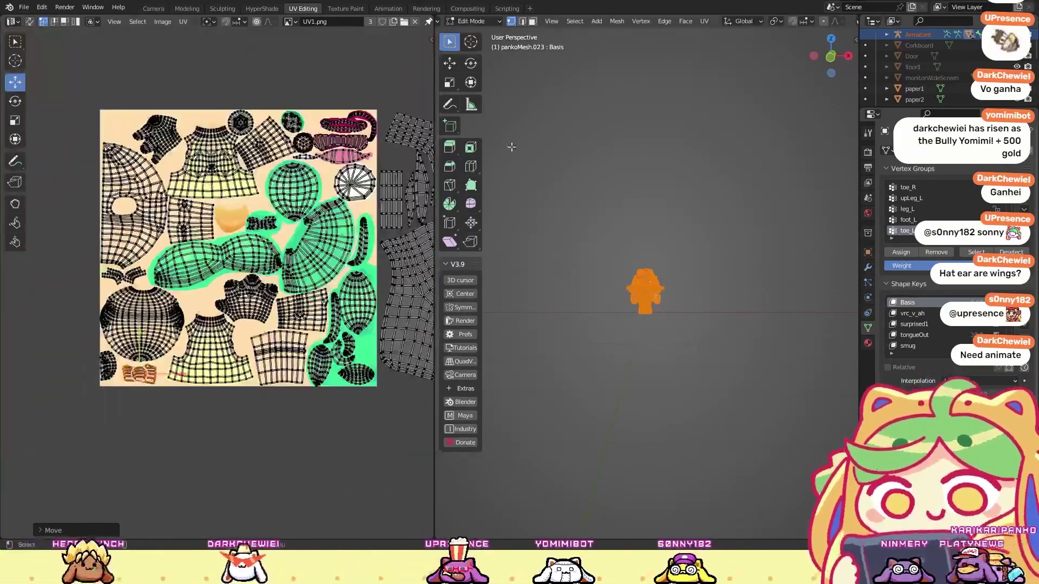
Step: Return to Object Mode and view the whole textured character in the Modeling workspace
{"action": "key", "text": "ctrl+Tab"}
{"action": "left_click", "coordinate": [603, 177]}
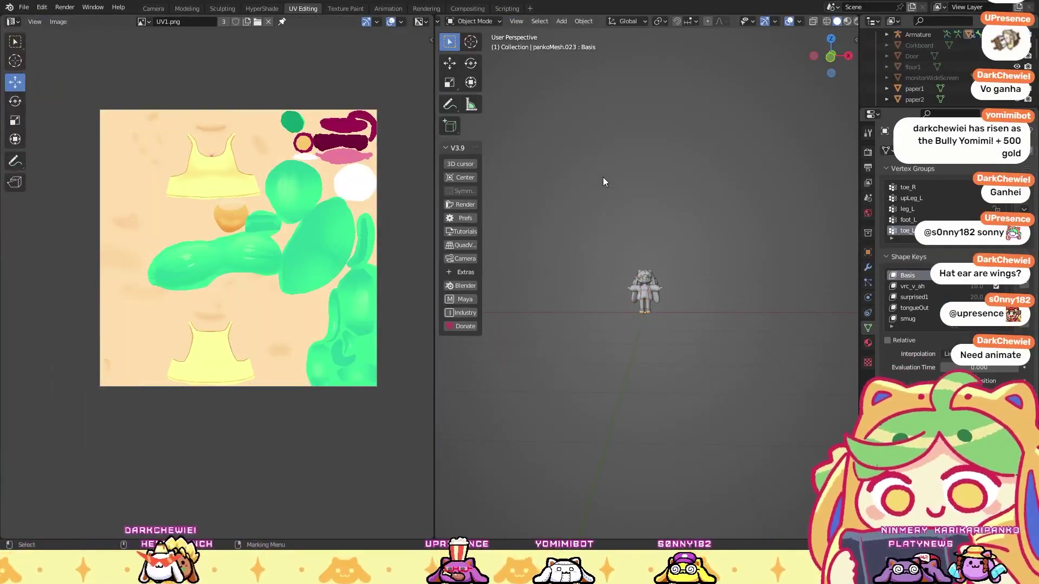
{"action": "left_click", "coordinate": [187, 9]}
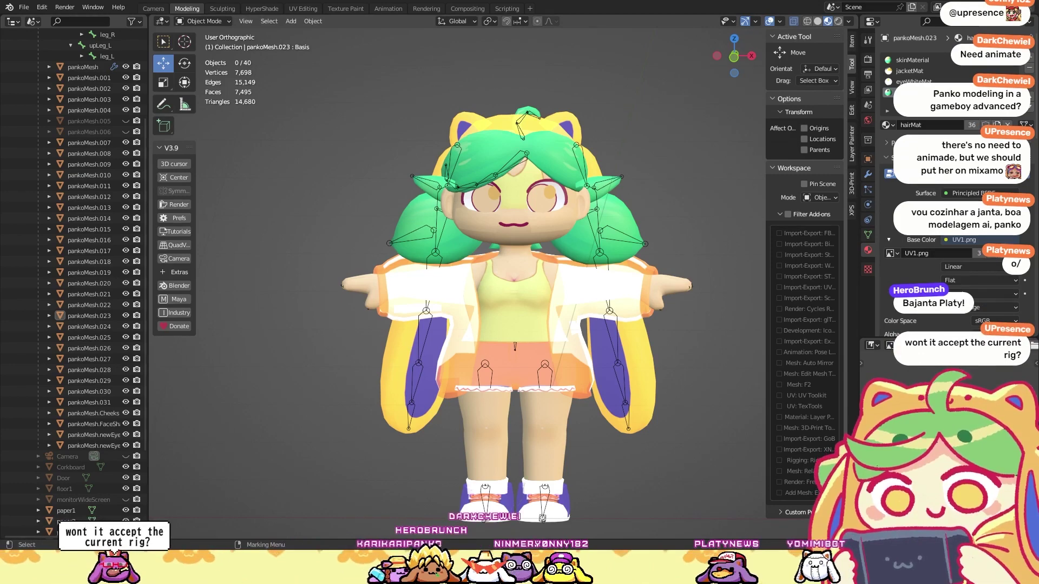
{"action": "middle_click_drag", "start_coordinate": [447, 206], "coordinate": [627, 227], "text": "shift"}
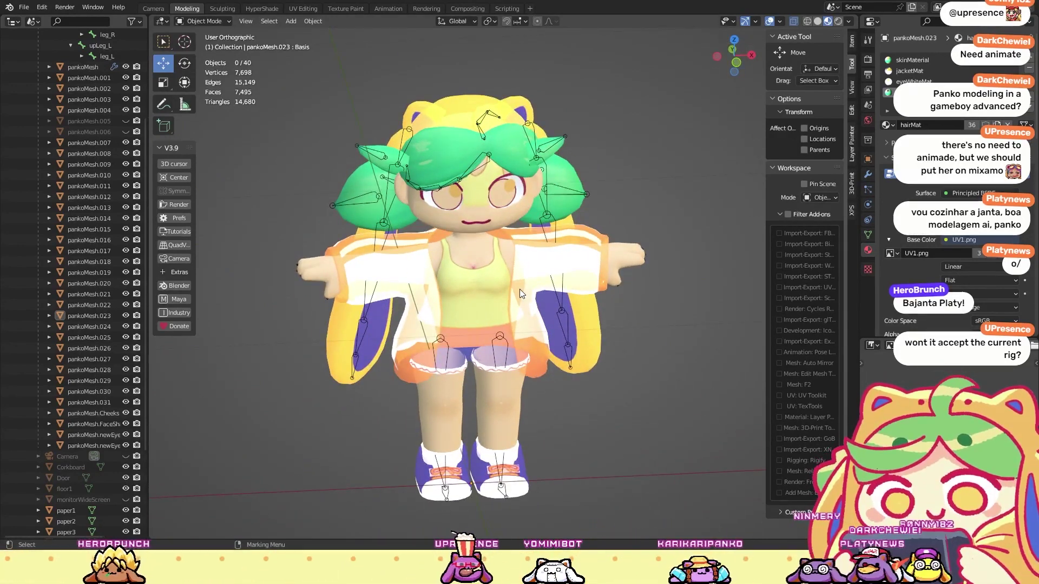
{"action": "middle_click_drag", "start_coordinate": [519, 289], "coordinate": [463, 296]}
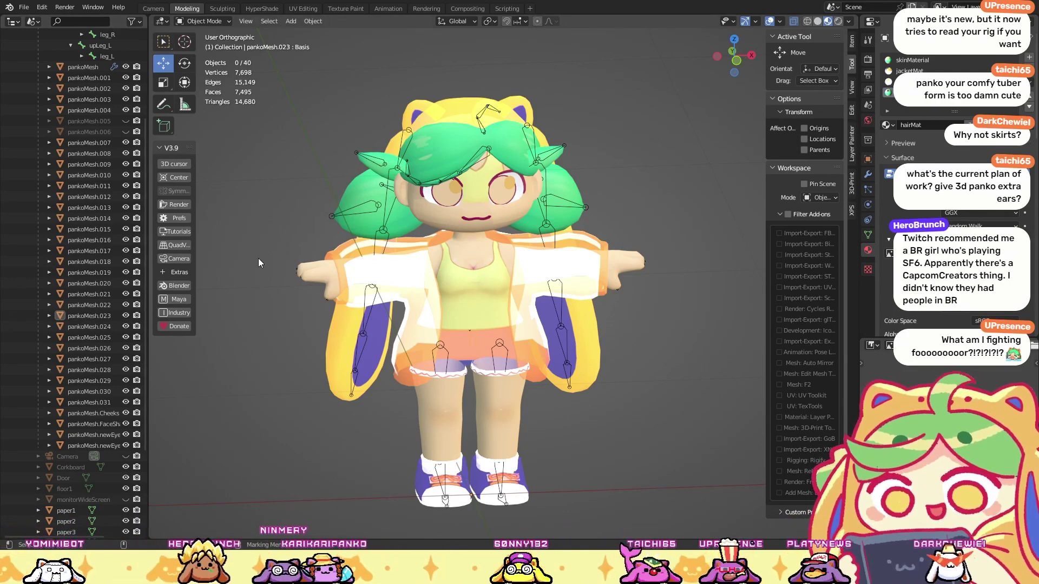
Step: Select the head mesh and one of the hood's long ear meshes in turn to check how the character is divided
{"action": "left_click", "coordinate": [530, 132]}
{"action": "scroll", "coordinate": [573, 154], "scroll_direction": "up", "scroll_amount": 3}
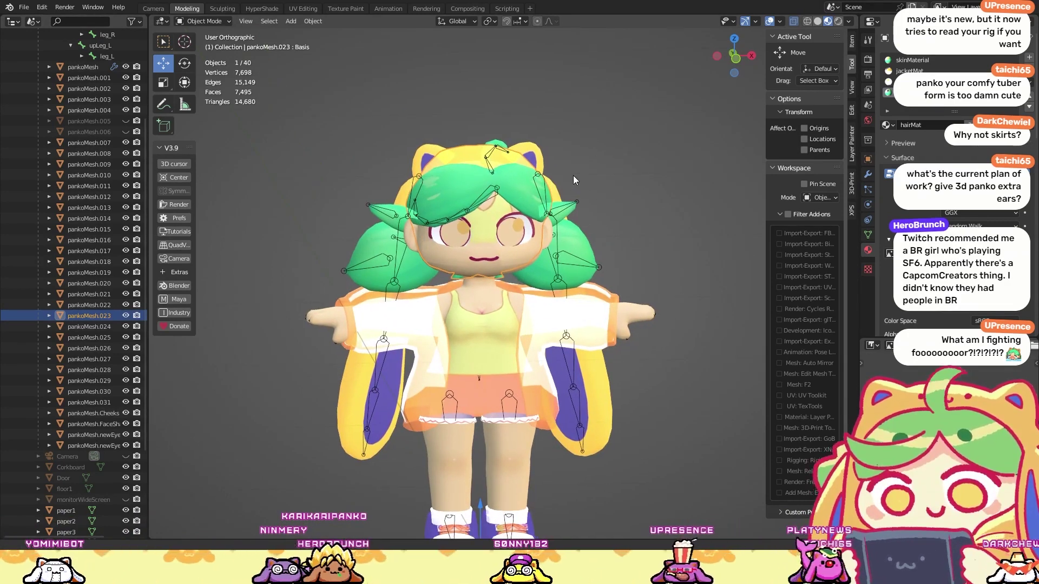
{"action": "middle_click_drag", "start_coordinate": [573, 175], "coordinate": [534, 163], "text": "shift"}
{"action": "left_click", "coordinate": [563, 387]}
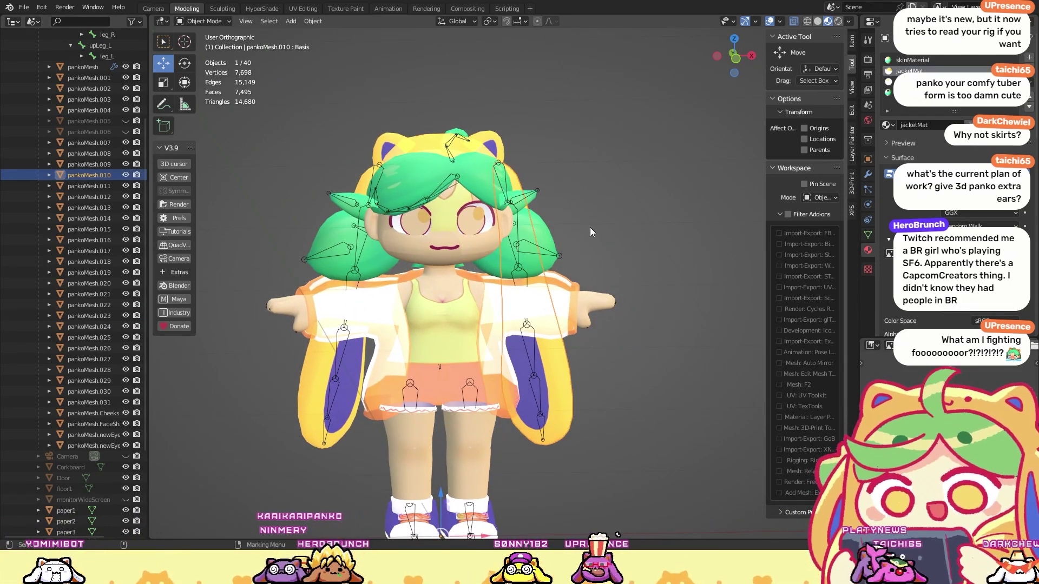
{"action": "middle_click_drag", "start_coordinate": [589, 228], "coordinate": [608, 174]}
{"action": "scroll", "coordinate": [608, 174], "scroll_direction": "down", "scroll_amount": 2}
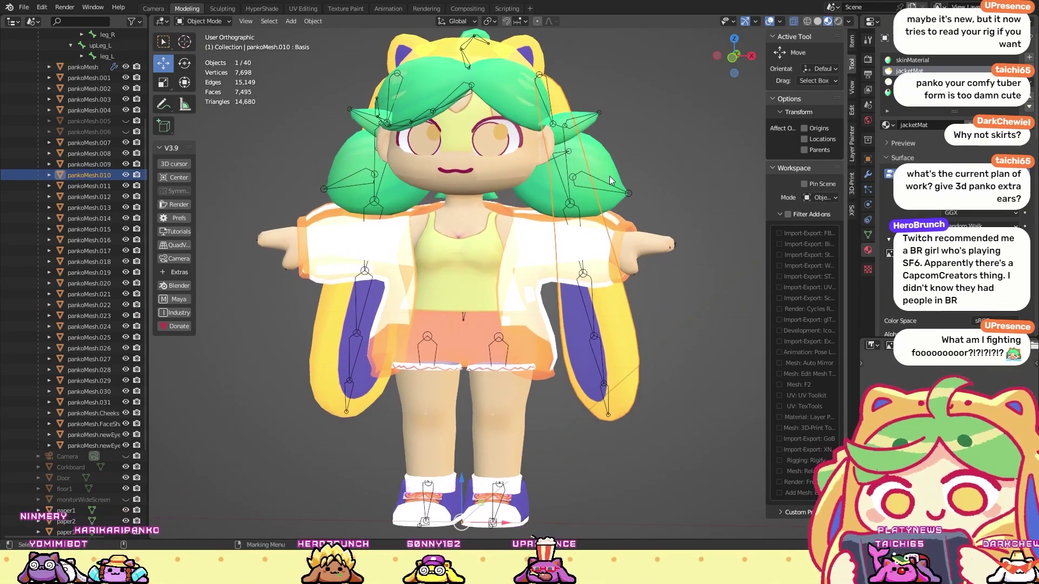
Step: Select the face shadow and eye meshes in turn and inspect the eye mesh's vertex groups and shape keys
{"action": "left_click", "coordinate": [493, 189]}
{"action": "middle_click_drag", "start_coordinate": [501, 141], "coordinate": [456, 235], "text": "shift"}
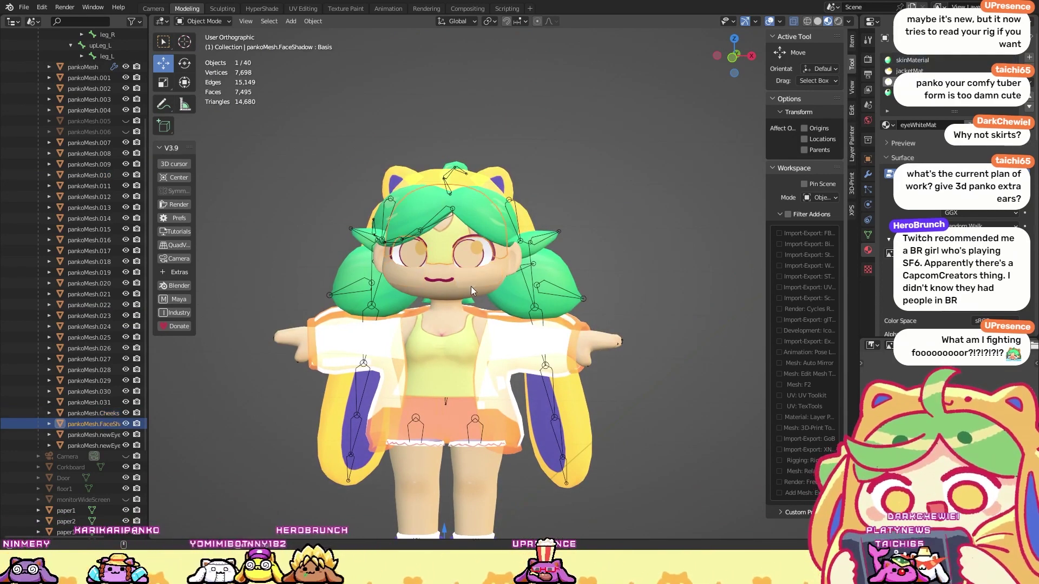
{"action": "left_click", "coordinate": [477, 263]}
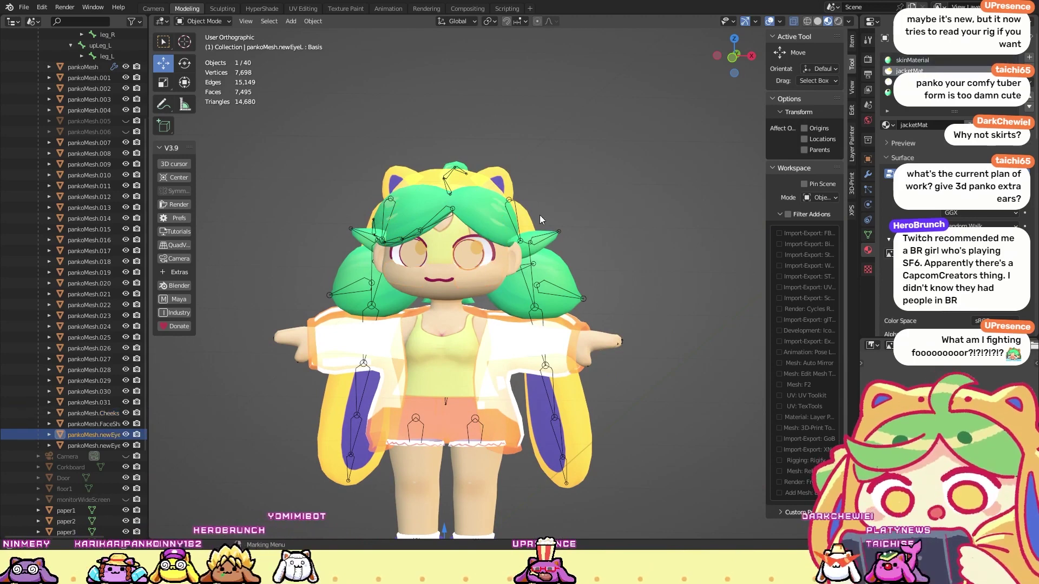
{"action": "left_click", "coordinate": [550, 180]}
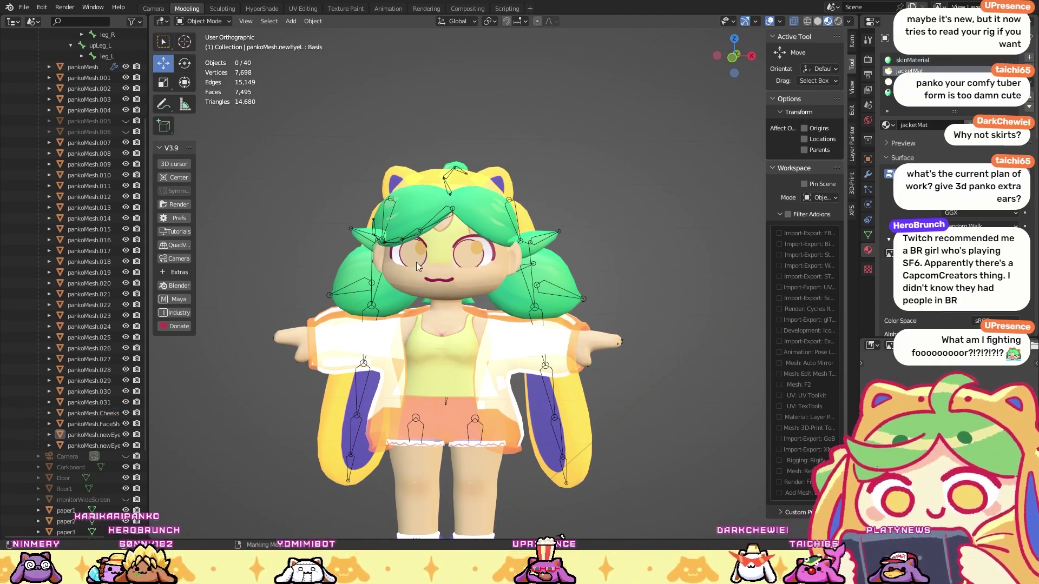
{"action": "left_click", "coordinate": [463, 261]}
{"action": "middle_click_drag", "start_coordinate": [561, 231], "coordinate": [579, 234]}
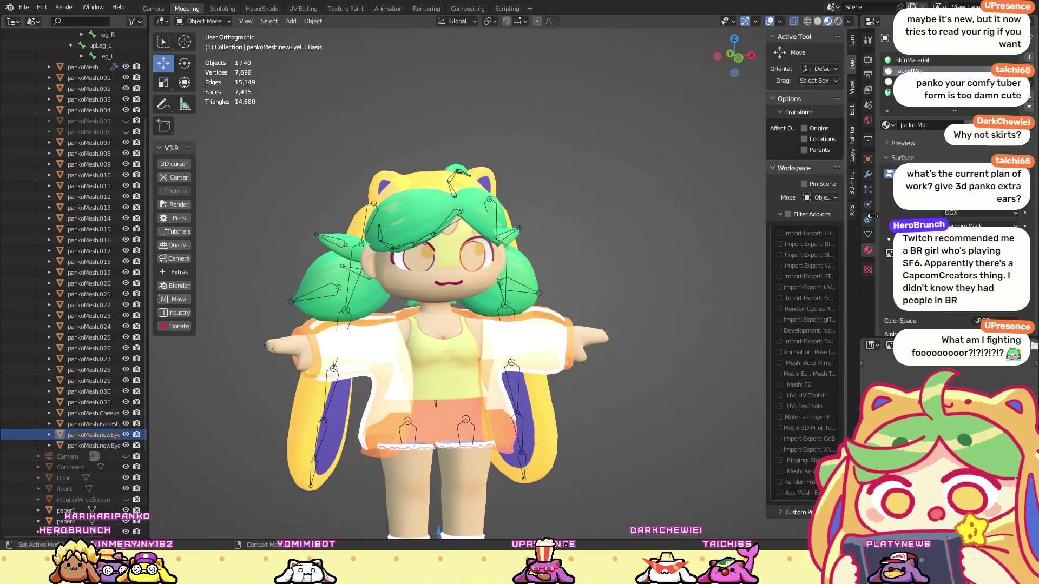
{"action": "left_click", "coordinate": [868, 236]}
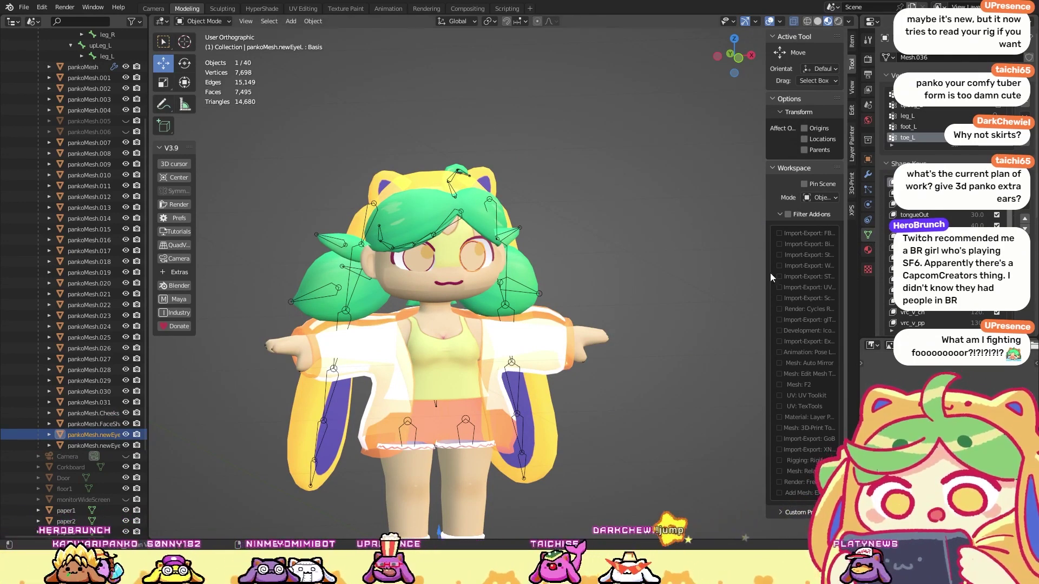
{"action": "middle_click_drag", "start_coordinate": [511, 205], "coordinate": [474, 203]}
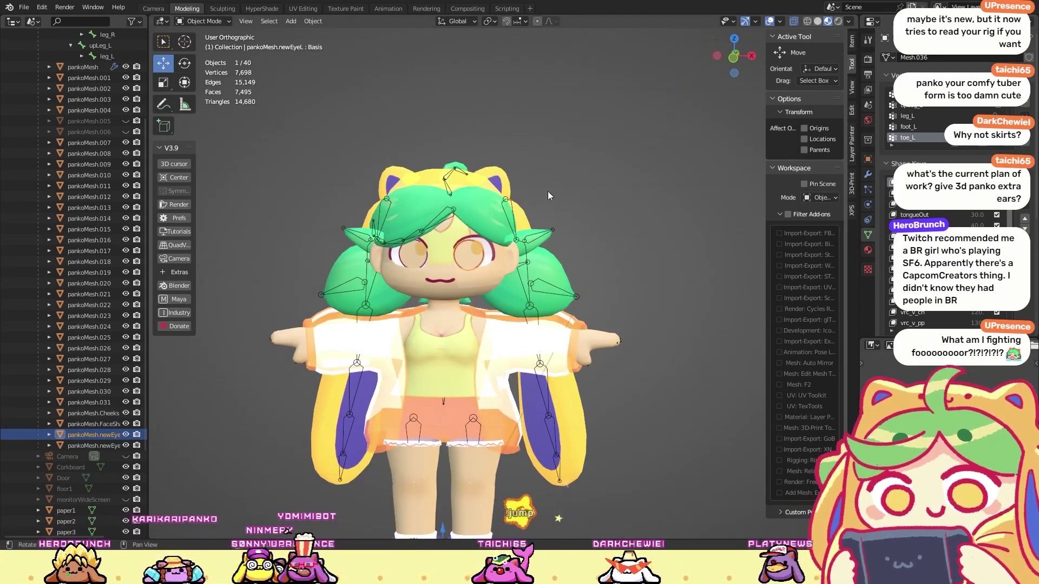
{"action": "middle_click_drag", "start_coordinate": [548, 190], "coordinate": [572, 170]}
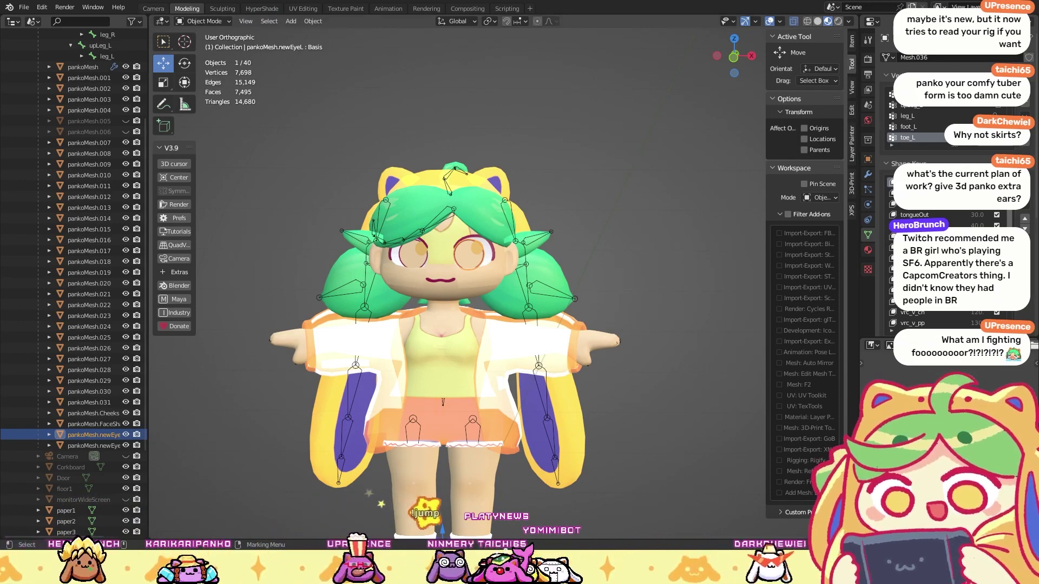
Step: Unhide pankoMesh.005 and pankoMesh.006, enter vertex edit mode on all character meshes together and open the UV Editing workspace
{"action": "left_click", "coordinate": [493, 193]}
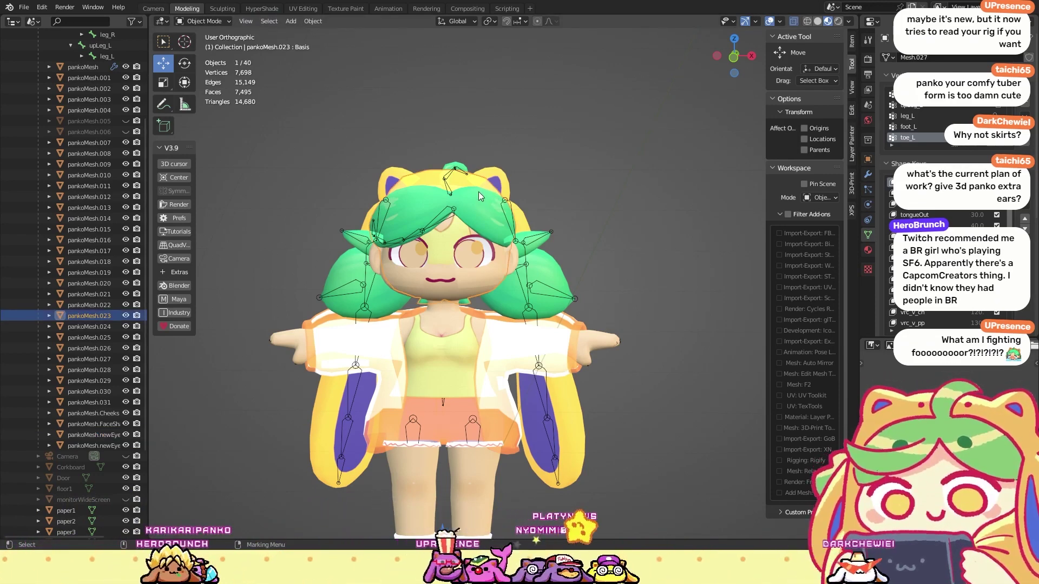
{"action": "scroll", "coordinate": [108, 423], "scroll_direction": "up", "scroll_amount": 2}
{"action": "left_click", "coordinate": [126, 175]}
{"action": "left_click", "coordinate": [126, 164]}
{"action": "right_click_drag", "start_coordinate": [489, 212], "coordinate": [497, 145]}
{"action": "left_click_drag", "start_coordinate": [306, 200], "coordinate": [579, 483]}
{"action": "right_click_drag", "start_coordinate": [465, 238], "coordinate": [437, 292]}
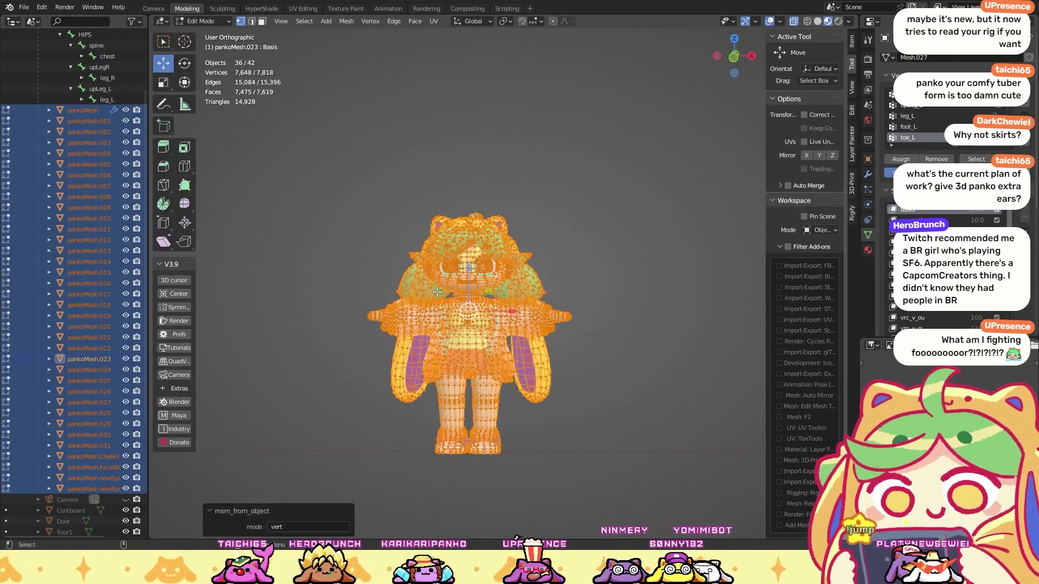
{"action": "left_click", "coordinate": [303, 8]}
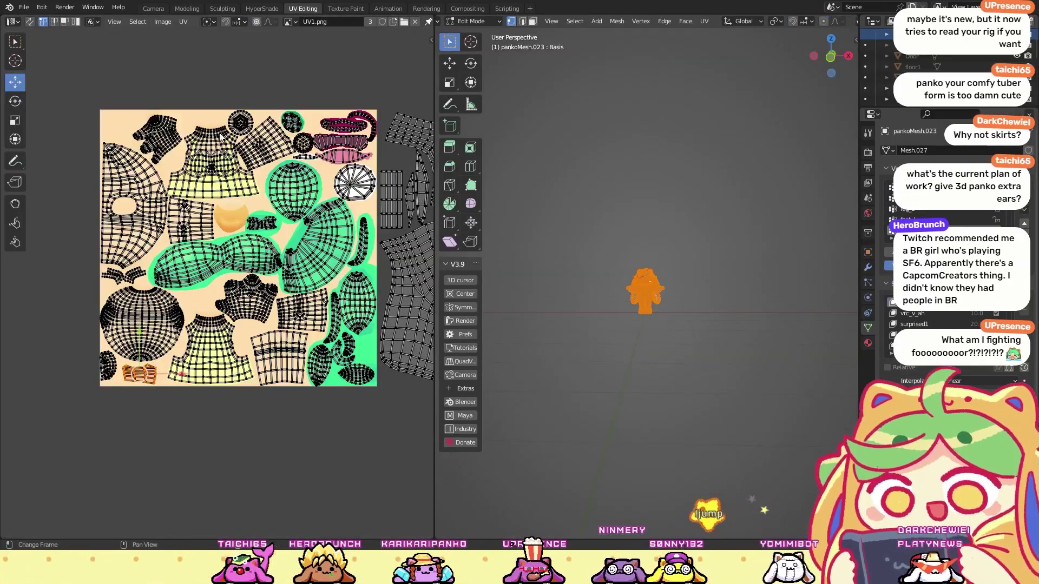
Step: Examine the full UV layout and look through the image and UV commands for saving or exporting it
{"action": "scroll", "coordinate": [274, 255], "scroll_direction": "up", "scroll_amount": 4}
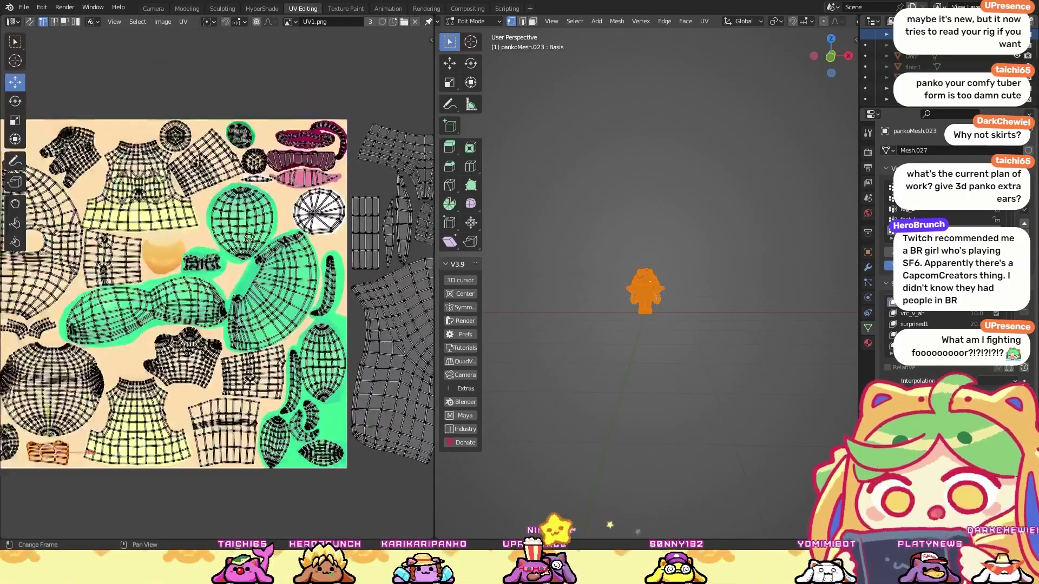
{"action": "middle_click_drag", "start_coordinate": [327, 127], "coordinate": [185, 69]}
{"action": "scroll", "coordinate": [232, 69], "scroll_direction": "down", "scroll_amount": 2}
{"action": "left_click", "coordinate": [182, 22]}
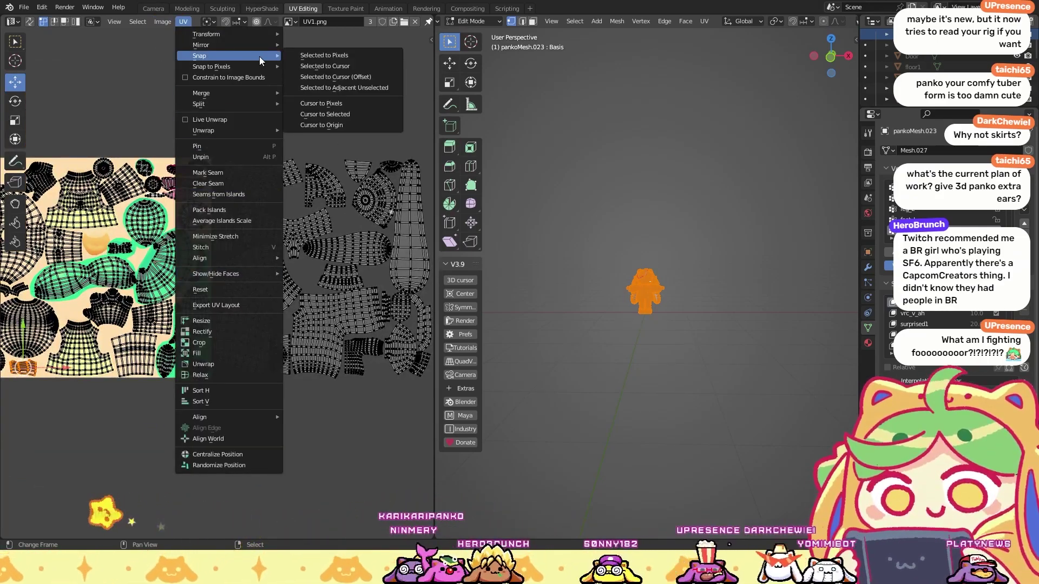
{"action": "mouse_move", "coordinate": [222, 45]}
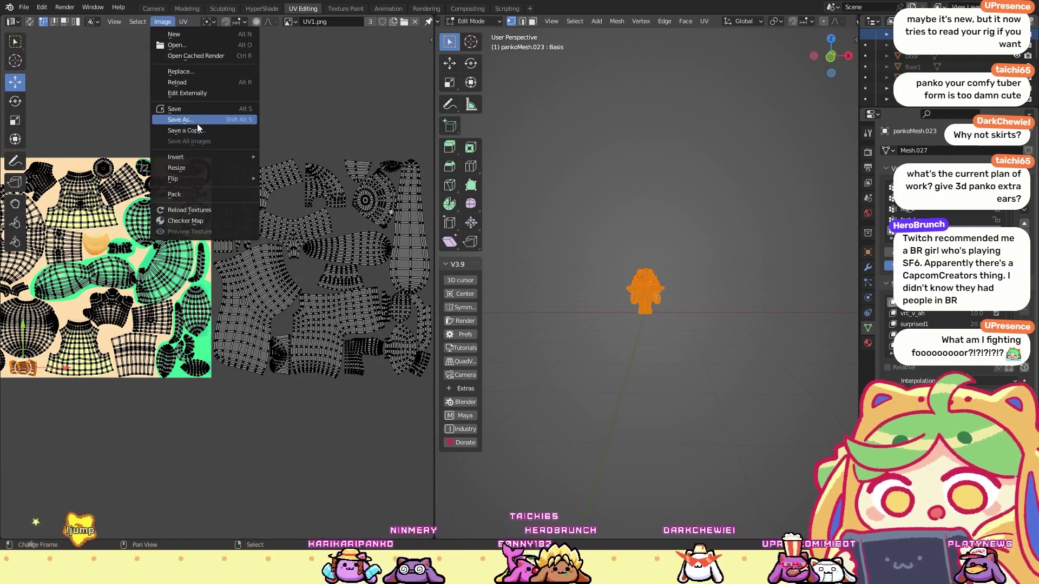
{"action": "left_click", "coordinate": [197, 124]}
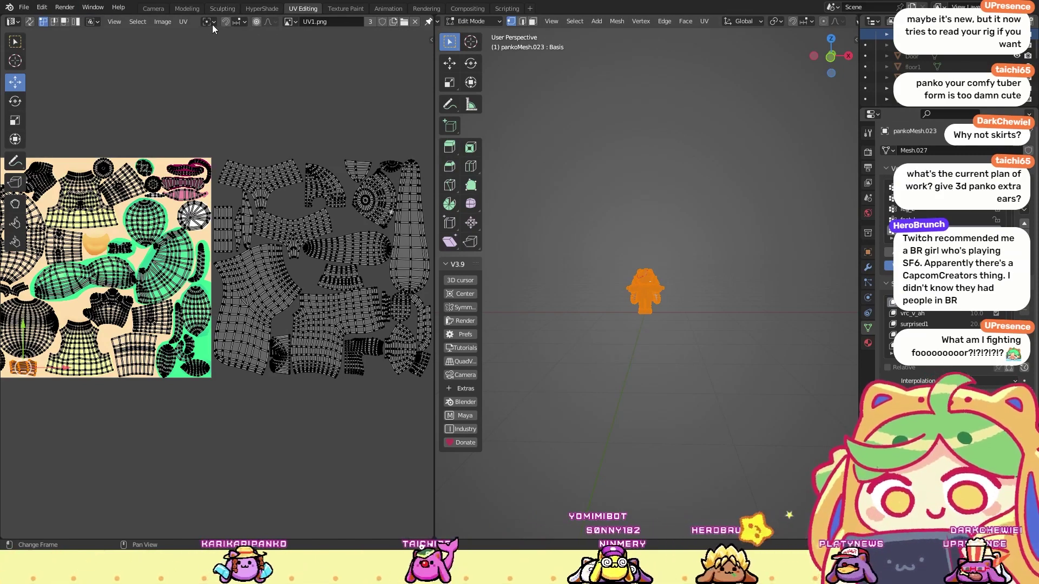
{"action": "left_click", "coordinate": [294, 21]}
{"action": "left_click", "coordinate": [293, 21]}
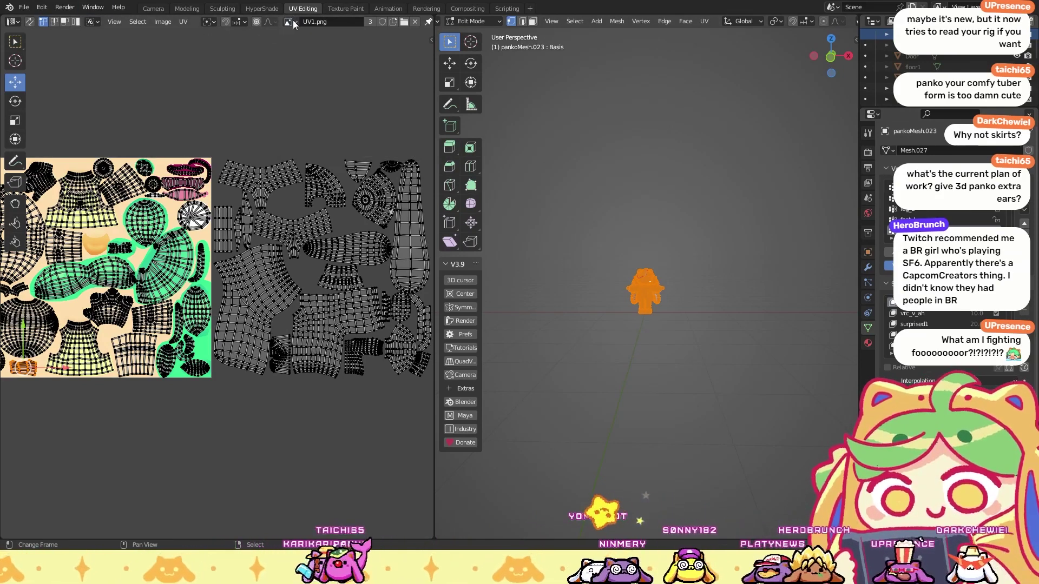
{"action": "left_click", "coordinate": [164, 22]}
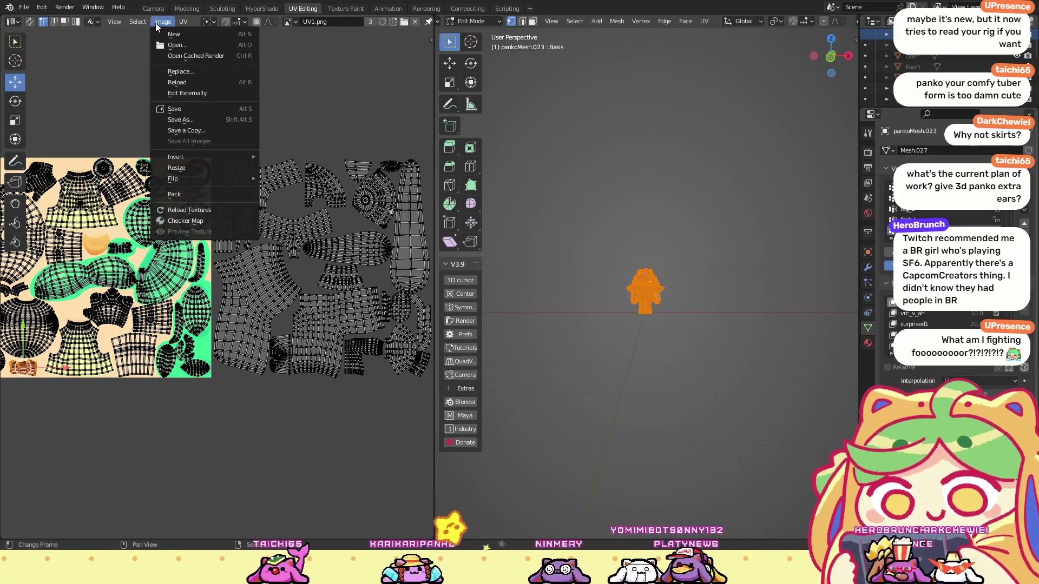
{"action": "left_click", "coordinate": [181, 22]}
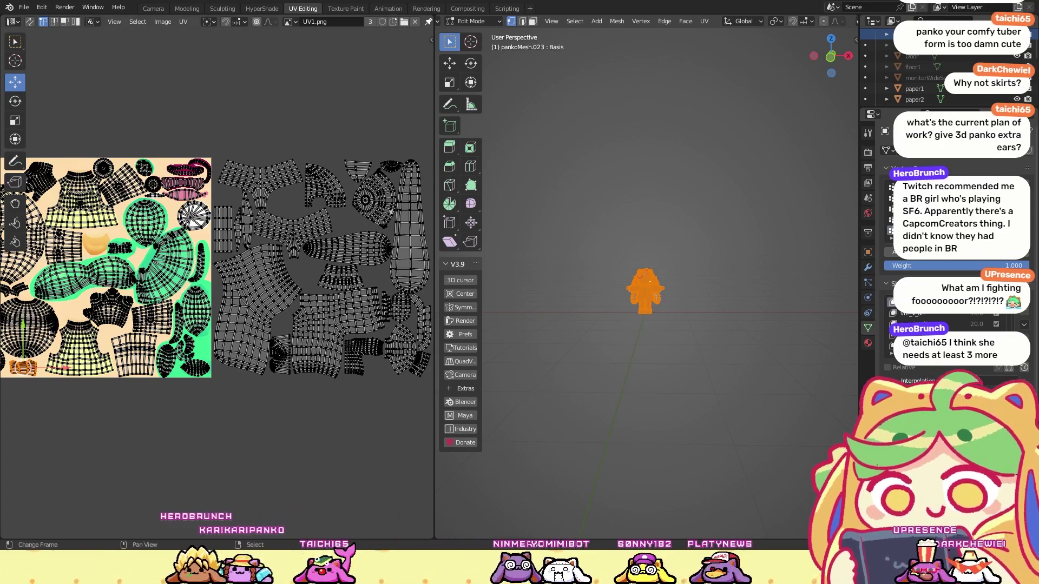
Step: Select all UV islands and shift them along X by about -1 so the second set lies over the texture square
{"action": "middle_click_drag", "start_coordinate": [289, 119], "coordinate": [227, 113]}
{"action": "left_click_drag", "start_coordinate": [407, 415], "coordinate": [151, 112]}
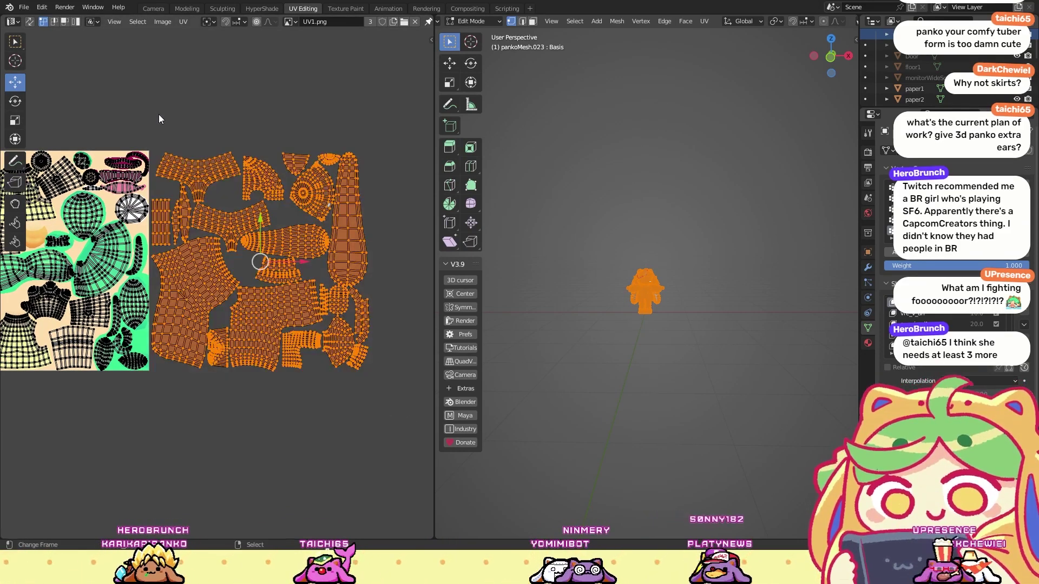
{"action": "scroll", "coordinate": [258, 121], "scroll_direction": "down", "scroll_amount": 2}
{"action": "scroll", "coordinate": [258, 126], "scroll_direction": "down", "scroll_amount": 1}
{"action": "left_click_drag", "start_coordinate": [348, 155], "coordinate": [76, 365]}
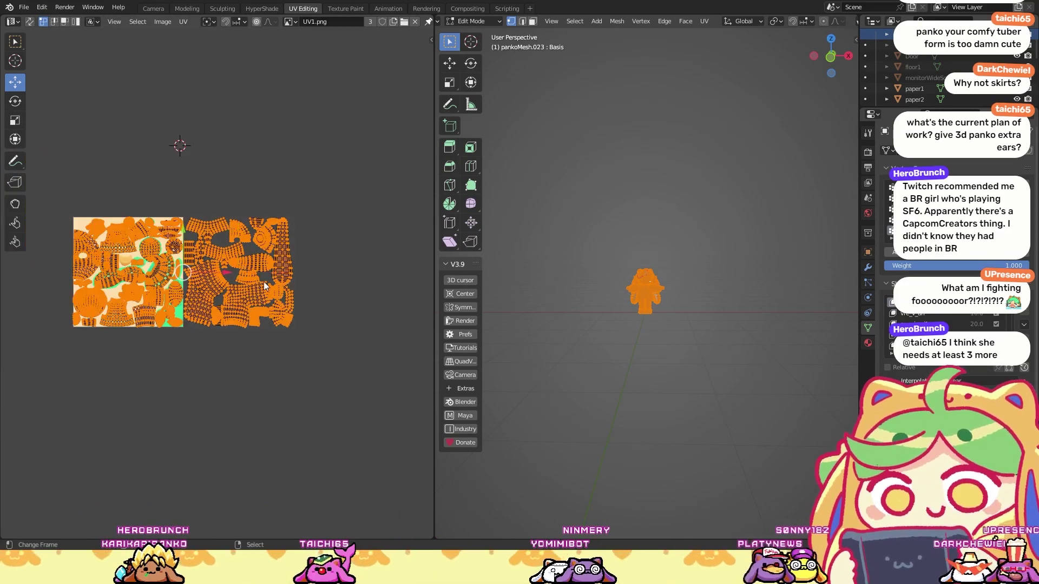
{"action": "key", "text": "g"}
{"action": "key", "text": "x"}
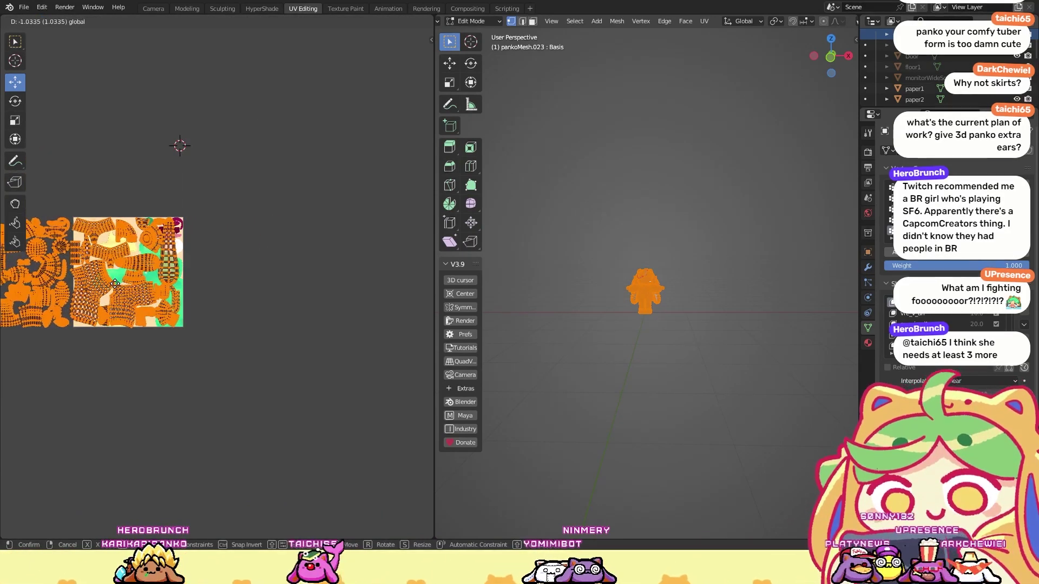
{"action": "left_click", "coordinate": [119, 286]}
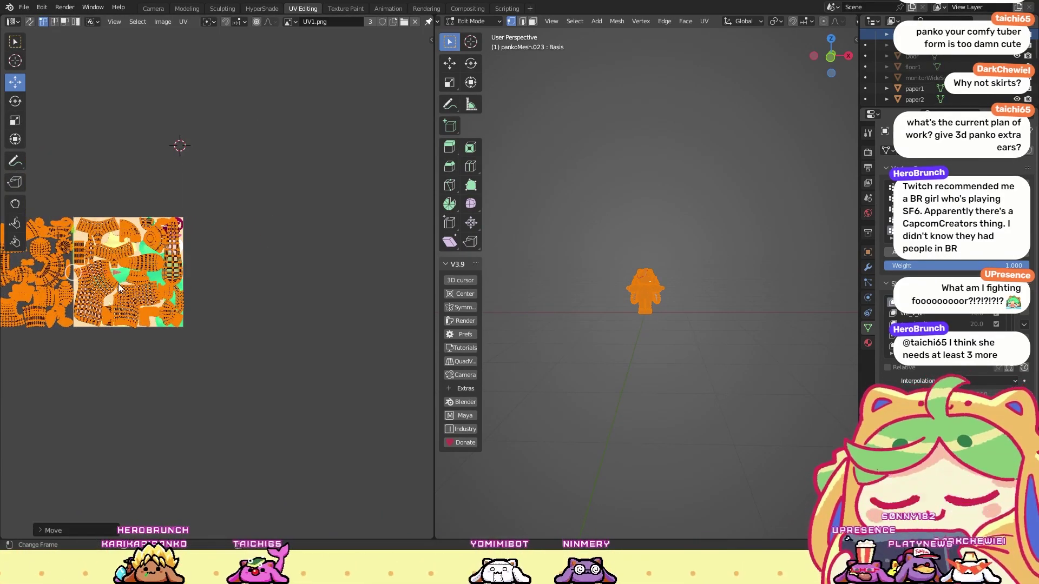
Step: Set the UV islands' X move to exactly -1 m
{"action": "left_click", "coordinate": [40, 529]}
{"action": "left_click", "coordinate": [164, 458]}
{"action": "left_click", "coordinate": [163, 457]}
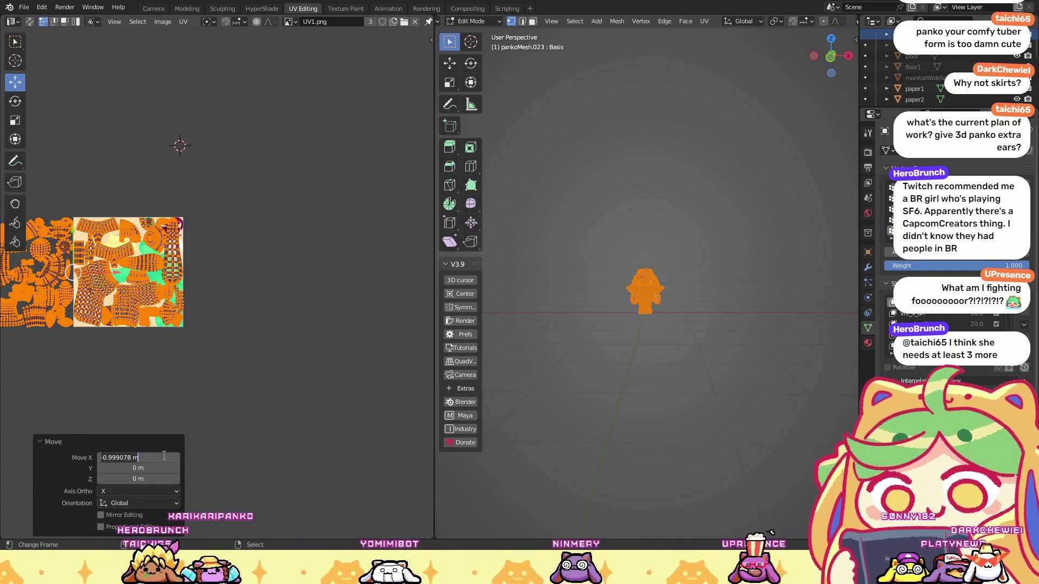
{"action": "key", "text": "ctrl+a"}
{"action": "type", "text": "-1"}
{"action": "key", "text": "Return"}
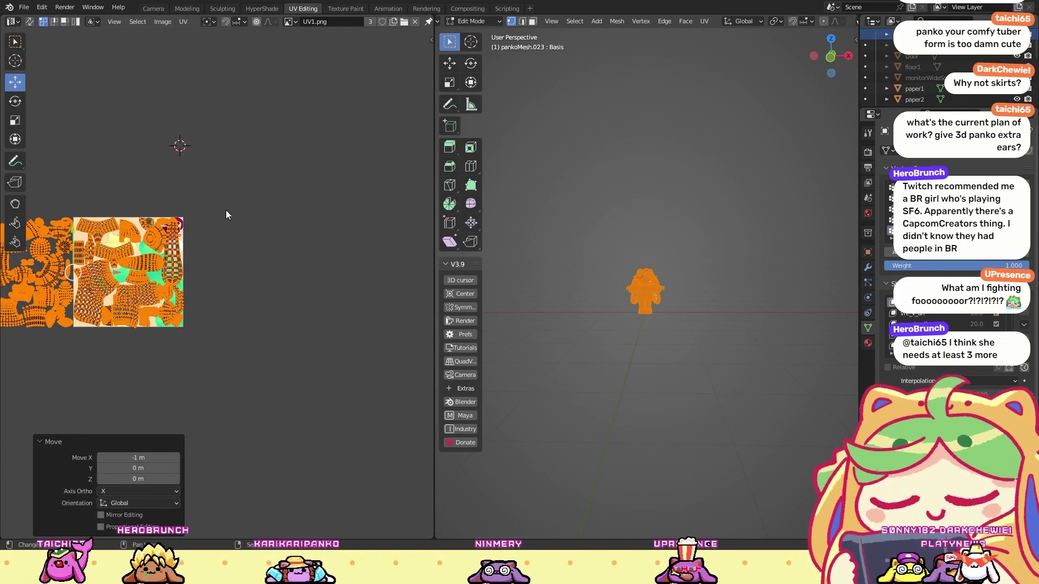
Step: Switch back to the select tool and export the UV layout with the second set over the texture square
{"action": "scroll", "coordinate": [248, 185], "scroll_direction": "up", "scroll_amount": 4}
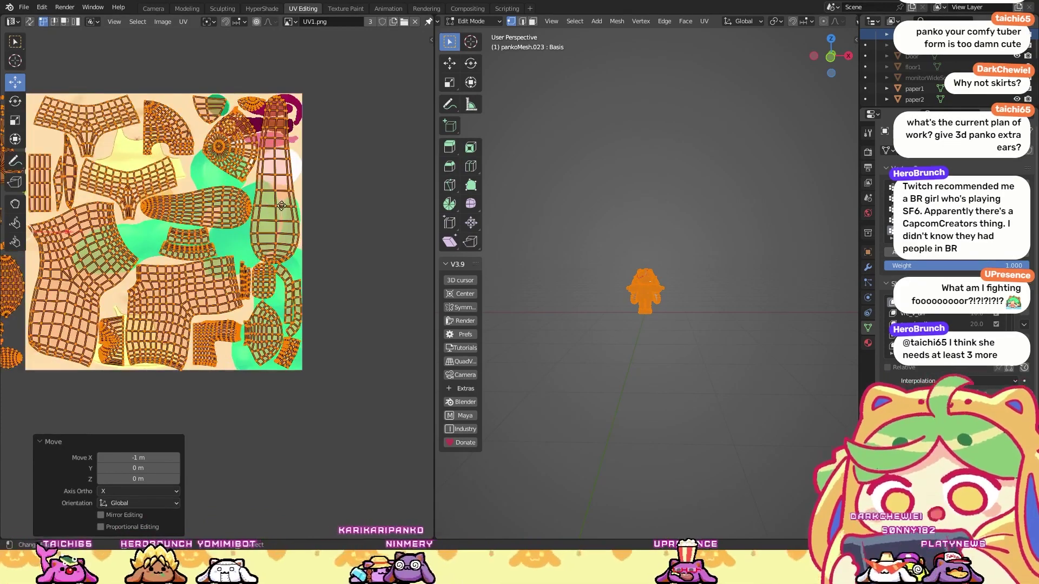
{"action": "middle_click_drag", "start_coordinate": [267, 205], "coordinate": [366, 262]}
{"action": "scroll", "coordinate": [347, 243], "scroll_direction": "down", "scroll_amount": 4}
{"action": "key", "text": "g"}
{"action": "key", "text": "Escape"}
{"action": "left_click", "coordinate": [15, 42]}
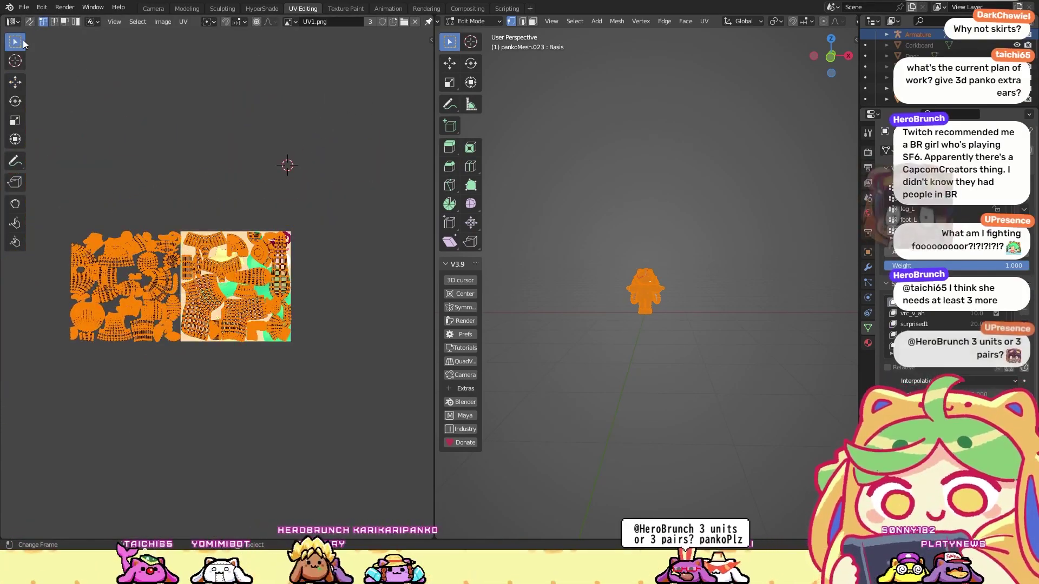
{"action": "scroll", "coordinate": [135, 138], "scroll_direction": "up", "scroll_amount": 4}
{"action": "left_click", "coordinate": [163, 22]}
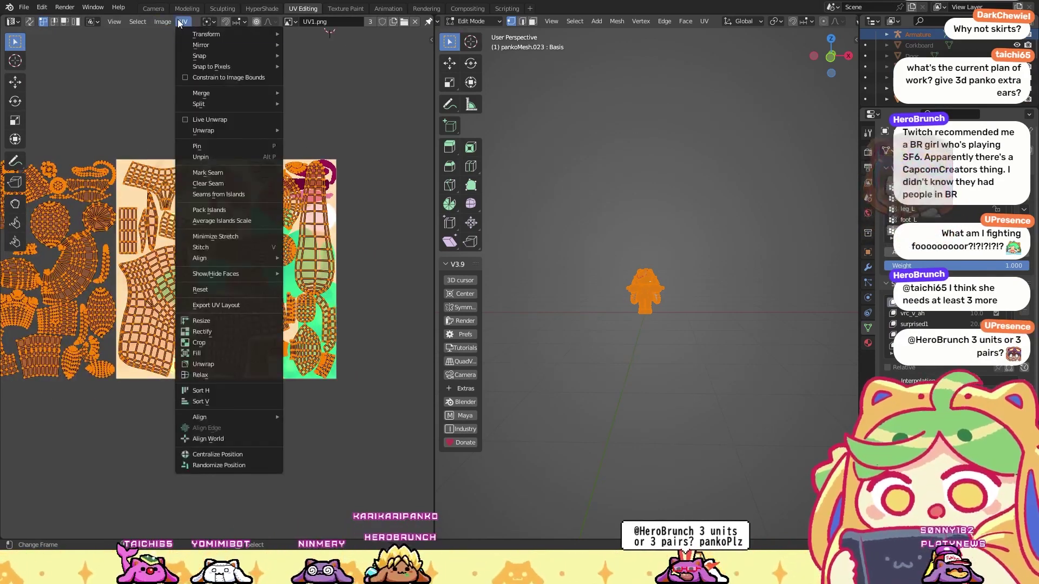
{"action": "left_click", "coordinate": [256, 304]}
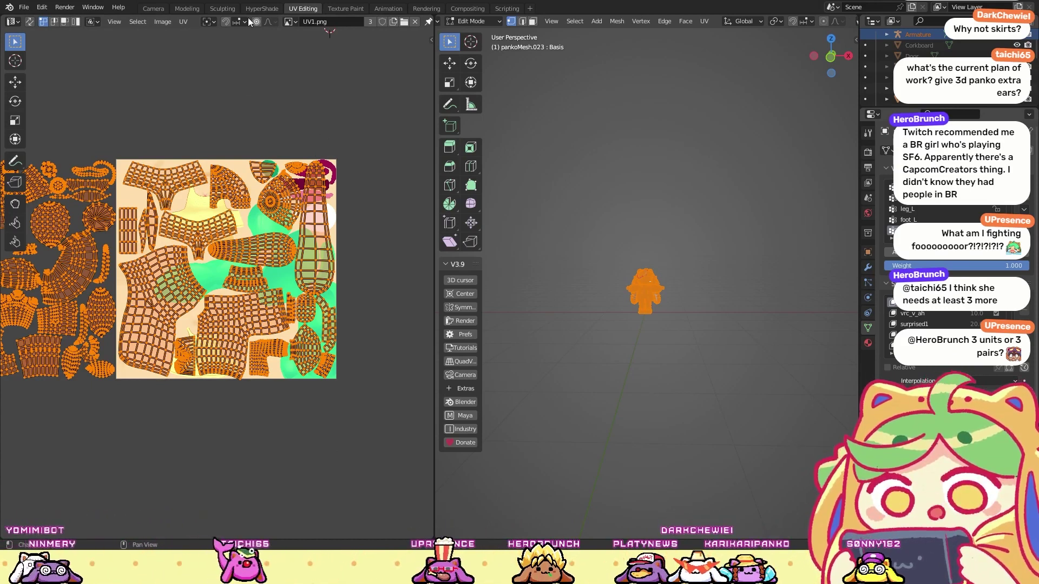
Step: Shift the UV islands back so the first set lies over the texture square, and save the file
{"action": "left_click", "coordinate": [187, 8]}
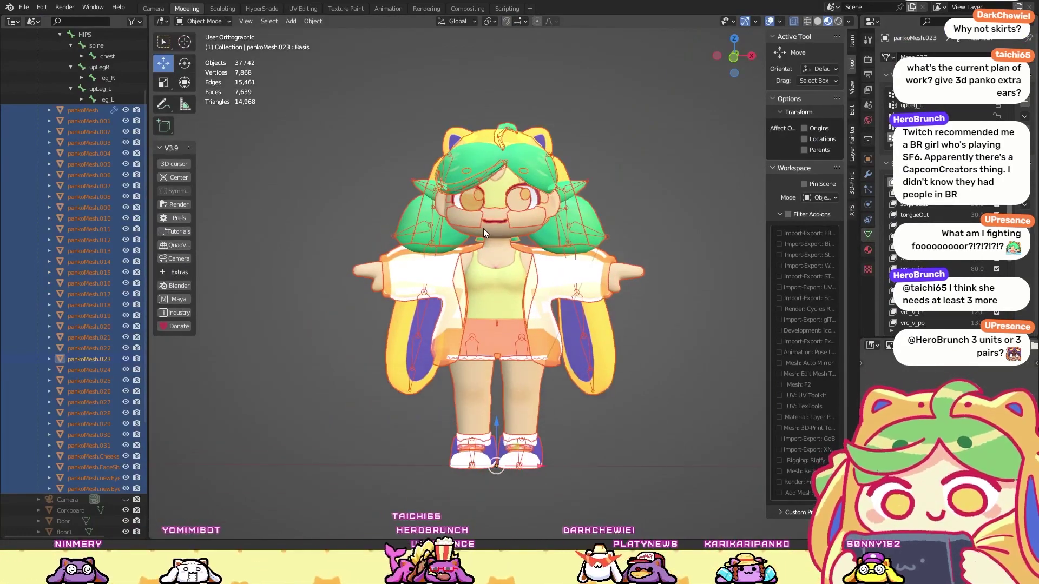
{"action": "middle_click_drag", "start_coordinate": [483, 228], "coordinate": [458, 230]}
{"action": "left_click", "coordinate": [309, 9]}
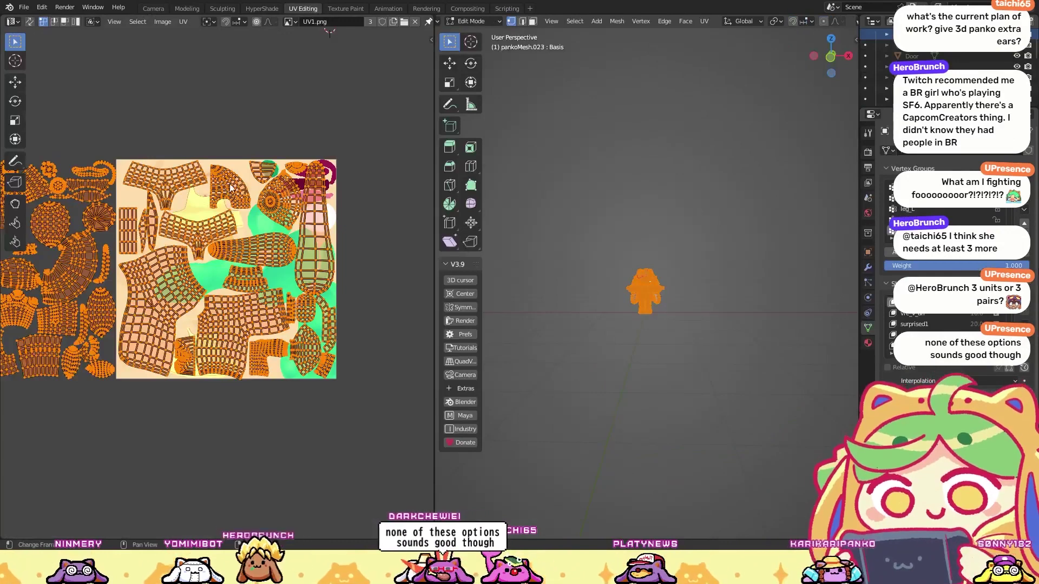
{"action": "key", "text": "Tab"}
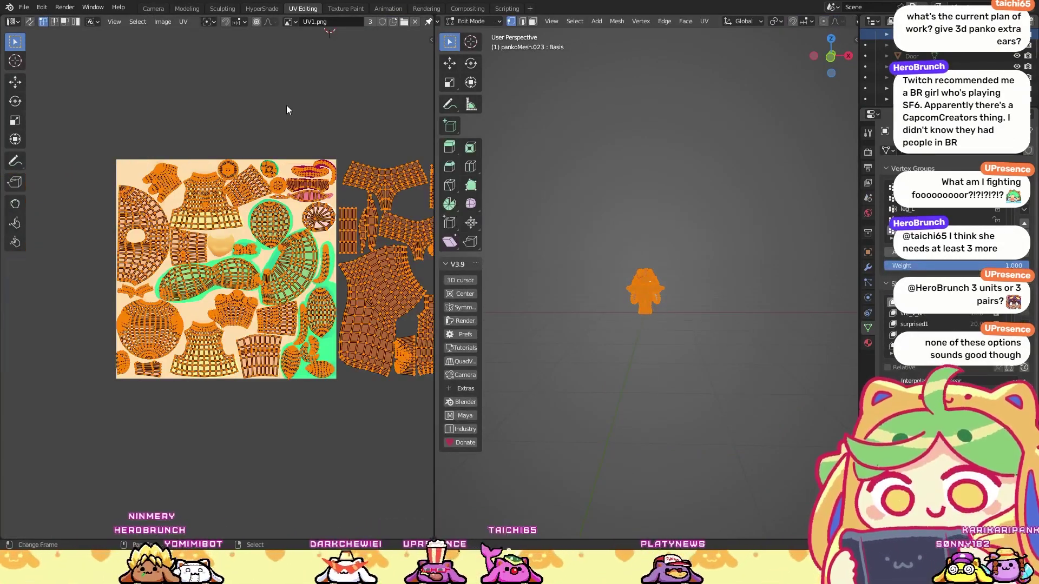
{"action": "key", "text": "ctrl+s"}
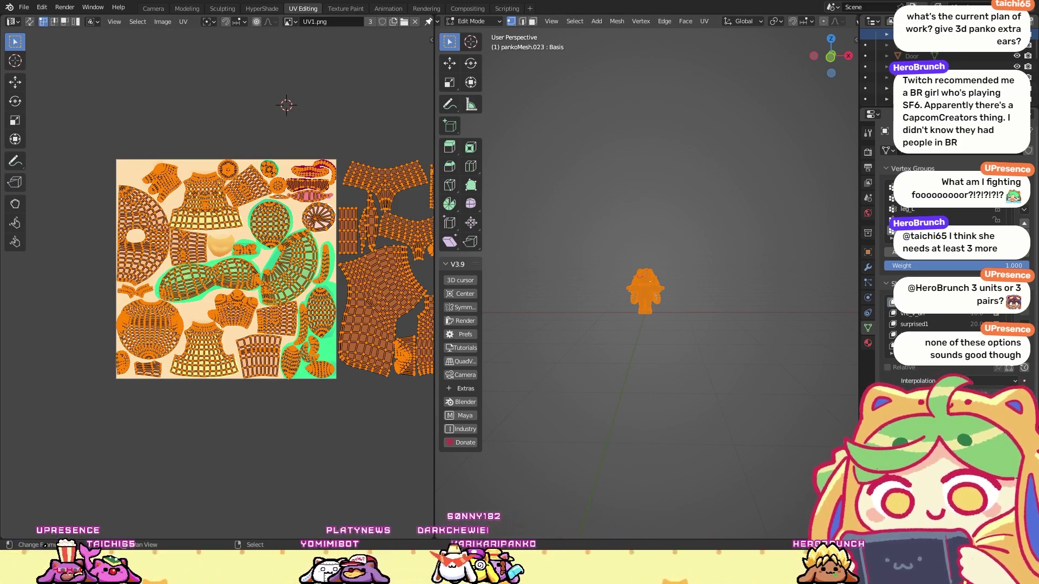
Step: Switch to Clip Studio Paint and add a renamed layer folder directly above the hairMat.diffuse folder in pankoUV.psd
{"action": "key", "text": "alt+Tab"}
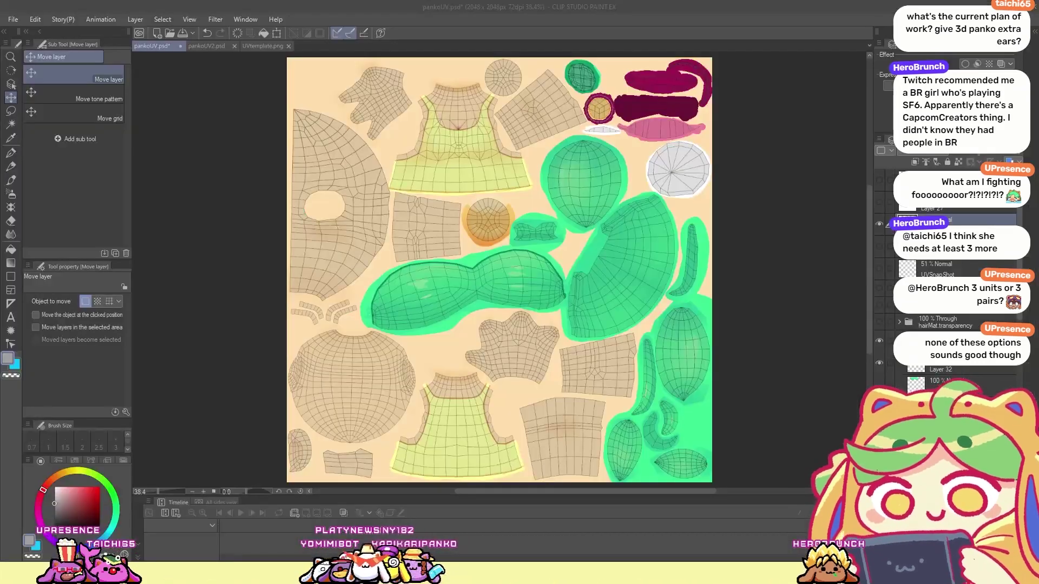
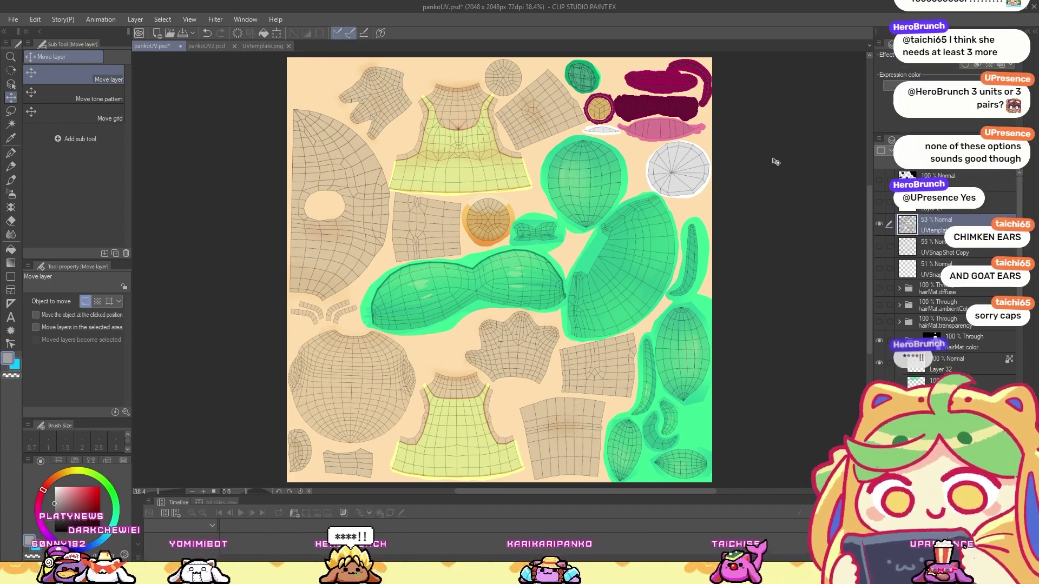
{"action": "scroll", "coordinate": [541, 170], "scroll_direction": "up", "scroll_amount": 3}
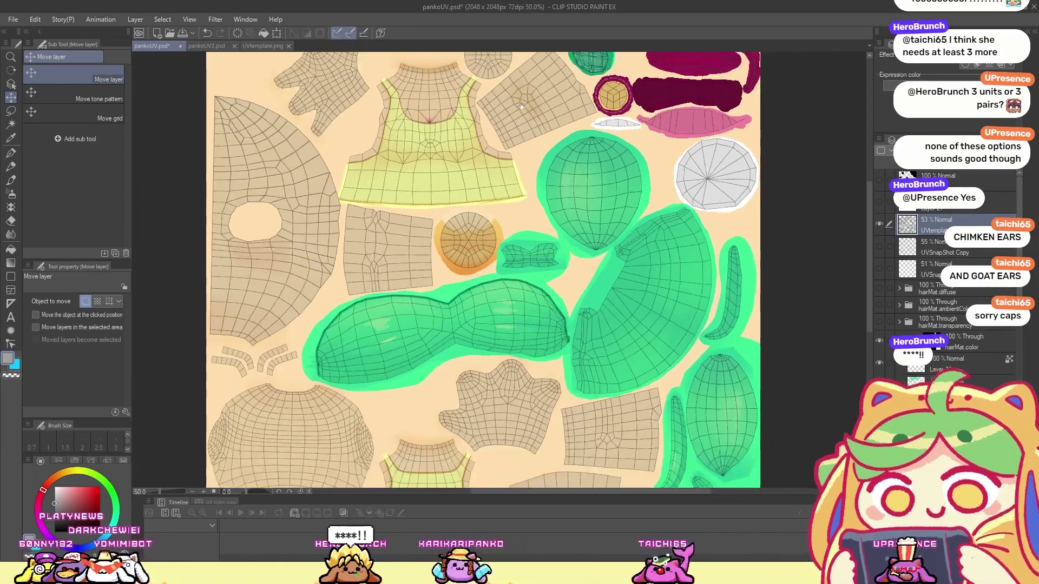
{"action": "scroll", "coordinate": [540, 176], "scroll_direction": "down", "scroll_amount": 1}
{"action": "scroll", "coordinate": [479, 197], "scroll_direction": "up", "scroll_amount": 5}
{"action": "scroll", "coordinate": [479, 197], "scroll_direction": "up", "scroll_amount": 2}
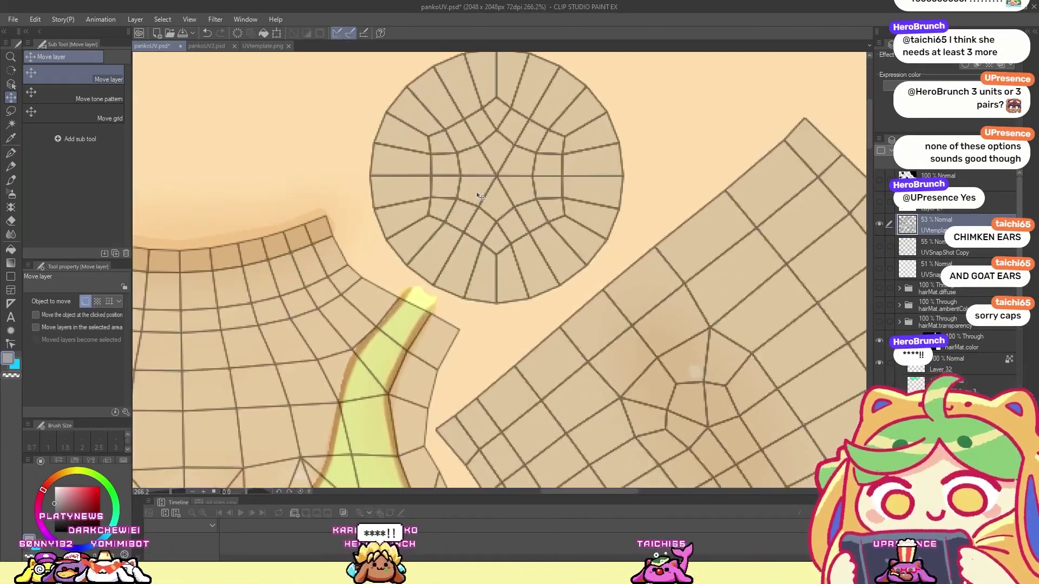
{"action": "key", "text": "m"}
{"action": "left_click_drag", "start_coordinate": [549, 173], "coordinate": [528, 223]}
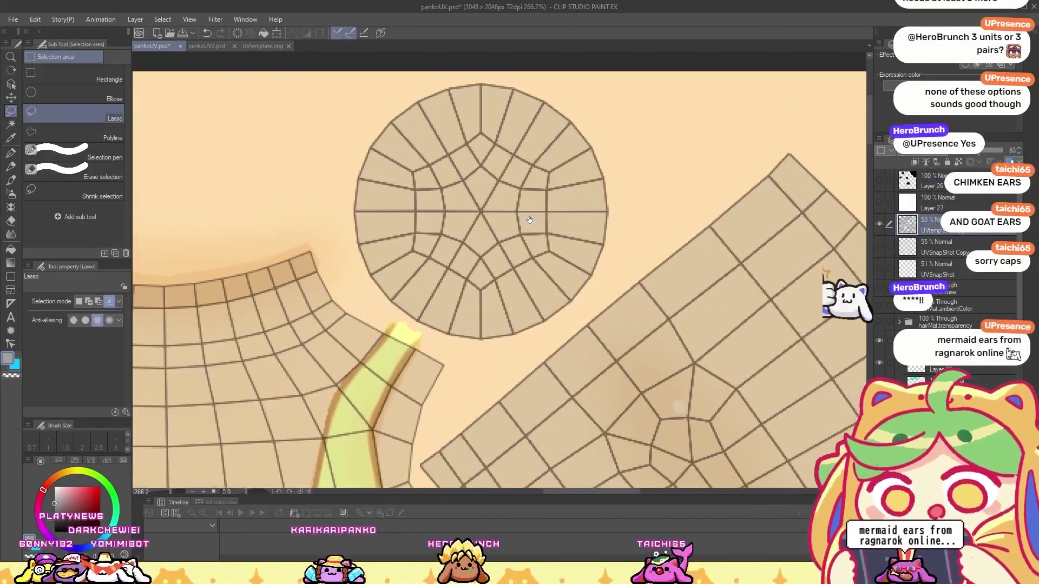
{"action": "left_click", "coordinate": [950, 277]}
{"action": "left_click", "coordinate": [951, 287]}
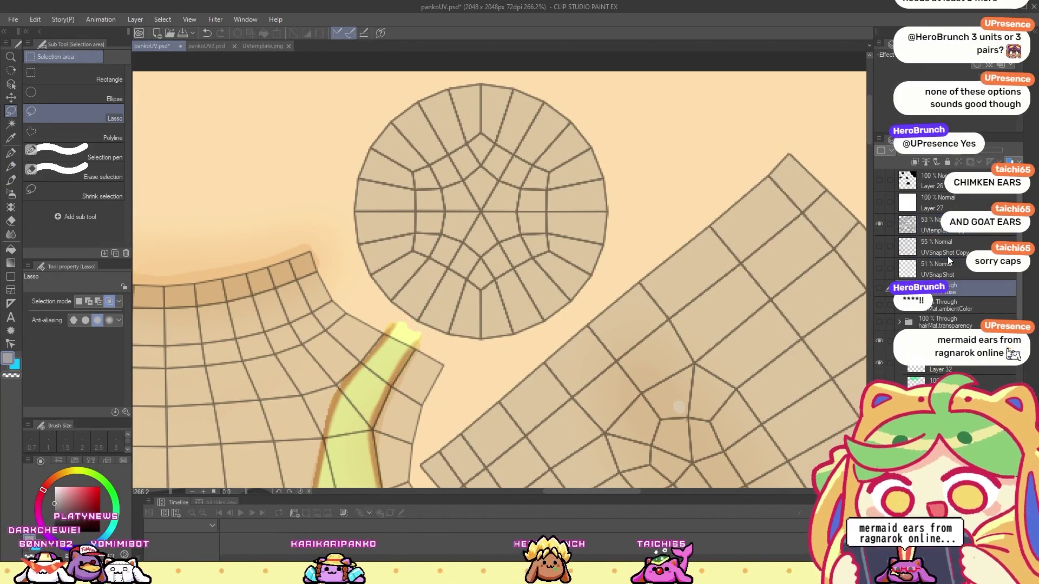
{"action": "key", "text": "ctrl+shift+n"}
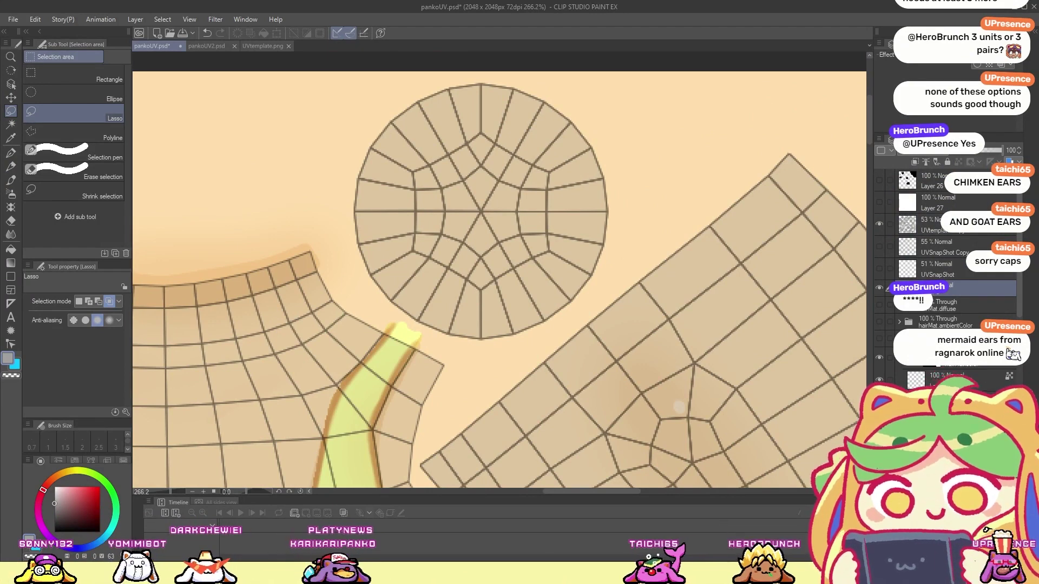
{"action": "key", "text": "Return"}
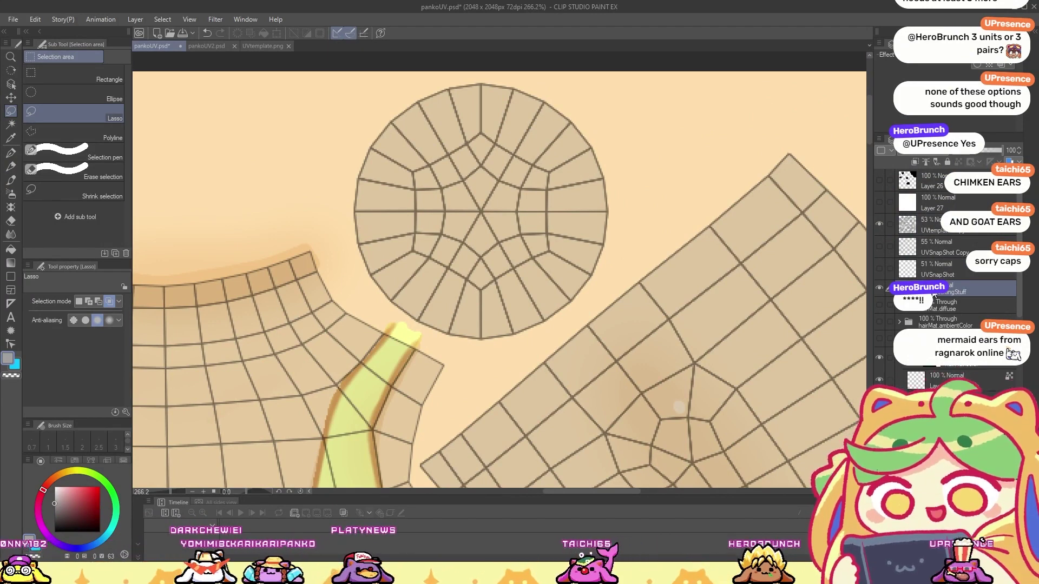
Step: Lasso loosely around the round island beside the tank top's neck and fill it with white on a new layer
{"action": "mouse_move", "coordinate": [455, 344]}
{"action": "left_mouse_down"}
{"action": "mouse_move", "coordinate": [378, 304]}
{"action": "mouse_move", "coordinate": [346, 251]}
{"action": "mouse_move", "coordinate": [350, 132]}
{"action": "mouse_move", "coordinate": [373, 104]}
{"action": "mouse_move", "coordinate": [441, 81]}
{"action": "mouse_move", "coordinate": [495, 73]}
{"action": "mouse_move", "coordinate": [559, 87]}
{"action": "mouse_move", "coordinate": [593, 122]}
{"action": "mouse_move", "coordinate": [630, 229]}
{"action": "mouse_move", "coordinate": [616, 284]}
{"action": "mouse_move", "coordinate": [532, 335]}
{"action": "mouse_move", "coordinate": [470, 350]}
{"action": "left_mouse_up"}
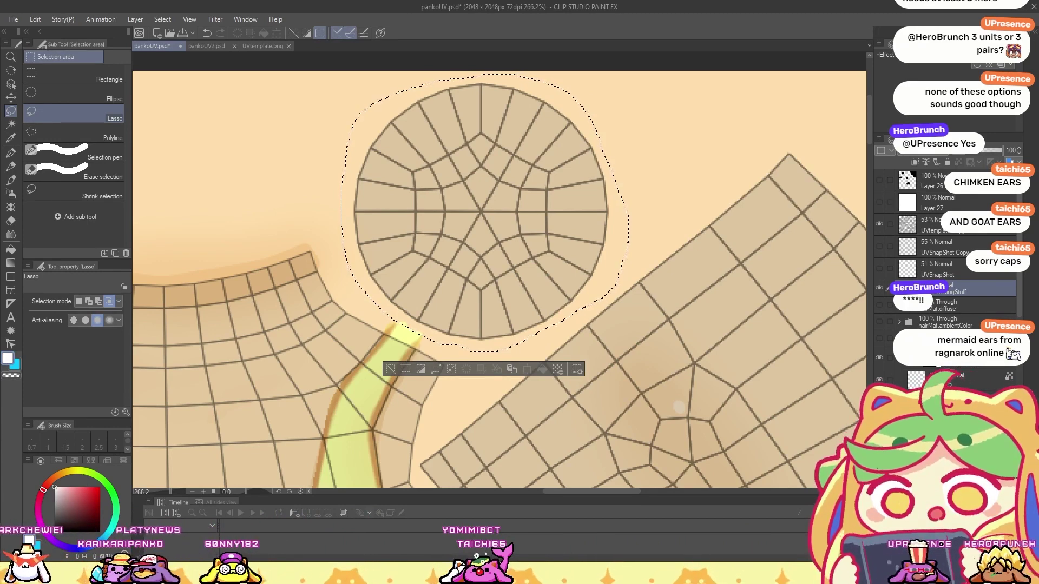
{"action": "key", "text": "ctrl+shift+n"}
{"action": "key", "text": "alt+BackSpace"}
{"action": "key", "text": "ctrl+d"}
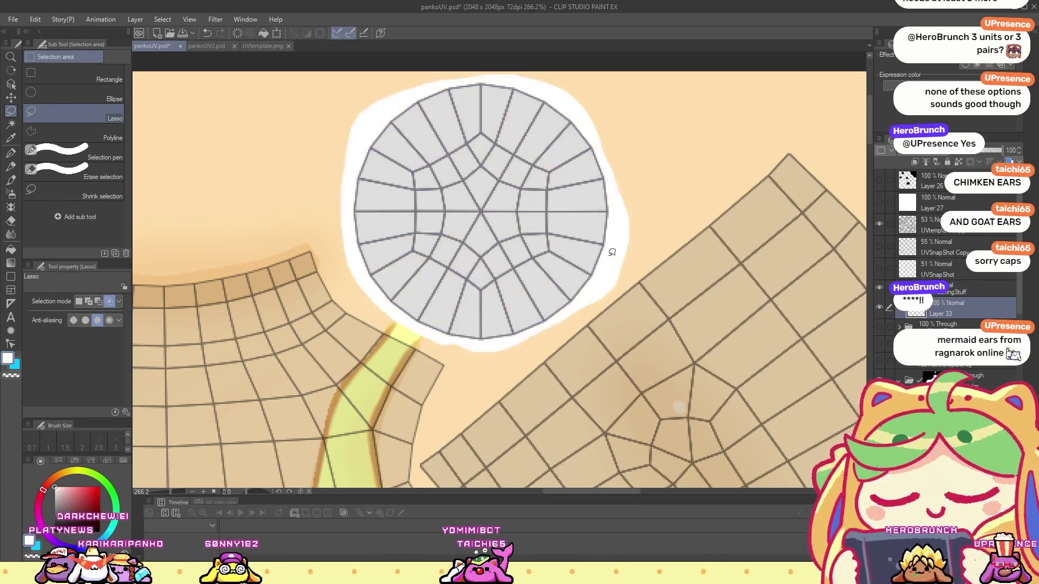
Step: Add a new layer for the small rectangular cheek island and set the Soft airbrush to a muted red at size 60
{"action": "scroll", "coordinate": [612, 252], "scroll_direction": "down", "scroll_amount": 5}
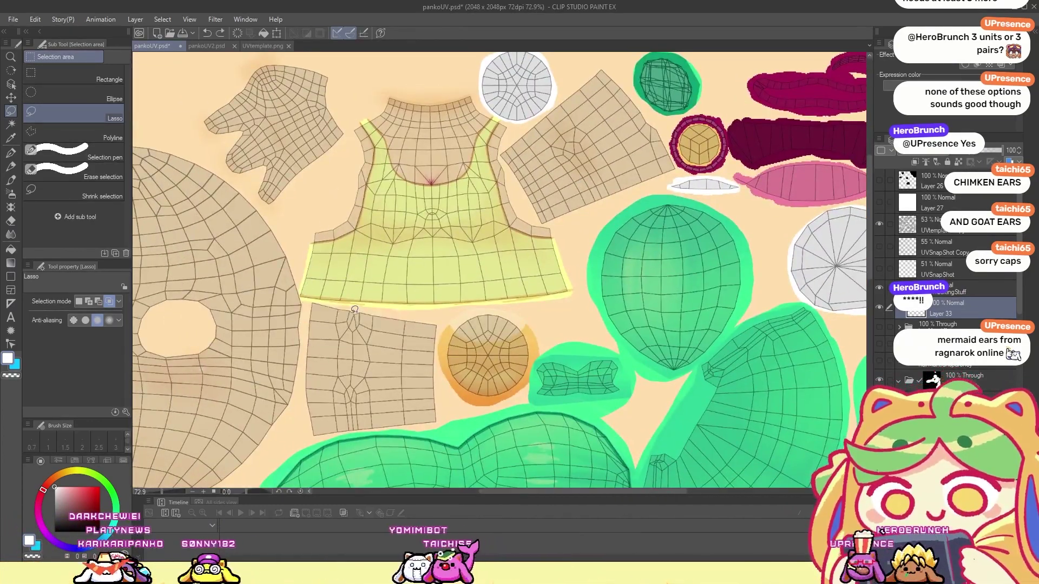
{"action": "left_click_drag", "start_coordinate": [332, 339], "coordinate": [384, 283]}
{"action": "scroll", "coordinate": [385, 292], "scroll_direction": "down", "scroll_amount": 10}
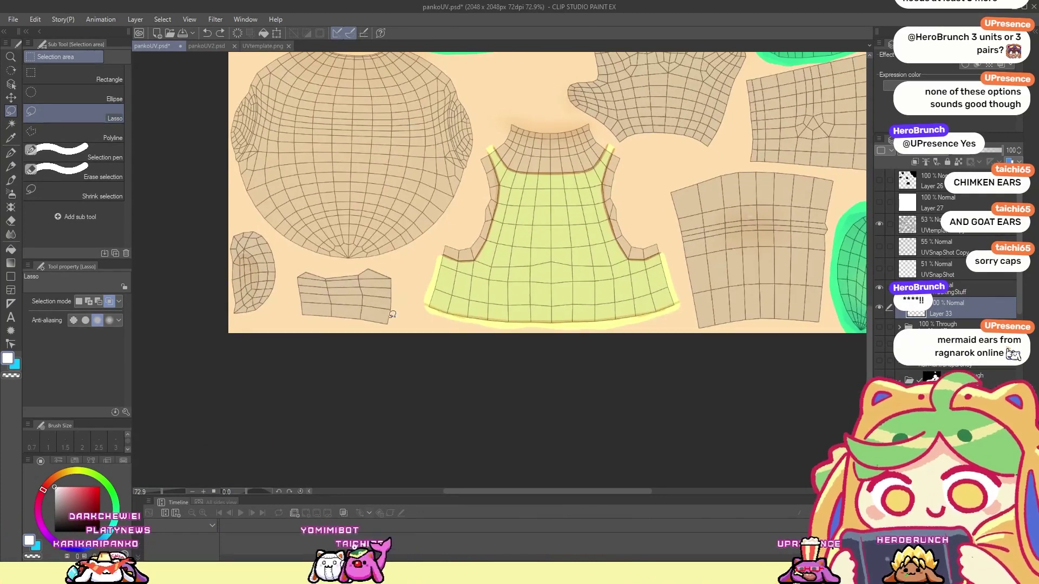
{"action": "scroll", "coordinate": [389, 322], "scroll_direction": "up", "scroll_amount": 2}
{"action": "scroll", "coordinate": [389, 322], "scroll_direction": "up", "scroll_amount": 3}
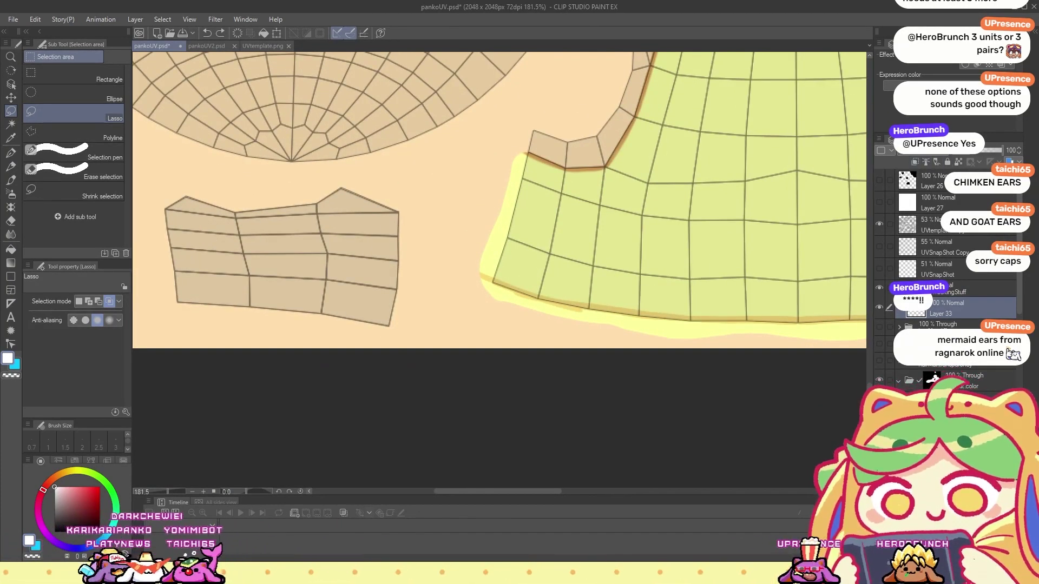
{"action": "left_click", "coordinate": [915, 162]}
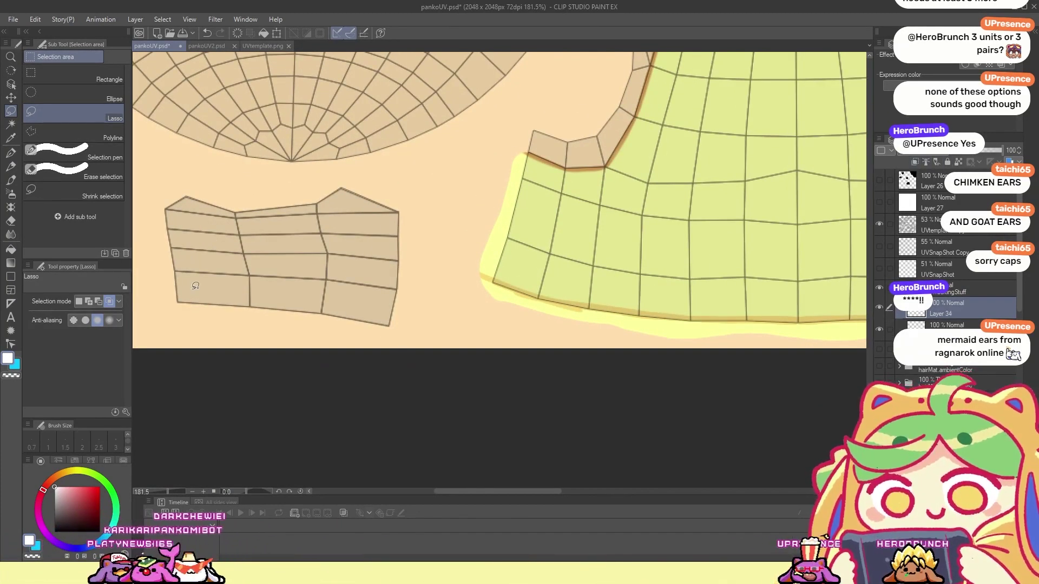
{"action": "left_click", "coordinate": [11, 193]}
{"action": "left_click_drag", "start_coordinate": [95, 488], "coordinate": [82, 491]}
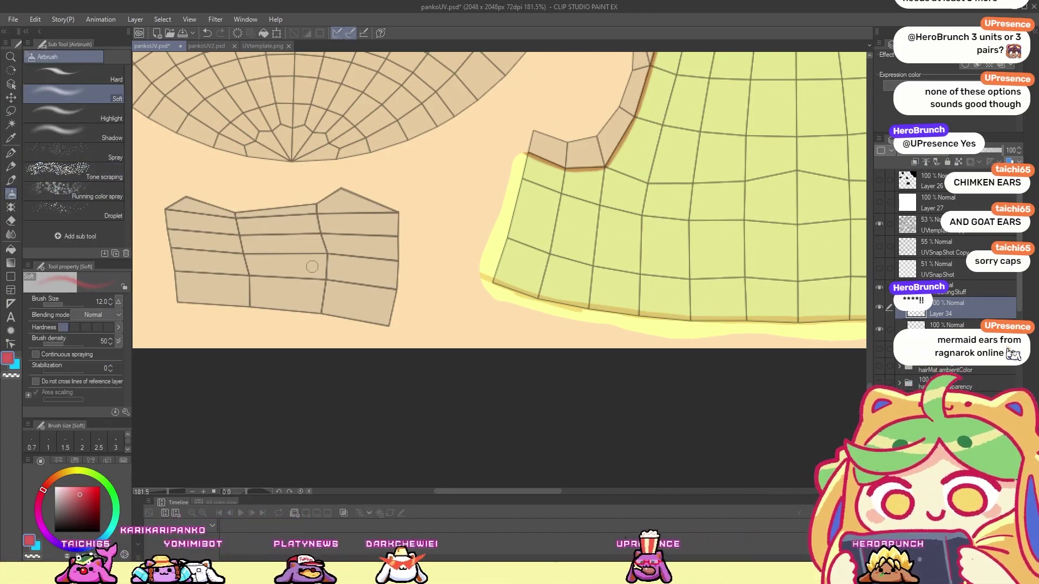
{"action": "left_click_drag", "start_coordinate": [339, 254], "coordinate": [368, 255], "text": "ctrl+alt"}
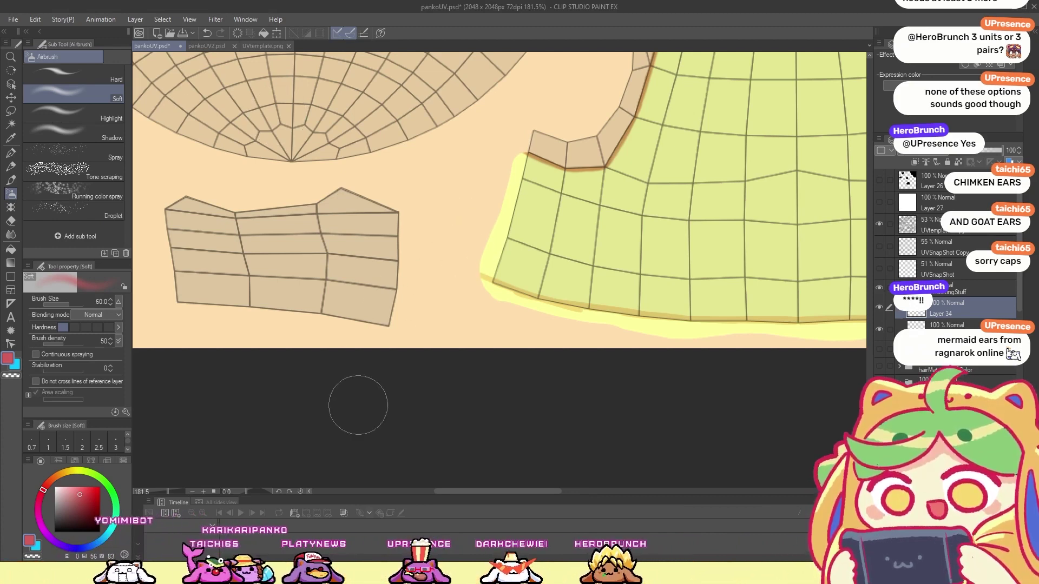
{"action": "left_click_drag", "start_coordinate": [380, 413], "coordinate": [513, 424]}
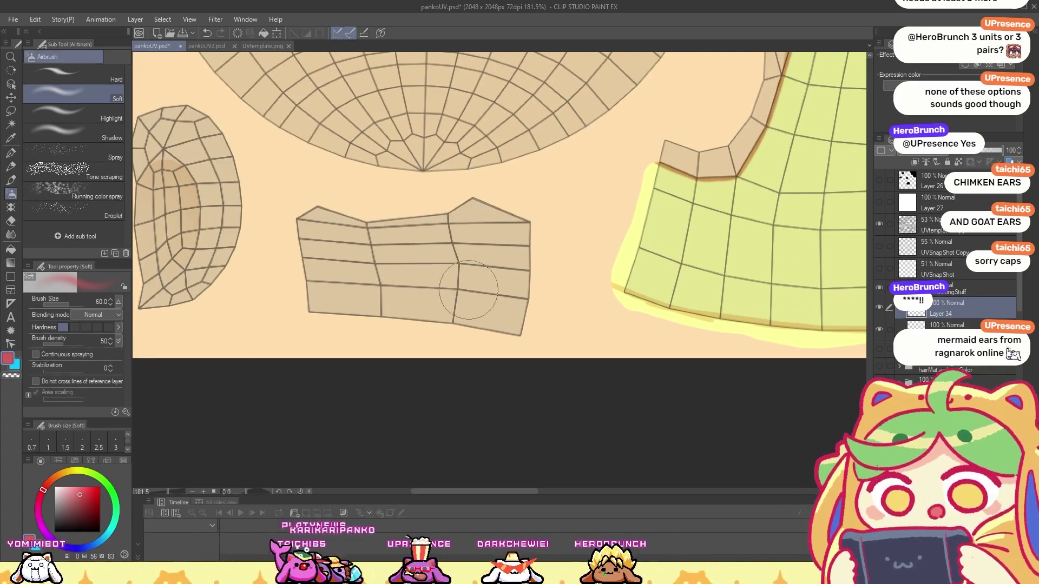
Step: Airbrush a soft red blush band across the middle of the cheek island with the brush size at 80
{"action": "mouse_move", "coordinate": [411, 281]}
{"action": "left_mouse_down"}
{"action": "mouse_move", "coordinate": [338, 273]}
{"action": "mouse_move", "coordinate": [425, 274]}
{"action": "left_mouse_up"}
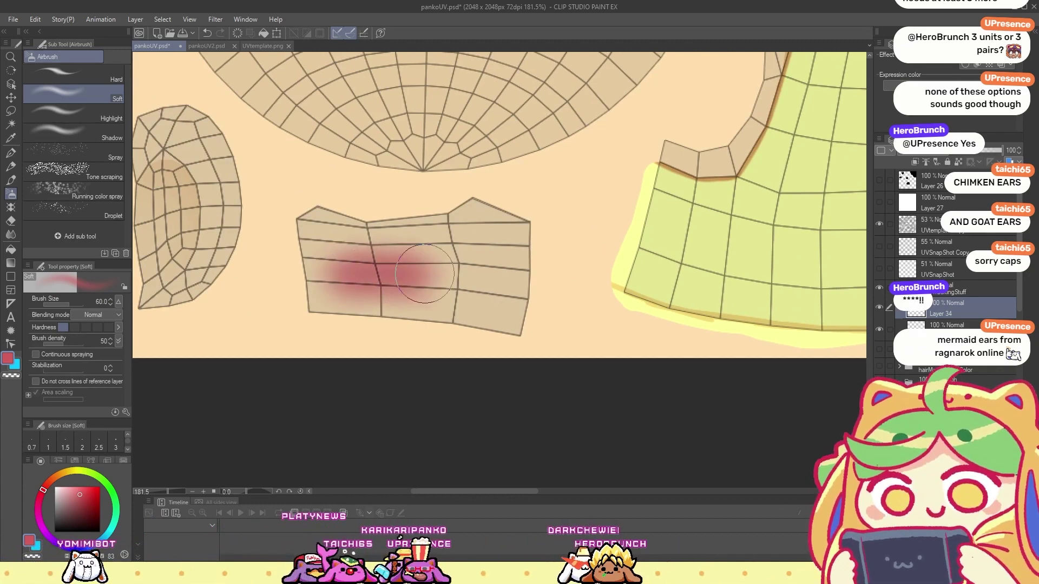
{"action": "key", "text": "ctrl+z"}
{"action": "key", "text": "bracketright"}
{"action": "key", "text": "bracketright"}
{"action": "mouse_move", "coordinate": [485, 272]}
{"action": "left_mouse_down"}
{"action": "mouse_move", "coordinate": [336, 266]}
{"action": "mouse_move", "coordinate": [440, 261]}
{"action": "mouse_move", "coordinate": [385, 281]}
{"action": "mouse_move", "coordinate": [459, 271]}
{"action": "mouse_move", "coordinate": [333, 270]}
{"action": "mouse_move", "coordinate": [457, 276]}
{"action": "left_mouse_up"}
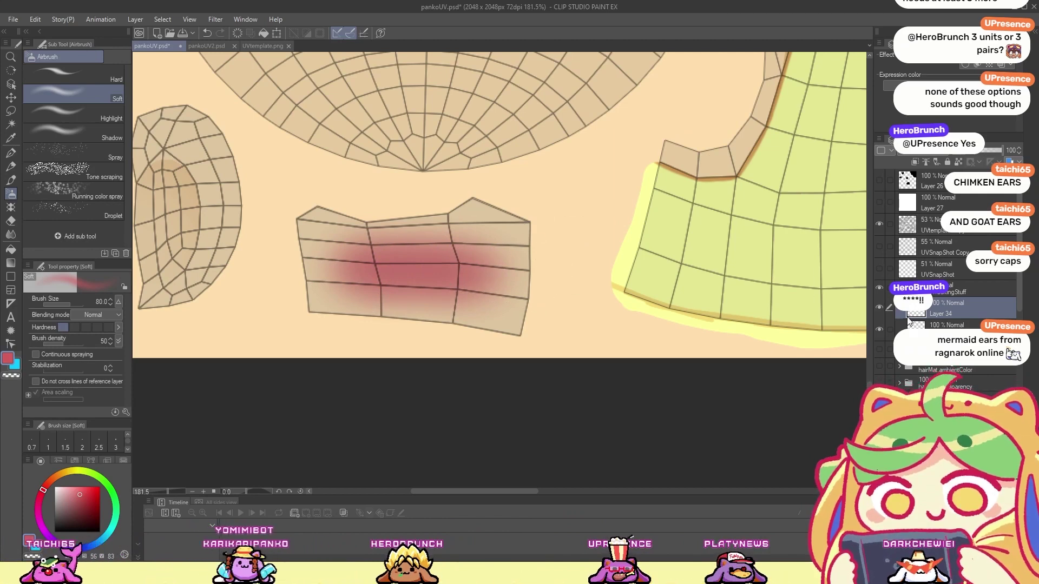
Step: Toggle the blush layer's visibility repeatedly to compare the cheek island with and without the blush
{"action": "left_click", "coordinate": [879, 307]}
{"action": "left_click", "coordinate": [879, 307]}
{"action": "left_click", "coordinate": [878, 306]}
{"action": "left_click", "coordinate": [879, 307]}
{"action": "left_click", "coordinate": [879, 307]}
{"action": "left_click", "coordinate": [878, 307]}
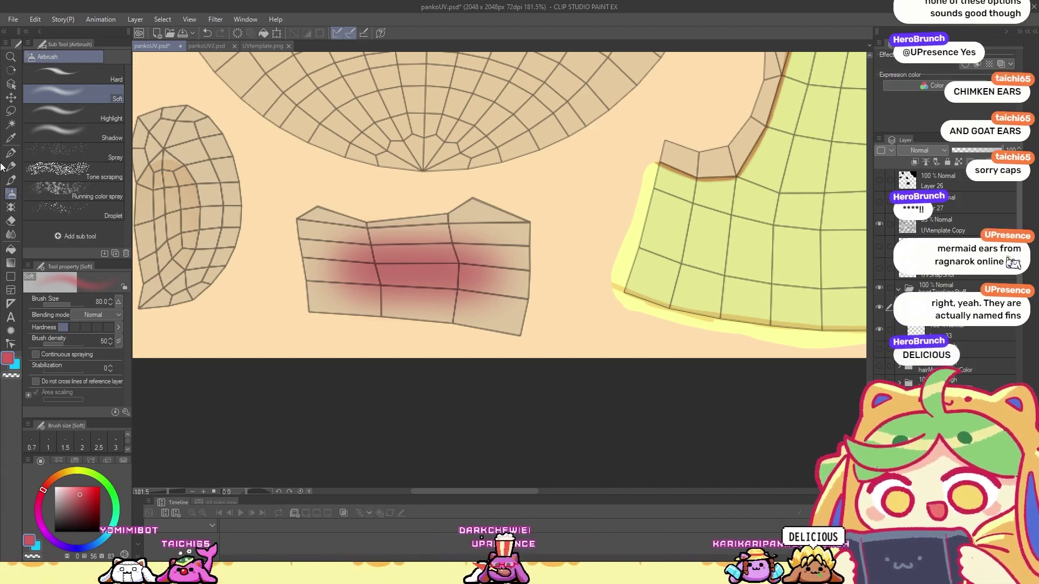
Step: Draw a thin looping squiggle over the blush on its layer with the Textured pen at size 5
{"action": "key", "text": "p"}
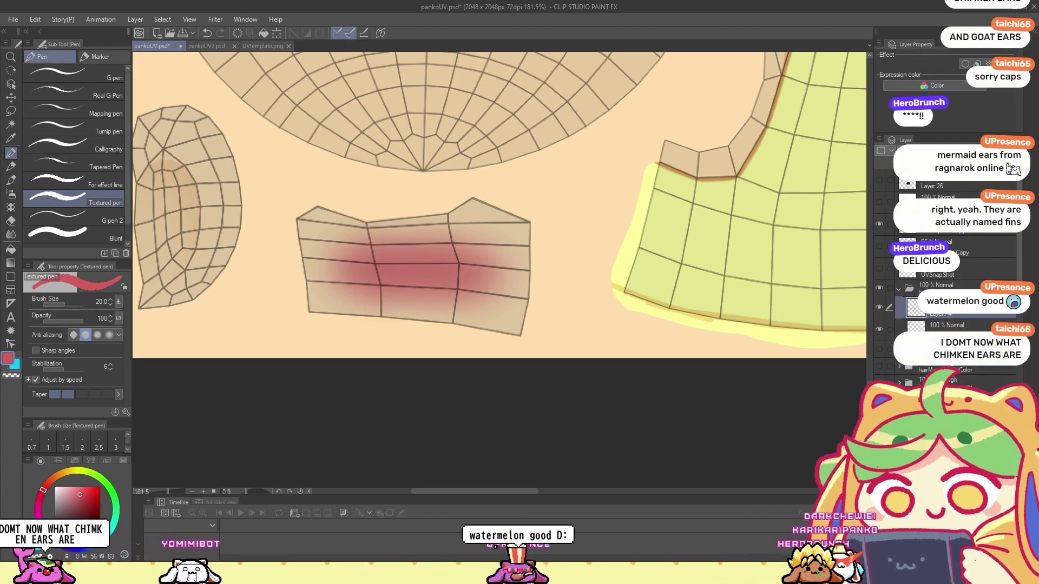
{"action": "left_click", "coordinate": [952, 325]}
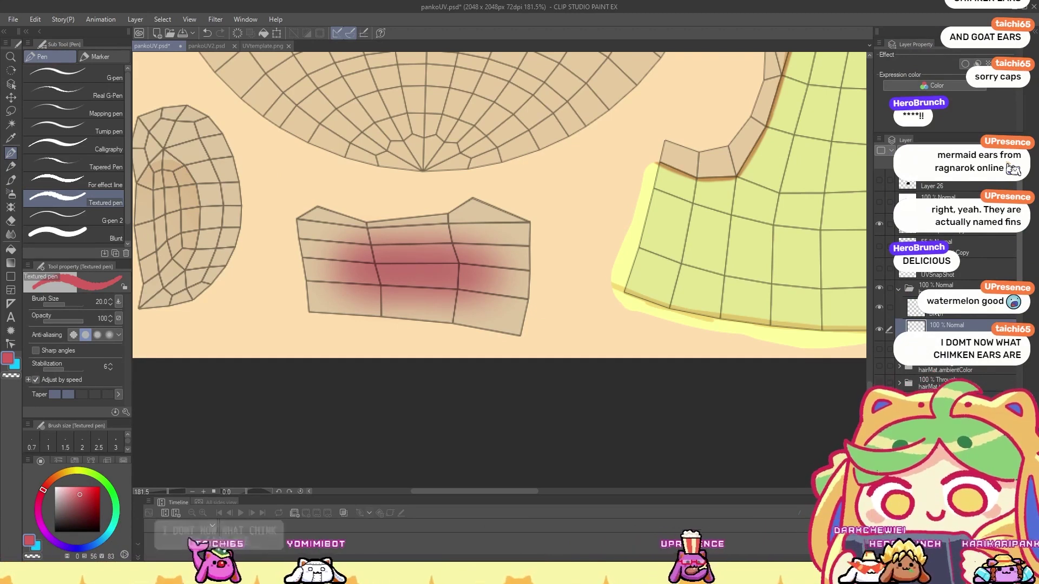
{"action": "left_click", "coordinate": [939, 312]}
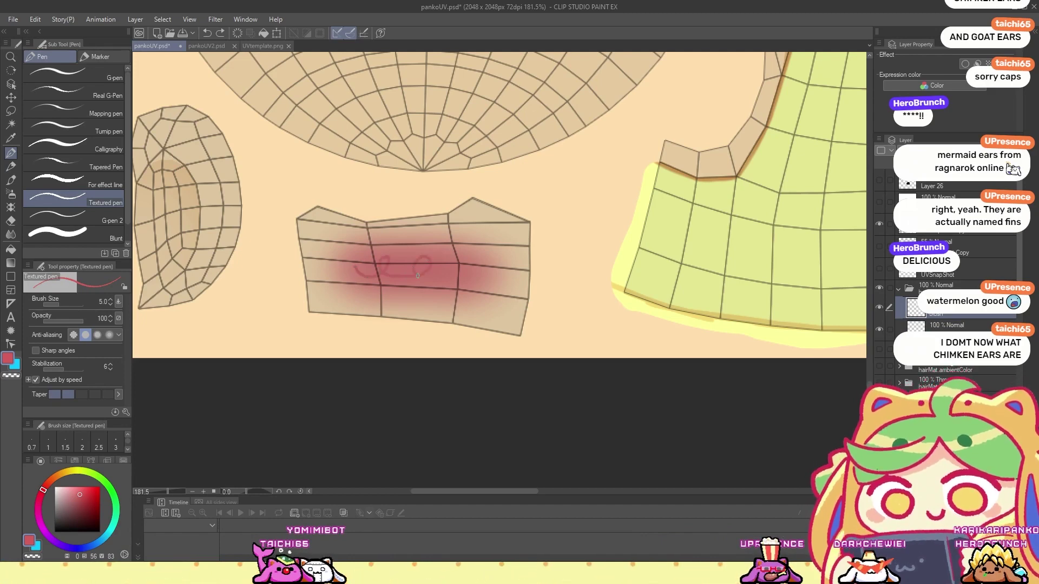
{"action": "key", "text": "ctrl+z"}
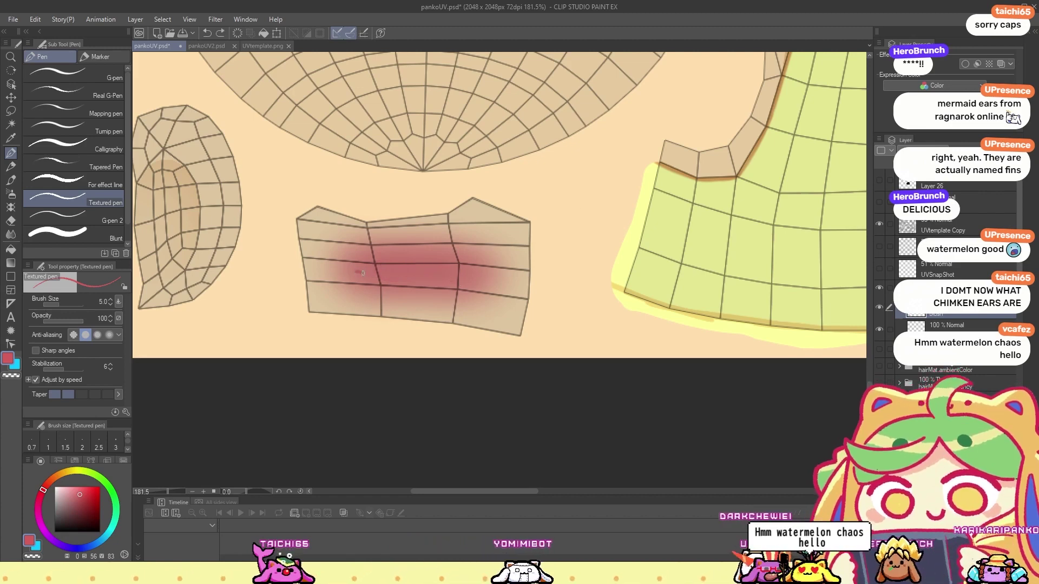
{"action": "mouse_move", "coordinate": [380, 274]}
{"action": "left_mouse_down"}
{"action": "mouse_move", "coordinate": [412, 284]}
{"action": "mouse_move", "coordinate": [424, 260]}
{"action": "mouse_move", "coordinate": [412, 270]}
{"action": "mouse_move", "coordinate": [437, 287]}
{"action": "mouse_move", "coordinate": [460, 272]}
{"action": "mouse_move", "coordinate": [449, 265]}
{"action": "mouse_move", "coordinate": [471, 284]}
{"action": "left_mouse_up"}
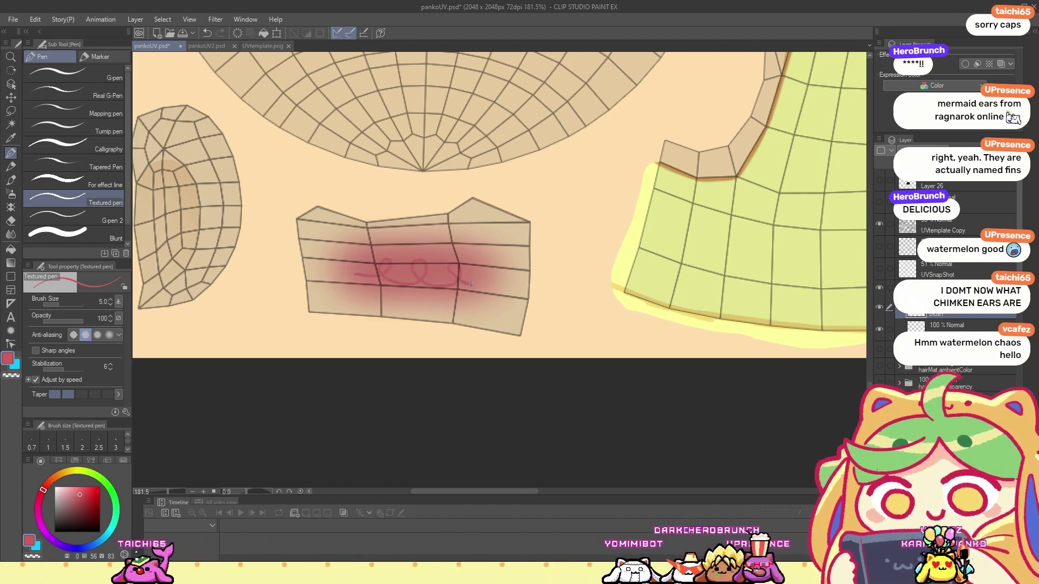
Step: Replace the squiggle over the cheek blush with a wider looping line drawn with the Textured pen at size 5
{"action": "scroll", "coordinate": [470, 283], "scroll_direction": "down", "scroll_amount": 4}
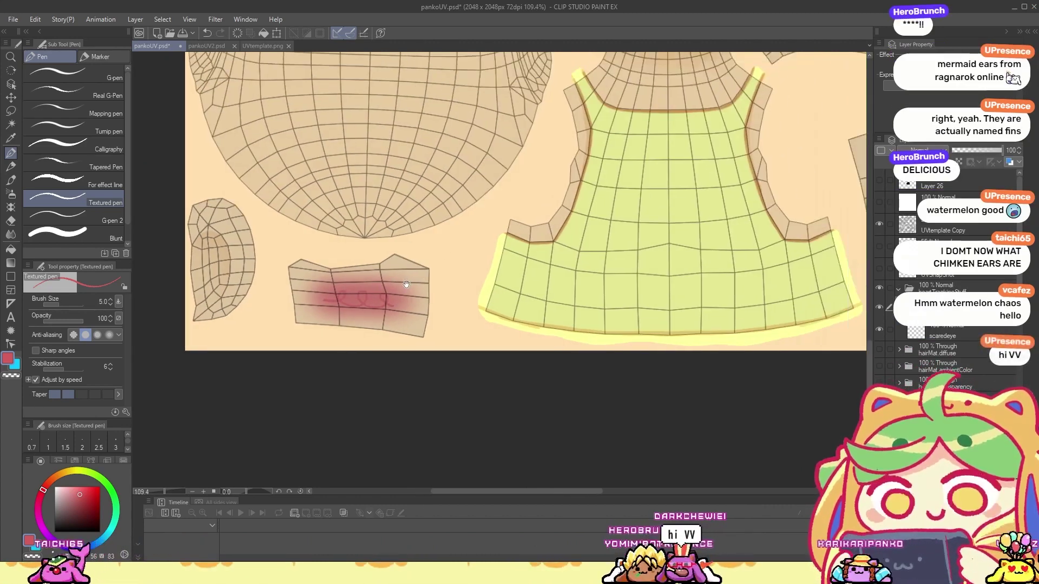
{"action": "left_click_drag", "start_coordinate": [403, 287], "coordinate": [368, 319]}
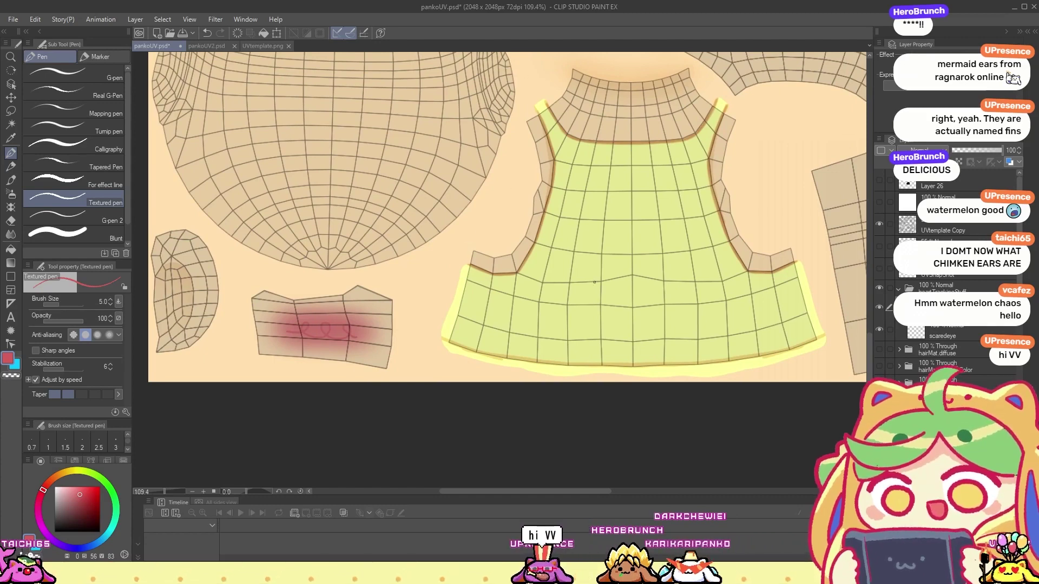
{"action": "scroll", "coordinate": [273, 352], "scroll_direction": "up", "scroll_amount": 5}
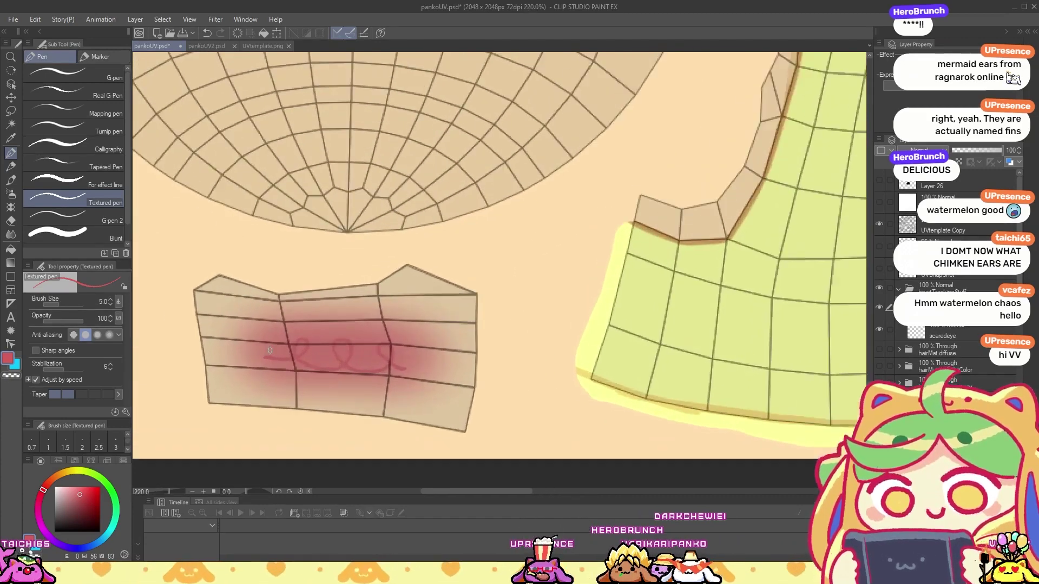
{"action": "key", "text": "ctrl+z"}
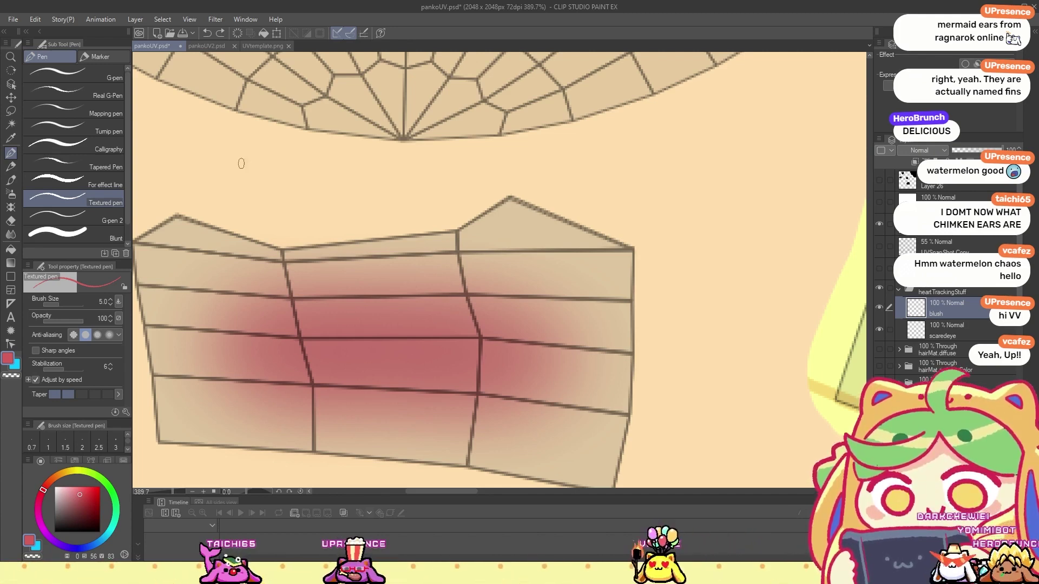
{"action": "mouse_move", "coordinate": [259, 340]}
{"action": "left_mouse_down"}
{"action": "mouse_move", "coordinate": [289, 377]}
{"action": "mouse_move", "coordinate": [320, 341]}
{"action": "mouse_move", "coordinate": [310, 327]}
{"action": "mouse_move", "coordinate": [319, 373]}
{"action": "left_mouse_up"}
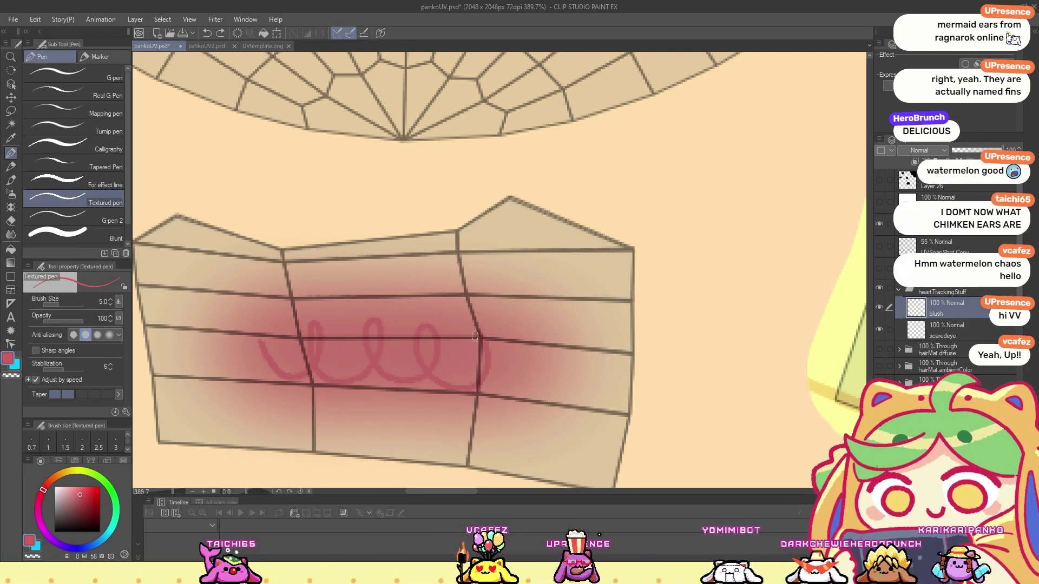
{"action": "key", "text": "ctrl+z"}
{"action": "mouse_move", "coordinate": [257, 368]}
{"action": "left_mouse_down"}
{"action": "mouse_move", "coordinate": [277, 372]}
{"action": "mouse_move", "coordinate": [331, 330]}
{"action": "mouse_move", "coordinate": [322, 357]}
{"action": "mouse_move", "coordinate": [391, 377]}
{"action": "mouse_move", "coordinate": [401, 327]}
{"action": "left_mouse_up"}
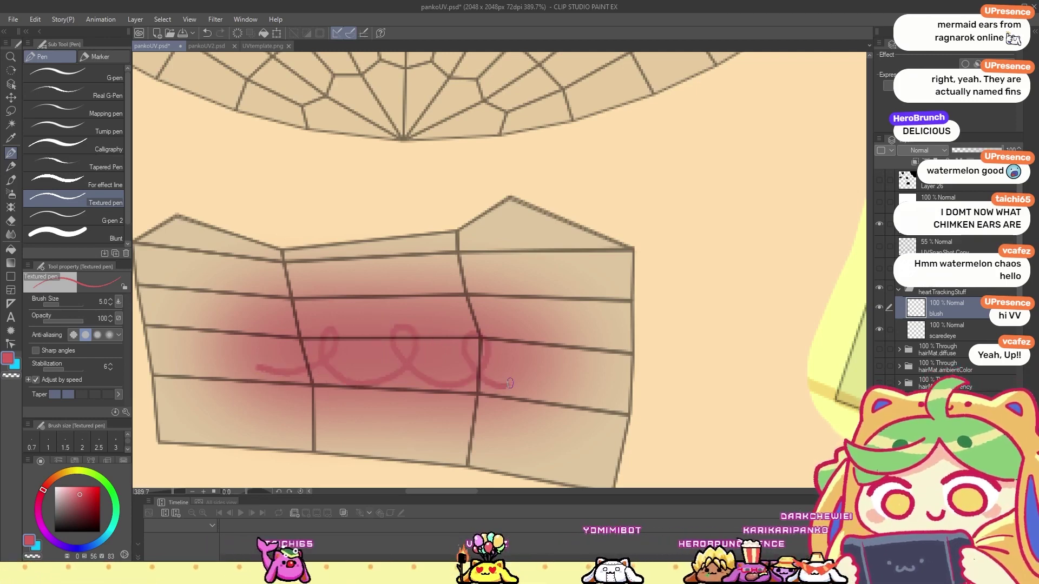
{"action": "scroll", "coordinate": [510, 383], "scroll_direction": "down", "scroll_amount": 6}
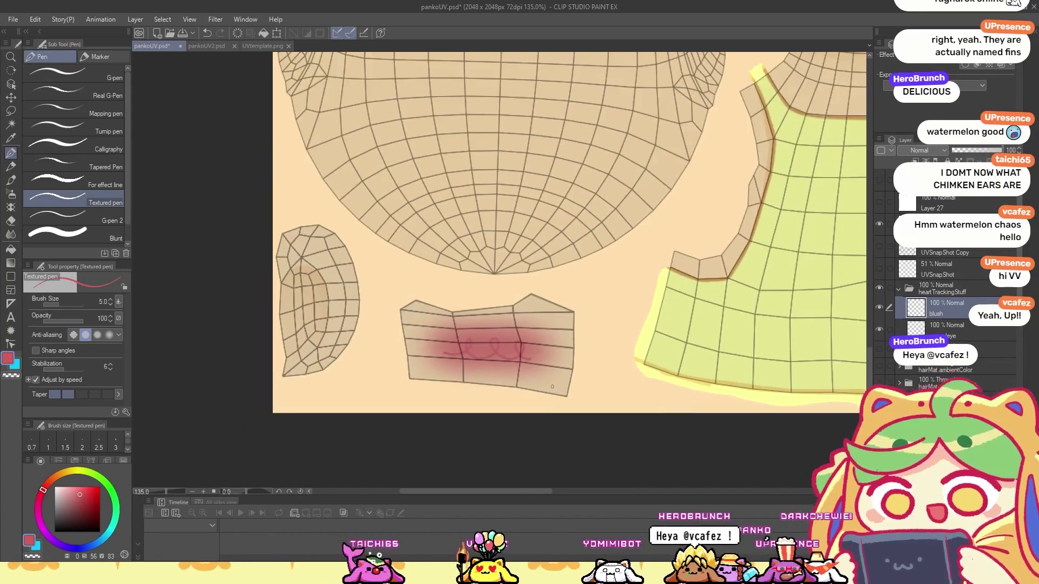
Step: Hide the UVtemplate Copy wireframe layer to show the whole painted pankoUV texture without the overlay
{"action": "scroll", "coordinate": [595, 303], "scroll_direction": "down", "scroll_amount": 1}
{"action": "left_click_drag", "start_coordinate": [701, 168], "coordinate": [541, 162]}
{"action": "scroll", "coordinate": [487, 351], "scroll_direction": "down", "scroll_amount": 3}
{"action": "scroll", "coordinate": [561, 455], "scroll_direction": "up", "scroll_amount": 1}
{"action": "left_click_drag", "start_coordinate": [560, 455], "coordinate": [617, 422]}
{"action": "left_click_drag", "start_coordinate": [659, 295], "coordinate": [660, 281]}
{"action": "scroll", "coordinate": [660, 281], "scroll_direction": "down", "scroll_amount": 1}
{"action": "left_click_drag", "start_coordinate": [452, 258], "coordinate": [412, 264]}
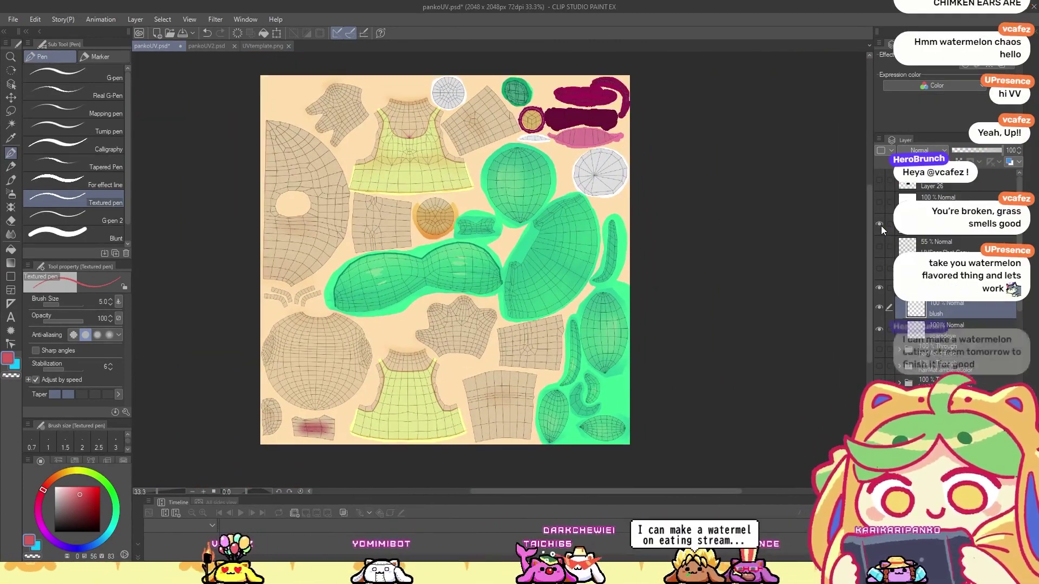
{"action": "left_click", "coordinate": [879, 223]}
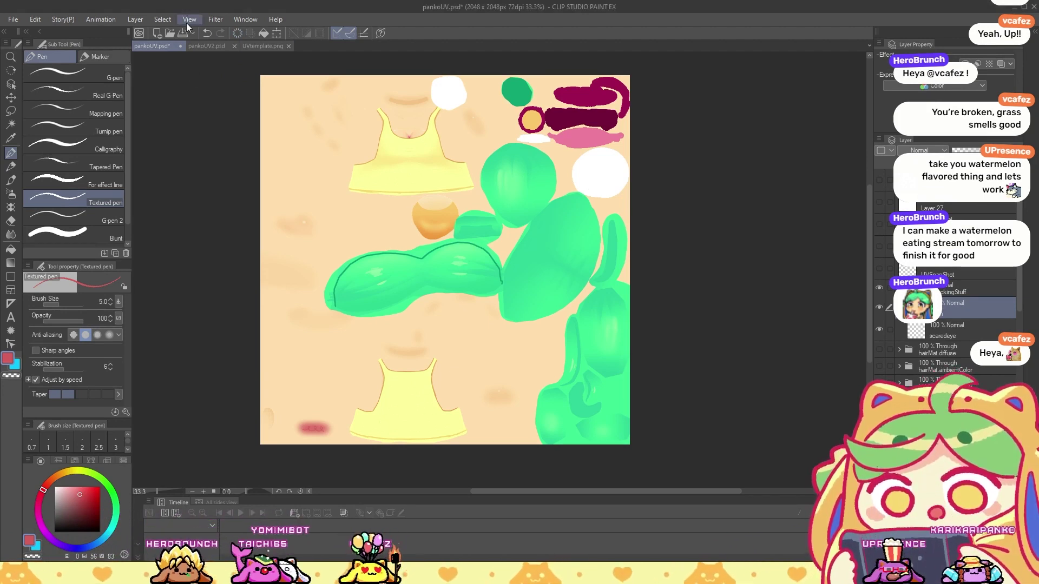
Step: Copy the UVtemplate2.png wireframe into pankoUV2.psd as a layer above the painted texture
{"action": "left_click", "coordinate": [204, 47]}
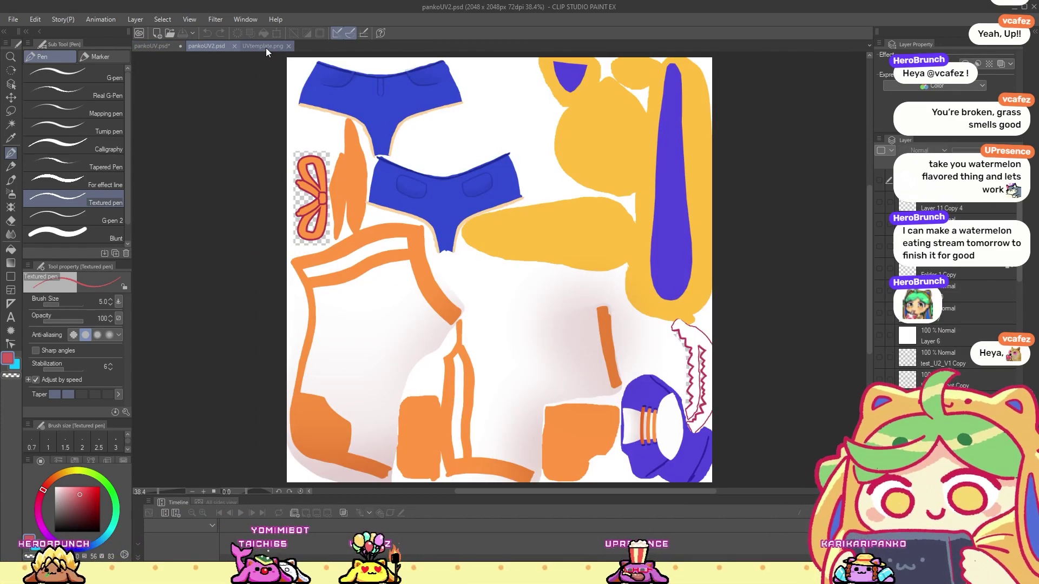
{"action": "left_click", "coordinate": [158, 46]}
{"action": "left_click", "coordinate": [208, 47]}
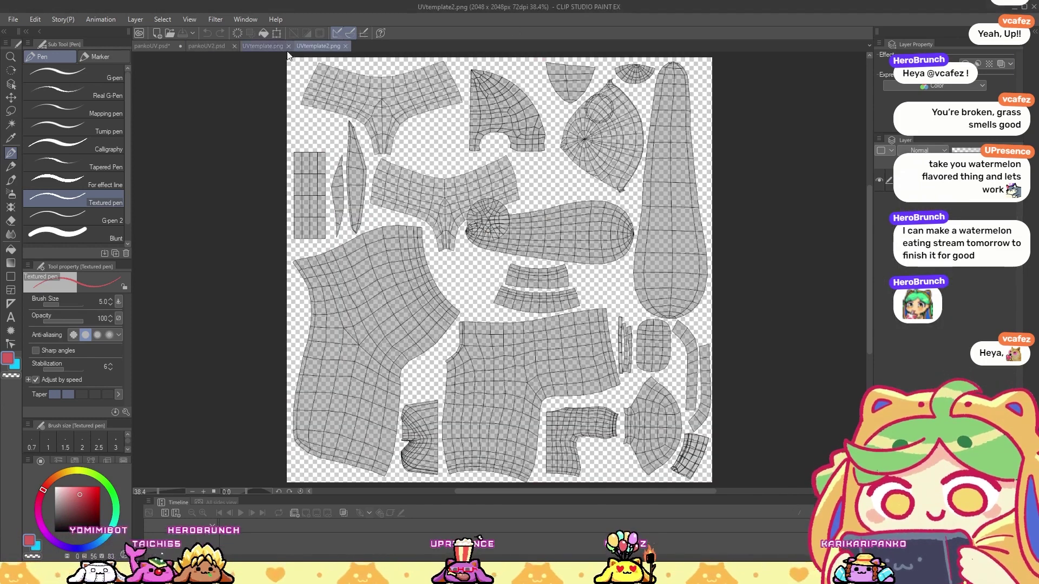
{"action": "left_click", "coordinate": [11, 98]}
{"action": "left_click", "coordinate": [198, 47]}
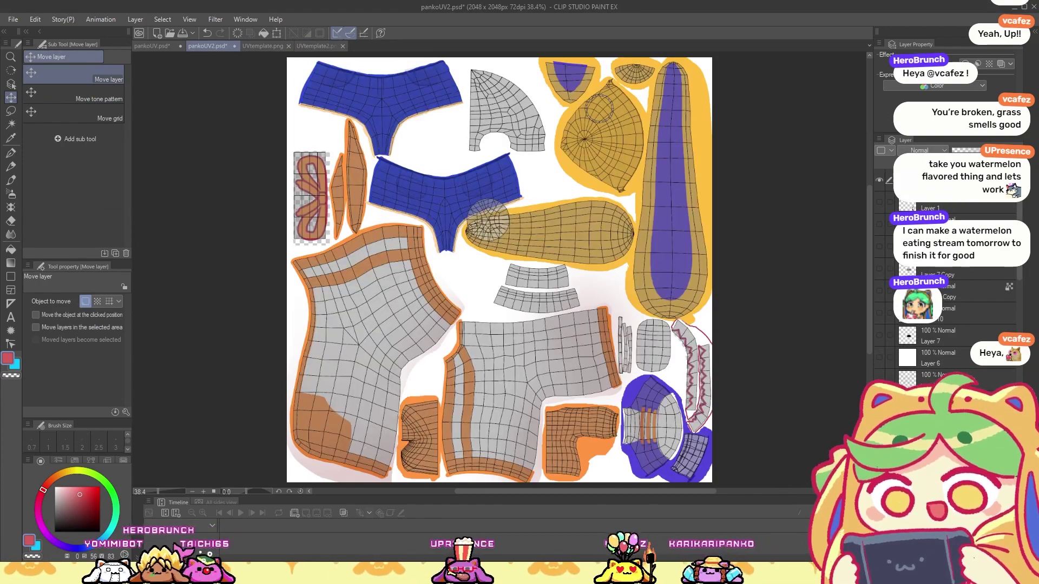
Step: Select the unpainted fan-shaped island between the shorts and ear parts with a Polyline selection closely following its outline
{"action": "scroll", "coordinate": [445, 205], "scroll_direction": "down", "scroll_amount": 2}
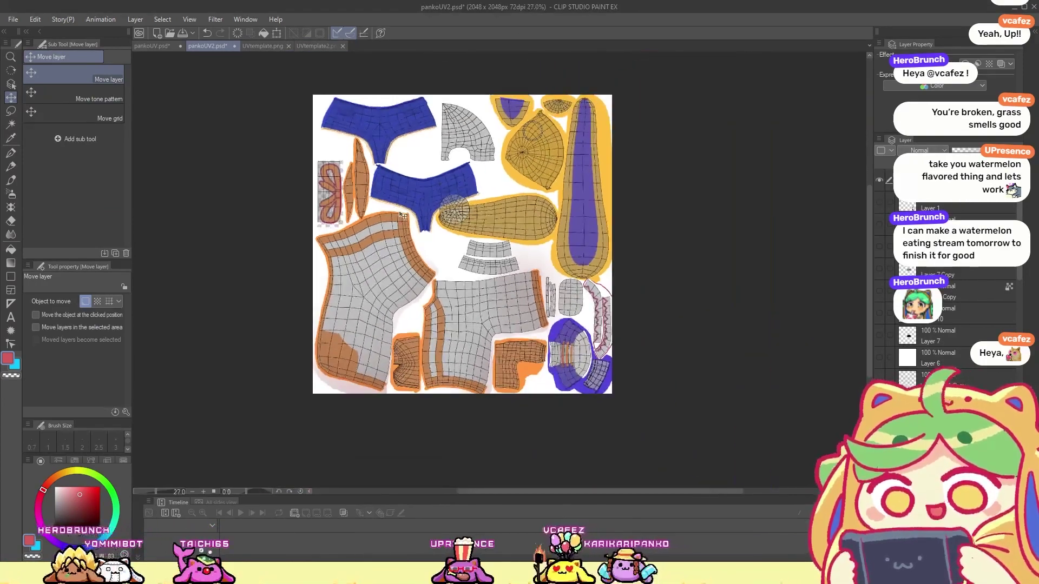
{"action": "scroll", "coordinate": [445, 206], "scroll_direction": "up", "scroll_amount": 6}
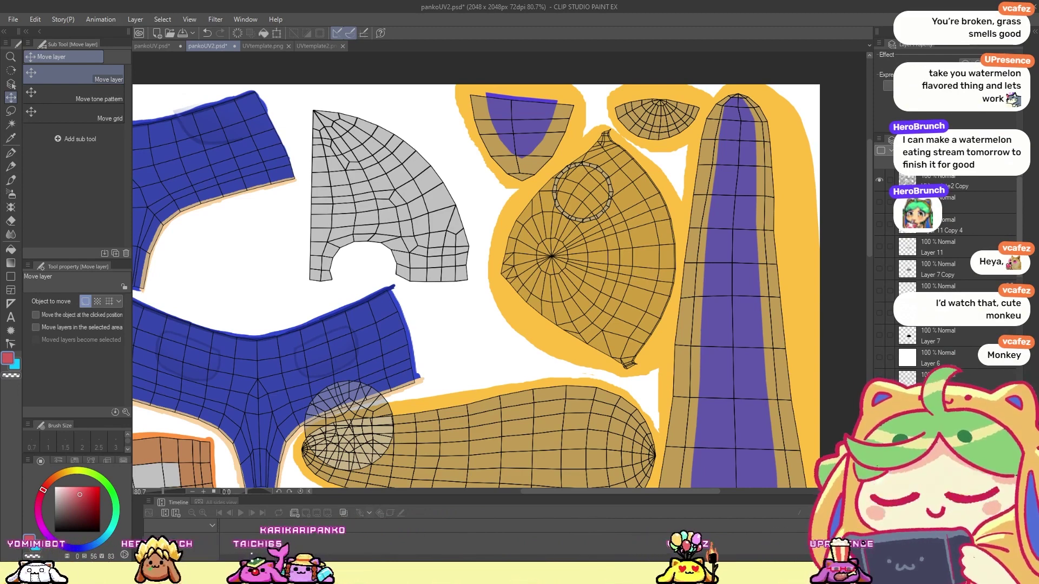
{"action": "left_click", "coordinate": [10, 111]}
{"action": "left_click", "coordinate": [58, 114]}
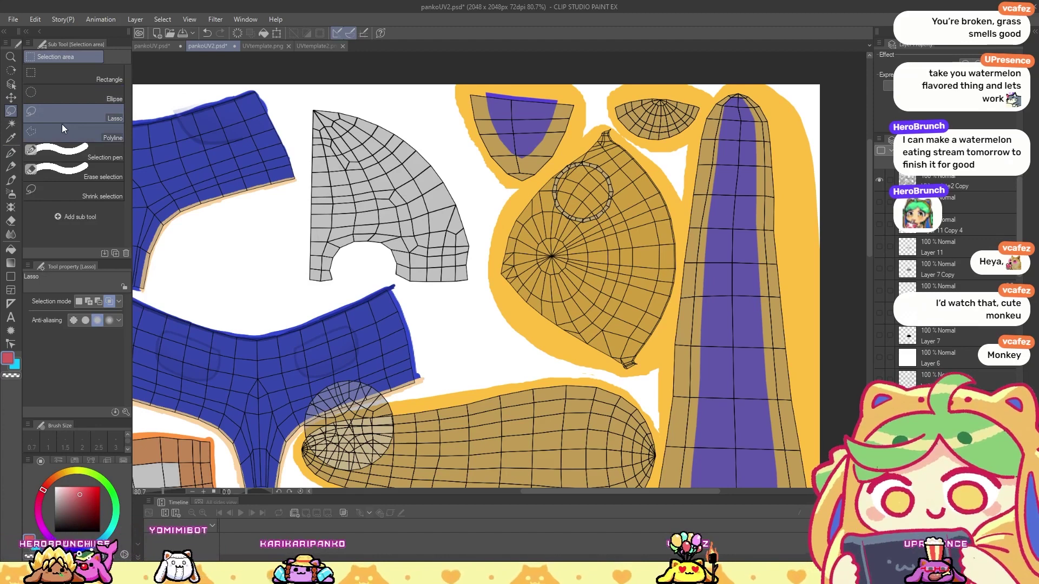
{"action": "left_click", "coordinate": [63, 130]}
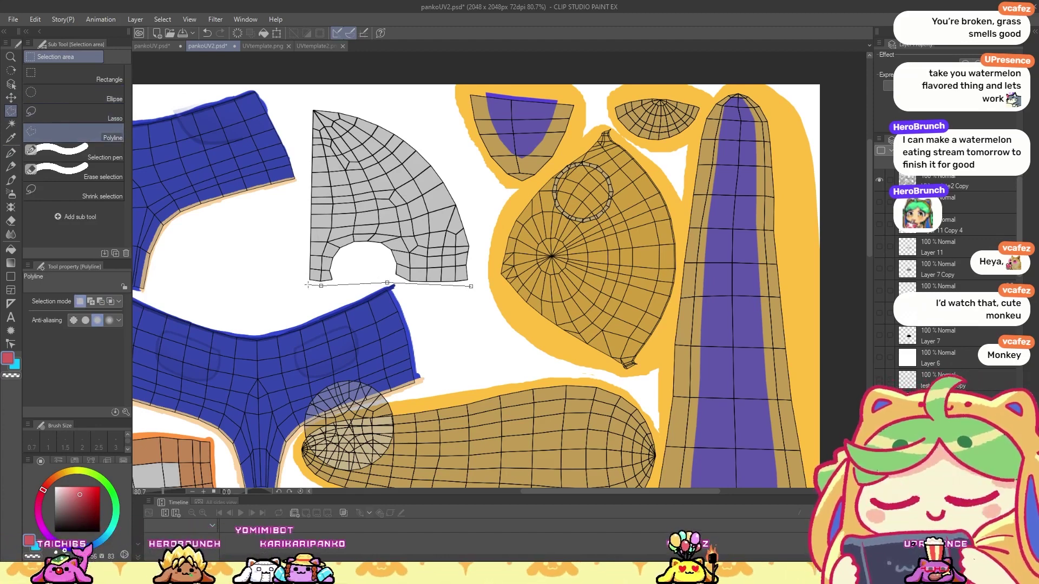
{"action": "left_click", "coordinate": [425, 135]}
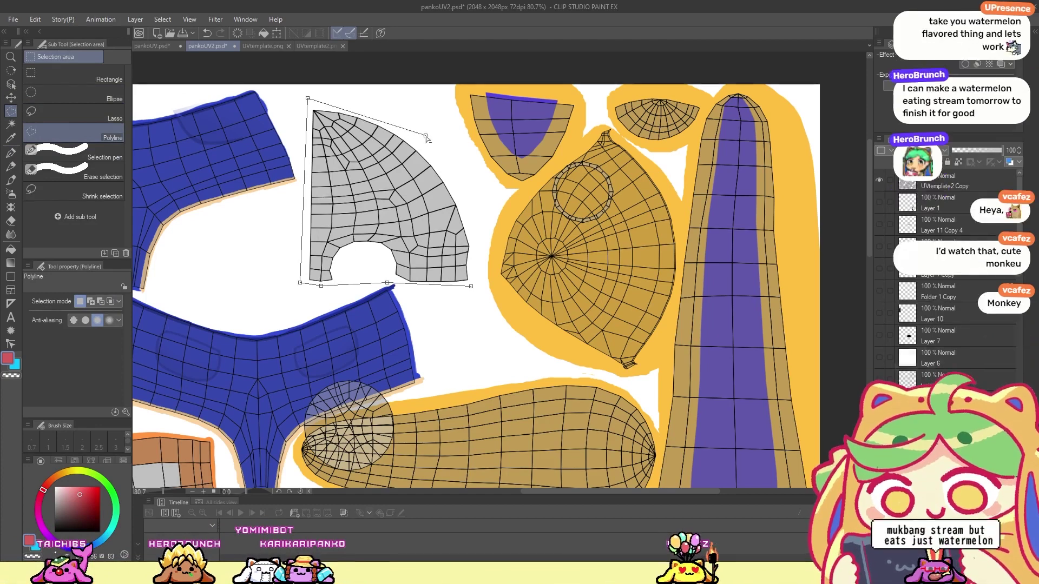
{"action": "left_click", "coordinate": [484, 221]}
{"action": "double_click", "coordinate": [300, 282]}
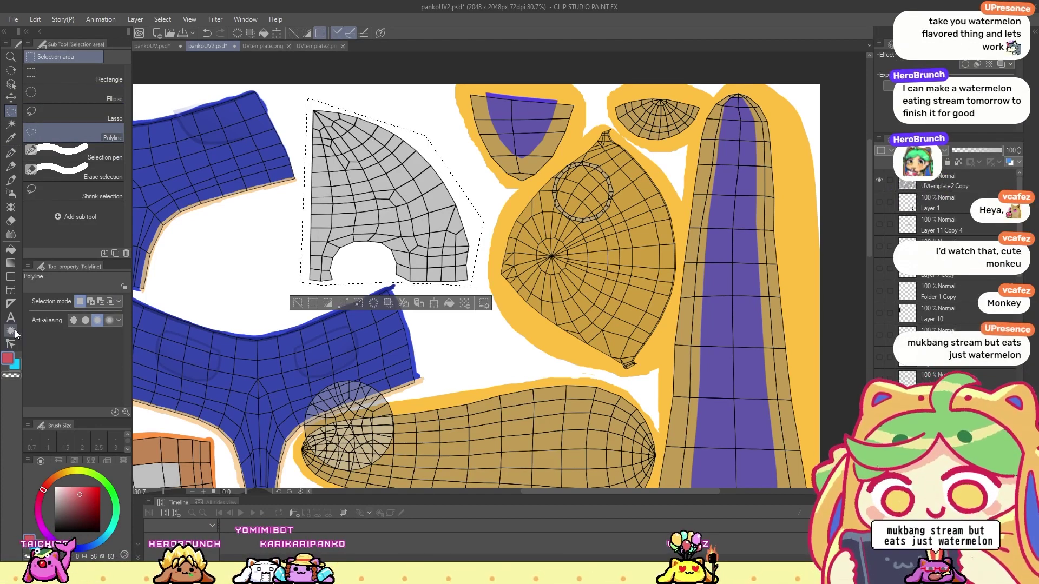
Step: Set up the Foreground to transparent gradient, testing it in red on the fan island, and change the drawing color to muted purple
{"action": "left_click", "coordinate": [10, 263]}
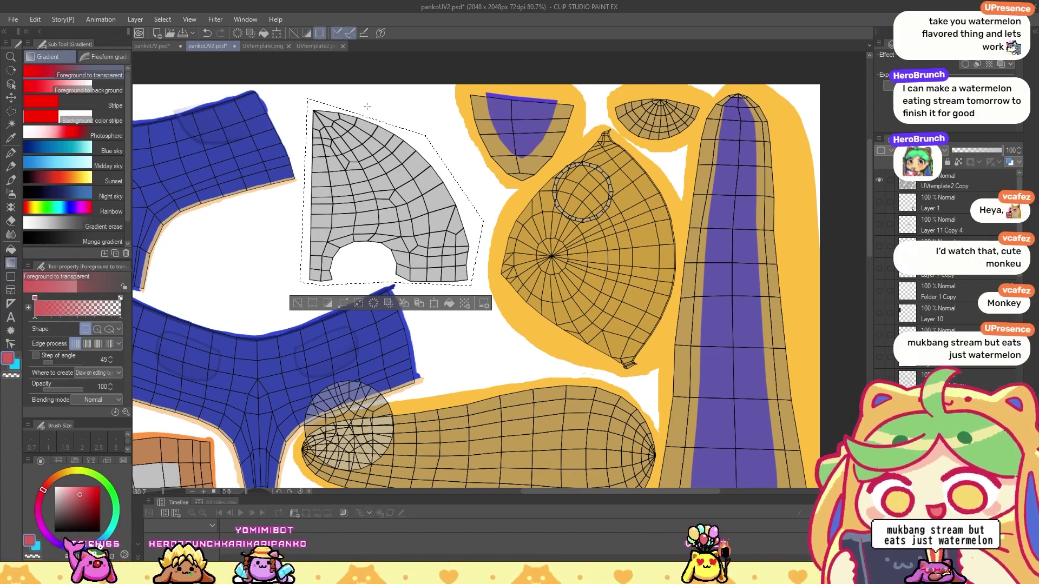
{"action": "left_click_drag", "start_coordinate": [360, 145], "coordinate": [362, 318]}
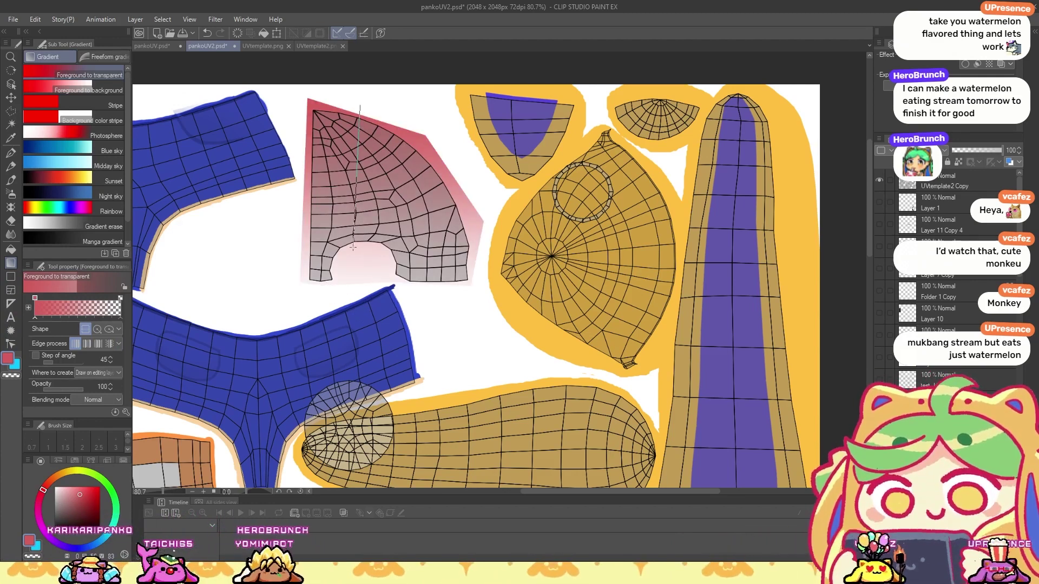
{"action": "key", "text": "ctrl+z"}
{"action": "left_click", "coordinate": [73, 506]}
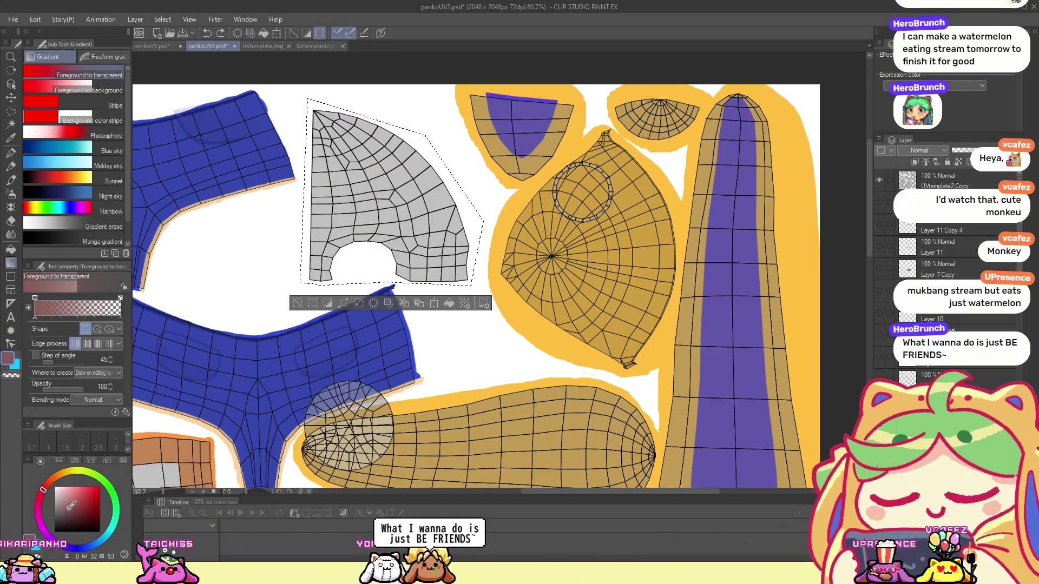
{"action": "mouse_move", "coordinate": [47, 498]}
{"action": "left_mouse_down"}
{"action": "mouse_move", "coordinate": [37, 499]}
{"action": "mouse_move", "coordinate": [39, 516]}
{"action": "left_mouse_up"}
Step: Try muted purple gradients of different lengths and starting points down the fan-shaped island, undoing each one
{"action": "left_click_drag", "start_coordinate": [357, 111], "coordinate": [352, 283]}
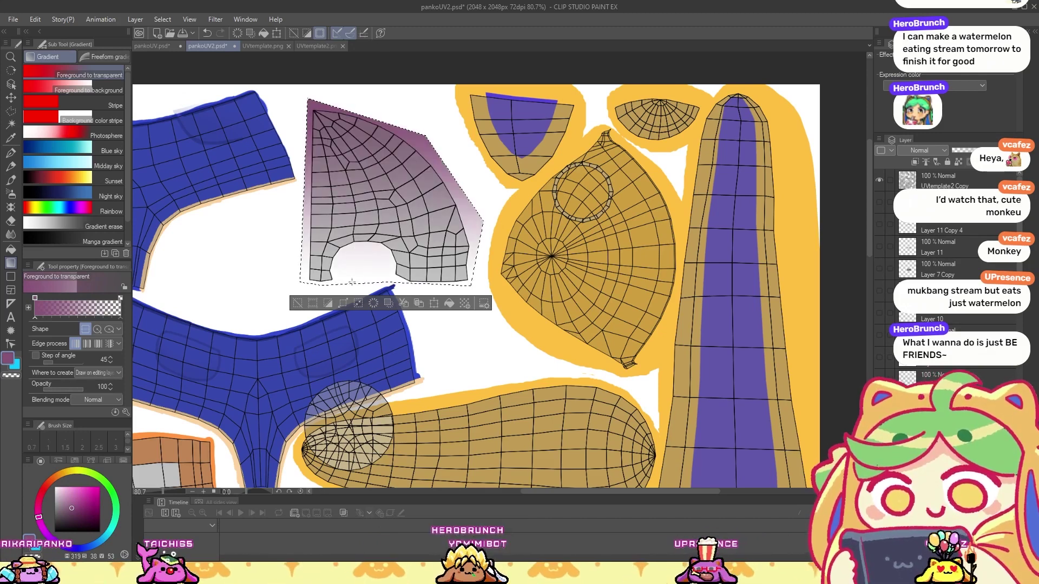
{"action": "key", "text": "ctrl+d"}
{"action": "key", "text": "ctrl+z"}
{"action": "key", "text": "ctrl+z"}
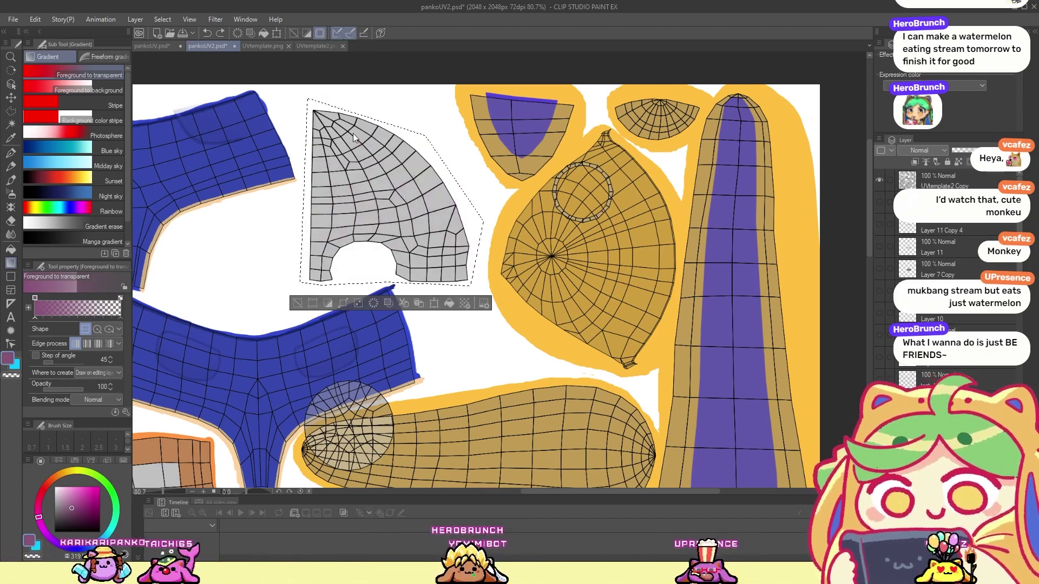
{"action": "left_click_drag", "start_coordinate": [352, 133], "coordinate": [347, 279]}
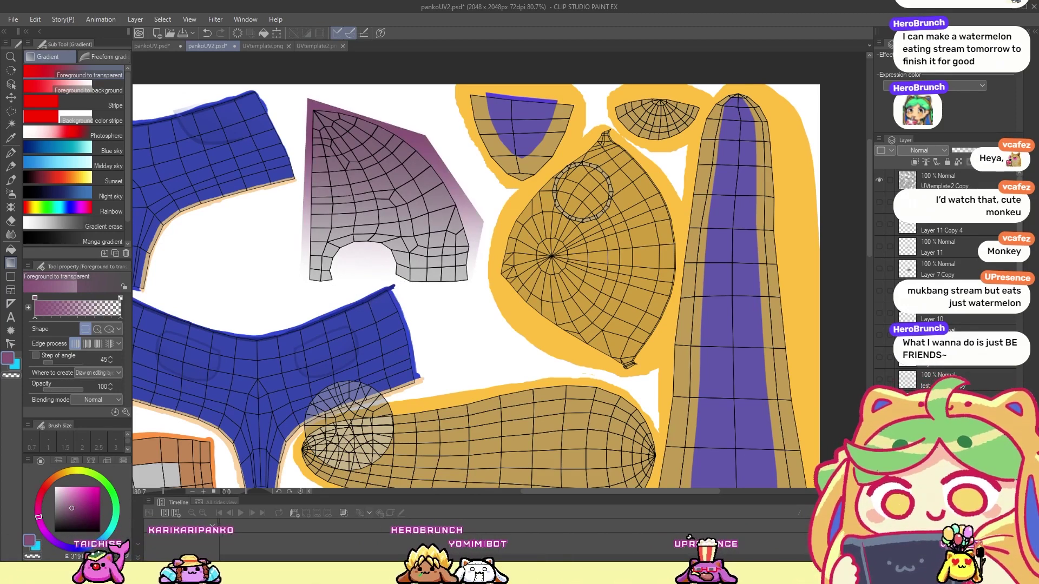
{"action": "key", "text": "ctrl+z"}
{"action": "left_click_drag", "start_coordinate": [351, 196], "coordinate": [345, 278]}
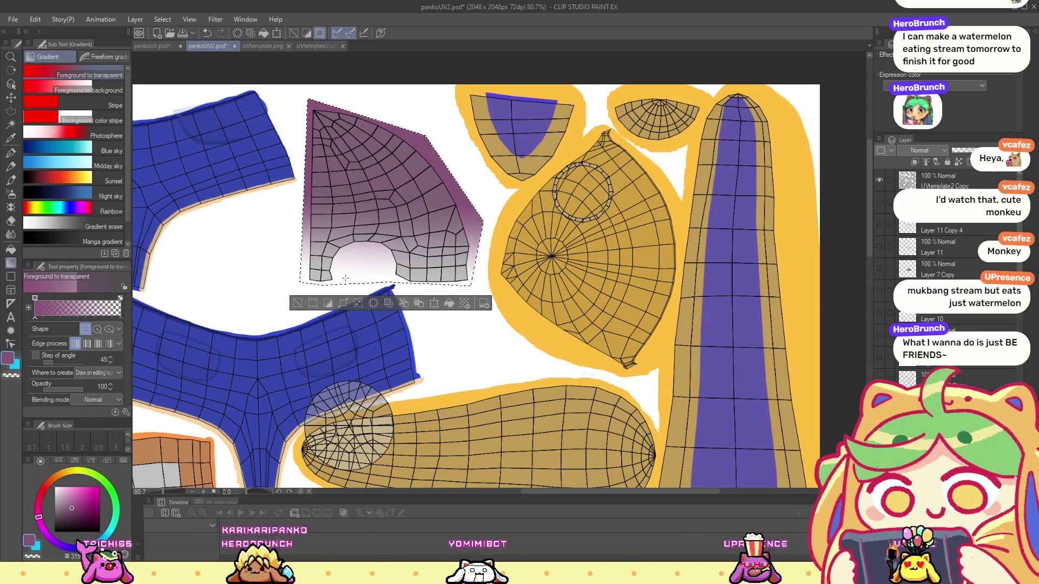
{"action": "key", "text": "ctrl+z"}
{"action": "left_click_drag", "start_coordinate": [349, 193], "coordinate": [352, 281]}
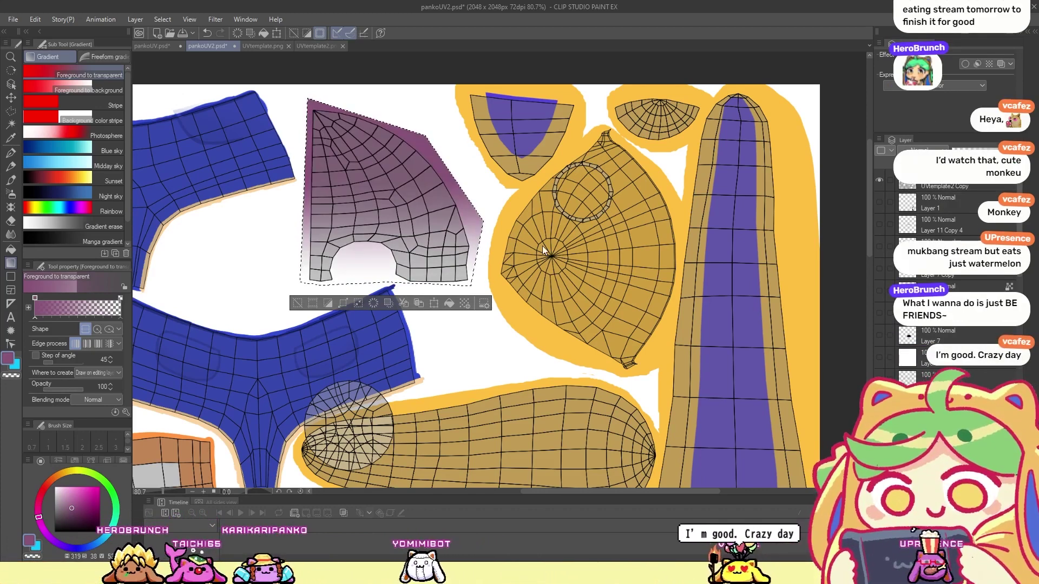
{"action": "key", "text": "ctrl+z"}
Step: Fill the fan-shaped island with muted purple fading out near its lower edge, and make the white base beneath it transparent
{"action": "left_click_drag", "start_coordinate": [363, 273], "coordinate": [360, 278]}
{"action": "key", "text": "ctrl+d"}
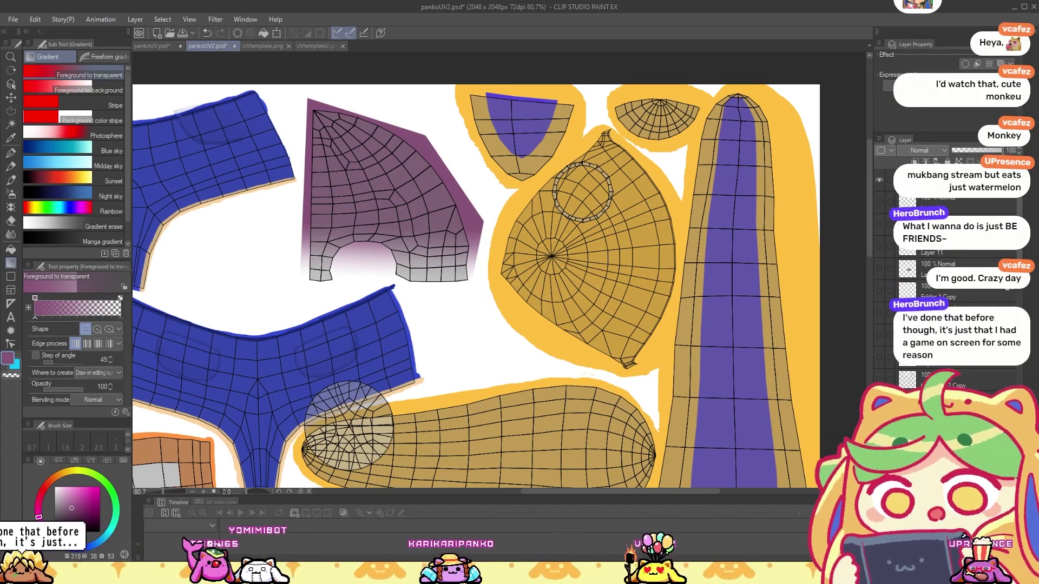
{"action": "key", "text": "o"}
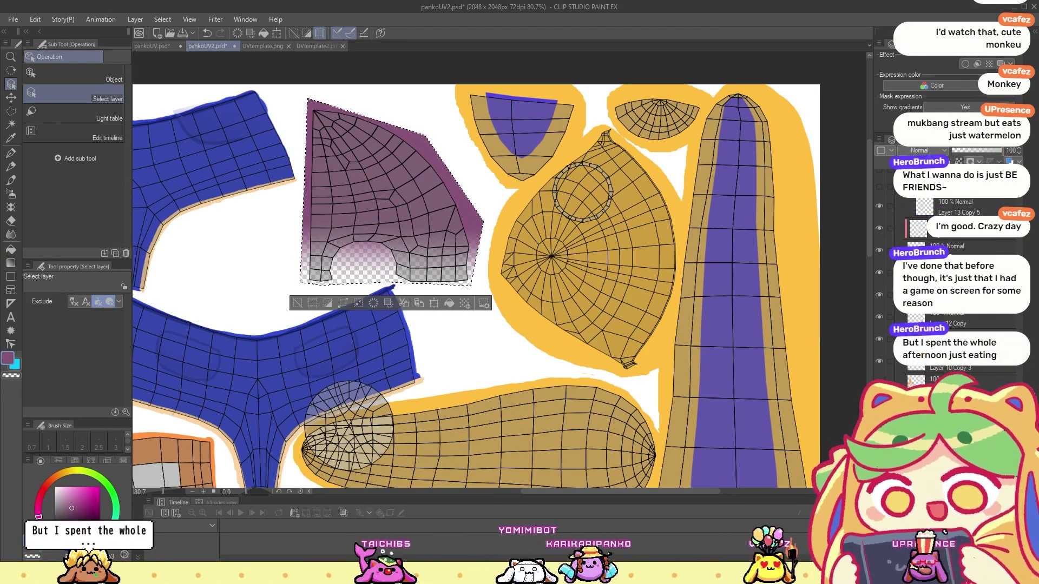
{"action": "key", "text": "ctrl+d"}
Step: Examine the bow, shorts, ear and remaining islands of pankoUV2 against the wireframe, up close and as a whole
{"action": "scroll", "coordinate": [486, 339], "scroll_direction": "down", "scroll_amount": 2}
{"action": "left_click_drag", "start_coordinate": [265, 288], "coordinate": [396, 255]}
{"action": "scroll", "coordinate": [332, 346], "scroll_direction": "up", "scroll_amount": 4}
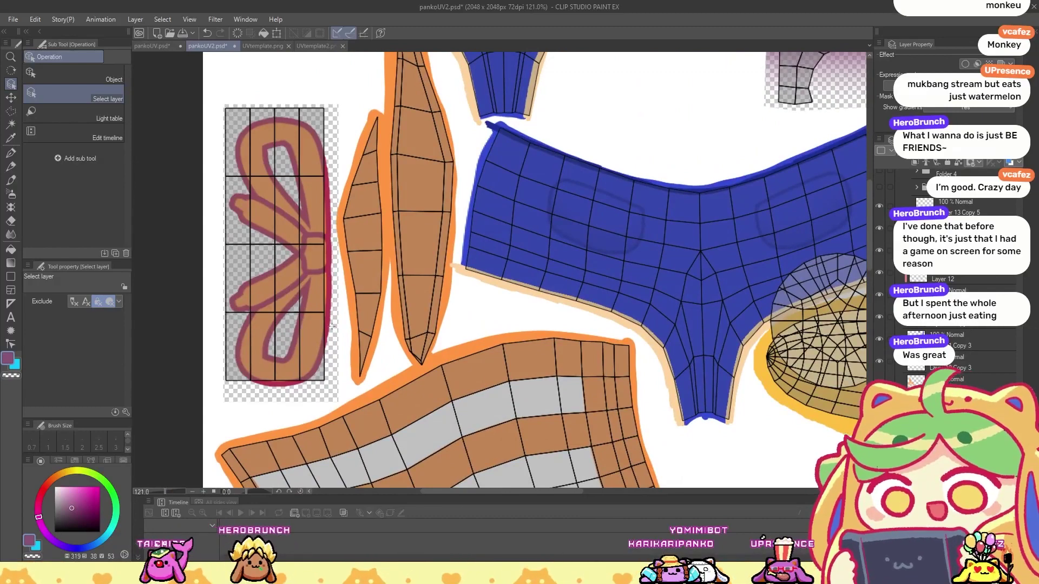
{"action": "scroll", "coordinate": [575, 229], "scroll_direction": "down", "scroll_amount": 5}
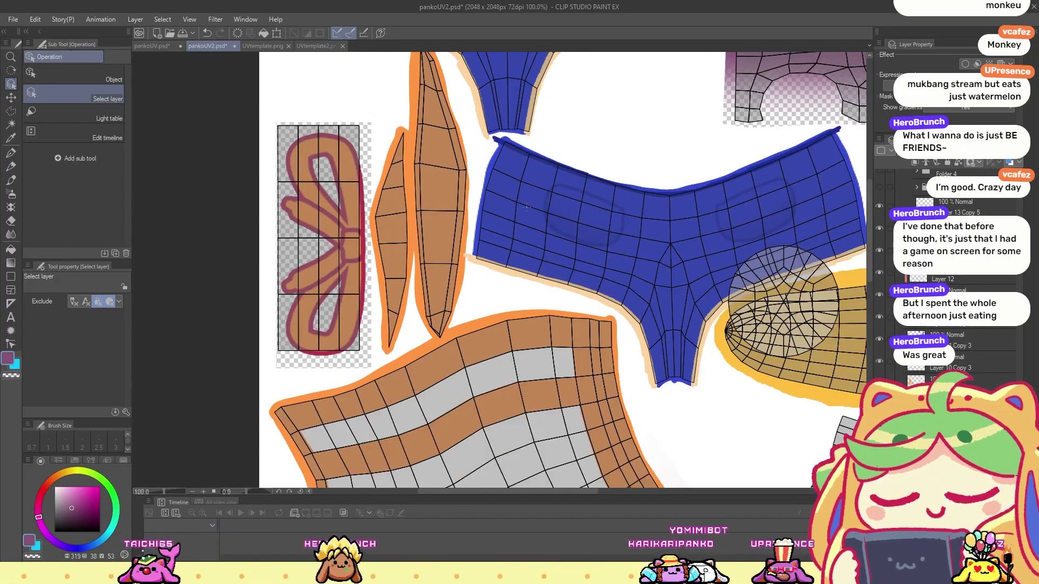
{"action": "scroll", "coordinate": [476, 162], "scroll_direction": "up", "scroll_amount": 6}
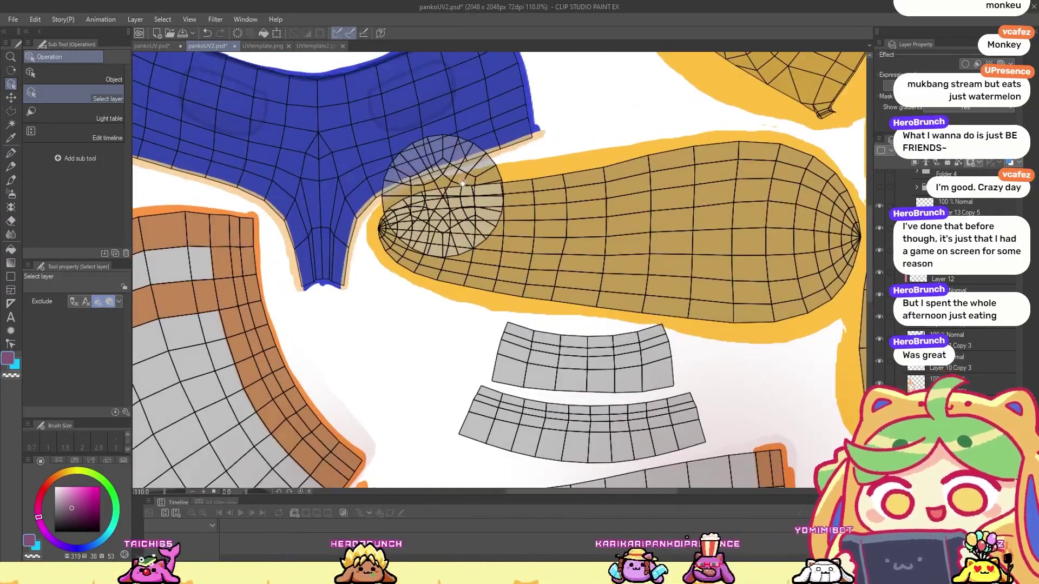
{"action": "left_click_drag", "start_coordinate": [463, 182], "coordinate": [571, 252]}
{"action": "scroll", "coordinate": [548, 258], "scroll_direction": "down", "scroll_amount": 6}
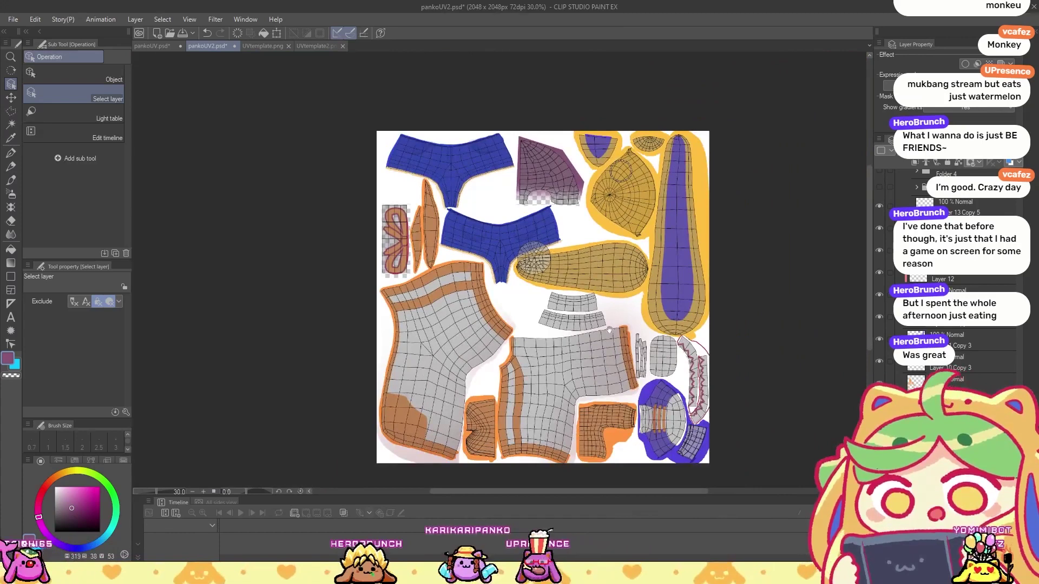
{"action": "left_click_drag", "start_coordinate": [609, 330], "coordinate": [580, 335]}
{"action": "scroll", "coordinate": [565, 221], "scroll_direction": "up", "scroll_amount": 2}
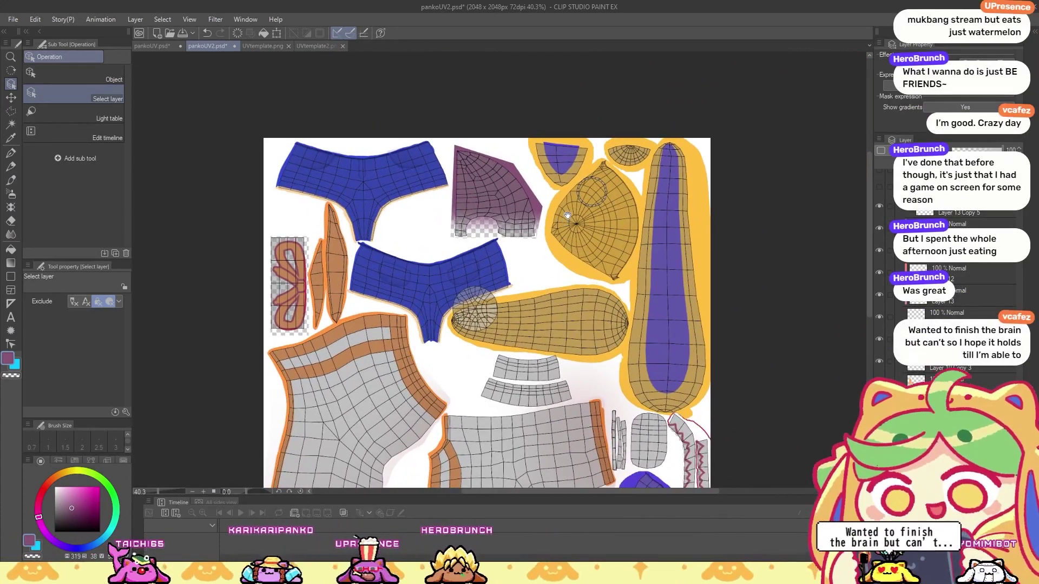
Step: Hide the UVtemplate2 Copy wireframe layer so the painted pankoUV2 texture shows without the overlay
{"action": "left_click", "coordinate": [527, 236]}
{"action": "left_click", "coordinate": [879, 182]}
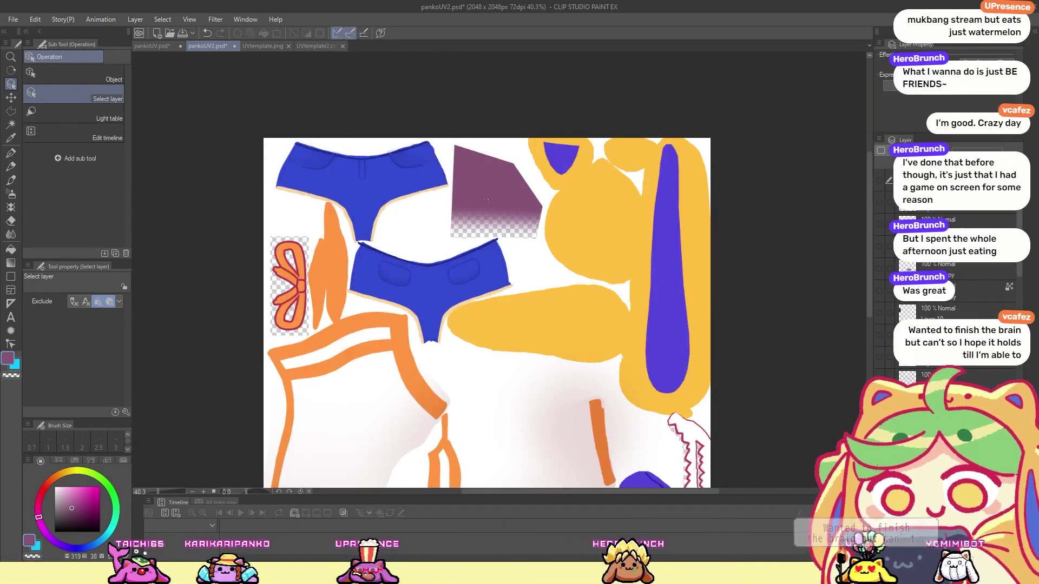
{"action": "scroll", "coordinate": [934, 317], "scroll_direction": "down", "scroll_amount": 1}
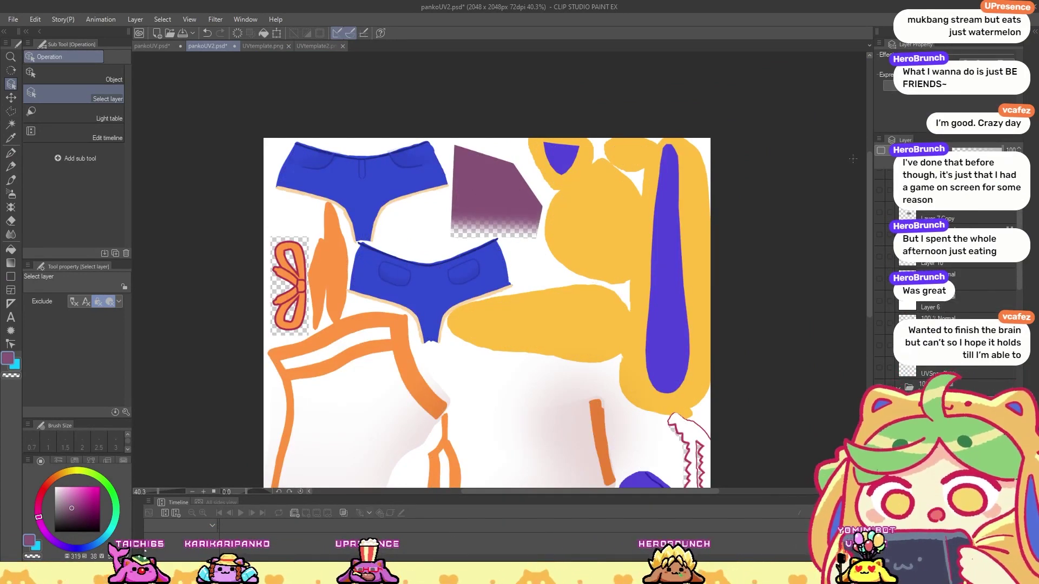
Step: Move the fan-shaped island's gradient layer down to the mask layers, recolour it black, and show the other black masks over the white base
{"action": "left_click_drag", "start_coordinate": [947, 267], "coordinate": [947, 235]}
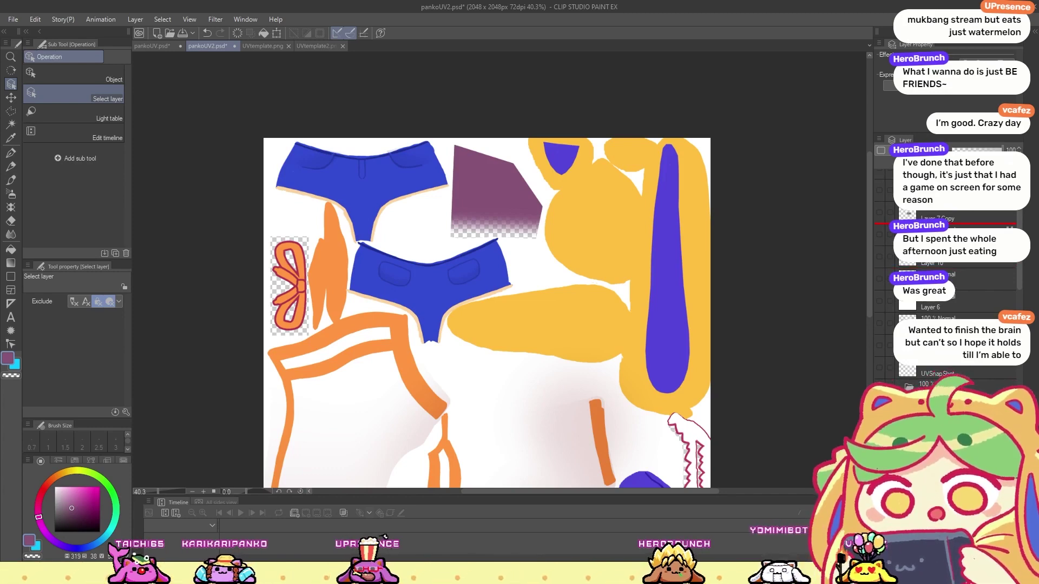
{"action": "left_click", "coordinate": [99, 531]}
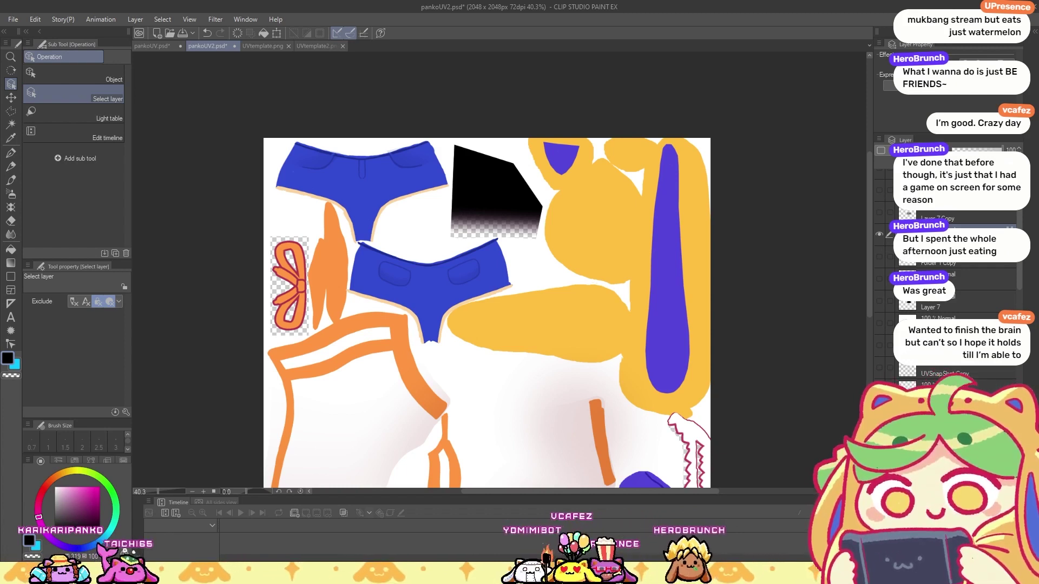
{"action": "left_click", "coordinate": [879, 323]}
{"action": "left_click", "coordinate": [879, 299]}
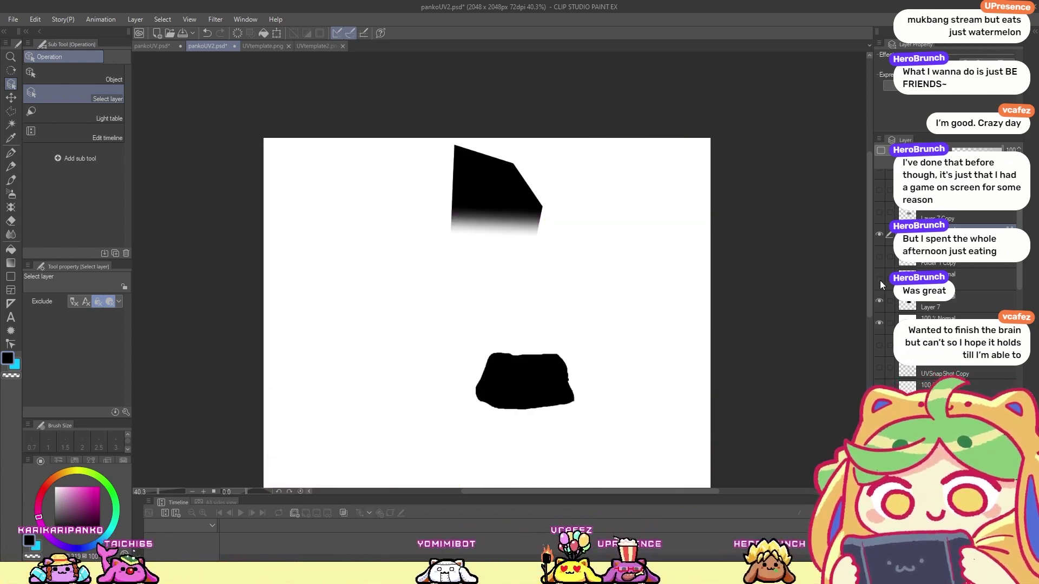
{"action": "left_click", "coordinate": [879, 278]}
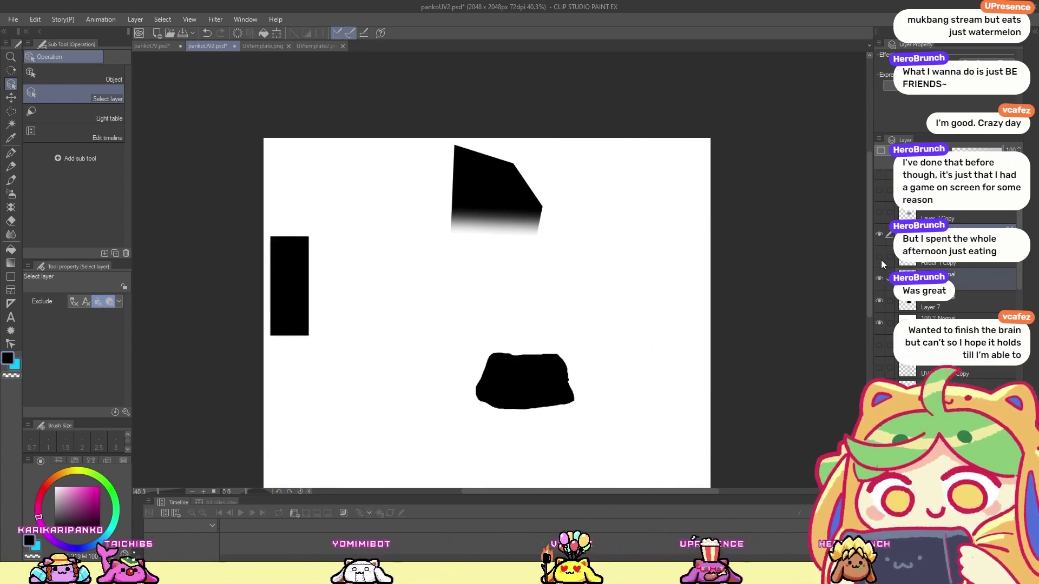
{"action": "left_click", "coordinate": [880, 257]}
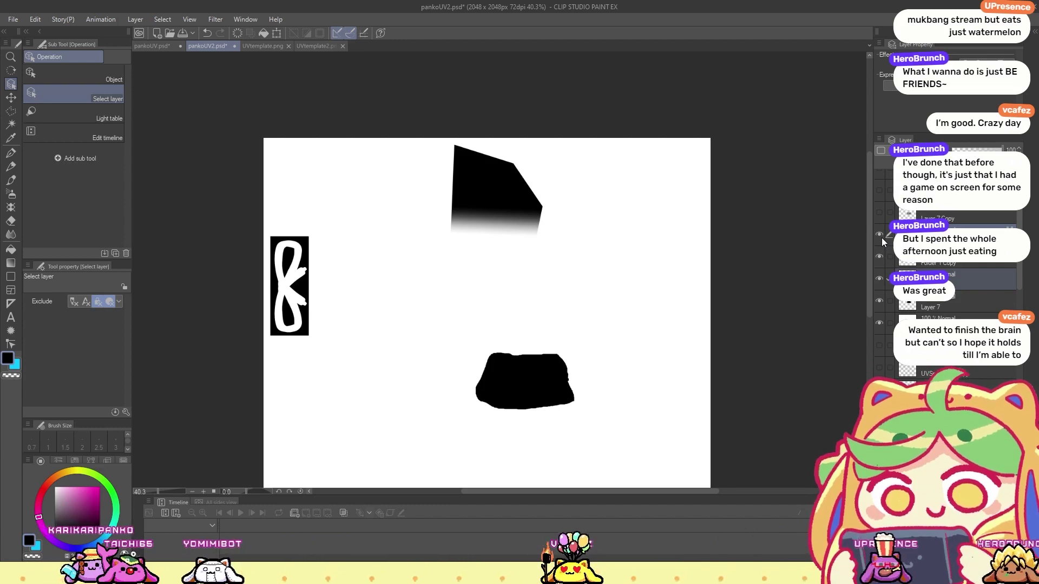
Step: Select the area outside the UV shapes from its layer and add a new layer below the faceShadowMask gradient layer
{"action": "scroll", "coordinate": [947, 271], "scroll_direction": "down", "scroll_amount": 5}
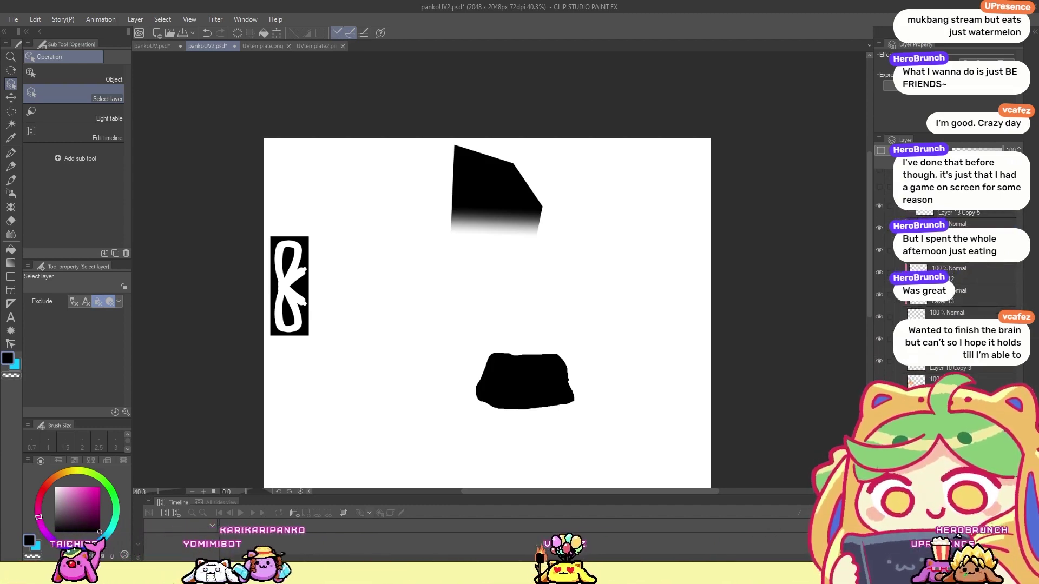
{"action": "scroll", "coordinate": [947, 271], "scroll_direction": "down", "scroll_amount": 3}
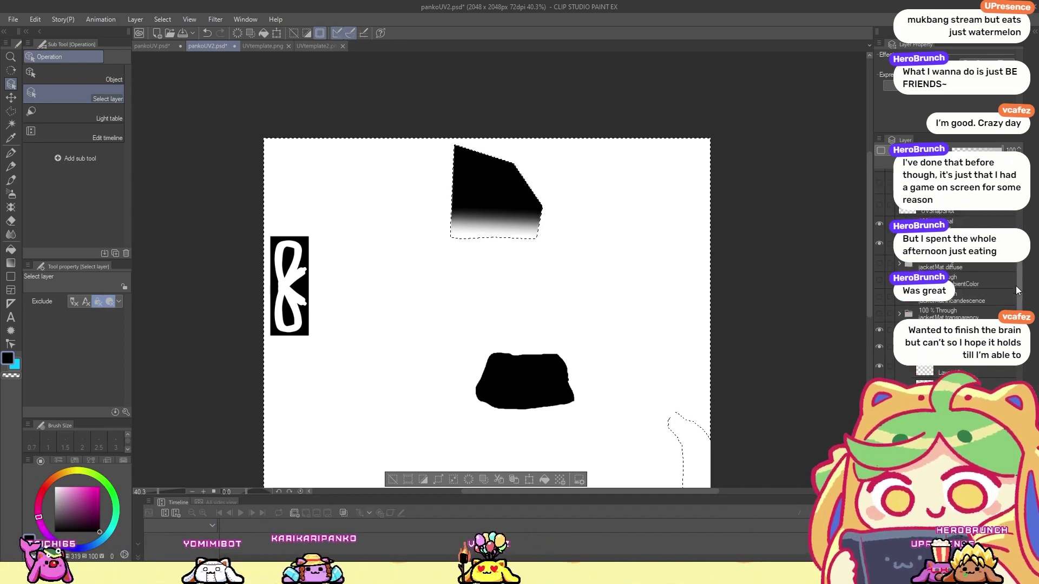
{"action": "scroll", "coordinate": [1015, 286], "scroll_direction": "down", "scroll_amount": 3}
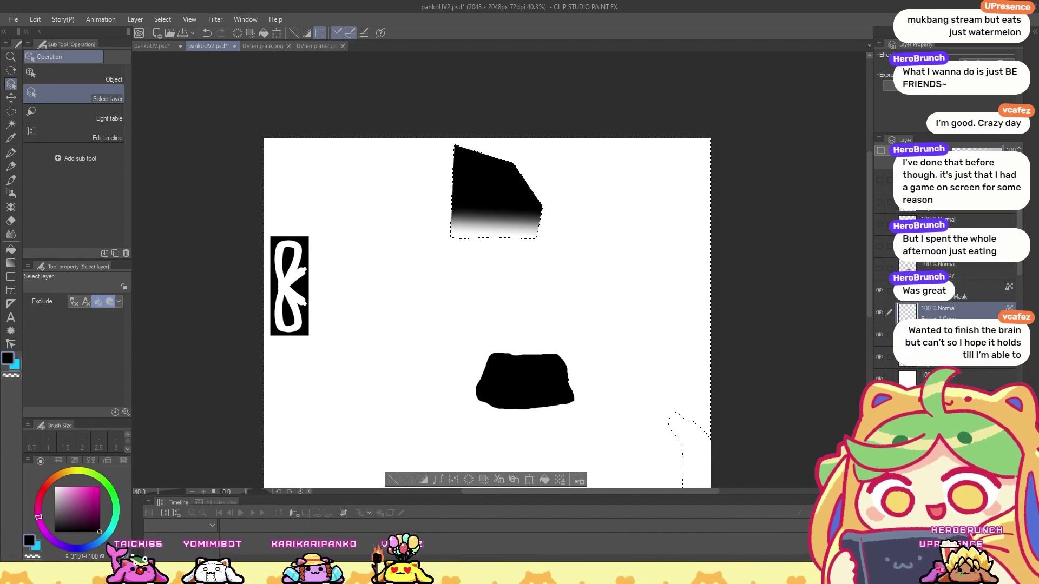
{"action": "key", "text": "ctrl+shift+n"}
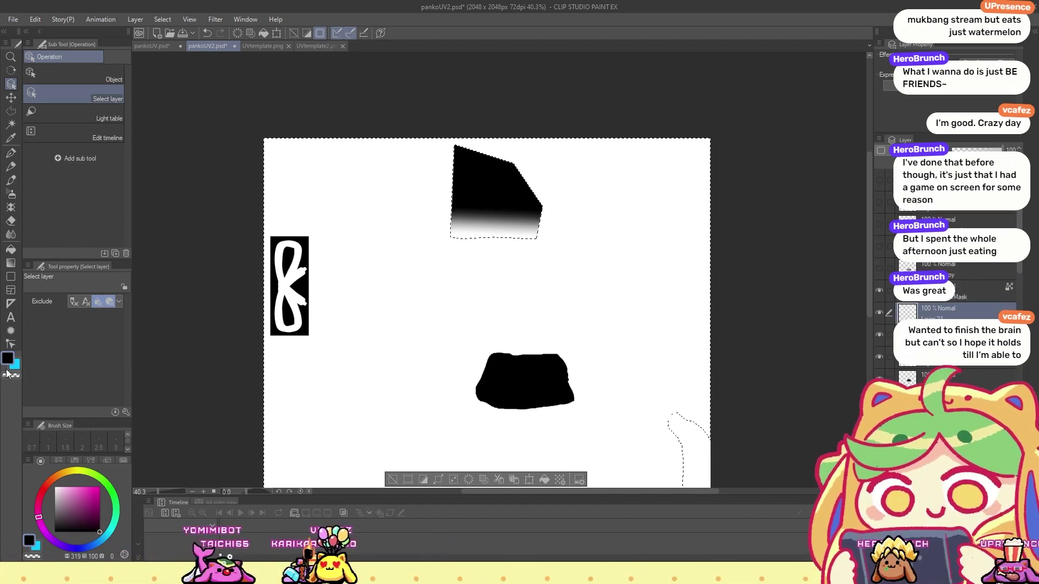
Step: Fill the whole fan-shaped island solid black on the new layer with the Blunt pen at size 300, keeping the paint inside the selection
{"action": "left_click", "coordinate": [11, 153]}
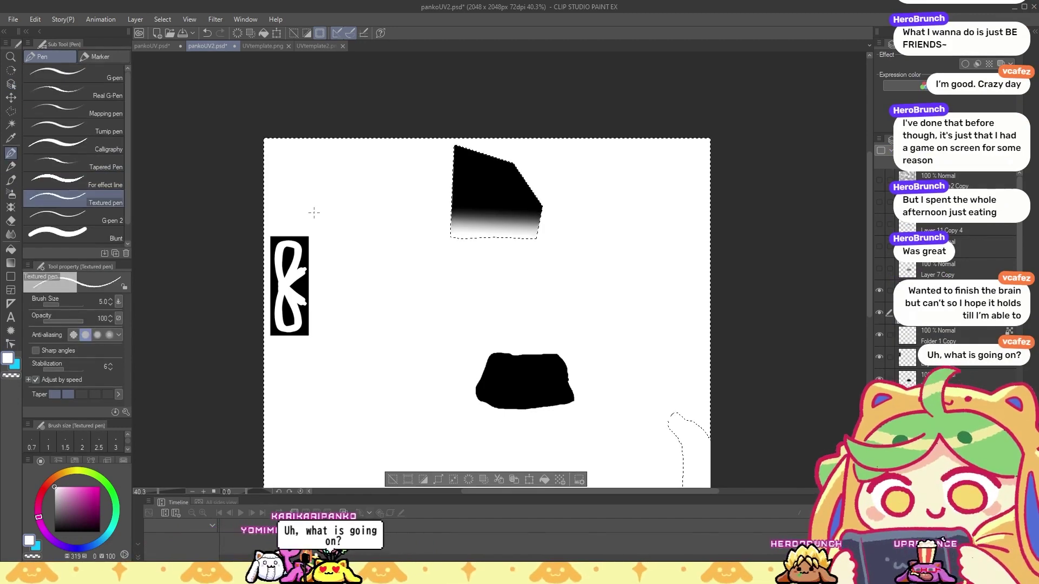
{"action": "left_click", "coordinate": [102, 239]}
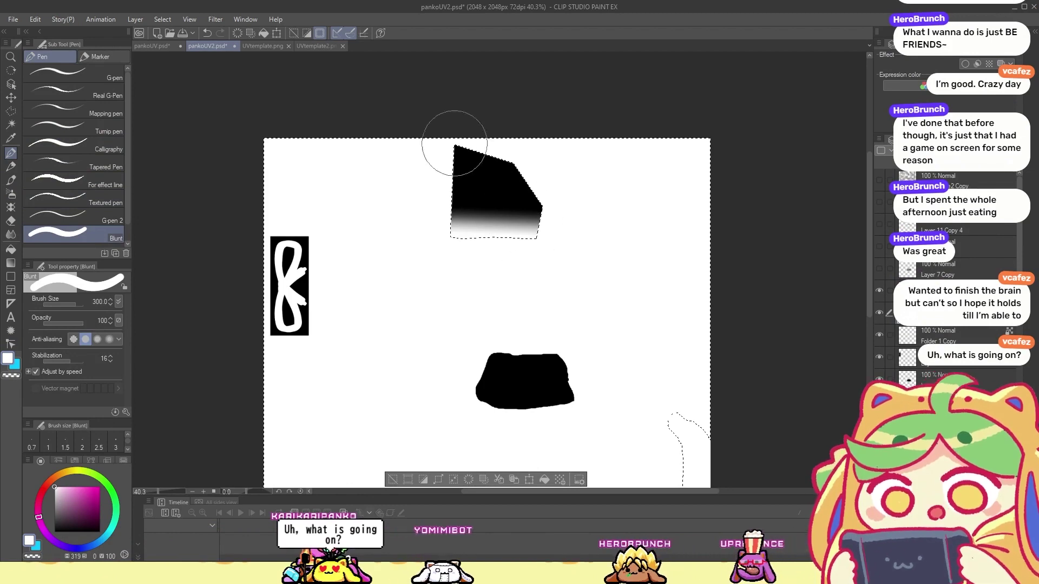
{"action": "left_click", "coordinate": [499, 390], "text": "alt"}
{"action": "left_click_drag", "start_coordinate": [538, 209], "coordinate": [438, 207]}
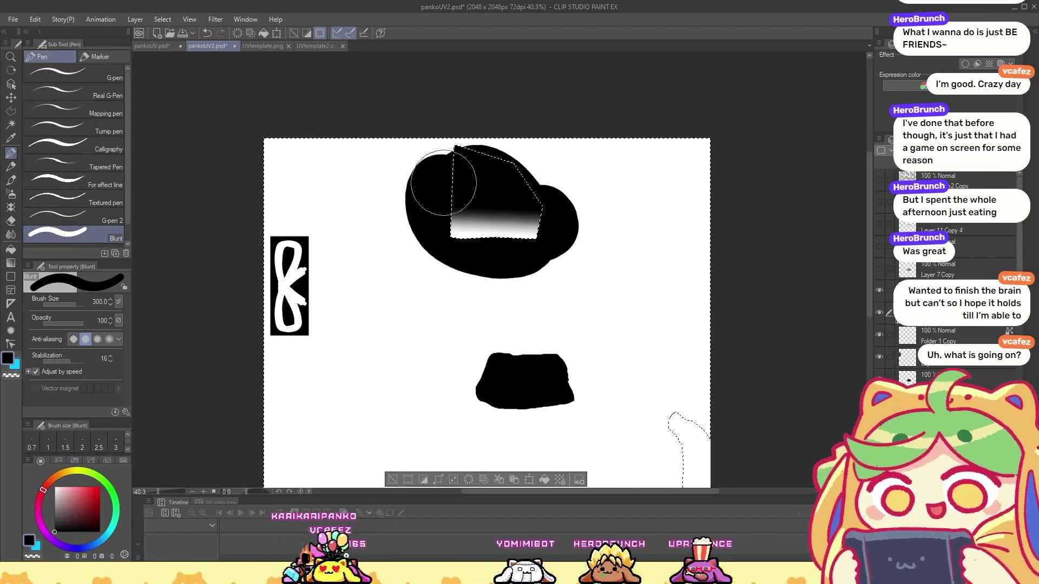
{"action": "key", "text": "ctrl+z"}
{"action": "key", "text": "ctrl+z"}
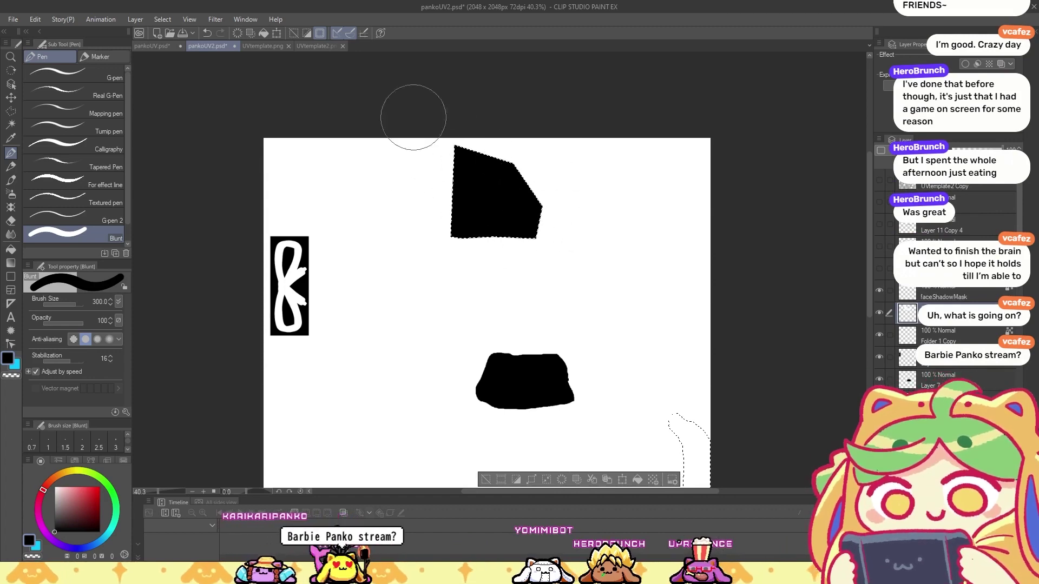
Step: Recolour the fan gradient on the faceShadowMask layer white over the black fill and clear the selection
{"action": "left_click", "coordinate": [942, 297]}
{"action": "key", "text": "x"}
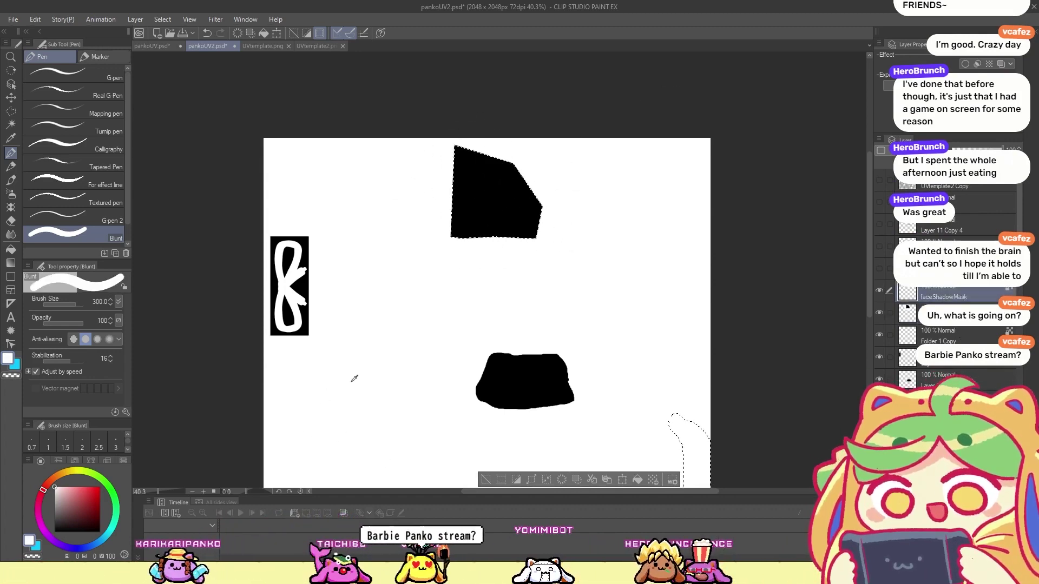
{"action": "key", "text": "ctrl+d"}
{"action": "scroll", "coordinate": [428, 162], "scroll_direction": "up", "scroll_amount": 5}
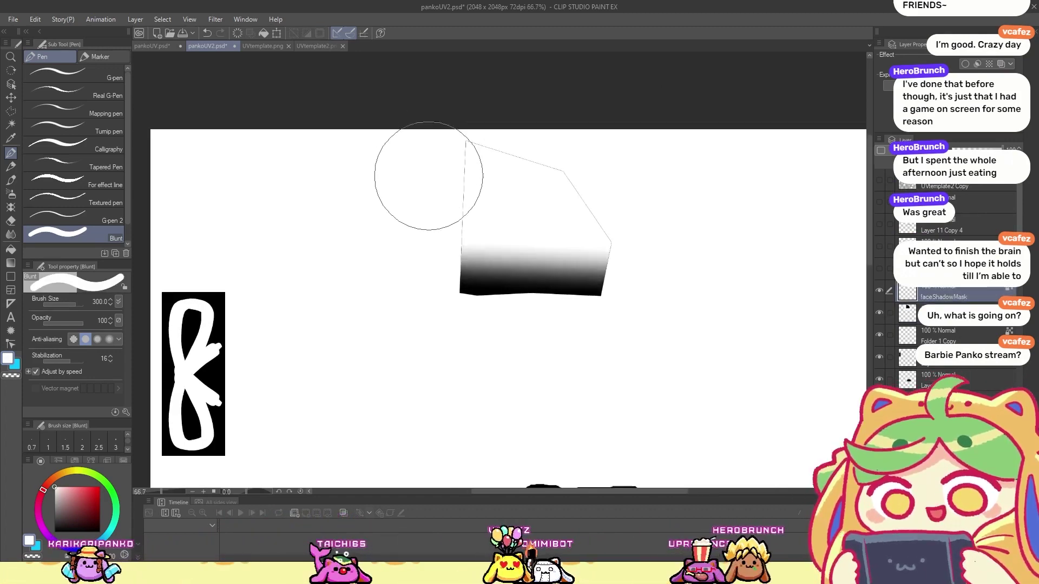
{"action": "scroll", "coordinate": [477, 185], "scroll_direction": "down", "scroll_amount": 1}
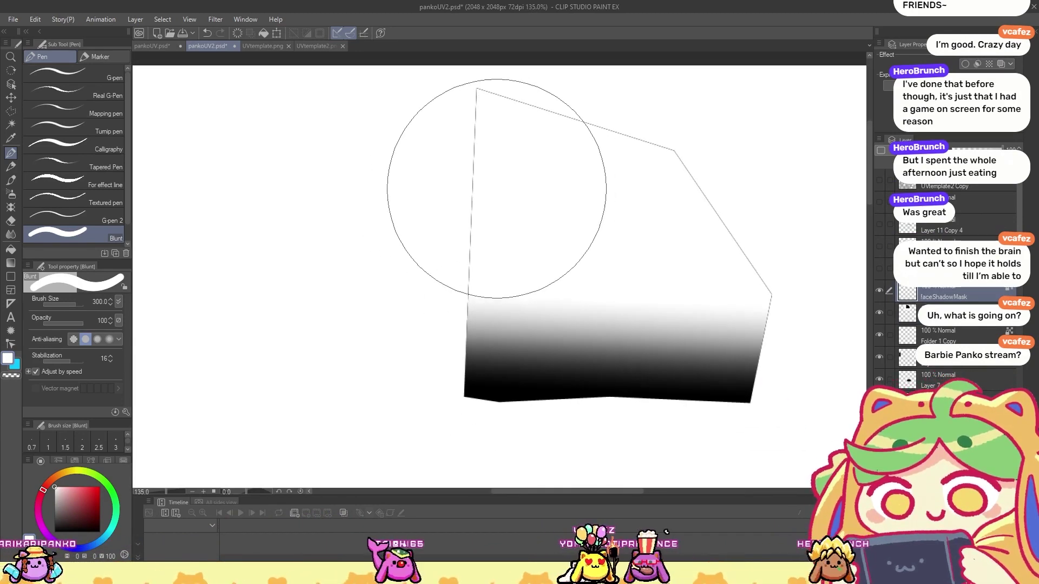
Step: Try covering the fan-shaped island's thin dark outline with a white Blunt pen stroke on Layer 21, undoing the stroke
{"action": "left_click", "coordinate": [907, 314]}
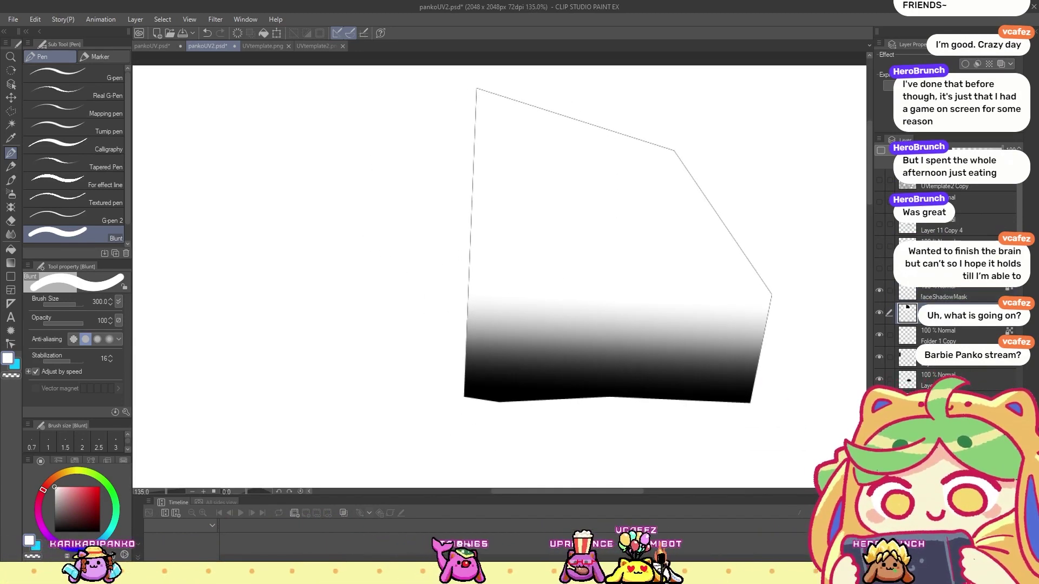
{"action": "left_click", "coordinate": [907, 292]}
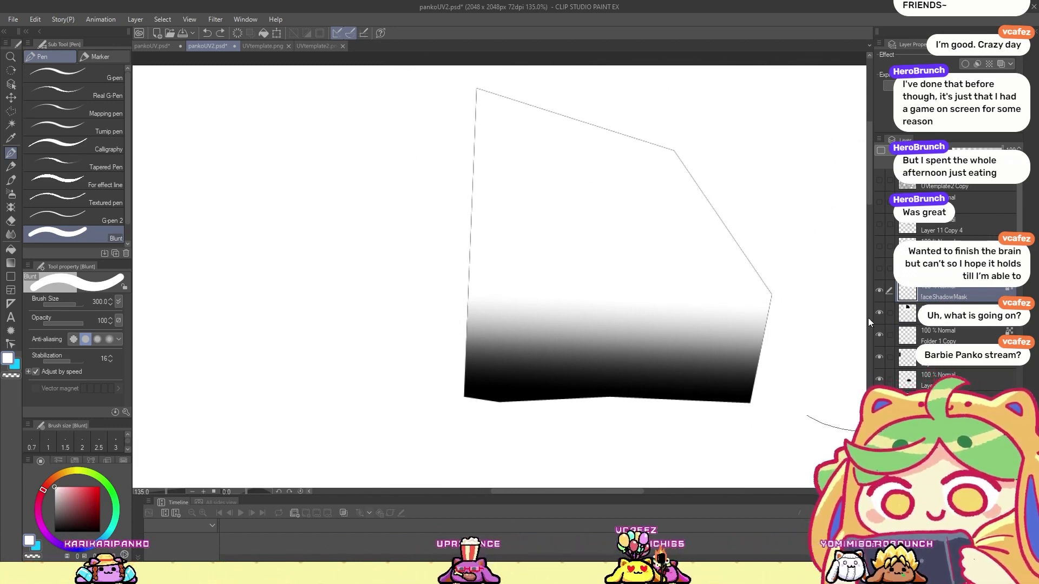
{"action": "left_click", "coordinate": [908, 313]}
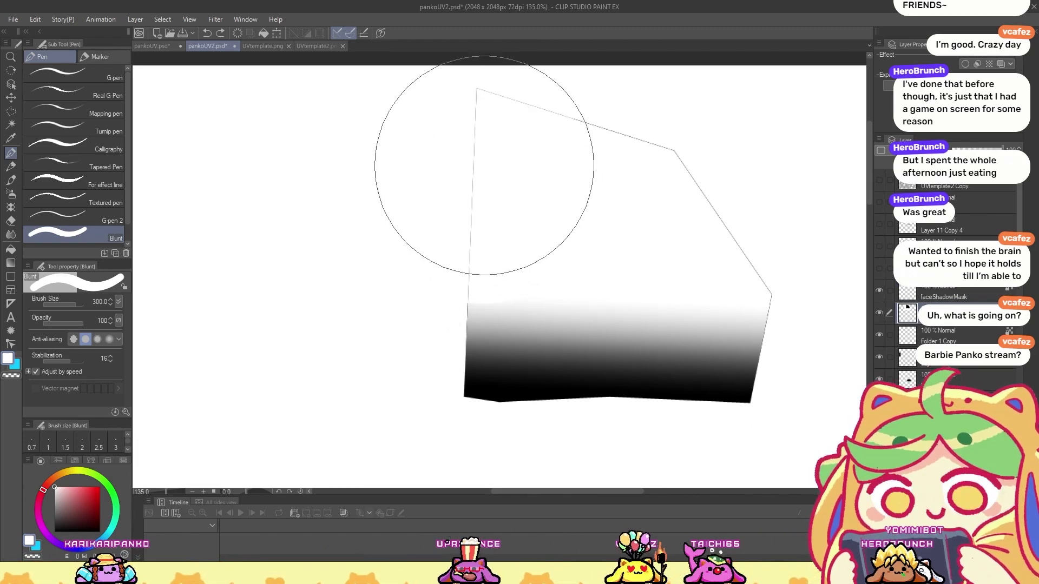
{"action": "left_click_drag", "start_coordinate": [552, 284], "coordinate": [364, 348]}
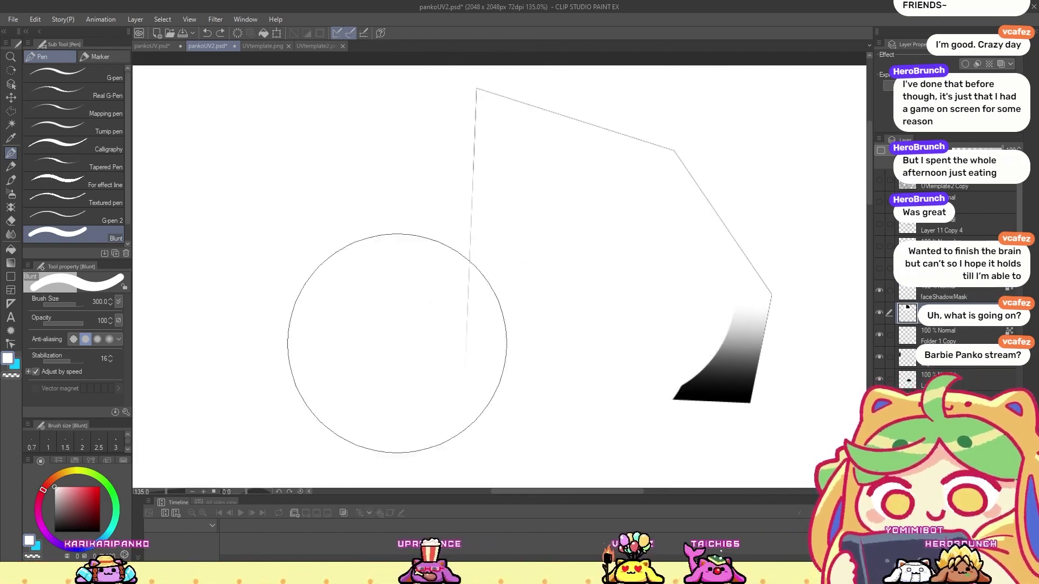
{"action": "key", "text": "ctrl+z"}
{"action": "scroll", "coordinate": [988, 291], "scroll_direction": "down", "scroll_amount": 2}
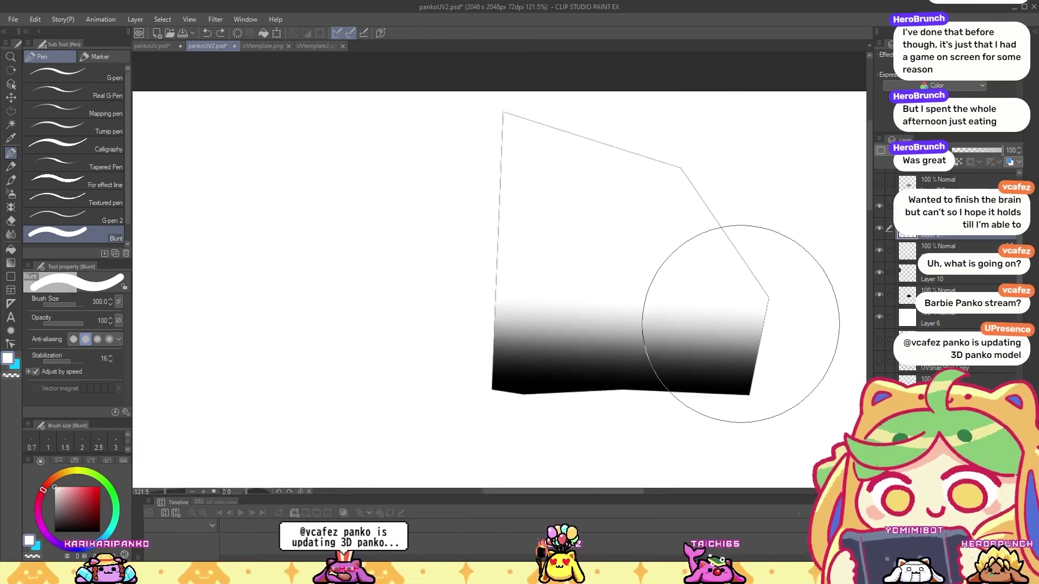
Step: Show Layer 1 and the UVtemplate2 Copy wireframe over the masks and examine how the black areas meet the lower islands
{"action": "scroll", "coordinate": [736, 323], "scroll_direction": "down", "scroll_amount": 4}
{"action": "scroll", "coordinate": [736, 323], "scroll_direction": "down", "scroll_amount": 1}
{"action": "left_click_drag", "start_coordinate": [603, 304], "coordinate": [557, 308]}
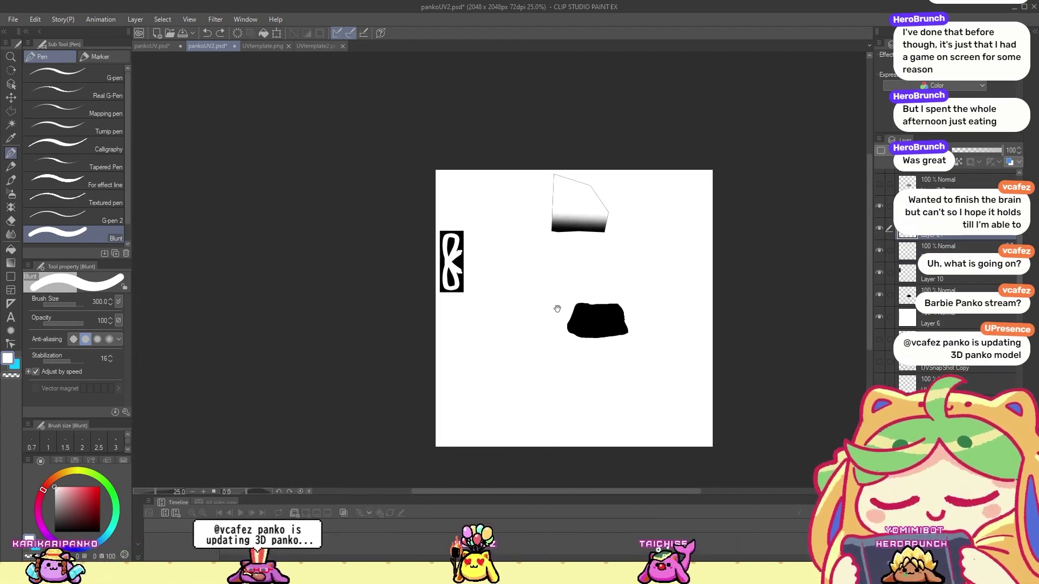
{"action": "scroll", "coordinate": [879, 270], "scroll_direction": "up", "scroll_amount": 2}
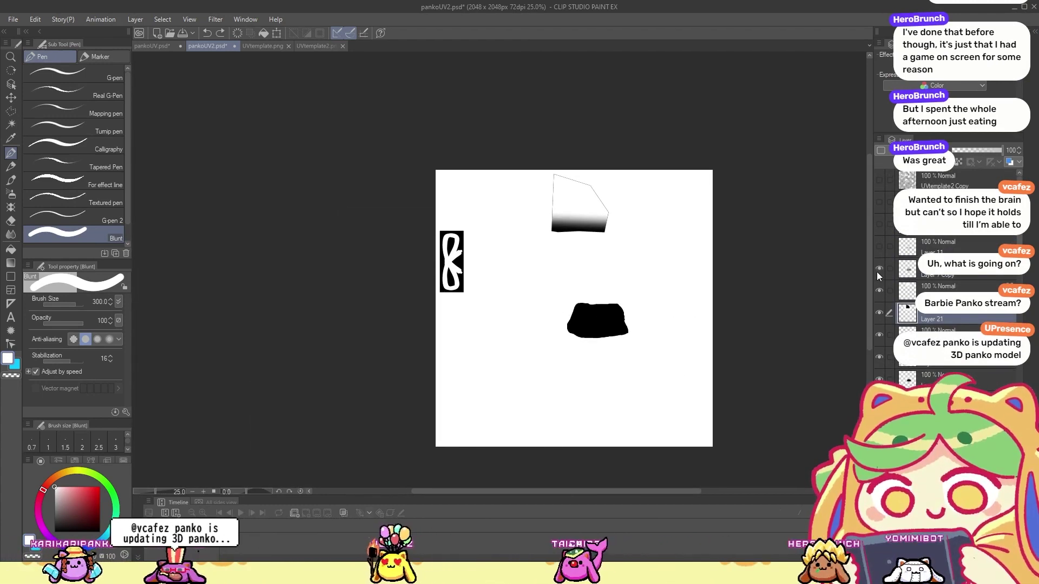
{"action": "left_click", "coordinate": [880, 202]}
{"action": "left_click", "coordinate": [879, 180]}
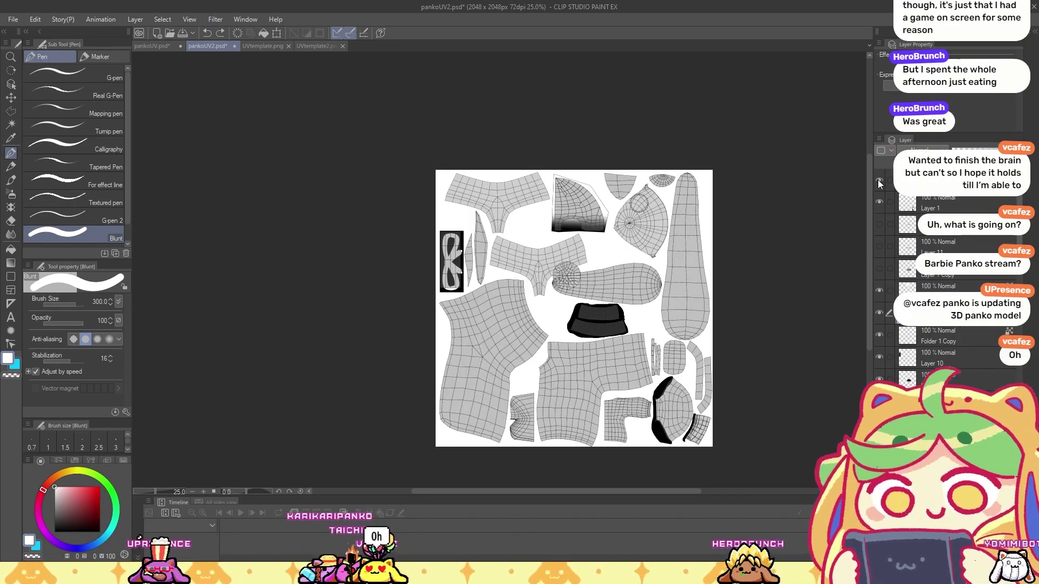
{"action": "scroll", "coordinate": [698, 458], "scroll_direction": "up", "scroll_amount": 5}
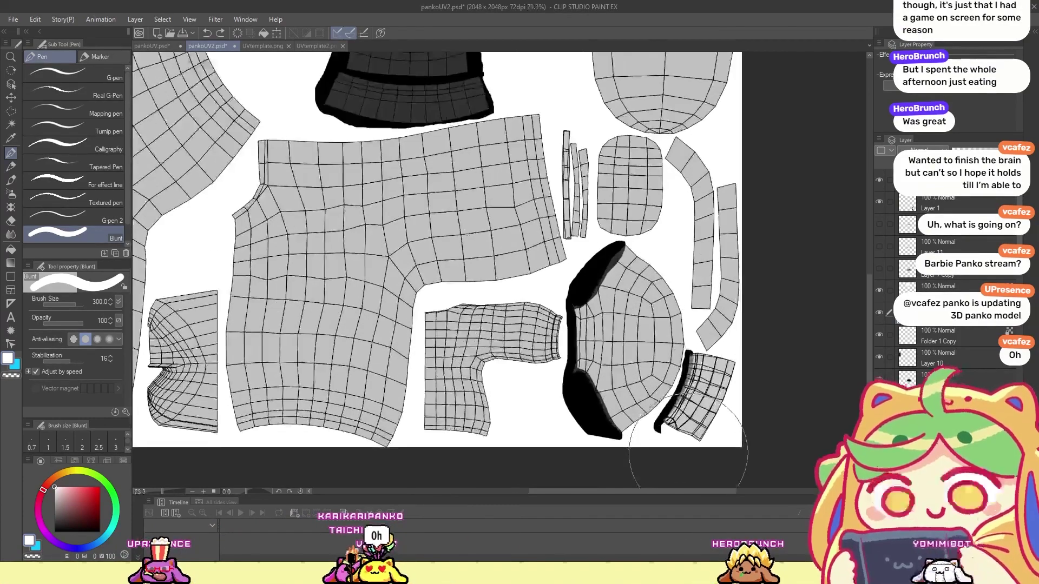
{"action": "scroll", "coordinate": [689, 454], "scroll_direction": "up", "scroll_amount": 3}
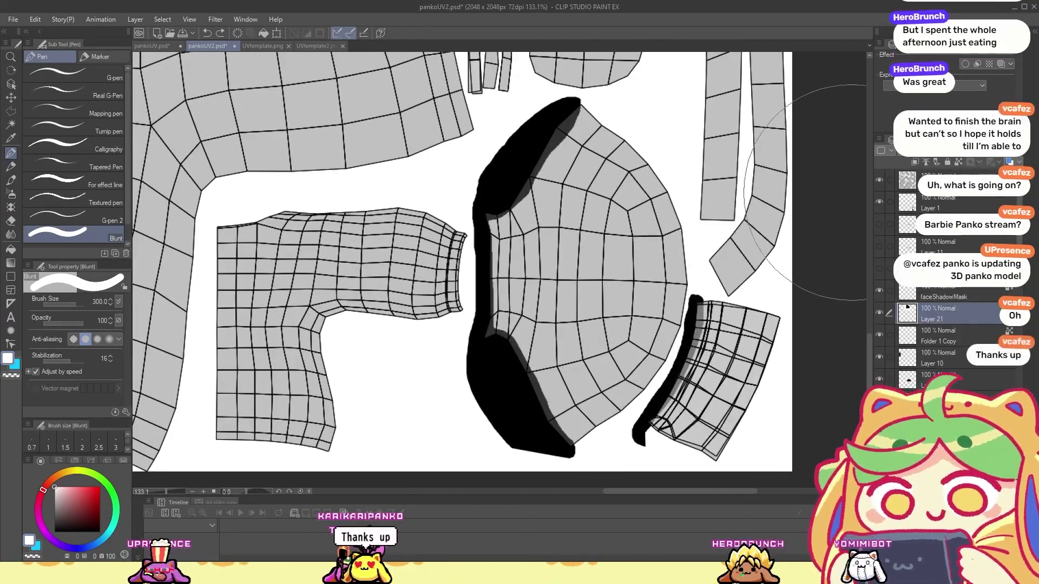
Step: Toggle Layer 1 to compare its black areas with the masks, leaving both it and the UVtemplate2 Copy wireframe hidden
{"action": "left_click", "coordinate": [882, 200]}
{"action": "left_click", "coordinate": [881, 200]}
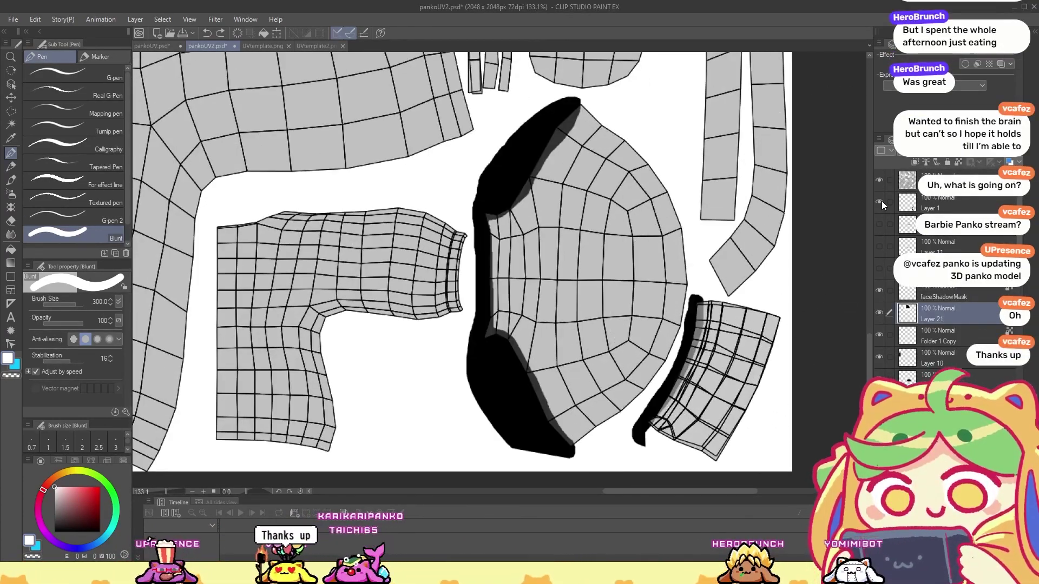
{"action": "left_click", "coordinate": [880, 202]}
{"action": "left_click", "coordinate": [881, 176]}
{"action": "left_click", "coordinate": [881, 177]}
{"action": "left_click", "coordinate": [881, 176]}
{"action": "scroll", "coordinate": [717, 253], "scroll_direction": "down", "scroll_amount": 2}
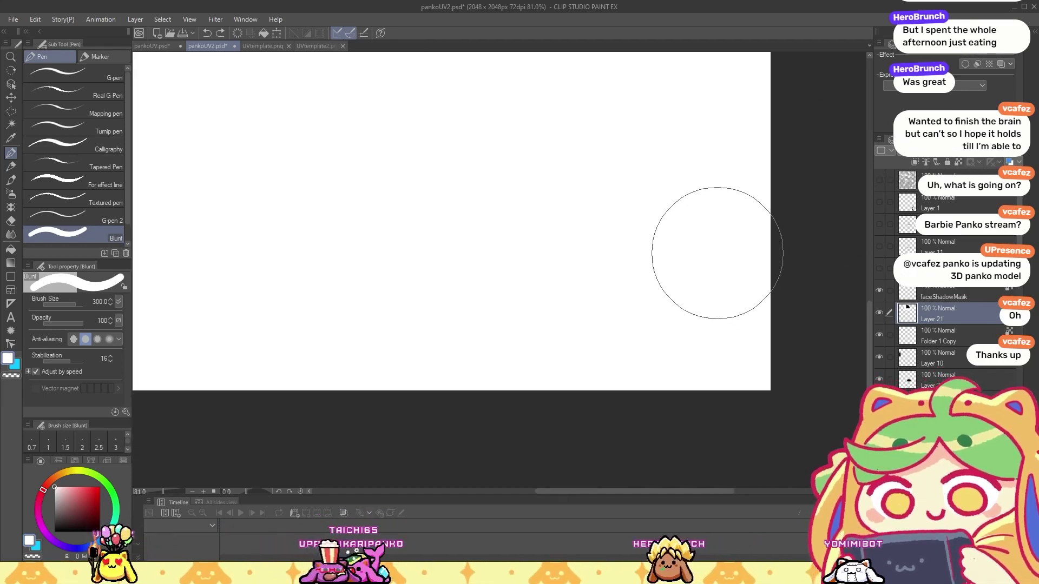
{"action": "scroll", "coordinate": [717, 253], "scroll_direction": "down", "scroll_amount": 4}
{"action": "left_click", "coordinate": [881, 205]}
{"action": "left_click", "coordinate": [881, 204]}
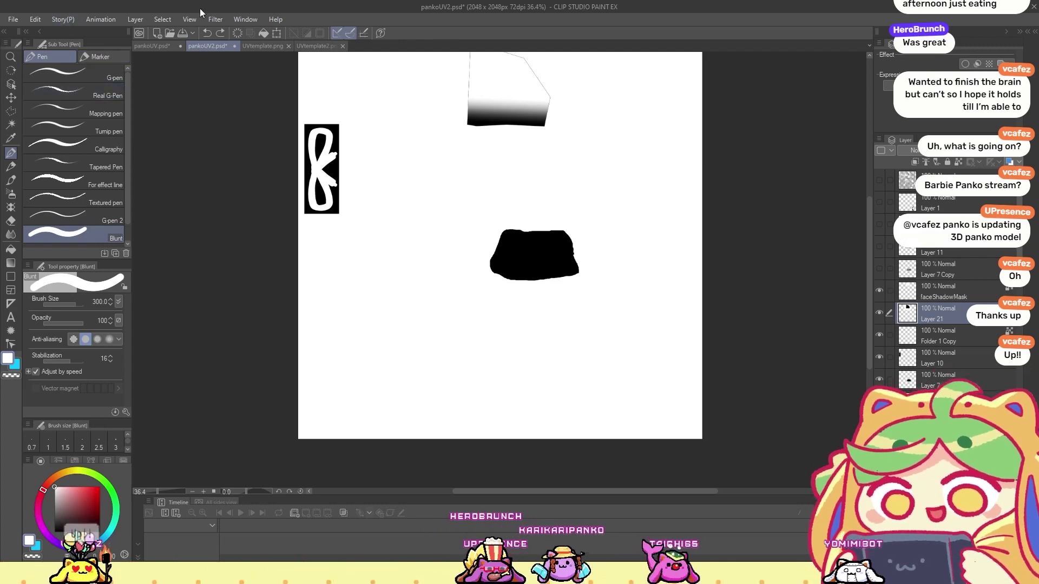
Step: Save the pankoUV2 file with the black-and-white mask displayed
{"action": "middle_click_drag", "start_coordinate": [513, 153], "coordinate": [507, 175]}
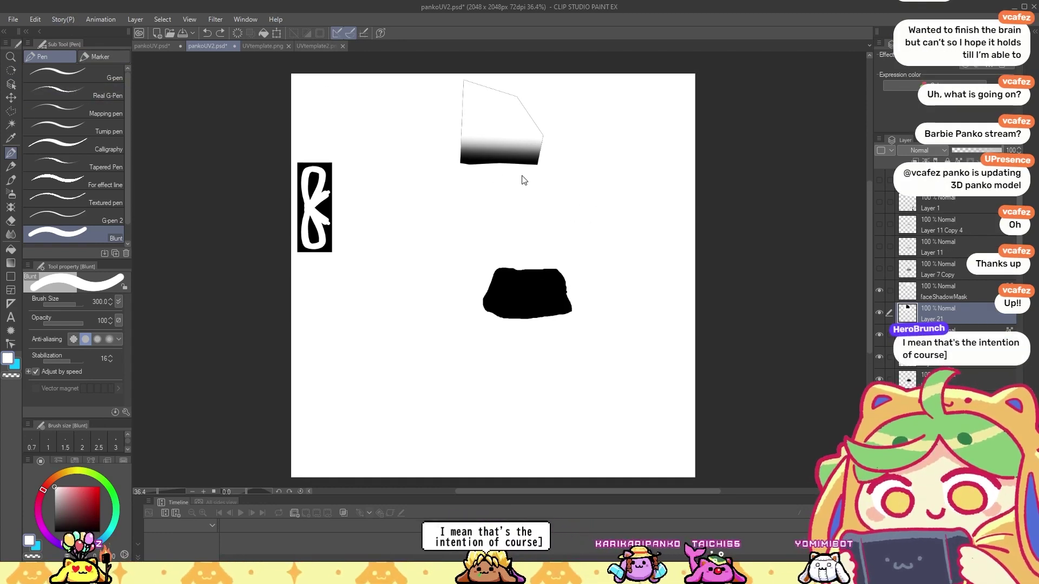
{"action": "key", "text": "ctrl+s"}
{"action": "middle_click_drag", "start_coordinate": [517, 141], "coordinate": [506, 142]}
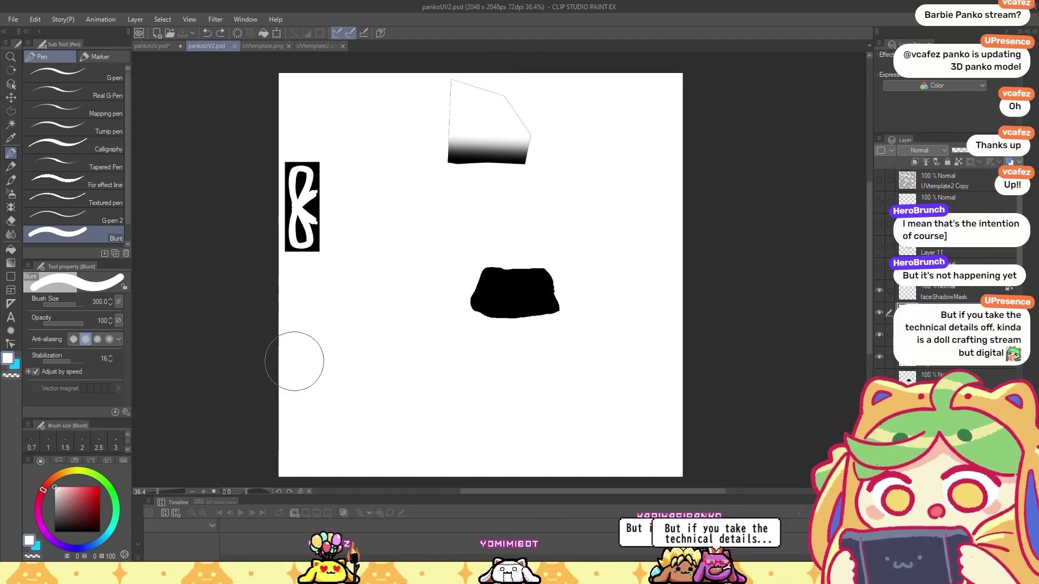
Step: Inspect the painted pankoUV texture and return to the pankoUV2 mask
{"action": "left_click", "coordinate": [156, 45]}
{"action": "scroll", "coordinate": [610, 185], "scroll_direction": "up", "scroll_amount": 1}
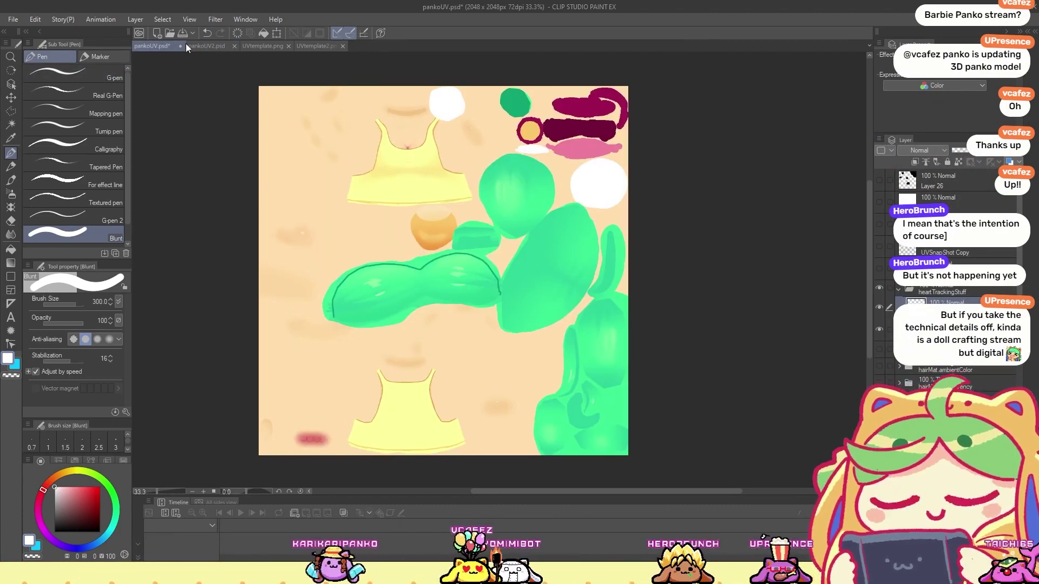
{"action": "scroll", "coordinate": [301, 172], "scroll_direction": "up", "scroll_amount": 2}
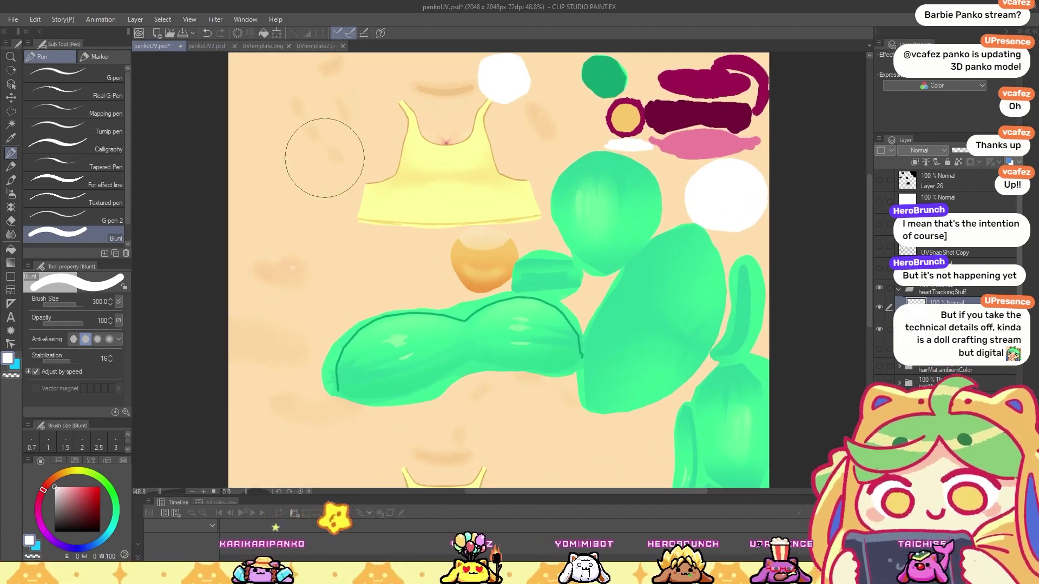
{"action": "left_click", "coordinate": [220, 49]}
{"action": "mouse_move", "coordinate": [539, 154]}
{"action": "left_mouse_down"}
{"action": "mouse_move", "coordinate": [508, 162]}
{"action": "mouse_move", "coordinate": [521, 160]}
{"action": "left_mouse_up"}
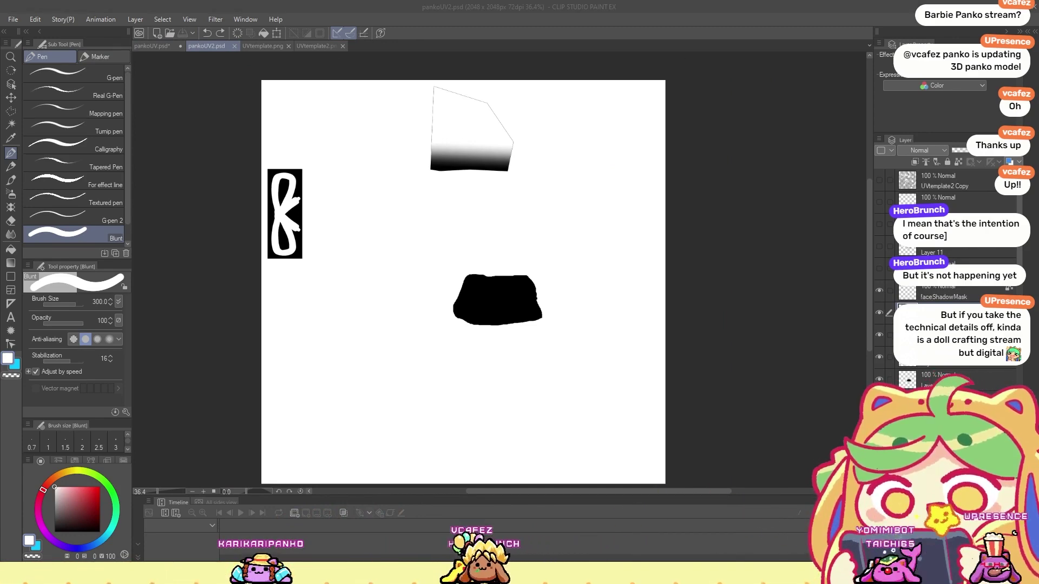
Step: Show the UVtemplate2 Copy wireframe over the black-and-white masks of pankoUV2
{"action": "key", "text": "alt+Tab"}
{"action": "left_click", "coordinate": [879, 182]}
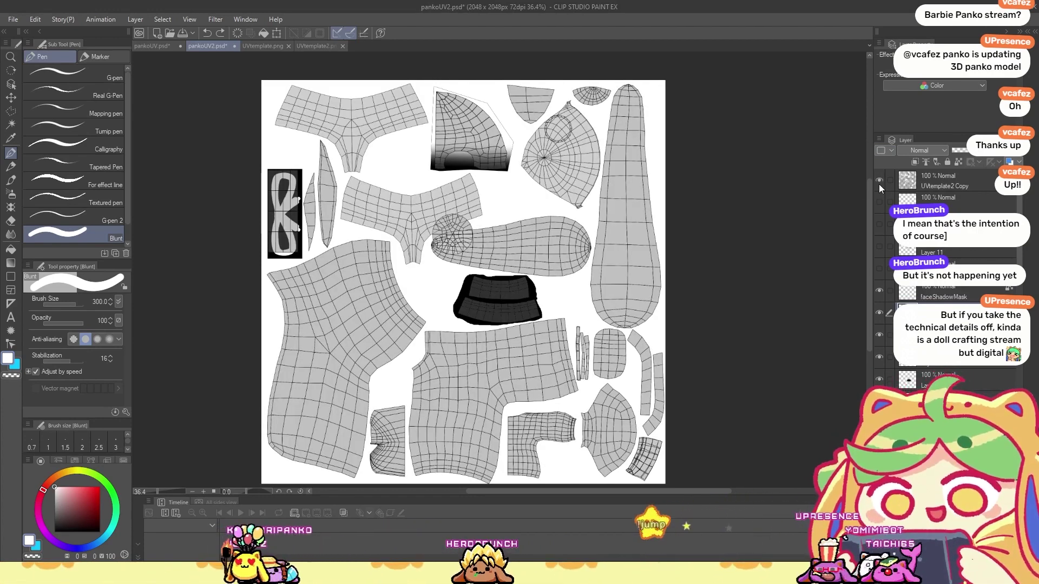
Step: Hide the UVtemplate2 Copy wireframe and toggle Layer 21 to check its part of the black-and-white masks, leaving it visible
{"action": "left_click", "coordinate": [880, 181]}
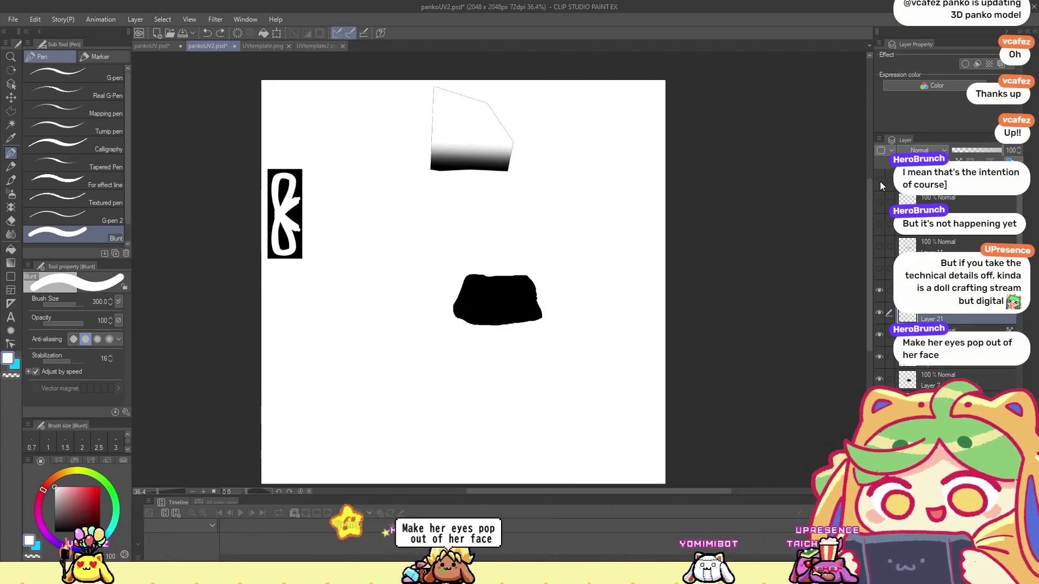
{"action": "scroll", "coordinate": [476, 141], "scroll_direction": "down", "scroll_amount": 2}
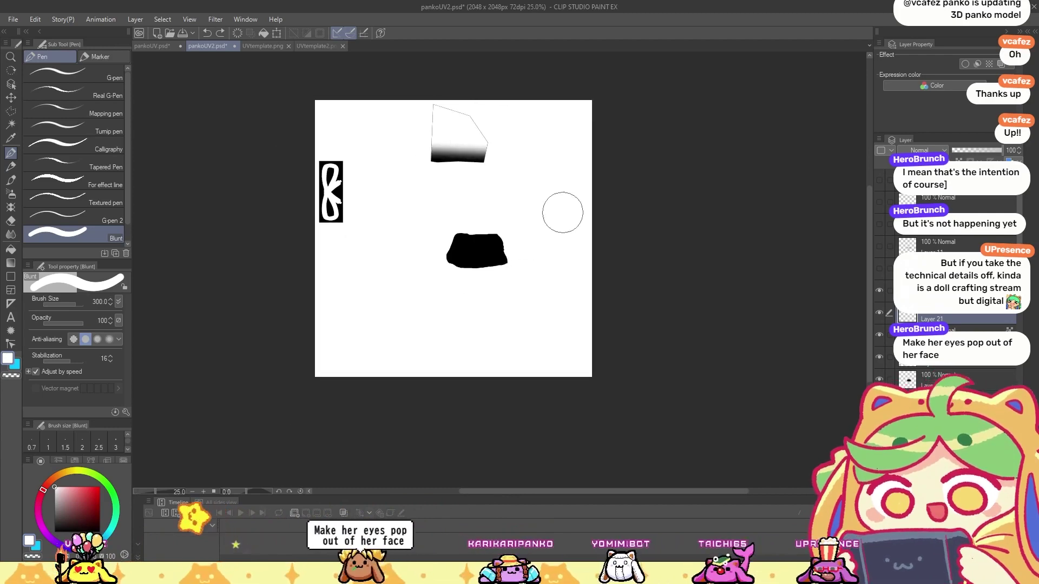
{"action": "left_click_drag", "start_coordinate": [571, 185], "coordinate": [509, 255]}
{"action": "left_click_drag", "start_coordinate": [478, 294], "coordinate": [515, 257]}
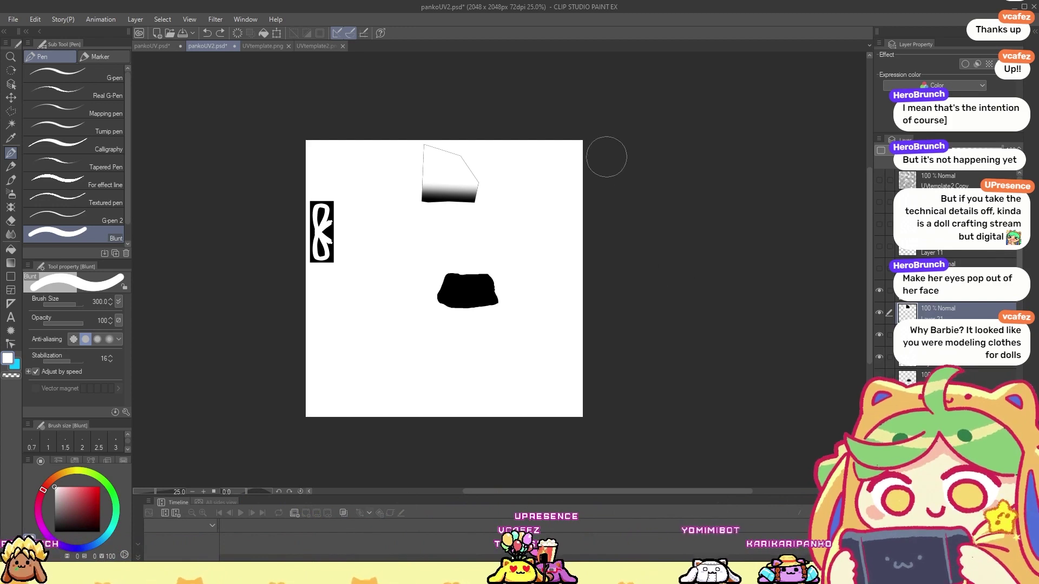
{"action": "left_click_drag", "start_coordinate": [528, 233], "coordinate": [556, 223]}
{"action": "scroll", "coordinate": [570, 282], "scroll_direction": "up", "scroll_amount": 1}
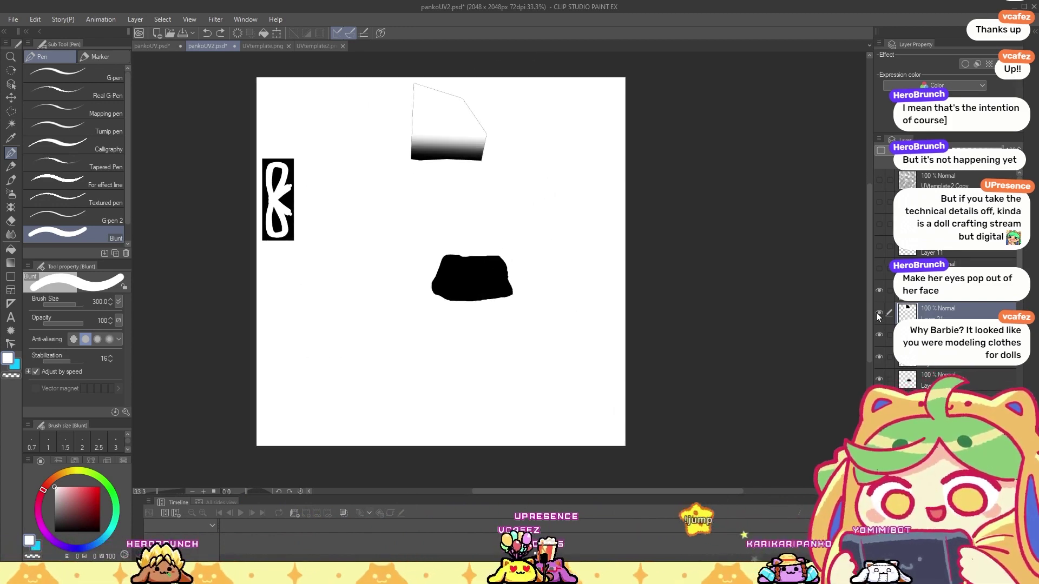
{"action": "left_click", "coordinate": [879, 314]}
{"action": "left_click", "coordinate": [881, 313]}
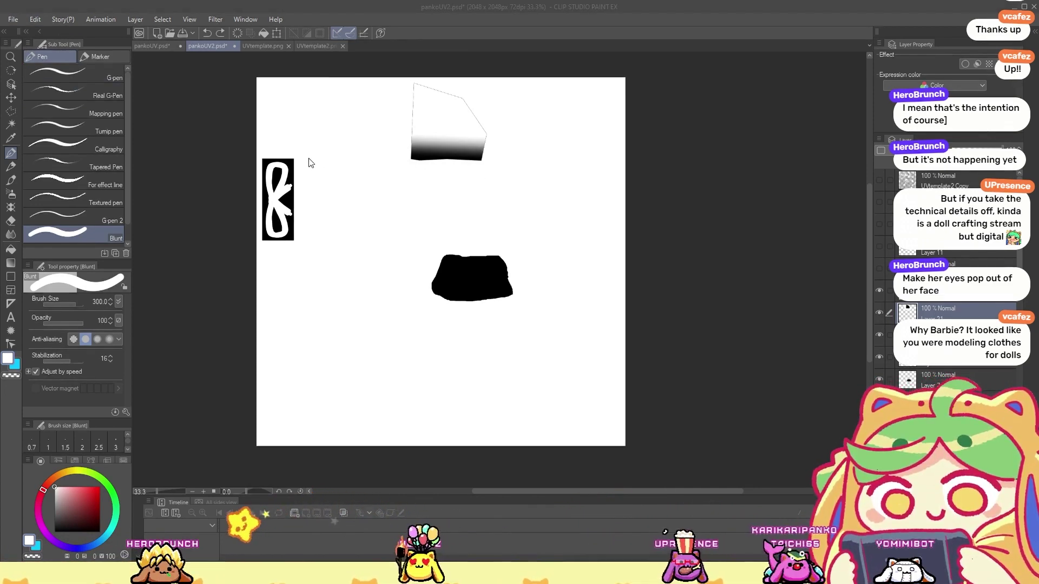
{"action": "left_click", "coordinate": [757, 478]}
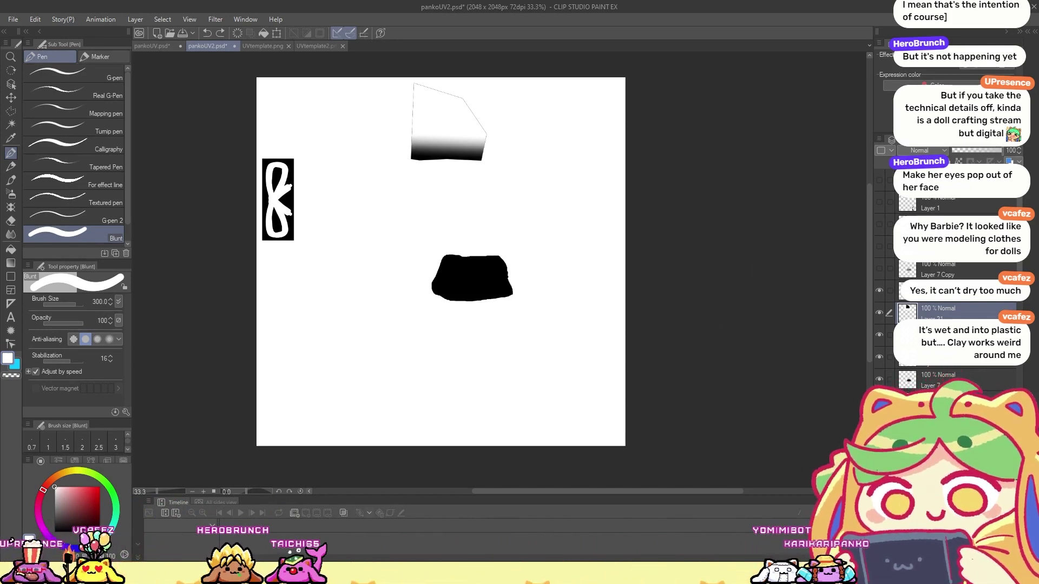
Step: Compare the pankoUV2 masks with the painted pankoUV texture and return to pankoUV2
{"action": "scroll", "coordinate": [501, 181], "scroll_direction": "down", "scroll_amount": 2}
{"action": "scroll", "coordinate": [504, 181], "scroll_direction": "up", "scroll_amount": 1}
{"action": "left_click_drag", "start_coordinate": [503, 181], "coordinate": [541, 187]}
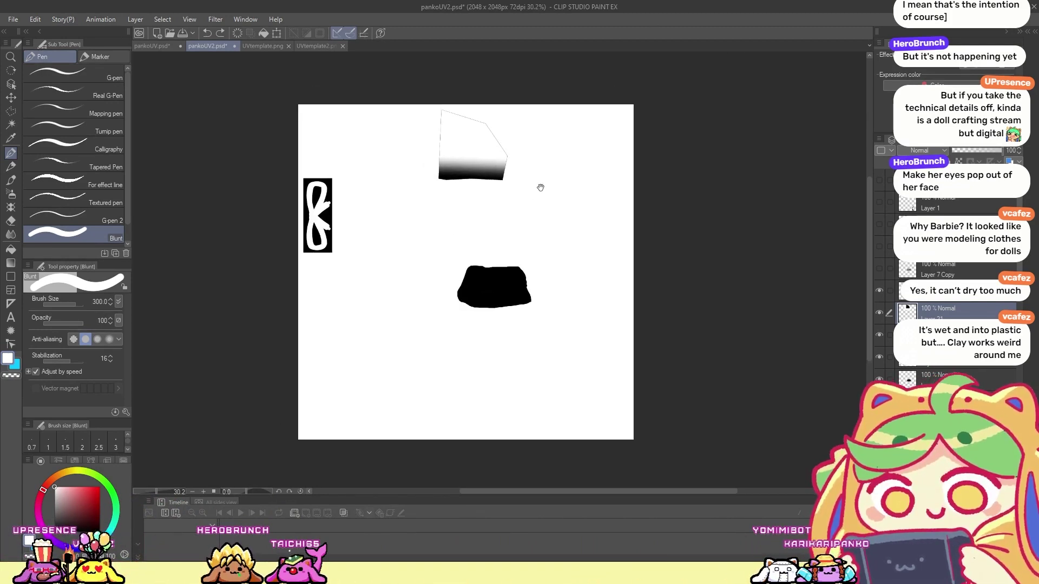
{"action": "left_click", "coordinate": [156, 46]}
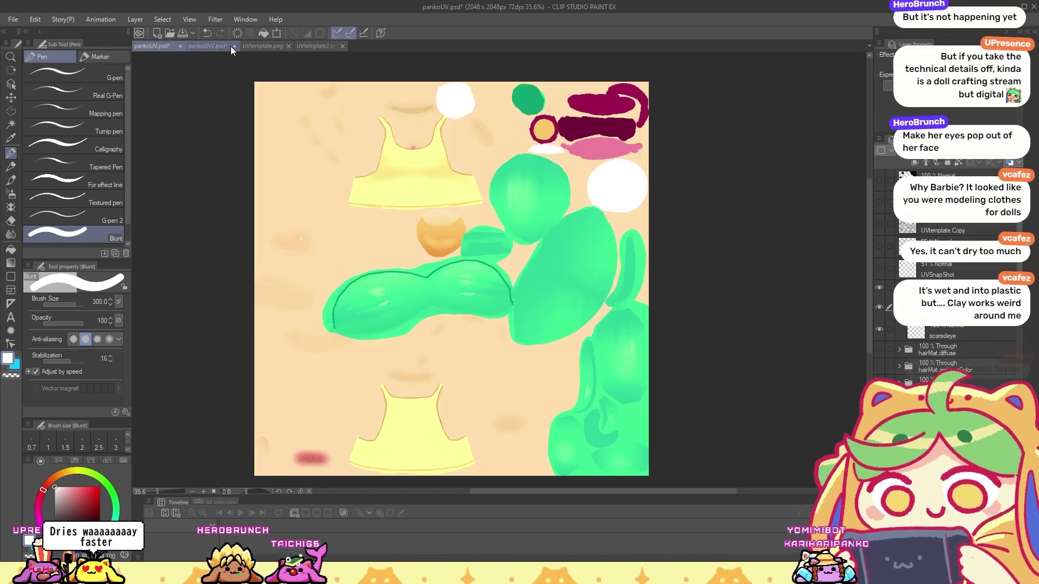
{"action": "left_click", "coordinate": [225, 45]}
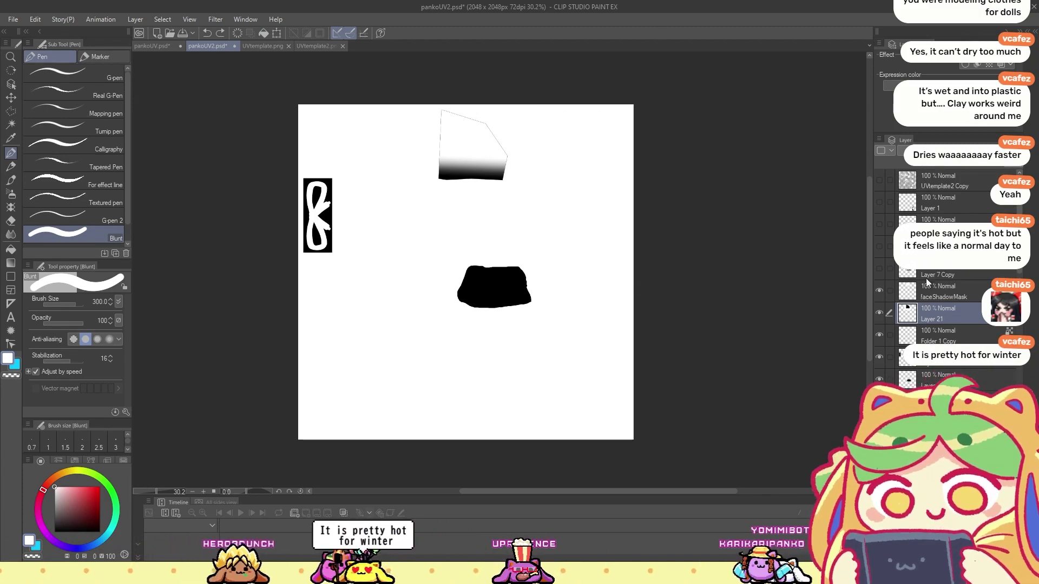
Step: Review Layer 21 and the rest of the pankoUV2 layer stack, and bring up the pankoUV texture
{"action": "left_click", "coordinate": [879, 314]}
{"action": "left_click", "coordinate": [878, 314]}
{"action": "scroll", "coordinate": [887, 325], "scroll_direction": "down", "scroll_amount": 3}
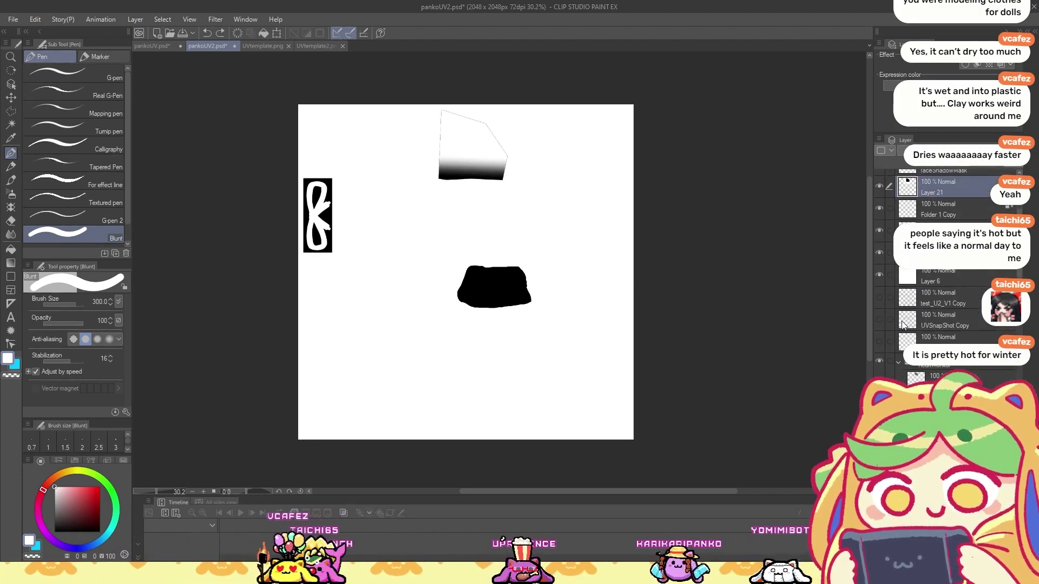
{"action": "scroll", "coordinate": [897, 306], "scroll_direction": "up", "scroll_amount": 3}
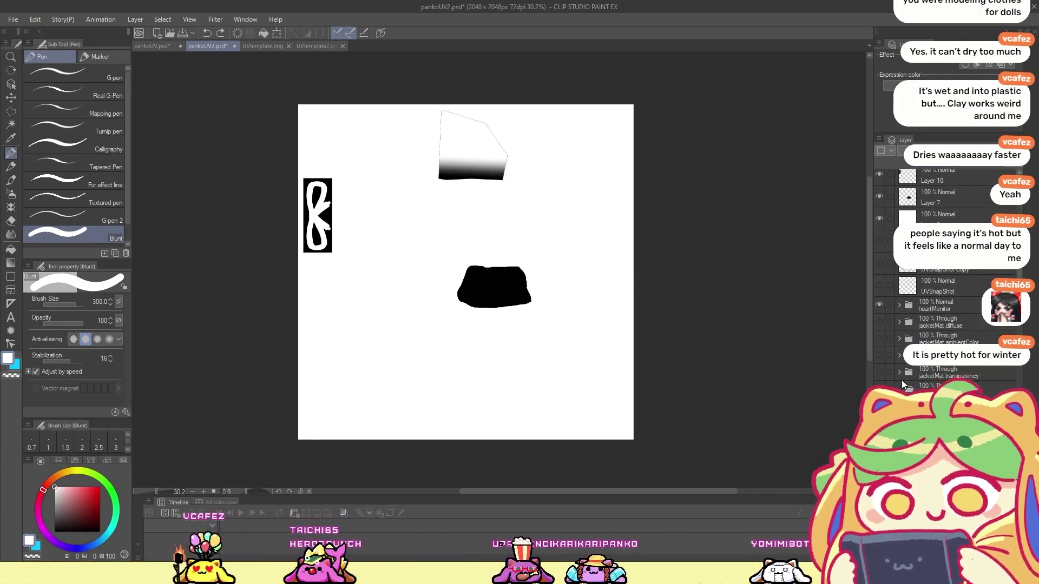
{"action": "scroll", "coordinate": [894, 378], "scroll_direction": "up", "scroll_amount": 2}
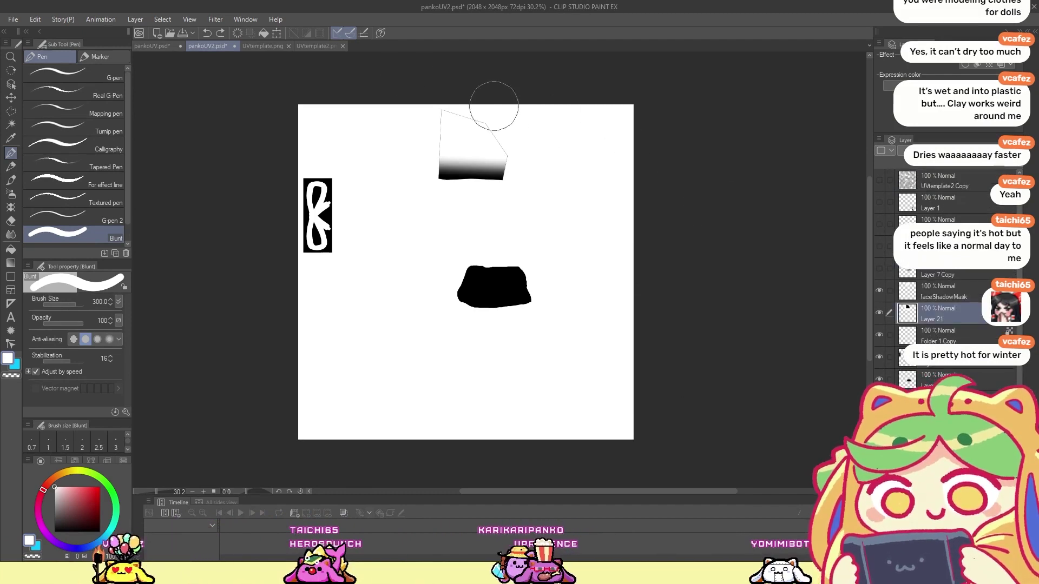
{"action": "left_click", "coordinate": [153, 46]}
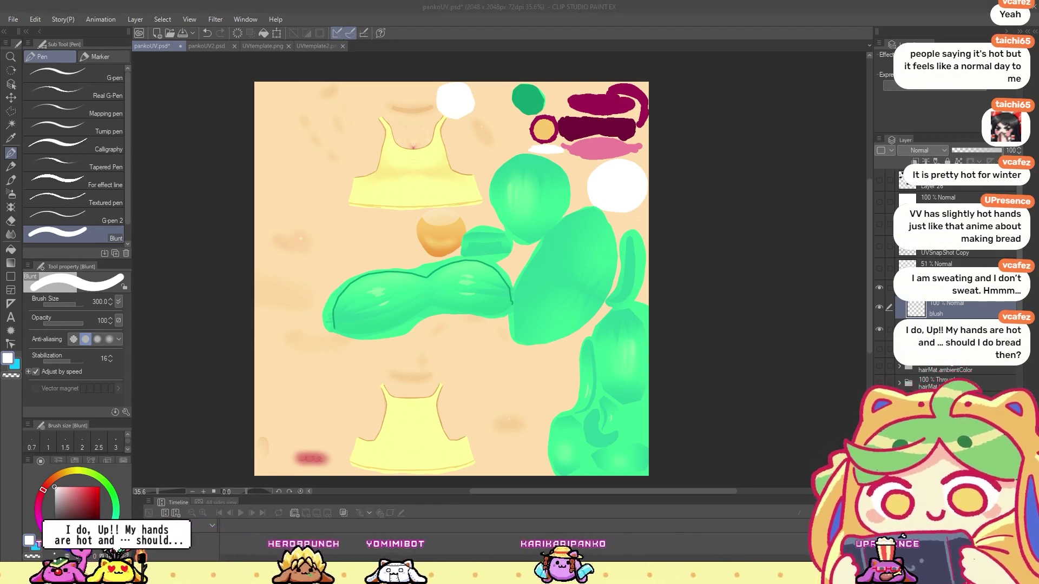
Step: Switch to Blender and inspect the Panko model in the Modeling workspace and its UV1.png texture in the UV Editing workspace
{"action": "key", "text": "alt+Tab"}
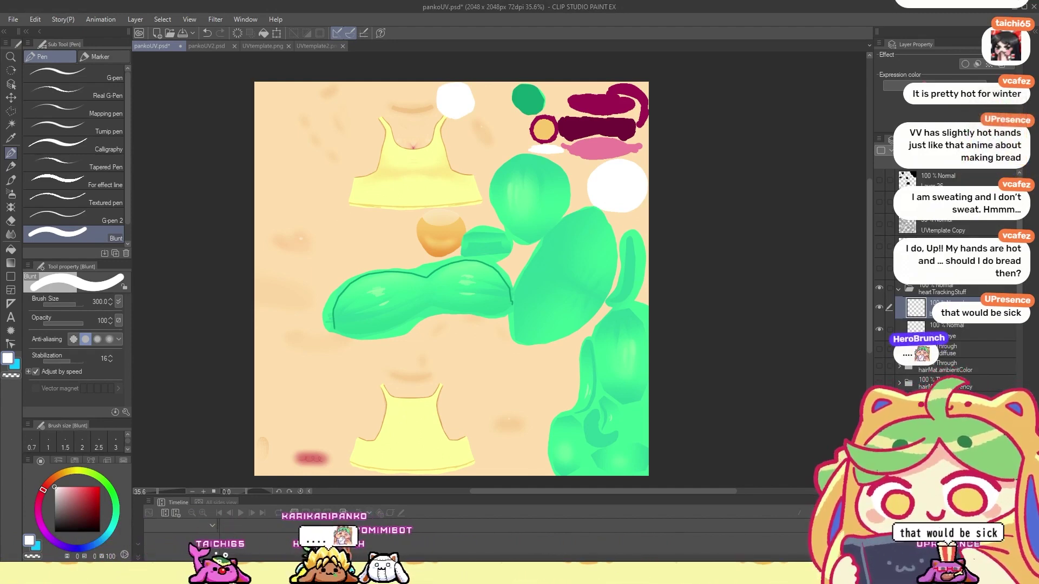
{"action": "key", "text": "alt+Tab"}
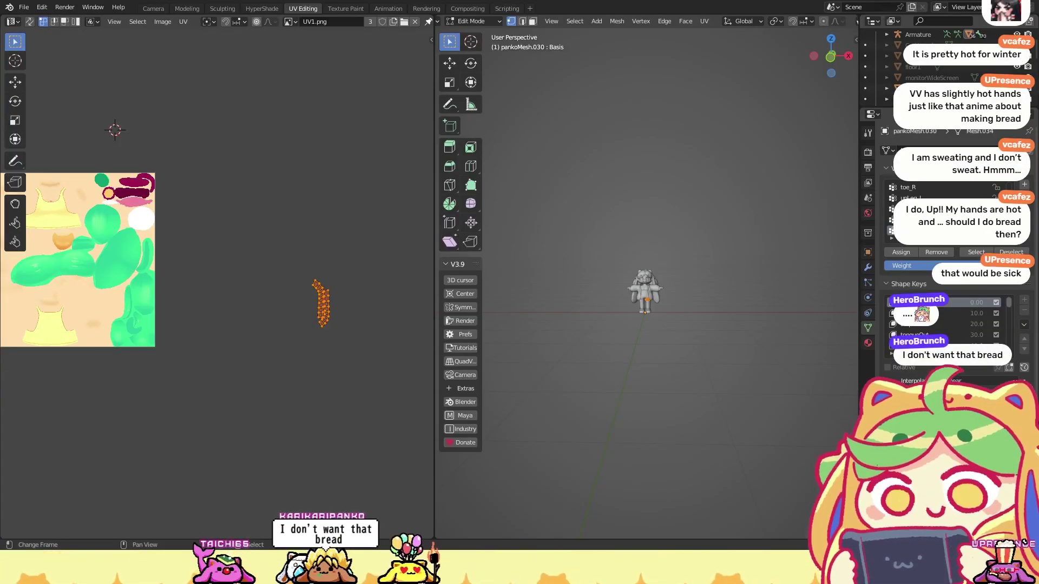
{"action": "left_click", "coordinate": [187, 8]}
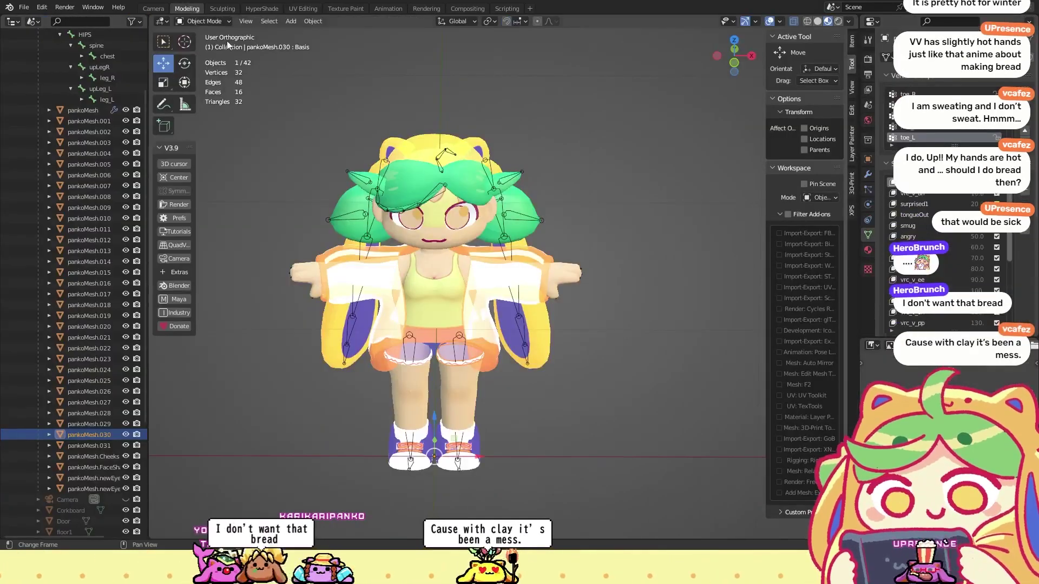
{"action": "mouse_move", "coordinate": [609, 141]}
{"action": "middle_mouse_down"}
{"action": "mouse_move", "coordinate": [791, 149]}
{"action": "mouse_move", "coordinate": [578, 109]}
{"action": "mouse_move", "coordinate": [591, 154]}
{"action": "mouse_move", "coordinate": [603, 147]}
{"action": "middle_mouse_up"}
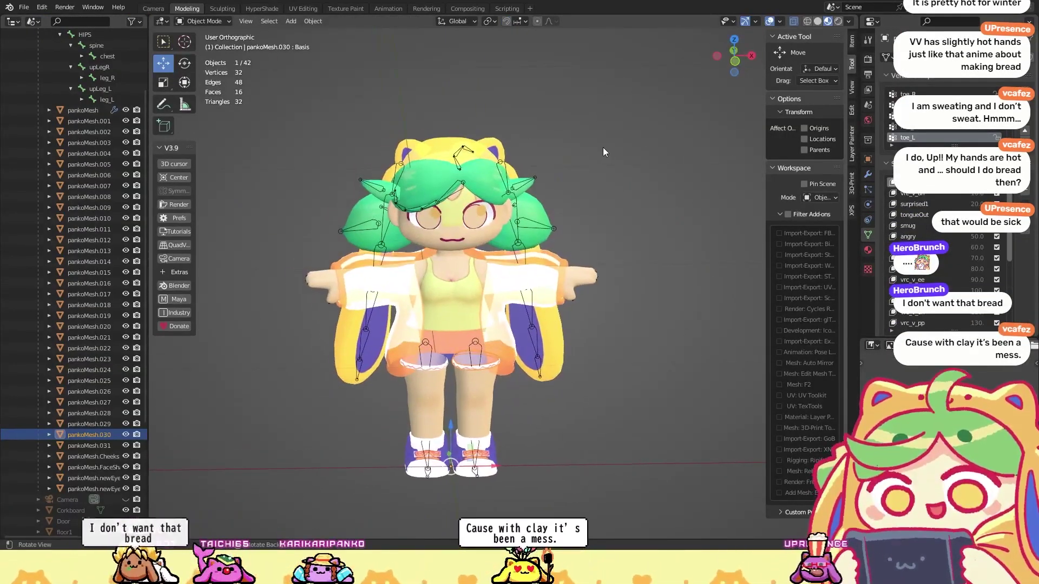
{"action": "left_click", "coordinate": [303, 8]}
{"action": "scroll", "coordinate": [193, 279], "scroll_direction": "down", "scroll_amount": 2}
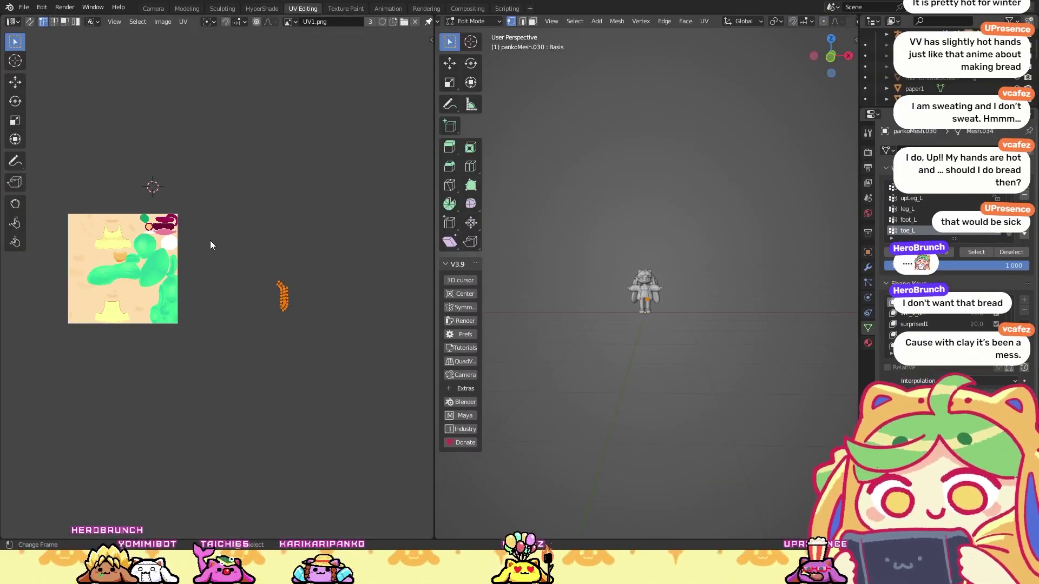
{"action": "scroll", "coordinate": [210, 245], "scroll_direction": "up", "scroll_amount": 2}
{"action": "middle_click_drag", "start_coordinate": [168, 200], "coordinate": [258, 205]}
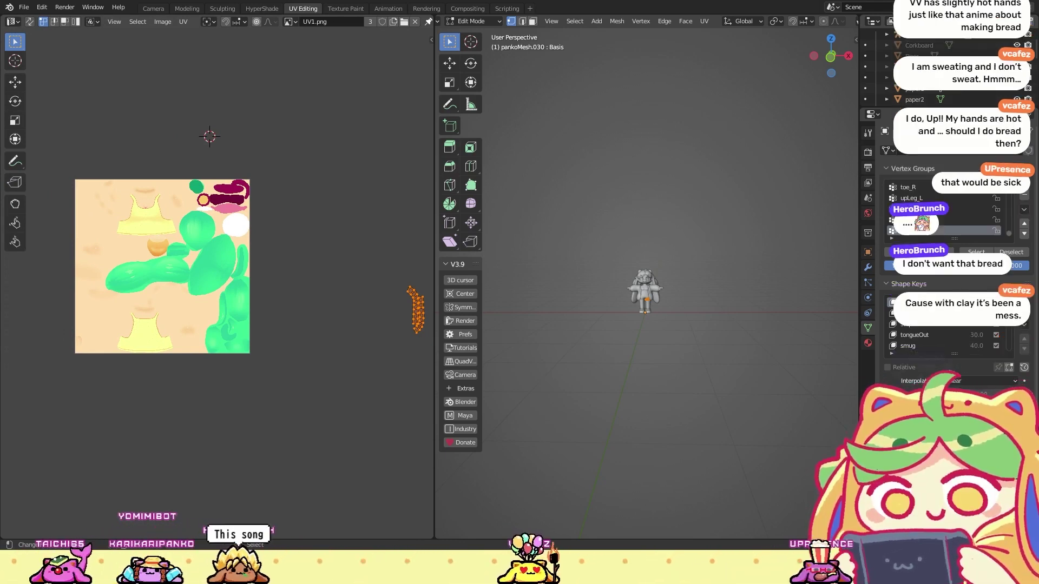
Step: Switch to Unity, view Panko's room closely and search the project assets for "baked" and "stan"
{"action": "key", "text": "alt+Tab"}
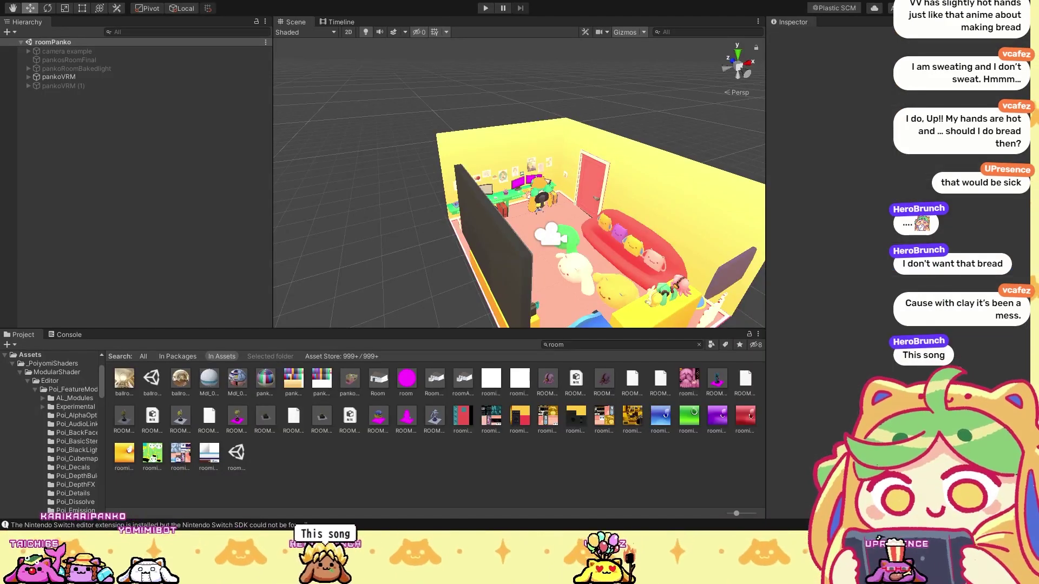
{"action": "left_click_drag", "start_coordinate": [410, 162], "coordinate": [385, 201], "text": "alt"}
{"action": "left_click", "coordinate": [565, 345]}
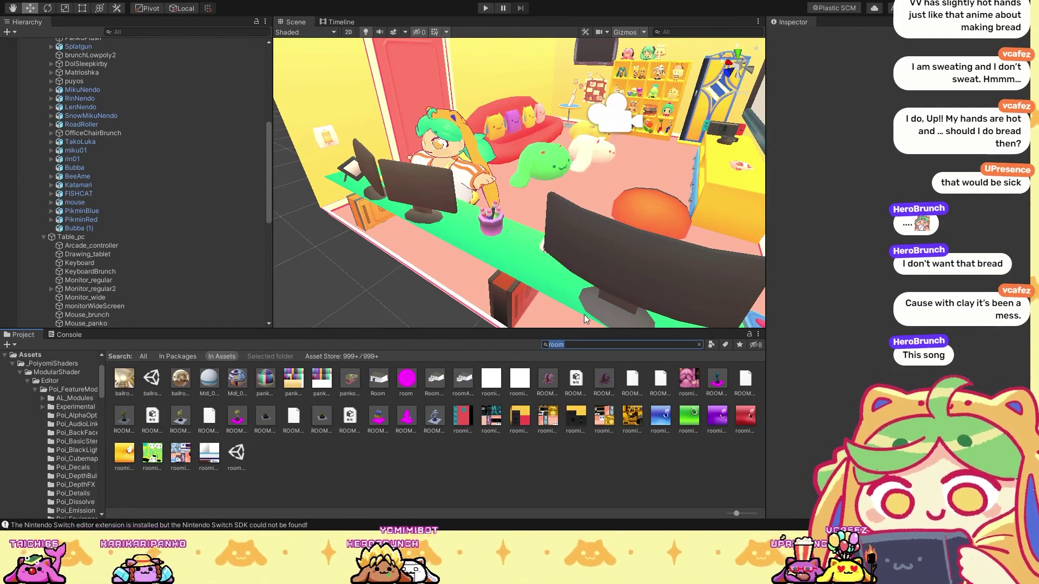
{"action": "type", "text": "baked"}
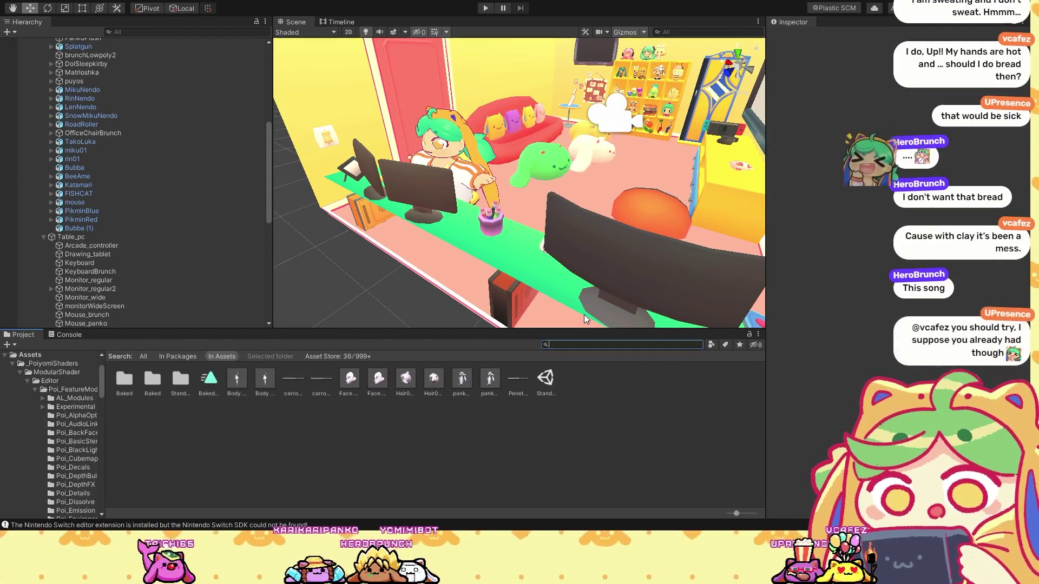
{"action": "type", "text": "stan"}
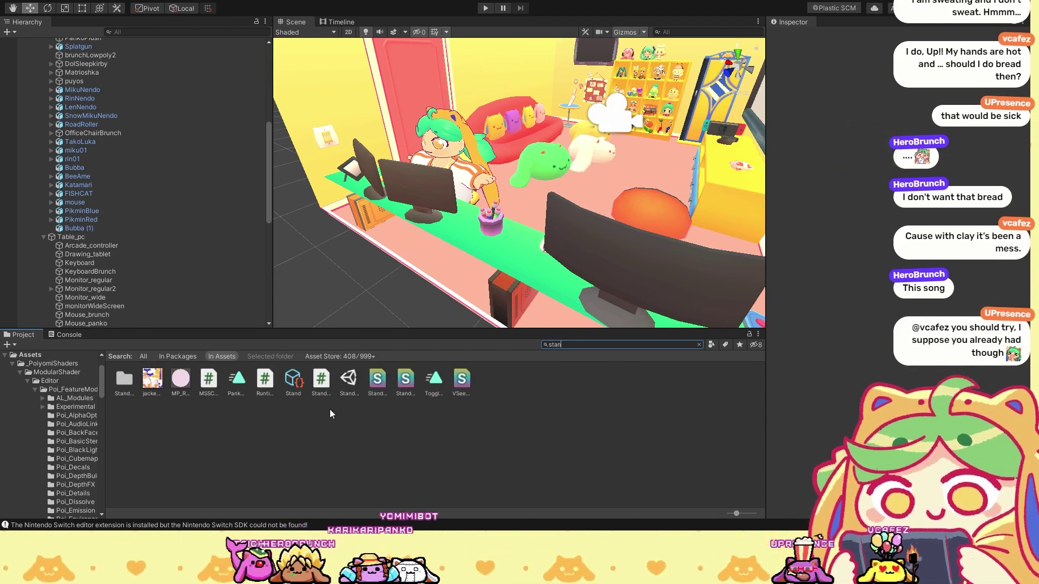
{"action": "key", "text": "BackSpace"}
{"action": "key", "text": "BackSpace"}
{"action": "key", "text": "BackSpace"}
{"action": "key", "text": "BackSpace"}
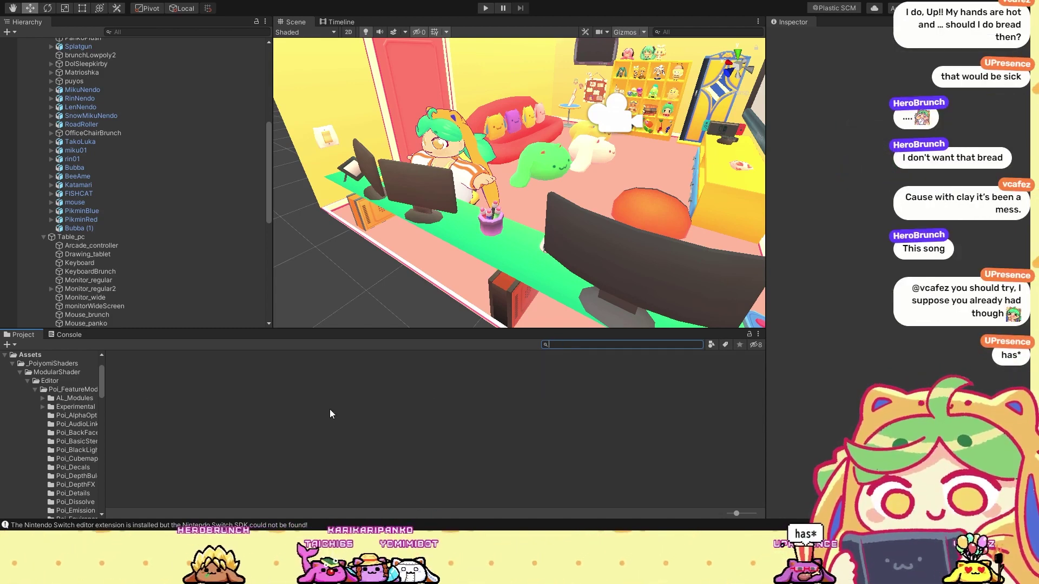
Step: Search the project assets for "scene" and "panko", and locate the currycurrypanko scene in the Scenes folder
{"action": "type", "text": "scene"}
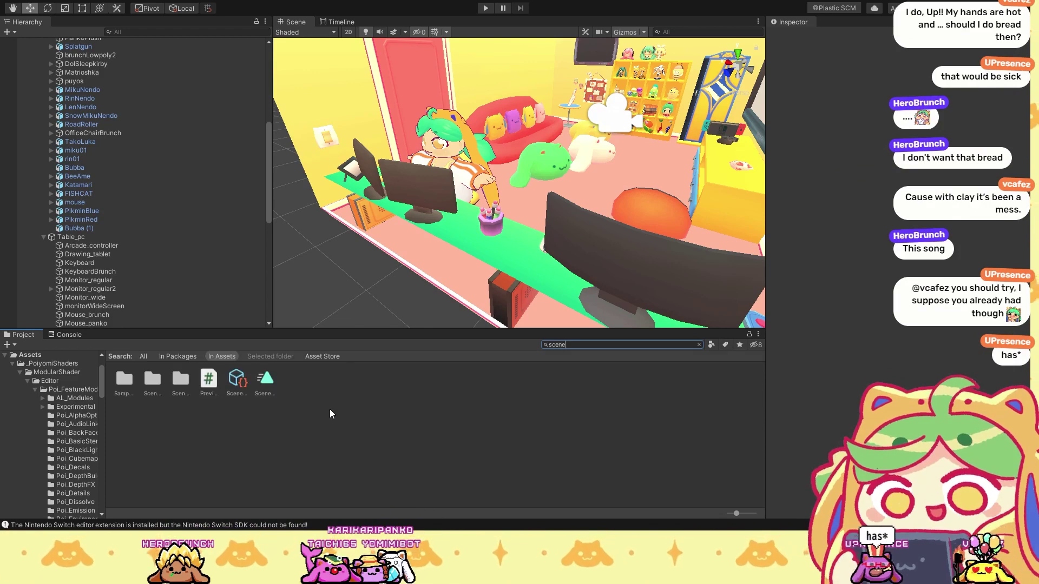
{"action": "key", "text": "ctrl+a"}
{"action": "key", "text": "BackSpace"}
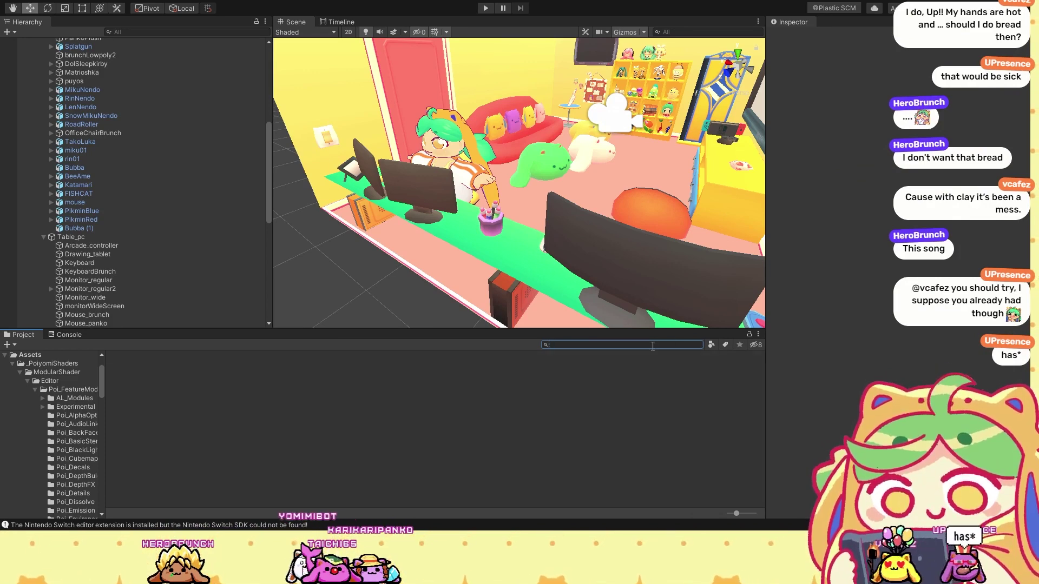
{"action": "type", "text": "panko"}
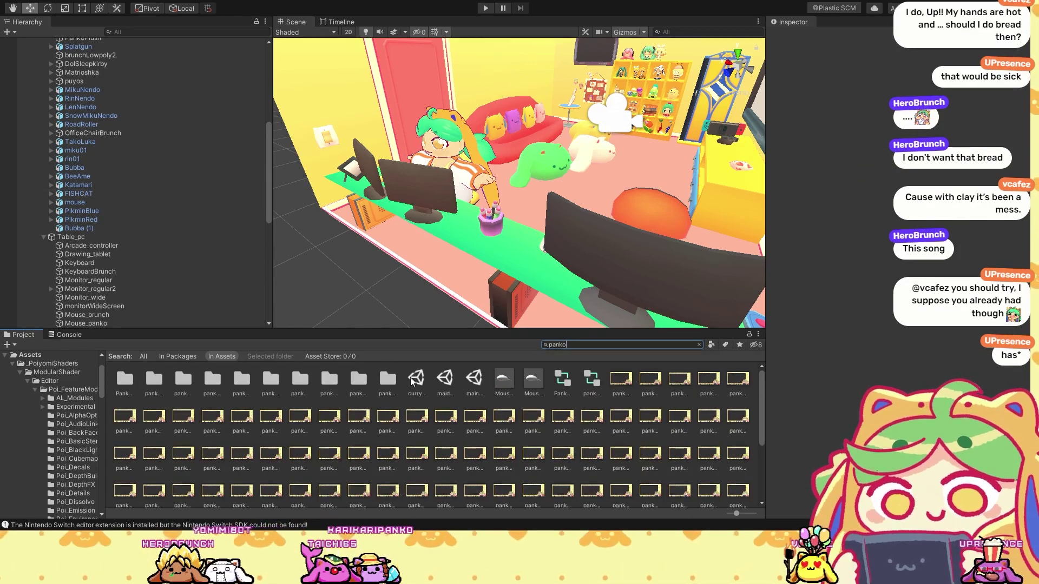
{"action": "left_click", "coordinate": [416, 379]}
{"action": "left_click", "coordinate": [698, 345]}
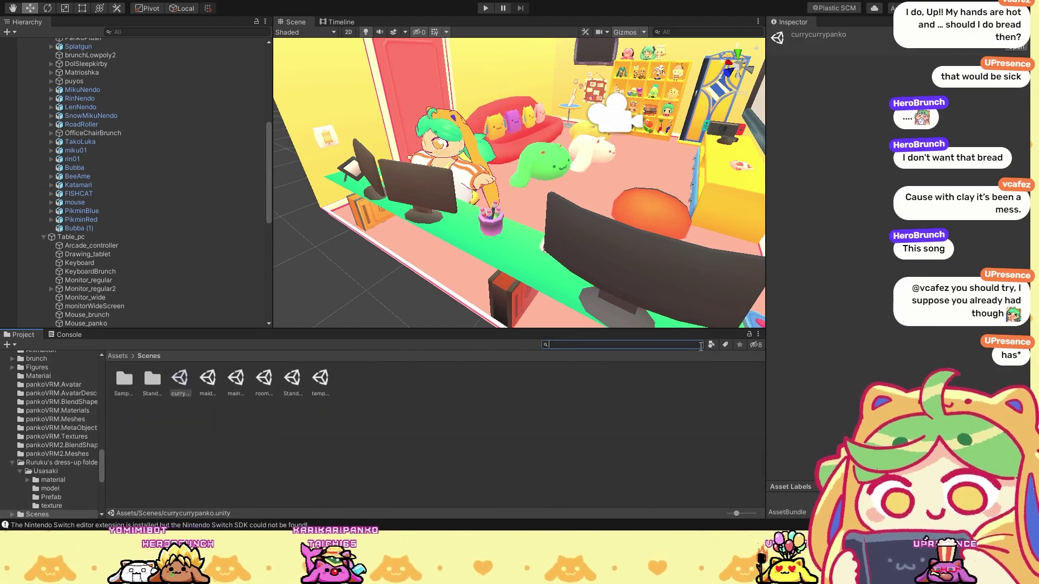
Step: Browse the scene files in the Scenes folder, open mainPanko and view the character from the front
{"action": "left_click", "coordinate": [318, 381]}
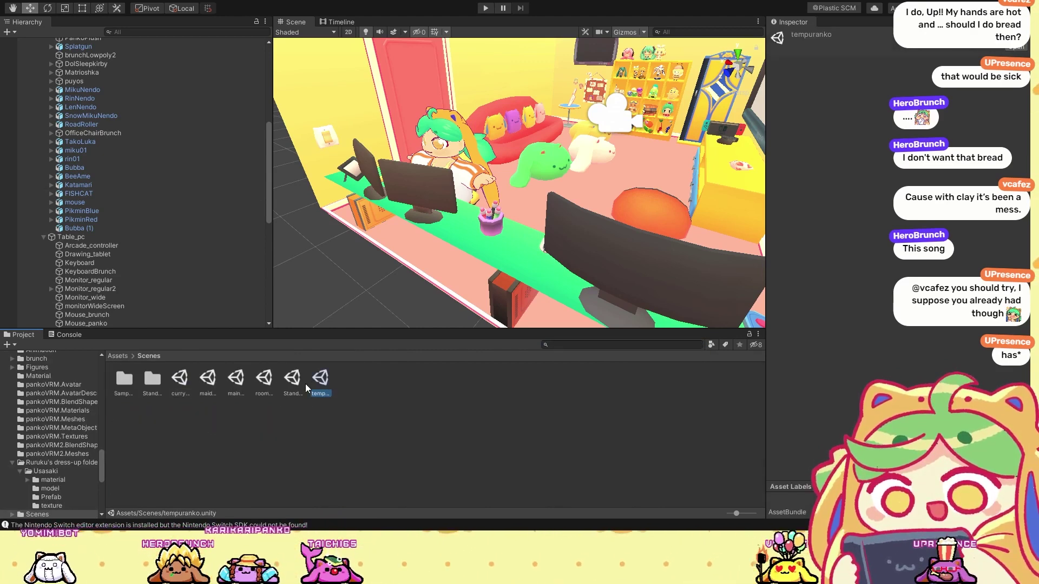
{"action": "left_click", "coordinate": [268, 385]}
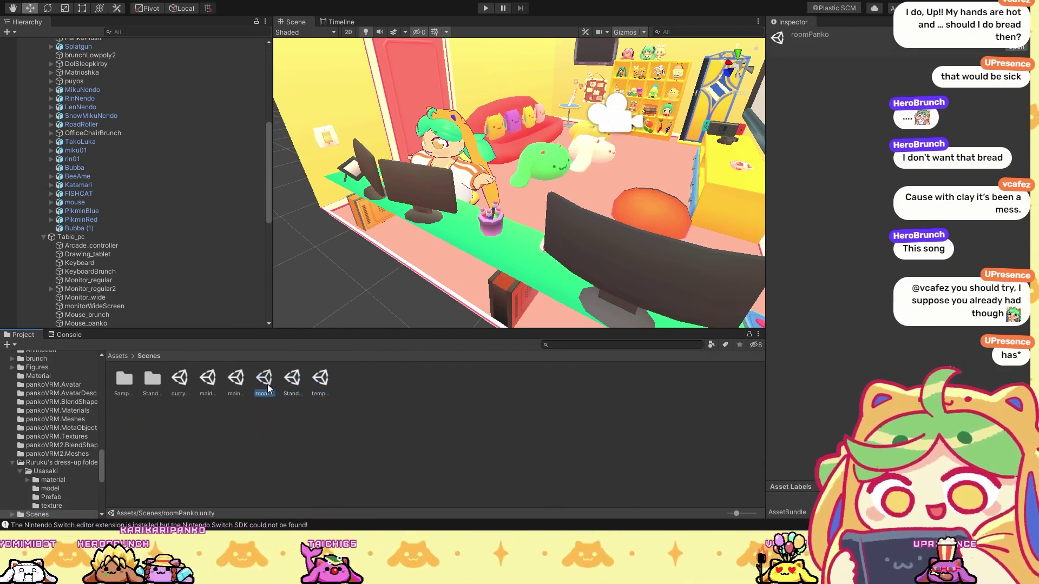
{"action": "left_click", "coordinate": [238, 385]}
{"action": "left_click", "coordinate": [175, 385]}
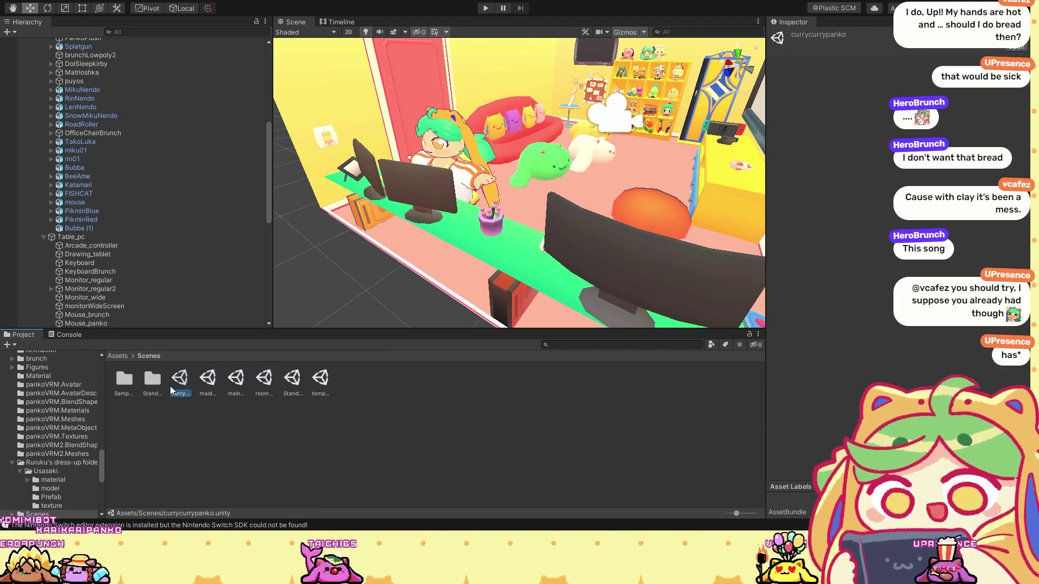
{"action": "double_click", "coordinate": [236, 381]}
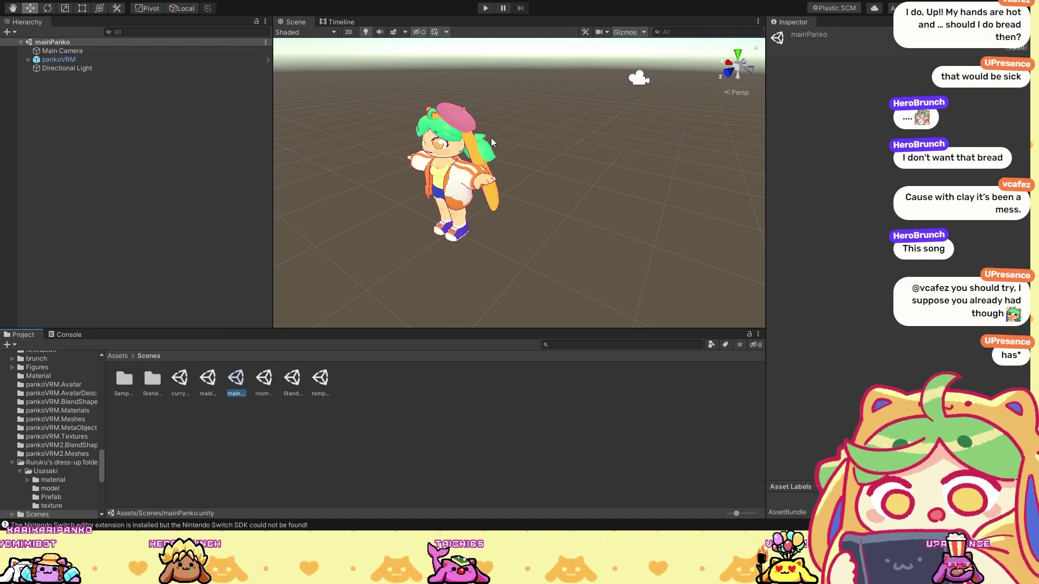
{"action": "left_click_drag", "start_coordinate": [498, 106], "coordinate": [633, 136], "text": "alt"}
Step: Look through the StandardBaked(1) and roomPanko scenes and open the tempuranko scene
{"action": "double_click", "coordinate": [292, 379]}
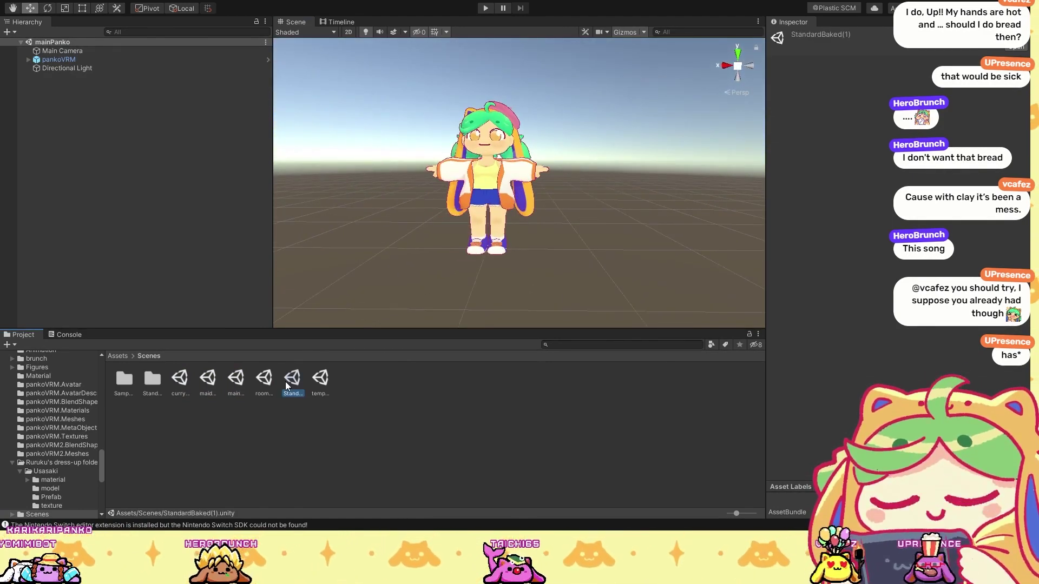
{"action": "double_click", "coordinate": [264, 379]}
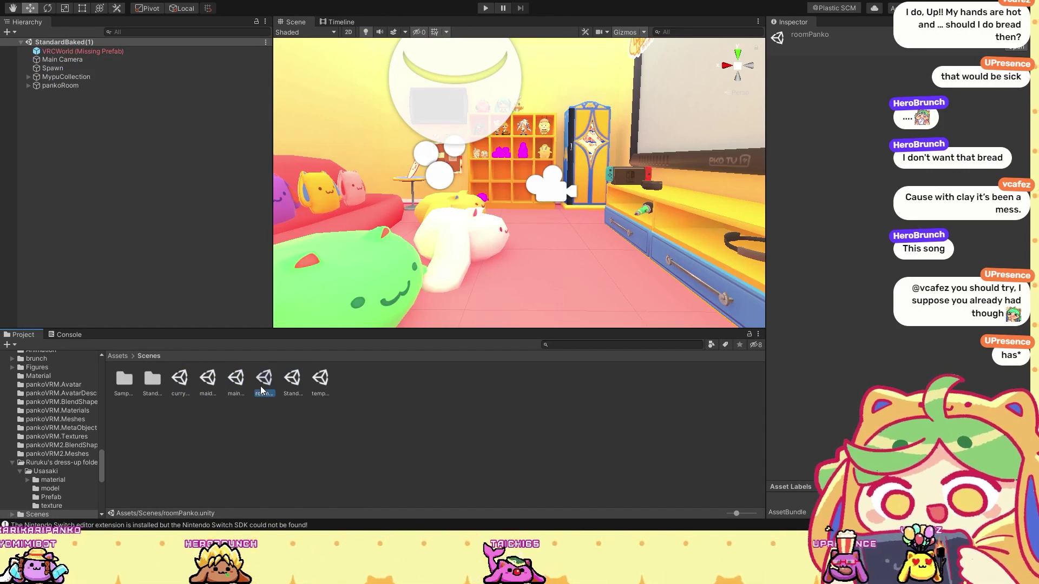
{"action": "double_click", "coordinate": [320, 378]}
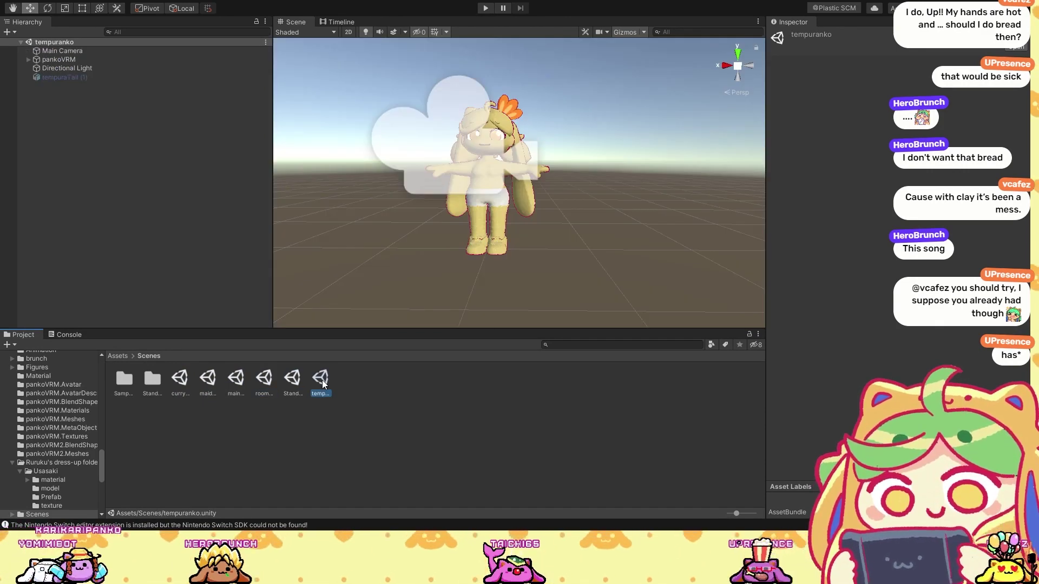
Step: Open the mainPanko scene and select the beret on the character's head
{"action": "double_click", "coordinate": [237, 379]}
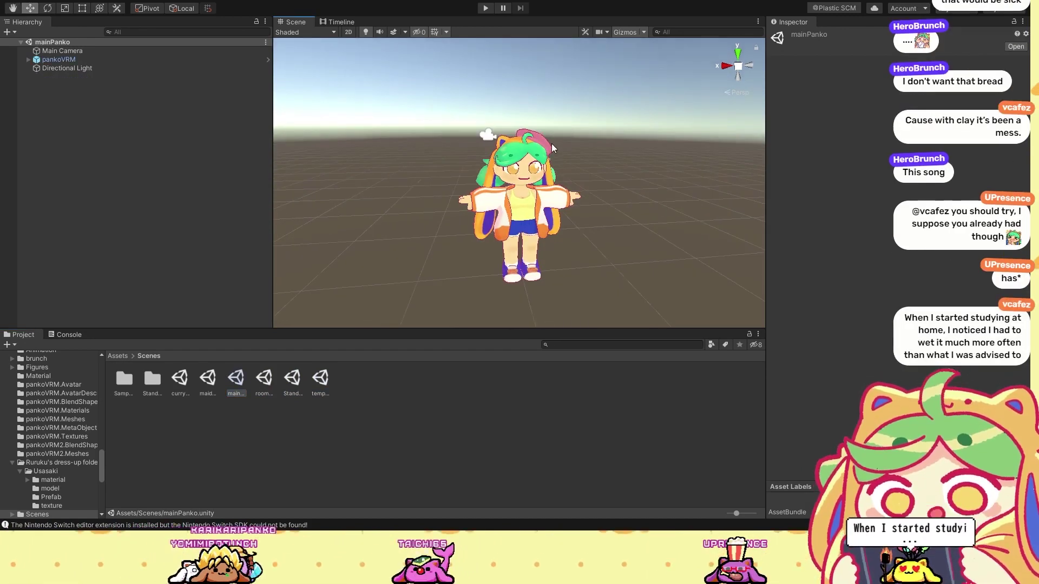
{"action": "middle_click_drag", "start_coordinate": [548, 141], "coordinate": [524, 138]}
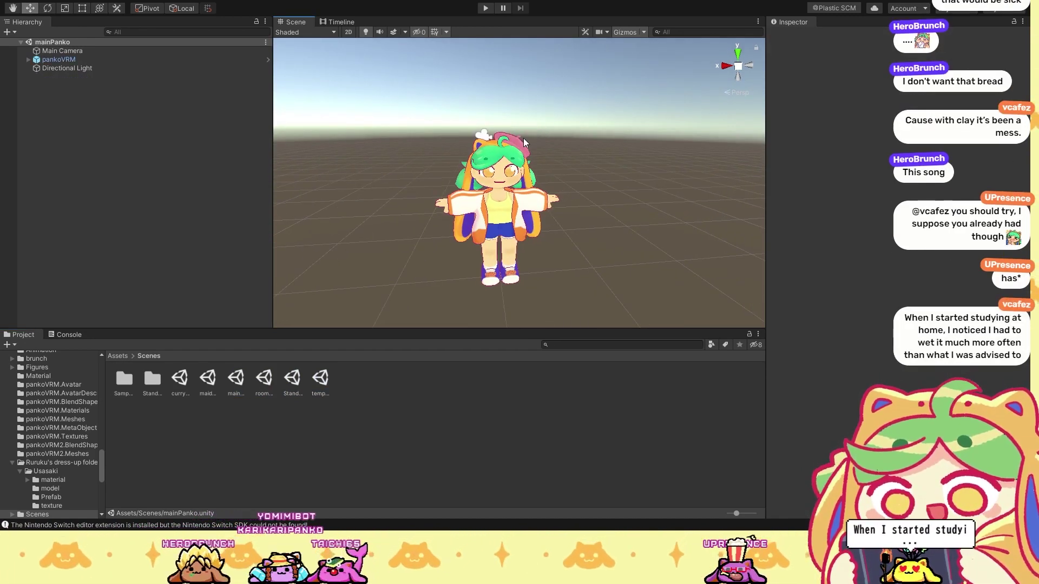
{"action": "left_click", "coordinate": [520, 149]}
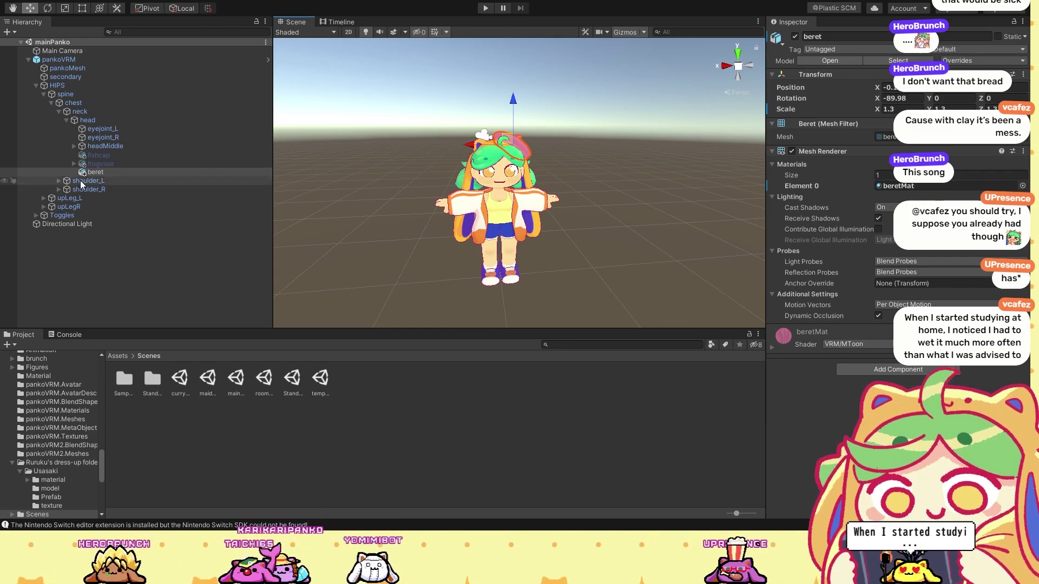
Step: Enable the frogvisor and fishcap objects on the head and view the cap up close
{"action": "left_click", "coordinate": [128, 165]}
{"action": "left_click", "coordinate": [795, 36]}
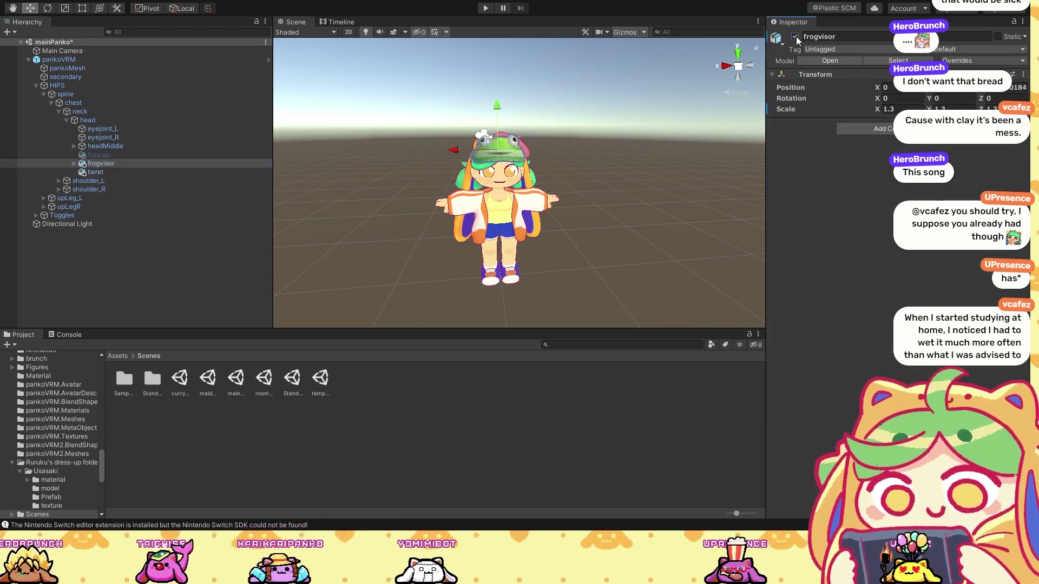
{"action": "left_click", "coordinate": [111, 155]}
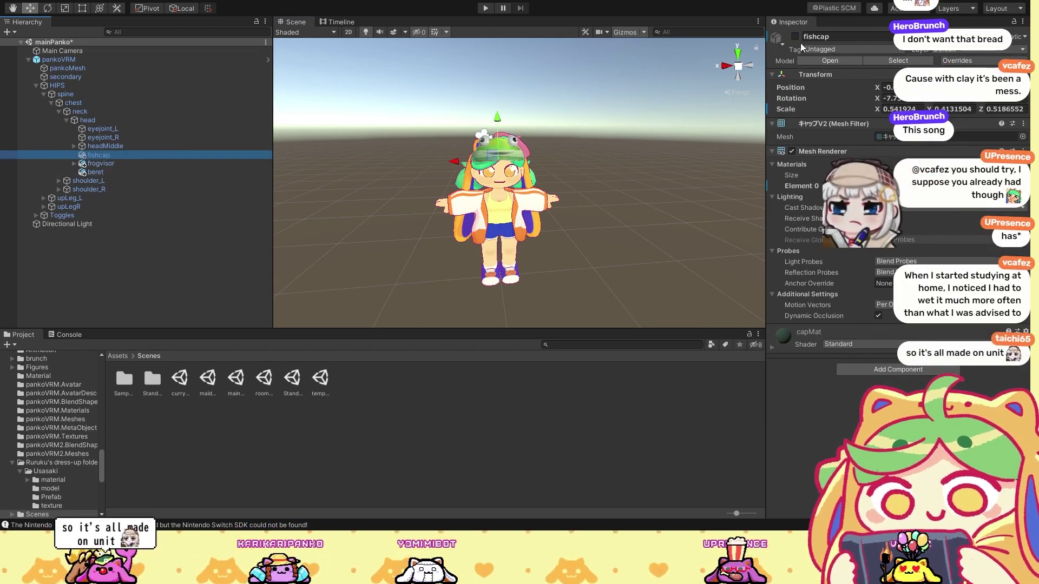
{"action": "left_click", "coordinate": [797, 38]}
{"action": "key", "text": "f"}
{"action": "right_click_drag", "start_coordinate": [503, 162], "coordinate": [521, 184]}
{"action": "scroll", "coordinate": [522, 184], "scroll_direction": "down", "scroll_amount": 5}
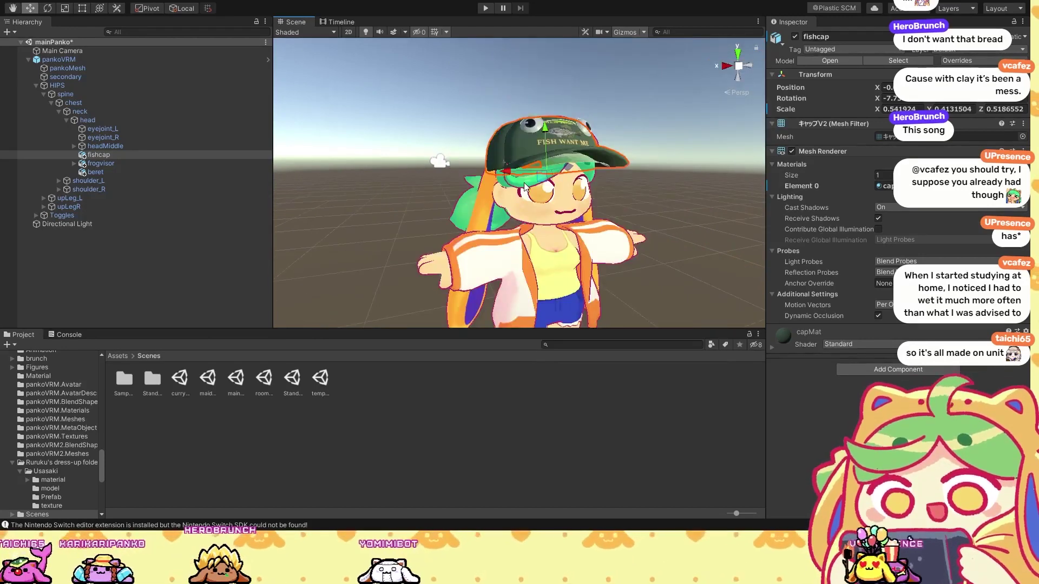
{"action": "key", "text": "f"}
{"action": "right_click_drag", "start_coordinate": [524, 181], "coordinate": [551, 150]}
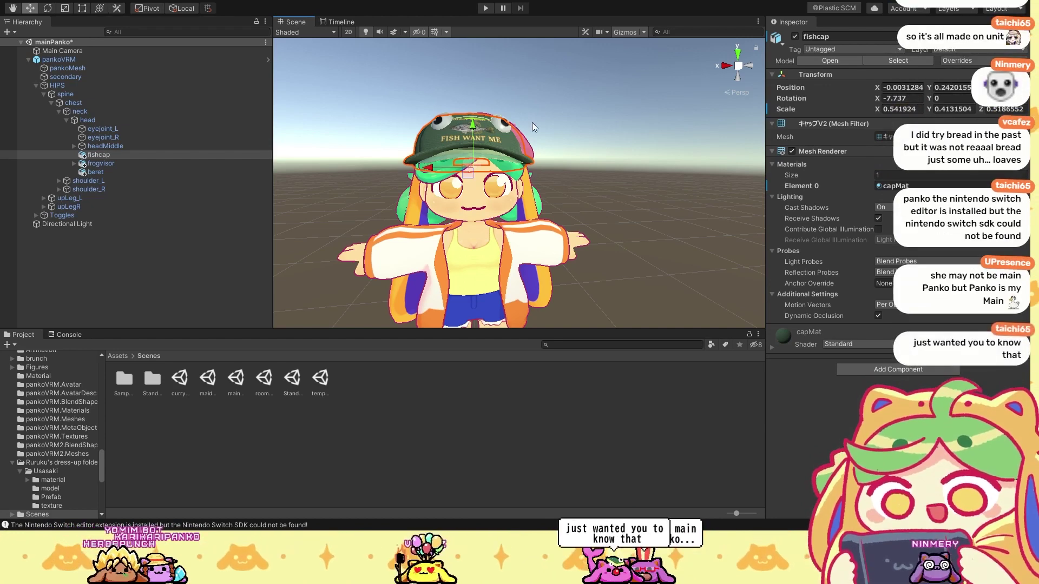
Step: Disable the fishcap, frogvisor and beret objects together so the character's head is bare
{"action": "left_click", "coordinate": [528, 124]}
{"action": "left_click", "coordinate": [503, 135]}
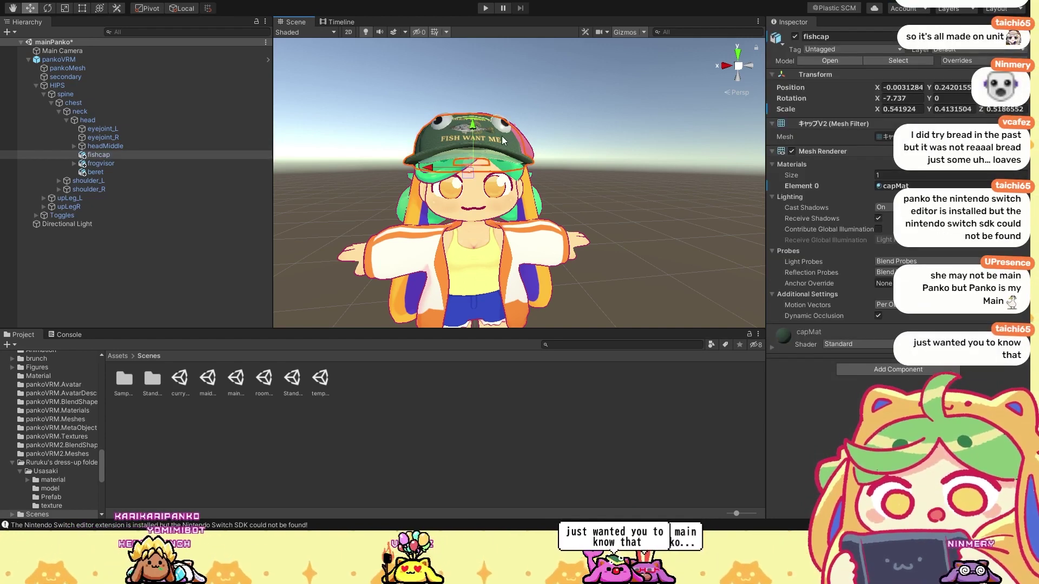
{"action": "left_click", "coordinate": [122, 163]}
{"action": "left_click", "coordinate": [124, 155], "text": "ctrl"}
{"action": "left_click", "coordinate": [129, 172], "text": "shift"}
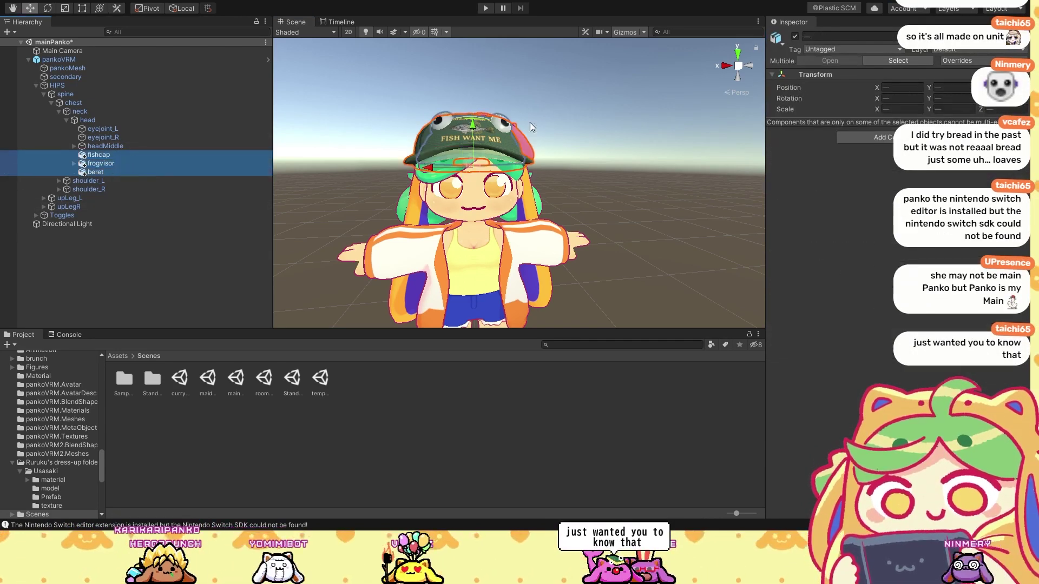
{"action": "left_click", "coordinate": [794, 36]}
{"action": "left_click", "coordinate": [649, 136]}
{"action": "mouse_move", "coordinate": [530, 181]}
{"action": "left_mouse_down", "text": "alt"}
{"action": "mouse_move", "coordinate": [557, 181]}
{"action": "mouse_move", "coordinate": [544, 181]}
{"action": "left_mouse_up", "text": "alt"}
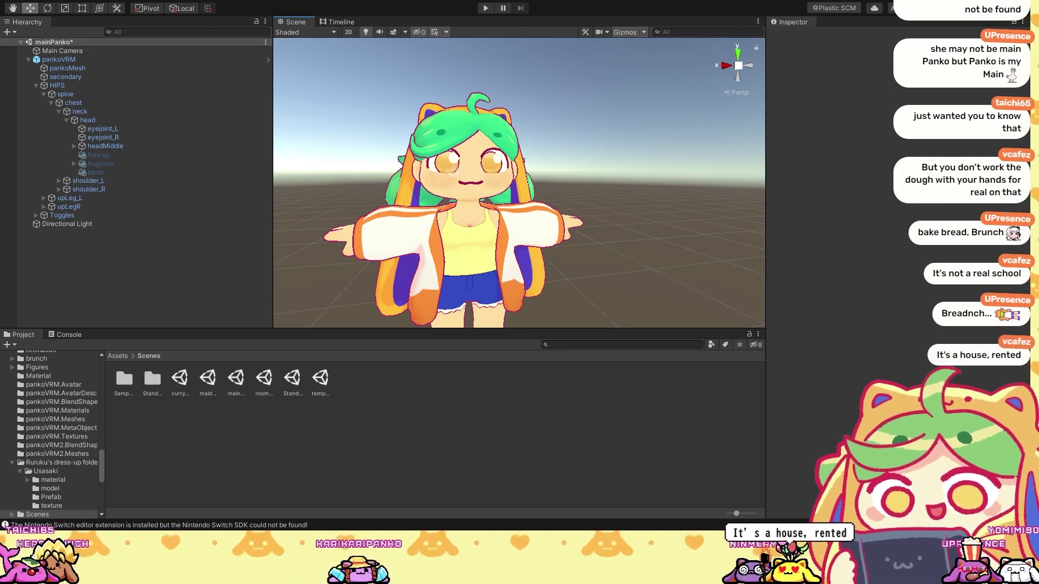
Step: Open the console log and view the character from both sides
{"action": "left_click", "coordinate": [239, 525]}
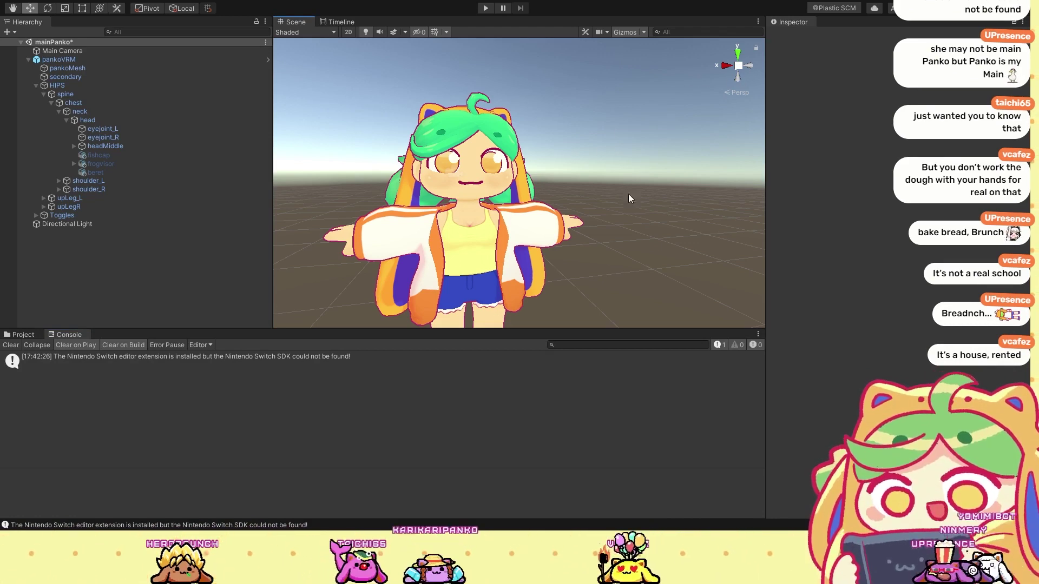
{"action": "left_click_drag", "start_coordinate": [636, 179], "coordinate": [567, 196], "text": "alt"}
{"action": "scroll", "coordinate": [480, 193], "scroll_direction": "up", "scroll_amount": 4}
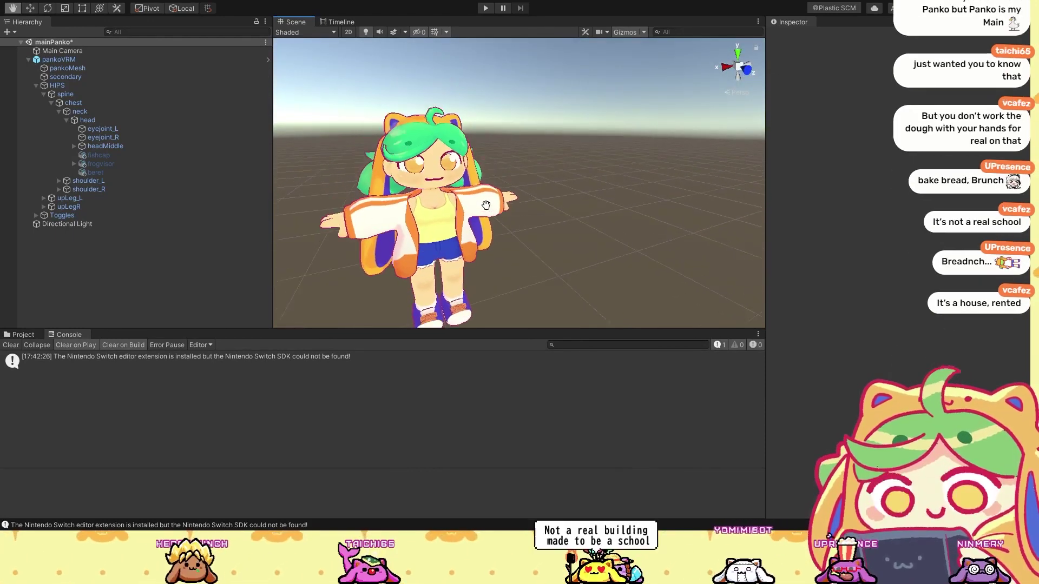
{"action": "left_click_drag", "start_coordinate": [509, 219], "coordinate": [522, 181], "text": "alt"}
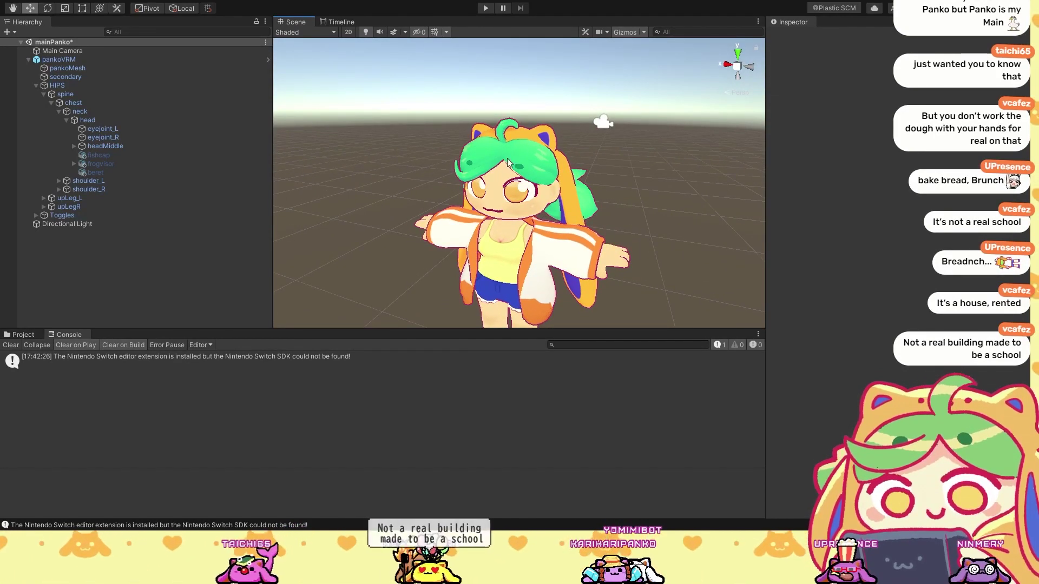
{"action": "left_click_drag", "start_coordinate": [514, 158], "coordinate": [458, 125], "text": "alt"}
Step: Select pankoVRM, return to the project assets and look through the model's VRM components
{"action": "left_click", "coordinate": [503, 130]}
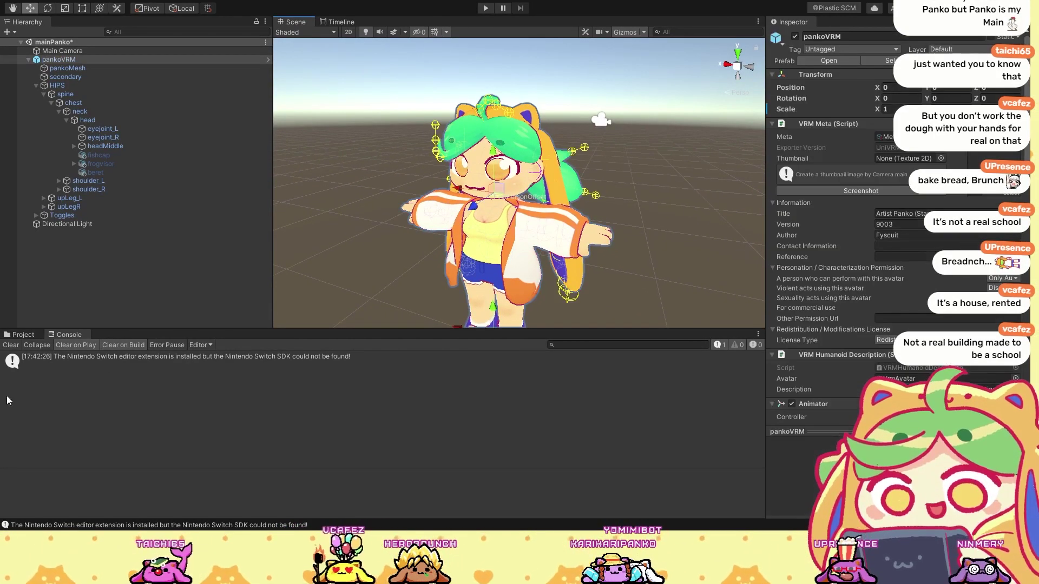
{"action": "left_click", "coordinate": [21, 334]}
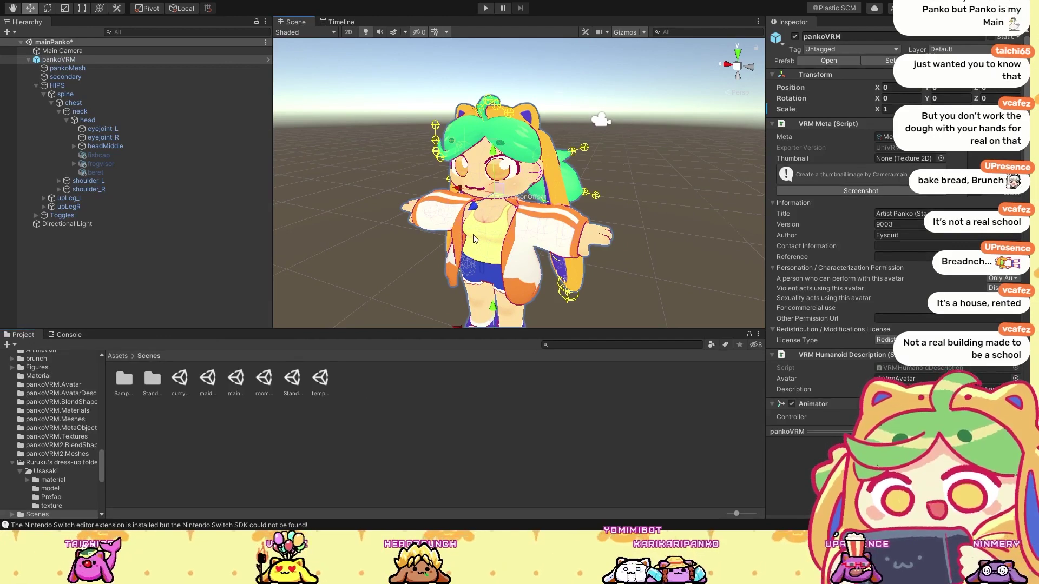
{"action": "scroll", "coordinate": [828, 383], "scroll_direction": "down", "scroll_amount": 10}
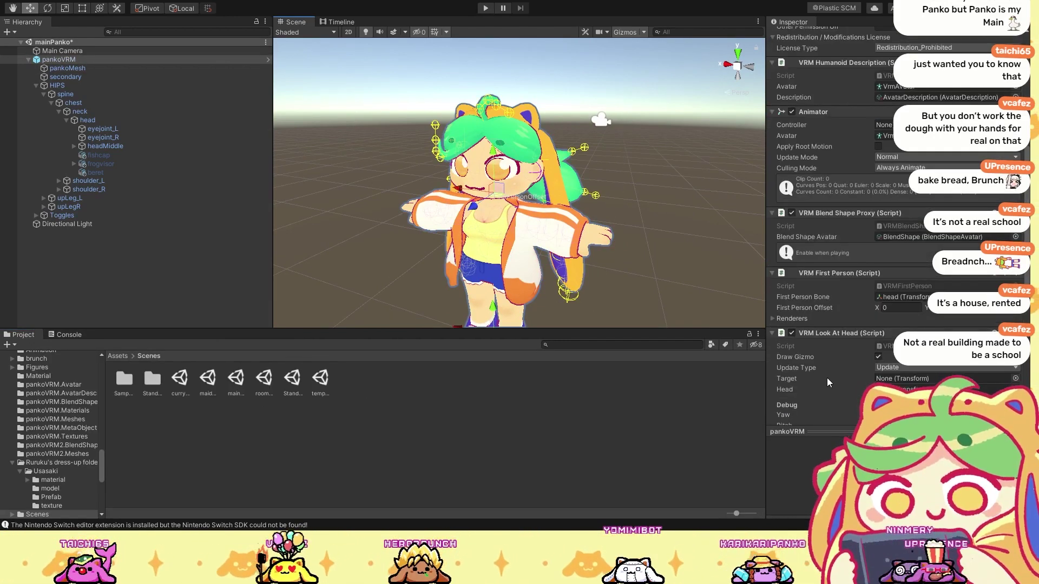
{"action": "scroll", "coordinate": [828, 382], "scroll_direction": "down", "scroll_amount": 10}
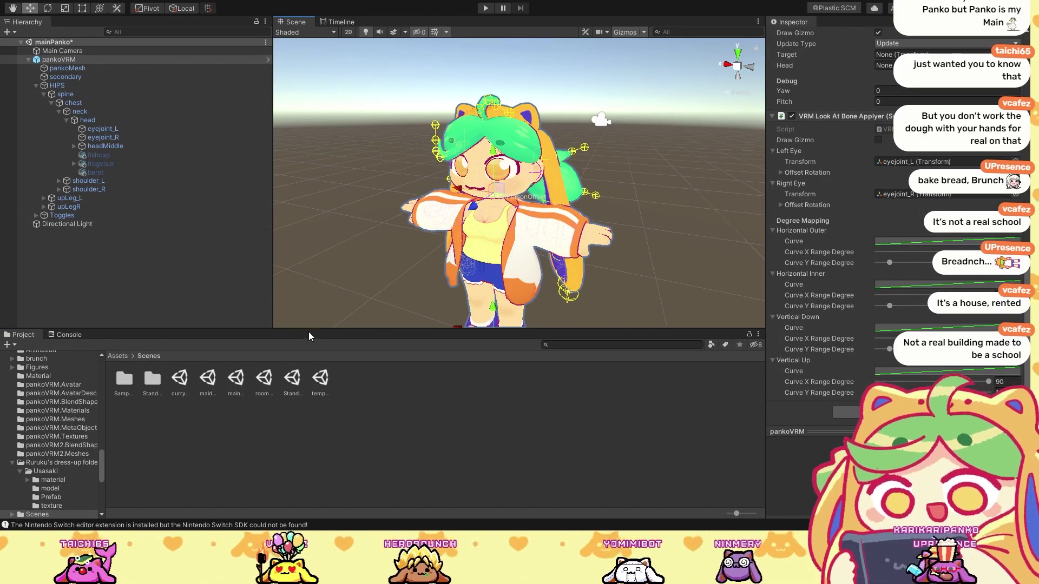
Step: Look through the materials in the Material folder and in the pankoVRM.Materials folder
{"action": "left_click", "coordinate": [118, 356]}
{"action": "double_click", "coordinate": [237, 381]}
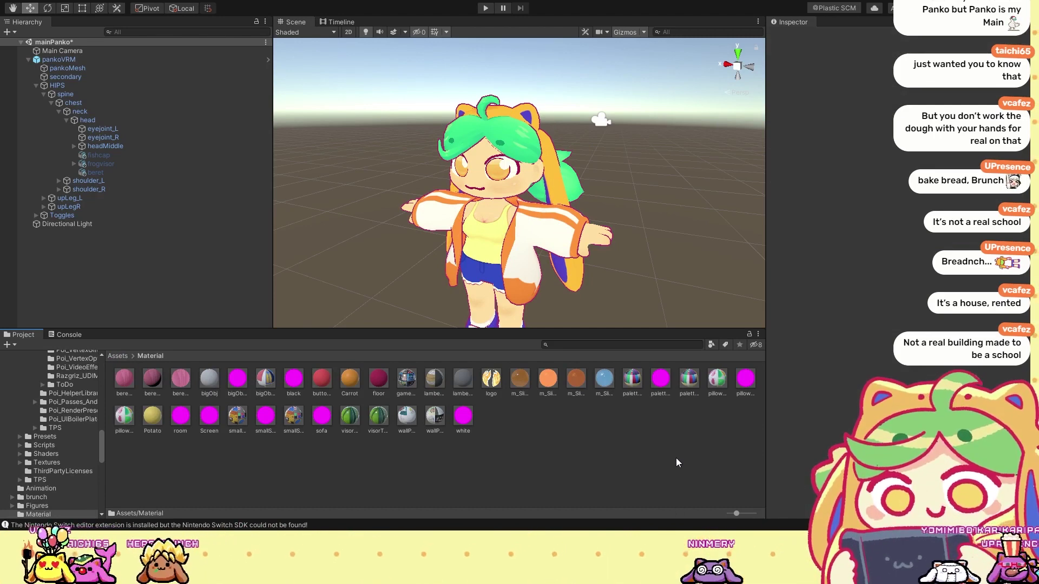
{"action": "left_click", "coordinate": [152, 419]}
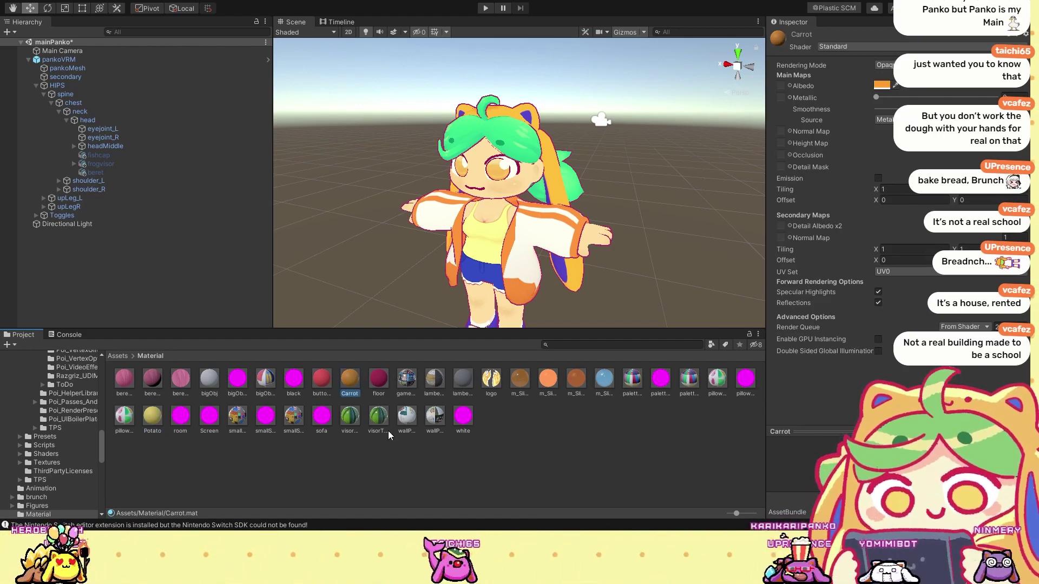
{"action": "left_click", "coordinate": [405, 470]}
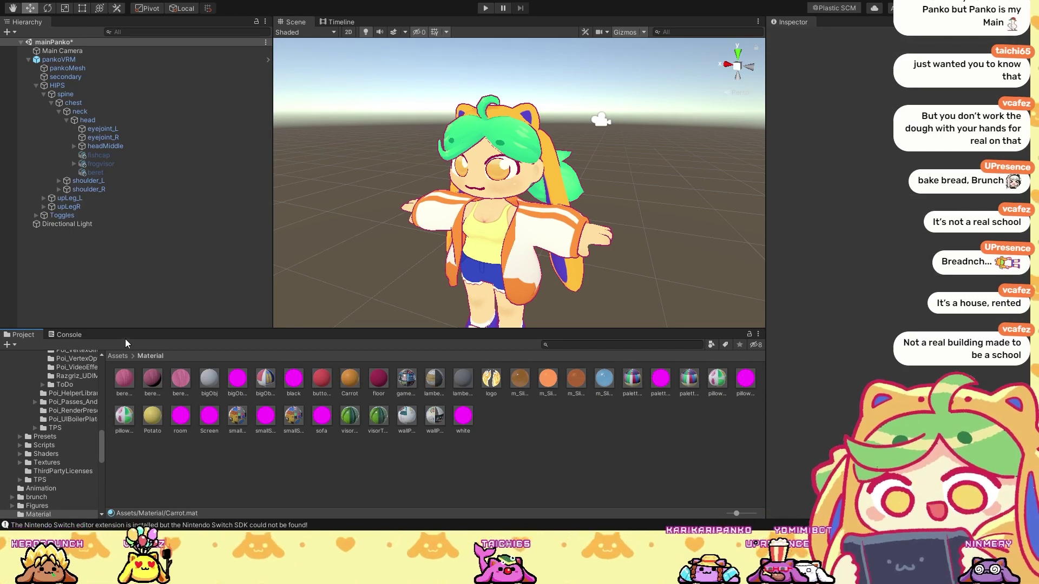
{"action": "left_click", "coordinate": [117, 355]}
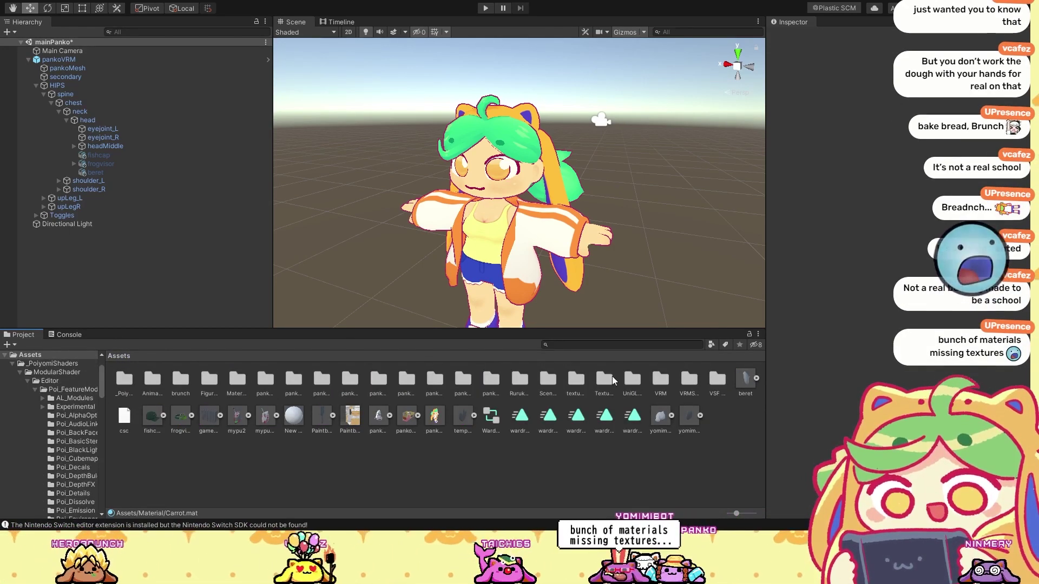
{"action": "left_click", "coordinate": [298, 379]}
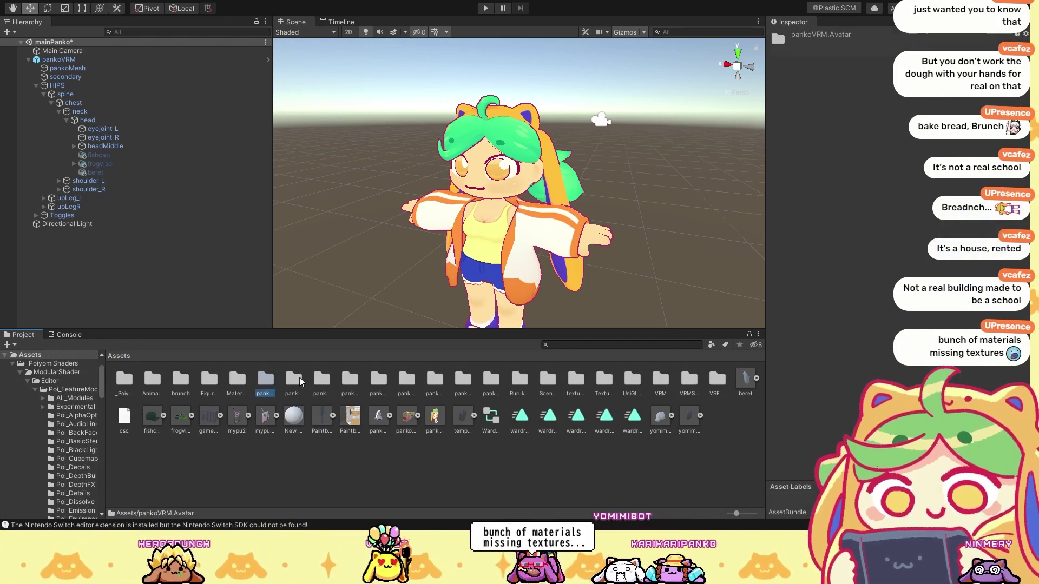
{"action": "left_click", "coordinate": [383, 383]}
{"action": "double_click", "coordinate": [346, 380]}
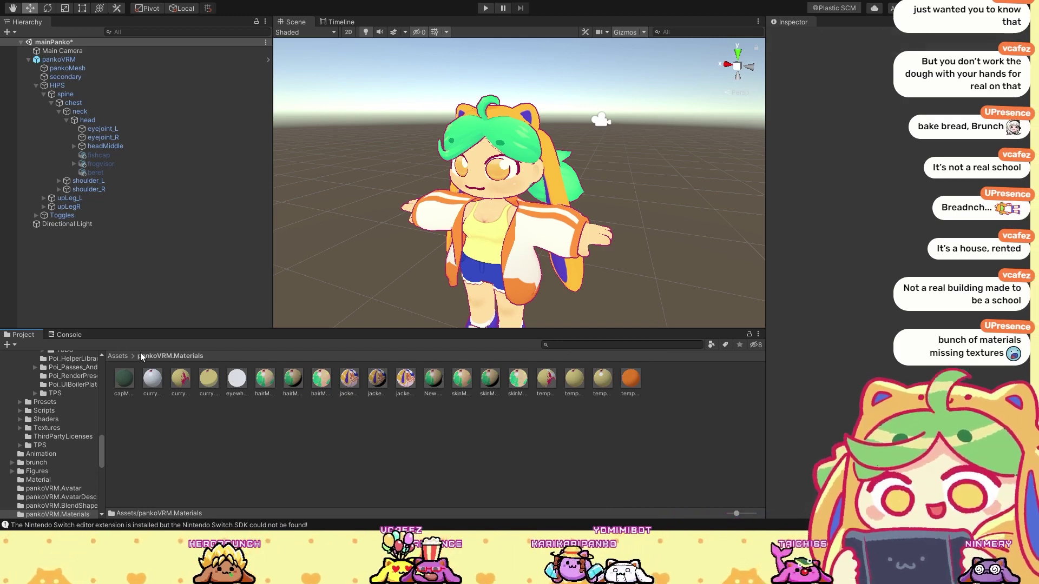
Step: Open the pankoVRM.Textures folder and inspect the jacketmatColor, furMask, jacketTempuremask and outlineMask2 textures
{"action": "left_click", "coordinate": [122, 356]}
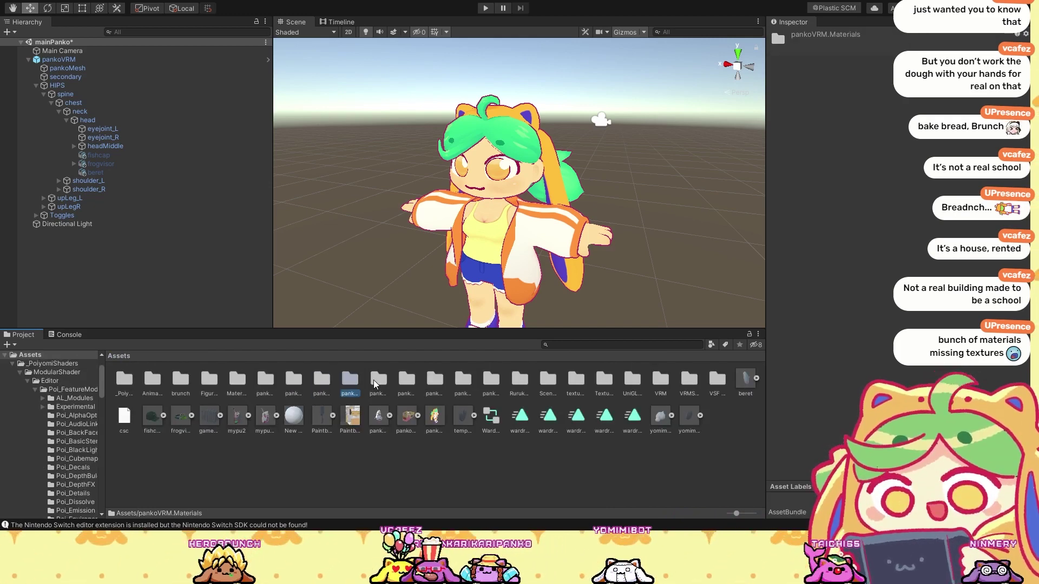
{"action": "left_click", "coordinate": [434, 379]}
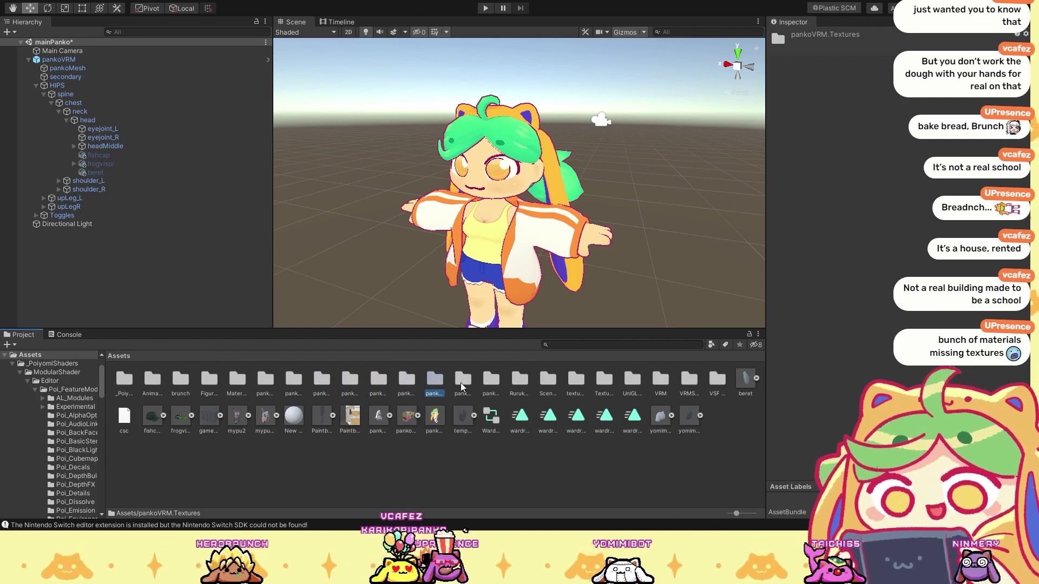
{"action": "double_click", "coordinate": [435, 381]}
{"action": "left_click", "coordinate": [264, 379]}
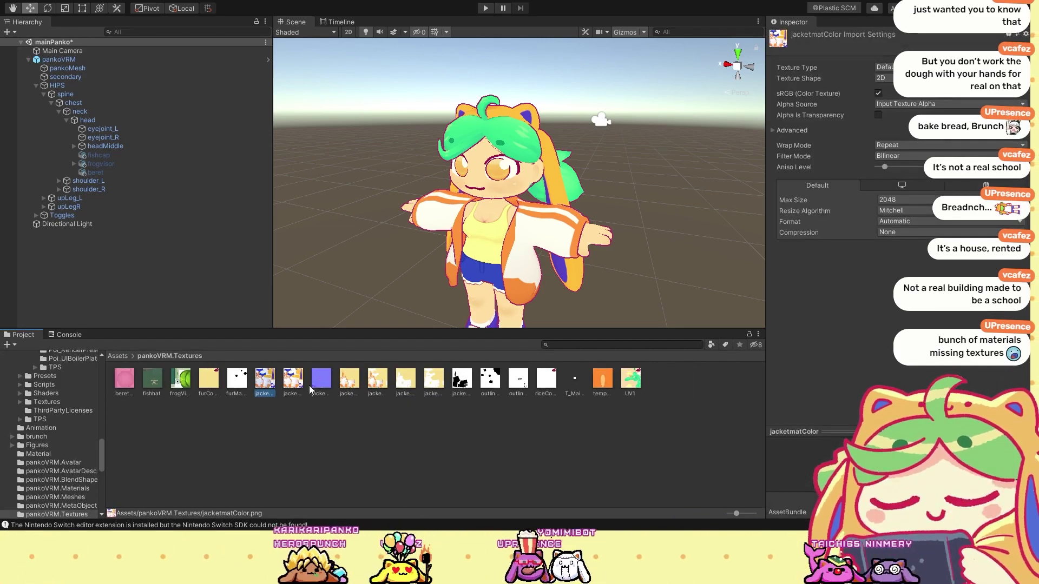
{"action": "left_click", "coordinate": [246, 382]}
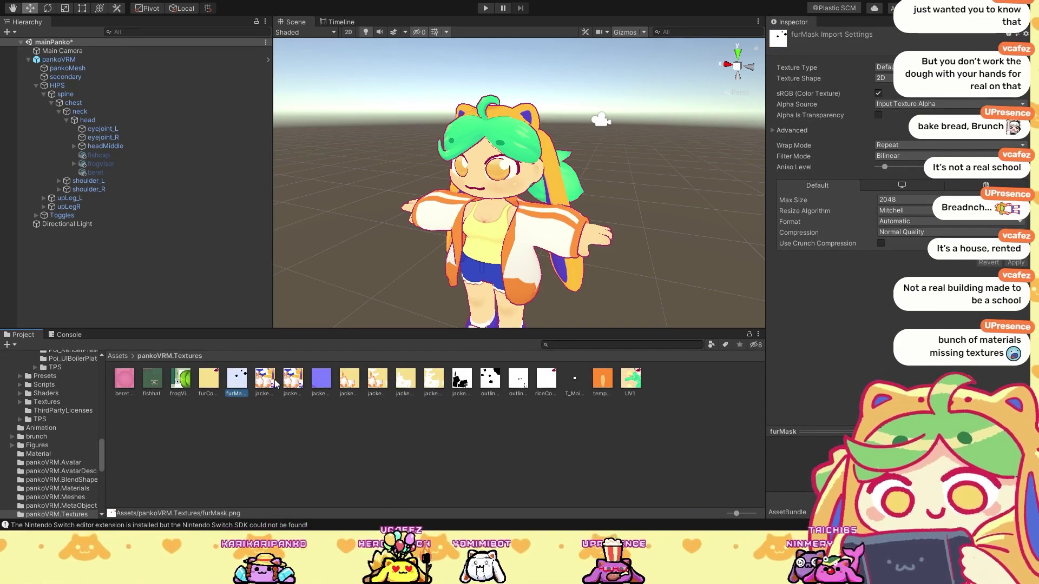
{"action": "left_click", "coordinate": [459, 384]}
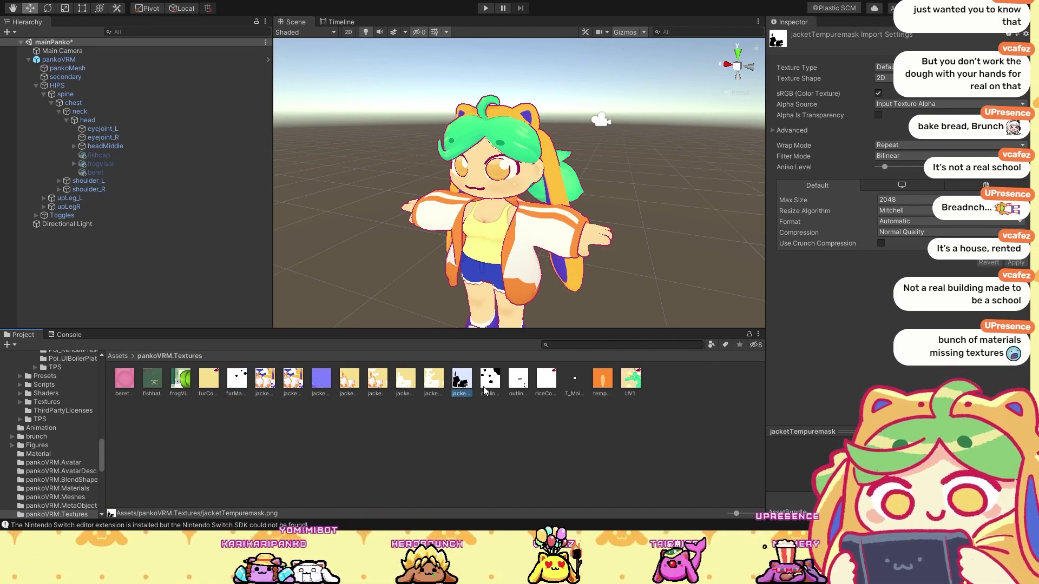
{"action": "left_click", "coordinate": [489, 380]}
{"action": "left_click", "coordinate": [520, 382]}
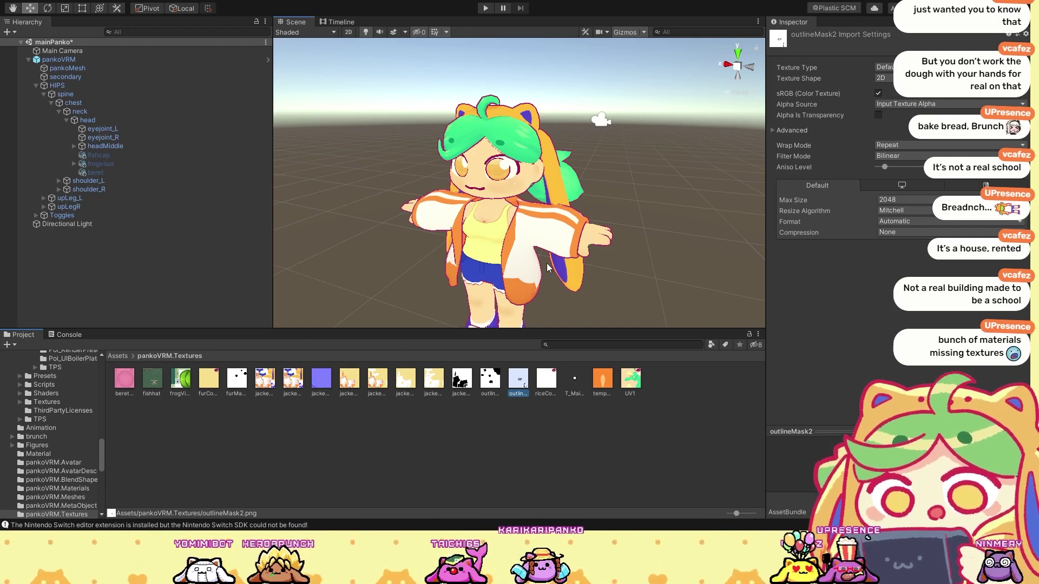
Step: Select pankoMesh, expand its materials and examine the settings of skinMat, jacketMat and hairMat
{"action": "left_click", "coordinate": [476, 238]}
{"action": "scroll", "coordinate": [894, 215], "scroll_direction": "down", "scroll_amount": 5}
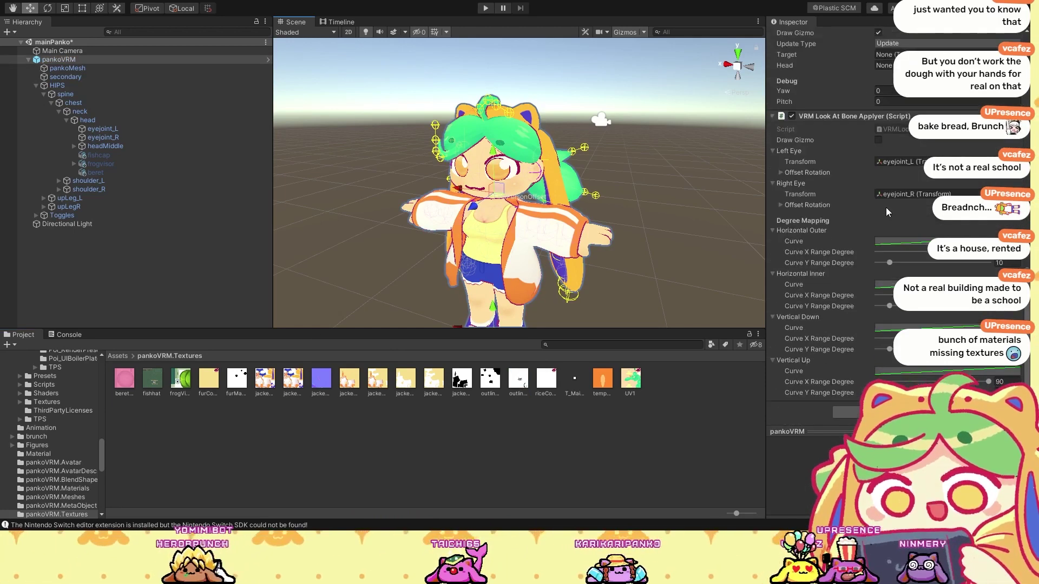
{"action": "left_click", "coordinate": [67, 68]}
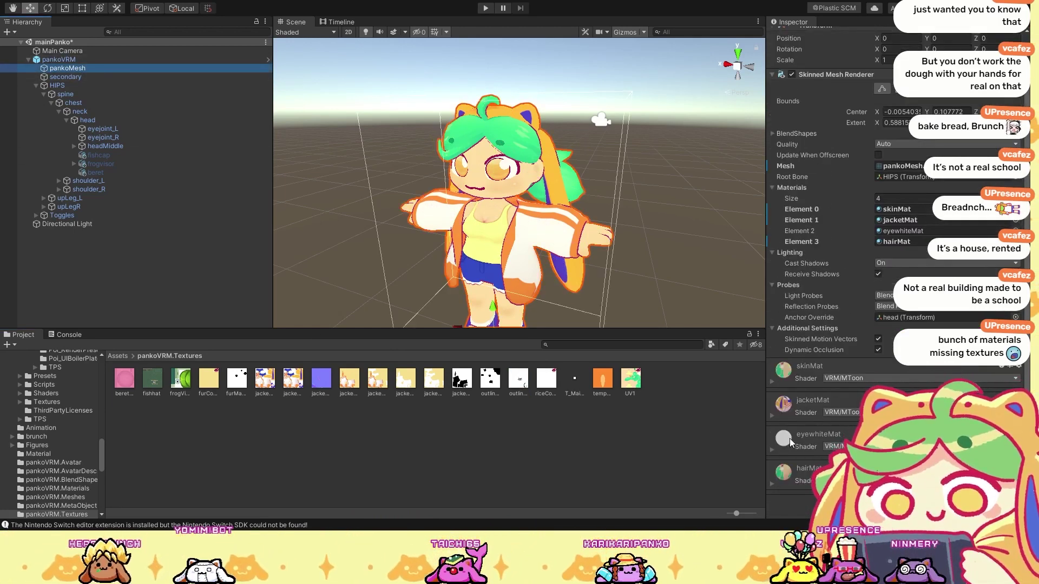
{"action": "left_click", "coordinate": [772, 415]}
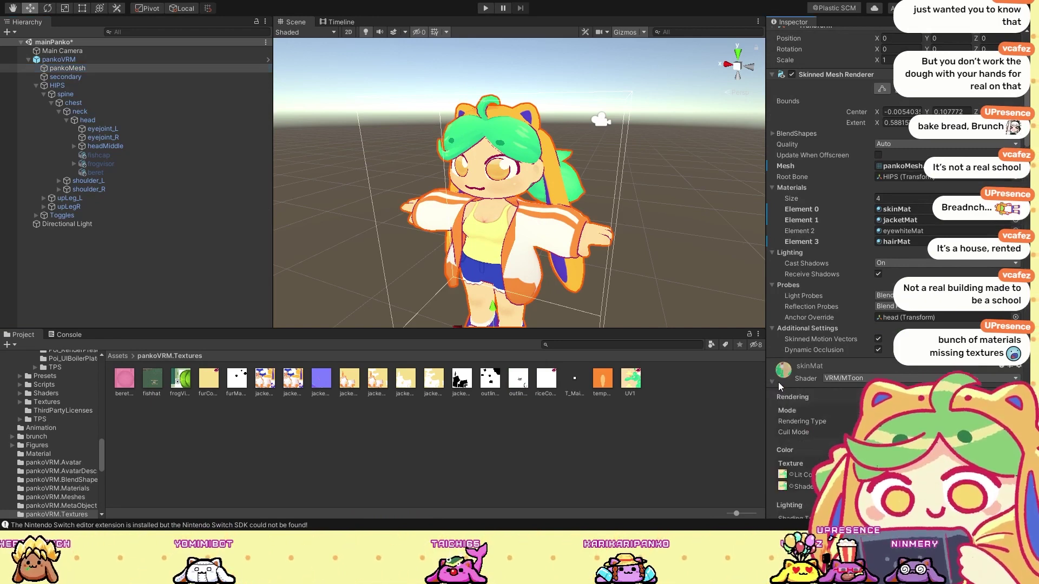
{"action": "scroll", "coordinate": [784, 388], "scroll_direction": "down", "scroll_amount": 15}
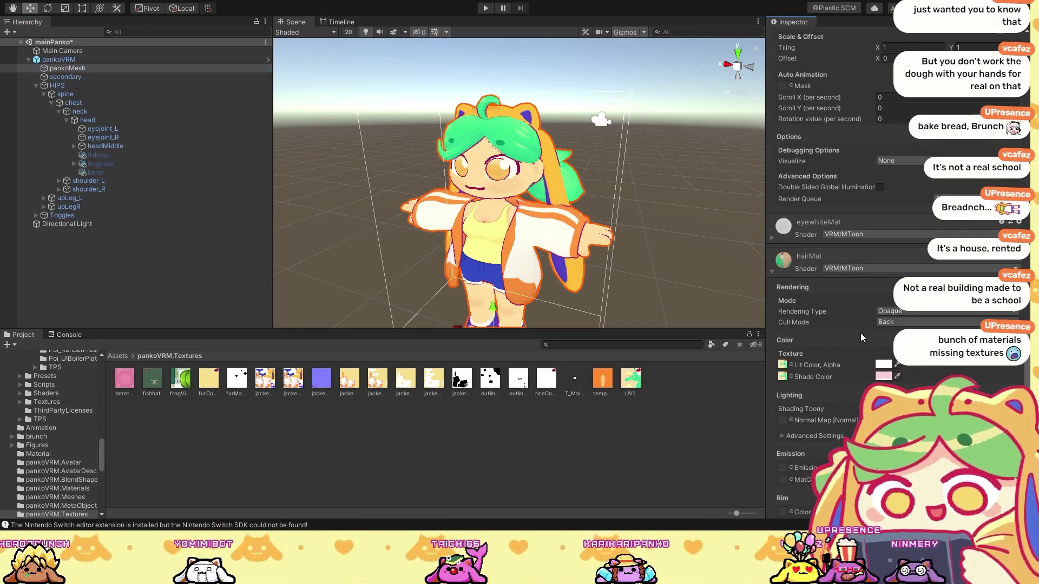
{"action": "scroll", "coordinate": [860, 331], "scroll_direction": "down", "scroll_amount": 6}
{"action": "scroll", "coordinate": [860, 330], "scroll_direction": "up", "scroll_amount": 5}
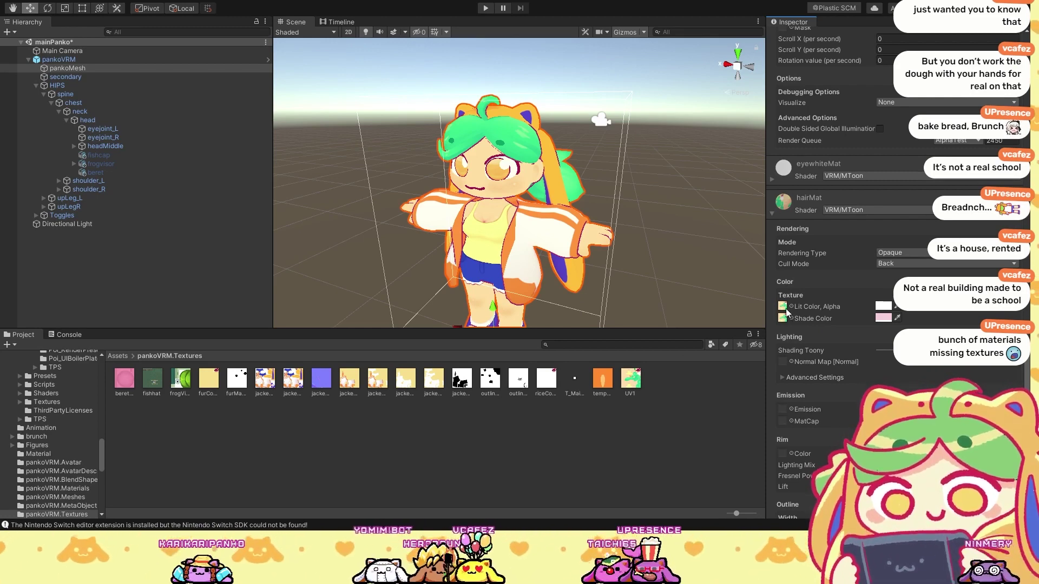
Step: Locate jacketMat's lit color and outline width textures among the assets, and inspect outlineMask2 before reselecting pankoVRM
{"action": "scroll", "coordinate": [787, 201], "scroll_direction": "down", "scroll_amount": 10}
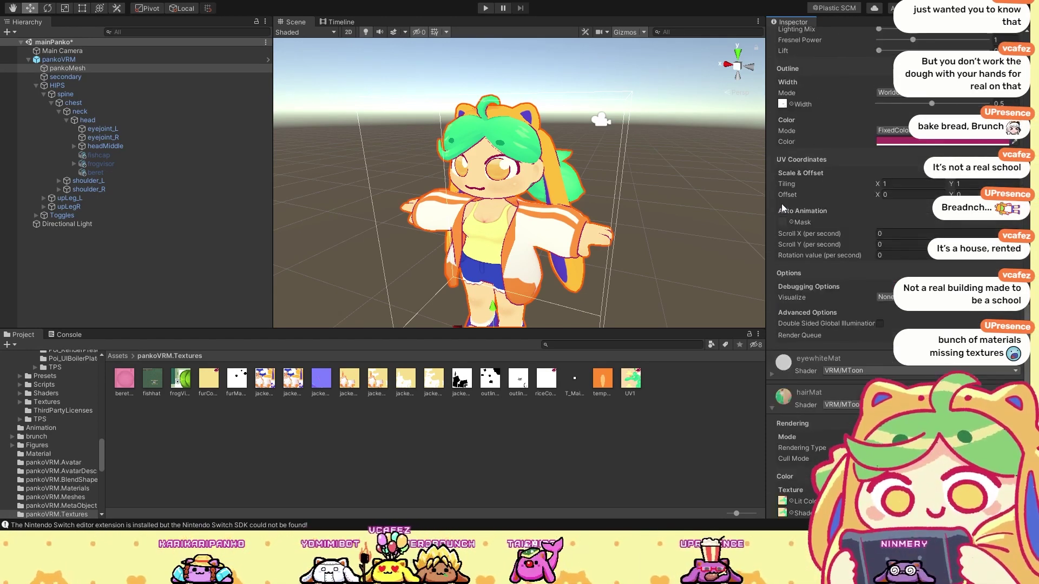
{"action": "scroll", "coordinate": [780, 186], "scroll_direction": "down", "scroll_amount": 15}
{"action": "left_click", "coordinate": [788, 232]}
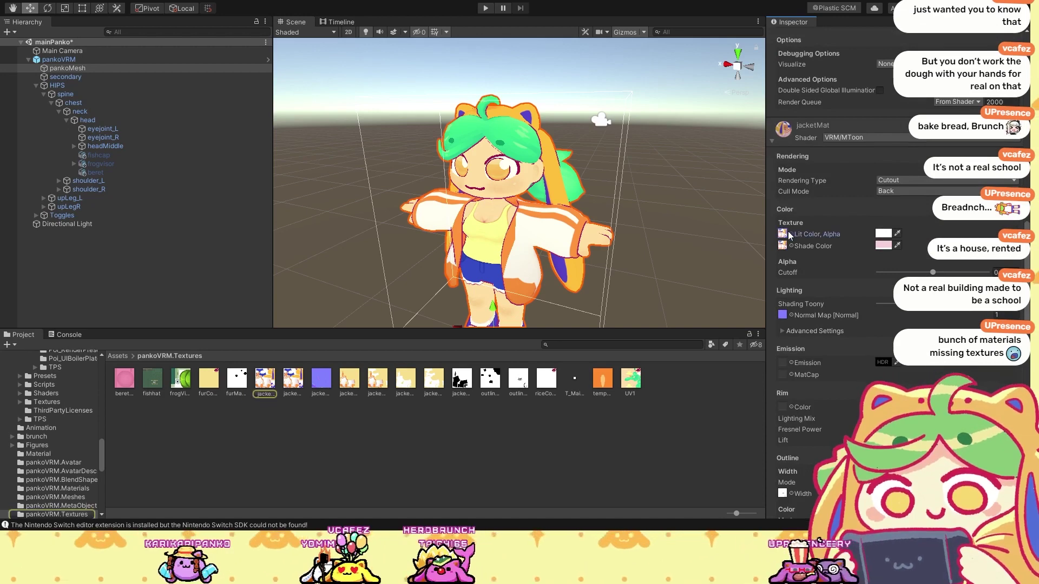
{"action": "scroll", "coordinate": [800, 285], "scroll_direction": "down", "scroll_amount": 7}
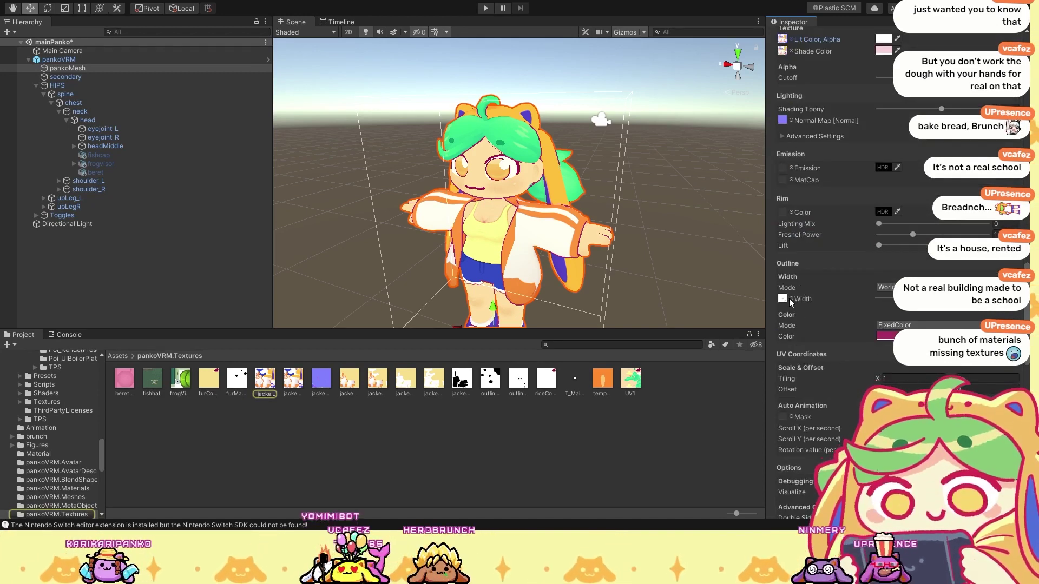
{"action": "left_click", "coordinate": [784, 299]}
{"action": "left_click", "coordinate": [517, 380]}
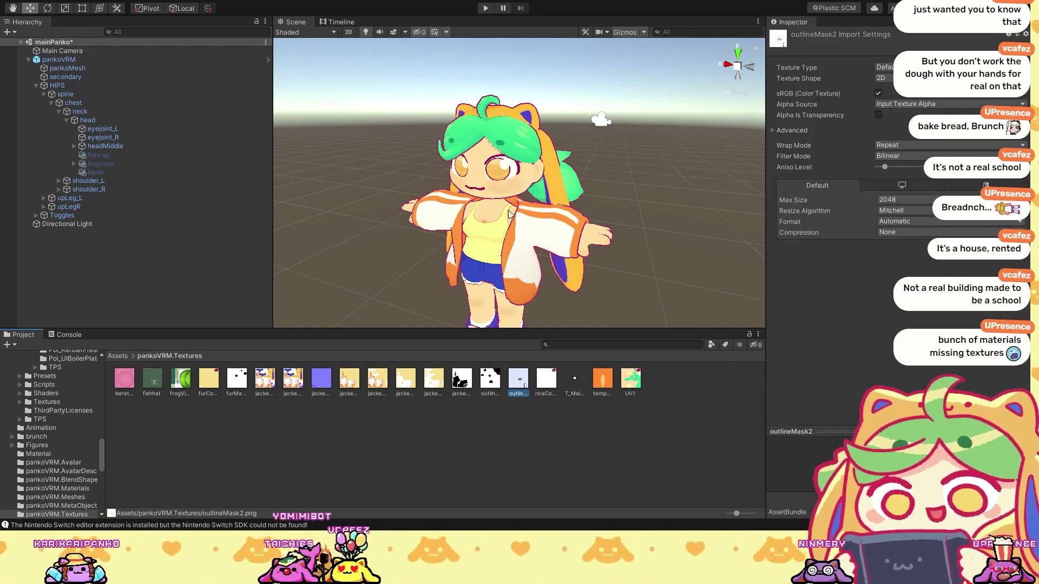
{"action": "left_click", "coordinate": [569, 172]}
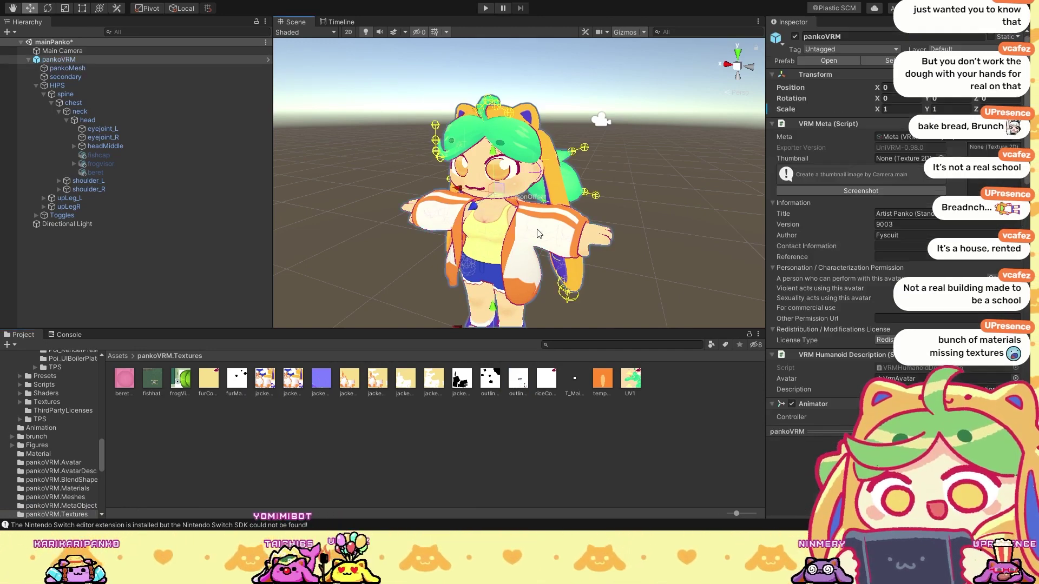
Step: Examine pankoMesh's skinMat material settings and locate its Lit Color texture in the project
{"action": "left_click", "coordinate": [67, 68]}
{"action": "scroll", "coordinate": [833, 221], "scroll_direction": "up", "scroll_amount": 10}
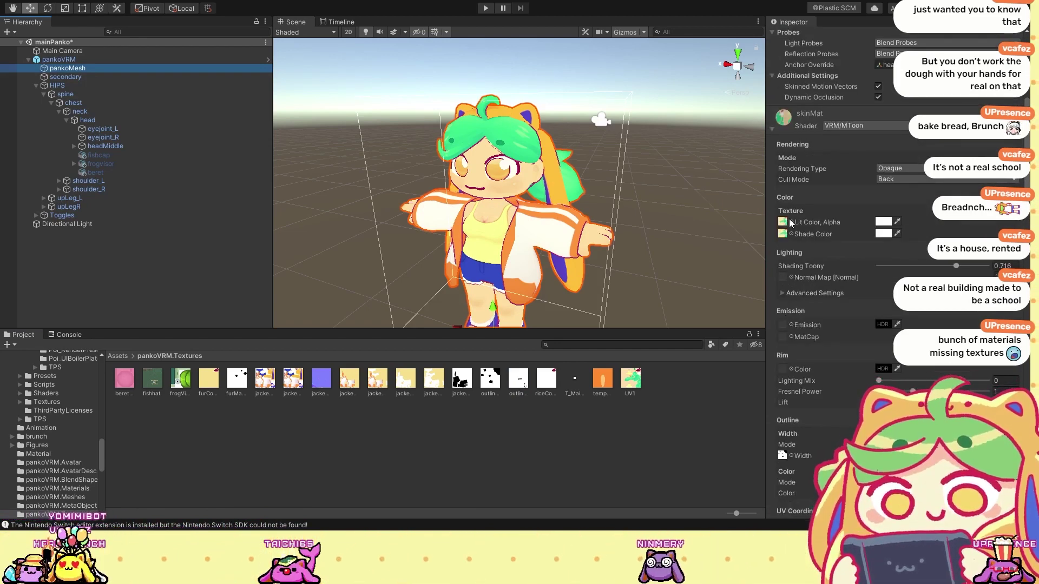
{"action": "scroll", "coordinate": [788, 227], "scroll_direction": "down", "scroll_amount": 4}
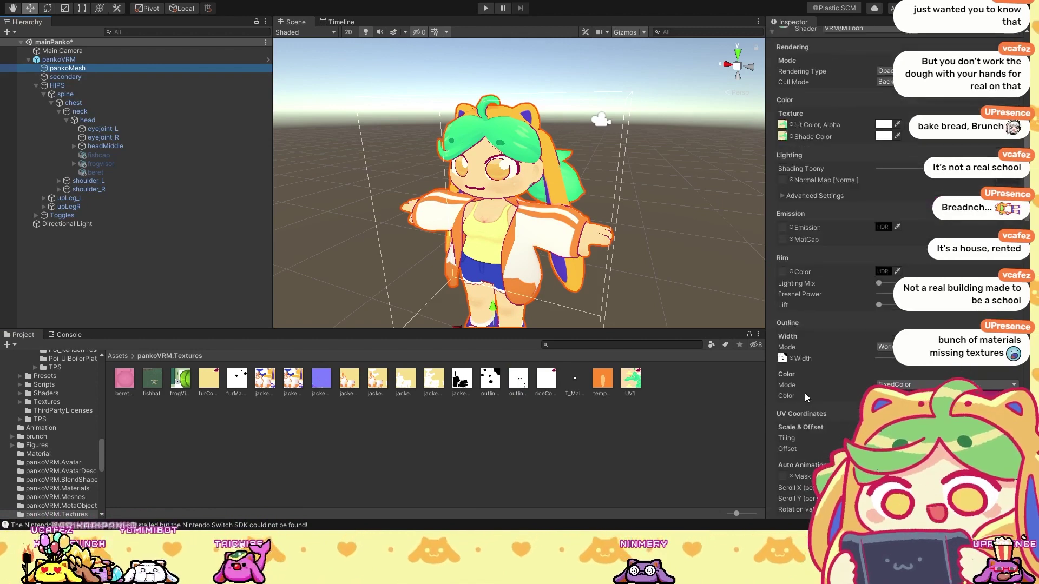
{"action": "scroll", "coordinate": [804, 398], "scroll_direction": "up", "scroll_amount": 4}
{"action": "left_click", "coordinate": [782, 222]}
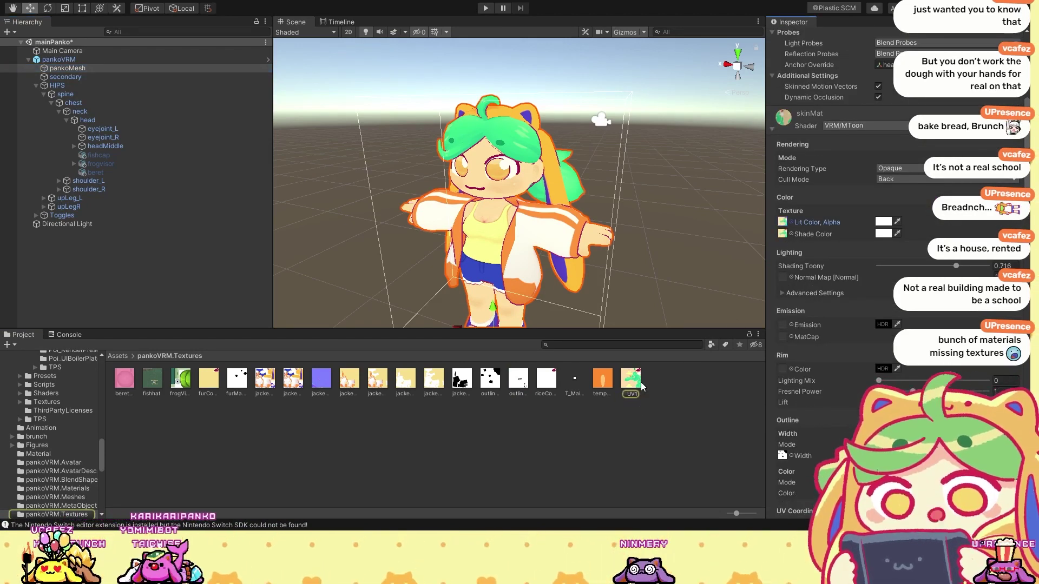
Step: Review the jacketMat material settings, locate its Lit Color texture, and show the import settings of jacketmatColor.png
{"action": "scroll", "coordinate": [781, 257], "scroll_direction": "up", "scroll_amount": 4}
{"action": "left_click", "coordinate": [771, 226]}
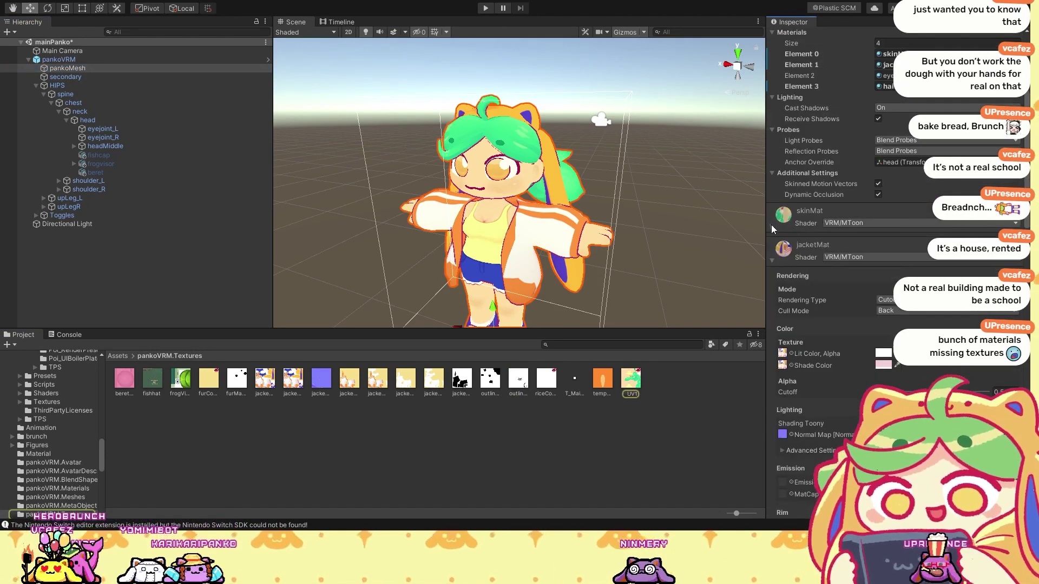
{"action": "left_click", "coordinate": [783, 354]}
{"action": "scroll", "coordinate": [794, 353], "scroll_direction": "down", "scroll_amount": 8}
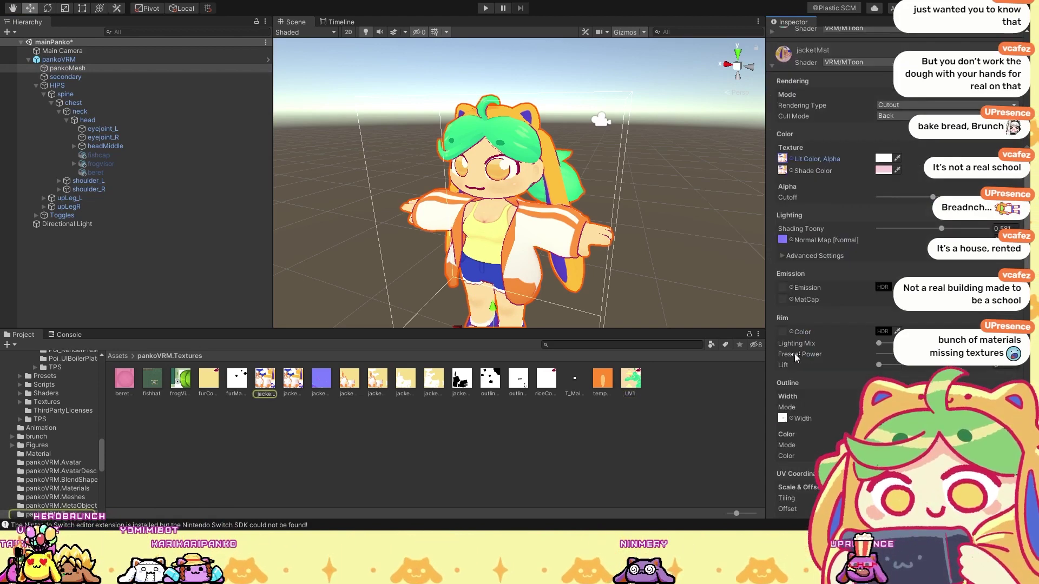
{"action": "scroll", "coordinate": [786, 419], "scroll_direction": "down", "scroll_amount": 8}
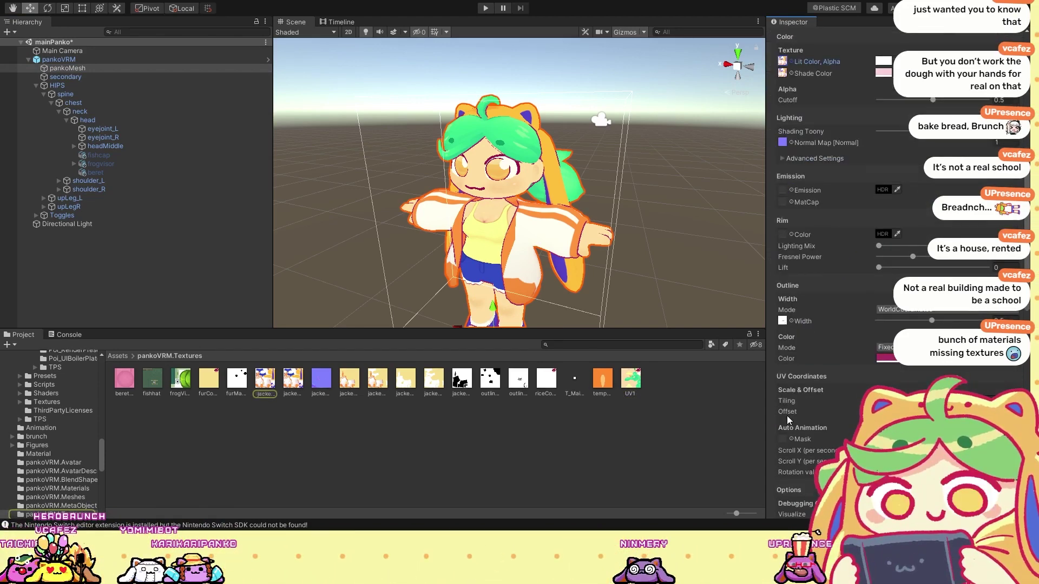
{"action": "scroll", "coordinate": [810, 438], "scroll_direction": "up", "scroll_amount": 8}
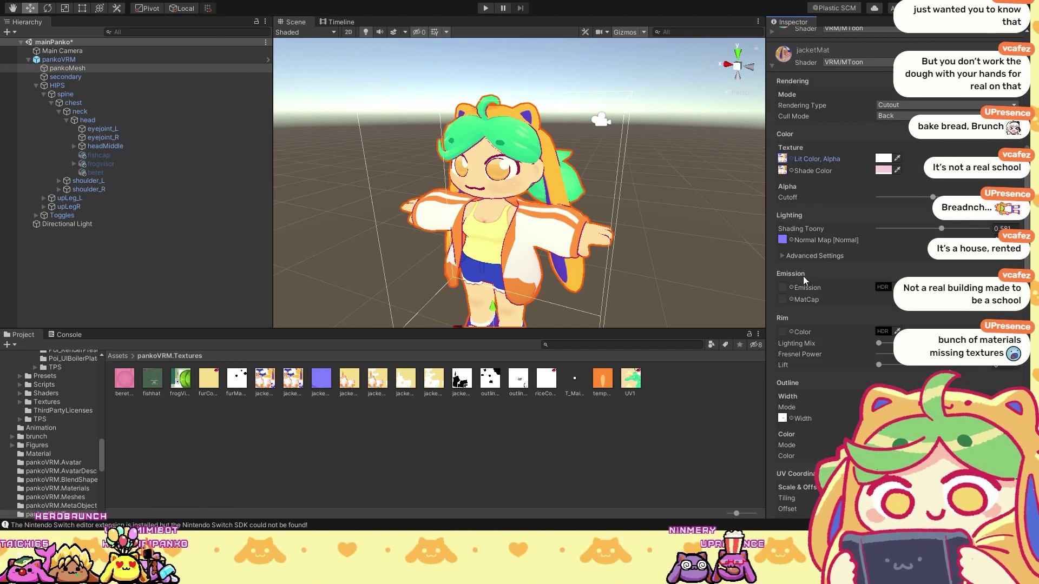
{"action": "left_click", "coordinate": [784, 160]}
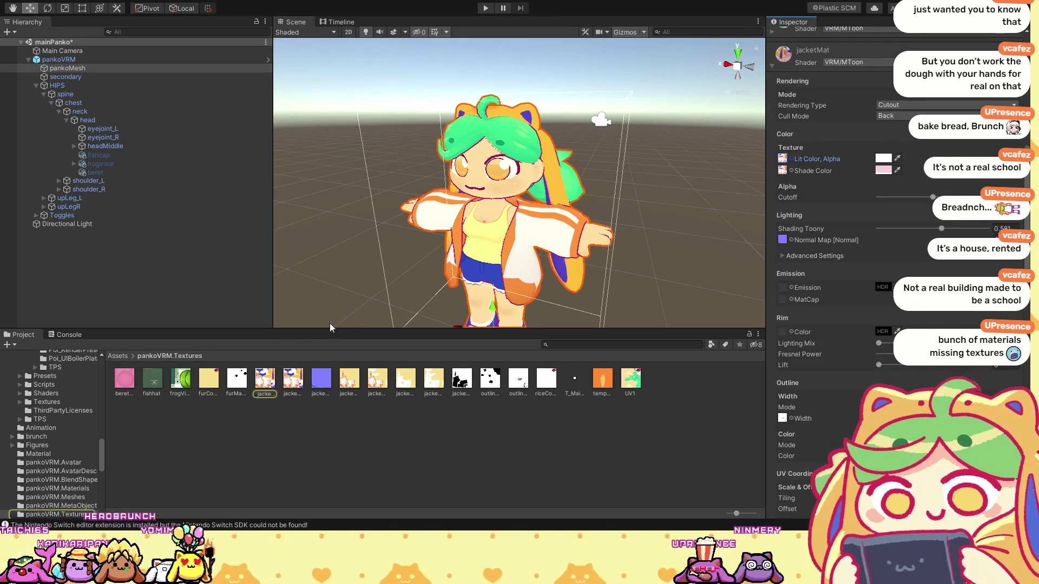
{"action": "left_click", "coordinate": [265, 382]}
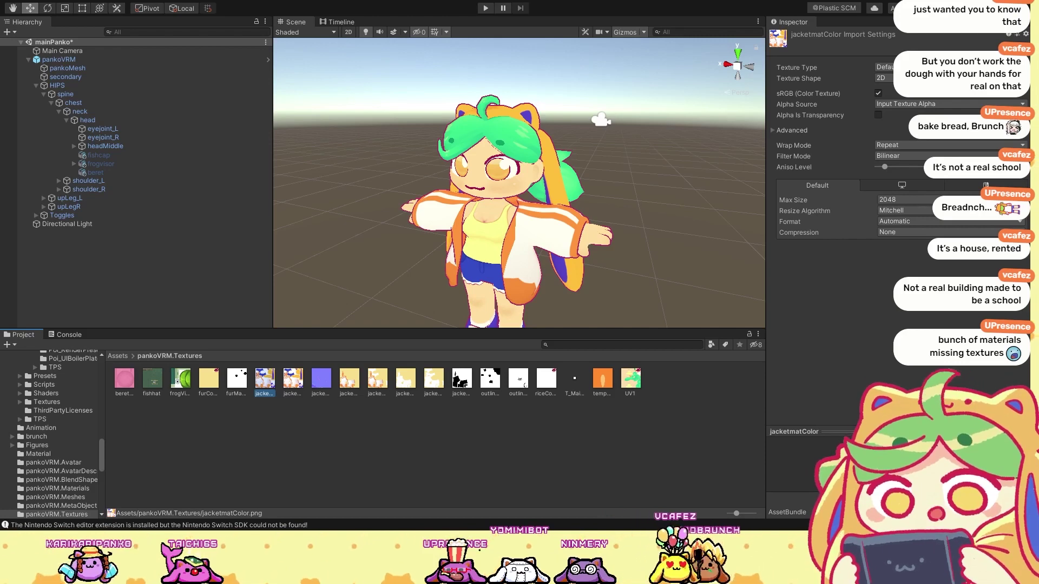
Step: Switch to Clip Studio Paint and save the jacket texture document pankoUV2.psd
{"action": "key", "text": "alt+Tab"}
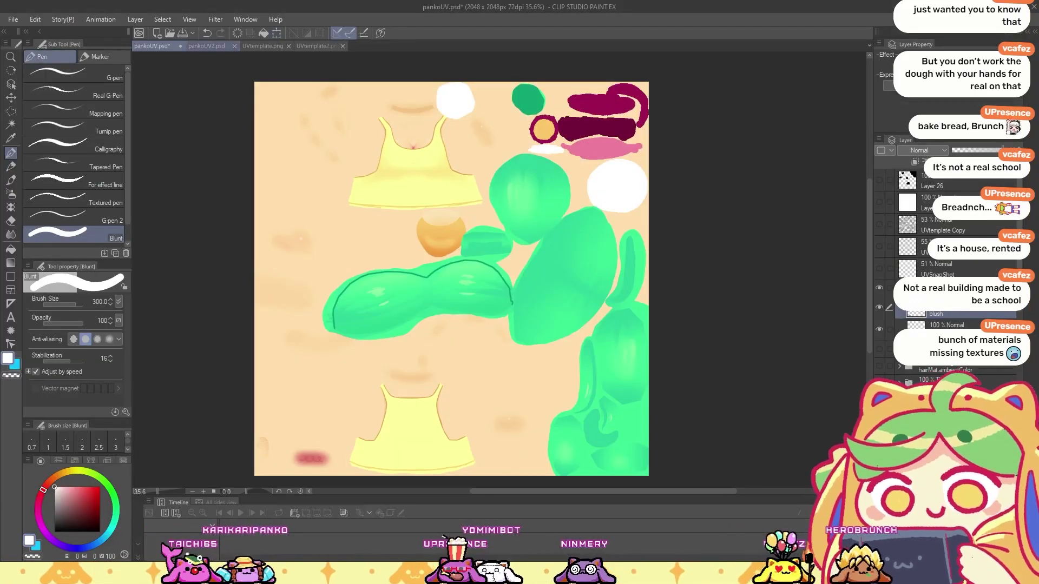
{"action": "left_click", "coordinate": [207, 46]}
{"action": "left_click_drag", "start_coordinate": [882, 293], "coordinate": [880, 386]}
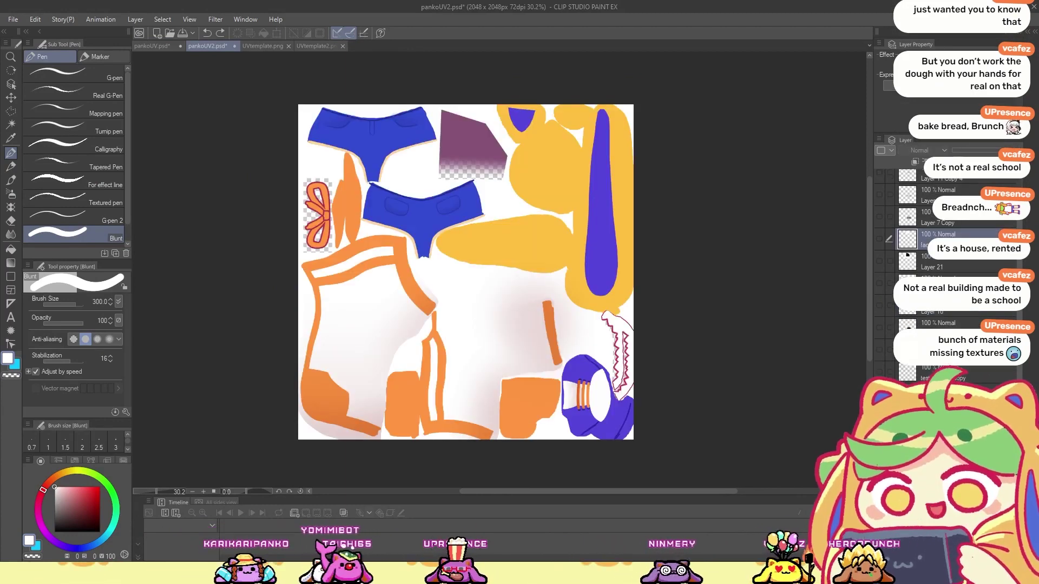
{"action": "key", "text": "o"}
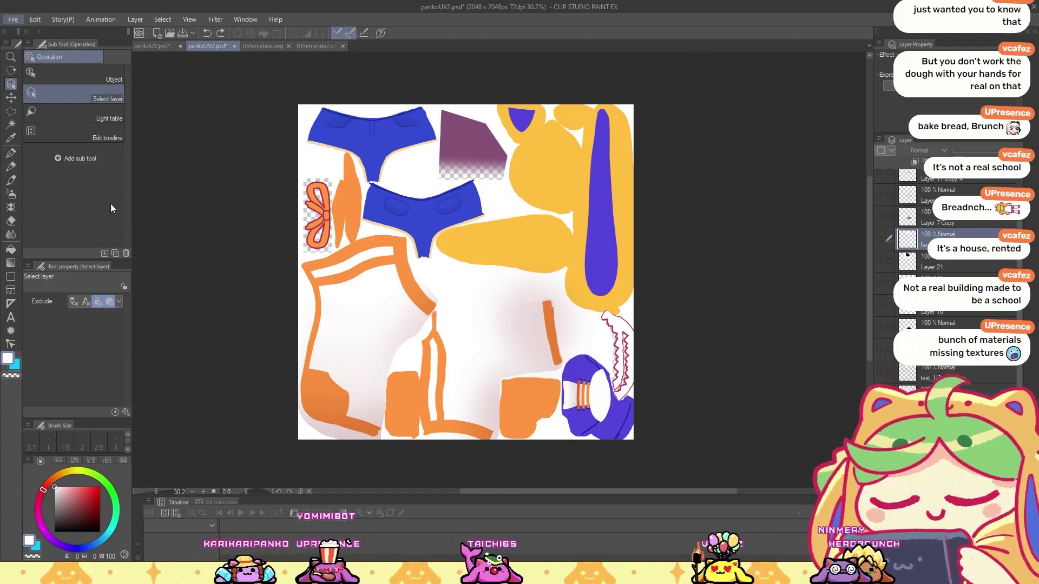
{"action": "key", "text": "ctrl+s"}
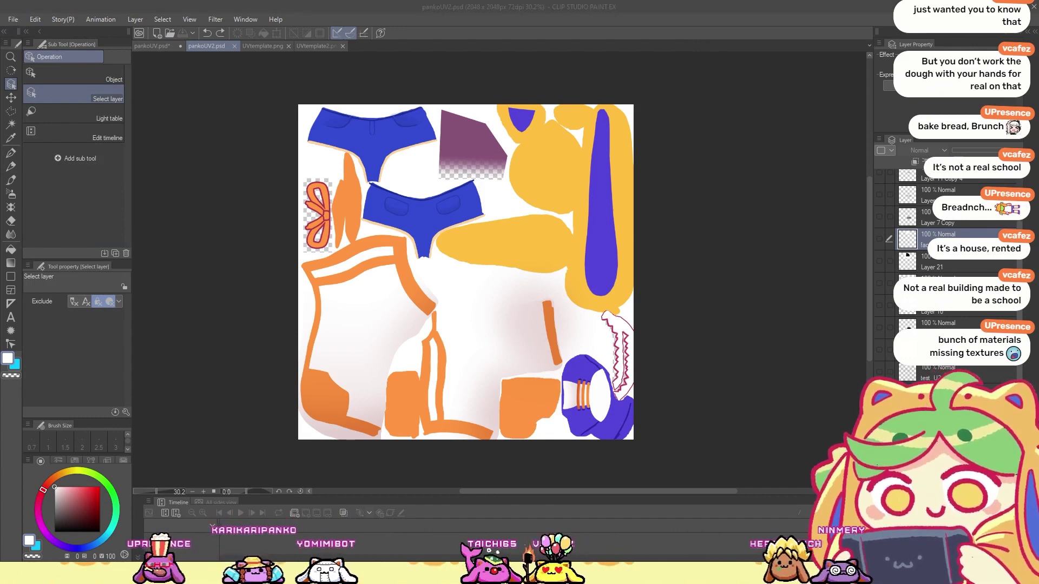
Step: Bring up the skin and hair texture document pankoUV.psd and save it
{"action": "key", "text": "alt"}
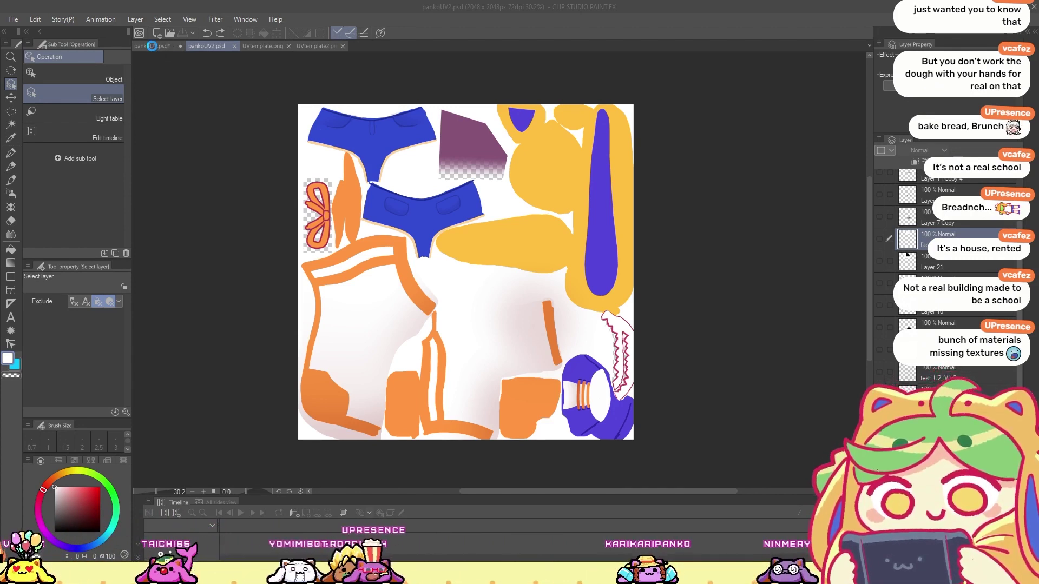
{"action": "left_click", "coordinate": [152, 46]}
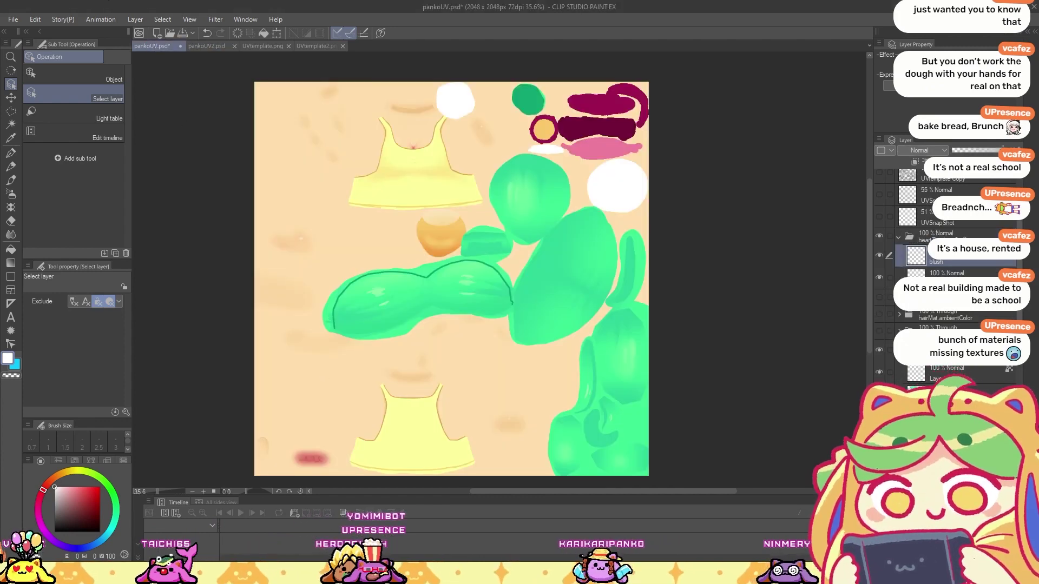
{"action": "key", "text": "ctrl+s"}
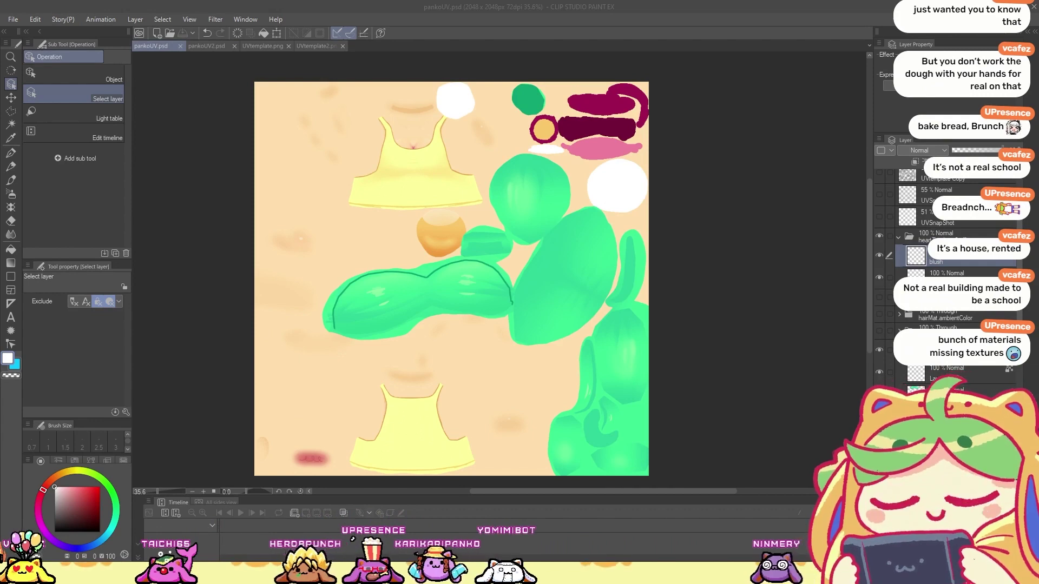
Step: Switch to Blender's Modeling workspace and activate the YomimiHead shape key on the cheeks mesh
{"action": "key", "text": "alt+Tab"}
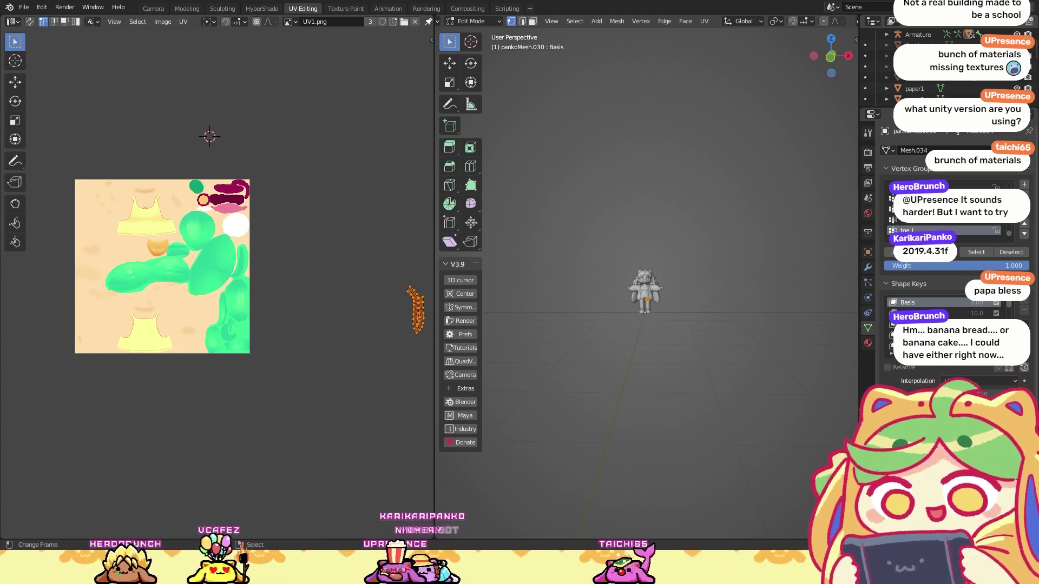
{"action": "left_click", "coordinate": [187, 9]}
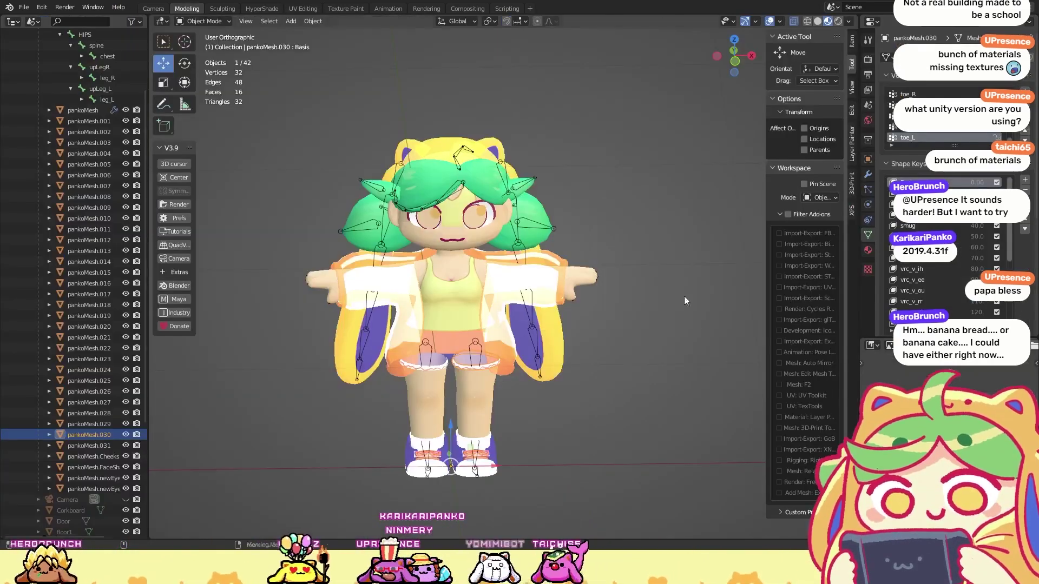
{"action": "left_click", "coordinate": [498, 209]}
{"action": "middle_click_drag", "start_coordinate": [498, 209], "coordinate": [597, 164]}
{"action": "left_click", "coordinate": [506, 215]}
{"action": "left_click", "coordinate": [597, 164]}
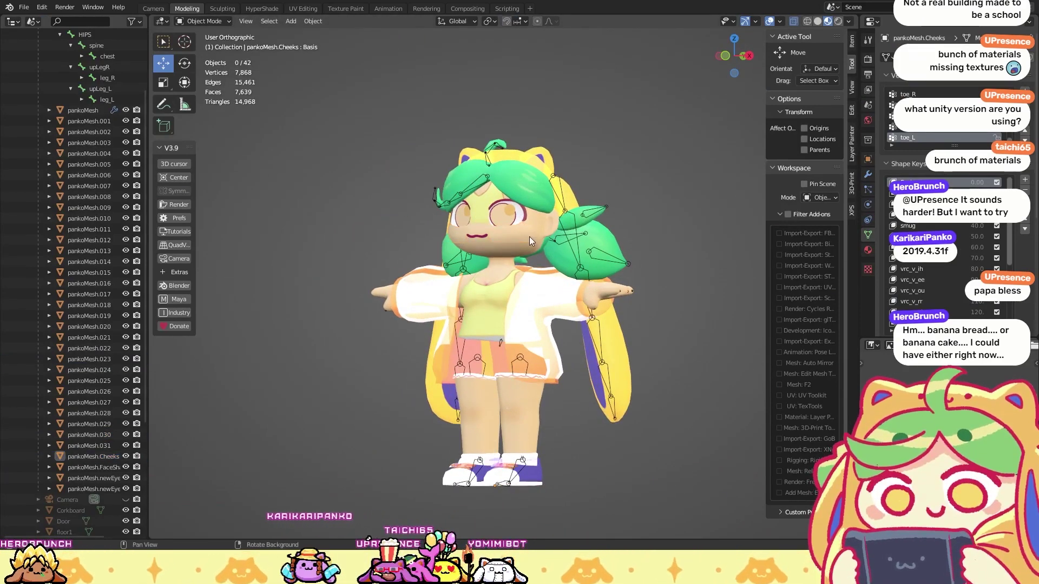
{"action": "scroll", "coordinate": [953, 135], "scroll_direction": "down", "scroll_amount": 1}
{"action": "scroll", "coordinate": [995, 242], "scroll_direction": "down", "scroll_amount": 6}
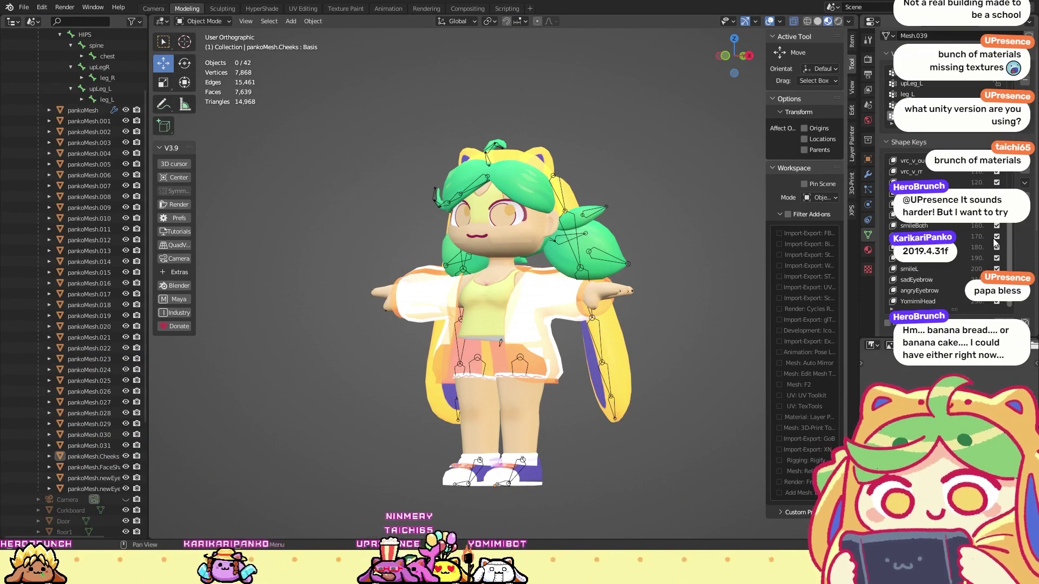
{"action": "left_click", "coordinate": [949, 302]}
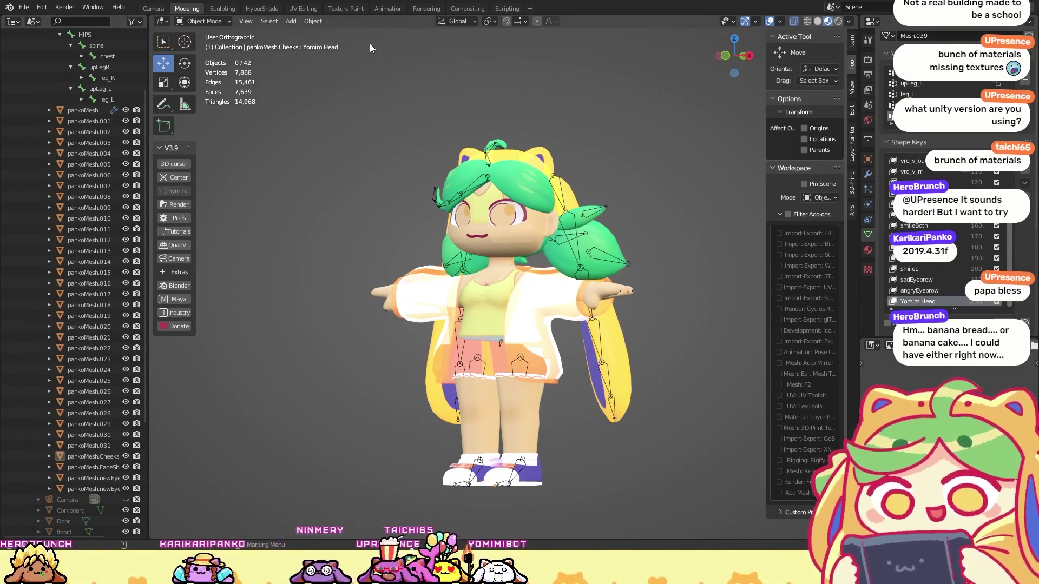
Step: Enter Edit Mode on the head mesh pankoMesh.023 and activate its YomimiHead shape key
{"action": "left_click", "coordinate": [537, 200]}
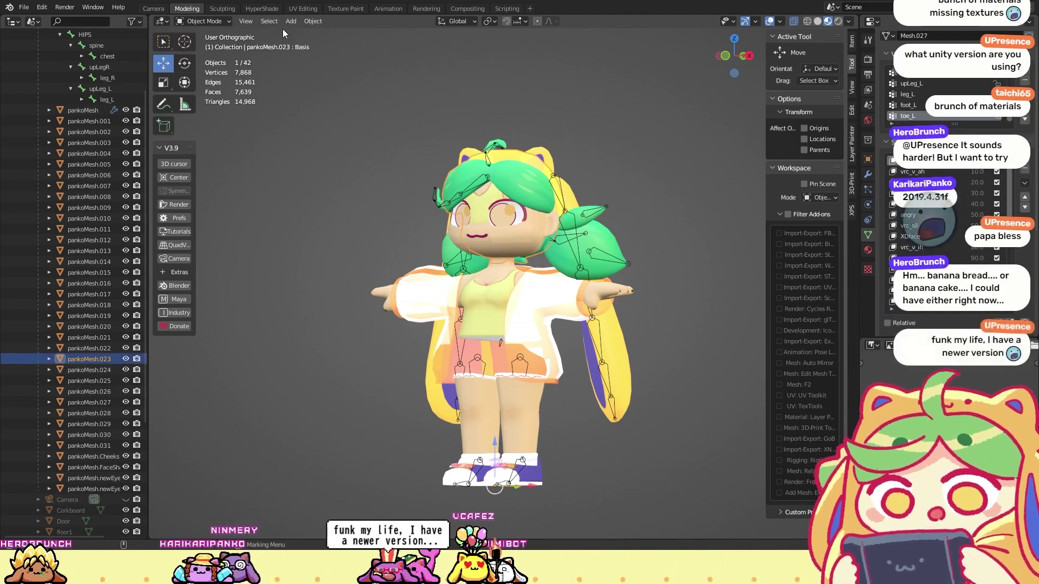
{"action": "left_click", "coordinate": [205, 21]}
{"action": "left_click", "coordinate": [205, 58]}
{"action": "scroll", "coordinate": [957, 321], "scroll_direction": "down", "scroll_amount": 5}
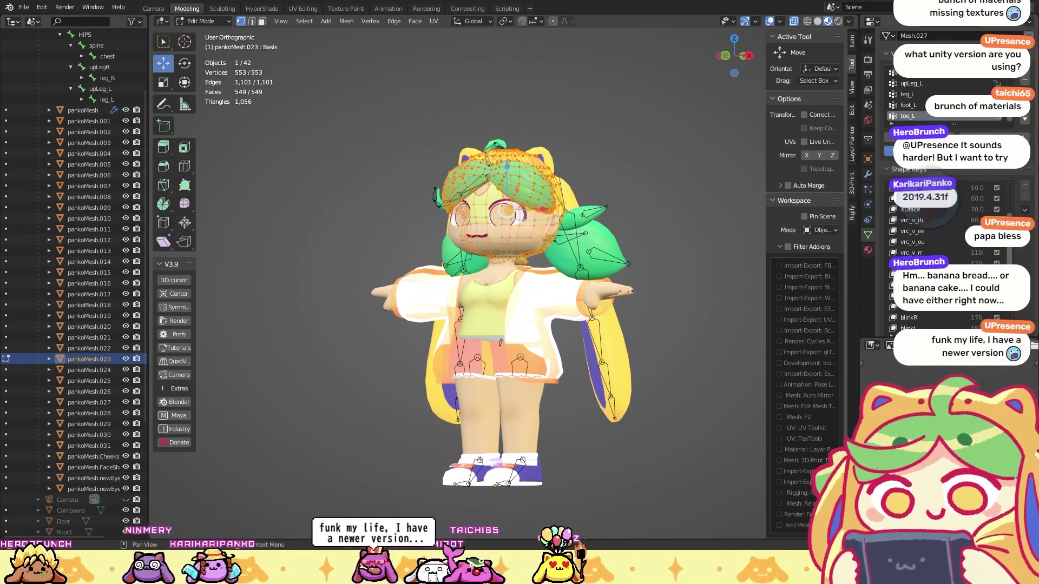
{"action": "left_click", "coordinate": [920, 317]}
Step: Examine the head mesh's YomimiHead shape from the front, both close up and against the whole avatar
{"action": "middle_click_drag", "start_coordinate": [676, 249], "coordinate": [541, 163]}
{"action": "scroll", "coordinate": [541, 160], "scroll_direction": "up", "scroll_amount": 4}
{"action": "scroll", "coordinate": [541, 161], "scroll_direction": "up", "scroll_amount": 6}
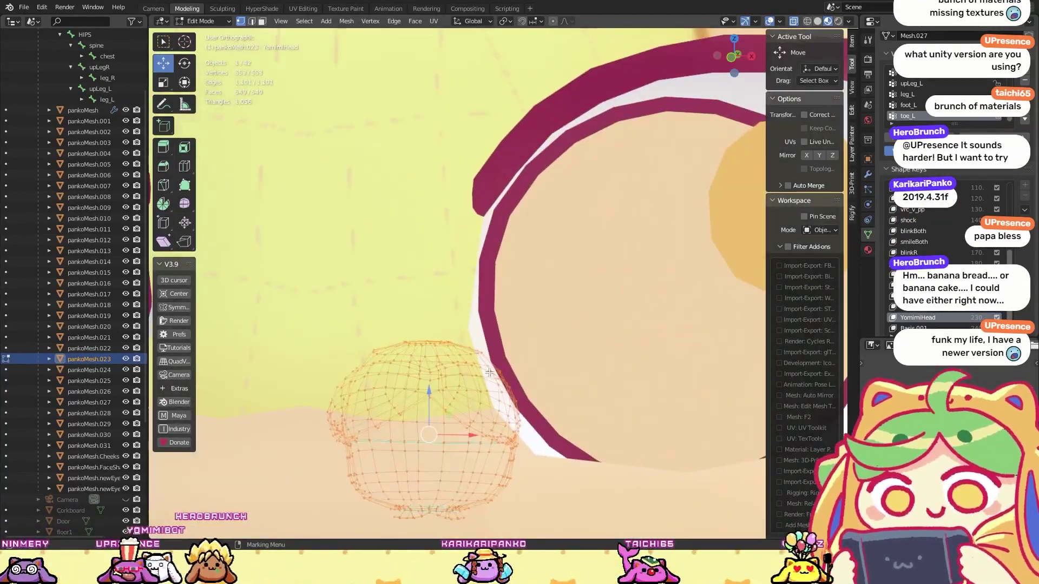
{"action": "key", "text": "KP_Decimal"}
{"action": "middle_click_drag", "start_coordinate": [542, 207], "coordinate": [448, 196]}
{"action": "scroll", "coordinate": [561, 218], "scroll_direction": "down", "scroll_amount": 8}
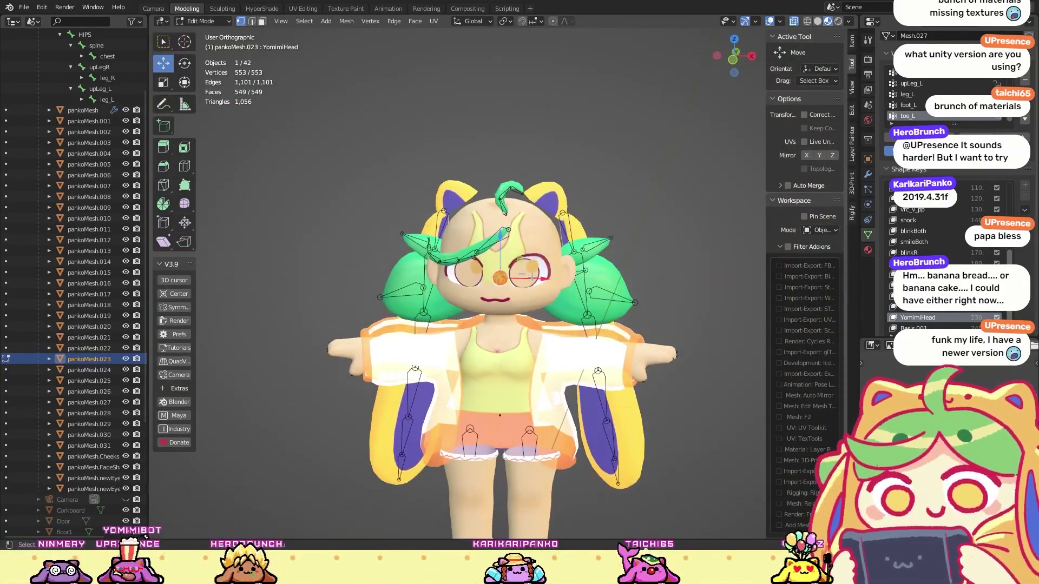
{"action": "scroll", "coordinate": [532, 277], "scroll_direction": "up", "scroll_amount": 10}
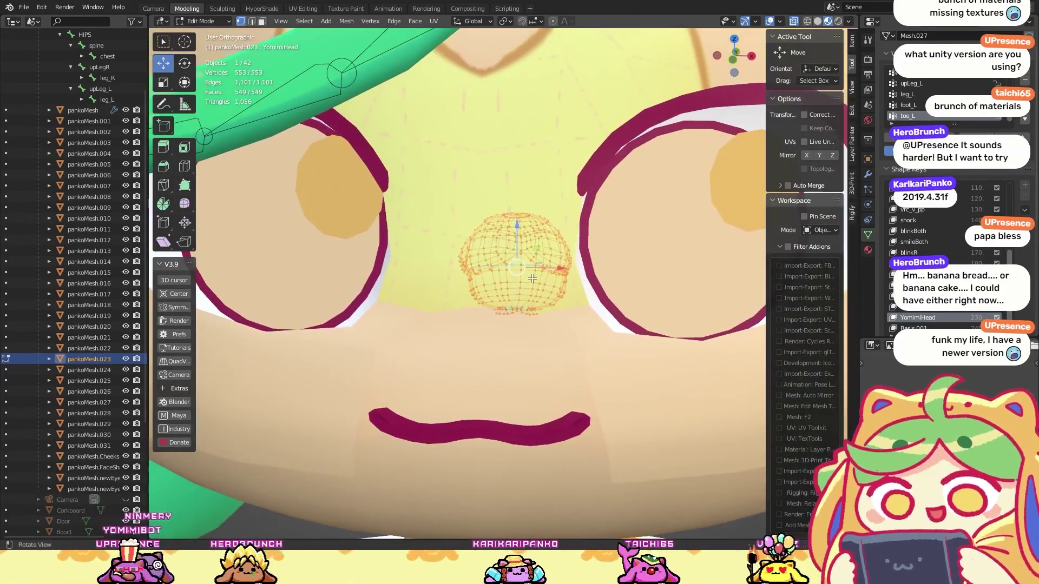
{"action": "scroll", "coordinate": [532, 278], "scroll_direction": "down", "scroll_amount": 10}
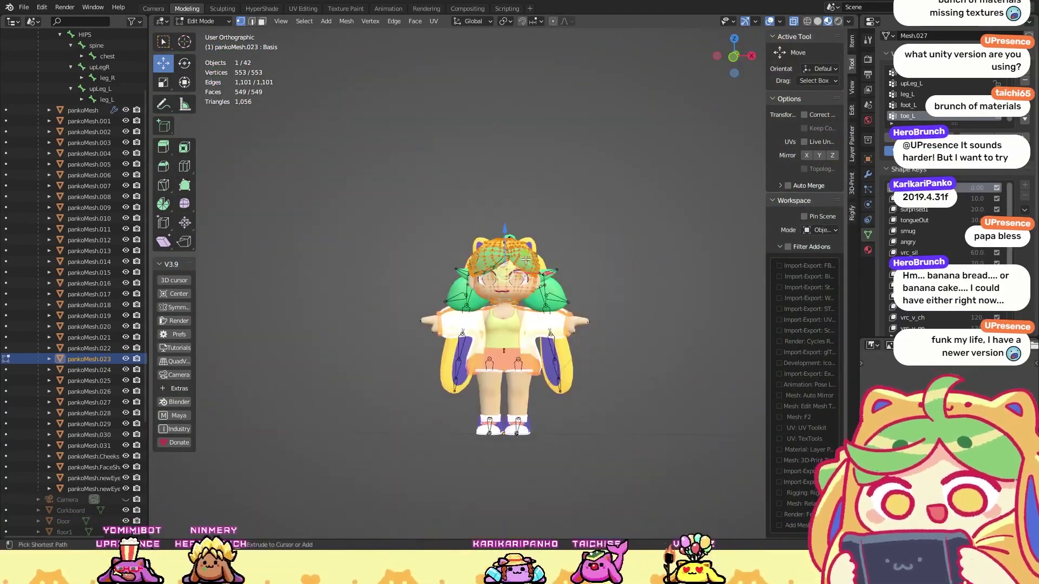
Step: Select all the avatar's meshes, put them in Edit Mode together, and activate the YomimiHead shape key
{"action": "key", "text": "ctrl+Tab"}
{"action": "left_click", "coordinate": [591, 176]}
{"action": "left_click_drag", "start_coordinate": [657, 117], "coordinate": [320, 537]}
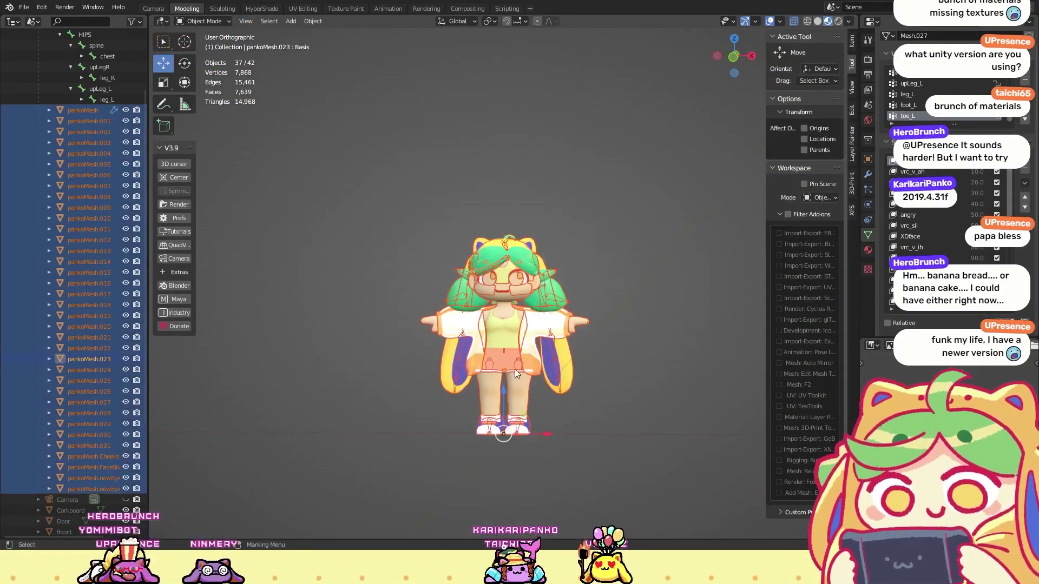
{"action": "right_click", "coordinate": [509, 367]}
{"action": "left_click", "coordinate": [422, 367]}
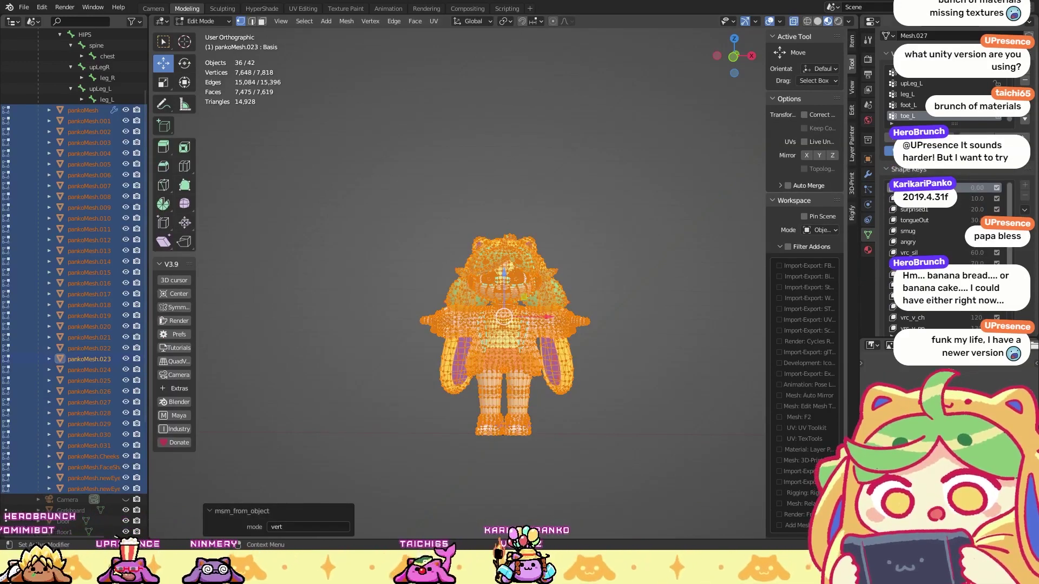
{"action": "left_click_drag", "start_coordinate": [1008, 257], "coordinate": [1021, 364]}
{"action": "left_click", "coordinate": [921, 318]}
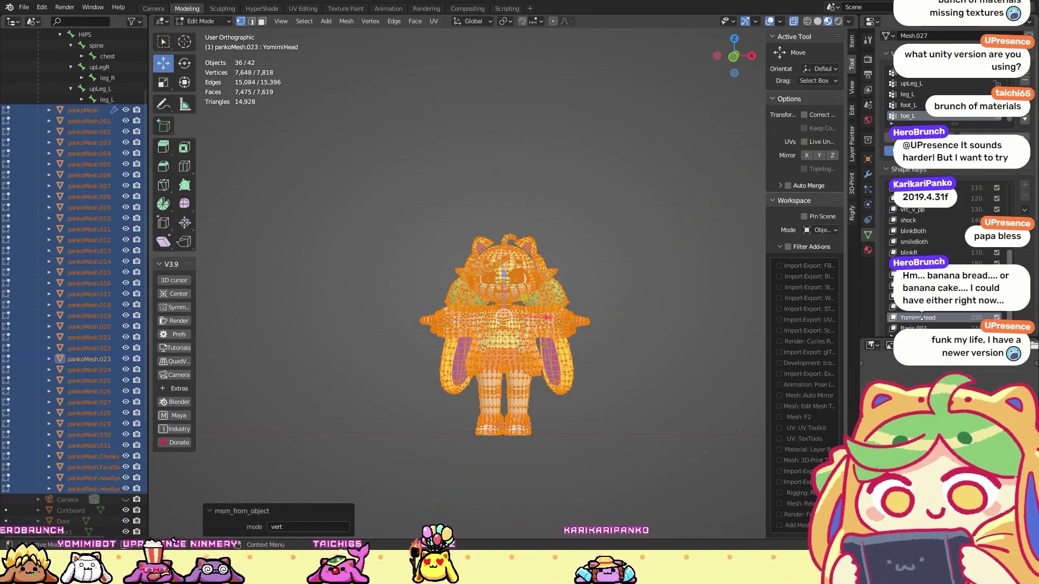
Step: Inspect the avatar's head with the YomimiHead shape key active, and return to Object Mode
{"action": "scroll", "coordinate": [521, 258], "scroll_direction": "up", "scroll_amount": 8}
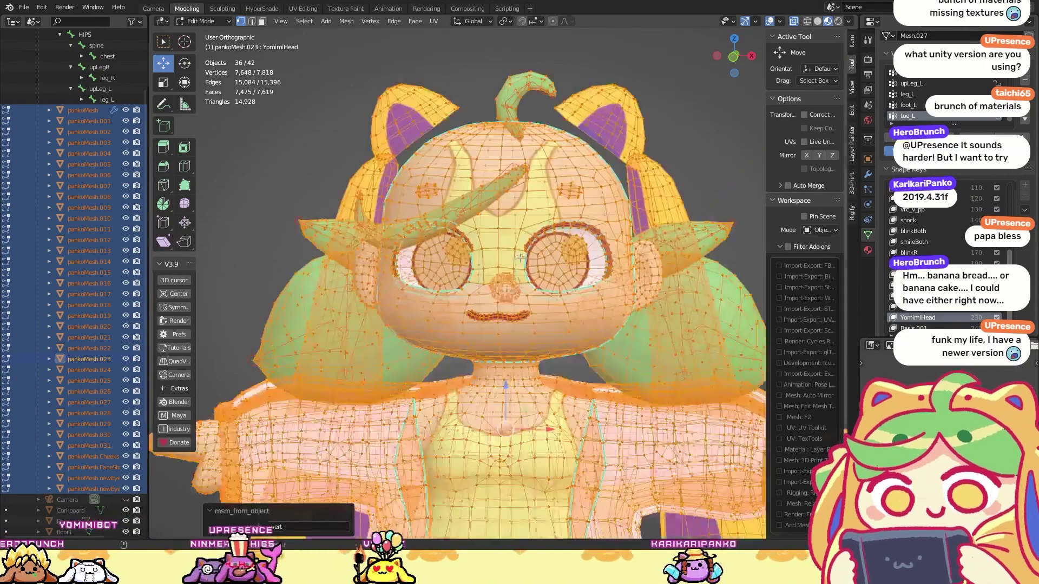
{"action": "scroll", "coordinate": [520, 258], "scroll_direction": "down", "scroll_amount": 5}
{"action": "scroll", "coordinate": [610, 148], "scroll_direction": "up", "scroll_amount": 2}
{"action": "key", "text": "Tab"}
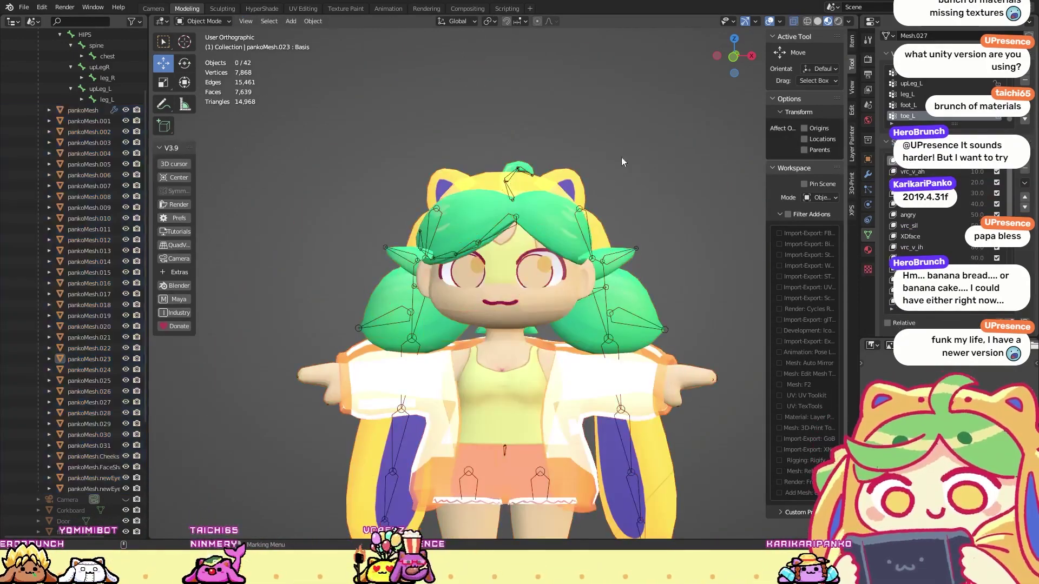
{"action": "middle_click_drag", "start_coordinate": [518, 281], "coordinate": [478, 175], "text": "shift"}
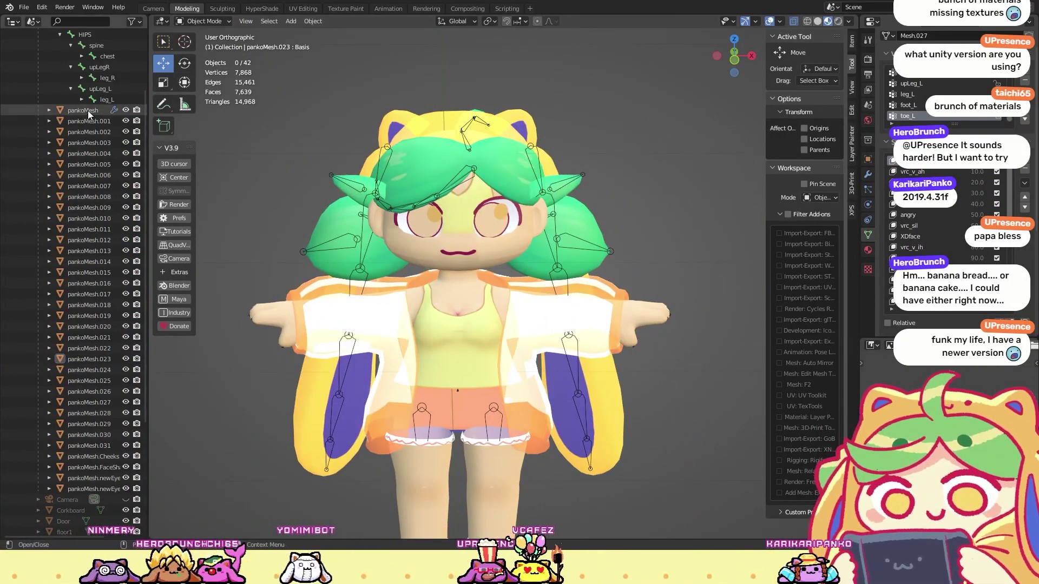
{"action": "left_click", "coordinate": [527, 240]}
{"action": "left_click", "coordinate": [502, 138]}
{"action": "left_click_drag", "start_coordinate": [604, 112], "coordinate": [261, 251]}
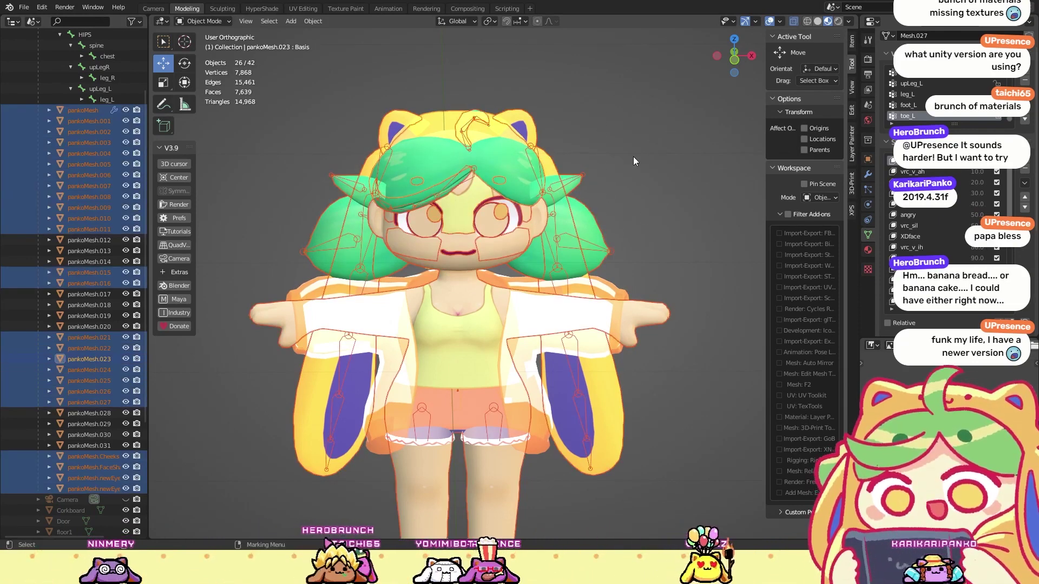
{"action": "left_click", "coordinate": [622, 163]}
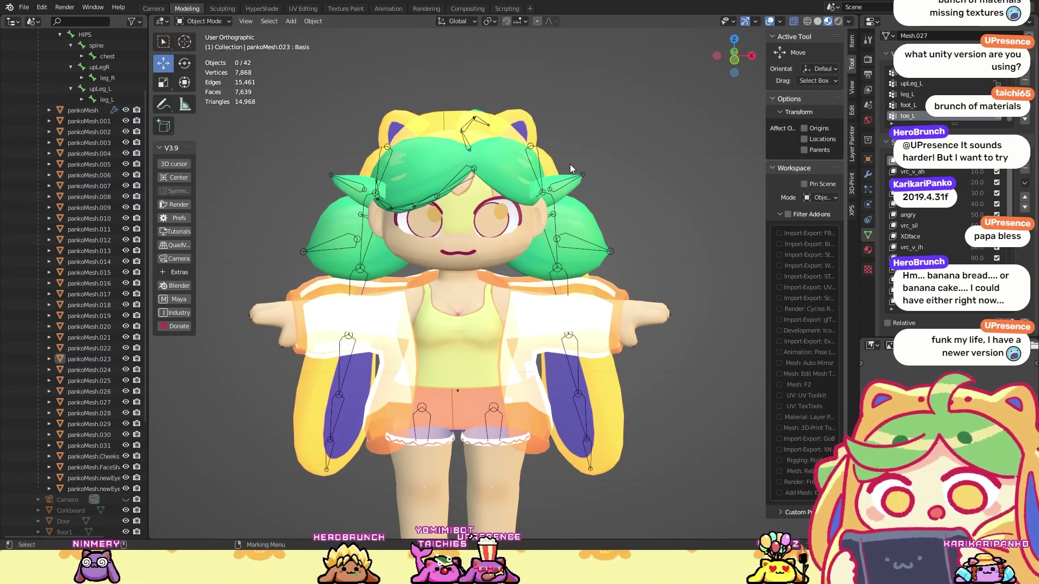
Step: Identify the face-shadow mesh and the eye mesh pankoMesh.005 by selecting each in a close view of the face
{"action": "middle_click_drag", "start_coordinate": [570, 164], "coordinate": [535, 226]}
{"action": "scroll", "coordinate": [538, 180], "scroll_direction": "up", "scroll_amount": 4}
{"action": "left_click", "coordinate": [593, 266]}
{"action": "left_click", "coordinate": [565, 310]}
{"action": "left_click", "coordinate": [567, 295]}
{"action": "middle_click_drag", "start_coordinate": [555, 225], "coordinate": [553, 254]}
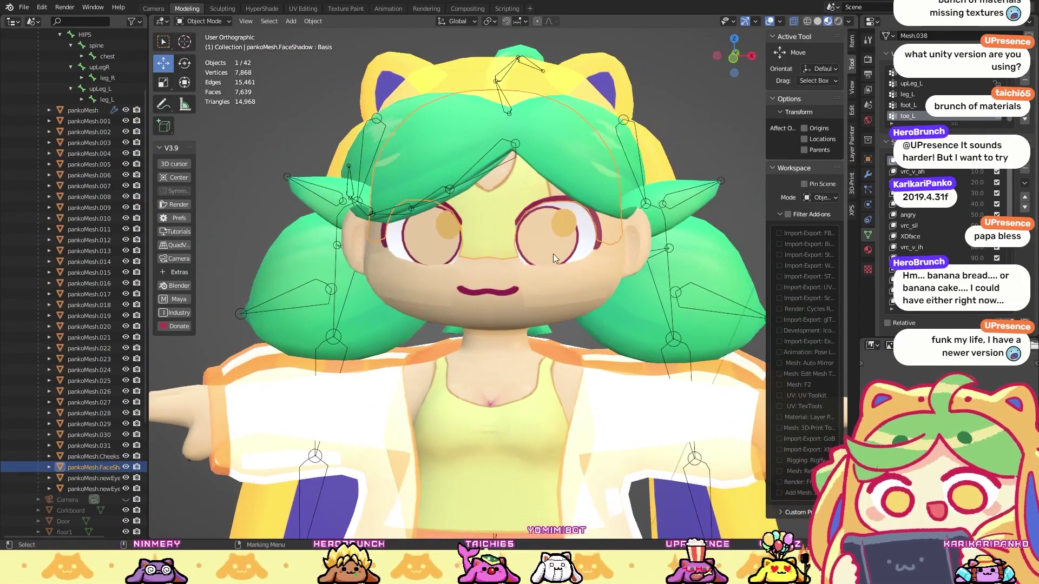
{"action": "left_click", "coordinate": [441, 242]}
{"action": "left_click", "coordinate": [544, 267]}
{"action": "left_click", "coordinate": [541, 255]}
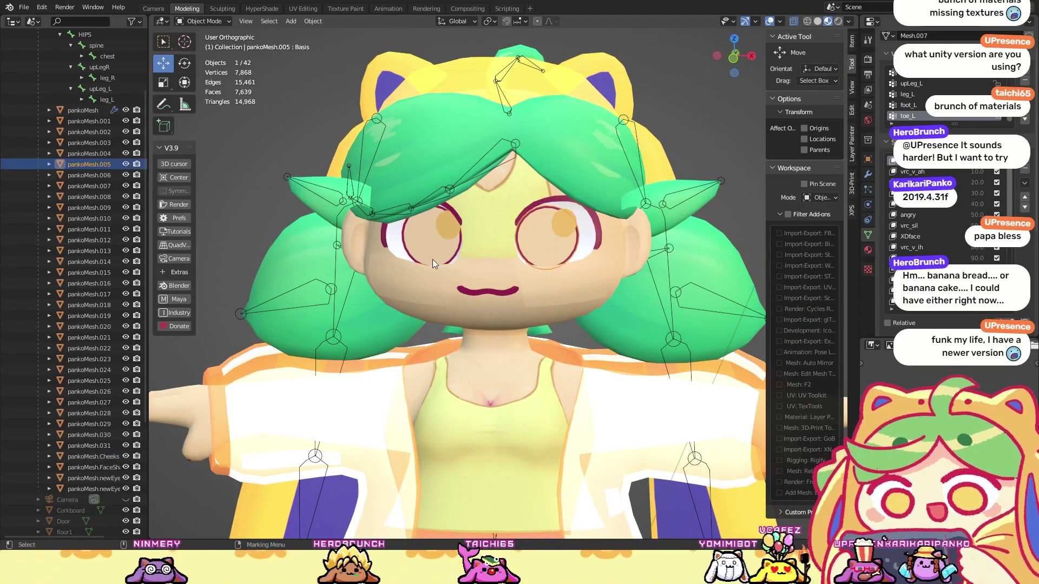
Step: Check the cheeks mesh below the eyes from the front, and reselect the eye mesh pankoMesh.005
{"action": "left_click", "coordinate": [563, 271]}
{"action": "left_click", "coordinate": [553, 293]}
{"action": "middle_click_drag", "start_coordinate": [553, 294], "coordinate": [530, 202]}
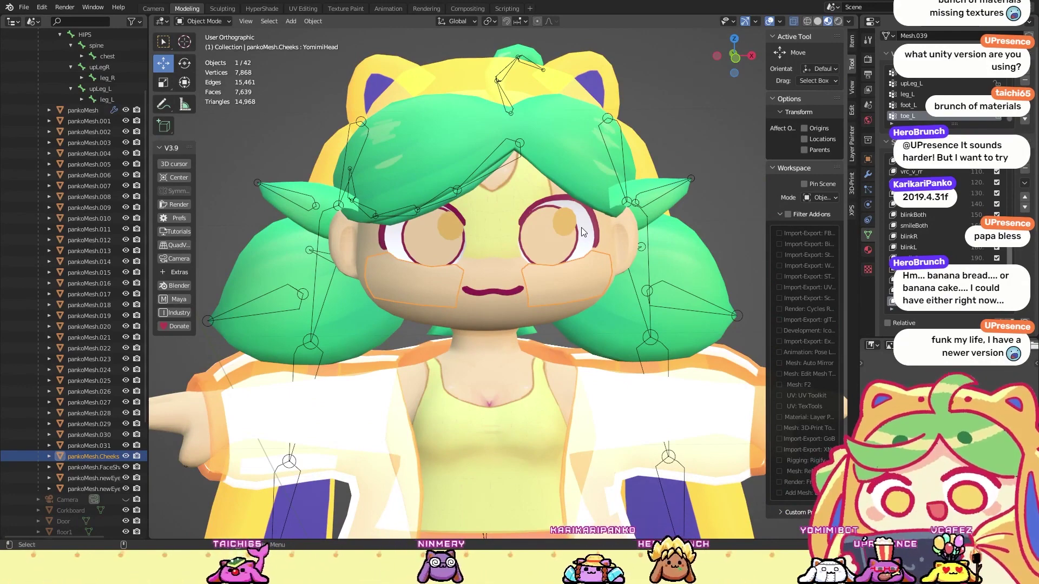
{"action": "middle_click_drag", "start_coordinate": [582, 227], "coordinate": [543, 227]}
{"action": "left_click", "coordinate": [543, 227]}
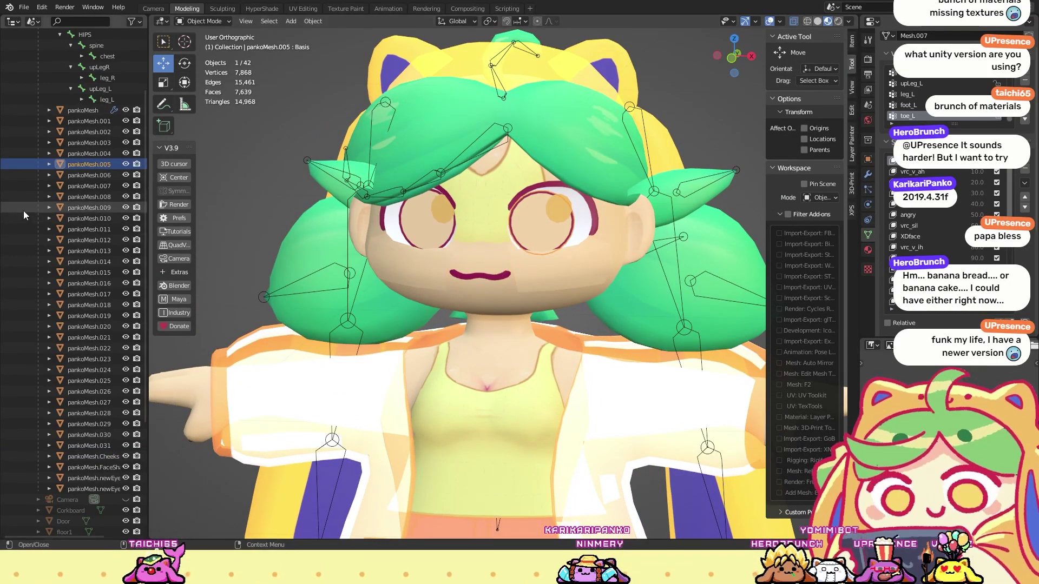
Step: Select the two pankoMesh.newEye meshes and join them into one object
{"action": "left_click", "coordinate": [89, 489]}
{"action": "left_click", "coordinate": [112, 478], "text": "ctrl"}
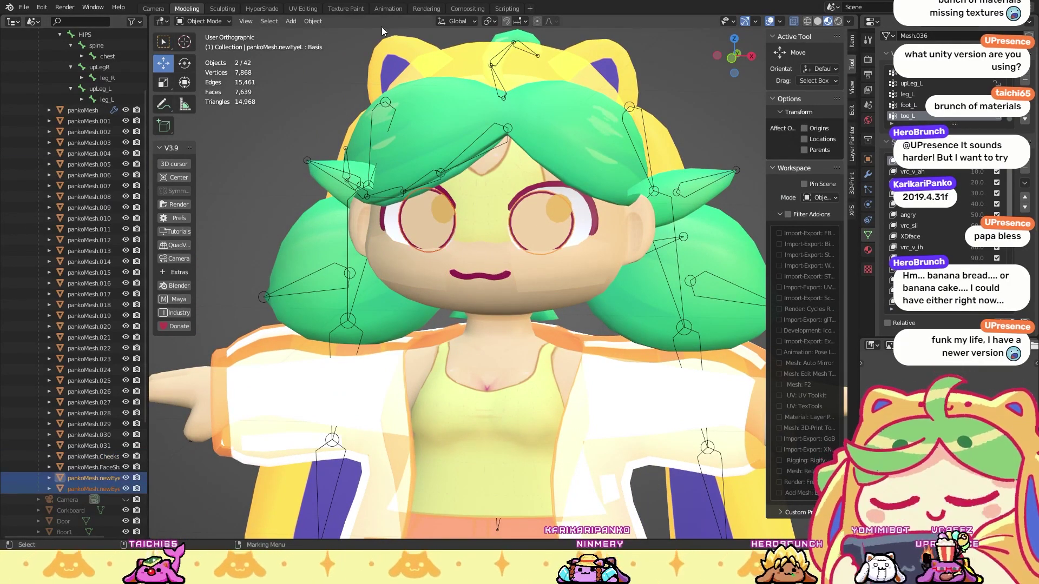
{"action": "left_click", "coordinate": [308, 23]}
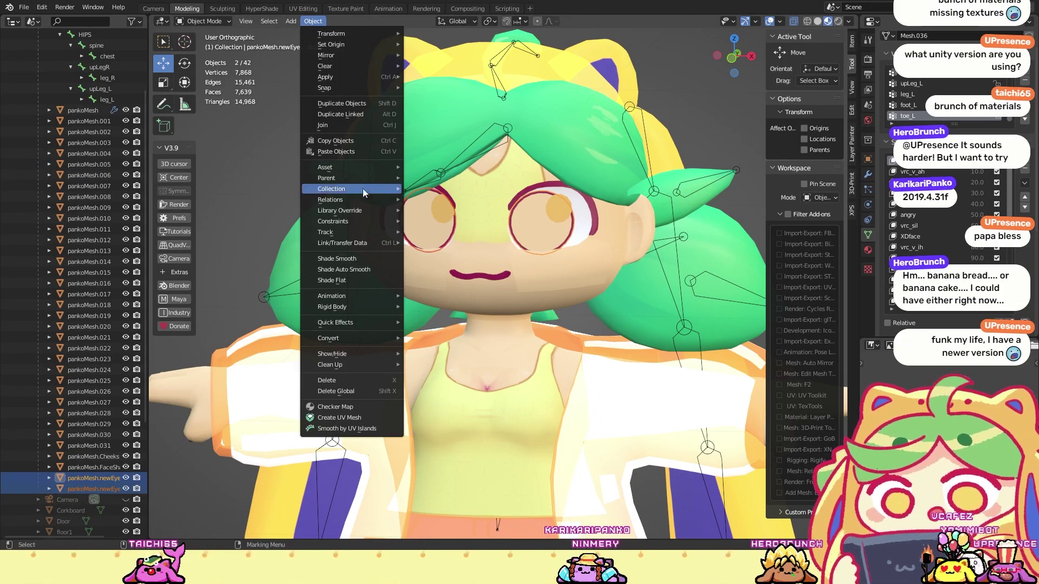
{"action": "left_click", "coordinate": [341, 125]}
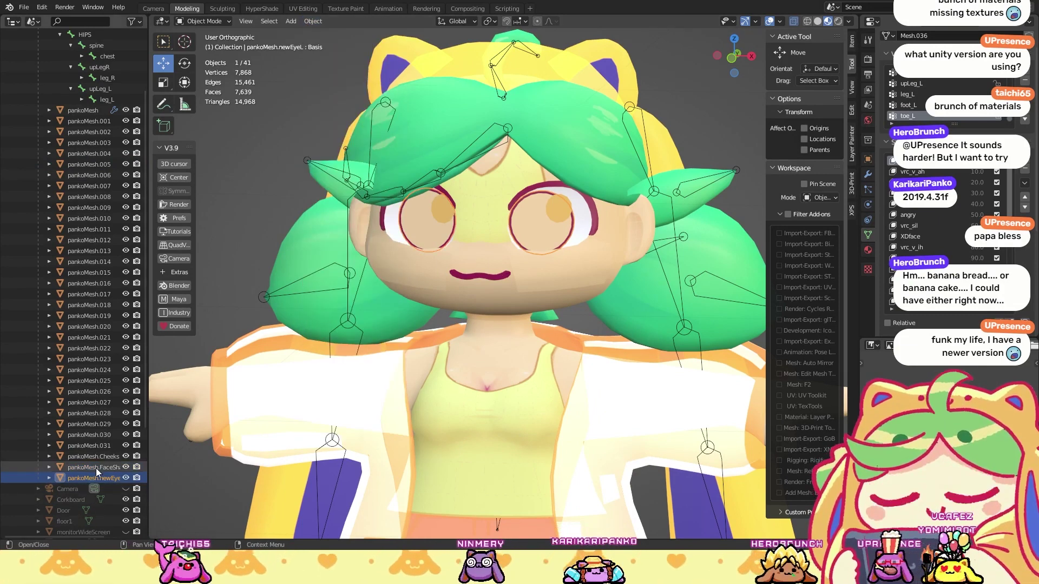
Step: Compare against eye mesh pankoMesh.005, reselect the joined pankoMesh.newEyeL mesh, and activate its crazyEyes shape key
{"action": "left_click", "coordinate": [541, 245]}
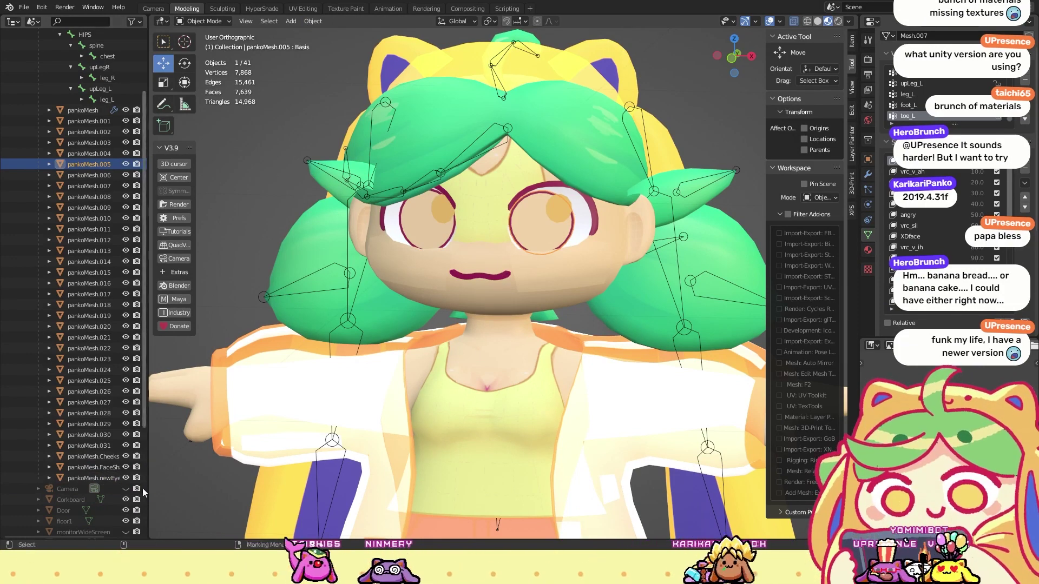
{"action": "left_click", "coordinate": [104, 477]}
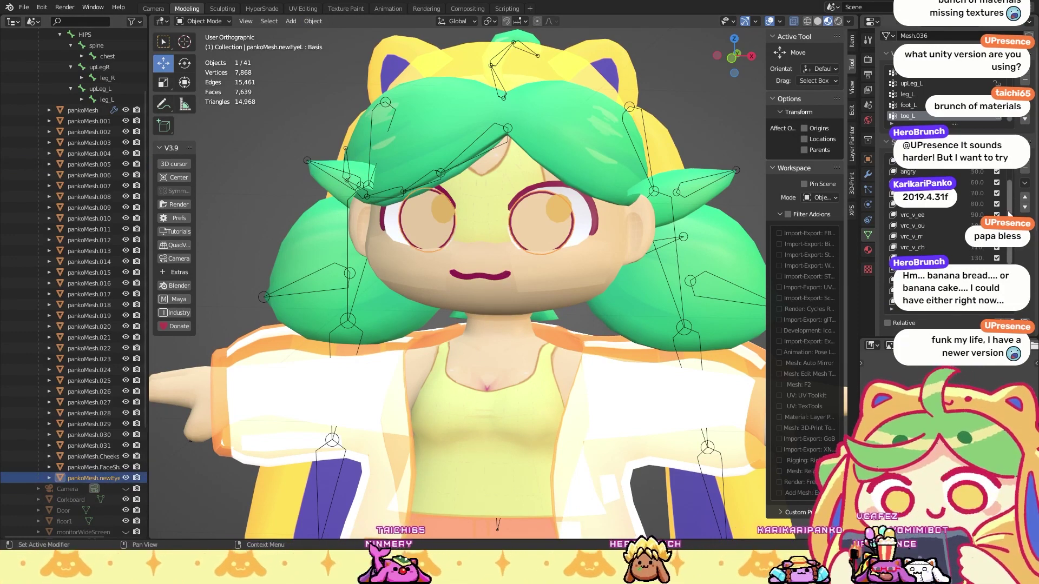
{"action": "scroll", "coordinate": [1014, 179], "scroll_direction": "down", "scroll_amount": 5}
{"action": "left_click", "coordinate": [919, 300]}
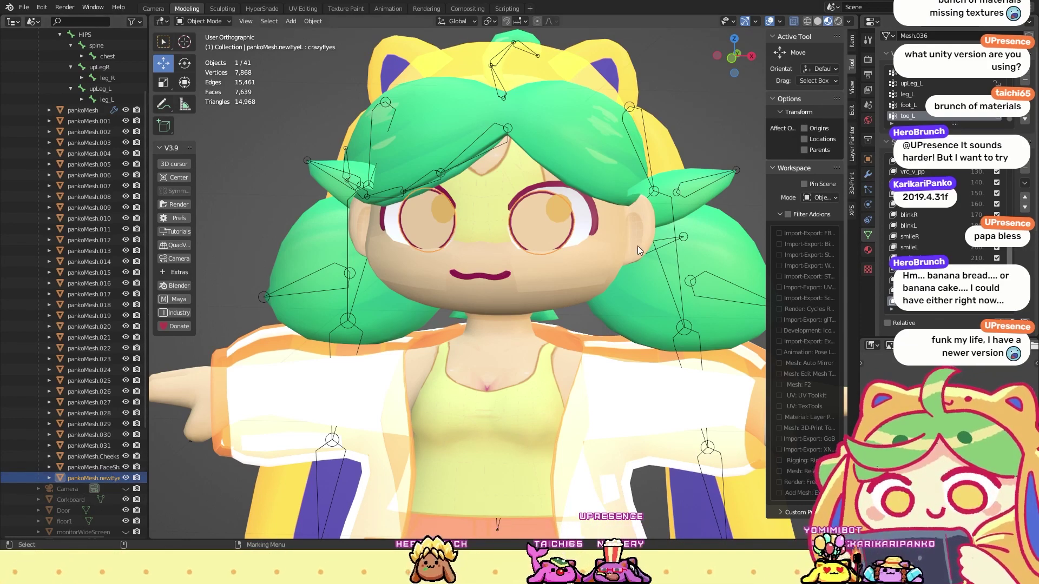
Step: Inspect the joined eyes with the crazyEyes shape key active from the front and slightly to the side
{"action": "middle_click_drag", "start_coordinate": [547, 212], "coordinate": [673, 81]}
{"action": "scroll", "coordinate": [936, 211], "scroll_direction": "up", "scroll_amount": 6}
{"action": "scroll", "coordinate": [973, 258], "scroll_direction": "down", "scroll_amount": 6}
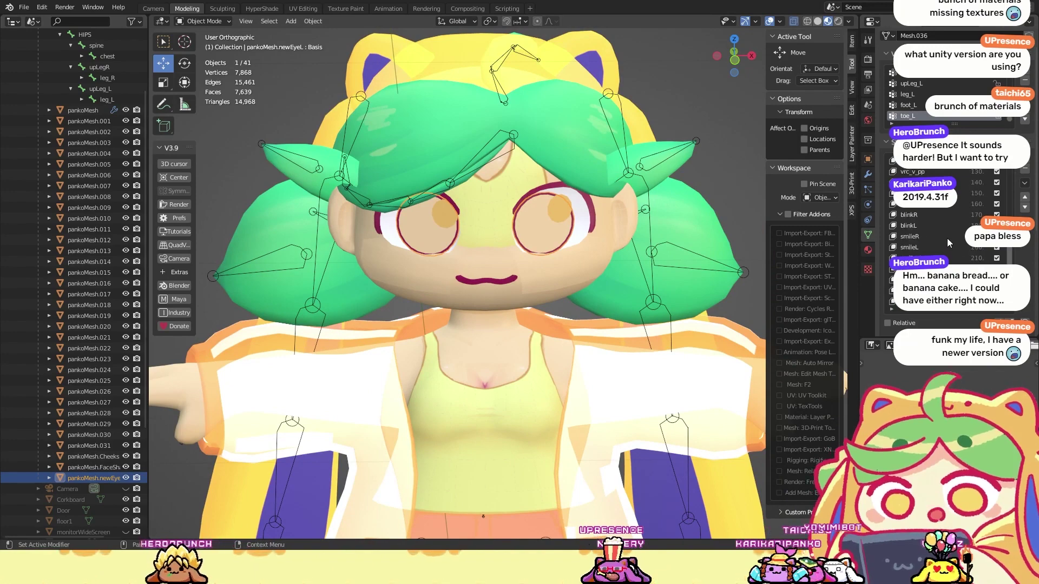
{"action": "middle_click_drag", "start_coordinate": [490, 149], "coordinate": [520, 151]}
{"action": "scroll", "coordinate": [936, 251], "scroll_direction": "up", "scroll_amount": 3}
{"action": "scroll", "coordinate": [936, 252], "scroll_direction": "down", "scroll_amount": 3}
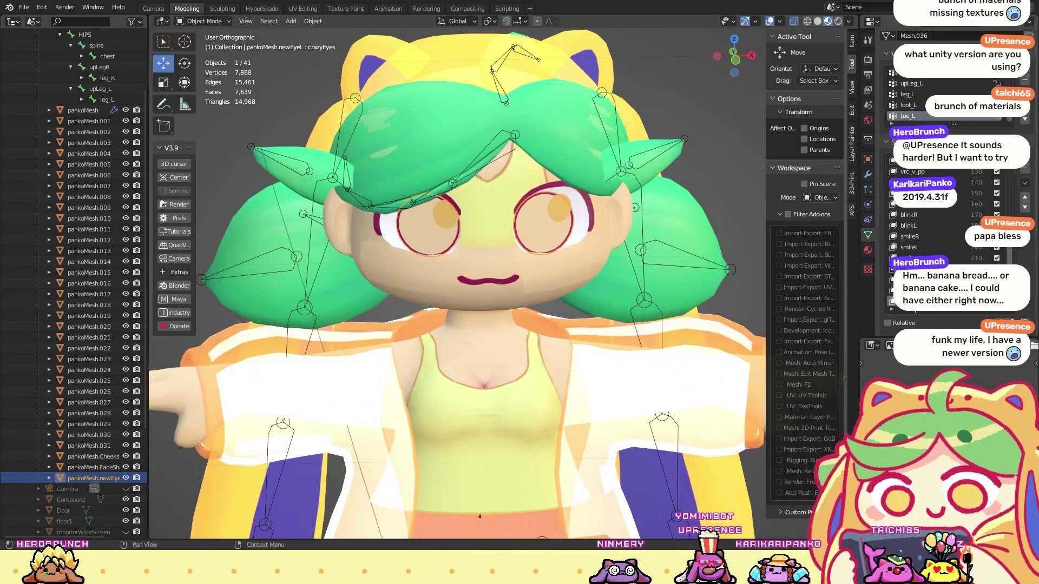
{"action": "mouse_move", "coordinate": [555, 214]}
{"action": "middle_mouse_down"}
{"action": "mouse_move", "coordinate": [469, 209]}
{"action": "mouse_move", "coordinate": [608, 215]}
{"action": "mouse_move", "coordinate": [565, 211]}
{"action": "mouse_move", "coordinate": [573, 211]}
{"action": "middle_mouse_up"}
{"action": "scroll", "coordinate": [896, 171], "scroll_direction": "up", "scroll_amount": 7}
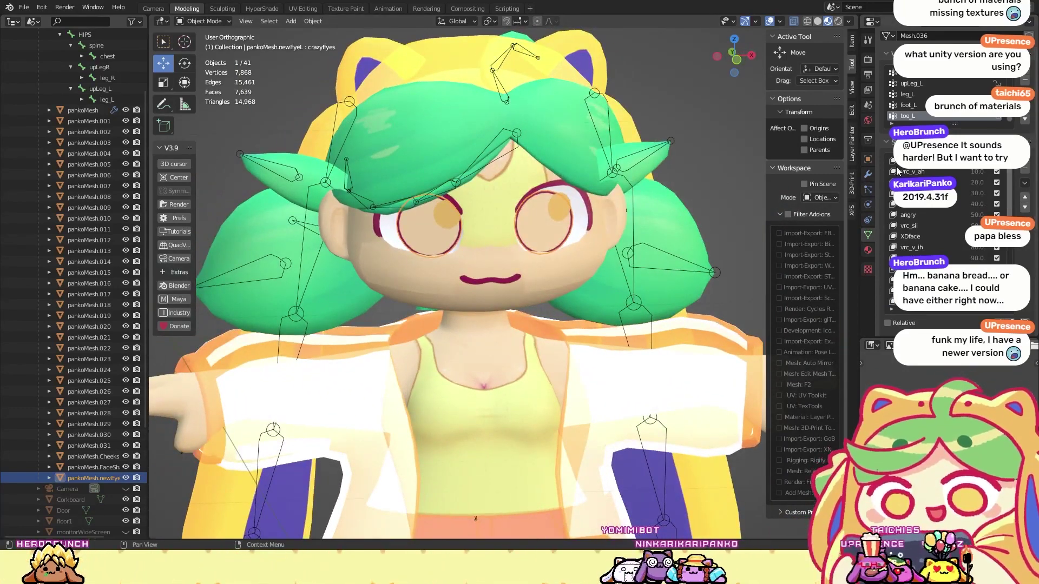
Step: Try to hide the joined eyes inside the head by moving their Basis shape 0.087766 m along Y and shrinking it in Edit Mode
{"action": "middle_click_drag", "start_coordinate": [699, 199], "coordinate": [531, 158]}
{"action": "key", "text": "Tab"}
{"action": "left_click", "coordinate": [483, 236]}
{"action": "middle_click_drag", "start_coordinate": [484, 236], "coordinate": [541, 211]}
{"action": "key", "text": "g"}
{"action": "left_click", "coordinate": [581, 200]}
{"action": "key", "text": "shift+space"}
{"action": "key", "text": "s"}
{"action": "middle_click_drag", "start_coordinate": [595, 214], "coordinate": [541, 189]}
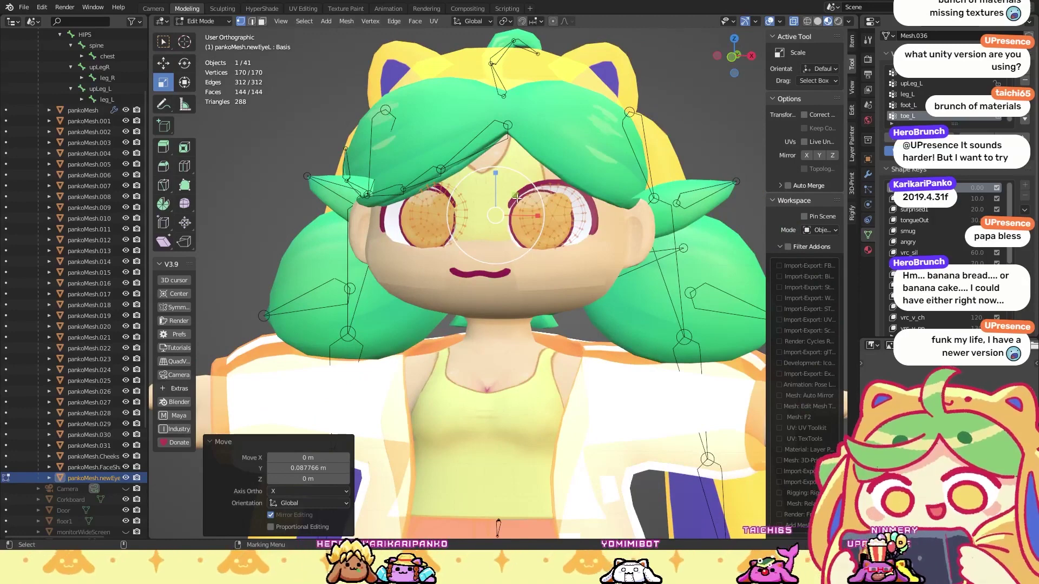
Step: Return the joined eye mesh to Object Mode and check its Basis.001 shape key
{"action": "key", "text": "Tab"}
{"action": "key", "text": "shift+space"}
{"action": "key", "text": "g"}
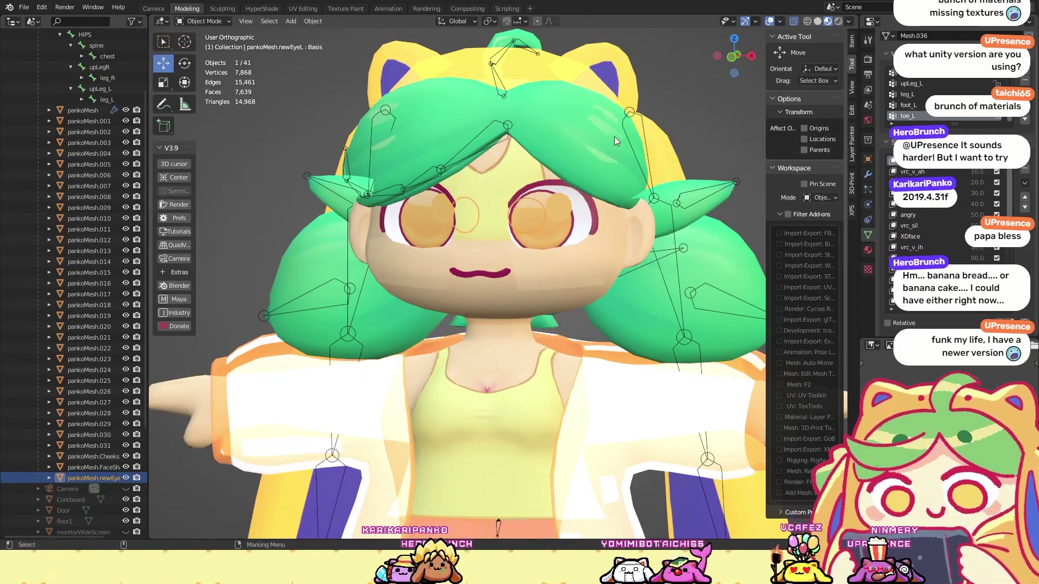
{"action": "scroll", "coordinate": [952, 227], "scroll_direction": "down", "scroll_amount": 5}
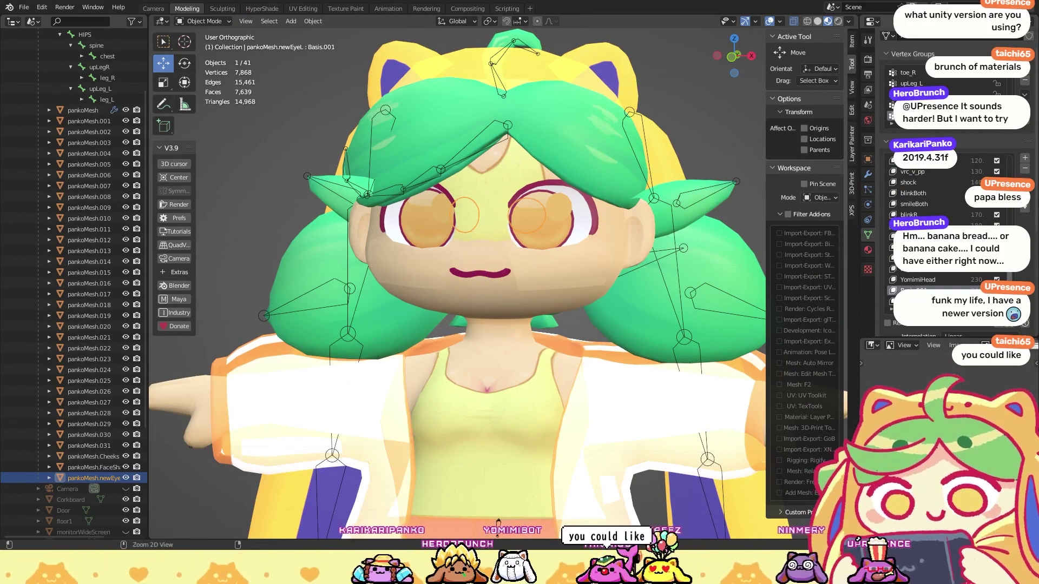
Step: Activate crazyEyes on the joined eye mesh in Edit Mode and move all its vertices -0.000308 m along Y
{"action": "key", "text": "Tab"}
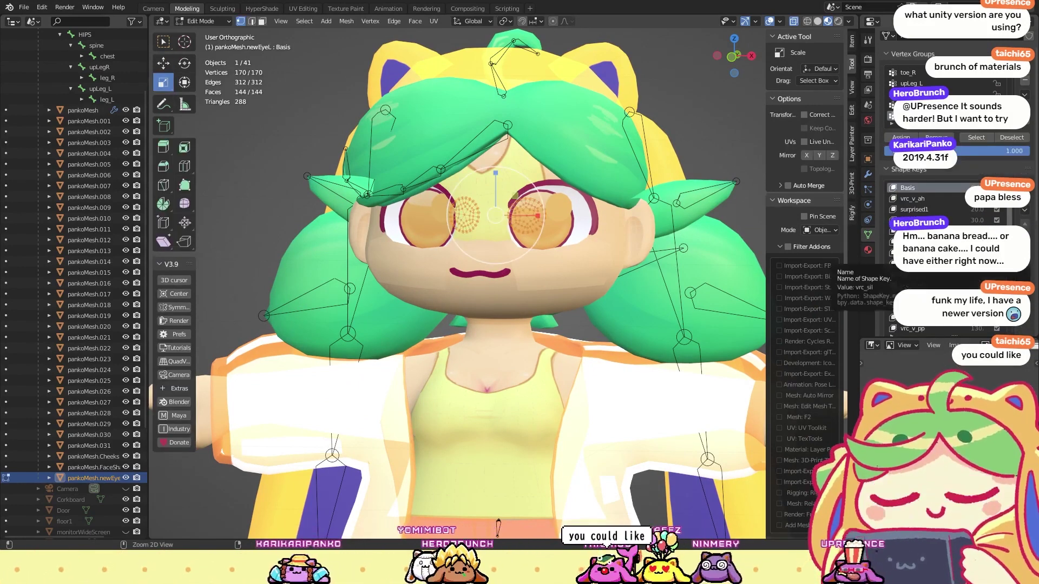
{"action": "scroll", "coordinate": [942, 255], "scroll_direction": "down", "scroll_amount": 4}
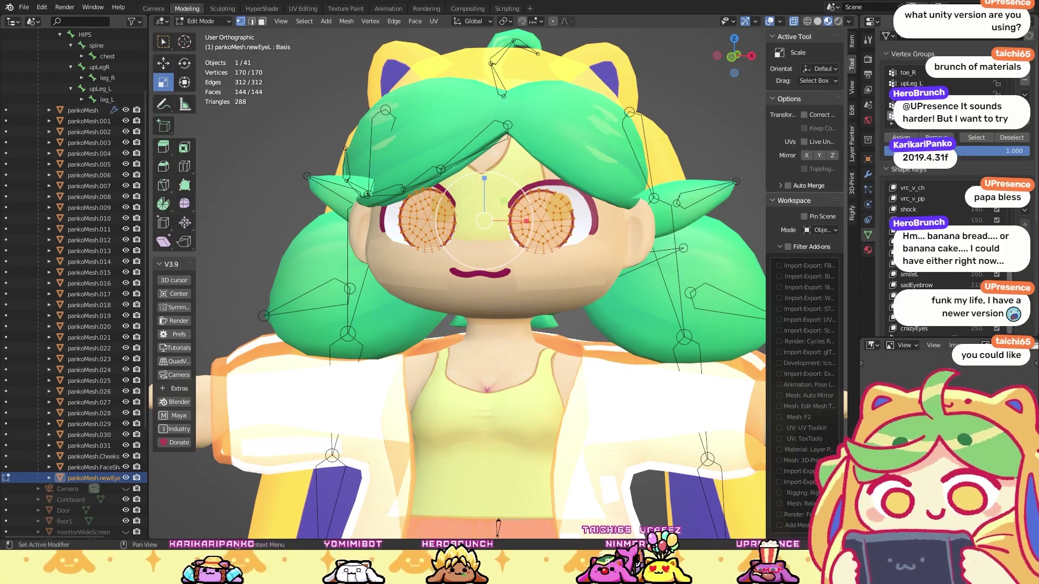
{"action": "left_click", "coordinate": [926, 329]}
{"action": "key", "text": "w"}
{"action": "middle_click_drag", "start_coordinate": [487, 222], "coordinate": [534, 217]}
{"action": "scroll", "coordinate": [509, 183], "scroll_direction": "up", "scroll_amount": 3}
{"action": "scroll", "coordinate": [534, 217], "scroll_direction": "up", "scroll_amount": 2}
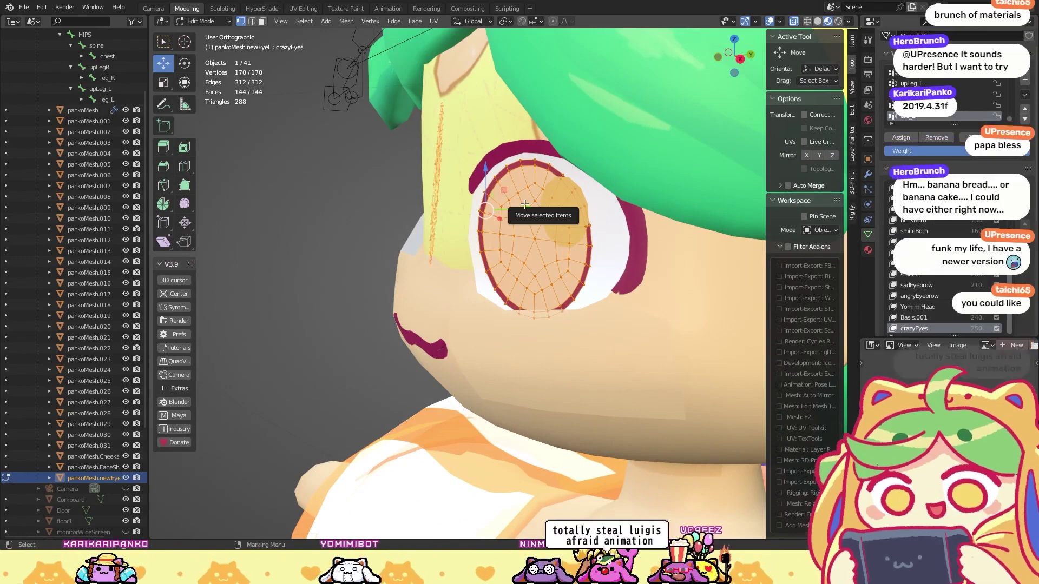
{"action": "key", "text": "g"}
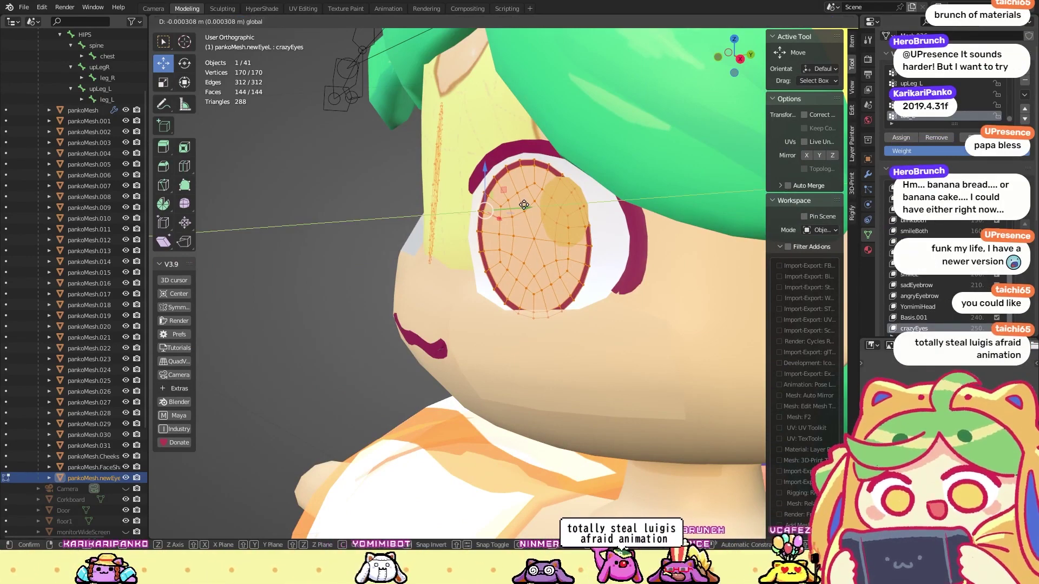
{"action": "left_click", "coordinate": [524, 205]}
{"action": "middle_click_drag", "start_coordinate": [453, 226], "coordinate": [476, 216]}
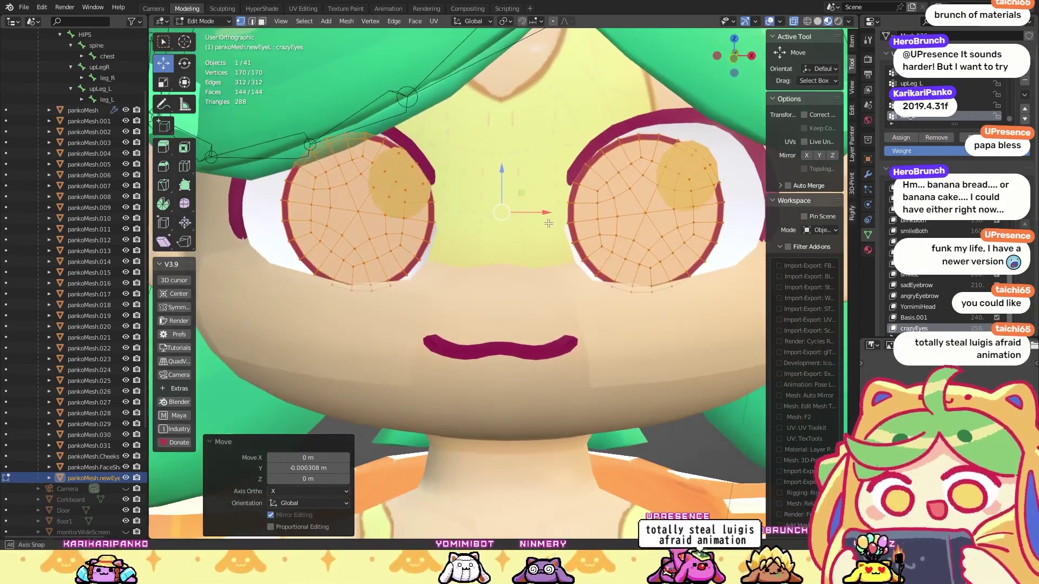
{"action": "scroll", "coordinate": [487, 244], "scroll_direction": "down", "scroll_amount": 5}
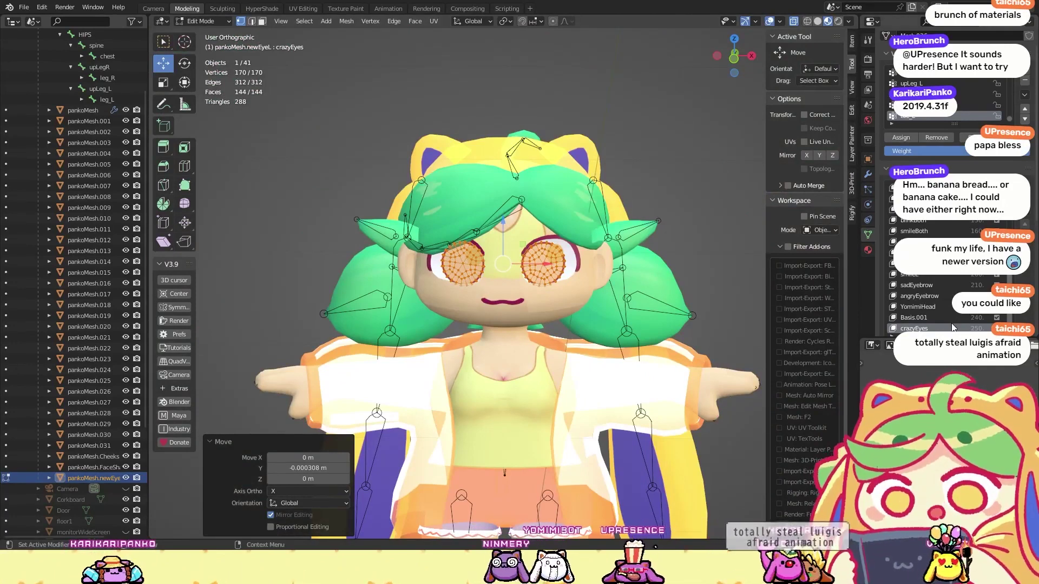
Step: On the joined eye mesh's Basis shape, scale all vertices down and move them 0.090598 m along Y into the head
{"action": "scroll", "coordinate": [1013, 320], "scroll_direction": "up", "scroll_amount": 5}
{"action": "left_click", "coordinate": [909, 188]}
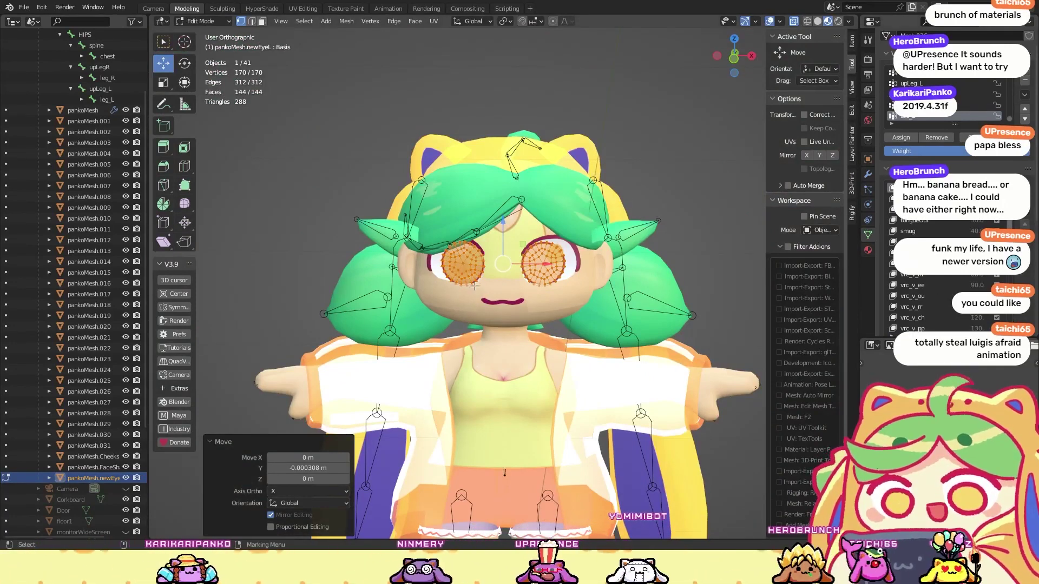
{"action": "key", "text": "r"}
{"action": "left_click_drag", "start_coordinate": [530, 246], "coordinate": [520, 252]}
{"action": "middle_click_drag", "start_coordinate": [521, 252], "coordinate": [545, 264]}
{"action": "key", "text": "w"}
{"action": "left_click_drag", "start_coordinate": [545, 264], "coordinate": [571, 300]}
{"action": "middle_click_drag", "start_coordinate": [571, 300], "coordinate": [567, 297]}
{"action": "scroll", "coordinate": [930, 276], "scroll_direction": "down", "scroll_amount": 4}
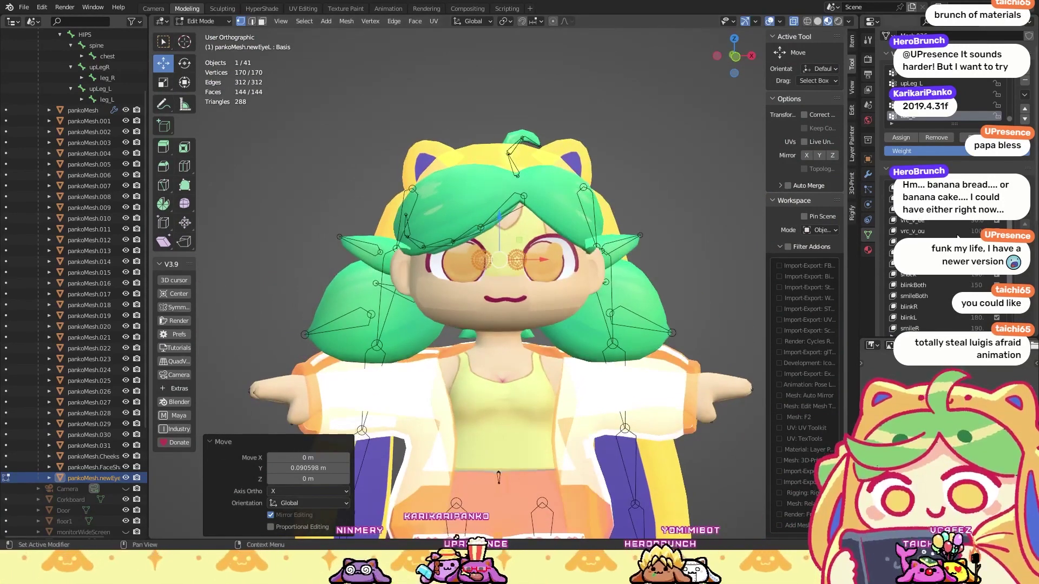
Step: Activate the joined eyes' crazyEyes shape key, inspect it from the front and an angle, and return to Object Mode
{"action": "left_click", "coordinate": [919, 328]}
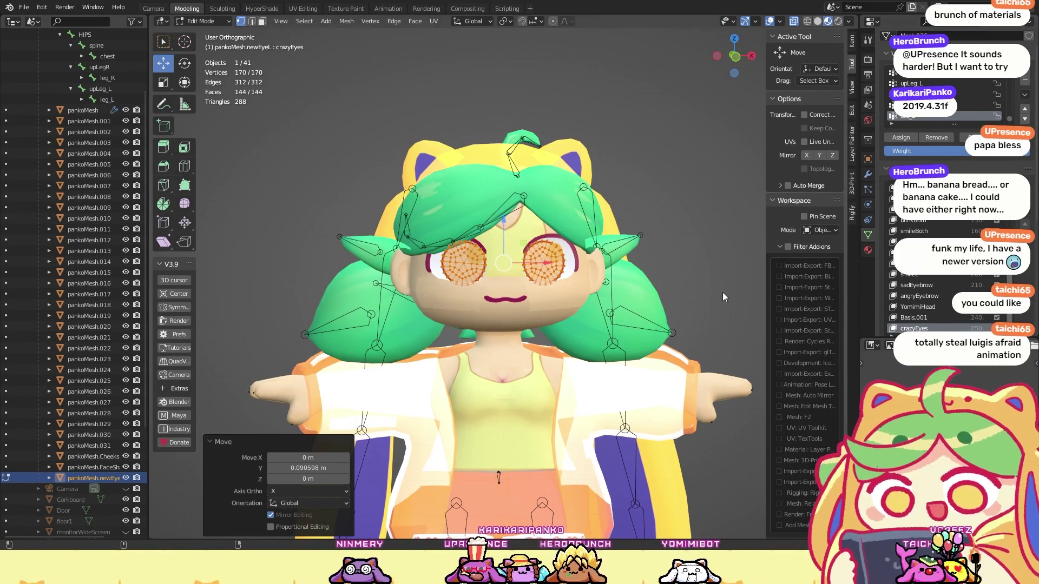
{"action": "middle_click_drag", "start_coordinate": [722, 297], "coordinate": [458, 306]}
{"action": "middle_click_drag", "start_coordinate": [499, 272], "coordinate": [552, 245]}
{"action": "scroll", "coordinate": [550, 245], "scroll_direction": "up", "scroll_amount": 5}
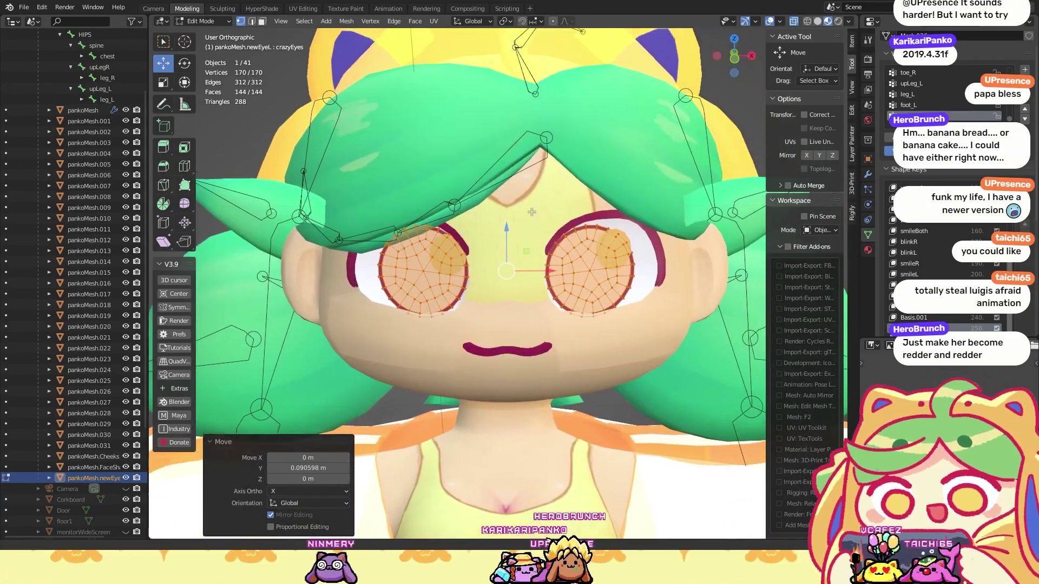
{"action": "middle_click_drag", "start_coordinate": [532, 212], "coordinate": [324, 287]}
{"action": "scroll", "coordinate": [324, 288], "scroll_direction": "down", "scroll_amount": 4}
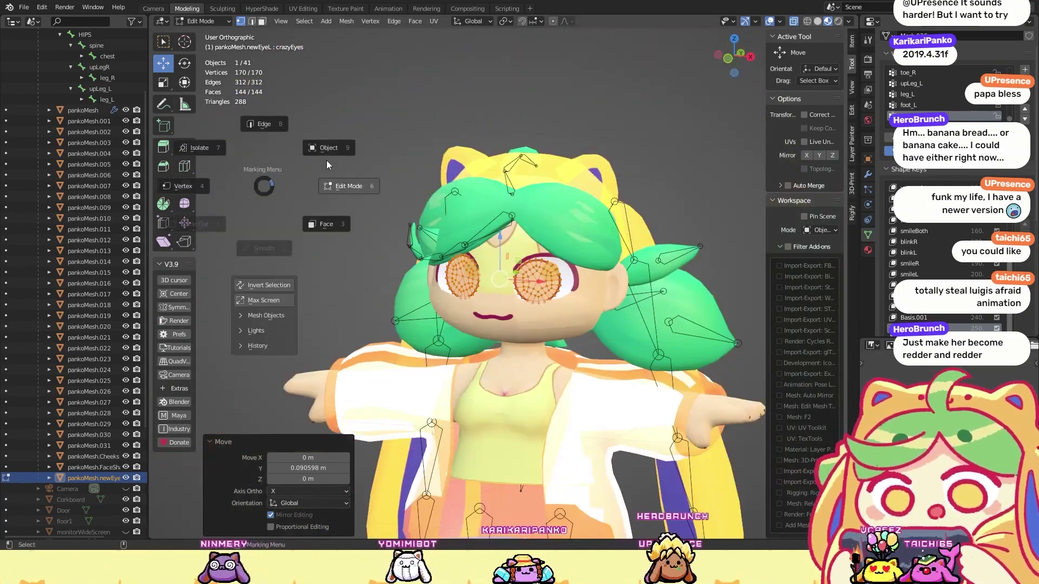
{"action": "key", "text": "Tab"}
{"action": "left_click", "coordinate": [335, 154]}
{"action": "scroll", "coordinate": [603, 284], "scroll_direction": "up", "scroll_amount": 1}
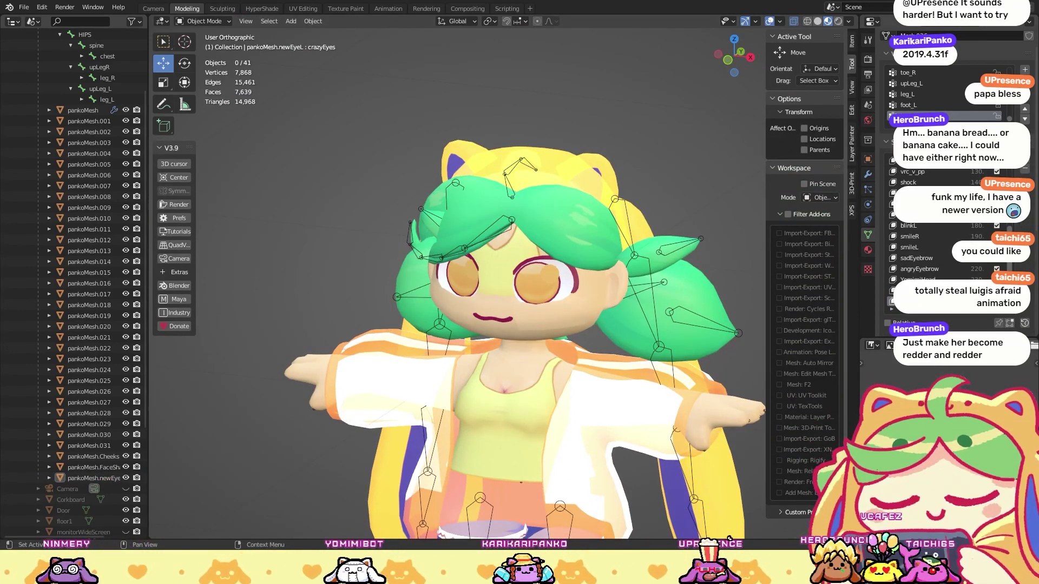
Step: Enter vertex Edit Mode on the original eye mesh pankoMesh.005 and highlight the joined newEye mesh in the object list
{"action": "right_click", "coordinate": [530, 297]}
{"action": "left_click", "coordinate": [401, 260]}
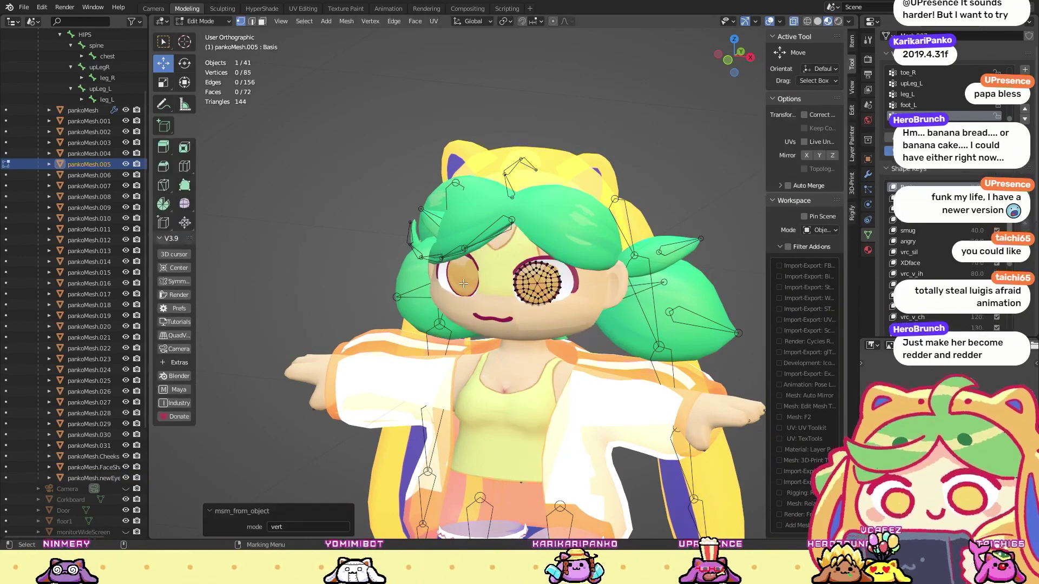
{"action": "scroll", "coordinate": [113, 369], "scroll_direction": "down", "scroll_amount": 5}
{"action": "left_click", "coordinate": [114, 369]}
{"action": "key", "text": "KP_Decimal"}
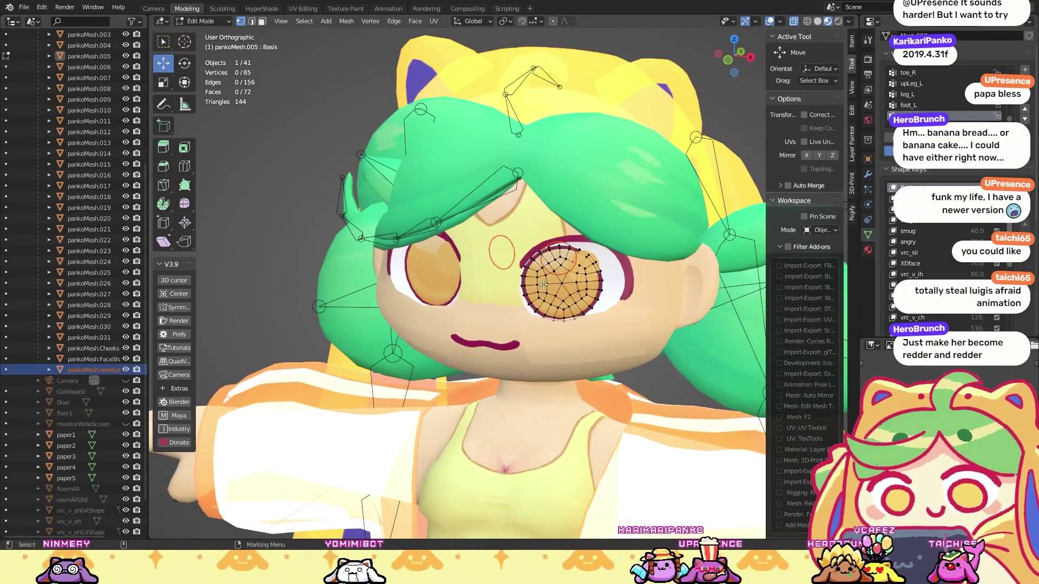
Step: Compare the Basis.001, Basis and YomimiHead shape keys of pankoMesh.005, ending with YomimiHead active
{"action": "scroll", "coordinate": [938, 254], "scroll_direction": "down", "scroll_amount": 5}
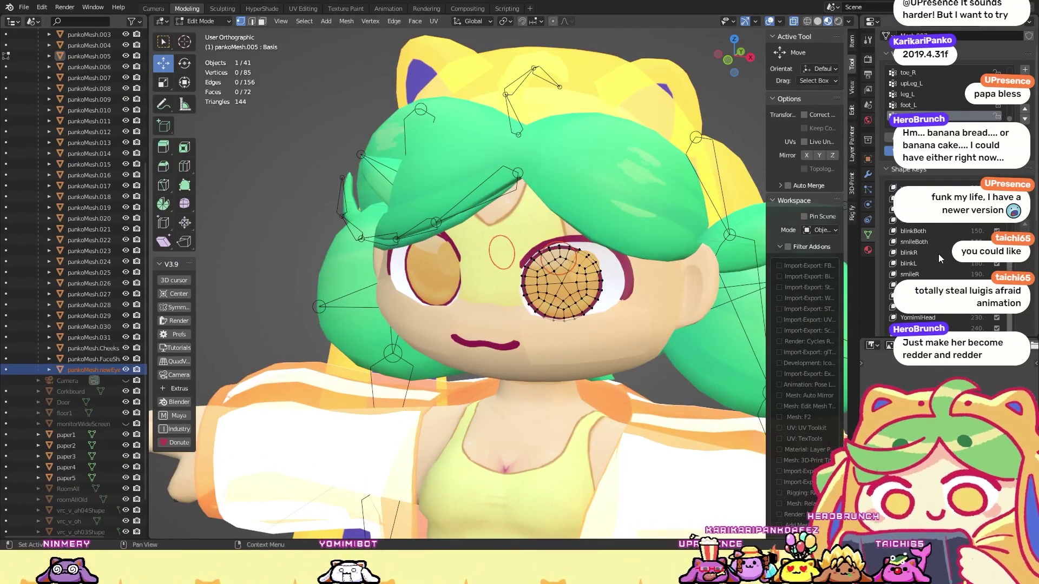
{"action": "left_click", "coordinate": [920, 328]}
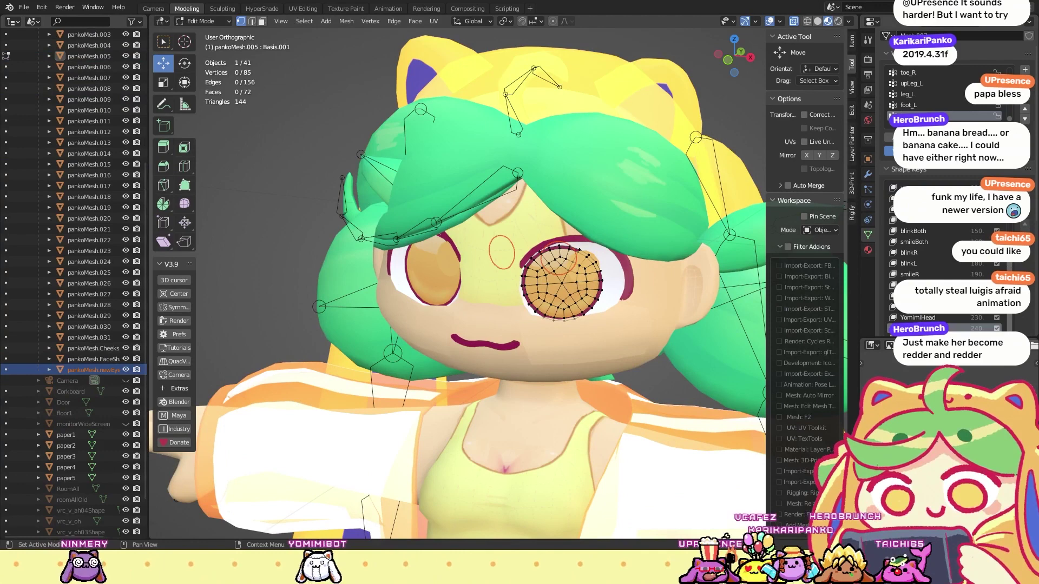
{"action": "left_click", "coordinate": [944, 319]}
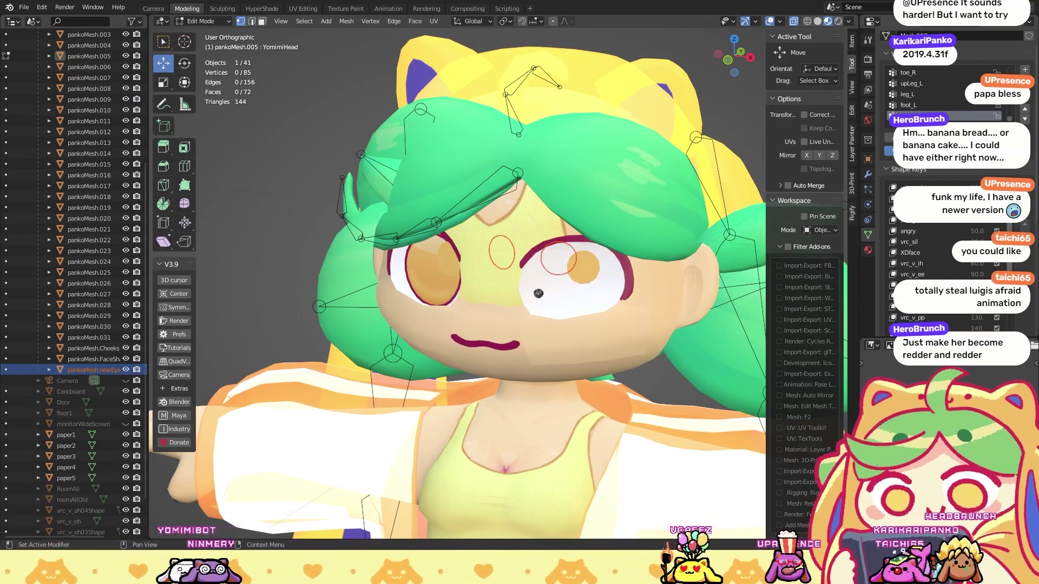
{"action": "left_click", "coordinate": [956, 276]}
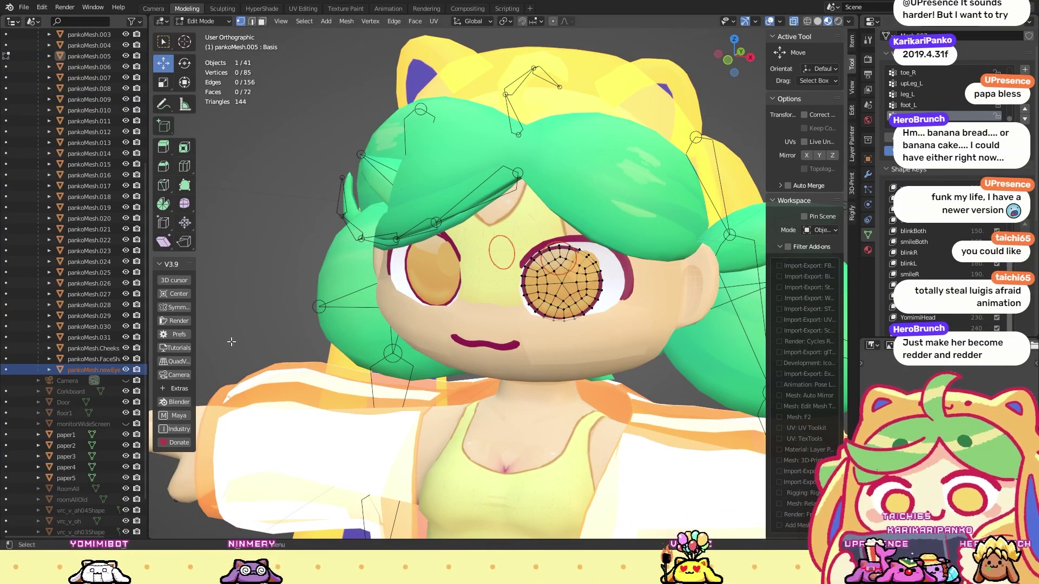
{"action": "left_click", "coordinate": [930, 318]}
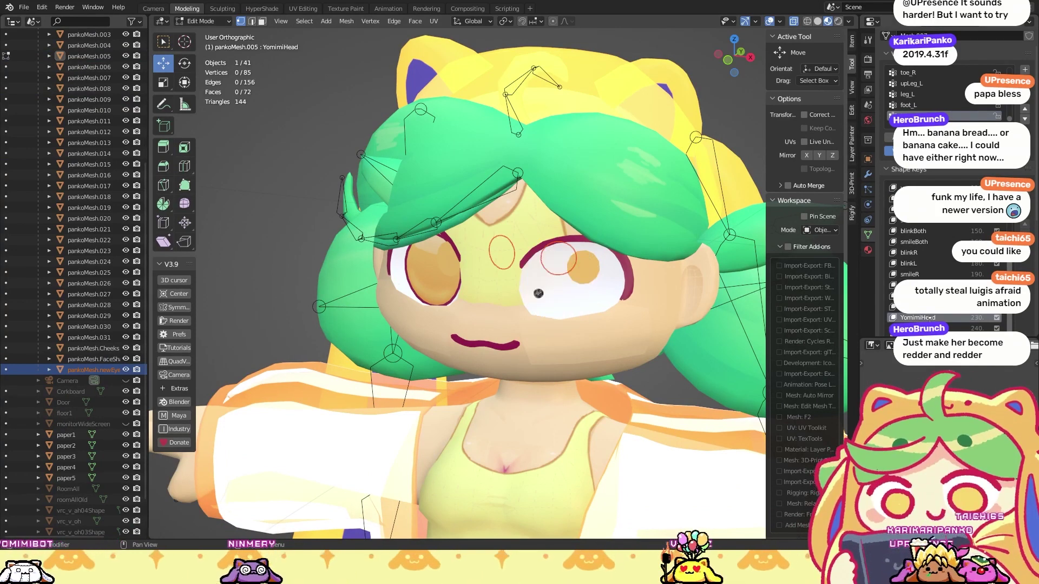
Step: Enlarge the Properties editor by shrinking the area beneath it, and recheck the last shape keys of pankoMesh.005
{"action": "left_click", "coordinate": [960, 344]}
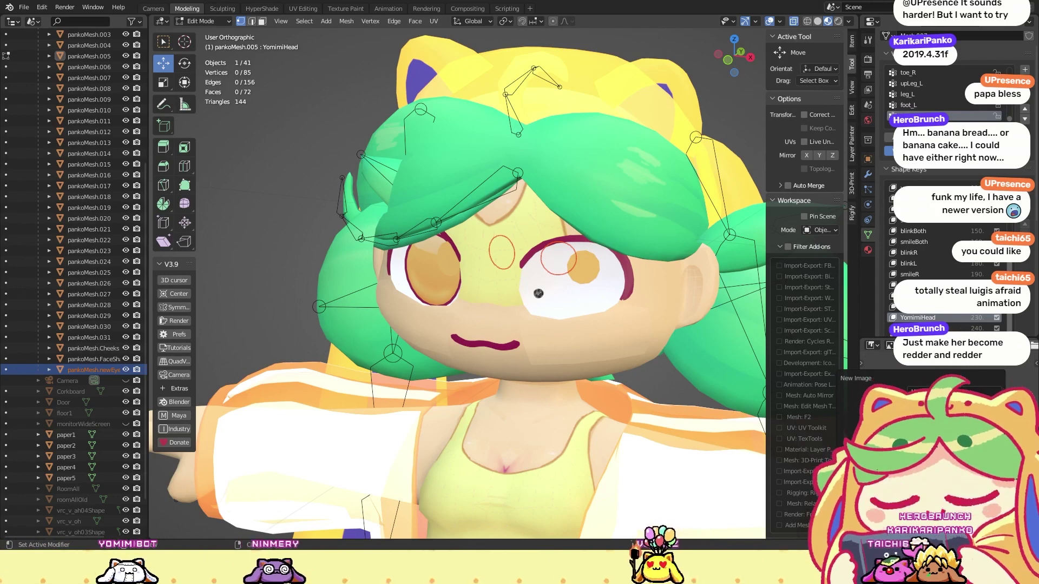
{"action": "left_click_drag", "start_coordinate": [952, 338], "coordinate": [953, 373]}
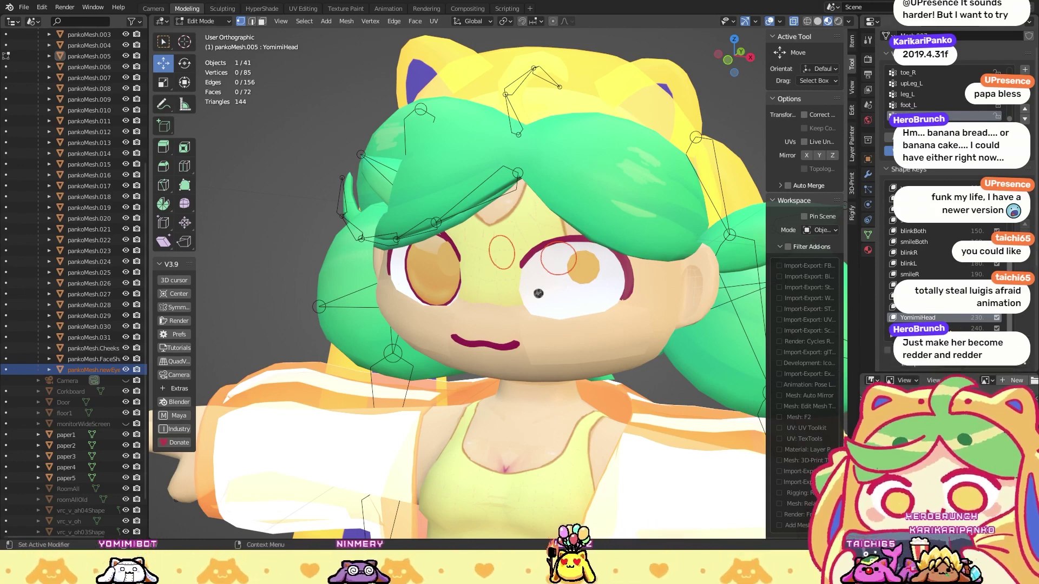
{"action": "left_click", "coordinate": [958, 328]}
{"action": "left_click", "coordinate": [957, 318]}
{"action": "left_click", "coordinate": [958, 329]}
Step: Return pankoMesh.005 to Object Mode and select the joined eye mesh pankoMesh.newEyeL instead
{"action": "right_click_drag", "start_coordinate": [397, 280], "coordinate": [503, 202]}
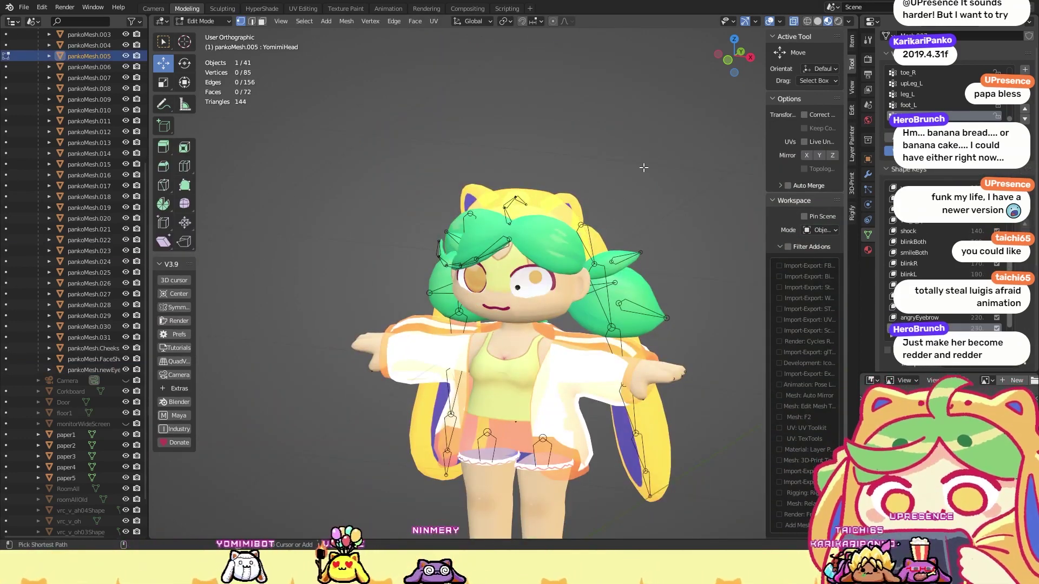
{"action": "key", "text": "Tab"}
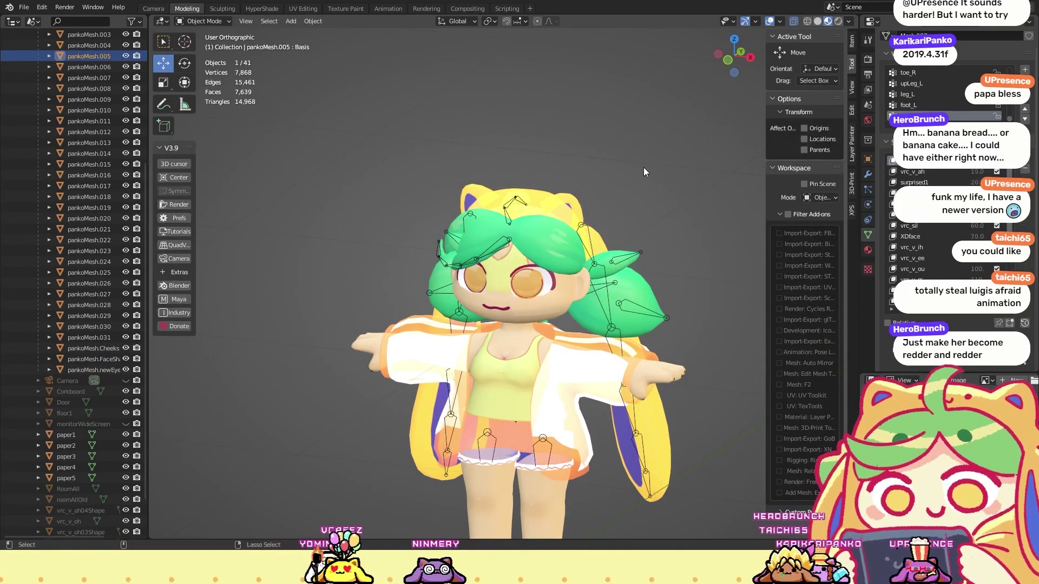
{"action": "left_click", "coordinate": [644, 167]}
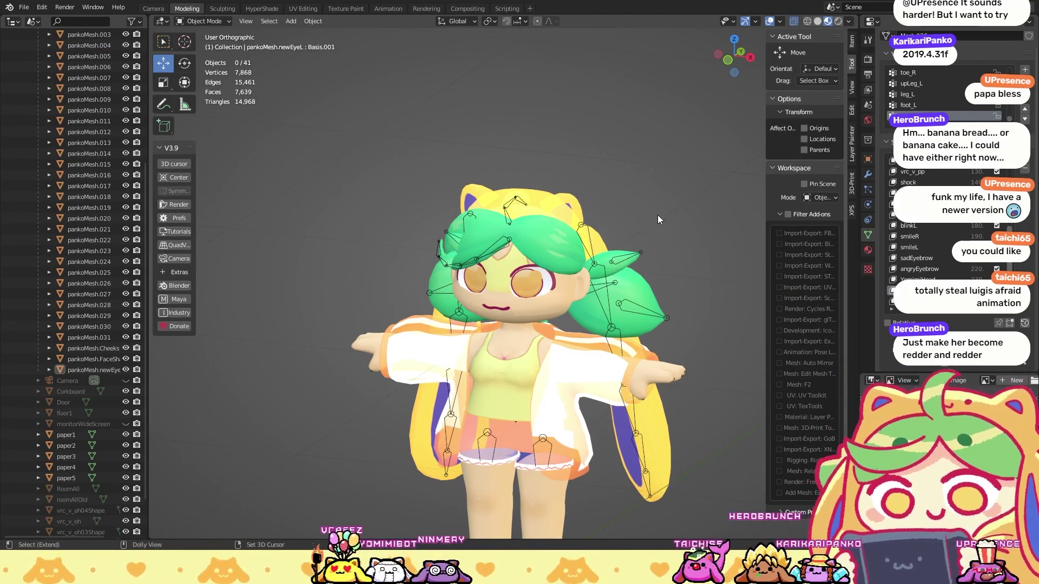
{"action": "left_click", "coordinate": [84, 370]}
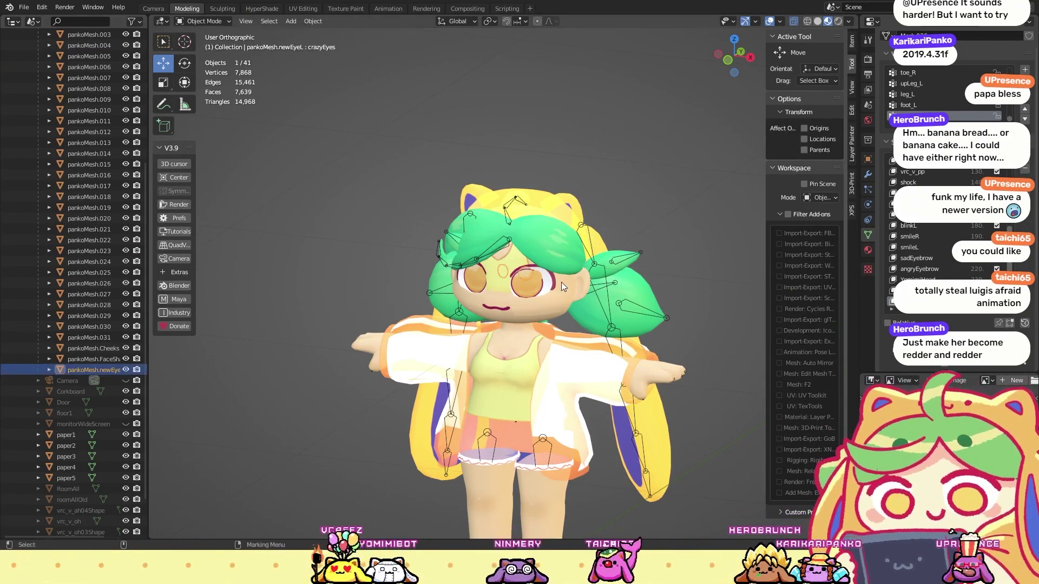
{"action": "left_click", "coordinate": [85, 358]}
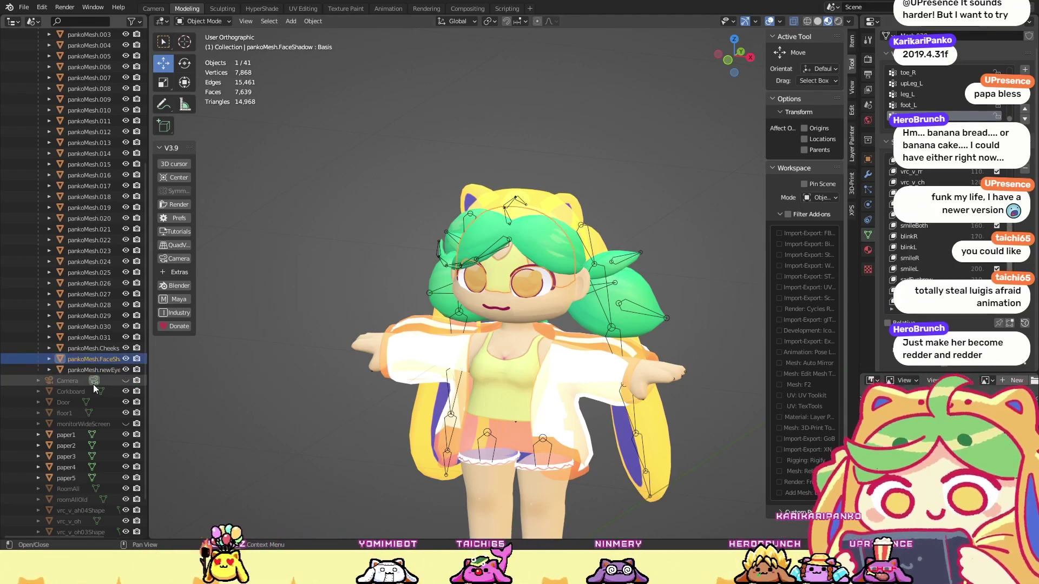
{"action": "left_click", "coordinate": [97, 371]}
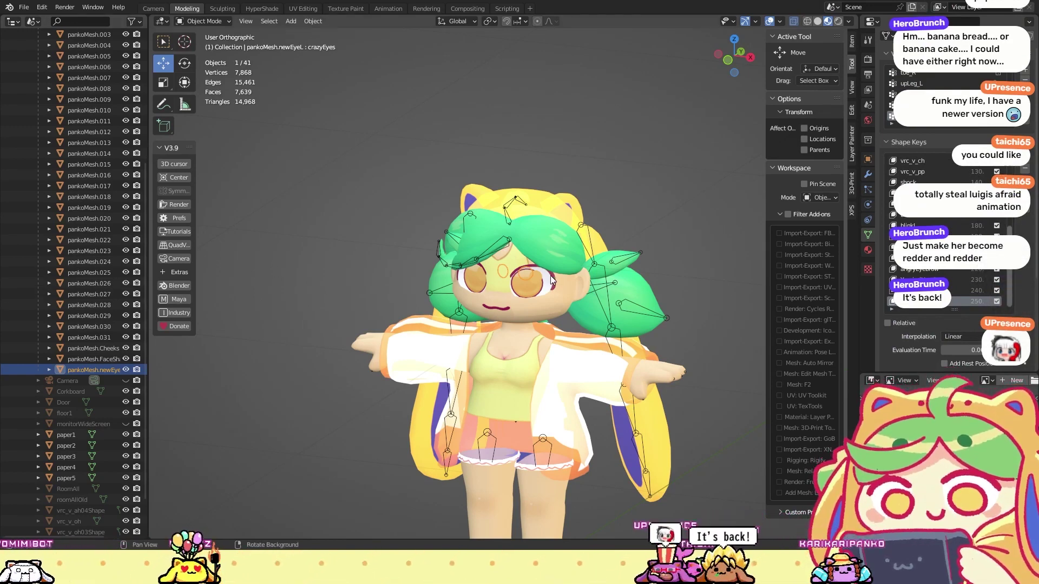
Step: Activate the Basis shape key of pankoMesh.newEyeL and inspect the eyes from the front and the side
{"action": "middle_click_drag", "start_coordinate": [551, 275], "coordinate": [516, 241]}
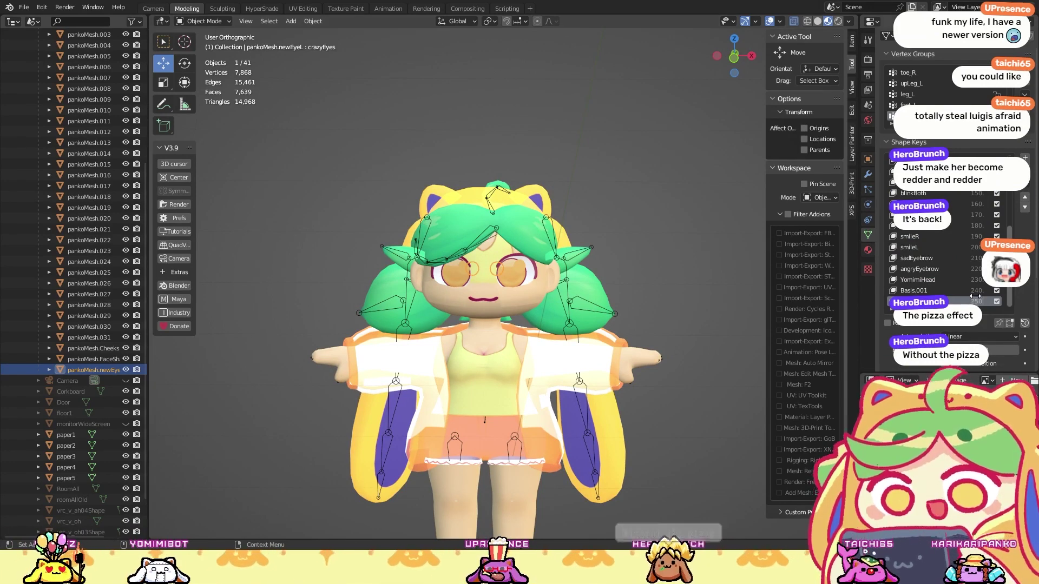
{"action": "scroll", "coordinate": [937, 261], "scroll_direction": "up", "scroll_amount": 5}
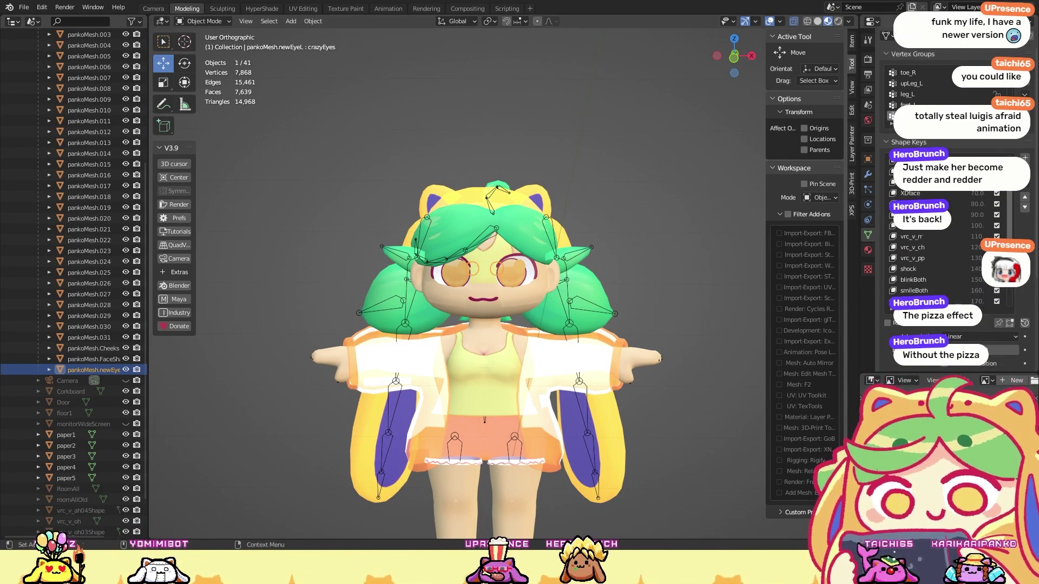
{"action": "key", "text": "Tab"}
{"action": "left_click", "coordinate": [596, 138]}
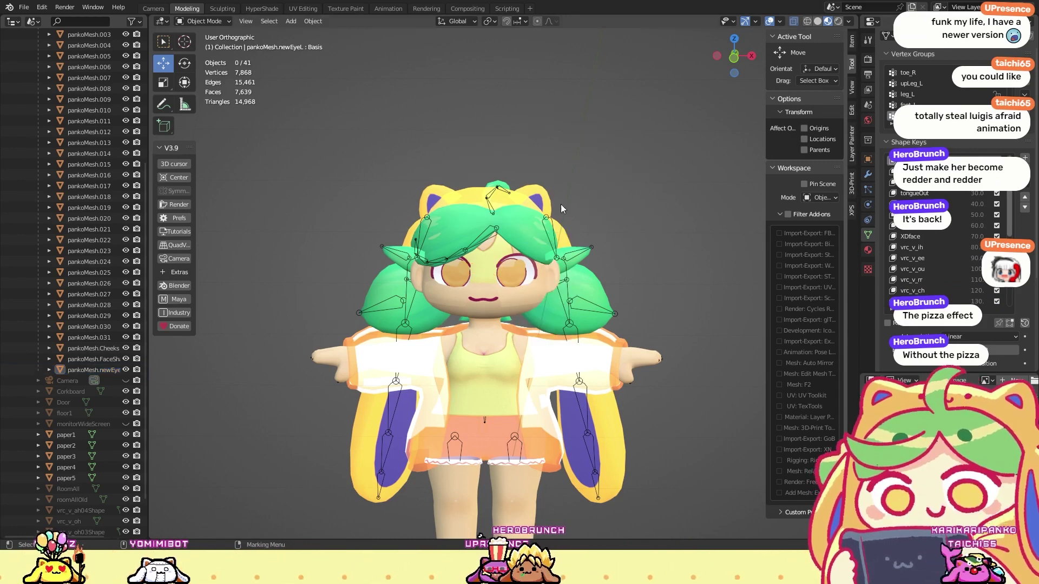
{"action": "middle_click_drag", "start_coordinate": [498, 284], "coordinate": [784, 257]}
{"action": "scroll", "coordinate": [915, 293], "scroll_direction": "down", "scroll_amount": 5}
{"action": "scroll", "coordinate": [915, 292], "scroll_direction": "down", "scroll_amount": 2}
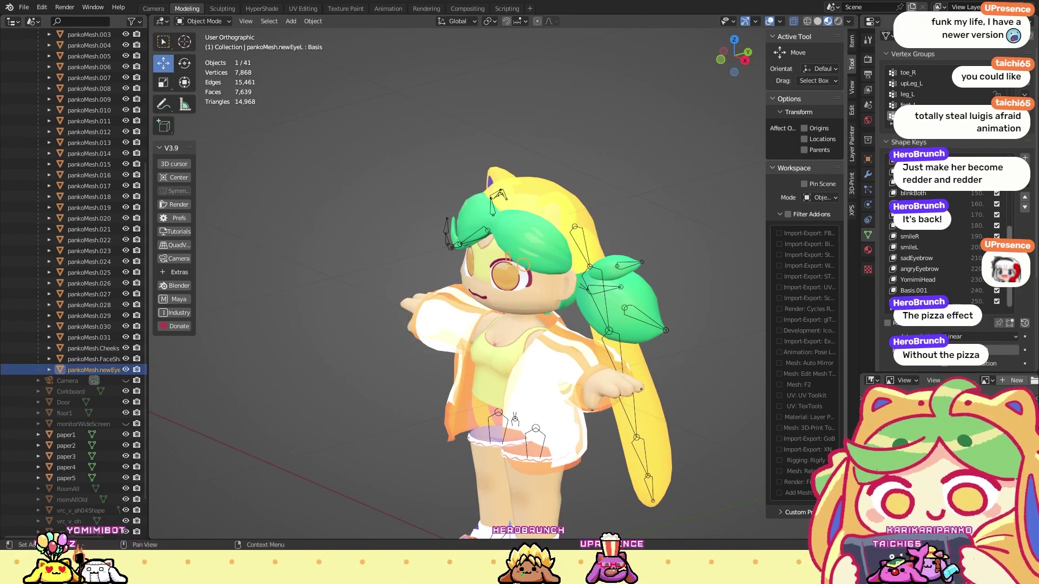
Step: Activate the crazyEyes shape key of pankoMesh.newEyeL and enter vertex Edit Mode
{"action": "left_click", "coordinate": [920, 302]}
{"action": "key", "text": "Tab"}
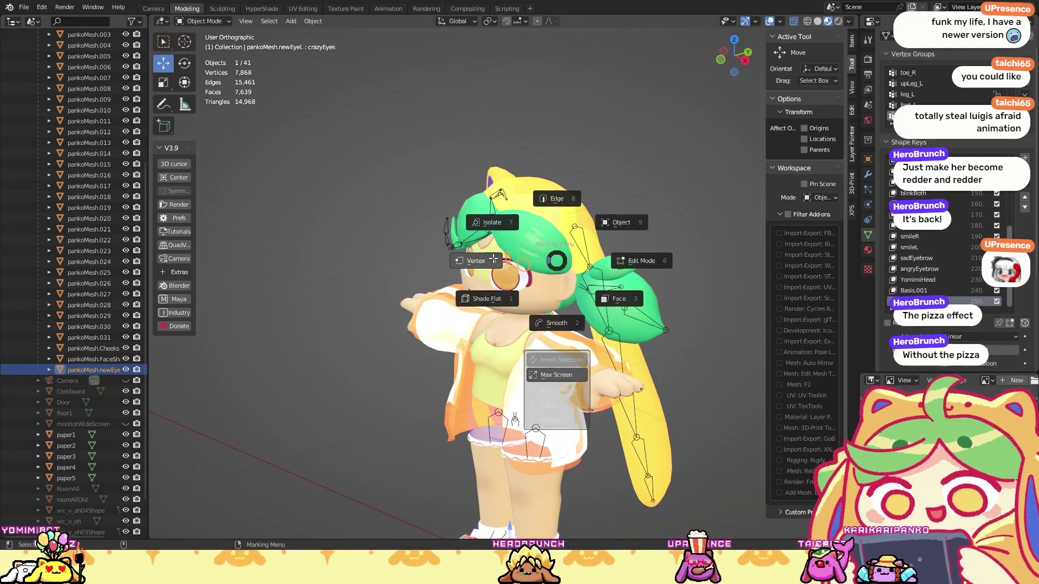
{"action": "left_click", "coordinate": [484, 297]}
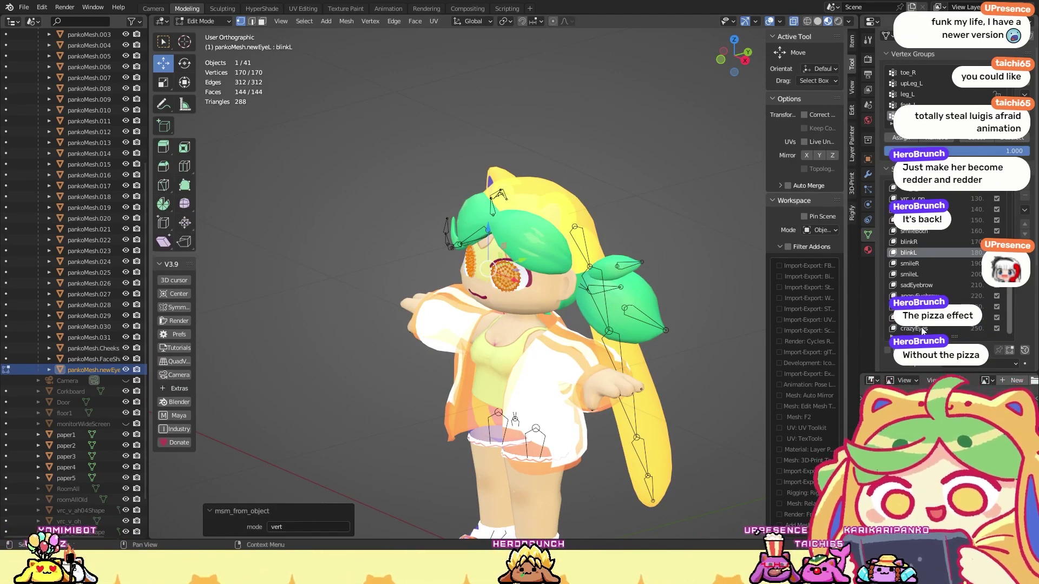
Step: Compare the Basis, vrc_v_ah, crazyEyes and Basis.001 shapes of the joined eyes from the front, and return to Object Mode
{"action": "scroll", "coordinate": [931, 249], "scroll_direction": "up", "scroll_amount": 12}
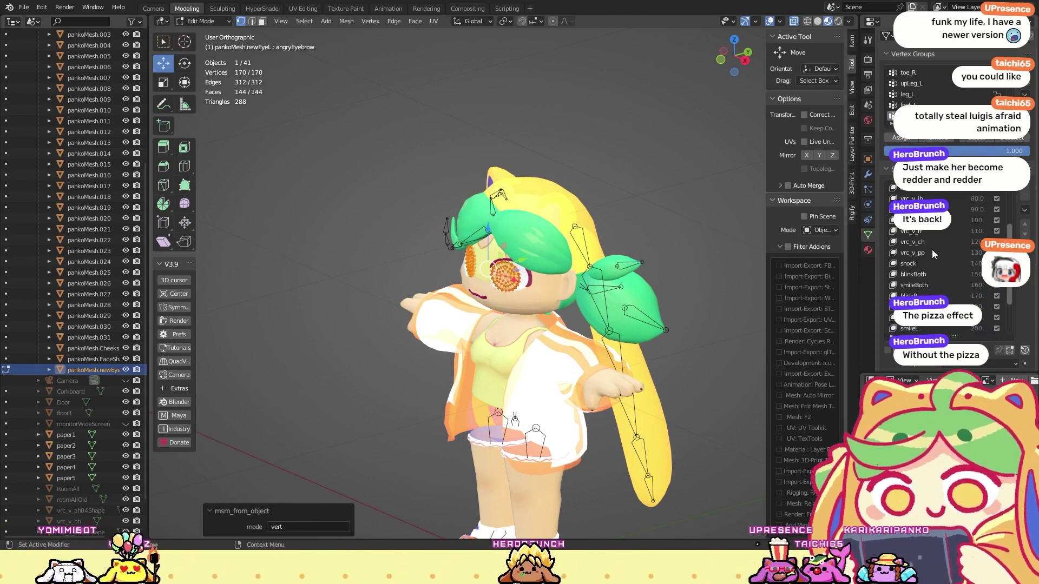
{"action": "left_click", "coordinate": [909, 188]}
{"action": "key", "text": "KP_1"}
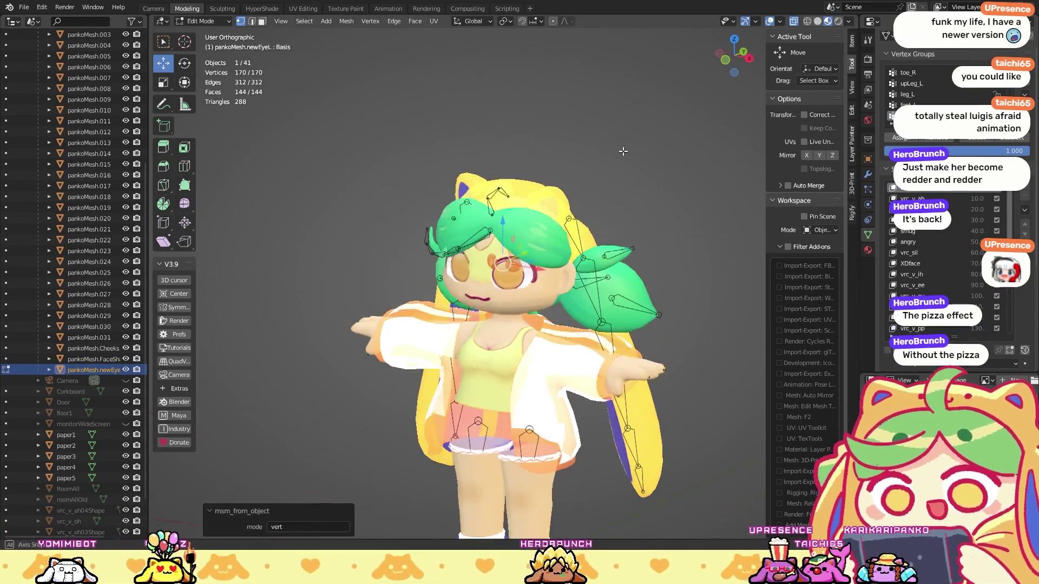
{"action": "key", "text": "KP_Decimal"}
{"action": "left_click", "coordinate": [924, 198]}
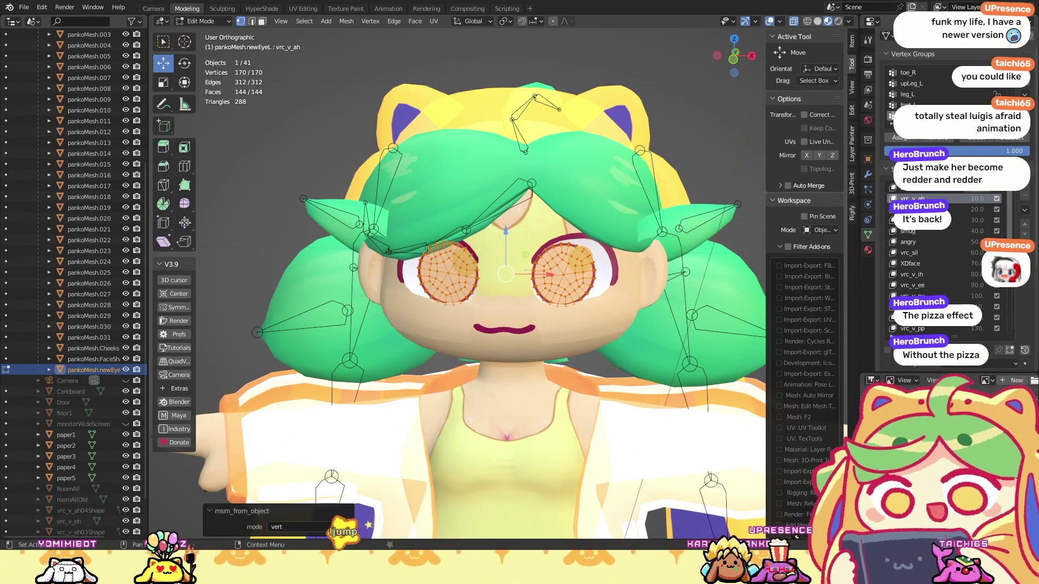
{"action": "left_click", "coordinate": [935, 189]}
{"action": "scroll", "coordinate": [928, 260], "scroll_direction": "down", "scroll_amount": 6}
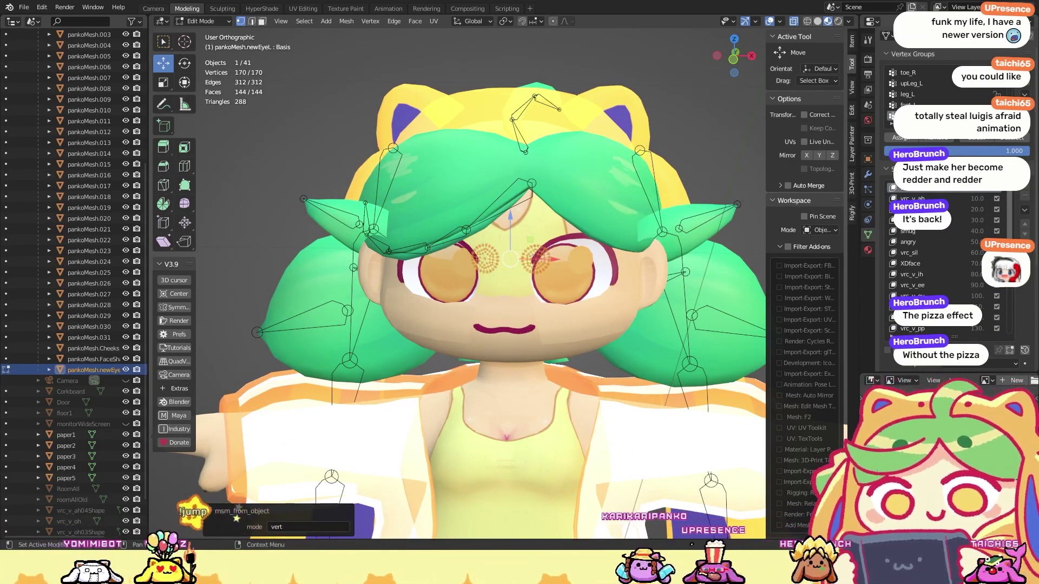
{"action": "left_click", "coordinate": [923, 328]}
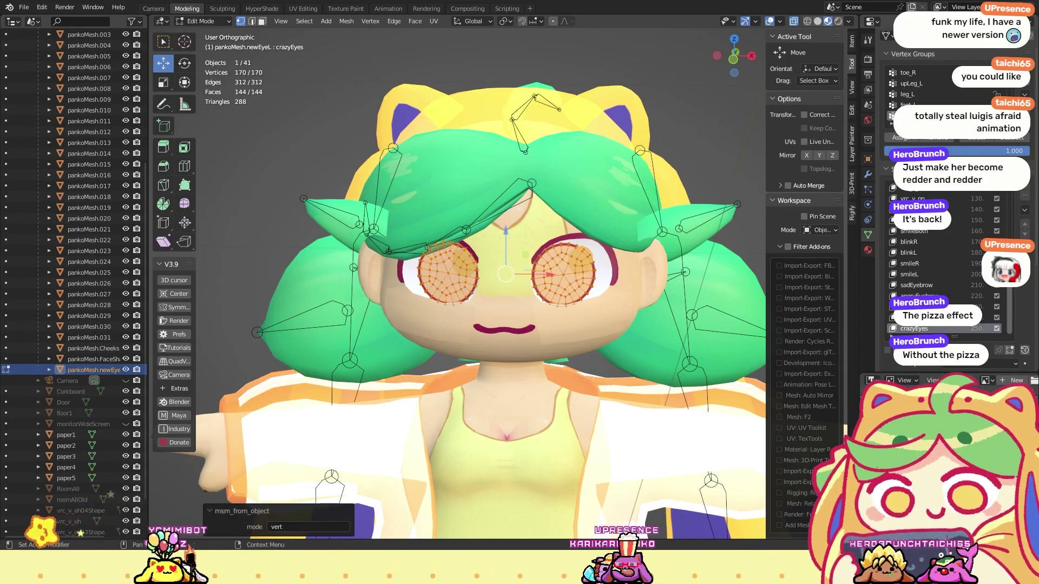
{"action": "left_click", "coordinate": [923, 318]}
{"action": "right_click", "coordinate": [723, 156]}
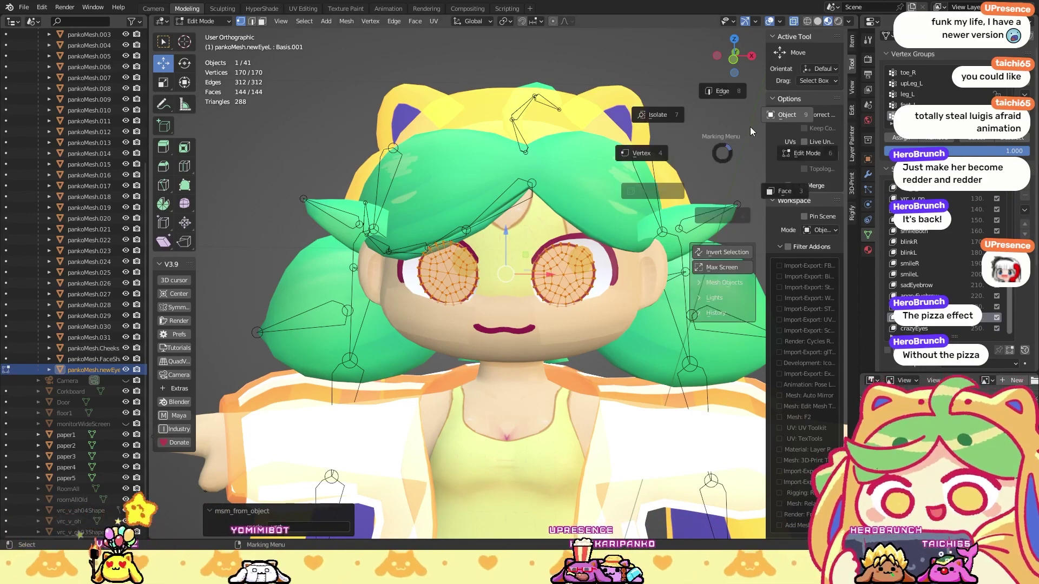
{"action": "left_click", "coordinate": [749, 126]}
Step: Delete every shape key of pankoMesh.newEyeL except Basis and crazyEyes, and make Basis active
{"action": "left_click", "coordinate": [918, 280]}
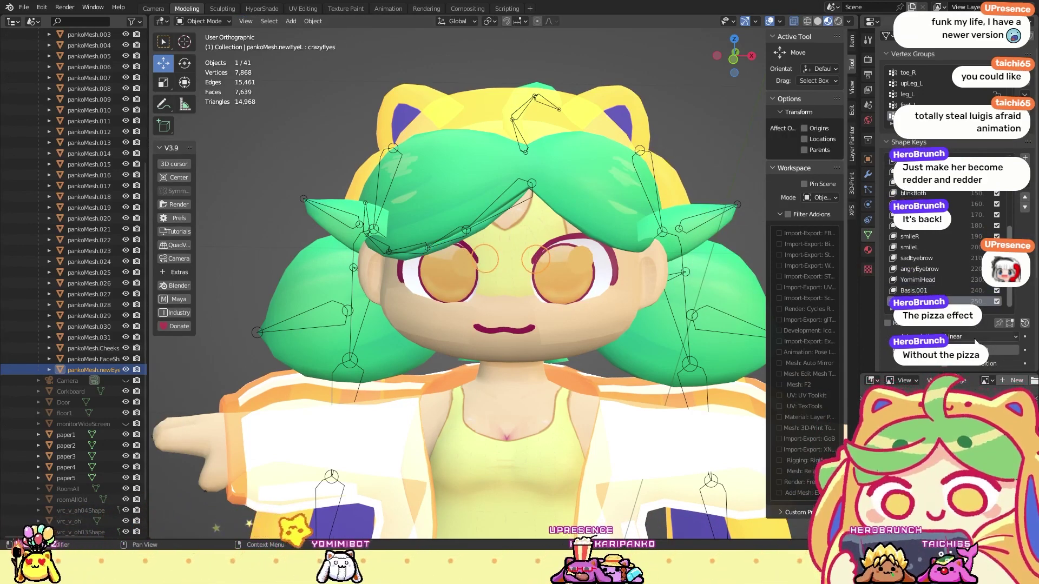
{"action": "scroll", "coordinate": [947, 248], "scroll_direction": "down", "scroll_amount": 3}
{"action": "left_click", "coordinate": [947, 227]}
{"action": "scroll", "coordinate": [947, 227], "scroll_direction": "up", "scroll_amount": 6}
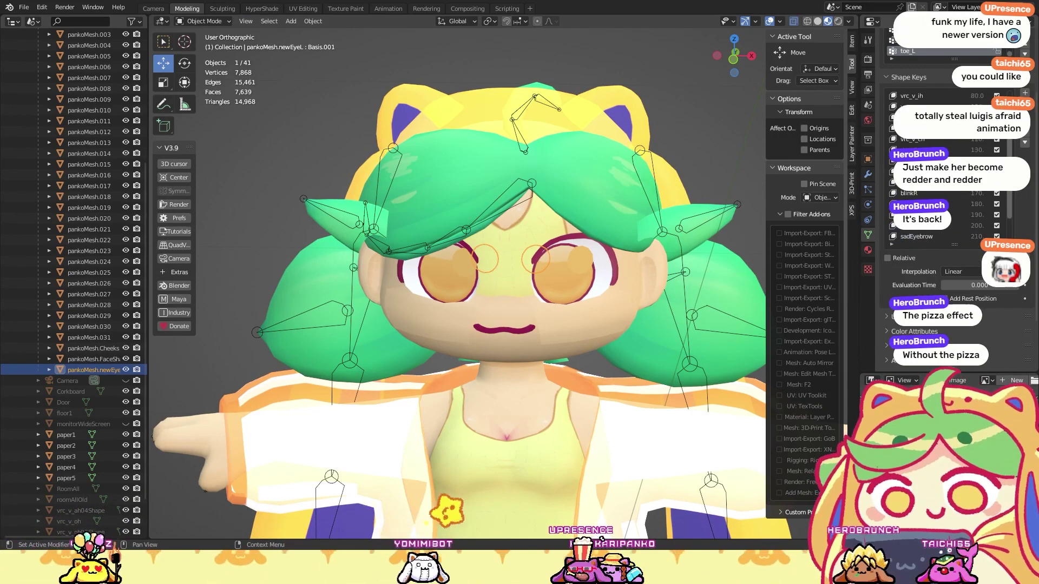
{"action": "scroll", "coordinate": [946, 168], "scroll_direction": "down", "scroll_amount": 5}
{"action": "left_click", "coordinate": [930, 226]}
{"action": "scroll", "coordinate": [947, 216], "scroll_direction": "up", "scroll_amount": 4}
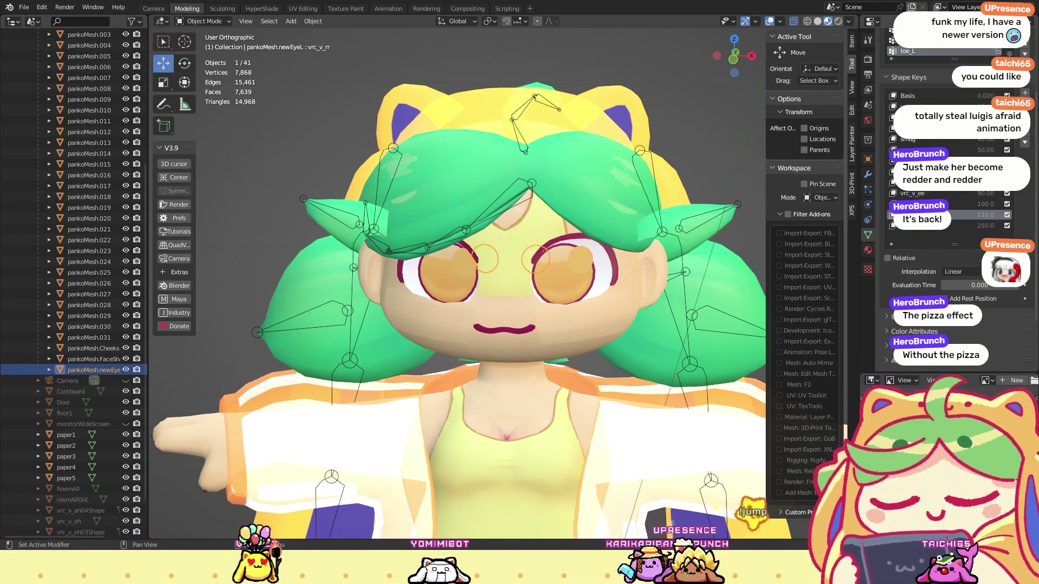
{"action": "left_click", "coordinate": [931, 150]}
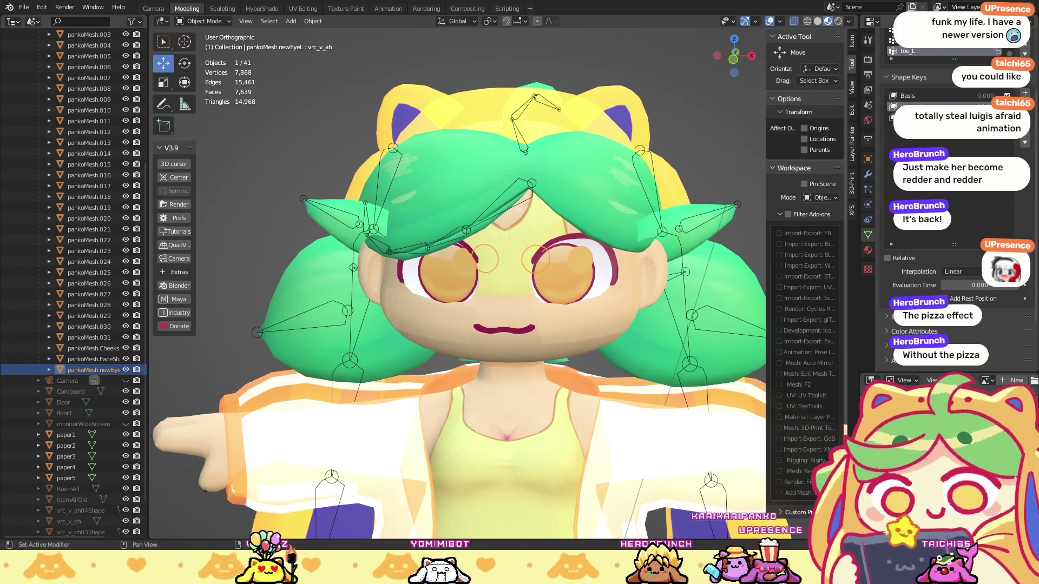
{"action": "left_click", "coordinate": [919, 96]}
Step: Reselect pankoMesh.newEyeL, check its Basis and crazyEyes shapes in vertex Edit Mode, and return to Object Mode
{"action": "left_click", "coordinate": [638, 139]}
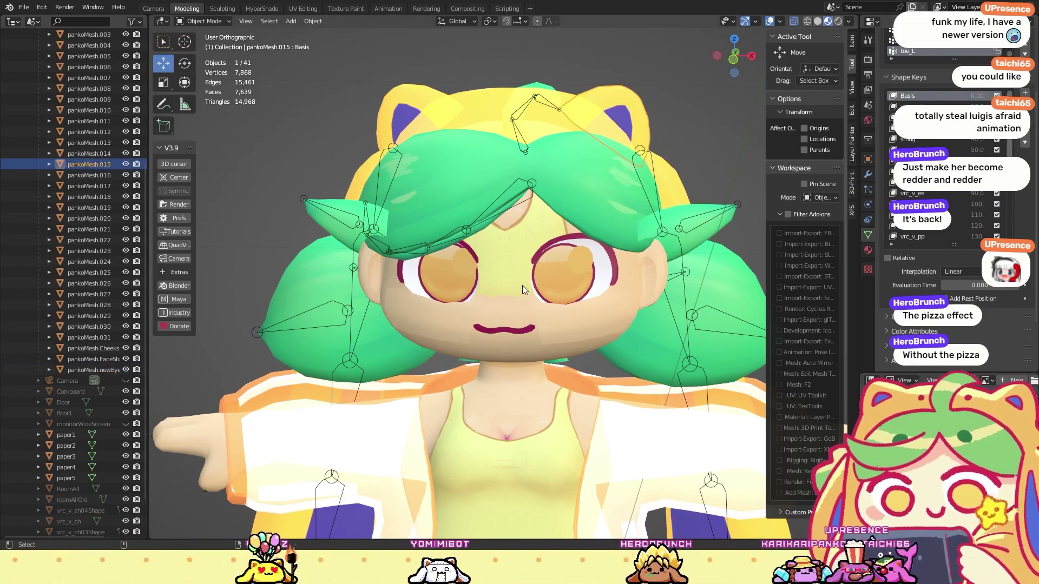
{"action": "left_click", "coordinate": [90, 369]}
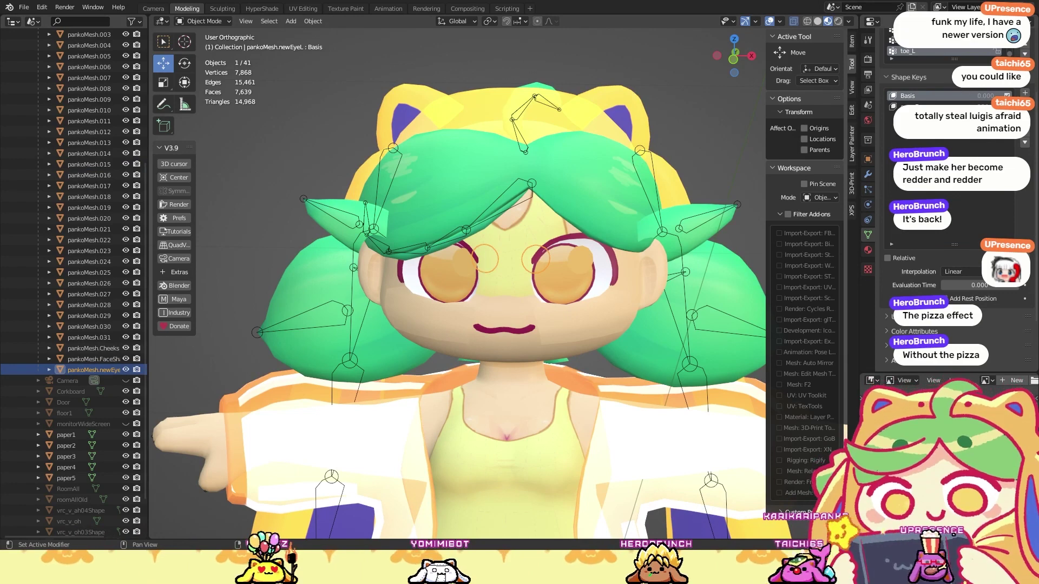
{"action": "key", "text": "ctrl+Tab"}
{"action": "left_click", "coordinate": [534, 255]}
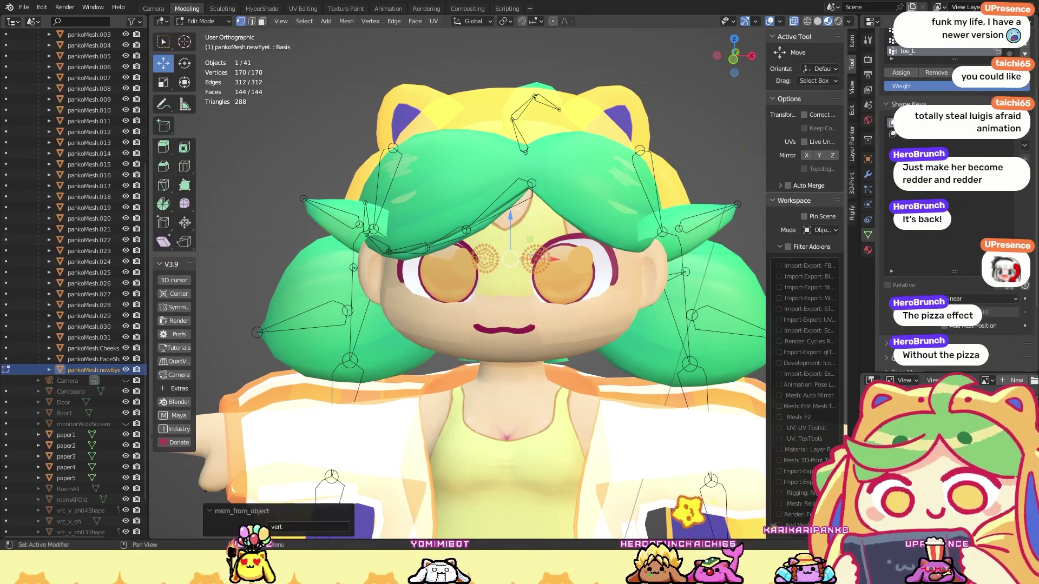
{"action": "left_click", "coordinate": [941, 133]}
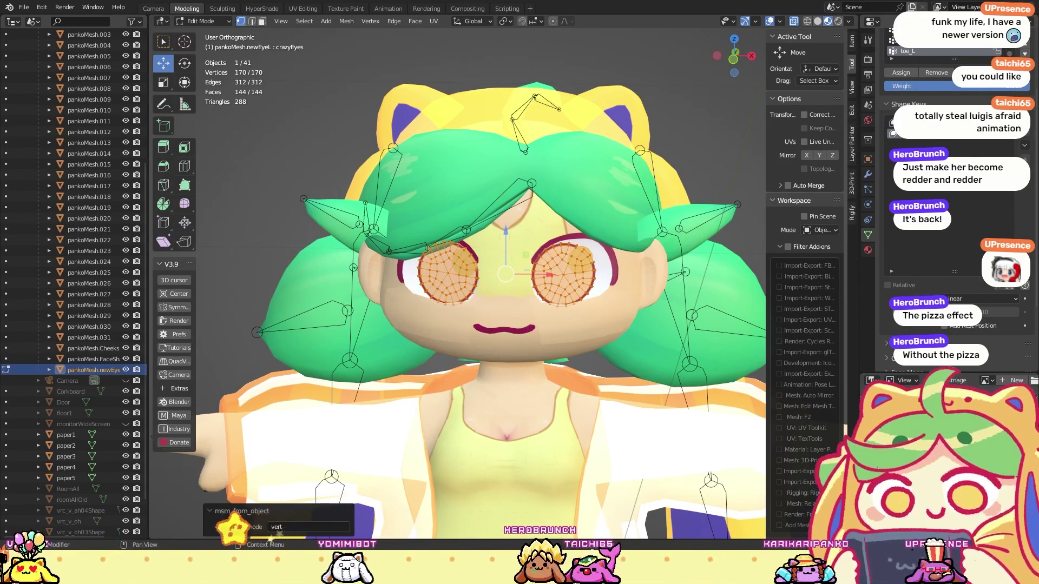
{"action": "key", "text": "ctrl+Tab"}
{"action": "left_click", "coordinate": [614, 151]}
{"action": "left_click", "coordinate": [685, 109]}
Step: Select the original eye mesh pankoMesh.005 and add a shape key named crazyEyes at the end of its list
{"action": "middle_click_drag", "start_coordinate": [474, 265], "coordinate": [524, 287]}
{"action": "left_click", "coordinate": [524, 287]}
{"action": "left_click", "coordinate": [572, 279]}
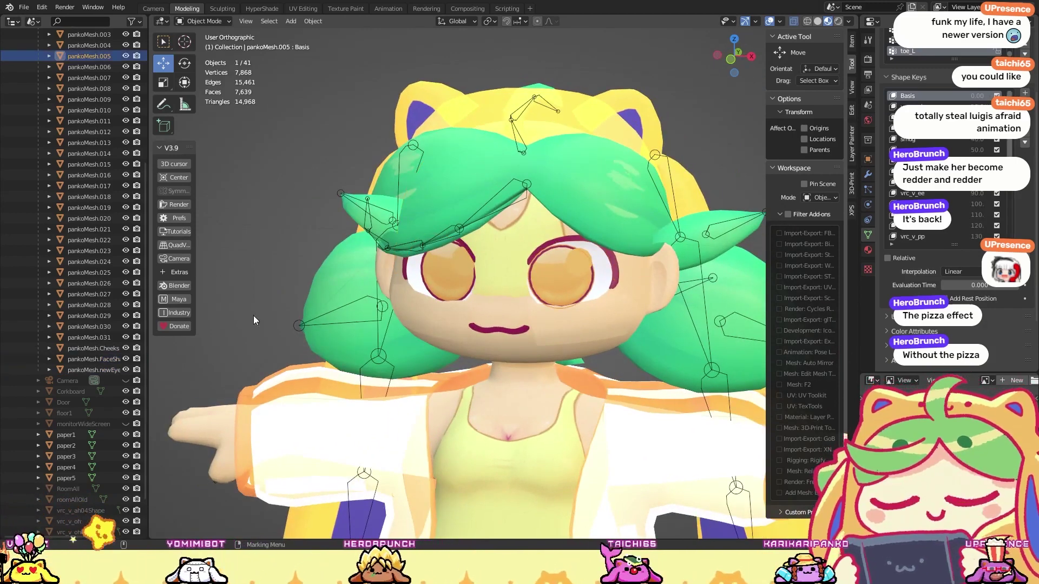
{"action": "scroll", "coordinate": [946, 163], "scroll_direction": "down", "scroll_amount": 11}
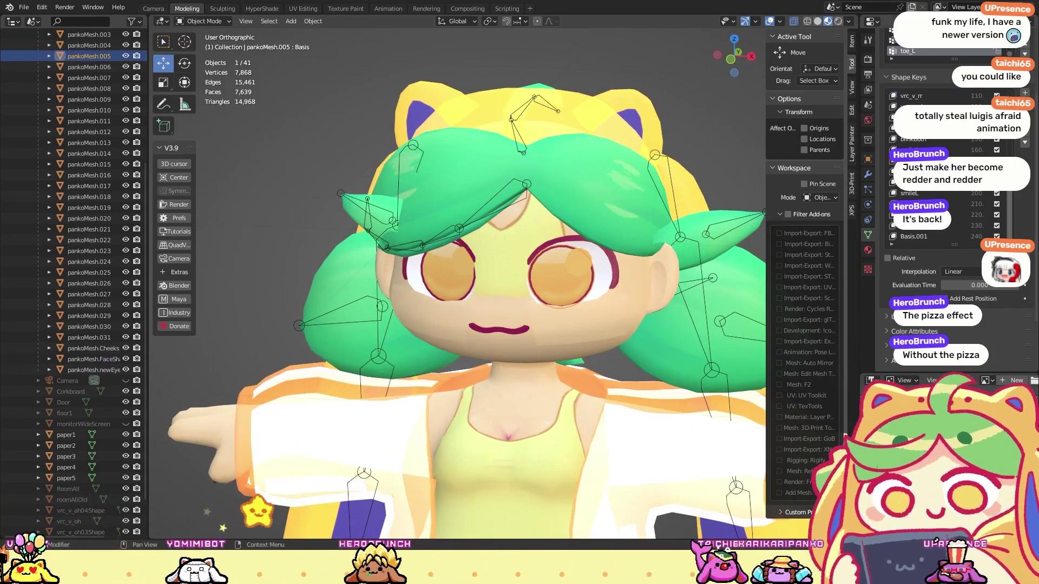
{"action": "left_click", "coordinate": [1025, 93]}
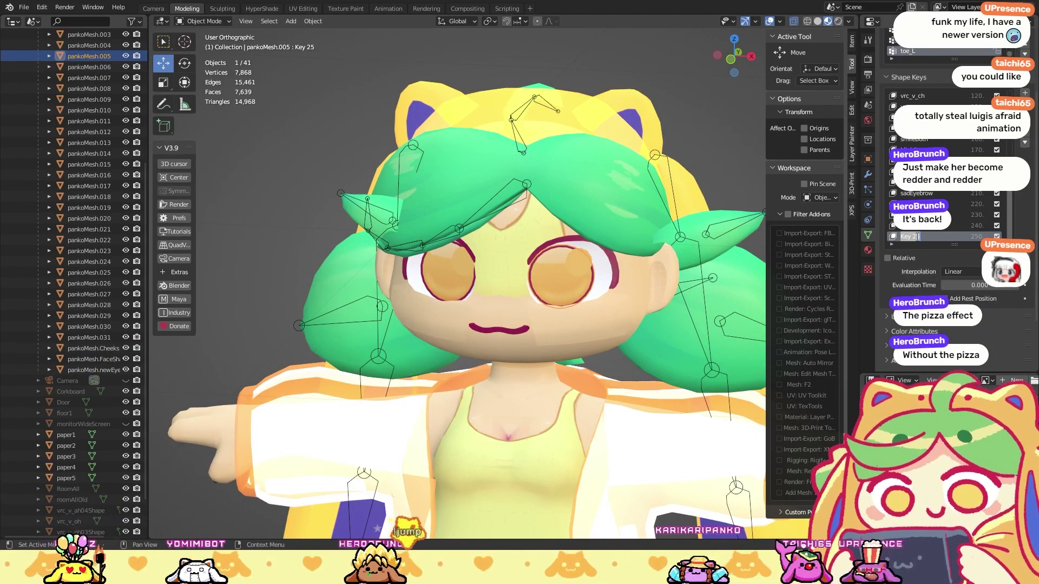
{"action": "type", "text": "crazyEyes"}
{"action": "key", "text": "Return"}
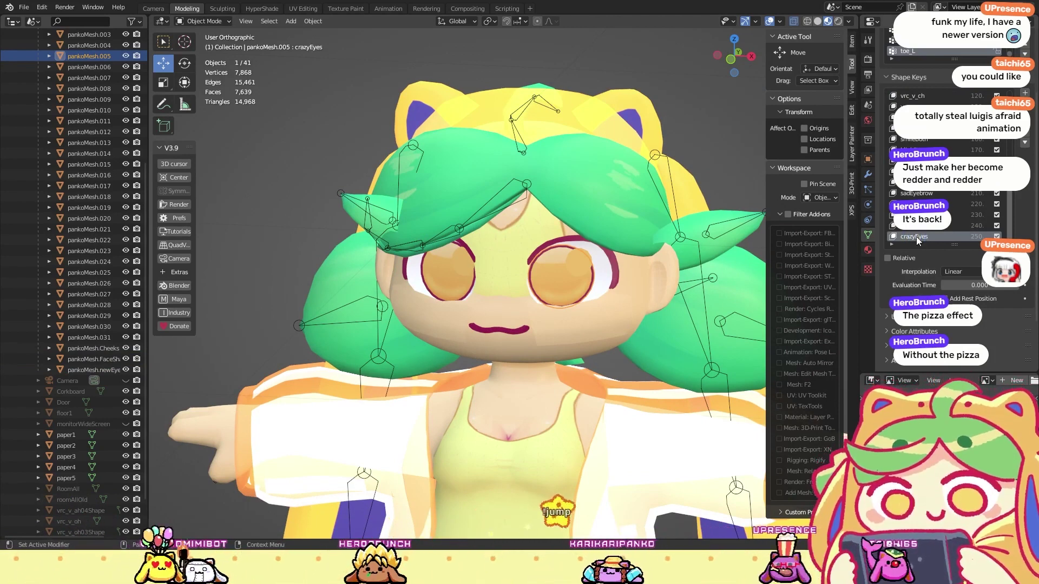
Step: Select the other original eye mesh, pankoMesh.006, and add a shape key named crazyEye at the end of its list
{"action": "middle_click_drag", "start_coordinate": [514, 287], "coordinate": [455, 296]}
{"action": "middle_click_drag", "start_coordinate": [626, 337], "coordinate": [531, 316]}
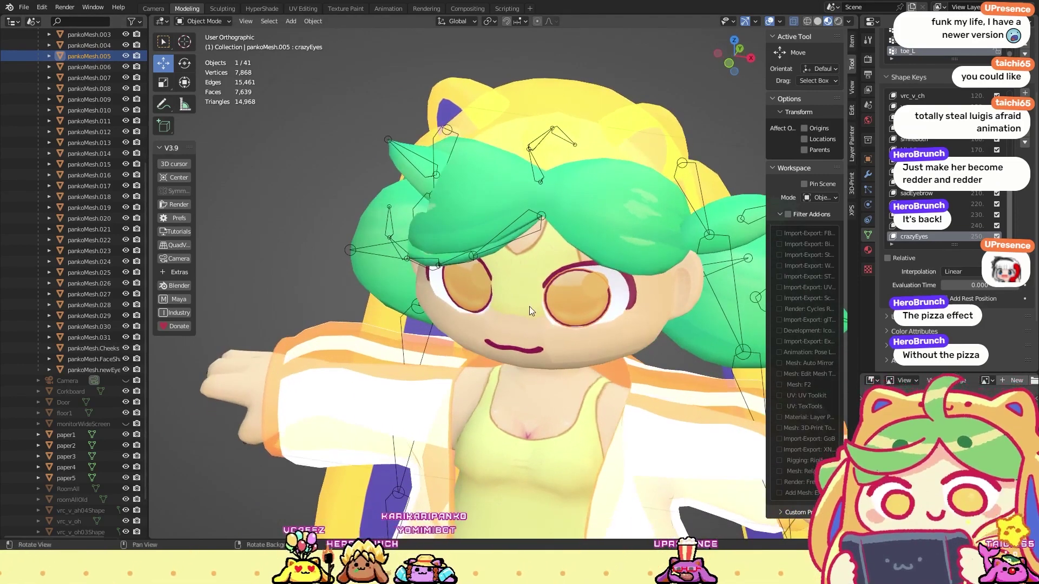
{"action": "left_click", "coordinate": [473, 295]}
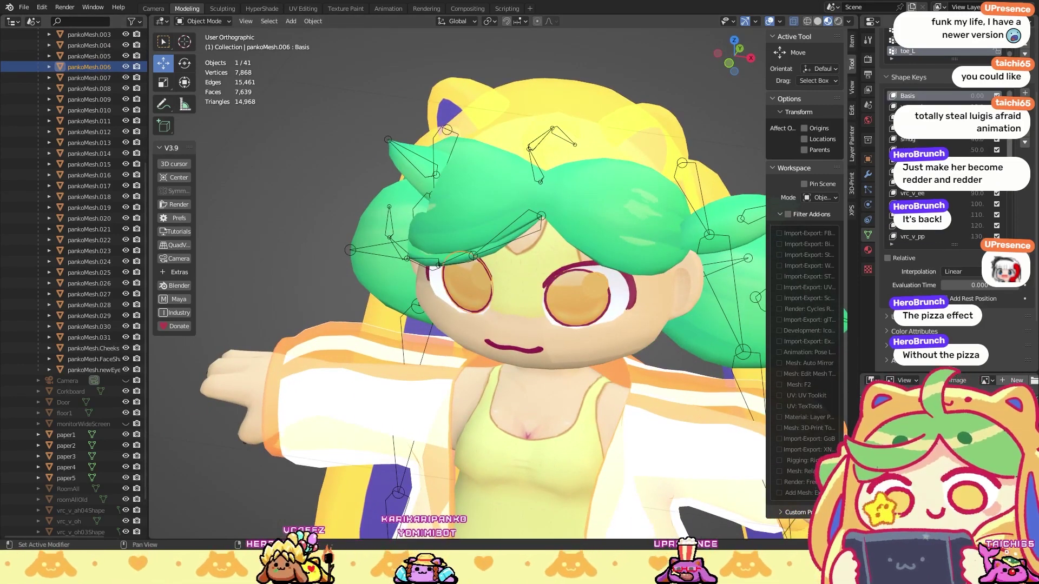
{"action": "left_click", "coordinate": [1024, 92]}
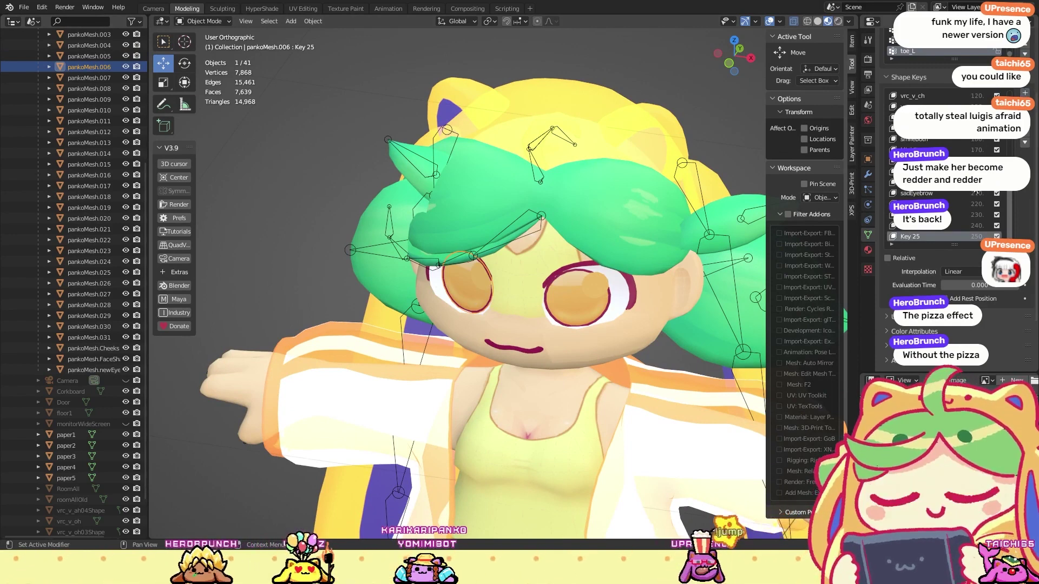
{"action": "type", "text": "craz"}
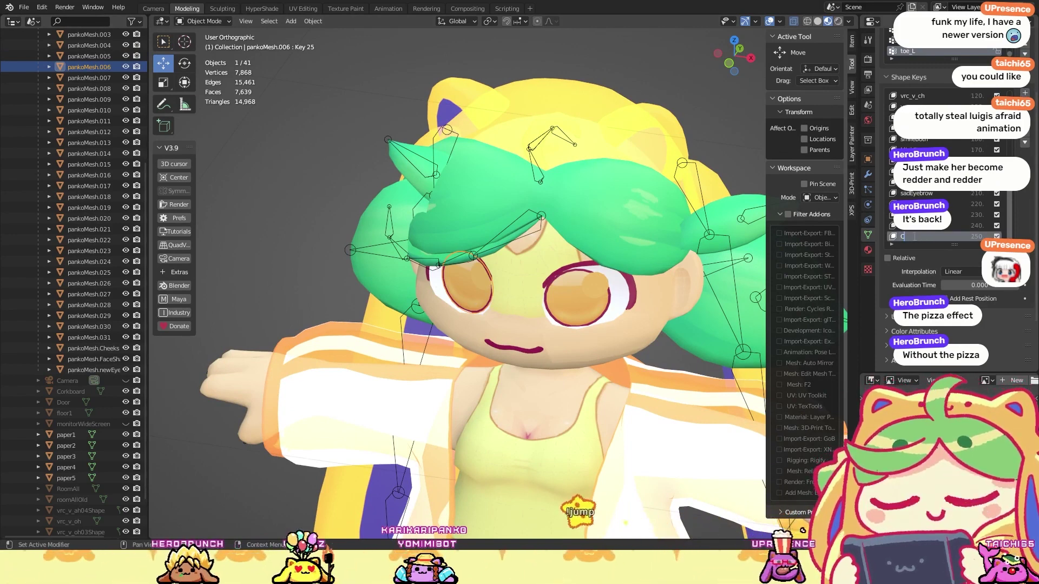
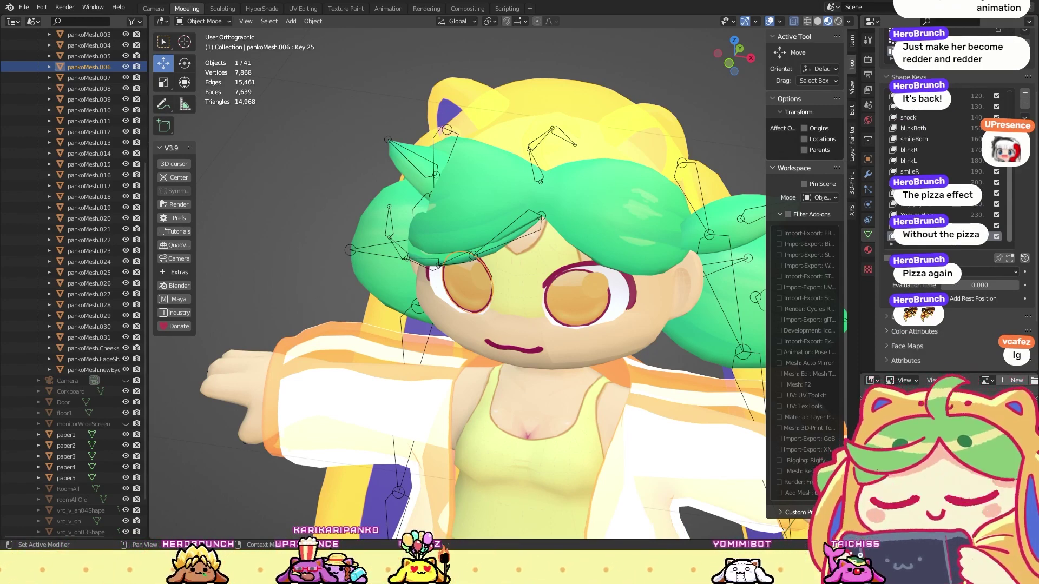
{"action": "type", "text": "crazyEye"}
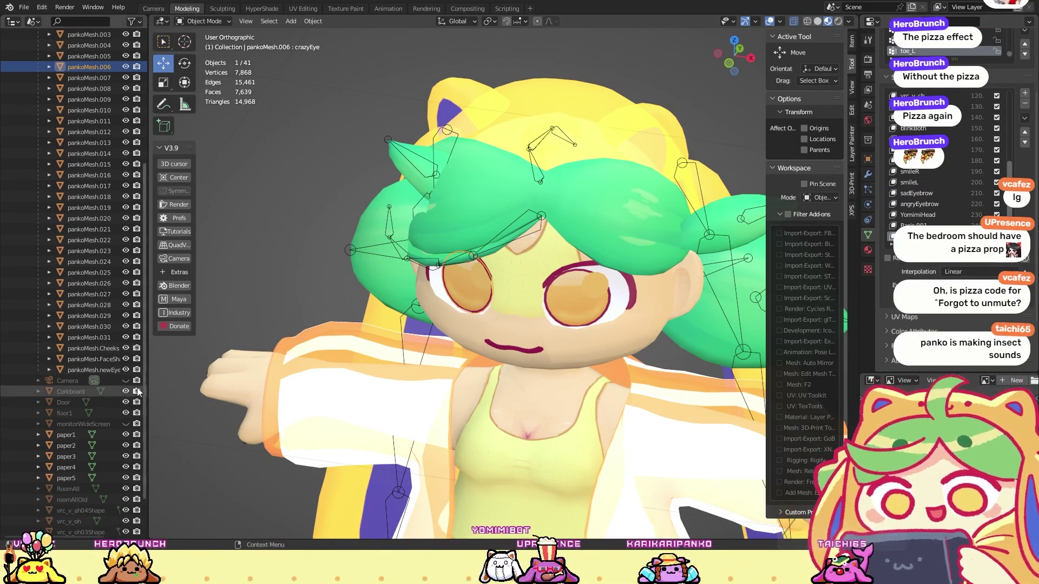
Step: Select both original eye meshes with pankoMesh.006 as the active object and join pankoMesh.005 into it
{"action": "left_click", "coordinate": [100, 369]}
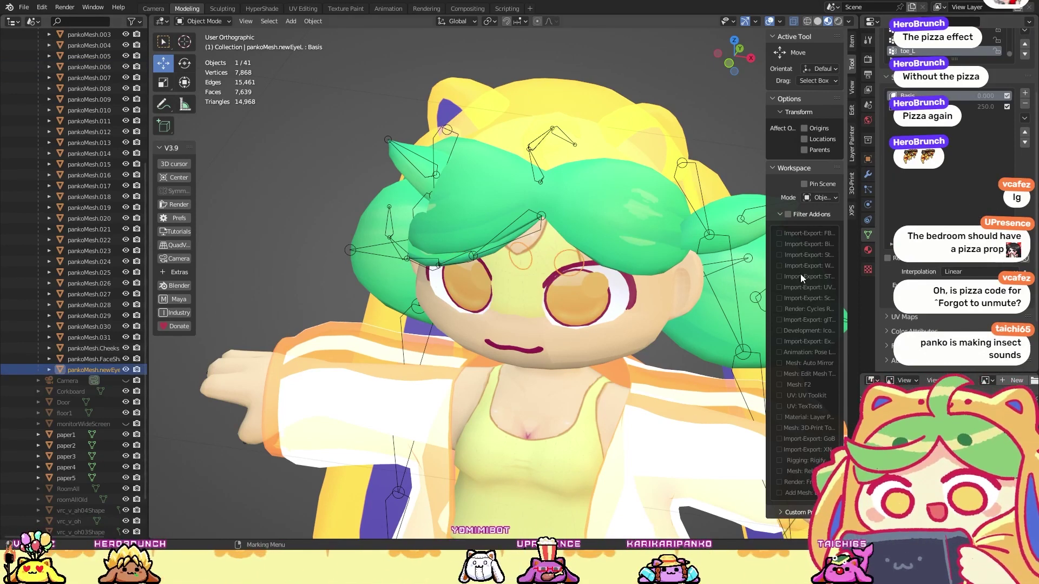
{"action": "scroll", "coordinate": [72, 180], "scroll_direction": "up", "scroll_amount": 3}
{"action": "right_click_drag", "start_coordinate": [577, 258], "coordinate": [622, 218]}
{"action": "left_click", "coordinate": [582, 297]}
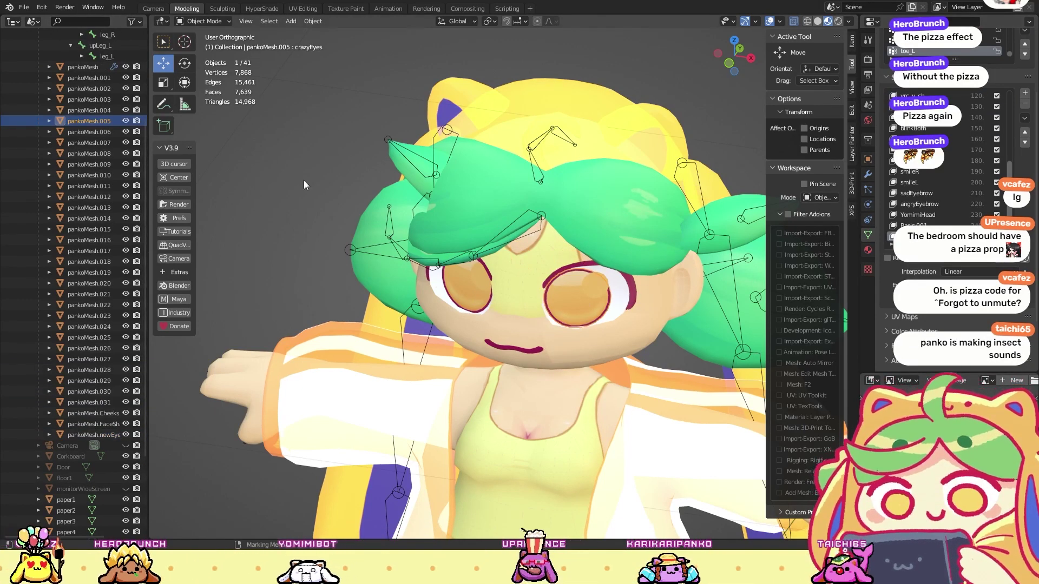
{"action": "left_click", "coordinate": [460, 296]}
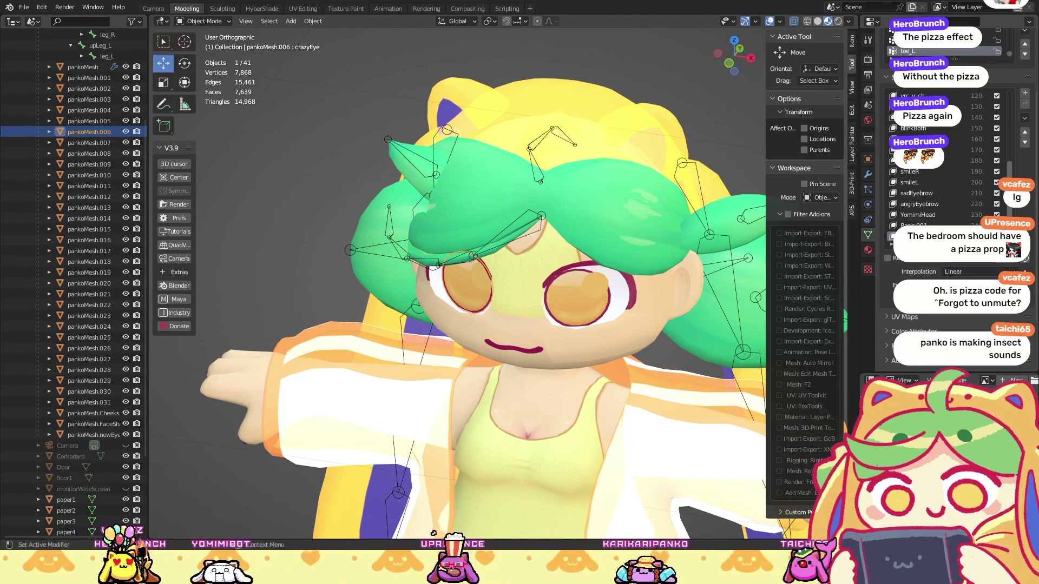
{"action": "left_click", "coordinate": [605, 317], "text": "shift"}
{"action": "left_click", "coordinate": [467, 301], "text": "shift"}
{"action": "left_click", "coordinate": [313, 22]}
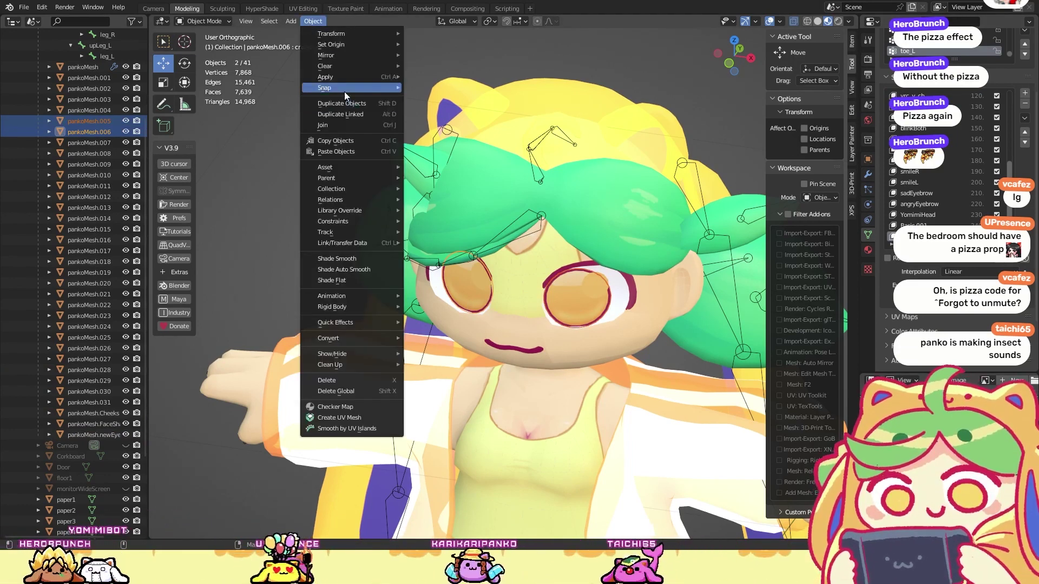
{"action": "left_click", "coordinate": [349, 125]}
Step: In the crazyEyes shape of pankoMesh.006, move all vertices about 0.087 m along Y into the head
{"action": "scroll", "coordinate": [580, 236], "scroll_direction": "down", "scroll_amount": 2}
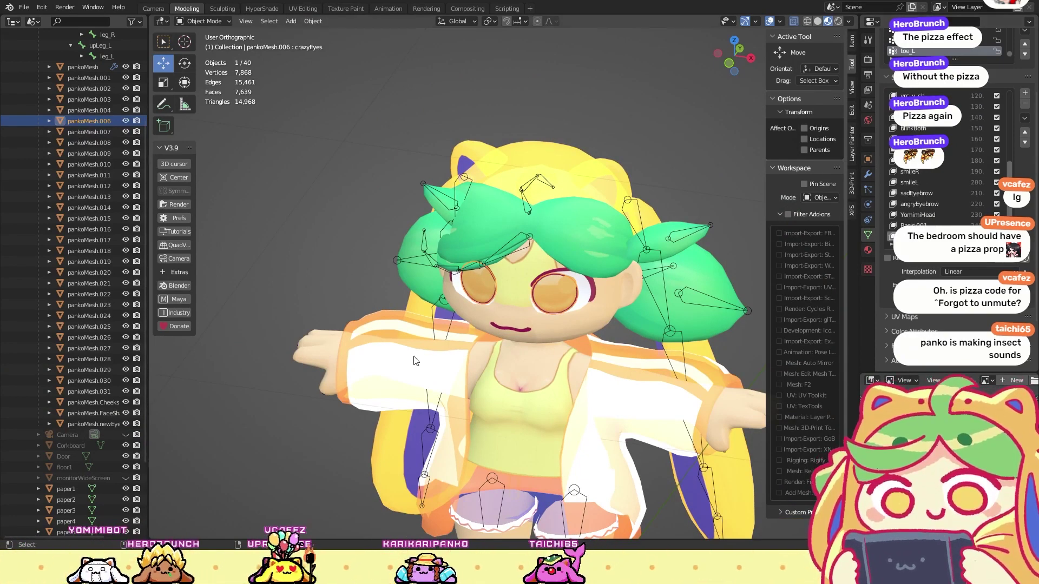
{"action": "key", "text": "ctrl+Tab"}
{"action": "left_click", "coordinate": [489, 304]}
{"action": "middle_click_drag", "start_coordinate": [489, 304], "coordinate": [568, 233]}
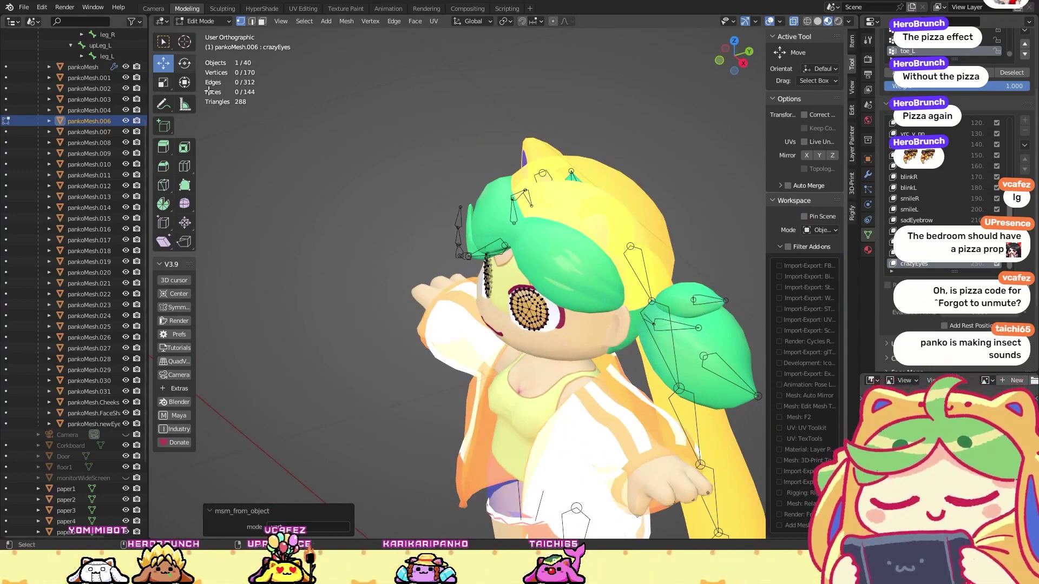
{"action": "key", "text": "a"}
{"action": "key", "text": "g"}
{"action": "key", "text": "y"}
{"action": "left_click", "coordinate": [549, 285]}
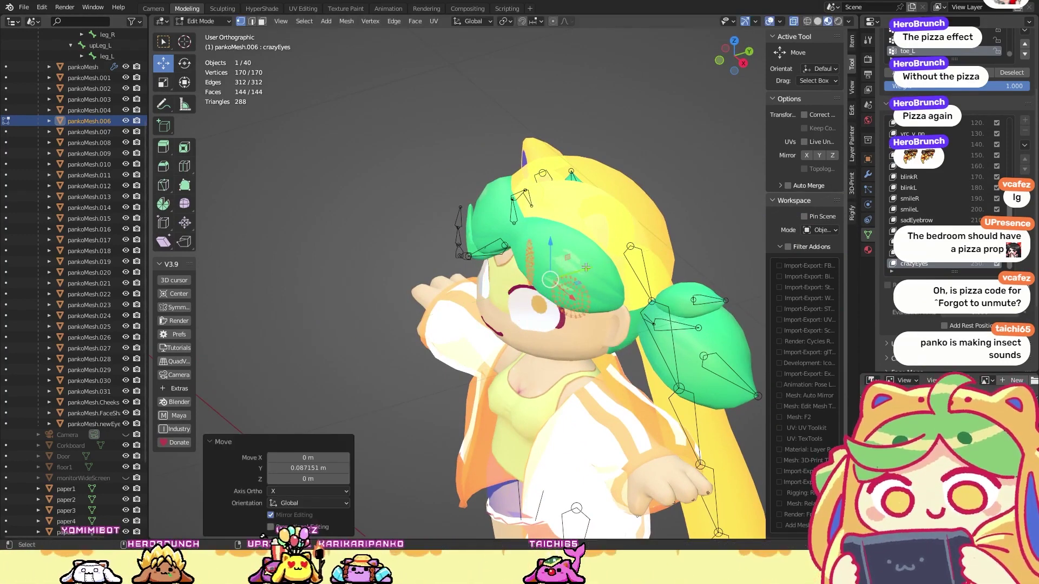
Step: Scale the moved irises uniformly to about 0.56, return to Object Mode and clear the selection
{"action": "key", "text": "shift+space"}
{"action": "key", "text": "s"}
{"action": "middle_click_drag", "start_coordinate": [549, 285], "coordinate": [618, 248]}
{"action": "left_click_drag", "start_coordinate": [549, 254], "coordinate": [533, 267]}
{"action": "middle_click_drag", "start_coordinate": [533, 268], "coordinate": [517, 285]}
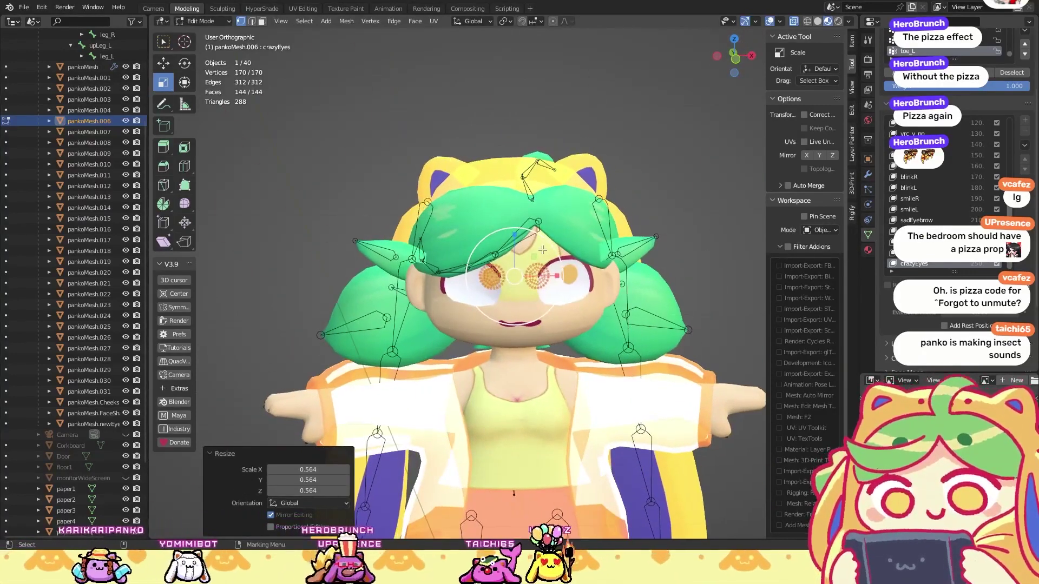
{"action": "key", "text": "Escape"}
{"action": "key", "text": "Tab"}
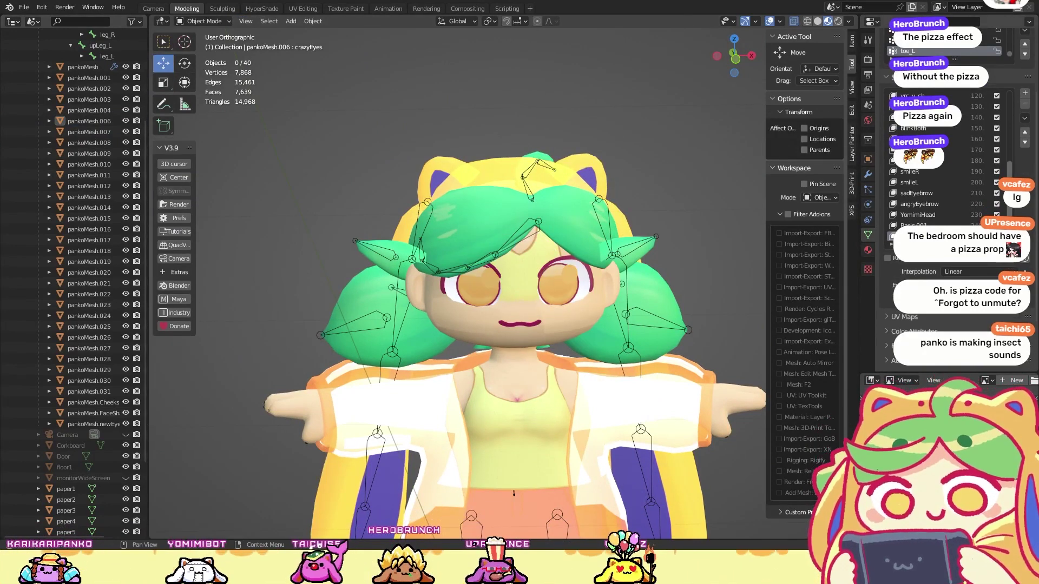
{"action": "left_click", "coordinate": [612, 183]}
Step: Select the two eye highlights pankoMesh.007 and pankoMesh.008, inspect their meshes in vertex Edit Mode, and return to Object Mode
{"action": "middle_click_drag", "start_coordinate": [612, 183], "coordinate": [673, 153]}
{"action": "left_click", "coordinate": [491, 278]}
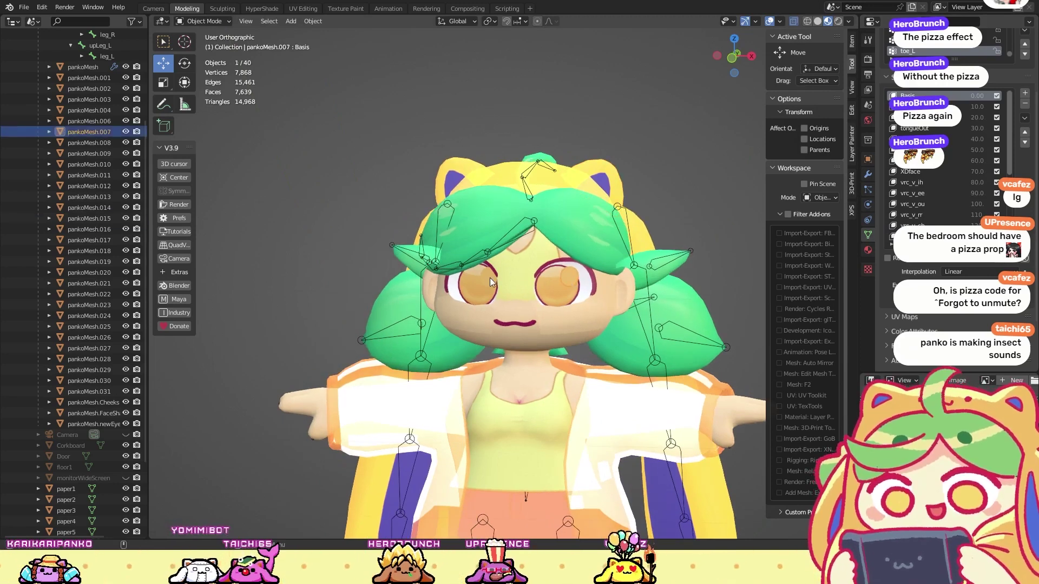
{"action": "left_click", "coordinate": [544, 266], "text": "shift"}
{"action": "key", "text": "Tab"}
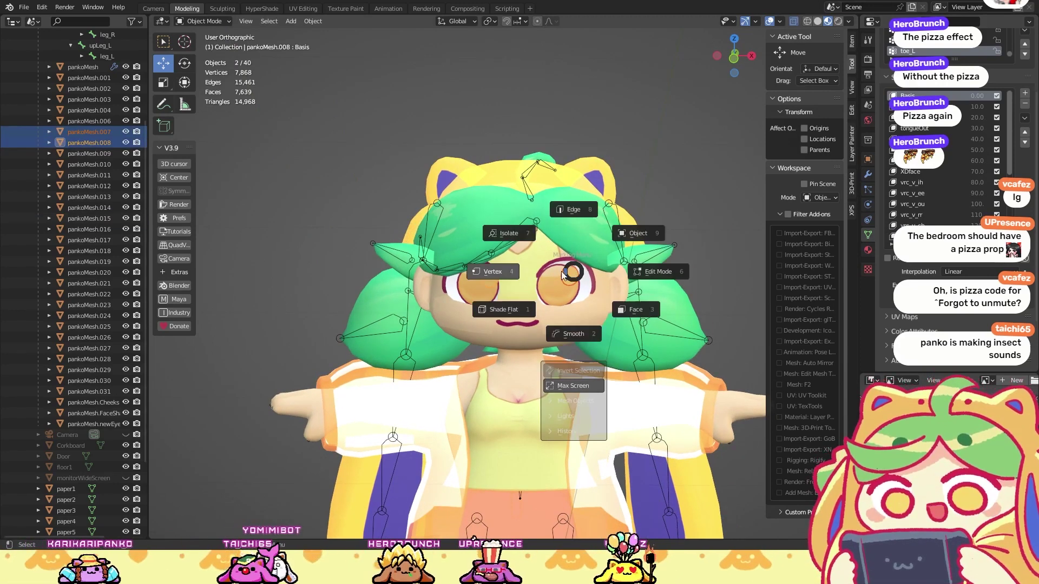
{"action": "left_click", "coordinate": [576, 271]}
{"action": "scroll", "coordinate": [578, 271], "scroll_direction": "up", "scroll_amount": 4}
{"action": "scroll", "coordinate": [1001, 138], "scroll_direction": "down", "scroll_amount": 11}
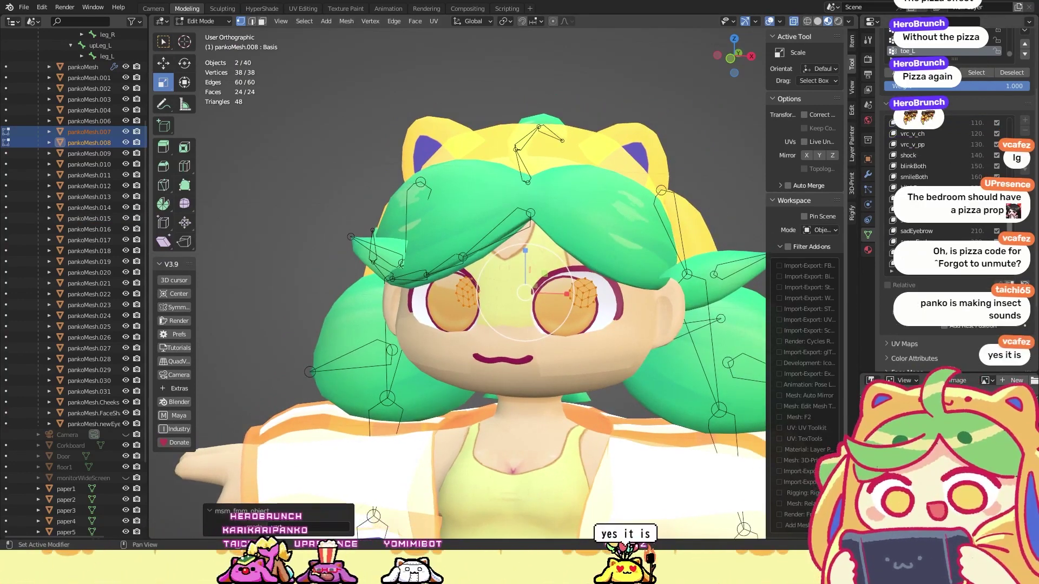
{"action": "key", "text": "Tab"}
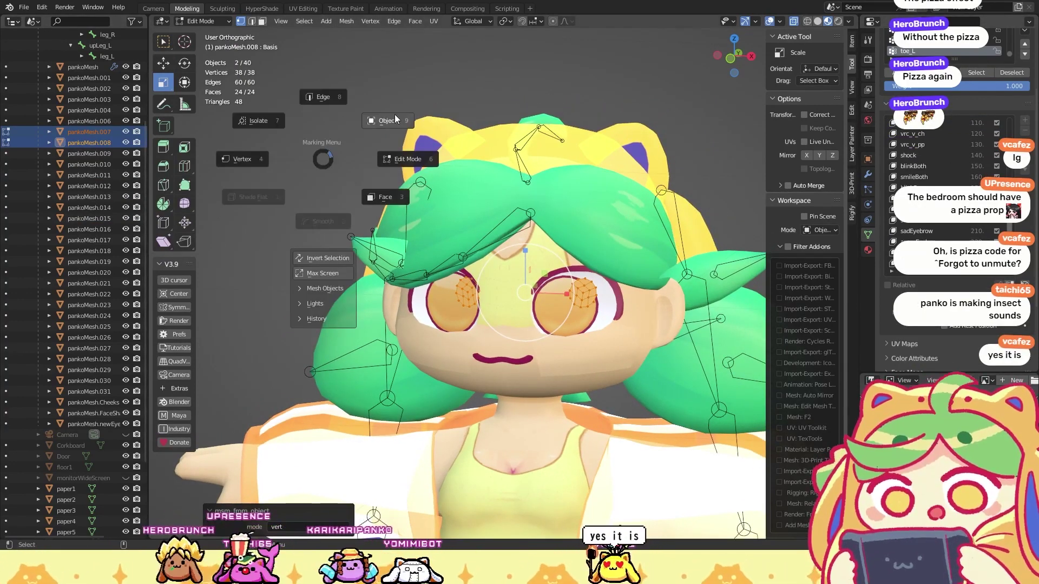
{"action": "left_click", "coordinate": [505, 167]}
Step: Join pankoMesh.007 into pankoMesh.008 and add a shape key named crazyEyes to the joined highlights
{"action": "left_click", "coordinate": [578, 295]}
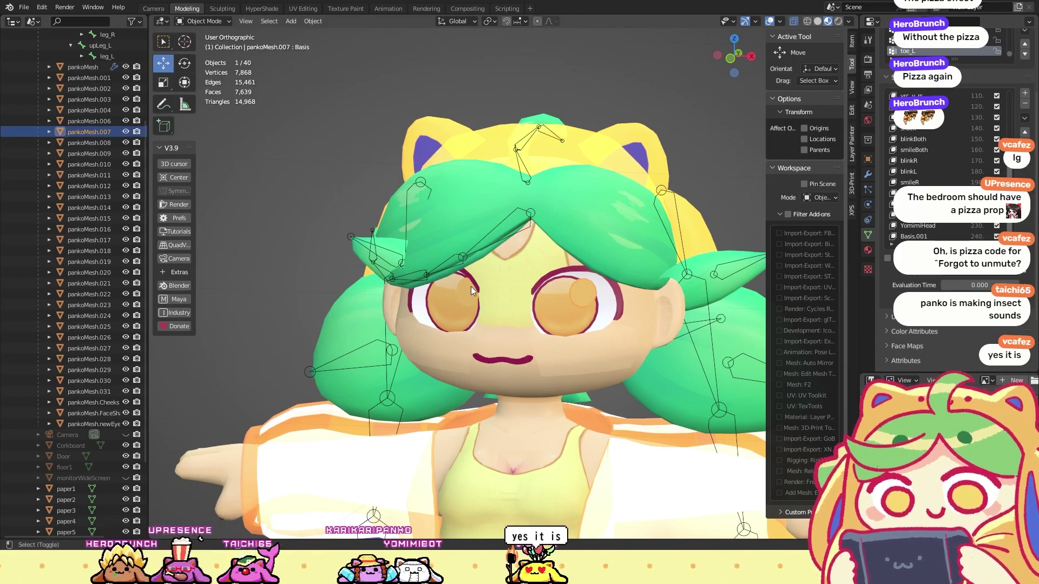
{"action": "left_click", "coordinate": [582, 294], "text": "shift"}
{"action": "left_click", "coordinate": [323, 20]}
{"action": "left_click", "coordinate": [337, 112]}
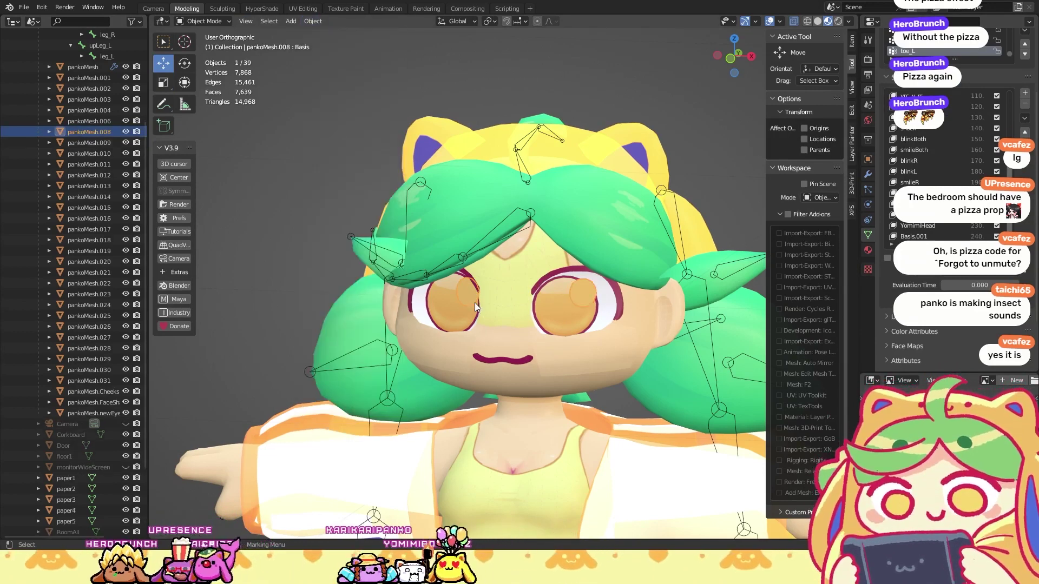
{"action": "left_click", "coordinate": [1025, 92]}
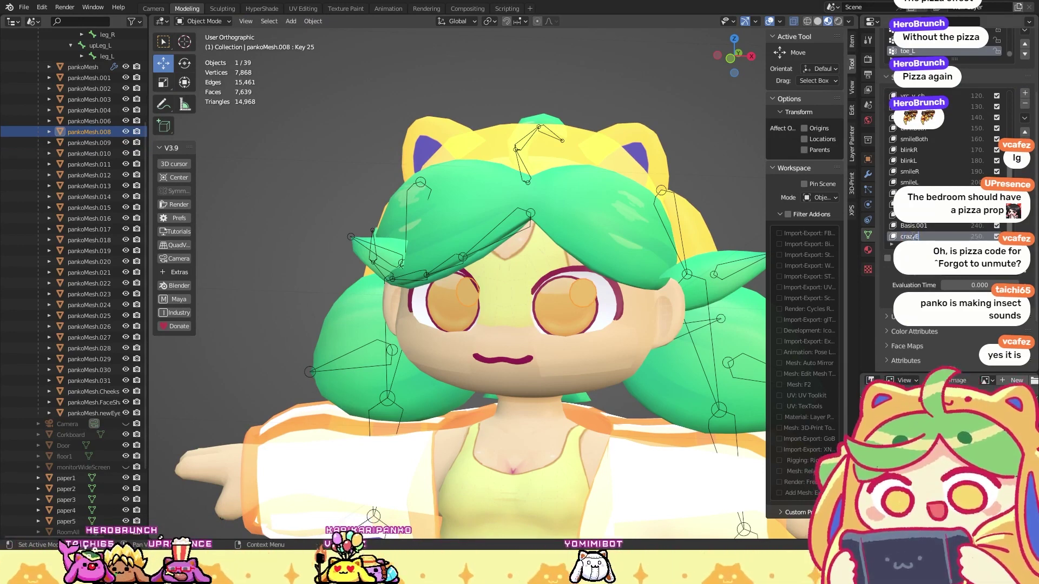
Step: In the highlights' crazyEyes shape, move all vertices about 0.073 m along Y and scale them uniformly to about 0.4
{"action": "key", "text": "ctrl+Tab"}
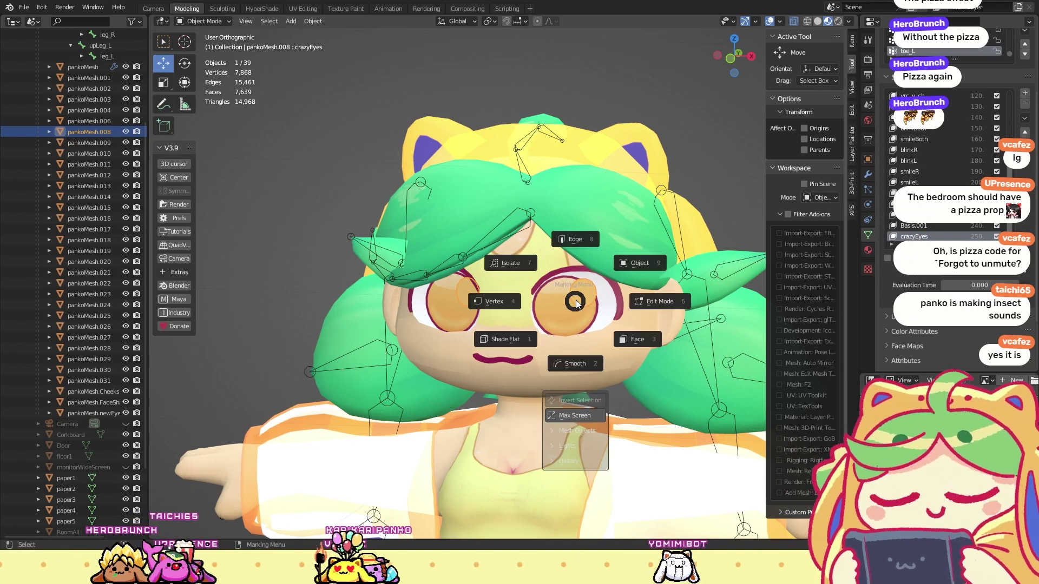
{"action": "middle_click_drag", "start_coordinate": [609, 327], "coordinate": [543, 290]}
{"action": "left_click_drag", "start_coordinate": [544, 290], "coordinate": [580, 285]}
{"action": "key", "text": "shift+space"}
{"action": "key", "text": "s"}
{"action": "middle_click_drag", "start_coordinate": [580, 285], "coordinate": [649, 255]}
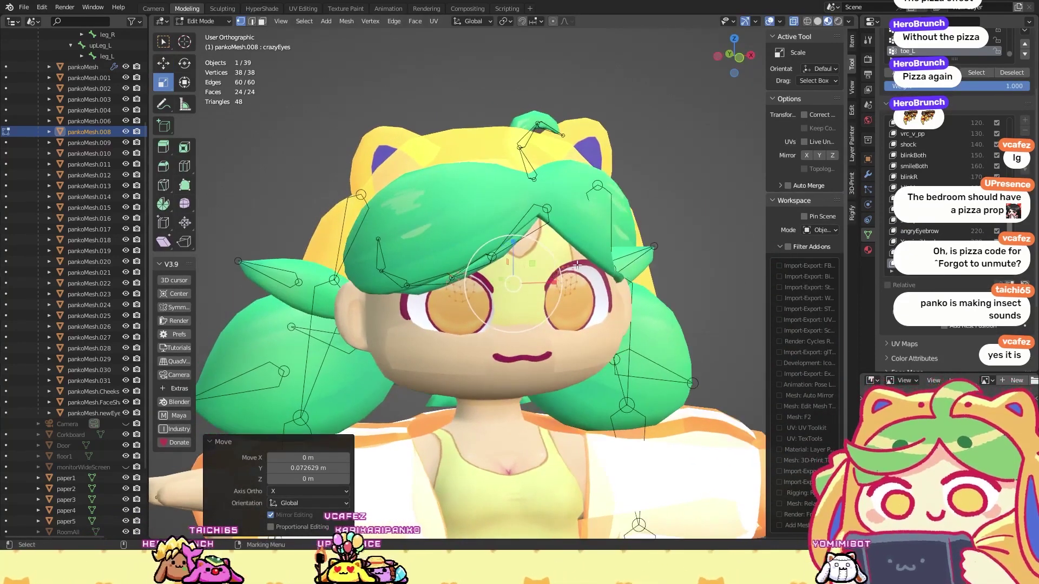
{"action": "key", "text": "s"}
{"action": "left_click", "coordinate": [589, 229]}
Step: Shift the shrunken highlights slightly further into the head, return to Object Mode and clear the selection
{"action": "middle_click_drag", "start_coordinate": [590, 228], "coordinate": [606, 282]}
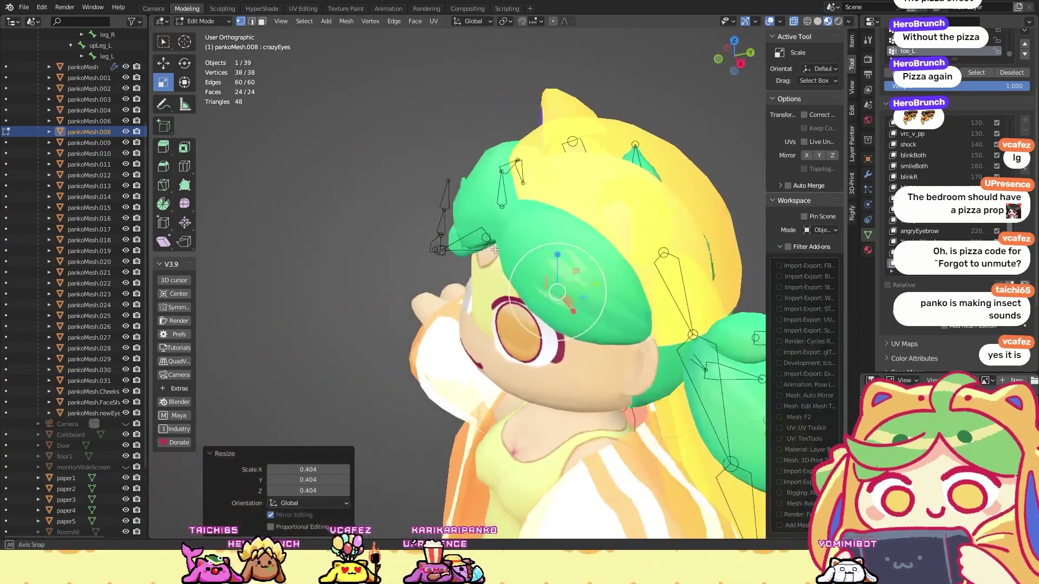
{"action": "key", "text": "shift+space"}
{"action": "key", "text": "g"}
{"action": "left_click_drag", "start_coordinate": [601, 286], "coordinate": [609, 285]}
{"action": "left_click", "coordinate": [609, 285]}
{"action": "middle_click_drag", "start_coordinate": [610, 285], "coordinate": [599, 216]}
{"action": "key", "text": "Tab"}
{"action": "scroll", "coordinate": [617, 178], "scroll_direction": "down", "scroll_amount": 4}
{"action": "left_click", "coordinate": [630, 158]}
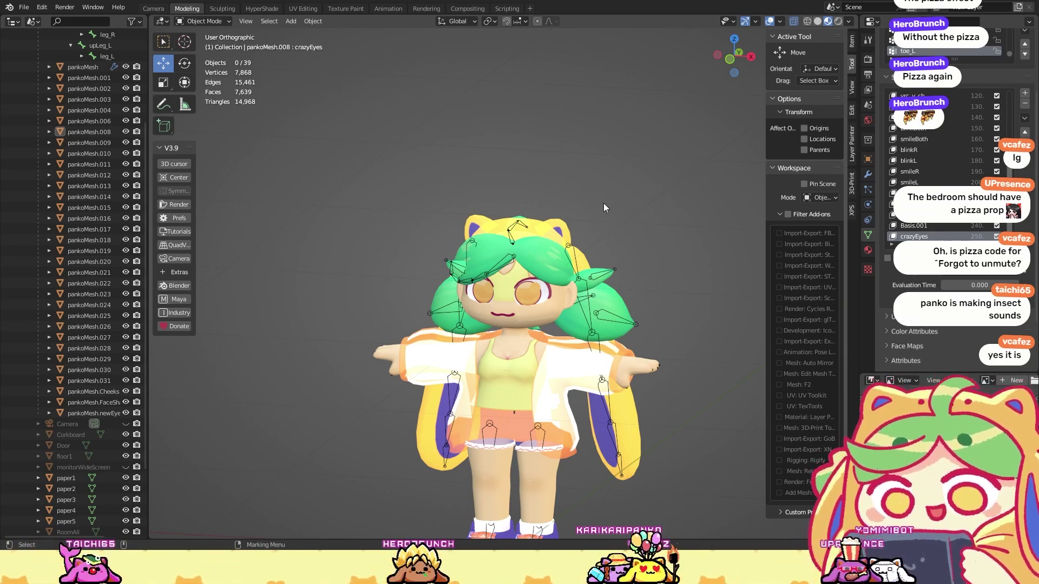
Step: Select pankoMesh.FaceShadow and add a shape key named faceShadow at the end of its list
{"action": "left_click", "coordinate": [507, 292]}
{"action": "middle_click_drag", "start_coordinate": [507, 292], "coordinate": [547, 255]}
{"action": "scroll", "coordinate": [991, 158], "scroll_direction": "down", "scroll_amount": 5}
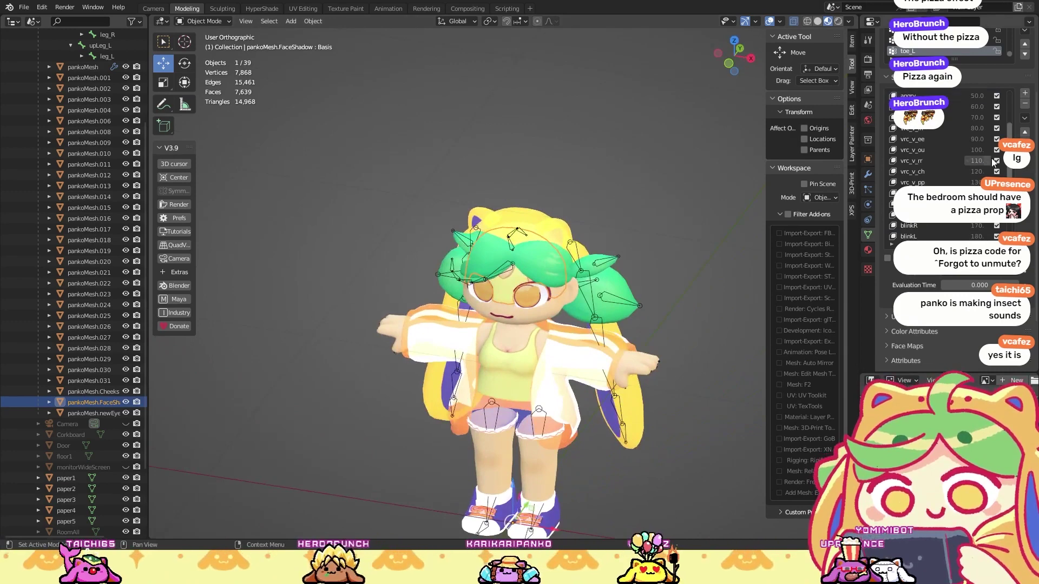
{"action": "left_click", "coordinate": [1025, 92]}
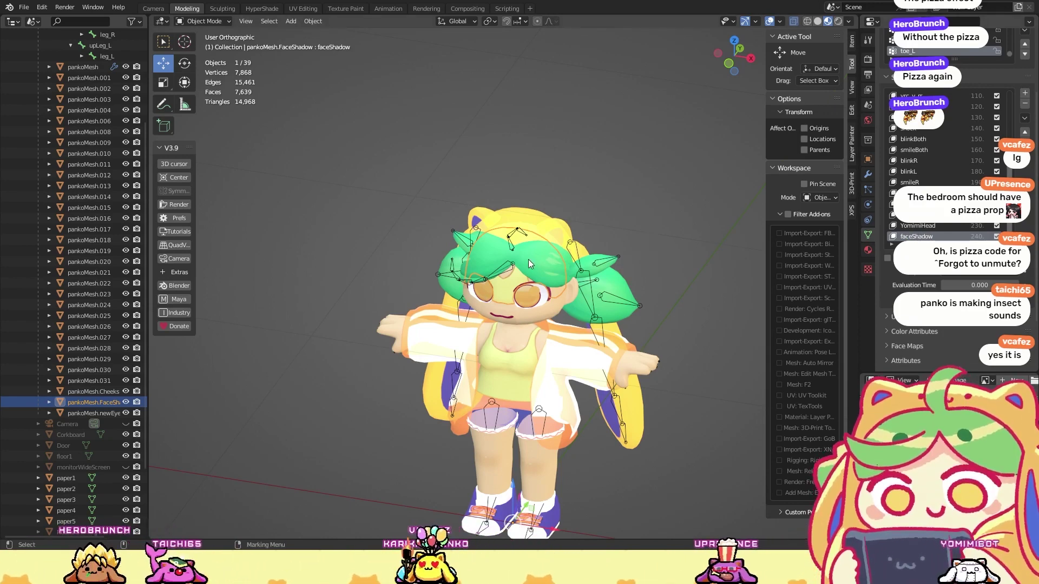
Step: In vertex Edit Mode, nudge the whole faceShadow shape about -0.0004 m along Y against the face
{"action": "key", "text": "ctrl+Tab"}
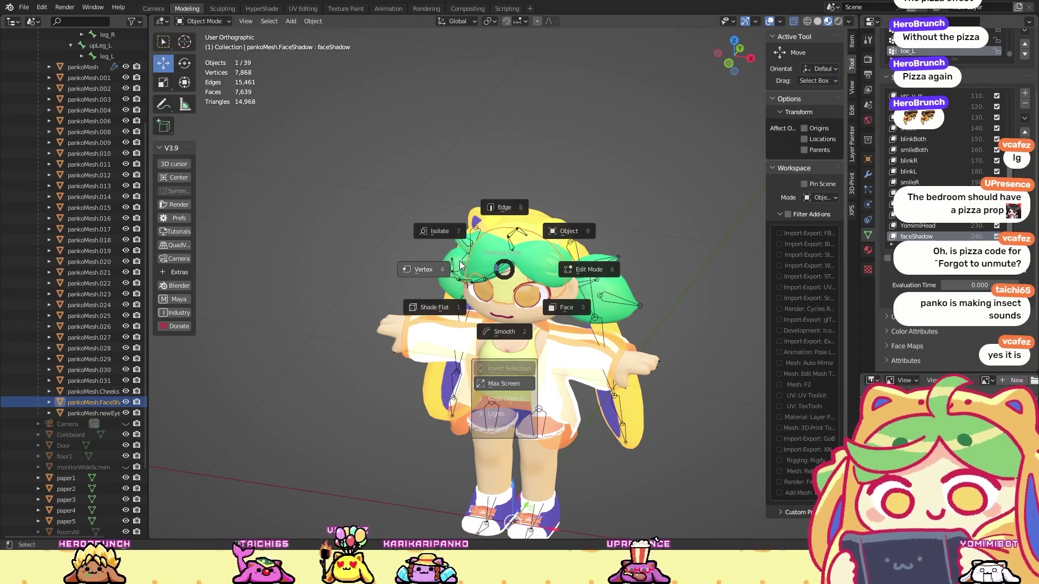
{"action": "left_click", "coordinate": [459, 261]}
{"action": "key", "text": "KP_Decimal"}
{"action": "middle_click_drag", "start_coordinate": [477, 243], "coordinate": [495, 220]}
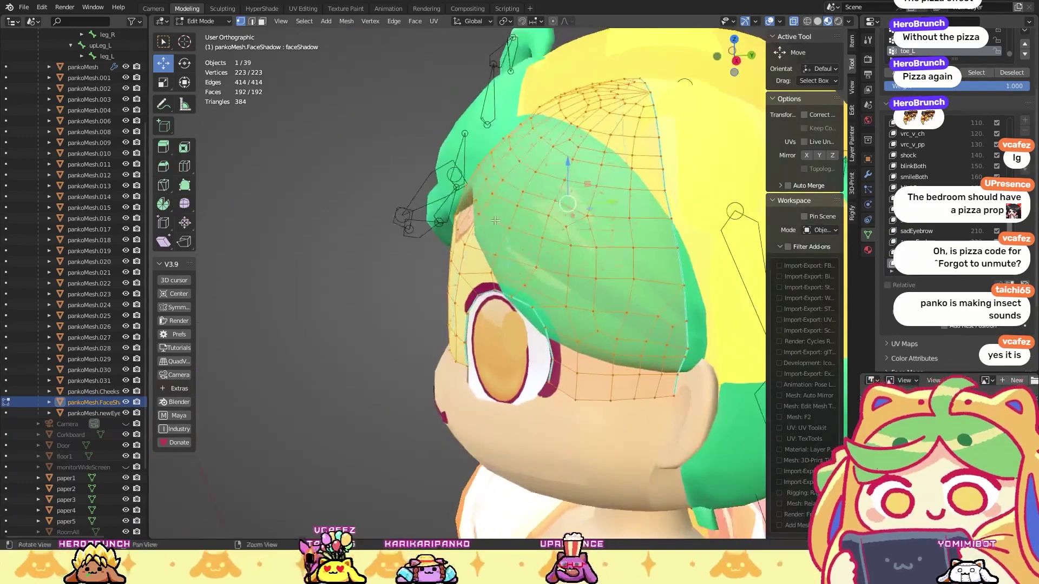
{"action": "left_click", "coordinate": [614, 205]}
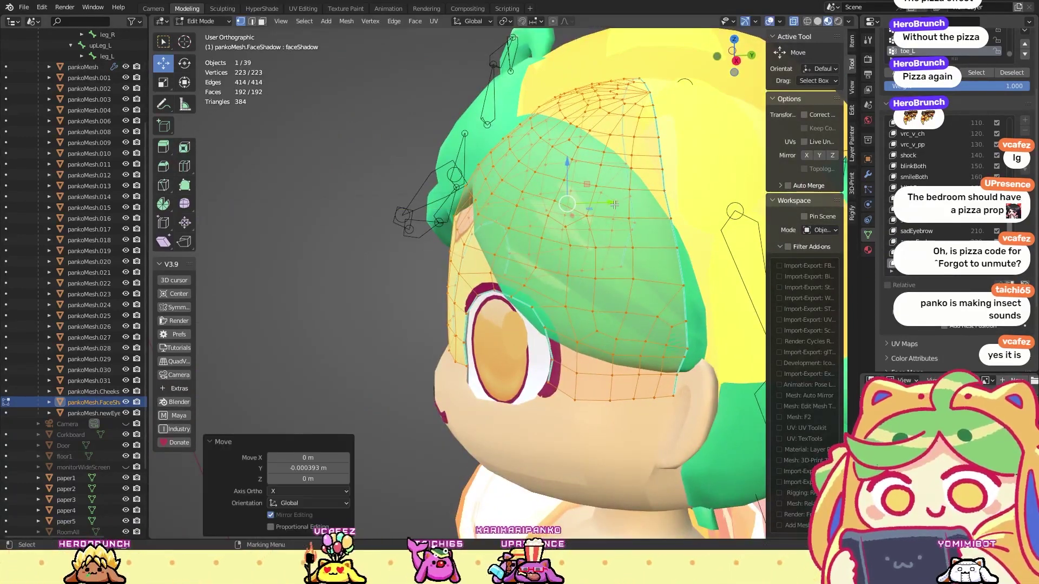
{"action": "middle_click_drag", "start_coordinate": [504, 309], "coordinate": [674, 278]}
{"action": "scroll", "coordinate": [956, 160], "scroll_direction": "up", "scroll_amount": 5}
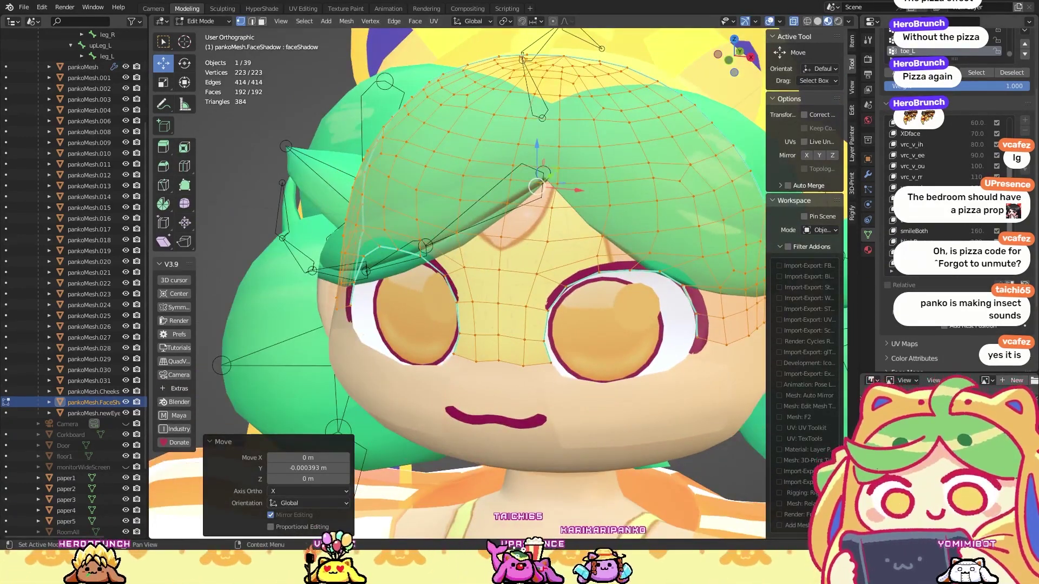
Step: Make the Basis shape active, move the face shadow about 0.068 m along Y and scale it uniformly to about 0.27
{"action": "left_click", "coordinate": [941, 123]}
{"action": "scroll", "coordinate": [535, 271], "scroll_direction": "down", "scroll_amount": 4}
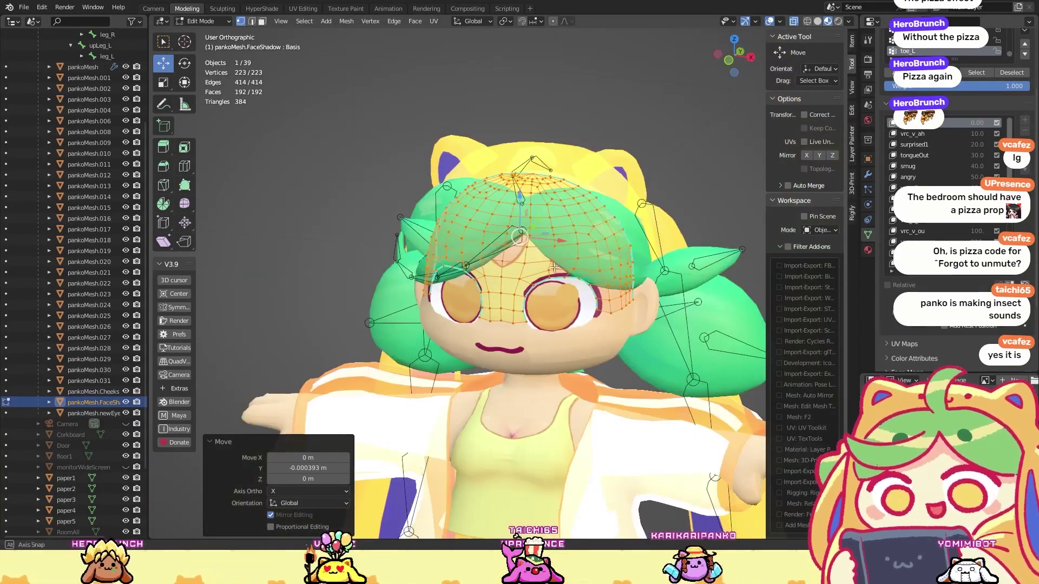
{"action": "middle_click_drag", "start_coordinate": [536, 270], "coordinate": [623, 271]}
{"action": "left_click_drag", "start_coordinate": [571, 258], "coordinate": [568, 254]}
{"action": "middle_click_drag", "start_coordinate": [568, 254], "coordinate": [553, 229]}
{"action": "key", "text": "s"}
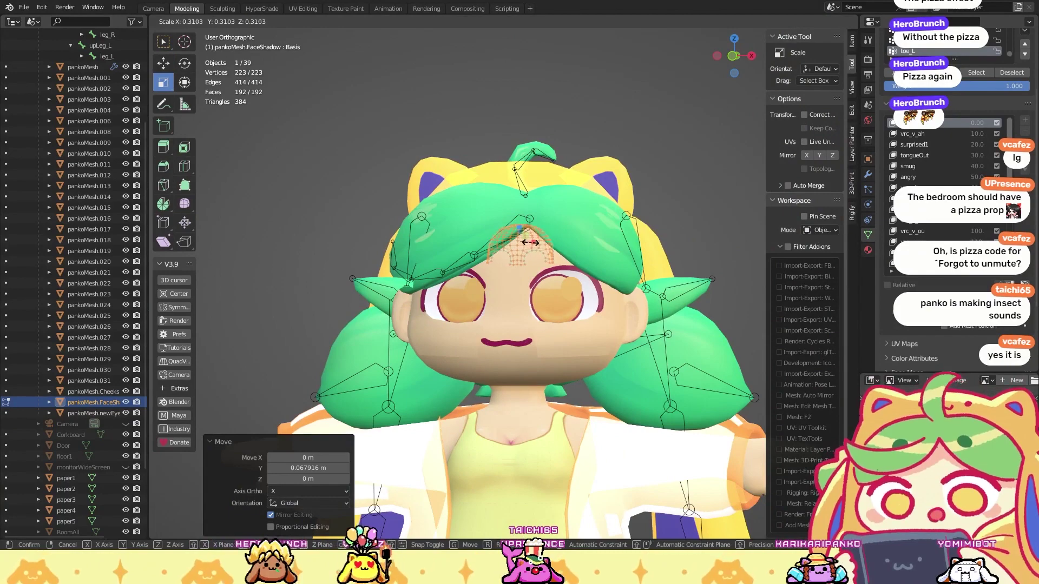
{"action": "left_click", "coordinate": [529, 243]}
Step: Lower the shrunken face shadow about 0.01 m along Z and shift it about -0.005 m along Y inside the head
{"action": "middle_click_drag", "start_coordinate": [529, 243], "coordinate": [586, 176]}
{"action": "key", "text": "shift+space"}
{"action": "key", "text": "g"}
{"action": "left_click_drag", "start_coordinate": [570, 190], "coordinate": [572, 205]}
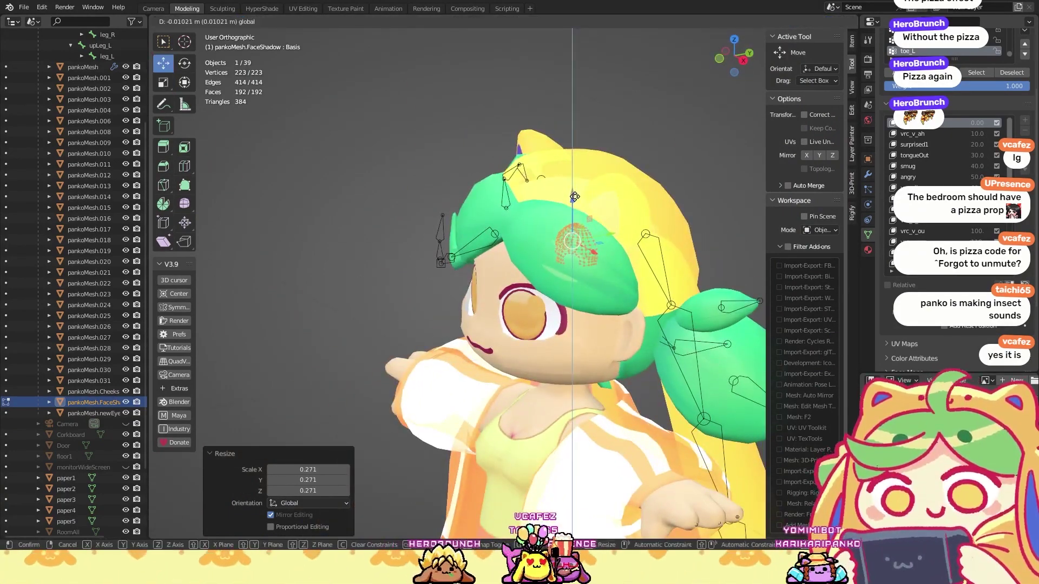
{"action": "middle_click_drag", "start_coordinate": [573, 205], "coordinate": [452, 266]}
{"action": "left_click_drag", "start_coordinate": [626, 260], "coordinate": [618, 262]}
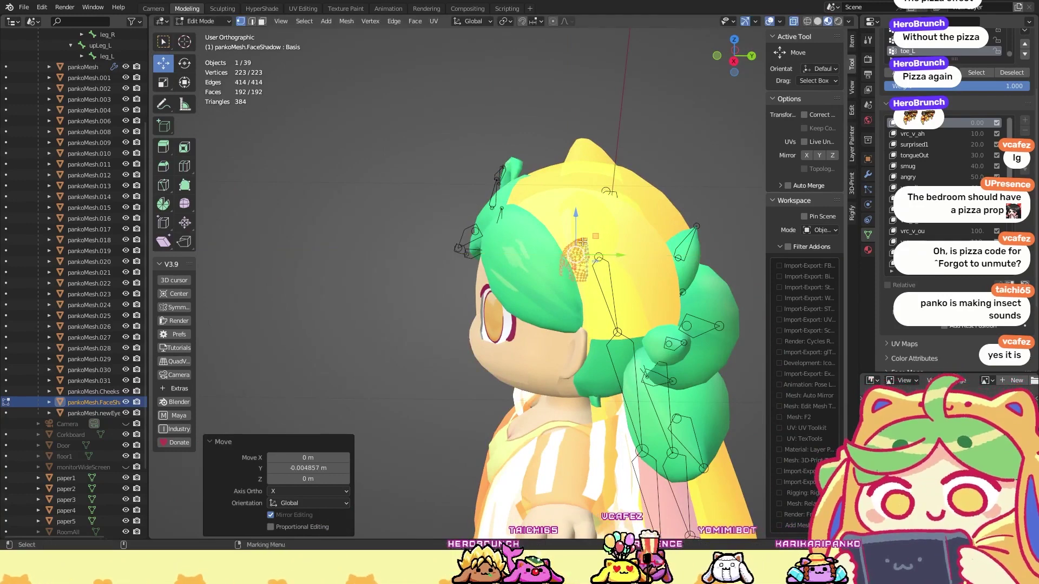
Step: Scale the face shadow down further, return to Object Mode and clear the selection
{"action": "key", "text": "shift+space"}
{"action": "key", "text": "s"}
{"action": "key", "text": "s"}
{"action": "left_click", "coordinate": [594, 240]}
{"action": "middle_click_drag", "start_coordinate": [594, 240], "coordinate": [639, 196]}
{"action": "key", "text": "Tab"}
{"action": "scroll", "coordinate": [644, 184], "scroll_direction": "down", "scroll_amount": 3}
{"action": "left_click", "coordinate": [650, 173]}
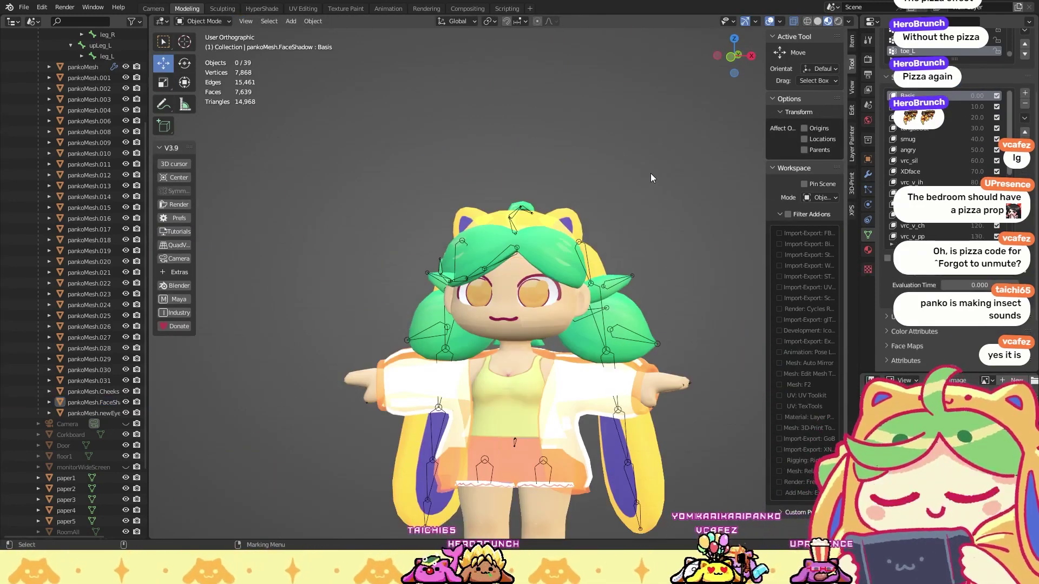
Step: Delete every shape key of pankoMesh.FaceShadow between Basis and faceShadow, keeping only those two
{"action": "scroll", "coordinate": [1015, 113], "scroll_direction": "down", "scroll_amount": 3, "text": "ctrl"}
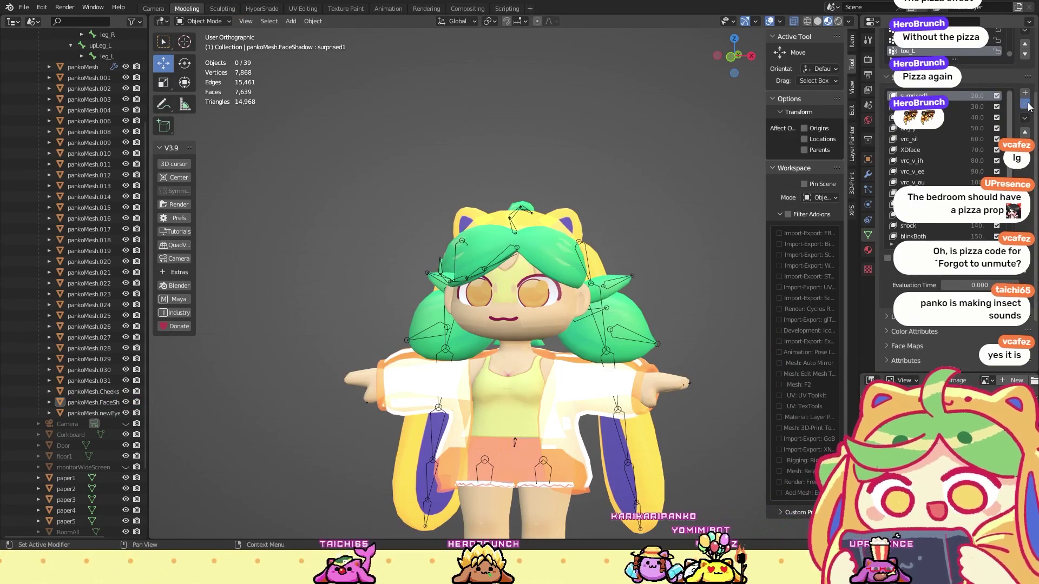
{"action": "scroll", "coordinate": [969, 140], "scroll_direction": "down", "scroll_amount": 5}
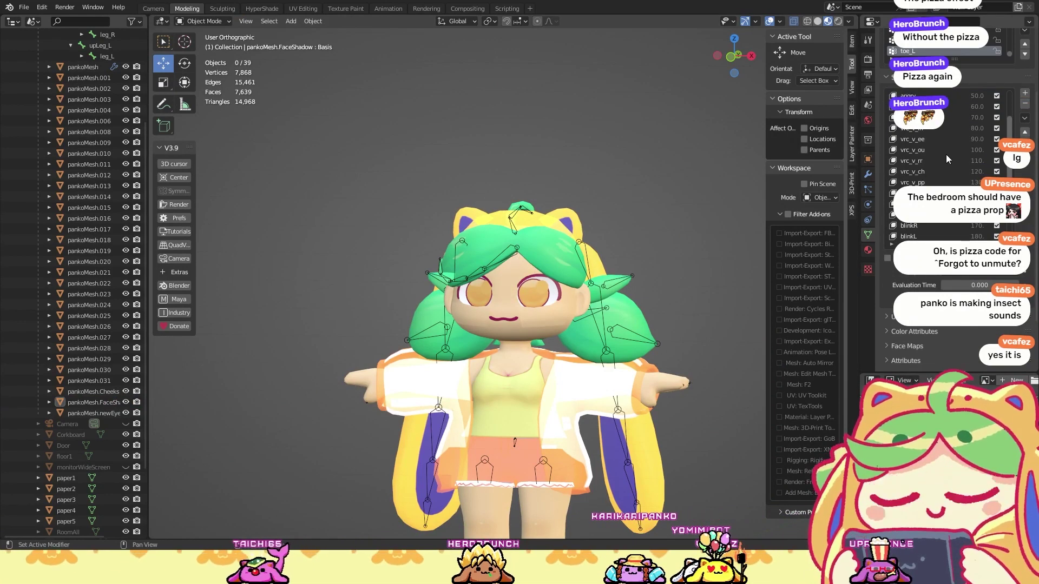
{"action": "left_click", "coordinate": [917, 225]}
{"action": "left_click", "coordinate": [1025, 104]}
{"action": "left_click", "coordinate": [1025, 104]}
{"action": "left_click", "coordinate": [1024, 104]}
{"action": "left_click", "coordinate": [1024, 104]}
{"action": "left_click", "coordinate": [1025, 104]}
{"action": "left_click", "coordinate": [1025, 103]}
{"action": "left_click", "coordinate": [1025, 104]}
{"action": "left_click", "coordinate": [1024, 104]}
{"action": "left_click", "coordinate": [1024, 103]}
{"action": "left_click", "coordinate": [1024, 103]}
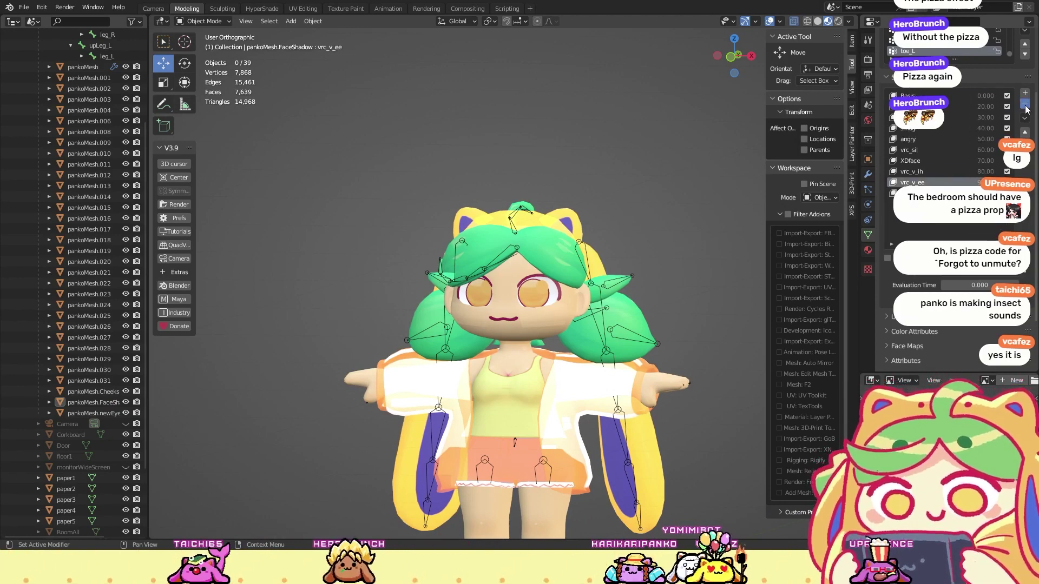
{"action": "left_click", "coordinate": [1025, 103]}
{"action": "left_click", "coordinate": [1025, 103]}
{"action": "left_click", "coordinate": [1025, 104]}
{"action": "left_click", "coordinate": [1025, 103]}
{"action": "left_click", "coordinate": [1025, 104]}
{"action": "left_click", "coordinate": [1025, 103]}
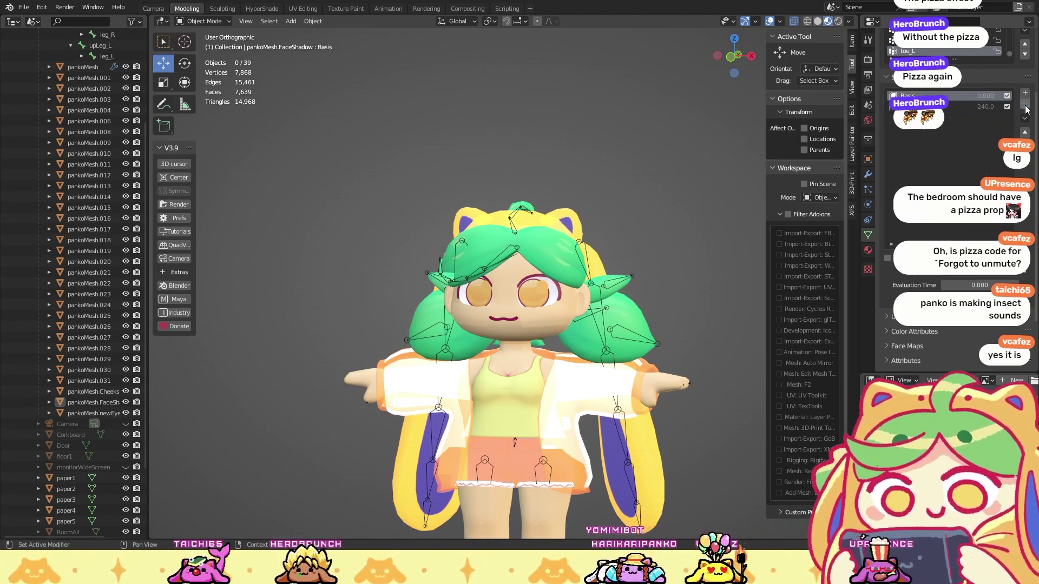
Step: Compare the Basis and faceShadow shapes of pankoMesh.FaceShadow in vertex Edit Mode, return to Object Mode and clear the selection
{"action": "left_click", "coordinate": [920, 106]}
{"action": "left_click", "coordinate": [924, 95]}
{"action": "key", "text": "Tab"}
{"action": "left_click", "coordinate": [457, 280]}
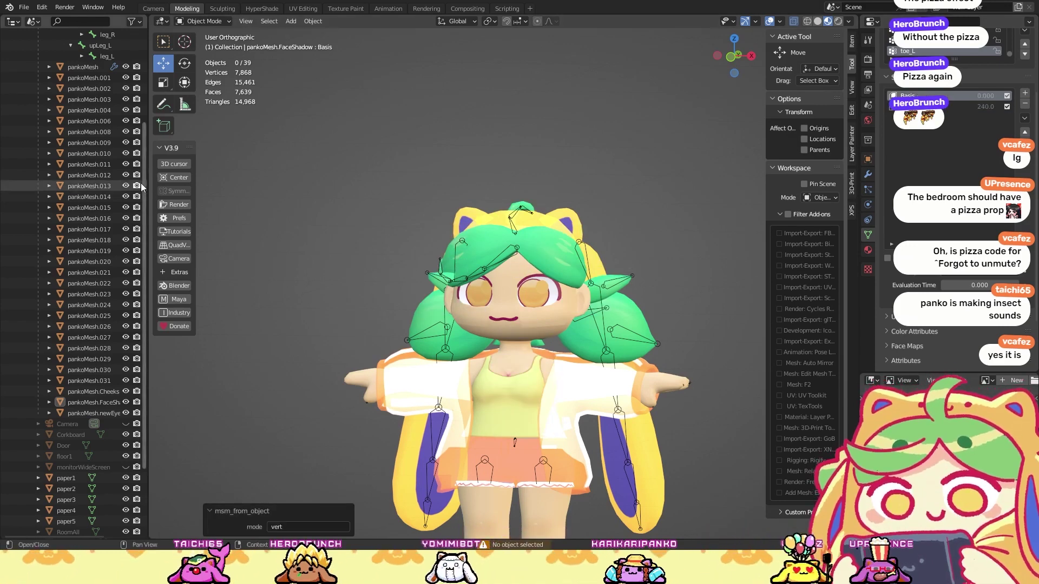
{"action": "left_click", "coordinate": [93, 403]}
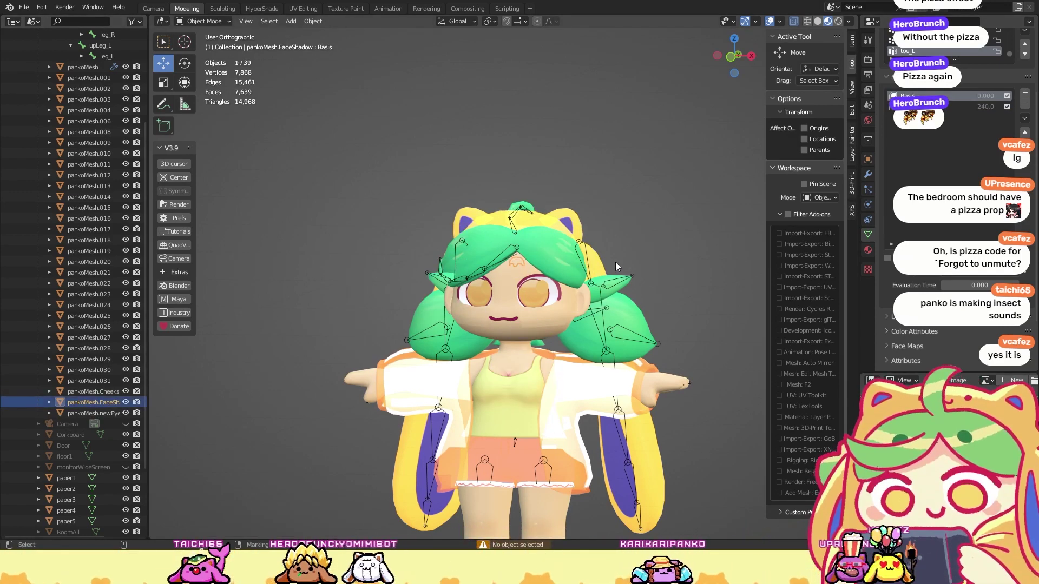
{"action": "key", "text": "Tab"}
{"action": "left_click", "coordinate": [594, 219]}
{"action": "left_click", "coordinate": [917, 135]}
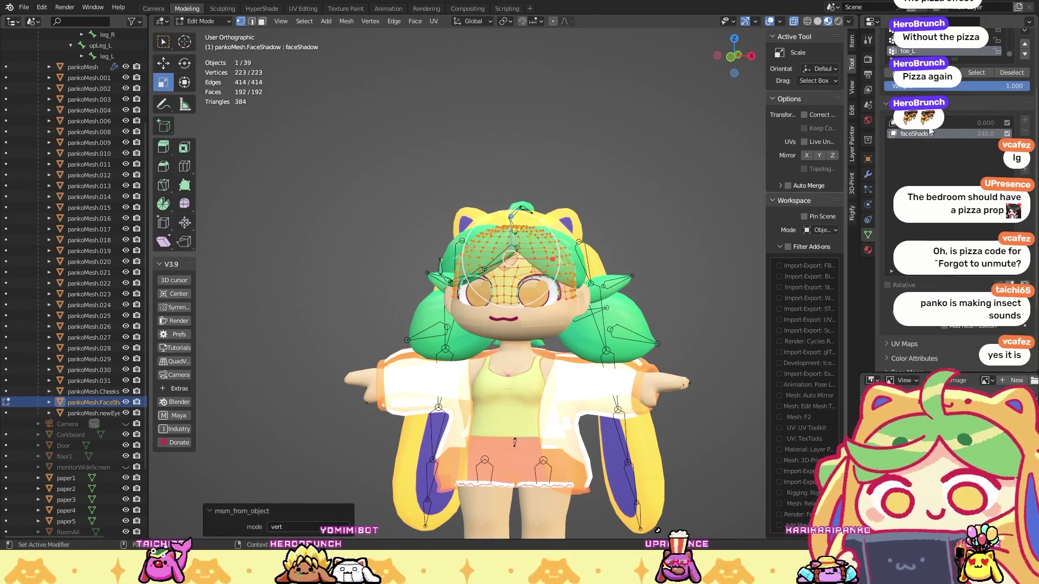
{"action": "left_click", "coordinate": [924, 124]}
{"action": "left_click", "coordinate": [924, 136]}
{"action": "key", "text": "Tab"}
{"action": "left_click", "coordinate": [736, 138]}
{"action": "left_click", "coordinate": [720, 135]}
Step: Select pankoMesh.Cheeks and add a shape key named blush at the end of its list
{"action": "middle_click_drag", "start_coordinate": [617, 262], "coordinate": [505, 323]}
{"action": "left_click", "coordinate": [504, 323]}
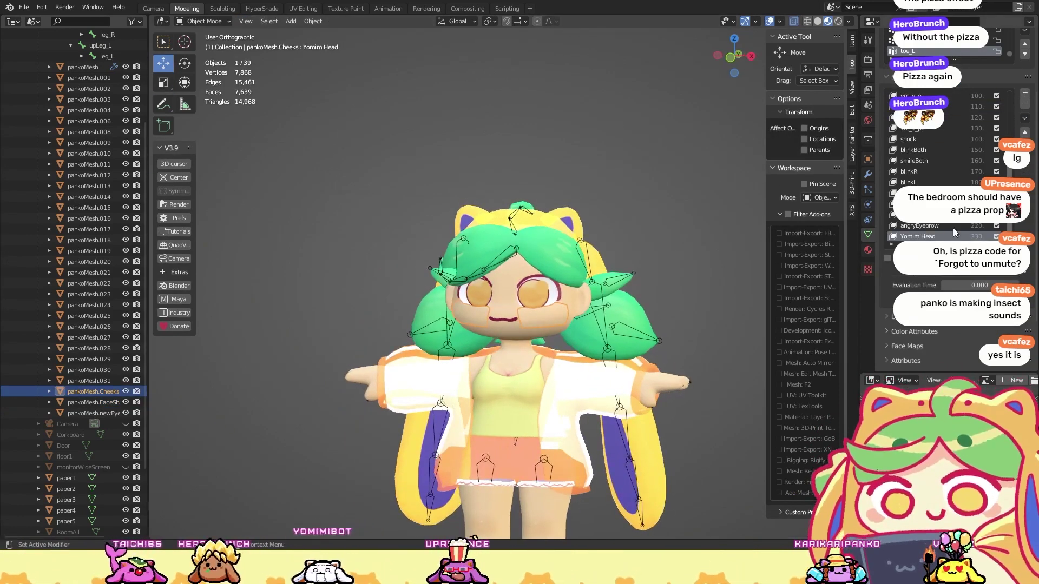
{"action": "left_click", "coordinate": [1024, 93]}
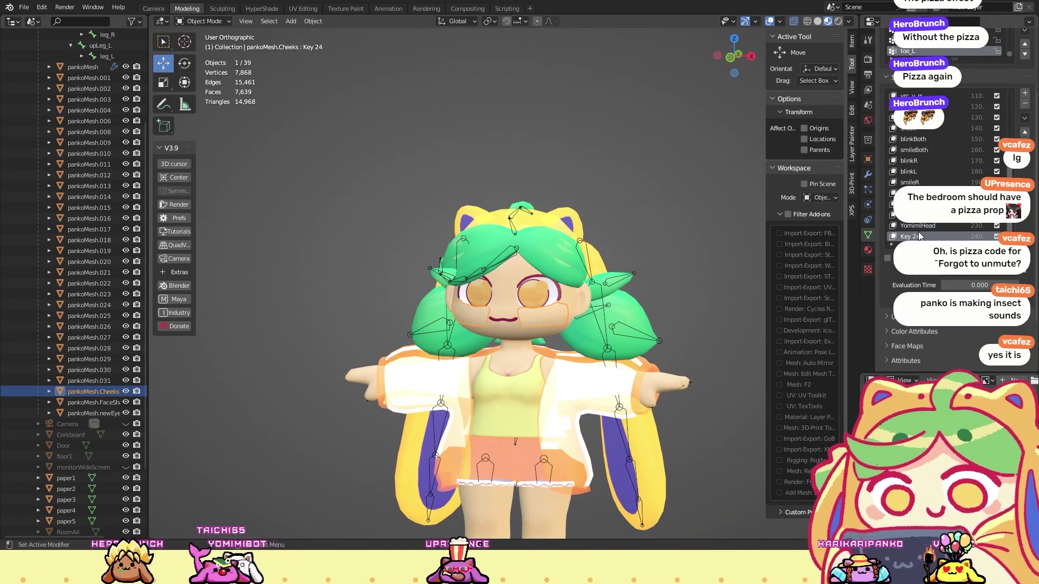
{"action": "double_click", "coordinate": [915, 236]}
{"action": "type", "text": "blush"}
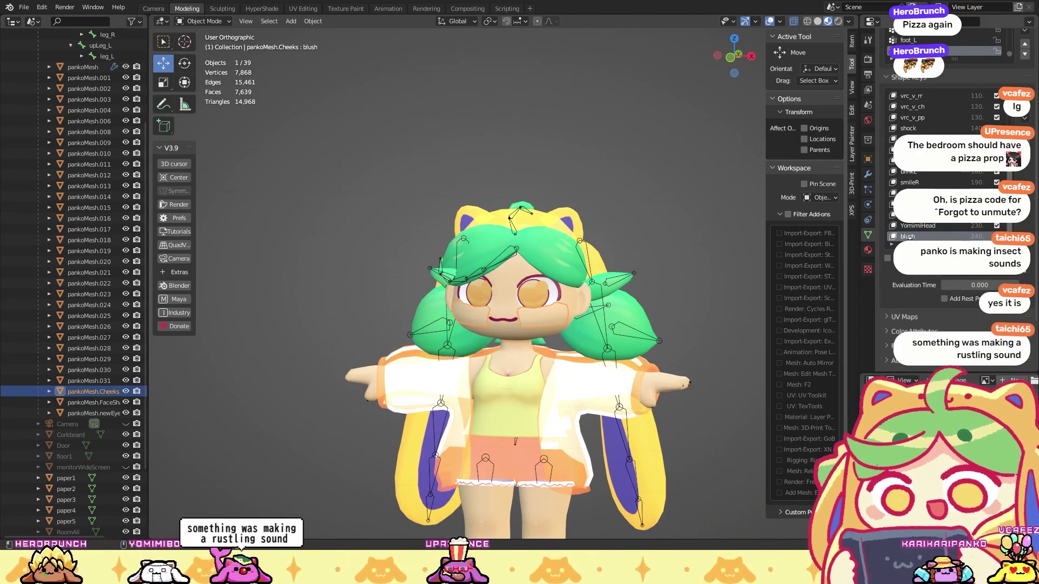
Step: Delete every shape key of pankoMesh.Cheeks between Basis and blush, keeping only those two
{"action": "left_click", "coordinate": [920, 226]}
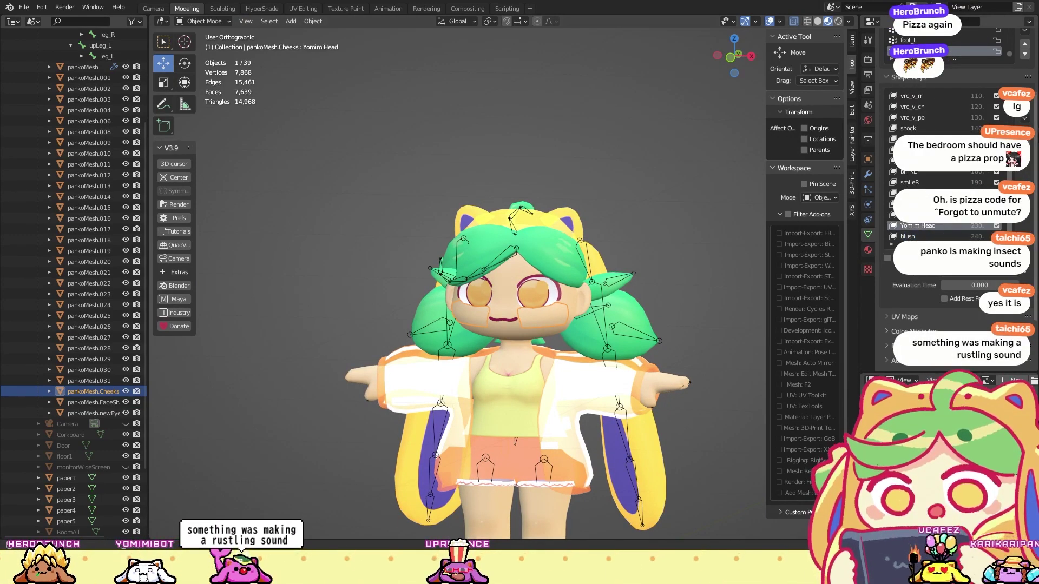
{"action": "scroll", "coordinate": [1031, 112], "scroll_direction": "up", "scroll_amount": 3, "text": "ctrl"}
{"action": "scroll", "coordinate": [1030, 112], "scroll_direction": "down", "scroll_amount": 5, "text": "ctrl"}
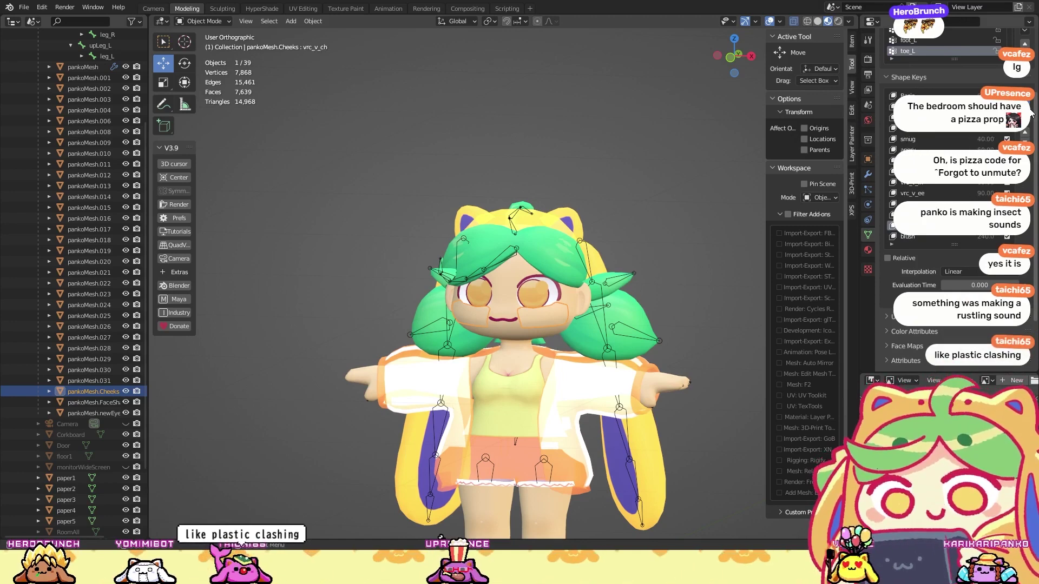
{"action": "scroll", "coordinate": [1030, 113], "scroll_direction": "down", "scroll_amount": 1, "text": "ctrl"}
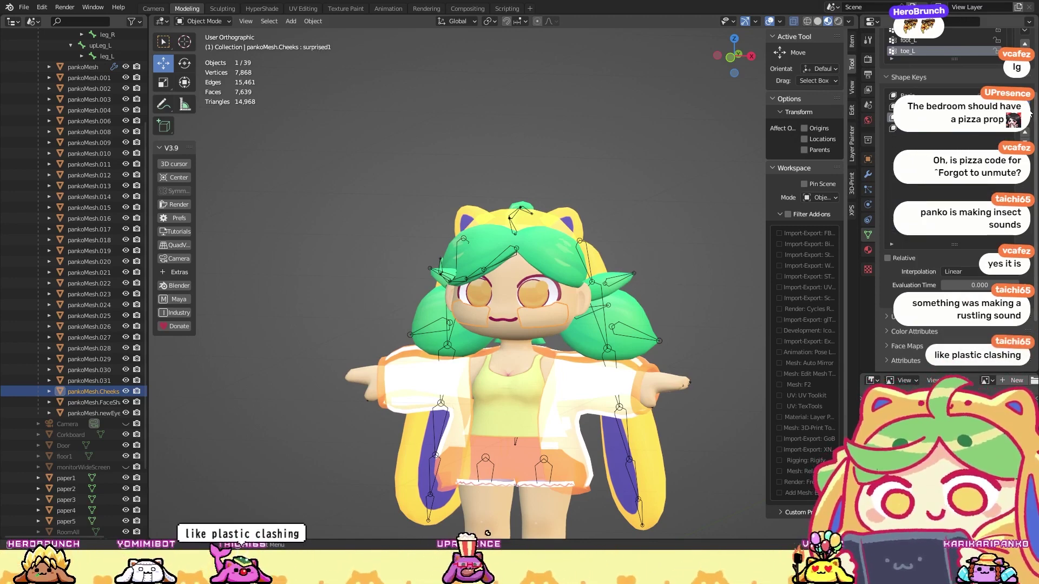
Step: In vertex Edit Mode, nudge the whole blush shape about -0.0007 m along Y against the face
{"action": "key", "text": "Tab"}
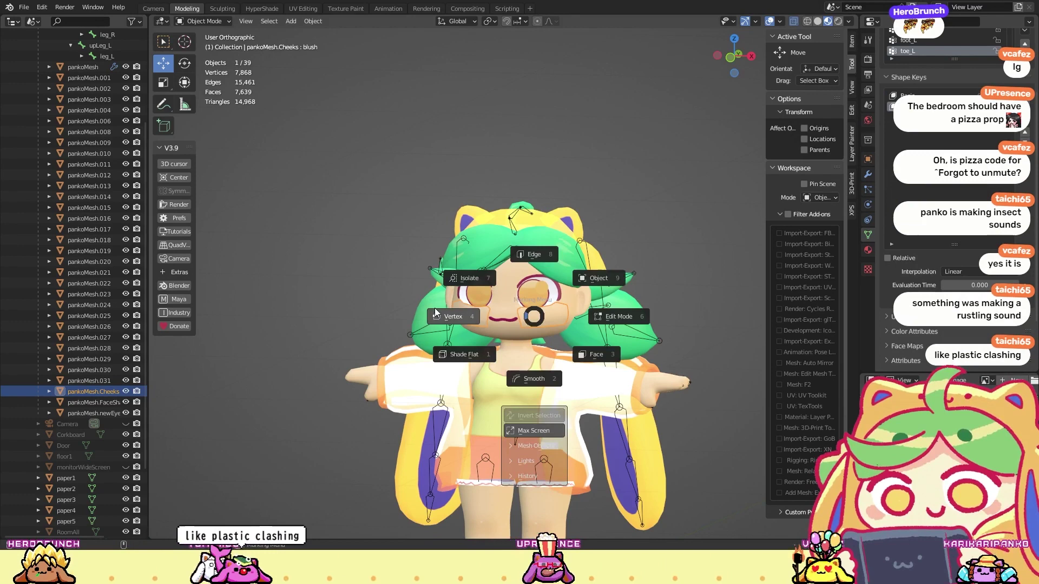
{"action": "left_click", "coordinate": [434, 307]}
{"action": "middle_click_drag", "start_coordinate": [519, 316], "coordinate": [543, 348]}
{"action": "key", "text": "shift+space"}
{"action": "key", "text": "g"}
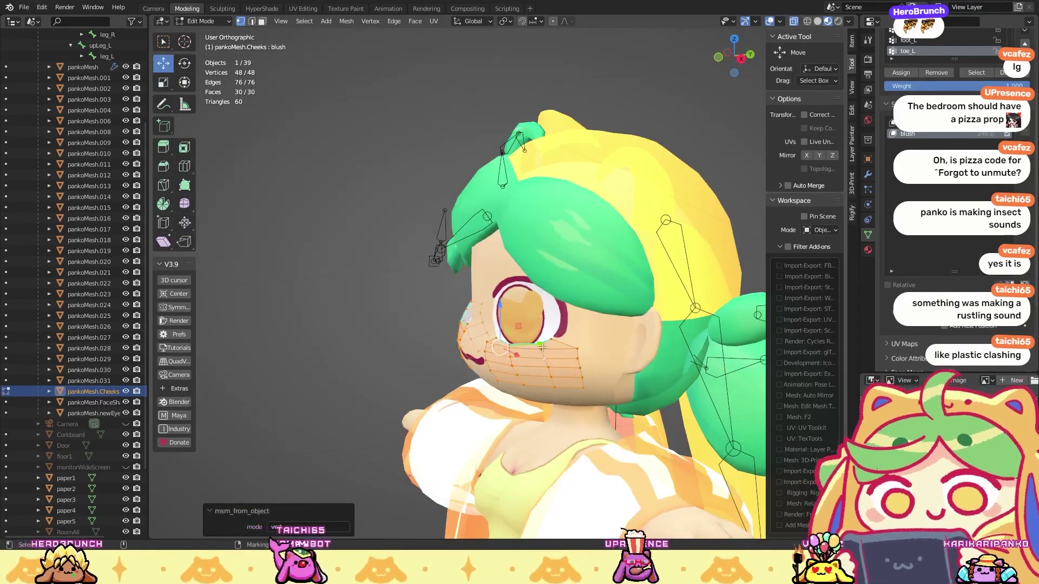
{"action": "left_click", "coordinate": [540, 345]}
Step: Make the Basis shape active and move the cheeks along Y into the head
{"action": "middle_click_drag", "start_coordinate": [540, 345], "coordinate": [963, 89]}
{"action": "left_click", "coordinate": [952, 123]}
{"action": "key", "text": "g"}
{"action": "key", "text": "y"}
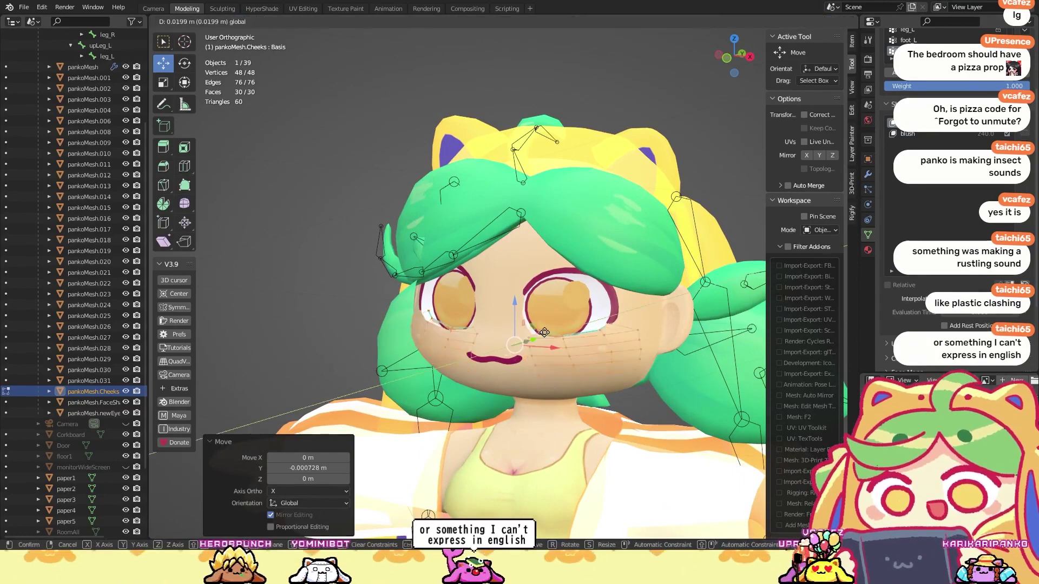
{"action": "left_click", "coordinate": [569, 306]}
Step: Scale the cheeks down uniformly and shift them about -0.007 m along Y inside the head
{"action": "middle_click_drag", "start_coordinate": [569, 306], "coordinate": [399, 245]}
{"action": "key", "text": "shift+space"}
{"action": "key", "text": "s"}
{"action": "key", "text": "s"}
{"action": "left_click", "coordinate": [540, 243]}
{"action": "key", "text": "shift+space"}
{"action": "key", "text": "g"}
{"action": "key", "text": "g"}
{"action": "key", "text": "Escape"}
Step: Return from editing the cheeks to Object Mode and clear the selection
{"action": "key", "text": "KP_1"}
{"action": "key", "text": "Tab"}
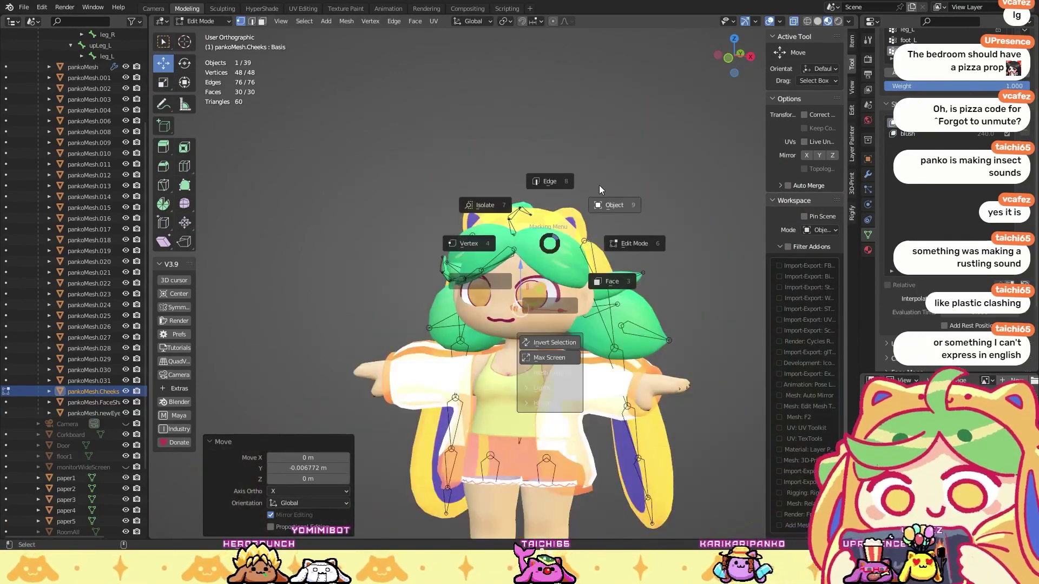
{"action": "left_click", "coordinate": [637, 206]}
{"action": "scroll", "coordinate": [638, 206], "scroll_direction": "down", "scroll_amount": 3}
{"action": "left_click_drag", "start_coordinate": [670, 179], "coordinate": [407, 433]}
{"action": "left_click", "coordinate": [580, 186]}
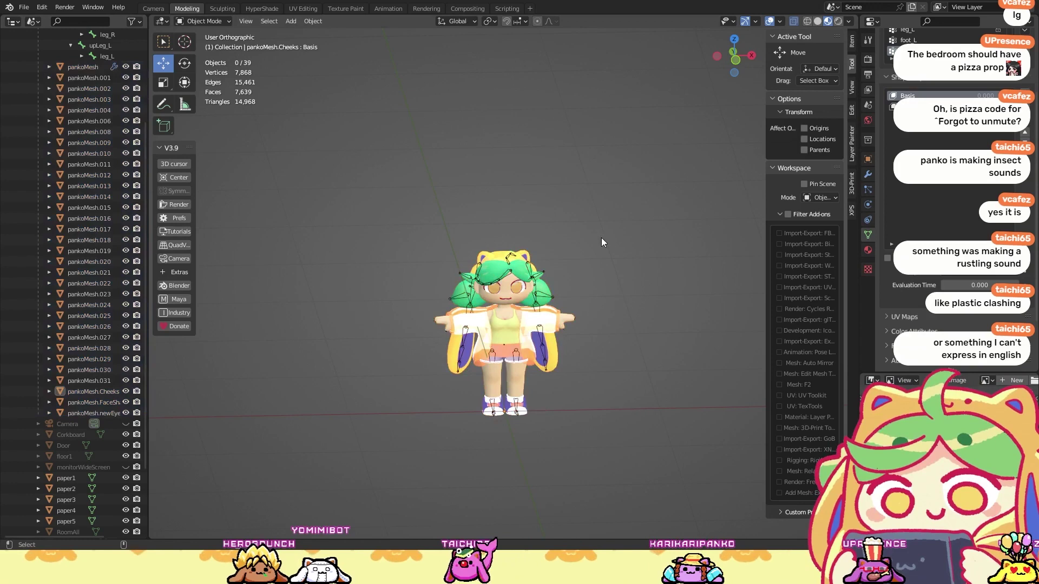
Step: Make pankoMesh the selected object and save the file
{"action": "scroll", "coordinate": [559, 274], "scroll_direction": "up", "scroll_amount": 3}
{"action": "left_click", "coordinate": [560, 275]}
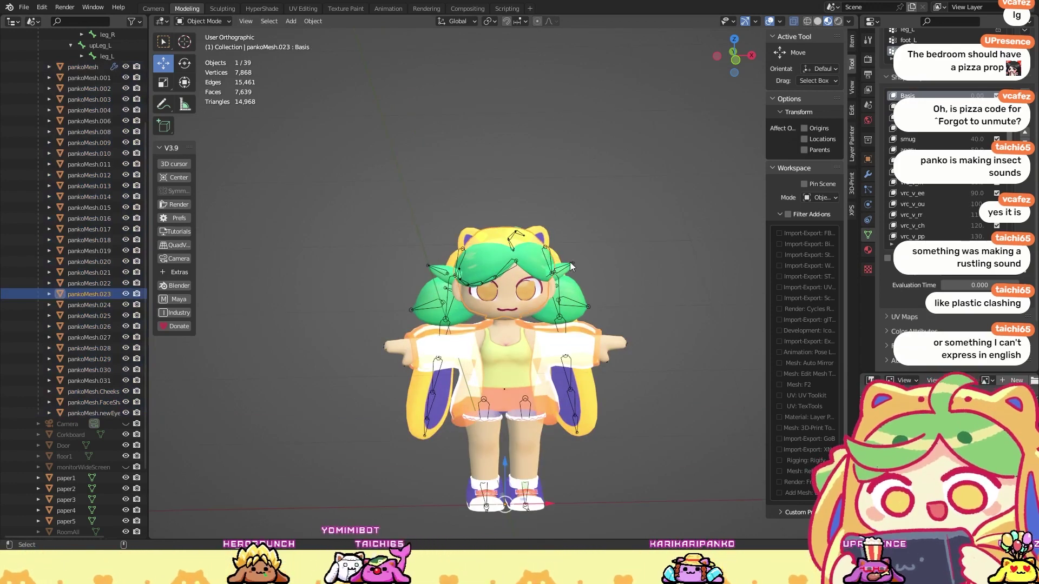
{"action": "left_click", "coordinate": [562, 273]}
{"action": "scroll", "coordinate": [116, 141], "scroll_direction": "up", "scroll_amount": 5}
{"action": "left_click", "coordinate": [81, 154]}
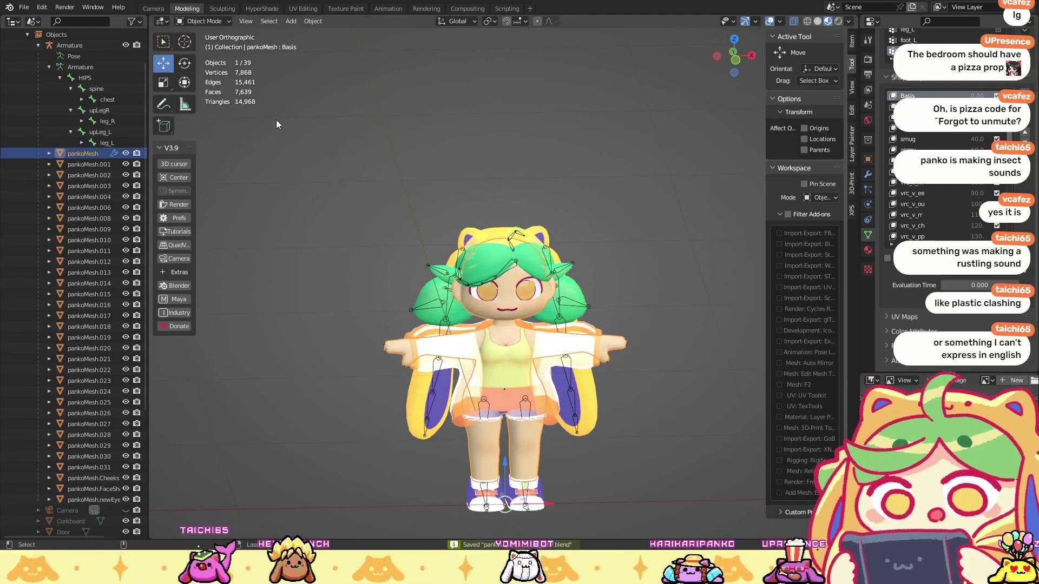
{"action": "key", "text": "ctrl+s"}
Step: Select all avatar meshes from pankoMesh through pankoMesh.newEyeL, join them into pankoMesh and clear the selection
{"action": "left_click", "coordinate": [99, 500], "text": "ctrl"}
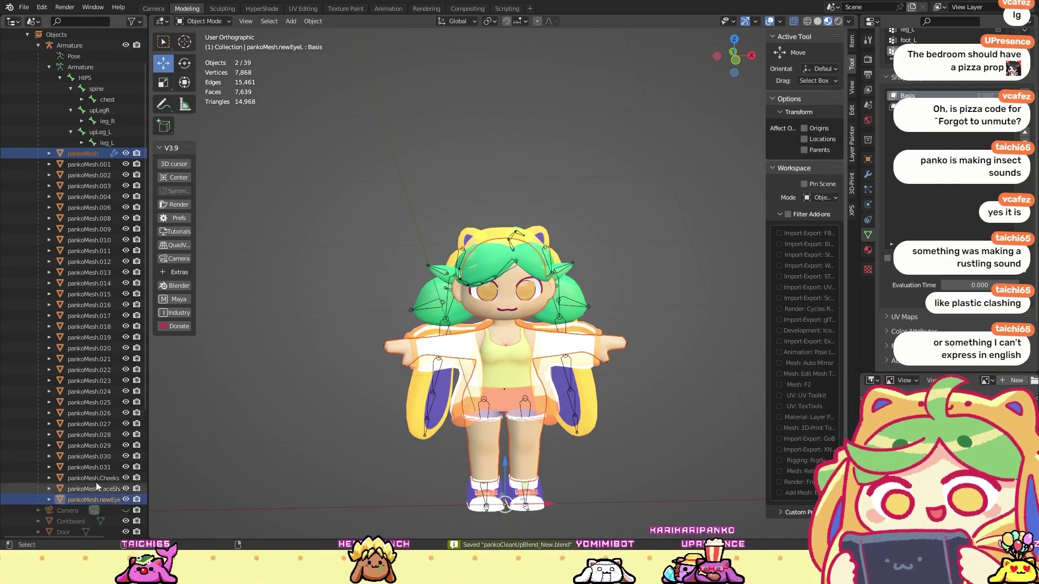
{"action": "left_click", "coordinate": [90, 403]}
{"action": "left_click", "coordinate": [78, 154]}
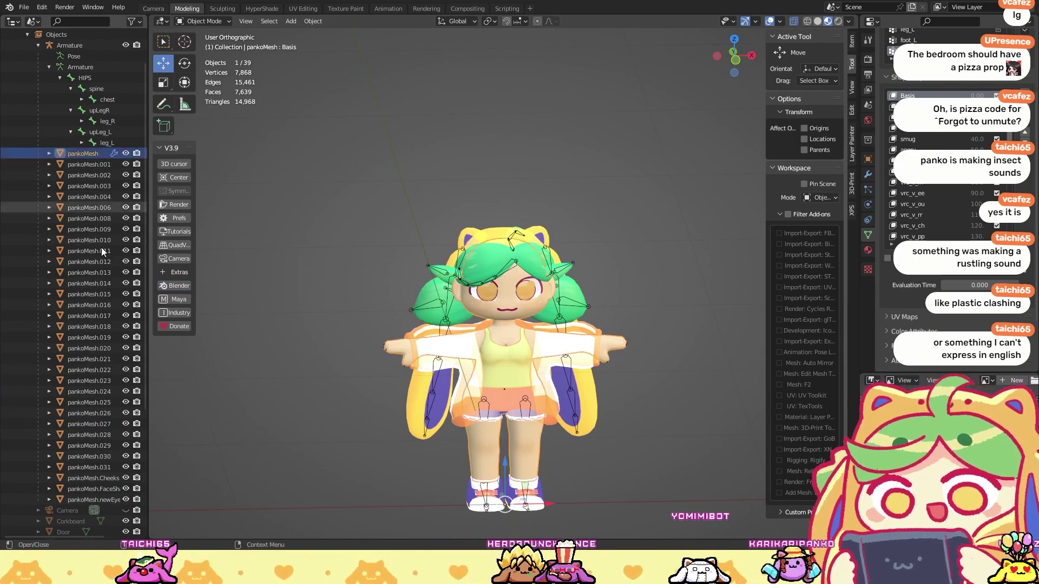
{"action": "left_click", "coordinate": [82, 500], "text": "shift"}
{"action": "scroll", "coordinate": [469, 308], "scroll_direction": "up", "scroll_amount": 2}
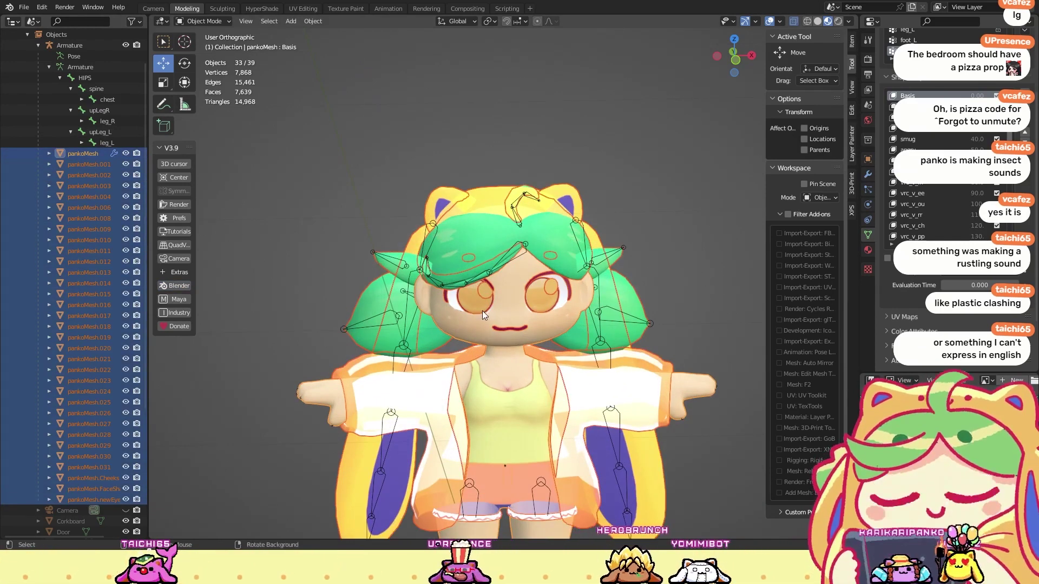
{"action": "scroll", "coordinate": [482, 311], "scroll_direction": "down", "scroll_amount": 2}
{"action": "scroll", "coordinate": [547, 261], "scroll_direction": "up", "scroll_amount": 2}
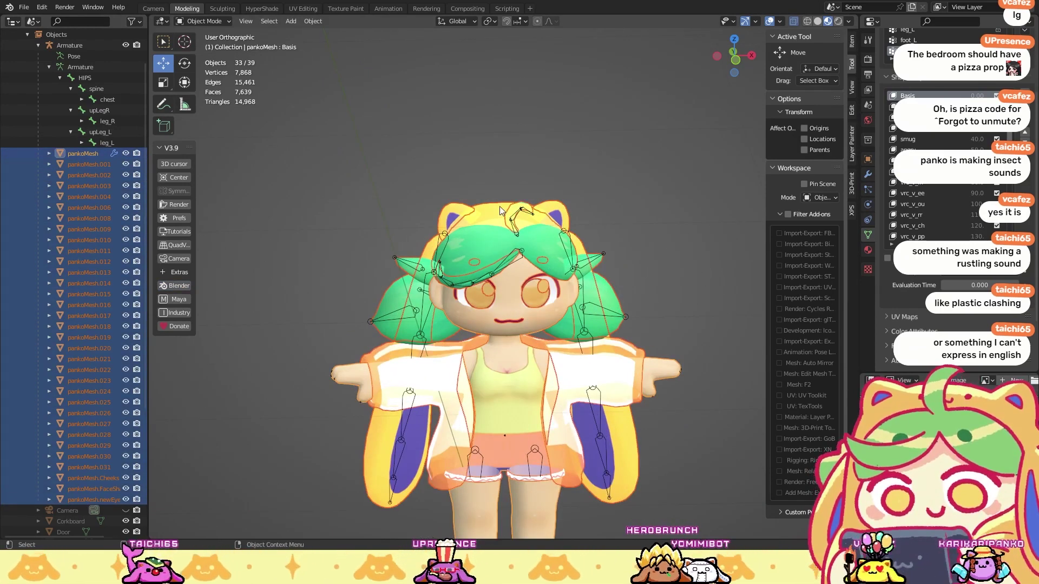
{"action": "scroll", "coordinate": [501, 251], "scroll_direction": "down", "scroll_amount": 2}
{"action": "scroll", "coordinate": [502, 253], "scroll_direction": "down", "scroll_amount": 2}
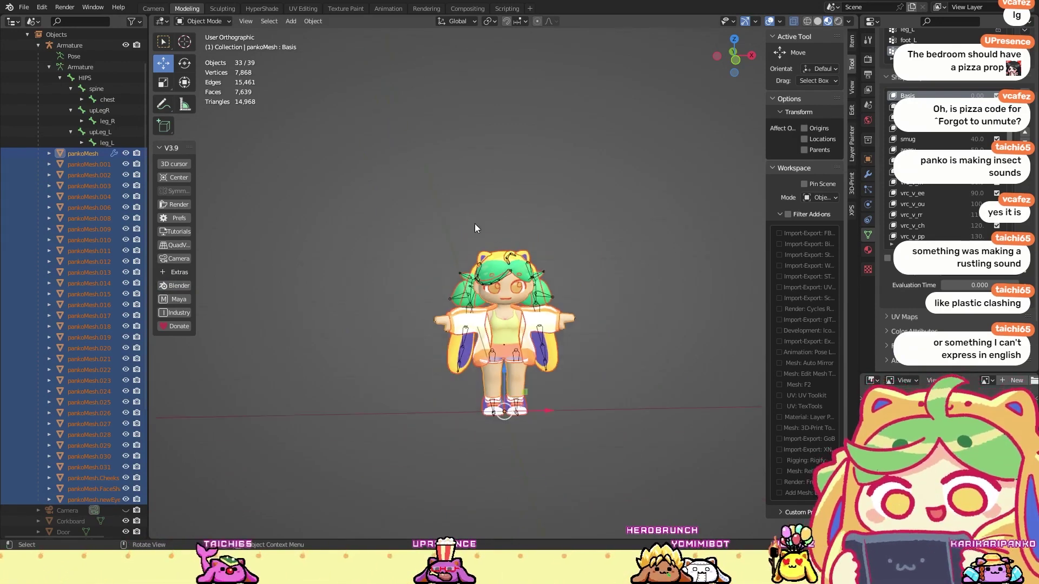
{"action": "scroll", "coordinate": [475, 223], "scroll_direction": "up", "scroll_amount": 3}
{"action": "left_click", "coordinate": [323, 22]}
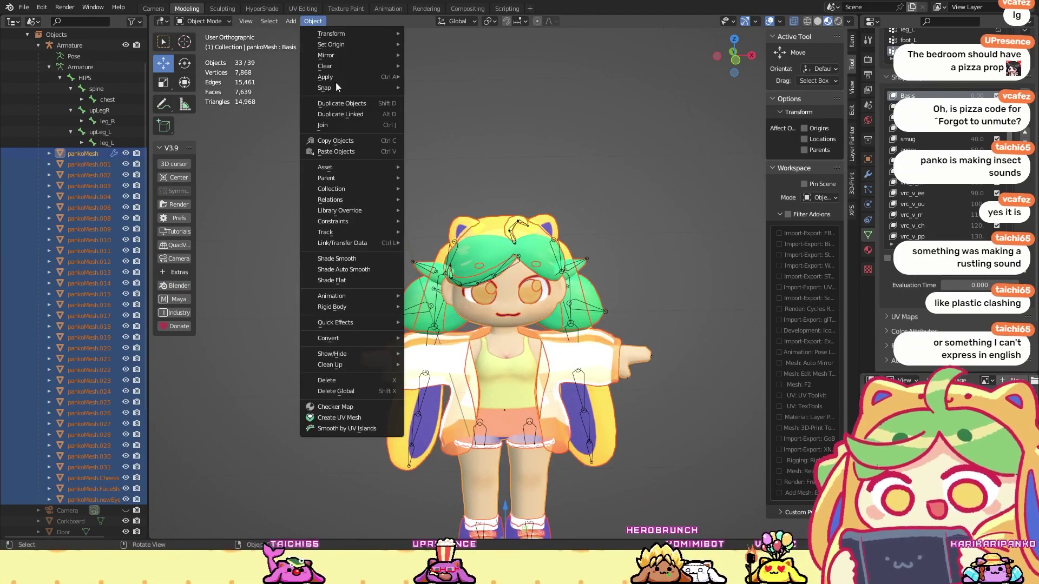
{"action": "left_click", "coordinate": [339, 123]}
{"action": "left_click", "coordinate": [582, 205]}
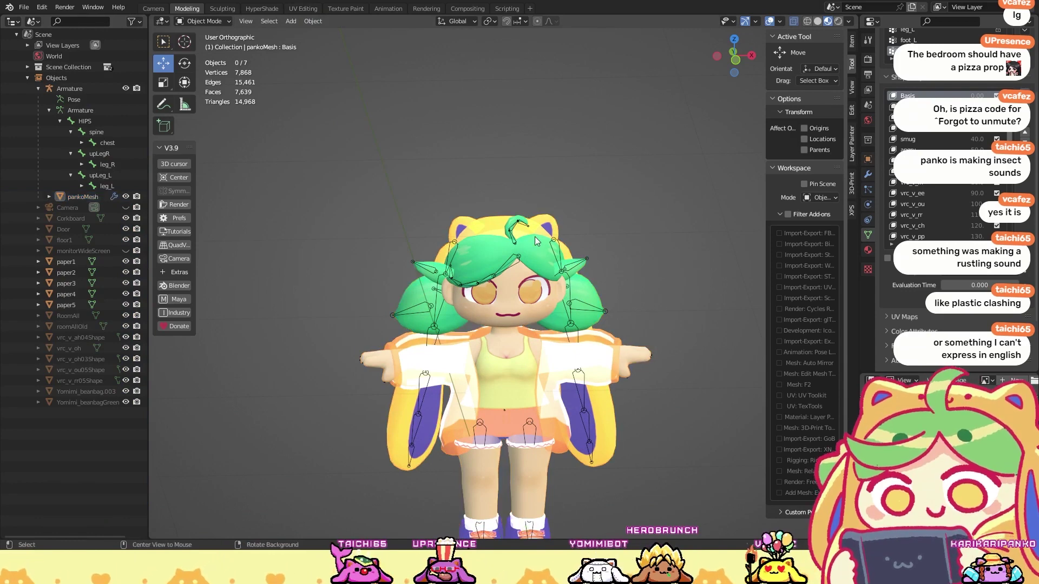
Step: Select the joined pankoMesh and check the end of its shape key list for the new expression keys
{"action": "left_click", "coordinate": [528, 284]}
{"action": "left_click", "coordinate": [313, 21]}
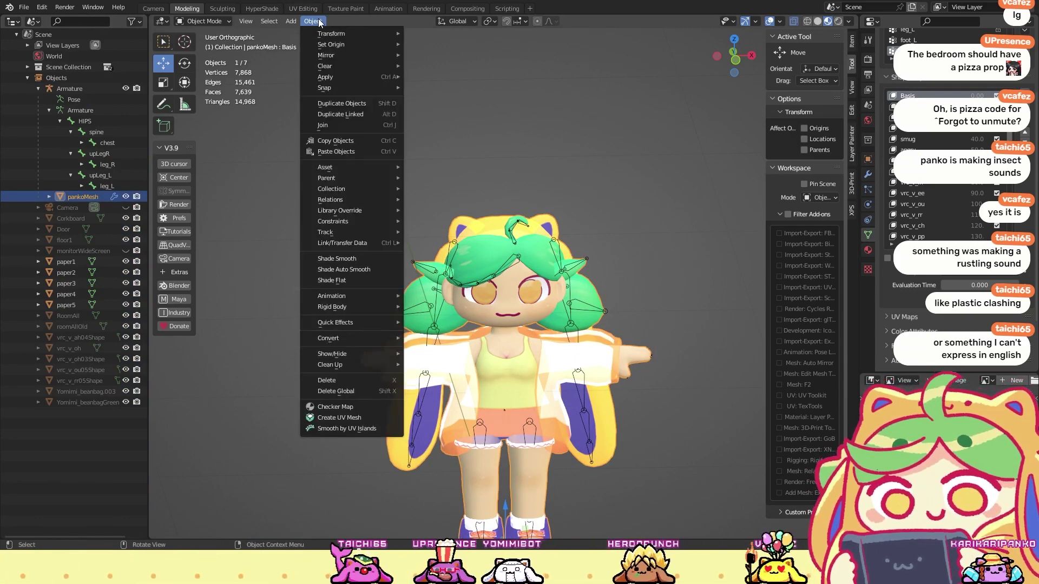
{"action": "scroll", "coordinate": [940, 186], "scroll_direction": "down", "scroll_amount": 5}
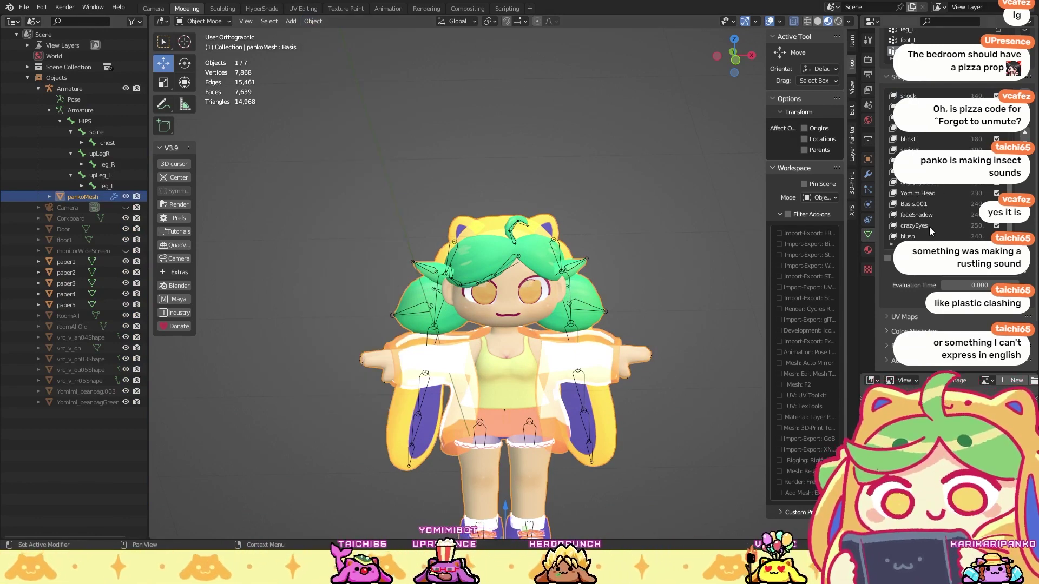
Step: Enter Edit Mode on pankoMesh and examine the hidden expression meshes around the eyes and forehead in the Basis shape
{"action": "scroll", "coordinate": [524, 264], "scroll_direction": "up", "scroll_amount": 4}
{"action": "right_click", "coordinate": [588, 261]}
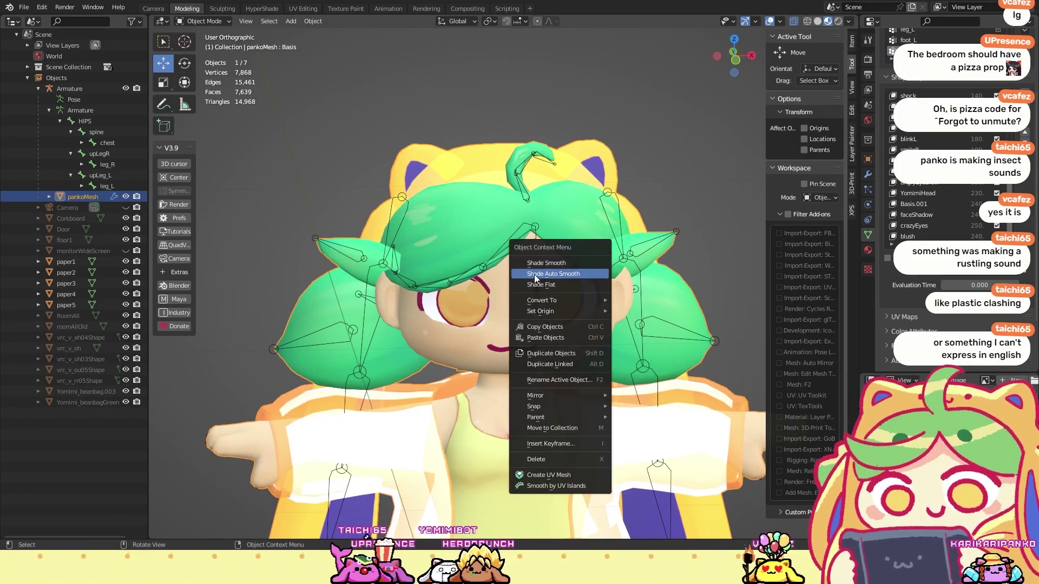
{"action": "key", "text": "ctrl+Tab"}
{"action": "left_click", "coordinate": [595, 198]}
{"action": "middle_click_drag", "start_coordinate": [595, 198], "coordinate": [657, 164]}
{"action": "scroll", "coordinate": [930, 184], "scroll_direction": "up", "scroll_amount": 7}
{"action": "scroll", "coordinate": [687, 269], "scroll_direction": "up", "scroll_amount": 5}
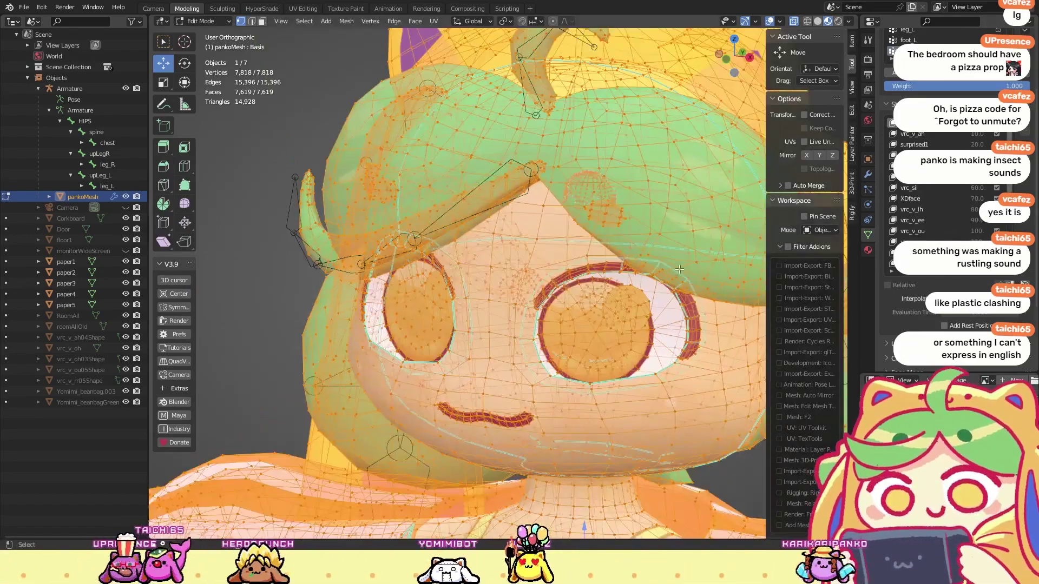
{"action": "middle_click_drag", "start_coordinate": [687, 269], "coordinate": [536, 313]}
{"action": "scroll", "coordinate": [535, 313], "scroll_direction": "up", "scroll_amount": 3}
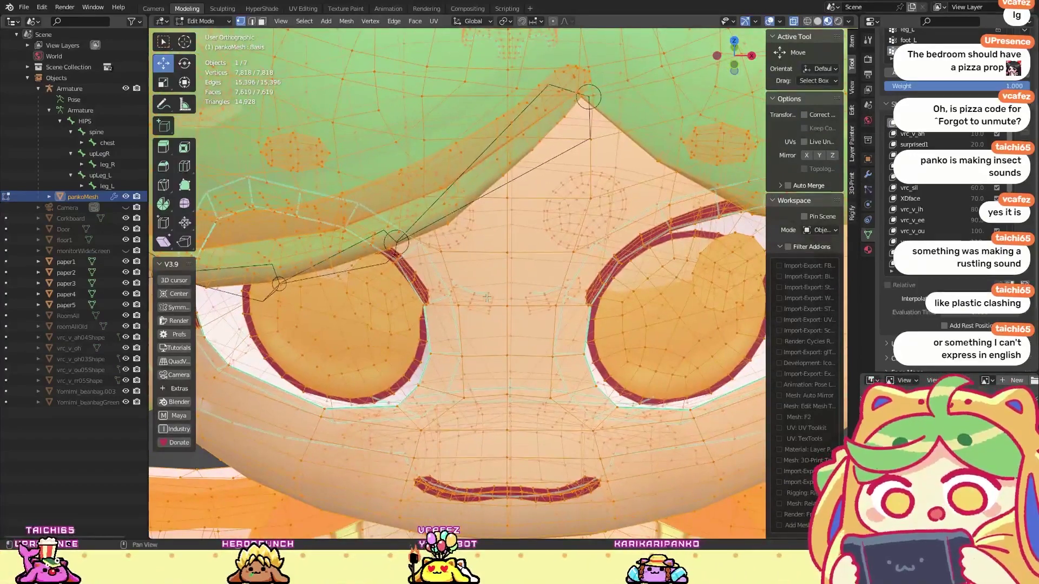
{"action": "middle_click_drag", "start_coordinate": [580, 199], "coordinate": [541, 147]}
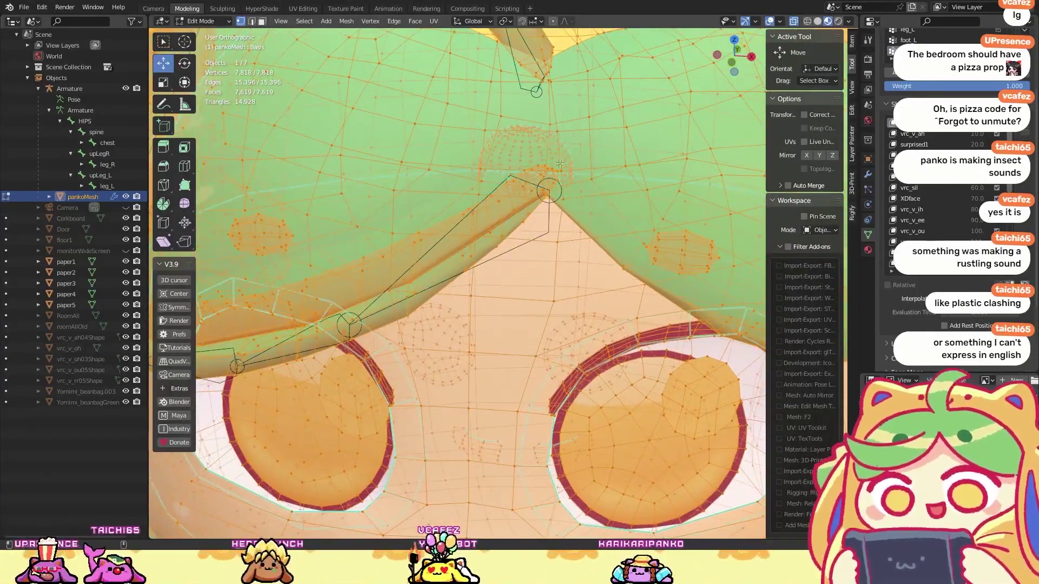
{"action": "scroll", "coordinate": [500, 154], "scroll_direction": "down", "scroll_amount": 5}
{"action": "middle_click_drag", "start_coordinate": [499, 282], "coordinate": [481, 284]}
{"action": "scroll", "coordinate": [953, 213], "scroll_direction": "down", "scroll_amount": 5}
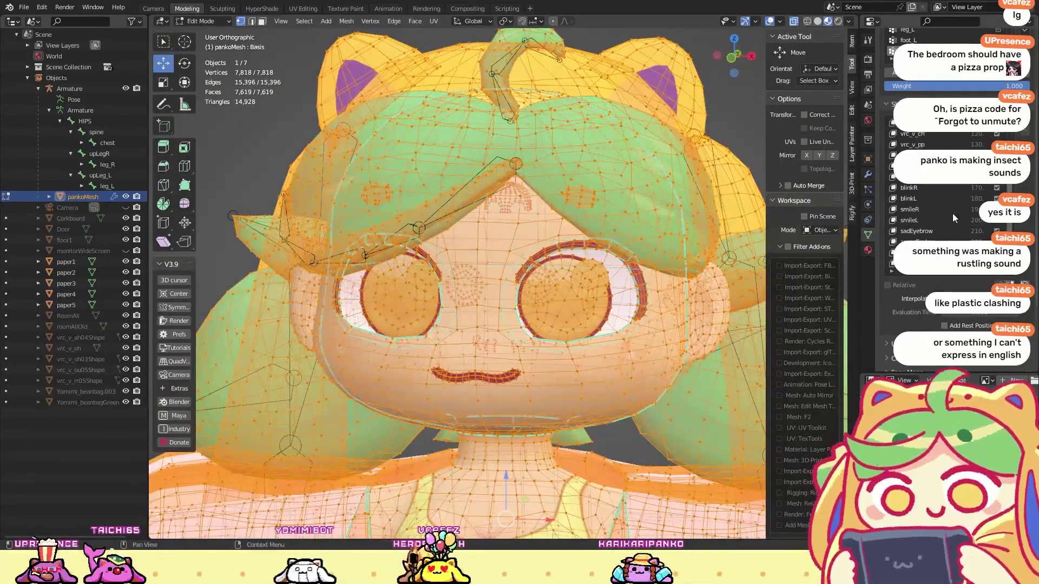
Step: Preview the faceShadow, crazyEyes and blush shape keys on the face in Edit Mode, ending on faceShadow
{"action": "left_click", "coordinate": [920, 241]}
{"action": "middle_click_drag", "start_coordinate": [519, 233], "coordinate": [491, 225]}
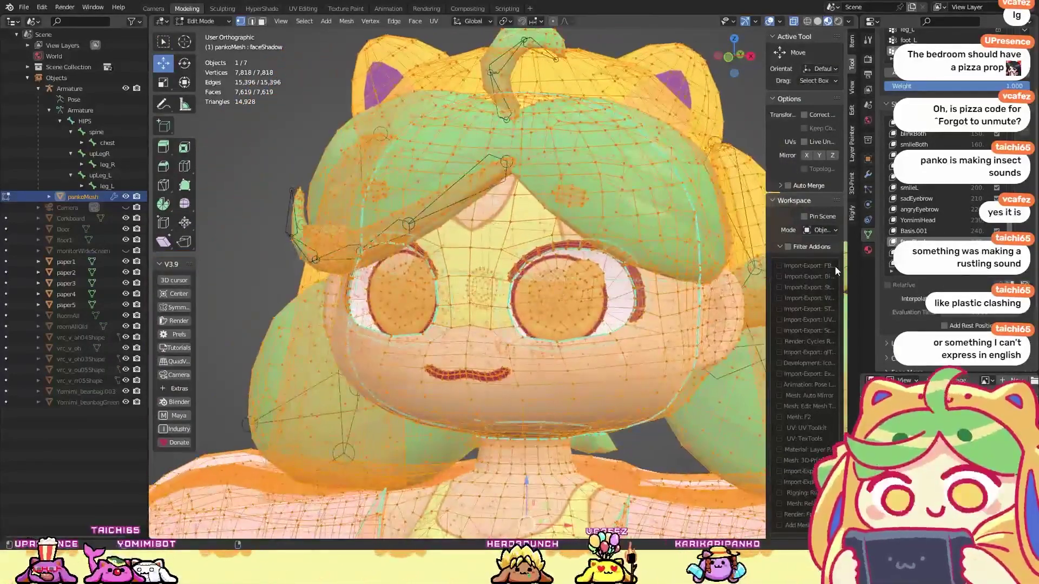
{"action": "left_click", "coordinate": [920, 252]}
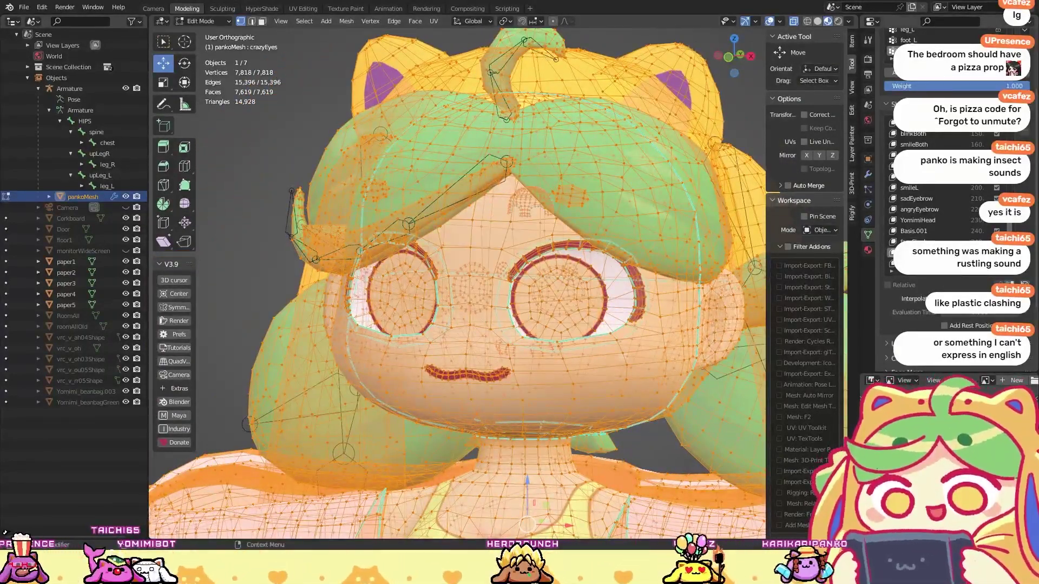
{"action": "left_click", "coordinate": [919, 263]}
{"action": "mouse_move", "coordinate": [622, 335]}
{"action": "middle_mouse_down"}
{"action": "mouse_move", "coordinate": [682, 335]}
{"action": "mouse_move", "coordinate": [617, 337]}
{"action": "middle_mouse_up"}
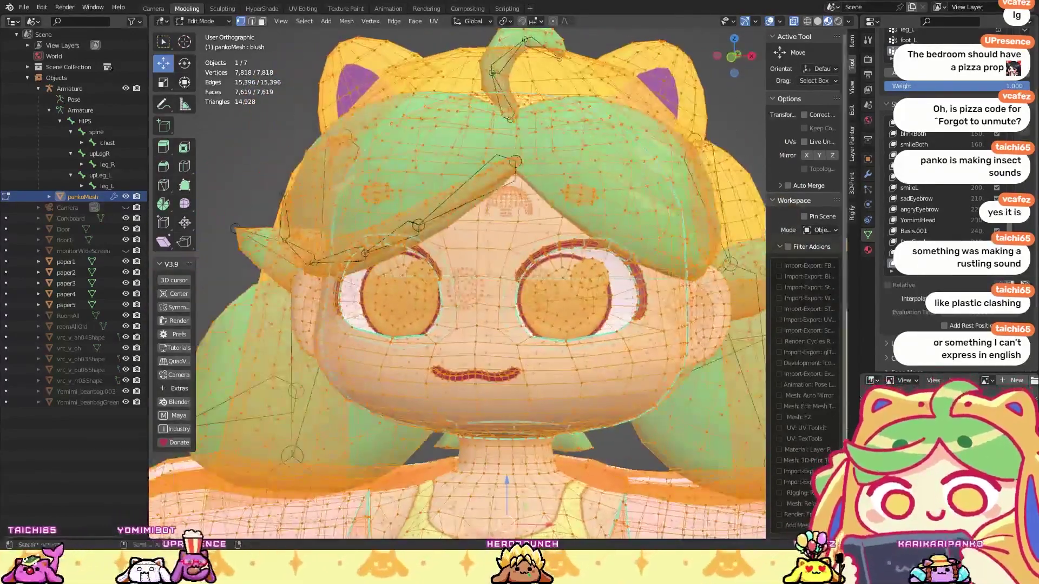
{"action": "left_click", "coordinate": [920, 252]}
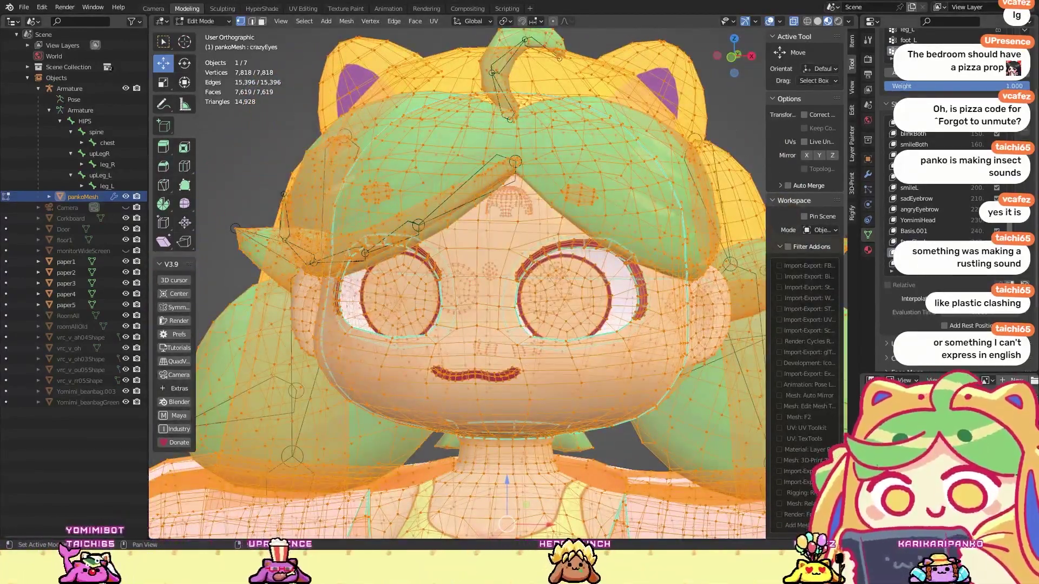
{"action": "middle_click_drag", "start_coordinate": [566, 280], "coordinate": [511, 281]}
{"action": "left_click", "coordinate": [920, 242]}
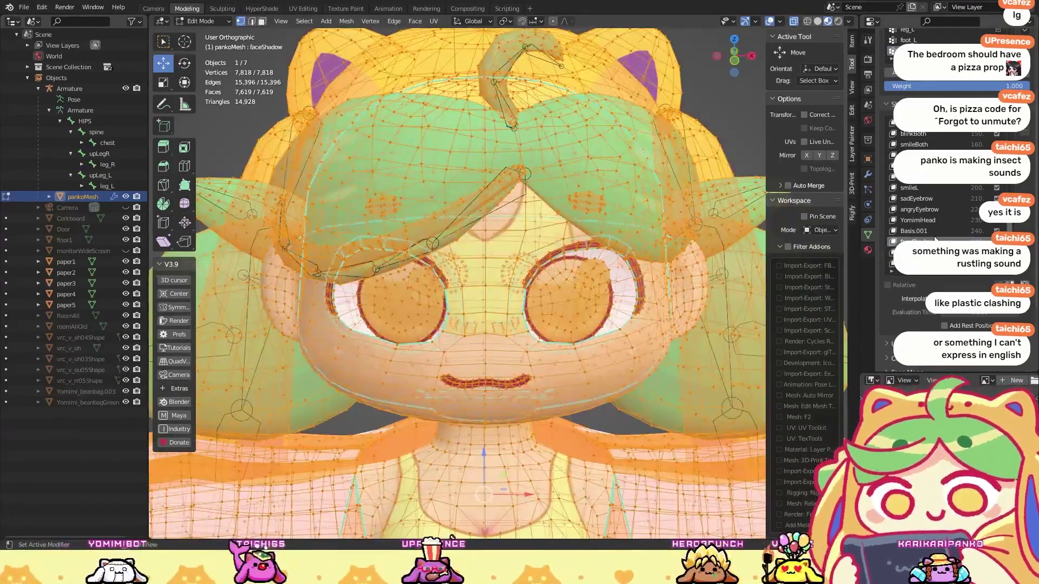
Step: Return pankoMesh to Object Mode and clear the selection
{"action": "scroll", "coordinate": [507, 281], "scroll_direction": "down", "scroll_amount": 8}
{"action": "key", "text": "ctrl+Tab"}
{"action": "left_click", "coordinate": [554, 150]}
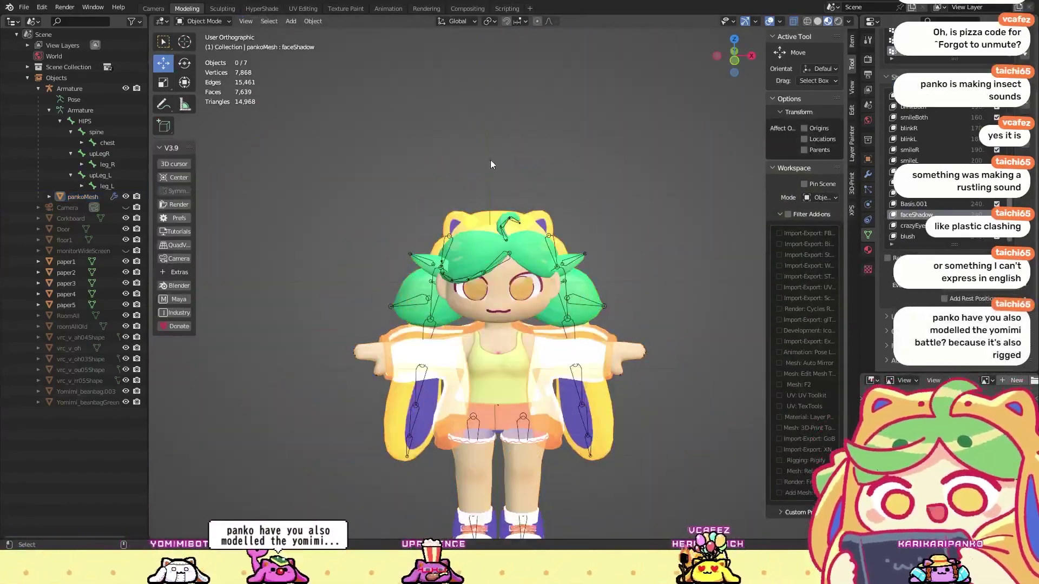
Step: Select pankoMesh together with the Armature, check the available export formats, and clear the selection
{"action": "left_click", "coordinate": [76, 107]}
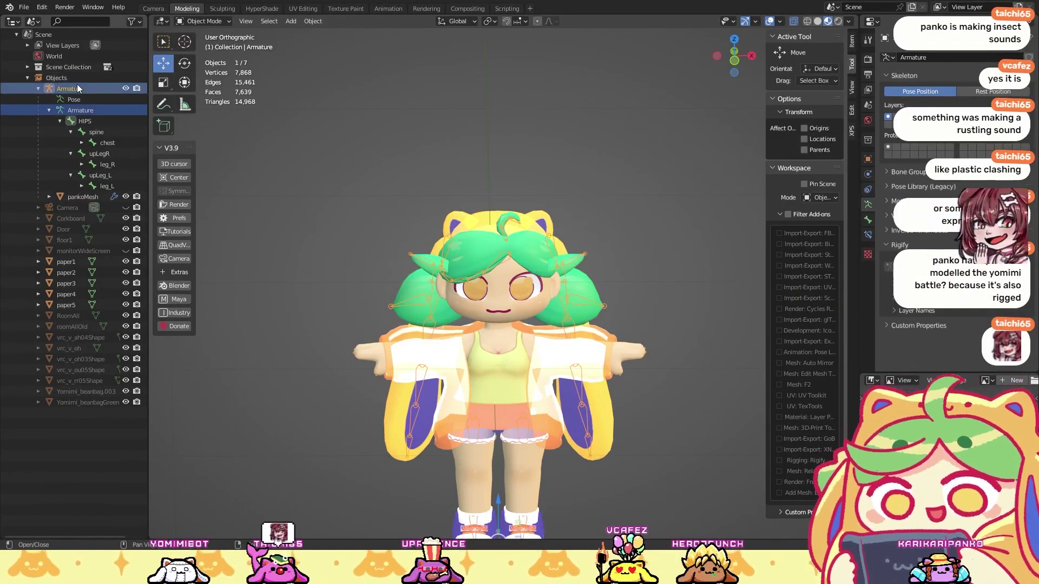
{"action": "left_click", "coordinate": [86, 198]}
{"action": "left_click", "coordinate": [79, 87], "text": "ctrl"}
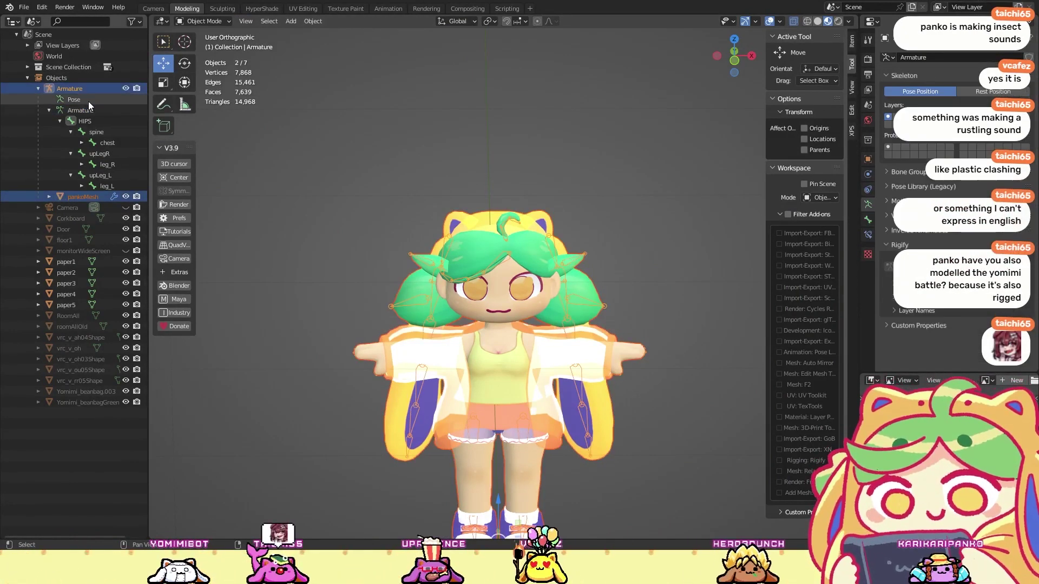
{"action": "middle_click_drag", "start_coordinate": [381, 181], "coordinate": [525, 200]}
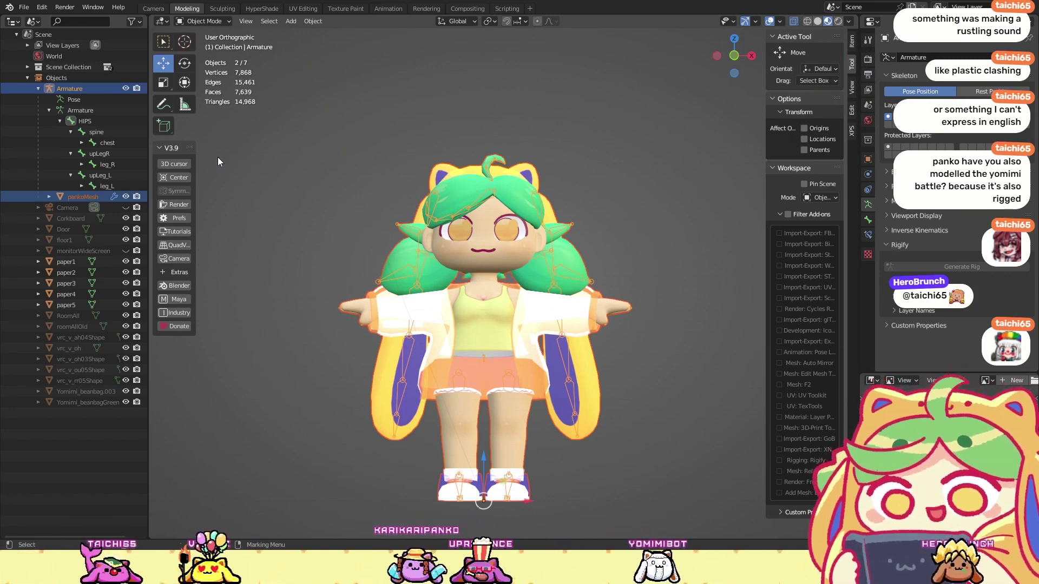
{"action": "left_click", "coordinate": [24, 8]}
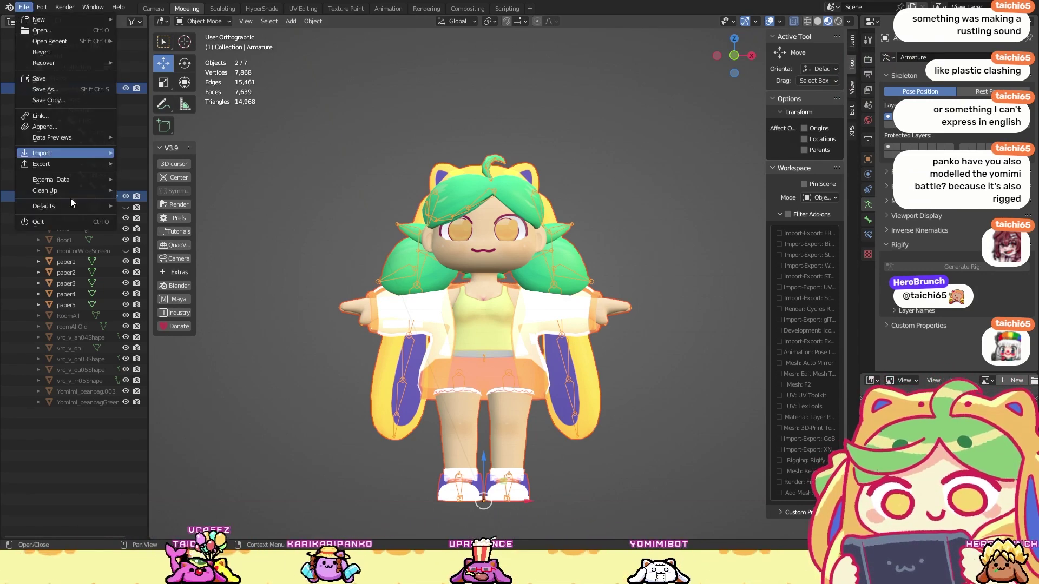
{"action": "mouse_move", "coordinate": [96, 167]}
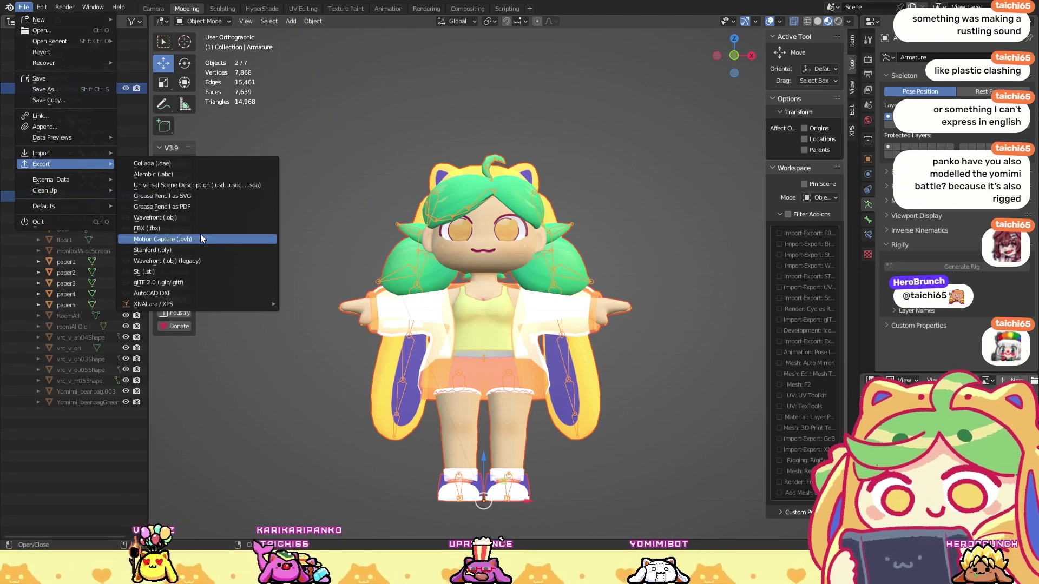
{"action": "key", "text": "Escape"}
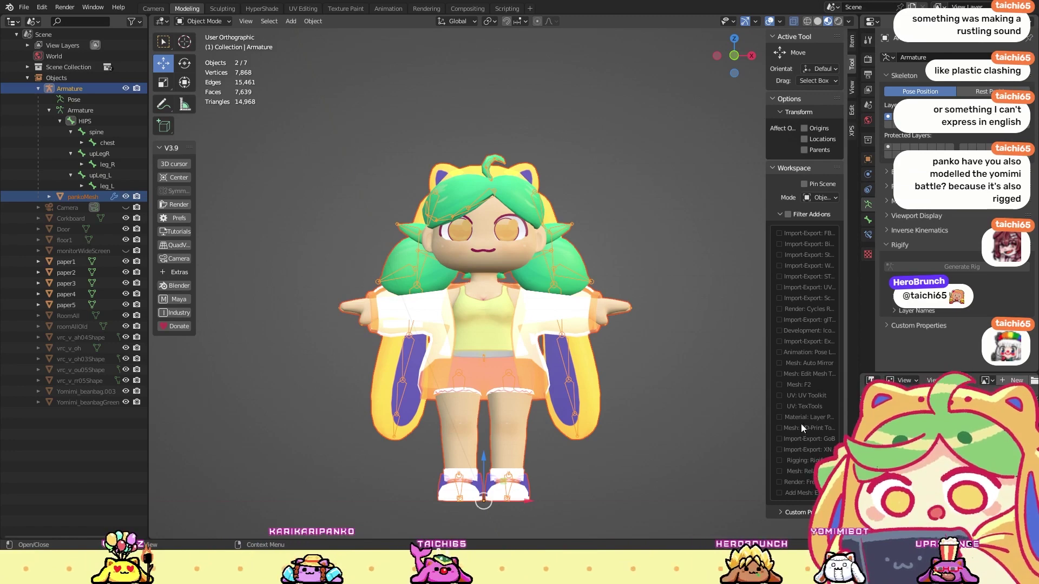
{"action": "middle_click_drag", "start_coordinate": [651, 157], "coordinate": [648, 191]}
{"action": "left_click", "coordinate": [612, 160]}
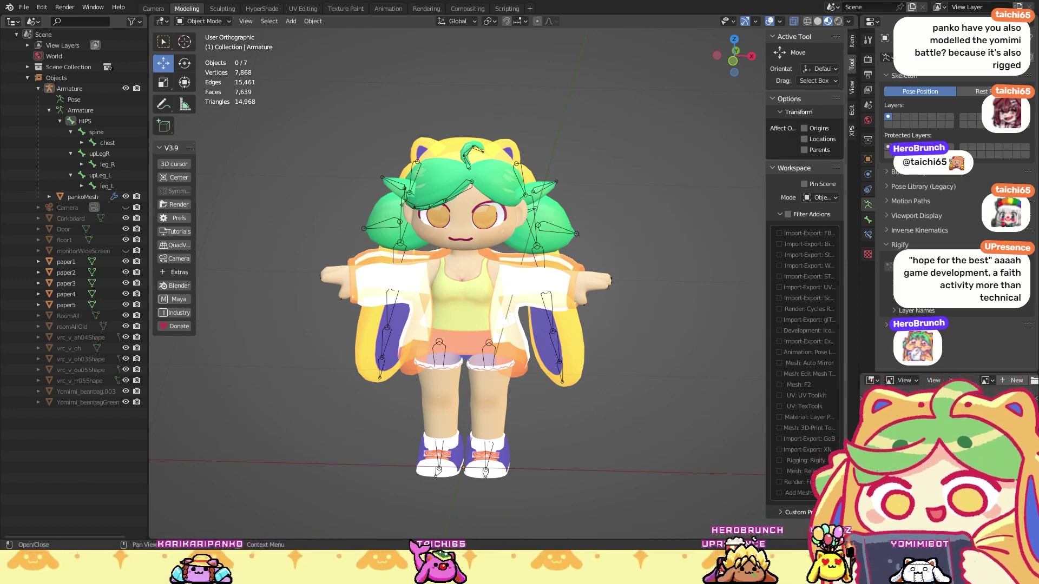
Step: Switch to Unity's mainPanko scene and go up from the pankoVRM.Textures folder to the root Assets folder
{"action": "key", "text": "alt+Tab"}
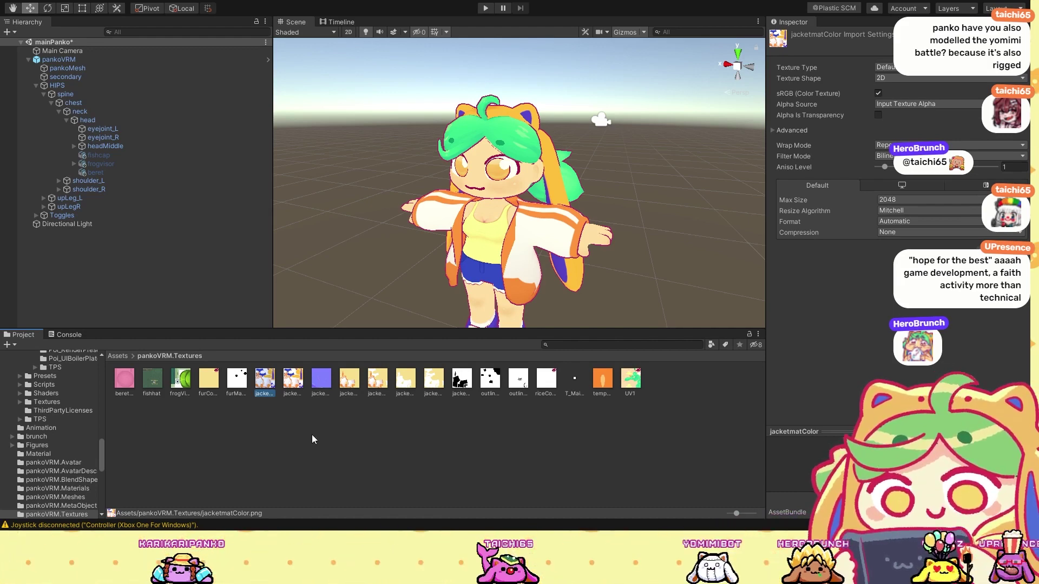
{"action": "key", "text": "Escape"}
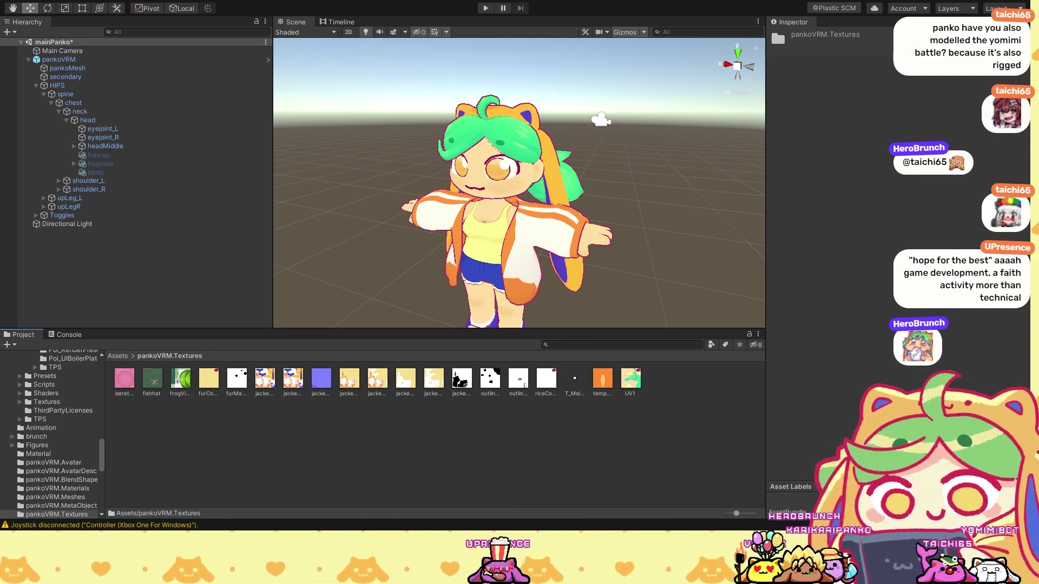
{"action": "left_click", "coordinate": [489, 247]}
{"action": "left_click", "coordinate": [117, 356]}
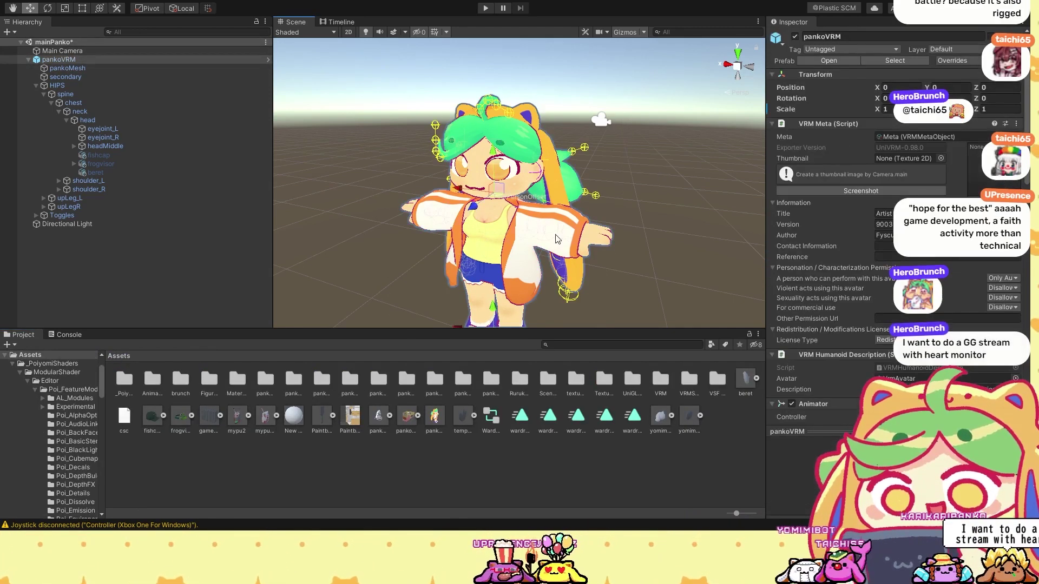
Step: Examine the pankoVRM prefab and the model files in Assets, including yomimiPillow 1, pankoMaid, tempuraTail and gameboxes, to find the avatar's source
{"action": "left_click", "coordinate": [152, 418]}
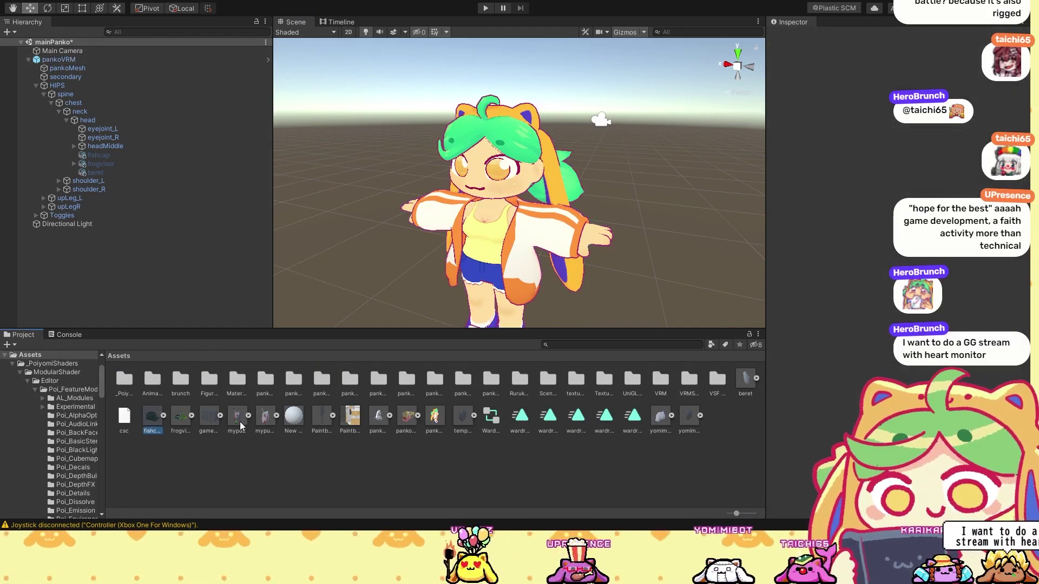
{"action": "left_click", "coordinate": [435, 418]}
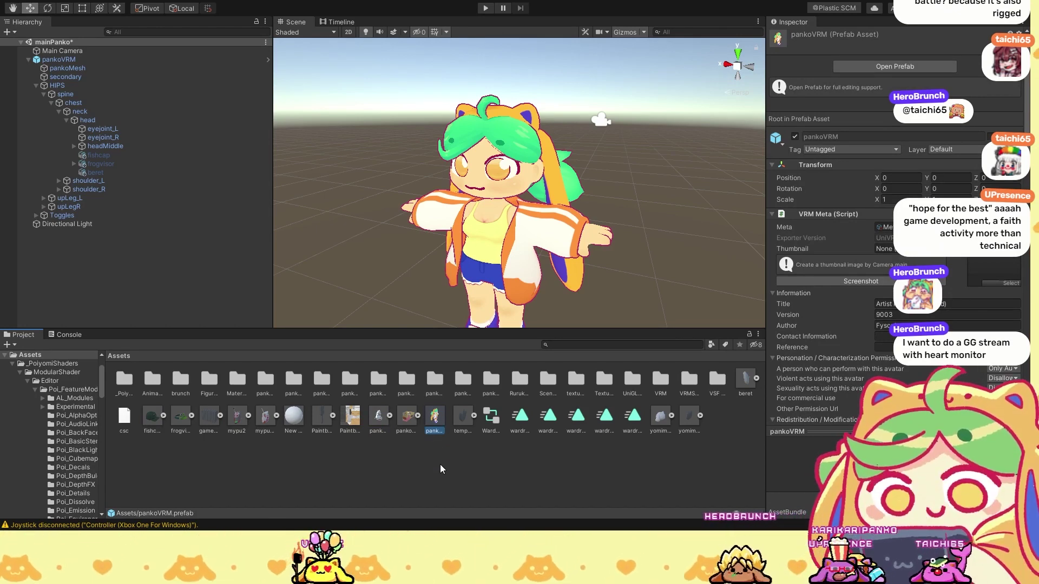
{"action": "left_click", "coordinate": [465, 419]}
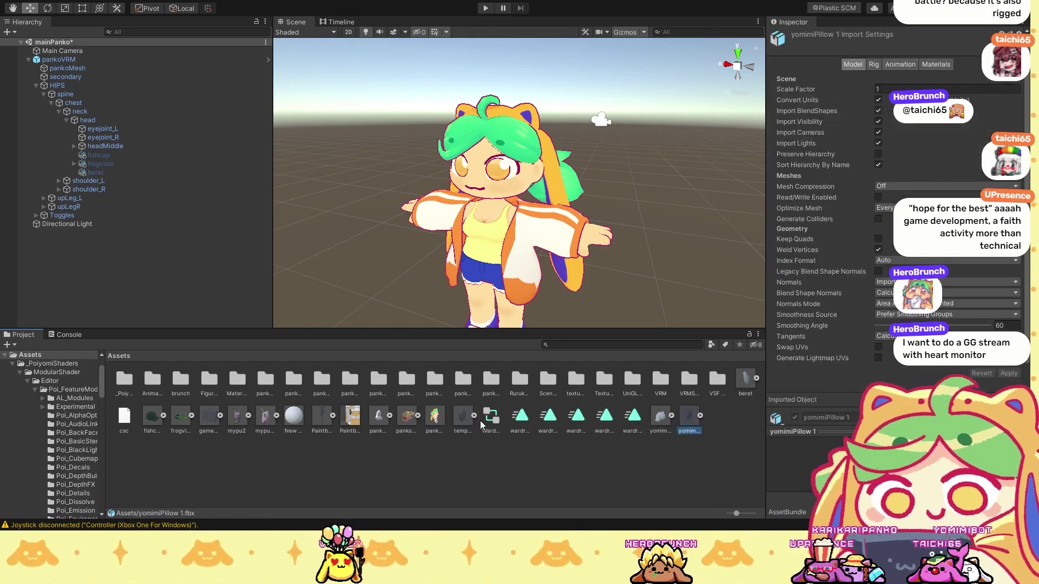
{"action": "left_click", "coordinate": [438, 417]}
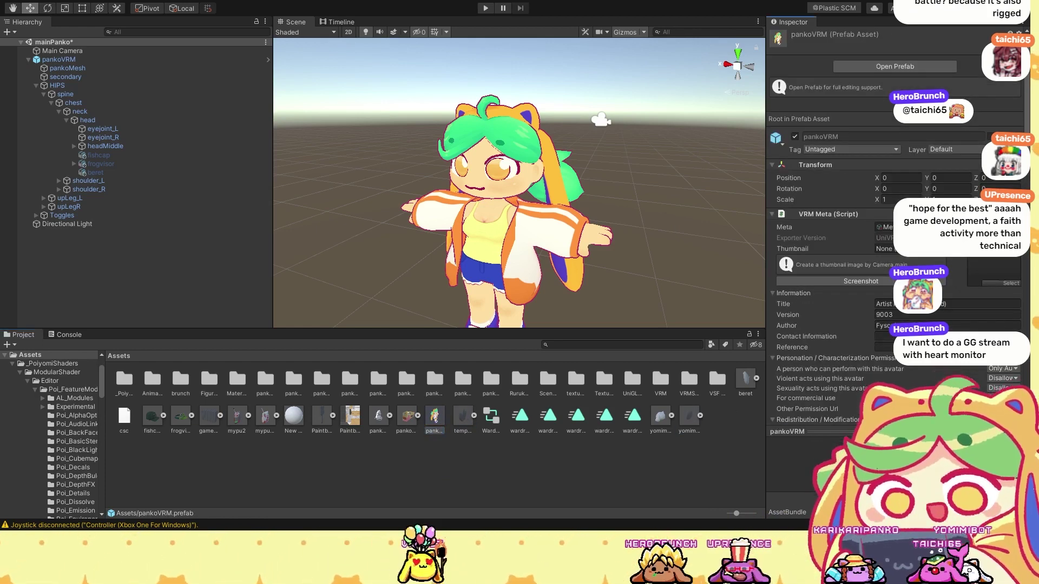
{"action": "left_click", "coordinate": [328, 418]}
{"action": "mouse_move", "coordinate": [328, 418]}
{"action": "left_mouse_down"}
{"action": "mouse_move", "coordinate": [405, 209]}
{"action": "mouse_move", "coordinate": [311, 423]}
{"action": "left_mouse_up"}
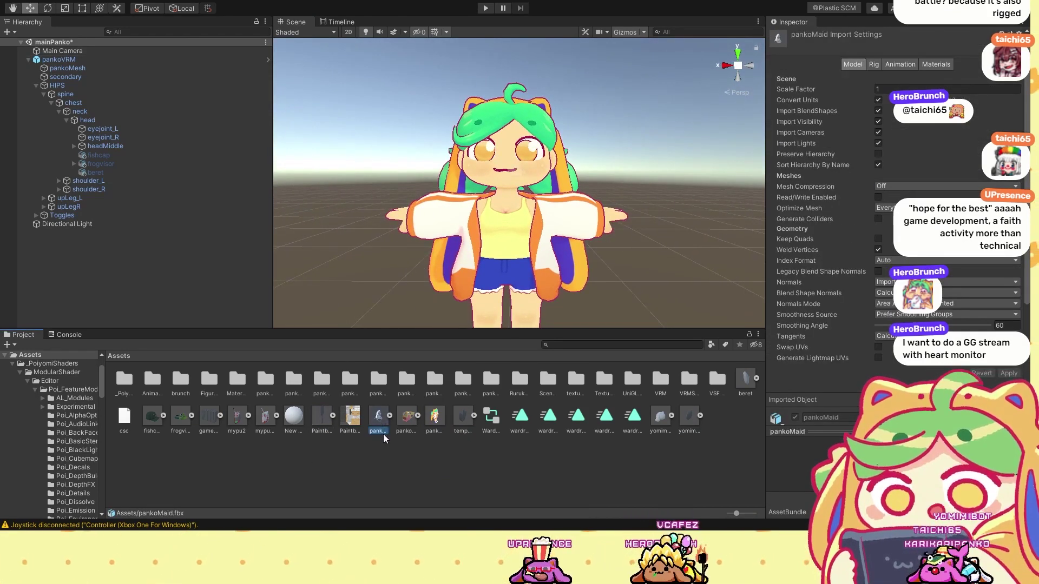
{"action": "left_click", "coordinate": [377, 418]}
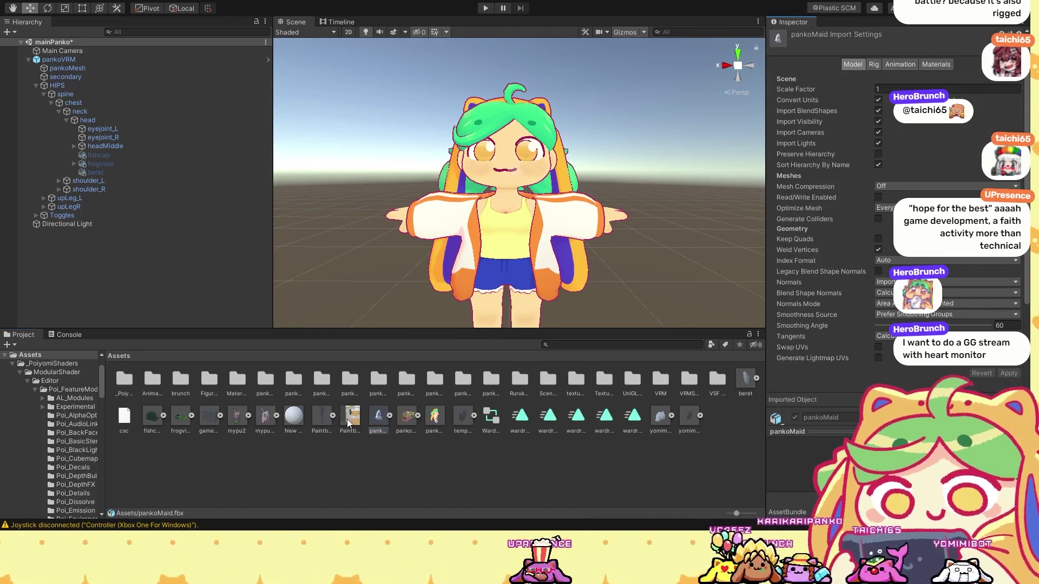
{"action": "left_click", "coordinate": [463, 416]}
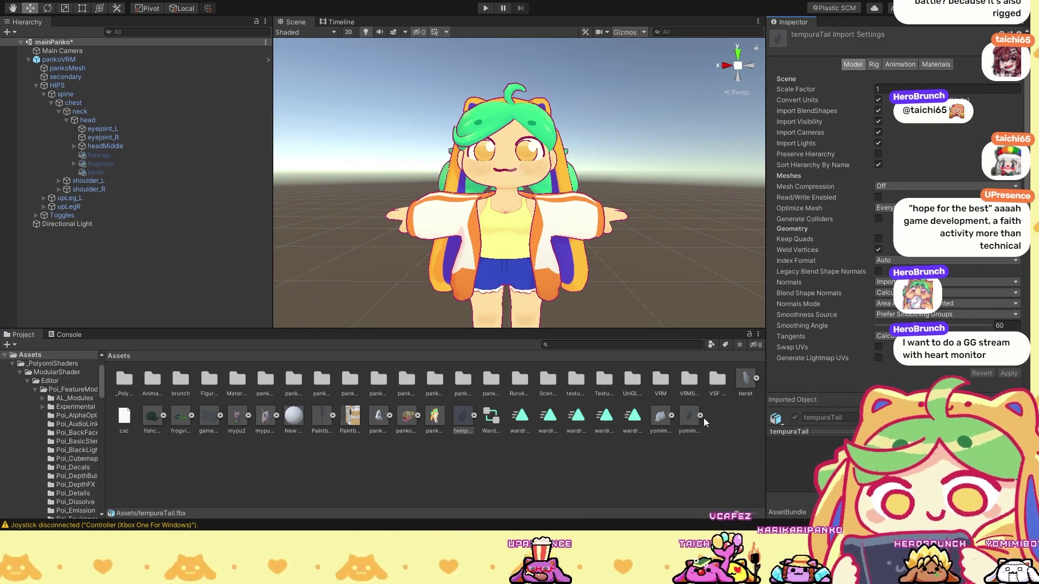
{"action": "left_click", "coordinate": [236, 416]}
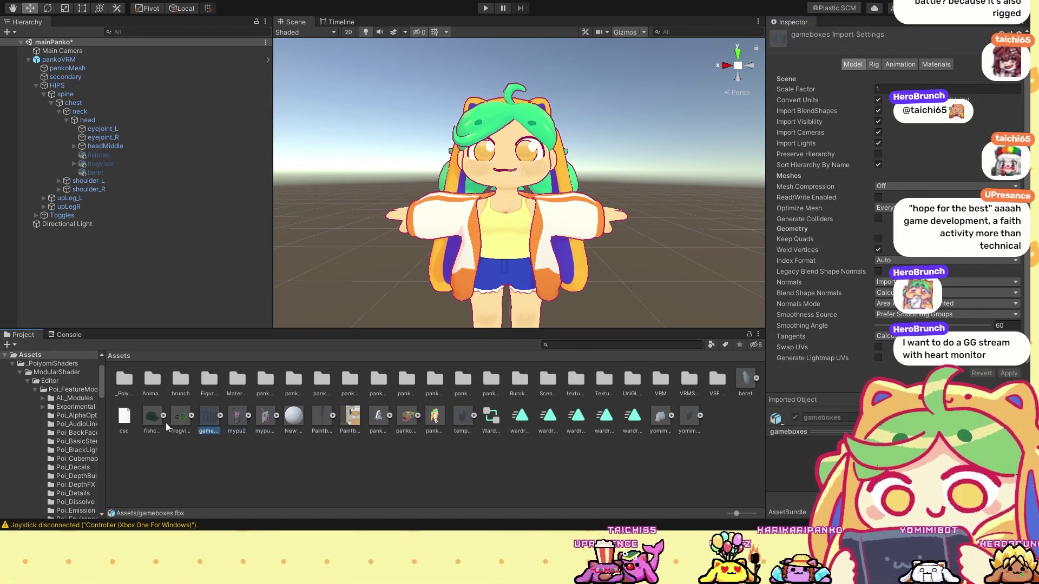
{"action": "left_click", "coordinate": [436, 422]}
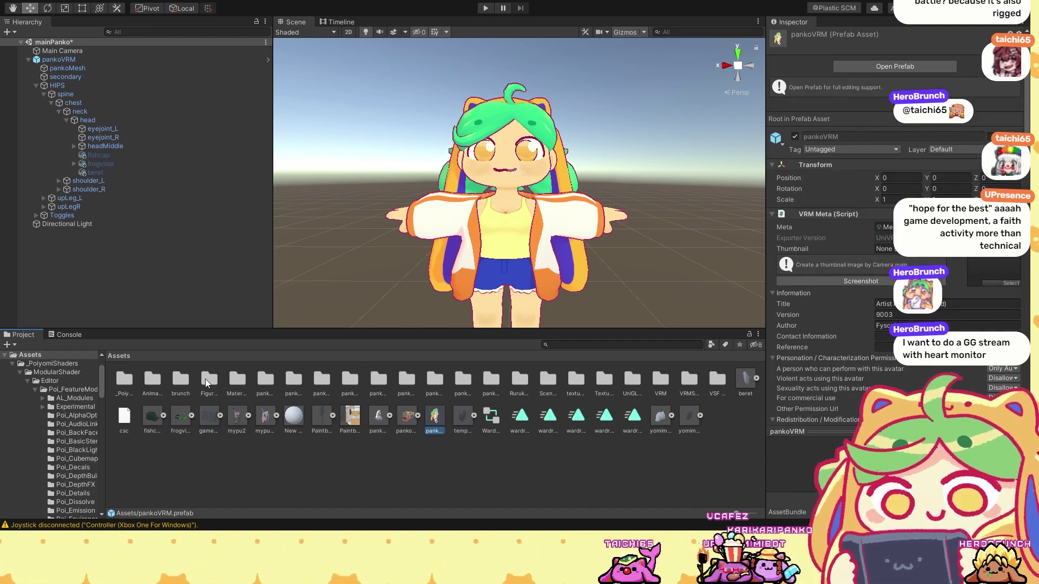
Step: Examine the pankoVRM.Avatar, AvatarDescription and Meshes folders, including the pankoMesh.baked asset, for the avatar's source files
{"action": "left_click", "coordinate": [234, 380]}
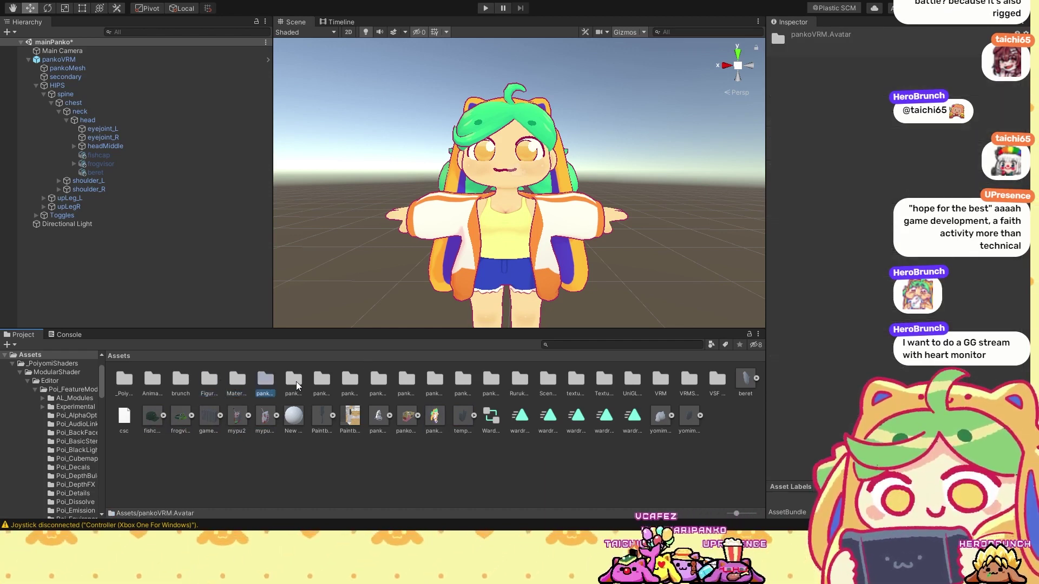
{"action": "double_click", "coordinate": [268, 379]}
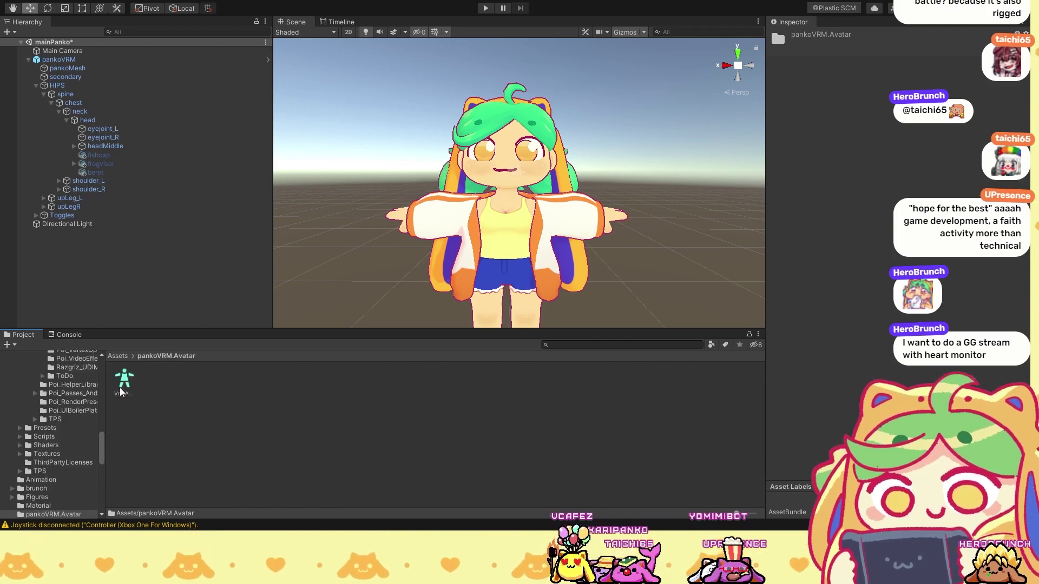
{"action": "left_click", "coordinate": [118, 356]}
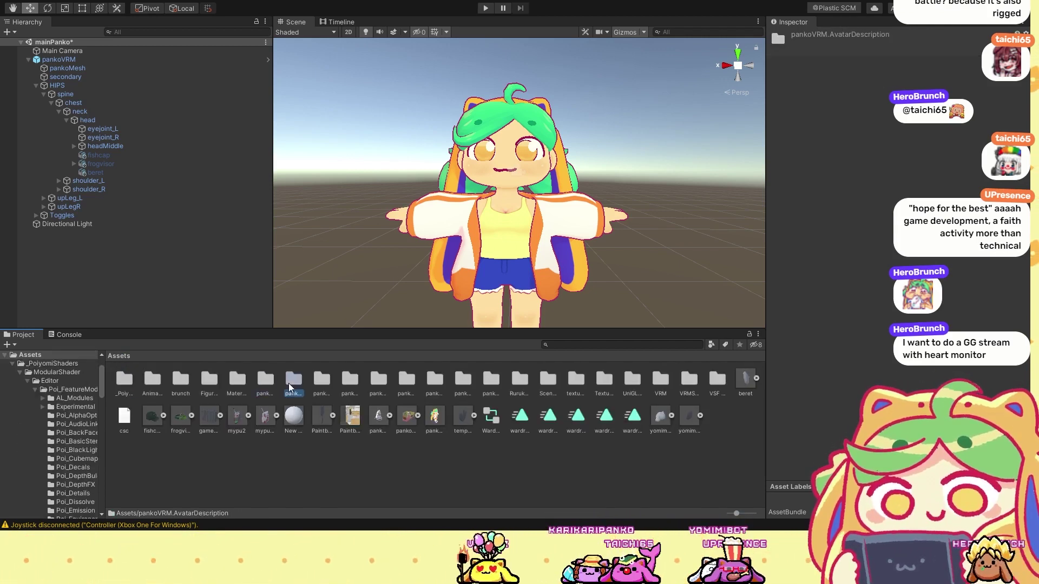
{"action": "left_click", "coordinate": [314, 382]}
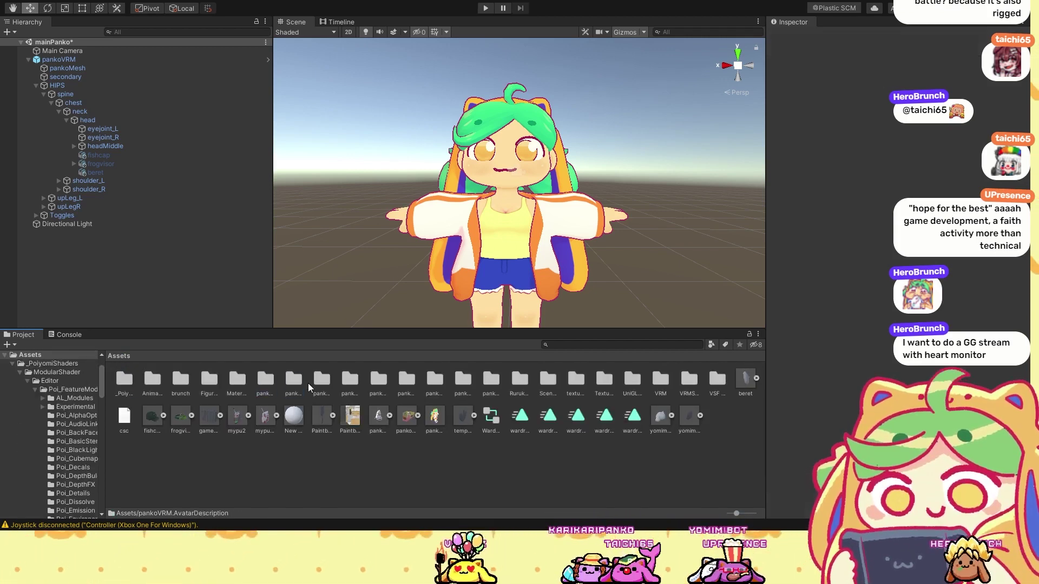
{"action": "left_click", "coordinate": [382, 383]}
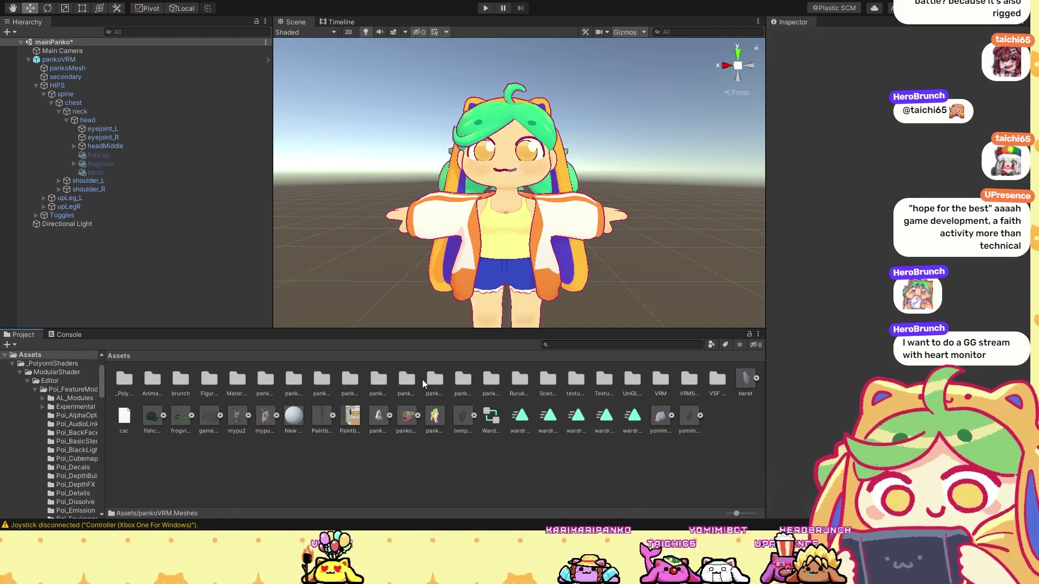
{"action": "double_click", "coordinate": [378, 381]}
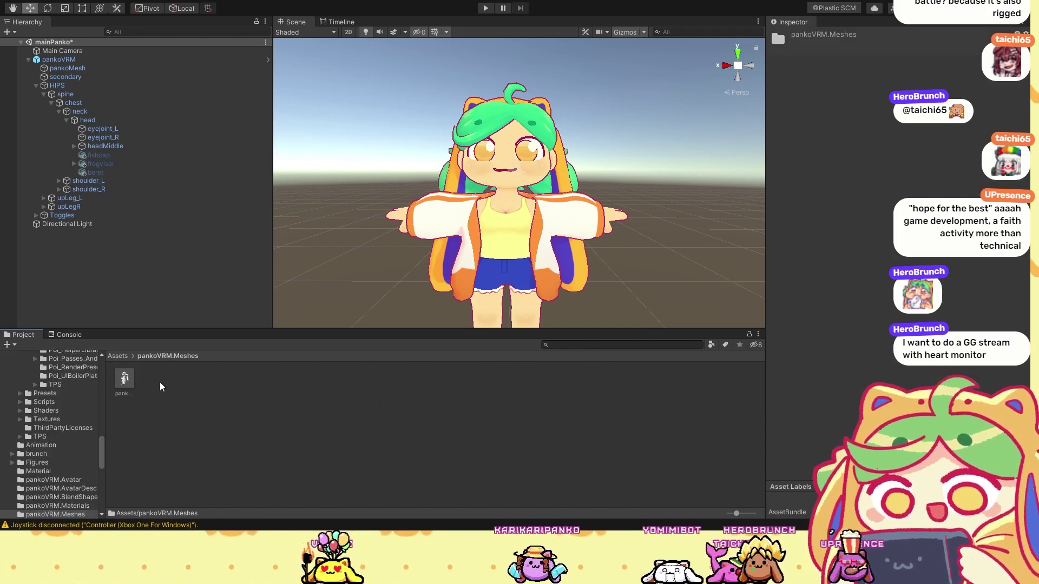
{"action": "left_click", "coordinate": [130, 379]}
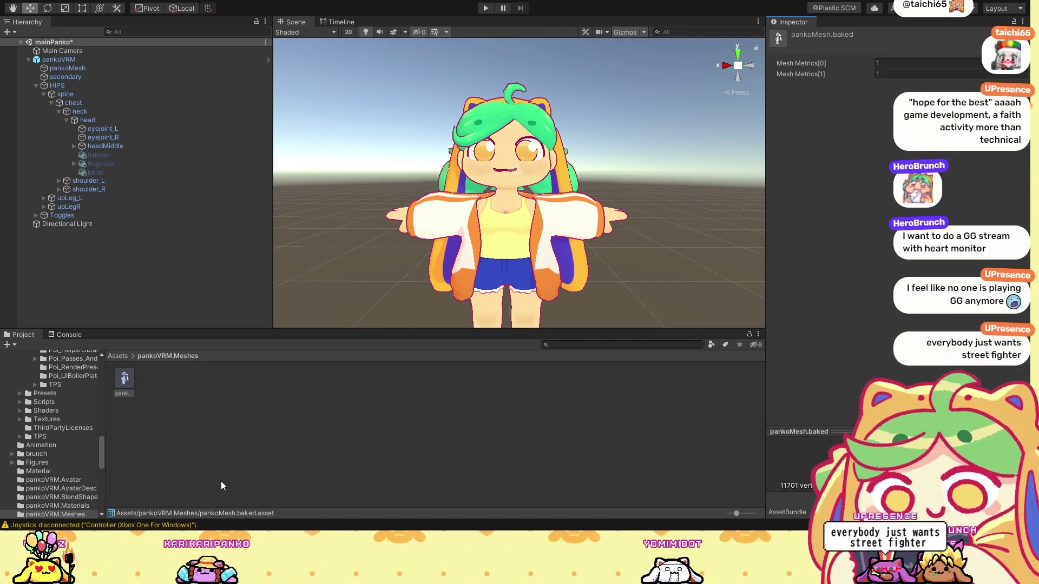
Step: Clear the selection, check the rigged avatar in Blender, and switch to the Unity project with the pankoVR3 scene
{"action": "left_click", "coordinate": [624, 131]}
{"action": "scroll", "coordinate": [616, 143], "scroll_direction": "down", "scroll_amount": 5}
{"action": "middle_click_drag", "start_coordinate": [580, 173], "coordinate": [563, 181]}
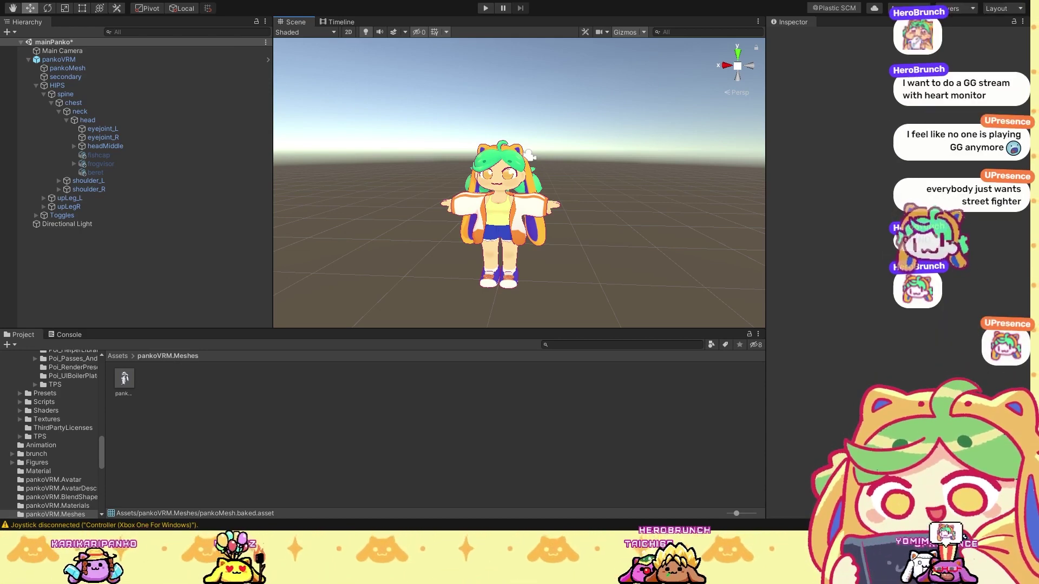
{"action": "key", "text": "alt+Tab"}
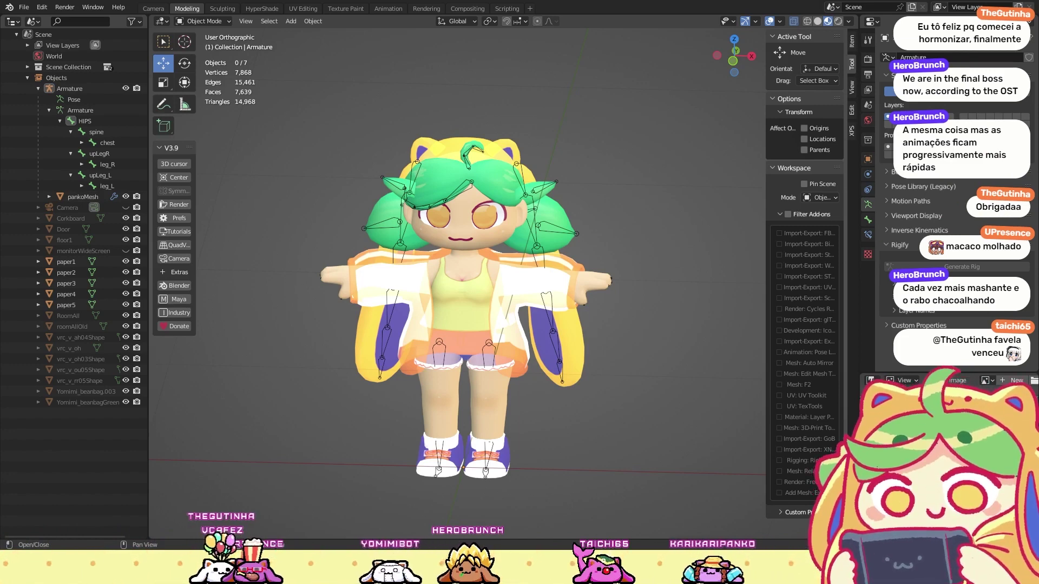
{"action": "key", "text": "alt+Tab"}
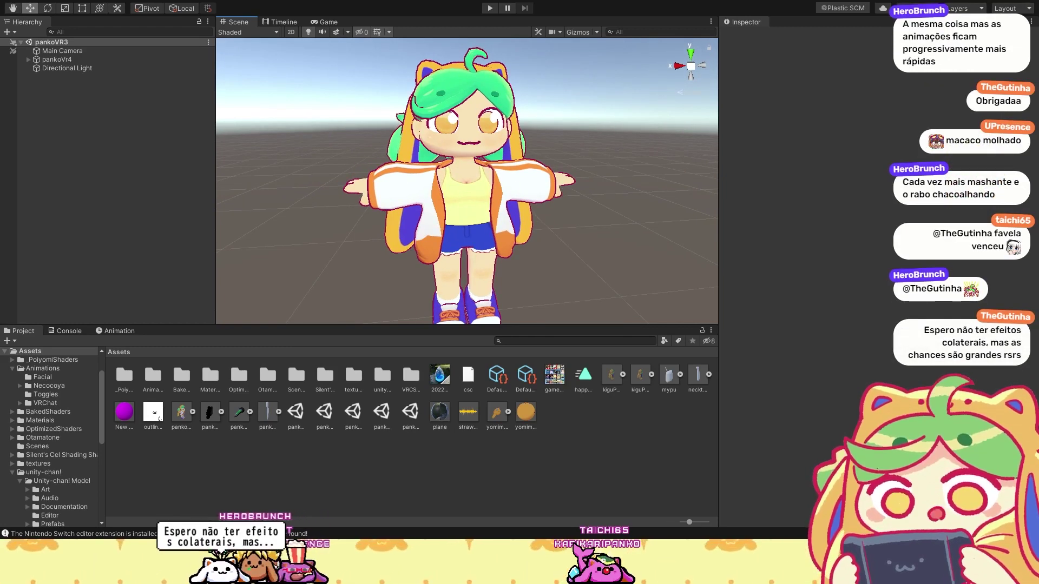
Step: Inspect the existing avatar in the pankoVR3 scene and the panko model file in the Assets folder
{"action": "key", "text": "alt"}
{"action": "left_click_drag", "start_coordinate": [554, 185], "coordinate": [872, 205], "text": "alt"}
{"action": "scroll", "coordinate": [564, 182], "scroll_direction": "down", "scroll_amount": 3}
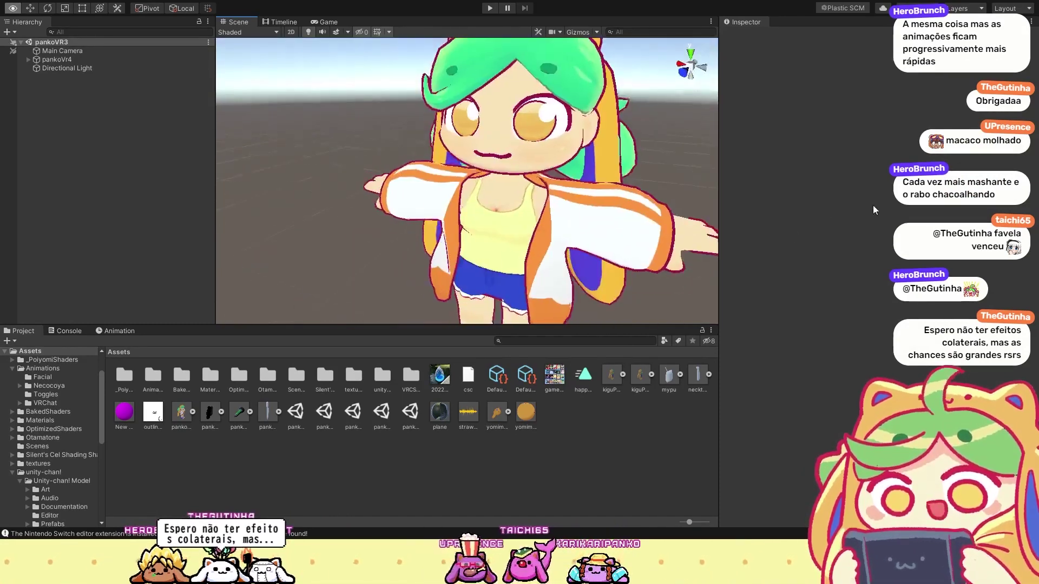
{"action": "scroll", "coordinate": [488, 205], "scroll_direction": "down", "scroll_amount": 5}
{"action": "left_click", "coordinate": [394, 191]}
{"action": "key", "text": "f"}
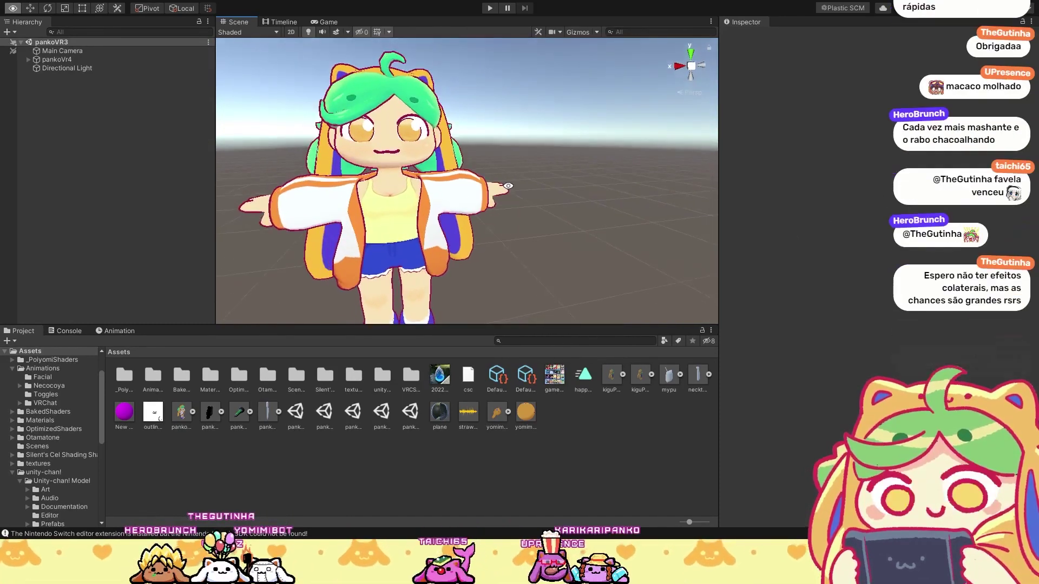
{"action": "left_click", "coordinate": [181, 414]}
{"action": "left_click", "coordinate": [206, 436]}
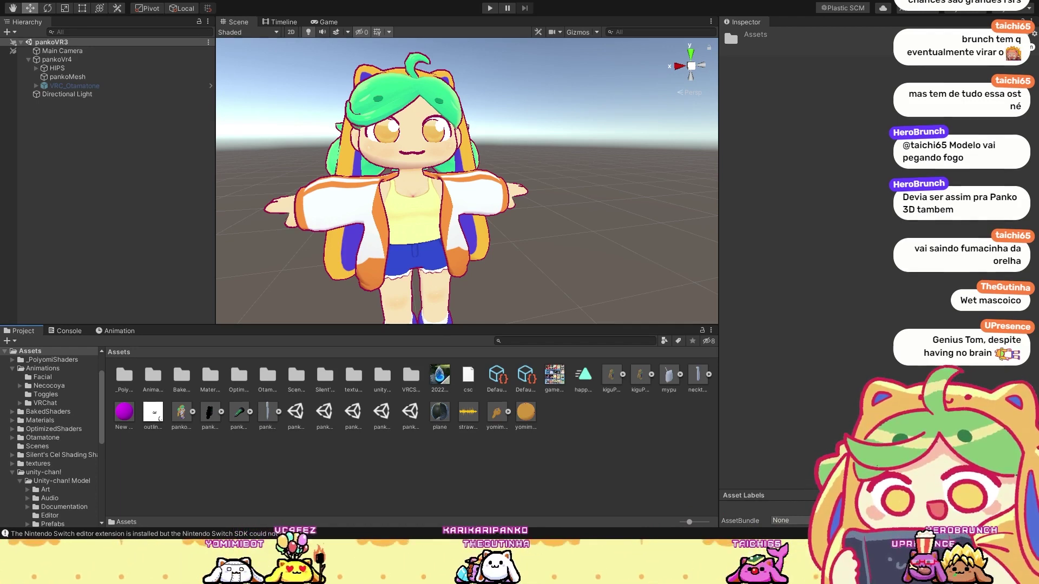
{"action": "key", "text": "alt"}
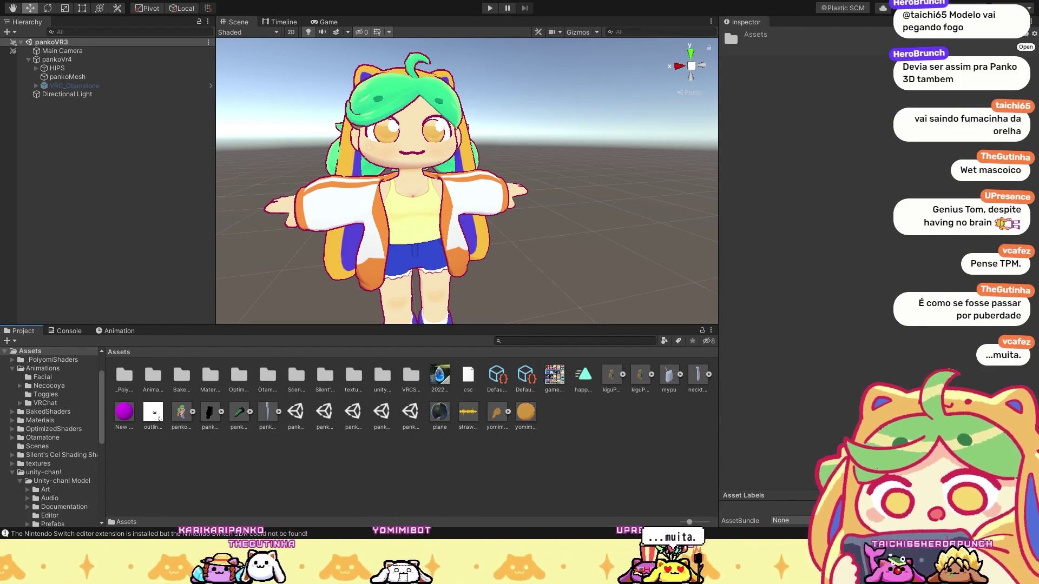
{"action": "key", "text": "alt"}
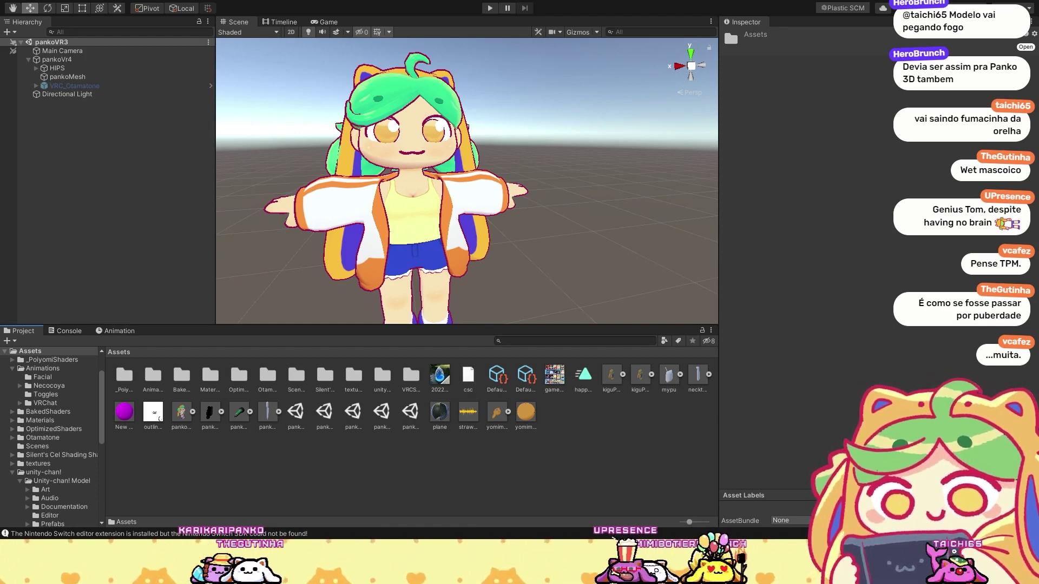
{"action": "key", "text": "alt"}
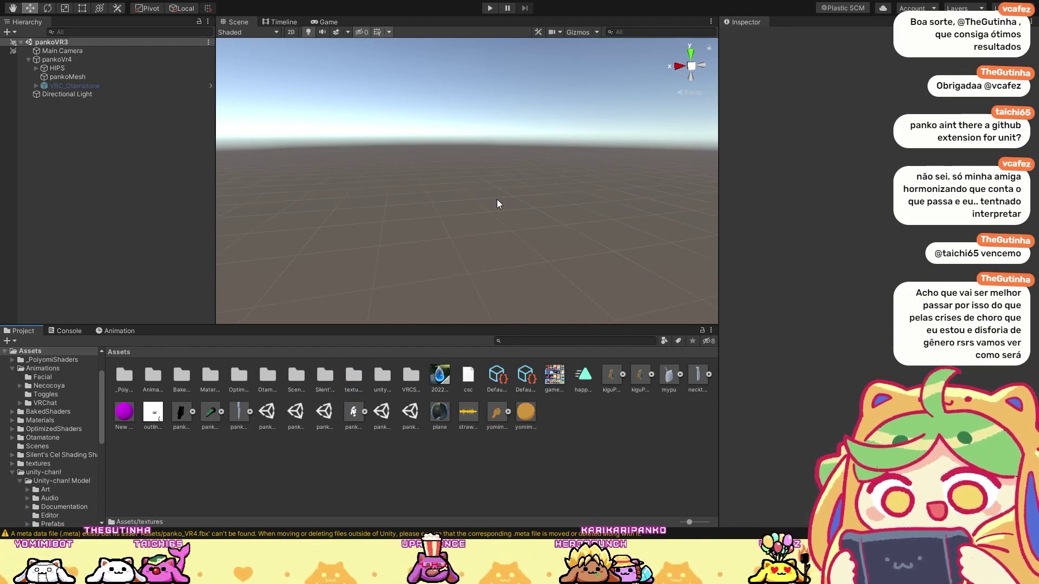
Step: Try to place the new pankoVR4 model from Assets in the empty scene, and undo the placement
{"action": "right_click_drag", "start_coordinate": [387, 258], "coordinate": [459, 112]}
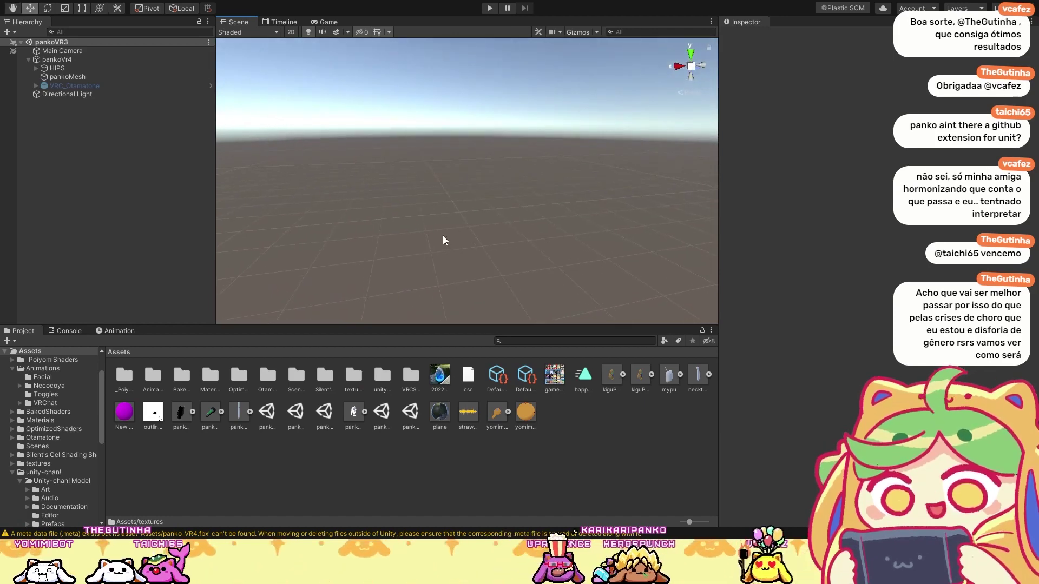
{"action": "left_click", "coordinate": [237, 414]}
{"action": "left_click", "coordinate": [354, 413]}
{"action": "left_click_drag", "start_coordinate": [460, 246], "coordinate": [460, 246]}
{"action": "key", "text": "ctrl+z"}
Step: Locate the existing pankoVr4 object, add the new pankoVR4 model to the scene, and set its position to 0, 0, 0
{"action": "left_click", "coordinate": [62, 60]}
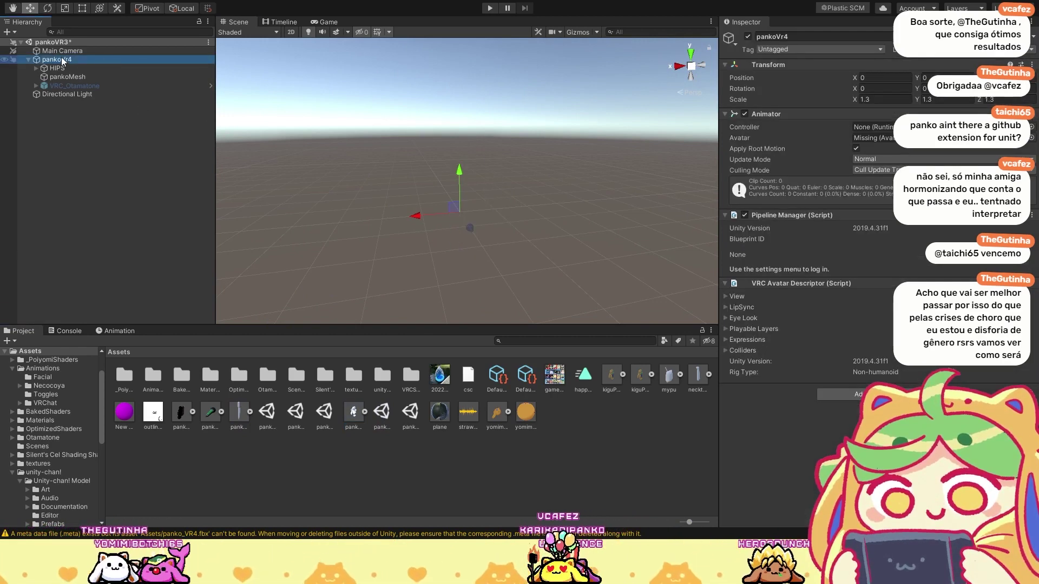
{"action": "left_click_drag", "start_coordinate": [485, 189], "coordinate": [454, 197], "text": "alt"}
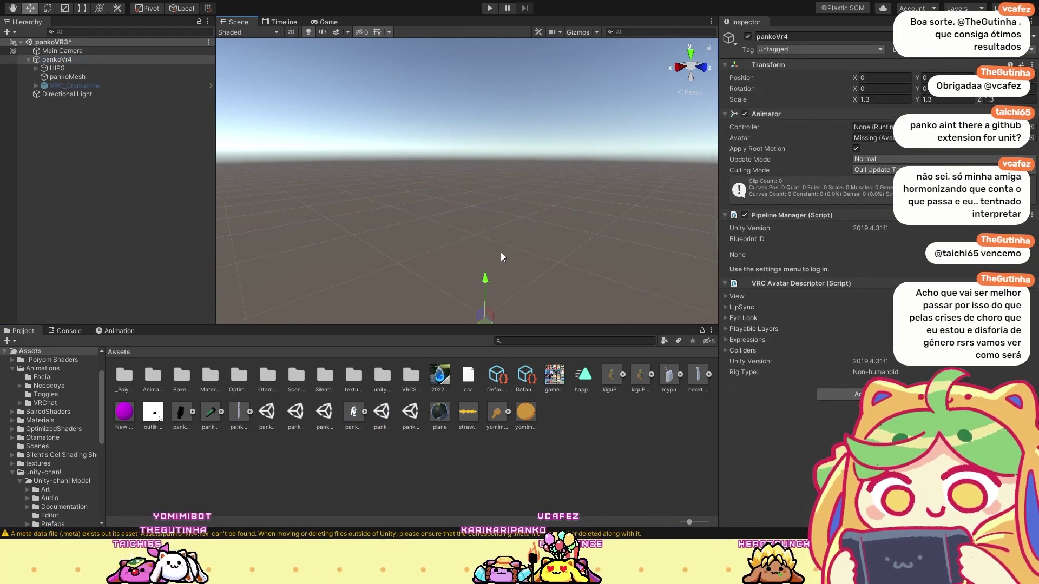
{"action": "left_click_drag", "start_coordinate": [473, 190], "coordinate": [393, 180], "text": "alt"}
{"action": "middle_click_drag", "start_coordinate": [480, 180], "coordinate": [469, 218]}
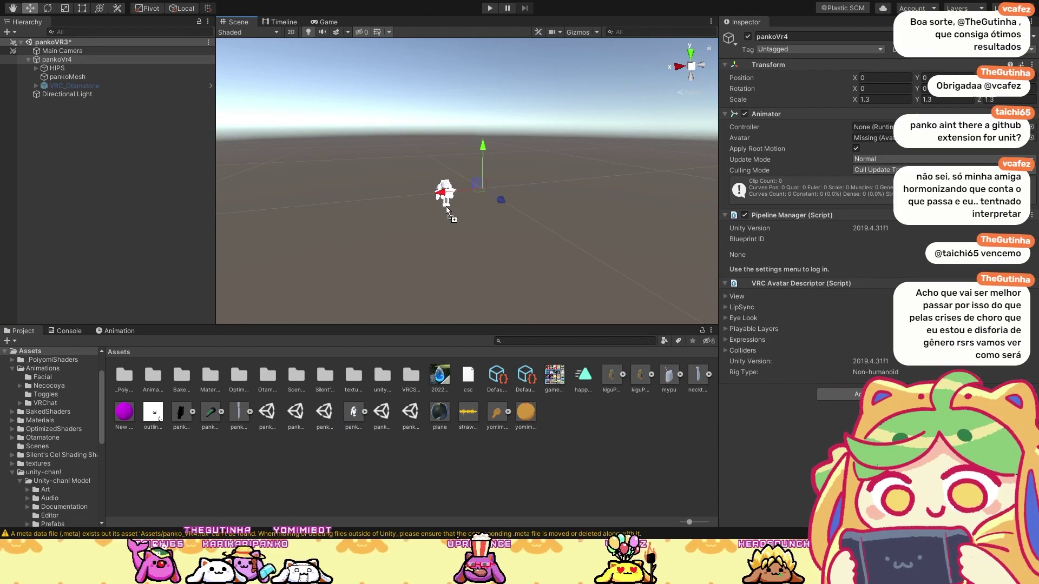
{"action": "left_click_drag", "start_coordinate": [447, 211], "coordinate": [448, 211]}
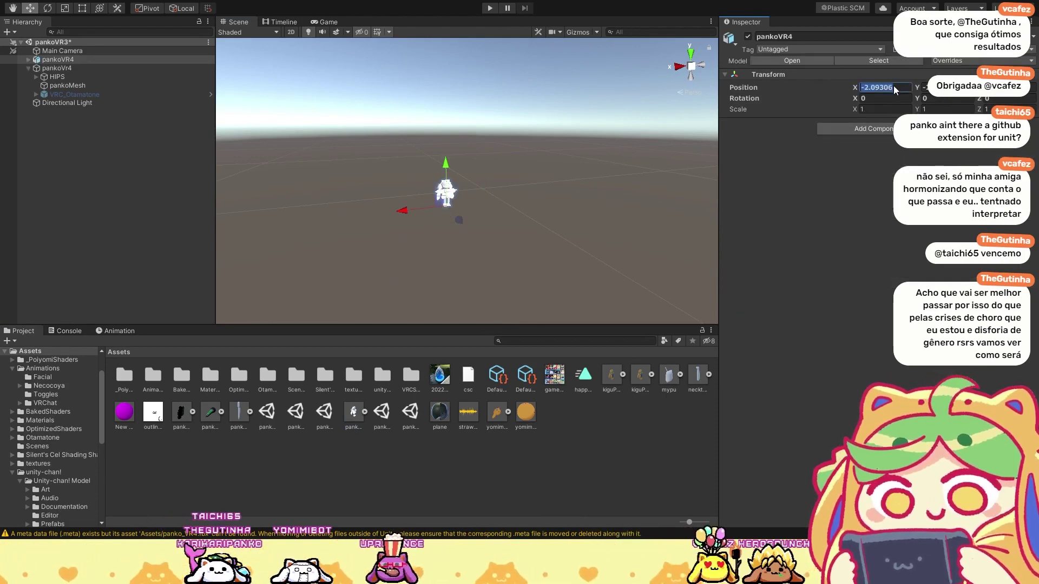
{"action": "type", "text": "0"}
{"action": "key", "text": "Tab"}
{"action": "type", "text": "0"}
{"action": "key", "text": "Tab"}
{"action": "type", "text": "0"}
{"action": "key", "text": "Return"}
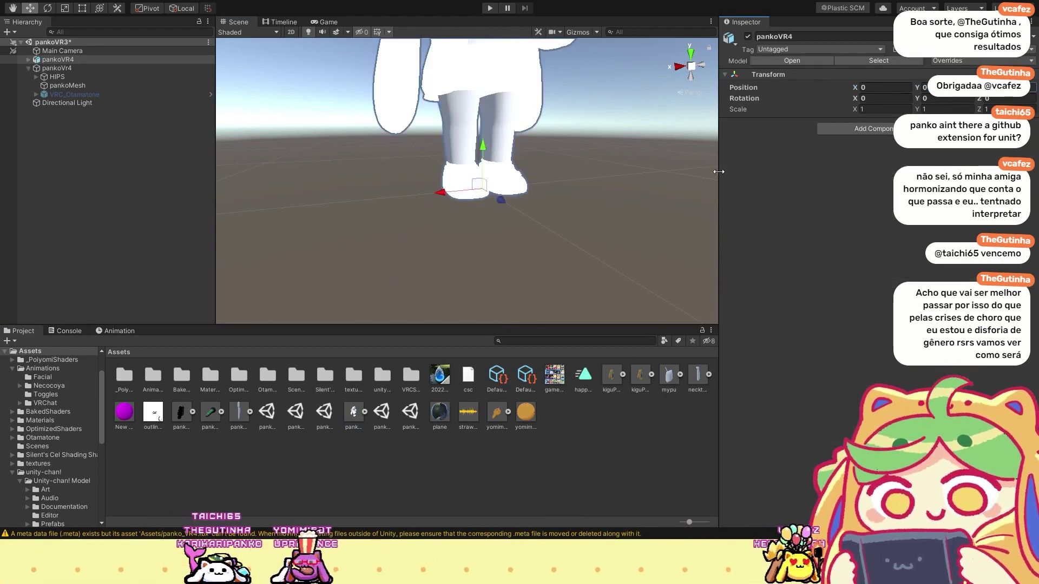
Step: Check the newly placed pankoVR4 model from the front, and undo its placement in the scene
{"action": "scroll", "coordinate": [521, 218], "scroll_direction": "down", "scroll_amount": 3}
{"action": "left_click_drag", "start_coordinate": [514, 216], "coordinate": [451, 170], "text": "alt"}
{"action": "scroll", "coordinate": [448, 168], "scroll_direction": "up", "scroll_amount": 2}
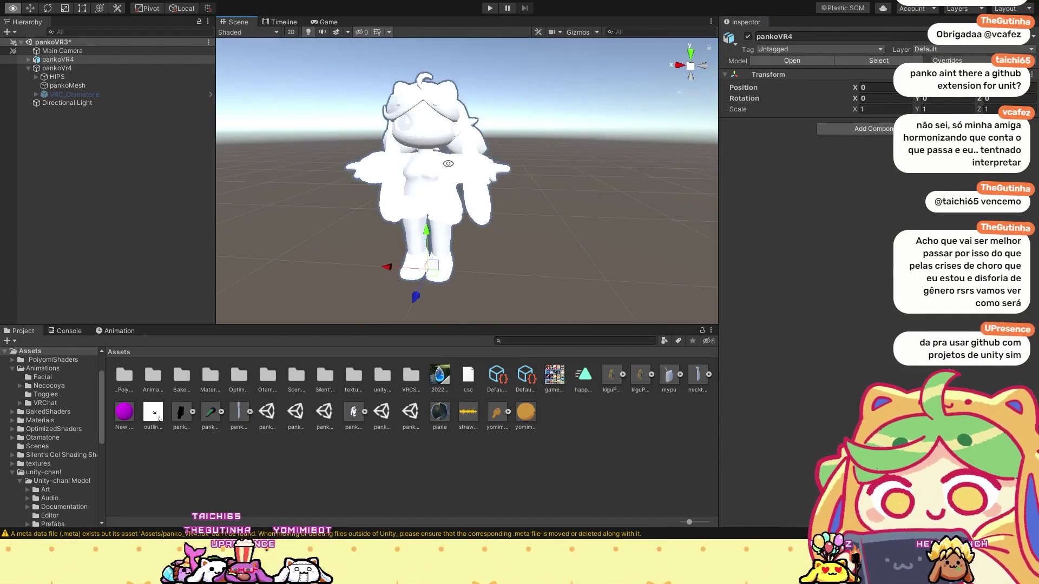
{"action": "scroll", "coordinate": [487, 166], "scroll_direction": "down", "scroll_amount": 5}
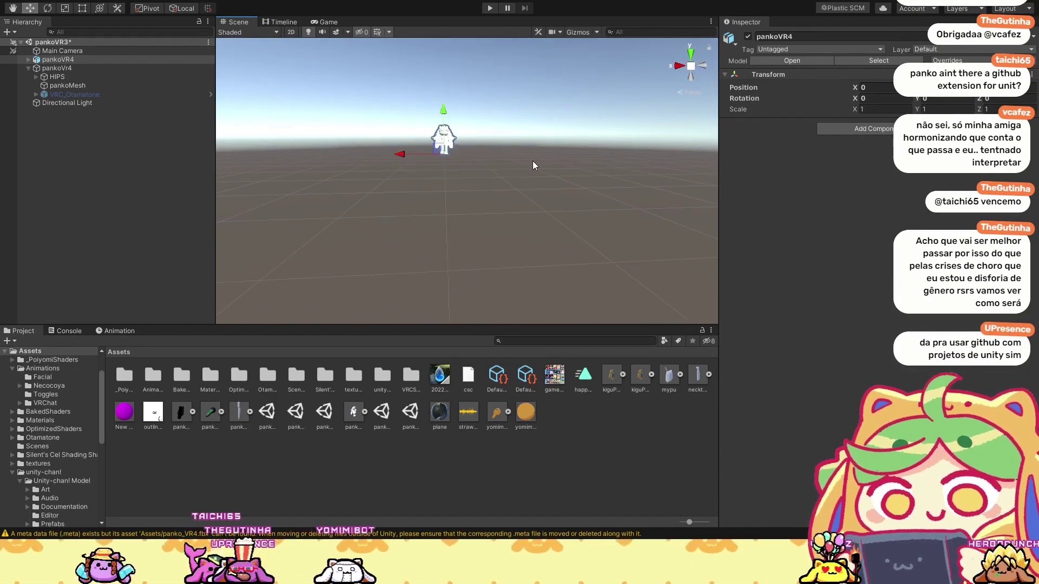
{"action": "key", "text": "ctrl+z"}
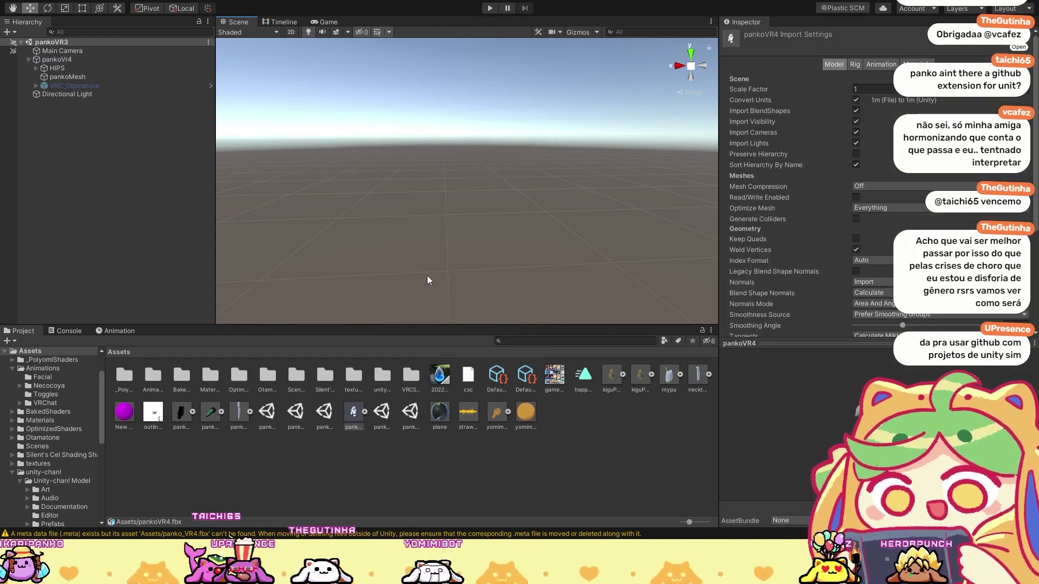
{"action": "key", "text": "Up"}
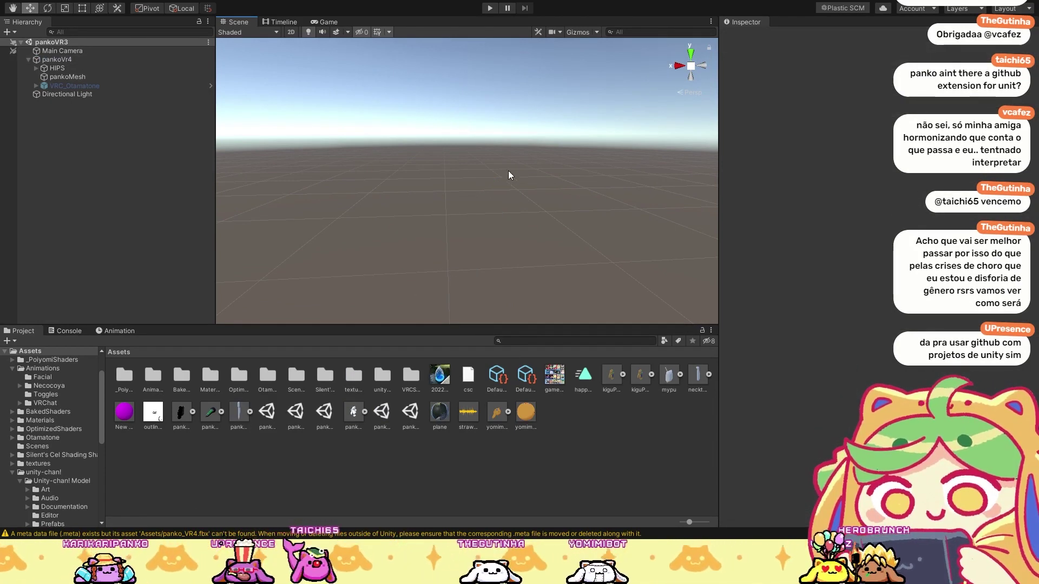
{"action": "right_click_drag", "start_coordinate": [508, 171], "coordinate": [508, 171]}
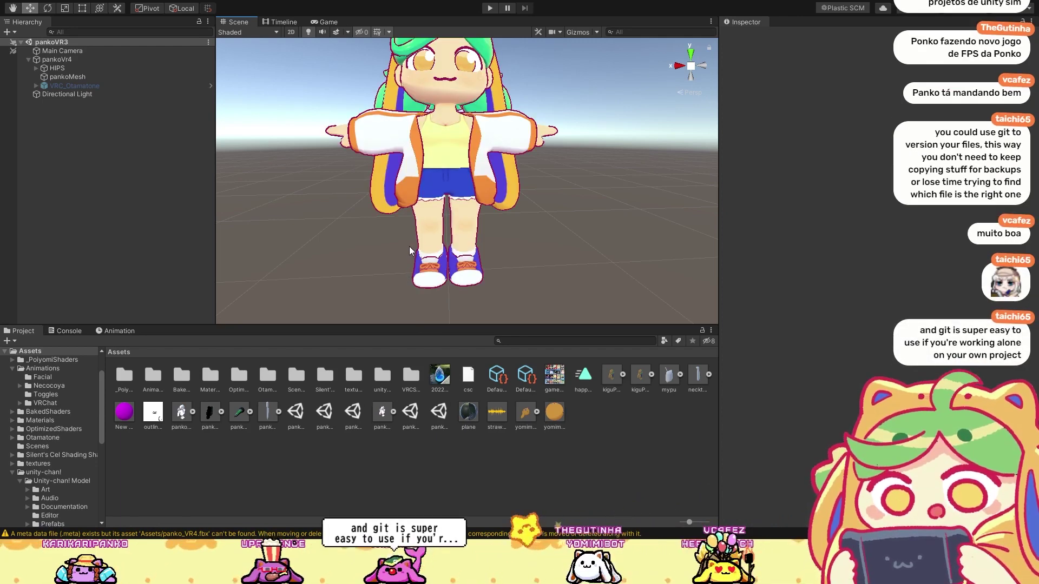
Step: Examine the deformation of pankoVr4's reimported pankoMesh around the head and body, along with its blend shape list
{"action": "scroll", "coordinate": [410, 250], "scroll_direction": "down", "scroll_amount": 5}
{"action": "middle_click_drag", "start_coordinate": [486, 207], "coordinate": [477, 226]}
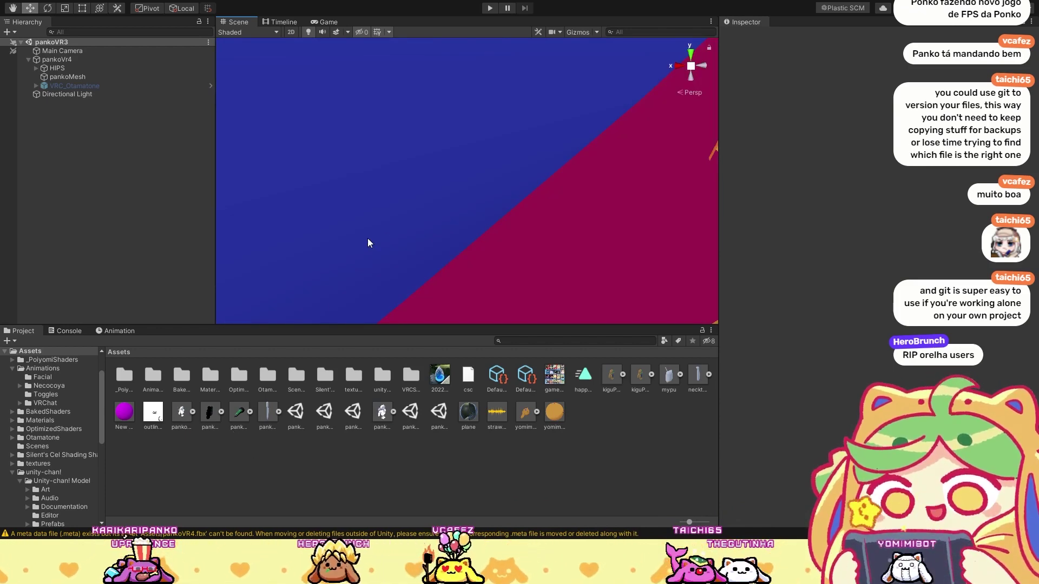
{"action": "left_click", "coordinate": [469, 177]}
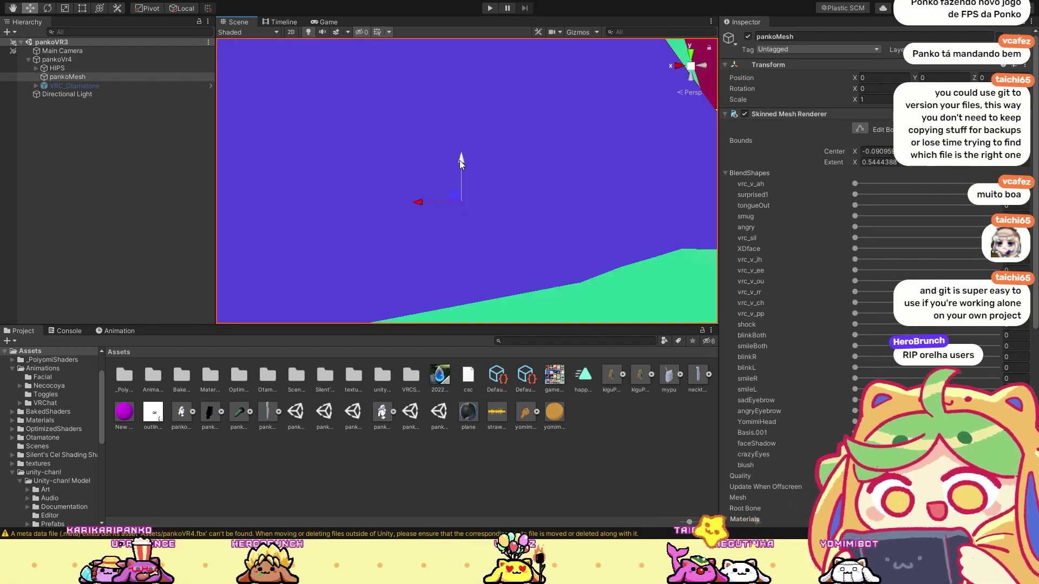
{"action": "scroll", "coordinate": [460, 165], "scroll_direction": "down", "scroll_amount": 5}
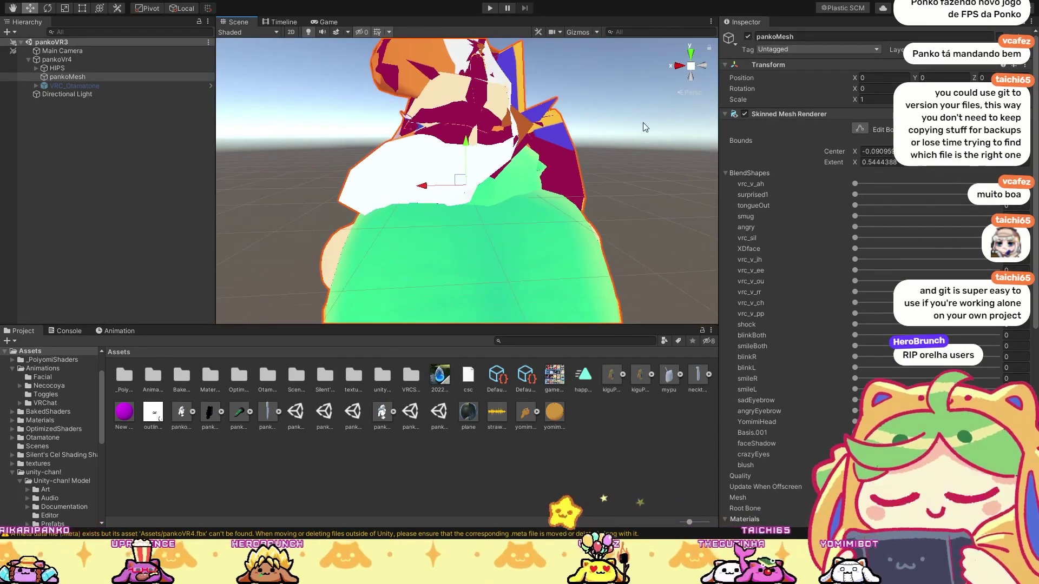
{"action": "left_click", "coordinate": [623, 128]}
{"action": "scroll", "coordinate": [623, 127], "scroll_direction": "down", "scroll_amount": 3}
{"action": "left_click_drag", "start_coordinate": [581, 155], "coordinate": [622, 217], "text": "alt"}
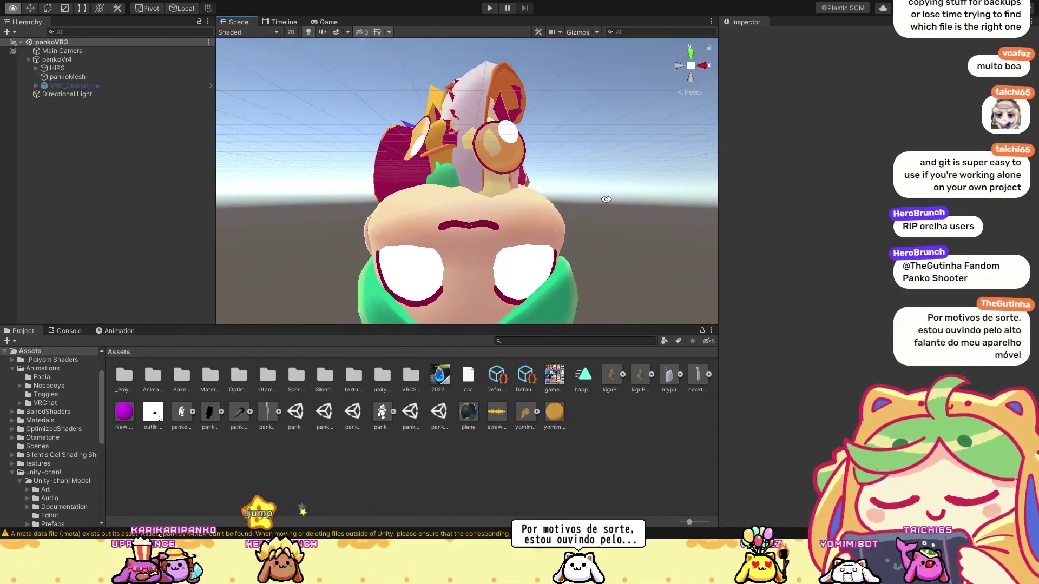
{"action": "left_click_drag", "start_coordinate": [649, 140], "coordinate": [549, 164], "text": "alt"}
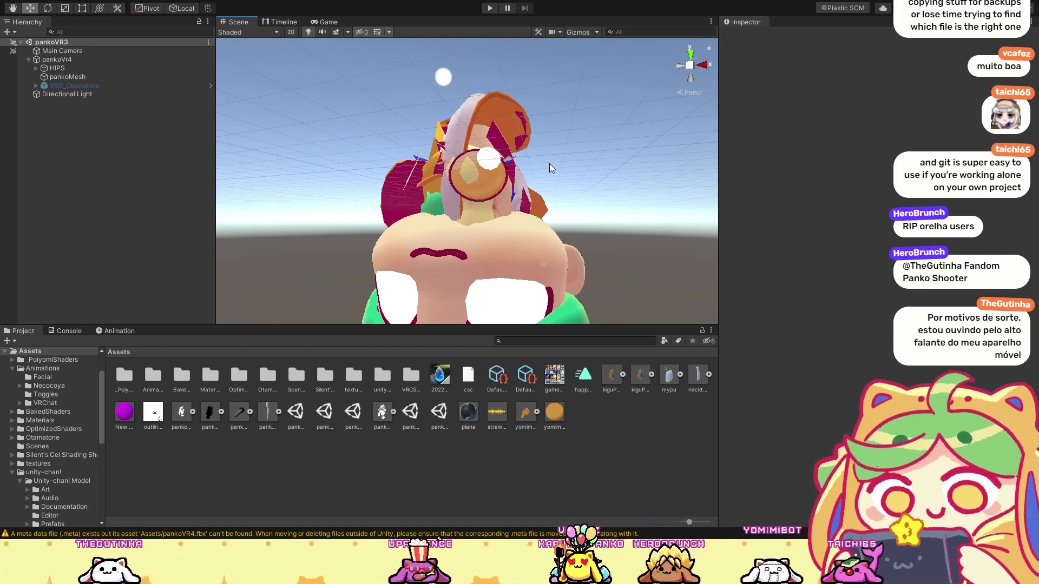
{"action": "scroll", "coordinate": [571, 160], "scroll_direction": "down", "scroll_amount": 1}
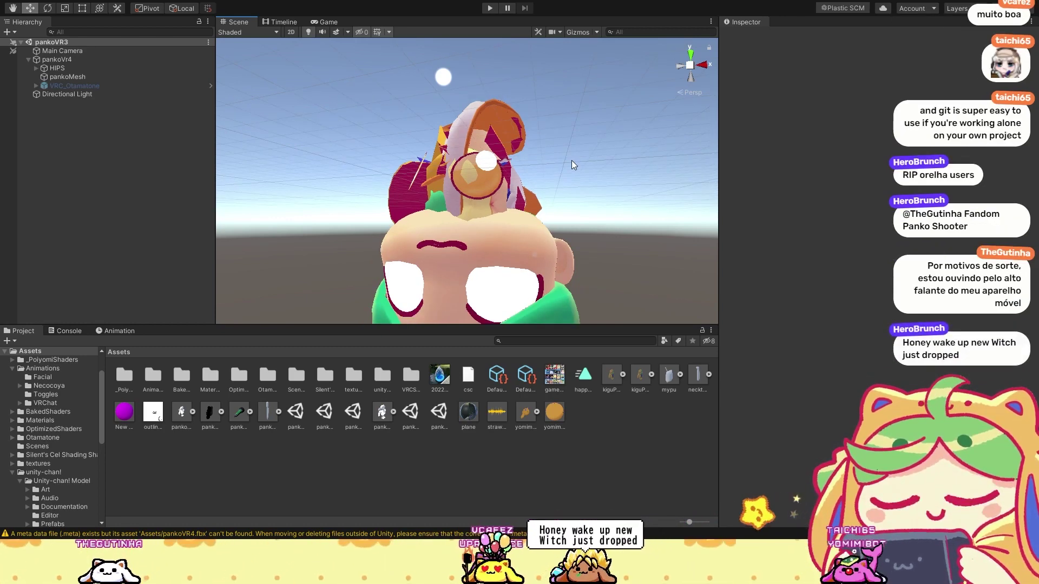
{"action": "left_click_drag", "start_coordinate": [571, 160], "coordinate": [1036, 295], "text": "alt"}
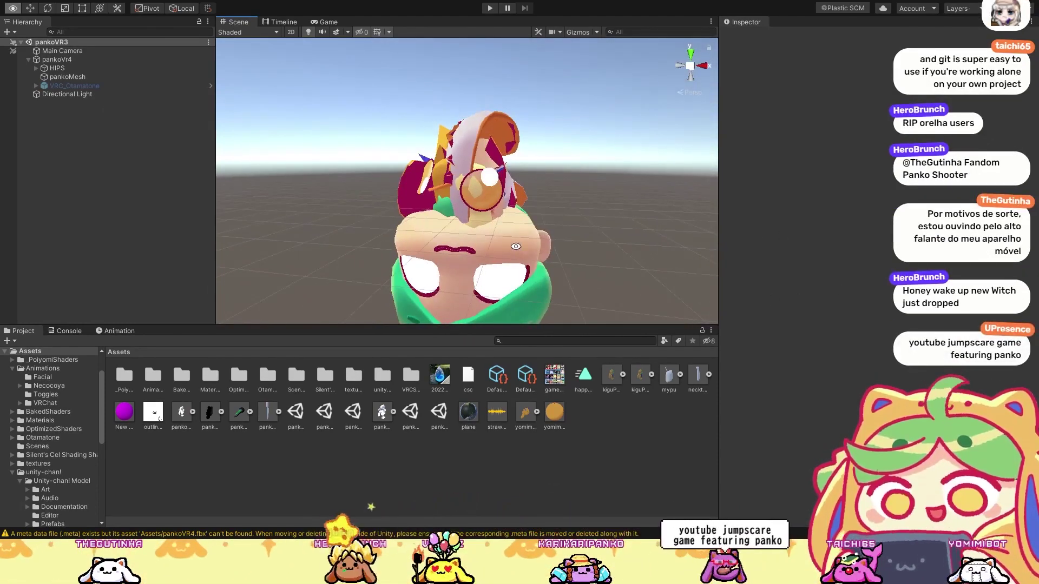
Step: Inspect the transforms of the pankoVr4 object and its HIPS bone, and clear the selection
{"action": "left_click", "coordinate": [69, 58]}
{"action": "left_click", "coordinate": [67, 69]}
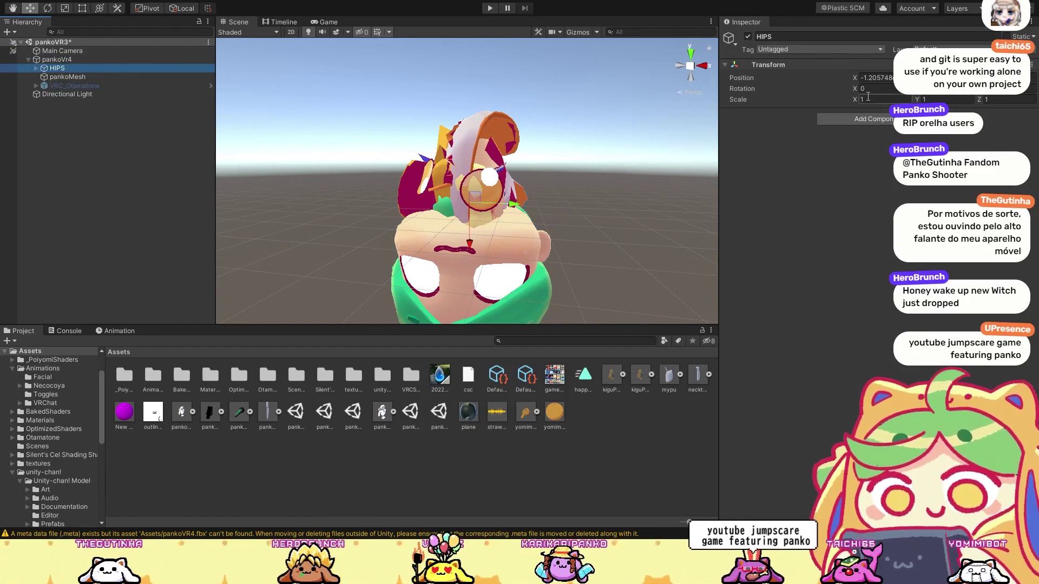
{"action": "left_click", "coordinate": [544, 271]}
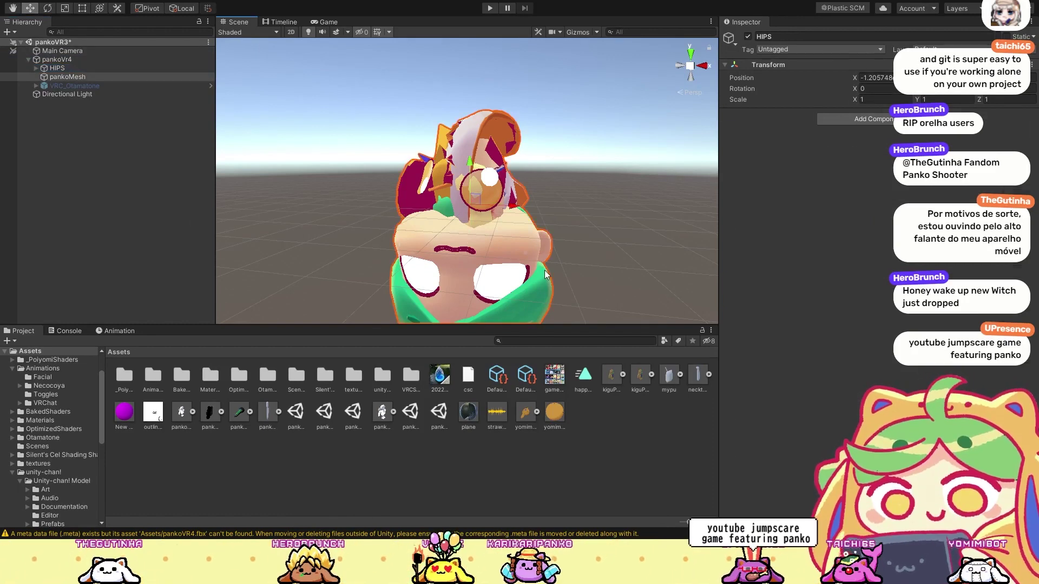
{"action": "left_click", "coordinate": [559, 223]}
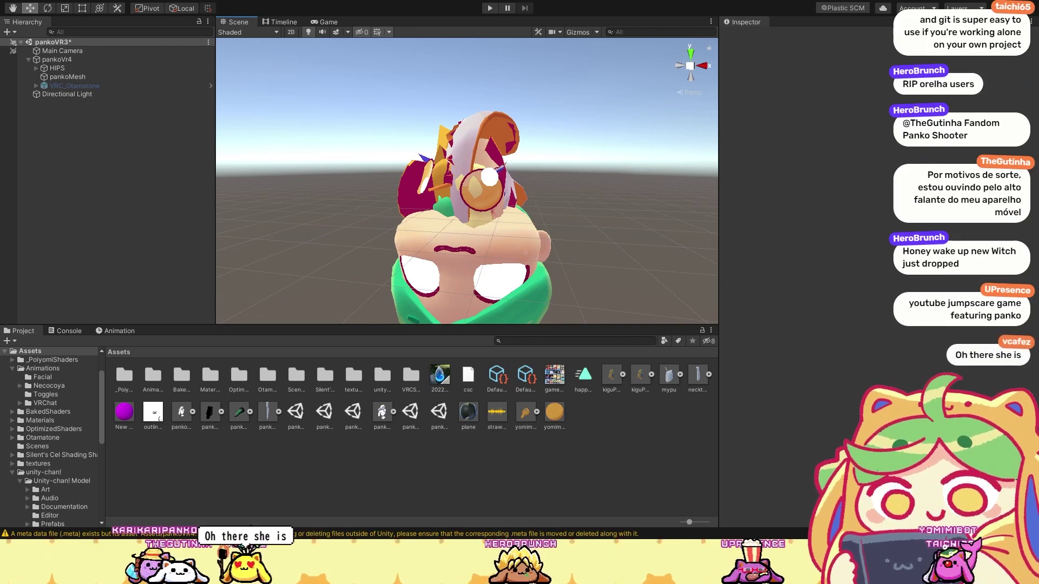
Step: Switch to Blender and apply location, rotation and scale to pankoMesh
{"action": "key", "text": "alt+Tab"}
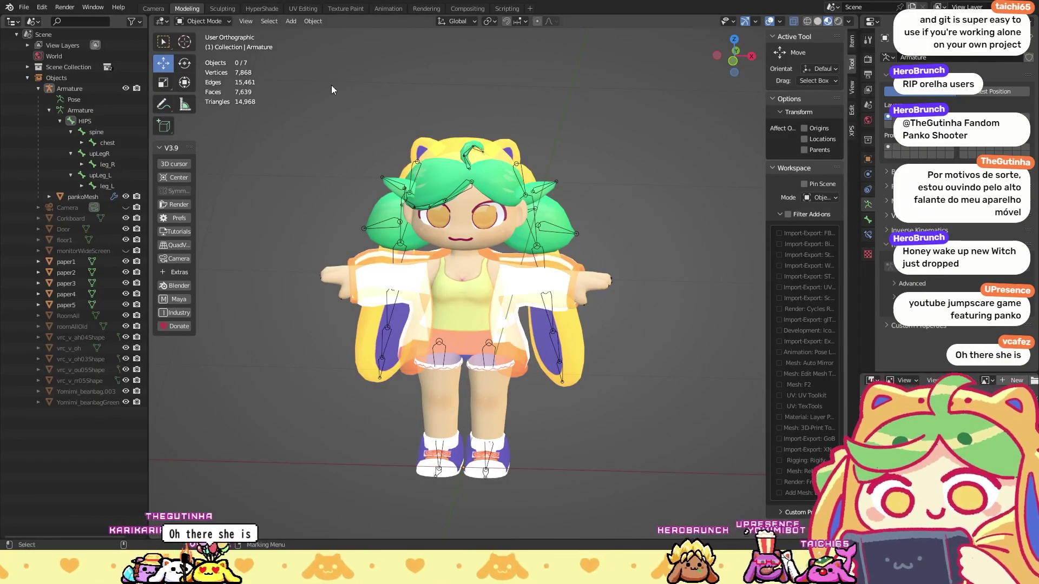
{"action": "left_click", "coordinate": [436, 167]}
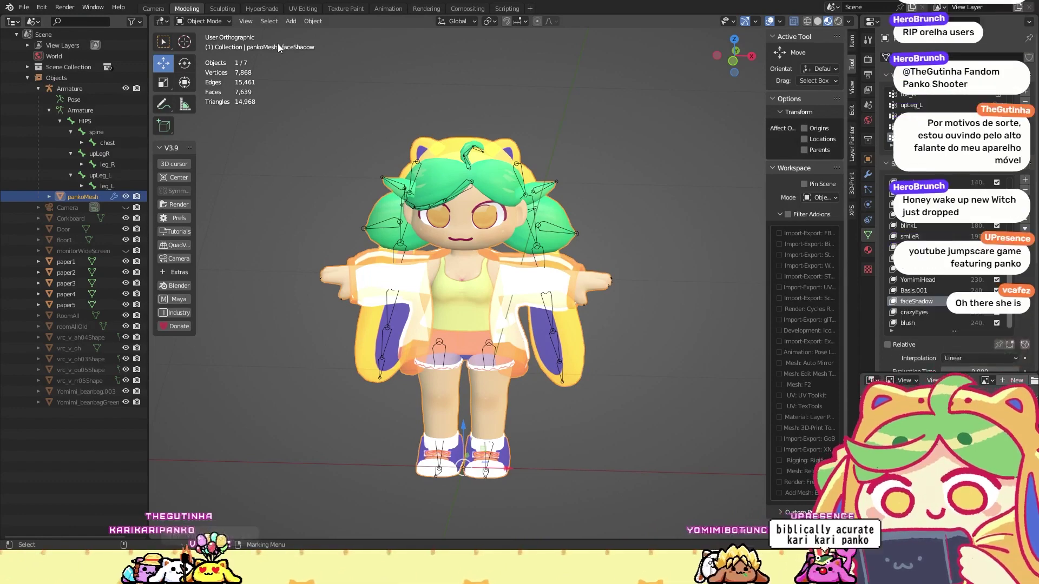
{"action": "left_click", "coordinate": [315, 23]}
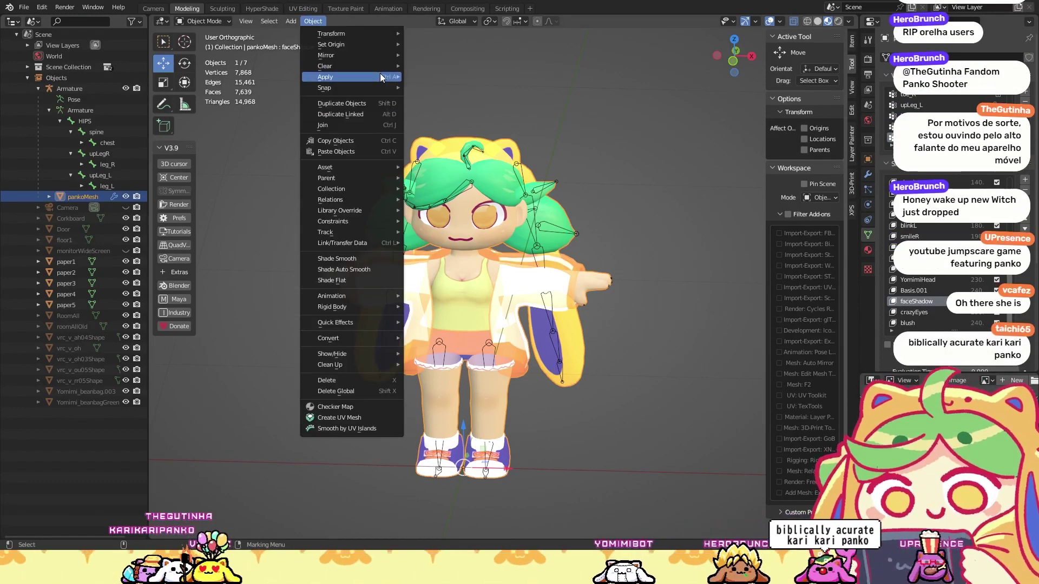
{"action": "mouse_move", "coordinate": [380, 76]}
{"action": "left_click", "coordinate": [465, 109]}
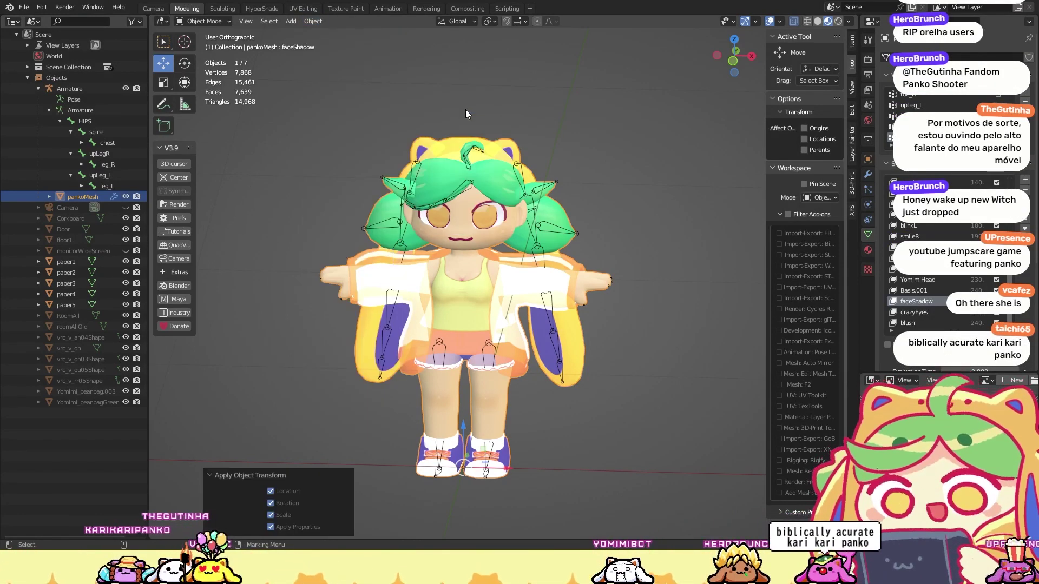
Step: Export the armature together with pankoMesh as an FBX file, and deselect both objects
{"action": "left_click_drag", "start_coordinate": [757, 104], "coordinate": [304, 527]}
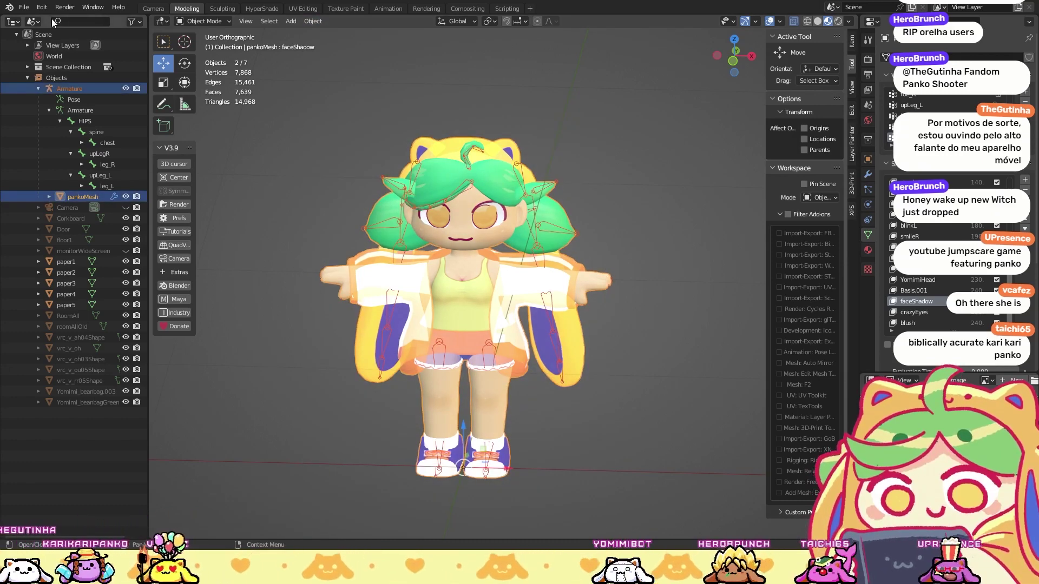
{"action": "left_click", "coordinate": [24, 7]}
{"action": "mouse_move", "coordinate": [65, 164]}
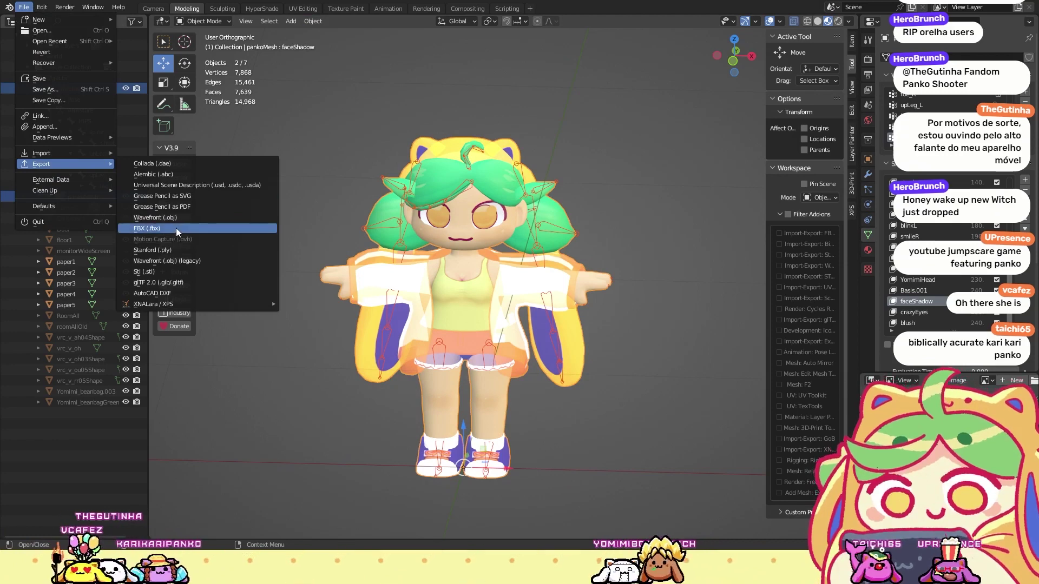
{"action": "left_click", "coordinate": [176, 229]}
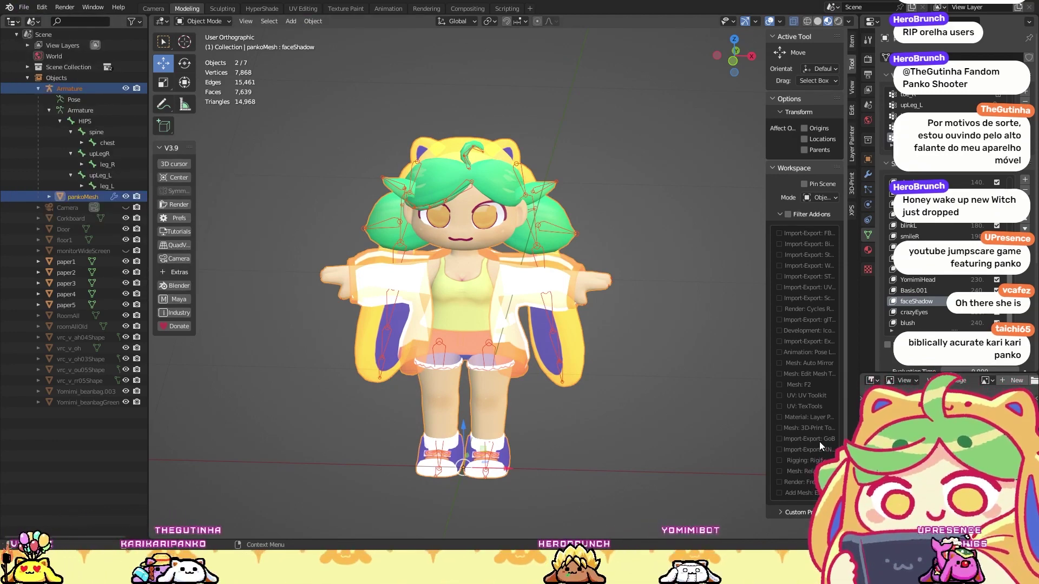
{"action": "left_click", "coordinate": [608, 162]}
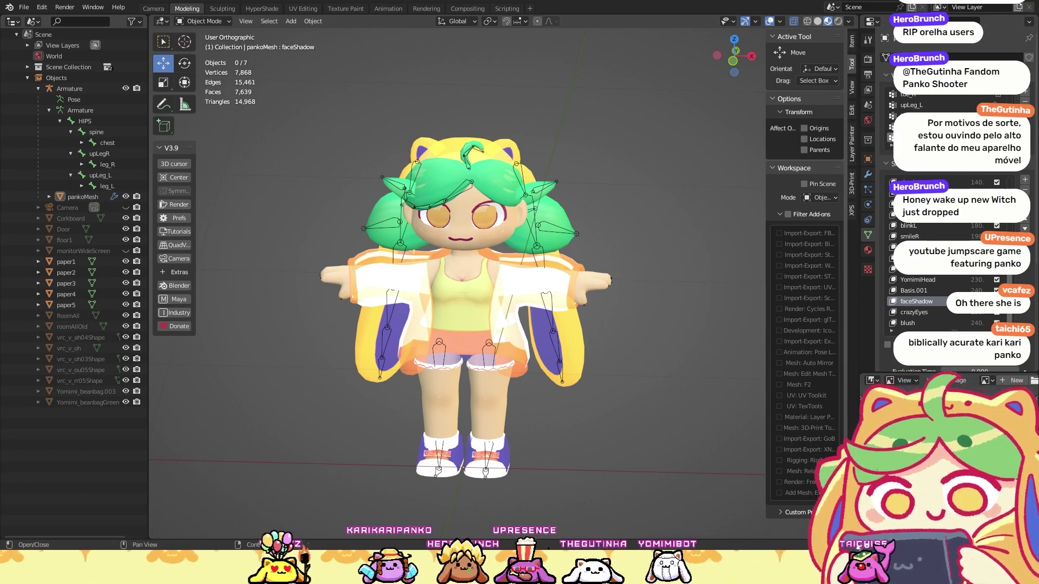
Step: Return to Unity and place the pankoVR4_ model from Assets in the scene beside the existing avatar
{"action": "key", "text": "alt+Tab"}
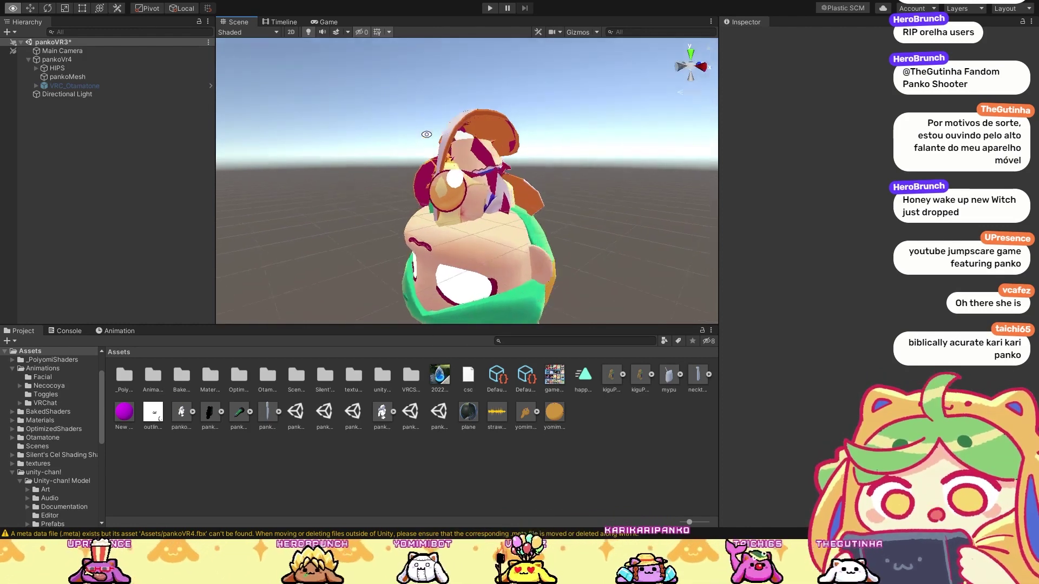
{"action": "left_click_drag", "start_coordinate": [382, 421], "coordinate": [606, 249]}
{"action": "left_click", "coordinate": [595, 216]}
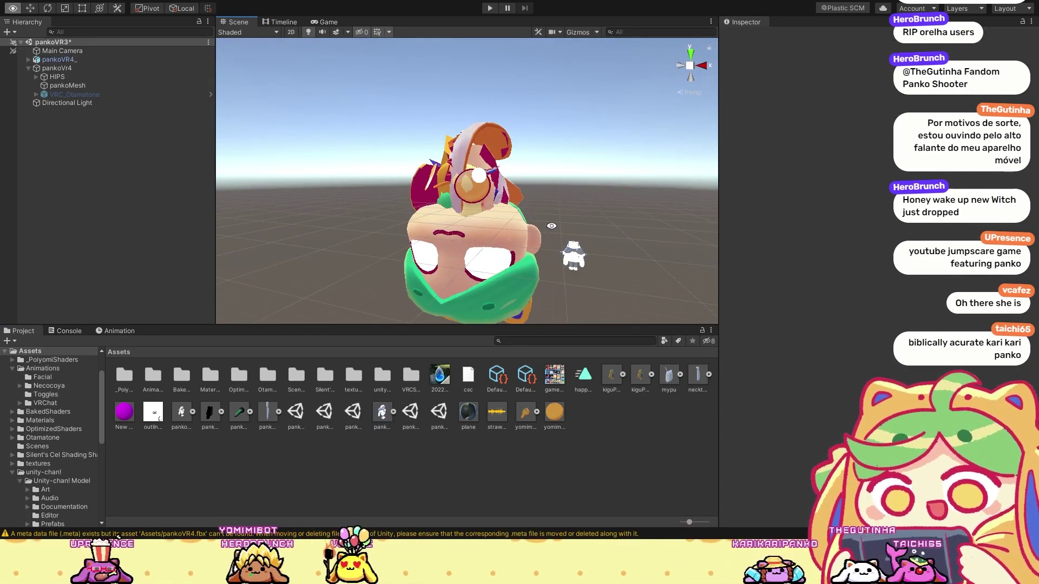
Step: Examine the existing pankoVr4 avatar's mesh and textures from the front
{"action": "key", "text": "w"}
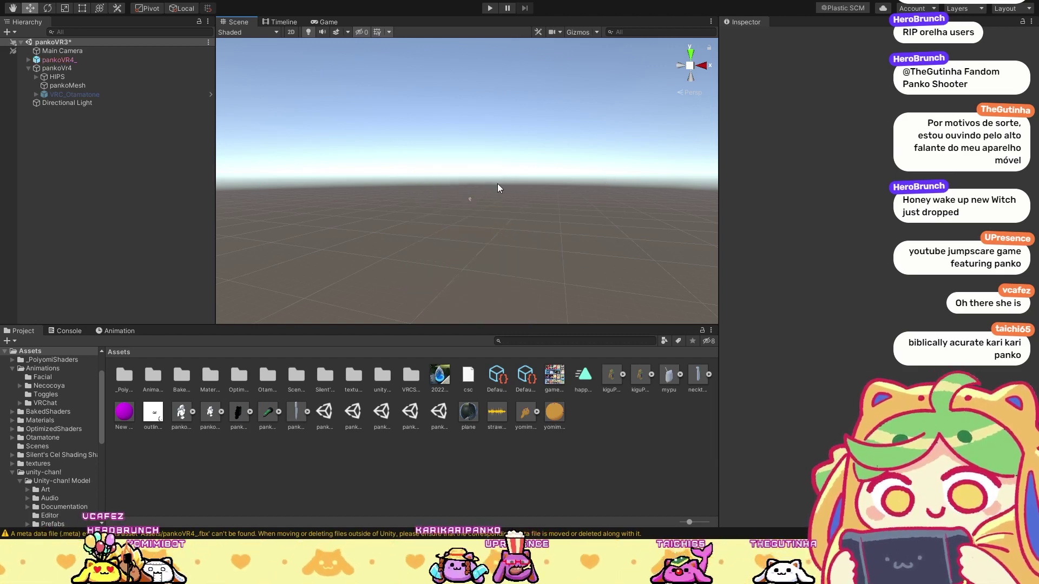
{"action": "left_click_drag", "start_coordinate": [524, 224], "coordinate": [502, 184], "text": "alt"}
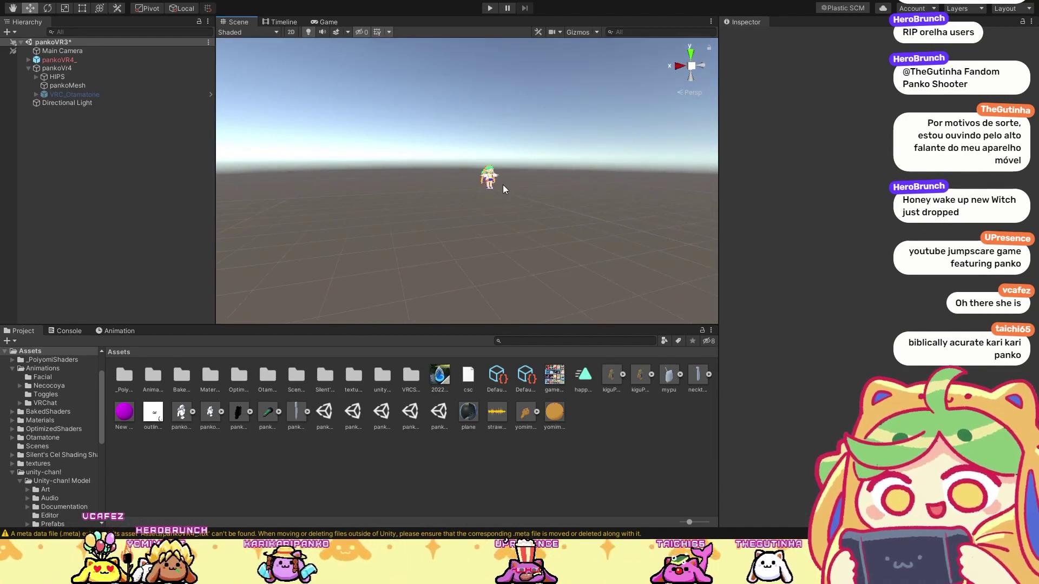
{"action": "scroll", "coordinate": [511, 179], "scroll_direction": "up", "scroll_amount": 5}
{"action": "middle_click_drag", "start_coordinate": [510, 178], "coordinate": [527, 161]}
{"action": "scroll", "coordinate": [526, 161], "scroll_direction": "down", "scroll_amount": 3}
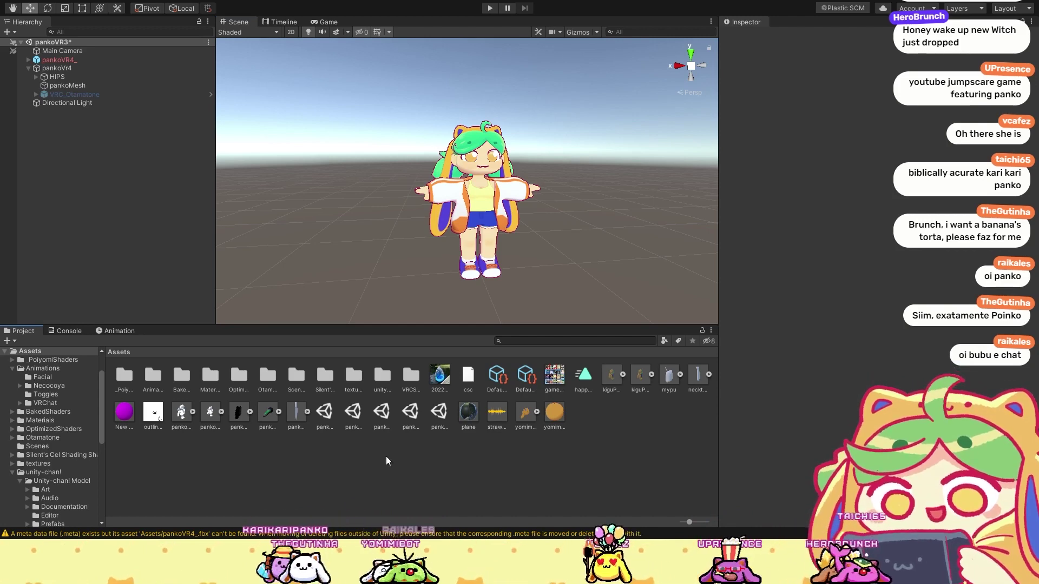
Step: Check the panko scene files in Assets, including pankoVR and pankoVRkigupose
{"action": "left_click", "coordinate": [437, 419]}
{"action": "left_click", "coordinate": [352, 420]}
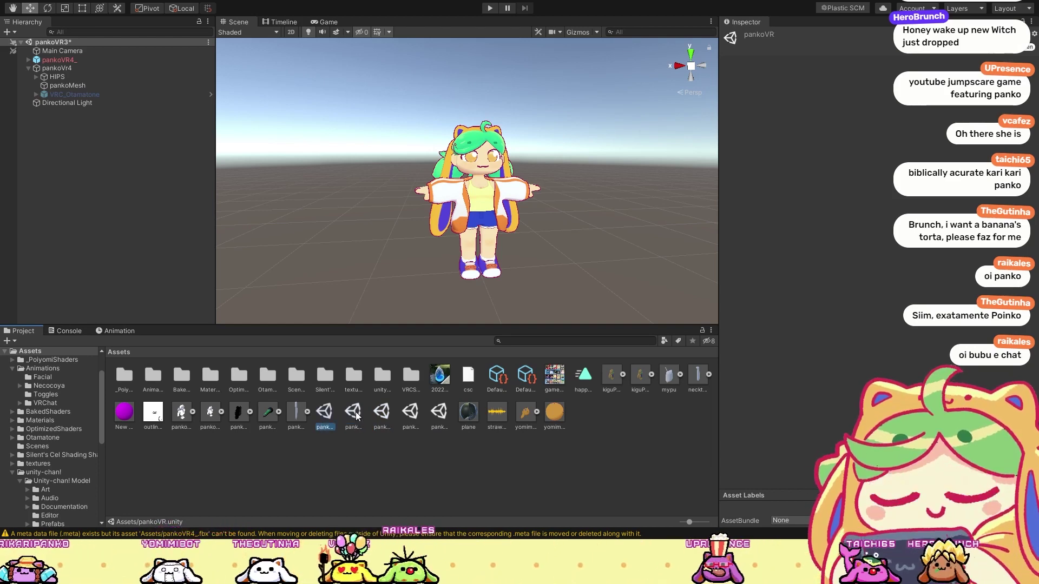
{"action": "left_click", "coordinate": [438, 414]}
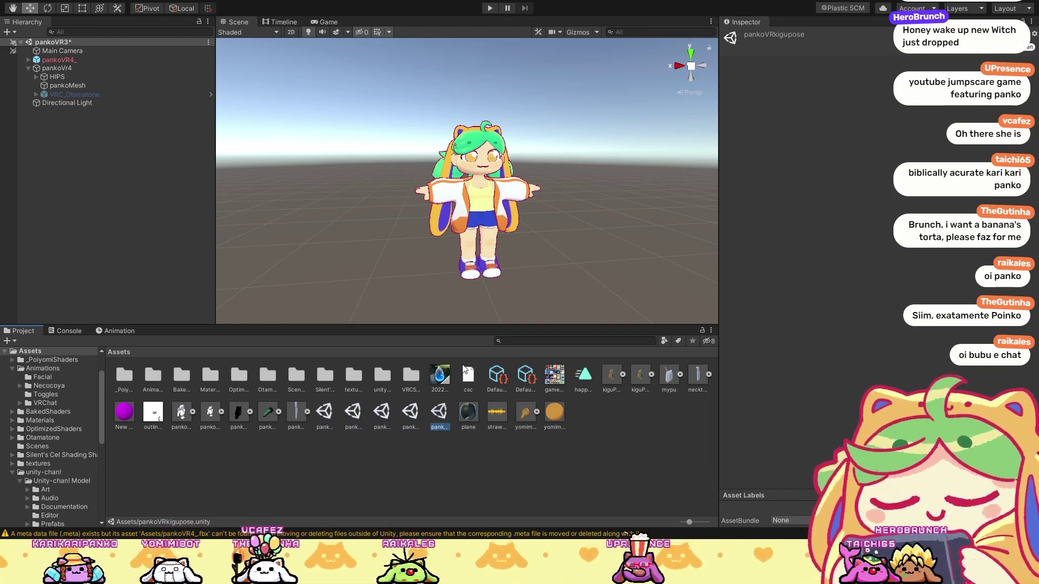
{"action": "left_click", "coordinate": [498, 203]}
{"action": "left_click", "coordinate": [575, 464]}
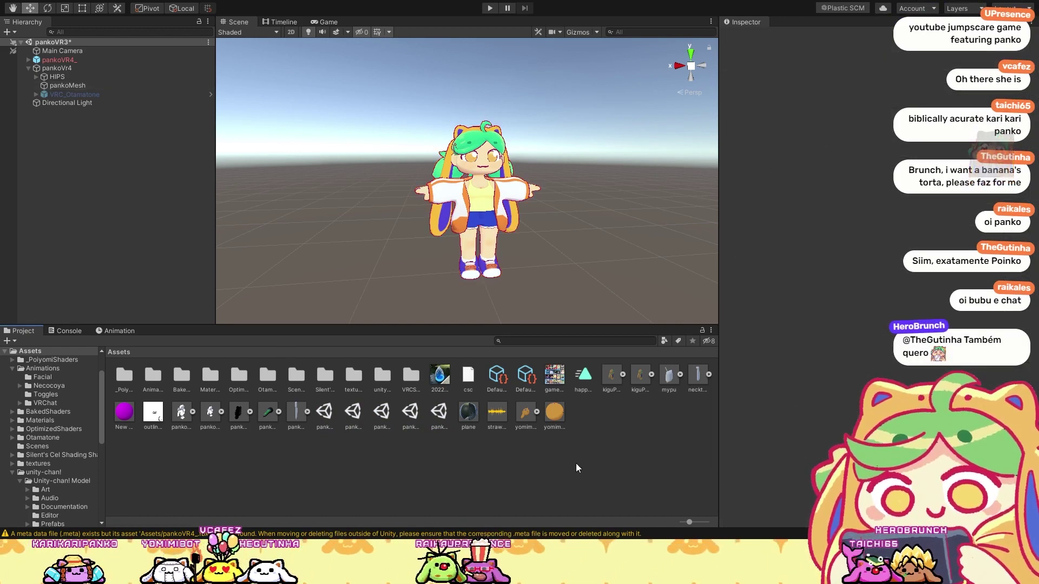
Step: Add the panko_VR4__ model to the scene, zero its position, and offset it about 1.04 along X beside pankoVr4
{"action": "left_click", "coordinate": [209, 417]}
{"action": "left_click_drag", "start_coordinate": [209, 414], "coordinate": [393, 284]}
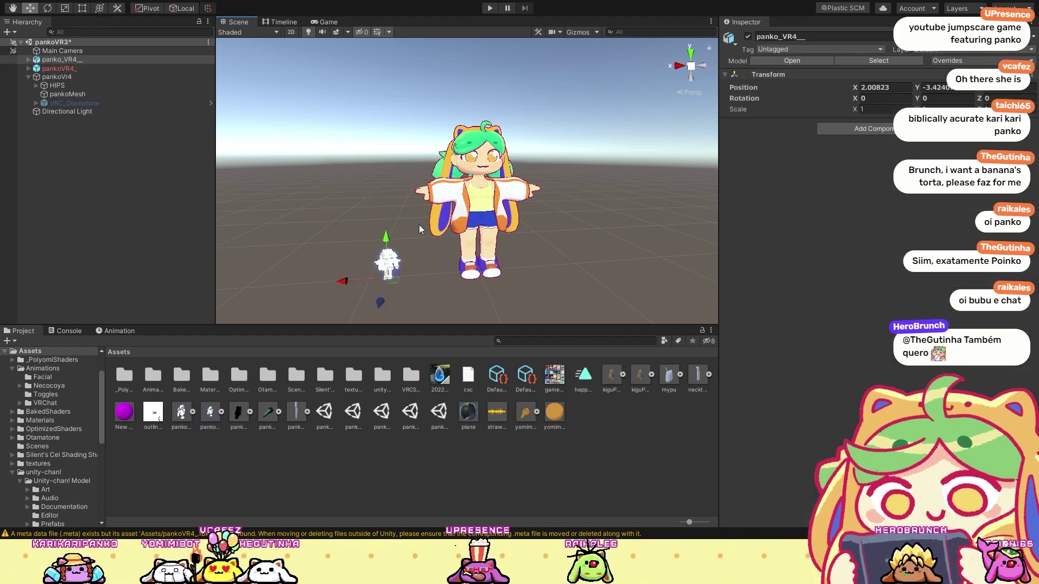
{"action": "left_click", "coordinate": [877, 87]}
{"action": "type", "text": "0"}
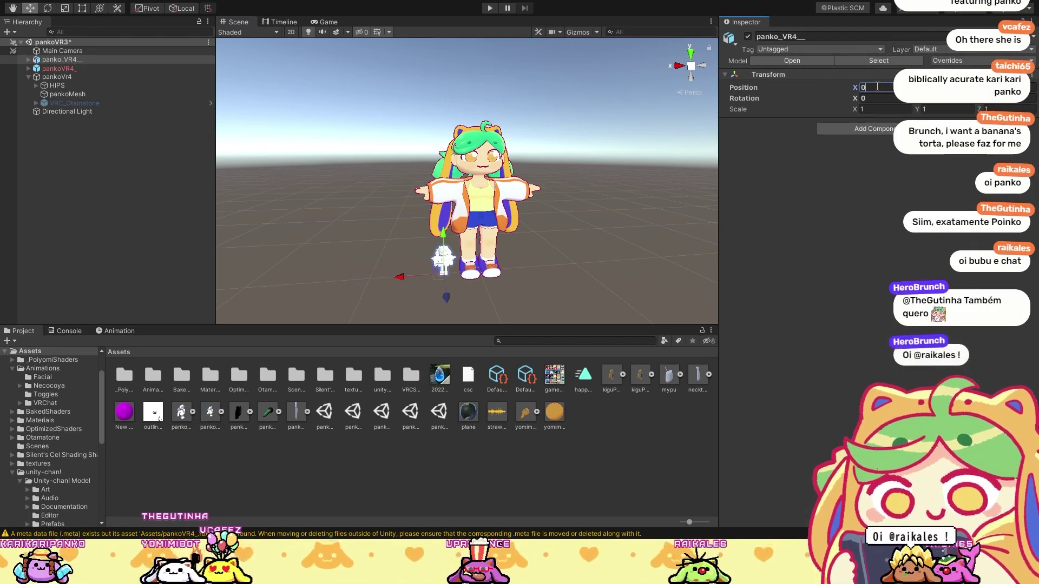
{"action": "key", "text": "Return"}
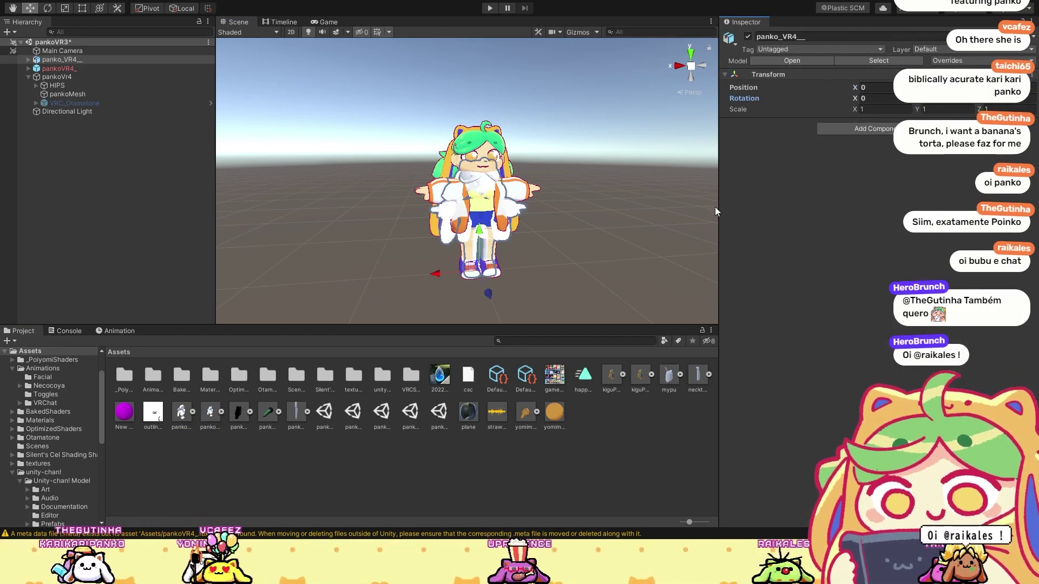
{"action": "left_click_drag", "start_coordinate": [423, 268], "coordinate": [337, 289]}
{"action": "left_click_drag", "start_coordinate": [398, 242], "coordinate": [324, 217], "text": "alt"}
Step: Delete the pankoVR4_ object with the missing model from the scene
{"action": "left_click", "coordinate": [59, 69]}
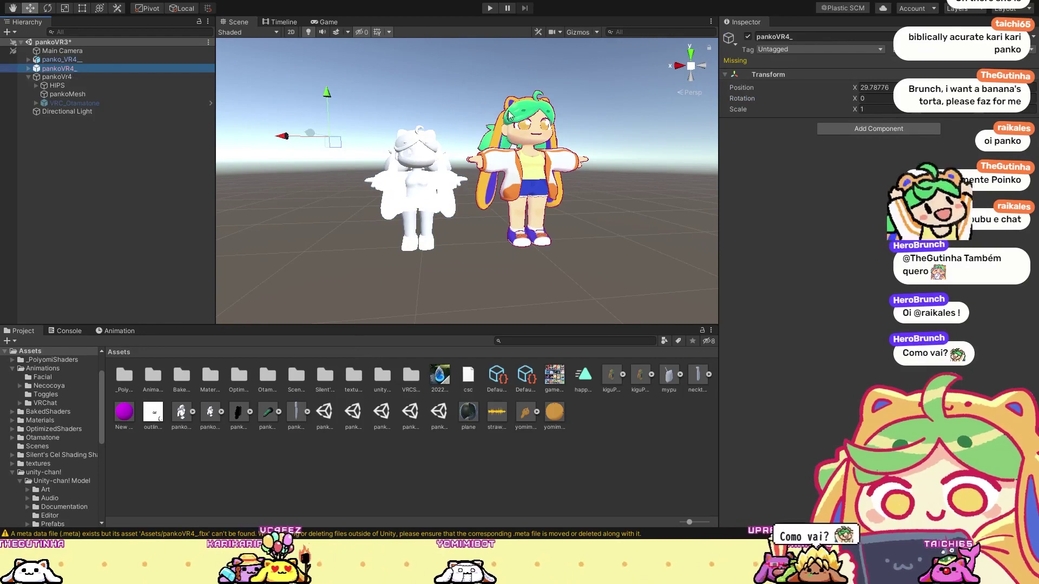
{"action": "left_click_drag", "start_coordinate": [412, 178], "coordinate": [379, 173], "text": "alt"}
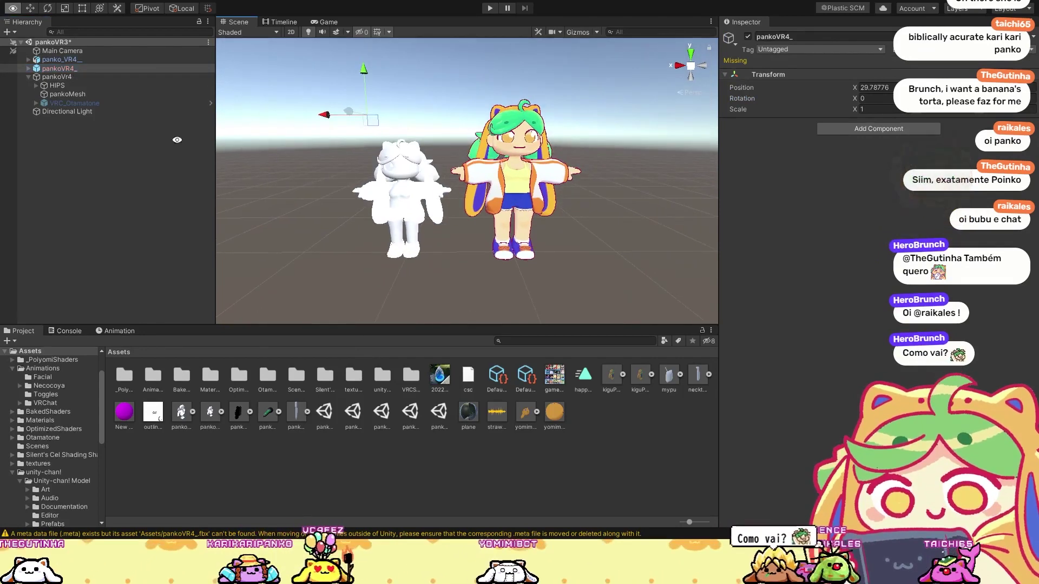
{"action": "left_click", "coordinate": [29, 68]}
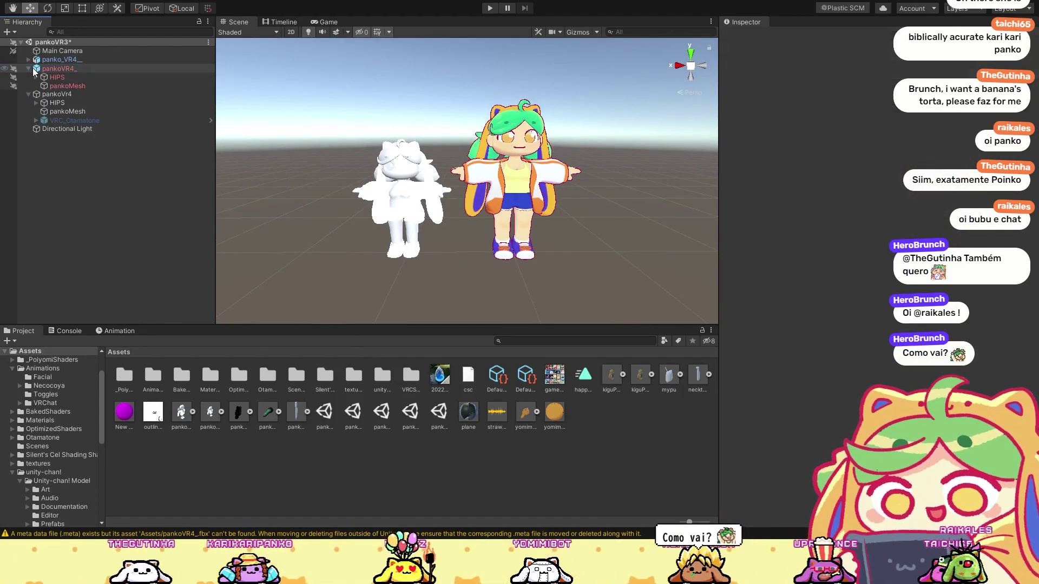
{"action": "key", "text": "Delete"}
Step: Set the pankoVr4 object's scale to 1
{"action": "left_click", "coordinate": [33, 67]}
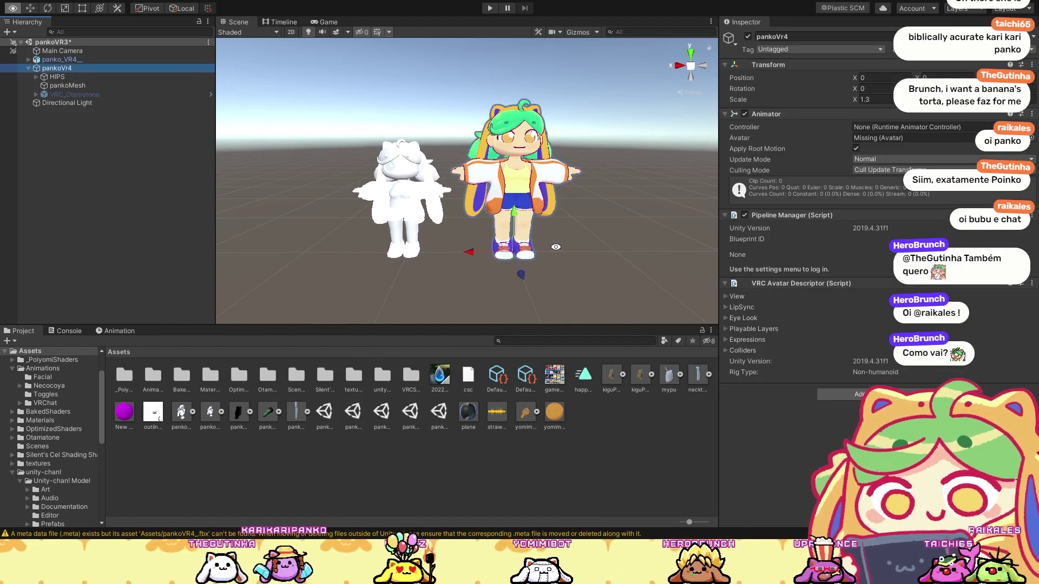
{"action": "middle_click_drag", "start_coordinate": [555, 247], "coordinate": [533, 231]}
{"action": "left_click", "coordinate": [876, 99]}
{"action": "type", "text": "1"}
{"action": "key", "text": "Return"}
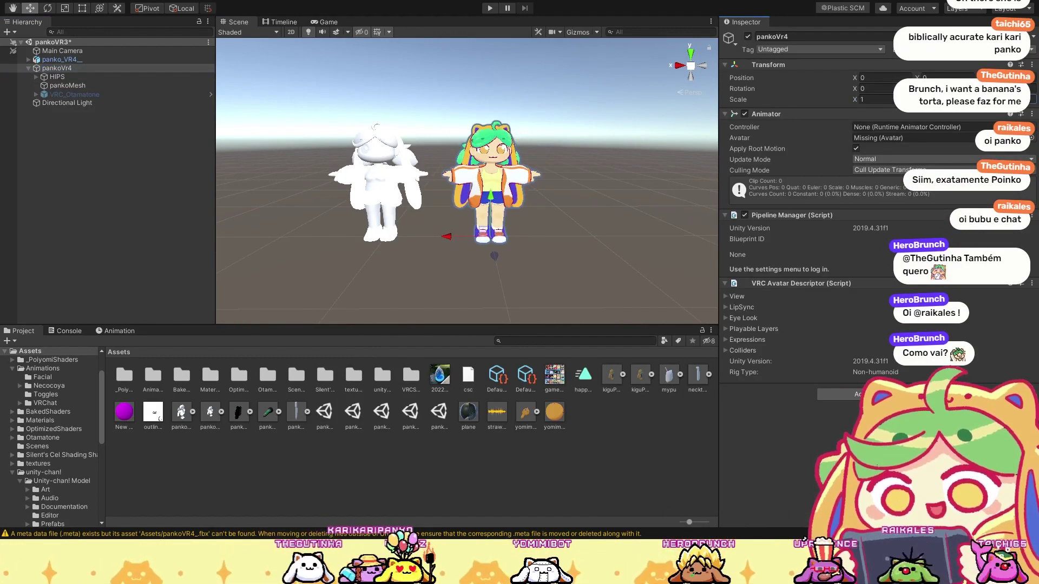
Step: Overlay panko_VR4__ on pankoVr4 in an orthographic front view to compare them, and undo the move and the pankoVr4 scale change
{"action": "left_click", "coordinate": [494, 255]}
{"action": "left_click_drag", "start_coordinate": [494, 255], "coordinate": [528, 146], "text": "alt"}
{"action": "scroll", "coordinate": [456, 234], "scroll_direction": "up", "scroll_amount": 5}
{"action": "left_click", "coordinate": [690, 65]}
{"action": "scroll", "coordinate": [543, 161], "scroll_direction": "up", "scroll_amount": 2}
{"action": "left_click", "coordinate": [401, 173]}
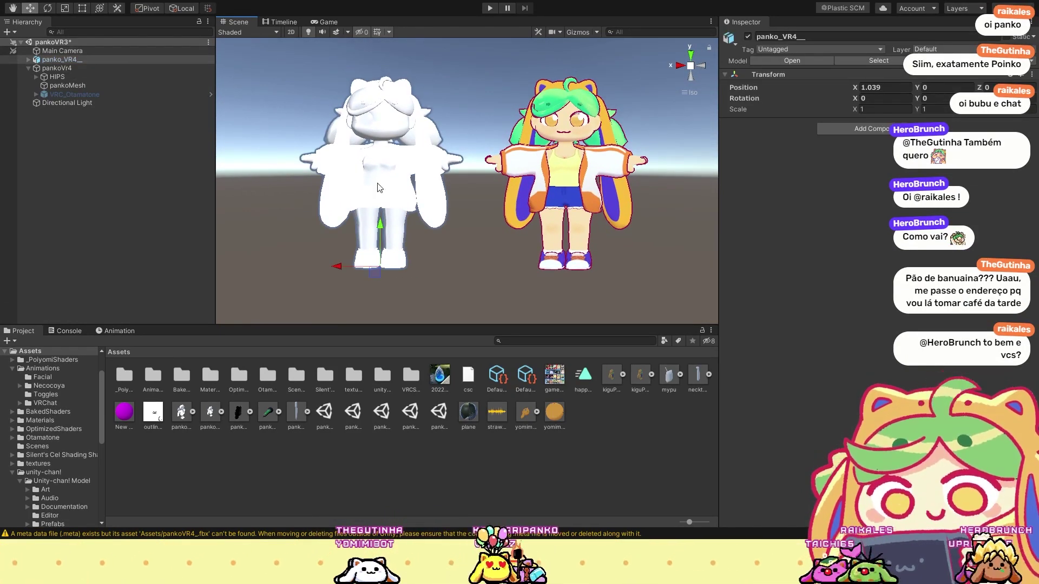
{"action": "left_click_drag", "start_coordinate": [338, 268], "coordinate": [524, 269]}
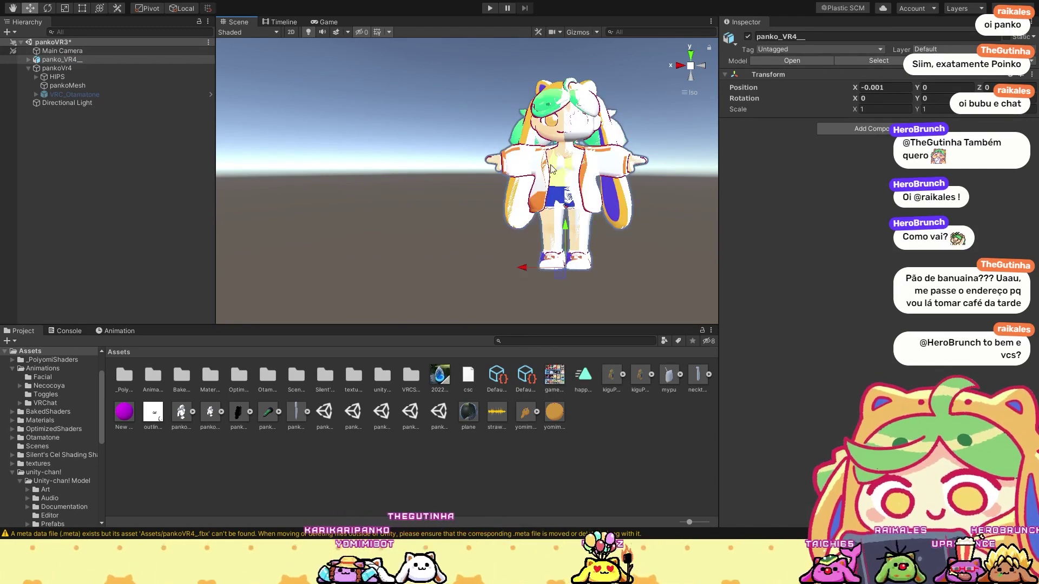
{"action": "key", "text": "ctrl+z"}
Step: Compare the size and pose of the two avatars, and select panko_VR4__ for inspection
{"action": "left_click", "coordinate": [462, 102]}
{"action": "left_click_drag", "start_coordinate": [462, 102], "coordinate": [421, 215], "text": "alt"}
{"action": "left_click", "coordinate": [421, 214]}
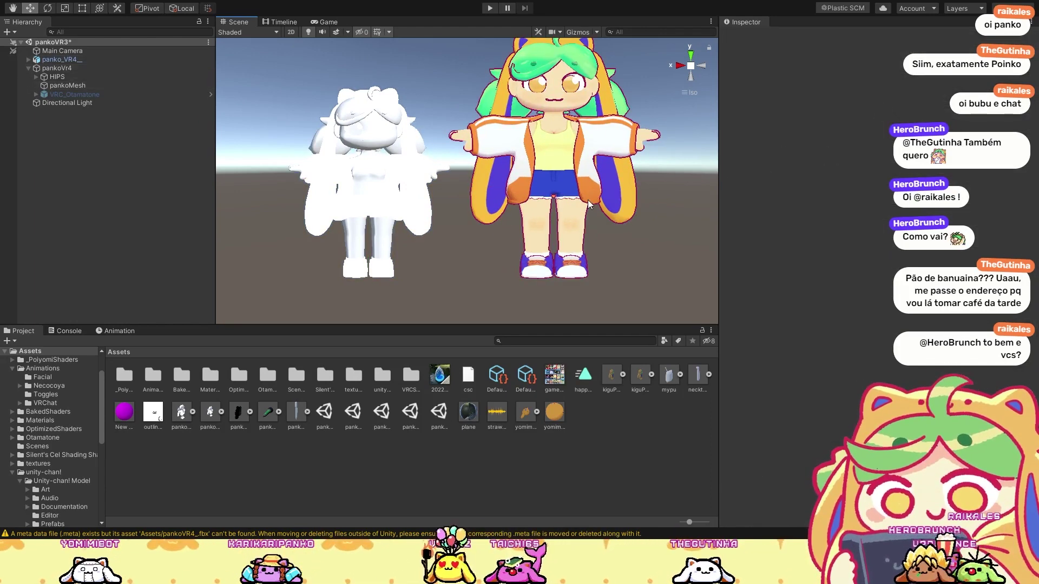
{"action": "scroll", "coordinate": [453, 252], "scroll_direction": "down", "scroll_amount": 1}
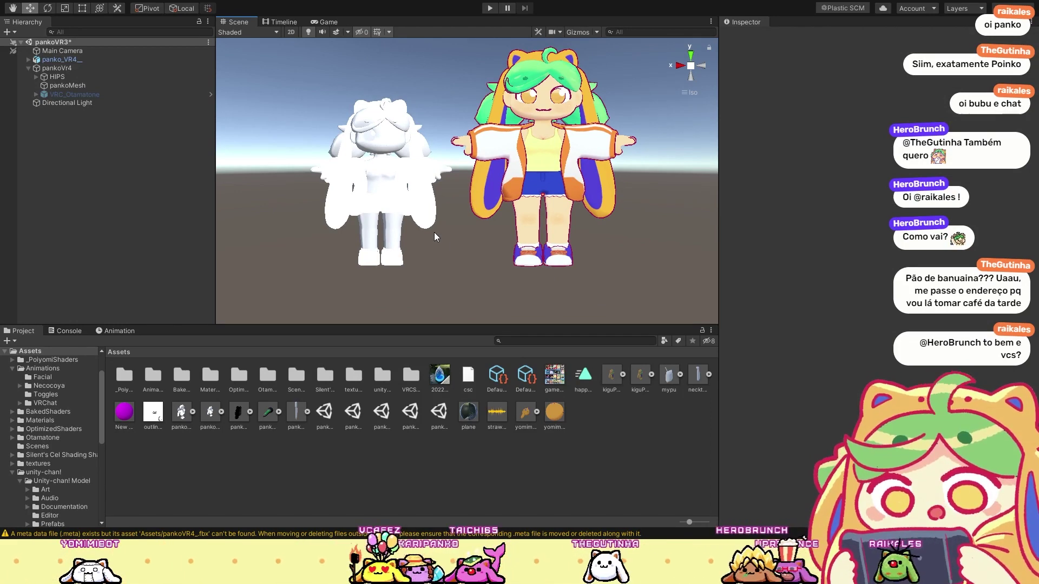
{"action": "scroll", "coordinate": [385, 214], "scroll_direction": "down", "scroll_amount": 1}
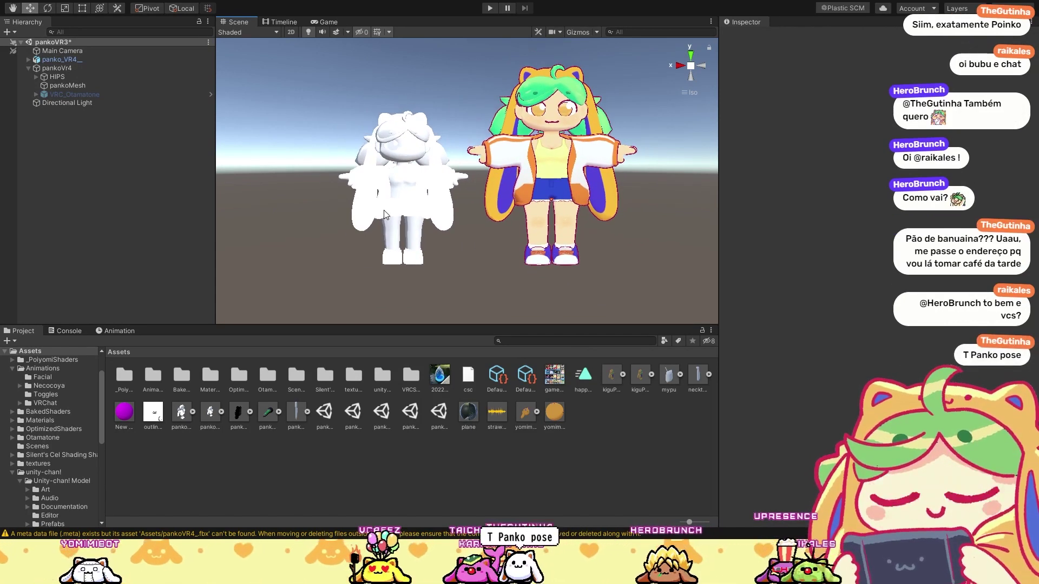
{"action": "left_click_drag", "start_coordinate": [385, 213], "coordinate": [459, 122], "text": "alt"}
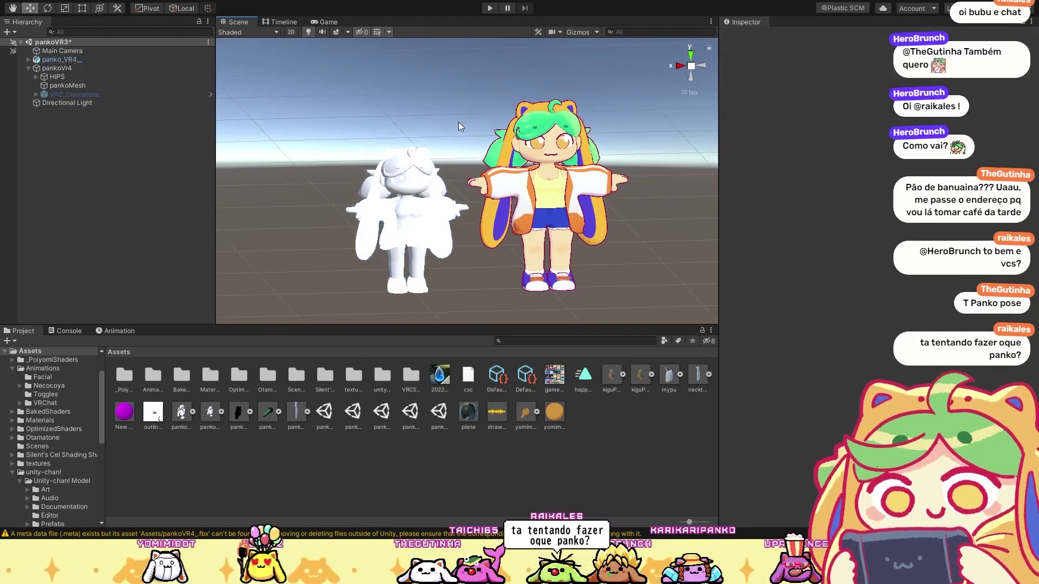
{"action": "left_click", "coordinate": [433, 215]}
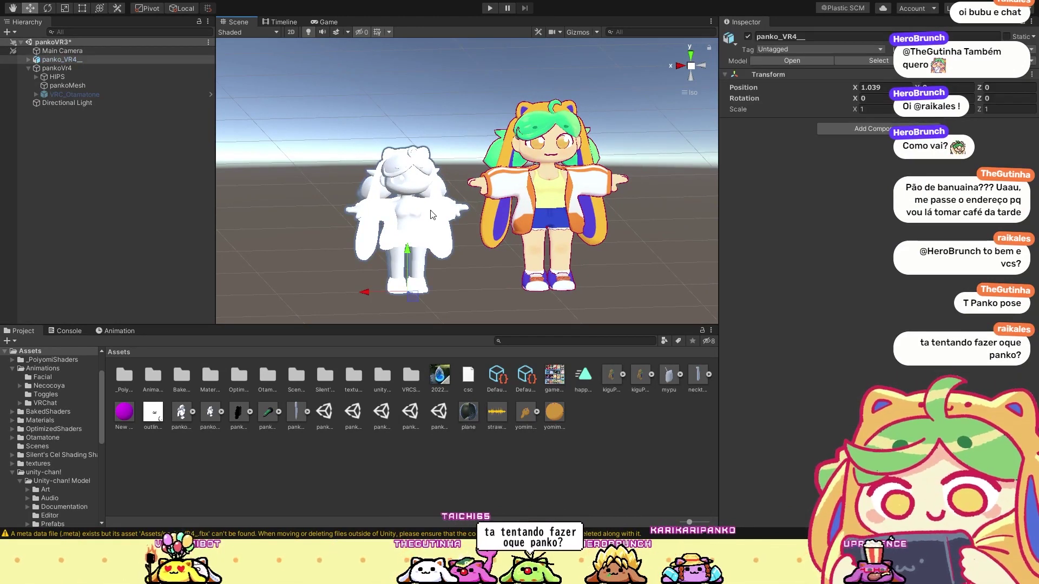
{"action": "left_click", "coordinate": [63, 68]}
{"action": "left_click", "coordinate": [67, 61]}
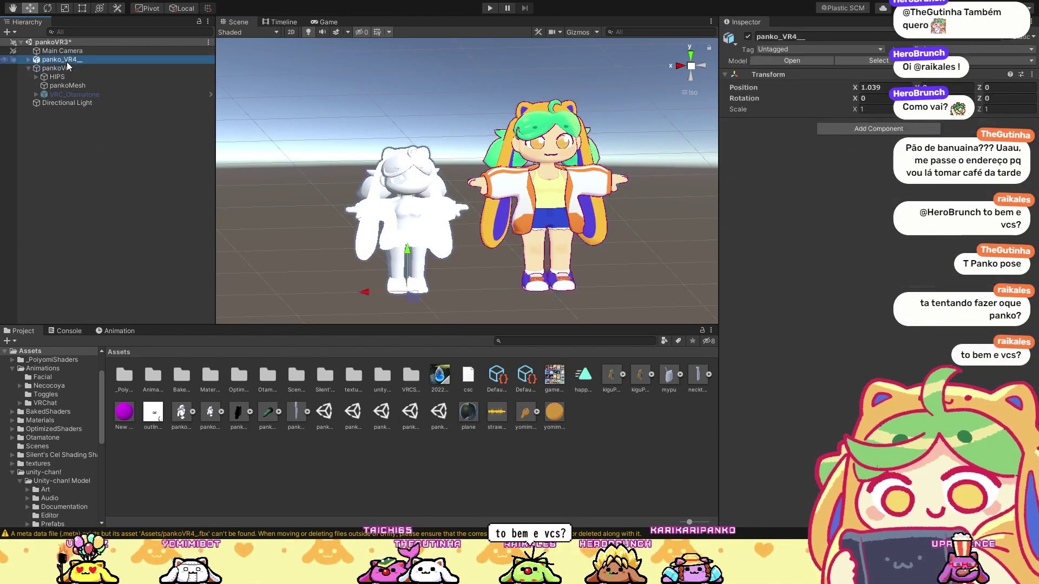
{"action": "left_click_drag", "start_coordinate": [375, 285], "coordinate": [526, 311]}
{"action": "key", "text": "ctrl+z"}
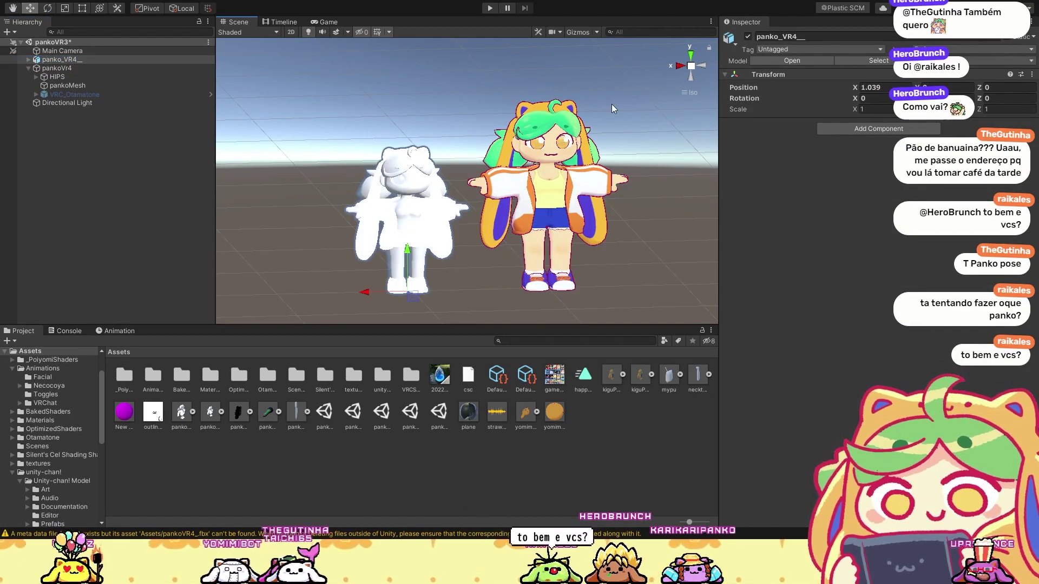
{"action": "middle_click_drag", "start_coordinate": [439, 225], "coordinate": [475, 225]}
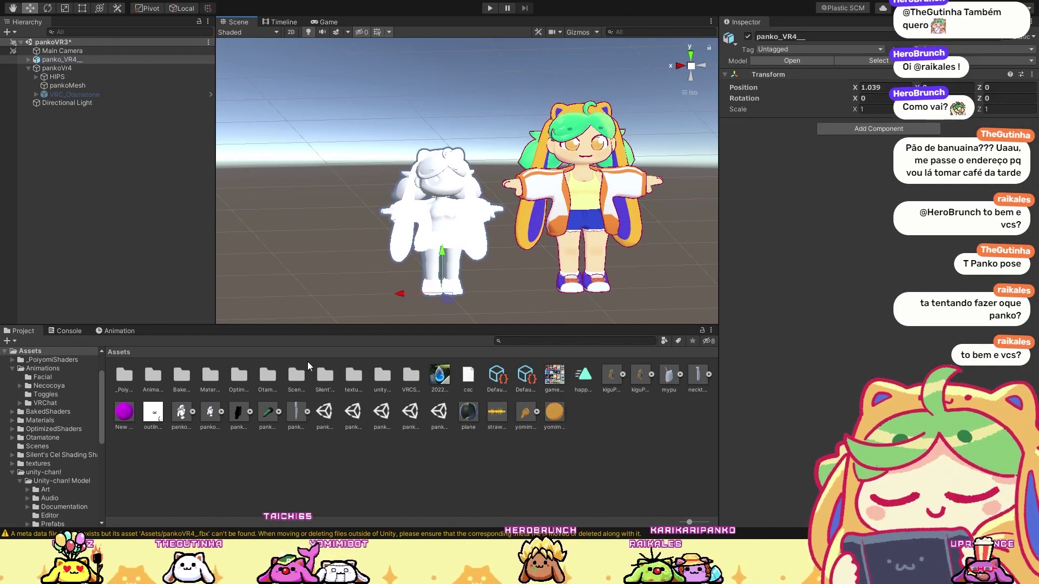
Step: Open the Materials folder and try the jacketMatKigu material on the untextured panko_VR4__ avatar
{"action": "left_click", "coordinate": [160, 377]}
{"action": "double_click", "coordinate": [210, 374]}
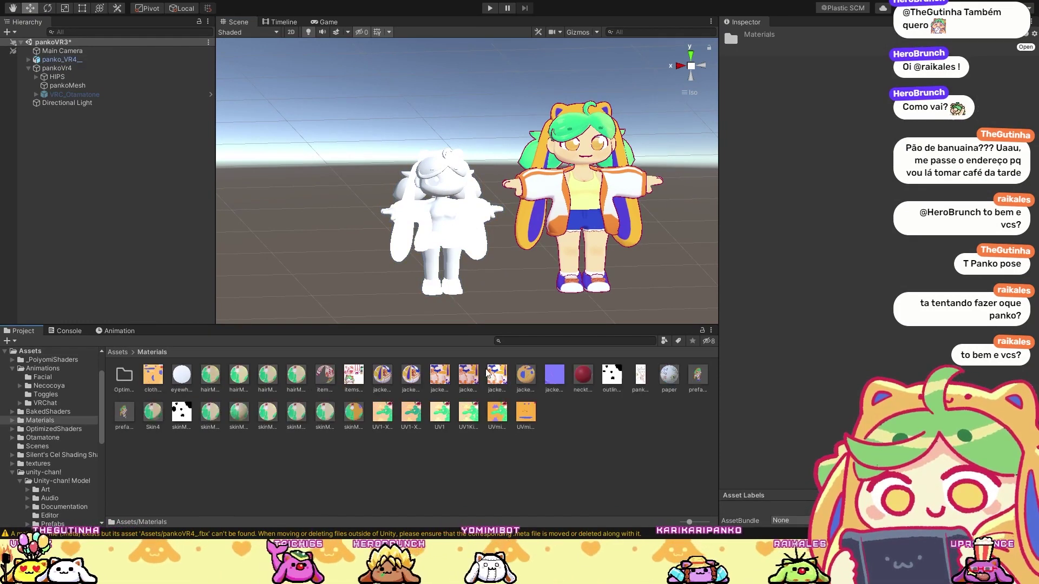
{"action": "left_click_drag", "start_coordinate": [472, 377], "coordinate": [472, 255]}
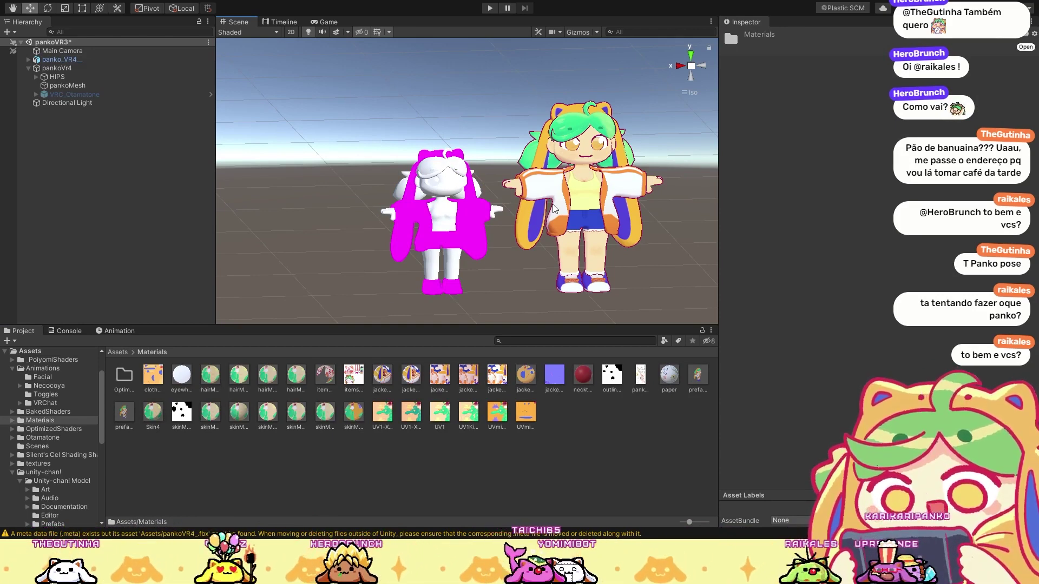
Step: Check which materials the textured pankoVr4 mesh uses, and assign jacketMat to the clothes and long ears of panko_VR4__
{"action": "left_click", "coordinate": [581, 205]}
{"action": "scroll", "coordinate": [846, 276], "scroll_direction": "down", "scroll_amount": 10}
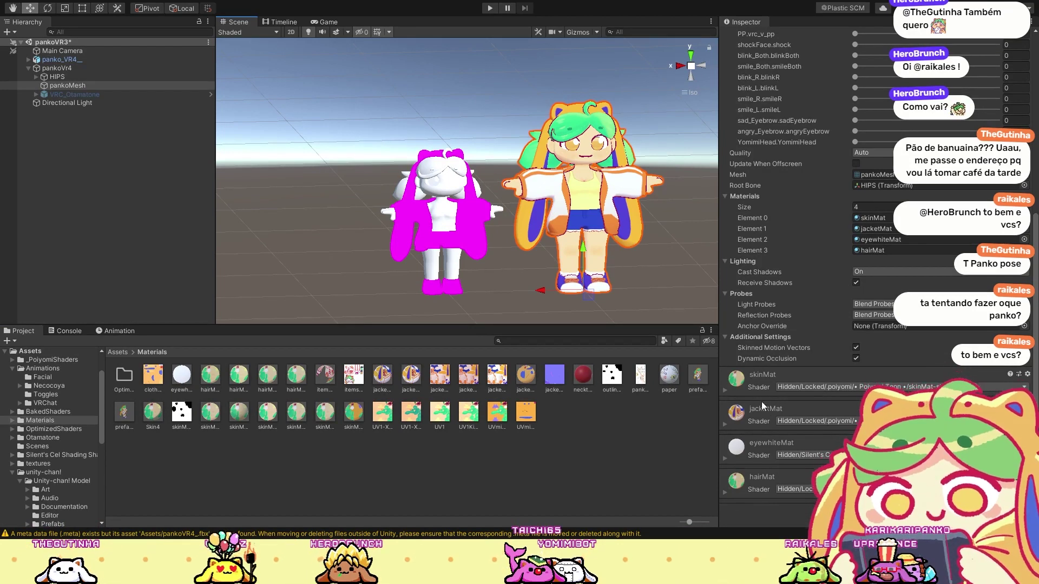
{"action": "left_click", "coordinate": [523, 375]}
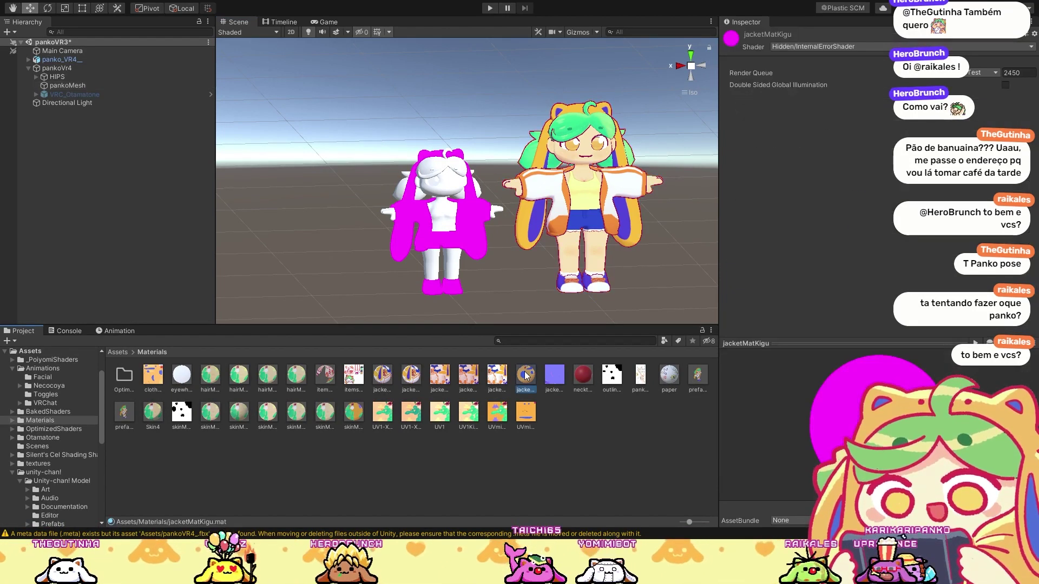
{"action": "left_click", "coordinate": [497, 374]}
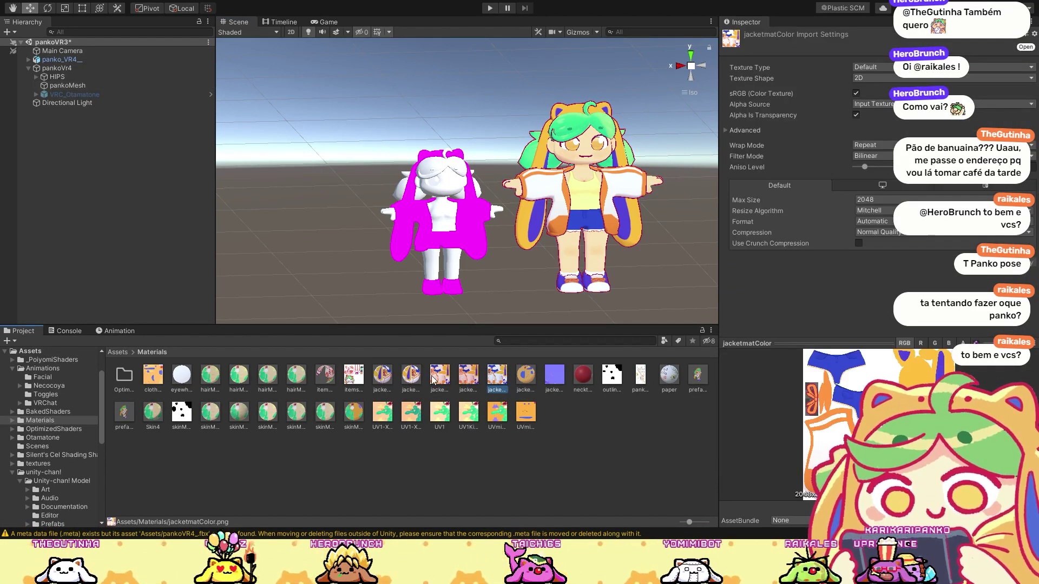
{"action": "left_click", "coordinate": [382, 375]}
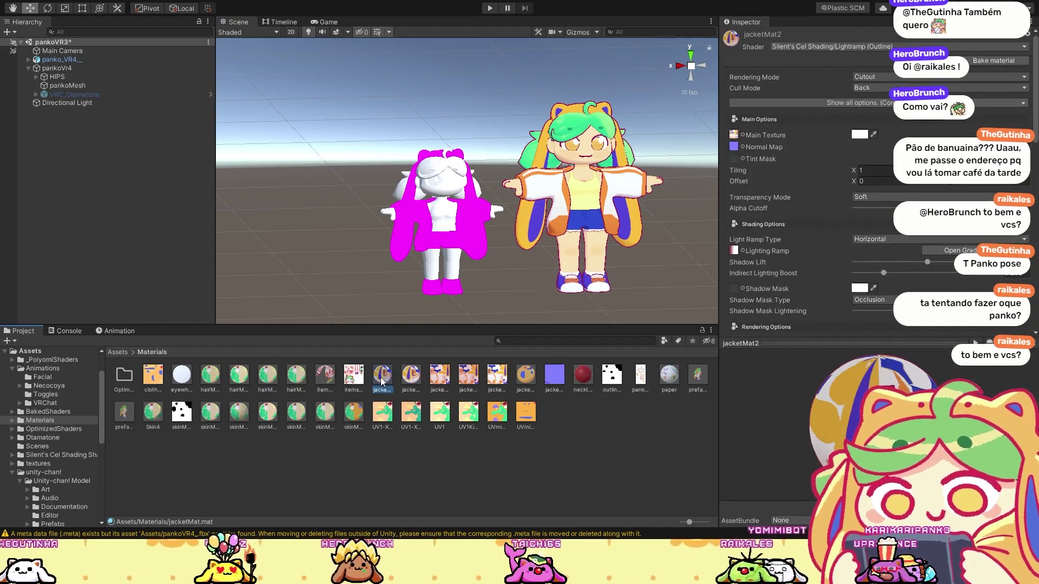
{"action": "left_click_drag", "start_coordinate": [382, 375], "coordinate": [308, 426]}
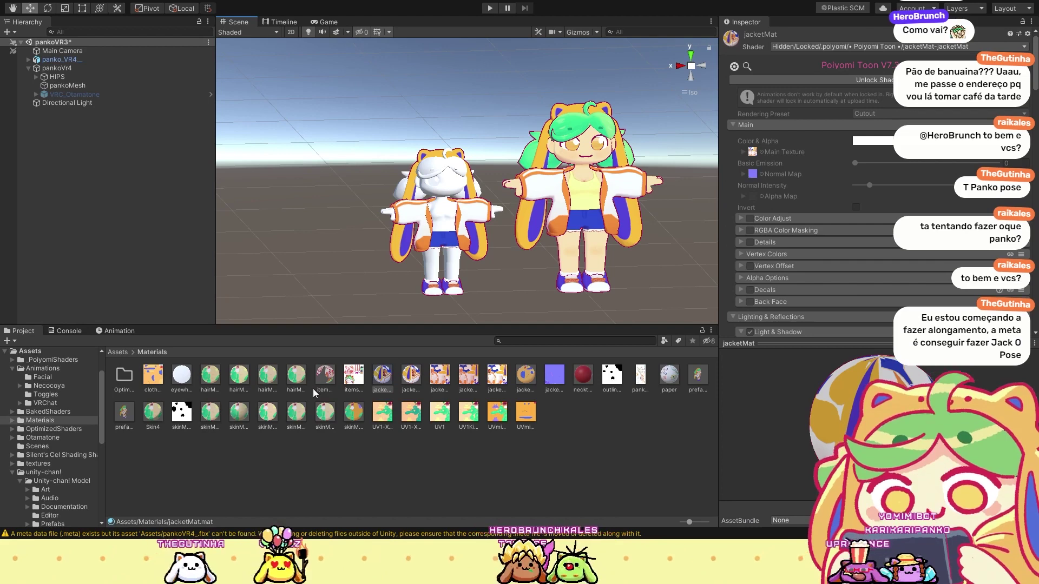
Step: Assign skinMat to the body, hairMat to the hair and eyewhiteMat to the eye whites of panko_VR4__
{"action": "left_click", "coordinate": [210, 414]}
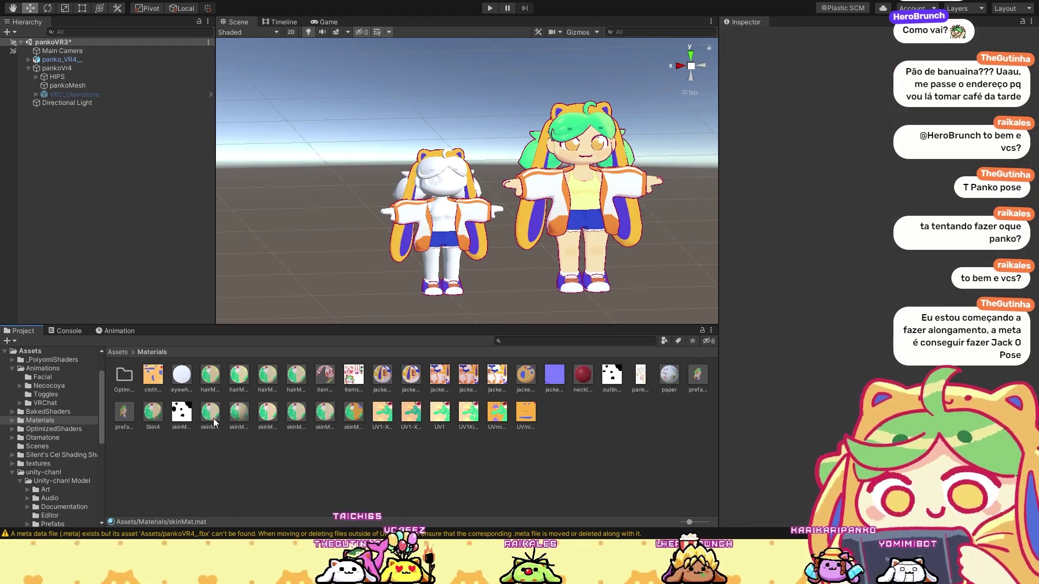
{"action": "left_click_drag", "start_coordinate": [211, 413], "coordinate": [441, 228]}
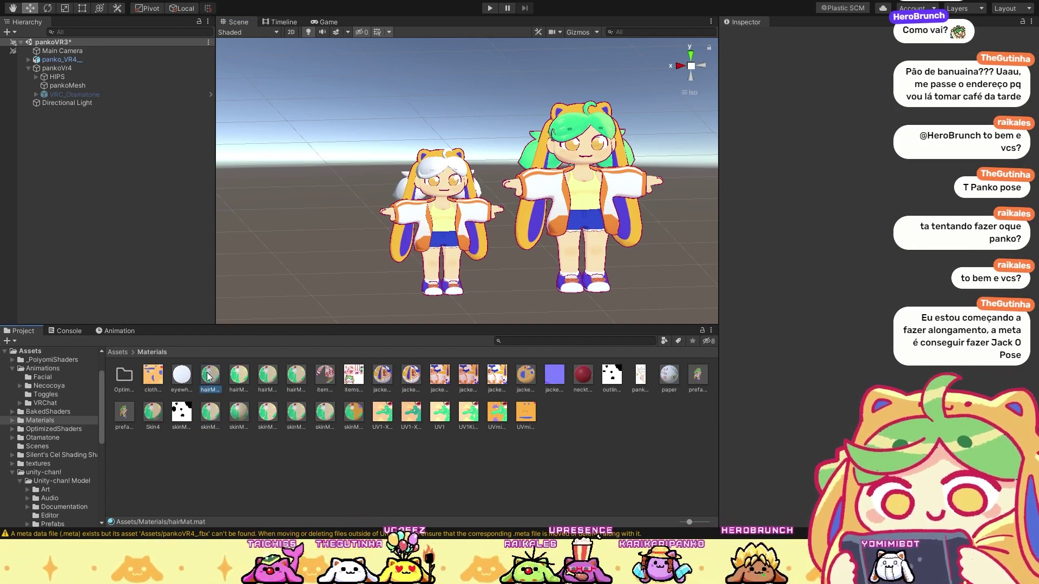
{"action": "left_click_drag", "start_coordinate": [384, 281], "coordinate": [420, 172]}
{"action": "left_click_drag", "start_coordinate": [211, 382], "coordinate": [437, 170]}
{"action": "left_click_drag", "start_coordinate": [186, 379], "coordinate": [428, 190]}
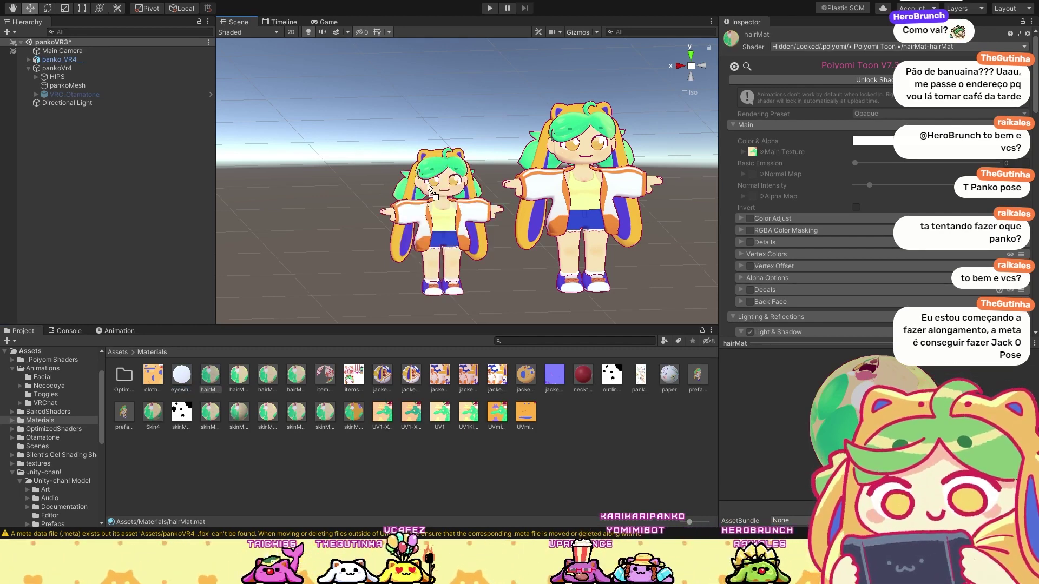
Step: Compare the bone hierarchy of panko_VR4__ with that of pankoVr4, checking the Armature and HIPS objects
{"action": "left_click", "coordinate": [440, 260]}
{"action": "left_click_drag", "start_coordinate": [441, 261], "coordinate": [455, 236], "text": "alt"}
{"action": "left_click", "coordinate": [408, 234]}
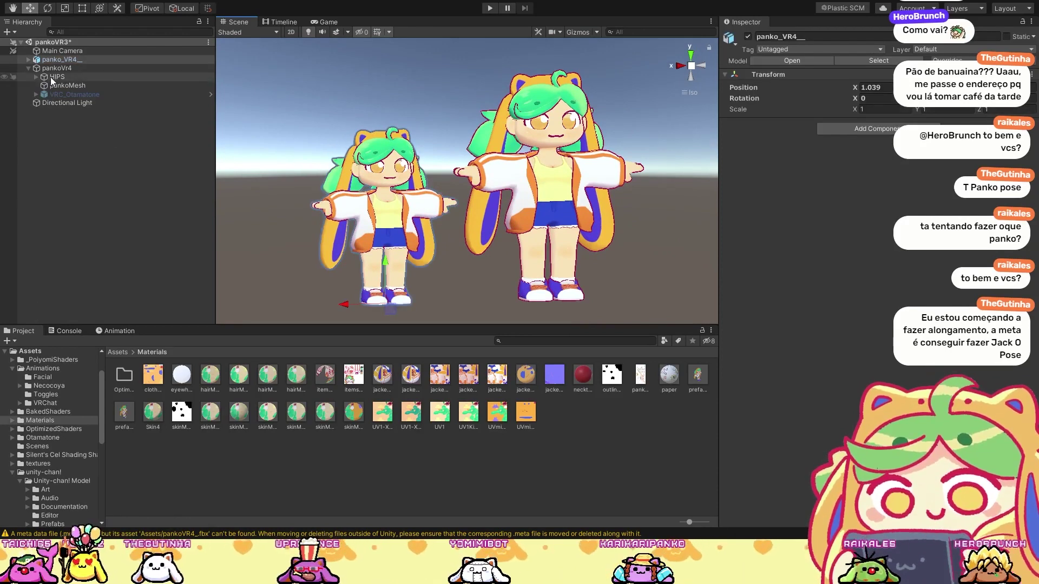
{"action": "left_click", "coordinate": [29, 60]}
{"action": "left_click", "coordinate": [52, 71]}
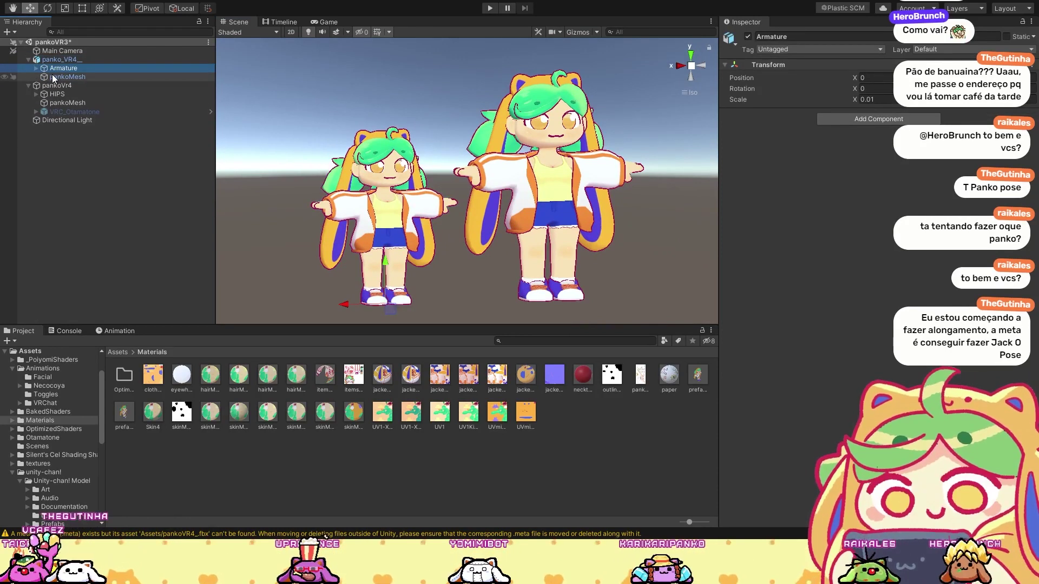
{"action": "left_click", "coordinate": [52, 74]}
{"action": "left_click", "coordinate": [57, 94]}
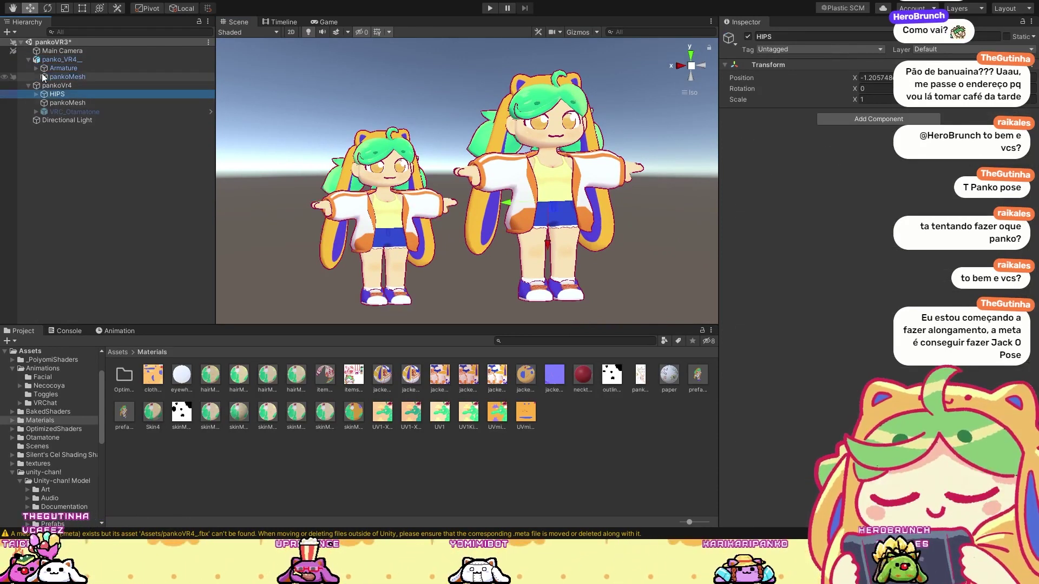
{"action": "left_click", "coordinate": [36, 69]}
{"action": "left_click", "coordinate": [63, 67]}
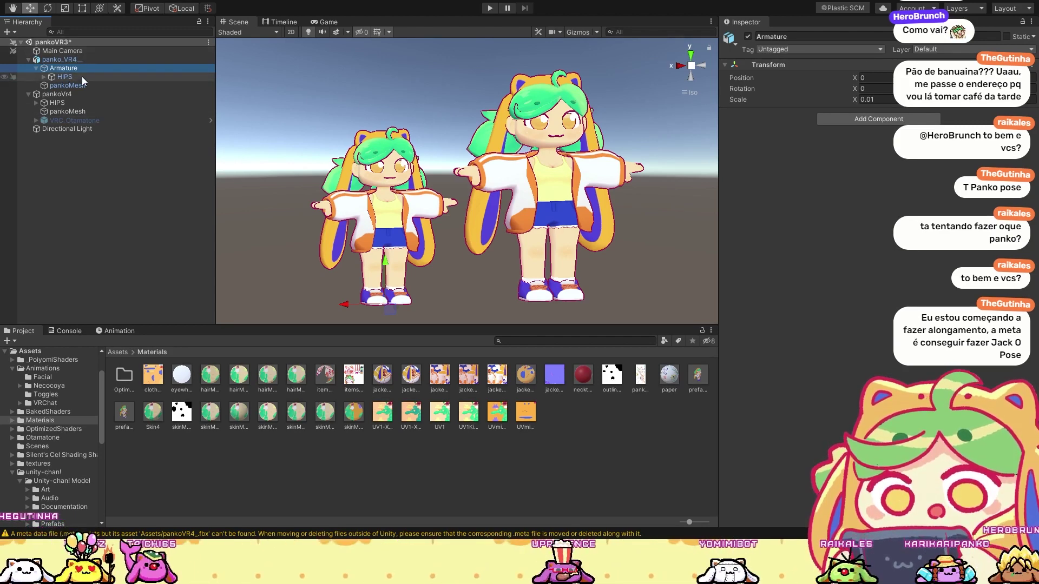
Step: Test the blush blend shape on the pankoMesh of panko_VR4__
{"action": "left_click", "coordinate": [90, 84]}
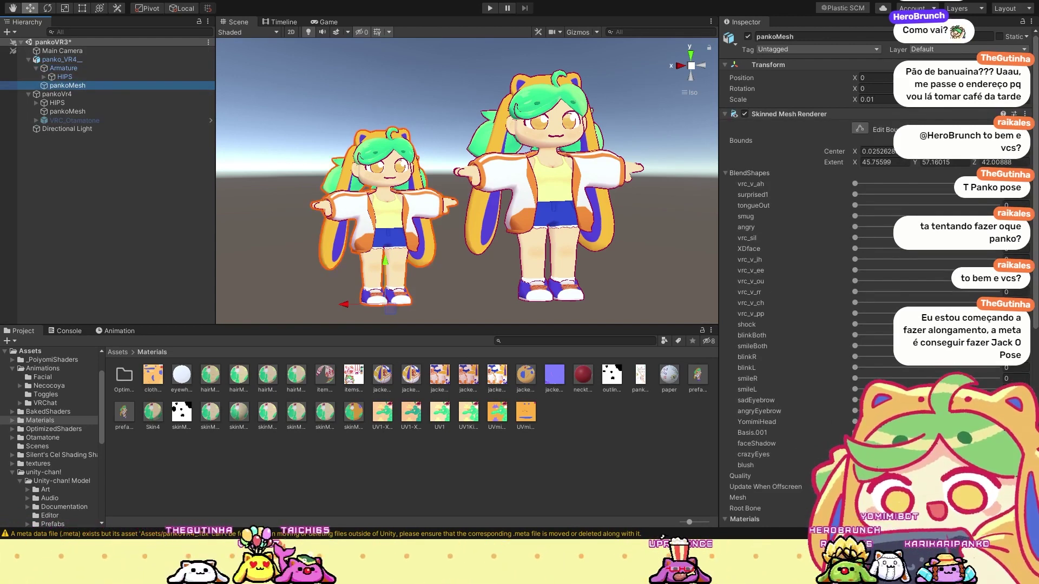
{"action": "left_click", "coordinate": [746, 465]}
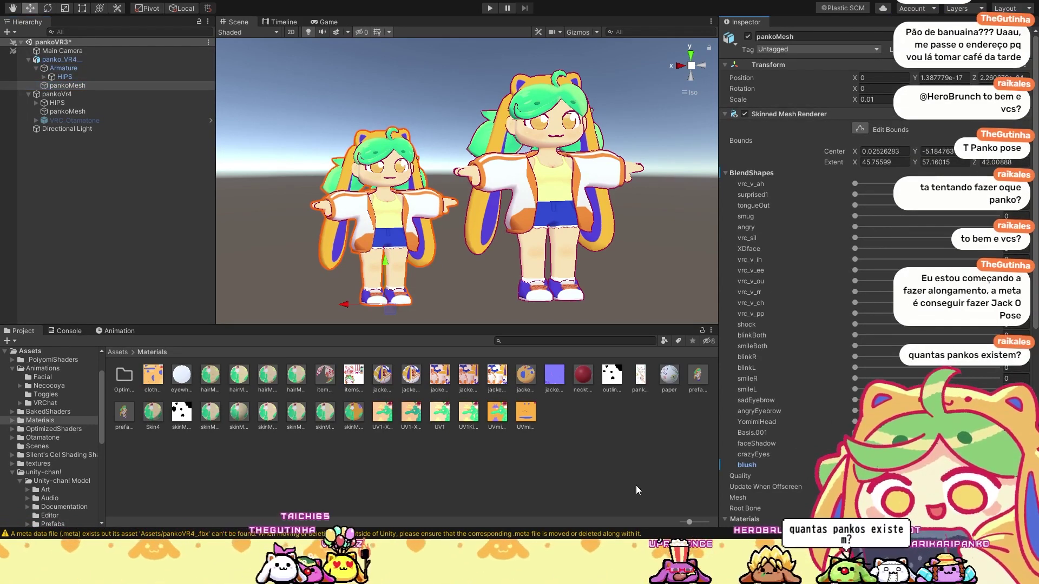
{"action": "left_click", "coordinate": [349, 452]}
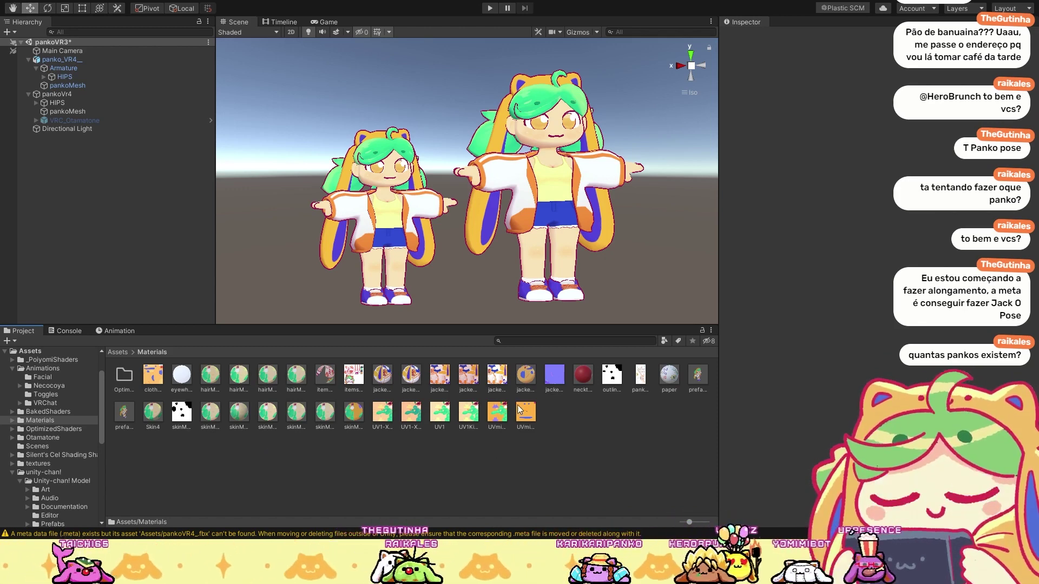
Step: Unlock the shader of jacketMat and set its main texture to the newly added jacket texture
{"action": "key", "text": "alt"}
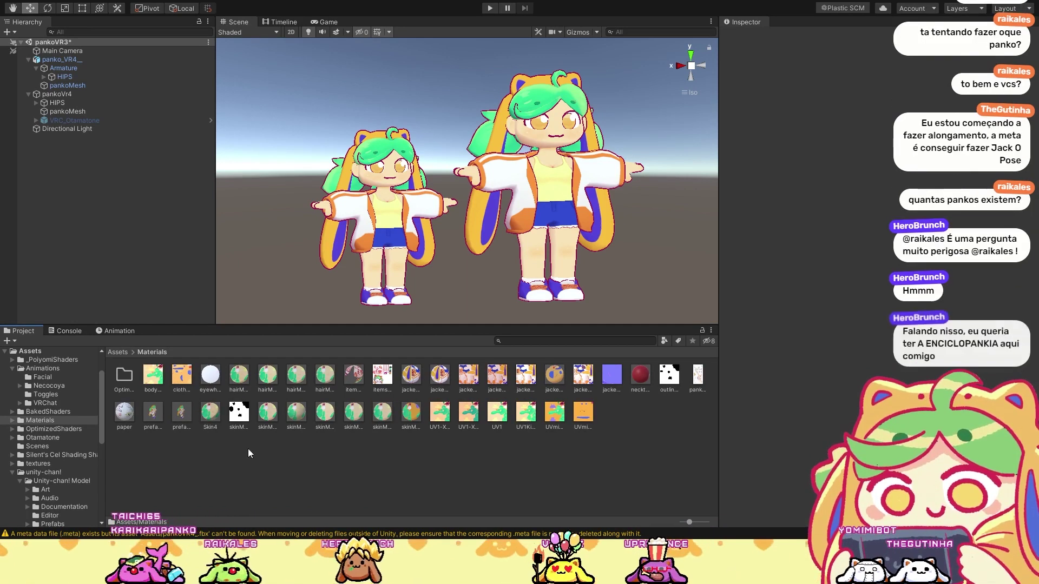
{"action": "left_click", "coordinate": [415, 247]}
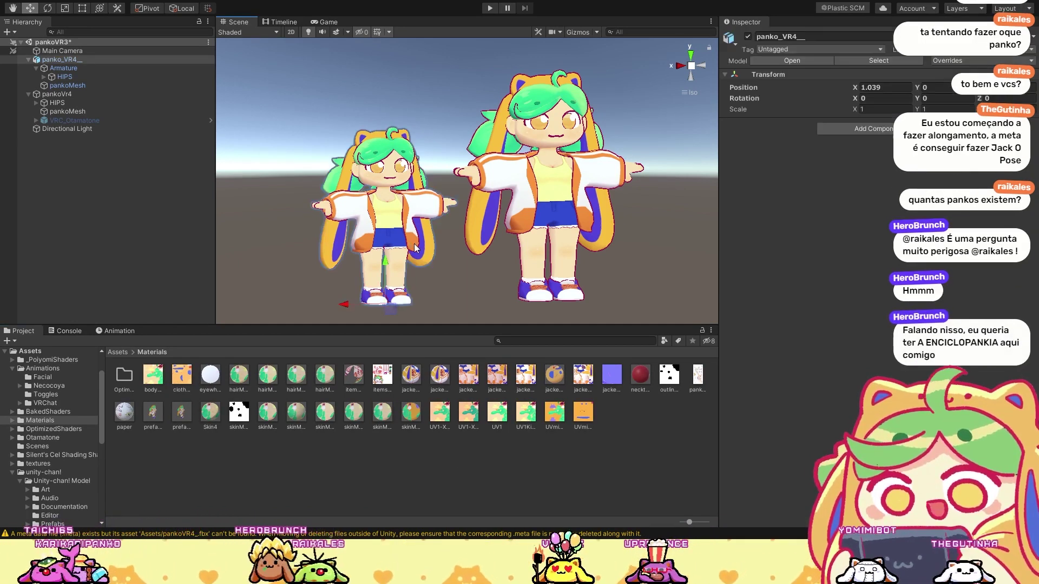
{"action": "left_click", "coordinate": [410, 440]}
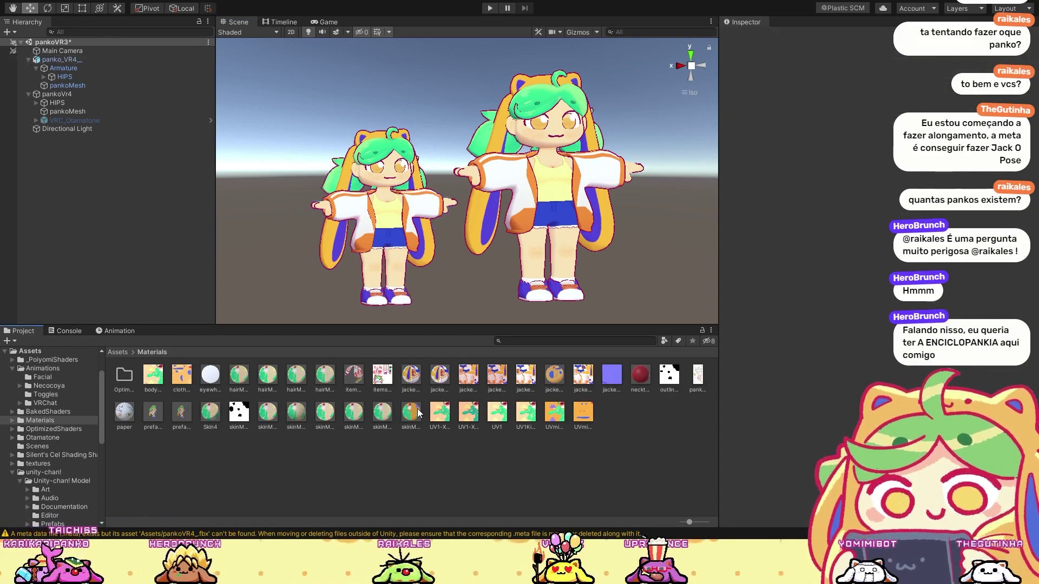
{"action": "left_click", "coordinate": [411, 374]}
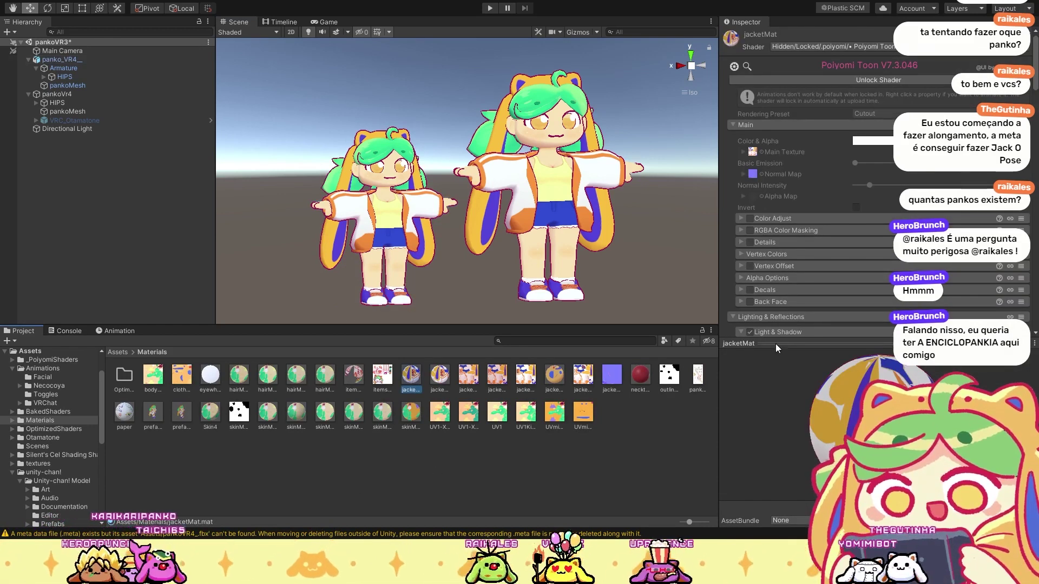
{"action": "scroll", "coordinate": [775, 290], "scroll_direction": "down", "scroll_amount": 10}
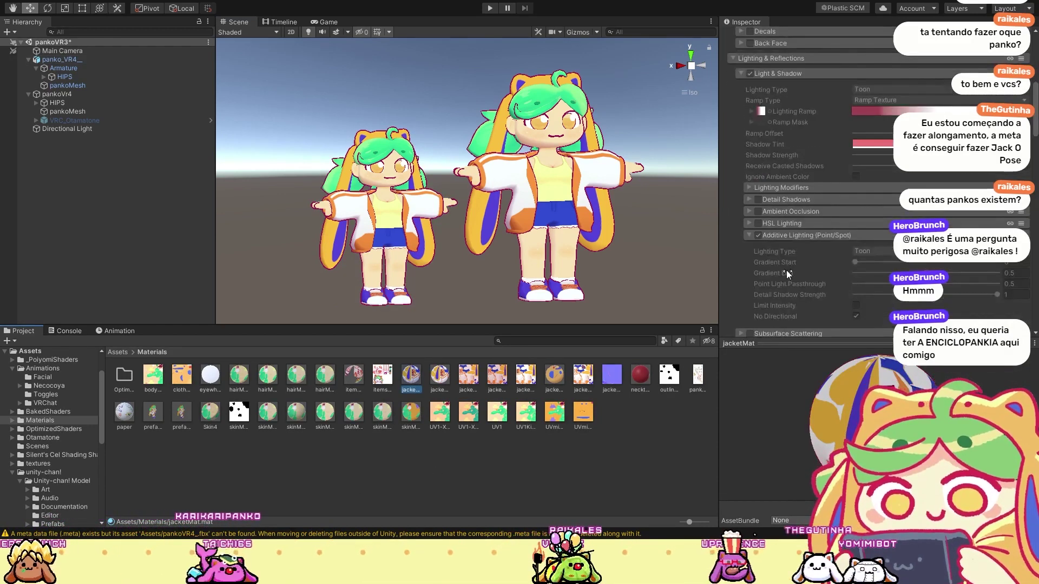
{"action": "scroll", "coordinate": [778, 283], "scroll_direction": "up", "scroll_amount": 10}
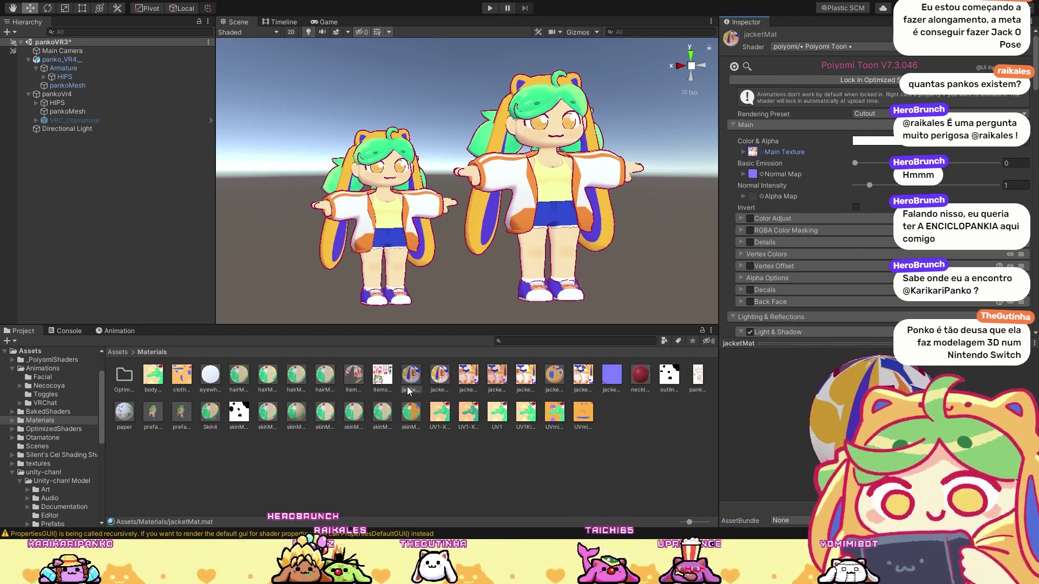
{"action": "left_click_drag", "start_coordinate": [181, 381], "coordinate": [210, 389]}
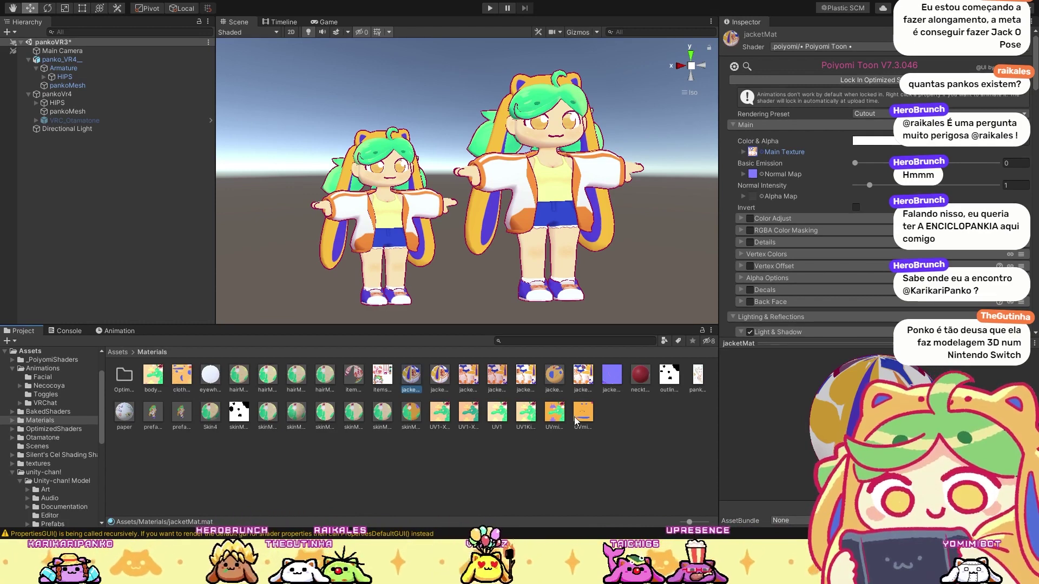
{"action": "left_click", "coordinate": [583, 378]}
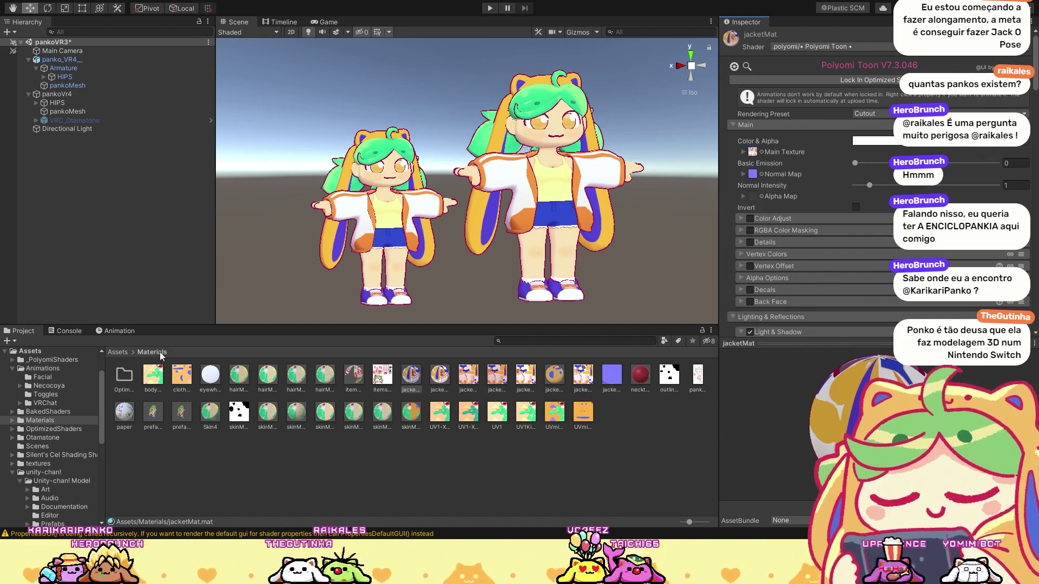
Step: Unlock the shader of skinMat and set its main texture to the newly added body texture
{"action": "left_click", "coordinate": [266, 414]}
{"action": "left_click_drag", "start_coordinate": [142, 389], "coordinate": [754, 144]}
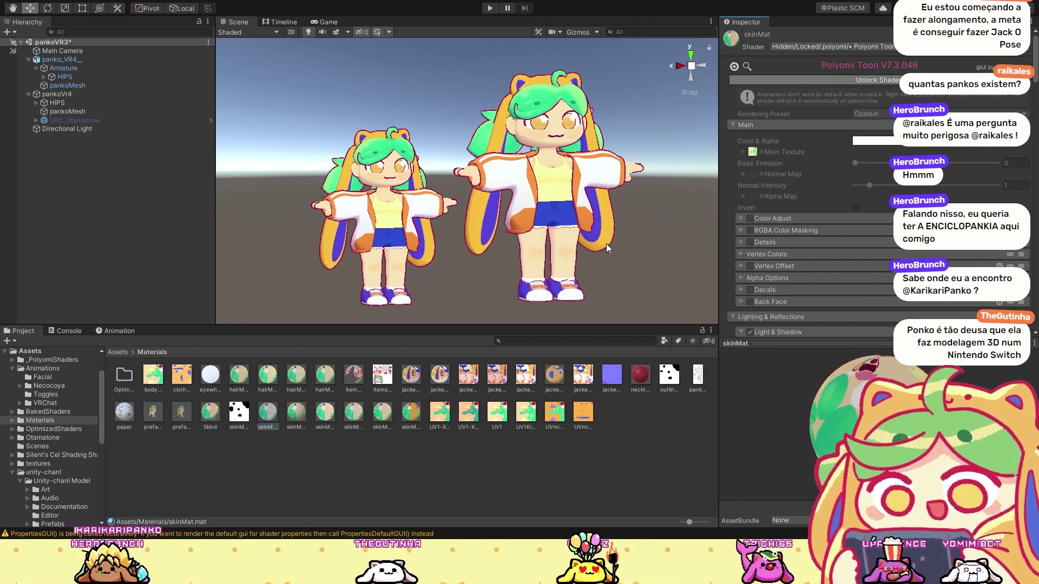
{"action": "left_click_drag", "start_coordinate": [153, 380], "coordinate": [761, 158]}
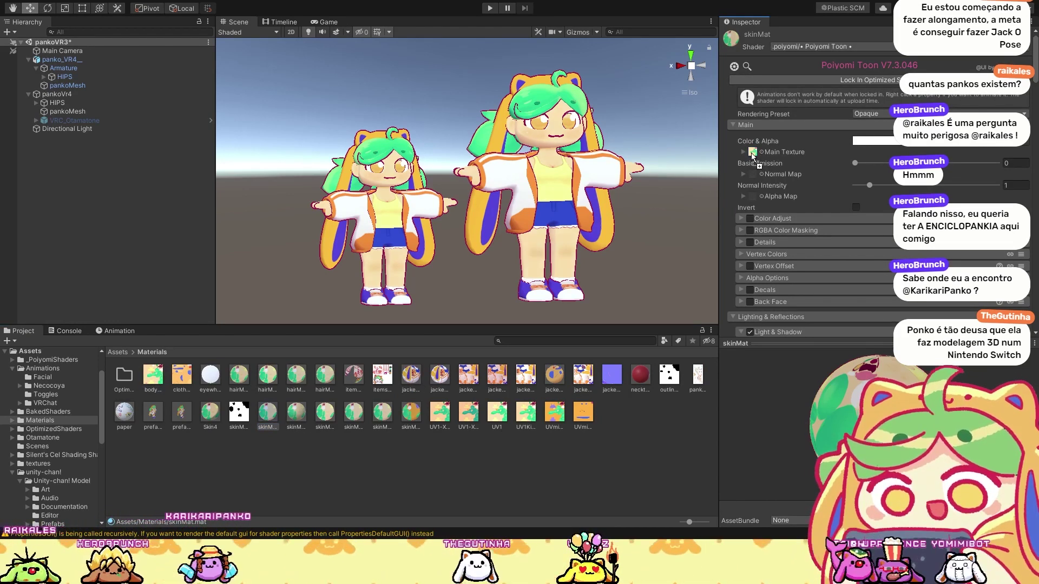
Step: Adjust the blush blend shape on the pankoMesh of panko_VR4__ and inspect the cheeks up close
{"action": "left_click", "coordinate": [97, 74]}
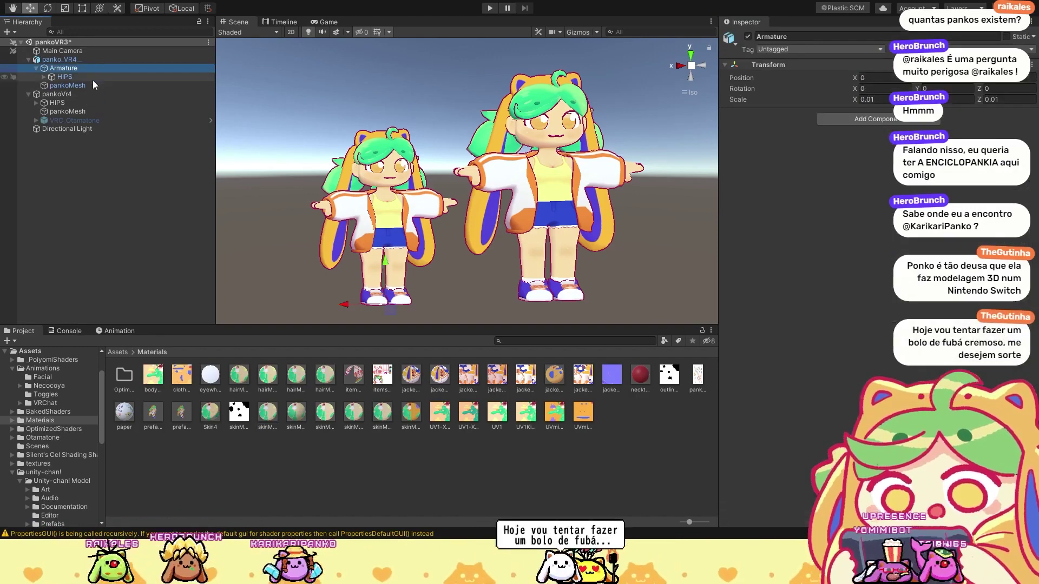
{"action": "left_click", "coordinate": [85, 86]}
{"action": "left_click", "coordinate": [747, 466]}
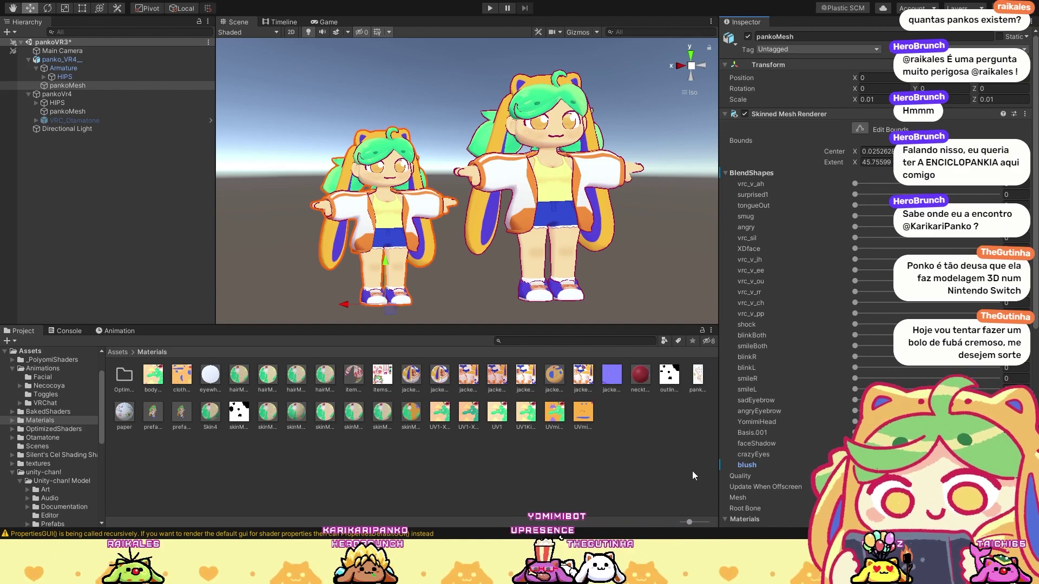
{"action": "key", "text": "f"}
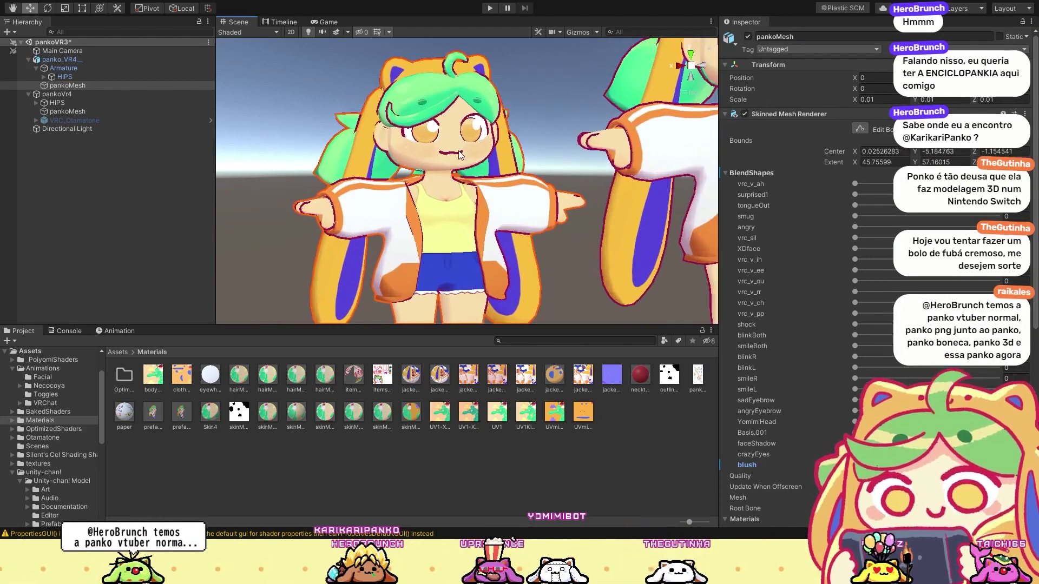
{"action": "scroll", "coordinate": [459, 155], "scroll_direction": "up", "scroll_amount": 5}
{"action": "scroll", "coordinate": [476, 169], "scroll_direction": "down", "scroll_amount": 4}
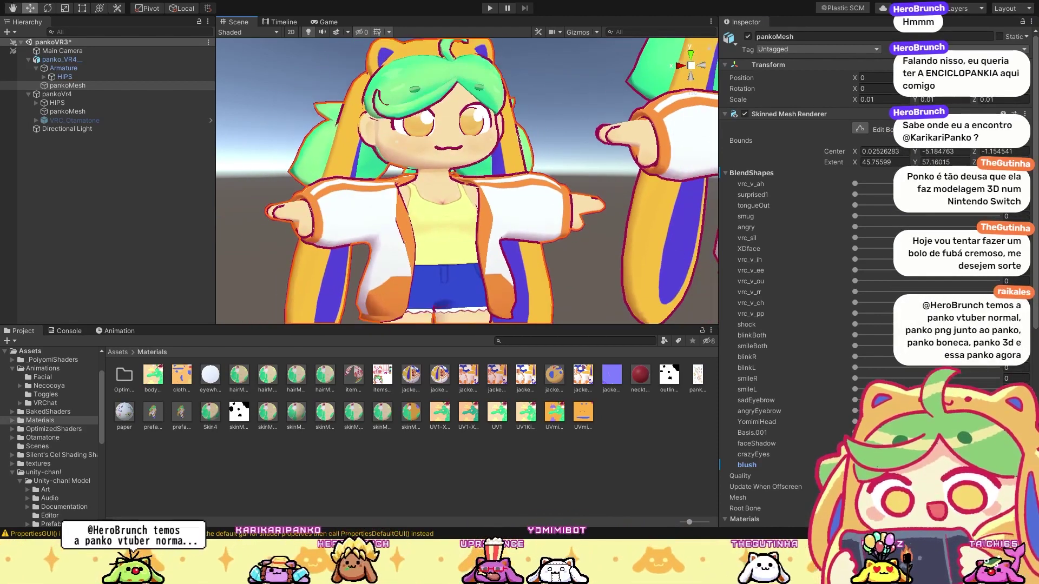
{"action": "scroll", "coordinate": [518, 140], "scroll_direction": "up", "scroll_amount": 4}
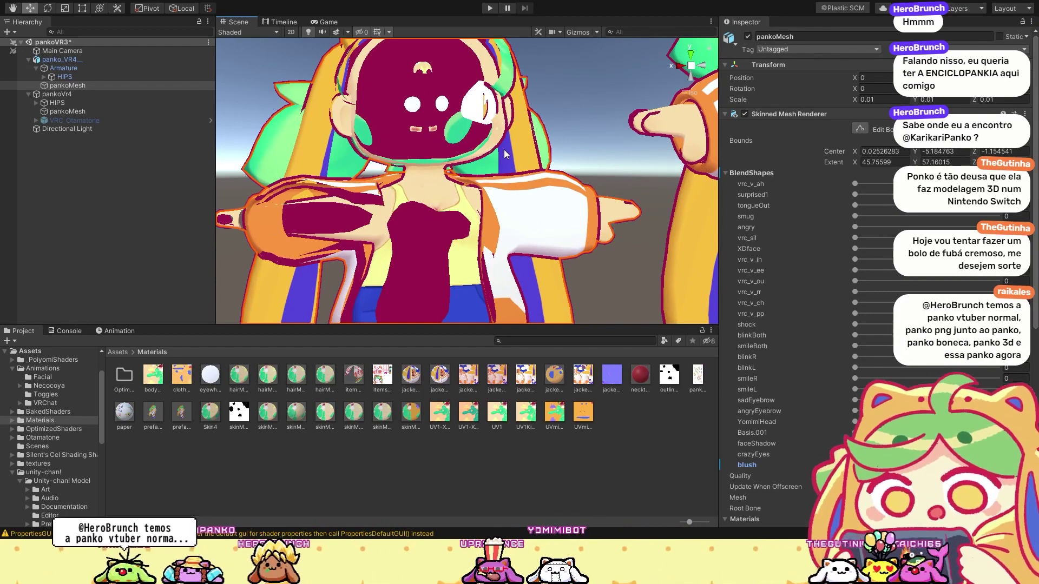
{"action": "scroll", "coordinate": [505, 149], "scroll_direction": "down", "scroll_amount": 4}
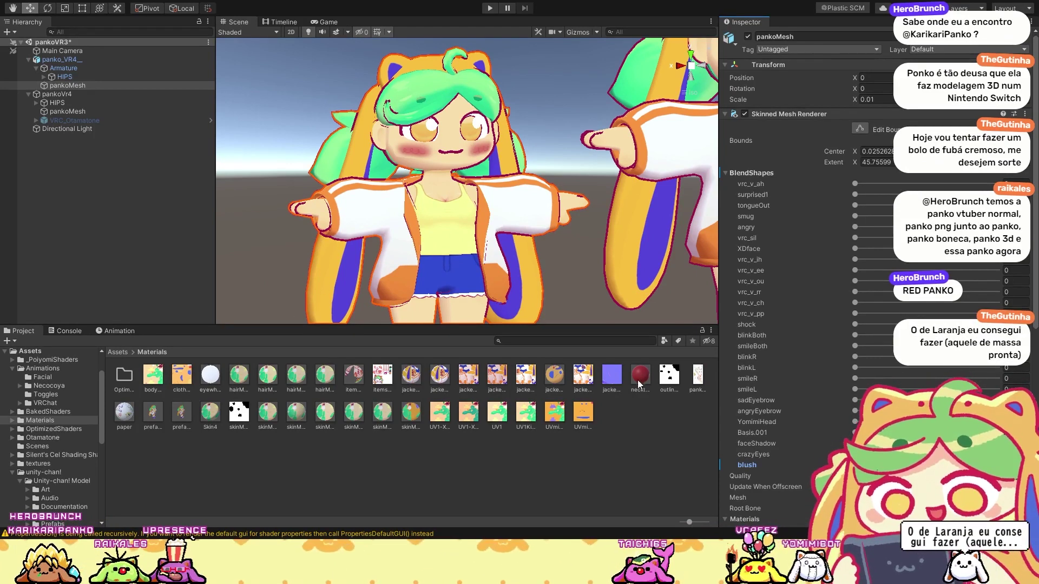
{"action": "left_click_drag", "start_coordinate": [540, 200], "coordinate": [504, 201], "text": "alt"}
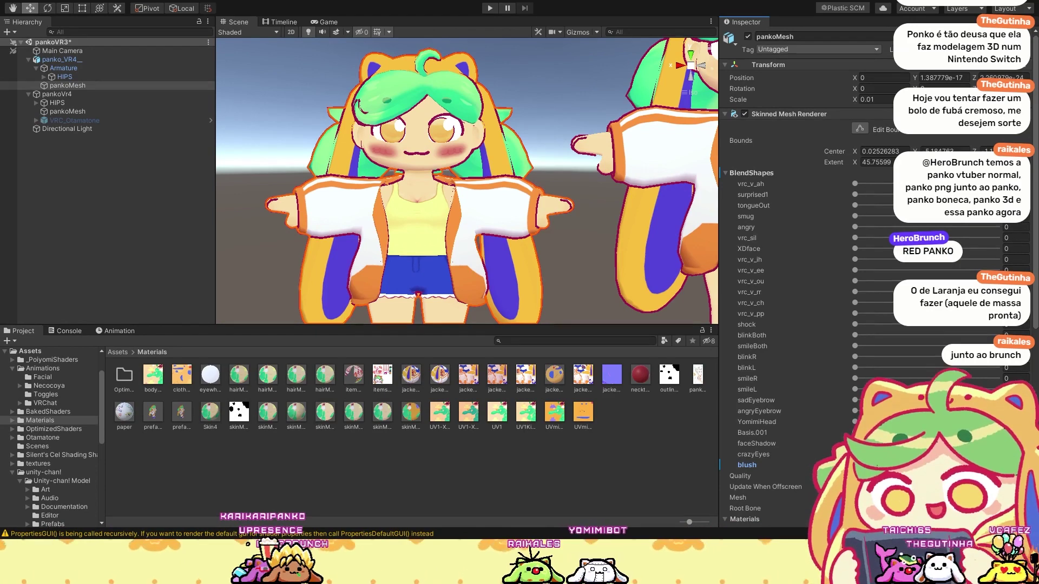
{"action": "key", "text": "alt"}
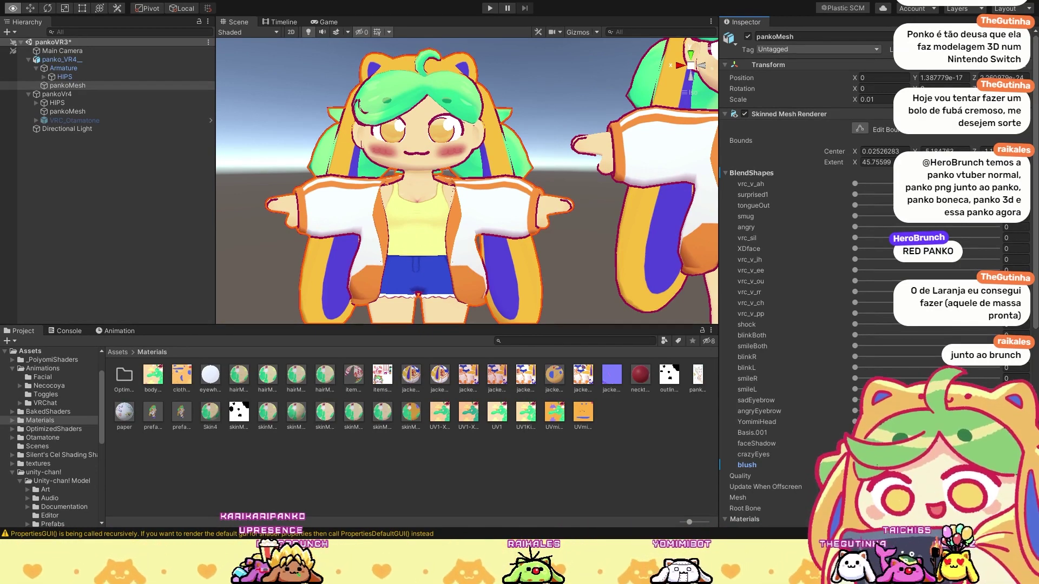
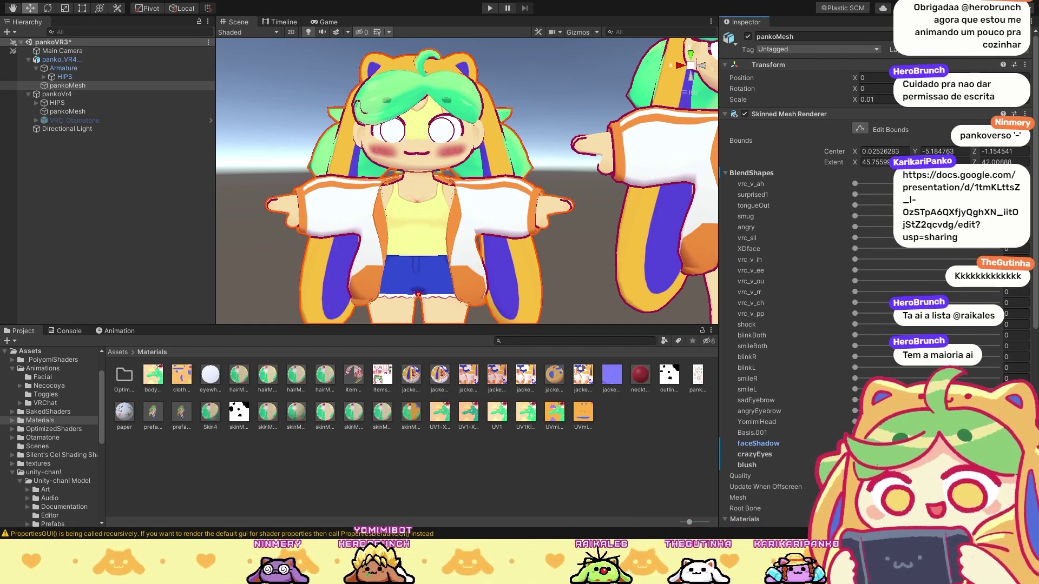
{"action": "left_click_drag", "start_coordinate": [384, 179], "coordinate": [596, 174], "text": "alt"}
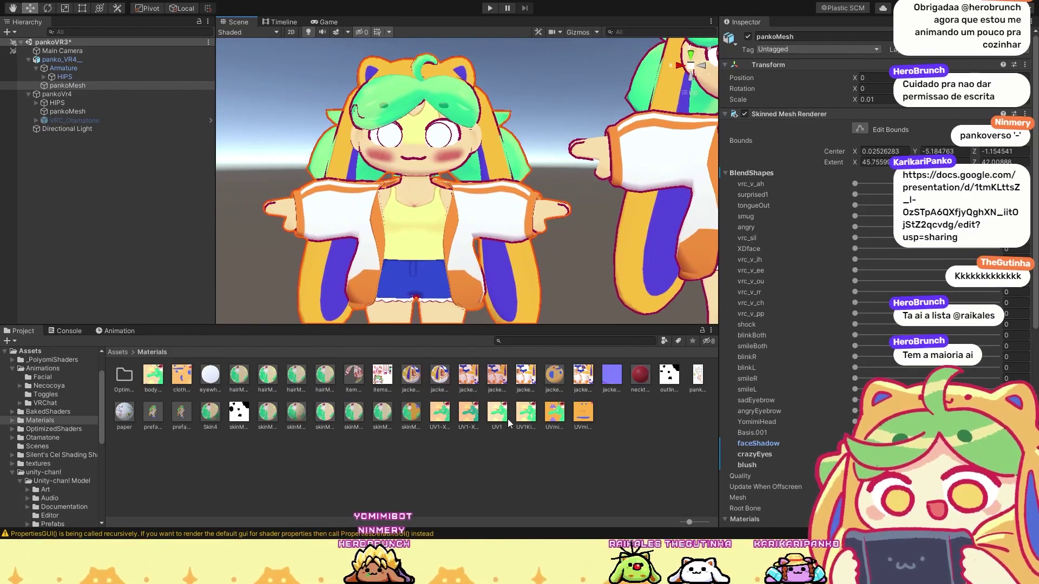
Step: Examine the bodyText texture, the jacketMat material and the jacketmatColor and jacketmatText textures in the Materials folder
{"action": "left_click", "coordinate": [153, 376]}
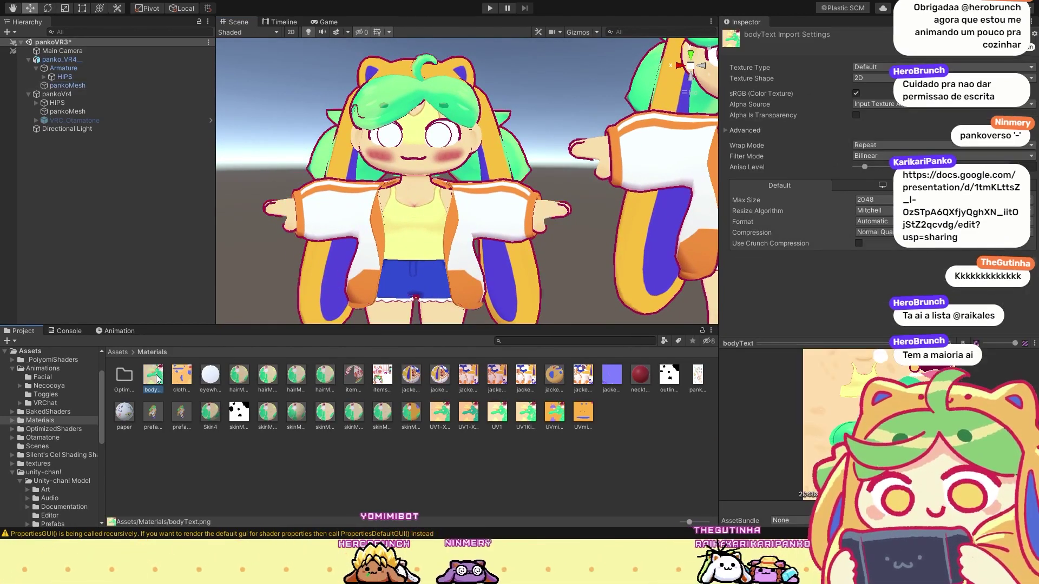
{"action": "left_click", "coordinate": [416, 380]}
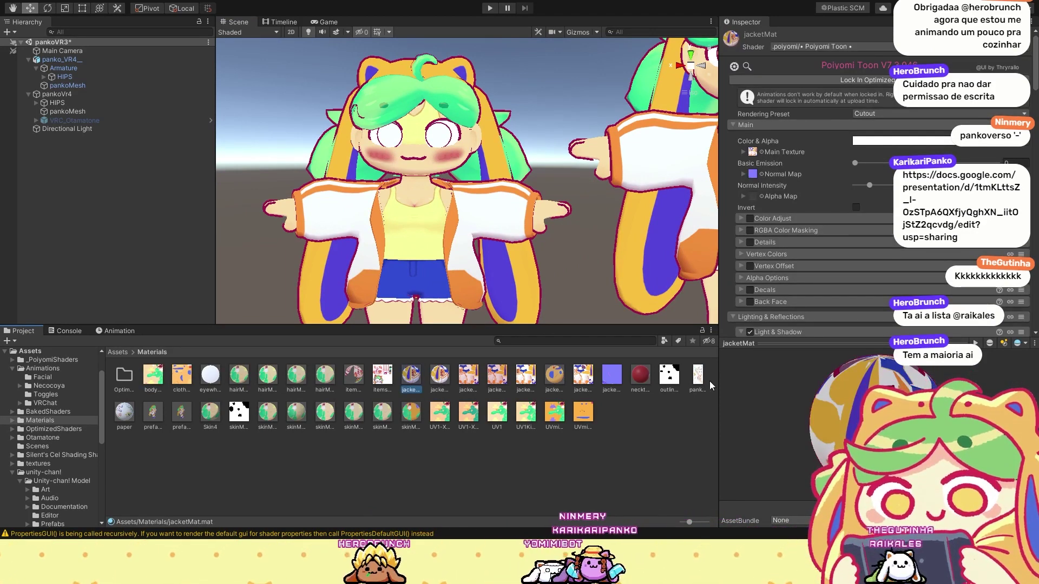
{"action": "left_click", "coordinate": [470, 377]}
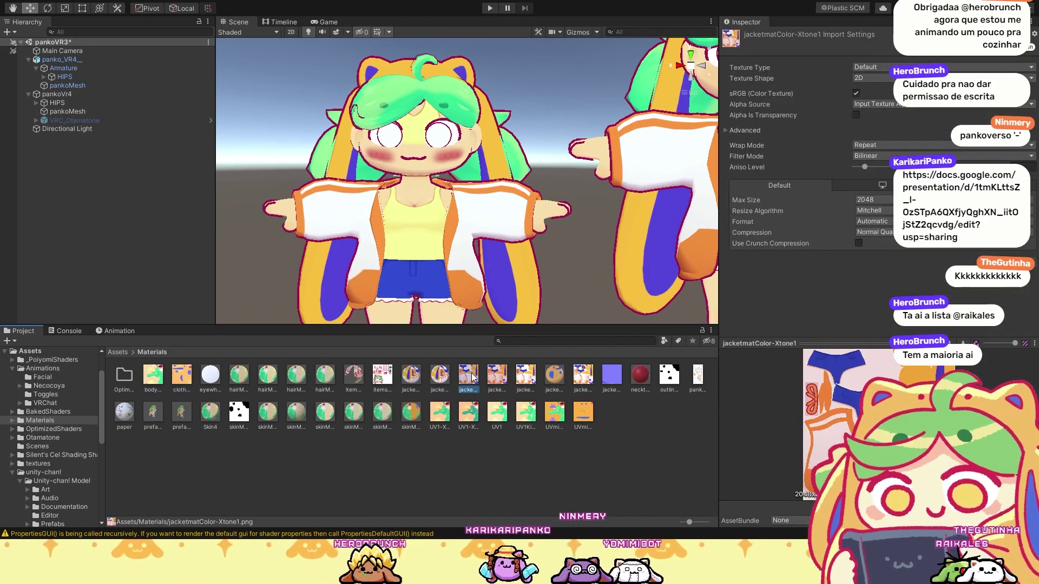
{"action": "left_click", "coordinate": [519, 379]}
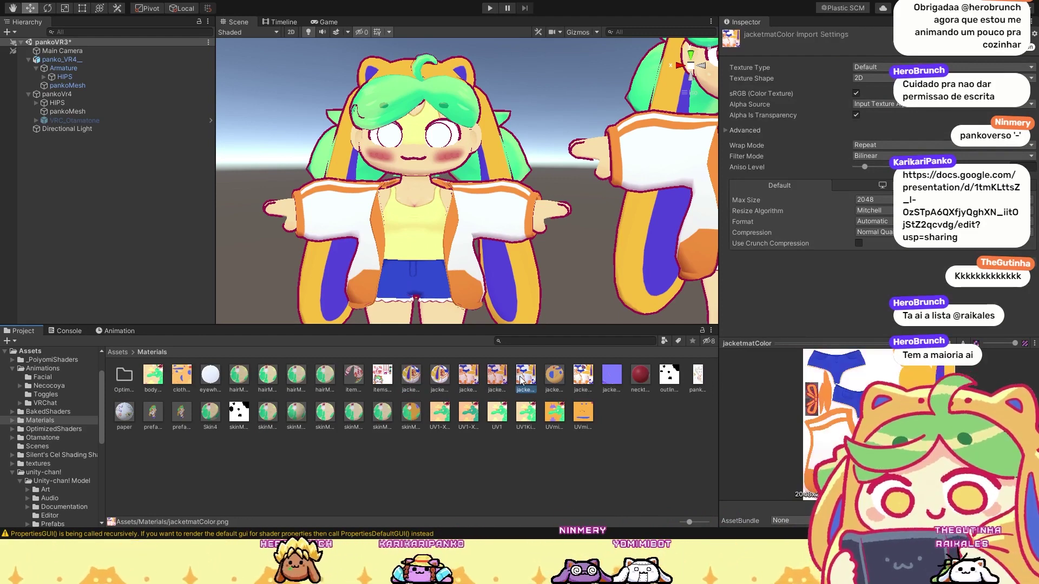
{"action": "left_click", "coordinate": [499, 376]}
{"action": "left_click", "coordinate": [583, 379]}
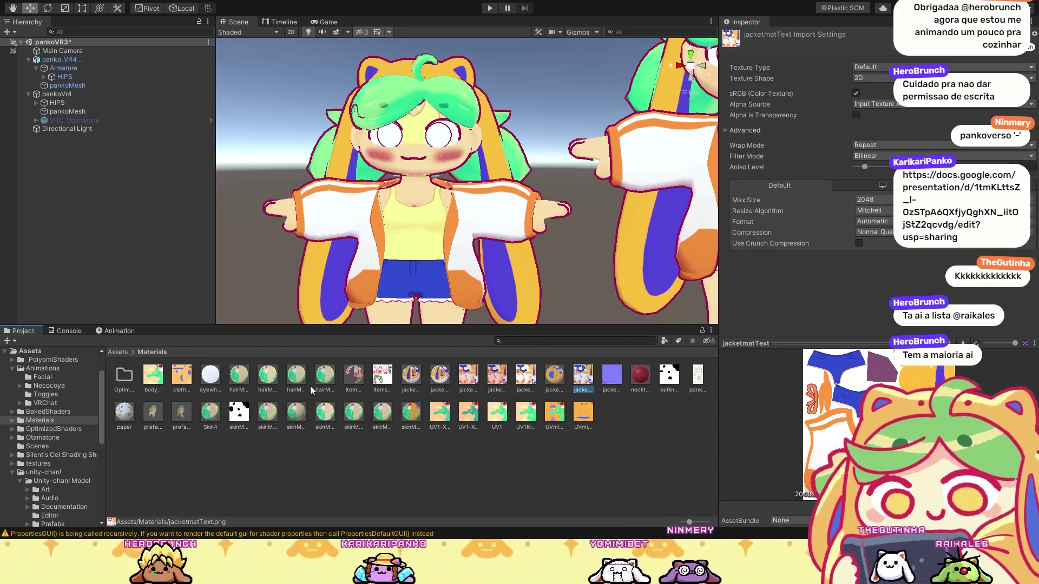
{"action": "left_click", "coordinate": [408, 378]}
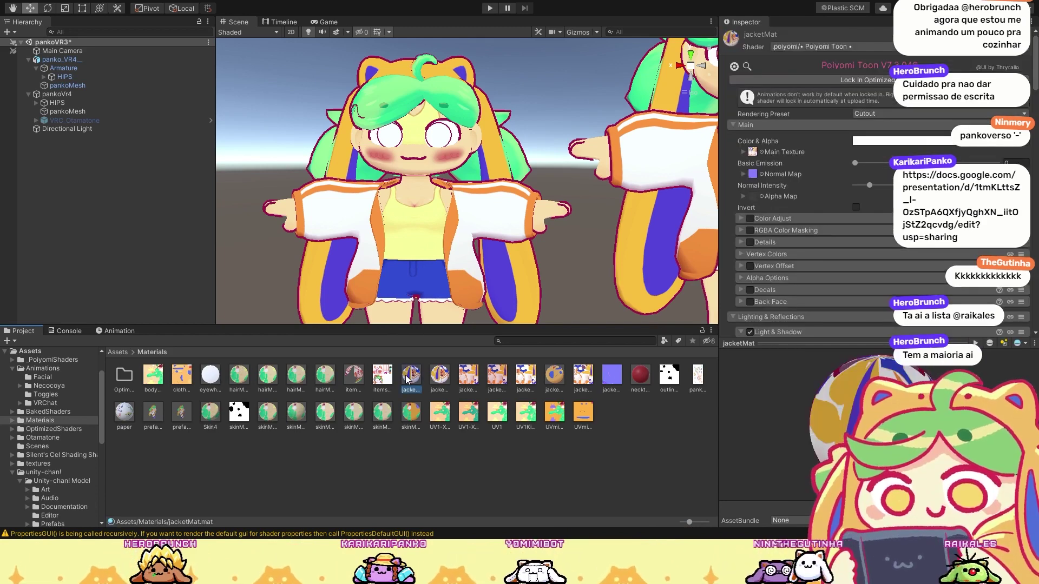
{"action": "mouse_move", "coordinate": [409, 381]}
{"action": "left_mouse_down"}
{"action": "mouse_move", "coordinate": [455, 141]}
{"action": "mouse_move", "coordinate": [415, 123]}
{"action": "mouse_move", "coordinate": [385, 375]}
{"action": "mouse_move", "coordinate": [399, 368]}
{"action": "mouse_move", "coordinate": [408, 380]}
{"action": "left_mouse_up"}
{"action": "left_click_drag", "start_coordinate": [579, 65], "coordinate": [488, 113], "text": "alt"}
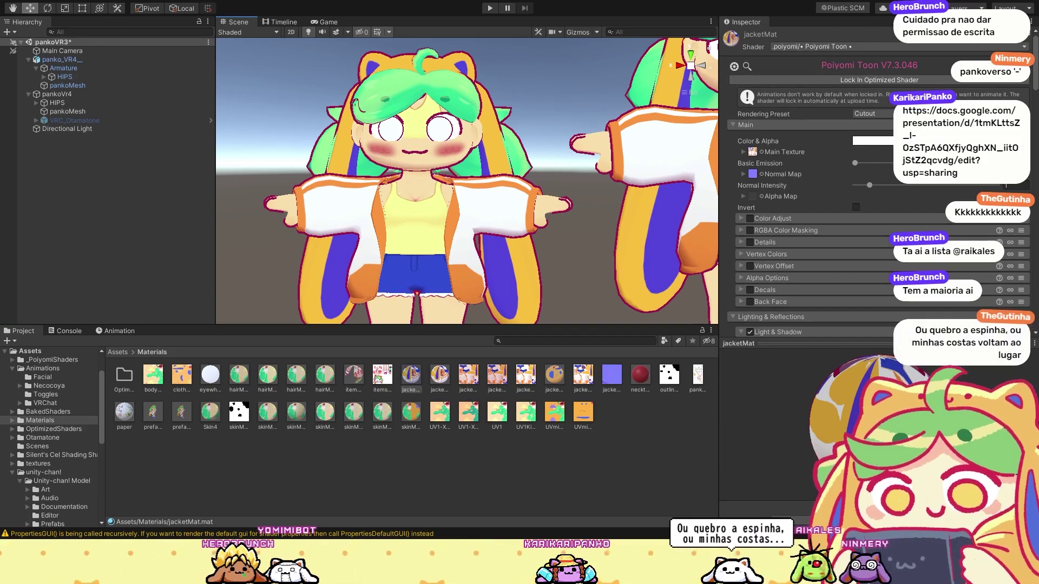
Step: Switch to Blender and open pankoMesh for editing in face selection mode, close up on the face
{"action": "key", "text": "alt+Tab"}
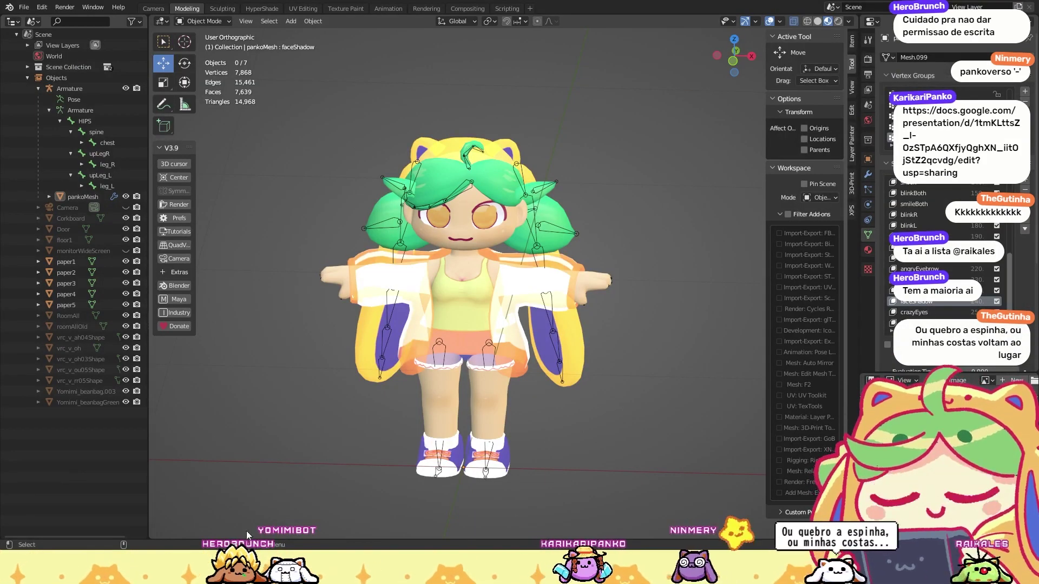
{"action": "left_click", "coordinate": [468, 208]}
{"action": "middle_click_drag", "start_coordinate": [468, 208], "coordinate": [432, 227]}
{"action": "key", "text": "Tab"}
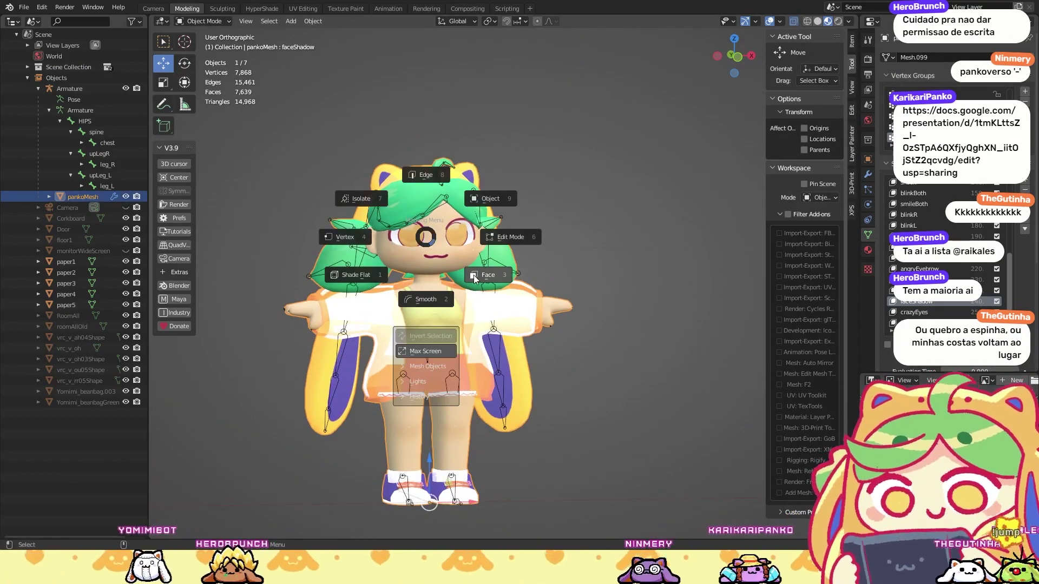
{"action": "left_click", "coordinate": [434, 213]}
{"action": "scroll", "coordinate": [434, 212], "scroll_direction": "up", "scroll_amount": 8}
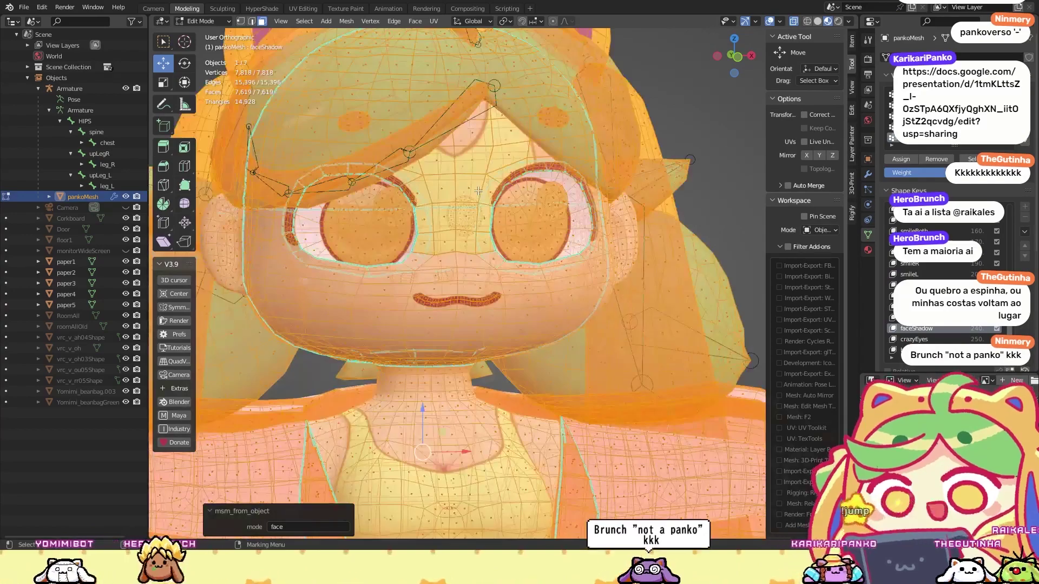
Step: Select a face on the character's forehead, switch to the UV Editing workspace and turn on UV sync selection
{"action": "left_click", "coordinate": [452, 224]}
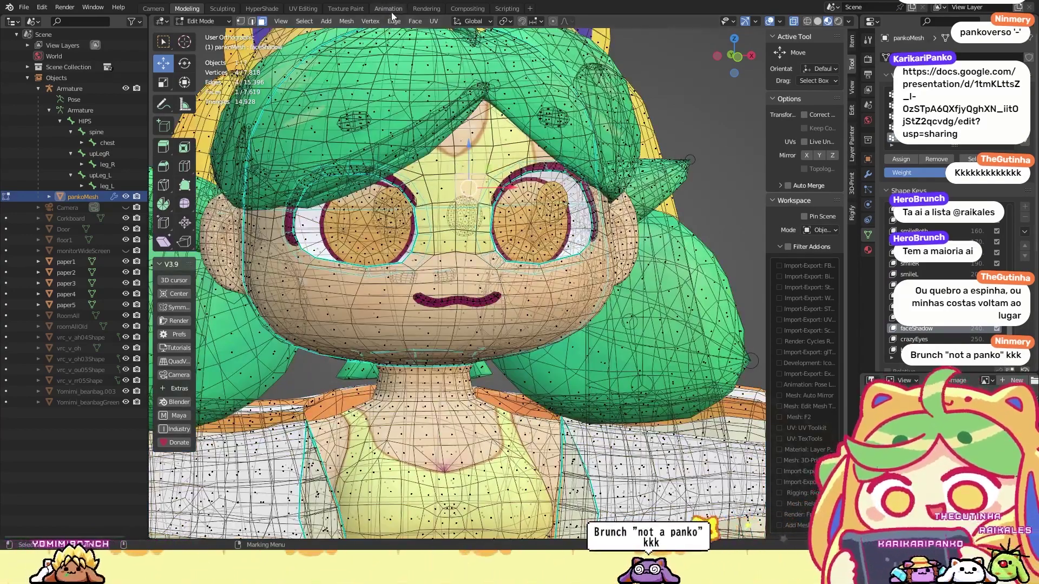
{"action": "left_click", "coordinate": [434, 22]}
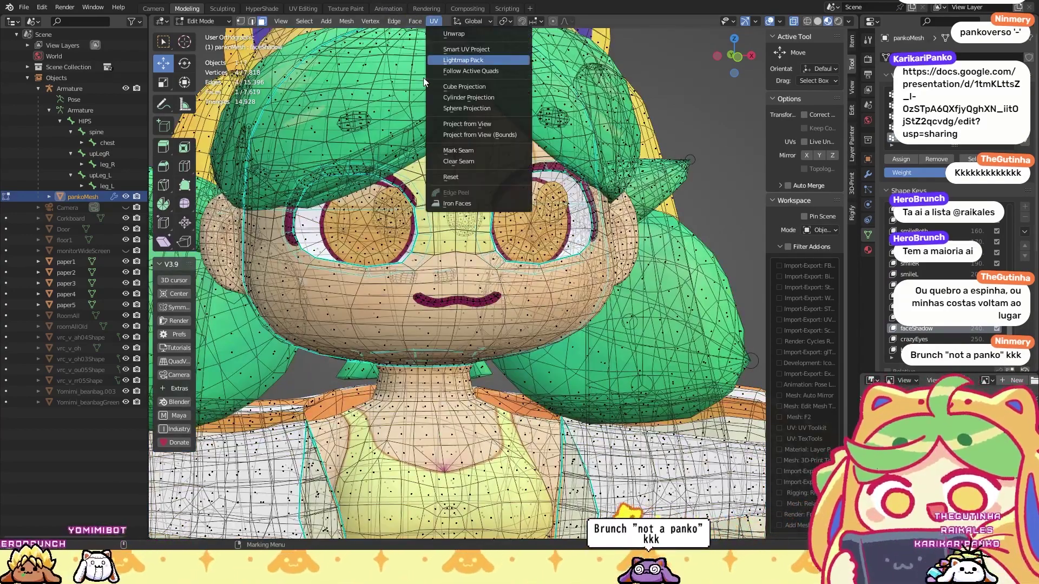
{"action": "left_click", "coordinate": [306, 8]}
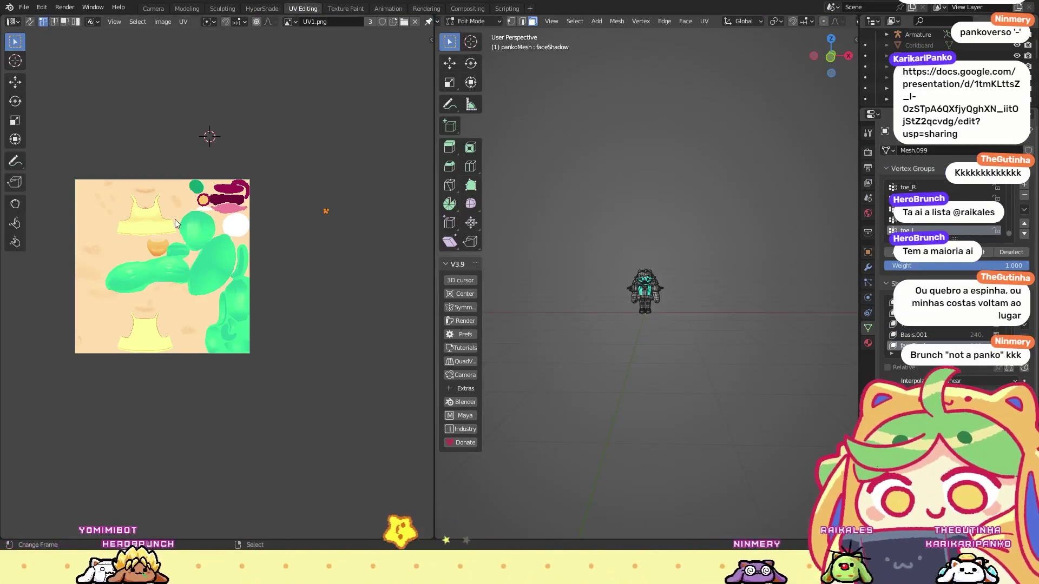
{"action": "left_click", "coordinate": [30, 23]}
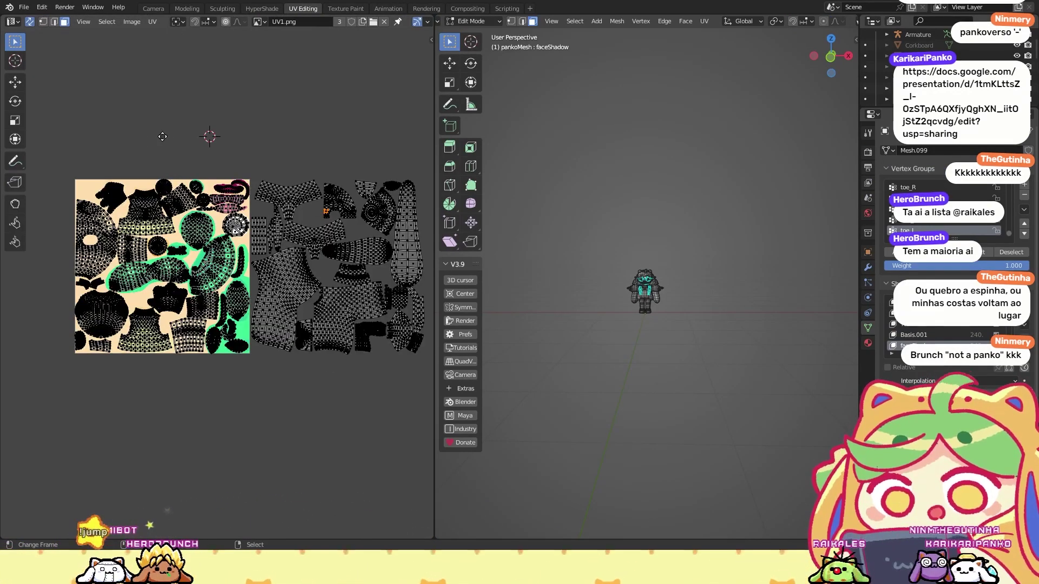
Step: Select the whole linked UV island of the upper face around the forehead face in the UV editor
{"action": "middle_click_drag", "start_coordinate": [157, 141], "coordinate": [209, 139]}
{"action": "scroll", "coordinate": [652, 260], "scroll_direction": "up", "scroll_amount": 15}
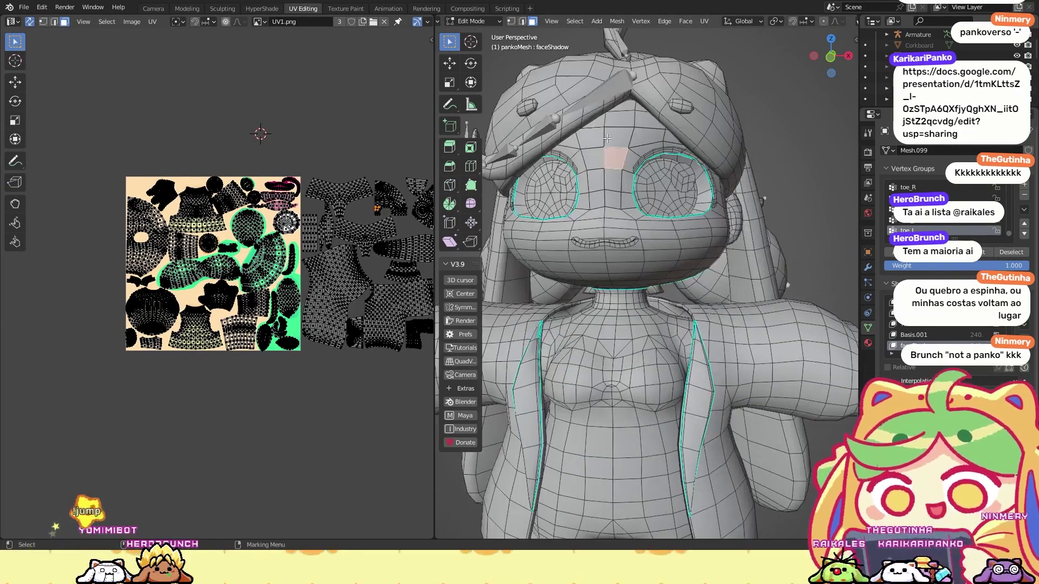
{"action": "middle_click_drag", "start_coordinate": [628, 135], "coordinate": [633, 200]}
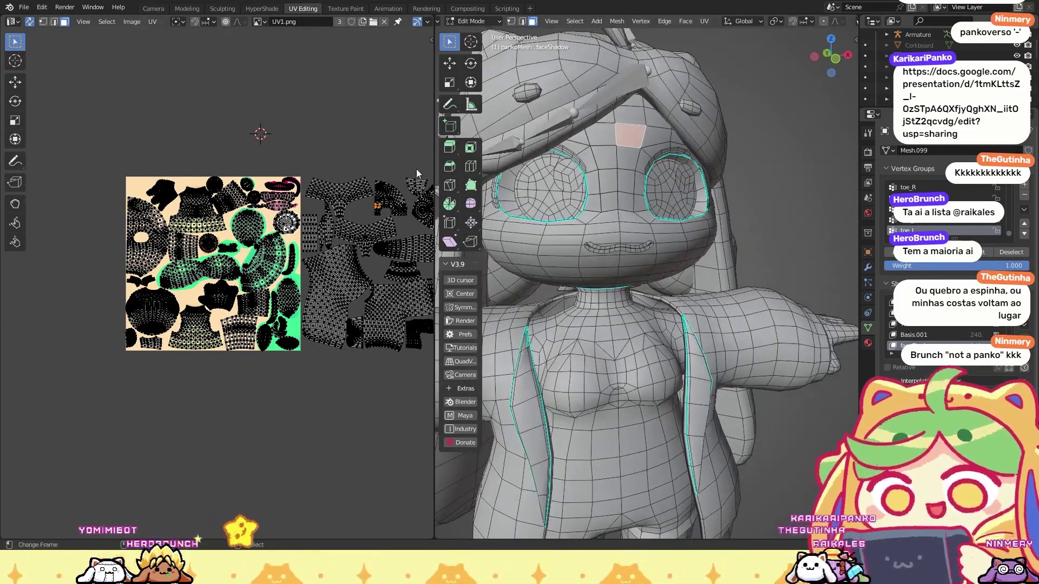
{"action": "scroll", "coordinate": [421, 168], "scroll_direction": "up", "scroll_amount": 5}
{"action": "middle_click_drag", "start_coordinate": [420, 167], "coordinate": [182, 238]}
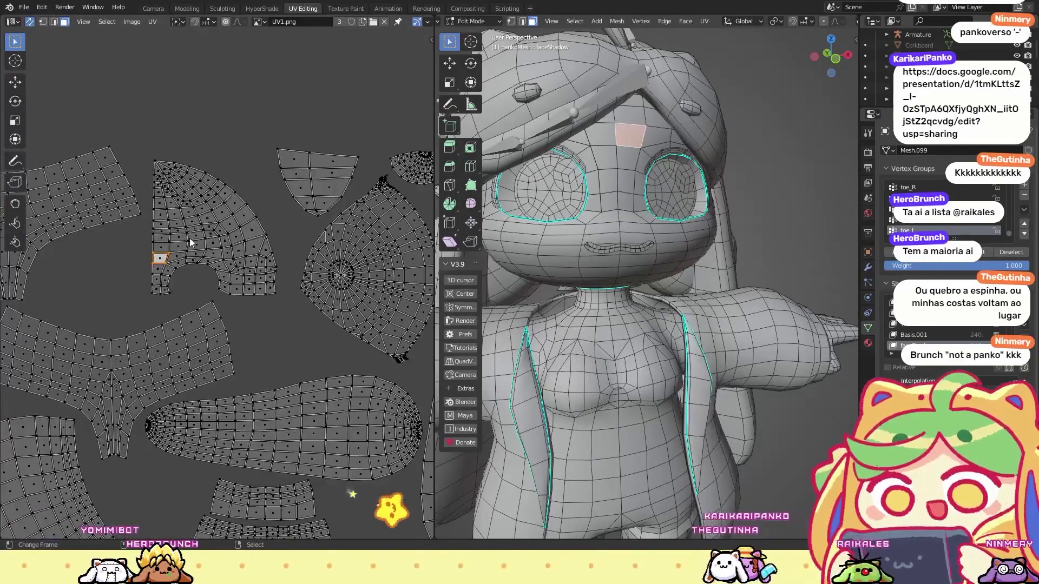
{"action": "scroll", "coordinate": [204, 216], "scroll_direction": "up", "scroll_amount": 1}
{"action": "key", "text": "l"}
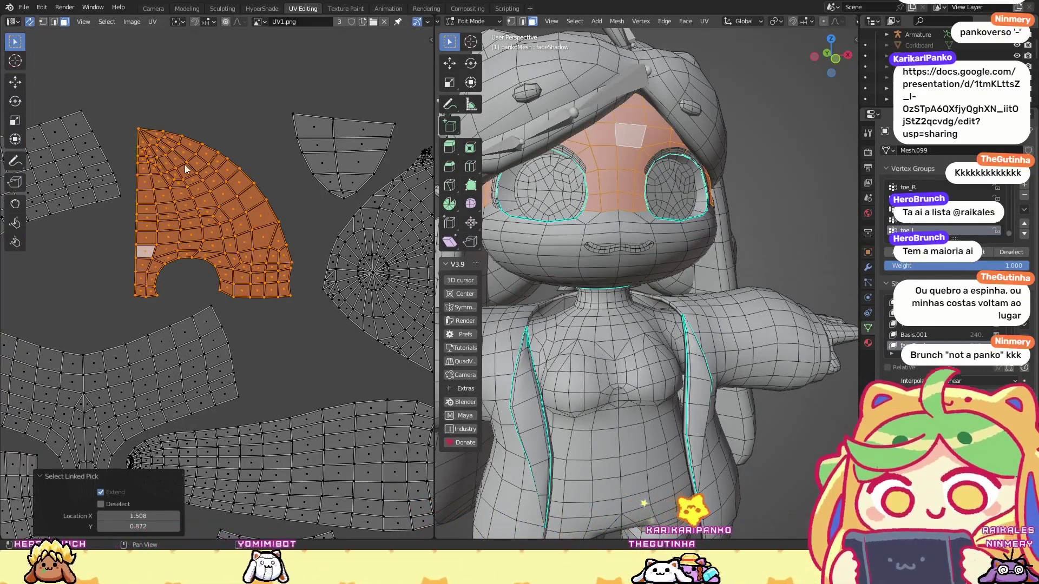
{"action": "key", "text": "l"}
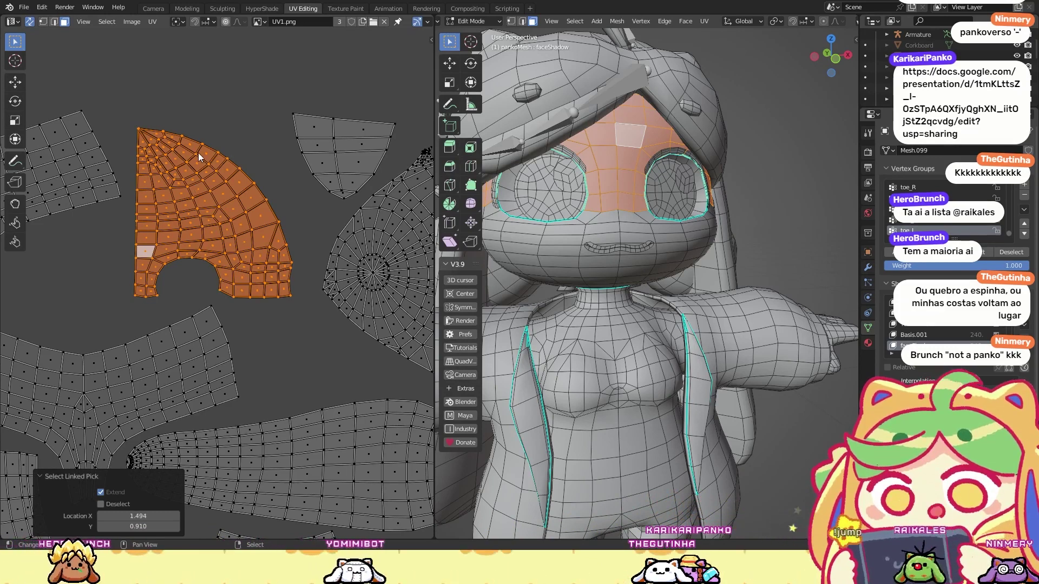
{"action": "left_click_drag", "start_coordinate": [132, 108], "coordinate": [294, 306], "text": "ctrl"}
{"action": "key", "text": "l"}
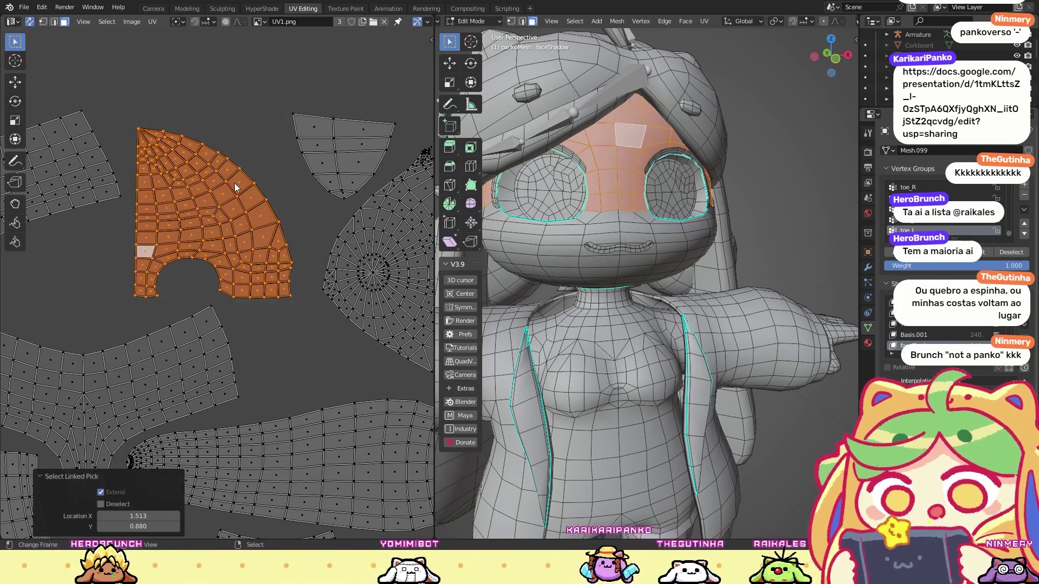
{"action": "left_click_drag", "start_coordinate": [134, 120], "coordinate": [160, 207]}
{"action": "left_click_drag", "start_coordinate": [128, 112], "coordinate": [288, 303]}
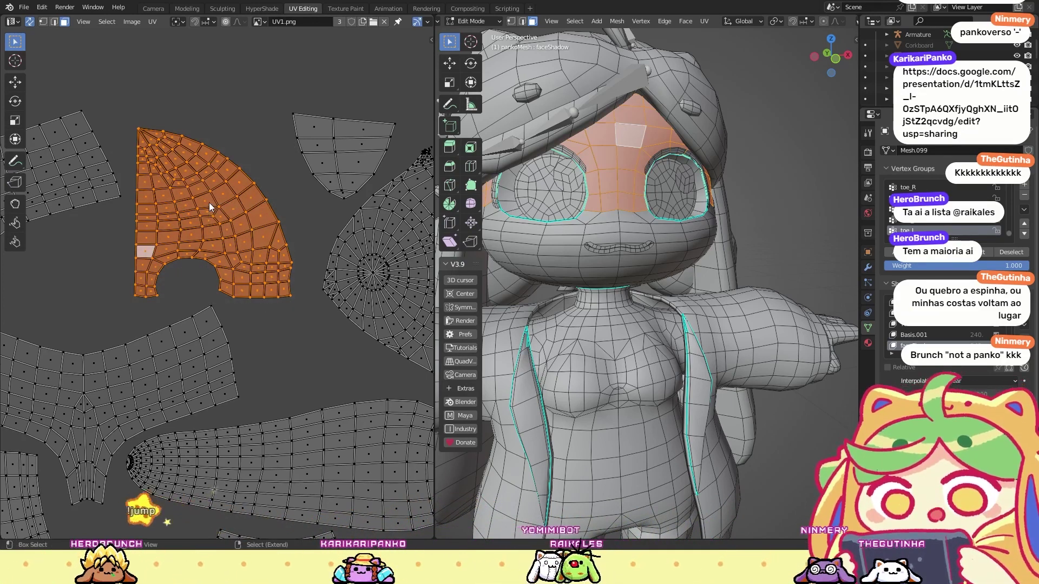
Step: Show the mesh's material slots, then return it to Object Mode and go back to the Modeling workspace
{"action": "left_click", "coordinate": [868, 343]}
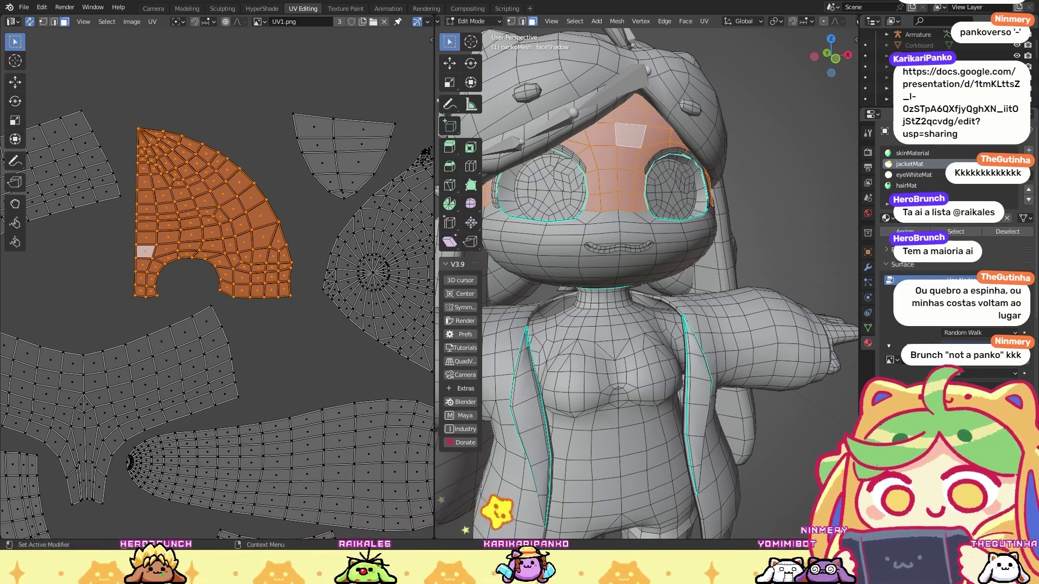
{"action": "scroll", "coordinate": [656, 188], "scroll_direction": "down", "scroll_amount": 6}
{"action": "right_click", "coordinate": [656, 188]}
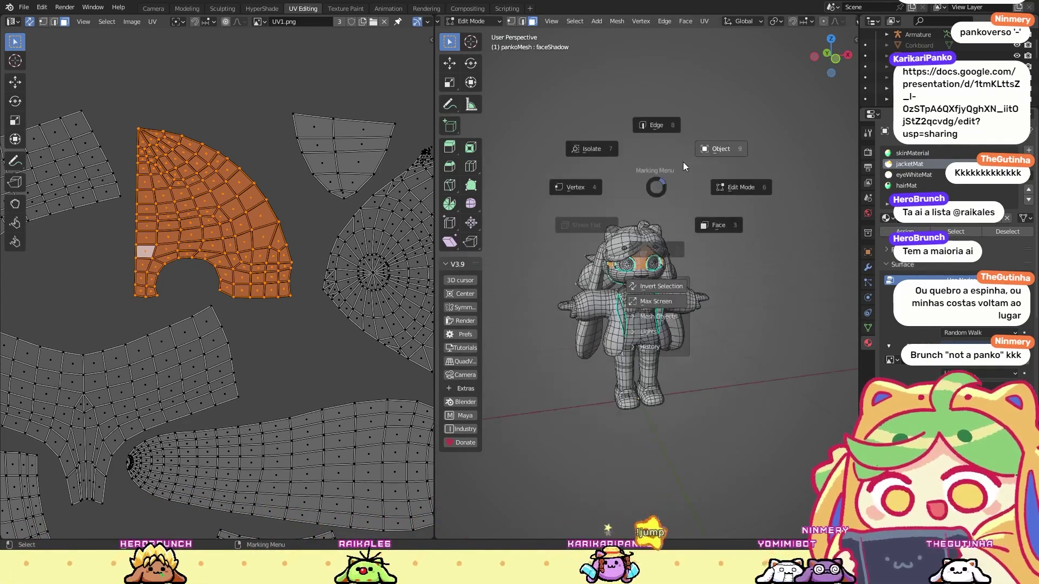
{"action": "left_click", "coordinate": [688, 153]}
{"action": "left_click", "coordinate": [173, 10]}
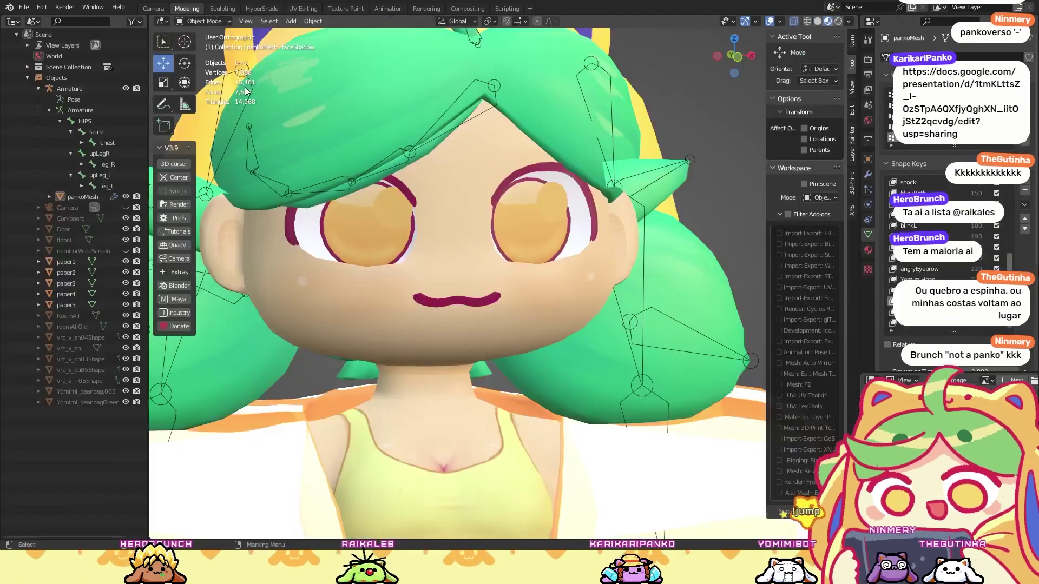
{"action": "scroll", "coordinate": [245, 91], "scroll_direction": "down", "scroll_amount": 12}
{"action": "left_click_drag", "start_coordinate": [712, 452], "coordinate": [375, 168]}
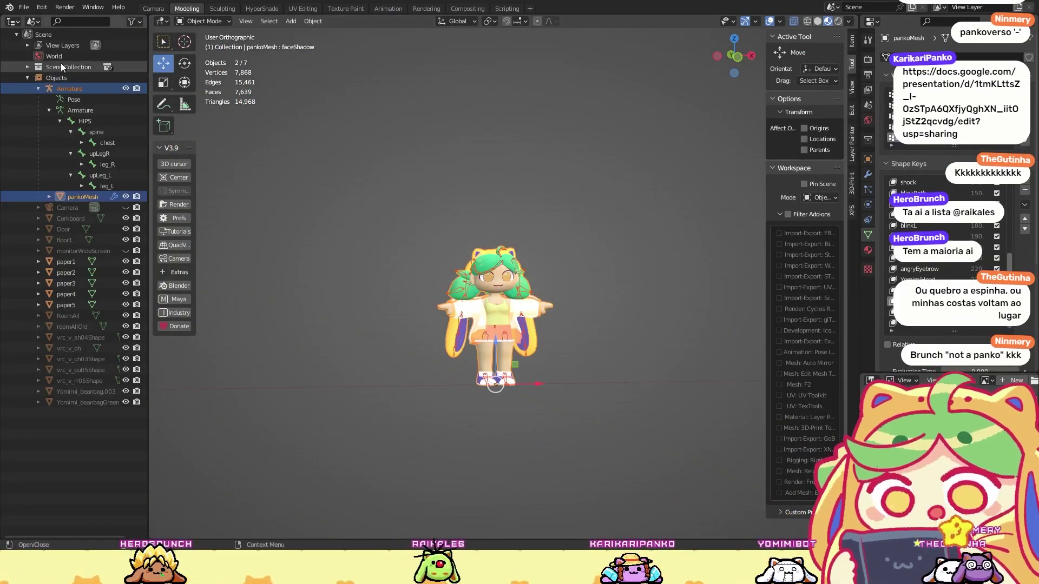
{"action": "left_click", "coordinate": [24, 7]}
{"action": "mouse_move", "coordinate": [83, 163]}
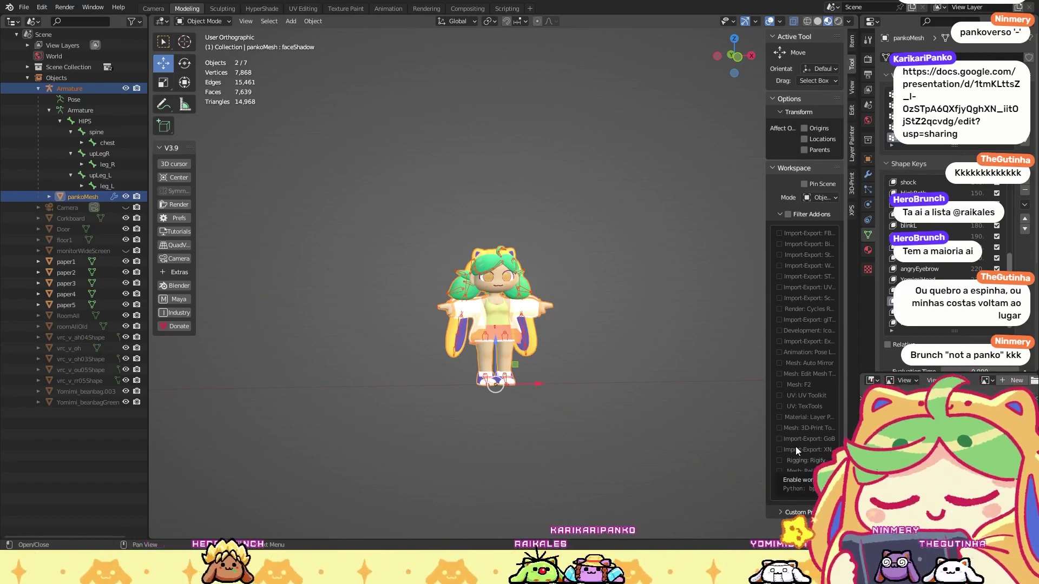
{"action": "left_click", "coordinate": [335, 205]}
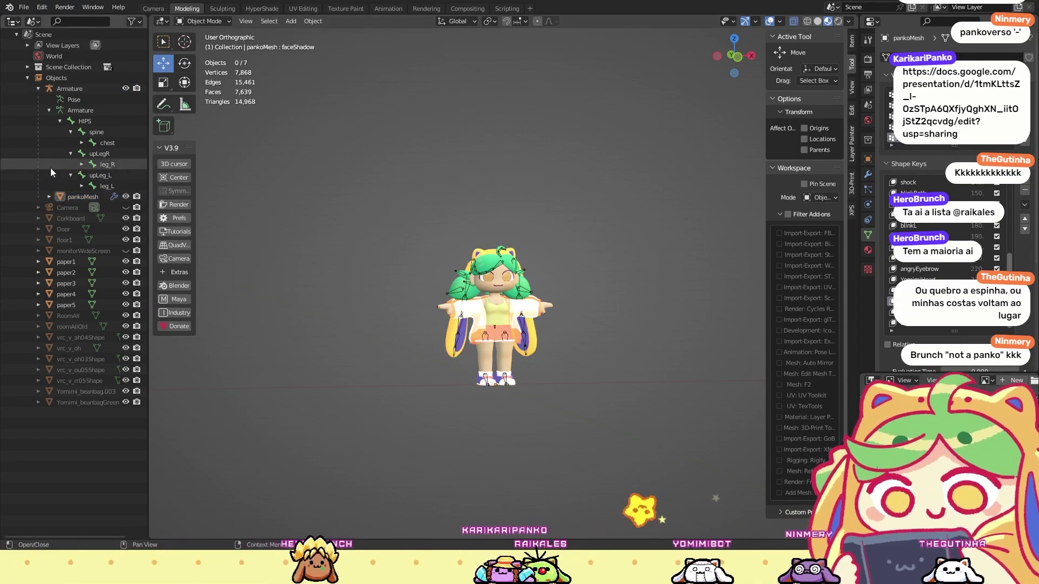
Step: Examine the Armature object, its armature data and the HIPS root bone in the outliner hierarchy
{"action": "left_click", "coordinate": [86, 88]}
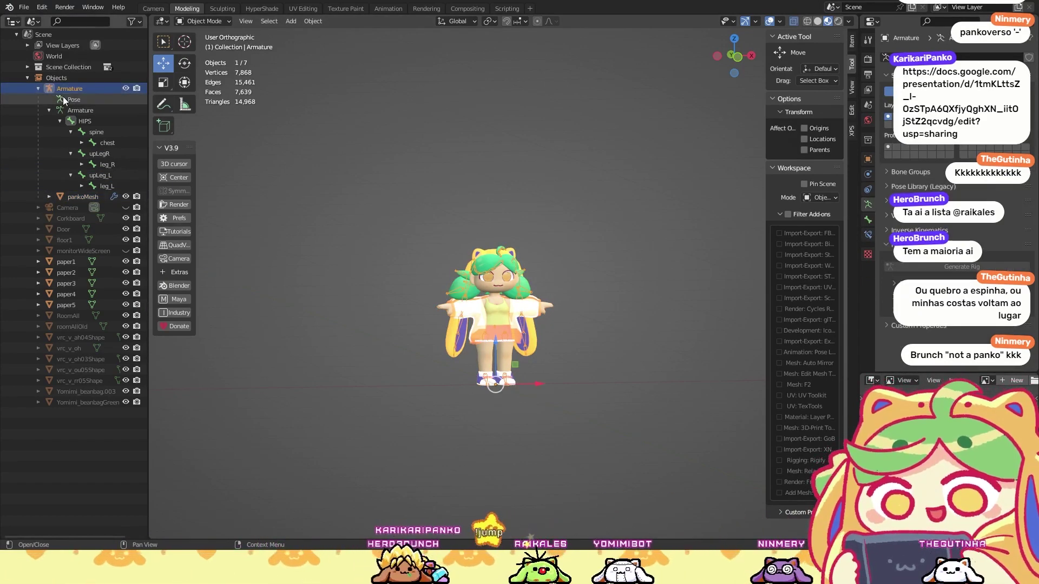
{"action": "left_click", "coordinate": [93, 121]}
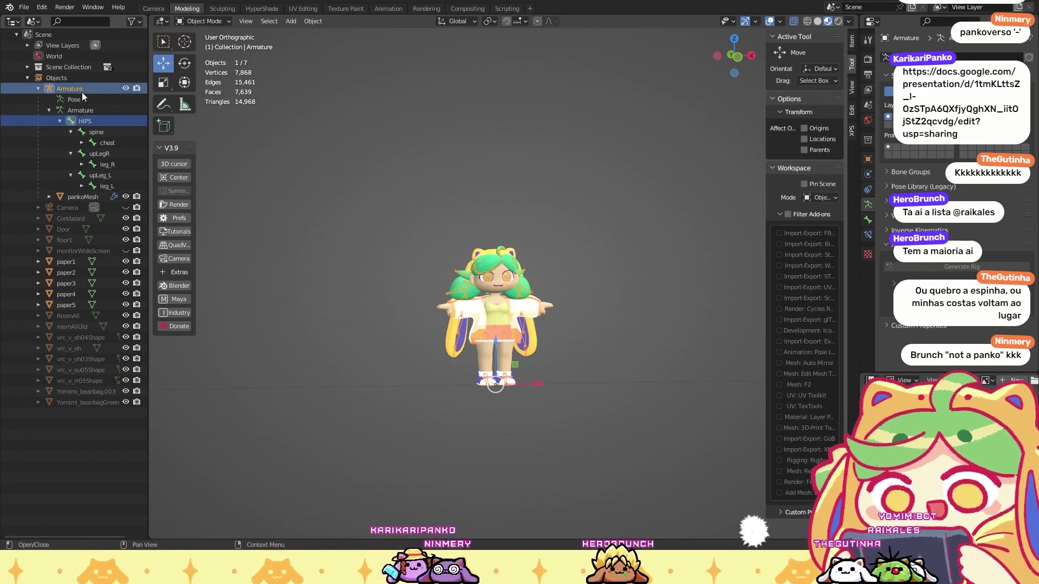
{"action": "left_click", "coordinate": [80, 110]}
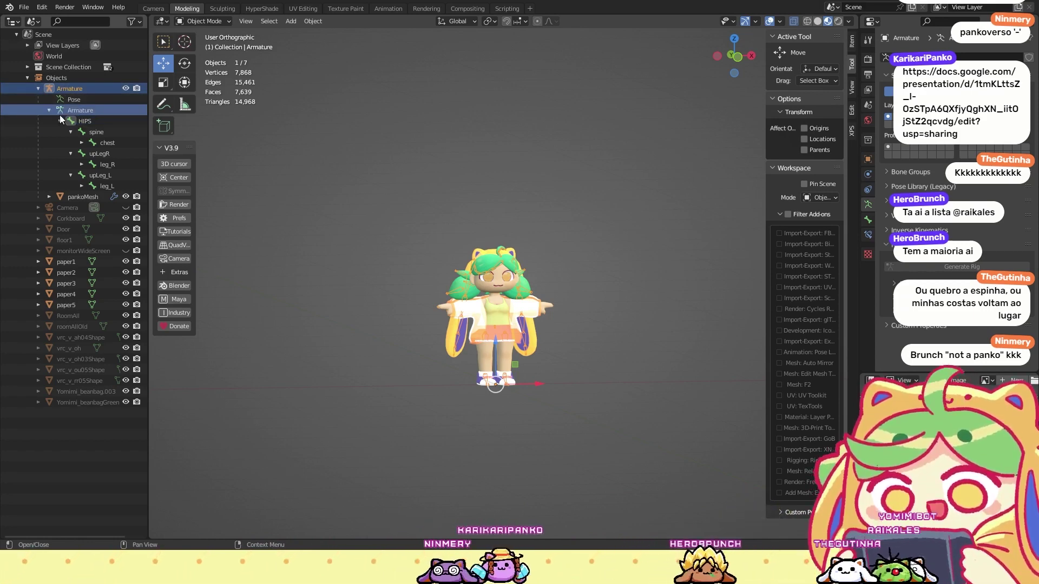
{"action": "left_click", "coordinate": [84, 123]}
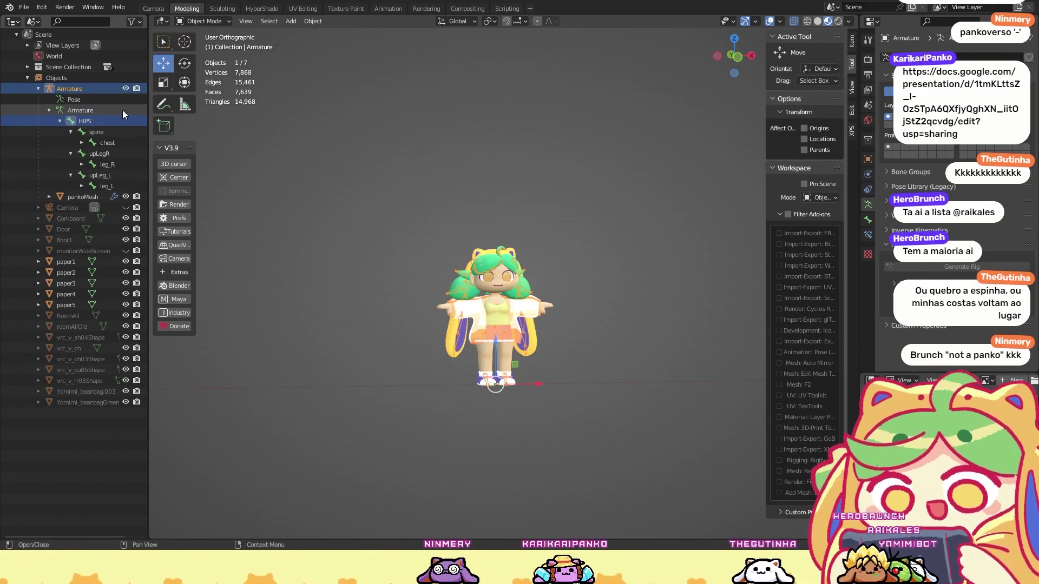
{"action": "left_click", "coordinate": [453, 152]}
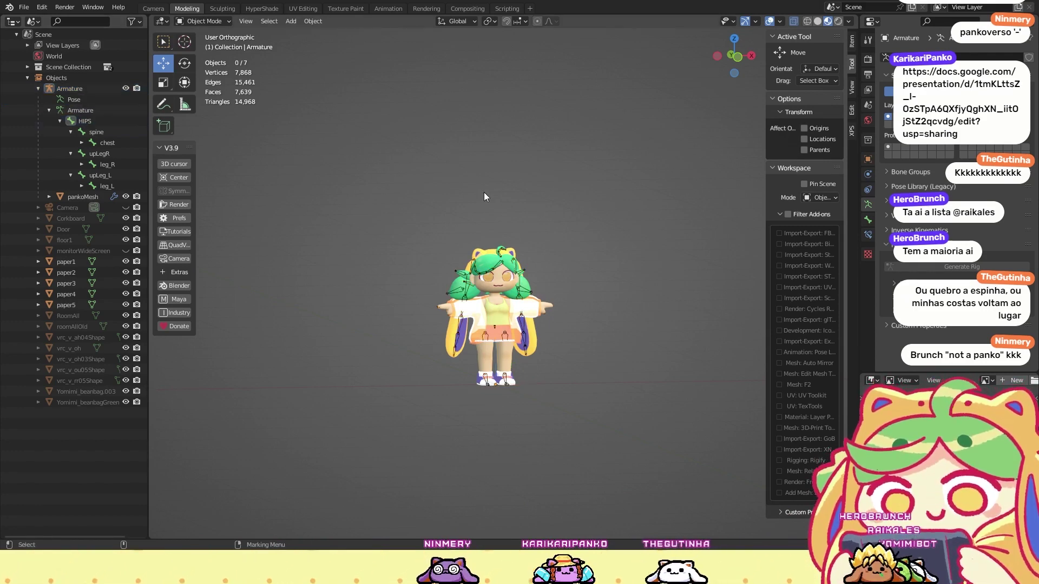
{"action": "middle_click_drag", "start_coordinate": [581, 281], "coordinate": [582, 303]}
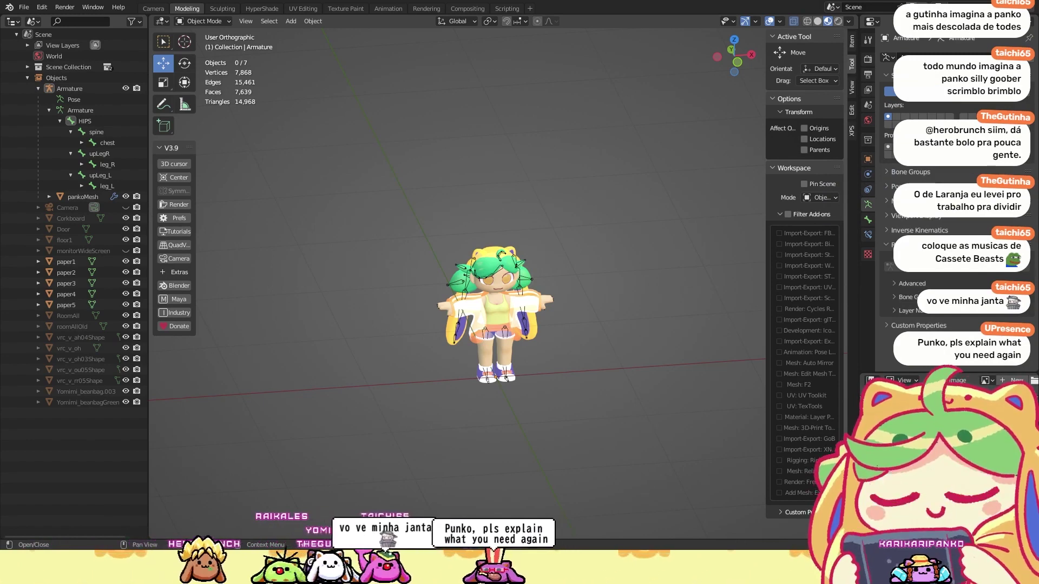
Step: Switch to Unity, select the pankoMesh of panko_VR4__ in the scene and open the project's root Assets folder
{"action": "key", "text": "alt+Tab"}
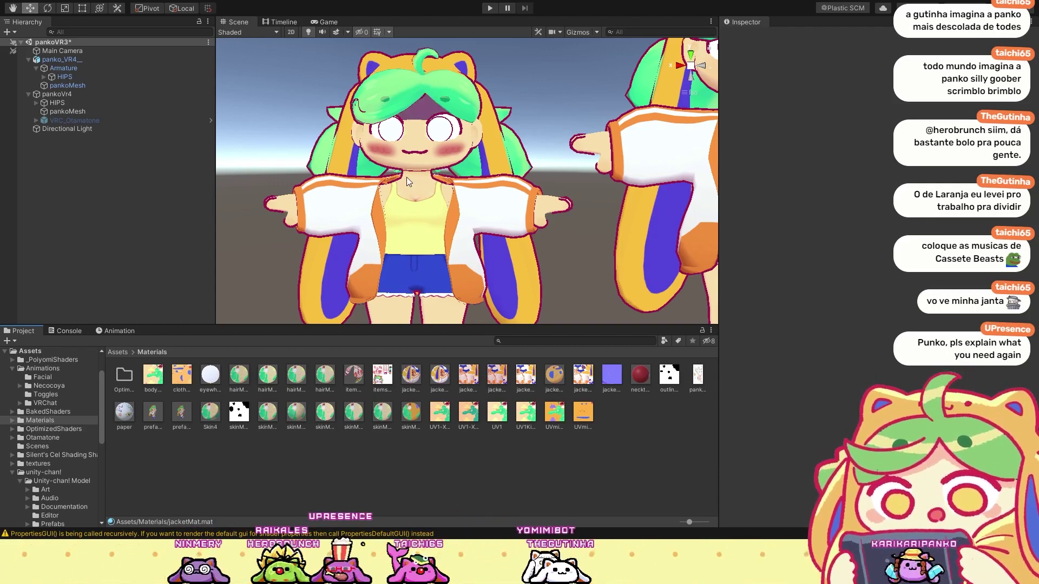
{"action": "right_click_drag", "start_coordinate": [388, 161], "coordinate": [426, 180]}
{"action": "left_click", "coordinate": [559, 118]}
{"action": "left_click", "coordinate": [575, 128]}
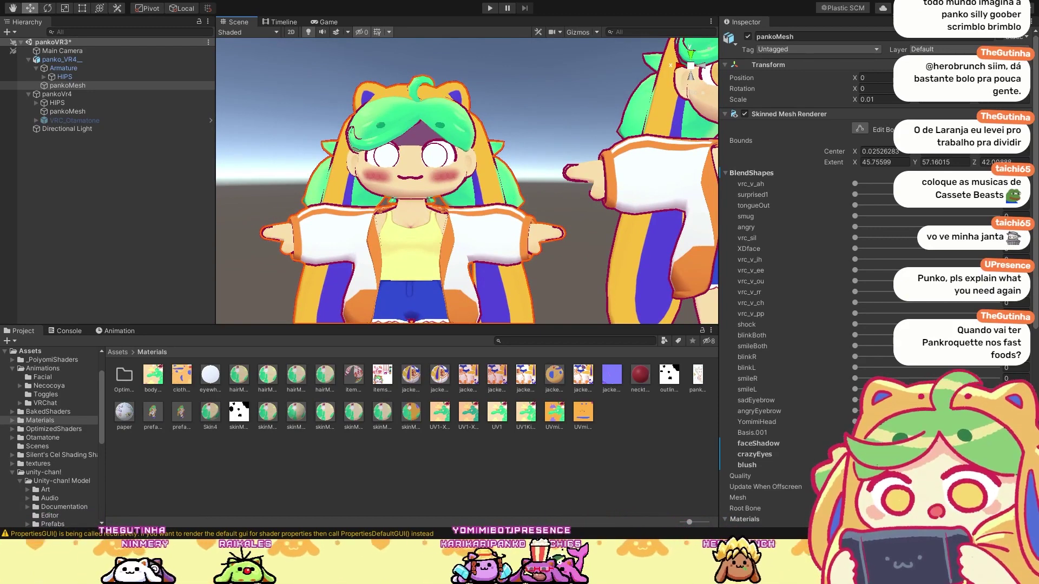
{"action": "left_click", "coordinate": [120, 352]}
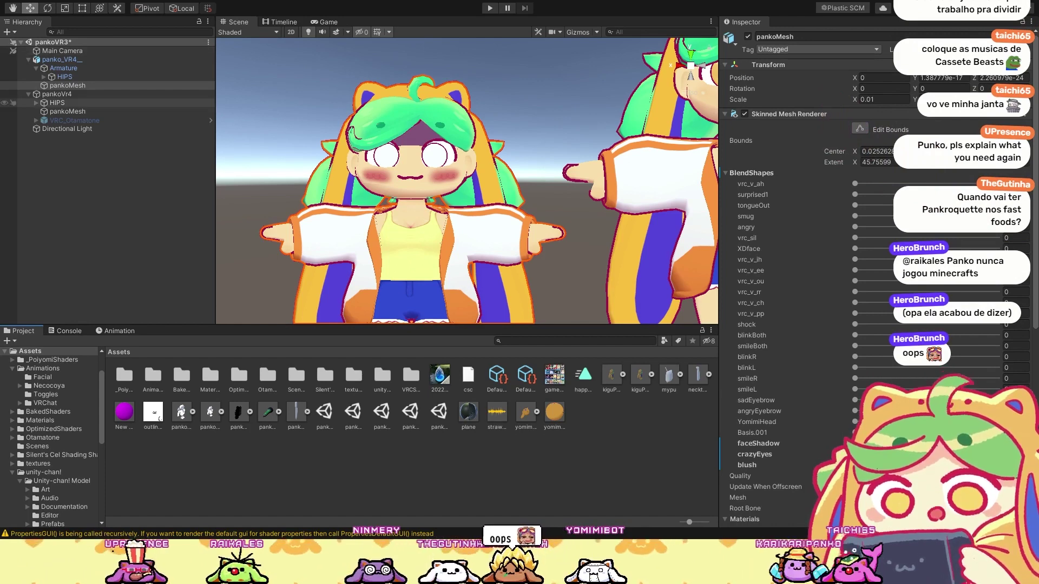
Step: Make HIPS a child of pankoMesh within the pankoVr4 object and expand its child bones
{"action": "left_click_drag", "start_coordinate": [59, 102], "coordinate": [77, 112]}
{"action": "left_click", "coordinate": [80, 101]}
{"action": "left_click", "coordinate": [80, 97]}
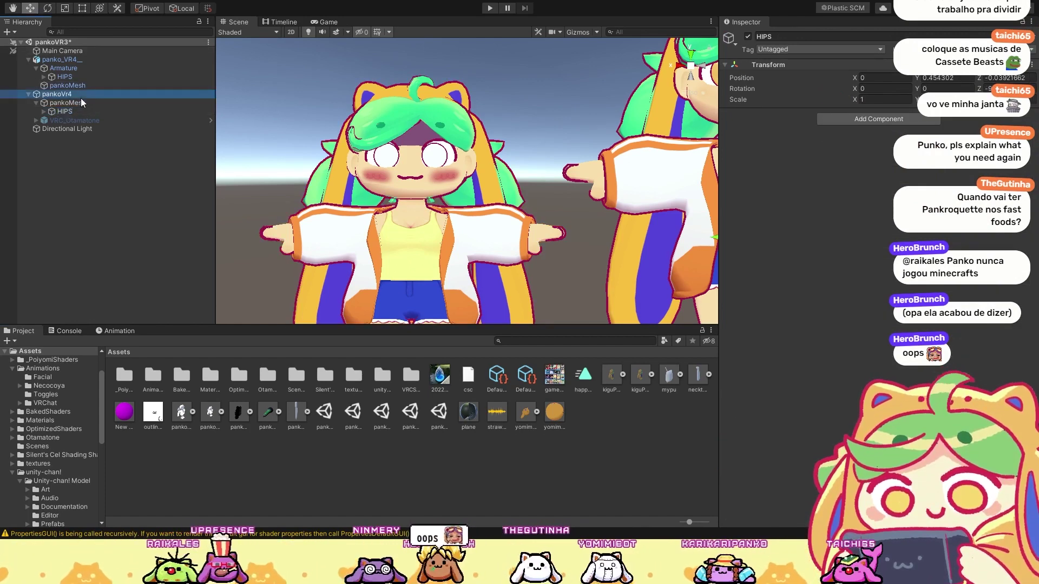
{"action": "left_click", "coordinate": [98, 105]}
{"action": "left_click", "coordinate": [46, 112]}
{"action": "left_click", "coordinate": [43, 111]}
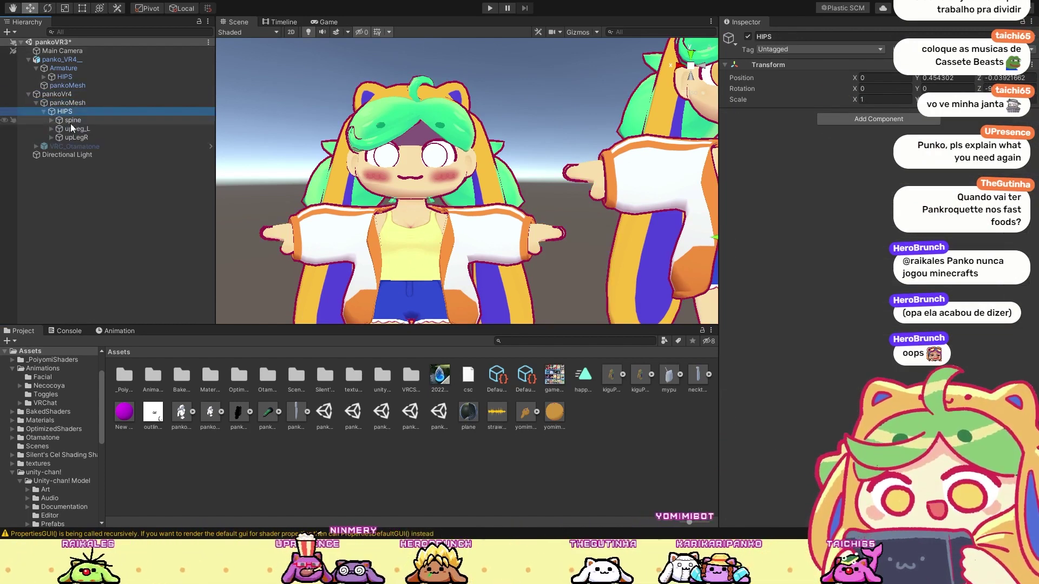
Step: Examine the HIPS and pankoMesh objects of pankoVr4 in the hierarchy and view the avatar from the front
{"action": "left_click", "coordinate": [77, 129]}
{"action": "left_click", "coordinate": [128, 112]}
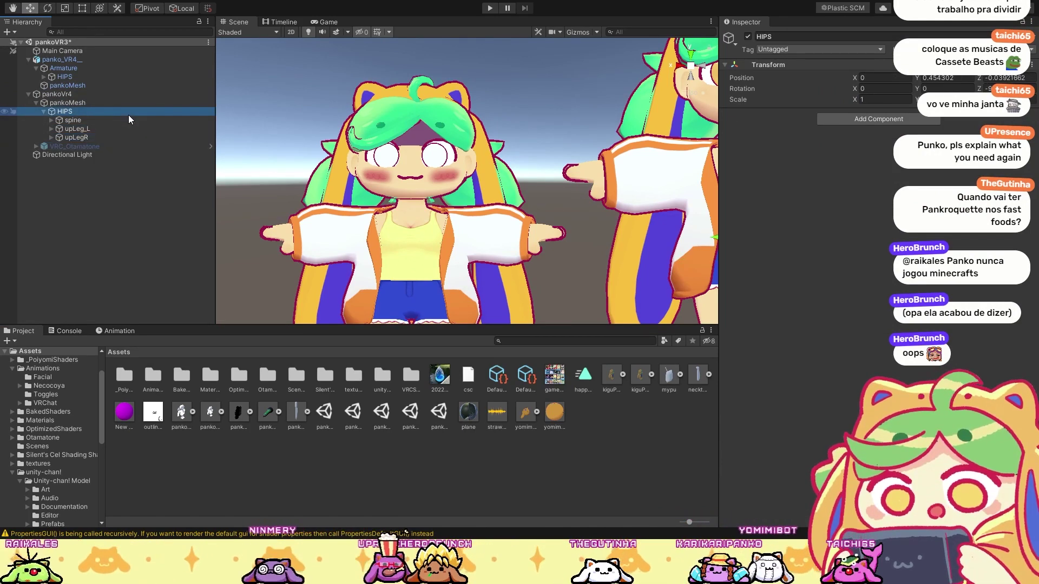
{"action": "middle_click_drag", "start_coordinate": [607, 122], "coordinate": [522, 216]}
{"action": "left_click", "coordinate": [83, 112]}
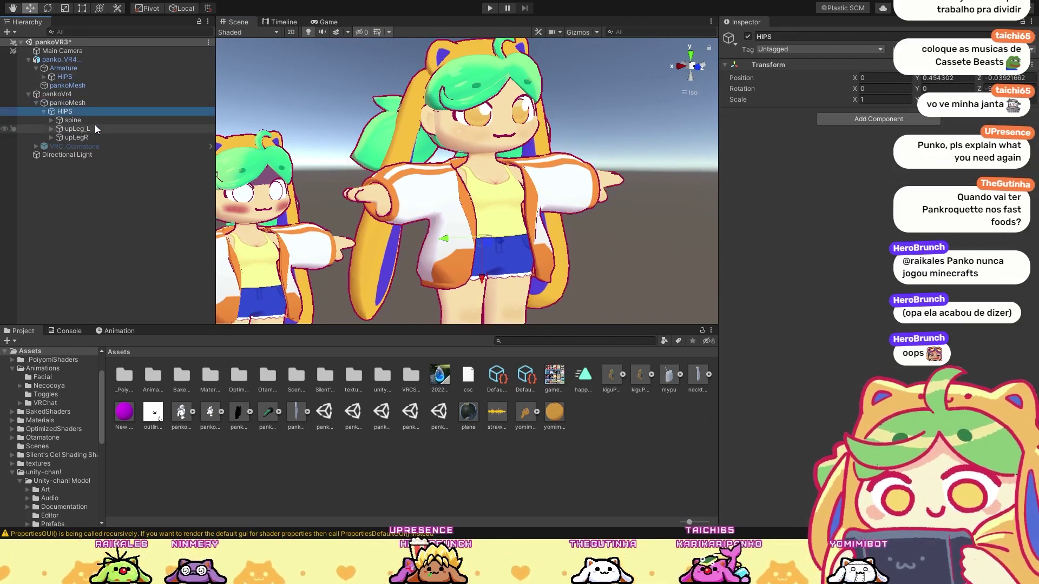
{"action": "left_click", "coordinate": [96, 128]}
{"action": "left_click", "coordinate": [91, 102]}
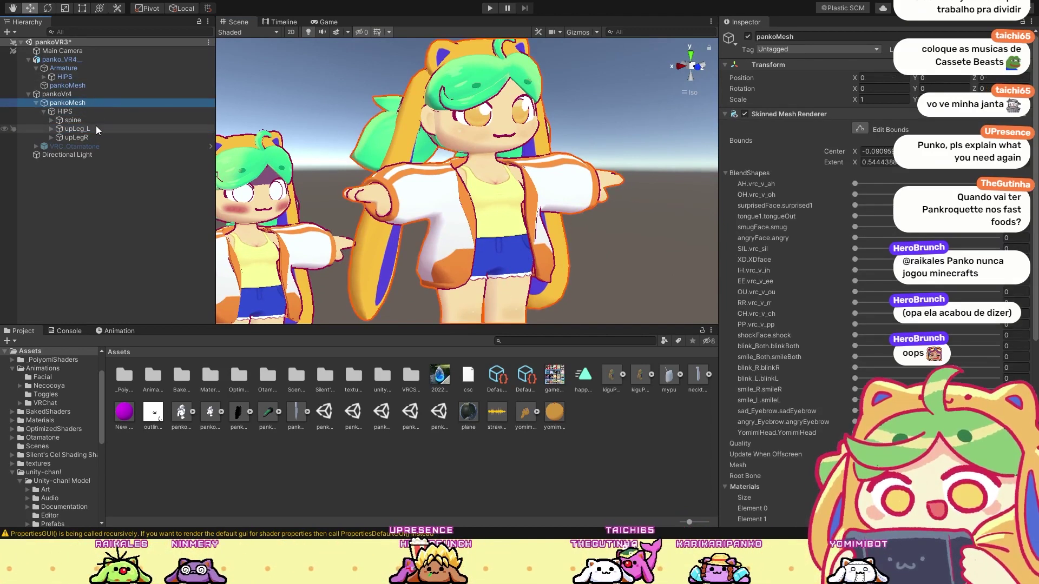
{"action": "middle_click_drag", "start_coordinate": [341, 155], "coordinate": [436, 140]}
{"action": "left_click_drag", "start_coordinate": [436, 139], "coordinate": [502, 231], "text": "alt"}
{"action": "left_click", "coordinate": [698, 71]}
{"action": "left_click", "coordinate": [98, 111]}
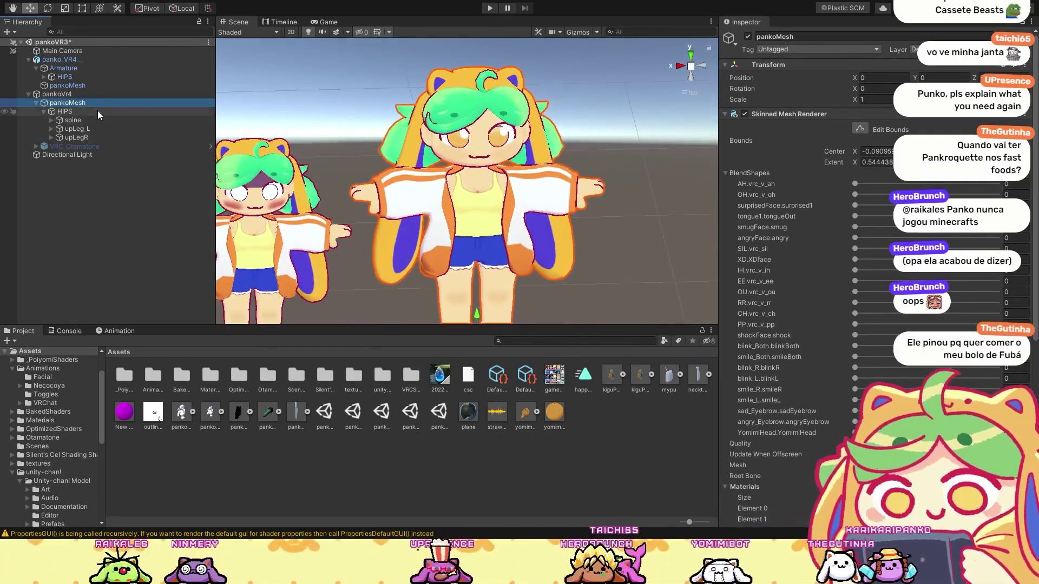
Step: Expand the HIPS bones under panko_VR4__ and select its Armature to compare it with the pankoVr4 hierarchy
{"action": "left_click", "coordinate": [42, 93]}
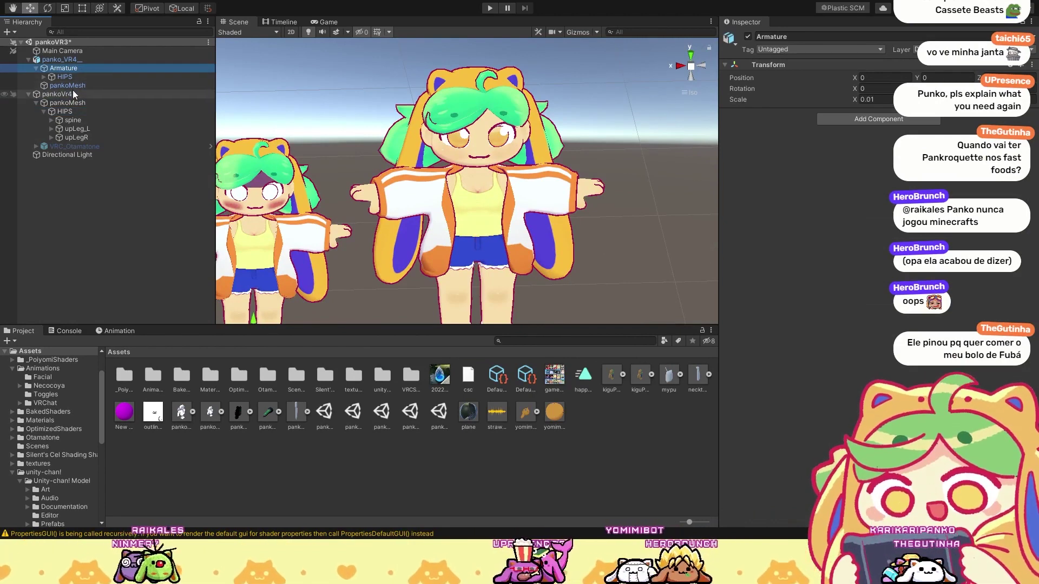
{"action": "left_click", "coordinate": [45, 79]}
{"action": "left_click", "coordinate": [56, 67]}
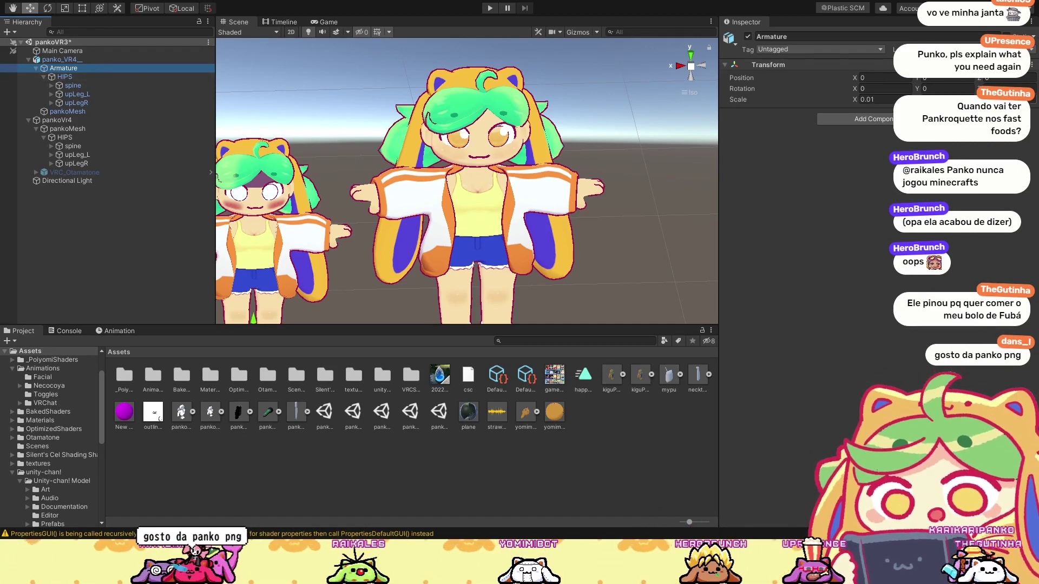
{"action": "left_click", "coordinate": [61, 60]}
{"action": "left_click", "coordinate": [64, 67]}
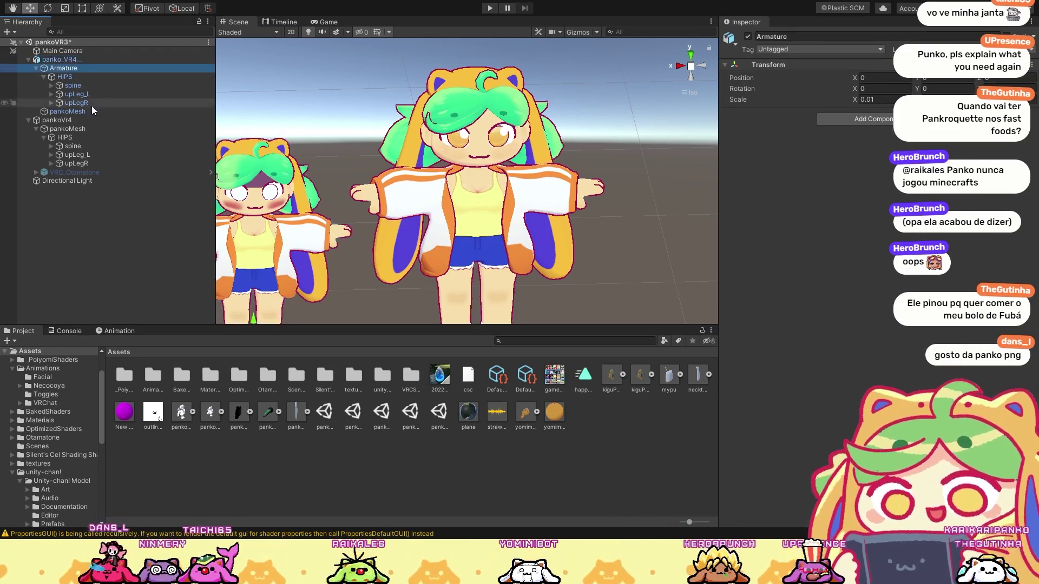
Step: Examine pankoMesh, HIPS and the spine and leg bones of pankoVr4 in the hierarchy
{"action": "left_click", "coordinate": [78, 122]}
{"action": "left_click", "coordinate": [79, 129]}
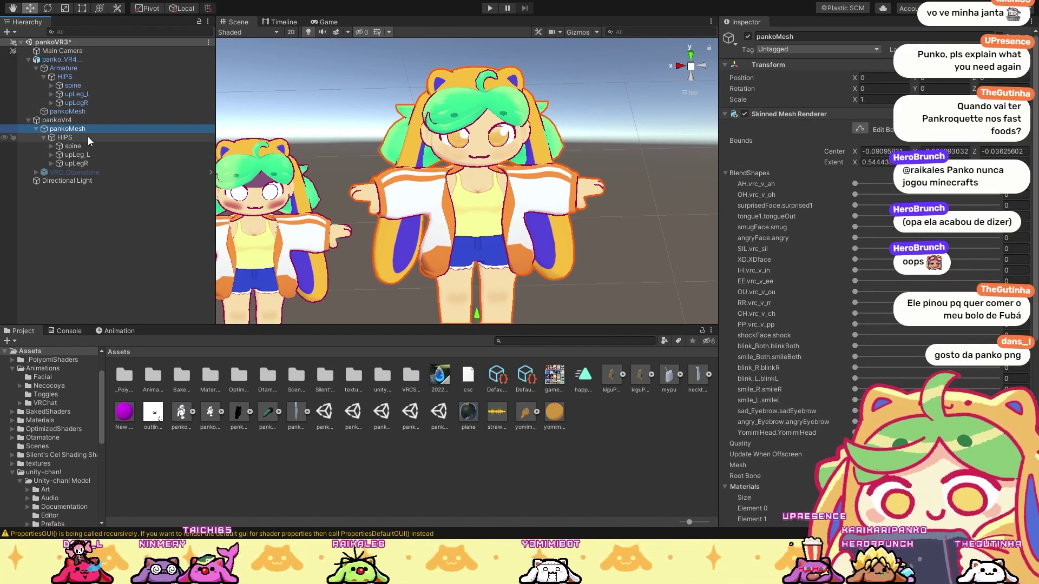
{"action": "left_click", "coordinate": [88, 137]}
{"action": "left_click", "coordinate": [87, 147]}
{"action": "left_click", "coordinate": [88, 155]}
{"action": "left_click", "coordinate": [85, 164]}
{"action": "left_click", "coordinate": [83, 173]}
{"action": "left_click", "coordinate": [81, 130]}
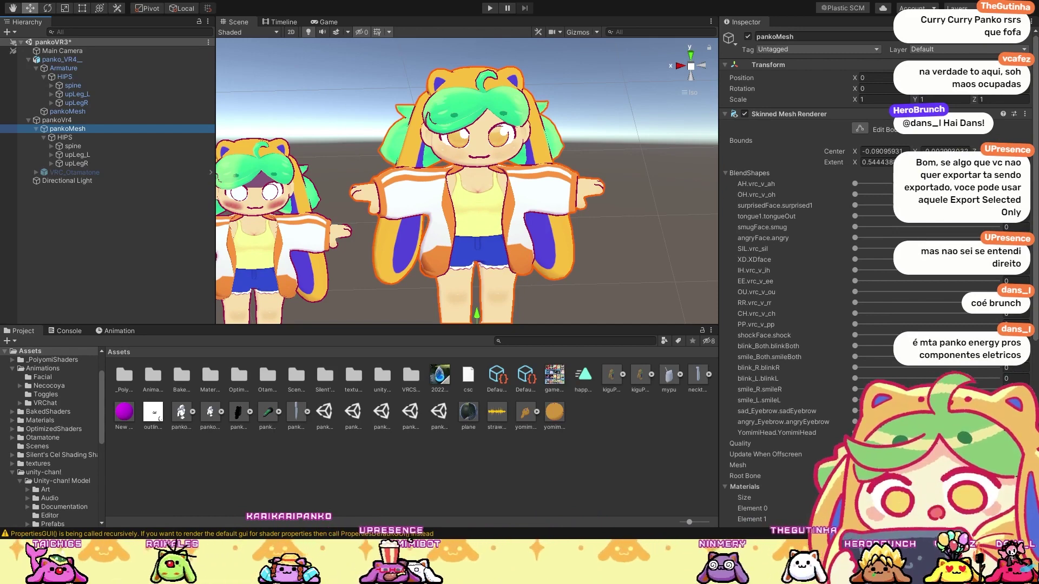
Step: Switch to Blender and examine the Armature data and its HIPS root bone in the scene's object tree
{"action": "key", "text": "alt+Tab"}
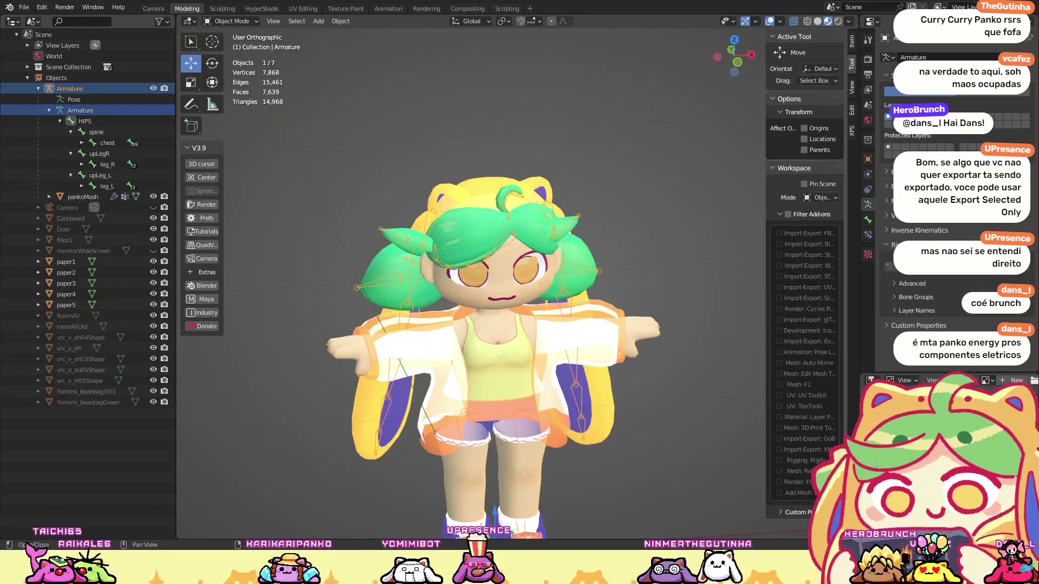
{"action": "key", "text": "alt+a"}
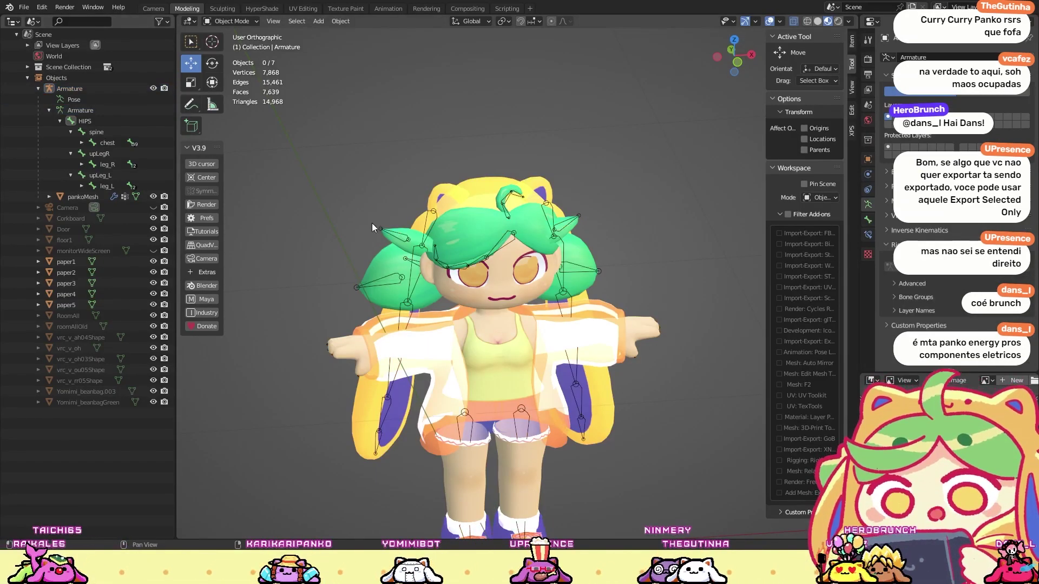
{"action": "middle_click_drag", "start_coordinate": [520, 204], "coordinate": [488, 161], "text": "shift"}
{"action": "scroll", "coordinate": [488, 161], "scroll_direction": "up", "scroll_amount": 2}
{"action": "left_click", "coordinate": [86, 110]}
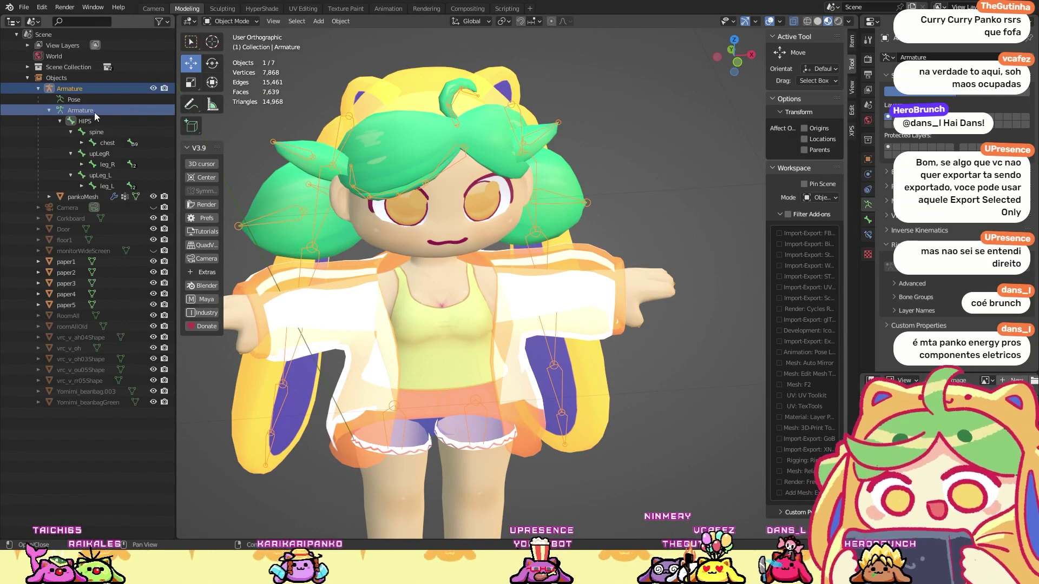
{"action": "left_click", "coordinate": [90, 121]}
{"action": "left_click", "coordinate": [97, 110]}
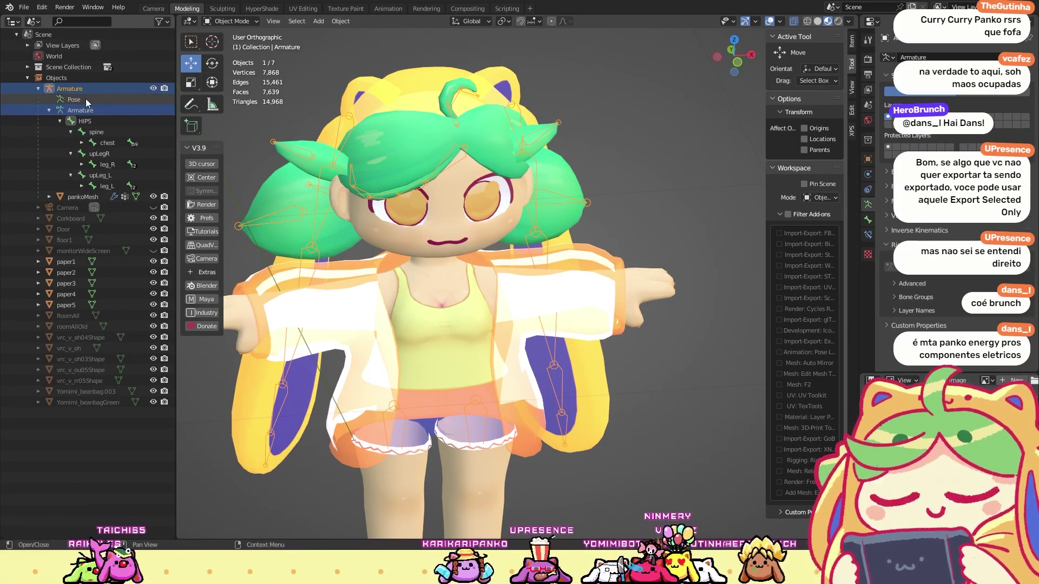
{"action": "double_click", "coordinate": [82, 111]}
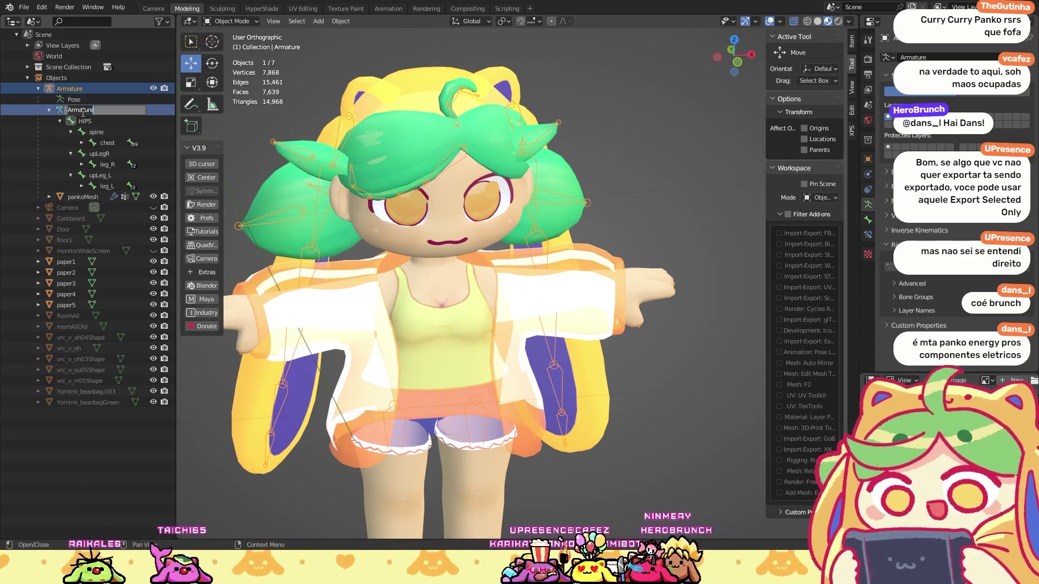
{"action": "key", "text": "Return"}
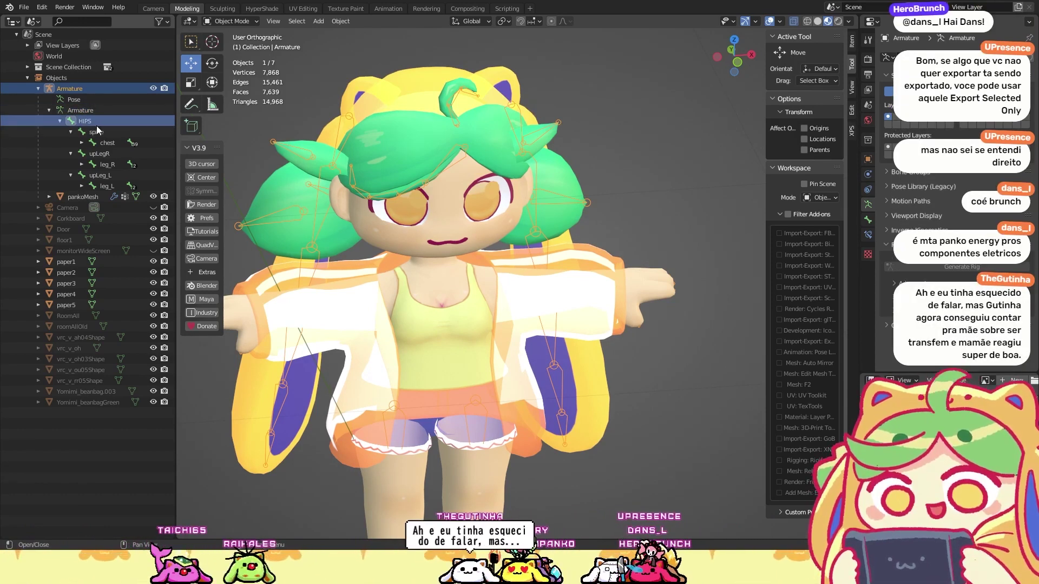
{"action": "left_click", "coordinate": [61, 124]}
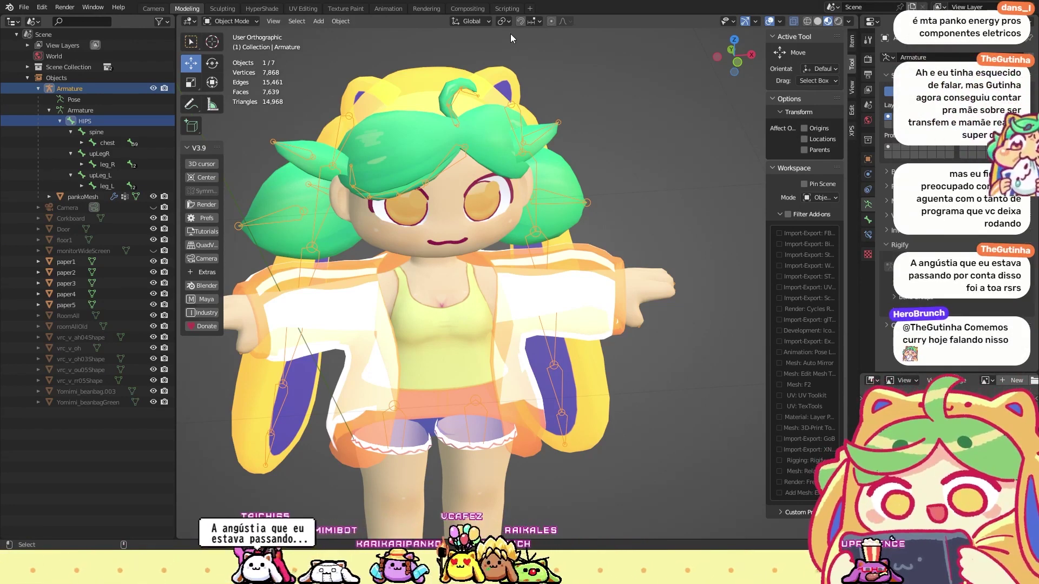
Step: Select pankoMesh together with the Armature's HIPS and export them to the Unity project as pankoHeartTrackingTest
{"action": "left_click", "coordinate": [87, 197]}
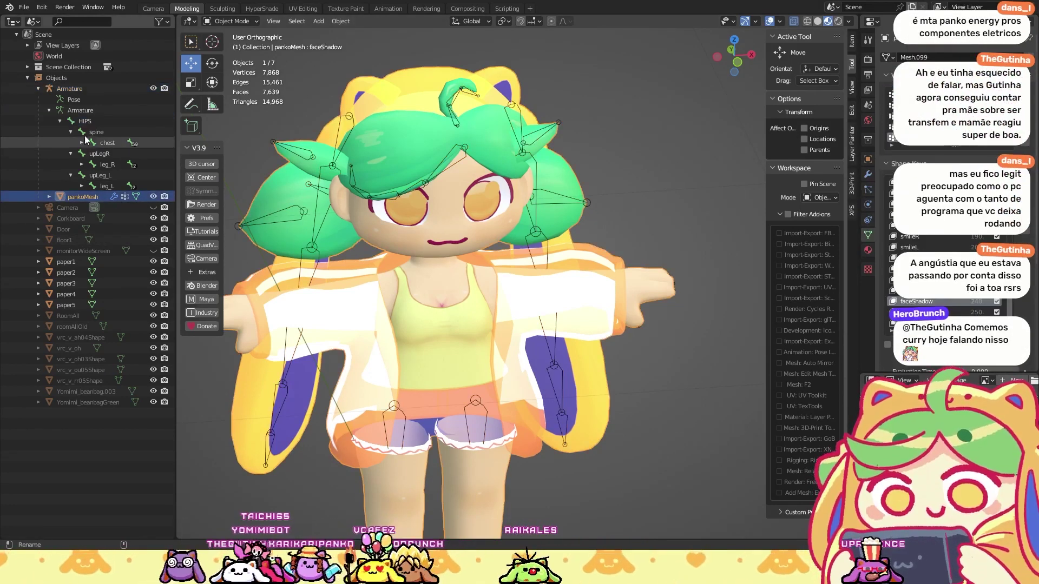
{"action": "double_click", "coordinate": [85, 120]}
{"action": "key", "text": "Return"}
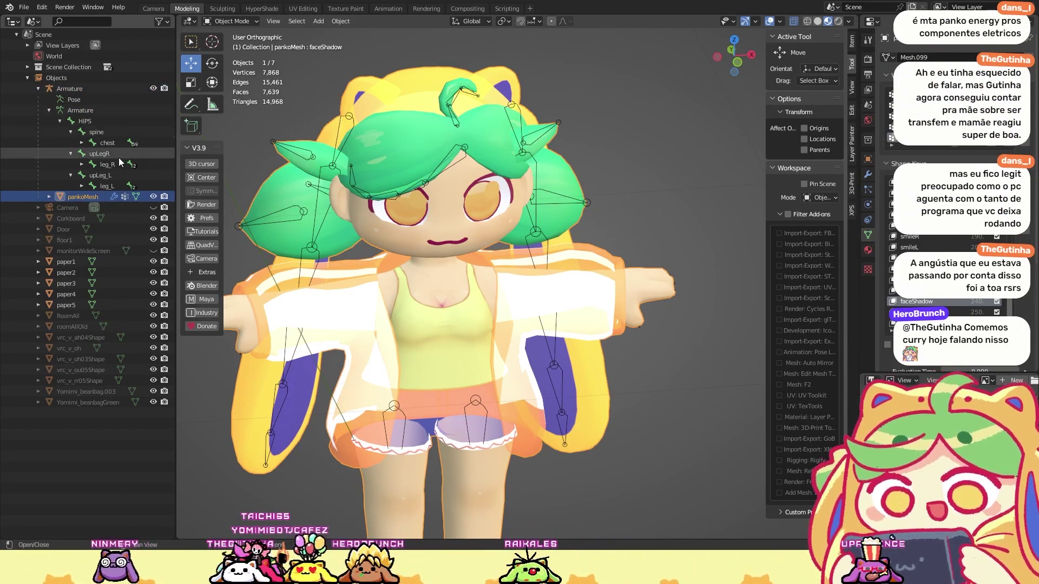
{"action": "left_click", "coordinate": [121, 123], "text": "ctrl"}
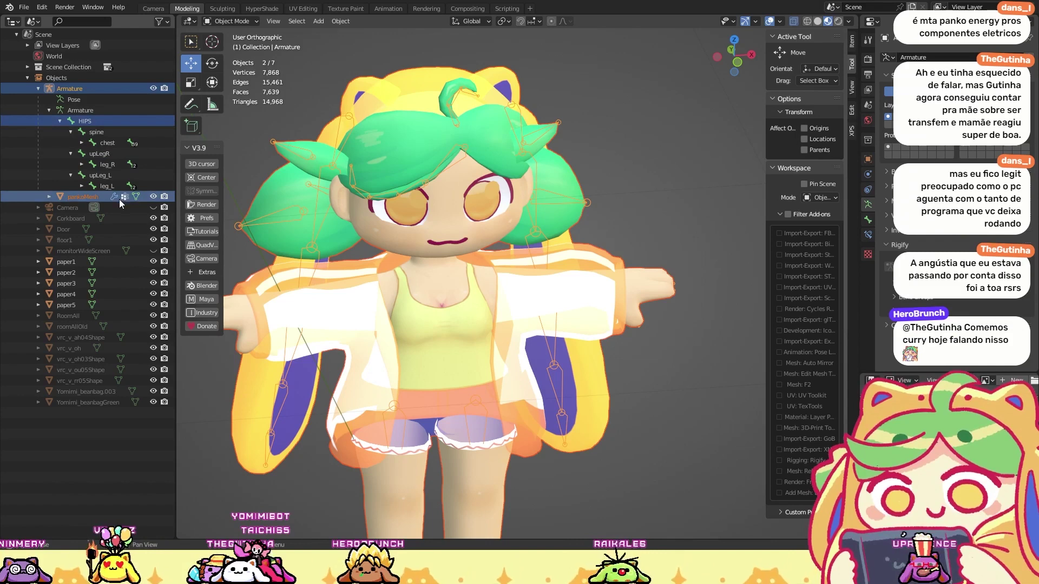
{"action": "left_click", "coordinate": [122, 122]}
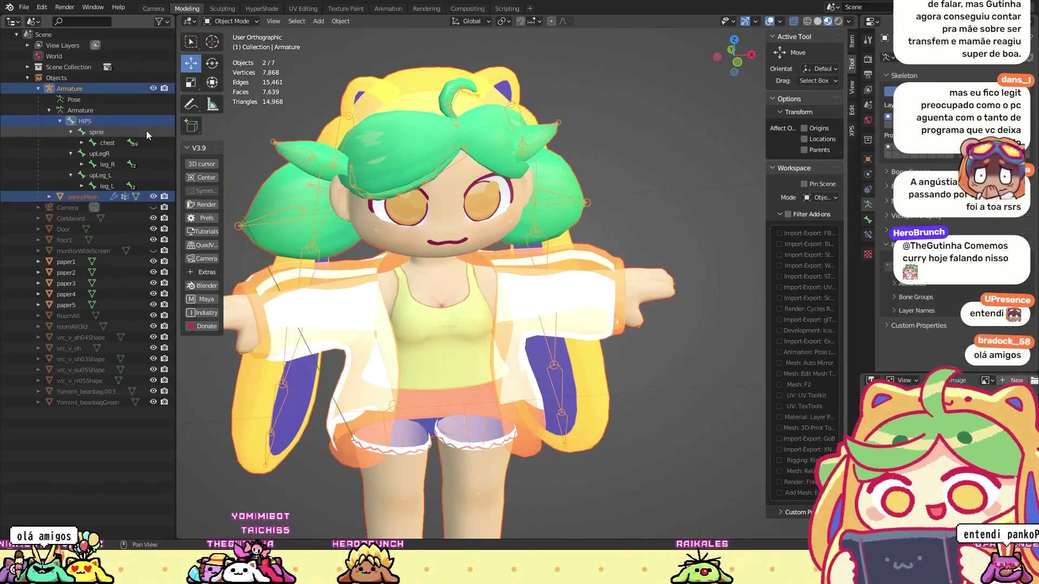
{"action": "left_click", "coordinate": [24, 7]}
{"action": "mouse_move", "coordinate": [87, 164]}
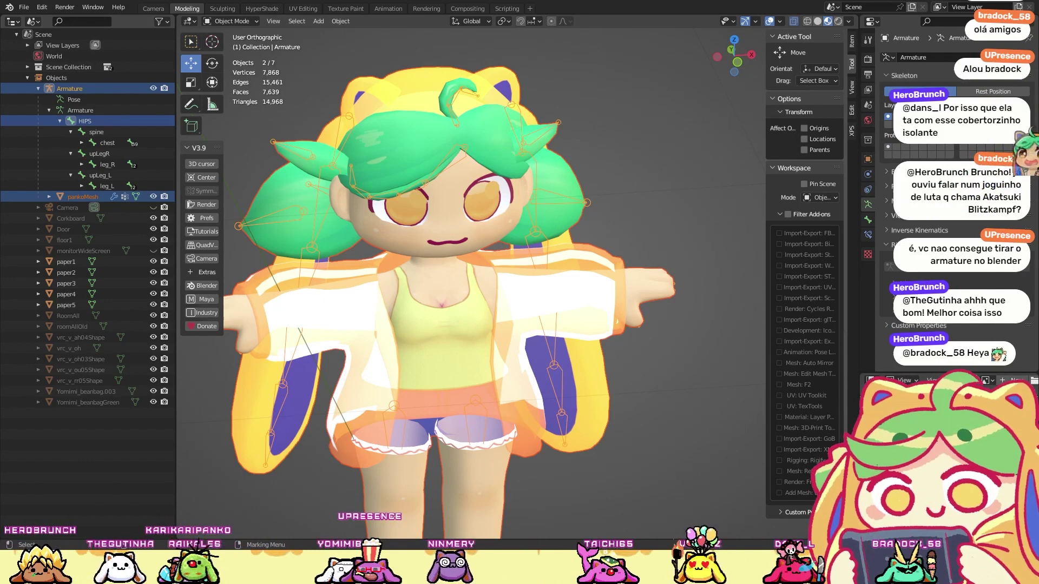
Step: Switch to Unity, find the pankoHeartTrackingTest model in Assets and place it in the scene beside the larger avatar
{"action": "key", "text": "alt+Tab"}
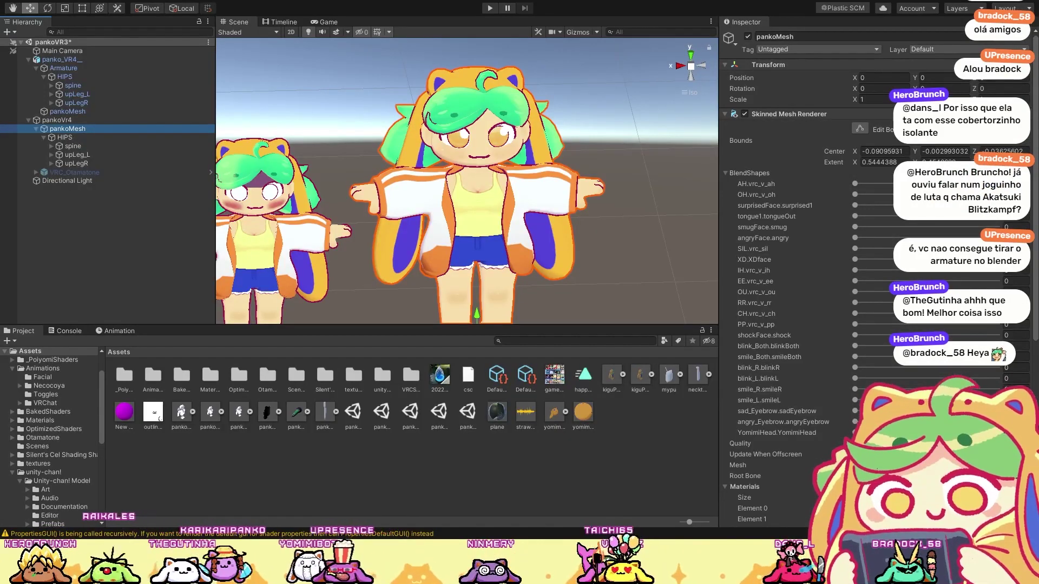
{"action": "left_click", "coordinate": [438, 412]}
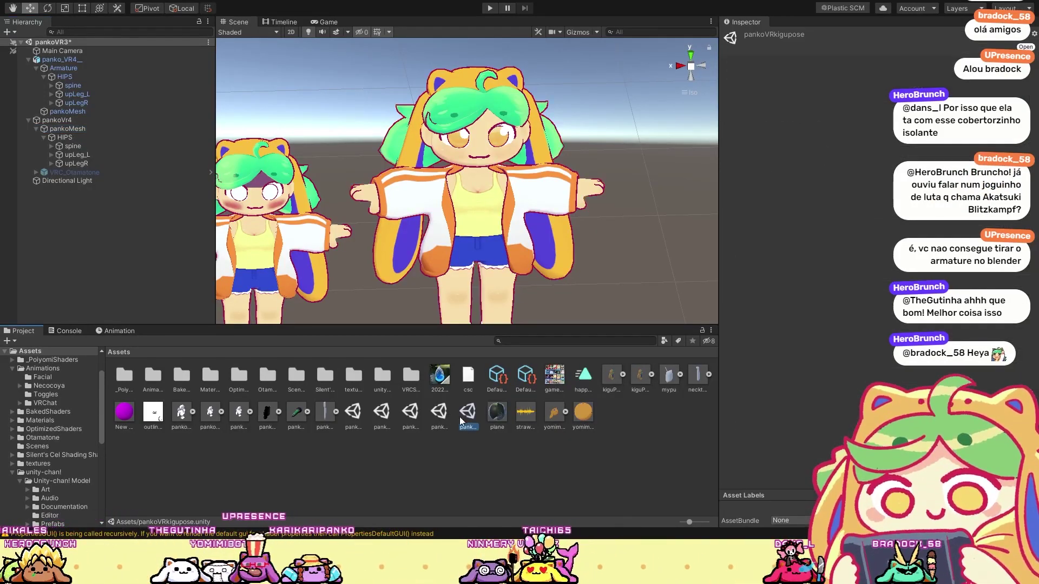
{"action": "left_click", "coordinate": [410, 412]}
{"action": "left_click", "coordinate": [381, 412]}
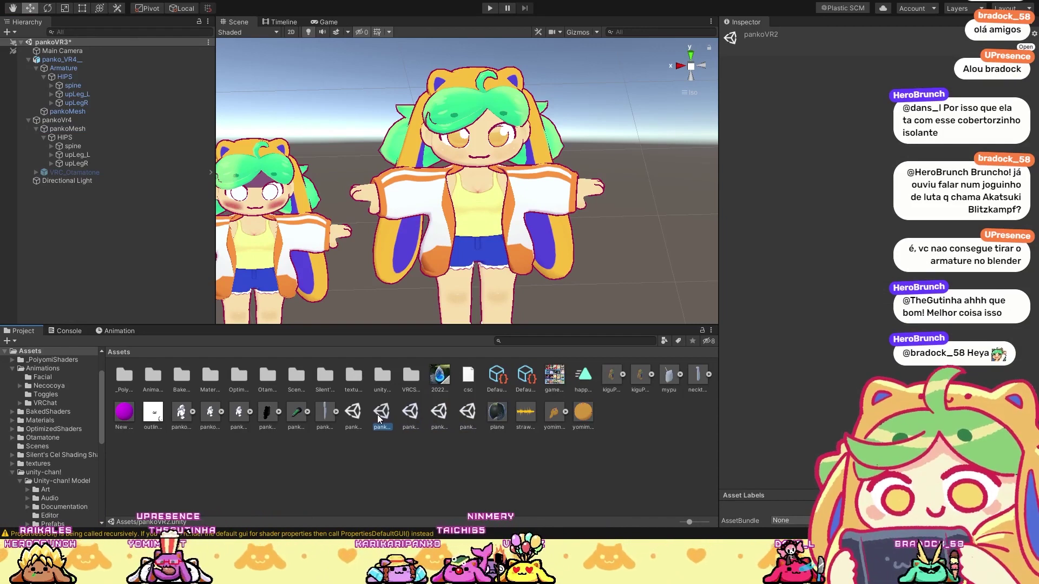
{"action": "left_click", "coordinate": [239, 415]}
{"action": "left_click_drag", "start_coordinate": [241, 413], "coordinate": [650, 270]}
Step: Expand pankoHeartTrackingTest and its Armature to check where HIPS sits in the hierarchy
{"action": "left_click", "coordinate": [24, 60]}
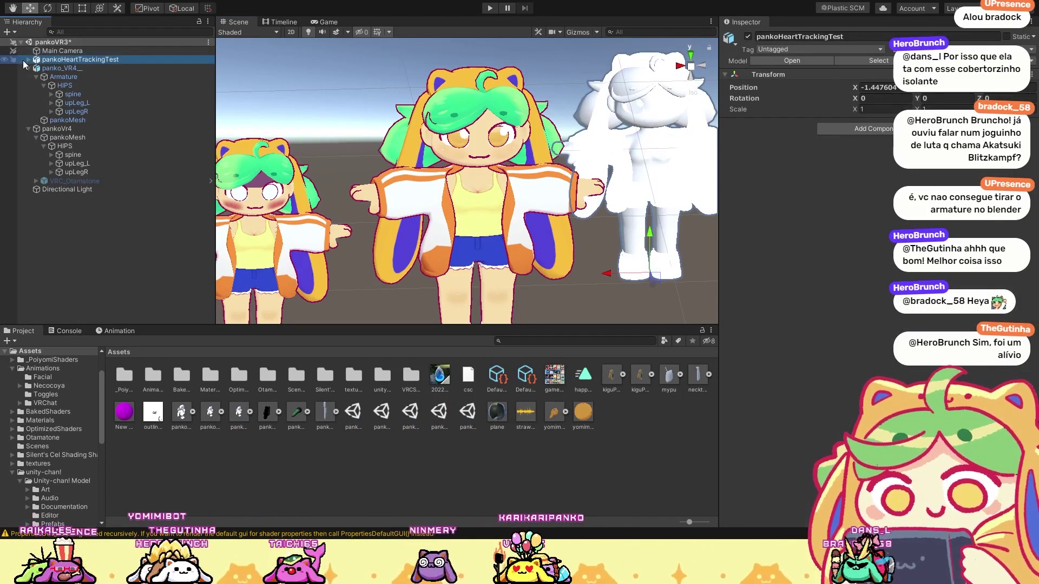
{"action": "left_click", "coordinate": [29, 59]}
{"action": "left_click", "coordinate": [41, 69]}
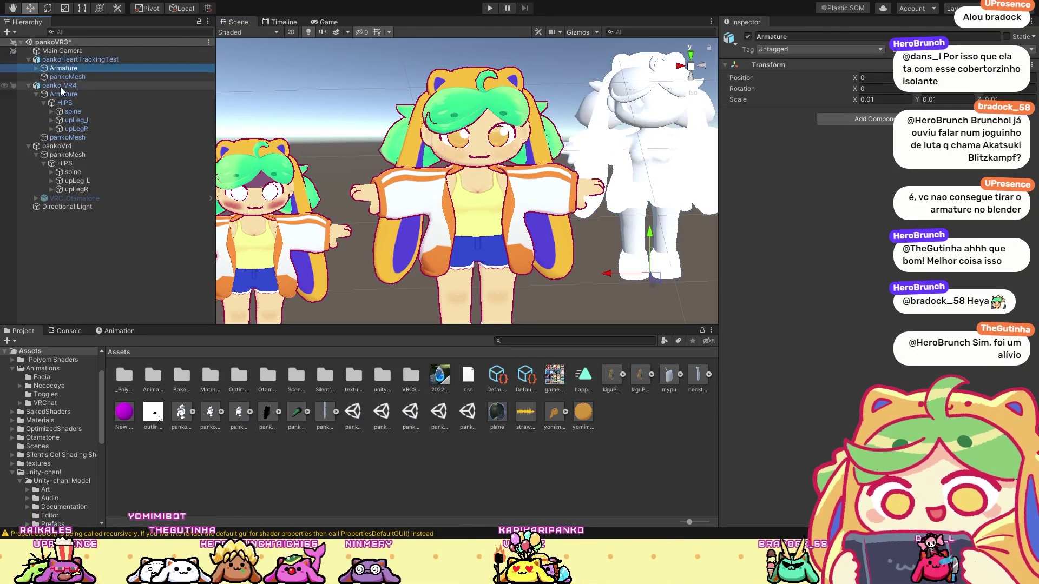
{"action": "left_click", "coordinate": [36, 68]}
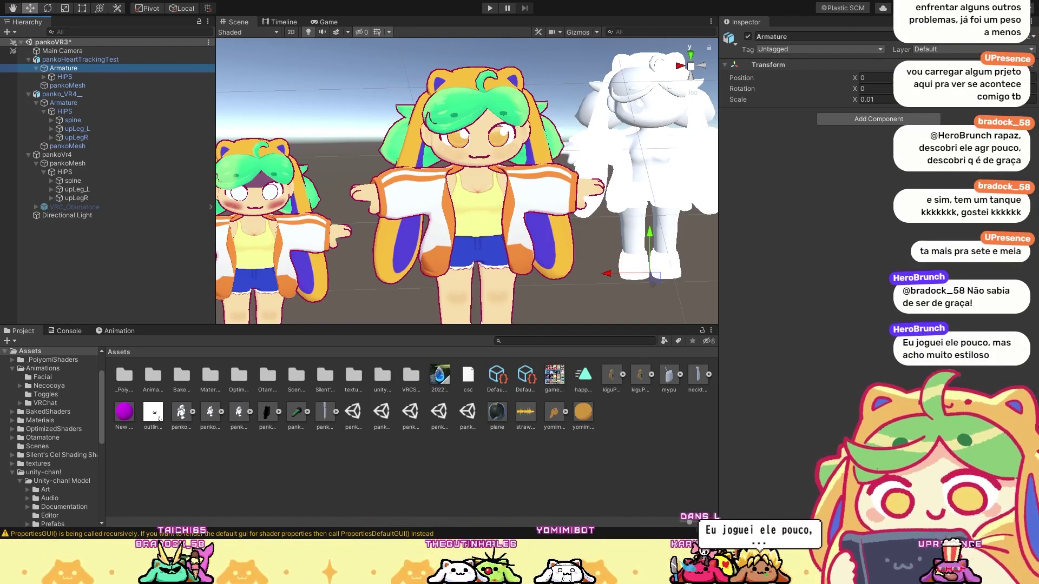
{"action": "key", "text": "alt"}
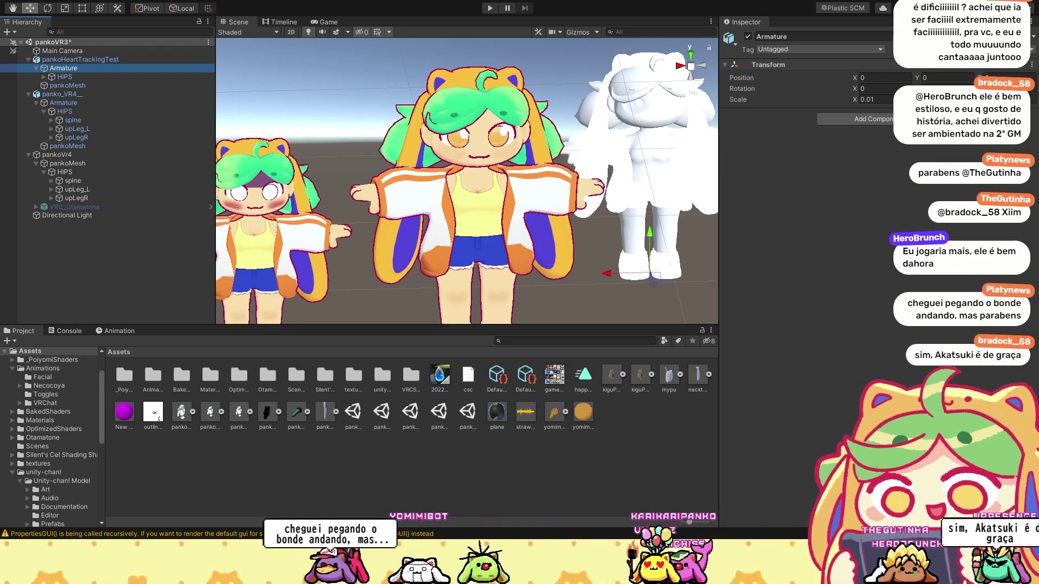
Step: Delete the pankoHeartTrackingTest model from the scene
{"action": "left_click", "coordinate": [596, 65]}
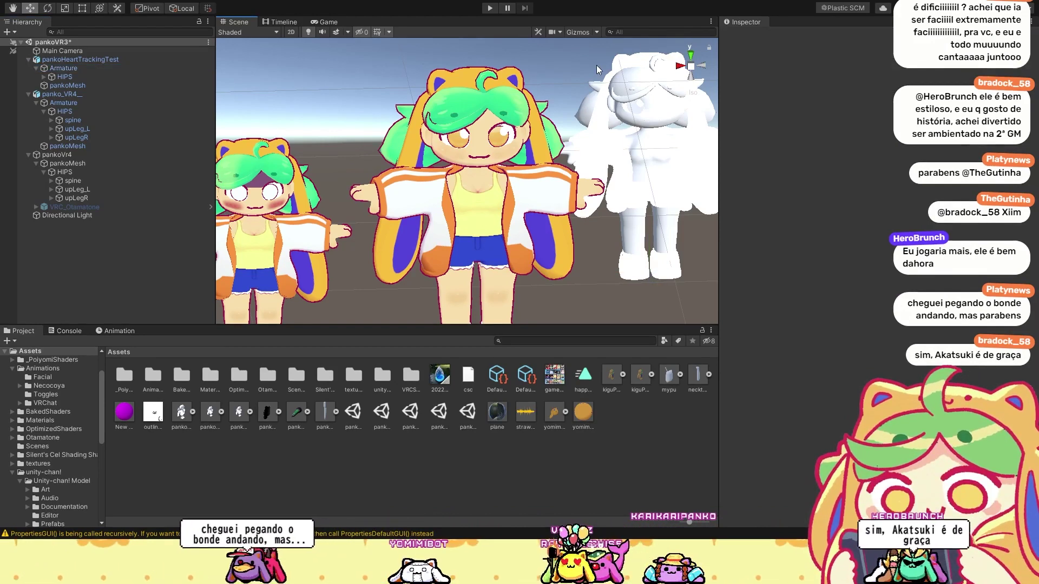
{"action": "left_click_drag", "start_coordinate": [532, 251], "coordinate": [494, 169], "text": "alt"}
{"action": "scroll", "coordinate": [393, 235], "scroll_direction": "down", "scroll_amount": 5}
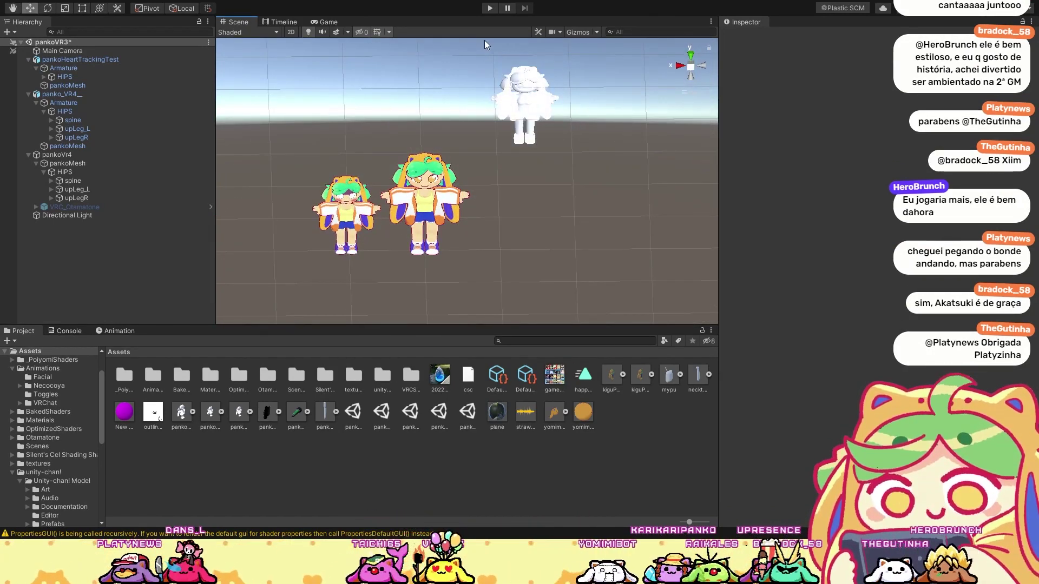
{"action": "left_click", "coordinate": [74, 60]}
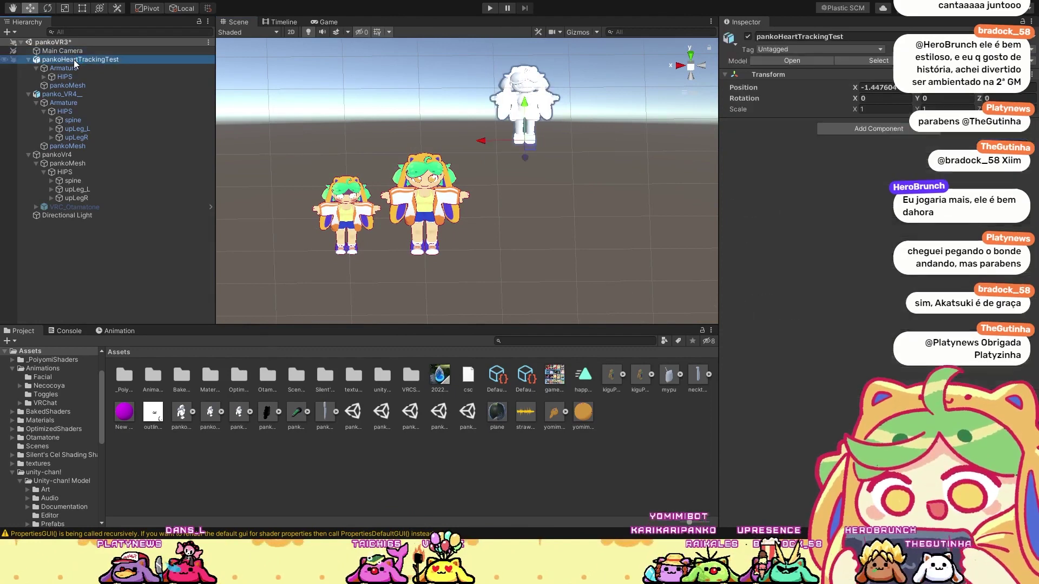
{"action": "key", "text": "Delete"}
Step: Examine the face of the smaller panko_VR4__ avatar up close and select it in the scene
{"action": "left_click_drag", "start_coordinate": [382, 172], "coordinate": [430, 185], "text": "alt"}
{"action": "scroll", "coordinate": [431, 185], "scroll_direction": "up", "scroll_amount": 8}
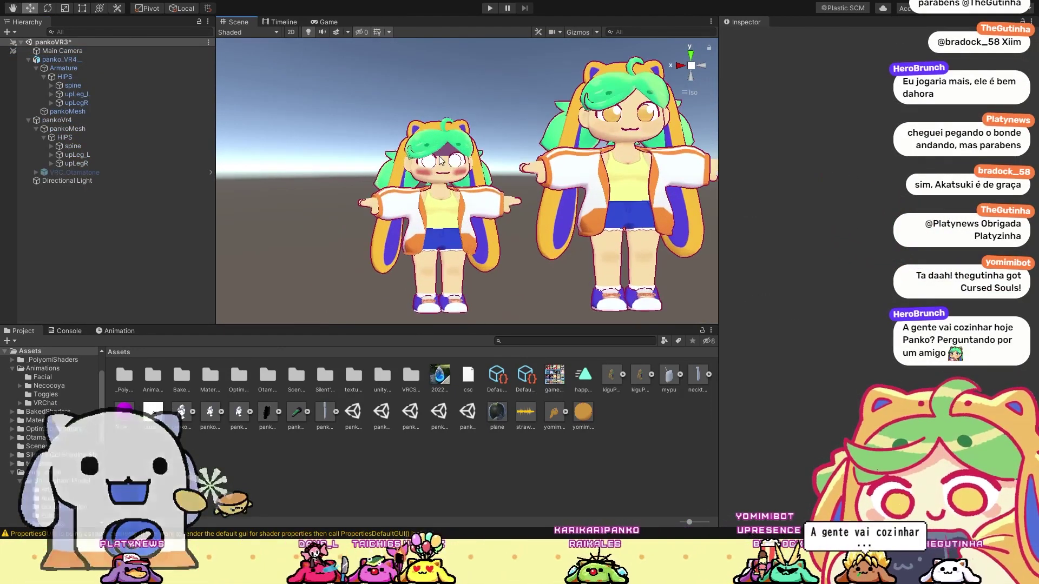
{"action": "scroll", "coordinate": [441, 160], "scroll_direction": "up", "scroll_amount": 8}
{"action": "left_click_drag", "start_coordinate": [474, 134], "coordinate": [383, 140], "text": "alt"}
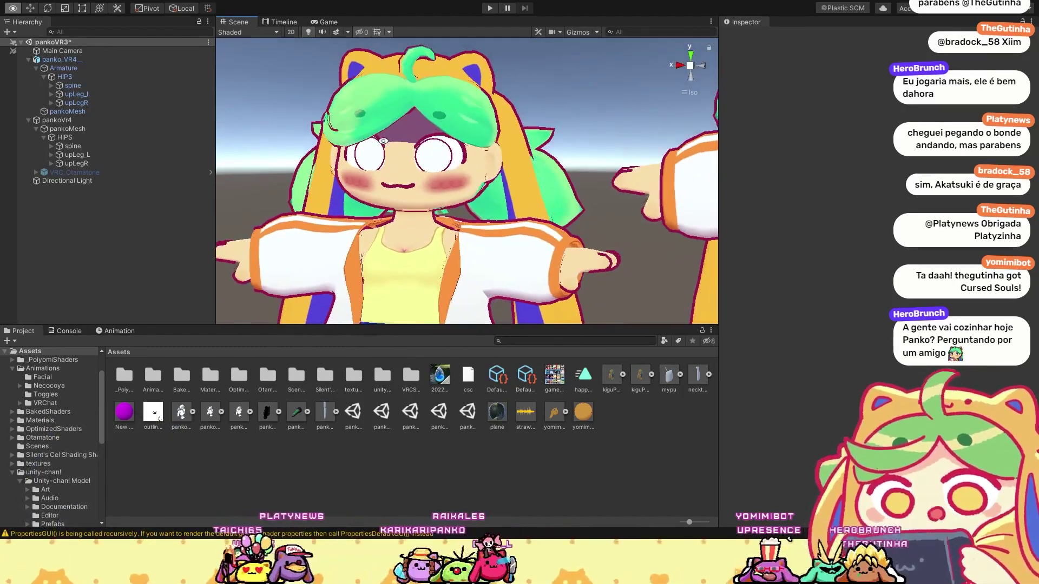
{"action": "left_click", "coordinate": [383, 140]}
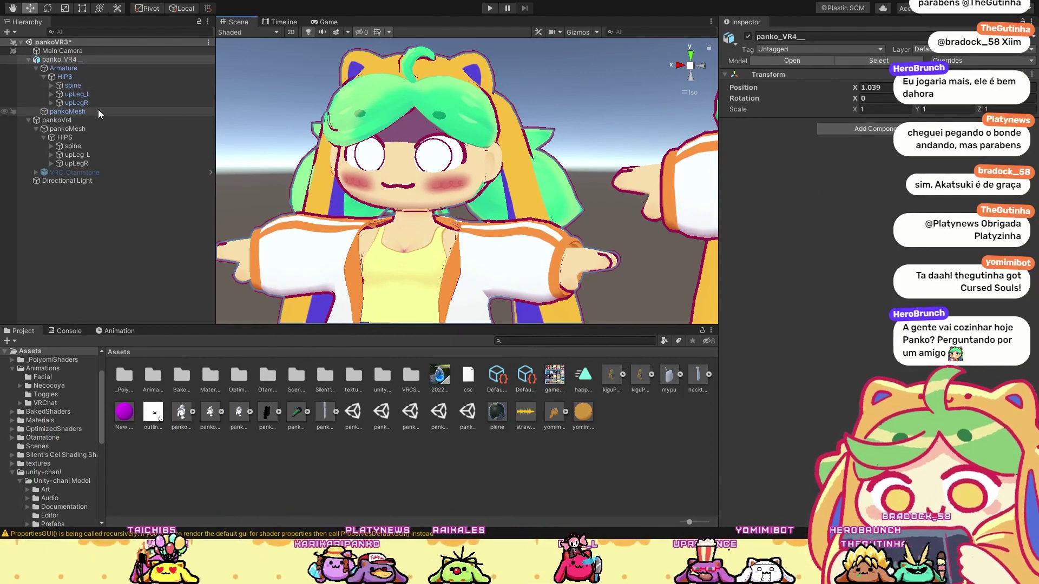
{"action": "left_click", "coordinate": [108, 244]}
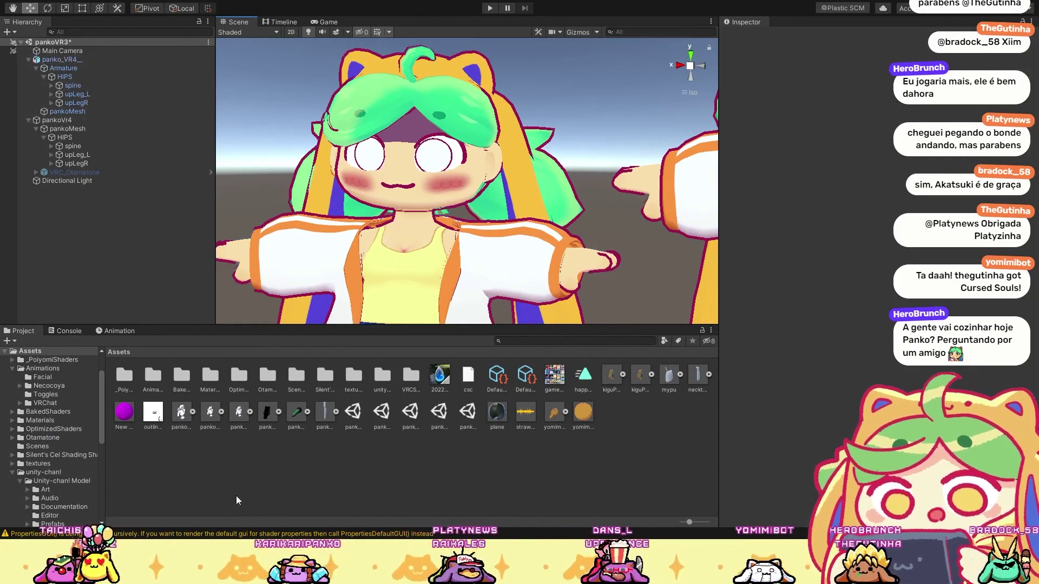
{"action": "left_click", "coordinate": [484, 160]}
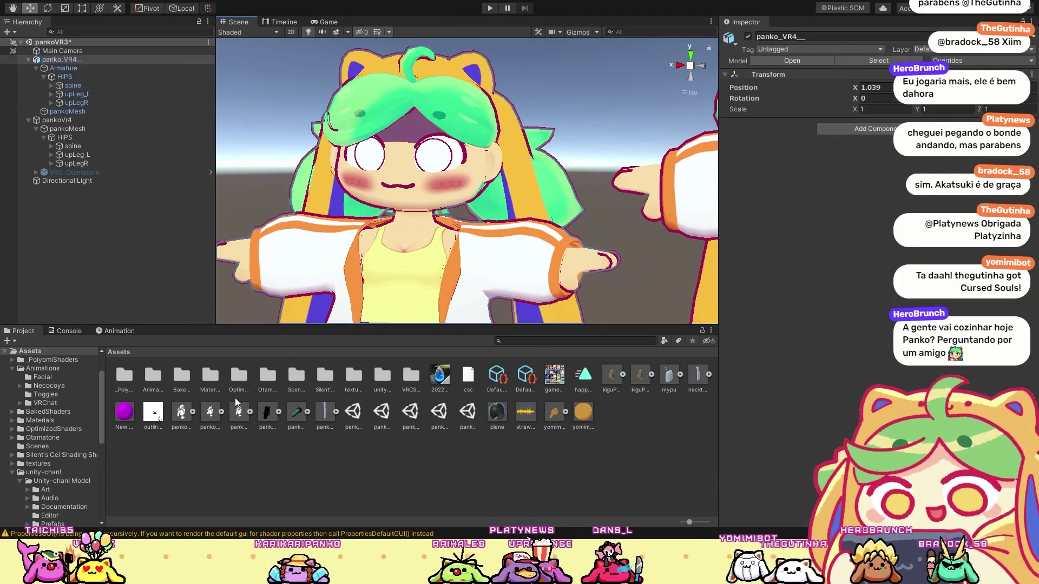
Step: Open the project's Materials folder and look through its jacket materials
{"action": "left_click", "coordinate": [210, 375]}
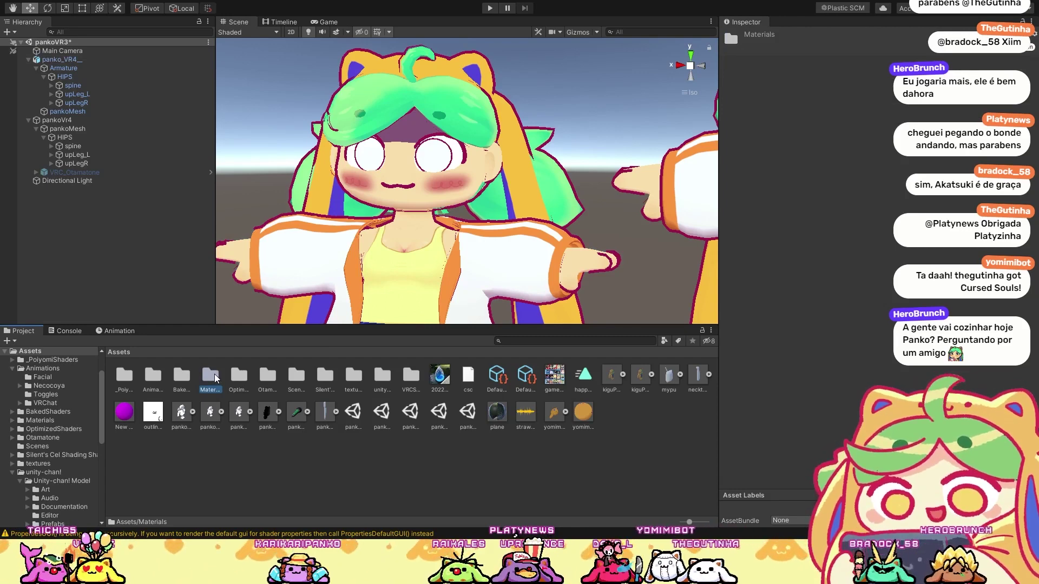
{"action": "double_click", "coordinate": [211, 375]}
{"action": "mouse_move", "coordinate": [422, 217]}
{"action": "left_mouse_down", "text": "alt"}
{"action": "mouse_move", "coordinate": [411, 211]}
{"action": "mouse_move", "coordinate": [487, 211]}
{"action": "mouse_move", "coordinate": [400, 211]}
{"action": "mouse_move", "coordinate": [428, 214]}
{"action": "left_mouse_up", "text": "alt"}
{"action": "left_click", "coordinate": [411, 376]}
{"action": "left_click", "coordinate": [554, 374]}
Step: Check the pankoMesh of the larger pankoVr4 avatar and compare both avatars side by side in the scene
{"action": "left_click", "coordinate": [628, 177]}
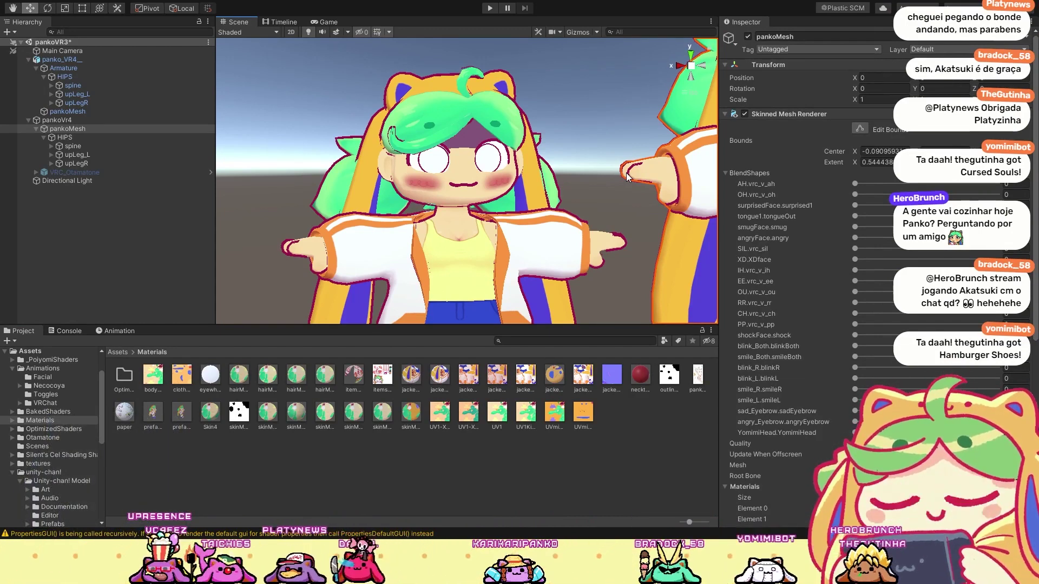
{"action": "left_click", "coordinate": [596, 141]}
{"action": "scroll", "coordinate": [587, 132], "scroll_direction": "down", "scroll_amount": 10}
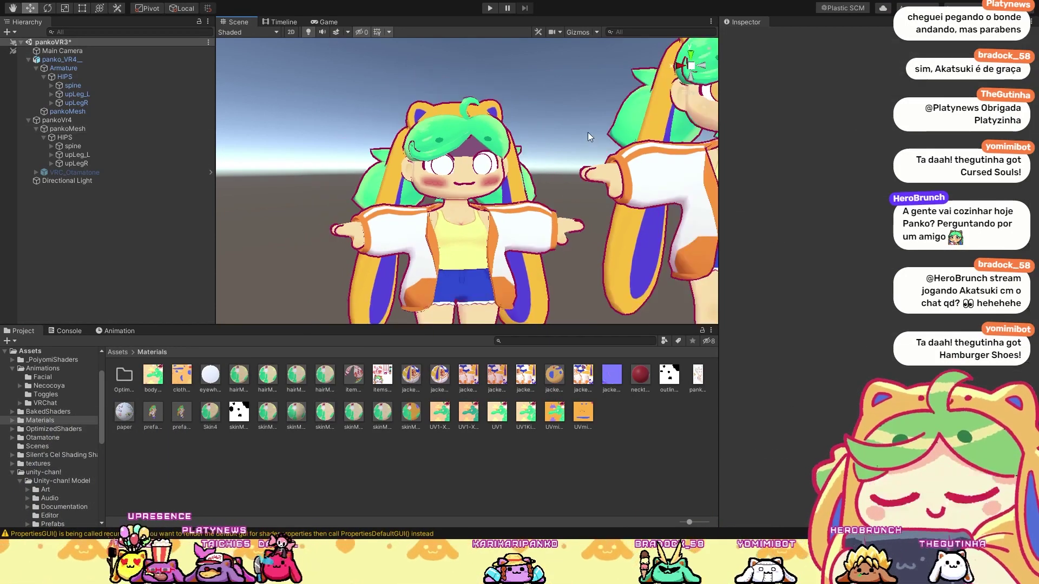
{"action": "left_click_drag", "start_coordinate": [586, 210], "coordinate": [623, 120], "text": "alt"}
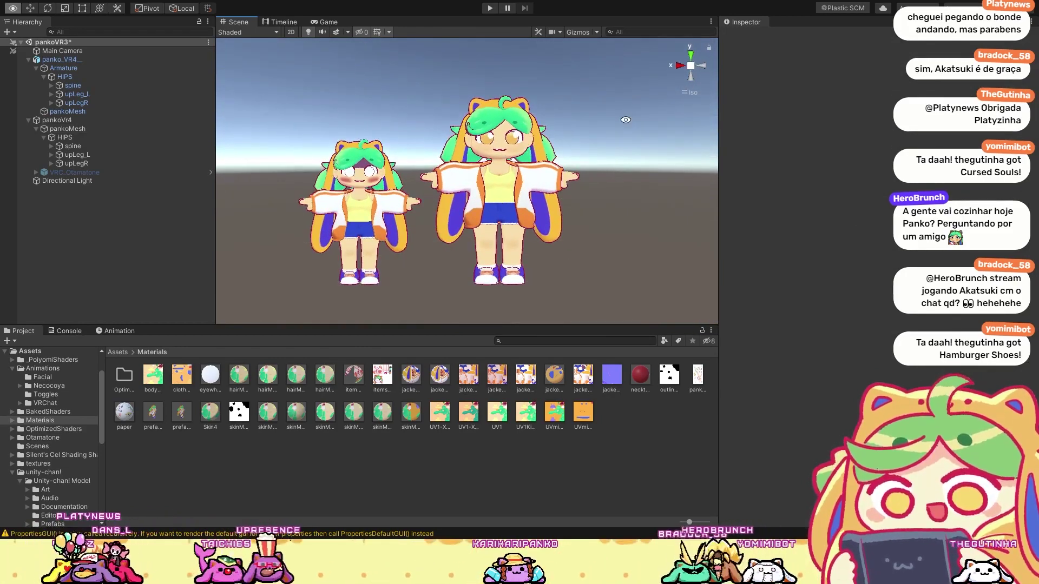
{"action": "left_click_drag", "start_coordinate": [648, 135], "coordinate": [502, 196], "text": "alt"}
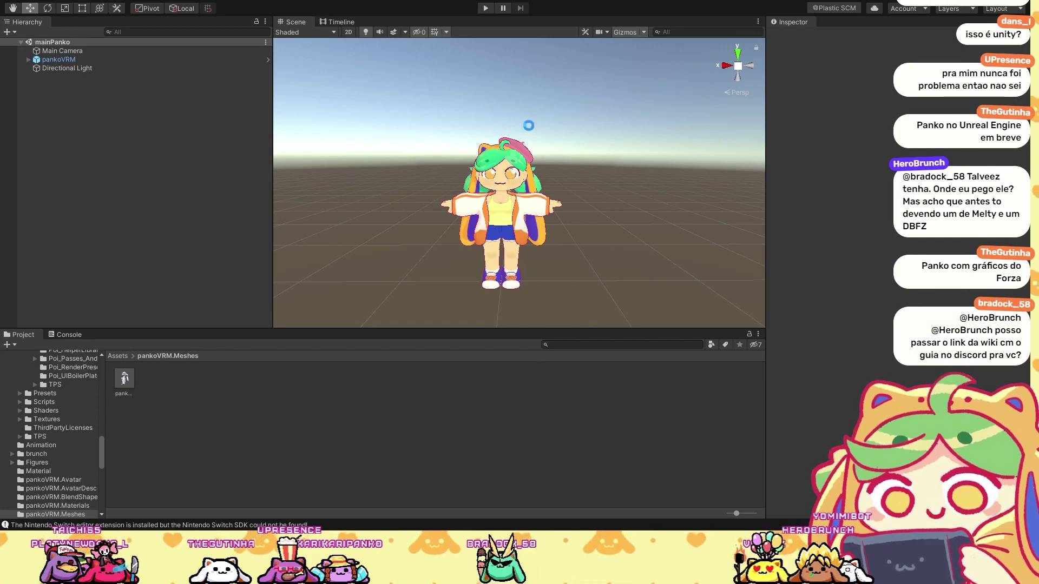
Step: Expand the pankoVRM avatar and inspect its child objects, including pankoMesh, secondary and Toggles
{"action": "left_click_drag", "start_coordinate": [540, 129], "coordinate": [255, 134], "text": "alt"}
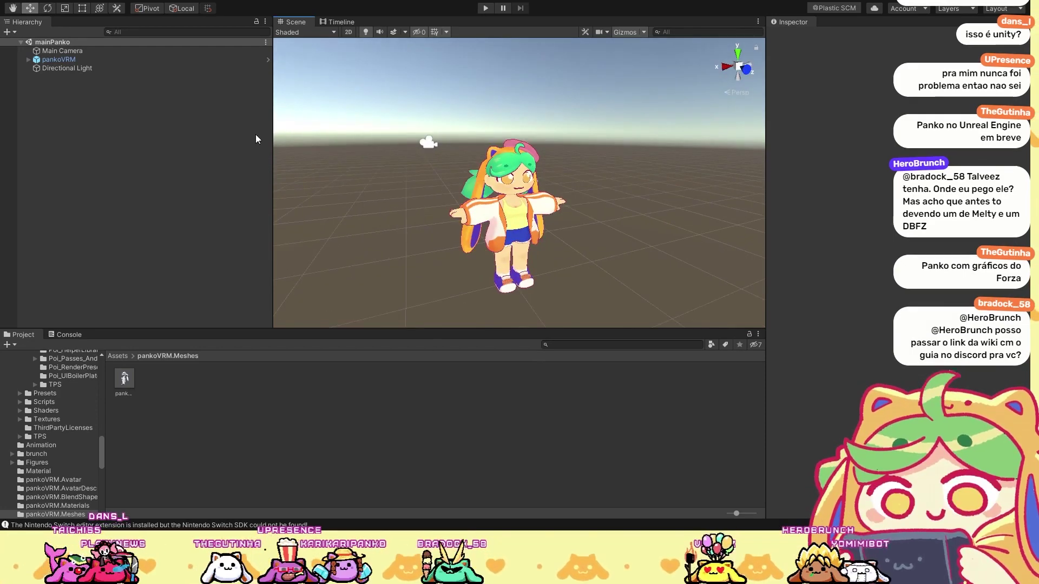
{"action": "left_click", "coordinate": [25, 58]}
{"action": "left_click", "coordinate": [28, 60]}
{"action": "left_click", "coordinate": [40, 66]}
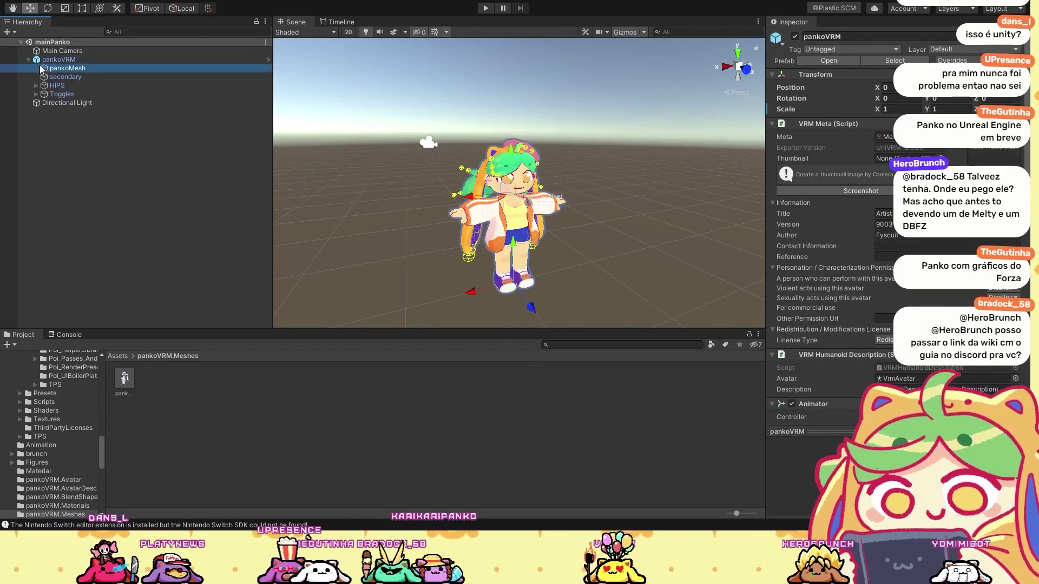
{"action": "left_click", "coordinate": [95, 77]}
{"action": "left_click", "coordinate": [85, 85]}
{"action": "left_click", "coordinate": [87, 68]}
{"action": "left_click", "coordinate": [89, 63]}
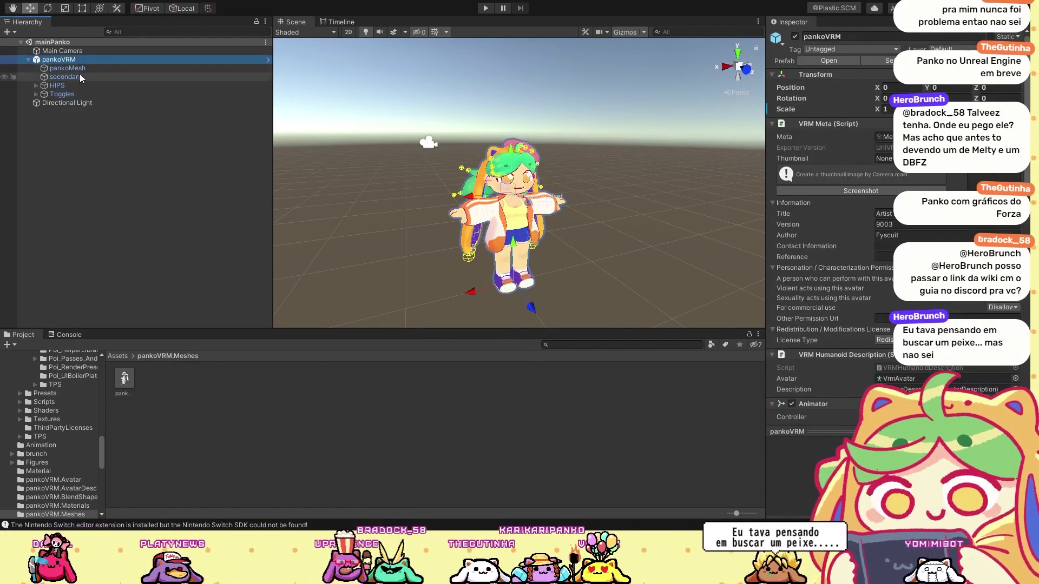
{"action": "left_click", "coordinate": [80, 76]}
{"action": "left_click", "coordinate": [83, 67]}
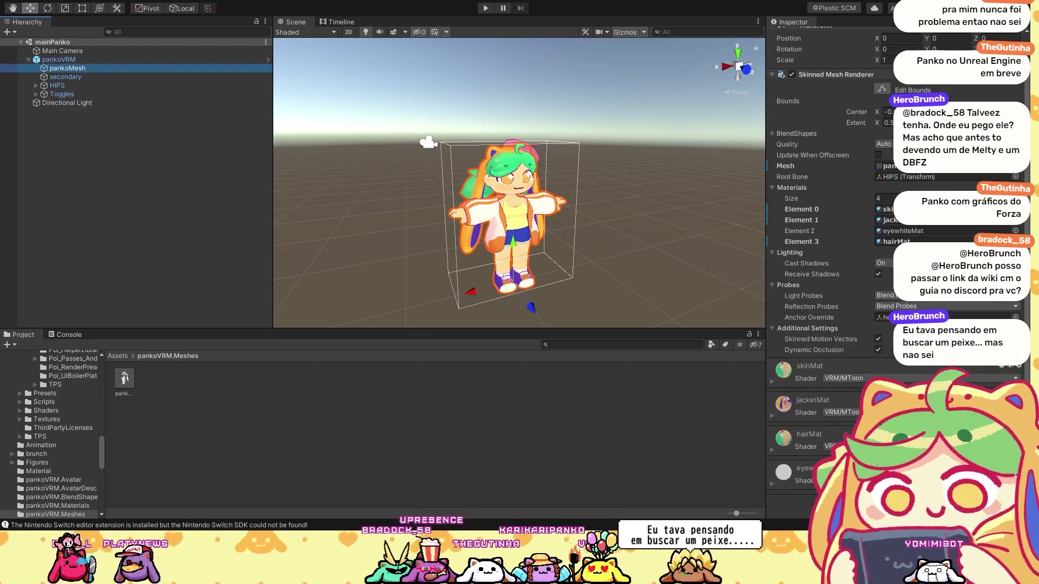
{"action": "left_click", "coordinate": [61, 93]}
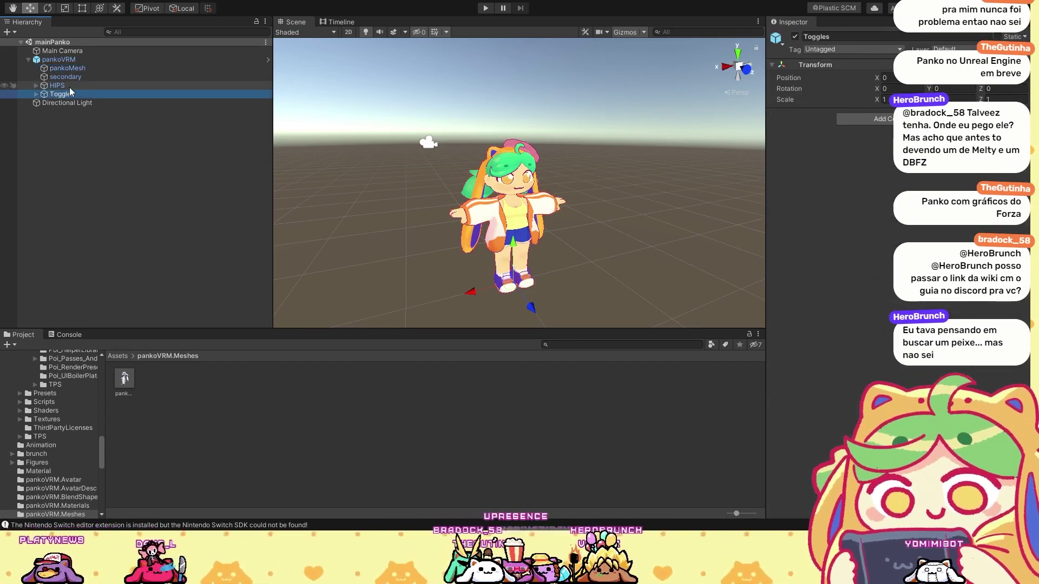
{"action": "left_click", "coordinate": [65, 76]}
Step: Return to the root Assets folder and examine the selected pankoVRM avatar up close in the scene
{"action": "left_click", "coordinate": [118, 355]}
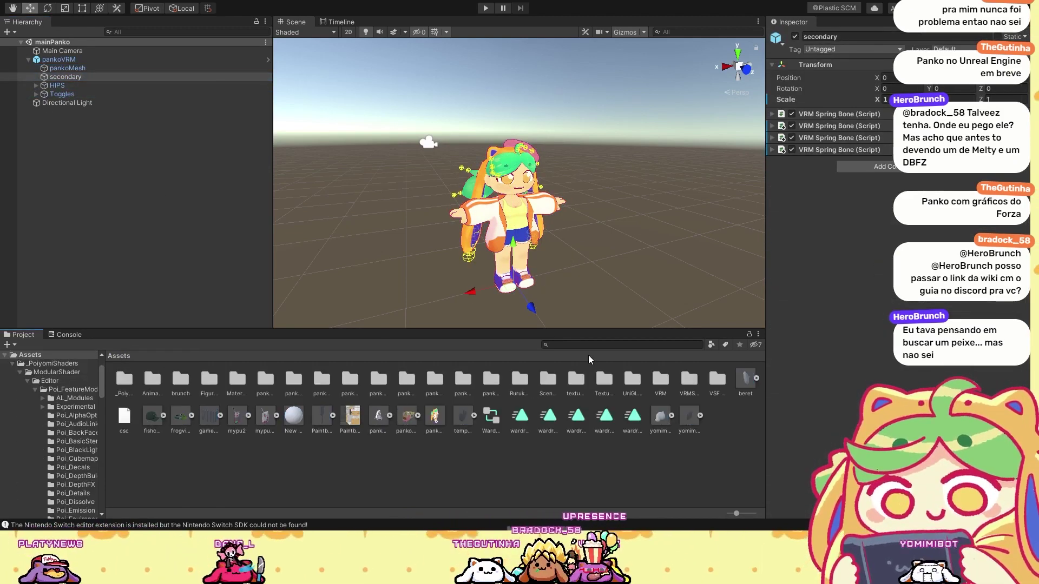
{"action": "left_click", "coordinate": [59, 59]}
{"action": "left_click_drag", "start_coordinate": [617, 220], "coordinate": [606, 182], "text": "alt"}
{"action": "mouse_move", "coordinate": [521, 179]}
{"action": "right_mouse_down", "text": "alt"}
{"action": "mouse_move", "coordinate": [563, 176]}
{"action": "mouse_move", "coordinate": [520, 172]}
{"action": "right_mouse_up", "text": "alt"}
{"action": "left_click_drag", "start_coordinate": [520, 173], "coordinate": [546, 206], "text": "alt"}
{"action": "right_click_drag", "start_coordinate": [547, 206], "coordinate": [374, 162], "text": "alt"}
Step: Search the project for "panko" and locate the mainPanko scene in its Scenes folder
{"action": "left_click", "coordinate": [607, 344]}
{"action": "type", "text": "pank"}
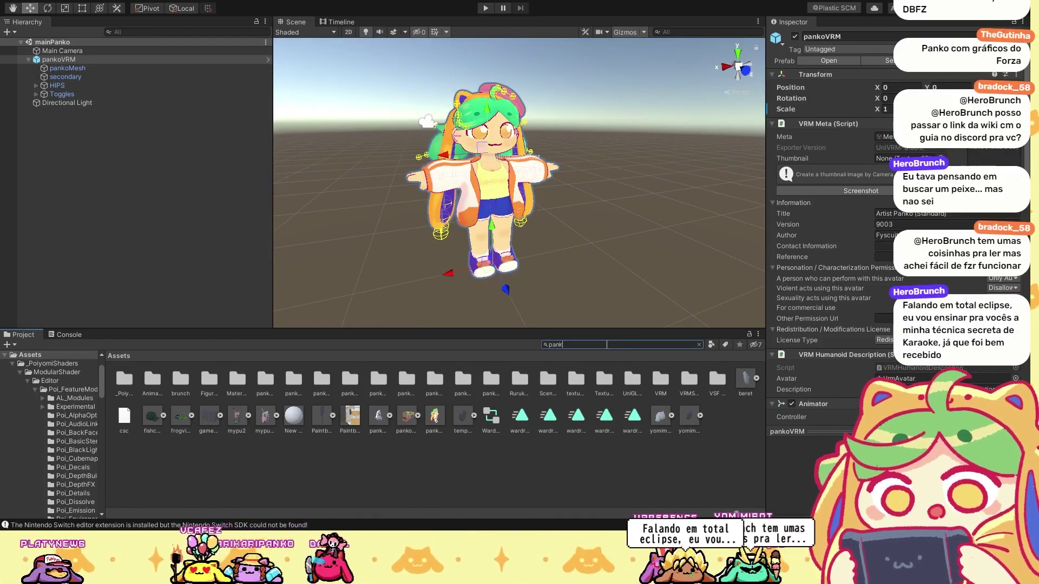
{"action": "type", "text": "o"}
{"action": "left_click", "coordinate": [474, 379]}
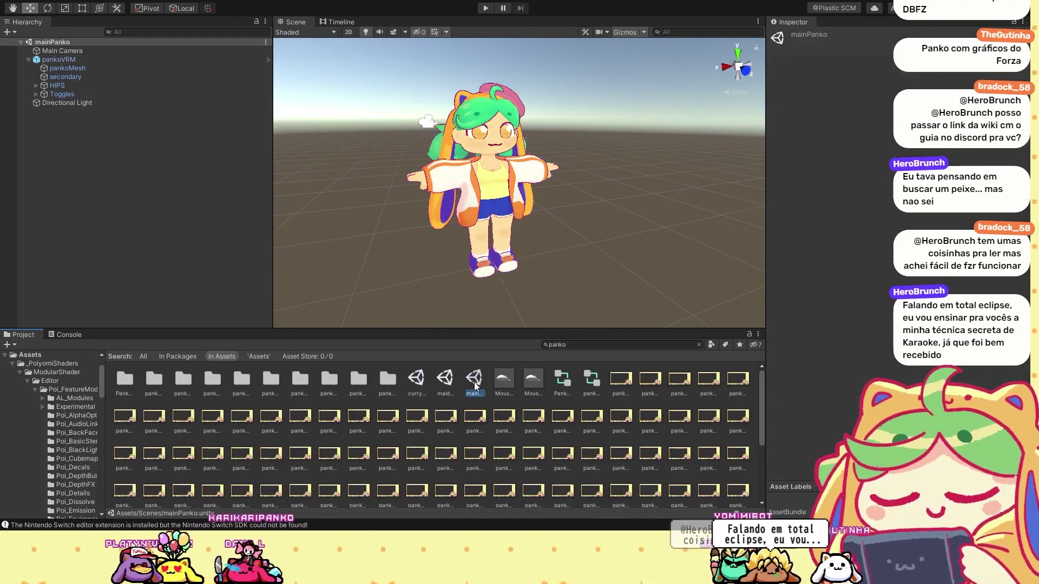
{"action": "left_click", "coordinate": [698, 344]}
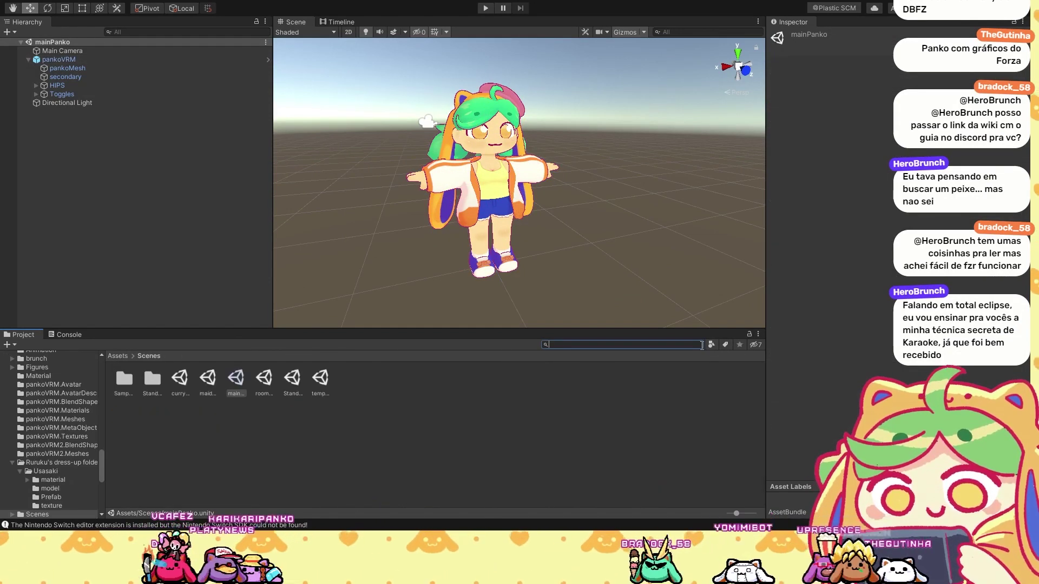
Step: Duplicate the mainPanko scene as sweatyPanko and open the copy
{"action": "left_click", "coordinate": [232, 379]}
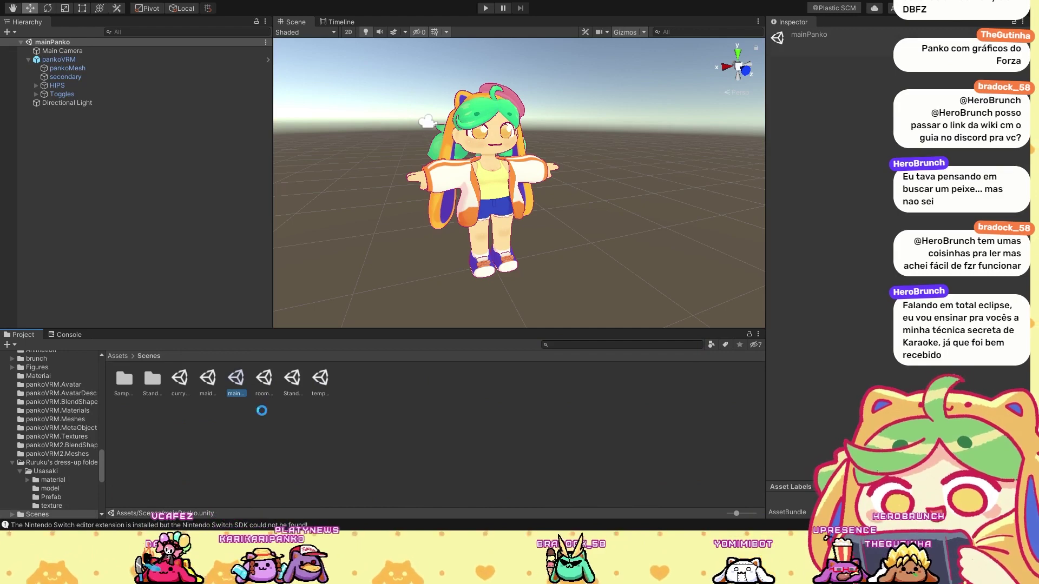
{"action": "key", "text": "ctrl+d"}
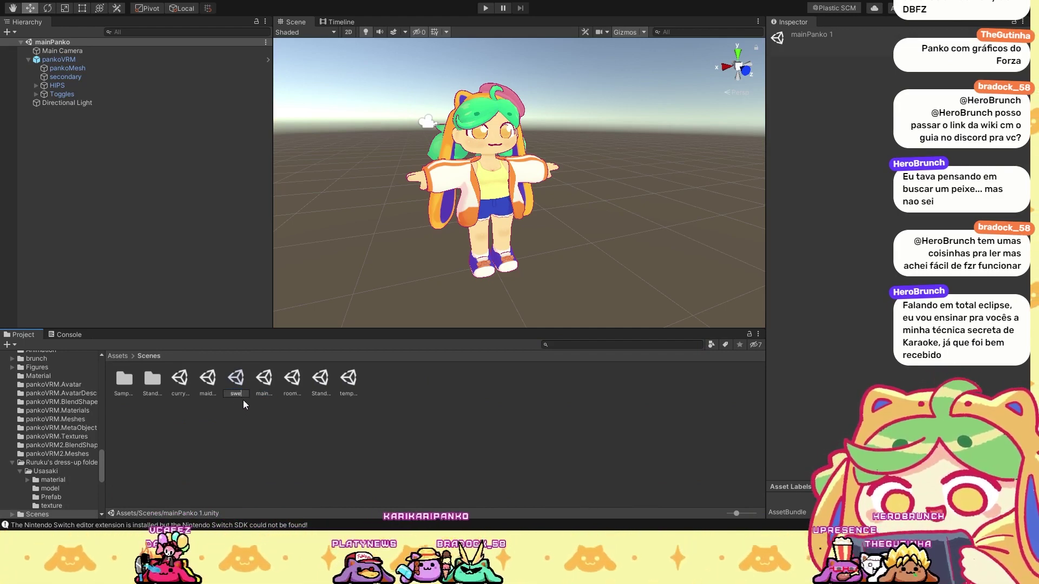
{"action": "type", "text": "o"}
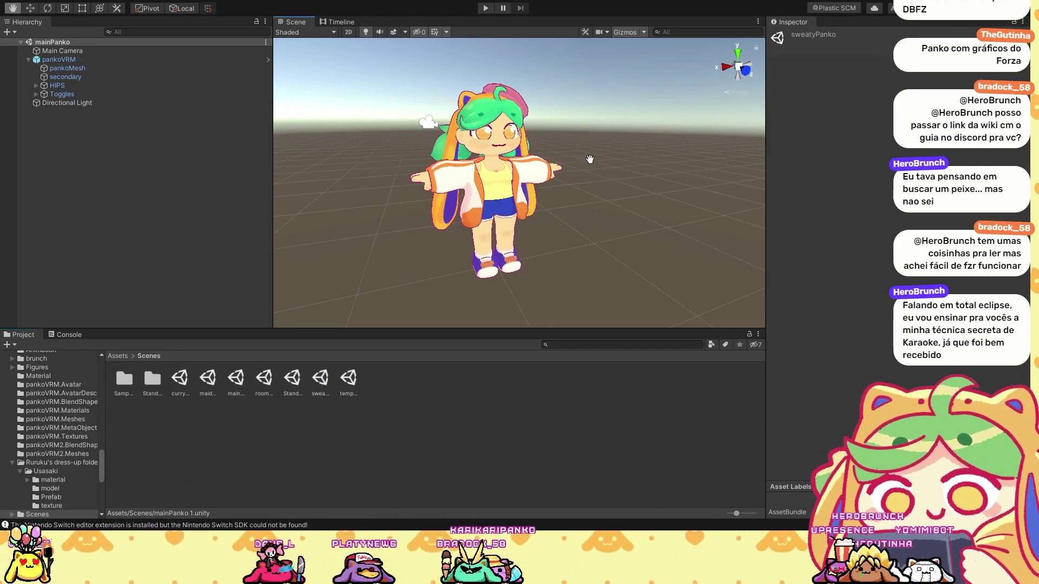
{"action": "double_click", "coordinate": [321, 386]}
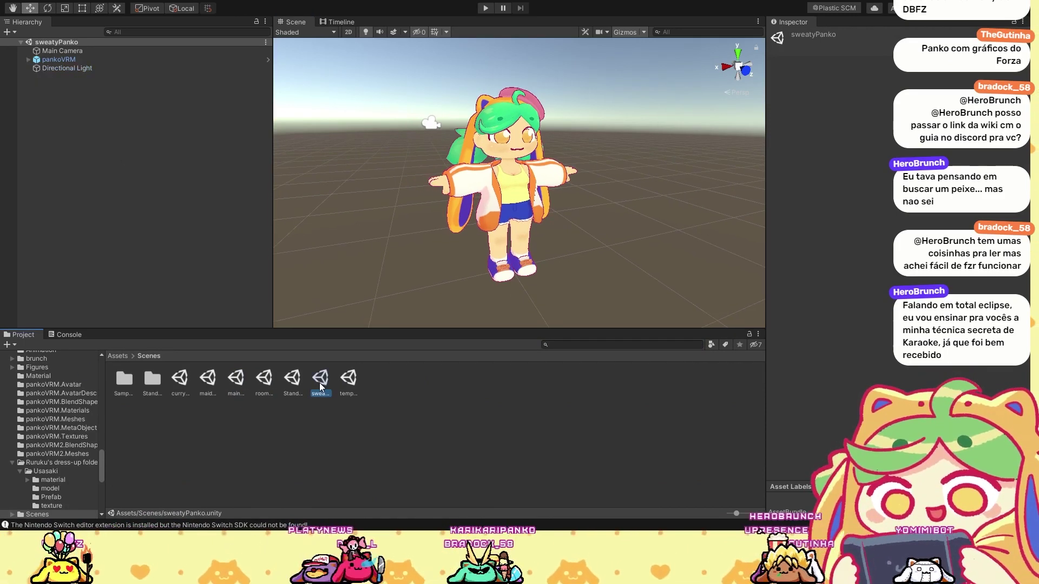
{"action": "left_click", "coordinate": [627, 114]}
{"action": "left_click_drag", "start_coordinate": [628, 115], "coordinate": [547, 116], "text": "alt"}
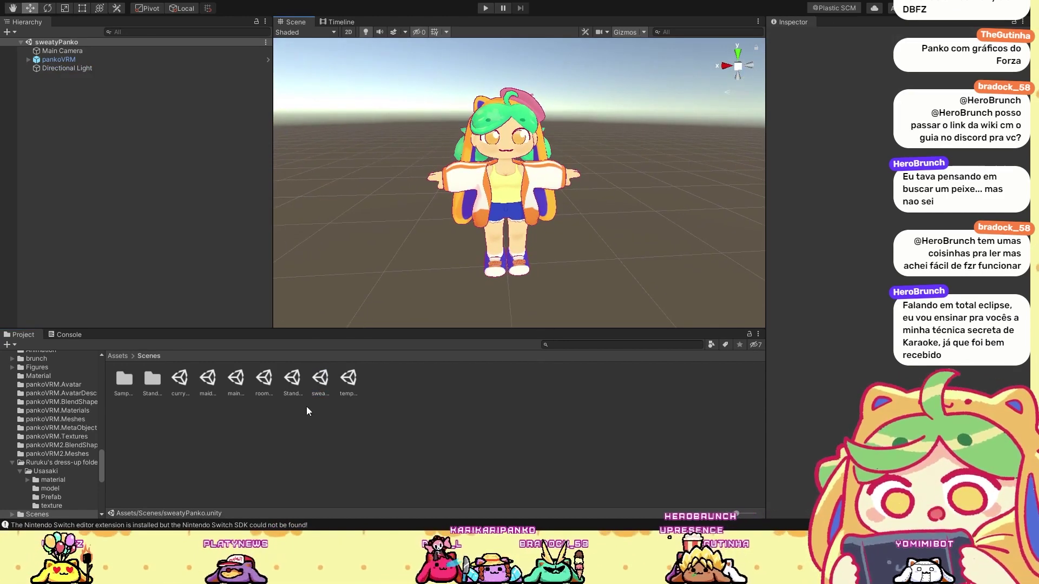
Step: Place the pankoHeartTrackingTest model from the root Assets folder into the sweatyPanko scene and set its position to 0
{"action": "left_click", "coordinate": [118, 356]}
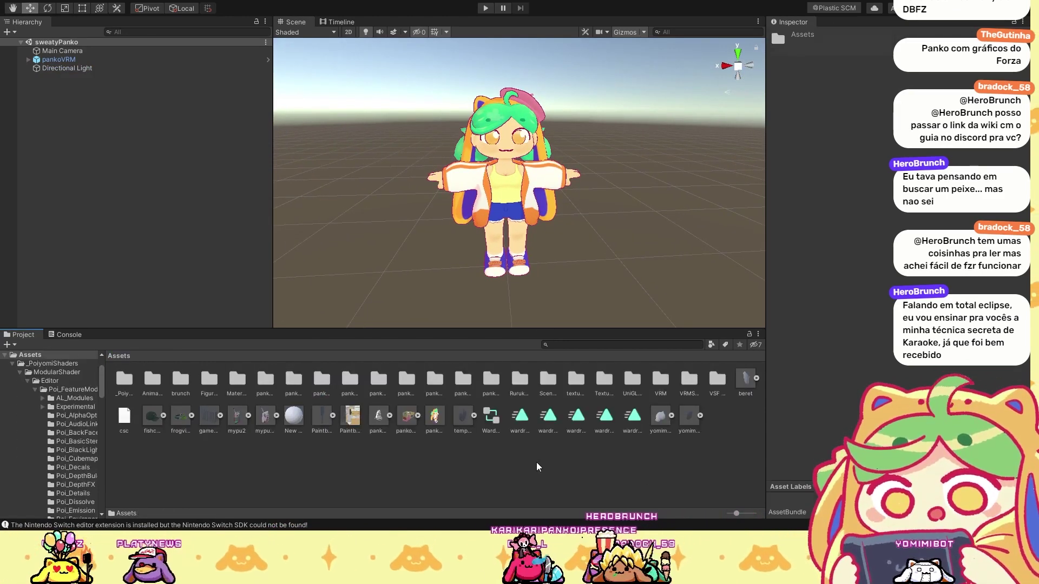
{"action": "key", "text": "alt"}
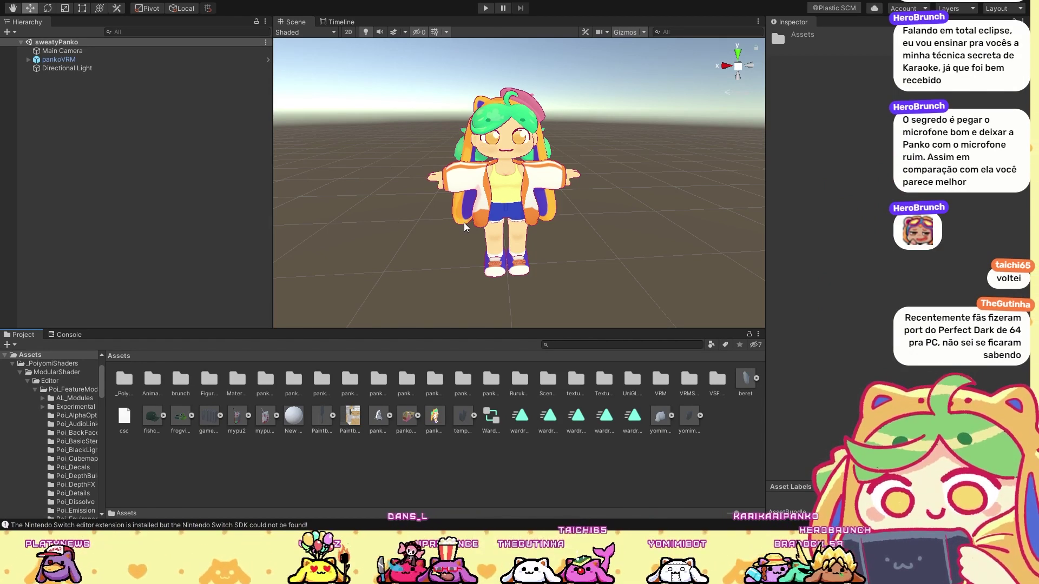
{"action": "left_click", "coordinate": [377, 416]}
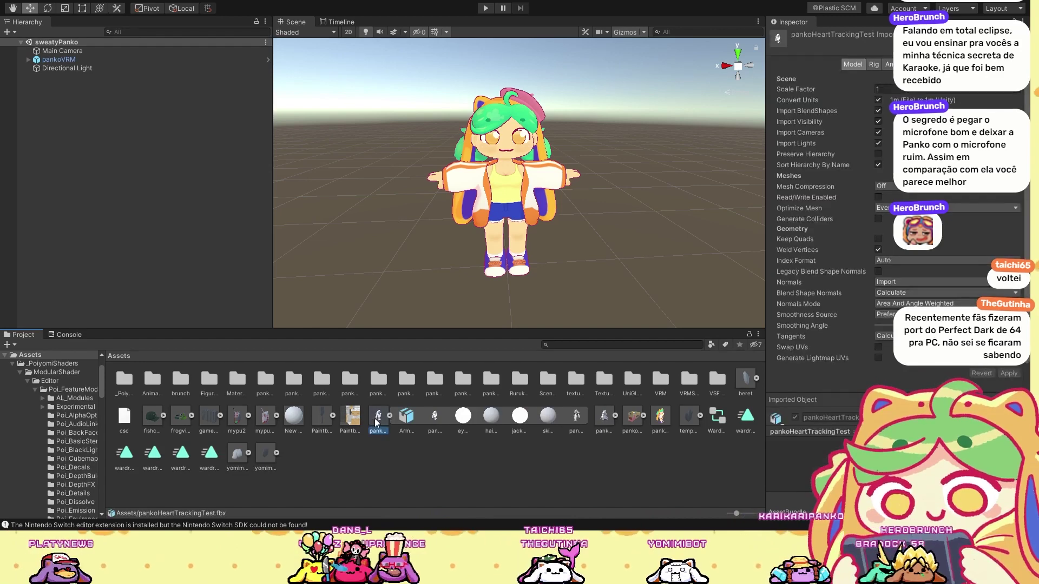
{"action": "left_click_drag", "start_coordinate": [390, 417], "coordinate": [397, 264]}
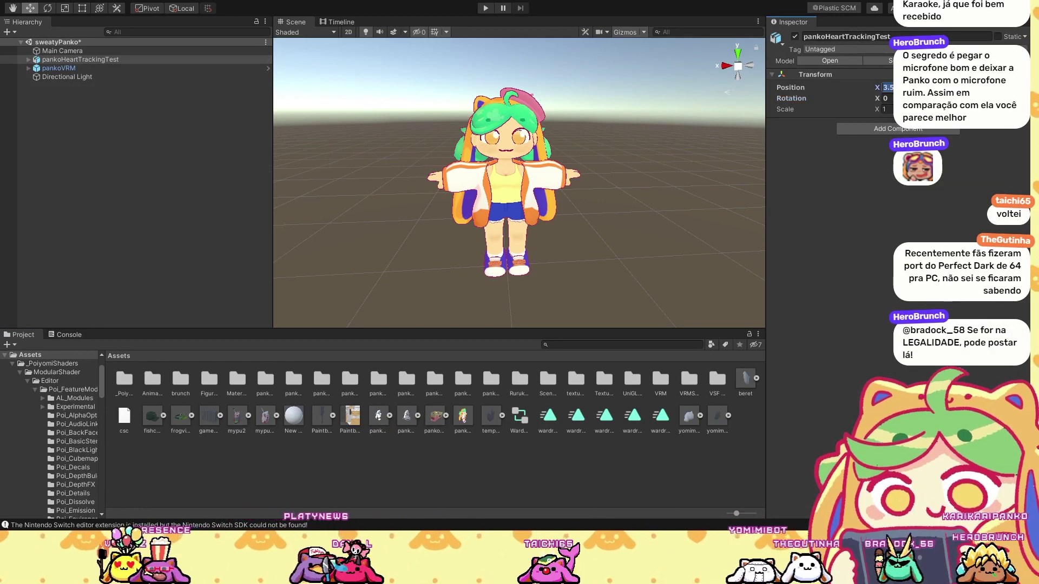
{"action": "type", "text": "0"}
{"action": "left_click", "coordinate": [603, 118]}
{"action": "left_click_drag", "start_coordinate": [602, 118], "coordinate": [658, 147], "text": "alt"}
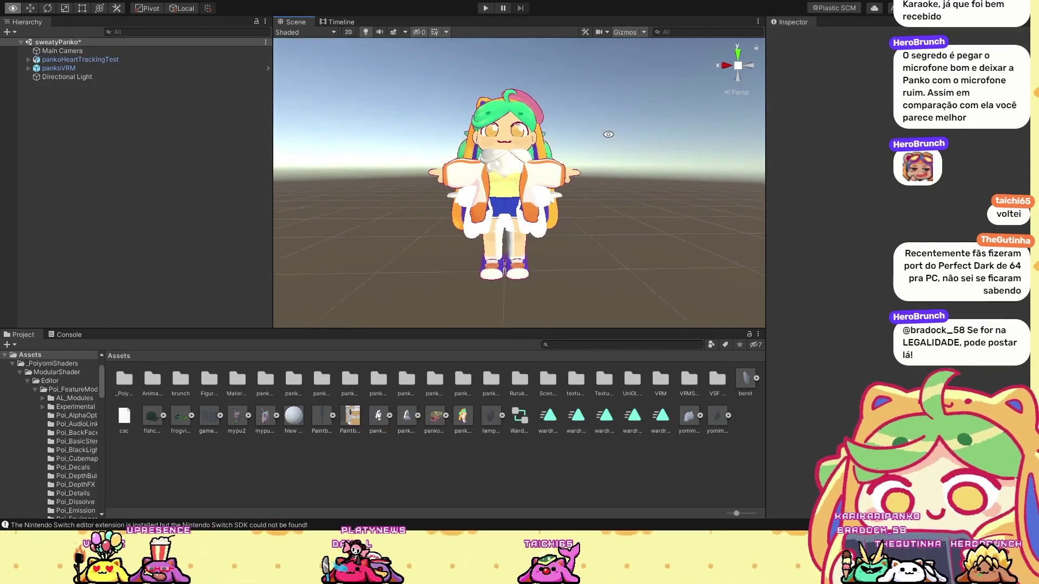
Step: Compare the pankoHeartTrackingTest and pankoVRM objects and inspect pankoVRM's pankoMesh, secondary and Toggles children
{"action": "left_click", "coordinate": [106, 58]}
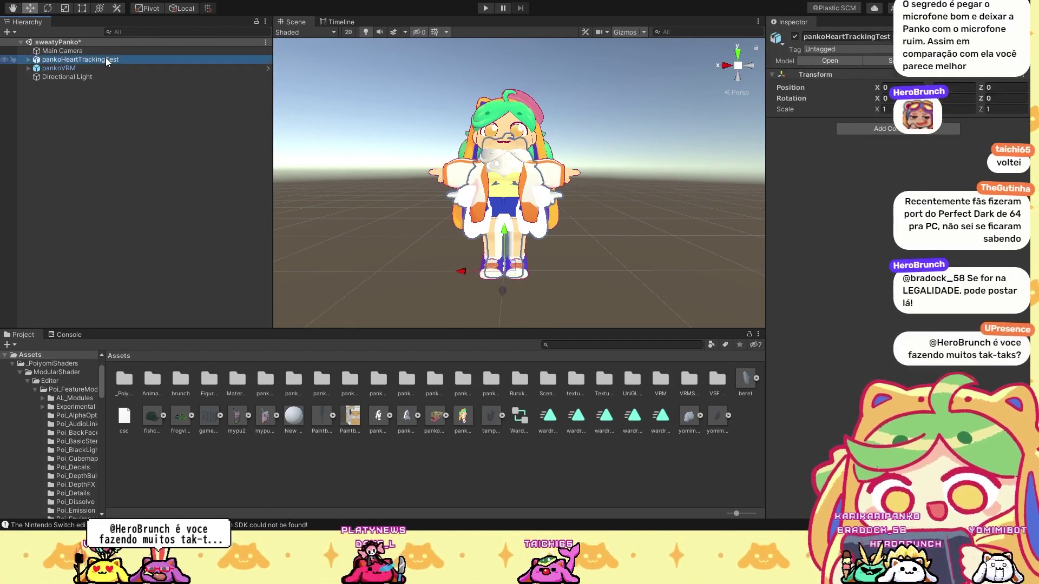
{"action": "left_click", "coordinate": [92, 70]}
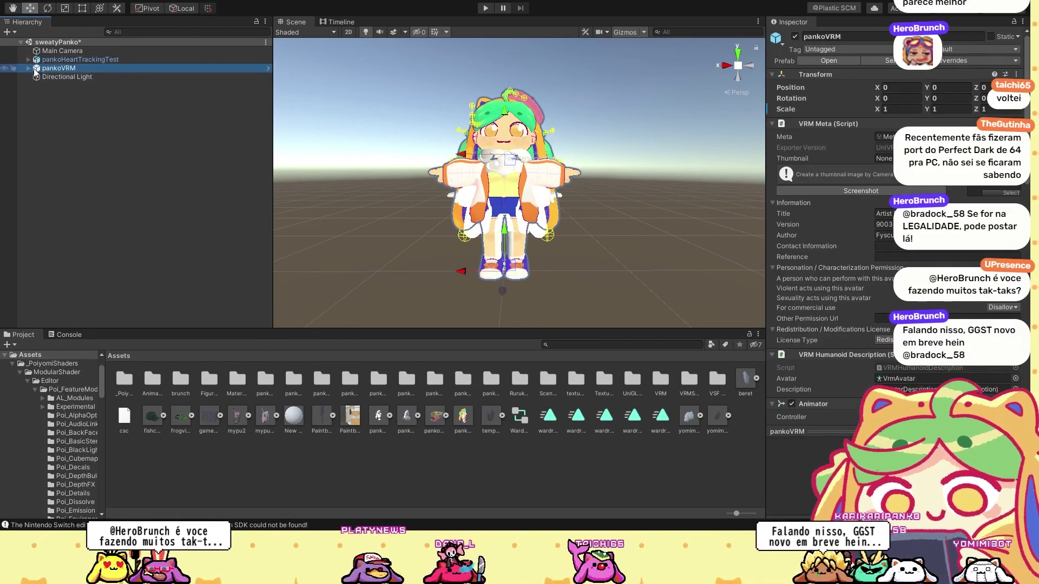
{"action": "left_click", "coordinate": [29, 68]}
{"action": "left_click", "coordinate": [53, 76]}
{"action": "left_click", "coordinate": [68, 85]}
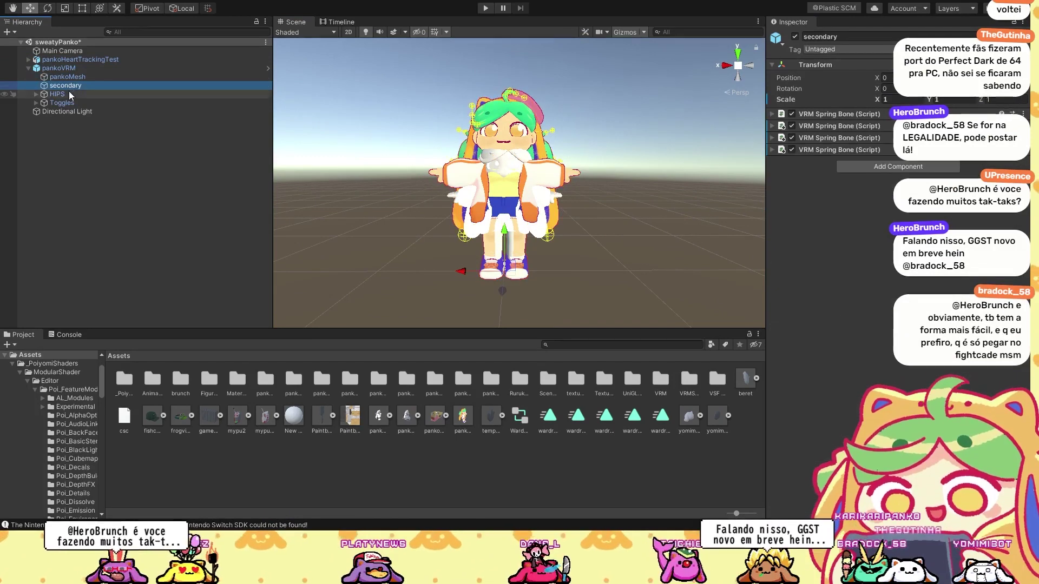
{"action": "left_click", "coordinate": [70, 102]}
Step: Scale the pankoHeartTrackingTest model to 1.3 and move it to about 1.2 on X, beside the pankoVRM avatar
{"action": "left_click", "coordinate": [522, 165]}
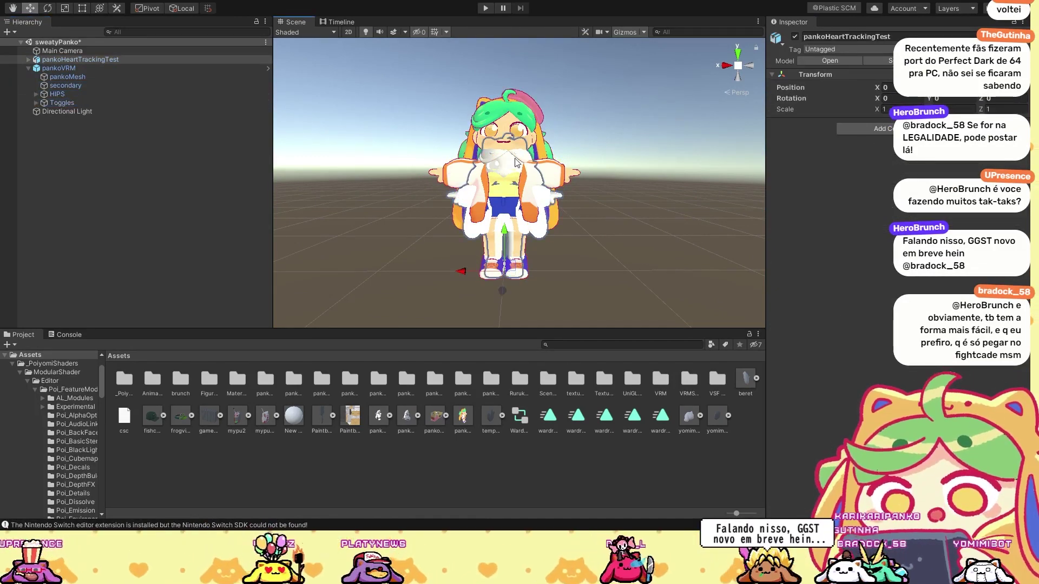
{"action": "mouse_move", "coordinate": [469, 272]}
{"action": "left_mouse_down"}
{"action": "mouse_move", "coordinate": [335, 272]}
{"action": "mouse_move", "coordinate": [465, 272]}
{"action": "left_mouse_up"}
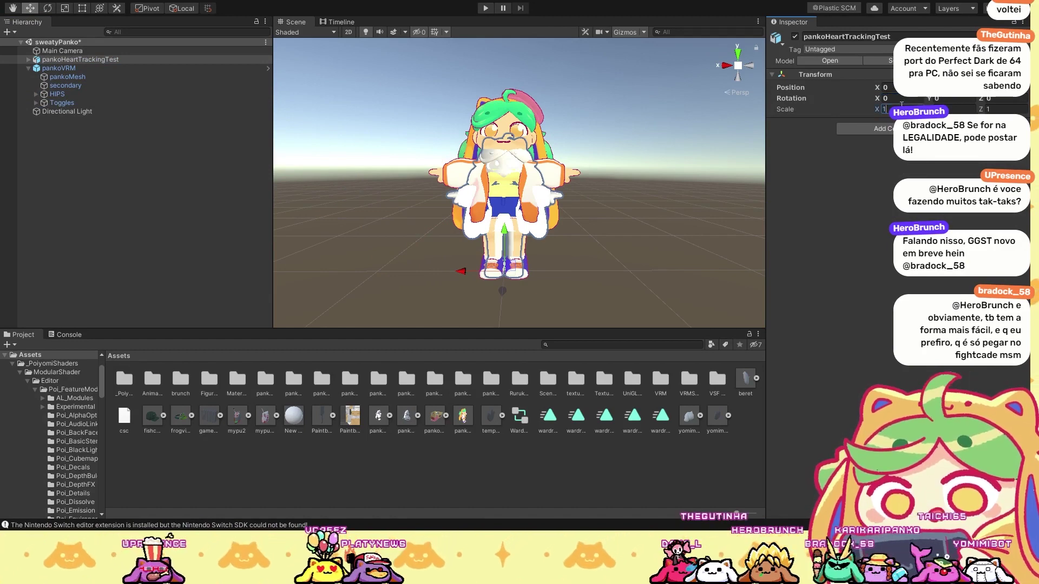
{"action": "type", "text": ".3"}
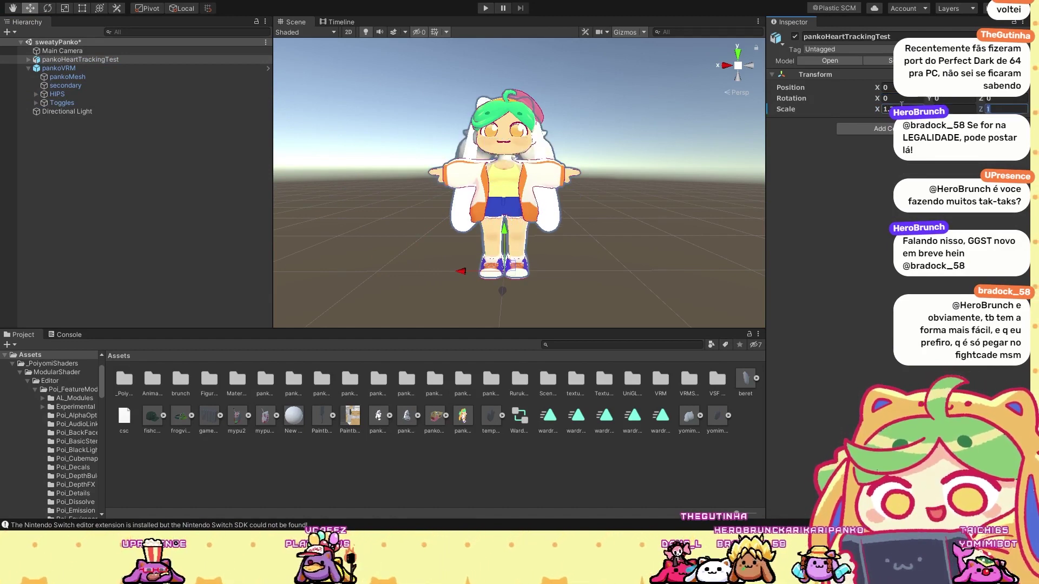
{"action": "type", "text": ".3"}
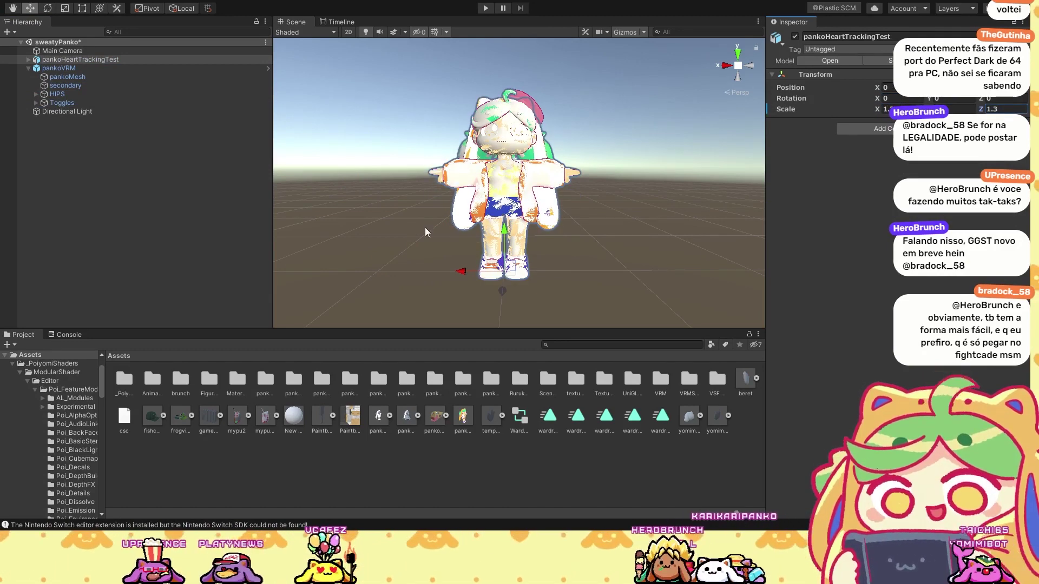
{"action": "left_click_drag", "start_coordinate": [467, 272], "coordinate": [313, 274]}
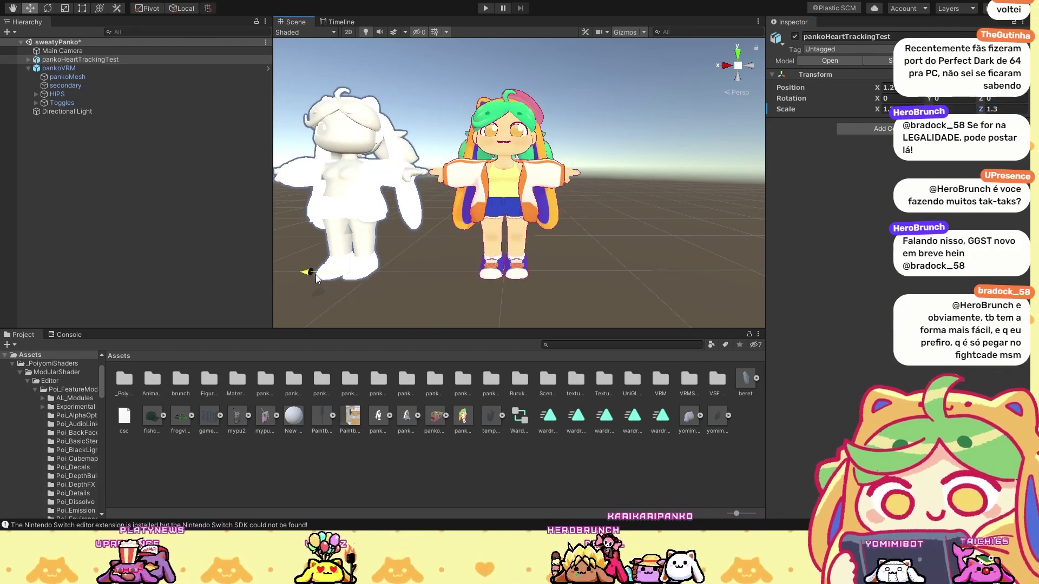
{"action": "left_click_drag", "start_coordinate": [431, 193], "coordinate": [574, 196], "text": "alt"}
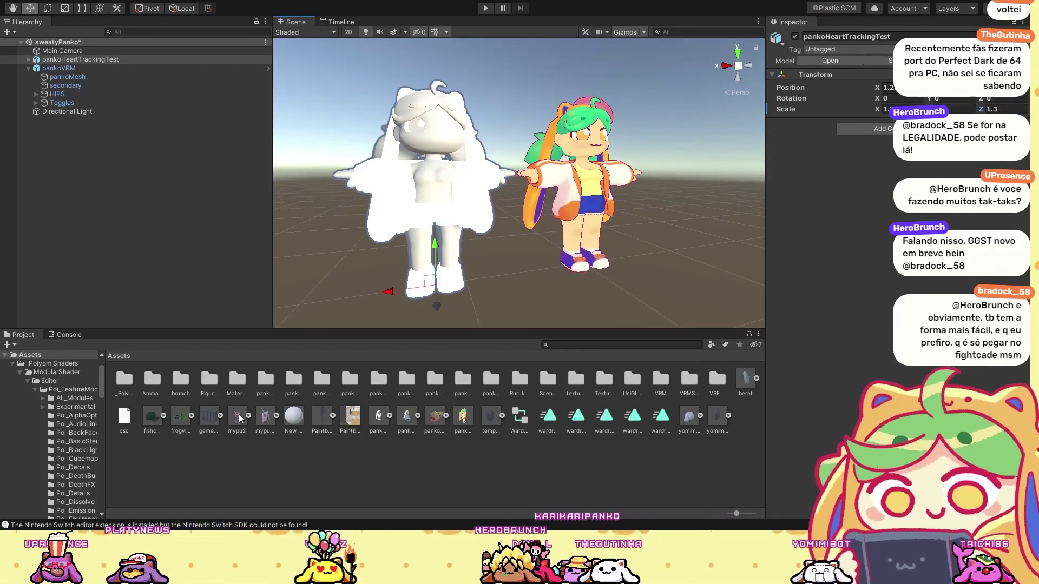
Step: Look through the Material folder's contents and view the two avatars side by side from another angle
{"action": "double_click", "coordinate": [237, 382]}
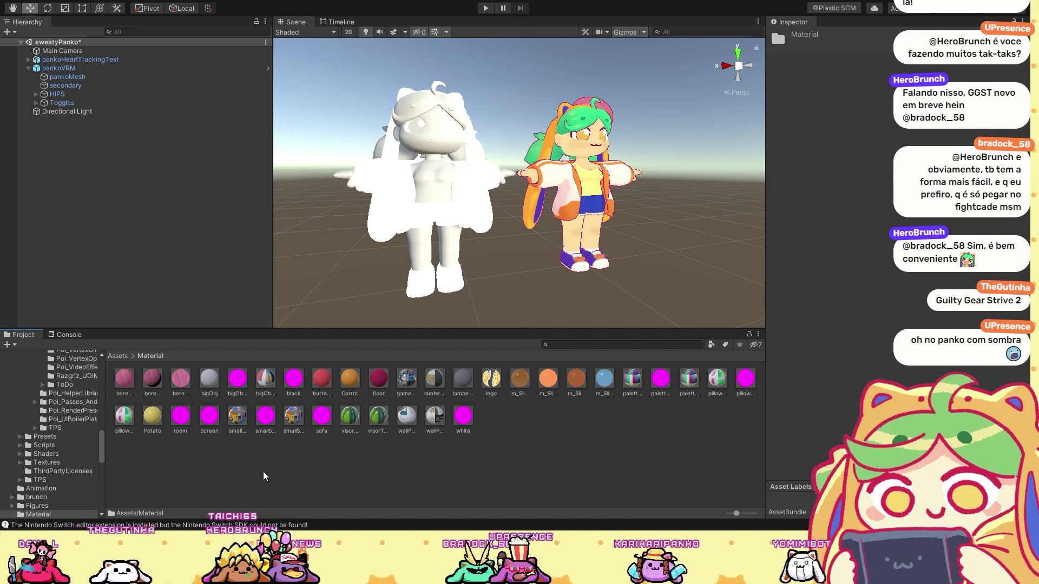
{"action": "left_click", "coordinate": [486, 196]}
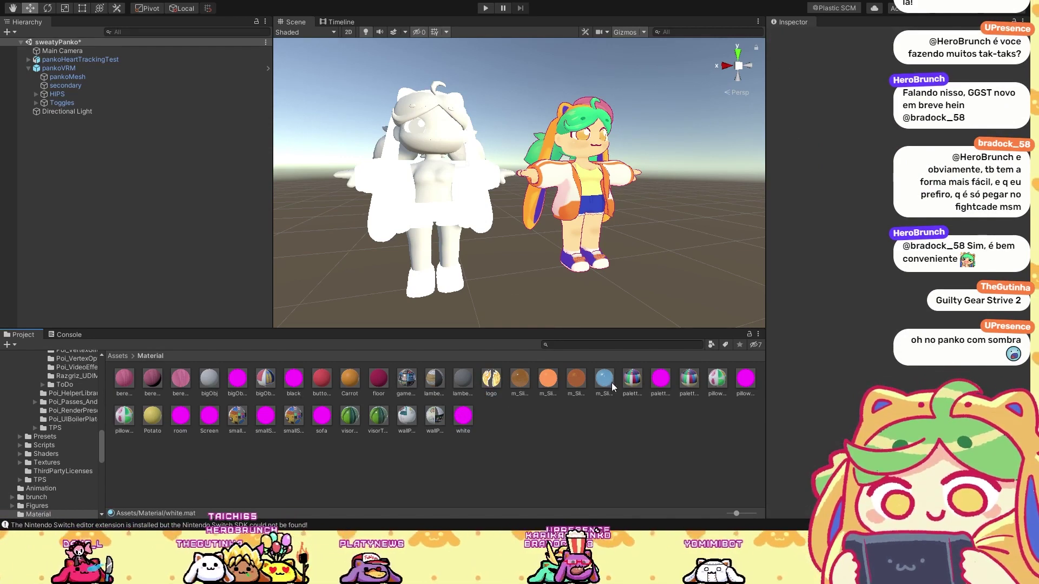
{"action": "left_click_drag", "start_coordinate": [485, 196], "coordinate": [605, 200], "text": "alt"}
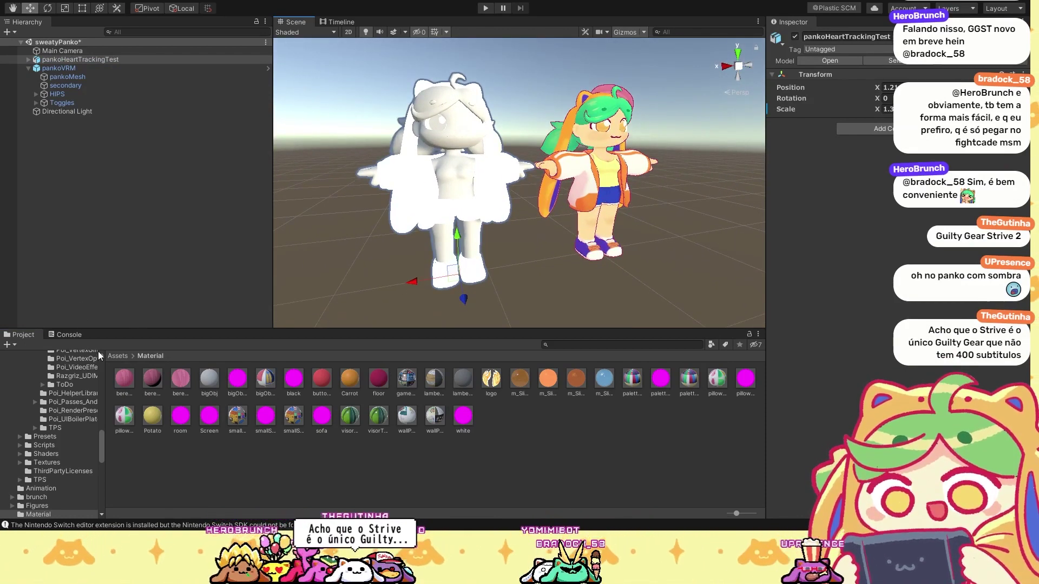
Step: Open the pankoVRM.Materials folder from the root Assets folder
{"action": "left_click", "coordinate": [112, 357]}
{"action": "left_click", "coordinate": [318, 383]}
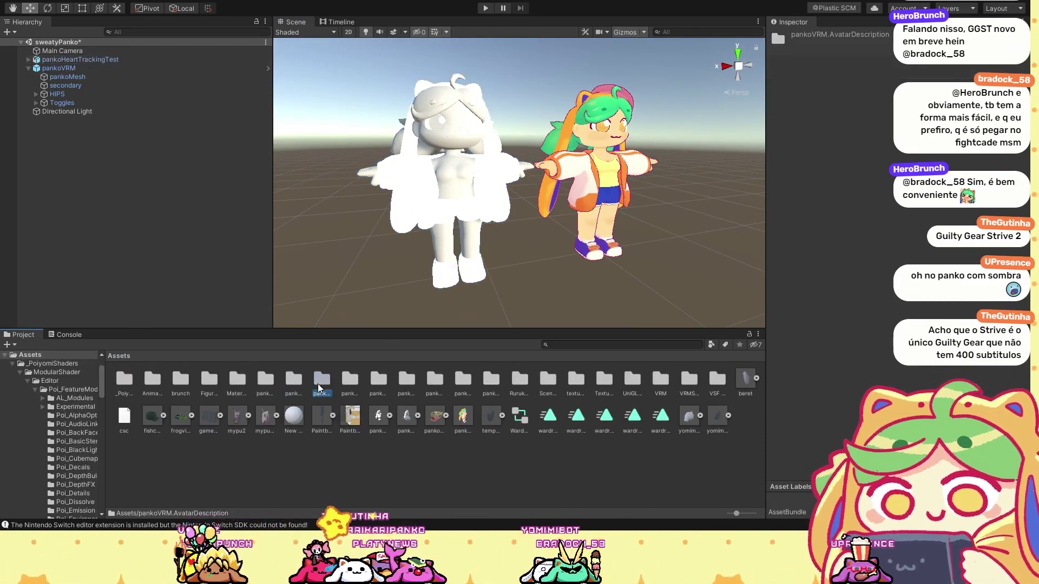
{"action": "left_click", "coordinate": [350, 383]}
{"action": "double_click", "coordinate": [350, 381]}
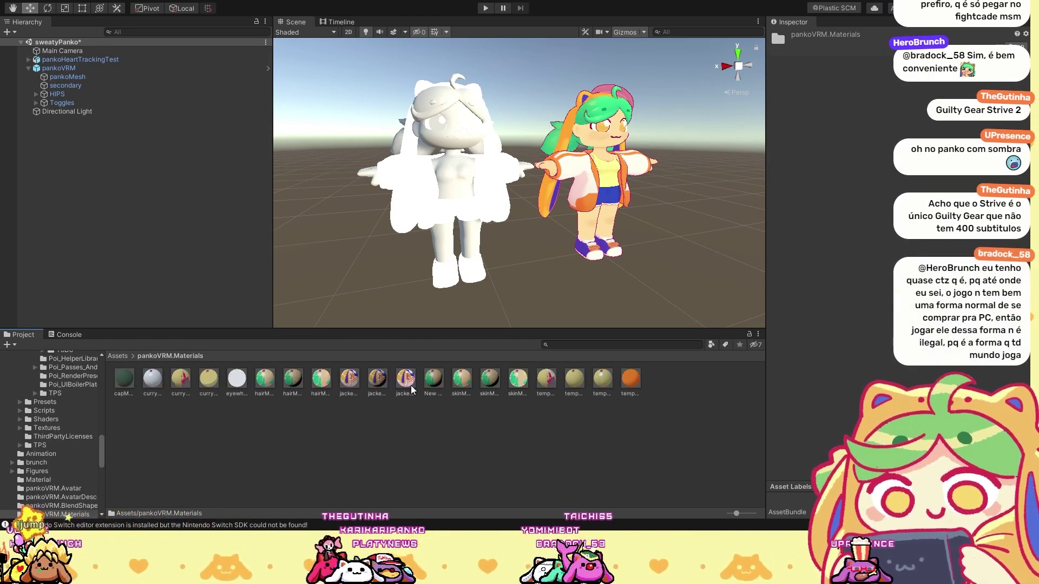
Step: Apply skinMat, jacketMat and hairMat to the skin, jacket and hair of the pankoHeartTrackingTest model, following the materials on pankoVRM's pankoMesh
{"action": "left_click", "coordinate": [630, 173]}
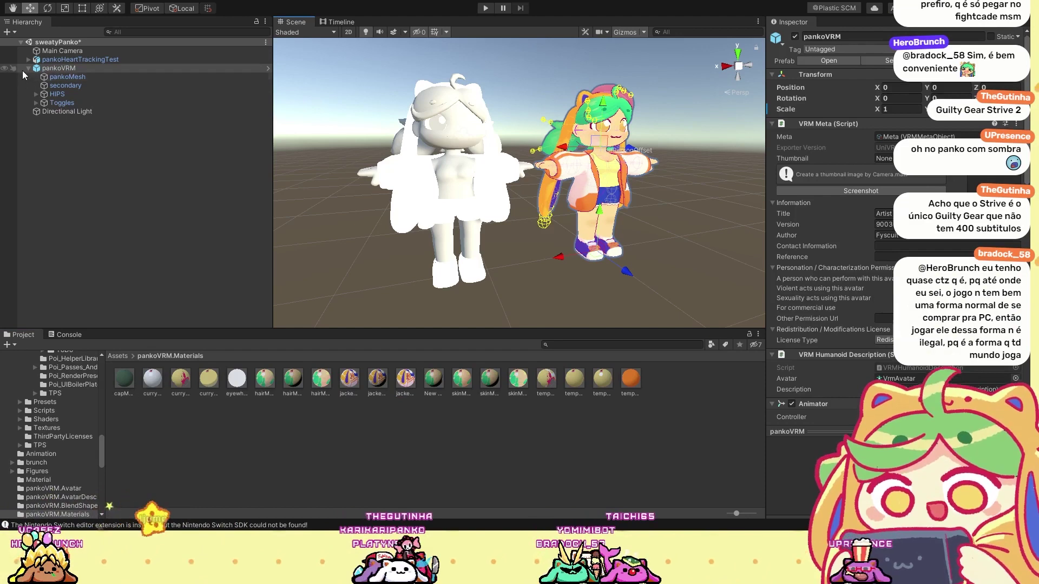
{"action": "scroll", "coordinate": [842, 371], "scroll_direction": "down", "scroll_amount": 10}
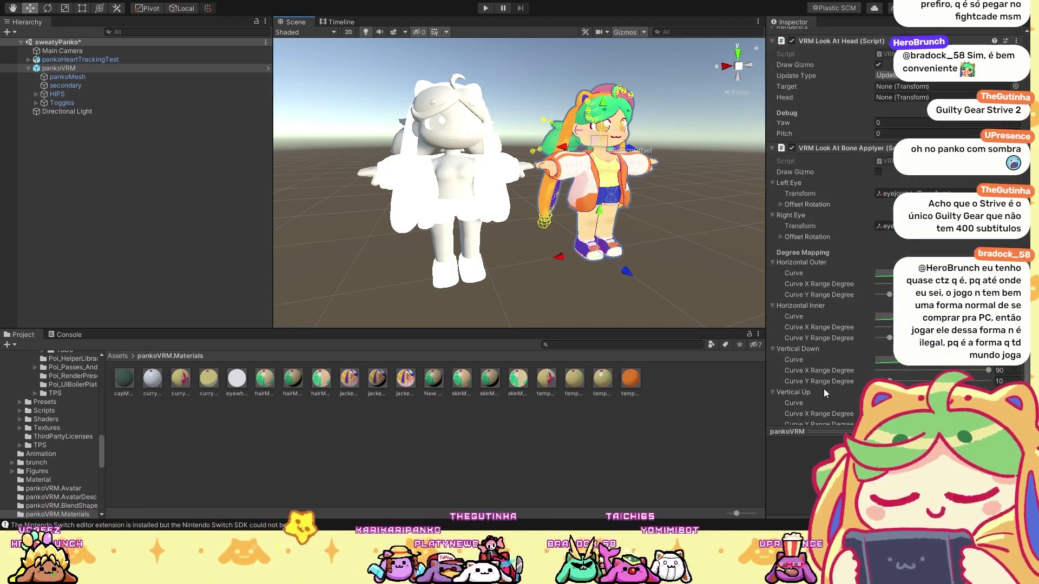
{"action": "left_click", "coordinate": [63, 77]}
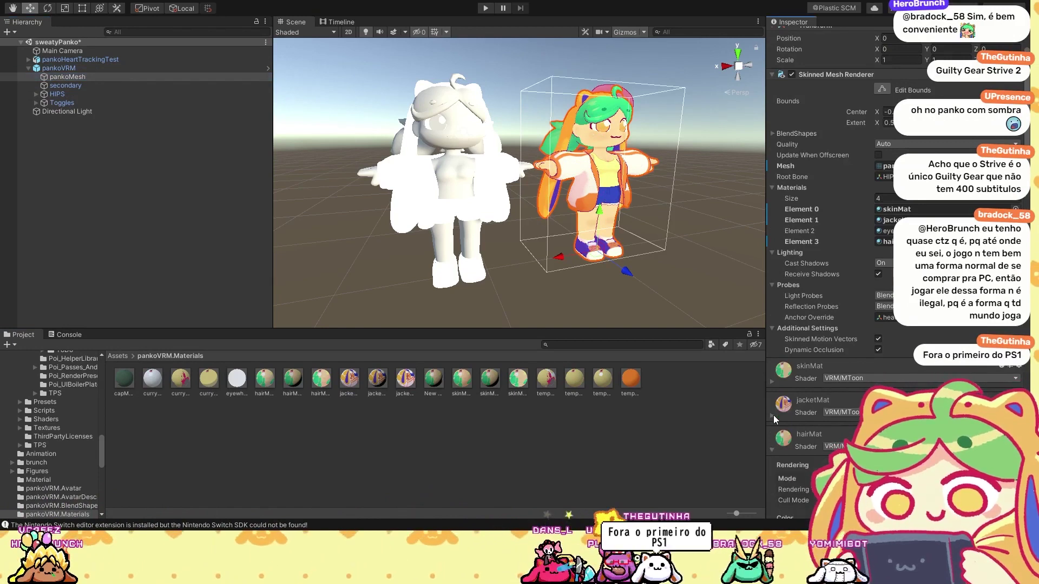
{"action": "left_click", "coordinate": [770, 381]}
{"action": "scroll", "coordinate": [839, 370], "scroll_direction": "down", "scroll_amount": 10}
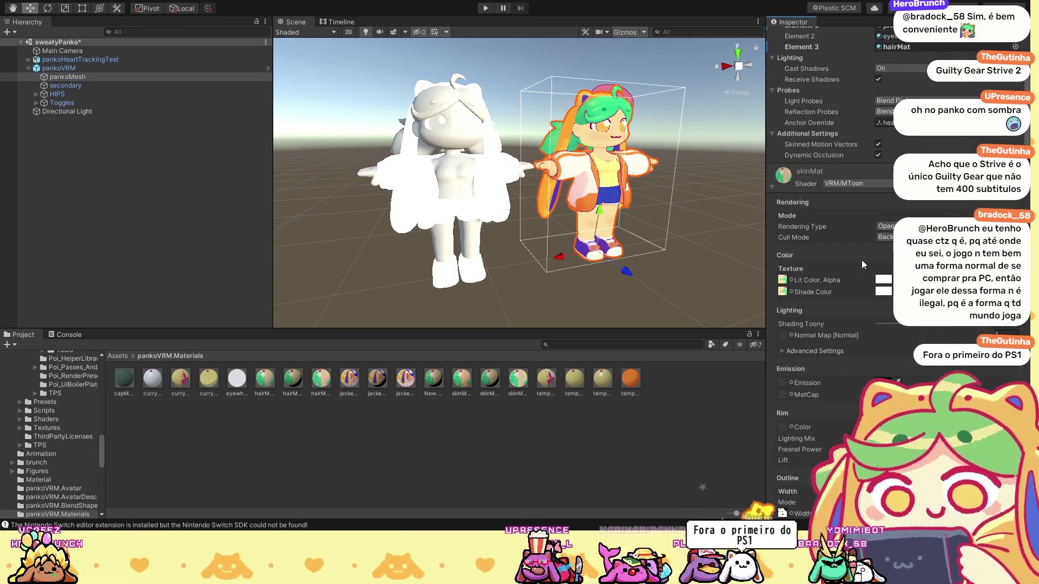
{"action": "left_click", "coordinate": [462, 379]}
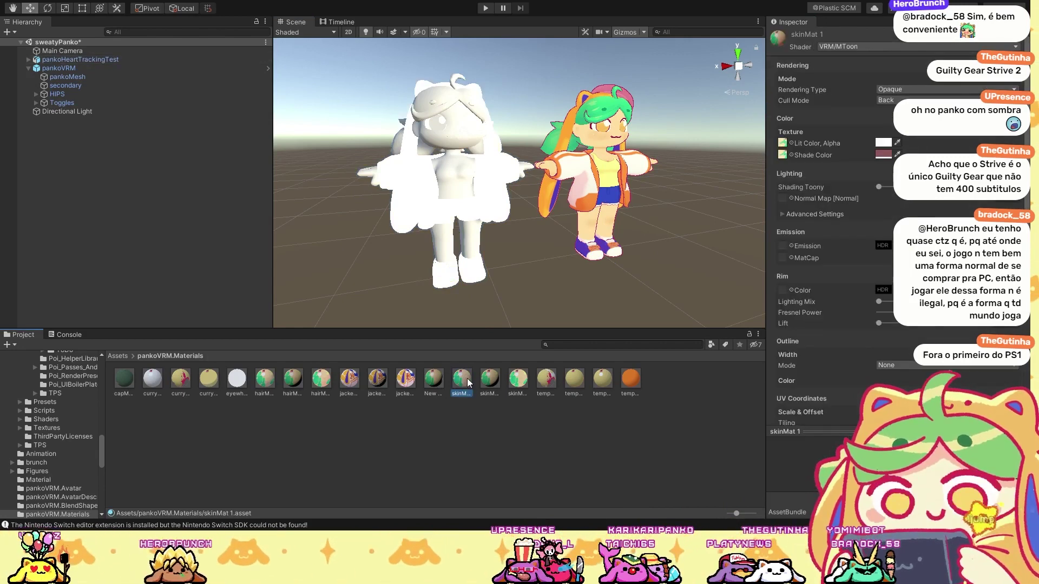
{"action": "left_click", "coordinate": [516, 380]}
{"action": "left_click_drag", "start_coordinate": [516, 386], "coordinate": [450, 151]}
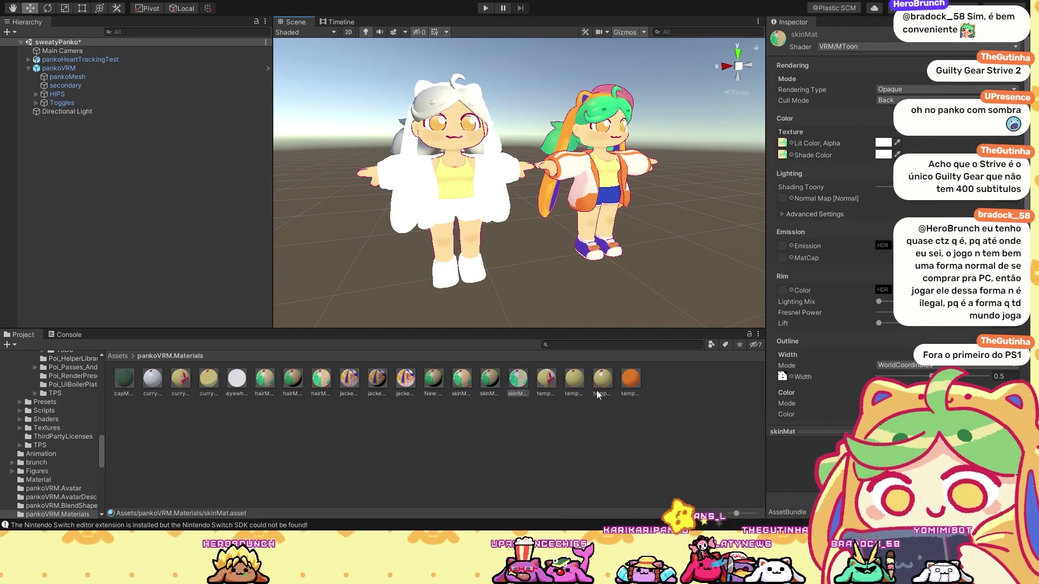
{"action": "left_click_drag", "start_coordinate": [405, 380], "coordinate": [465, 212]}
{"action": "left_click_drag", "start_coordinate": [321, 378], "coordinate": [429, 130]}
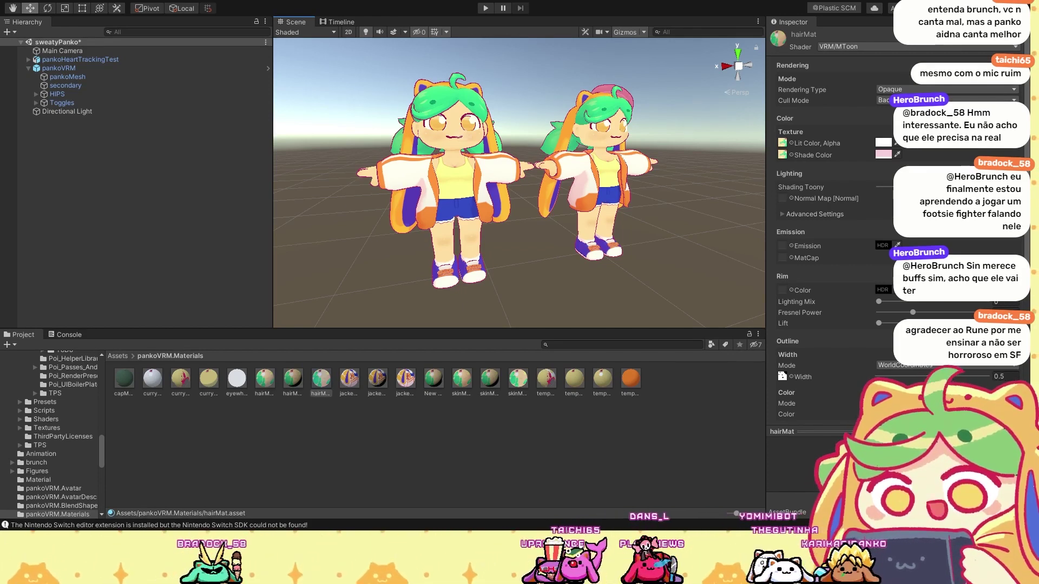
Step: Examine the textured pankoHeartTrackingTest model from the front and sides, up close and beside the pankoVRM avatar
{"action": "left_click_drag", "start_coordinate": [542, 108], "coordinate": [476, 135], "text": "alt"}
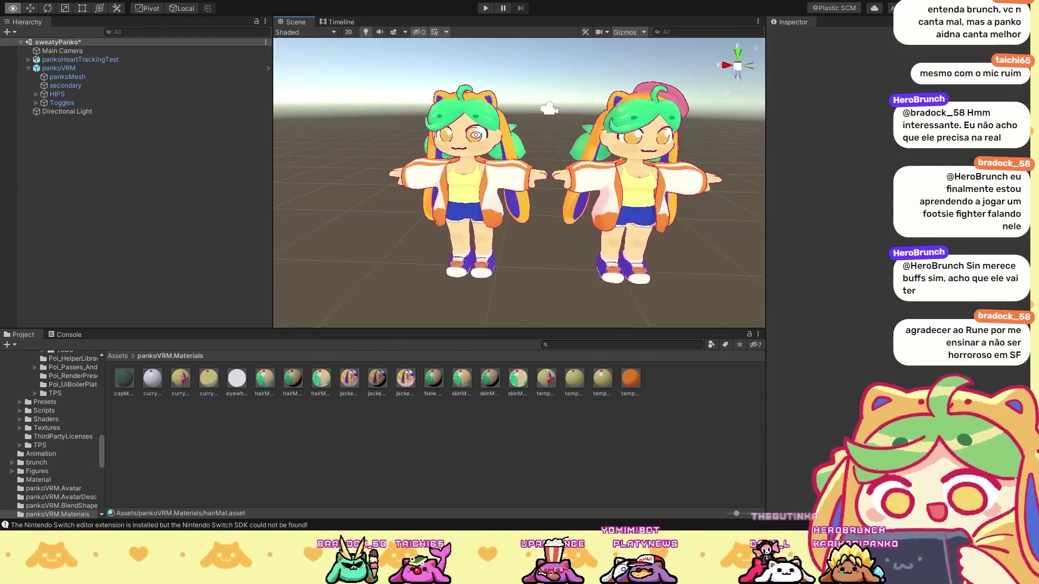
{"action": "scroll", "coordinate": [490, 138], "scroll_direction": "up", "scroll_amount": 5}
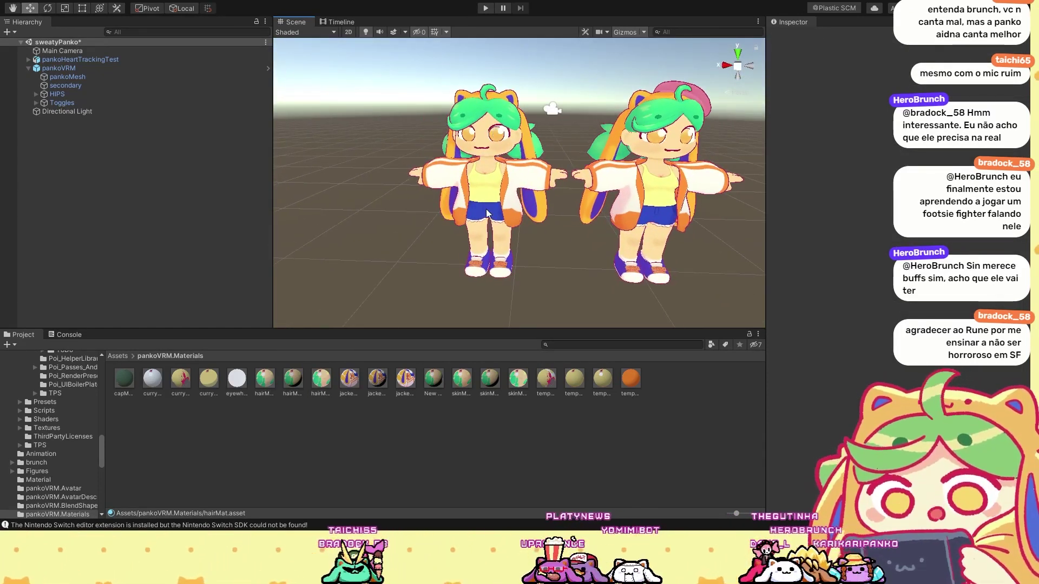
{"action": "left_click_drag", "start_coordinate": [526, 163], "coordinate": [595, 157], "text": "alt"}
{"action": "scroll", "coordinate": [578, 152], "scroll_direction": "down", "scroll_amount": 3}
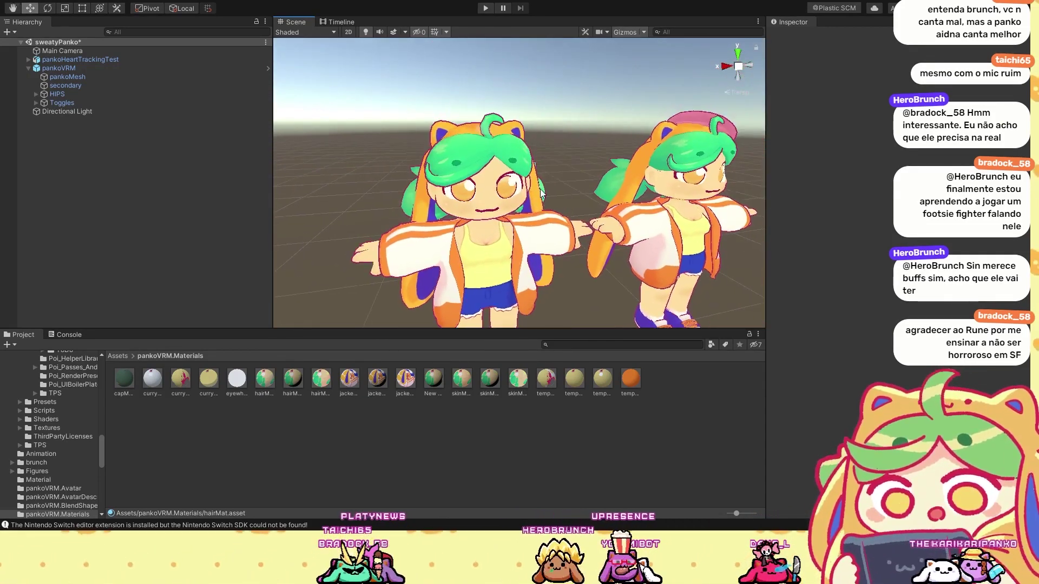
{"action": "scroll", "coordinate": [494, 201], "scroll_direction": "up", "scroll_amount": 10}
{"action": "scroll", "coordinate": [501, 198], "scroll_direction": "down", "scroll_amount": 3}
{"action": "left_click_drag", "start_coordinate": [500, 198], "coordinate": [622, 192], "text": "alt"}
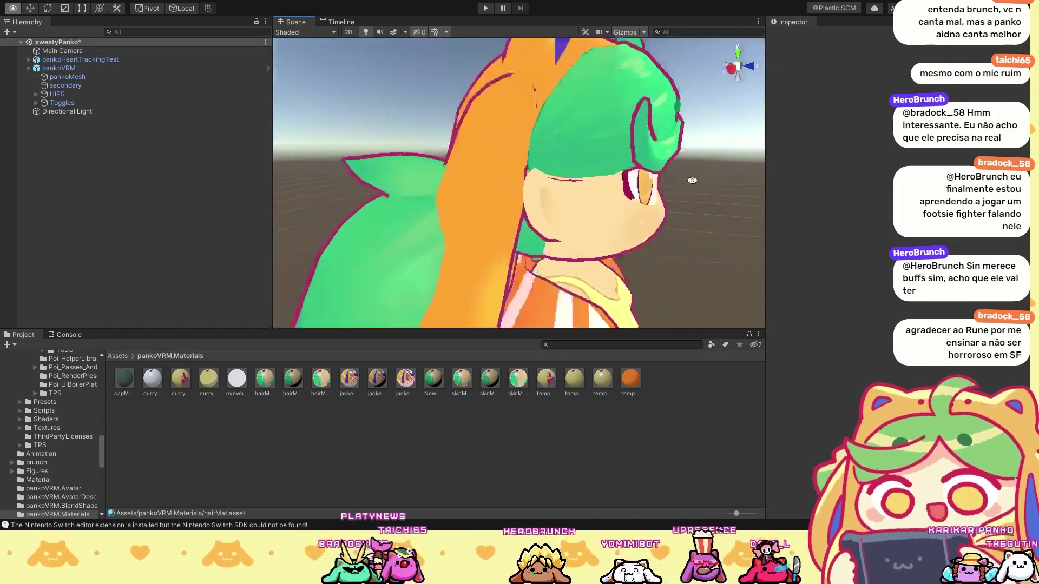
{"action": "scroll", "coordinate": [703, 186], "scroll_direction": "down", "scroll_amount": 5}
{"action": "left_click_drag", "start_coordinate": [704, 186], "coordinate": [639, 170], "text": "alt"}
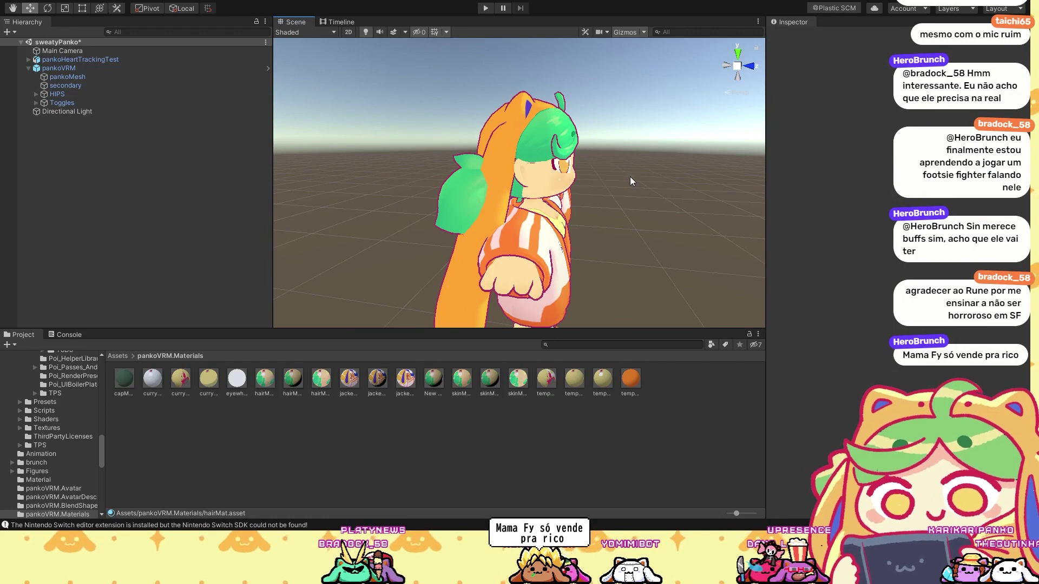
{"action": "scroll", "coordinate": [630, 176], "scroll_direction": "down", "scroll_amount": 5}
{"action": "left_click_drag", "start_coordinate": [602, 166], "coordinate": [693, 145], "text": "alt"}
{"action": "scroll", "coordinate": [521, 200], "scroll_direction": "up", "scroll_amount": 8}
{"action": "scroll", "coordinate": [520, 196], "scroll_direction": "down", "scroll_amount": 8}
{"action": "scroll", "coordinate": [519, 174], "scroll_direction": "up", "scroll_amount": 5}
{"action": "scroll", "coordinate": [519, 173], "scroll_direction": "down", "scroll_amount": 5}
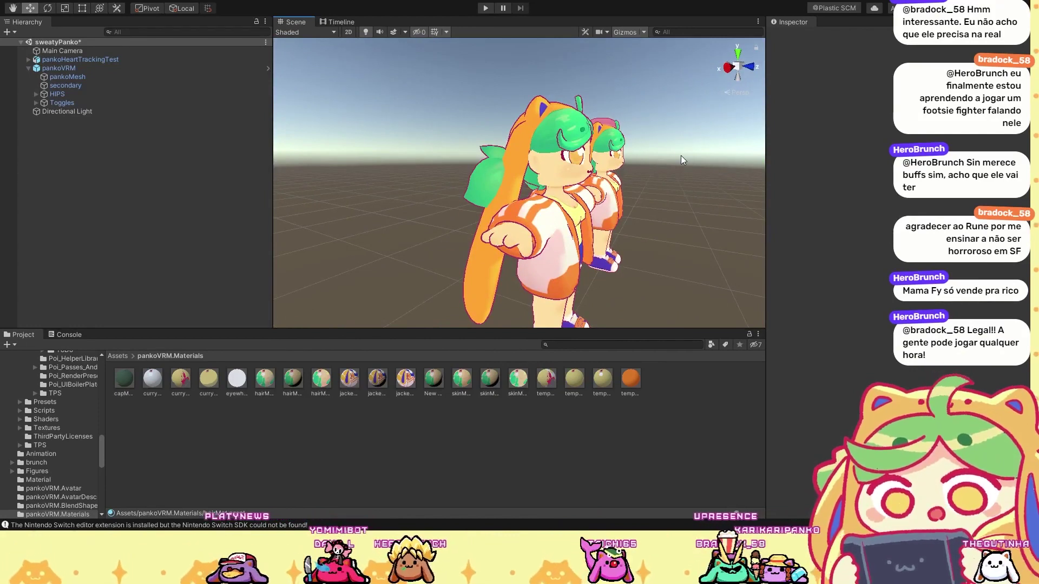
{"action": "left_click_drag", "start_coordinate": [681, 155], "coordinate": [418, 166], "text": "alt"}
{"action": "scroll", "coordinate": [418, 166], "scroll_direction": "up", "scroll_amount": 3}
{"action": "scroll", "coordinate": [446, 170], "scroll_direction": "up", "scroll_amount": 2}
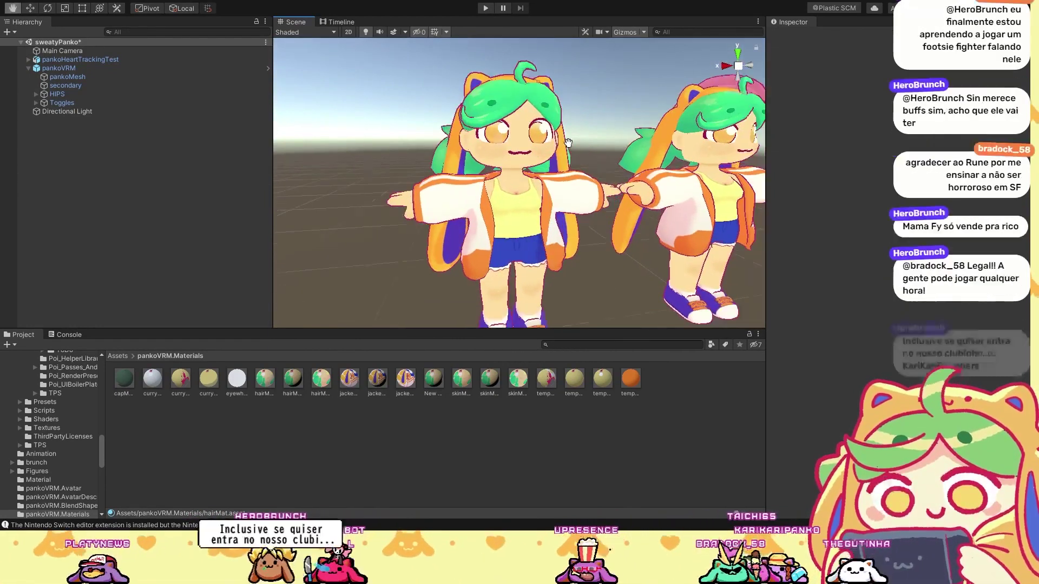
Step: Expand pankoHeartTrackingTest and examine its pankoMesh child's Skinned Mesh Renderer and material settings
{"action": "left_click", "coordinate": [446, 170]}
{"action": "left_click", "coordinate": [28, 60]}
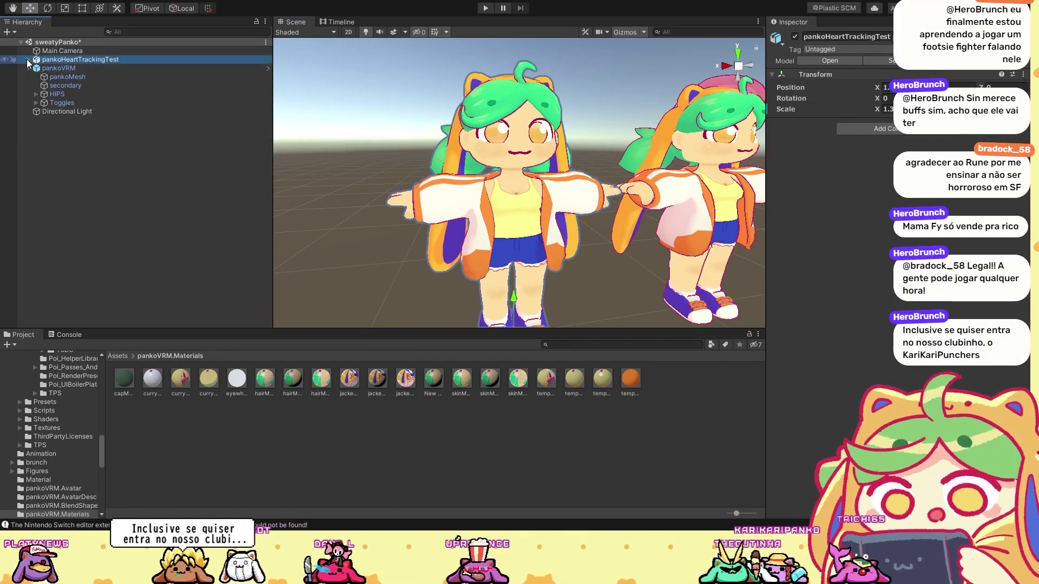
{"action": "left_click", "coordinate": [51, 68]}
{"action": "left_click", "coordinate": [59, 76]}
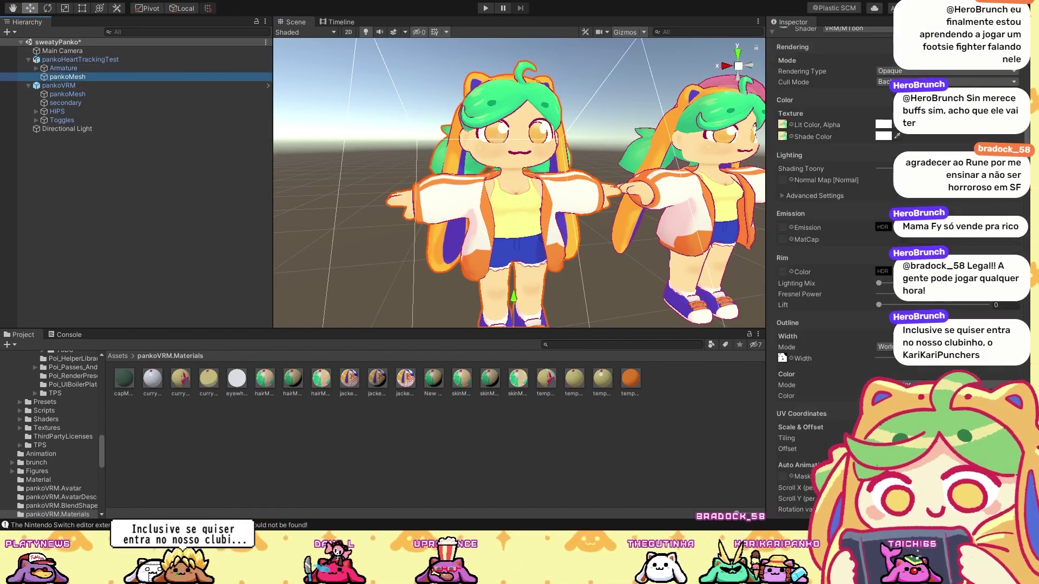
{"action": "scroll", "coordinate": [839, 352], "scroll_direction": "up", "scroll_amount": 10}
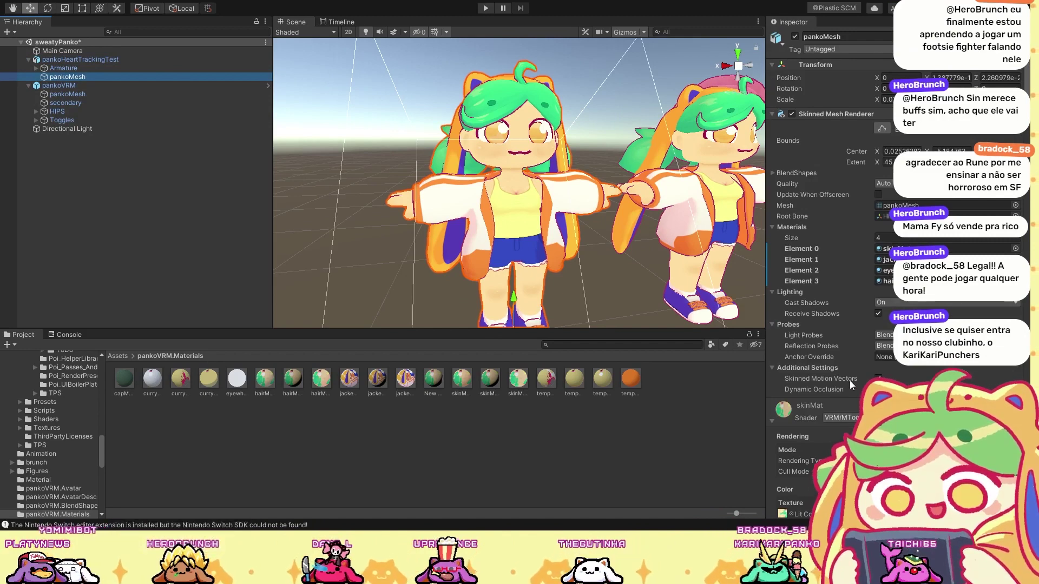
{"action": "scroll", "coordinate": [833, 335], "scroll_direction": "down", "scroll_amount": 10}
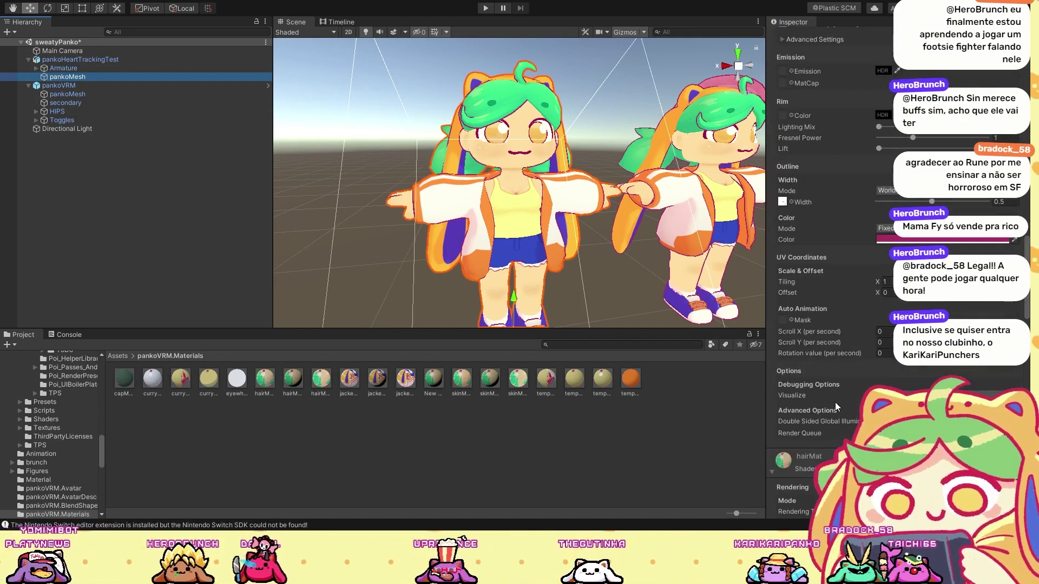
{"action": "scroll", "coordinate": [831, 379], "scroll_direction": "down", "scroll_amount": 5}
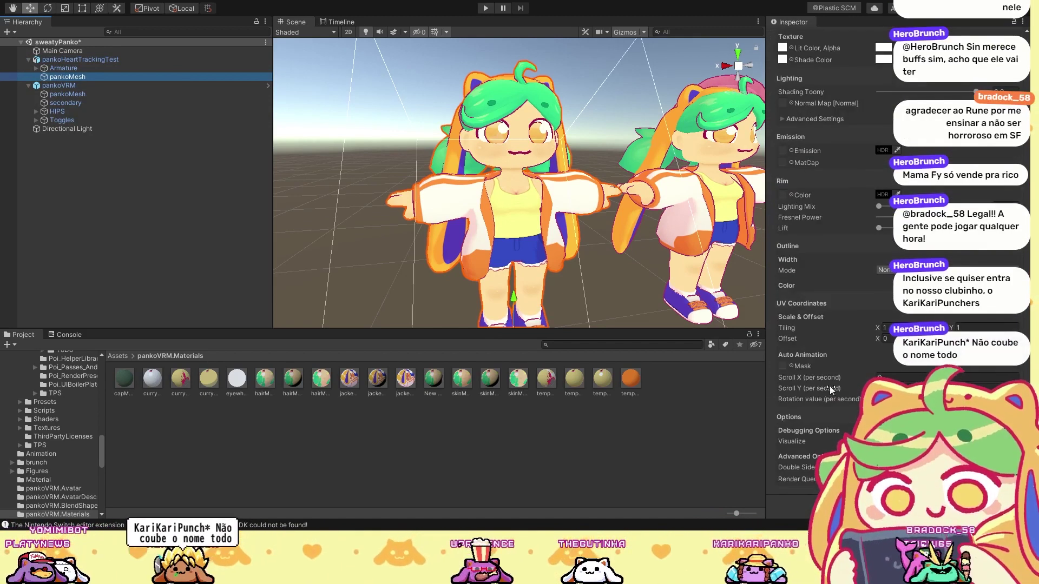
{"action": "scroll", "coordinate": [830, 379], "scroll_direction": "up", "scroll_amount": 8}
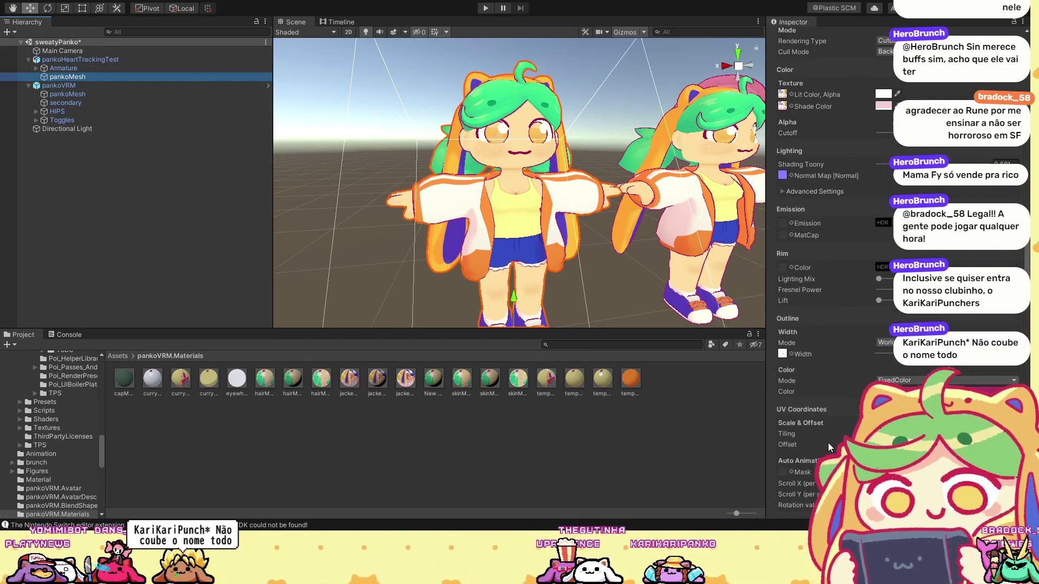
{"action": "scroll", "coordinate": [823, 304], "scroll_direction": "up", "scroll_amount": 15}
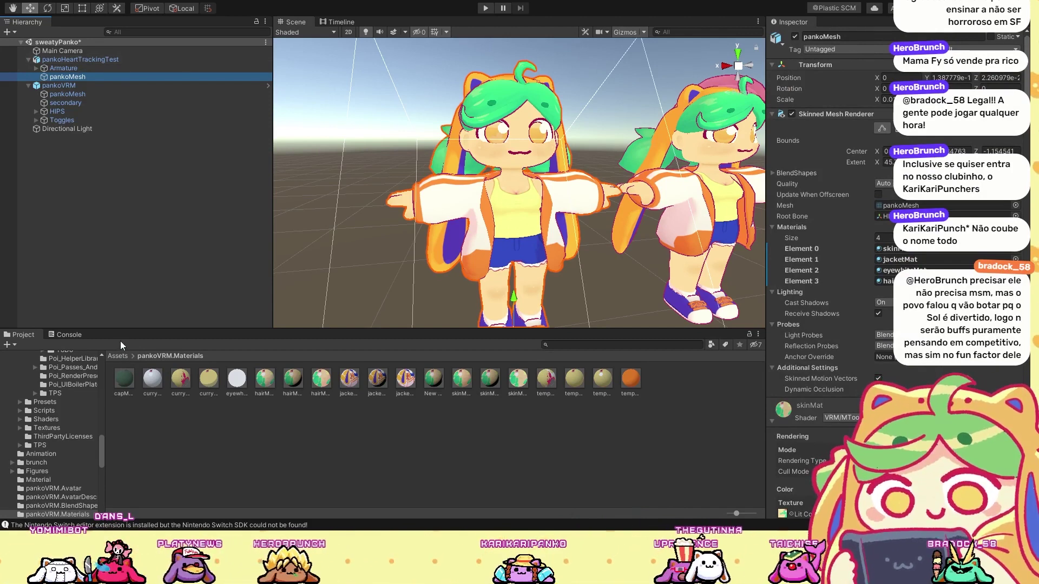
Step: Check pankoVRM's components, review the material settings on pankoHeartTrackingTest's pankoMesh again and collapse the skinMat details
{"action": "left_click", "coordinate": [678, 206]}
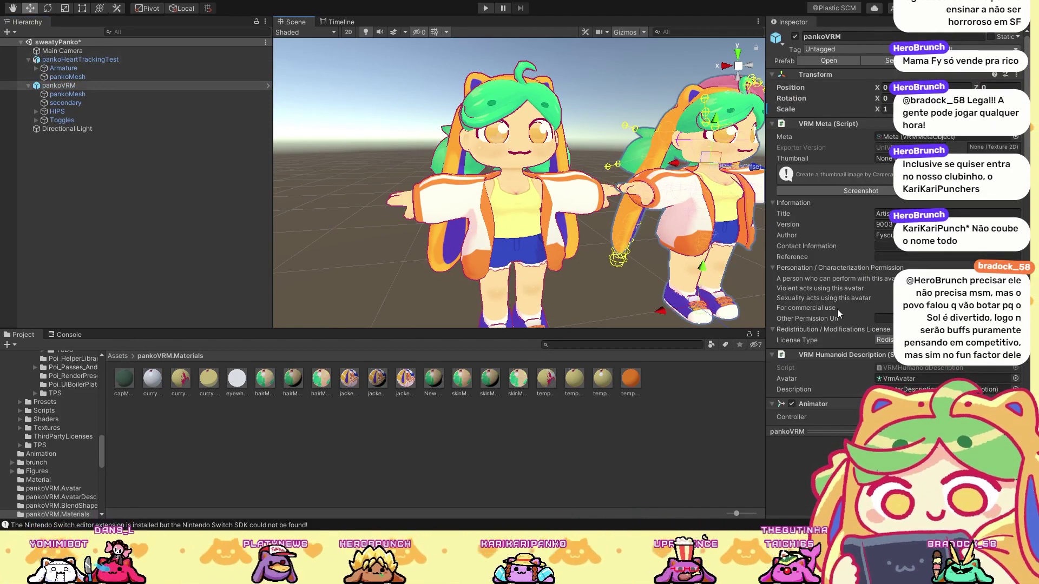
{"action": "scroll", "coordinate": [837, 309], "scroll_direction": "up", "scroll_amount": 3}
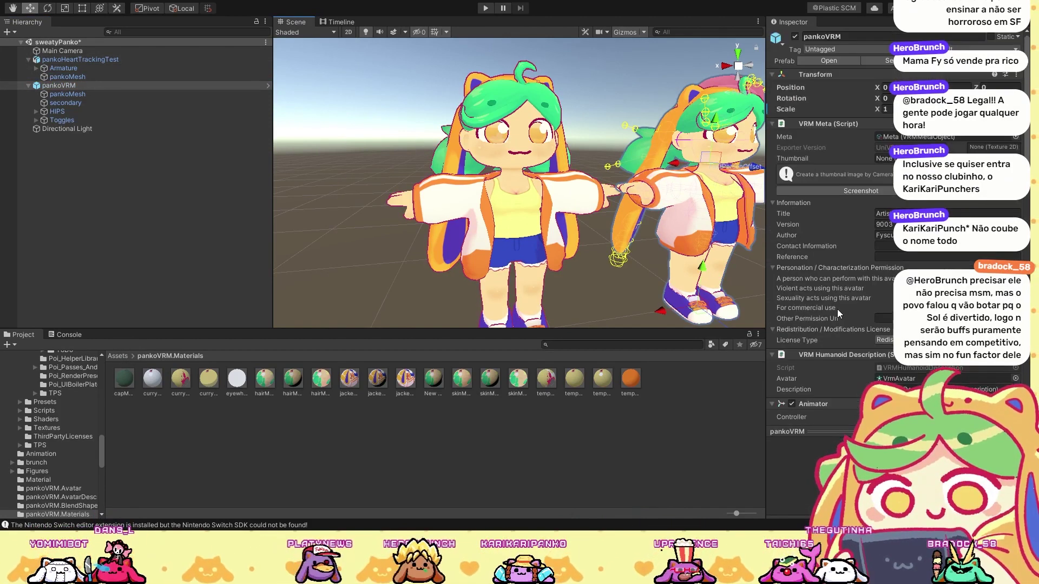
{"action": "left_click", "coordinate": [66, 76]}
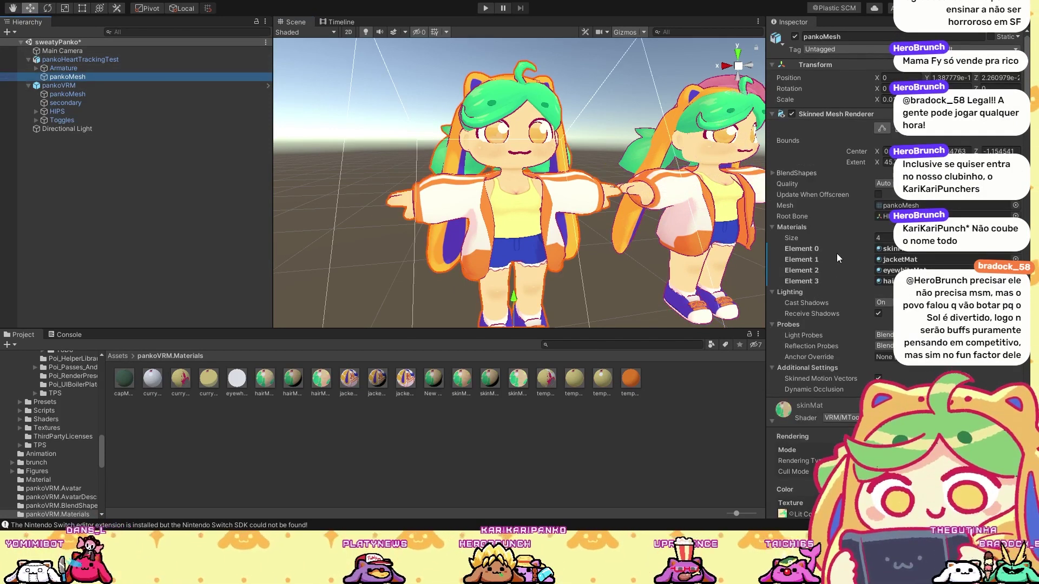
{"action": "scroll", "coordinate": [837, 254], "scroll_direction": "down", "scroll_amount": 3}
{"action": "scroll", "coordinate": [837, 254], "scroll_direction": "down", "scroll_amount": 10}
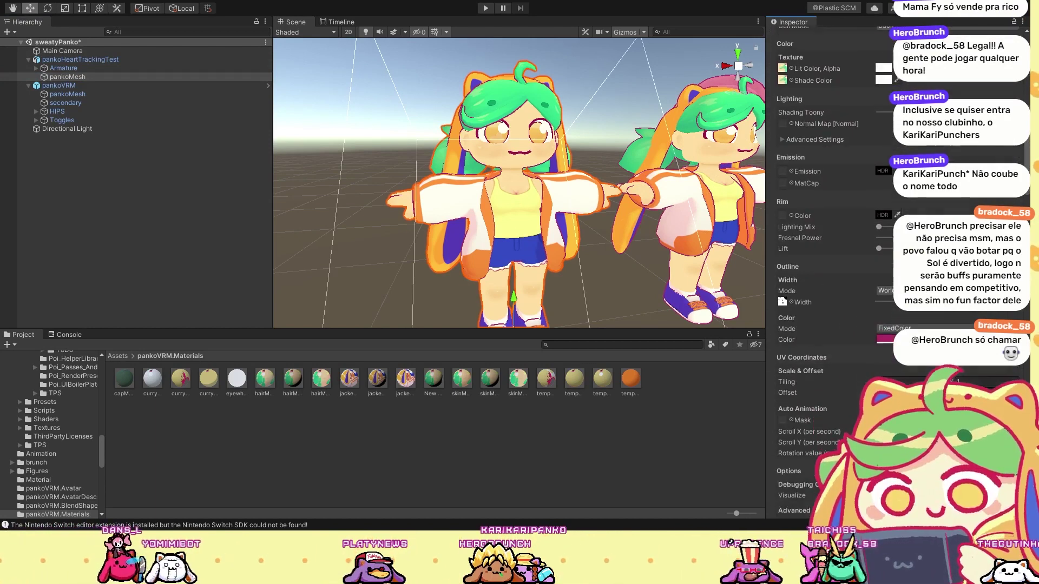
{"action": "scroll", "coordinate": [837, 253], "scroll_direction": "down", "scroll_amount": 15}
{"action": "scroll", "coordinate": [823, 325], "scroll_direction": "up", "scroll_amount": 20}
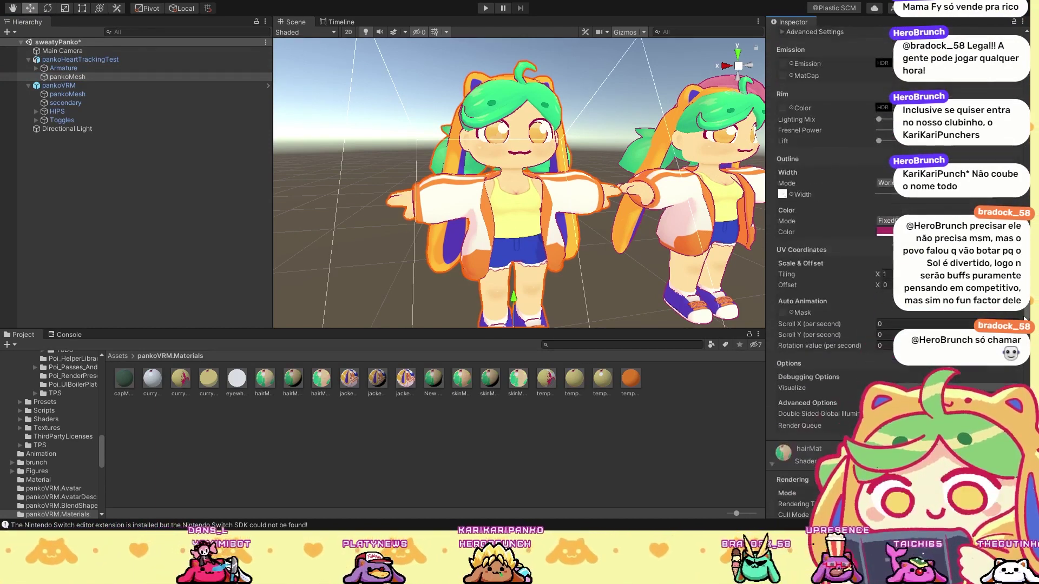
{"action": "left_click", "coordinate": [771, 421]}
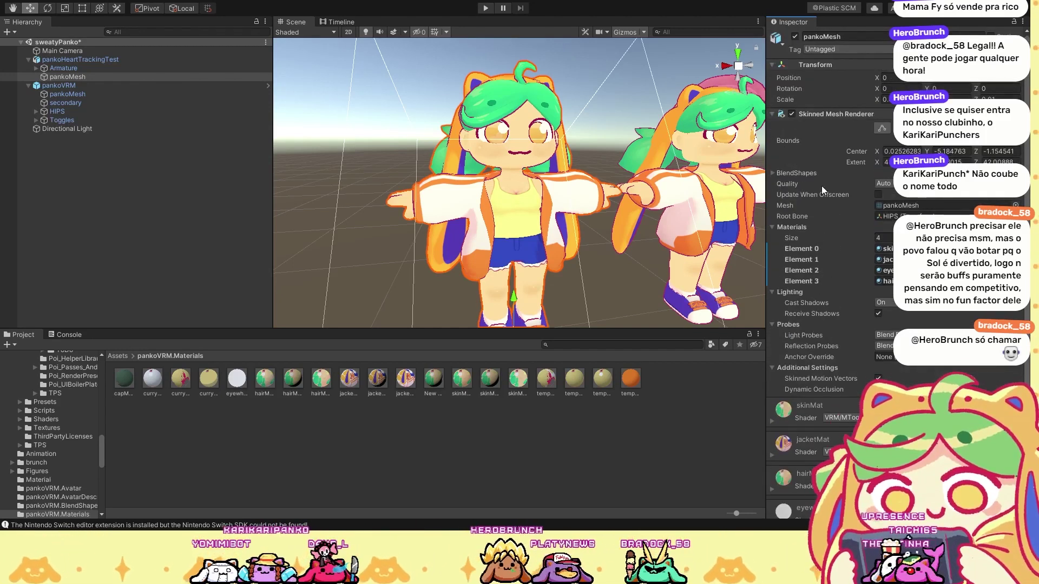
Step: Test the blush blend shape on pankoHeartTrackingTest's pankoMesh at 100 and reset it to 0
{"action": "left_click", "coordinate": [772, 172]}
{"action": "scroll", "coordinate": [822, 244], "scroll_direction": "down", "scroll_amount": 3}
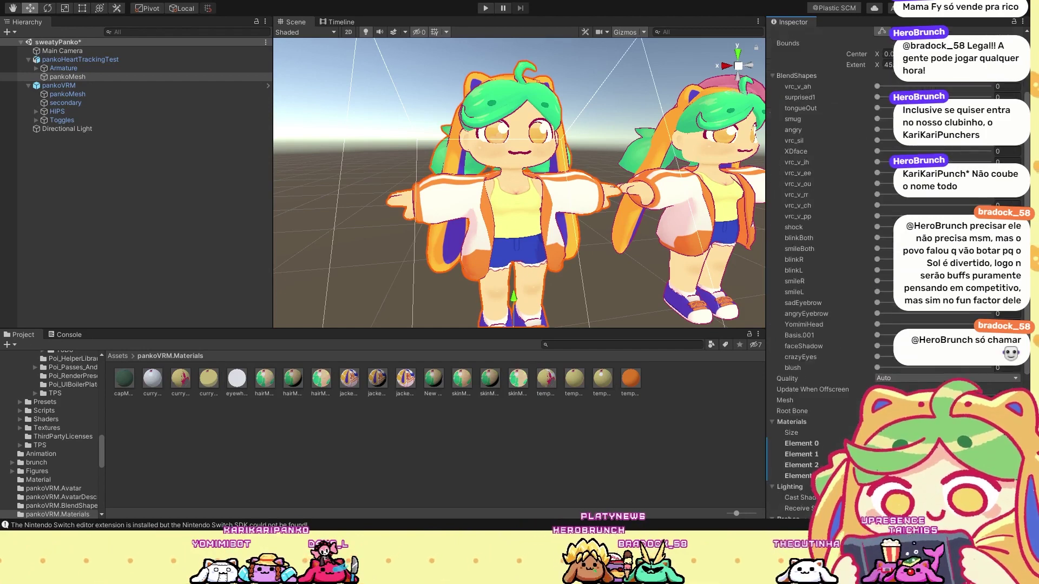
{"action": "left_click", "coordinate": [877, 367]}
{"action": "left_click", "coordinate": [987, 368]}
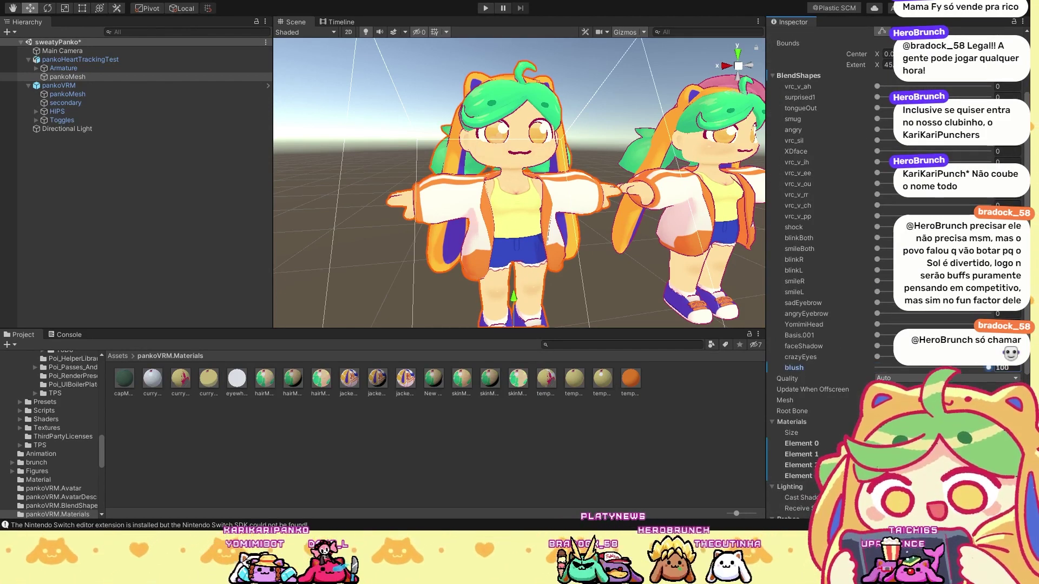
{"action": "mouse_move", "coordinate": [512, 162]}
{"action": "left_mouse_down", "text": "alt"}
{"action": "mouse_move", "coordinate": [568, 157]}
{"action": "mouse_move", "coordinate": [512, 148]}
{"action": "left_mouse_up", "text": "alt"}
{"action": "scroll", "coordinate": [513, 148], "scroll_direction": "up", "scroll_amount": 5}
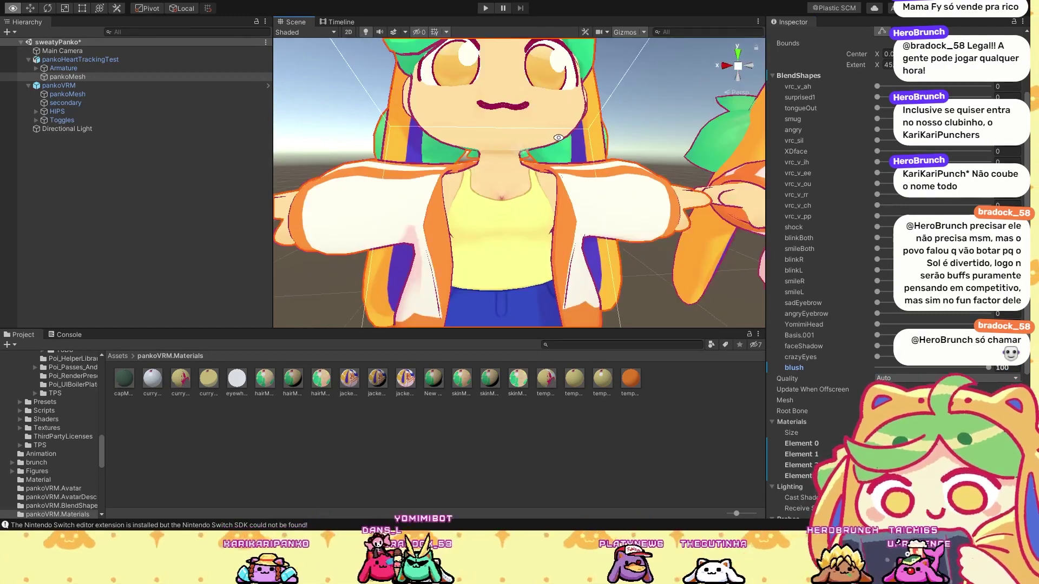
{"action": "left_click_drag", "start_coordinate": [989, 366], "coordinate": [809, 359]}
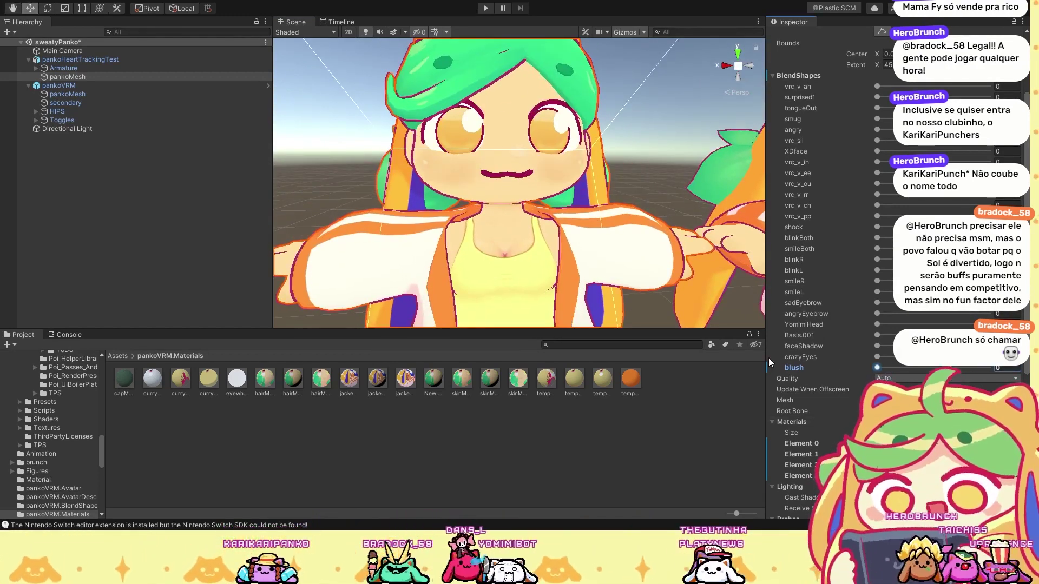
Step: Inspect skinMat's Lit Color and Shade Color texture slots and jacketMat's Lit Color texture slot
{"action": "left_click", "coordinate": [519, 378]}
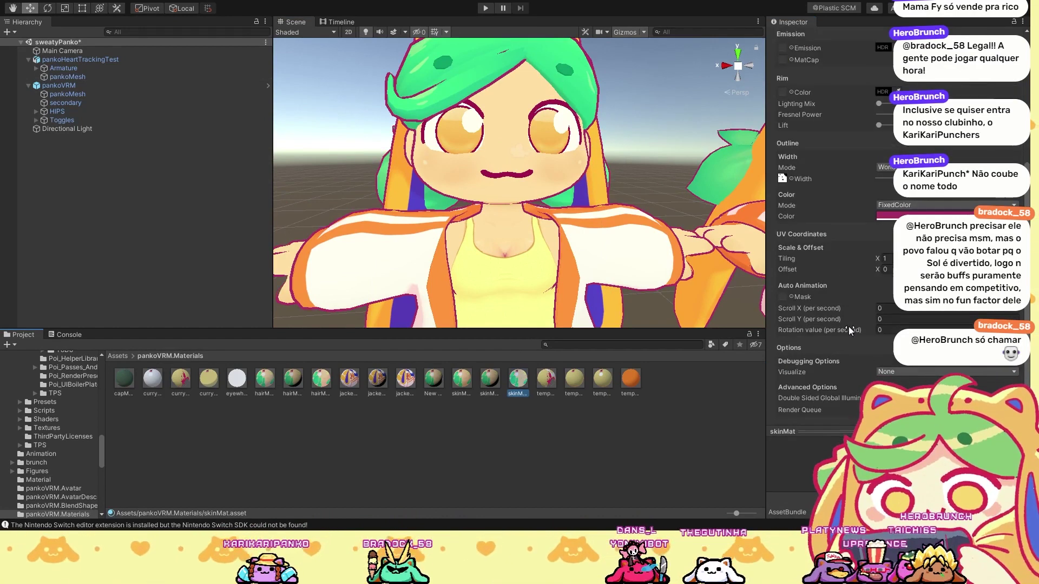
{"action": "scroll", "coordinate": [843, 349], "scroll_direction": "up", "scroll_amount": 6}
{"action": "left_click", "coordinate": [791, 144]}
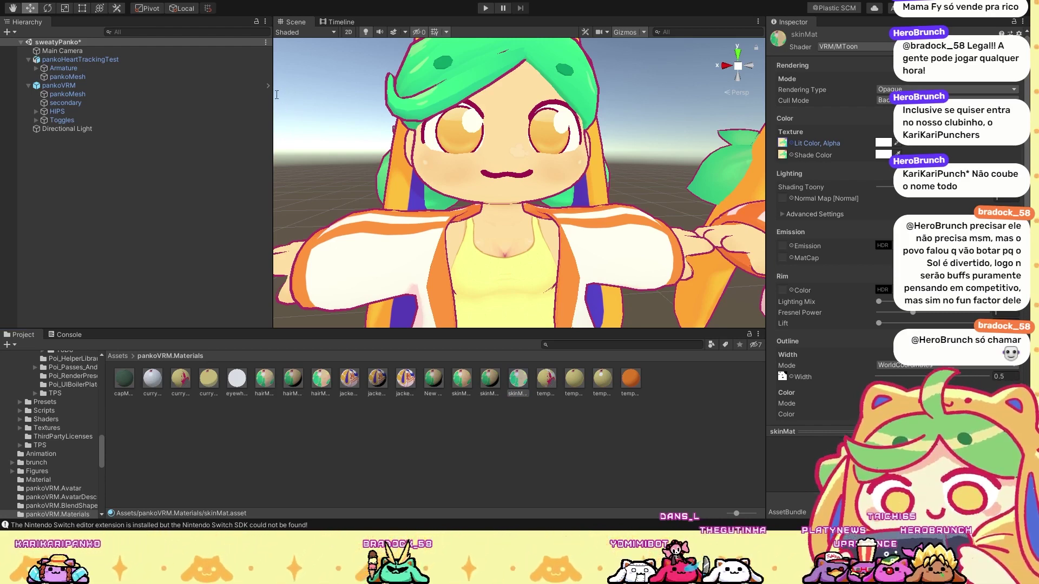
{"action": "left_click", "coordinate": [794, 155]}
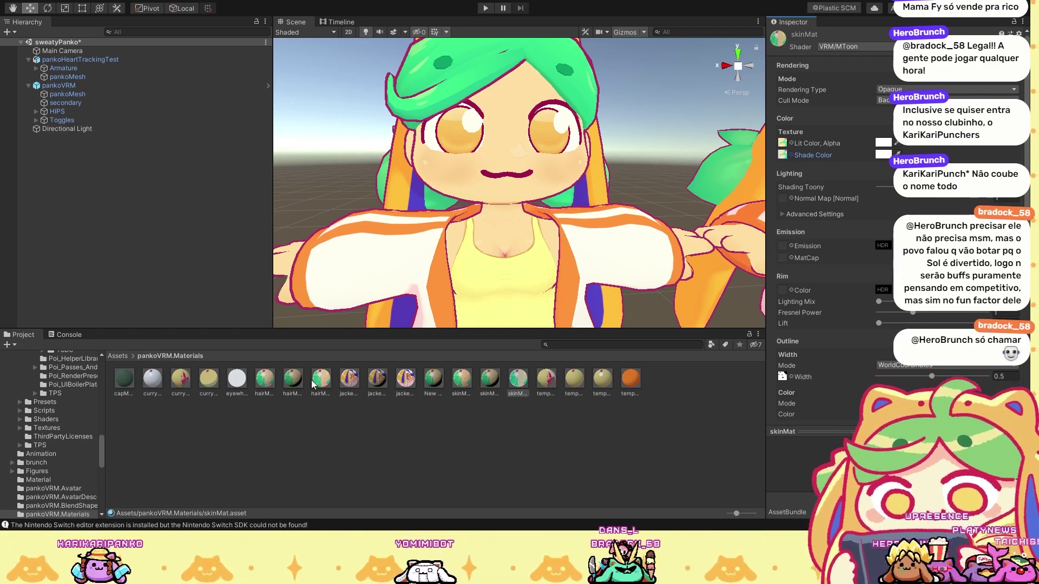
{"action": "left_click", "coordinate": [405, 381]}
{"action": "left_click", "coordinate": [814, 141]}
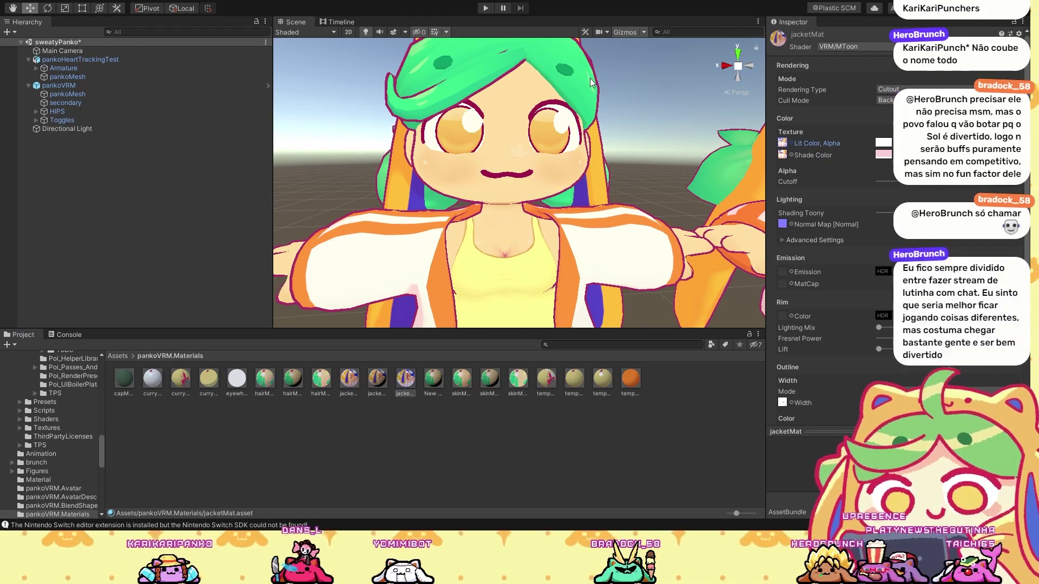
Step: Inspect jacketMat's Shade Color texture slot and check how the face and jacket look on the model
{"action": "left_click", "coordinate": [791, 154]}
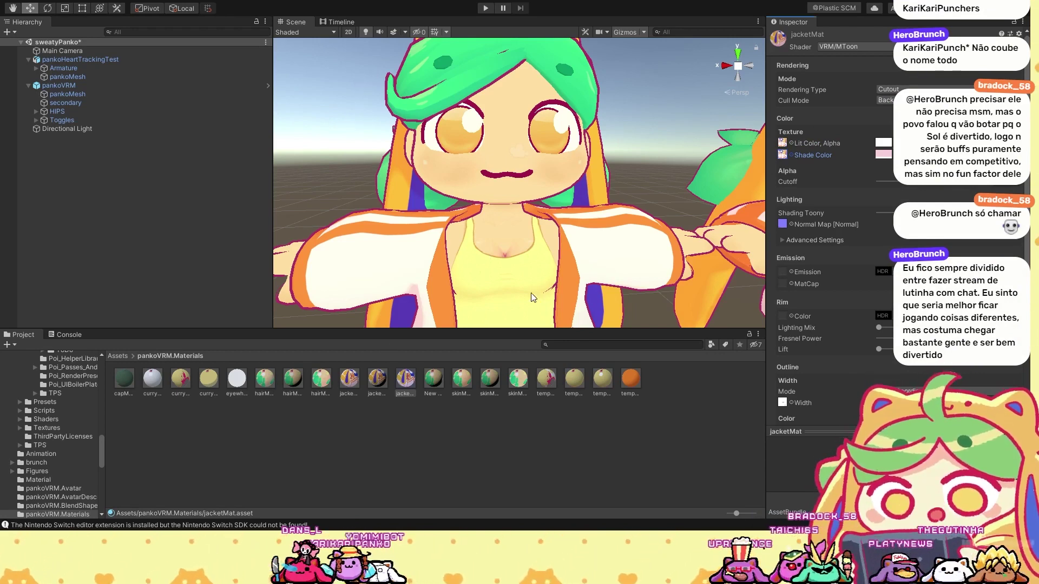
{"action": "left_click_drag", "start_coordinate": [528, 123], "coordinate": [478, 198], "text": "alt"}
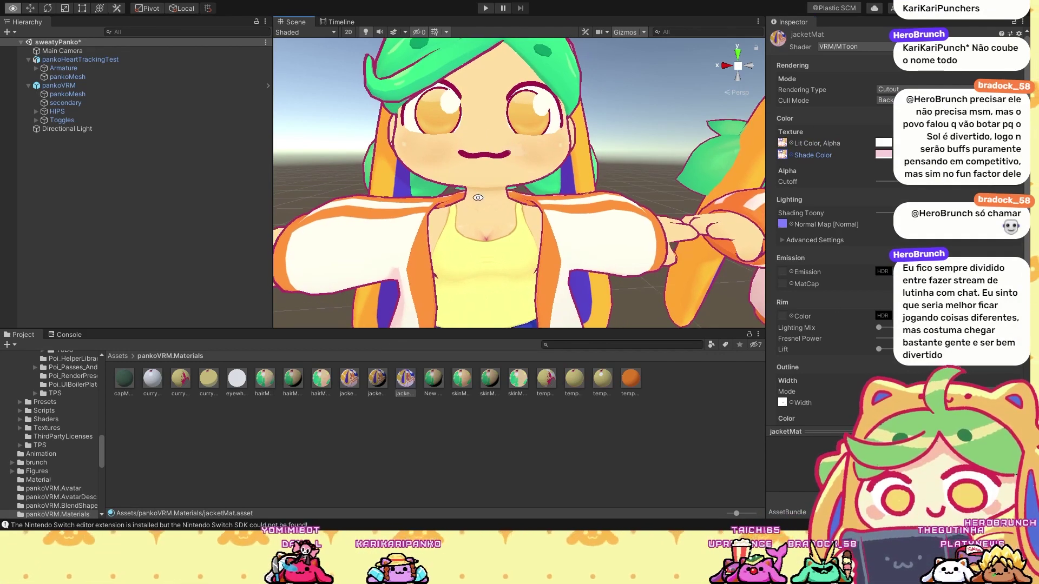
Step: Raise the blush, crazyEyes and faceShadow blend shapes on pankoHeartTrackingTest's pankoMesh and check the face in the scene
{"action": "left_click", "coordinate": [62, 76]}
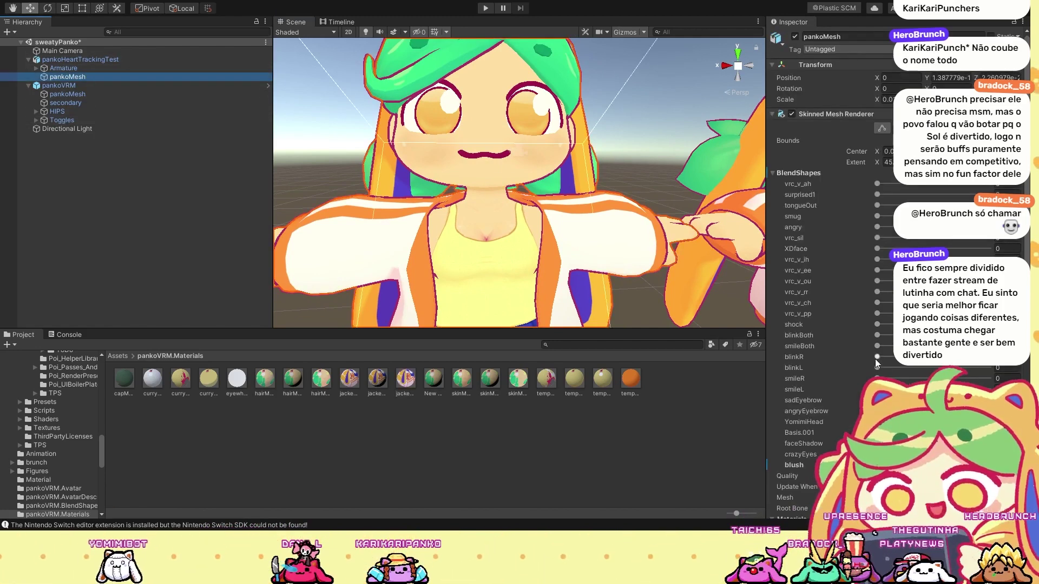
{"action": "left_click", "coordinate": [794, 464]}
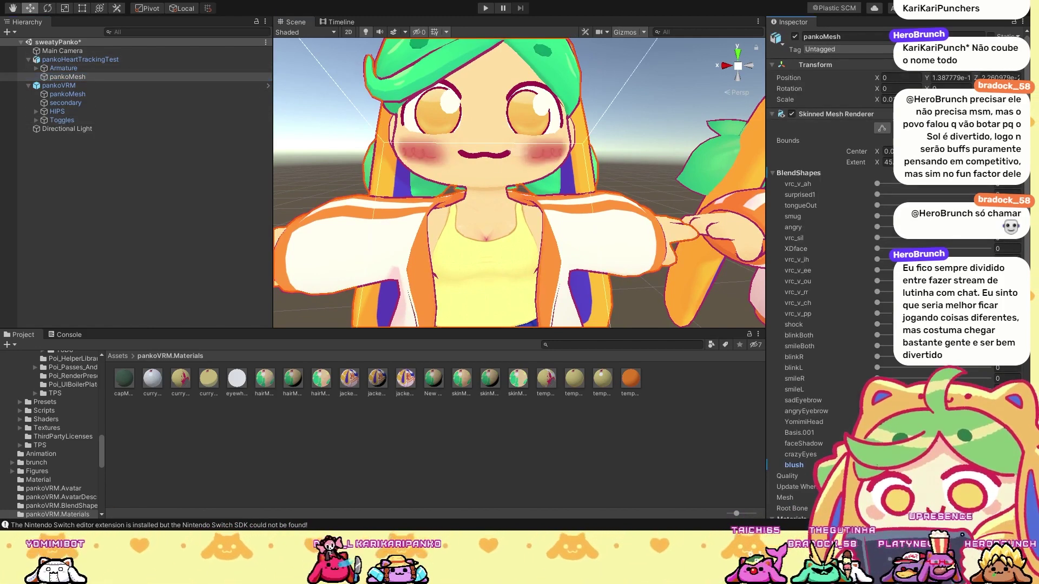
{"action": "mouse_move", "coordinate": [794, 464]}
{"action": "left_mouse_down"}
{"action": "mouse_move", "coordinate": [822, 464]}
{"action": "mouse_move", "coordinate": [804, 465]}
{"action": "left_mouse_up"}
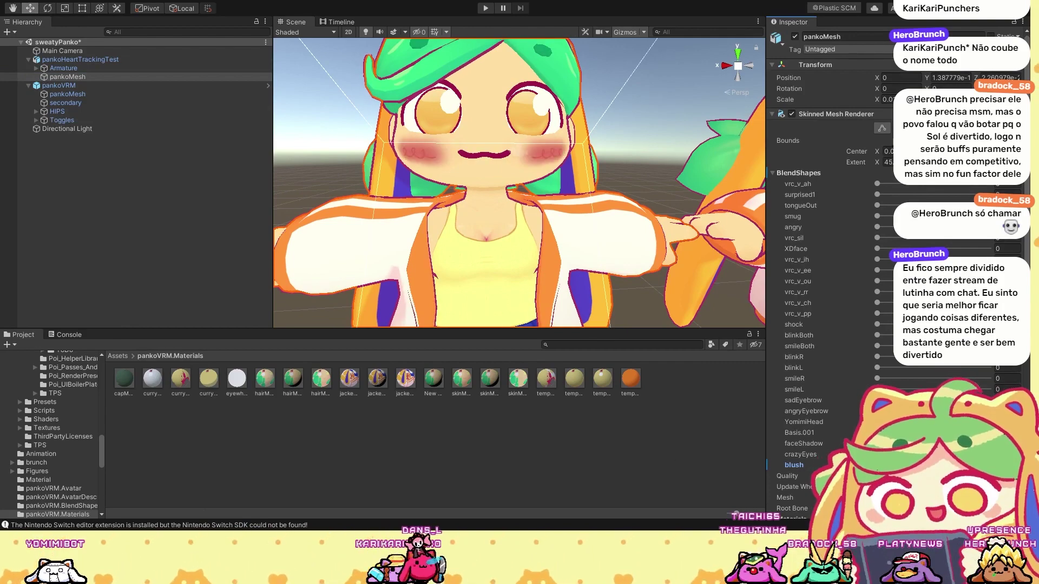
{"action": "left_click_drag", "start_coordinate": [496, 204], "coordinate": [435, 239], "text": "alt"}
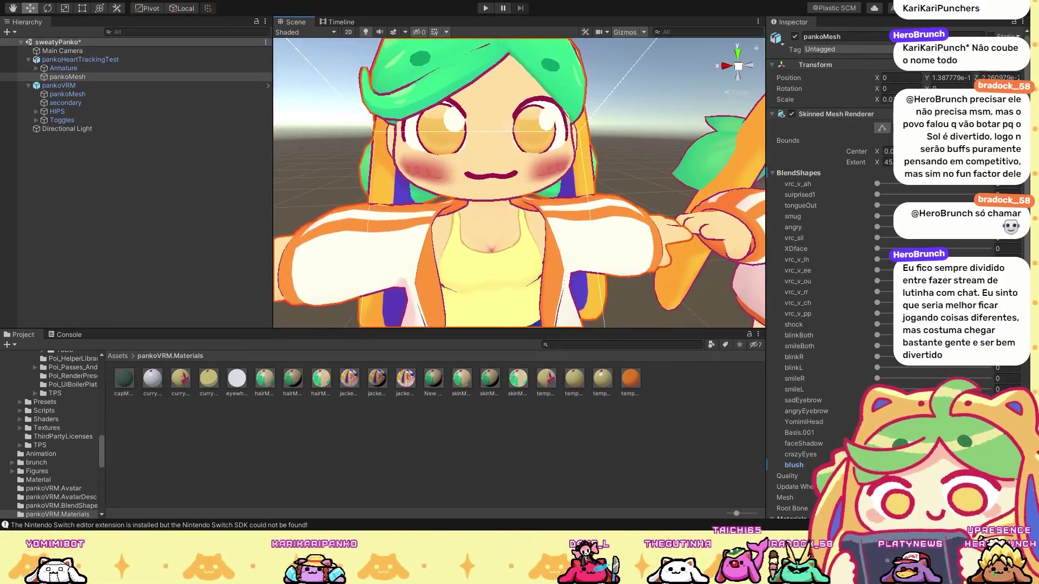
{"action": "left_click_drag", "start_coordinate": [802, 454], "coordinate": [828, 454]}
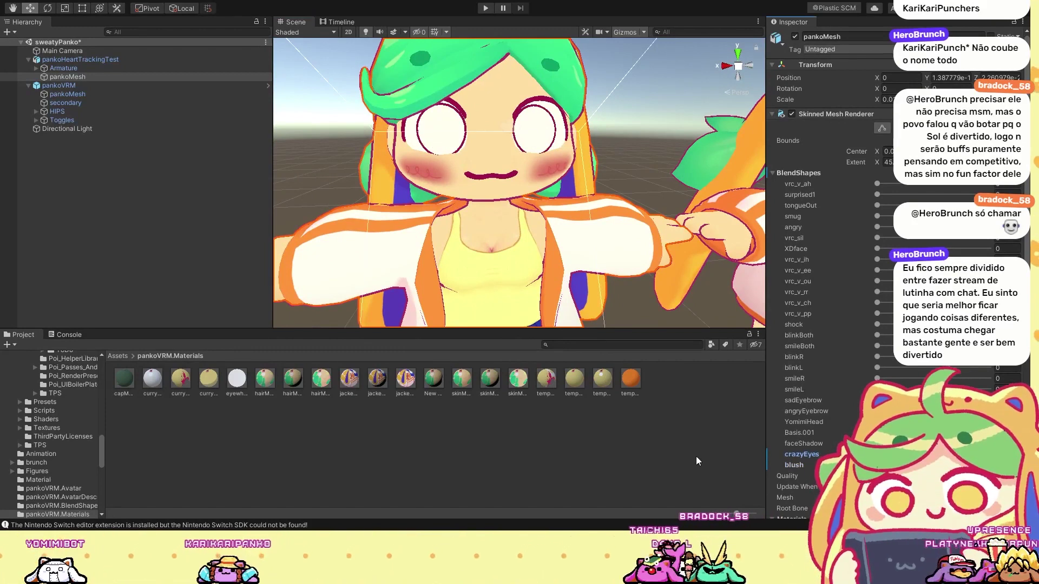
{"action": "left_click_drag", "start_coordinate": [804, 443], "coordinate": [828, 444]}
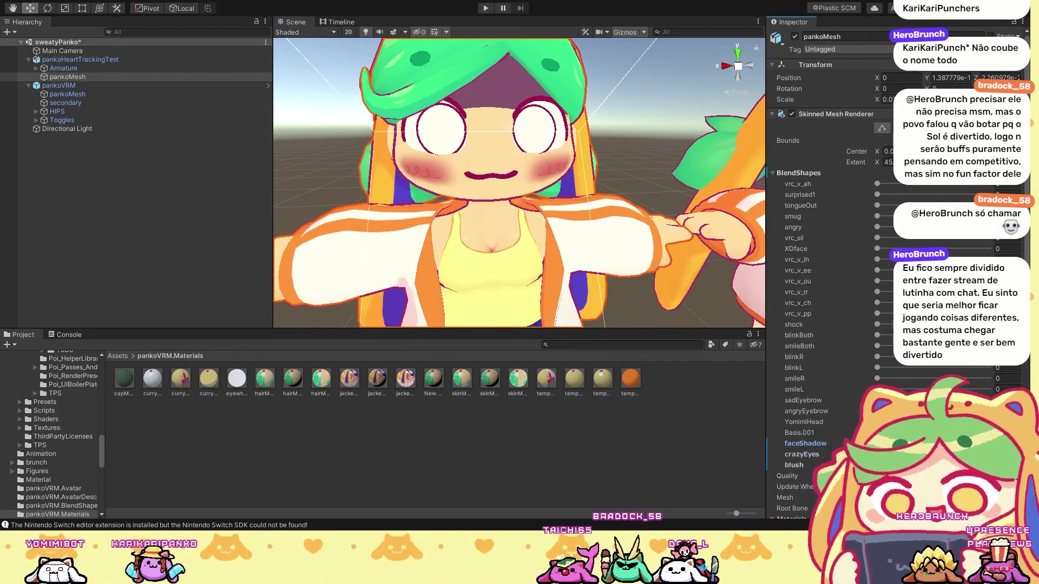
{"action": "left_click_drag", "start_coordinate": [411, 211], "coordinate": [482, 196], "text": "alt"}
{"action": "scroll", "coordinate": [481, 196], "scroll_direction": "down", "scroll_amount": 5}
{"action": "scroll", "coordinate": [482, 195], "scroll_direction": "up", "scroll_amount": 5}
{"action": "middle_click_drag", "start_coordinate": [481, 191], "coordinate": [491, 191]}
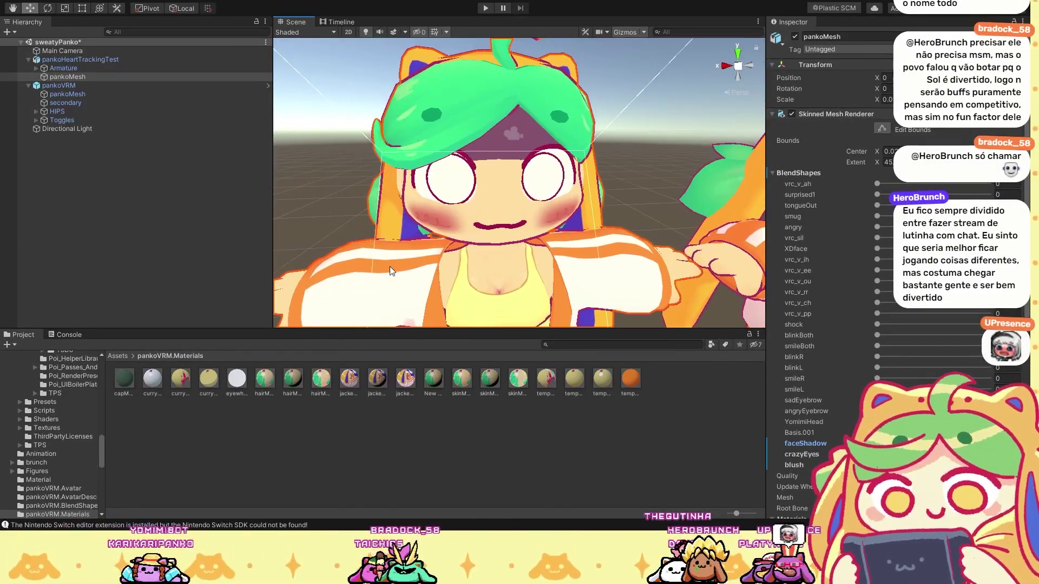
Step: Find the pankoVRM.Textures folder among the project assets and select the jacketmatText texture there
{"action": "left_click", "coordinate": [121, 356]}
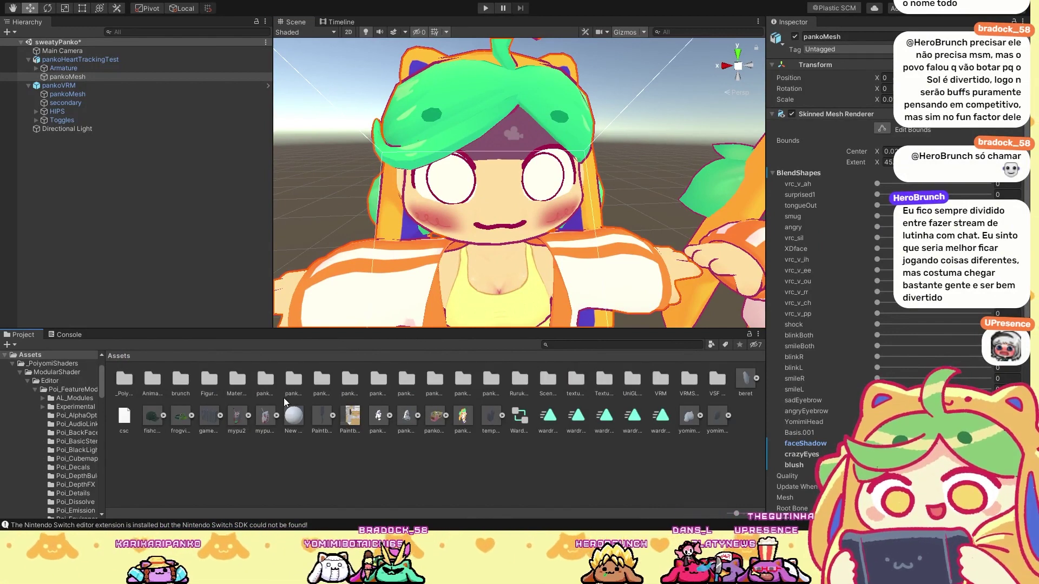
{"action": "left_click", "coordinate": [261, 386]}
{"action": "key", "text": "Right"}
{"action": "key", "text": "Right"}
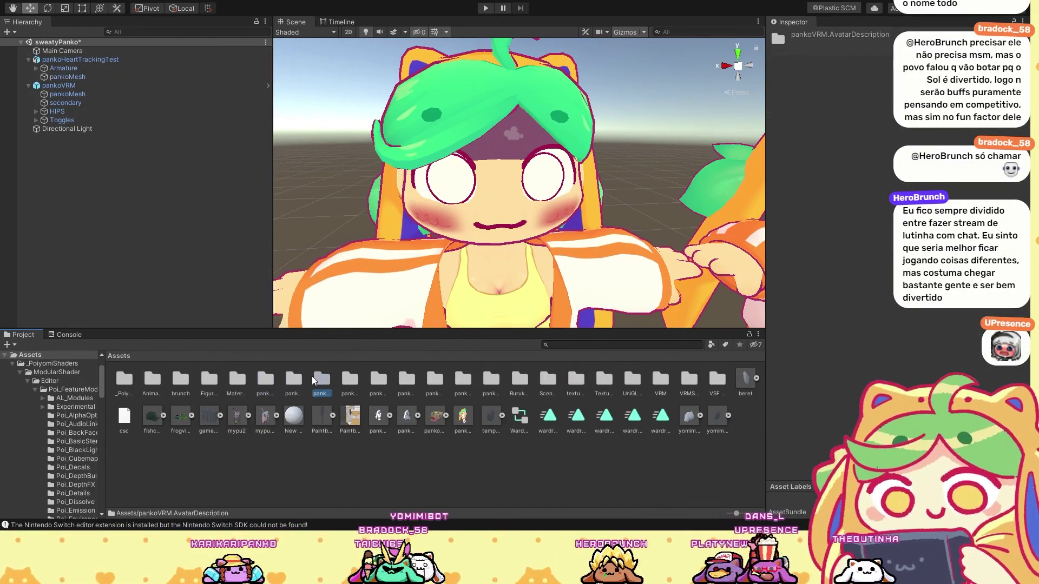
{"action": "key", "text": "Left"}
{"action": "key", "text": "Left"}
{"action": "key", "text": "Left"}
{"action": "key", "text": "Left"}
{"action": "key", "text": "Left"}
{"action": "key", "text": "Left"}
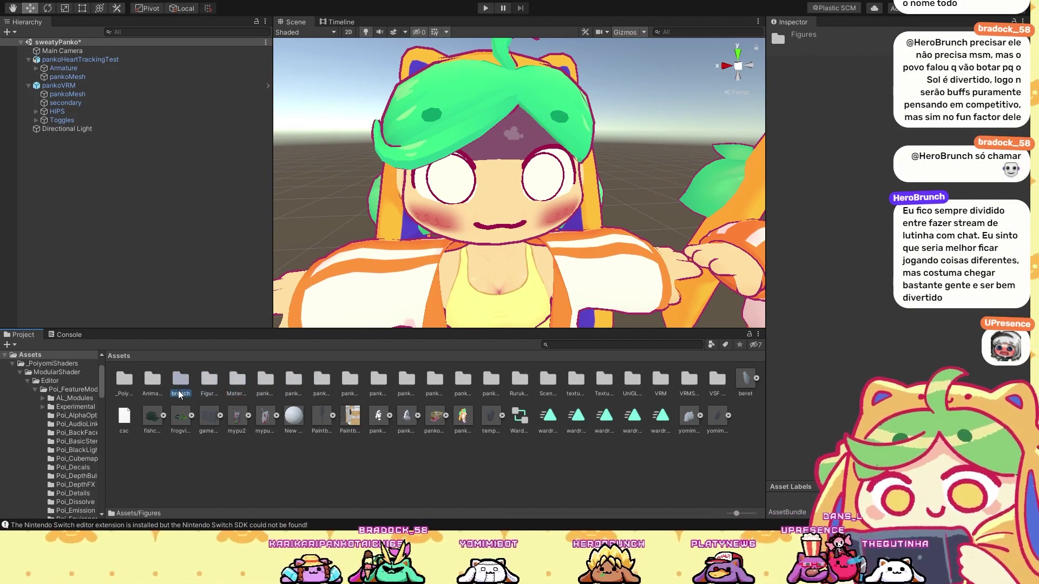
{"action": "left_click", "coordinate": [378, 380]}
{"action": "left_click", "coordinate": [406, 381]}
{"action": "left_click", "coordinate": [433, 383]}
{"action": "double_click", "coordinate": [433, 383]}
{"action": "left_click", "coordinate": [350, 381]}
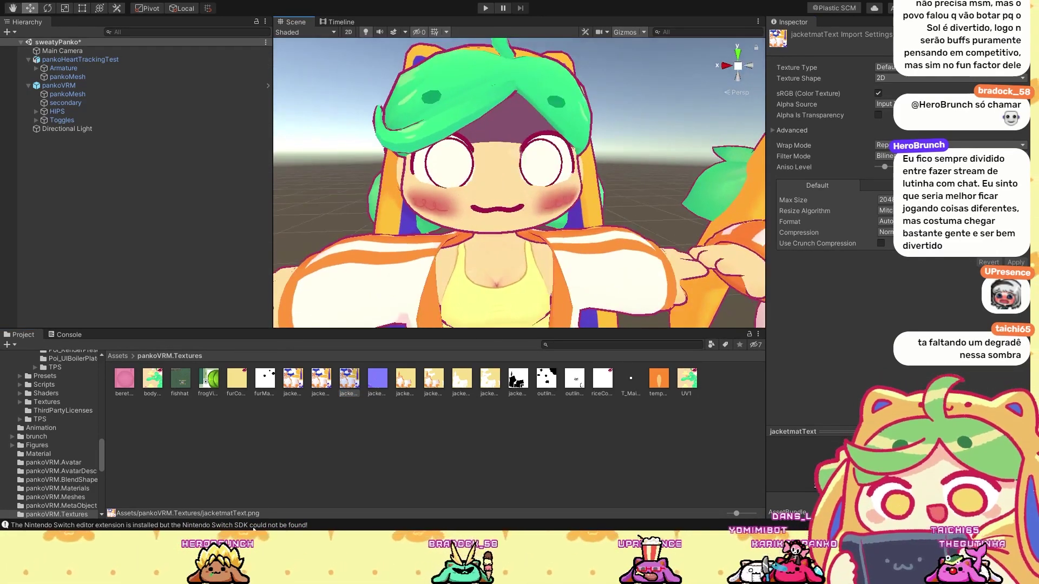
Step: Enable Alpha Is Transparency for jacketmatText, and try sRGB (Color Texture) off before turning it back on
{"action": "scroll", "coordinate": [394, 233], "scroll_direction": "down", "scroll_amount": 5}
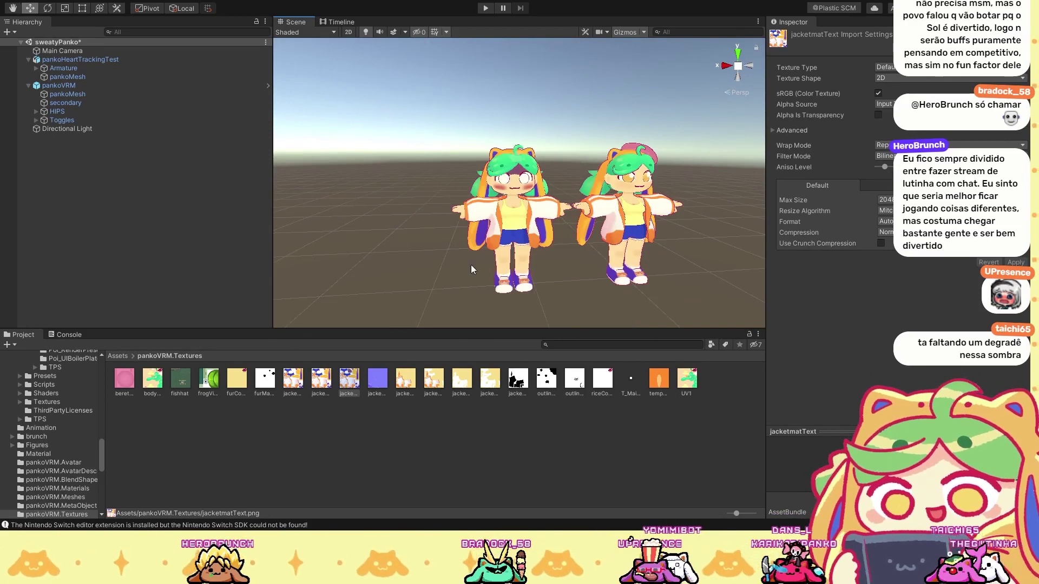
{"action": "scroll", "coordinate": [471, 265], "scroll_direction": "up", "scroll_amount": 3}
{"action": "left_click_drag", "start_coordinate": [571, 215], "coordinate": [557, 162], "text": "alt"}
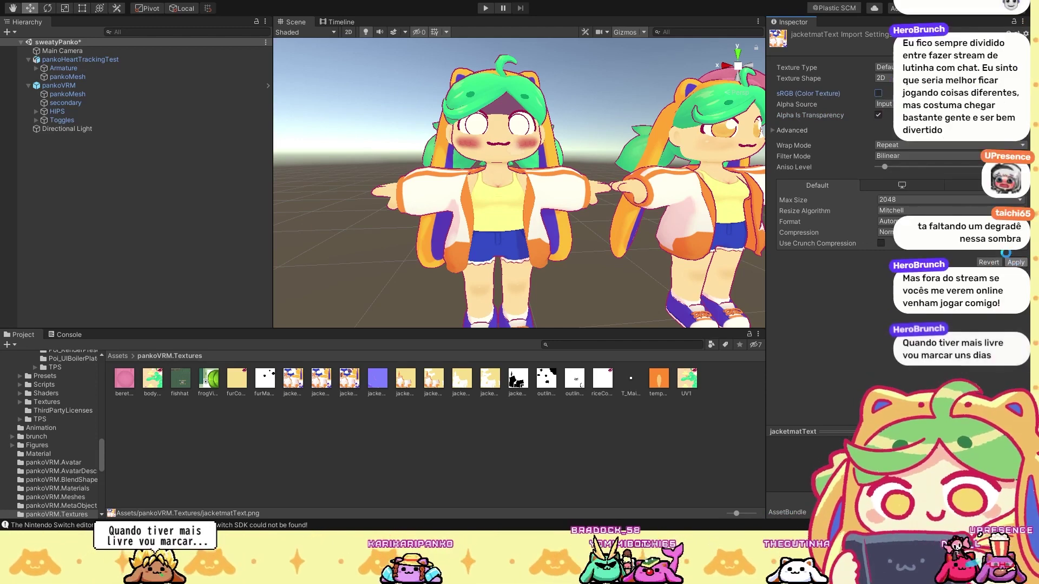
{"action": "left_click", "coordinate": [879, 93]}
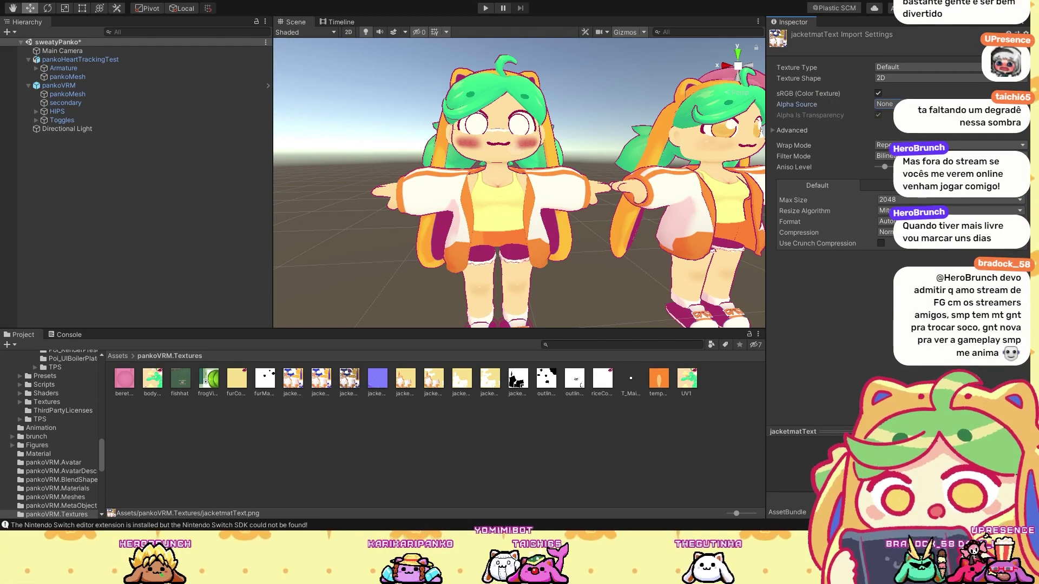
Step: Try jacketmatText with Alpha Source set to None and examine the face shadow and clothing colours on the model
{"action": "left_click", "coordinate": [892, 104]}
{"action": "middle_click_drag", "start_coordinate": [597, 201], "coordinate": [584, 173]}
{"action": "left_click_drag", "start_coordinate": [584, 173], "coordinate": [551, 157], "text": "alt"}
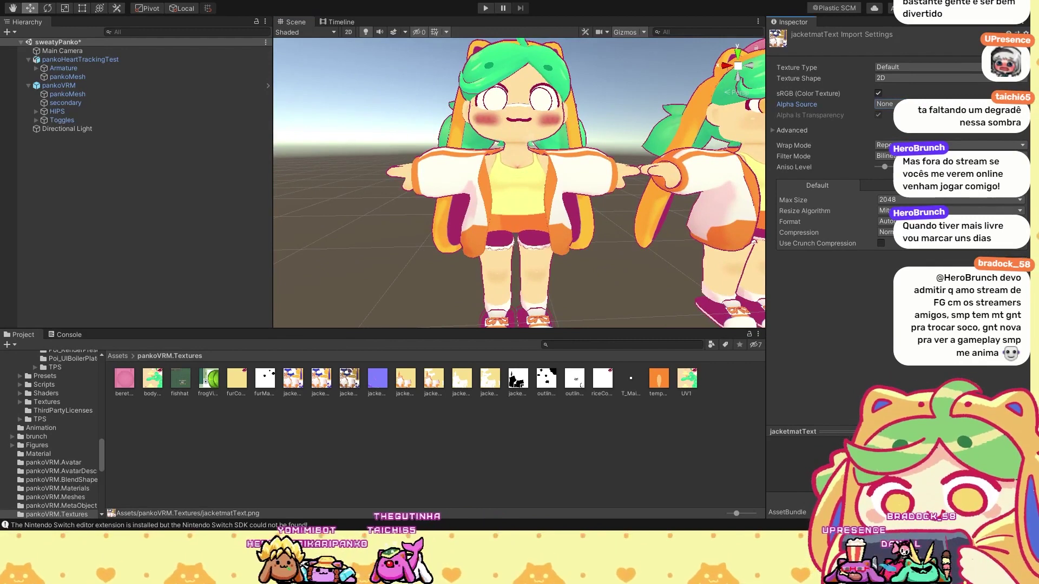
{"action": "left_click_drag", "start_coordinate": [551, 157], "coordinate": [378, 173], "text": "alt"}
{"action": "scroll", "coordinate": [569, 166], "scroll_direction": "up", "scroll_amount": 5}
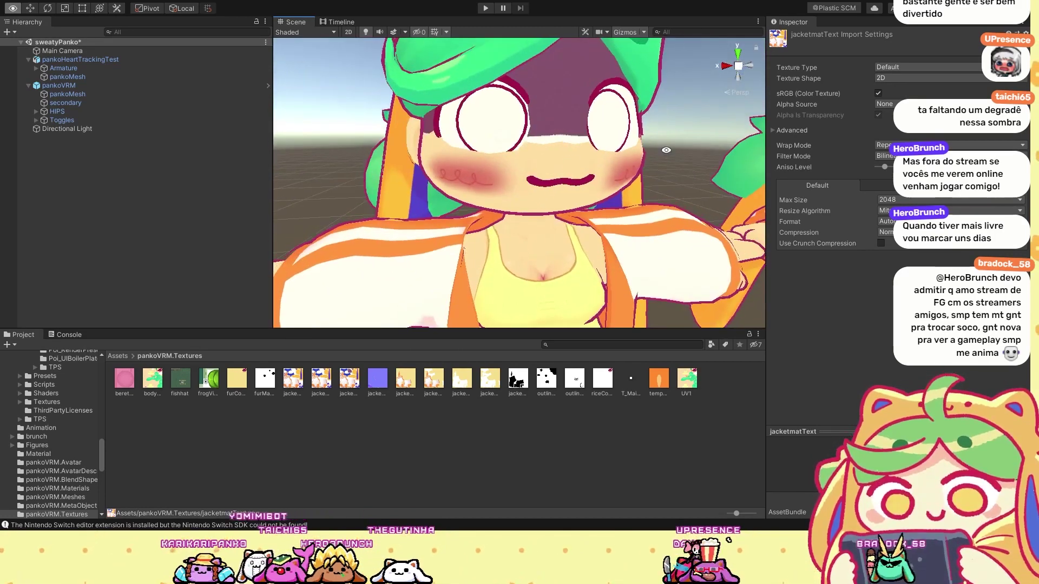
Step: Set jacketmatText's Alpha Source back to Input Texture Alpha, apply the import settings and check the avatars
{"action": "left_click", "coordinate": [922, 132]}
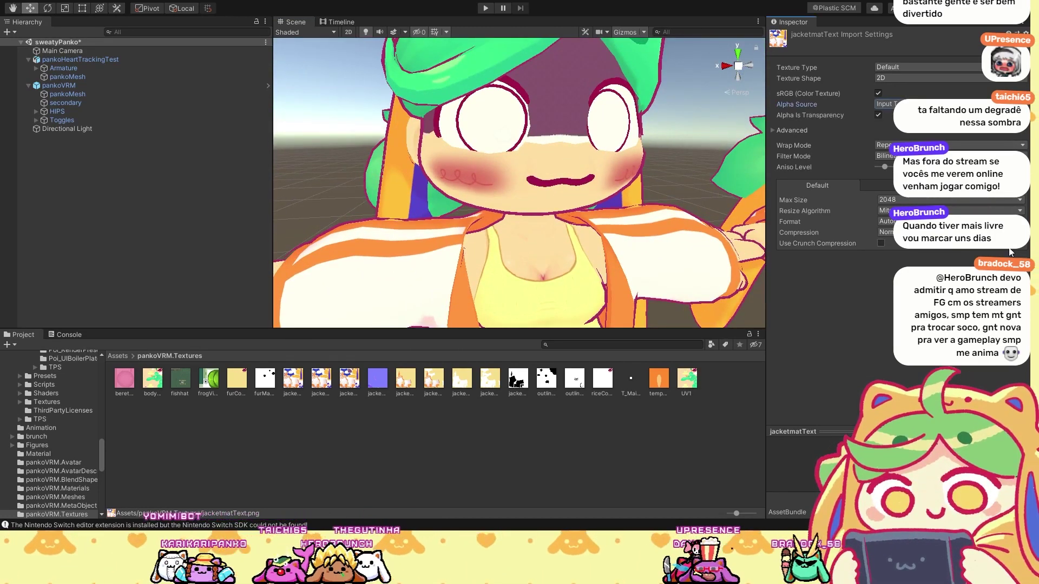
{"action": "left_click", "coordinate": [923, 262]}
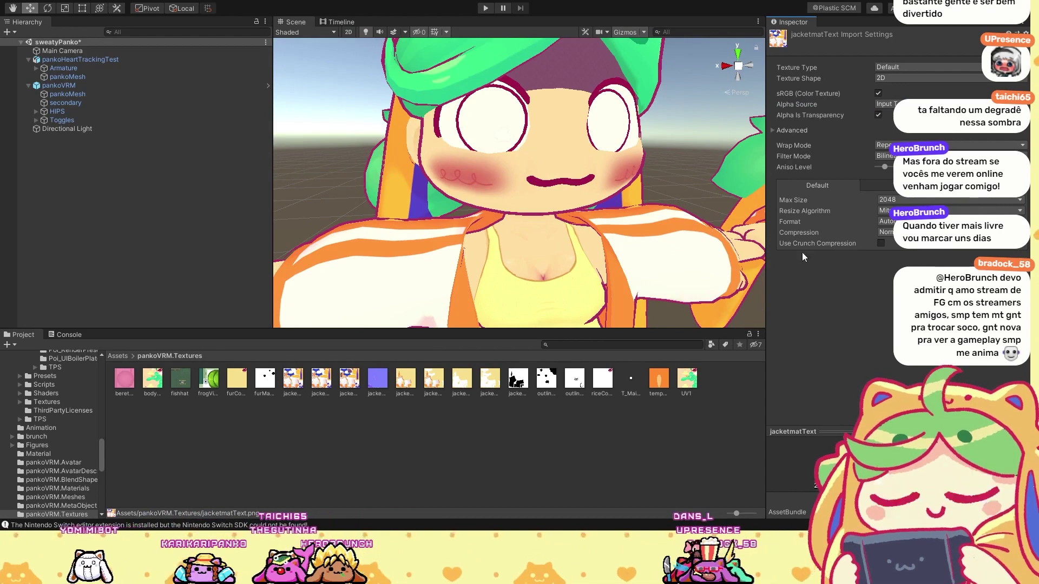
{"action": "scroll", "coordinate": [501, 221], "scroll_direction": "down", "scroll_amount": 5}
{"action": "left_click_drag", "start_coordinate": [501, 221], "coordinate": [562, 221], "text": "alt"}
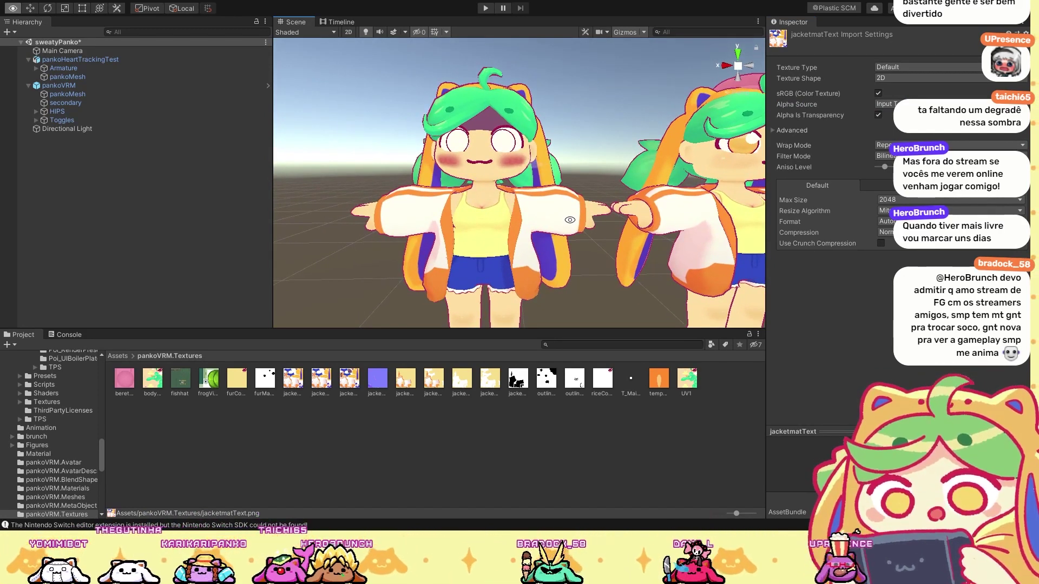
{"action": "left_click_drag", "start_coordinate": [541, 206], "coordinate": [568, 192], "text": "alt"}
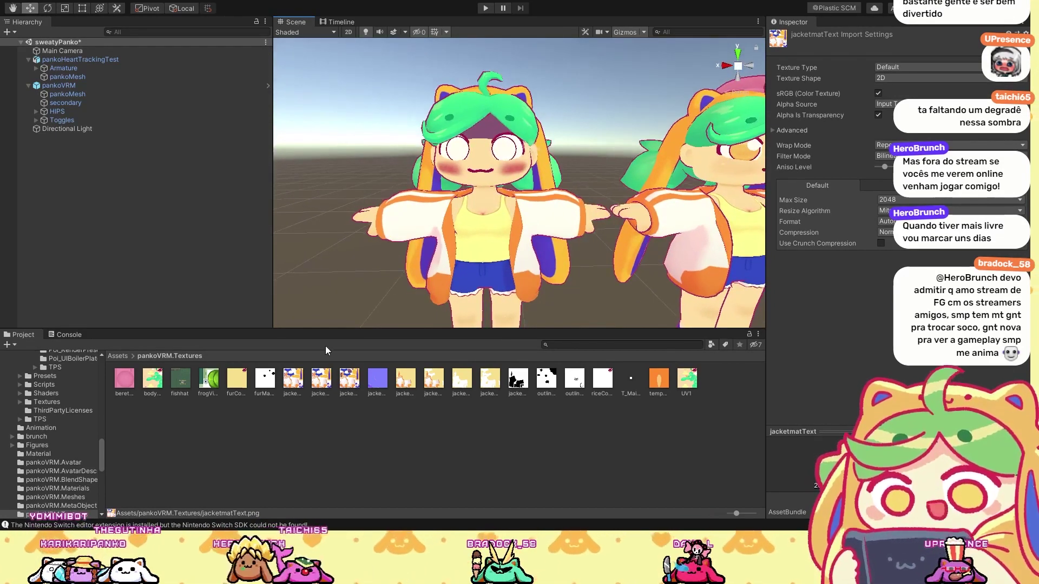
Step: Create a Standard shader material named StandardTest in pankoVRM.Materials with the jacket texture as its Albedo
{"action": "left_click", "coordinate": [119, 356]}
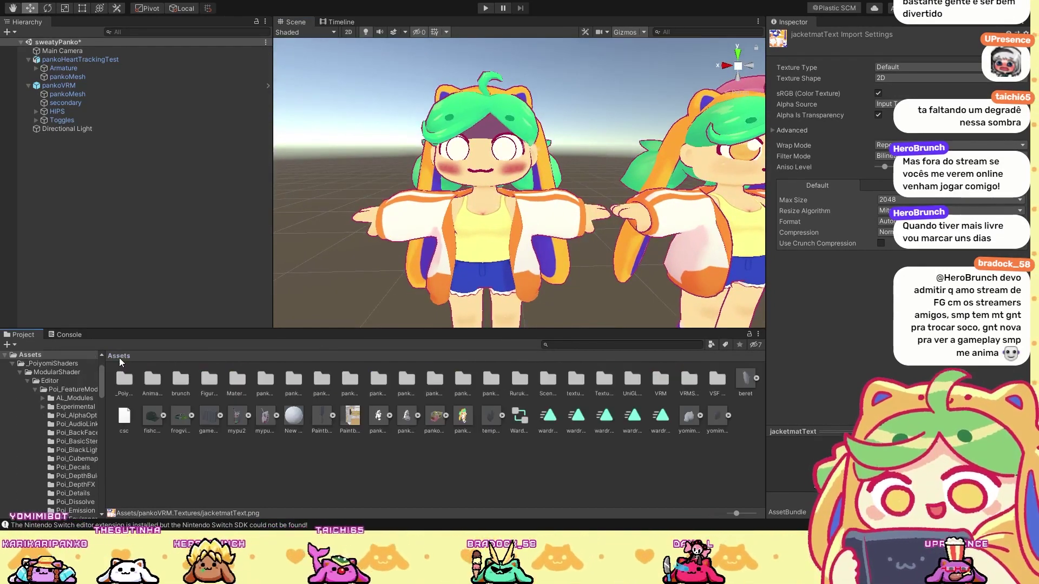
{"action": "left_click", "coordinate": [348, 385]}
{"action": "double_click", "coordinate": [350, 386]}
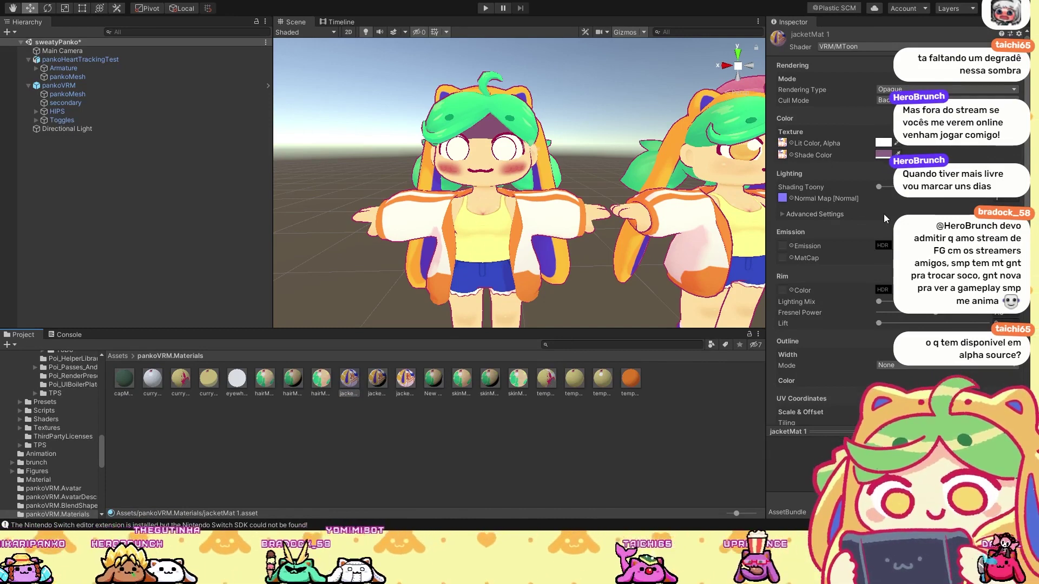
{"action": "left_click", "coordinate": [458, 472]}
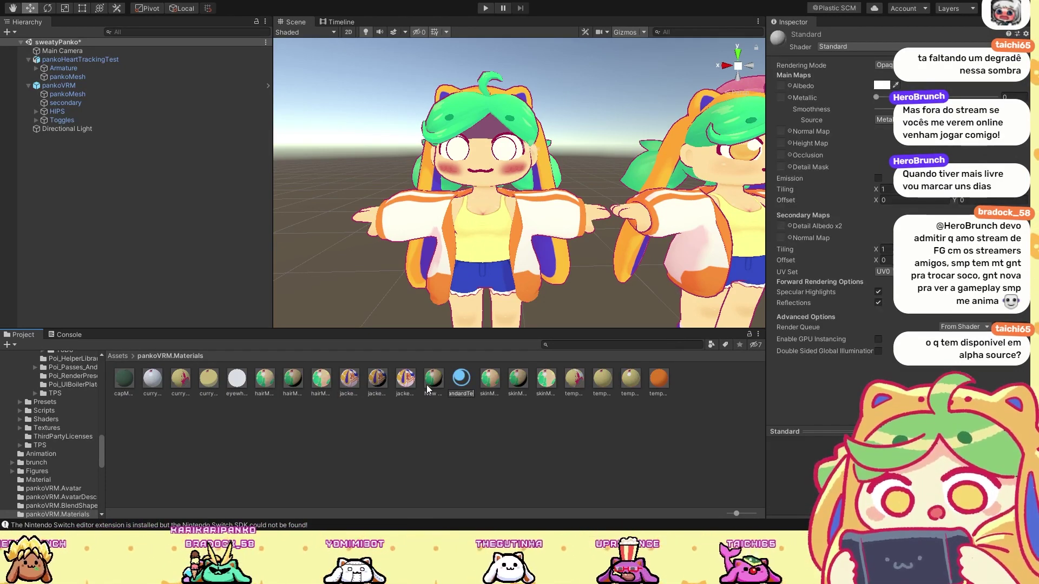
{"action": "key", "text": "Return"}
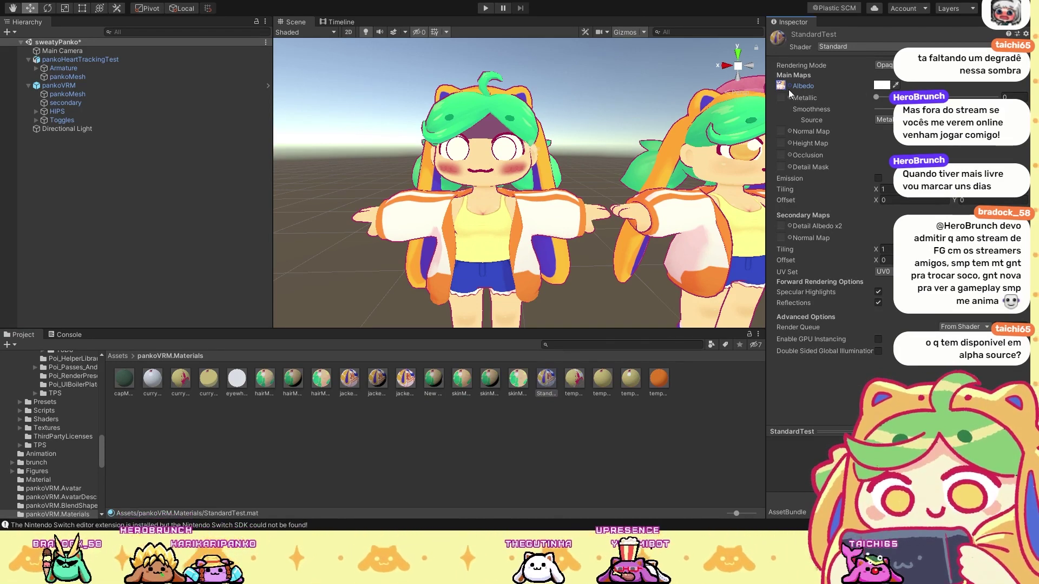
Step: Apply StandardTest to pankoHeartTrackingTest's jacket and face shadow surface and try its Rendering Mode as Transparent
{"action": "left_click_drag", "start_coordinate": [544, 386], "coordinate": [480, 134]}
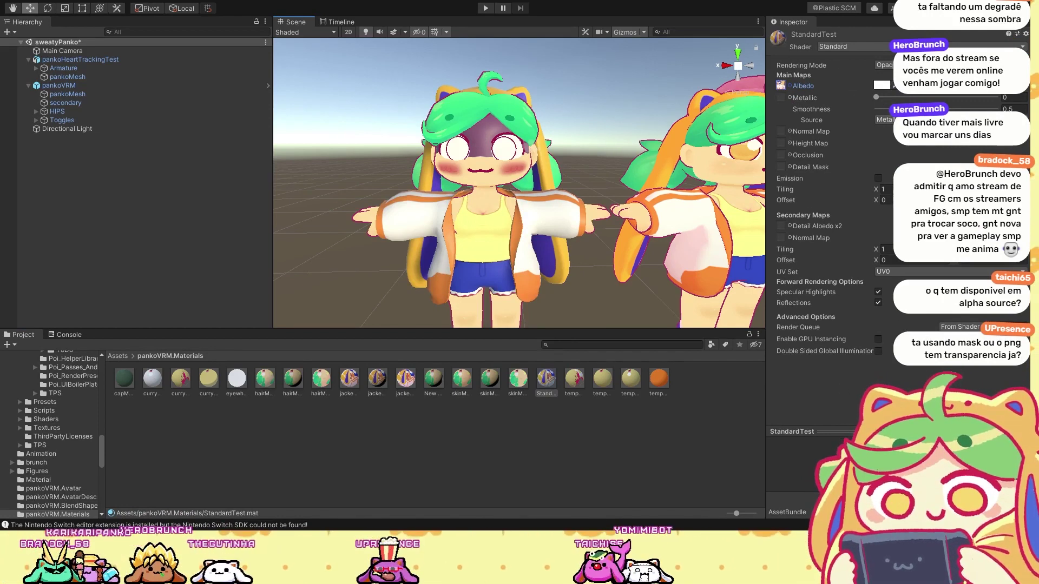
{"action": "left_click", "coordinate": [919, 95]}
{"action": "left_click_drag", "start_coordinate": [593, 196], "coordinate": [565, 133], "text": "alt"}
{"action": "scroll", "coordinate": [585, 124], "scroll_direction": "up", "scroll_amount": 5}
{"action": "scroll", "coordinate": [585, 125], "scroll_direction": "down", "scroll_amount": 5}
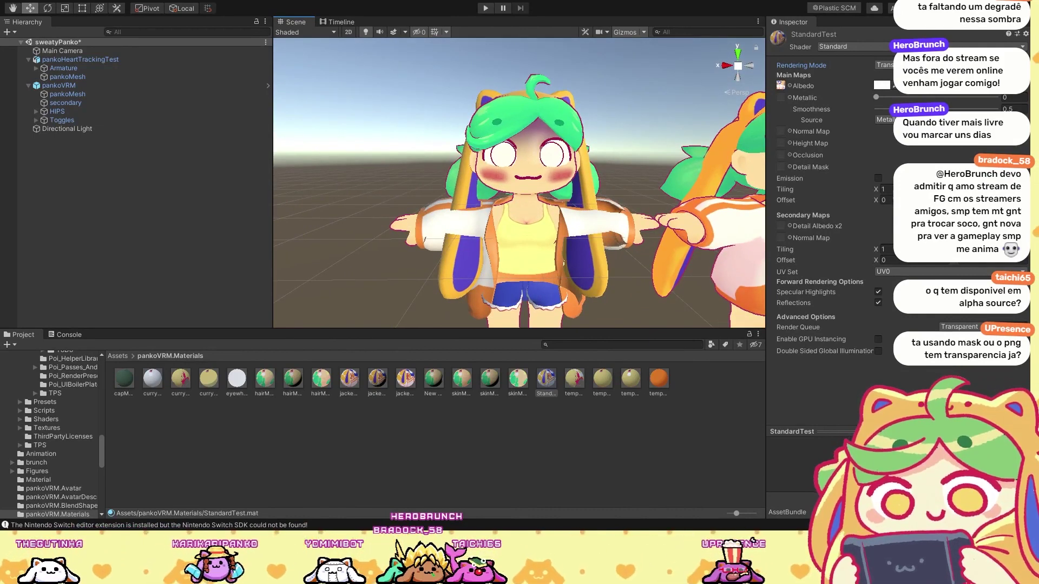
Step: Set StandardTest's Rendering Mode to Fade, then try Cutout on the model and undo that change
{"action": "left_click_drag", "start_coordinate": [583, 155], "coordinate": [703, 151], "text": "alt"}
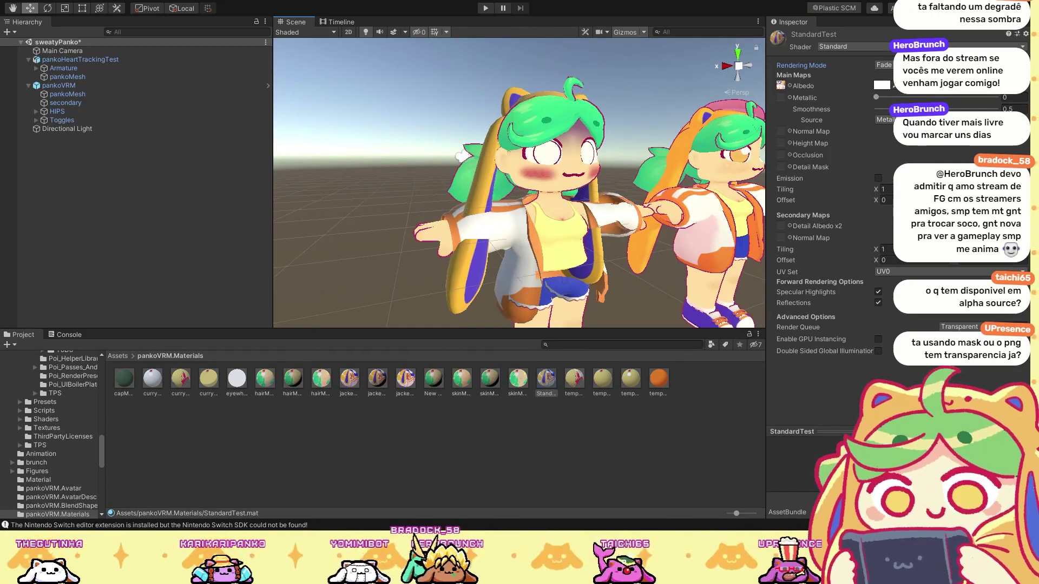
{"action": "left_click", "coordinate": [887, 65]}
{"action": "left_click", "coordinate": [887, 81]}
{"action": "left_click_drag", "start_coordinate": [541, 163], "coordinate": [595, 163], "text": "alt"}
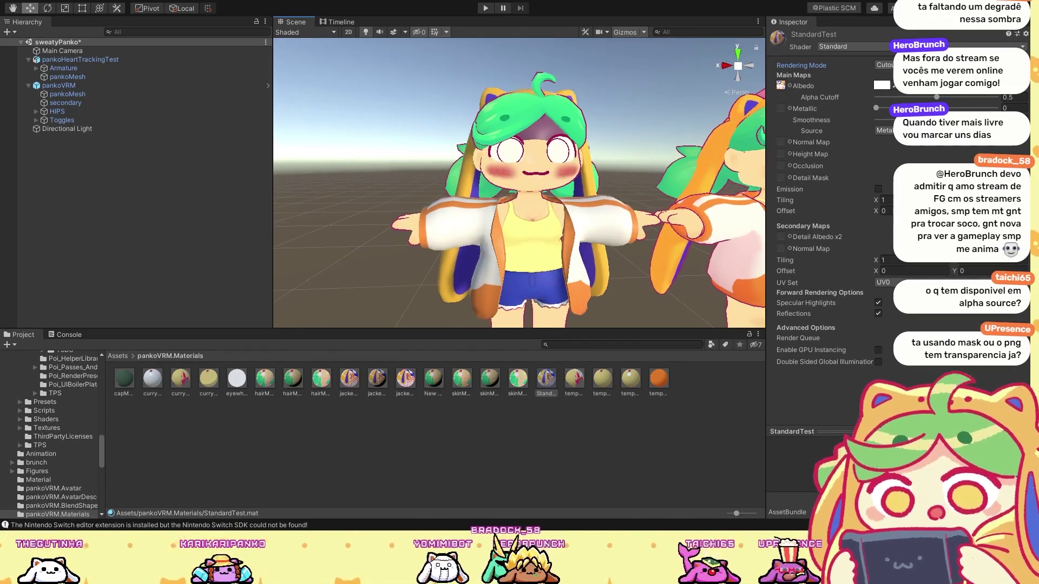
{"action": "key", "text": "ctrl+z"}
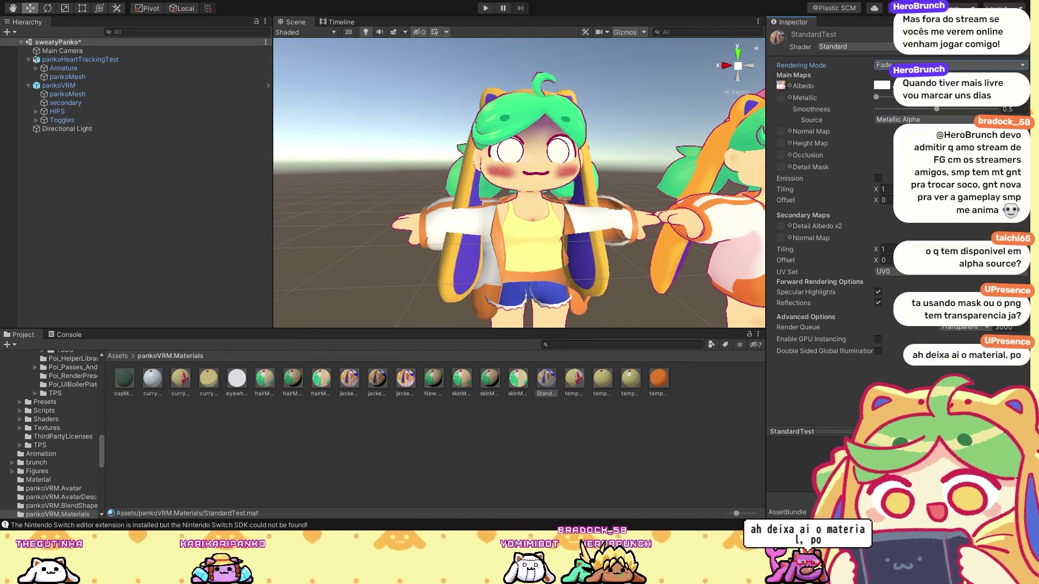
Step: Reapply jacketMat to pankoHeartTrackingTest, set its Rendering Type to Transparent and check both avatars
{"action": "left_click_drag", "start_coordinate": [406, 378], "coordinate": [541, 133]}
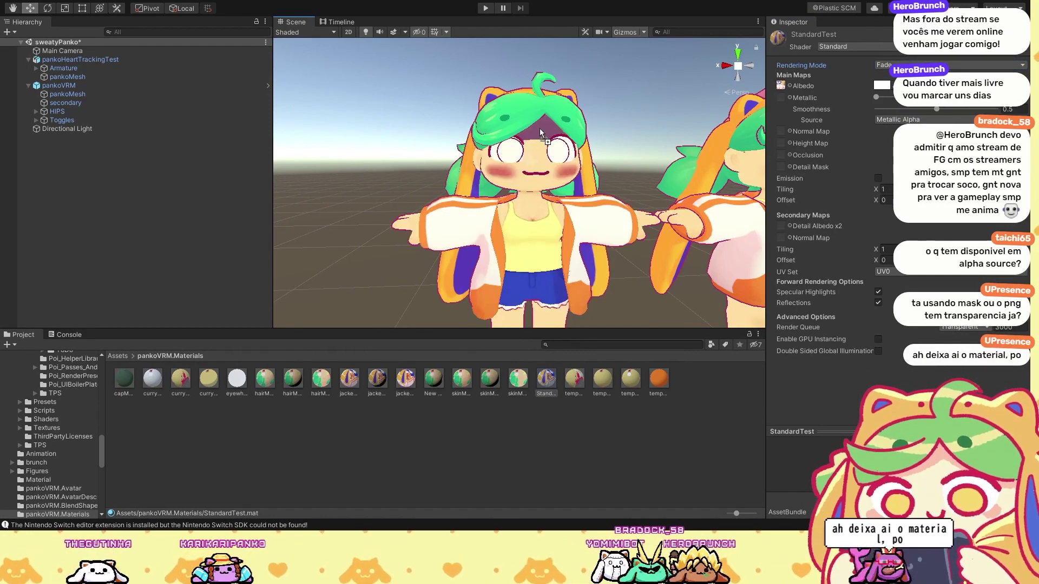
{"action": "left_click", "coordinate": [405, 381]}
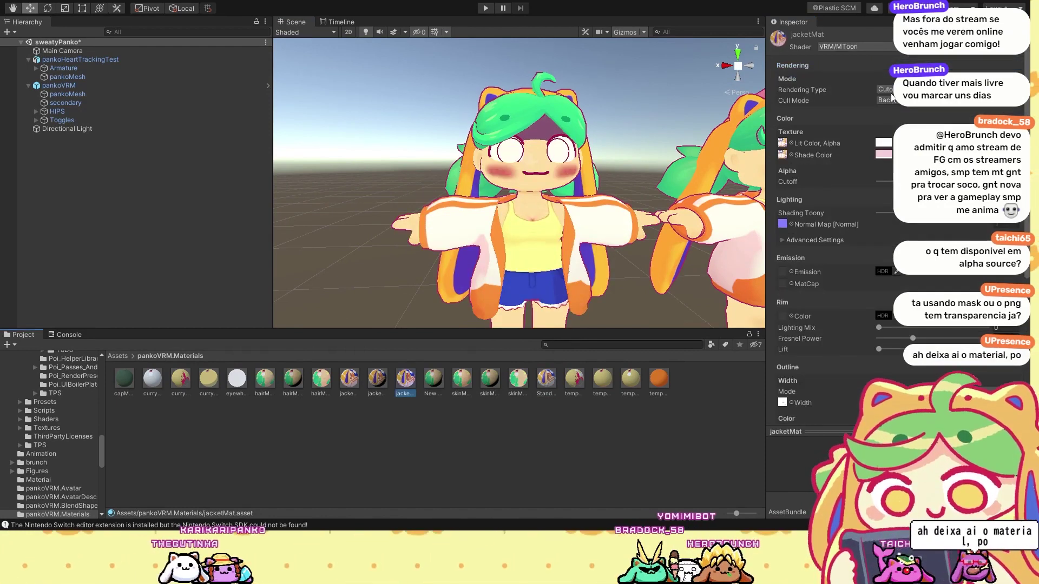
{"action": "left_click", "coordinate": [945, 124]}
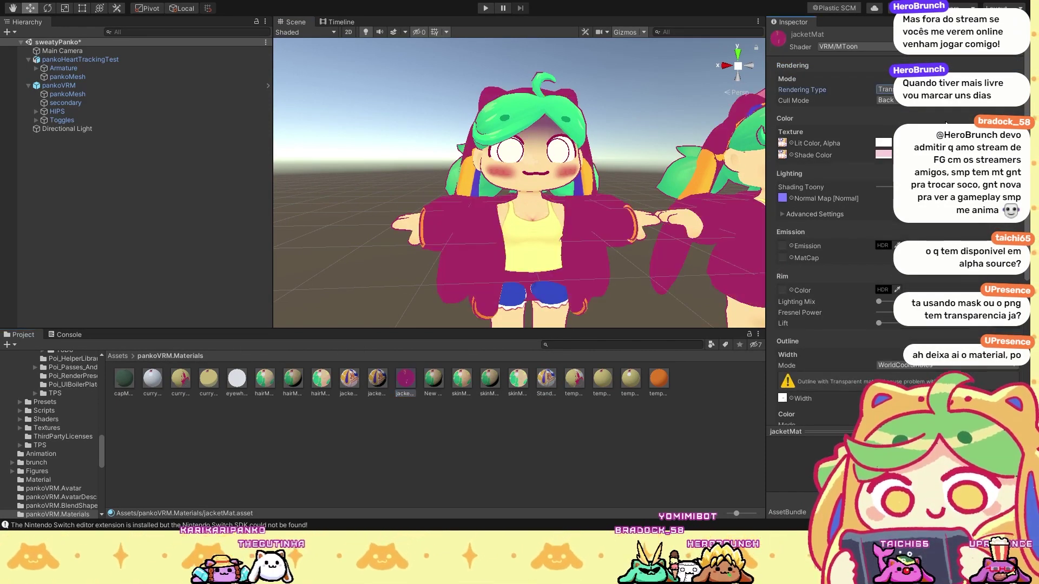
{"action": "left_click_drag", "start_coordinate": [561, 234], "coordinate": [526, 219], "text": "alt"}
{"action": "left_click_drag", "start_coordinate": [541, 179], "coordinate": [584, 211], "text": "alt"}
{"action": "key", "text": "w"}
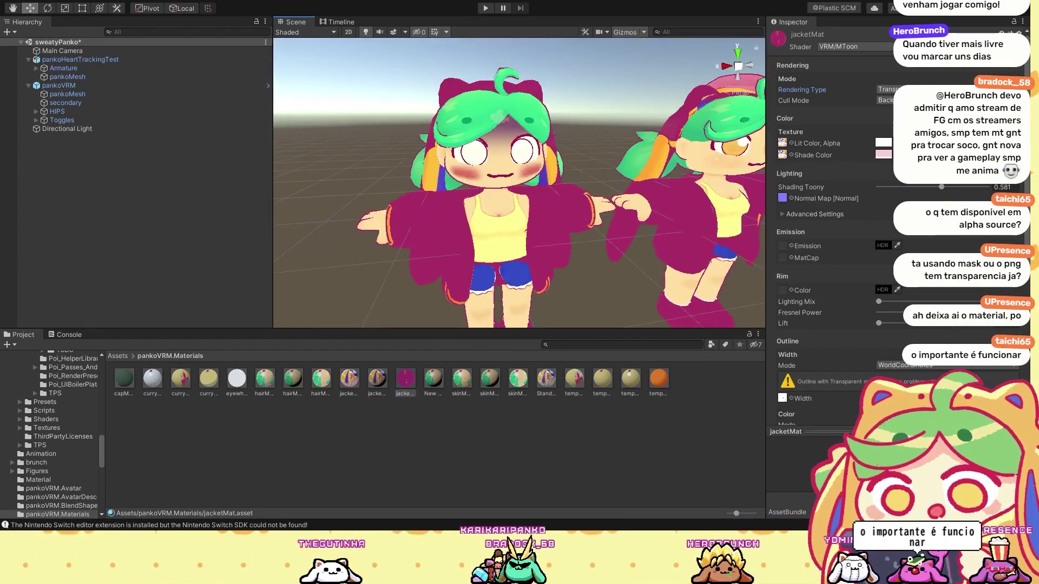
Step: Try jacketMat's Rendering Type as Opaque and undo that change
{"action": "left_click_drag", "start_coordinate": [500, 182], "coordinate": [530, 156], "text": "alt"}
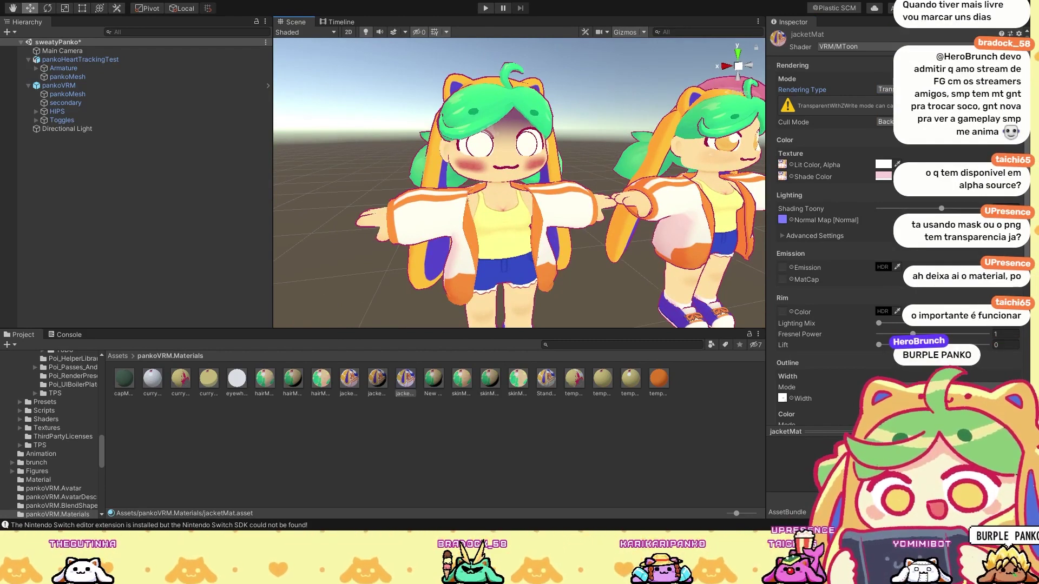
{"action": "left_click", "coordinate": [893, 80]}
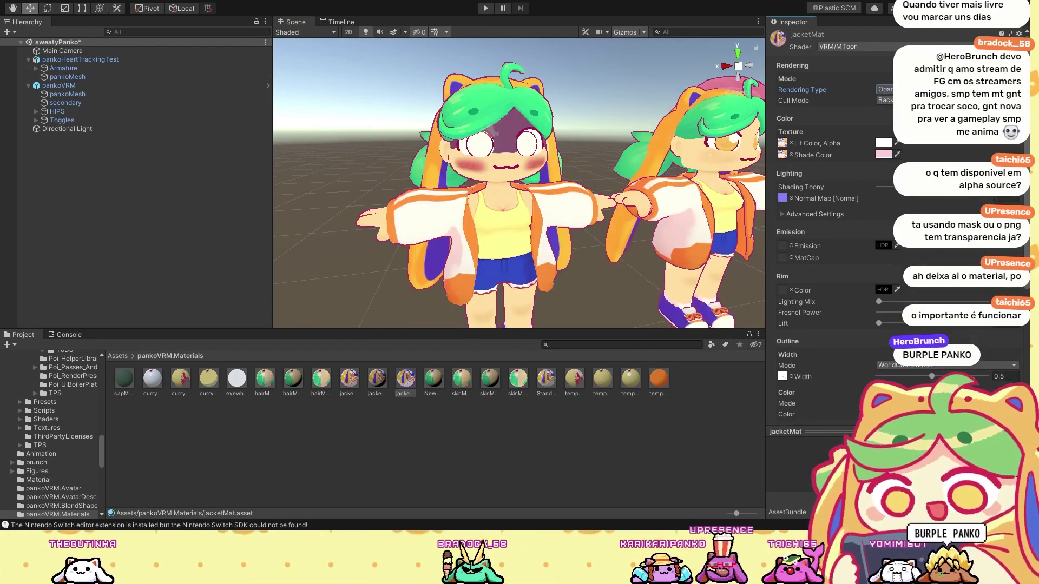
{"action": "key", "text": "ctrl+z"}
Step: Set jacketMat's Rendering Type to Cutout, comparing it with Opaque and TransparentWithZWrite on the shoelaces by undoing and redoing
{"action": "left_click_drag", "start_coordinate": [595, 135], "coordinate": [560, 153], "text": "alt"}
{"action": "scroll", "coordinate": [541, 184], "scroll_direction": "down", "scroll_amount": 6}
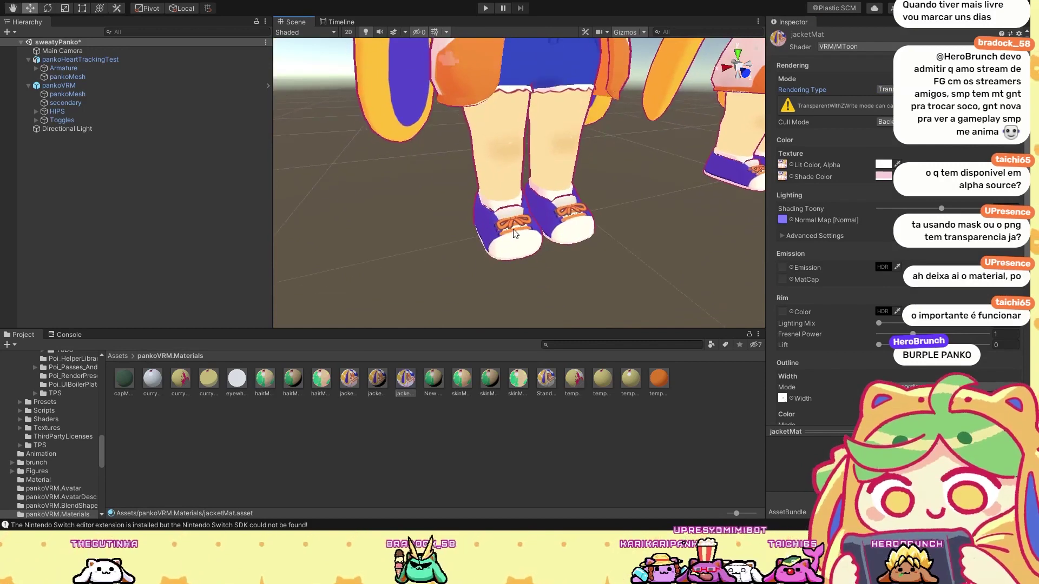
{"action": "scroll", "coordinate": [514, 233], "scroll_direction": "up", "scroll_amount": 8}
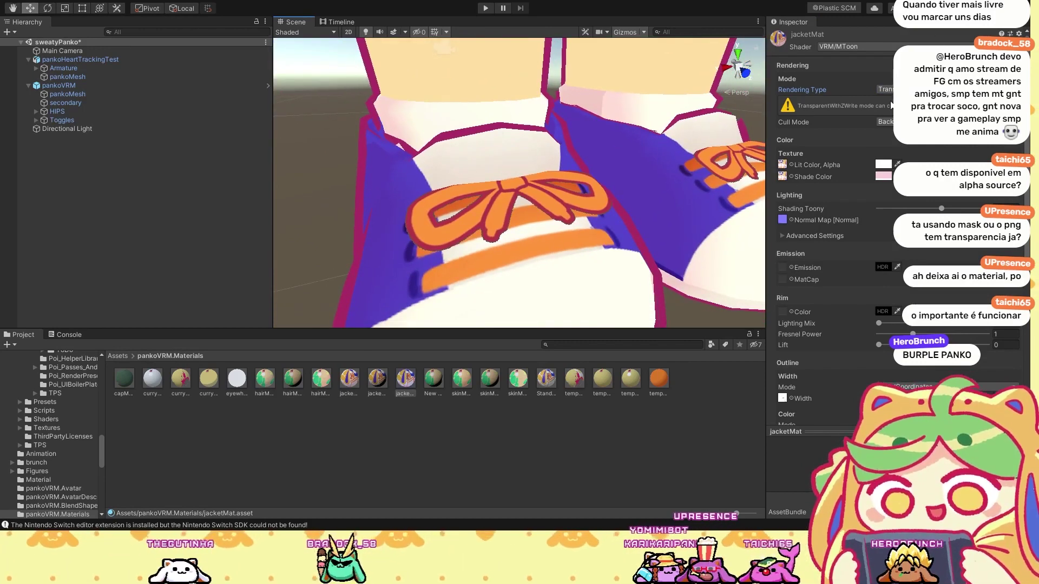
{"action": "left_click", "coordinate": [887, 89]}
{"action": "left_click", "coordinate": [898, 109]}
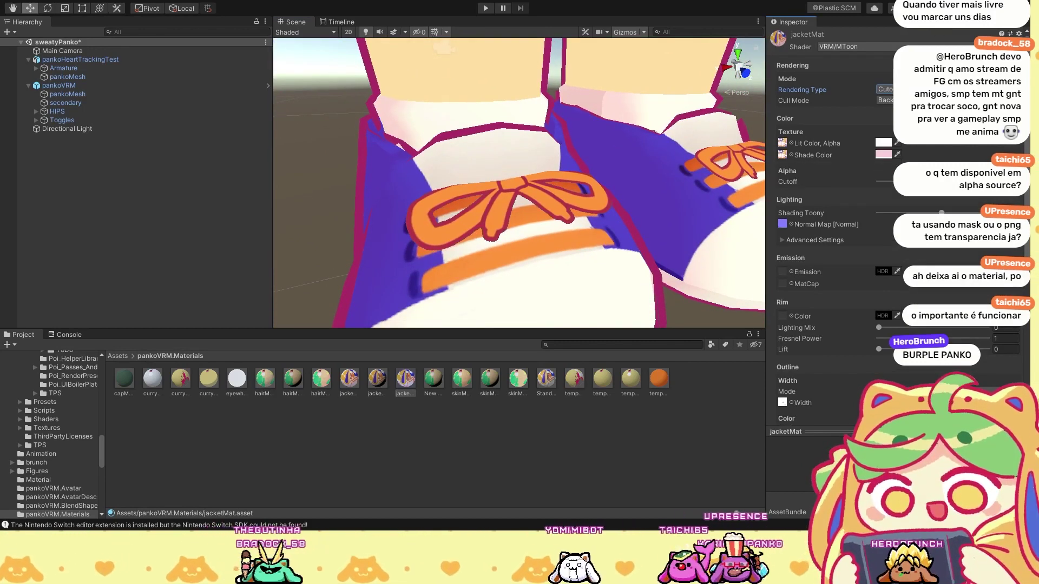
{"action": "key", "text": "ctrl+z"}
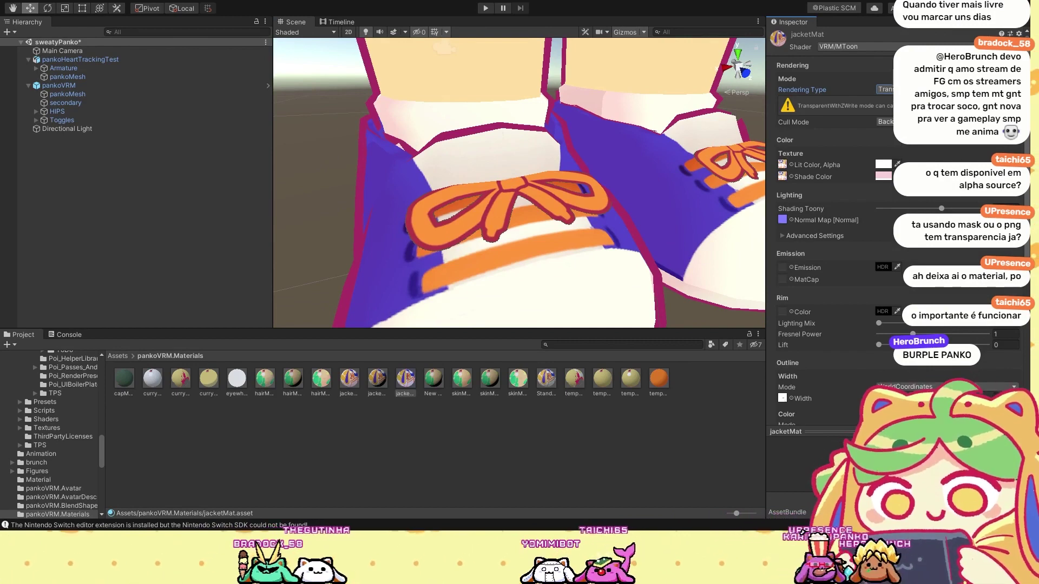
{"action": "key", "text": "ctrl+y"}
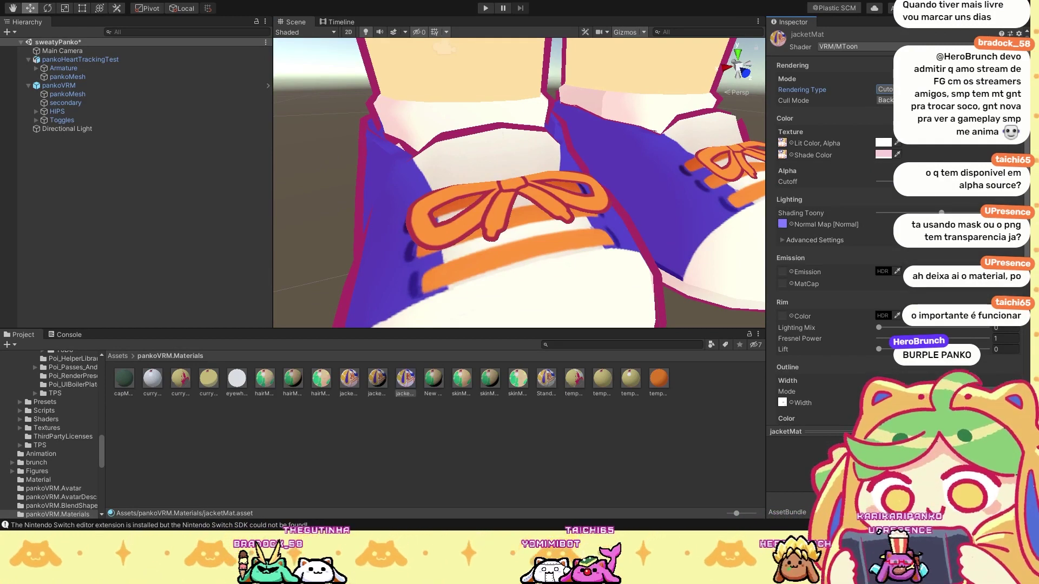
{"action": "key", "text": "ctrl+z"}
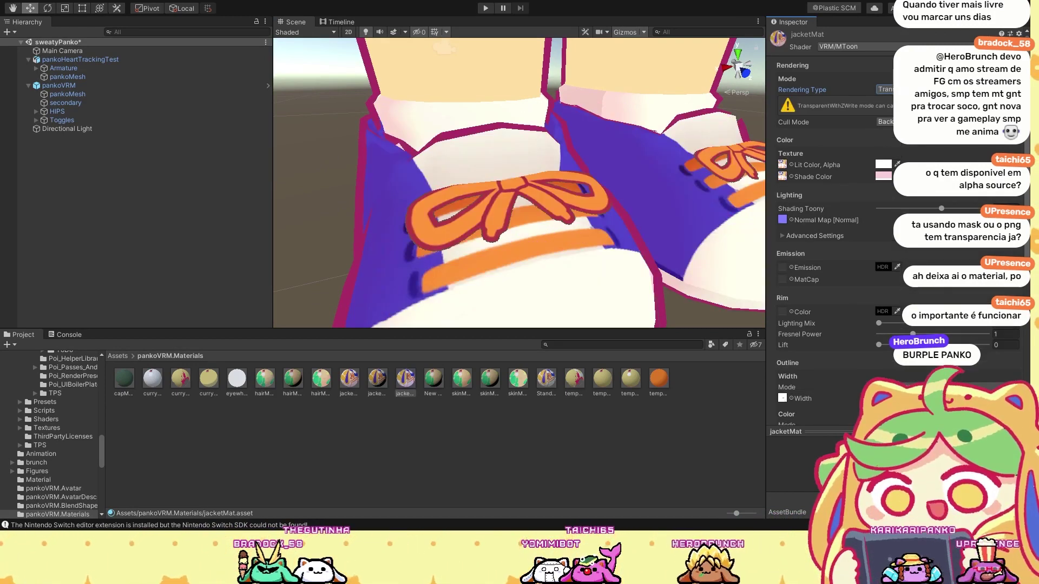
{"action": "key", "text": "ctrl+z"}
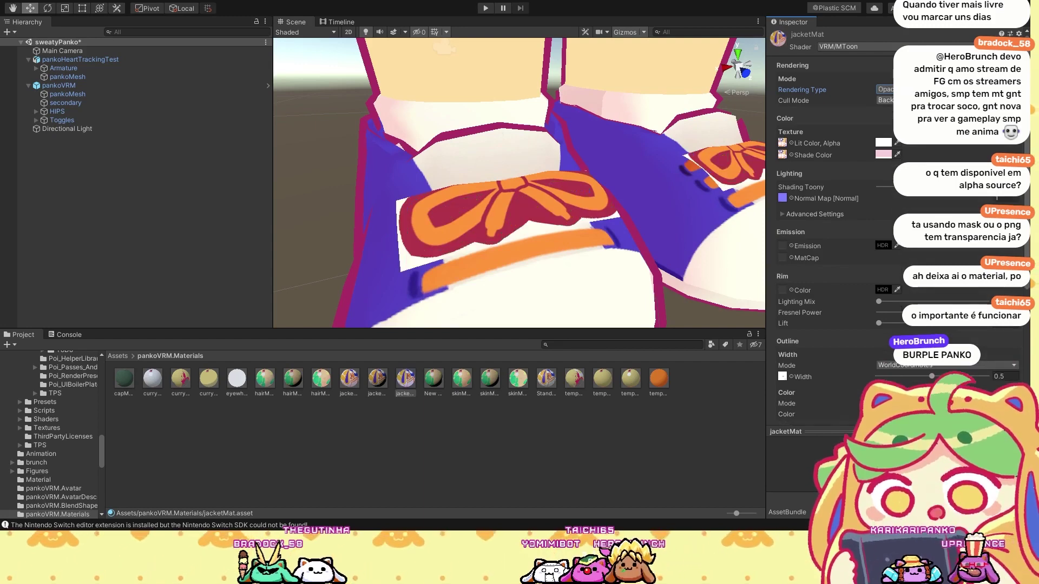
{"action": "key", "text": "ctrl+z"}
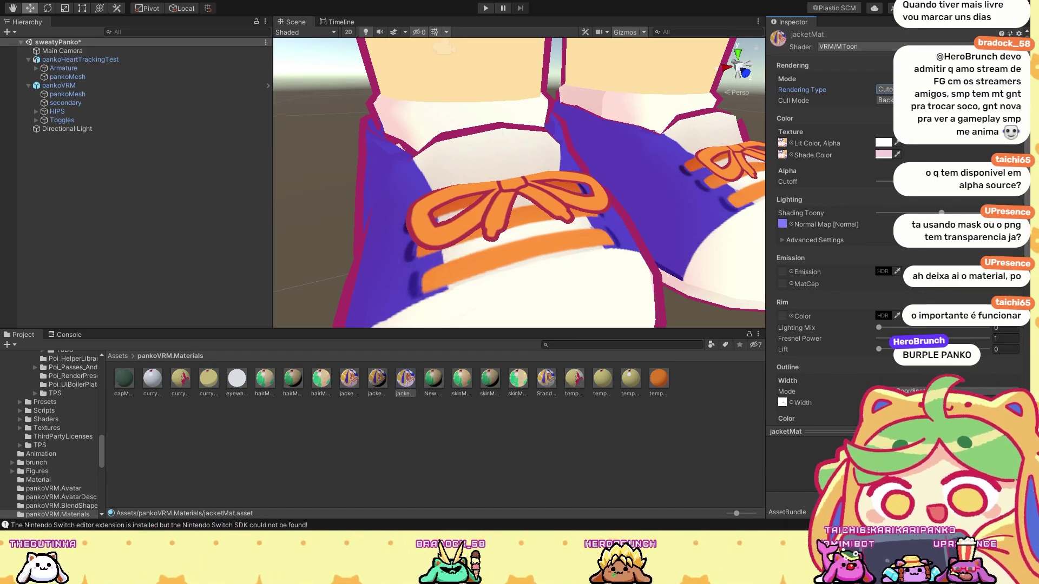
{"action": "key", "text": "ctrl+z"}
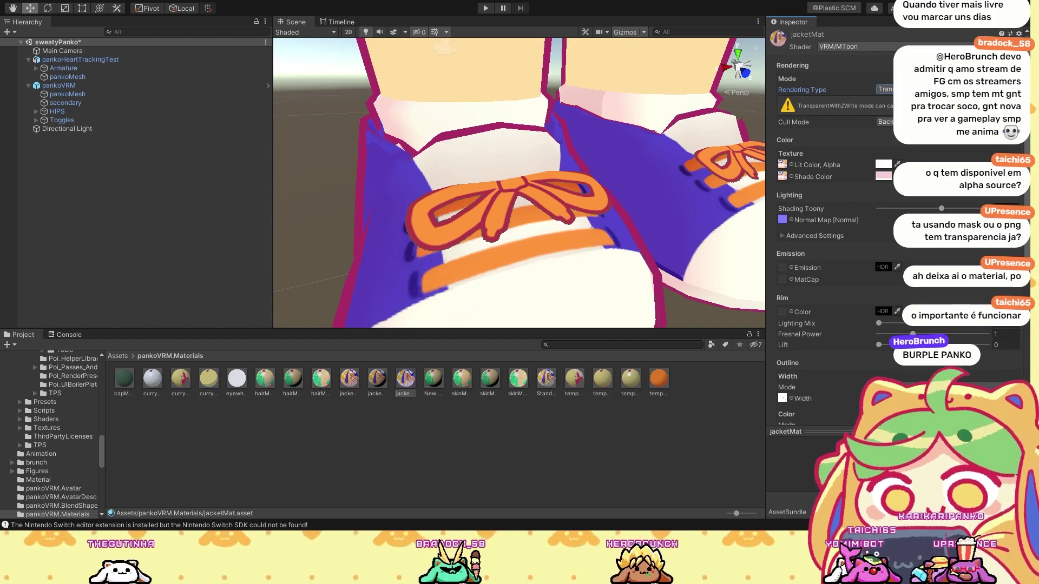
{"action": "key", "text": "ctrl+z"}
Step: Examine jacketMat's remaining settings and compare the face shadow and jacket rendering on both avatars
{"action": "scroll", "coordinate": [519, 184], "scroll_direction": "down", "scroll_amount": 10}
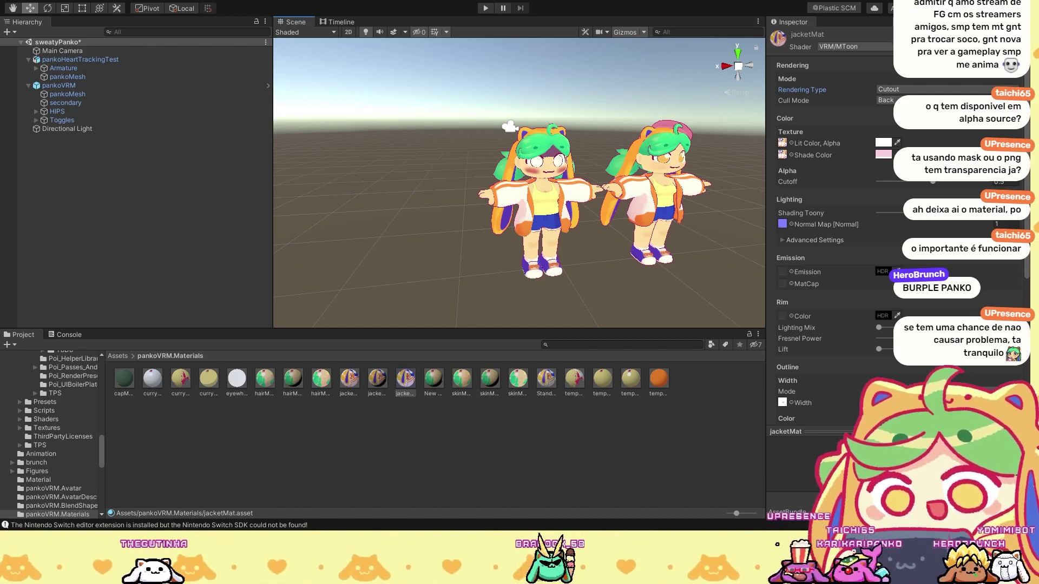
{"action": "scroll", "coordinate": [775, 361], "scroll_direction": "down", "scroll_amount": 5}
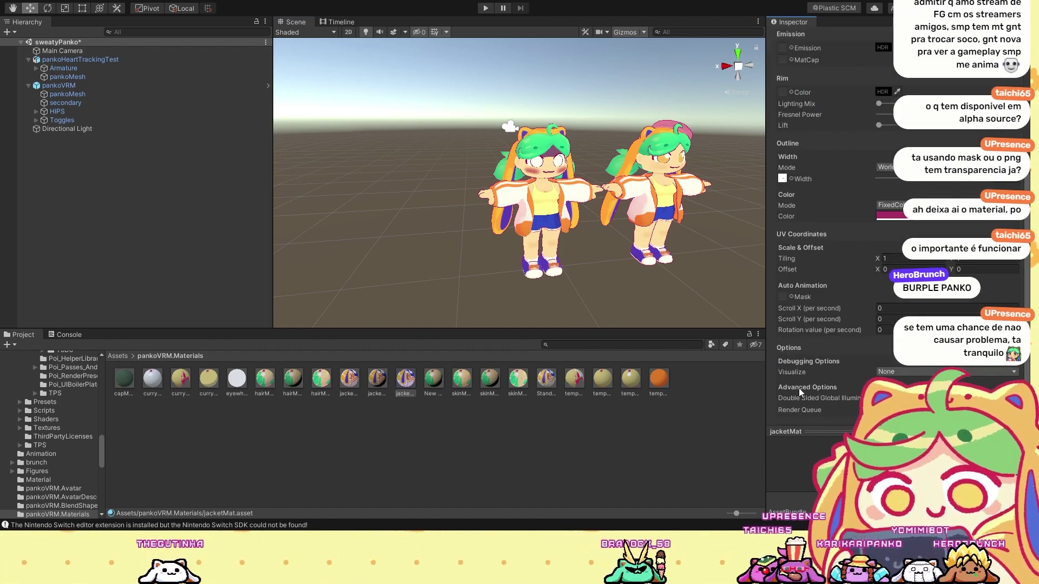
{"action": "left_click", "coordinate": [405, 380]}
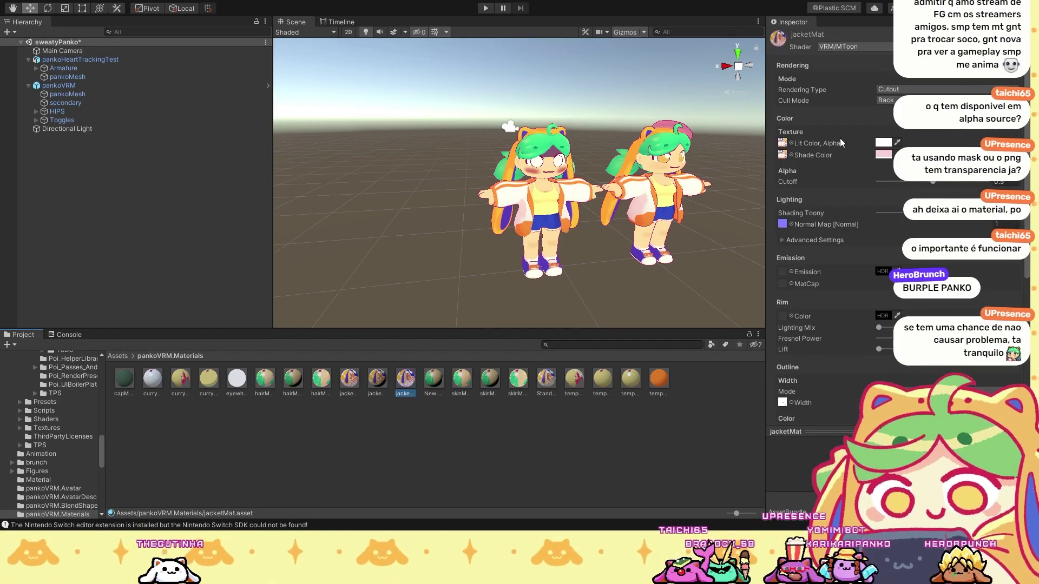
{"action": "left_click", "coordinate": [572, 345]}
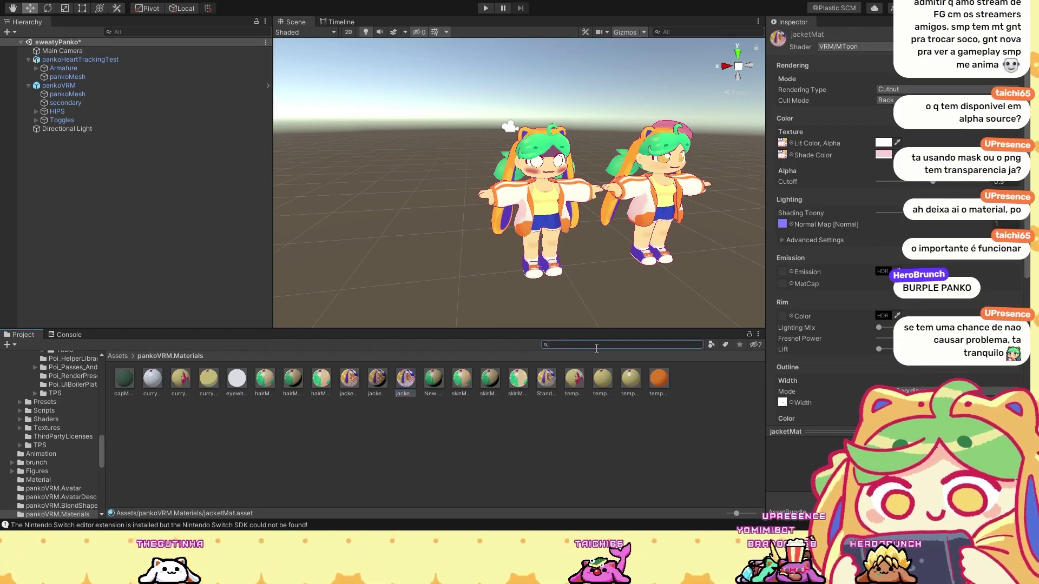
{"action": "left_click", "coordinate": [436, 236]}
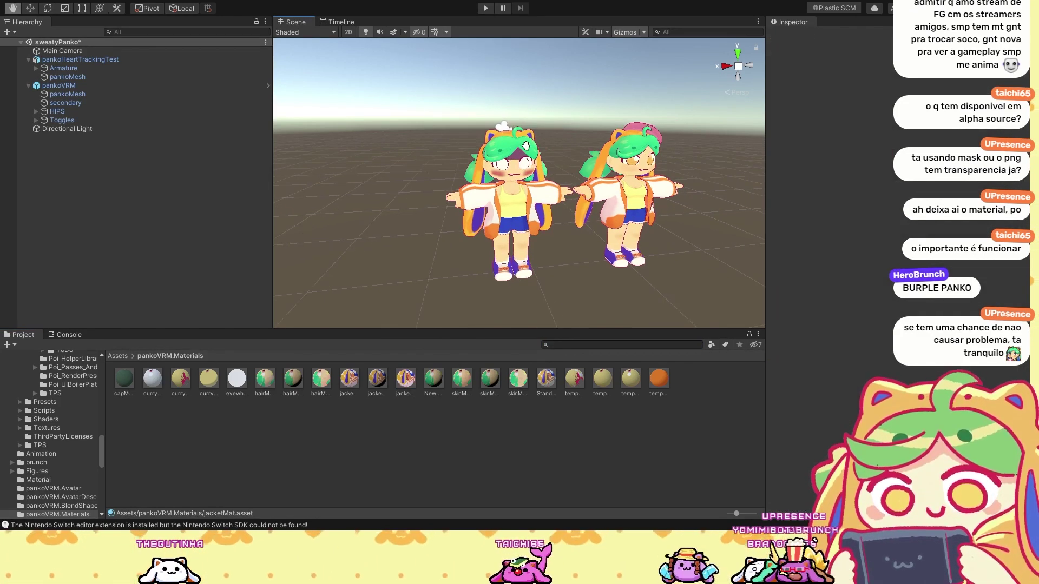
{"action": "scroll", "coordinate": [534, 152], "scroll_direction": "up", "scroll_amount": 5}
{"action": "middle_click_drag", "start_coordinate": [534, 153], "coordinate": [505, 136]}
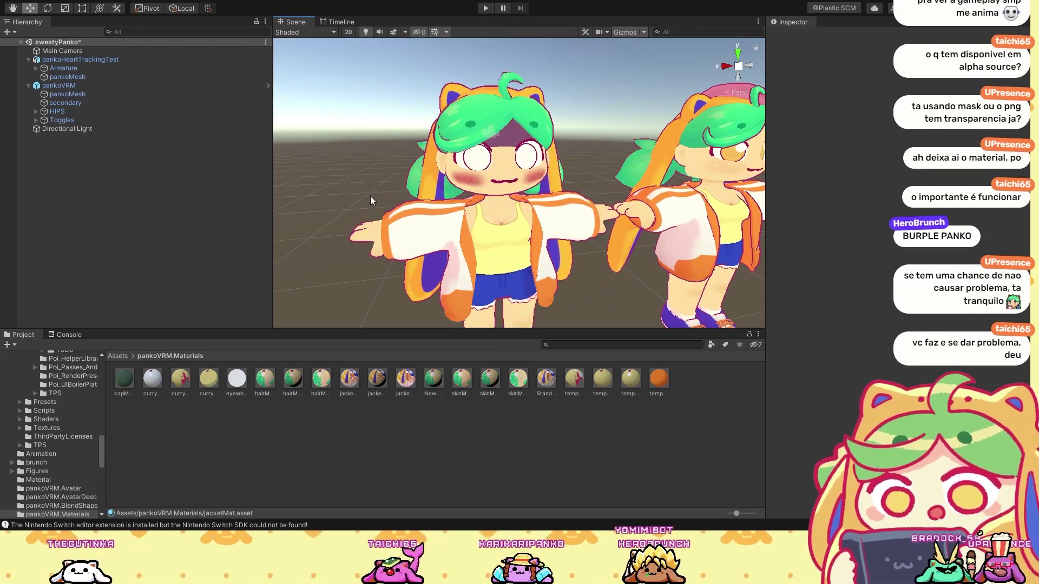
{"action": "middle_click_drag", "start_coordinate": [370, 196], "coordinate": [509, 132]}
{"action": "scroll", "coordinate": [509, 132], "scroll_direction": "down", "scroll_amount": 5}
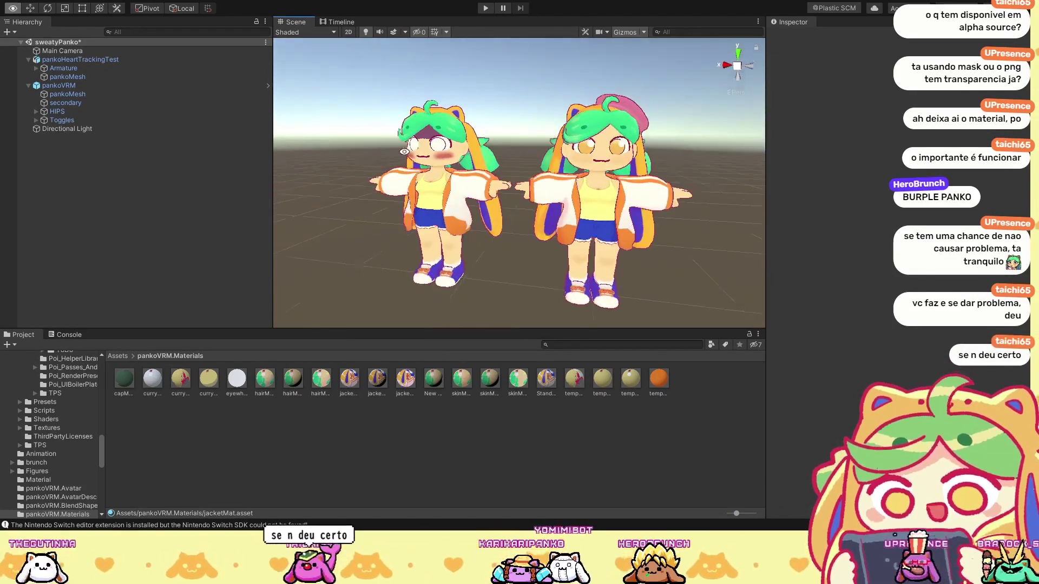
{"action": "middle_click_drag", "start_coordinate": [573, 165], "coordinate": [519, 167]}
{"action": "left_click_drag", "start_coordinate": [519, 167], "coordinate": [503, 162], "text": "alt"}
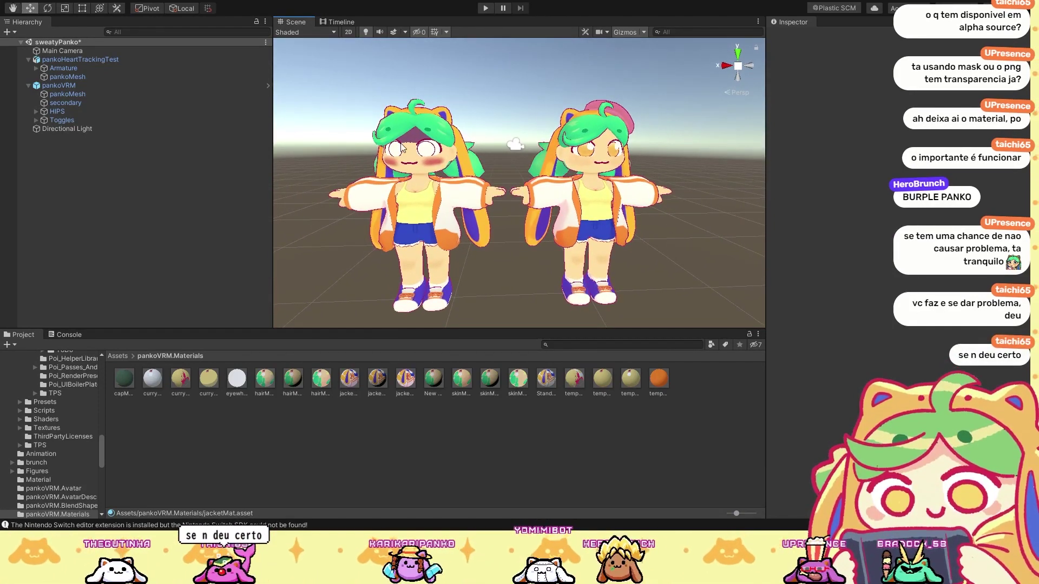
Step: Try jacketMat's Rendering Type as TransparentWithZWrite, compare it with Cutout on both avatars, and undo that change
{"action": "left_click", "coordinate": [403, 377]}
{"action": "left_click", "coordinate": [907, 90]}
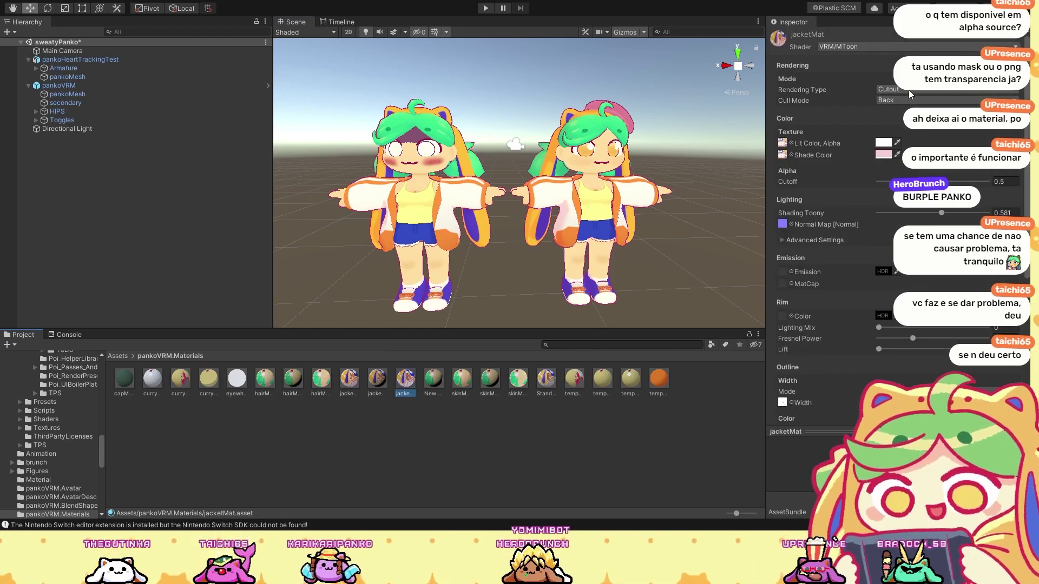
{"action": "left_click", "coordinate": [914, 111]}
{"action": "left_click", "coordinate": [490, 132]}
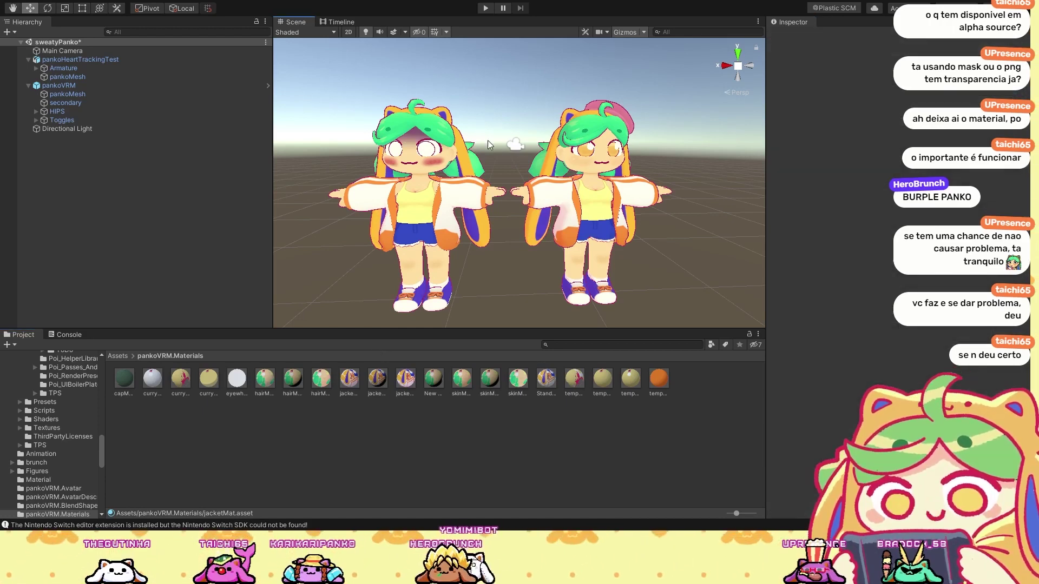
{"action": "key", "text": "ctrl+z"}
{"action": "key", "text": "ctrl+z"}
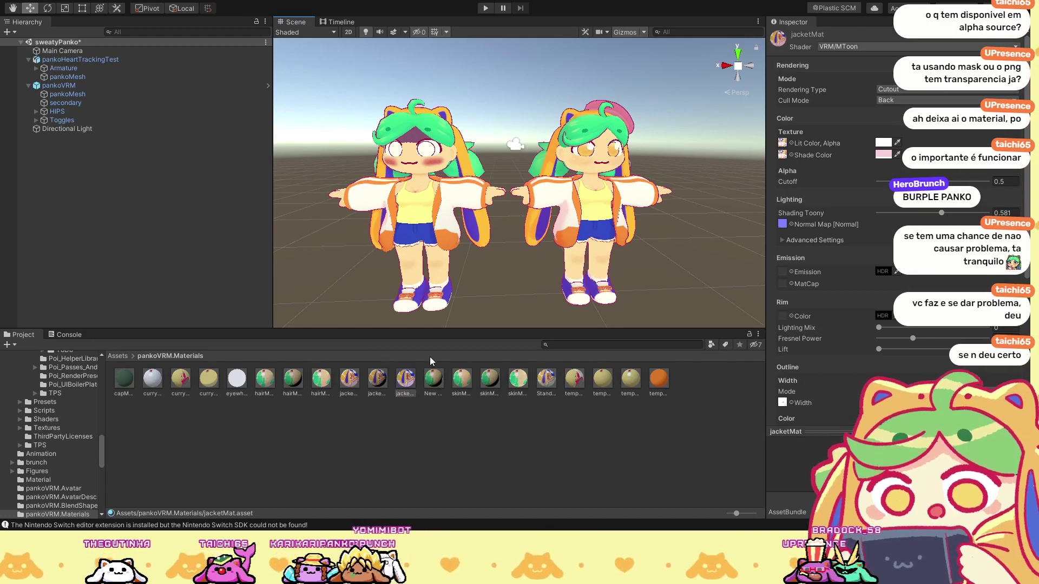
{"action": "key", "text": "ctrl+y"}
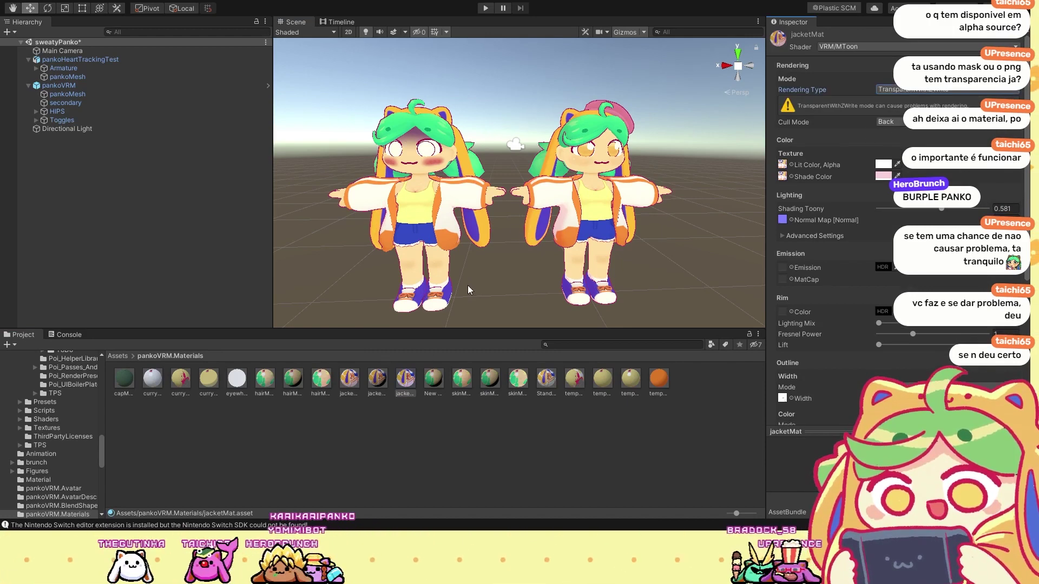
{"action": "left_click_drag", "start_coordinate": [462, 298], "coordinate": [515, 142], "text": "alt"}
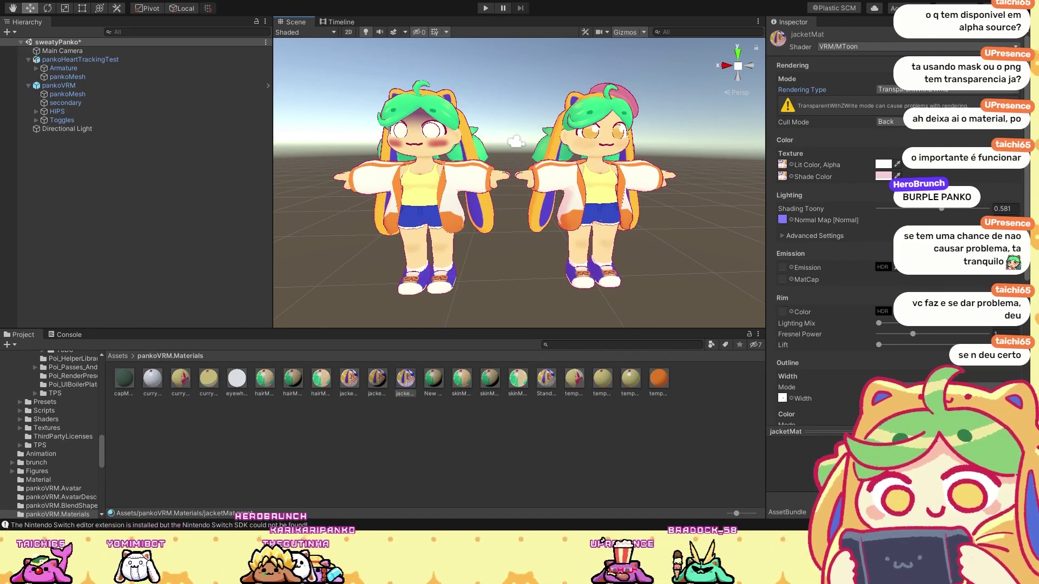
{"action": "key", "text": "ctrl+z"}
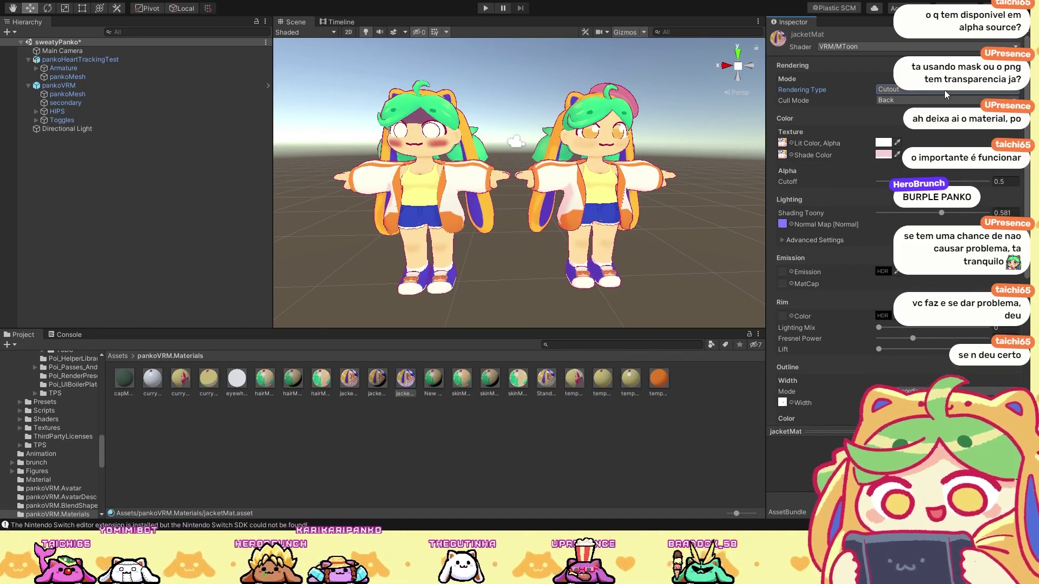
Step: Compare the components on pankoHeartTrackingTest and pankoVRM, including the test avatar's pankoMesh and Armature
{"action": "left_click_drag", "start_coordinate": [414, 114], "coordinate": [533, 124], "text": "alt"}
{"action": "left_click", "coordinate": [569, 95]}
{"action": "left_click", "coordinate": [409, 145]}
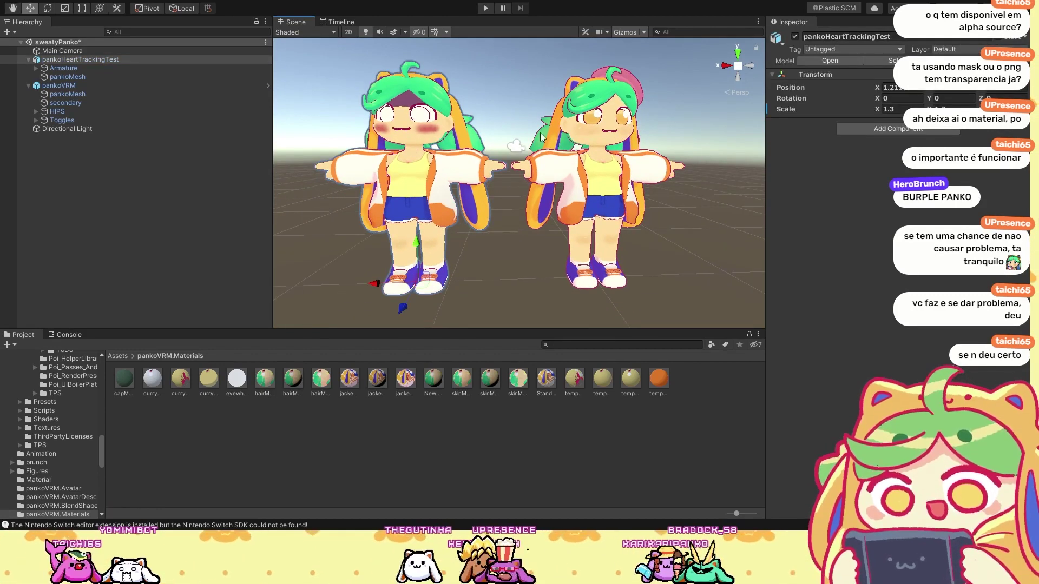
{"action": "left_click", "coordinate": [591, 152]}
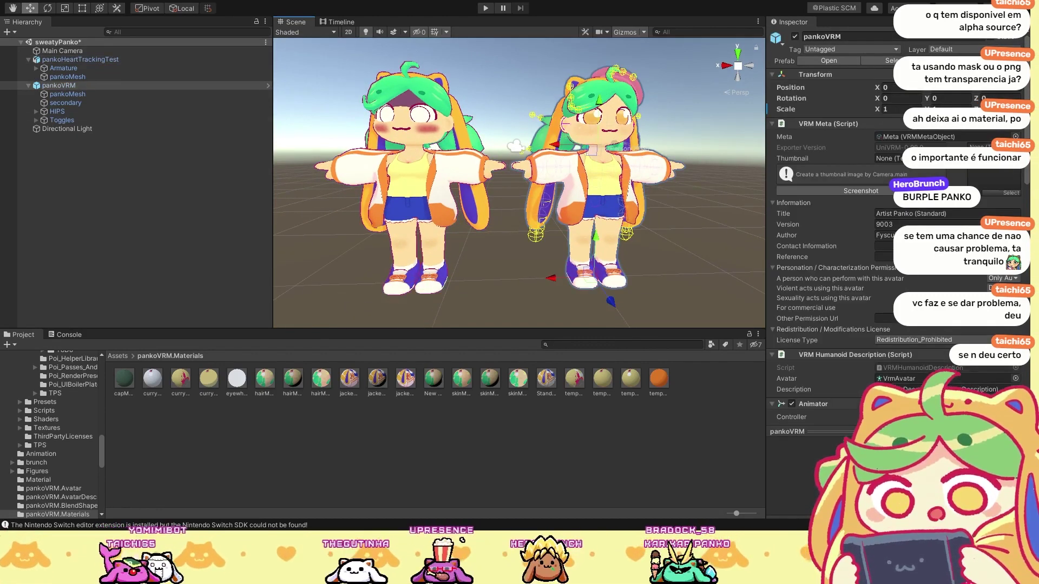
{"action": "left_click", "coordinate": [55, 94]}
{"action": "left_click_drag", "start_coordinate": [86, 77], "coordinate": [115, 90]}
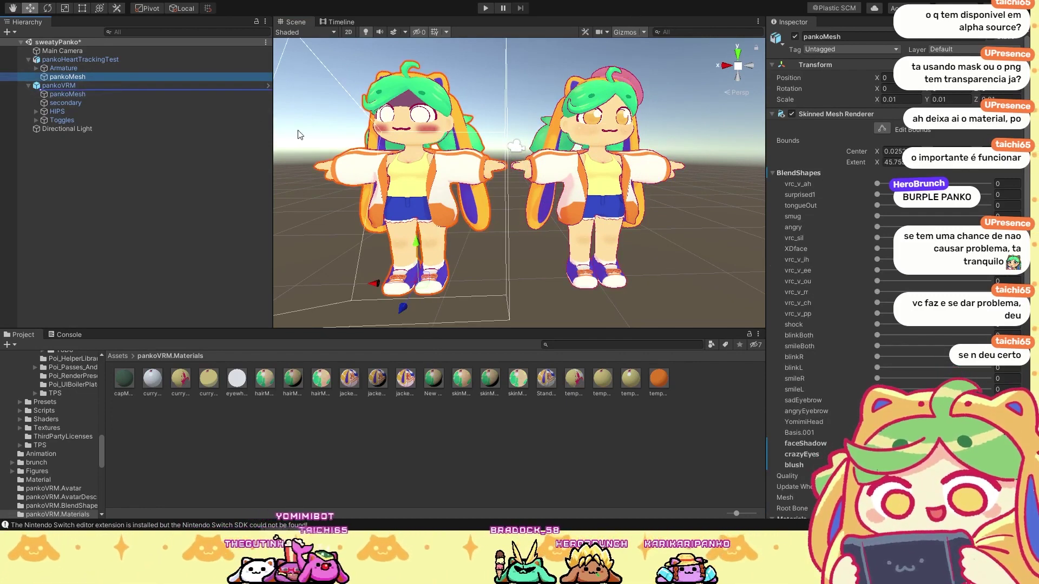
{"action": "left_click", "coordinate": [62, 52]}
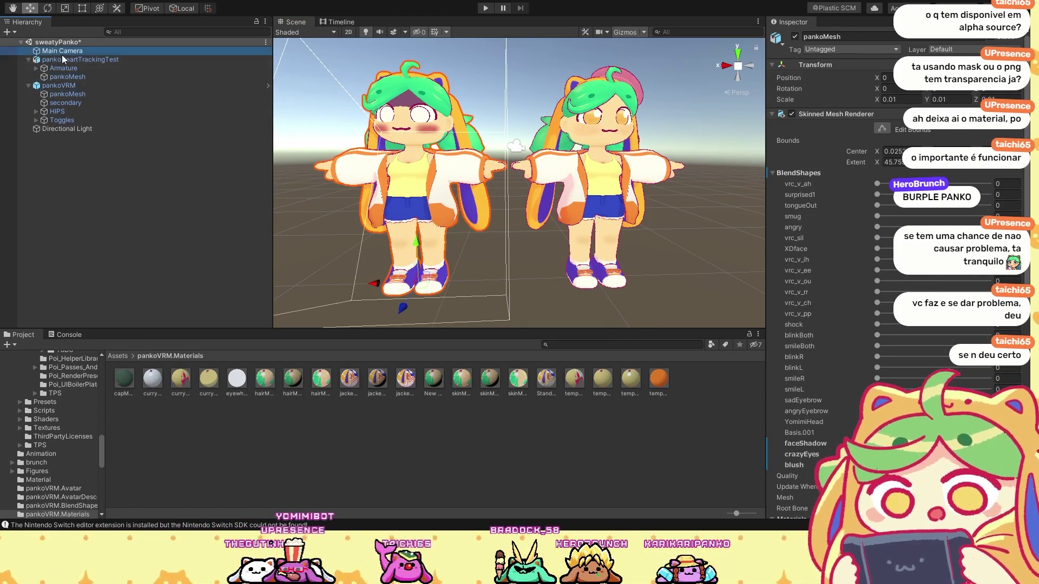
{"action": "left_click", "coordinate": [80, 59]}
{"action": "left_click", "coordinate": [73, 86]}
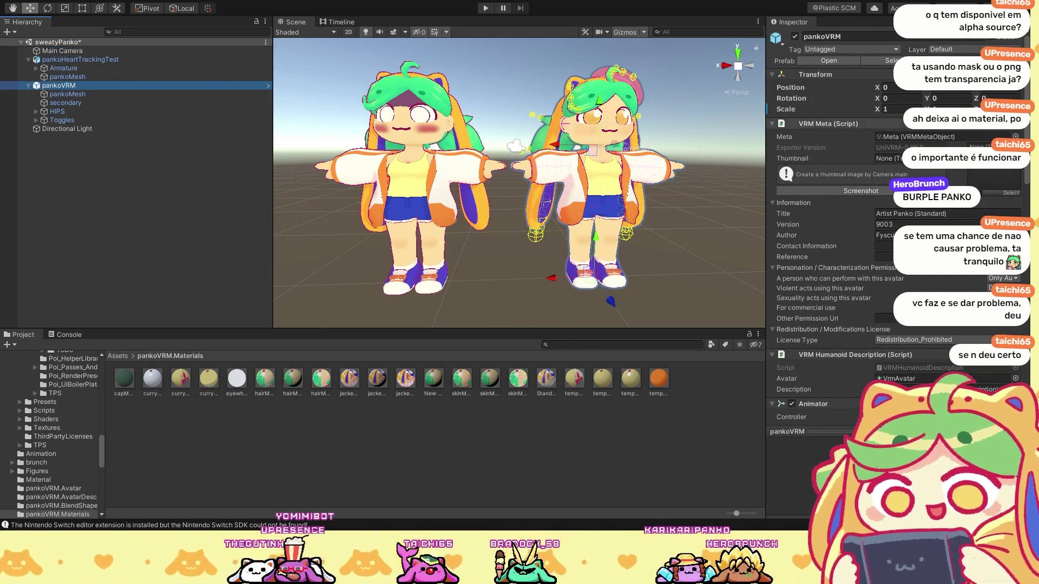
{"action": "left_click", "coordinate": [83, 69]}
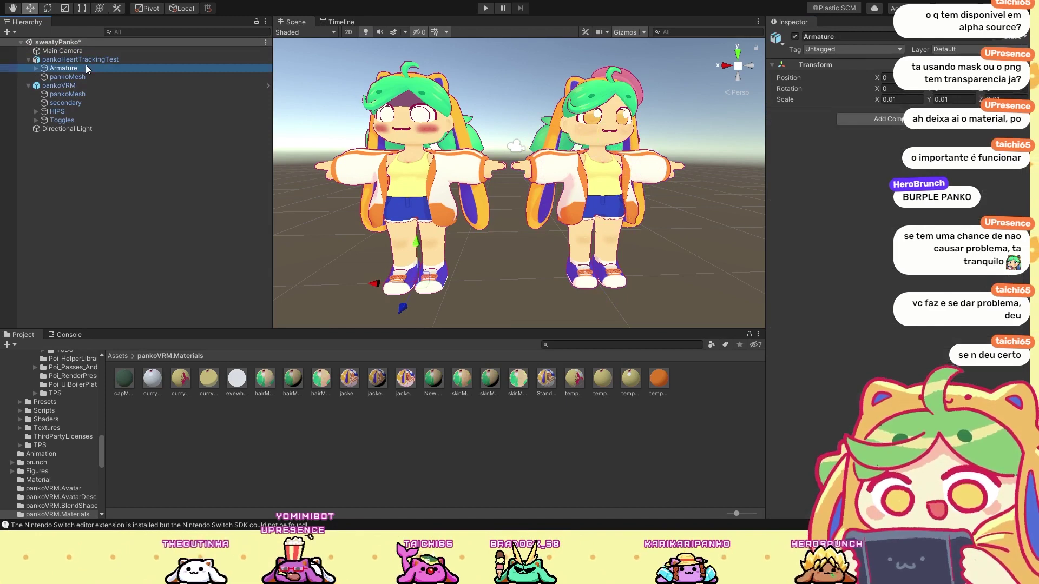
{"action": "left_click", "coordinate": [86, 61]}
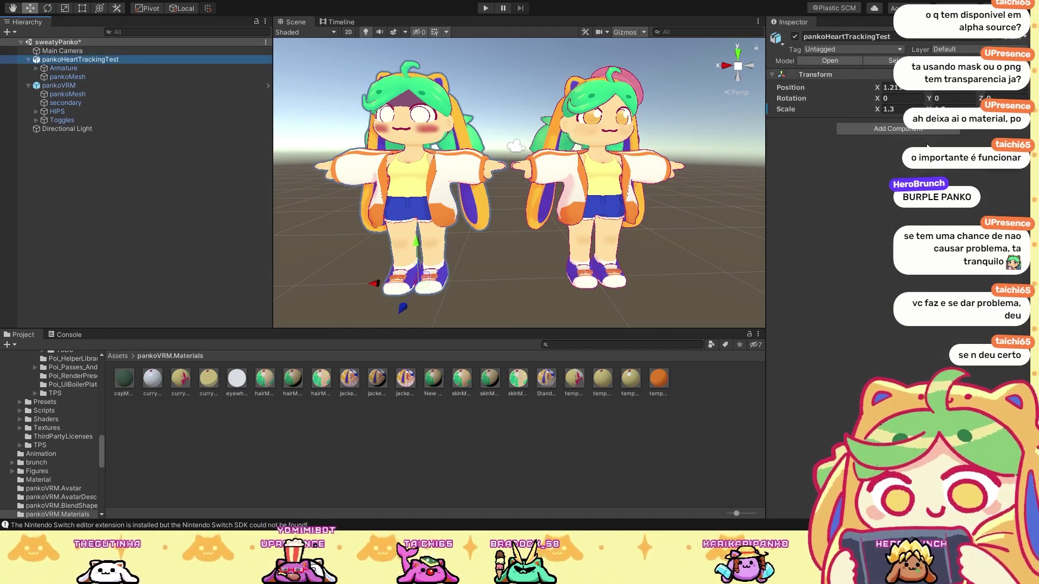
Step: Copy the VRM Meta component from pankoVRM onto pankoHeartTrackingTest as a new component, and select pankoVRM again
{"action": "left_click", "coordinate": [86, 88]}
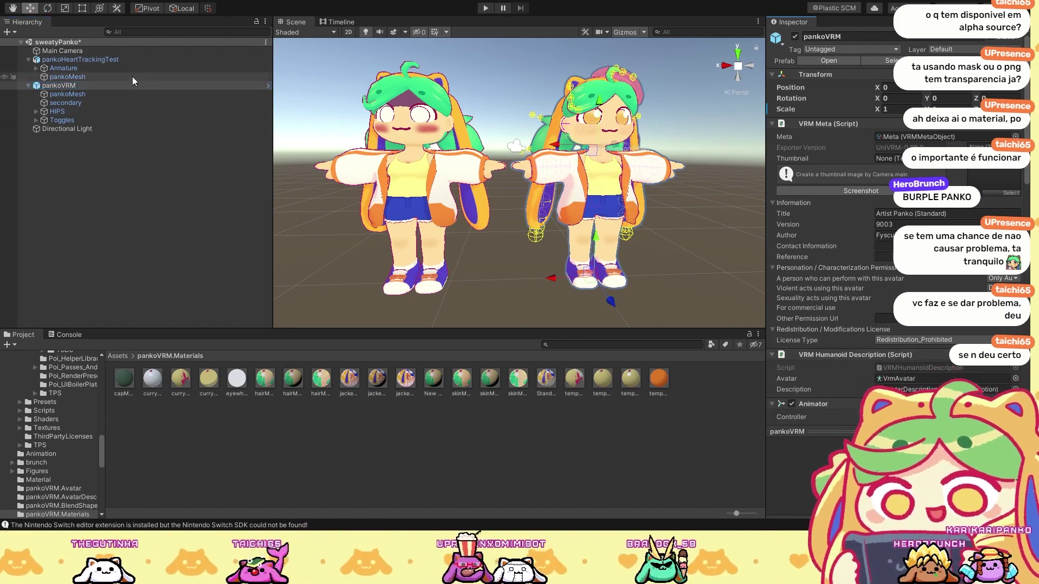
{"action": "left_click", "coordinate": [135, 59]}
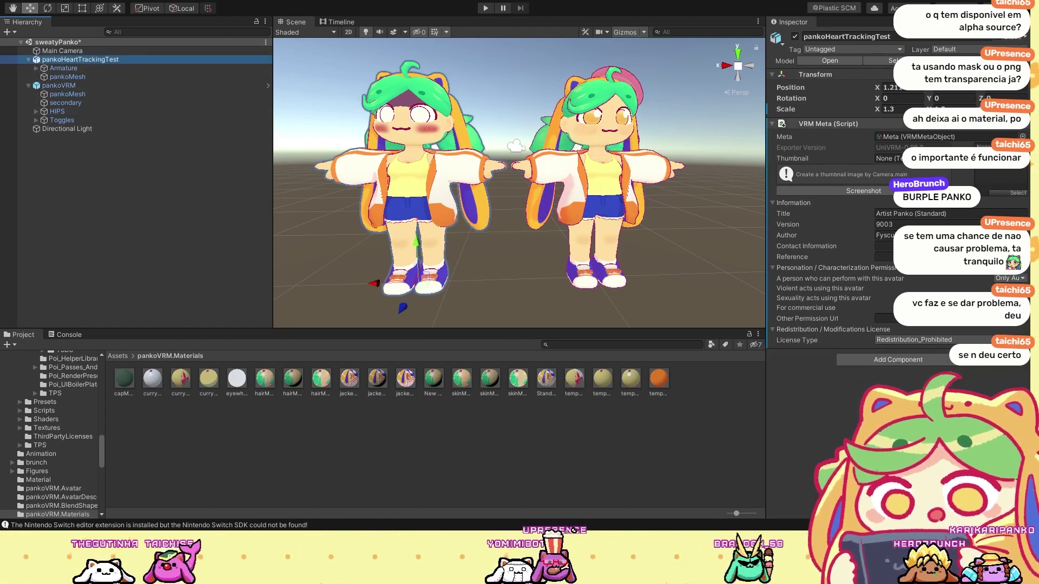
{"action": "left_click", "coordinate": [81, 86]}
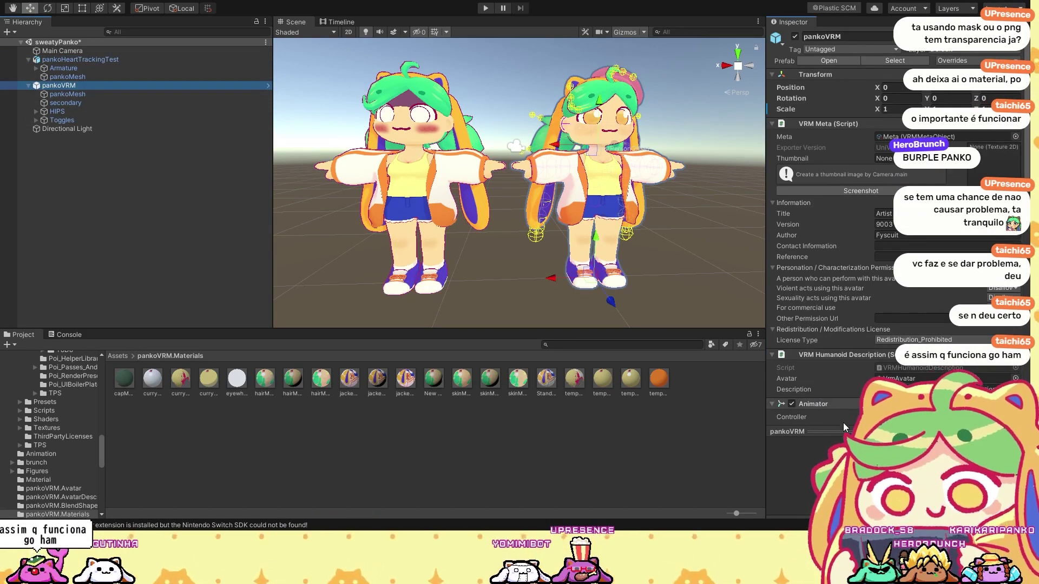
Step: Review pankoVRM's components and collapse all of them from VRM Meta through VRM Look At Bone Applyer
{"action": "scroll", "coordinate": [843, 412], "scroll_direction": "down", "scroll_amount": 10}
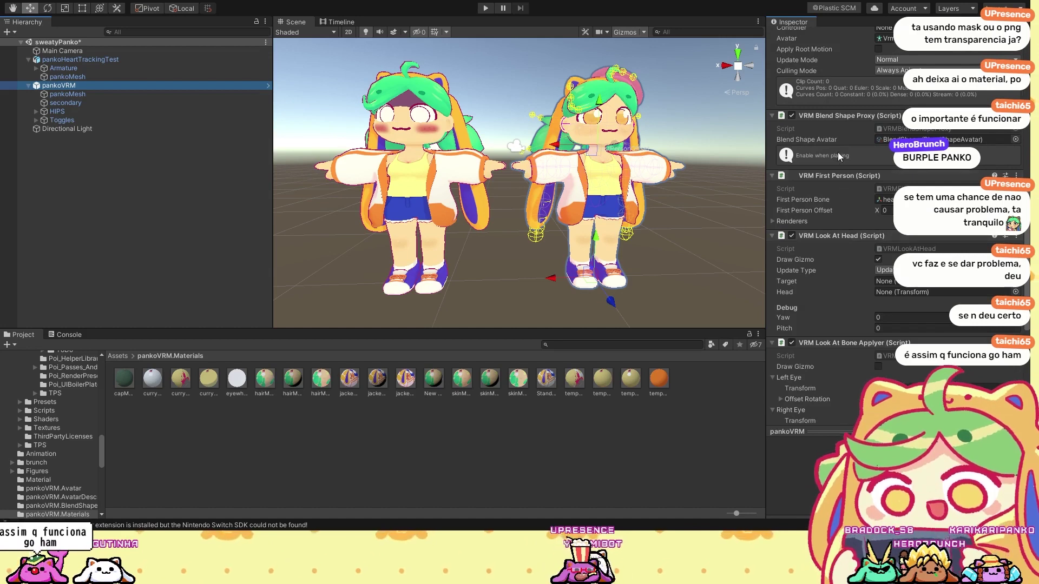
{"action": "scroll", "coordinate": [837, 151], "scroll_direction": "up", "scroll_amount": 10}
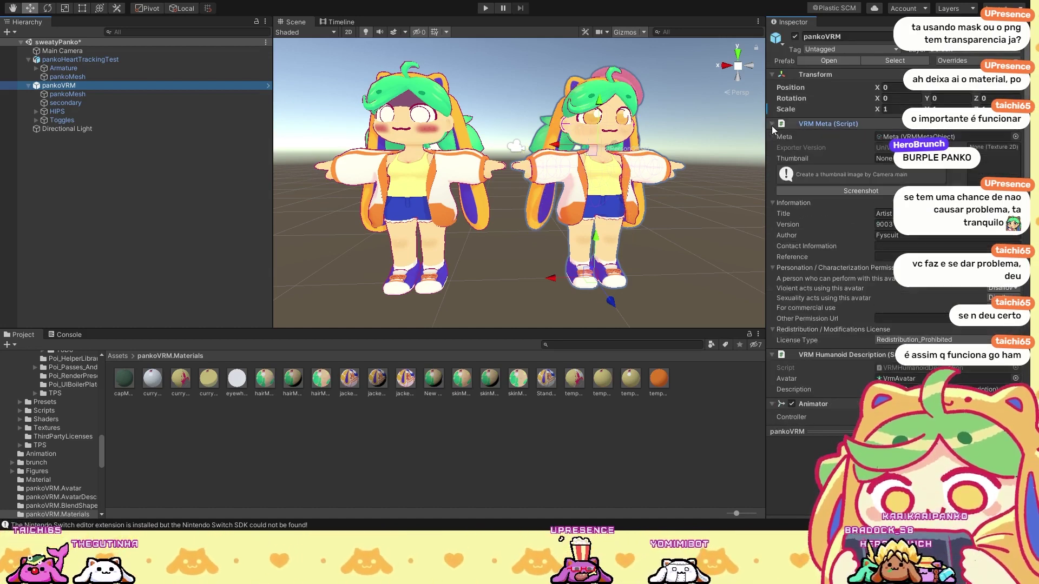
{"action": "left_click", "coordinate": [772, 125]}
{"action": "left_click", "coordinate": [774, 135]}
{"action": "left_click", "coordinate": [774, 146]}
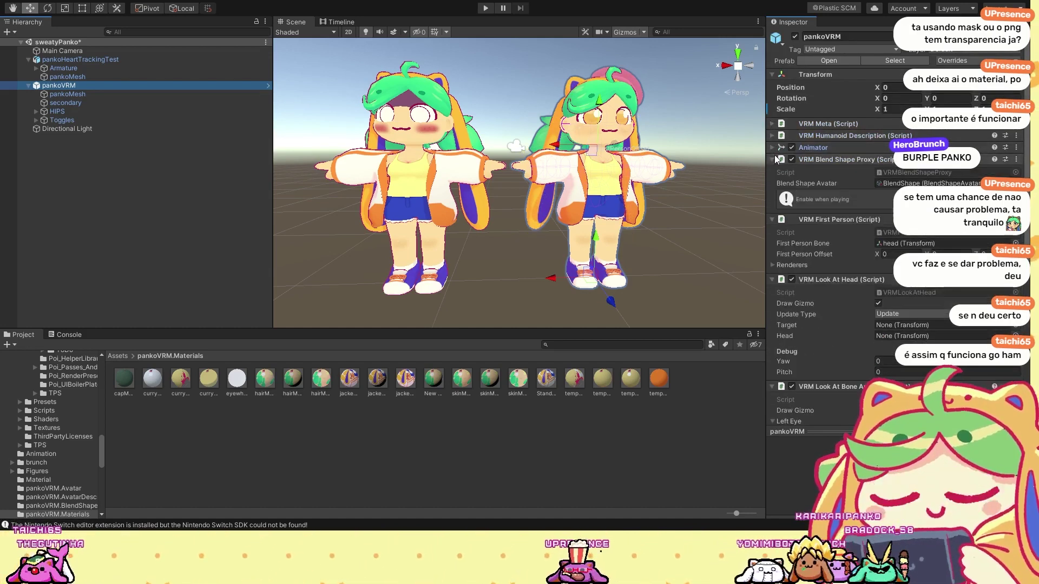
{"action": "left_click", "coordinate": [774, 159]}
{"action": "left_click", "coordinate": [774, 171]}
{"action": "left_click", "coordinate": [774, 183]}
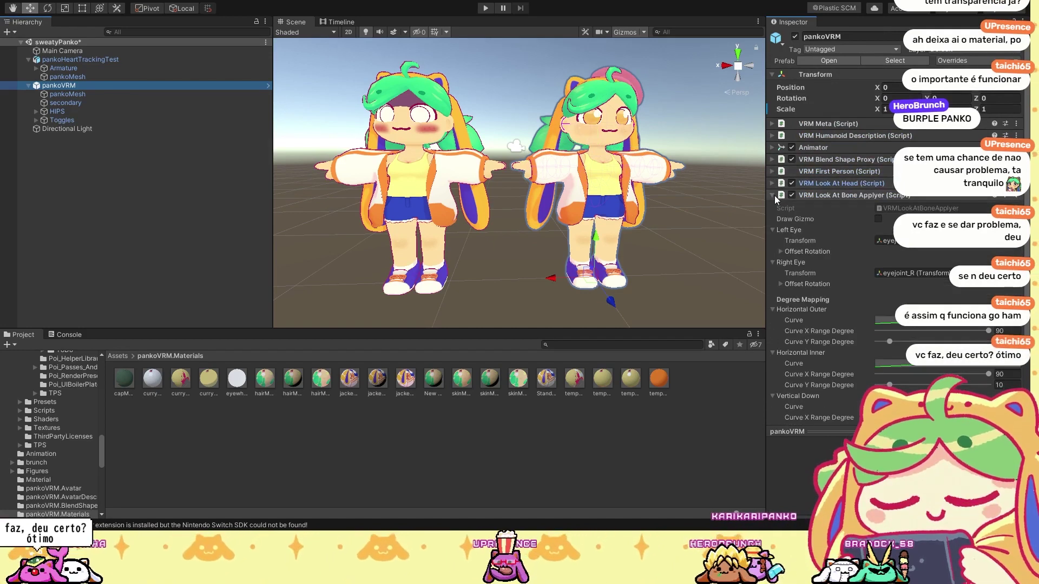
{"action": "left_click", "coordinate": [774, 195]}
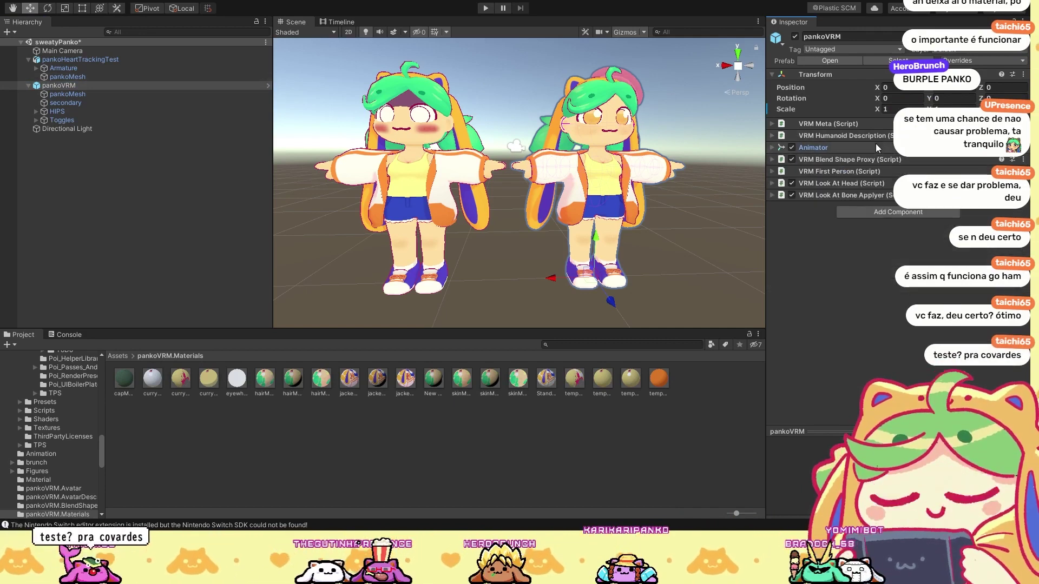
Step: Copy the Animator and VRM Blend Shape Proxy components from pankoVRM onto pankoHeartTrackingTest as new components
{"action": "left_click", "coordinate": [96, 61]}
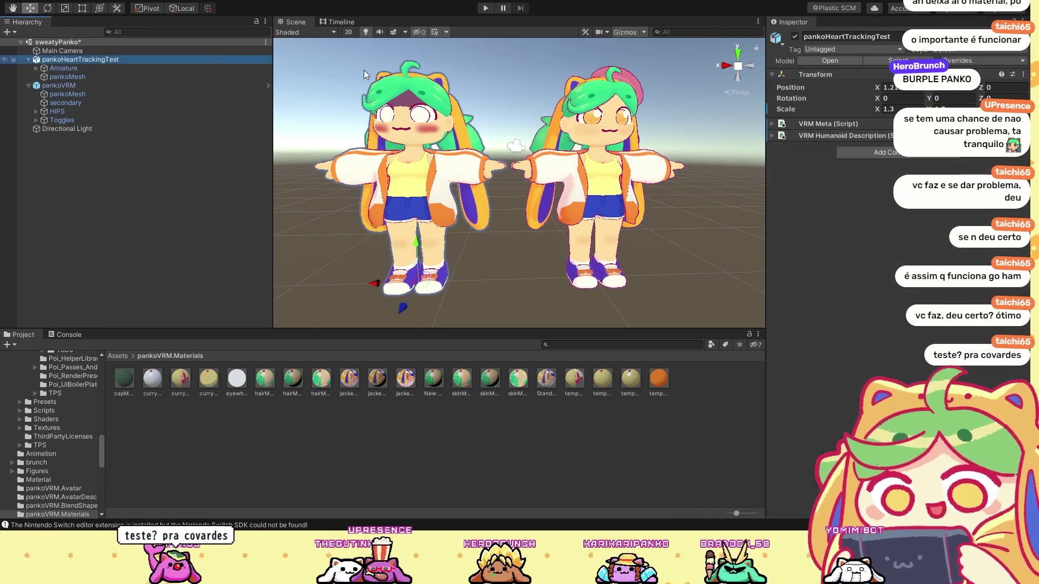
{"action": "left_click", "coordinate": [869, 196]}
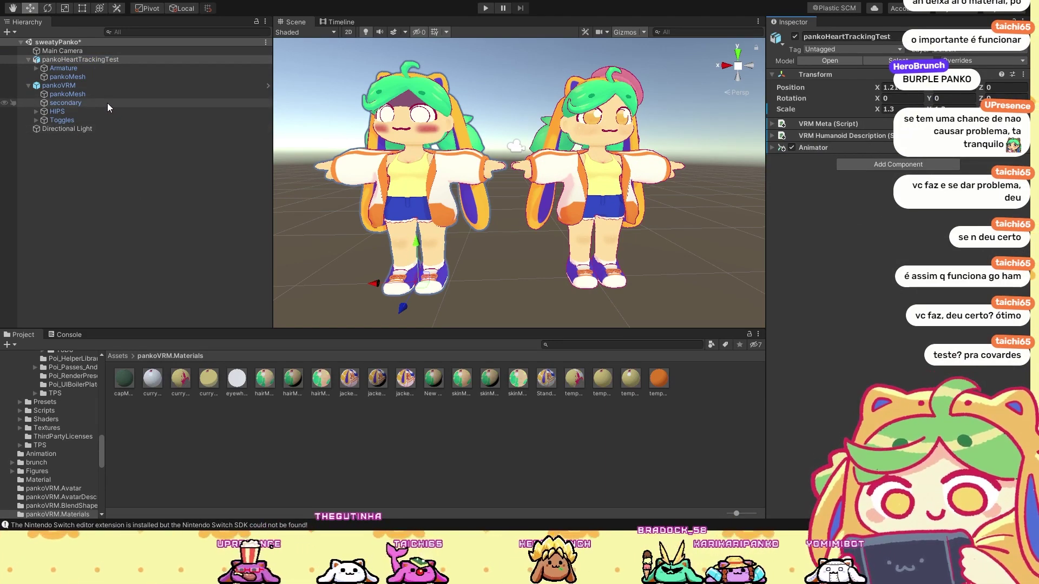
{"action": "left_click", "coordinate": [134, 86]}
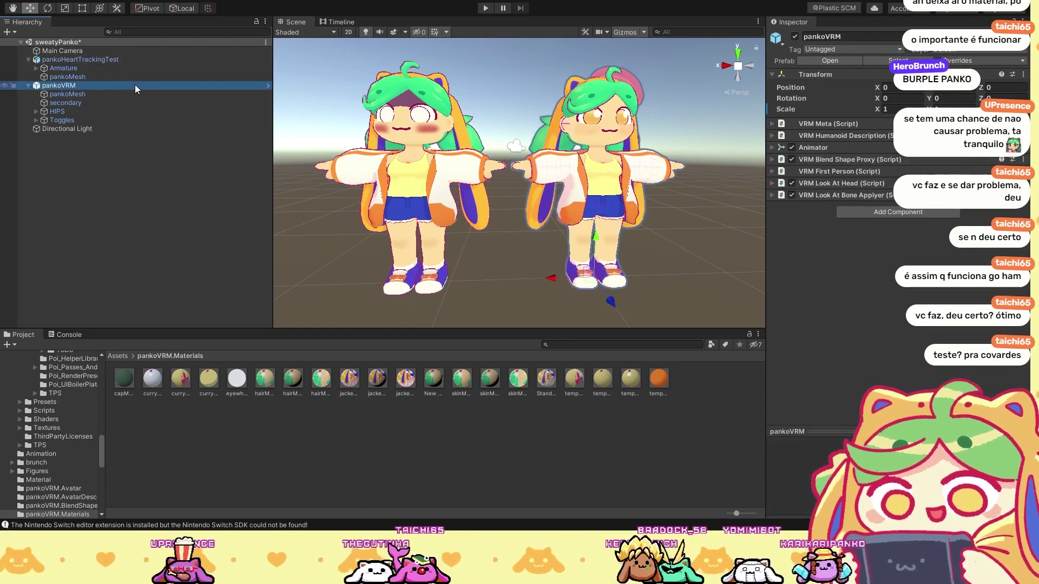
{"action": "left_click", "coordinate": [885, 248]}
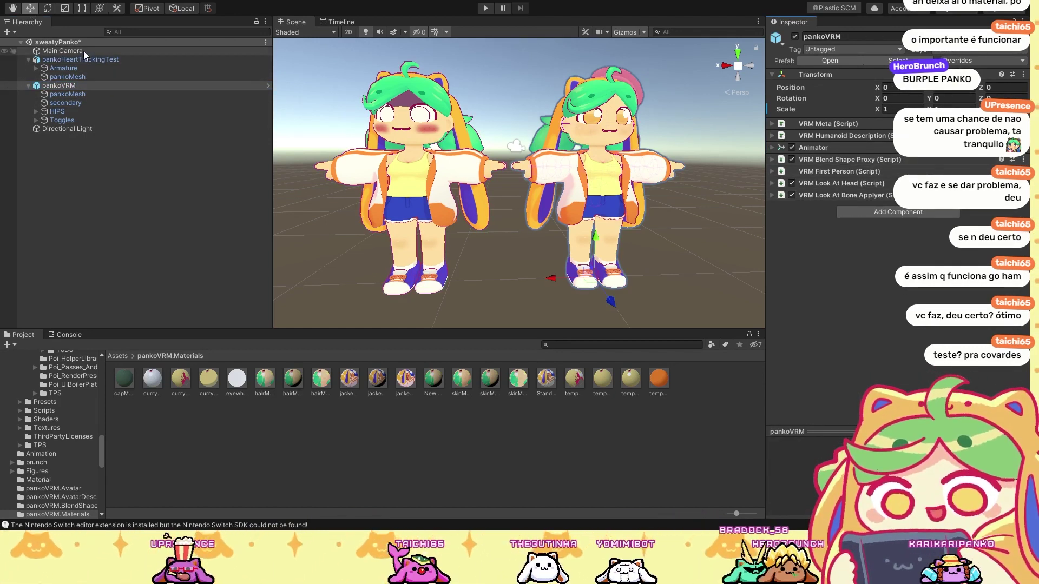
{"action": "left_click", "coordinate": [83, 59]}
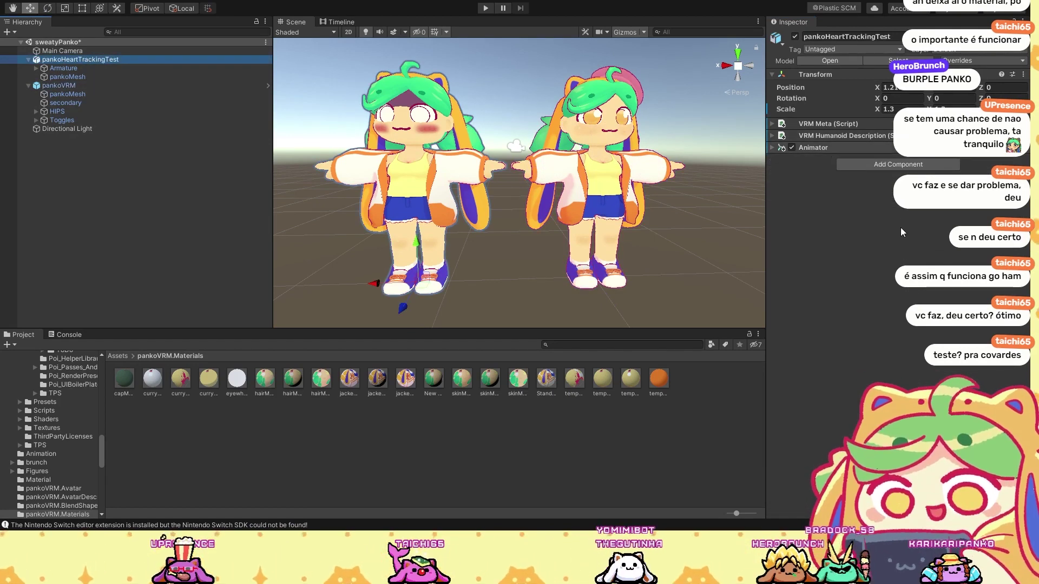
Step: Copy the VRM First Person and VRM Look At Head components from pankoVRM onto pankoHeartTrackingTest as new components
{"action": "left_click", "coordinate": [84, 87]}
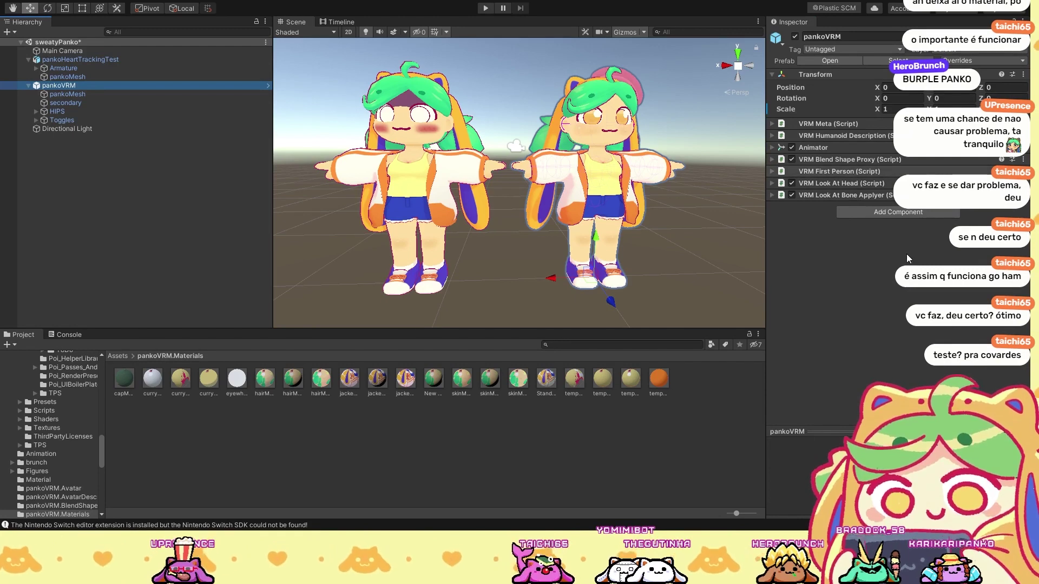
{"action": "left_click", "coordinate": [123, 67]}
{"action": "left_click", "coordinate": [122, 61]}
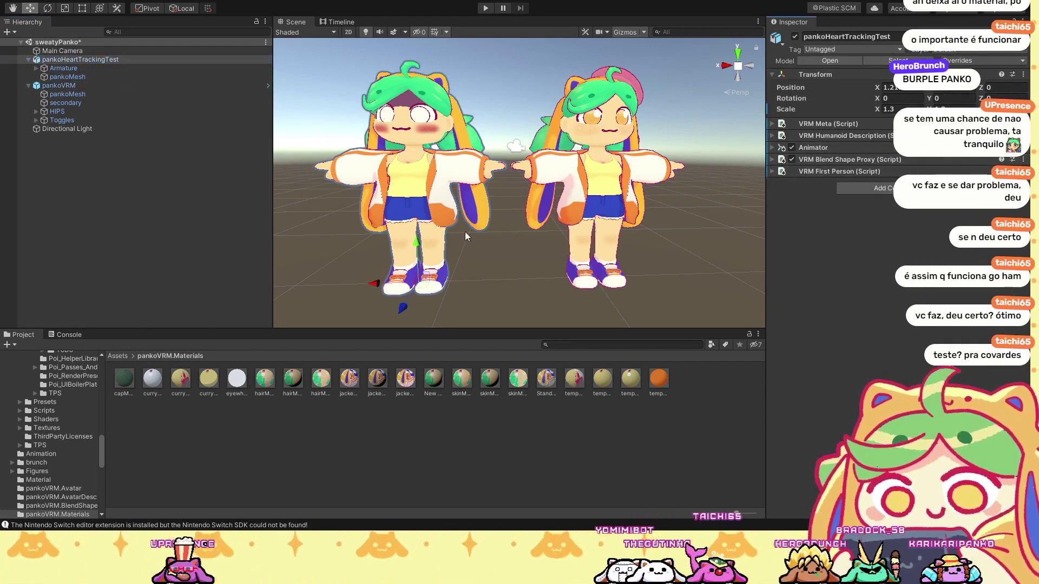
{"action": "left_click", "coordinate": [70, 87]}
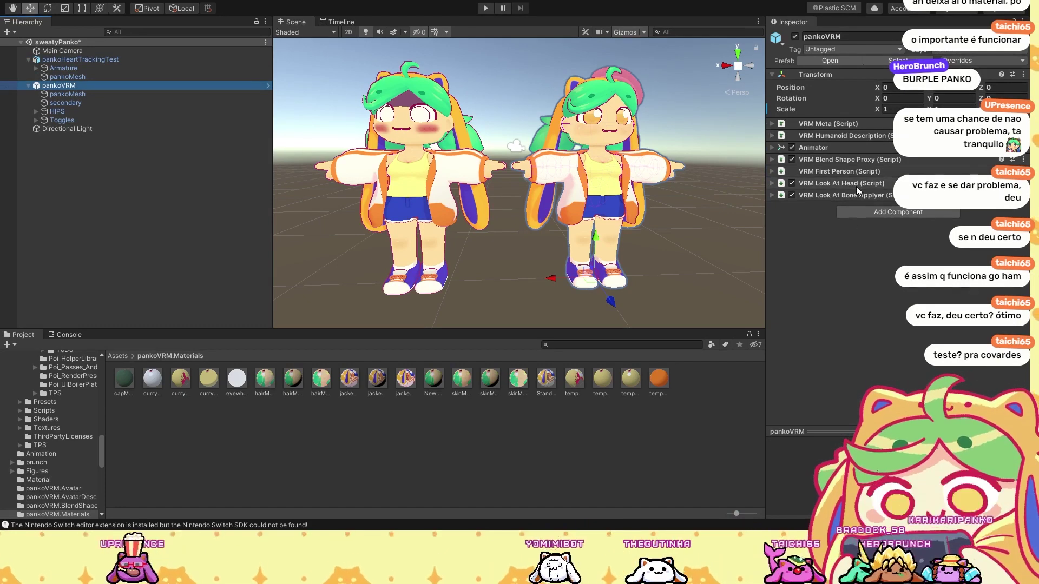
{"action": "left_click", "coordinate": [37, 60]}
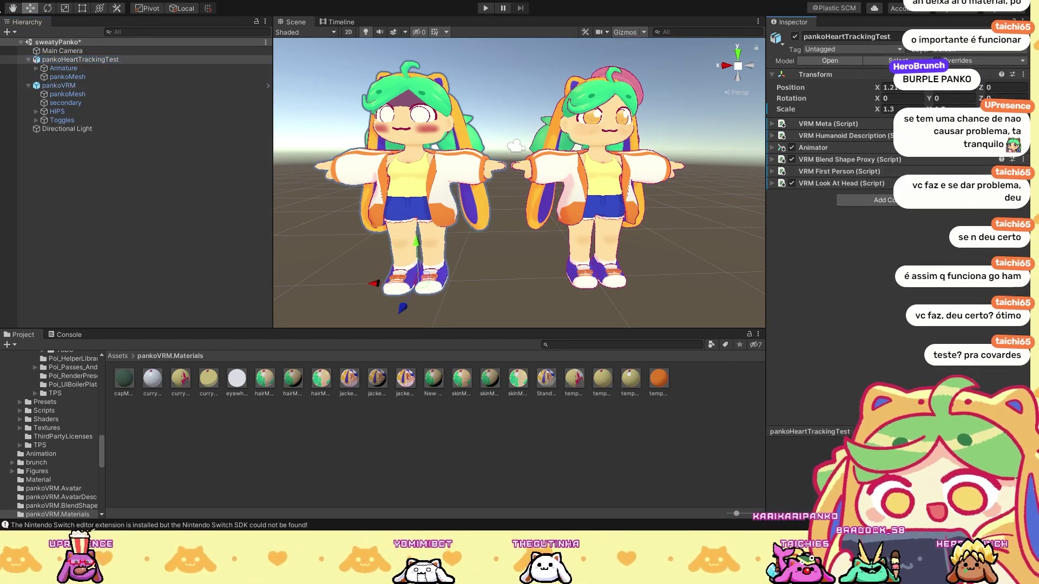
Step: Copy the VRM Look At Bone Applyer component from pankoVRM onto pankoHeartTrackingTest as a new component
{"action": "left_click", "coordinate": [71, 86]}
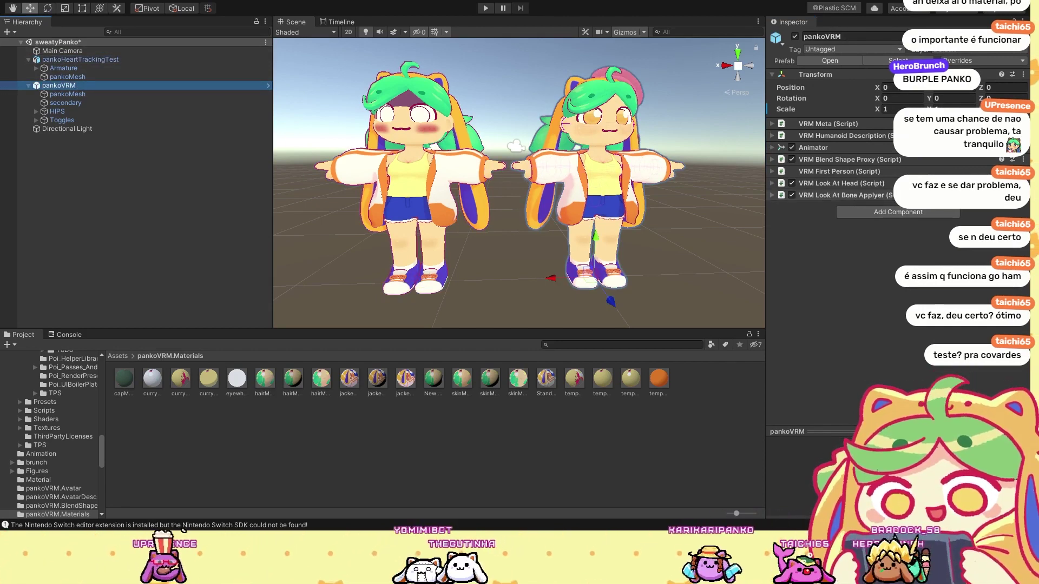
{"action": "left_click", "coordinate": [76, 60]}
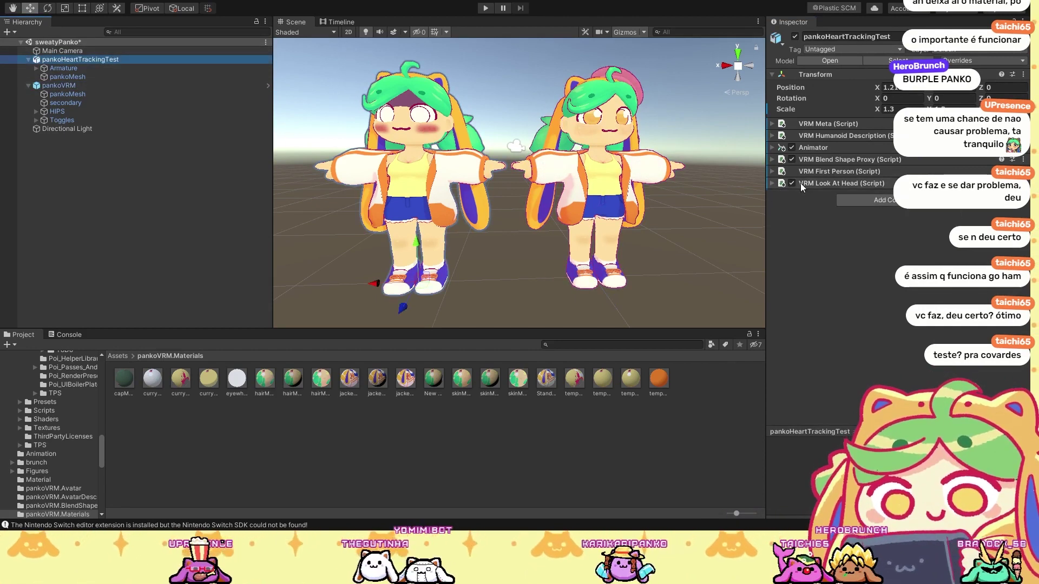
{"action": "left_click", "coordinate": [870, 298]}
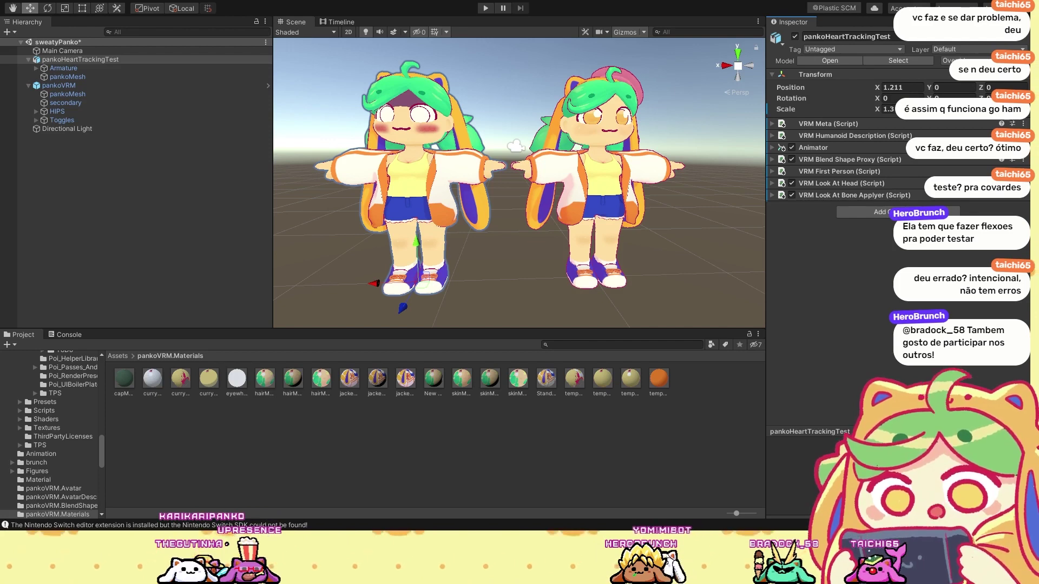
Step: Examine jacketMat's material settings and inspect how both avatars look in the scene from several angles
{"action": "left_click", "coordinate": [411, 378]}
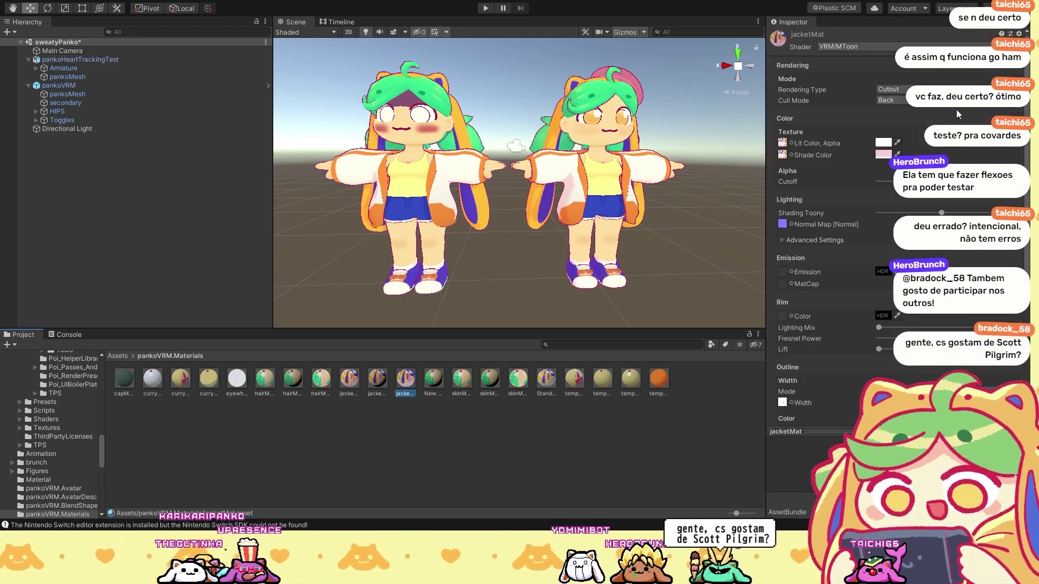
{"action": "scroll", "coordinate": [844, 232], "scroll_direction": "up", "scroll_amount": 5}
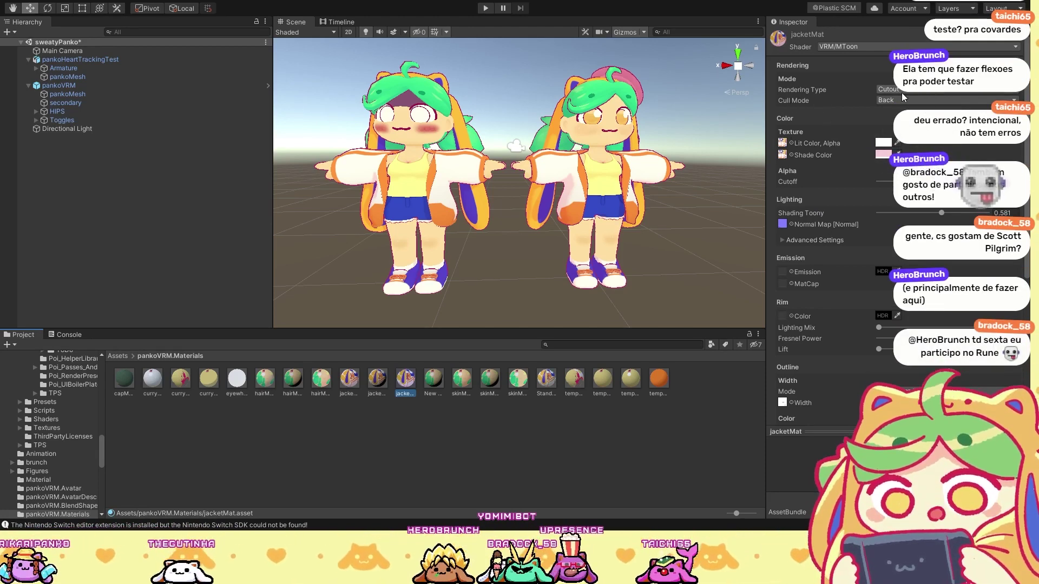
{"action": "scroll", "coordinate": [819, 209], "scroll_direction": "down", "scroll_amount": 3}
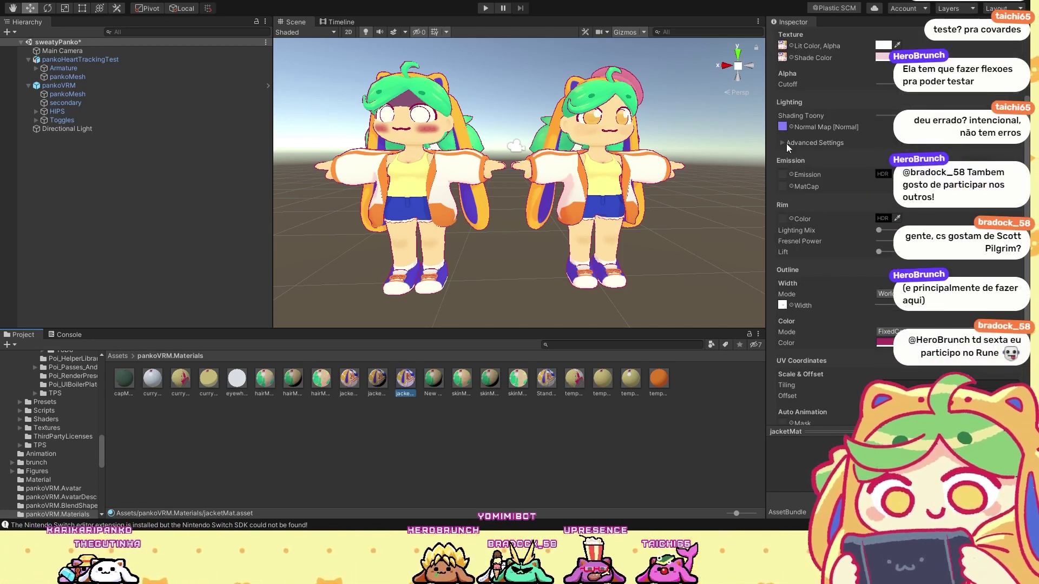
{"action": "scroll", "coordinate": [791, 282], "scroll_direction": "up", "scroll_amount": 3}
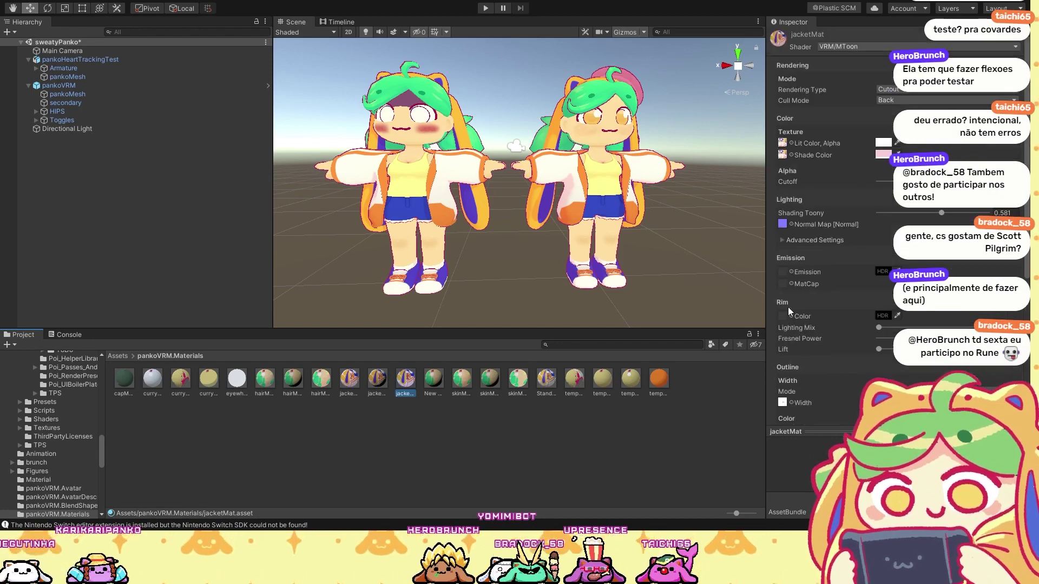
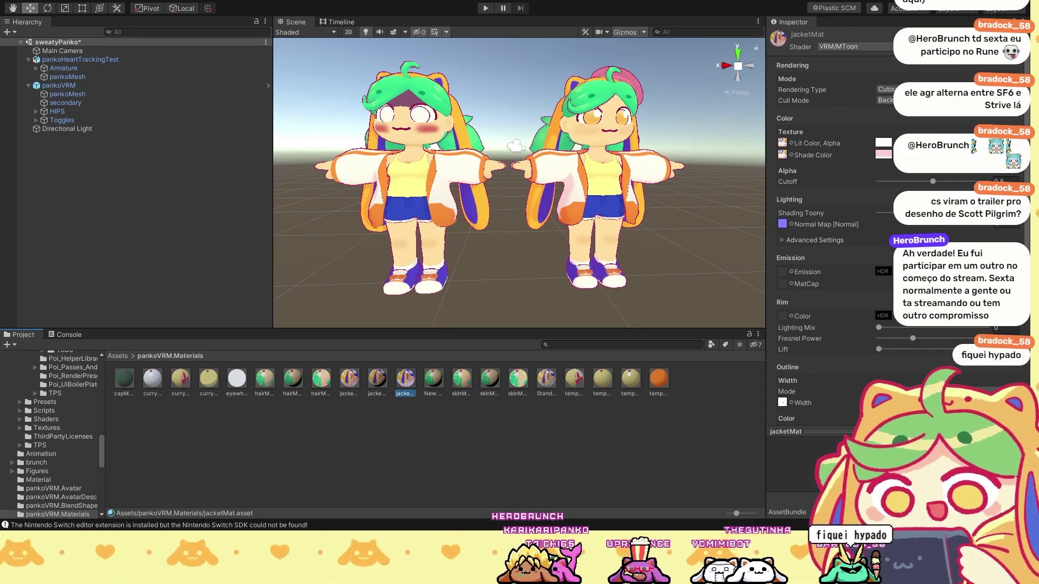
{"action": "left_click", "coordinate": [289, 509]}
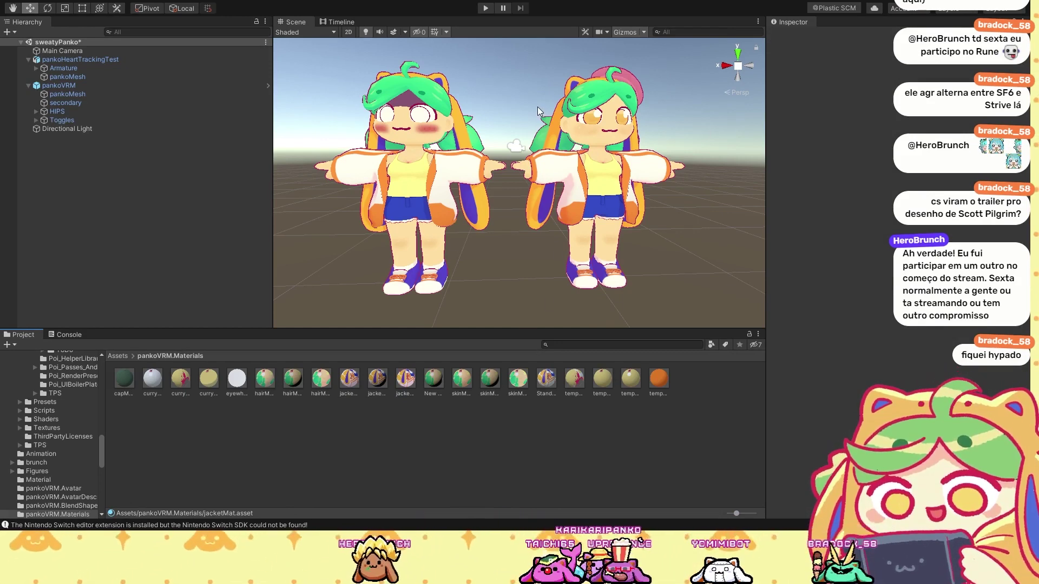
{"action": "left_click_drag", "start_coordinate": [469, 220], "coordinate": [563, 191], "text": "alt"}
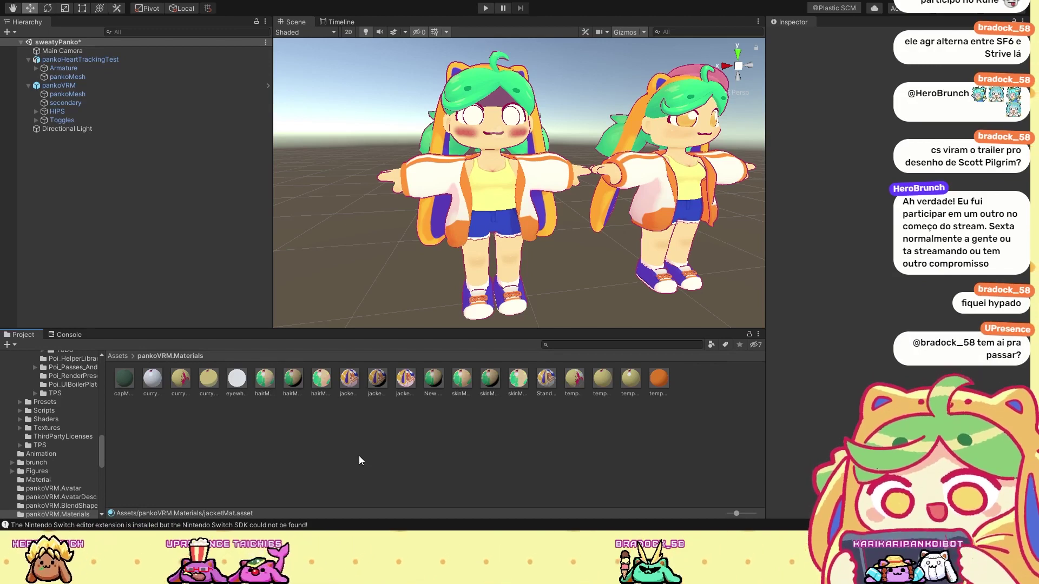
{"action": "left_click", "coordinate": [475, 219]}
{"action": "left_click", "coordinate": [559, 223]}
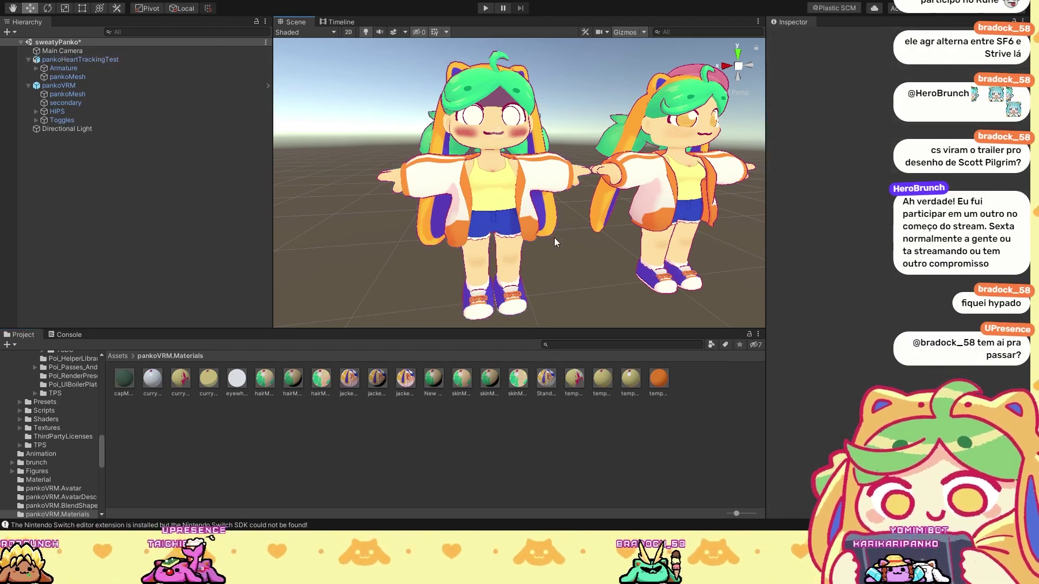
{"action": "scroll", "coordinate": [566, 231], "scroll_direction": "up", "scroll_amount": 5}
{"action": "left_click_drag", "start_coordinate": [537, 171], "coordinate": [487, 173], "text": "alt"}
{"action": "scroll", "coordinate": [481, 174], "scroll_direction": "down", "scroll_amount": 3}
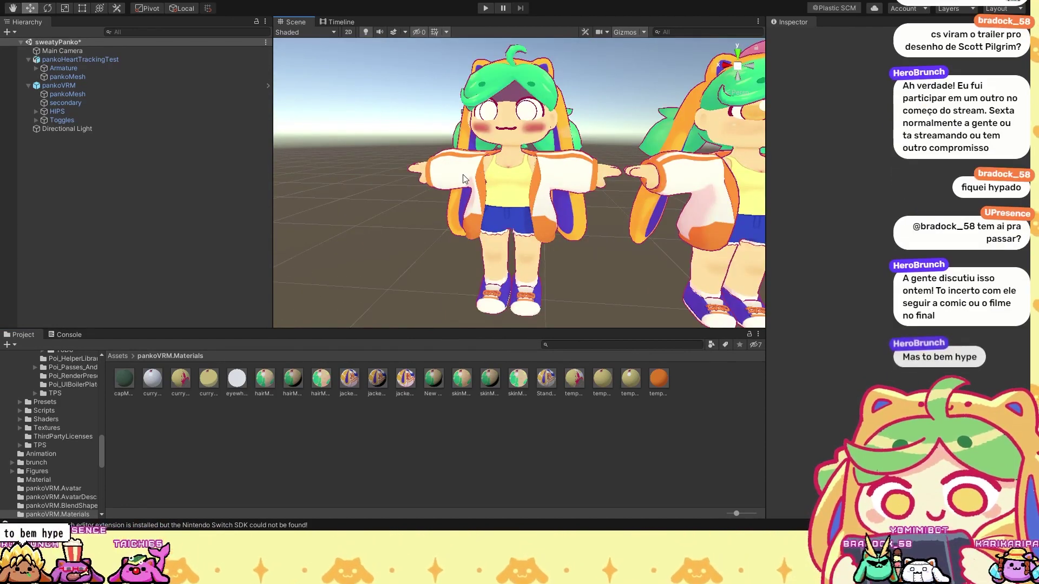
{"action": "left_click_drag", "start_coordinate": [471, 168], "coordinate": [450, 168], "text": "alt"}
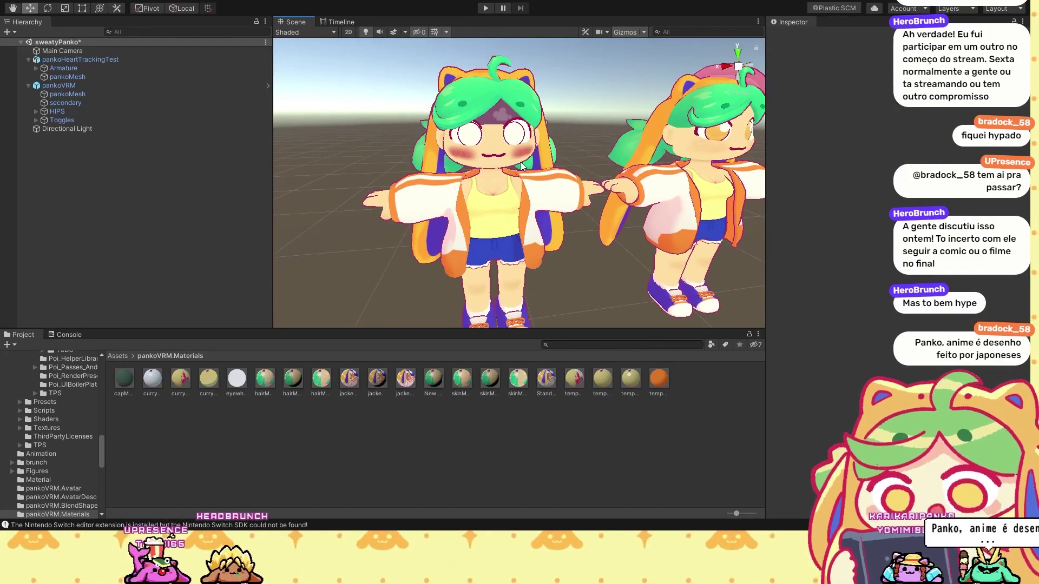
Step: Compare the component lists of pankoHeartTrackingTest and pankoVRM
{"action": "left_click", "coordinate": [60, 57]}
{"action": "left_click", "coordinate": [79, 85]}
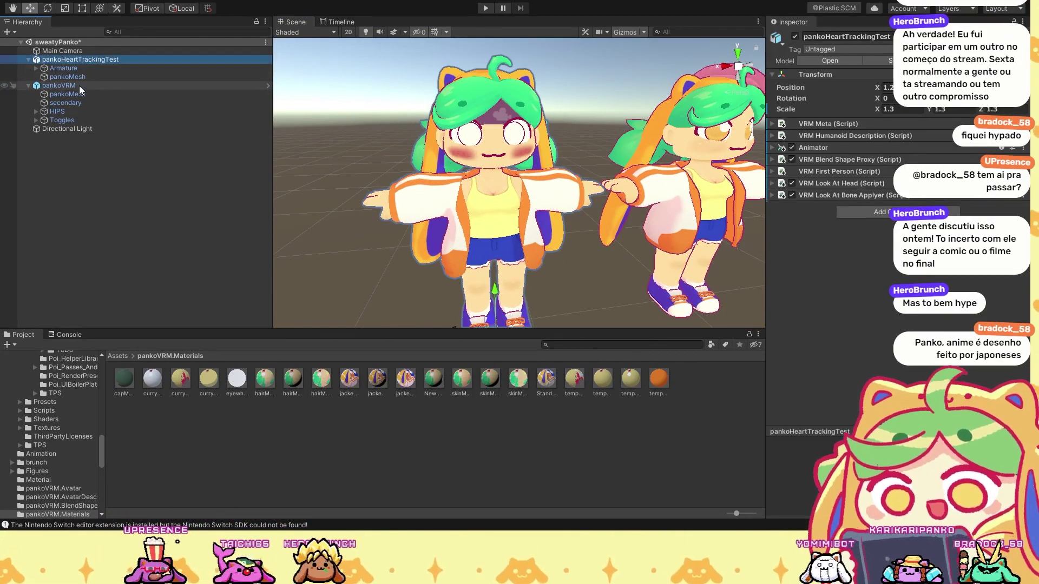
{"action": "left_click", "coordinate": [79, 60]}
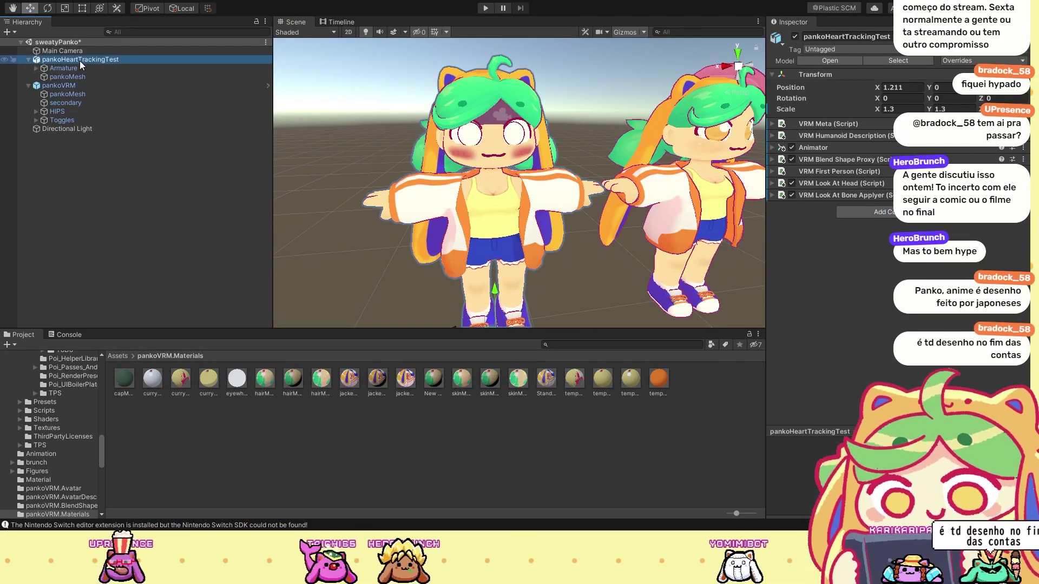
{"action": "left_click", "coordinate": [76, 86]}
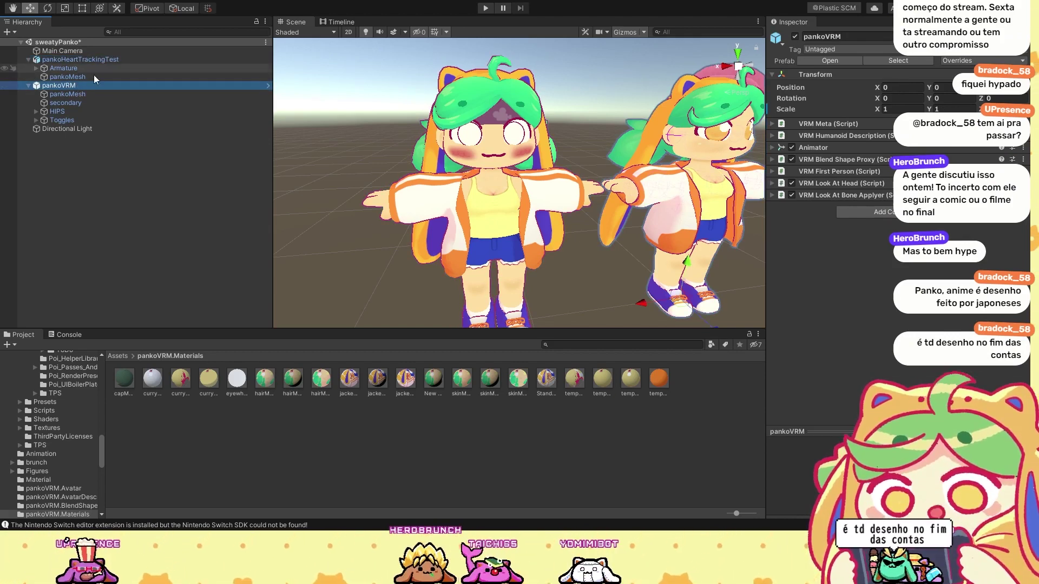
Step: Replace the VRM Meta Title on pankoHeartTrackingTest with a name beginning "Swea" and open the Version for editing
{"action": "left_click", "coordinate": [117, 59]}
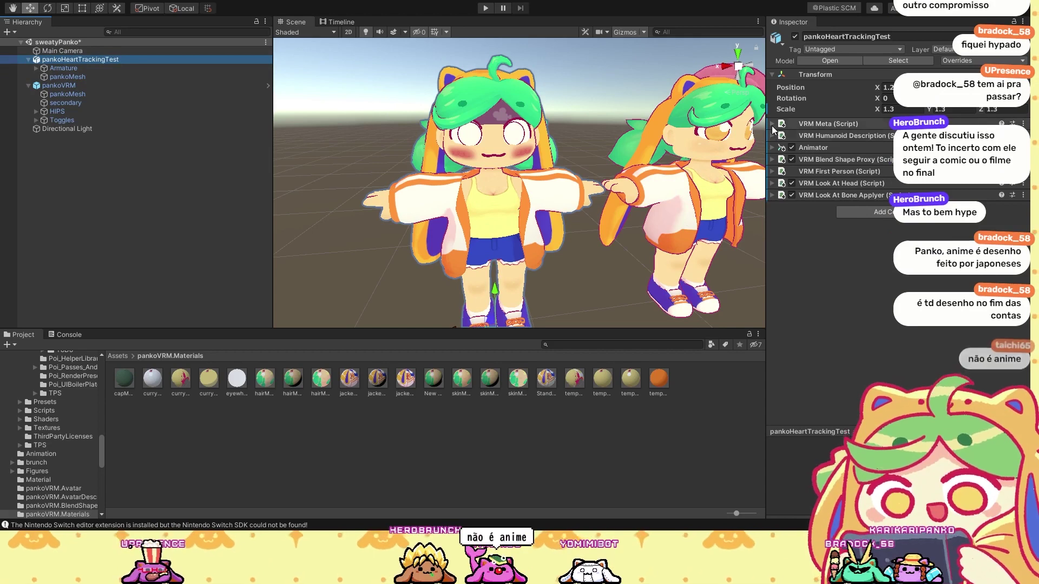
{"action": "left_click", "coordinate": [771, 124]}
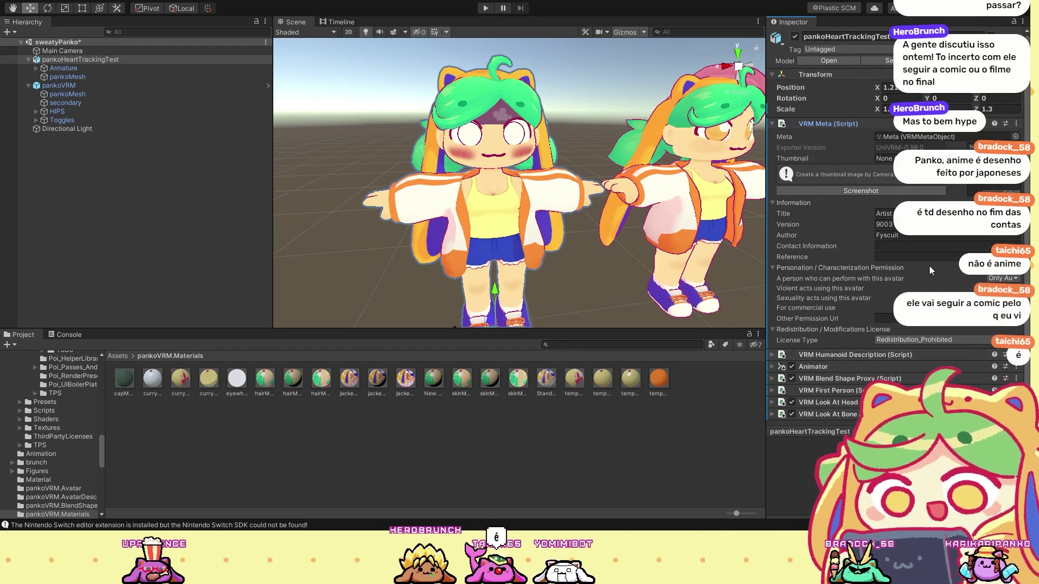
{"action": "left_click", "coordinate": [838, 214]}
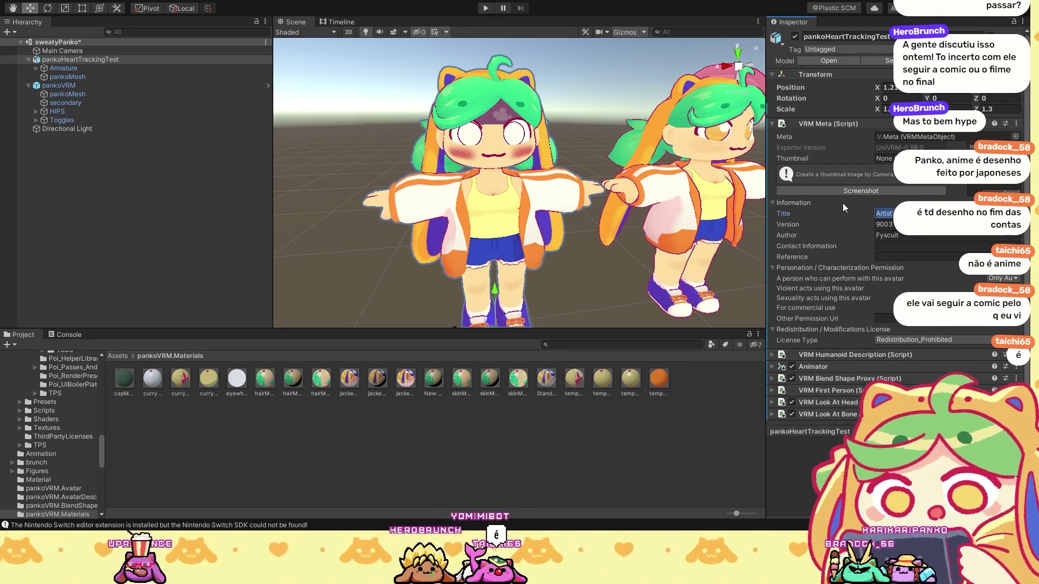
{"action": "type", "text": "Swea"}
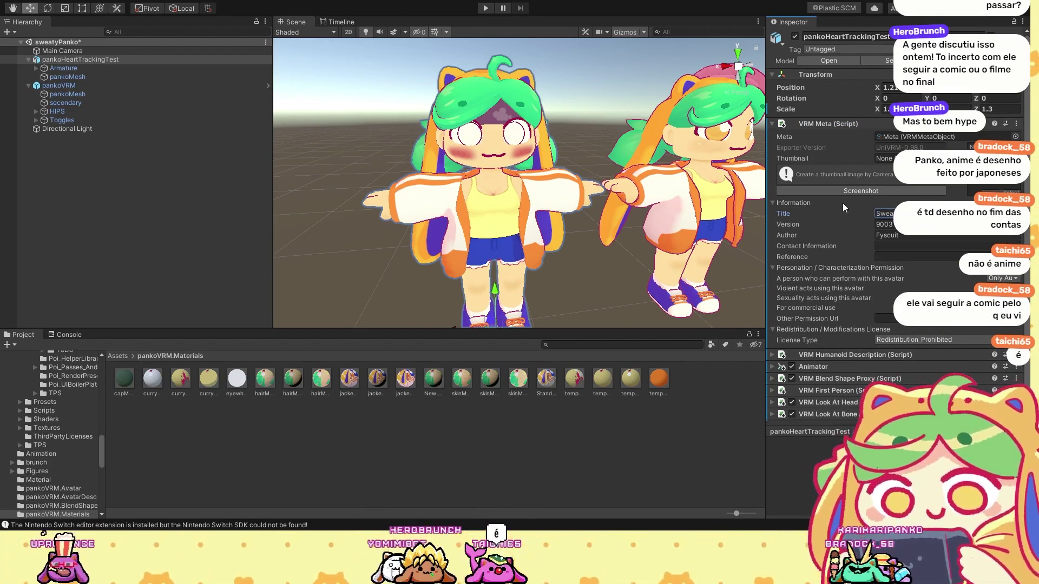
{"action": "key", "text": "Tab"}
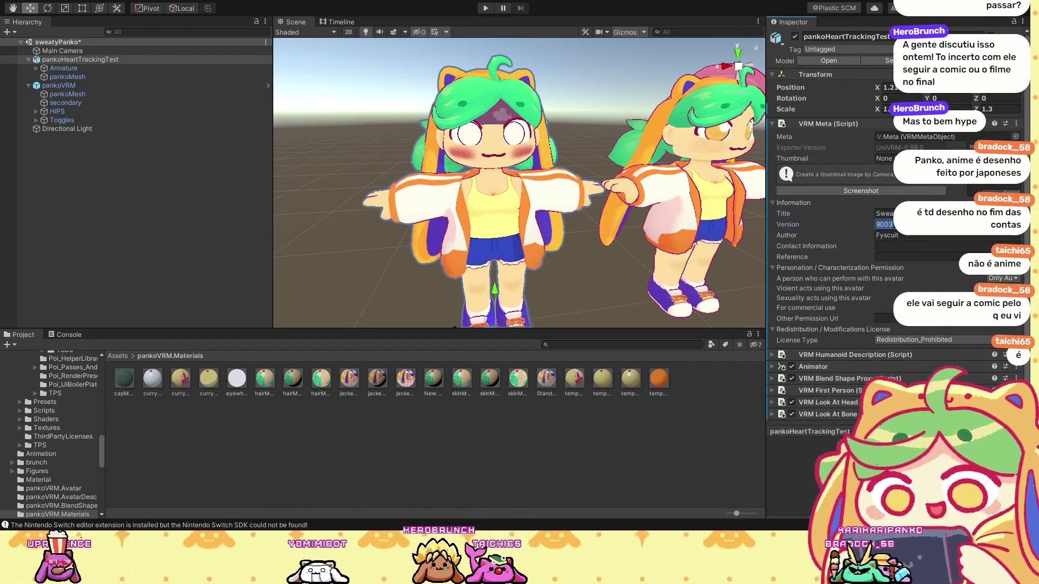
Step: Set the VRM Meta Version of pankoHeartTrackingTest to 9004 and collapse the Information, Personation and Redistribution sections
{"action": "type", "text": "900"}
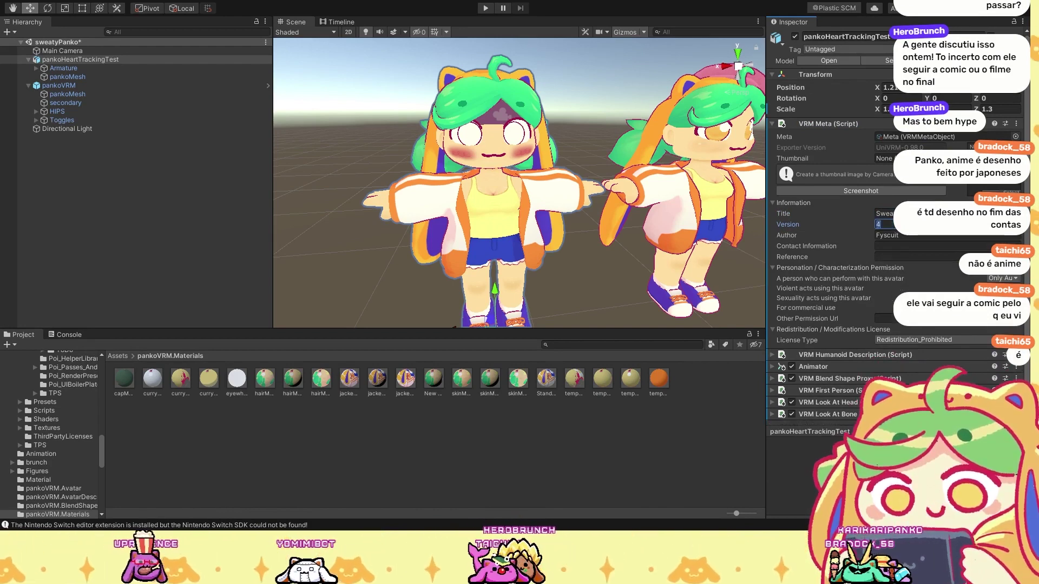
{"action": "type", "text": "4"}
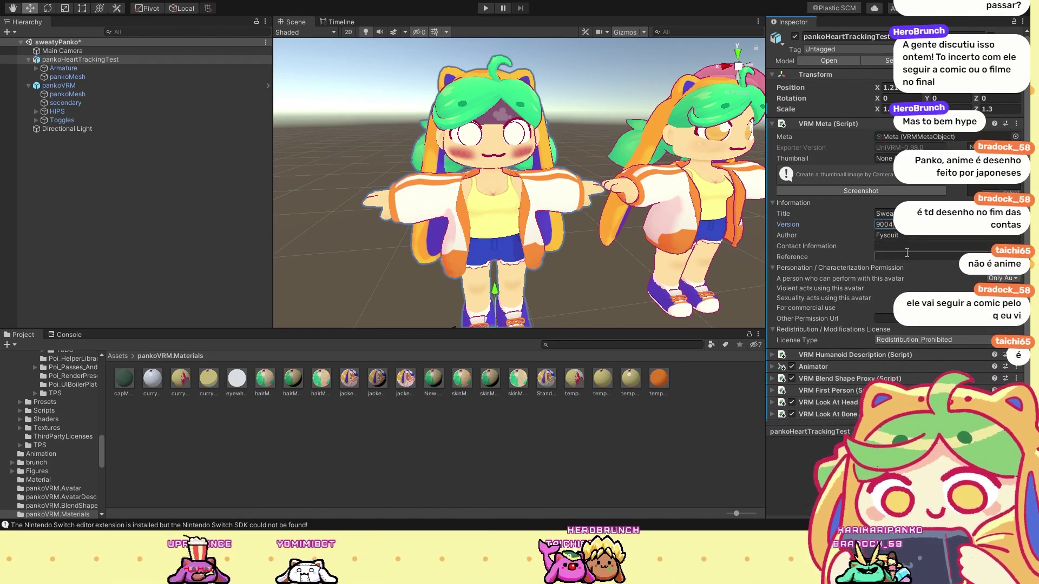
{"action": "scroll", "coordinate": [843, 277], "scroll_direction": "down", "scroll_amount": 1}
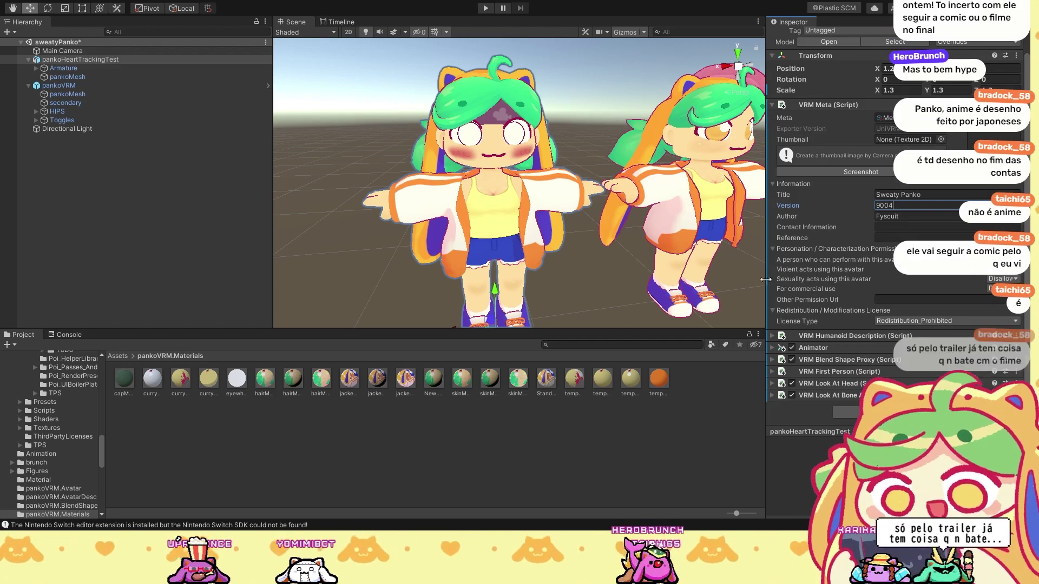
{"action": "left_click", "coordinate": [773, 183]}
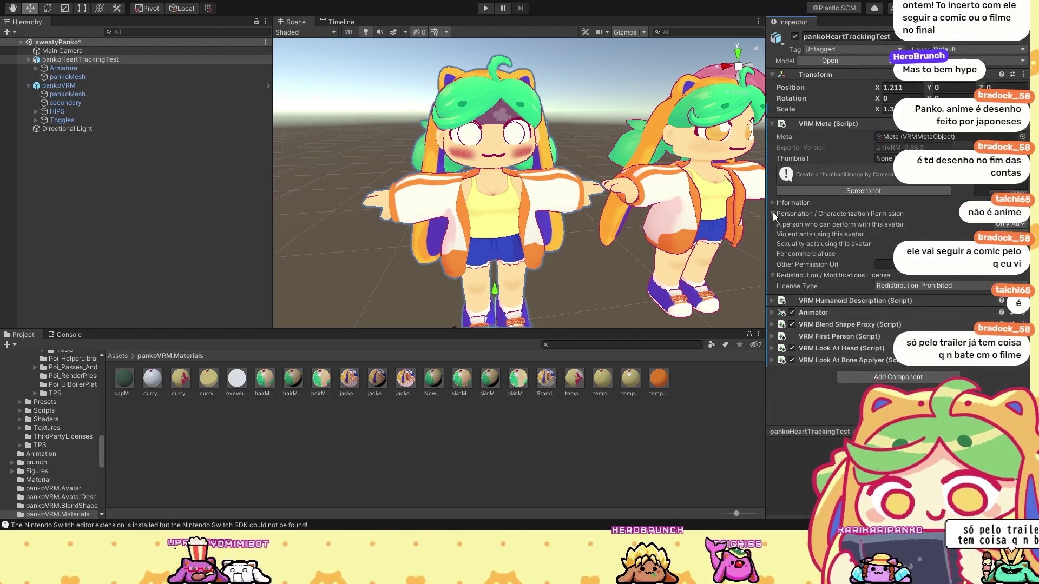
{"action": "left_click", "coordinate": [772, 213]}
{"action": "left_click", "coordinate": [773, 224]}
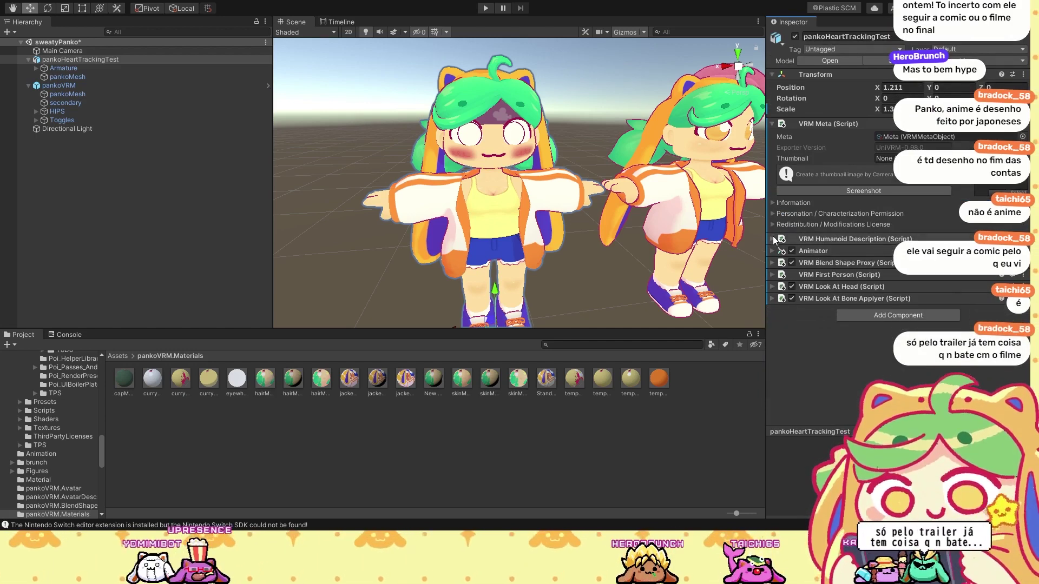
Step: Locate the Avatar and Description assets referenced by the VRM Humanoid Description, inspect VrmAvatar, and return to the root Assets folder
{"action": "left_click", "coordinate": [773, 239]}
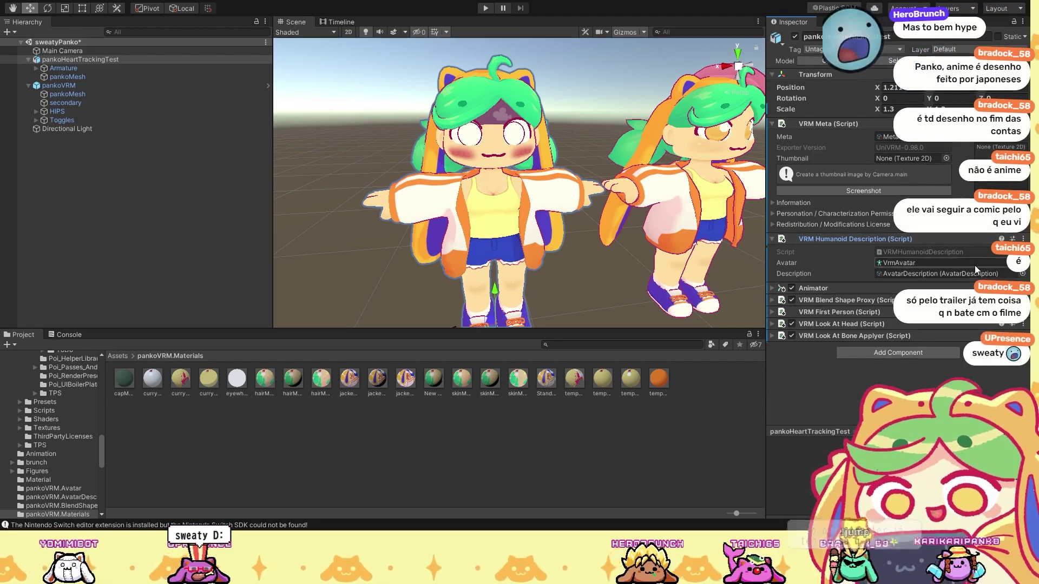
{"action": "left_click", "coordinate": [975, 265]}
{"action": "left_click", "coordinate": [982, 274]}
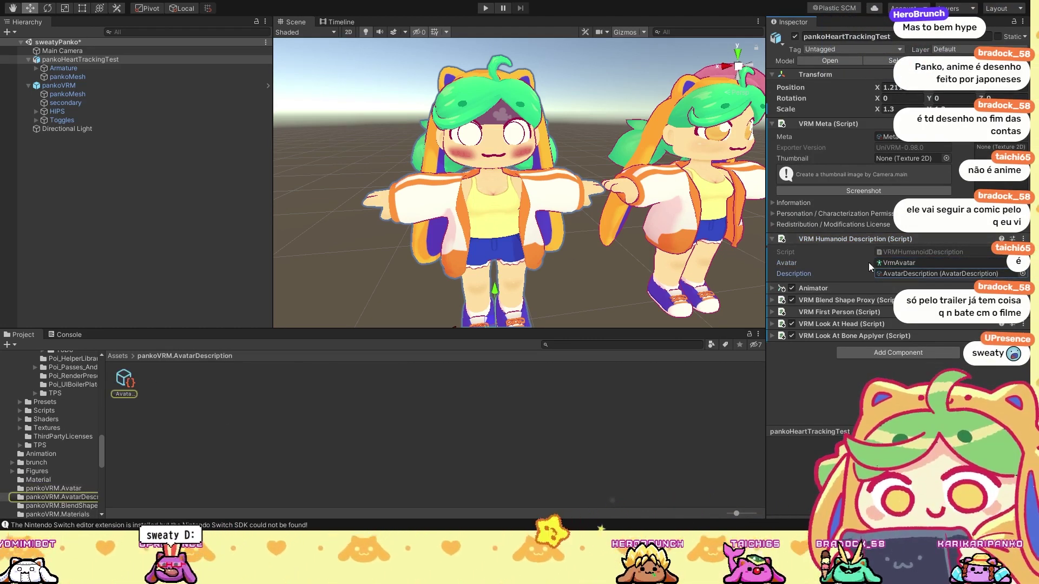
{"action": "left_click", "coordinate": [888, 263]}
{"action": "left_click", "coordinate": [123, 389]}
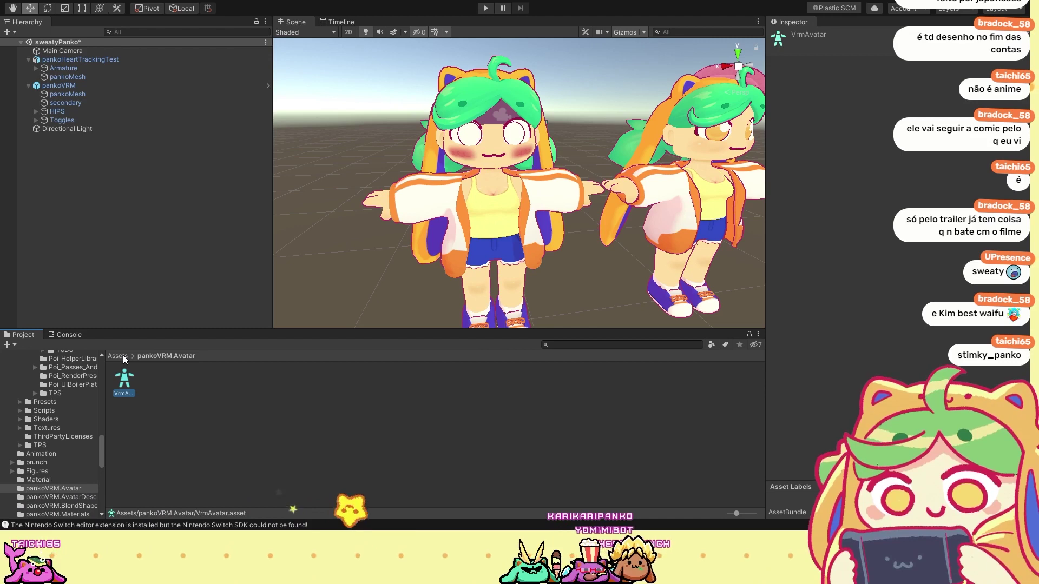
{"action": "left_click", "coordinate": [122, 357]}
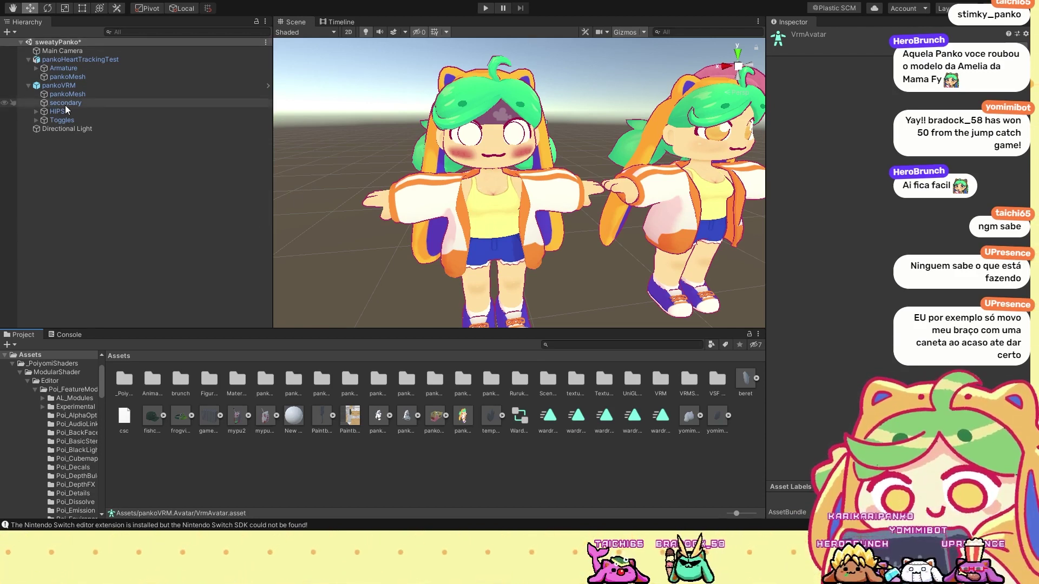
Step: Examine the components of pankoVRM and its children, including HIPS, Toggles, secondary and pankoMesh
{"action": "left_click", "coordinate": [79, 112]}
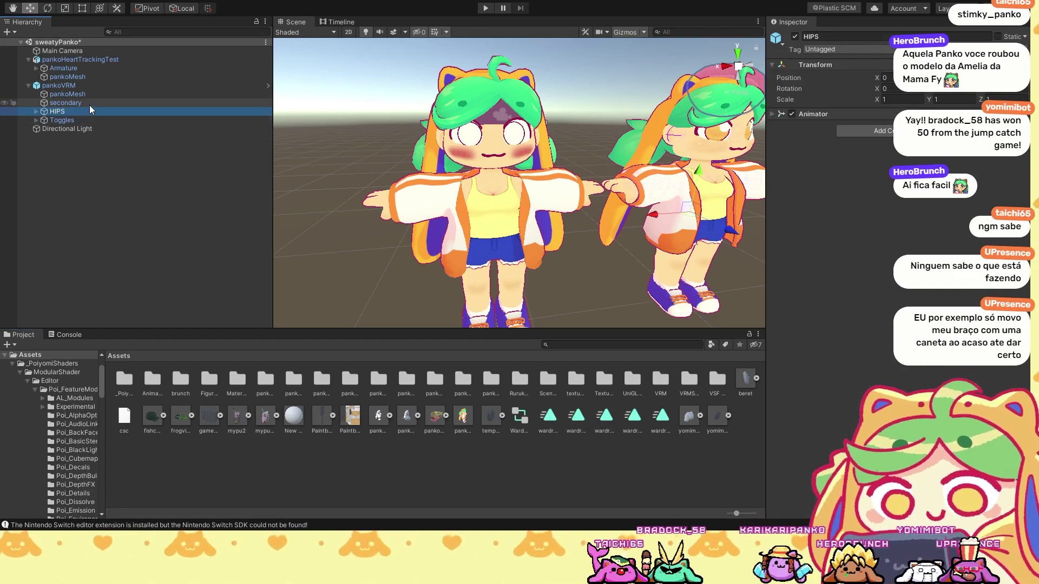
{"action": "left_click", "coordinate": [36, 120]}
{"action": "left_click", "coordinate": [70, 130]}
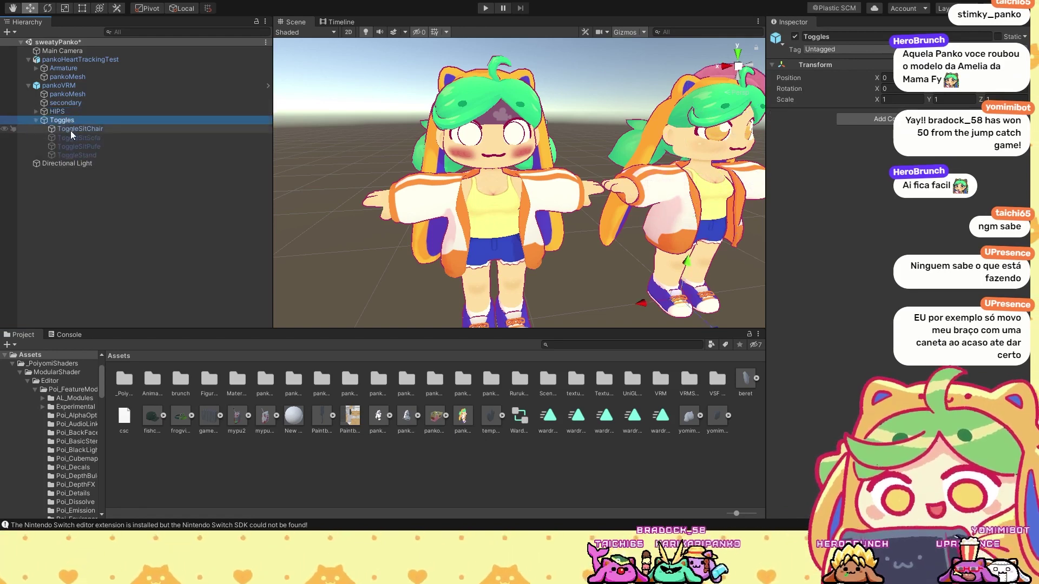
{"action": "left_click", "coordinate": [81, 155]}
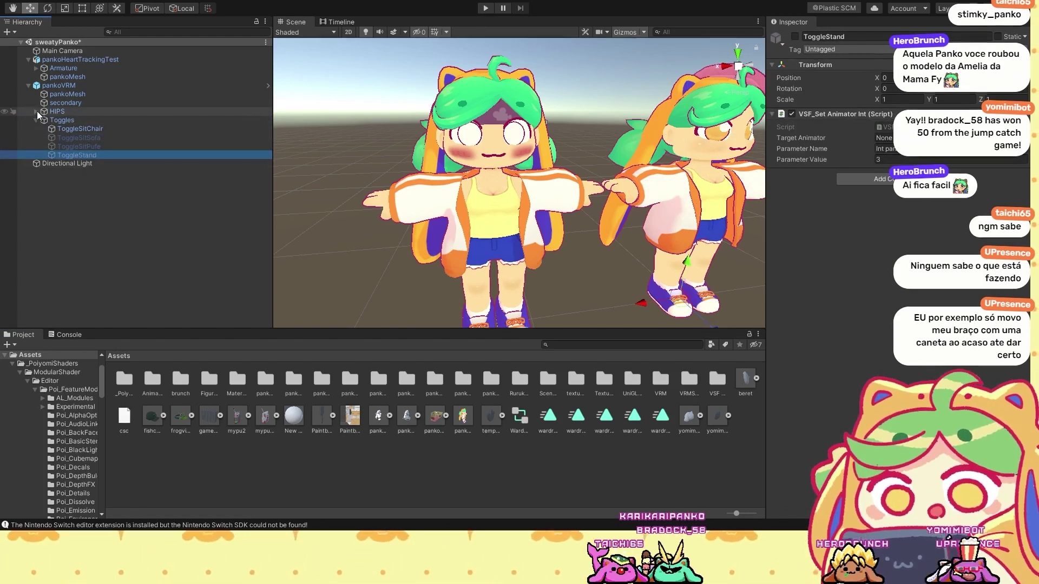
{"action": "left_click", "coordinate": [36, 112]}
{"action": "left_click", "coordinate": [75, 119]}
{"action": "left_click", "coordinate": [78, 129]}
{"action": "left_click", "coordinate": [64, 119]}
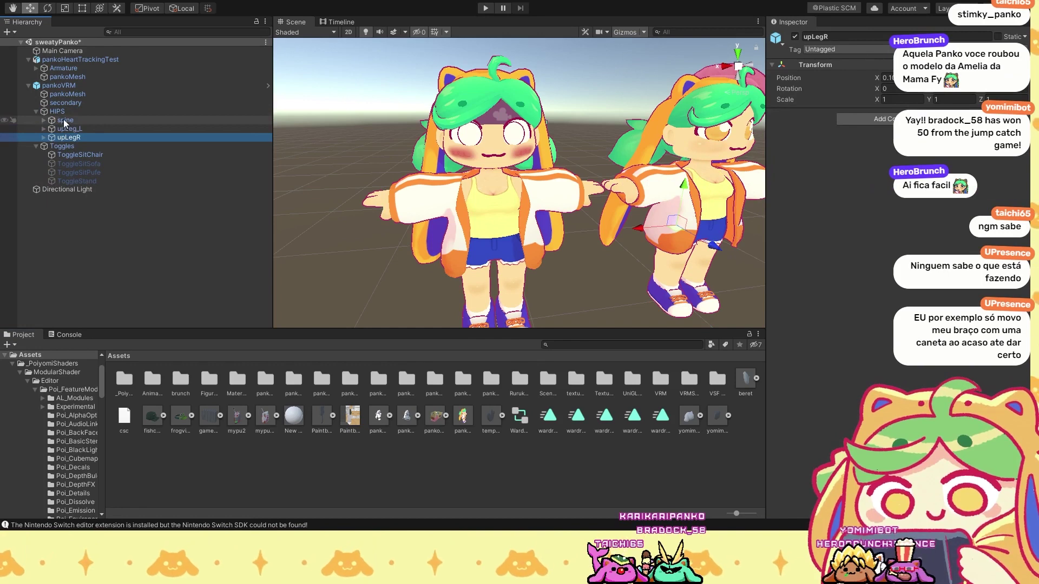
{"action": "left_click", "coordinate": [66, 103]}
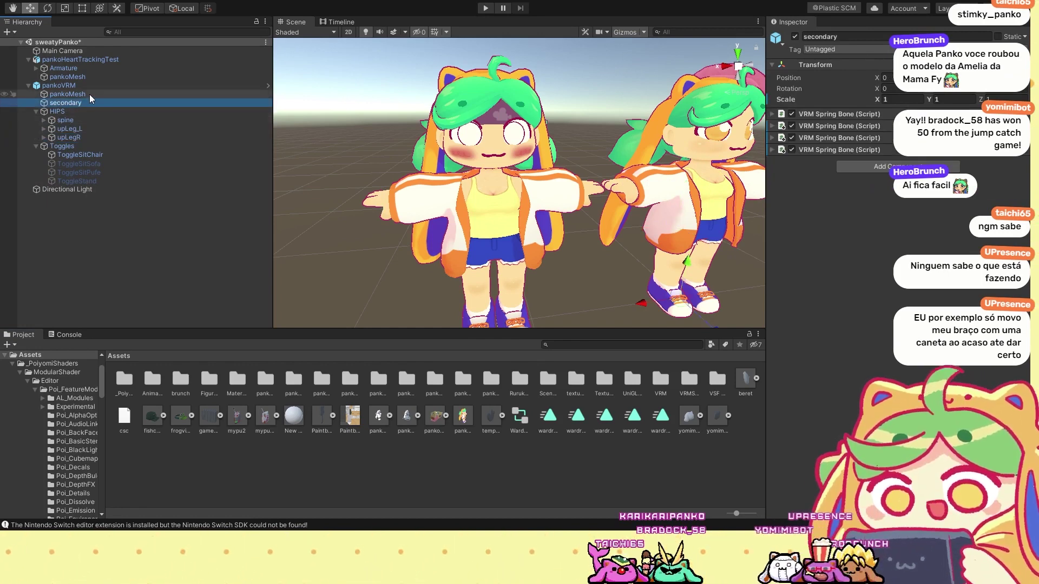
{"action": "left_click", "coordinate": [94, 91]}
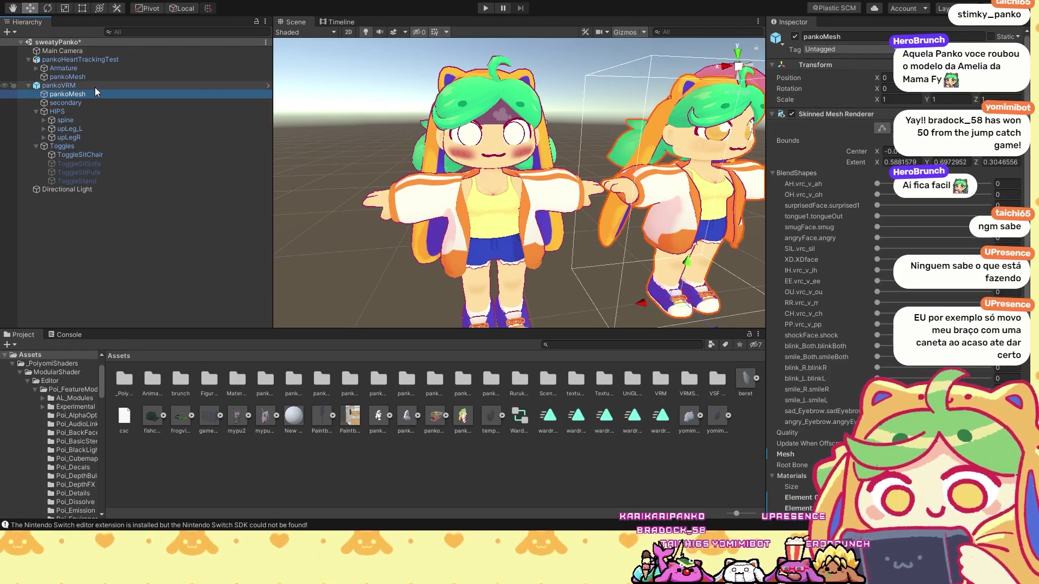
{"action": "left_click", "coordinate": [96, 86]}
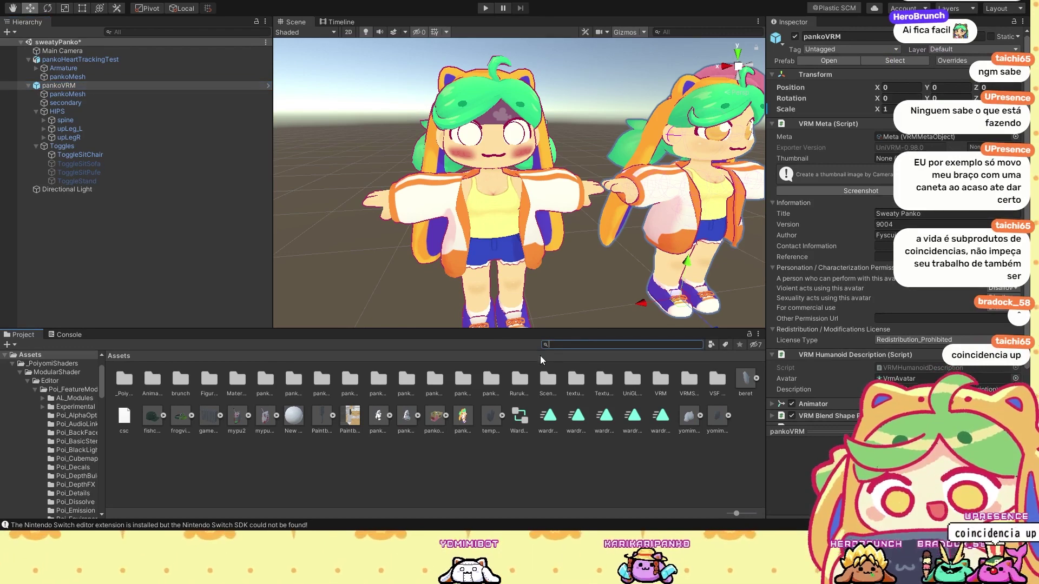
Step: Check the folders in Assets one by one to identify the pankoVRM folders and their neighbours
{"action": "left_click", "coordinate": [471, 435]}
{"action": "left_click", "coordinate": [407, 378]}
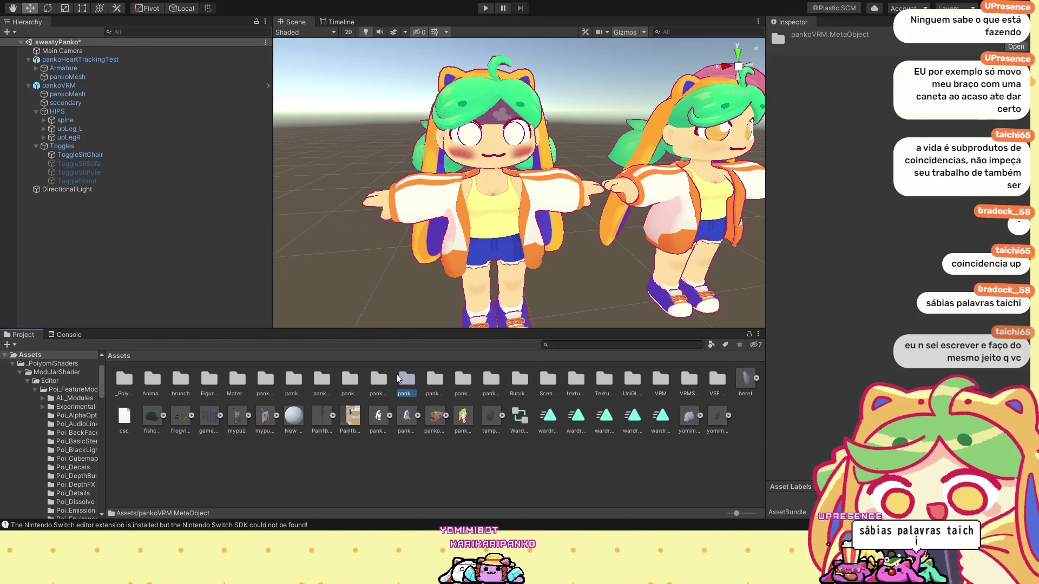
{"action": "left_click", "coordinate": [377, 388]}
{"action": "left_click", "coordinate": [349, 379]}
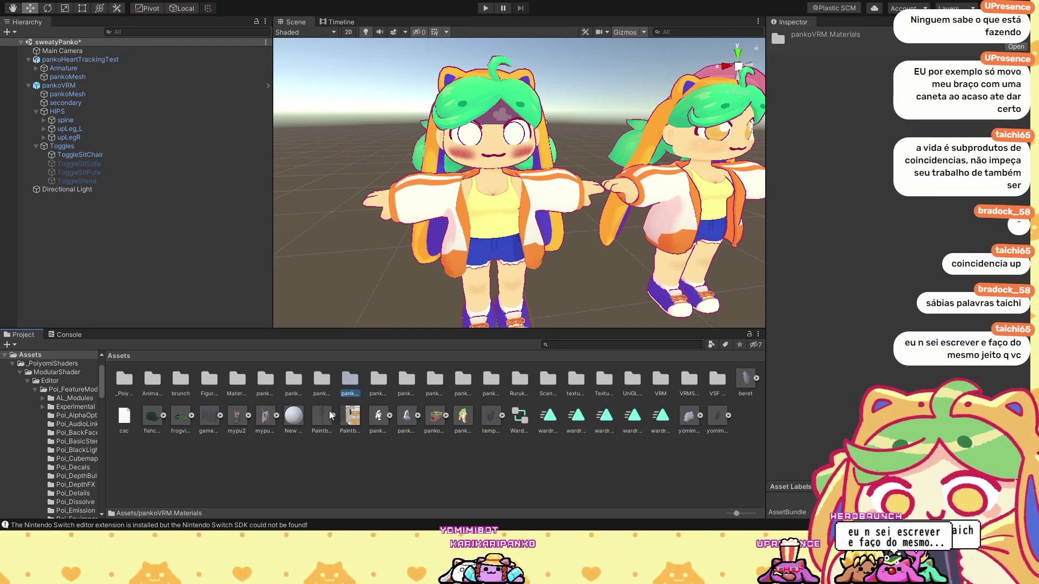
{"action": "left_click", "coordinate": [322, 380]}
{"action": "left_click", "coordinate": [301, 385]}
{"action": "left_click", "coordinate": [261, 378]}
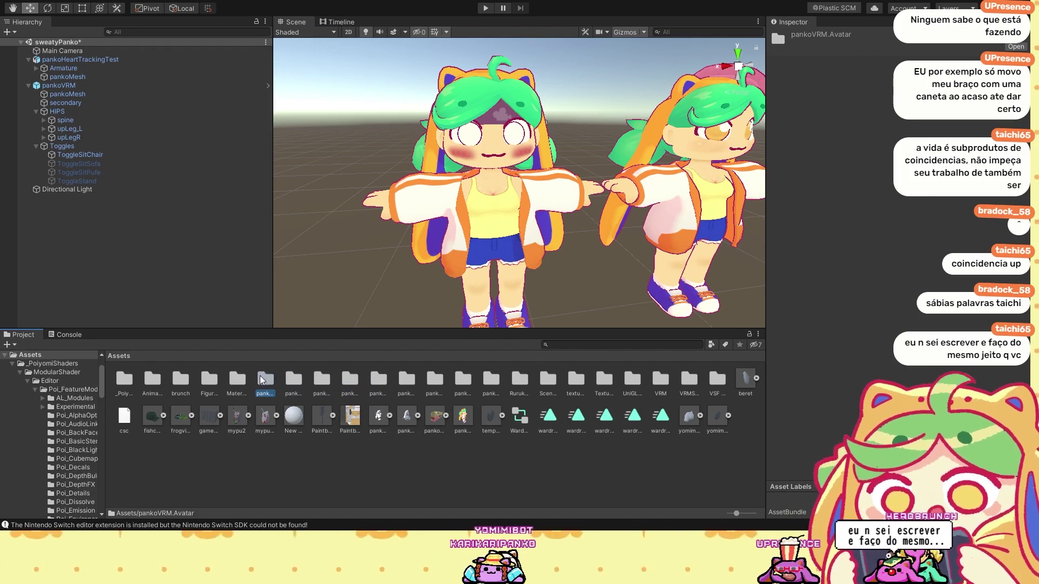
{"action": "left_click", "coordinate": [229, 386]}
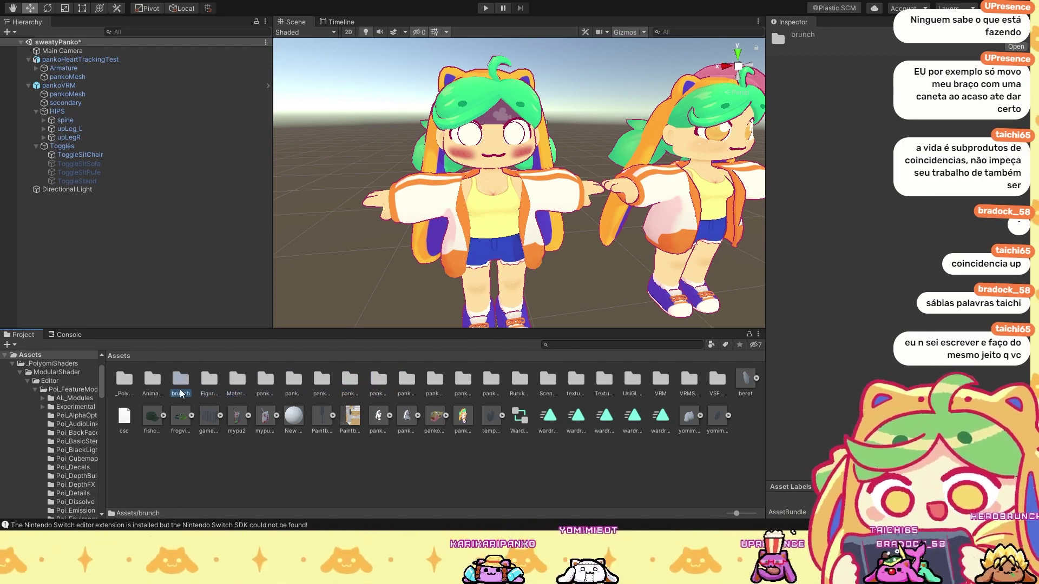
{"action": "left_click", "coordinate": [152, 380]}
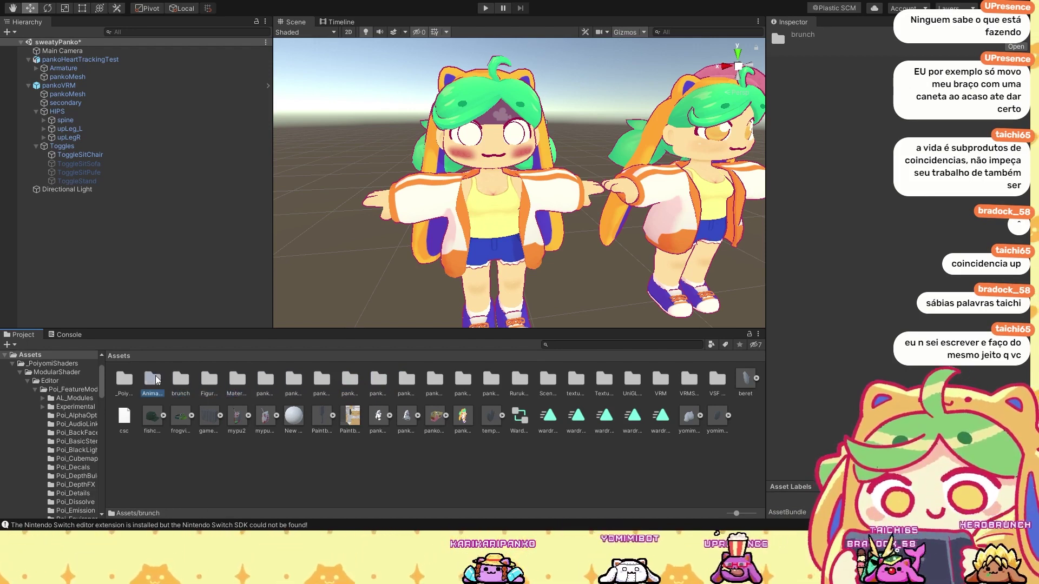
{"action": "left_click", "coordinate": [406, 380]}
{"action": "left_click", "coordinate": [440, 378]}
{"action": "left_click", "coordinate": [465, 380]}
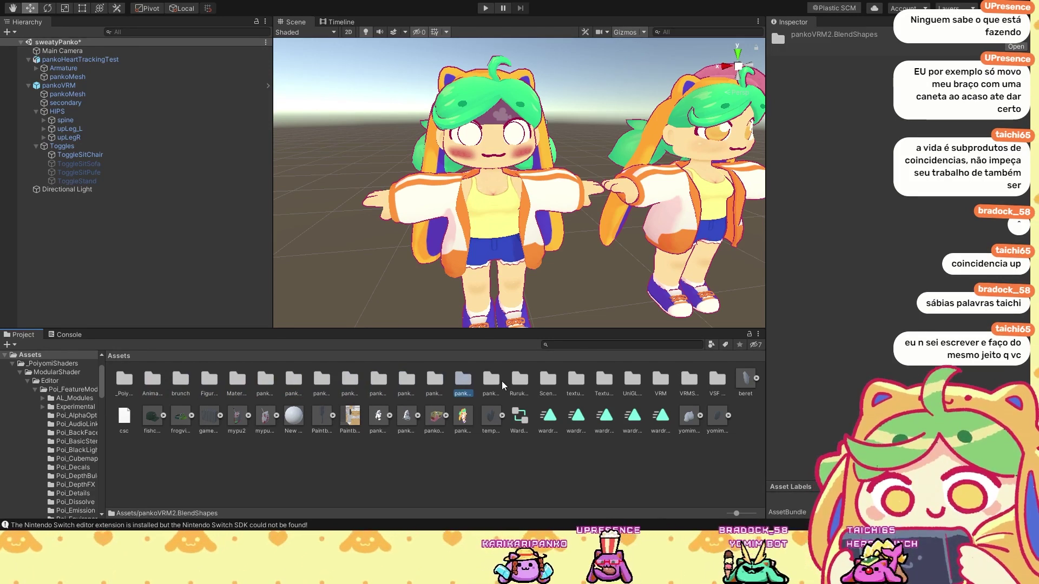
{"action": "left_click", "coordinate": [497, 379]}
{"action": "left_click", "coordinate": [525, 381]}
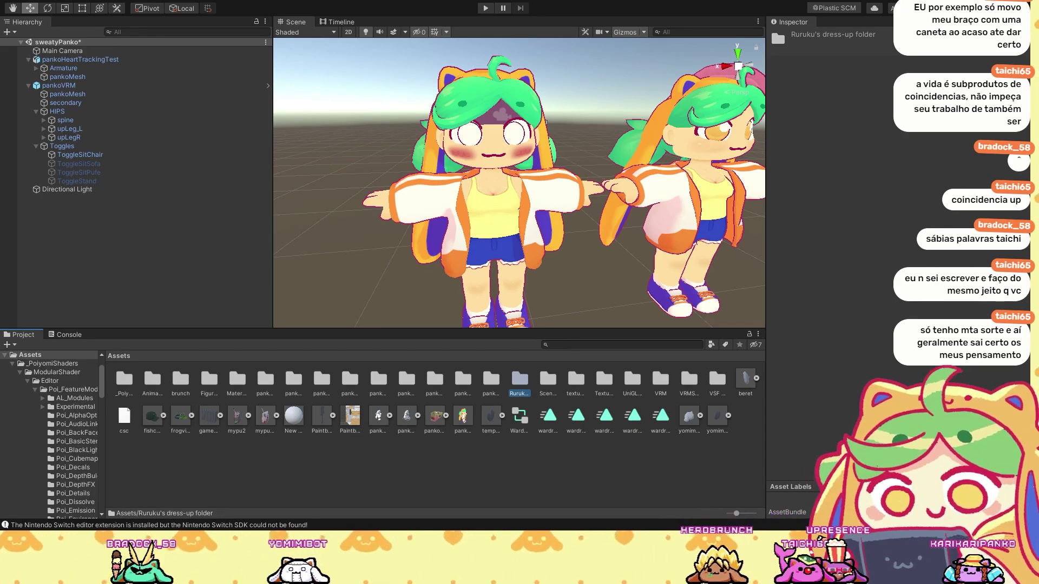
Step: Inspect both avatars in the scene from the front and side, including a close view of pankoHeartTrackingTest's face
{"action": "left_click", "coordinate": [594, 243]}
{"action": "scroll", "coordinate": [594, 243], "scroll_direction": "down", "scroll_amount": 3}
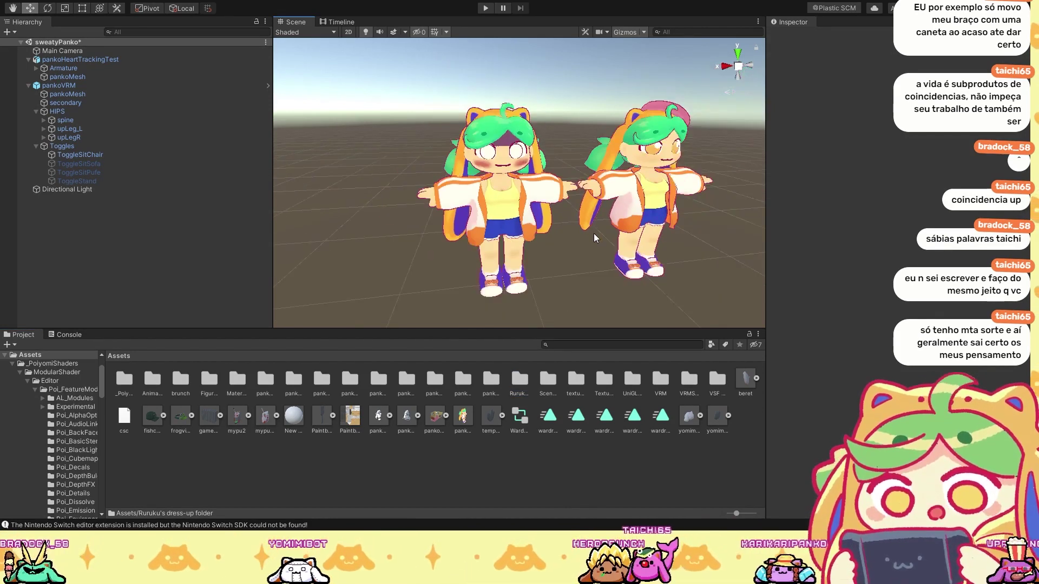
{"action": "scroll", "coordinate": [553, 184], "scroll_direction": "up", "scroll_amount": 5}
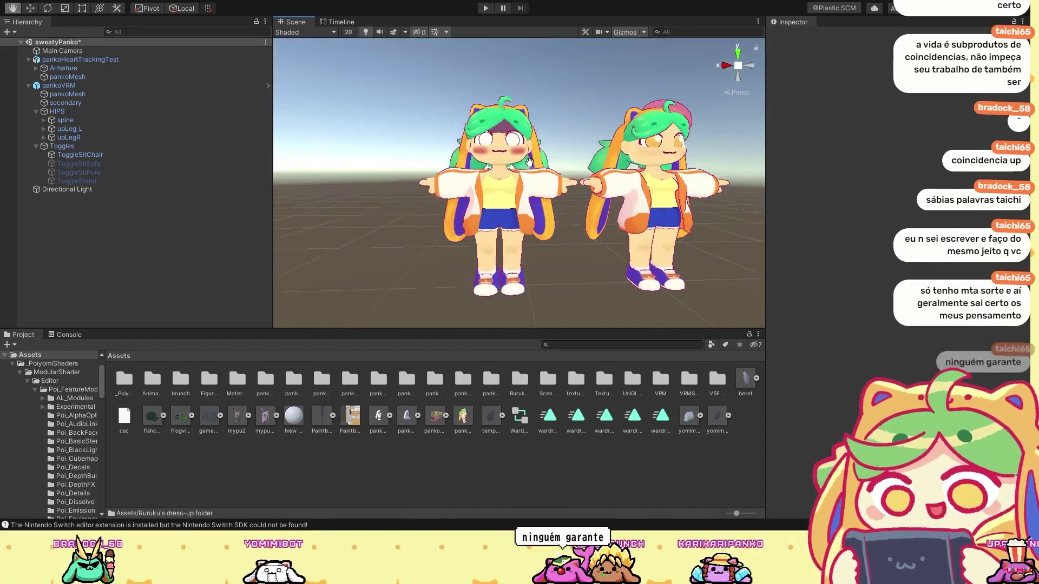
{"action": "scroll", "coordinate": [552, 216], "scroll_direction": "up", "scroll_amount": 5}
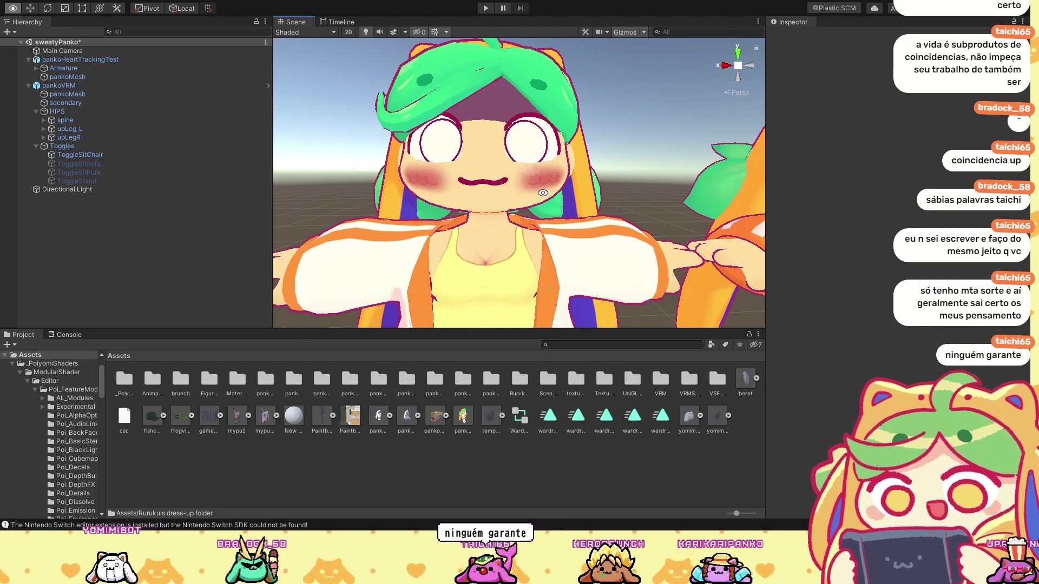
{"action": "left_click_drag", "start_coordinate": [543, 193], "coordinate": [567, 169], "text": "alt"}
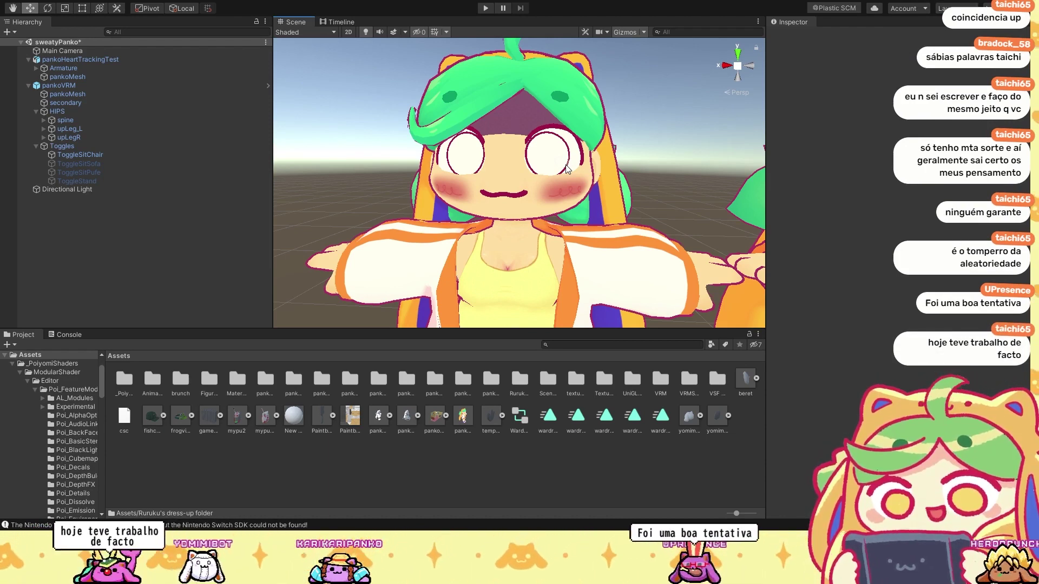
{"action": "left_click", "coordinate": [563, 142]}
{"action": "left_click_drag", "start_coordinate": [563, 141], "coordinate": [492, 163], "text": "alt"}
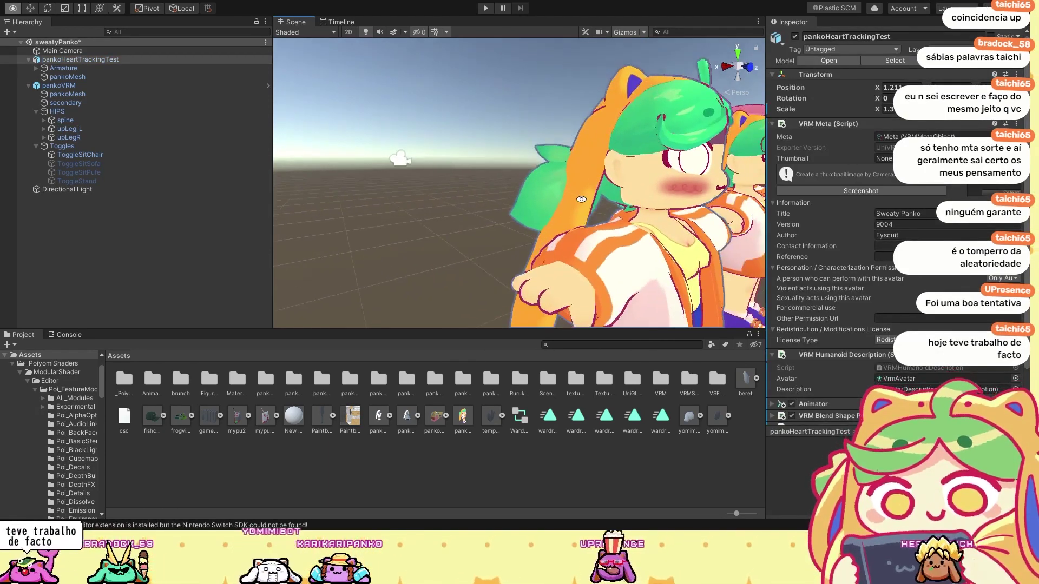
{"action": "scroll", "coordinate": [503, 146], "scroll_direction": "down", "scroll_amount": 5}
{"action": "left_click", "coordinate": [508, 138]}
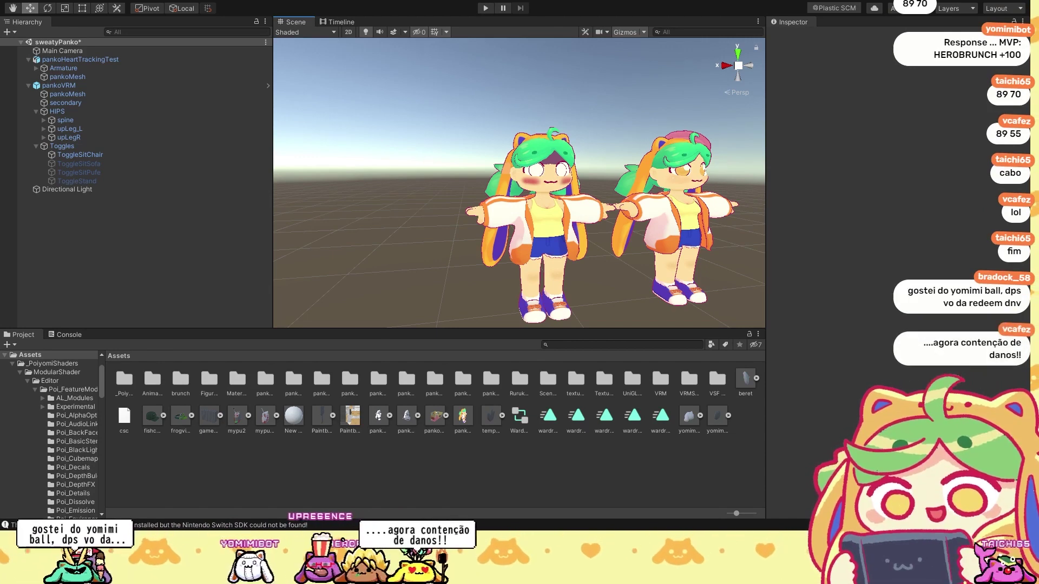
{"action": "left_click", "coordinate": [401, 313]}
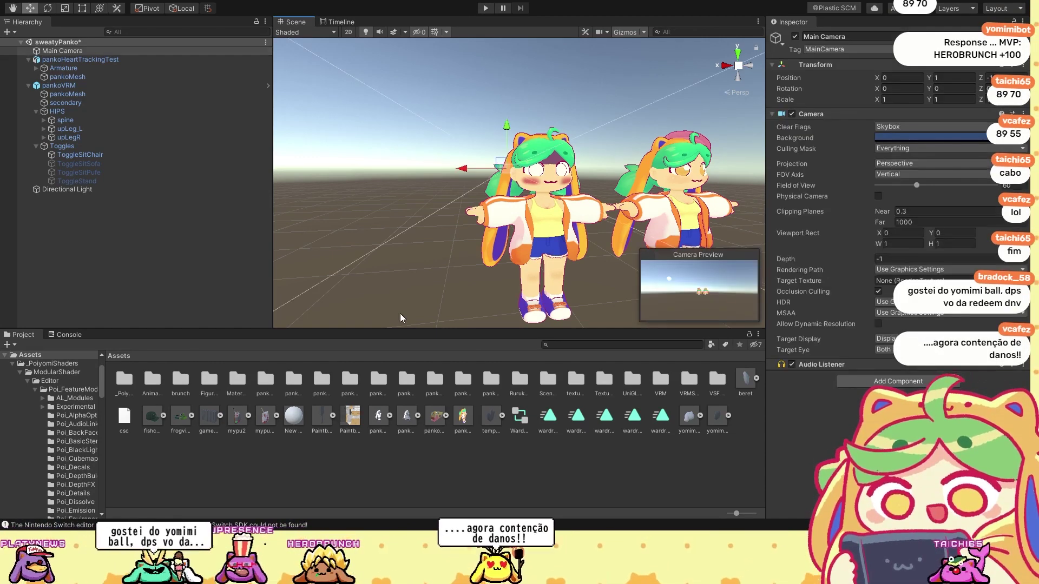
{"action": "left_click", "coordinate": [569, 117]}
{"action": "left_click_drag", "start_coordinate": [572, 106], "coordinate": [509, 184], "text": "alt"}
{"action": "scroll", "coordinate": [543, 177], "scroll_direction": "up", "scroll_amount": 5}
{"action": "scroll", "coordinate": [545, 173], "scroll_direction": "down", "scroll_amount": 4}
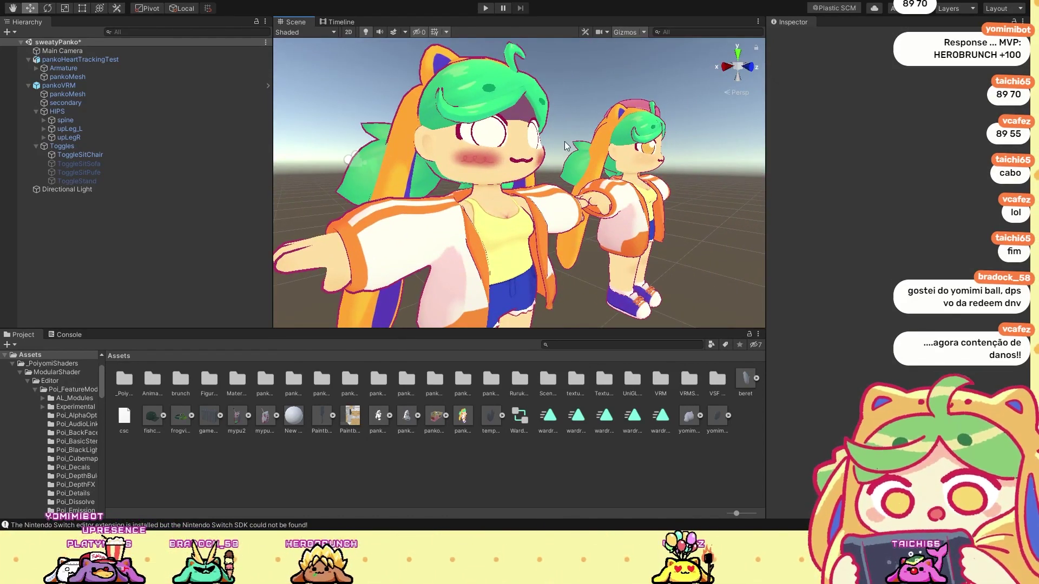
{"action": "left_click_drag", "start_coordinate": [564, 142], "coordinate": [548, 217], "text": "alt"}
{"action": "left_click_drag", "start_coordinate": [455, 306], "coordinate": [491, 191], "text": "alt"}
{"action": "scroll", "coordinate": [493, 170], "scroll_direction": "up", "scroll_amount": 5}
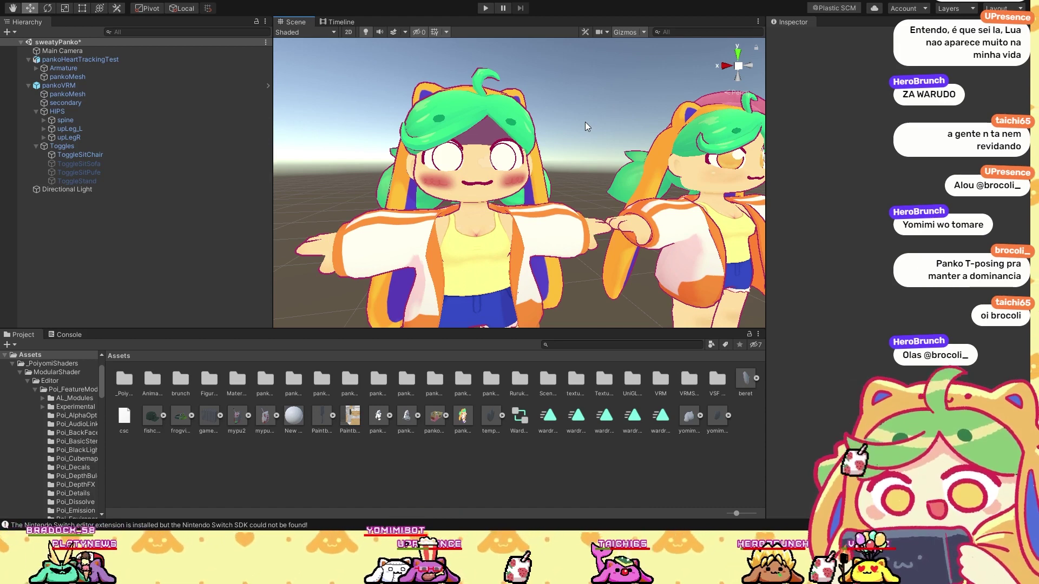
Step: Examine pankoHeartTrackingTest's hierarchy, including its Armature, and review the blend shapes of its pankoMesh
{"action": "left_click", "coordinate": [460, 98]}
{"action": "left_click", "coordinate": [70, 76]}
{"action": "left_click", "coordinate": [81, 60]}
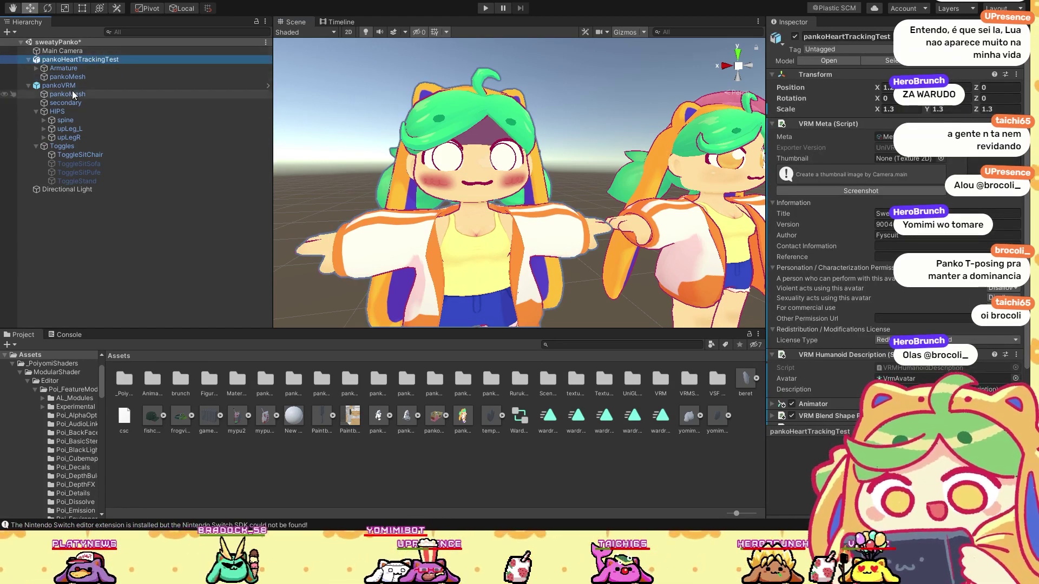
{"action": "left_click", "coordinate": [37, 68]}
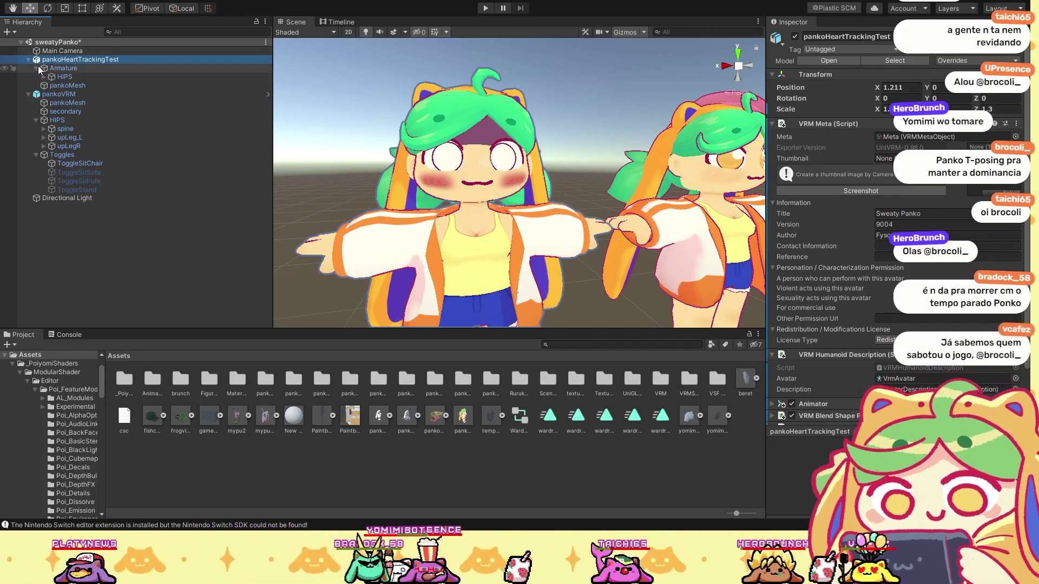
{"action": "left_click", "coordinate": [37, 68]}
{"action": "left_click", "coordinate": [54, 71]}
{"action": "left_click", "coordinate": [54, 77]}
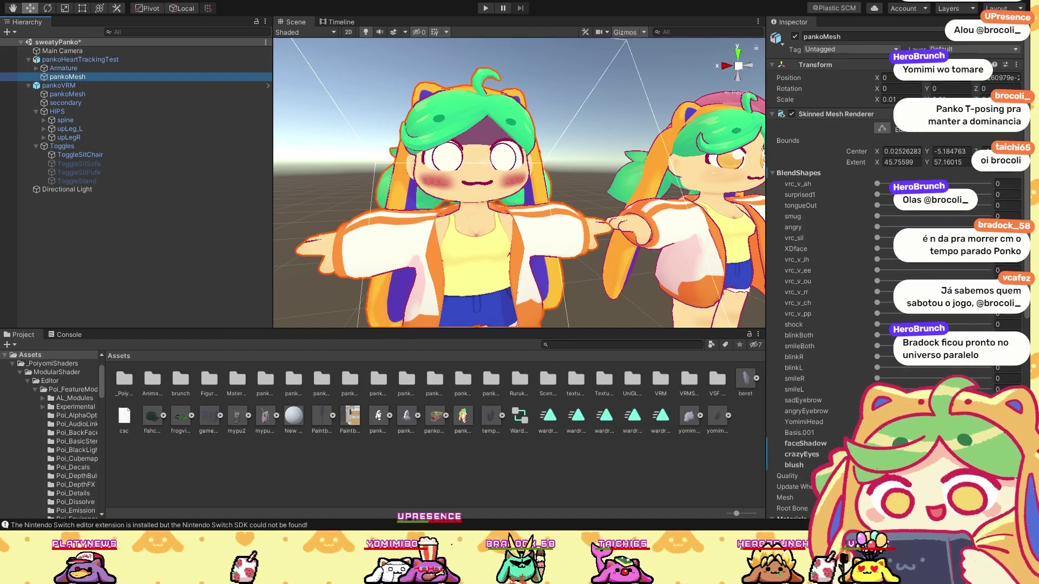
Step: Set pankoHeartTrackingTest's sadEyebrow blend shape to 100 and try angryEyebrow, leaving angryEyebrow at 0
{"action": "left_click", "coordinate": [805, 400]}
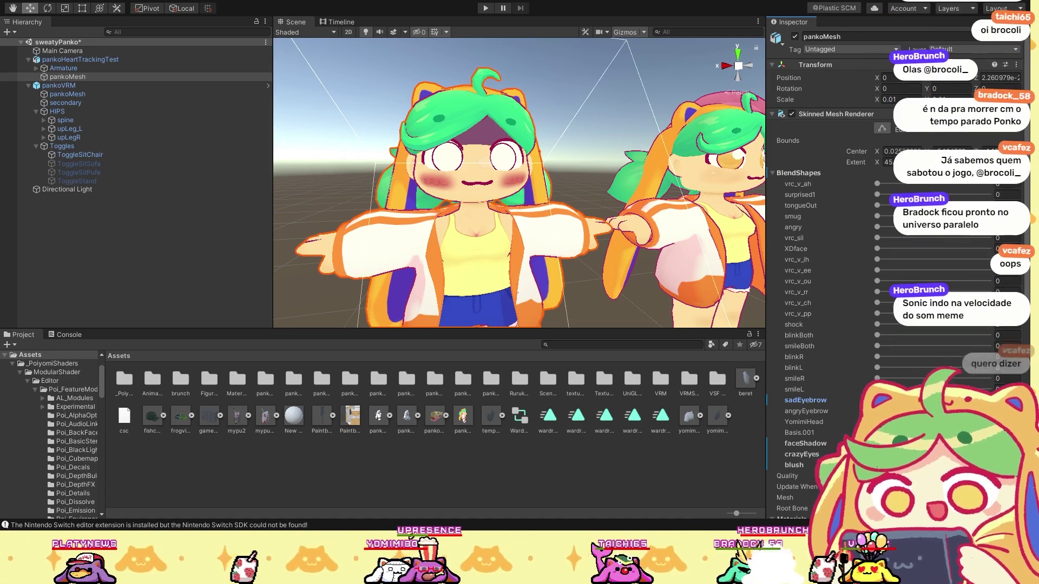
{"action": "left_click", "coordinate": [857, 411]}
{"action": "left_click", "coordinate": [857, 400]}
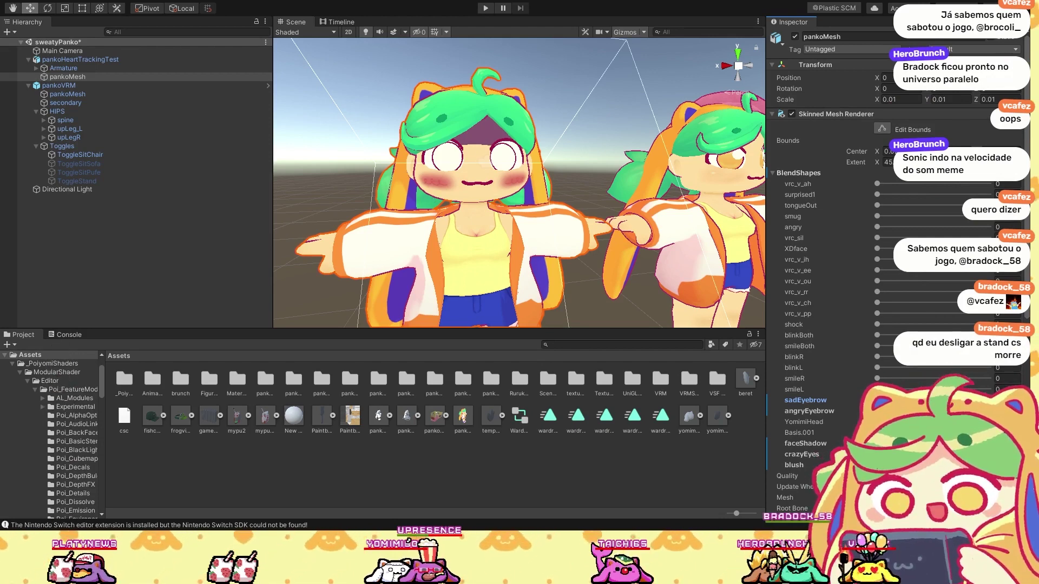
Step: Inspect pankoHeartTrackingTest's face and body in the scene from the front and at a slight angle
{"action": "left_click", "coordinate": [593, 85]}
{"action": "scroll", "coordinate": [546, 135], "scroll_direction": "down", "scroll_amount": 10}
{"action": "left_click_drag", "start_coordinate": [573, 163], "coordinate": [552, 163], "text": "alt"}
{"action": "scroll", "coordinate": [534, 178], "scroll_direction": "up", "scroll_amount": 8}
{"action": "scroll", "coordinate": [524, 134], "scroll_direction": "down", "scroll_amount": 5}
{"action": "scroll", "coordinate": [524, 135], "scroll_direction": "up", "scroll_amount": 5}
{"action": "left_click", "coordinate": [524, 134]}
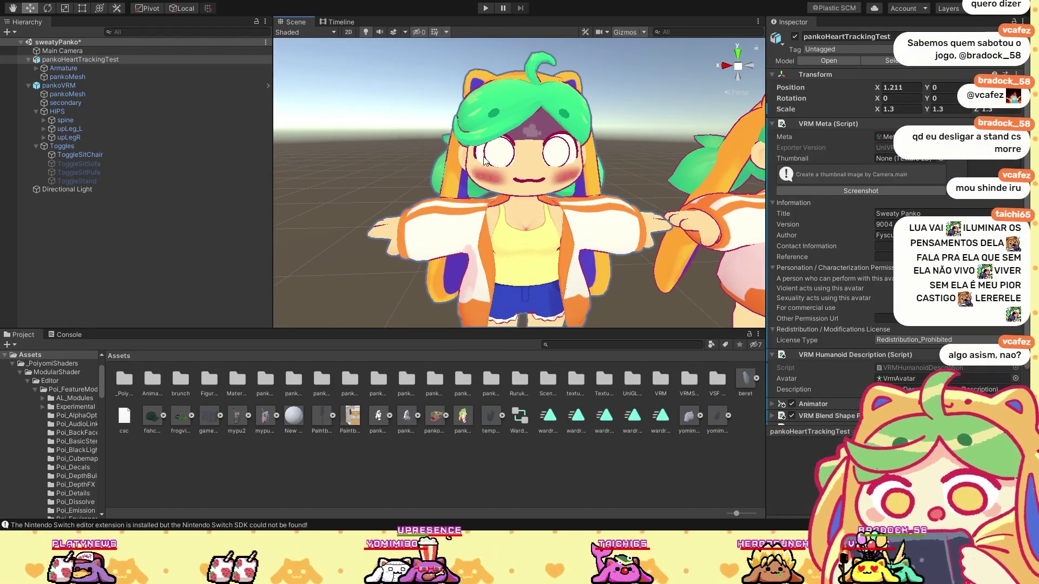
{"action": "left_click_drag", "start_coordinate": [532, 176], "coordinate": [581, 160], "text": "alt"}
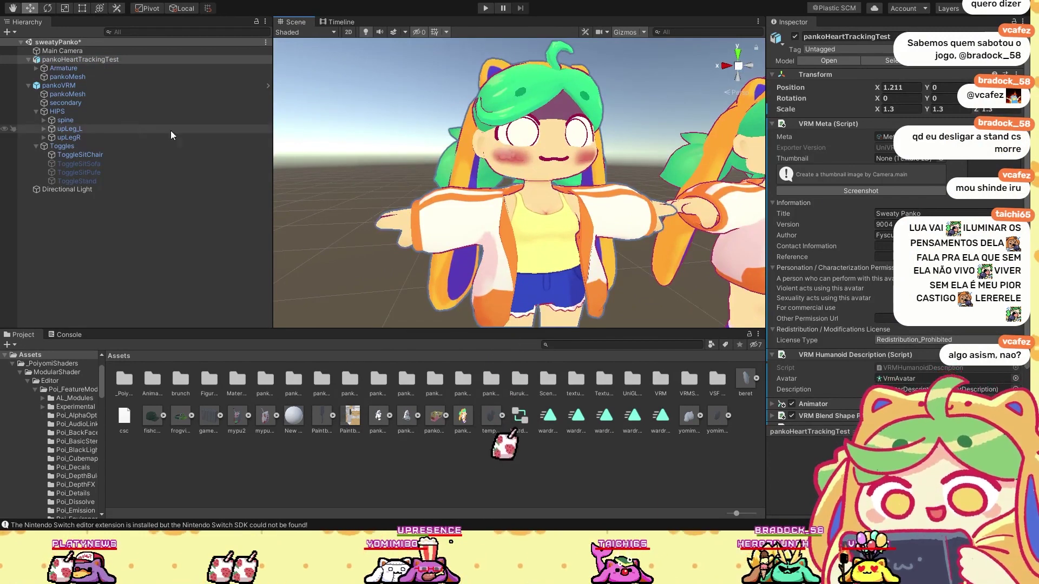
Step: Compare the components of pankoHeartTrackingTest, its Armature and pankoMesh with those of pankoVRM
{"action": "left_click", "coordinate": [100, 77]}
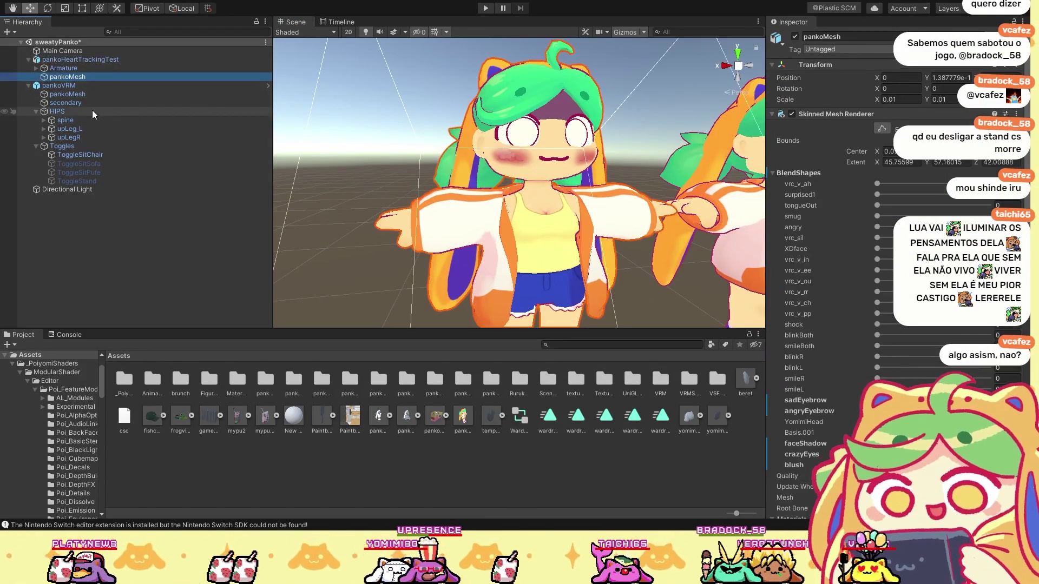
{"action": "left_click", "coordinate": [75, 68]}
{"action": "left_click", "coordinate": [102, 59]}
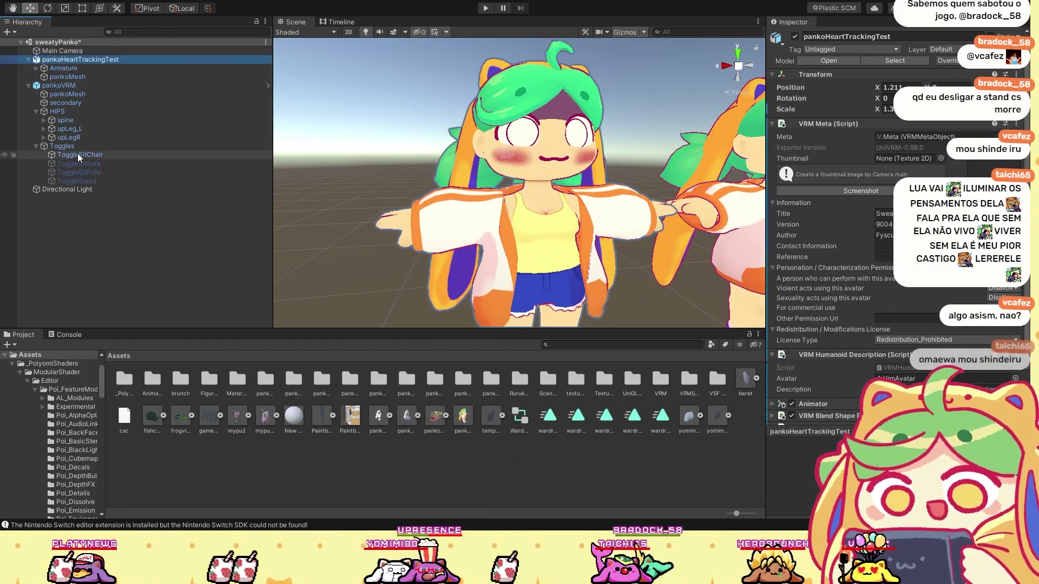
{"action": "left_click", "coordinate": [84, 77]}
{"action": "left_click", "coordinate": [82, 85]}
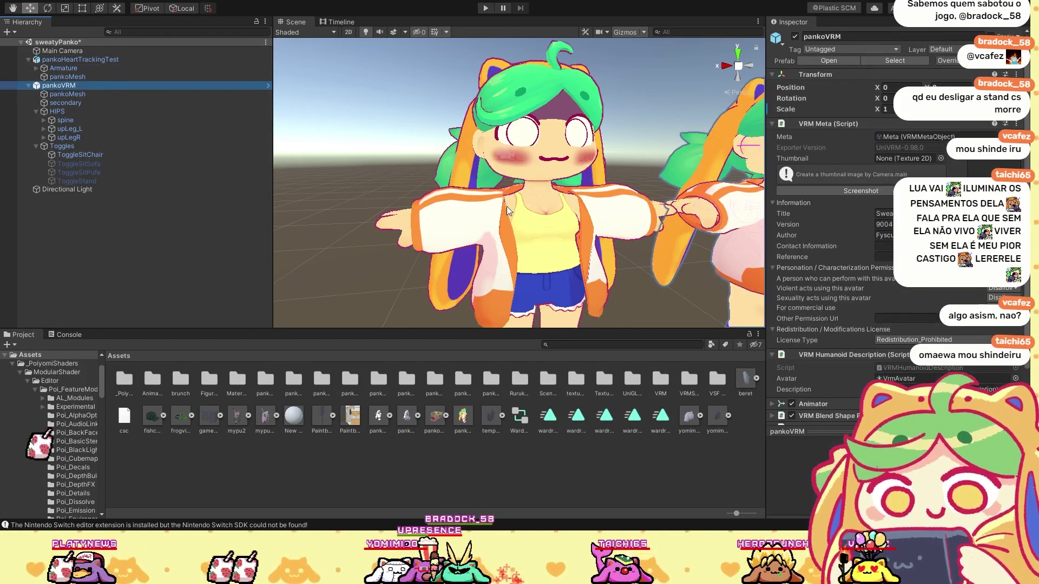
Step: Try sadEyebrow and XDface on pankoHeartTrackingTest's pankoMesh, returning sadEyebrow to 100 and XDface to 0
{"action": "left_click", "coordinate": [113, 68]}
{"action": "left_click", "coordinate": [111, 76]}
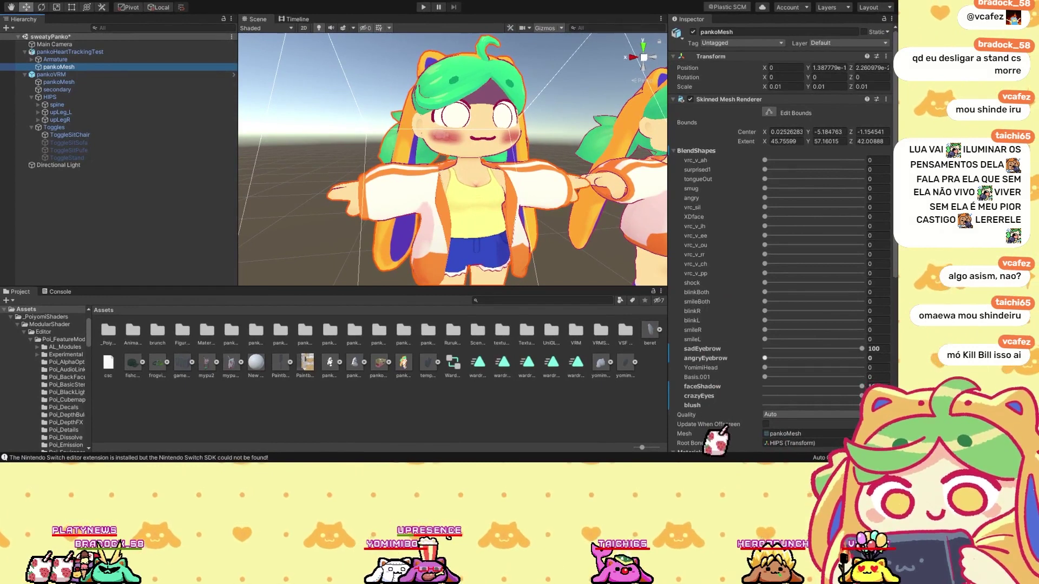
{"action": "left_click", "coordinate": [823, 344]}
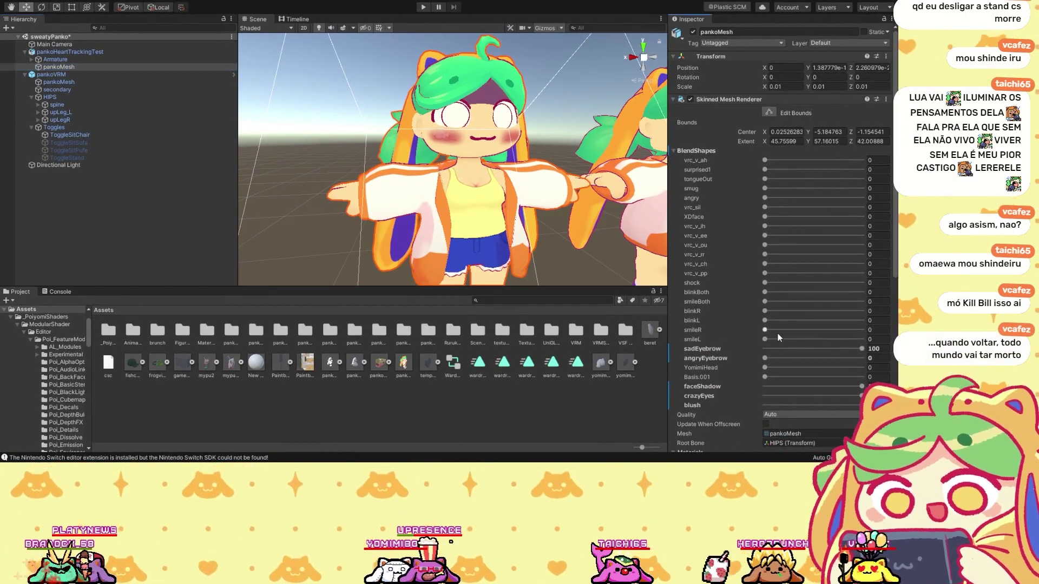
{"action": "left_click_drag", "start_coordinate": [861, 348], "coordinate": [741, 349]}
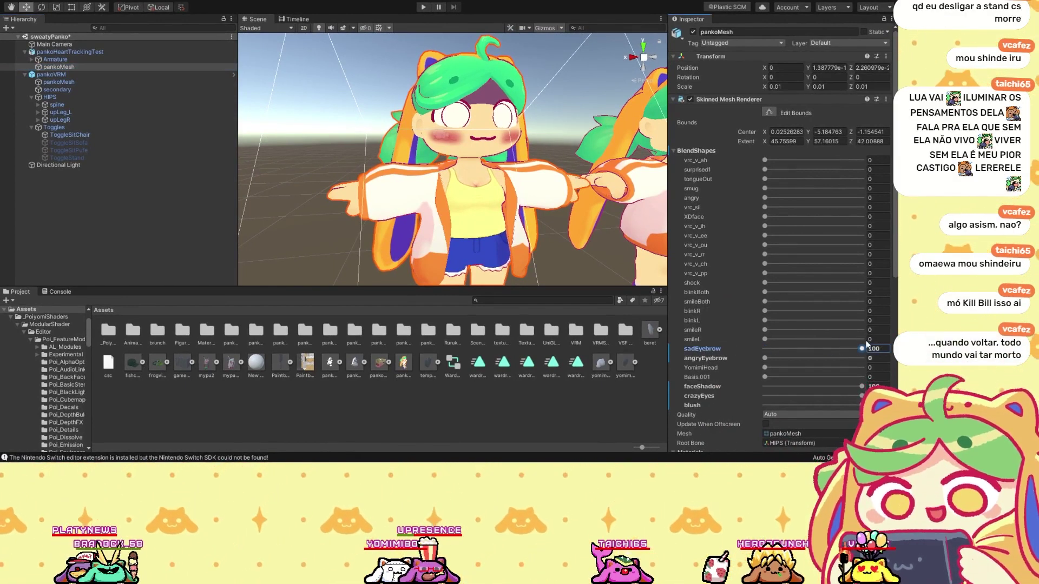
{"action": "left_click_drag", "start_coordinate": [769, 349], "coordinate": [861, 374]}
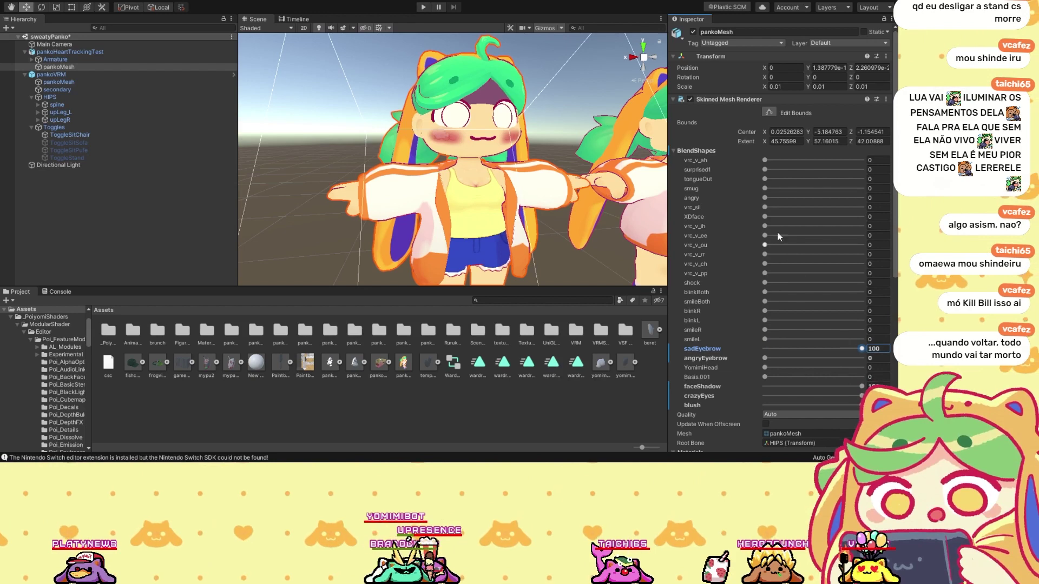
{"action": "left_click_drag", "start_coordinate": [768, 217], "coordinate": [862, 216]}
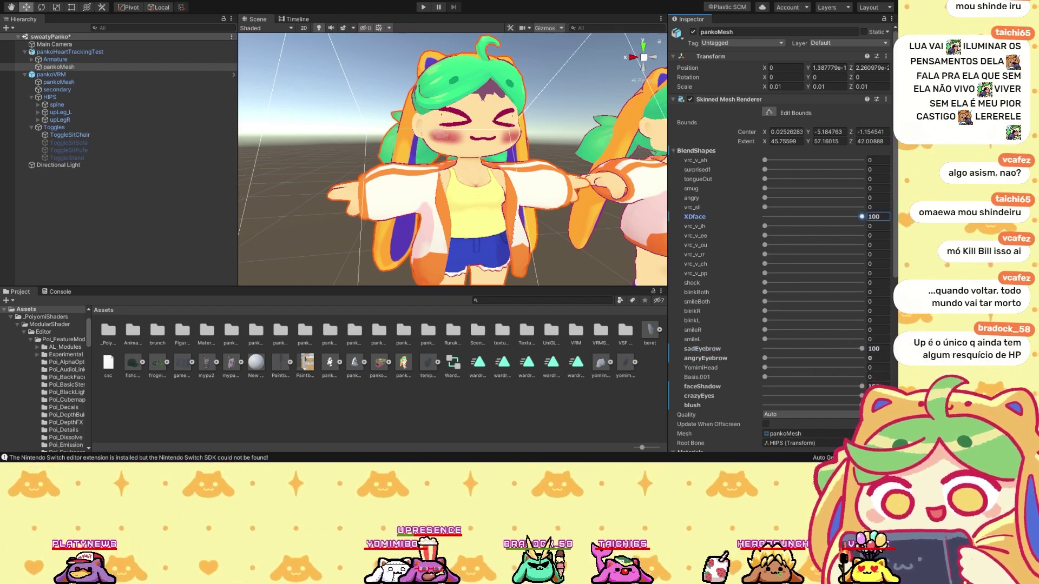
{"action": "left_click_drag", "start_coordinate": [862, 217], "coordinate": [834, 227]}
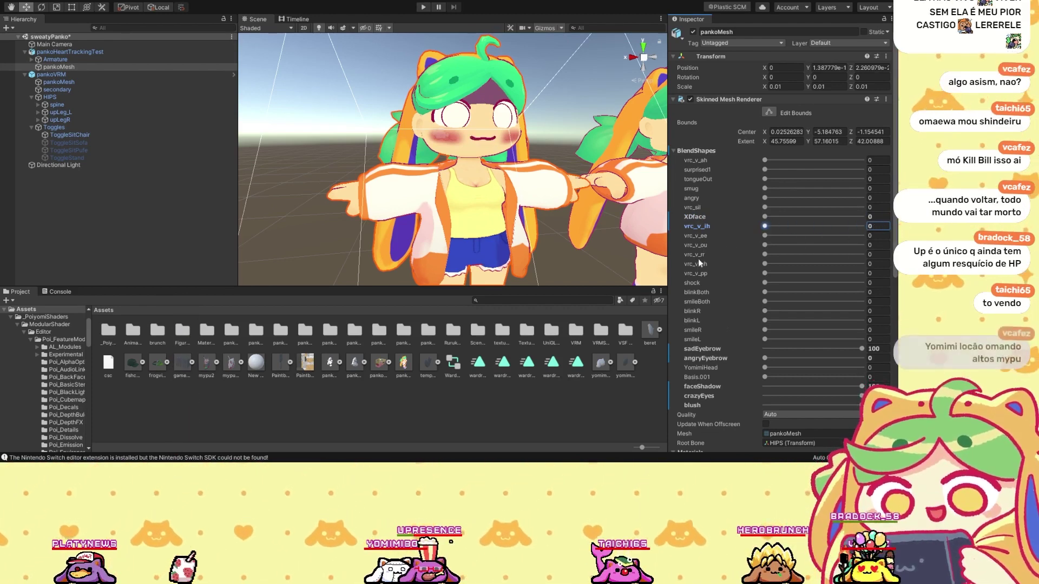
Step: Try the vrc_v_ih blend shape at 100 while viewing the mouth and torso closely, and reset it to 0
{"action": "scroll", "coordinate": [540, 201], "scroll_direction": "up", "scroll_amount": 5}
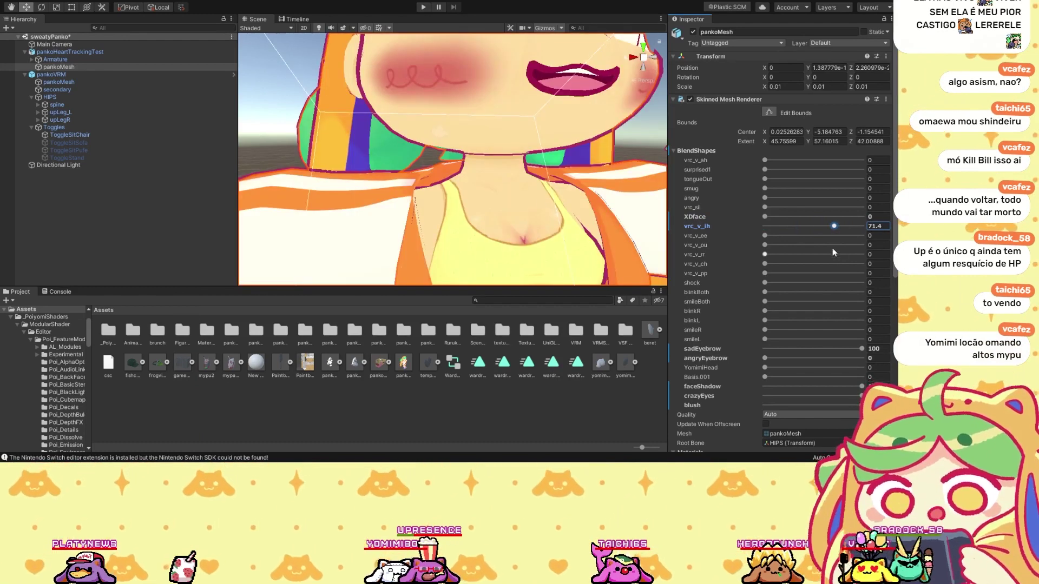
{"action": "middle_click_drag", "start_coordinate": [540, 197], "coordinate": [540, 116]}
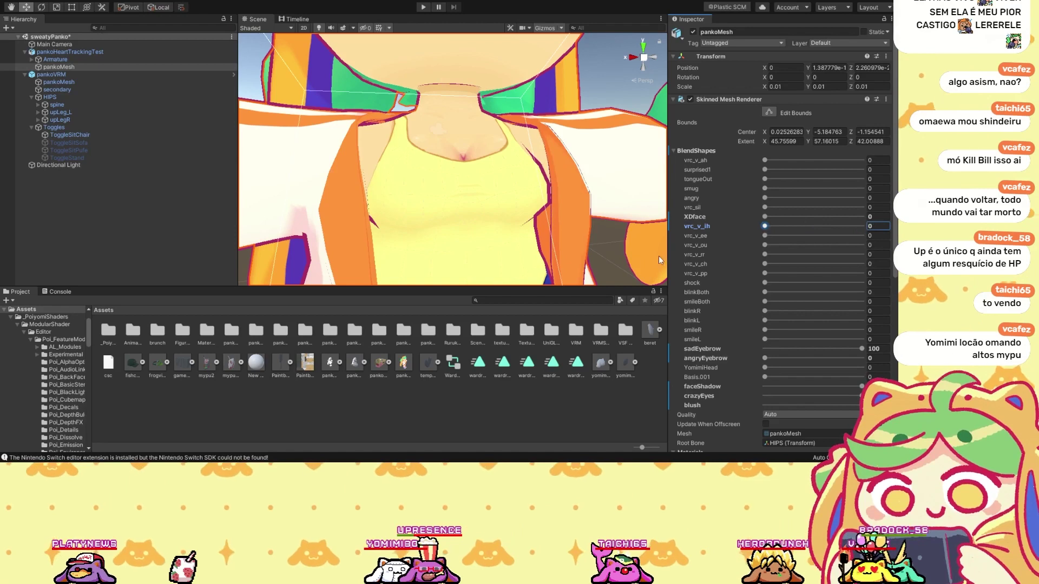
{"action": "type", "text": "100"}
{"action": "key", "text": "Return"}
{"action": "type", "text": "0"}
{"action": "key", "text": "Return"}
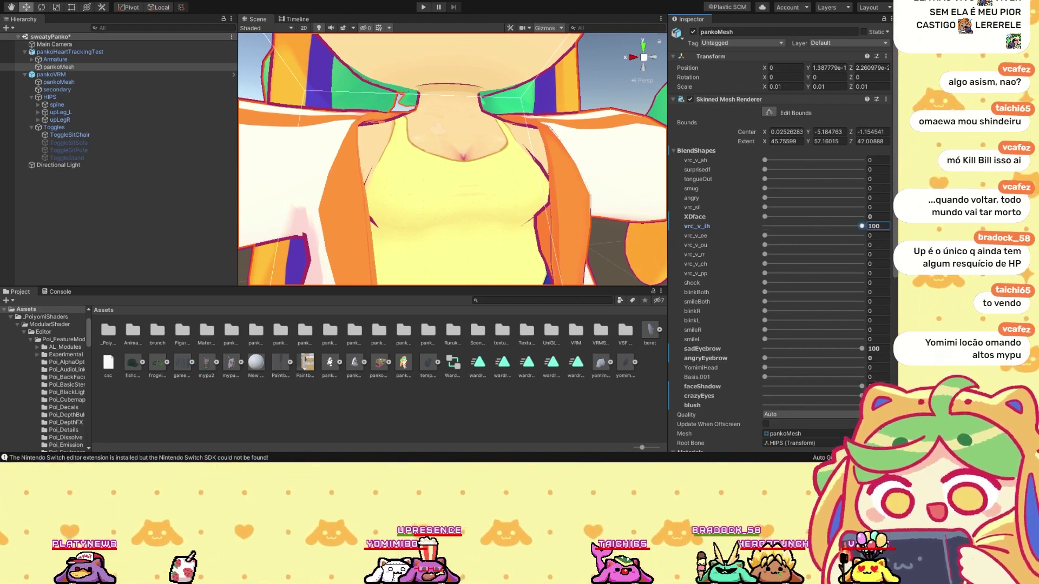
{"action": "key", "text": "f"}
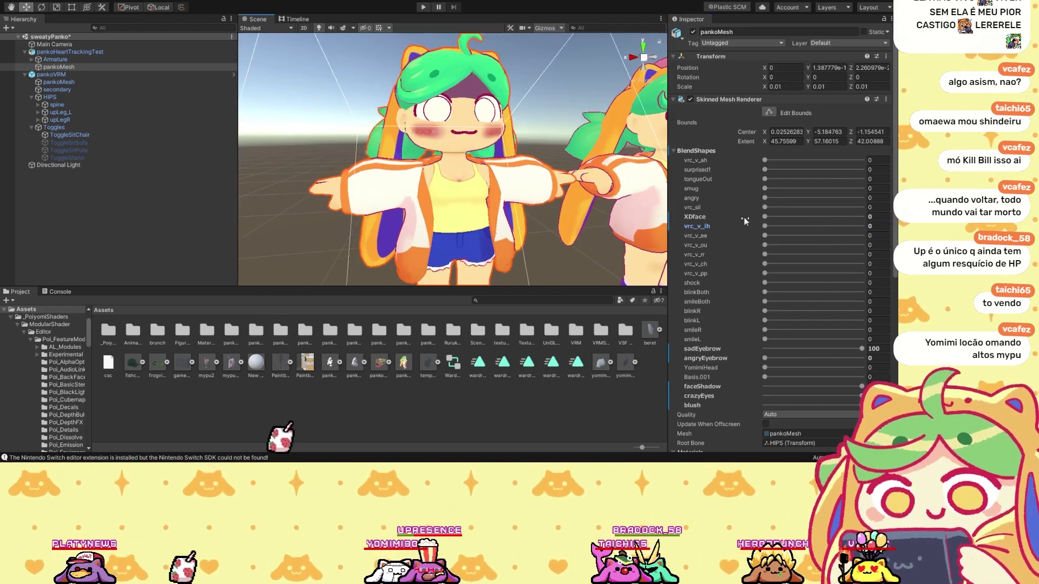
Step: Try the vrc_v_ee blend shape at 100 and reset it to 0
{"action": "left_click", "coordinate": [878, 235]}
{"action": "type", "text": "100"}
{"action": "key", "text": "BackSpace"}
{"action": "key", "text": "BackSpace"}
{"action": "key", "text": "BackSpace"}
{"action": "type", "text": "0"}
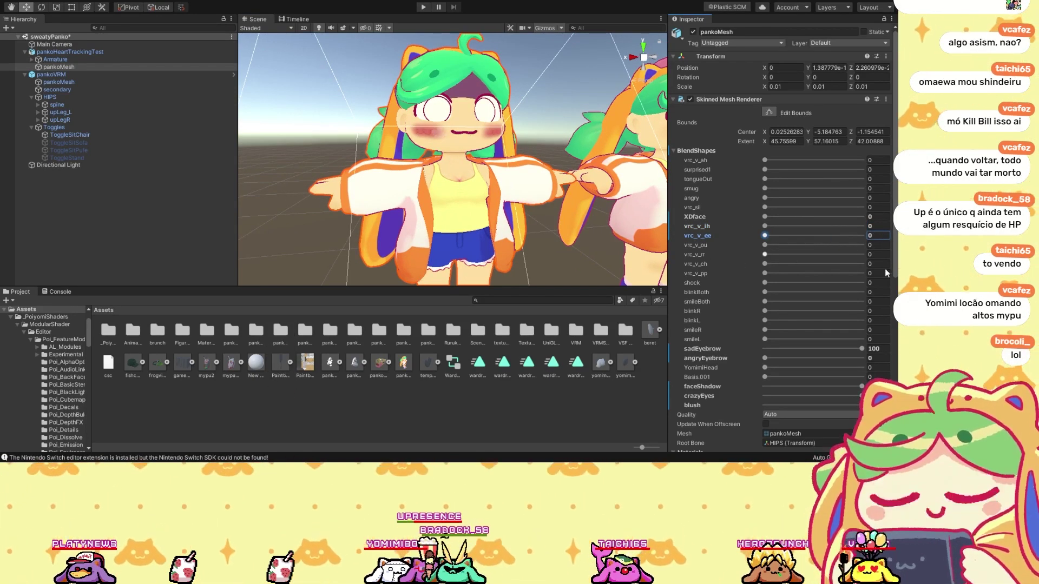
Step: Try lowering sadEyebrow, faceShadow and crazyEyes on the pankoMesh, and restore each to its full value
{"action": "mouse_move", "coordinate": [861, 349]}
{"action": "left_mouse_down"}
{"action": "mouse_move", "coordinate": [852, 349]}
{"action": "mouse_move", "coordinate": [862, 350]}
{"action": "left_mouse_up"}
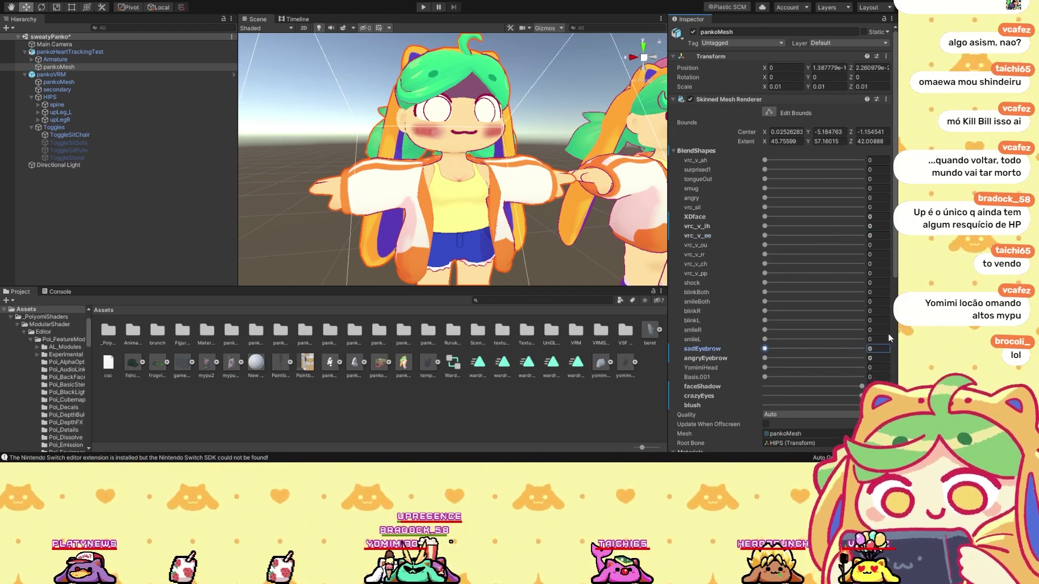
{"action": "left_click_drag", "start_coordinate": [862, 388], "coordinate": [692, 406]}
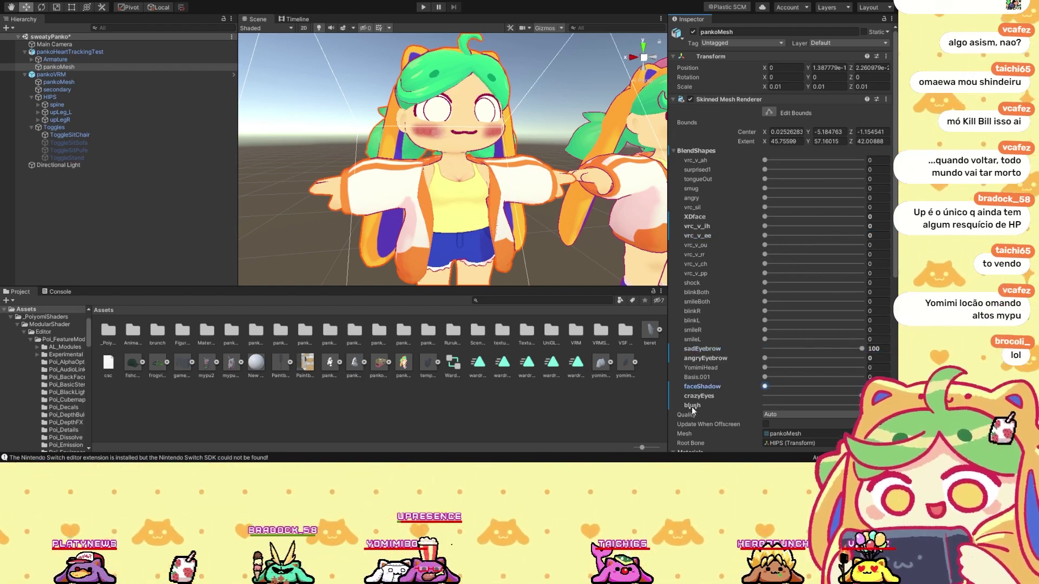
{"action": "left_click_drag", "start_coordinate": [862, 395], "coordinate": [738, 405]}
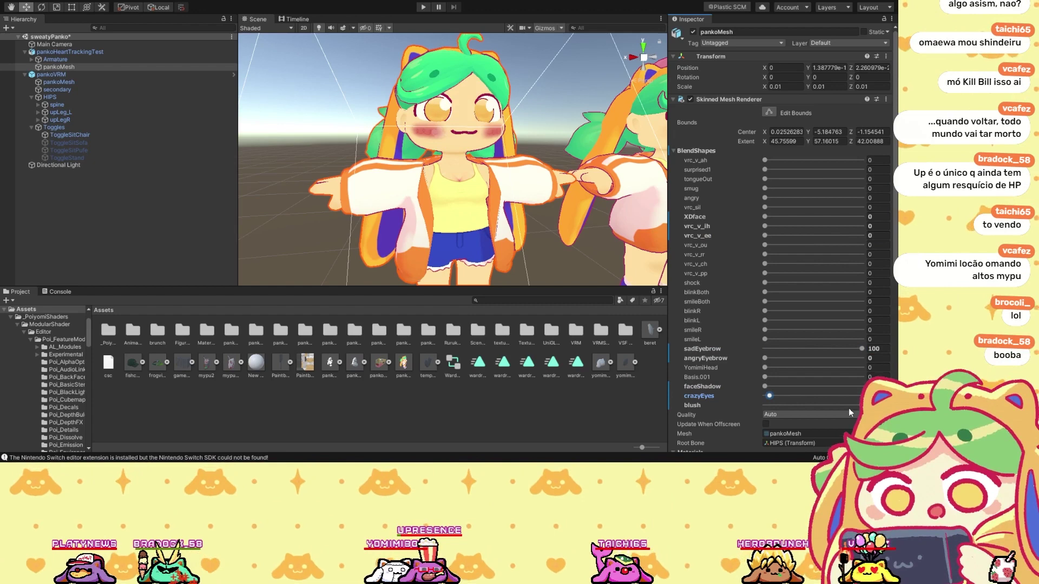
{"action": "left_click", "coordinate": [860, 406]}
{"action": "left_click_drag", "start_coordinate": [780, 399], "coordinate": [861, 395]}
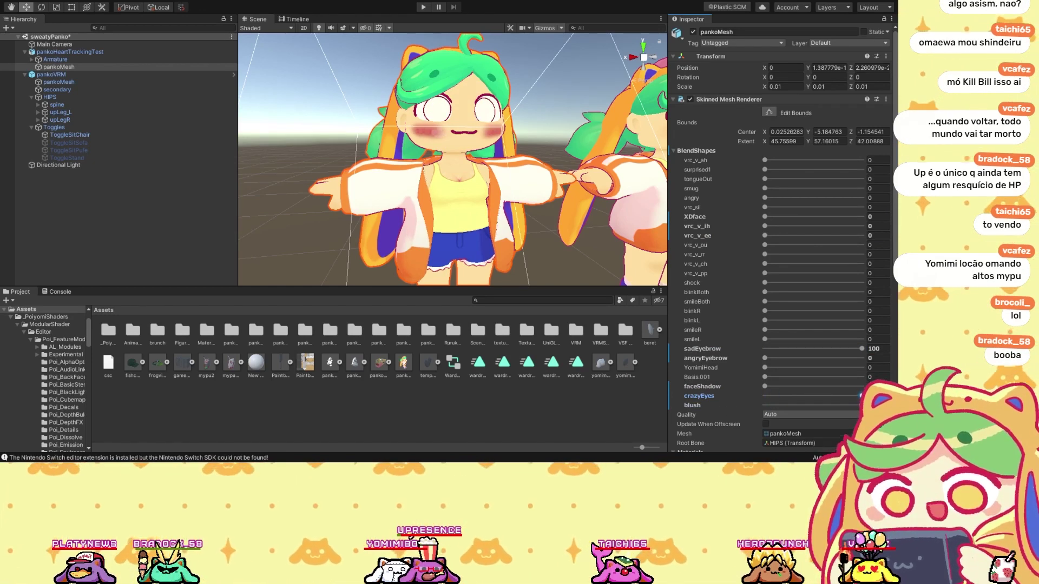
{"action": "left_click", "coordinate": [764, 387]}
{"action": "left_click_drag", "start_coordinate": [796, 387], "coordinate": [862, 388]}
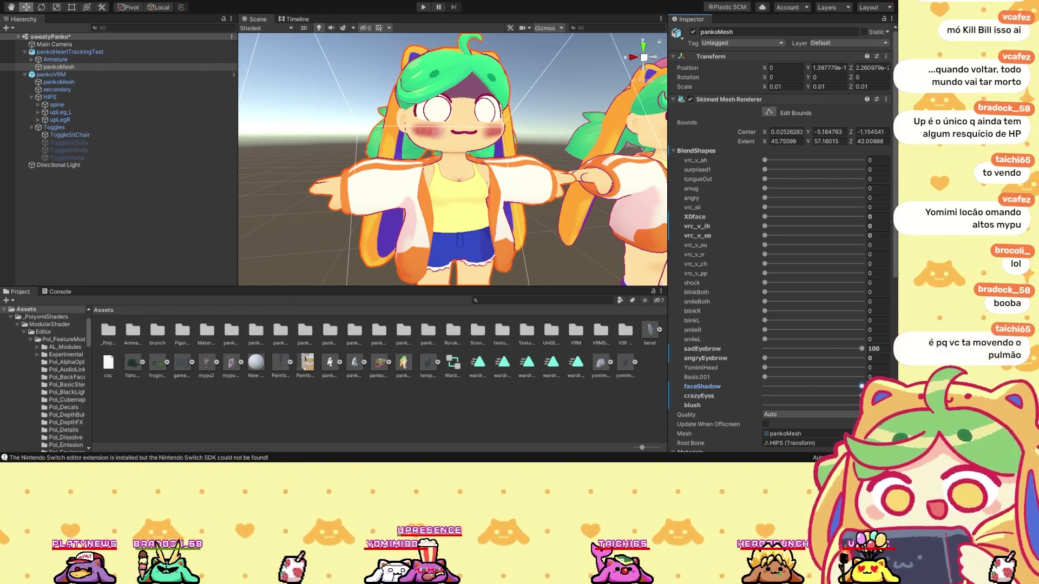
Step: View both avatars side by side at full length and check pankoVRM's root components
{"action": "scroll", "coordinate": [553, 97], "scroll_direction": "down", "scroll_amount": 5}
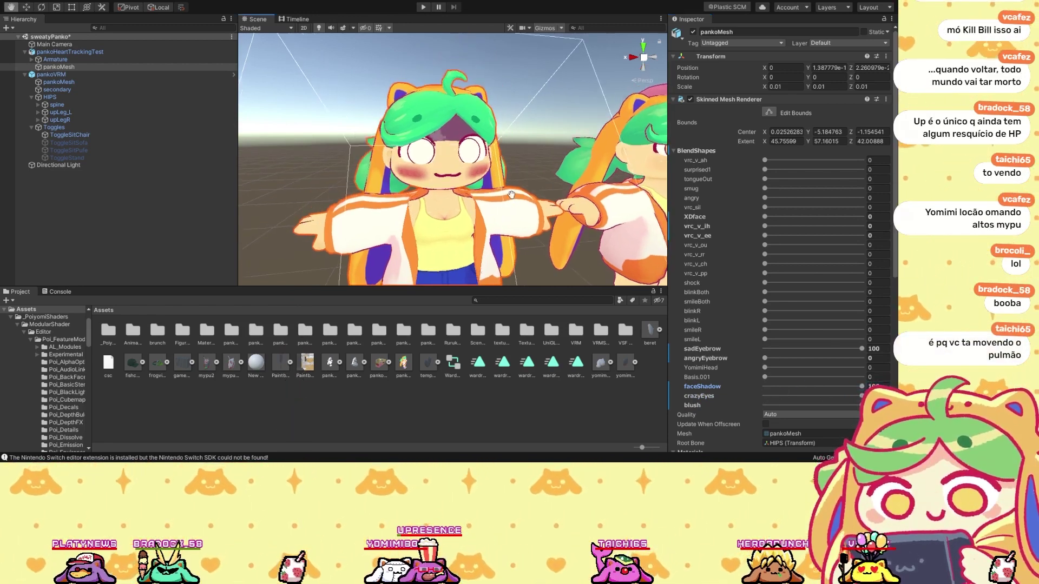
{"action": "left_click", "coordinate": [553, 92]}
{"action": "left_click_drag", "start_coordinate": [553, 92], "coordinate": [682, 98], "text": "alt"}
{"action": "scroll", "coordinate": [452, 171], "scroll_direction": "up", "scroll_amount": 2}
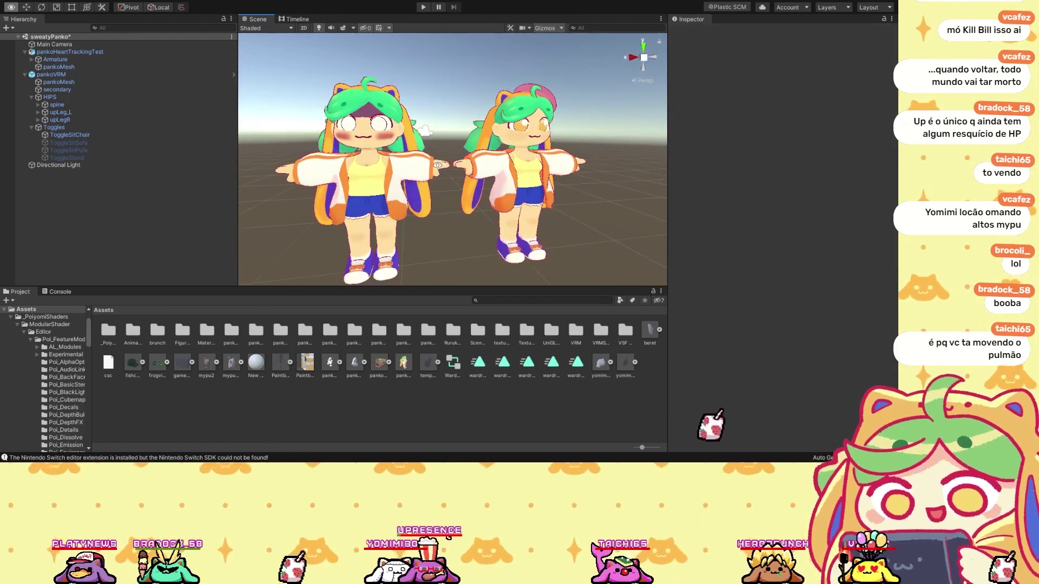
{"action": "left_click", "coordinate": [529, 153]}
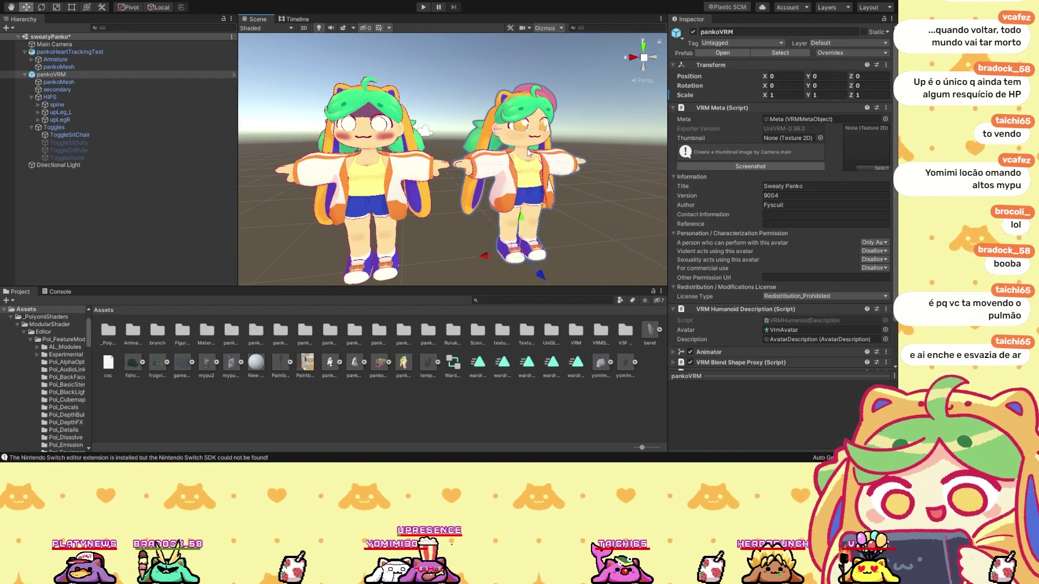
{"action": "left_click", "coordinate": [501, 129]}
{"action": "left_click_drag", "start_coordinate": [500, 129], "coordinate": [459, 121], "text": "alt"}
{"action": "scroll", "coordinate": [467, 122], "scroll_direction": "up", "scroll_amount": 3}
{"action": "scroll", "coordinate": [466, 123], "scroll_direction": "down", "scroll_amount": 5}
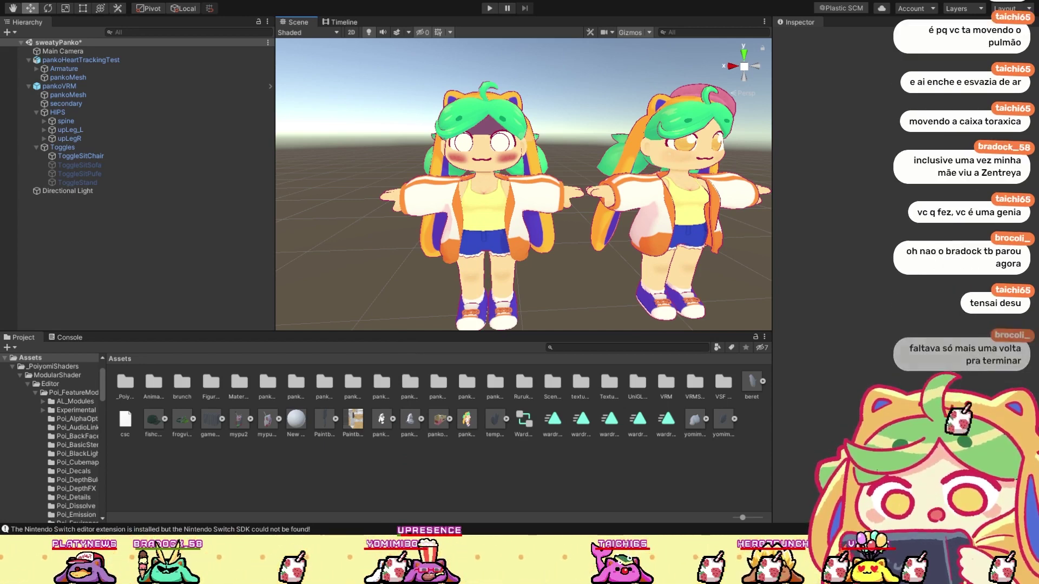
Step: Inspect both avatars from several angles and distances to compare their faces, jackets and poses
{"action": "scroll", "coordinate": [486, 139], "scroll_direction": "up", "scroll_amount": 4}
{"action": "left_click_drag", "start_coordinate": [458, 193], "coordinate": [562, 205], "text": "alt"}
{"action": "right_click_drag", "start_coordinate": [597, 218], "coordinate": [670, 196]}
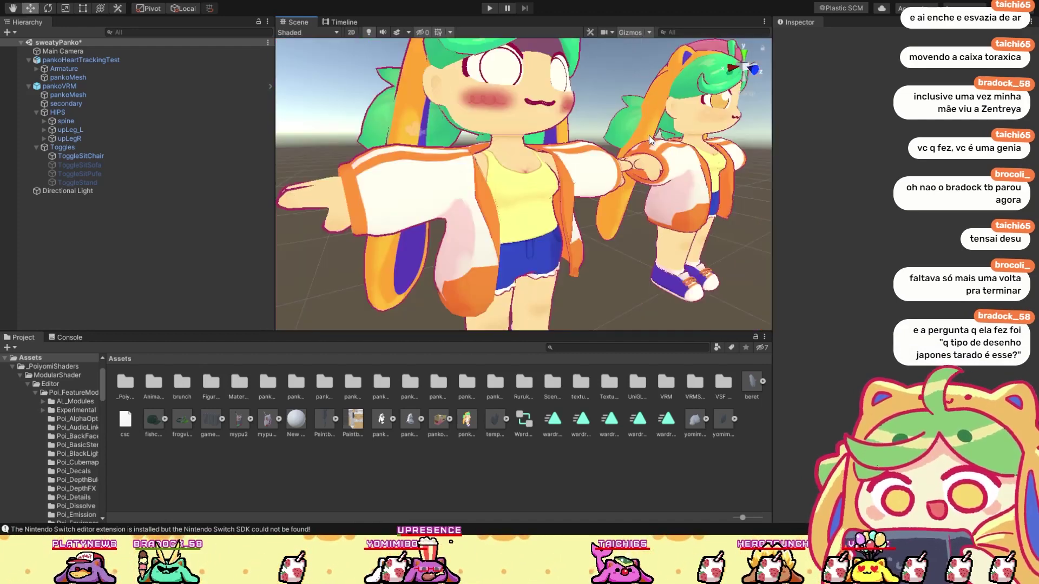
{"action": "right_click_drag", "start_coordinate": [661, 183], "coordinate": [444, 169]}
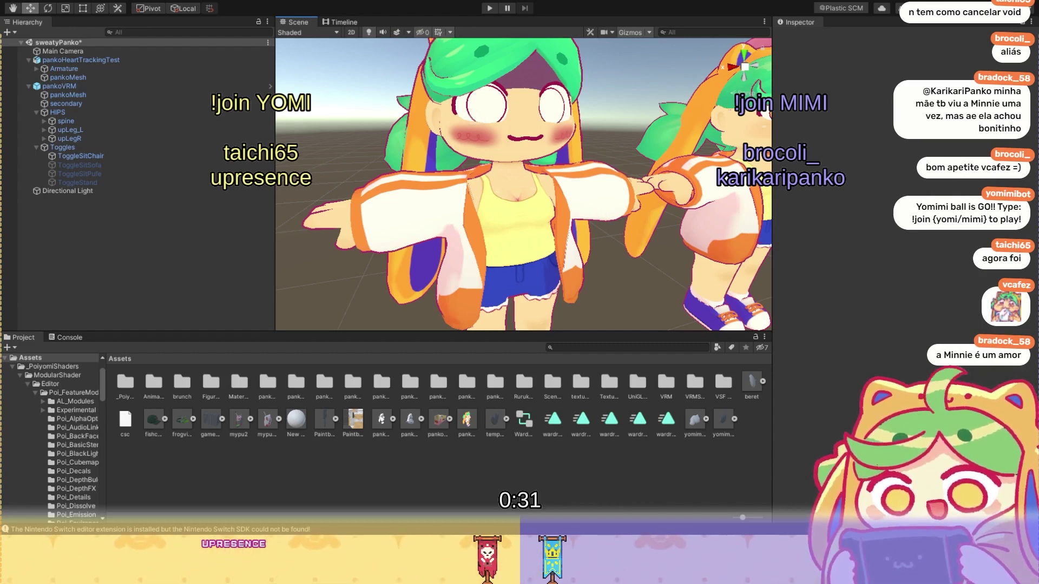
{"action": "middle_click_drag", "start_coordinate": [566, 191], "coordinate": [562, 188]}
{"action": "left_click_drag", "start_coordinate": [562, 189], "coordinate": [625, 181], "text": "alt"}
{"action": "scroll", "coordinate": [565, 187], "scroll_direction": "down", "scroll_amount": 5}
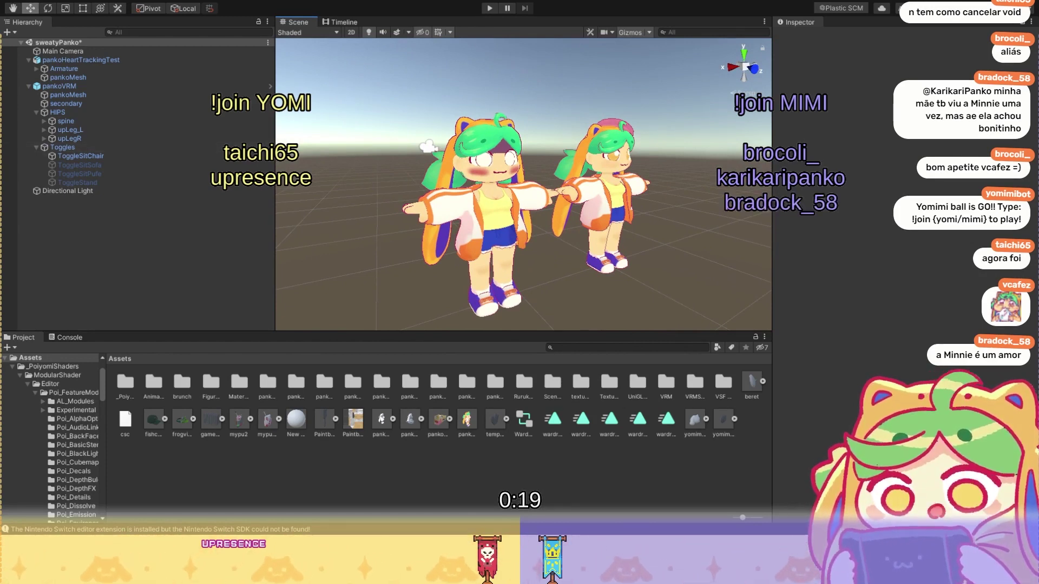
{"action": "left_click_drag", "start_coordinate": [606, 124], "coordinate": [539, 115], "text": "alt"}
{"action": "scroll", "coordinate": [539, 115], "scroll_direction": "up", "scroll_amount": 3}
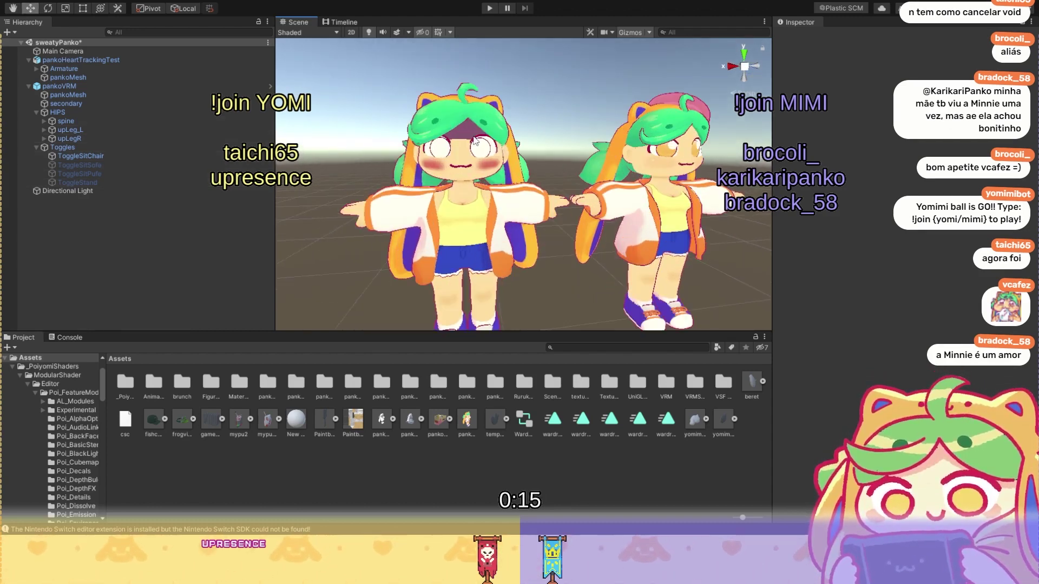
Step: Open the pankoVRM.Materials folder in Assets and display the settings of the jacketMat 1 material
{"action": "left_click", "coordinate": [460, 244]}
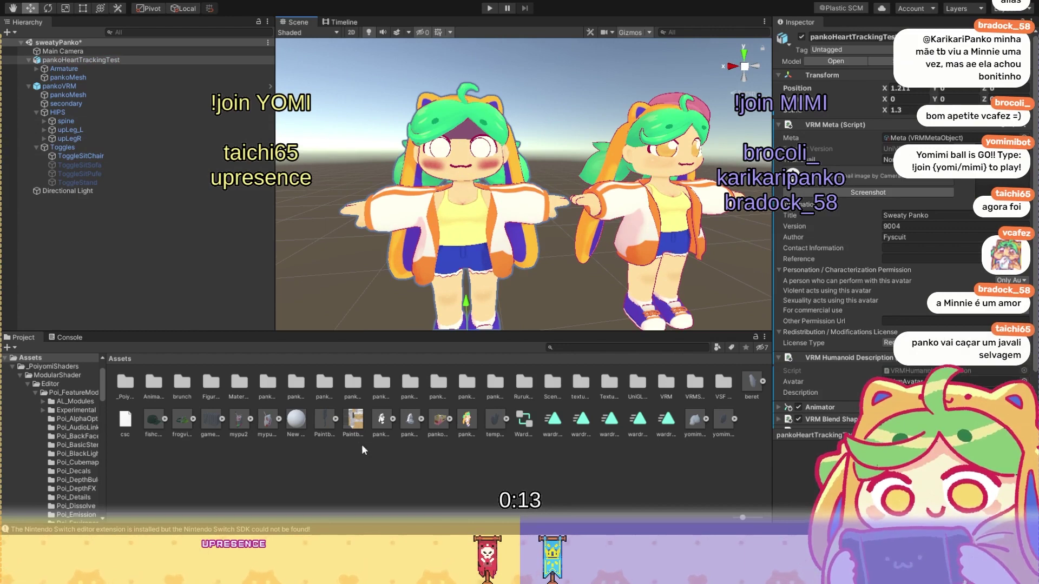
{"action": "left_click", "coordinate": [324, 383]}
{"action": "key", "text": "Right"}
{"action": "key", "text": "Right"}
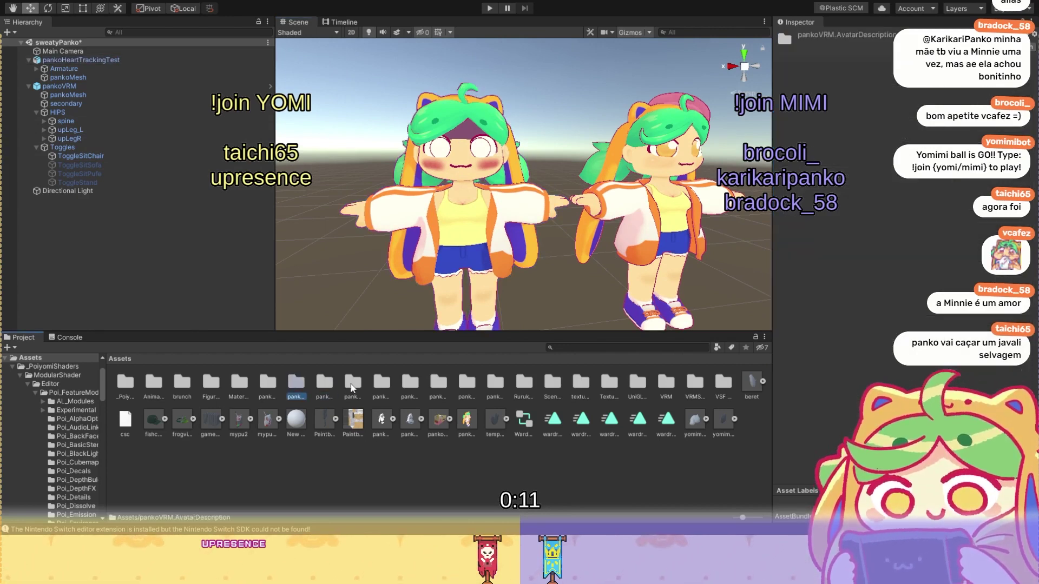
{"action": "double_click", "coordinate": [353, 383]}
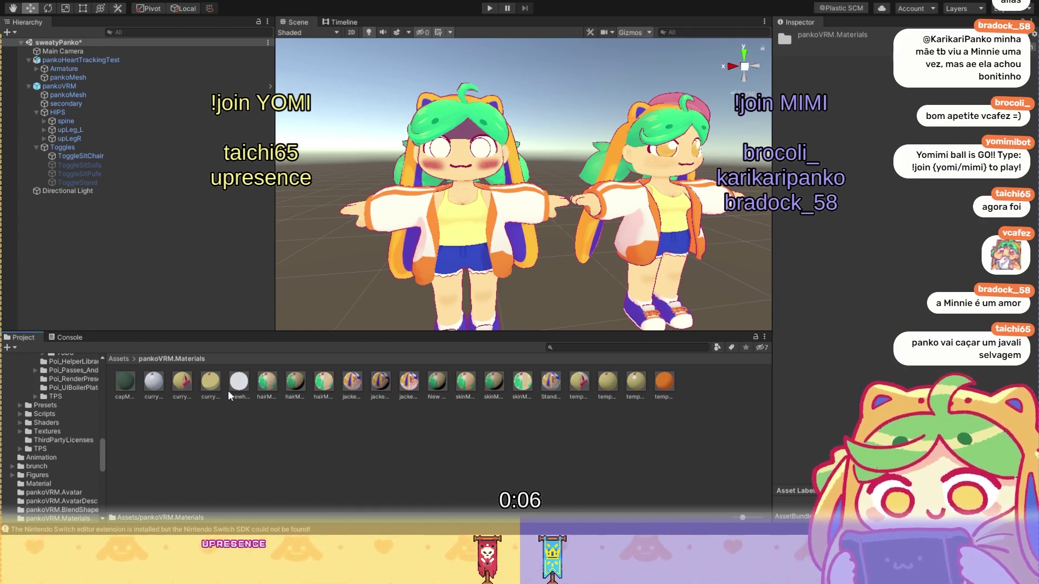
{"action": "left_click_drag", "start_coordinate": [568, 111], "coordinate": [295, 266], "text": "alt"}
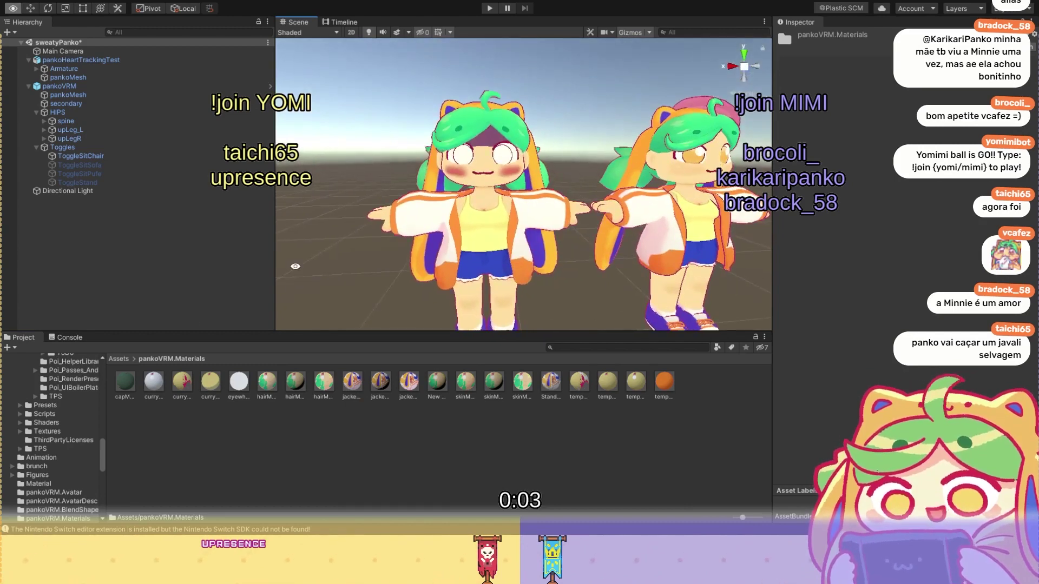
{"action": "left_click", "coordinate": [120, 360]}
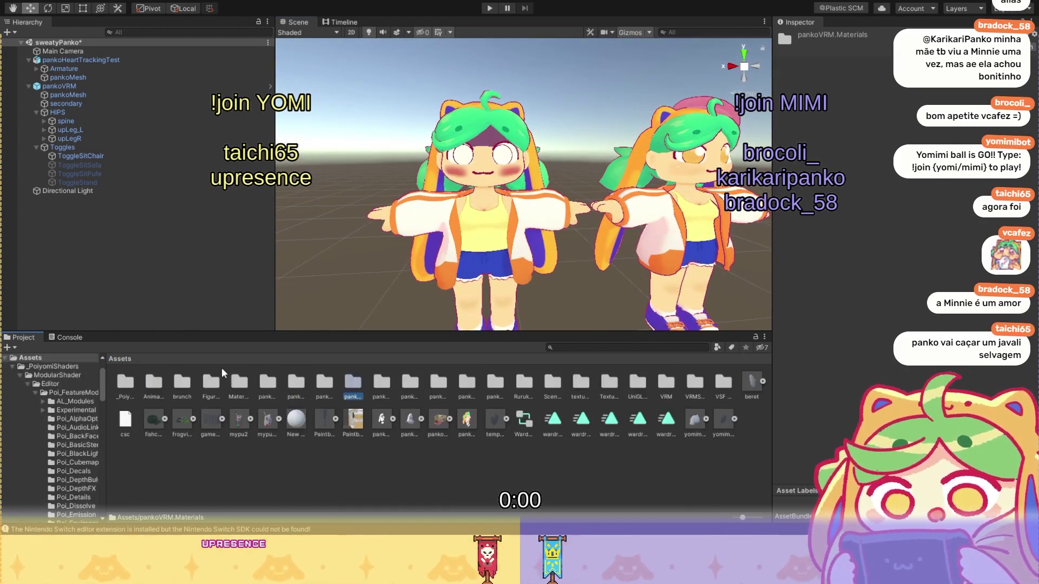
{"action": "double_click", "coordinate": [359, 385]}
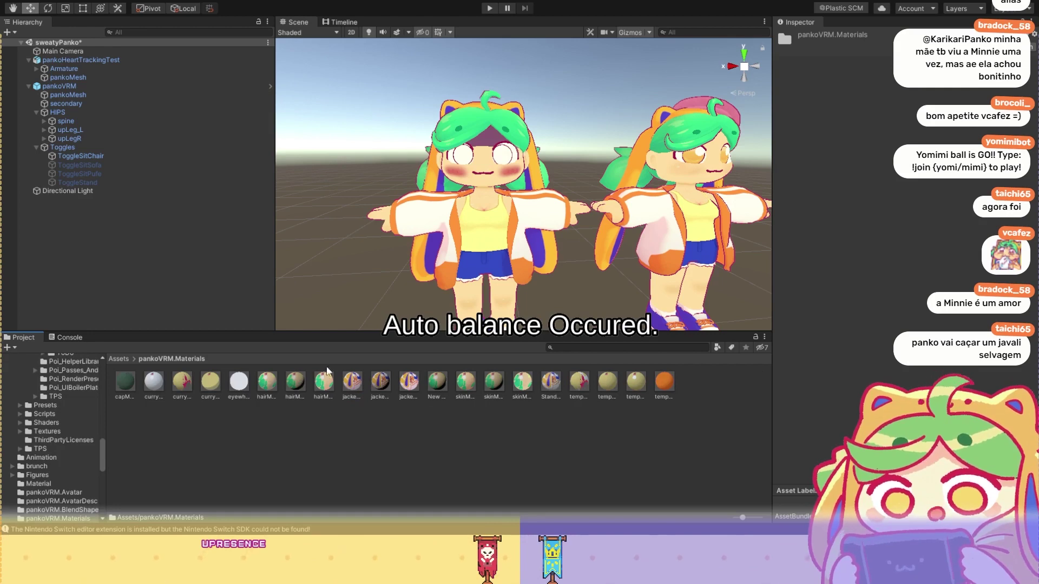
{"action": "left_click", "coordinate": [353, 383]}
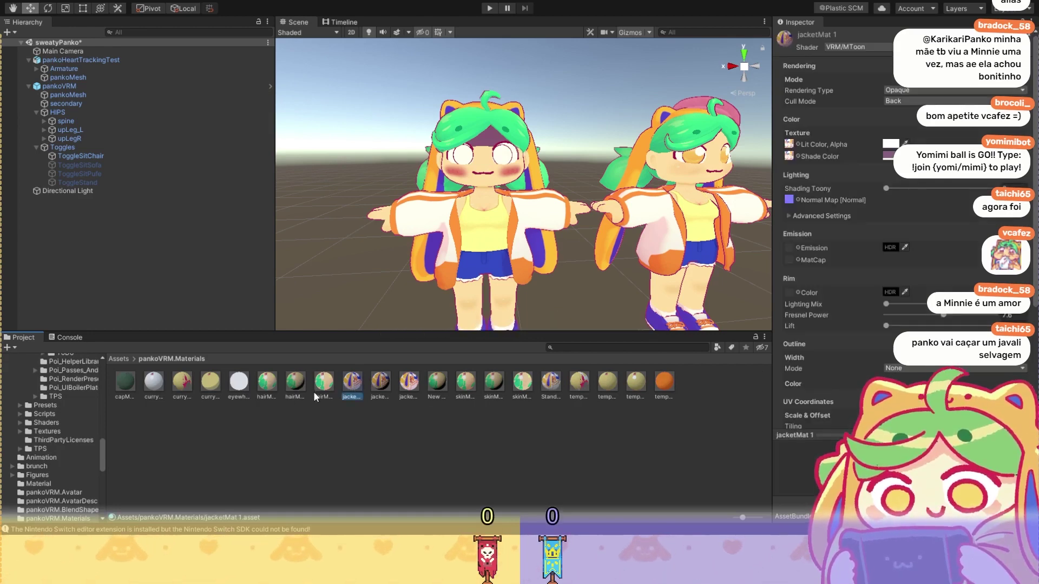